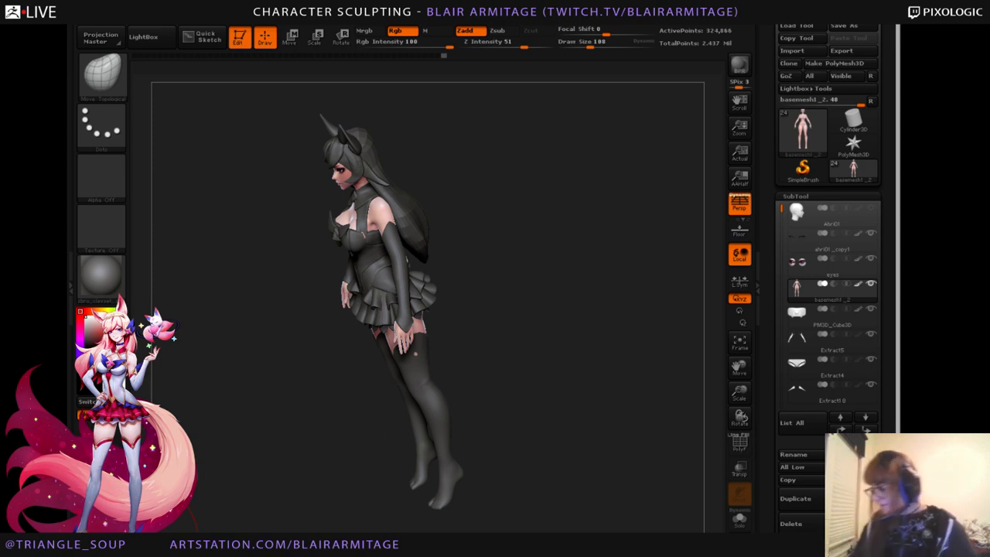
Frame the character's upper body from the front and hide the winged neckline piece, subtool Extract8.
{"action": "left_click_drag", "start_coordinate": [588, 342], "coordinate": [607, 347]}
{"action": "key", "text": "ctrl+d"}
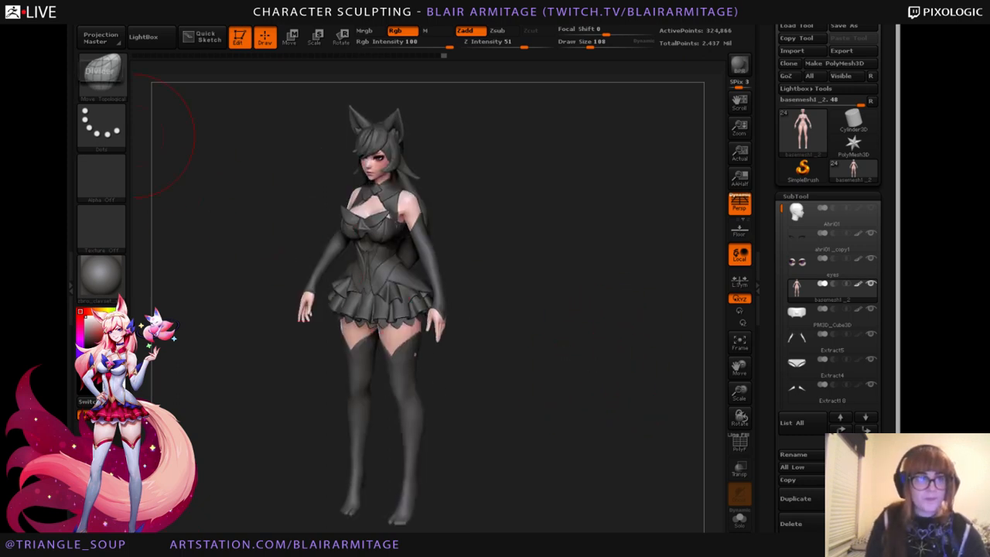
{"action": "left_click_drag", "start_coordinate": [555, 283], "coordinate": [588, 311]}
{"action": "left_click_drag", "start_coordinate": [739, 370], "coordinate": [739, 442]}
{"action": "left_click_drag", "start_coordinate": [739, 394], "coordinate": [692, 480]}
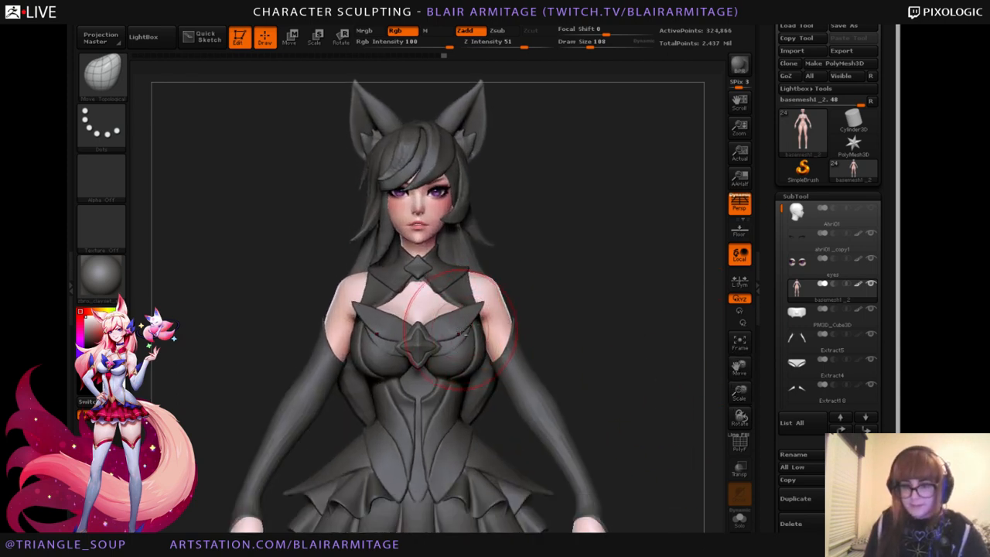
{"action": "left_click", "coordinate": [451, 323], "text": "alt"}
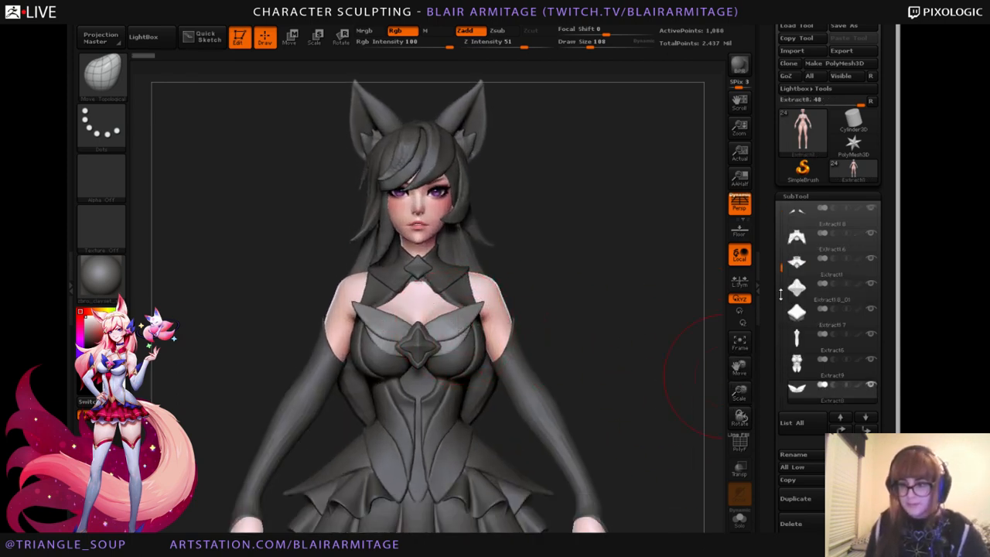
{"action": "left_click_drag", "start_coordinate": [781, 293], "coordinate": [781, 296]}
{"action": "left_click", "coordinate": [800, 340]}
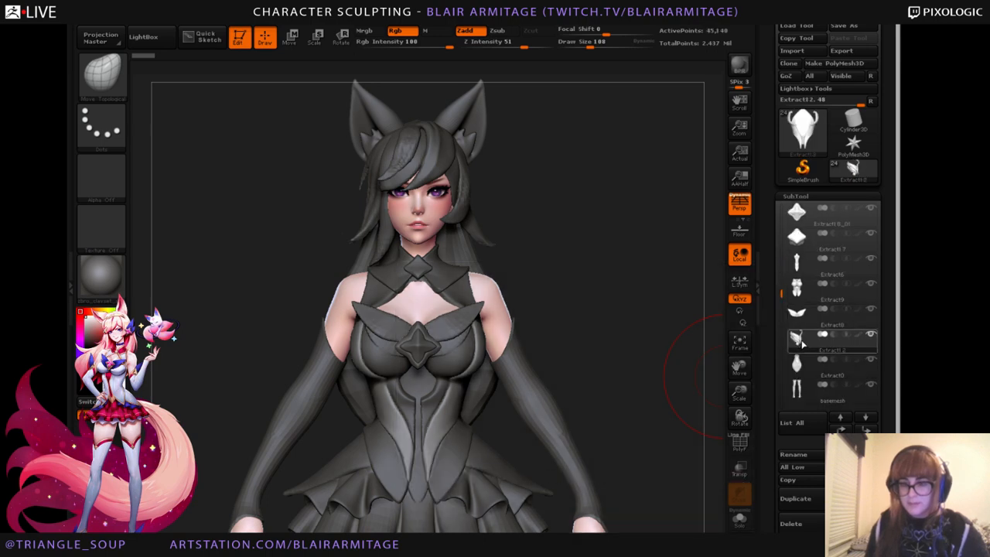
{"action": "left_click", "coordinate": [871, 313]}
{"action": "left_click_drag", "start_coordinate": [666, 347], "coordinate": [660, 330], "text": "alt"}
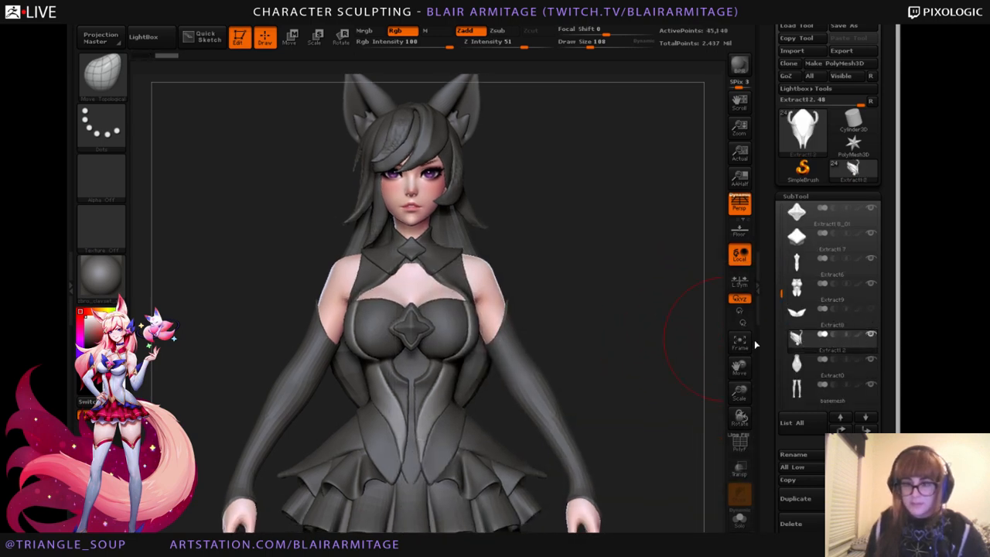
{"action": "left_click", "coordinate": [871, 313]}
{"action": "left_click", "coordinate": [871, 313]}
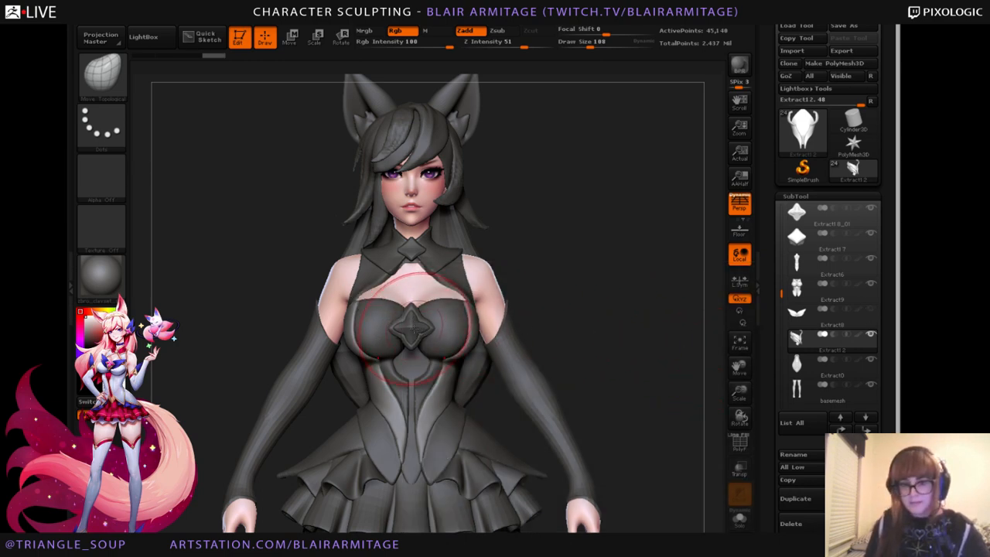
Hide the star-shaped gem on the chest, subtool Extract18_01.
{"action": "key", "text": "ctrl+z"}
{"action": "left_click", "coordinate": [847, 226]}
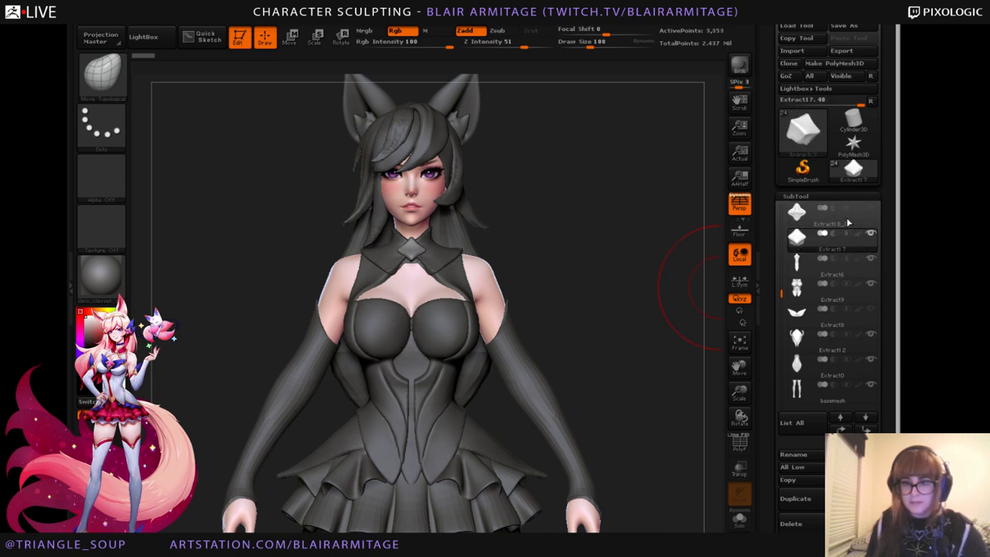
{"action": "mouse_move", "coordinate": [610, 294]}
{"action": "left_mouse_down"}
{"action": "mouse_move", "coordinate": [624, 290]}
{"action": "mouse_move", "coordinate": [611, 292]}
{"action": "left_mouse_up"}
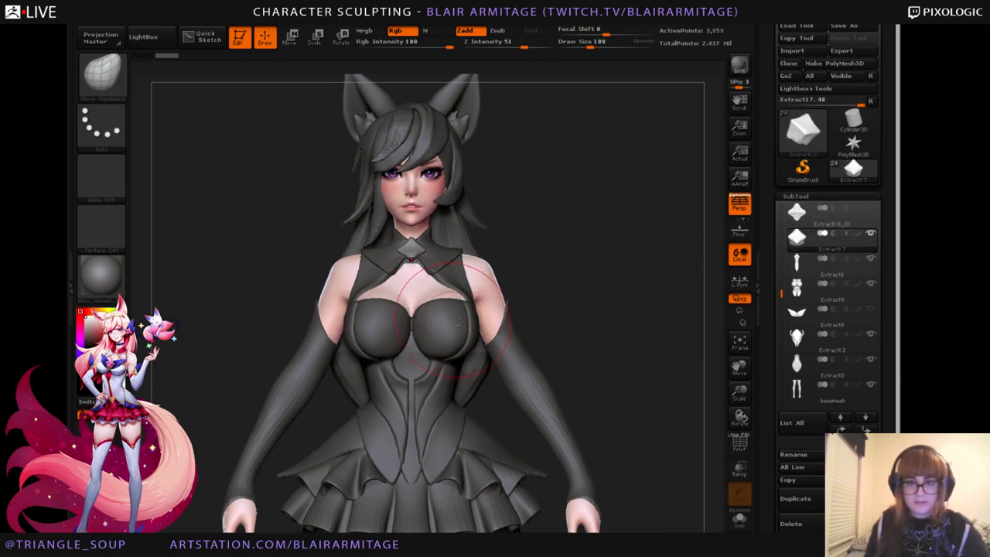
Select the corset, subtool Extract9, and reshape its cup neckline using the Move Topological brush at draw size 72.
{"action": "left_click", "coordinate": [456, 320], "text": "alt"}
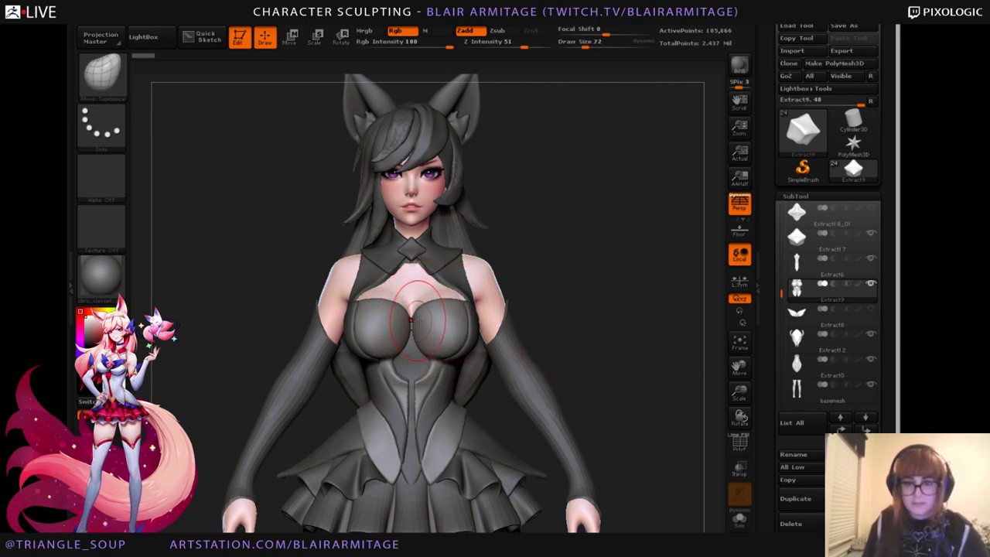
{"action": "left_click_drag", "start_coordinate": [534, 298], "coordinate": [601, 292]}
{"action": "left_click_drag", "start_coordinate": [519, 315], "coordinate": [425, 309]}
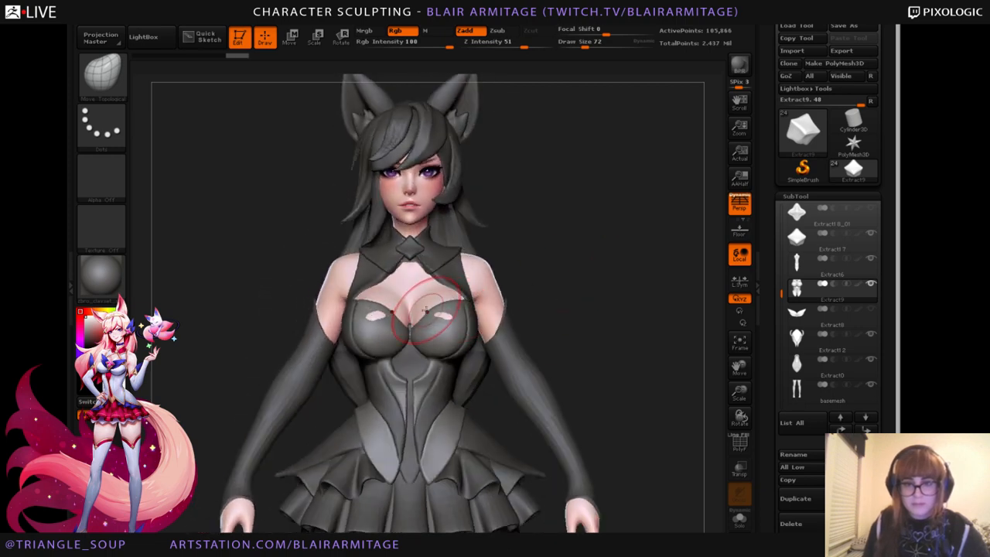
{"action": "right_click_drag", "start_coordinate": [414, 316], "coordinate": [431, 318]}
{"action": "left_click_drag", "start_coordinate": [589, 303], "coordinate": [655, 340]}
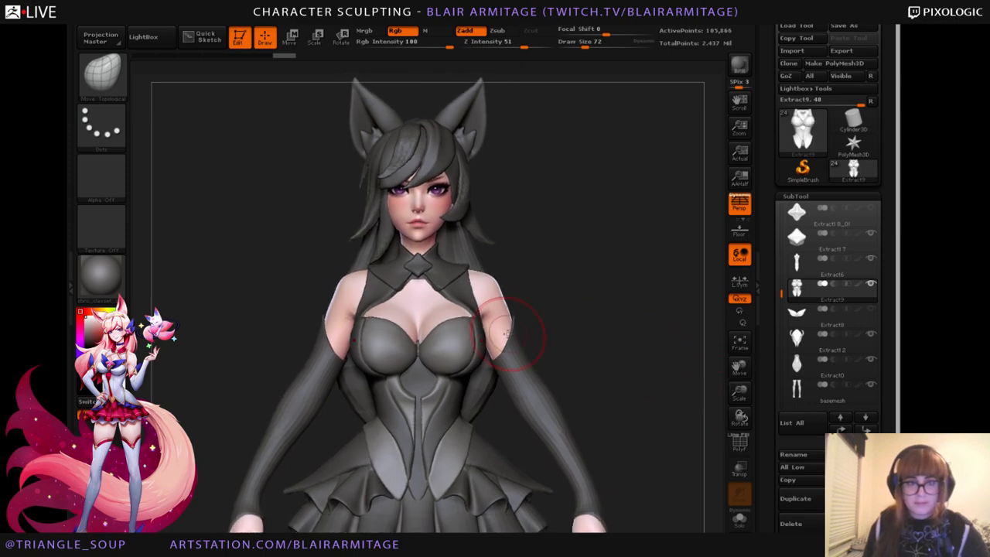
Isolate the corset and smooth the narrow joint between its two cups.
{"action": "right_click_drag", "start_coordinate": [710, 369], "coordinate": [686, 370], "text": "ctrl"}
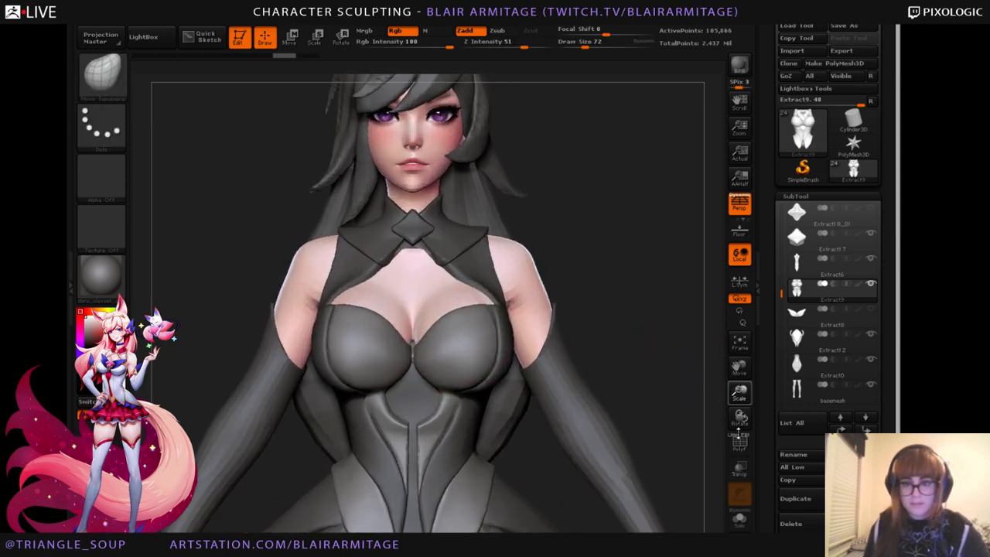
{"action": "left_click_drag", "start_coordinate": [686, 369], "coordinate": [696, 320]}
{"action": "right_click_drag", "start_coordinate": [430, 348], "coordinate": [419, 354]}
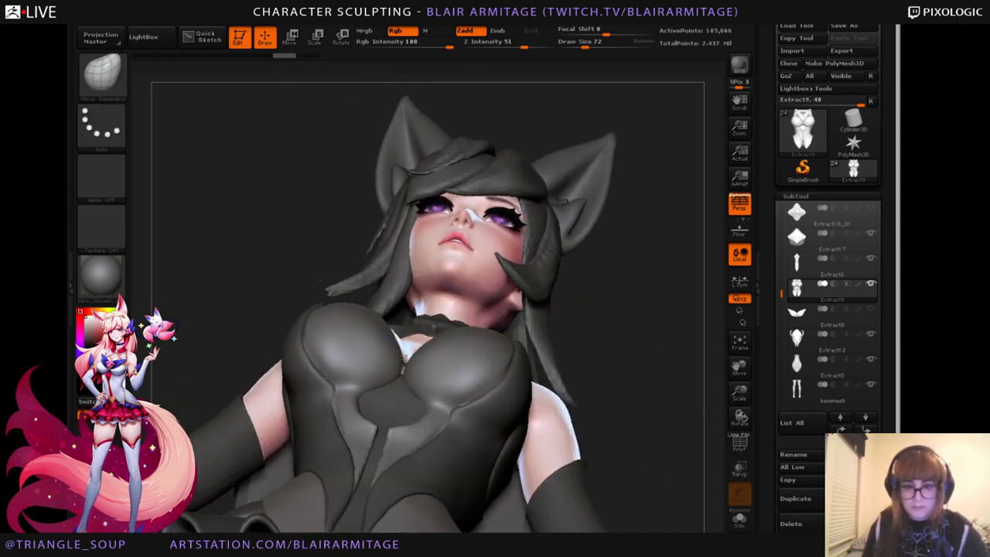
{"action": "left_click_drag", "start_coordinate": [683, 284], "coordinate": [696, 371]}
{"action": "left_click", "coordinate": [739, 518]}
{"action": "left_click_drag", "start_coordinate": [673, 426], "coordinate": [667, 472]}
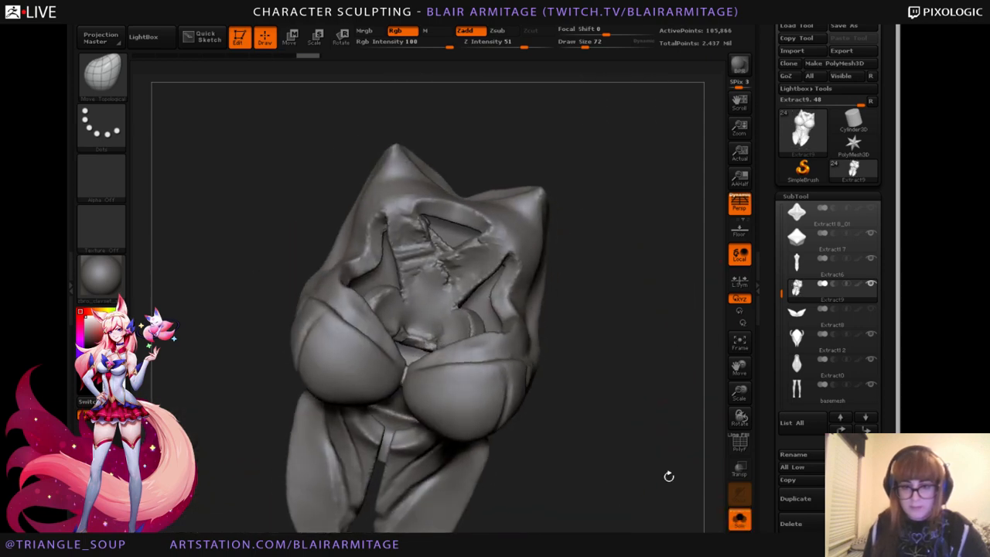
{"action": "left_click_drag", "start_coordinate": [739, 392], "coordinate": [739, 424]}
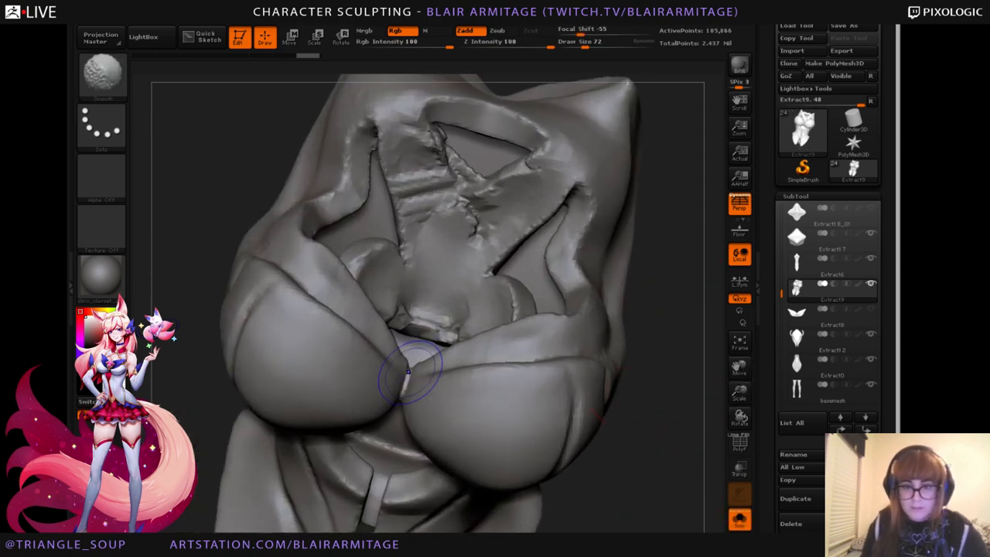
{"action": "left_click_drag", "start_coordinate": [404, 375], "coordinate": [409, 367], "text": "shift"}
{"action": "mouse_move", "coordinate": [640, 368]}
{"action": "left_mouse_down"}
{"action": "mouse_move", "coordinate": [687, 331]}
{"action": "mouse_move", "coordinate": [696, 354]}
{"action": "left_mouse_up"}
{"action": "left_click", "coordinate": [739, 518]}
{"action": "left_click_drag", "start_coordinate": [680, 474], "coordinate": [681, 524], "text": "alt"}
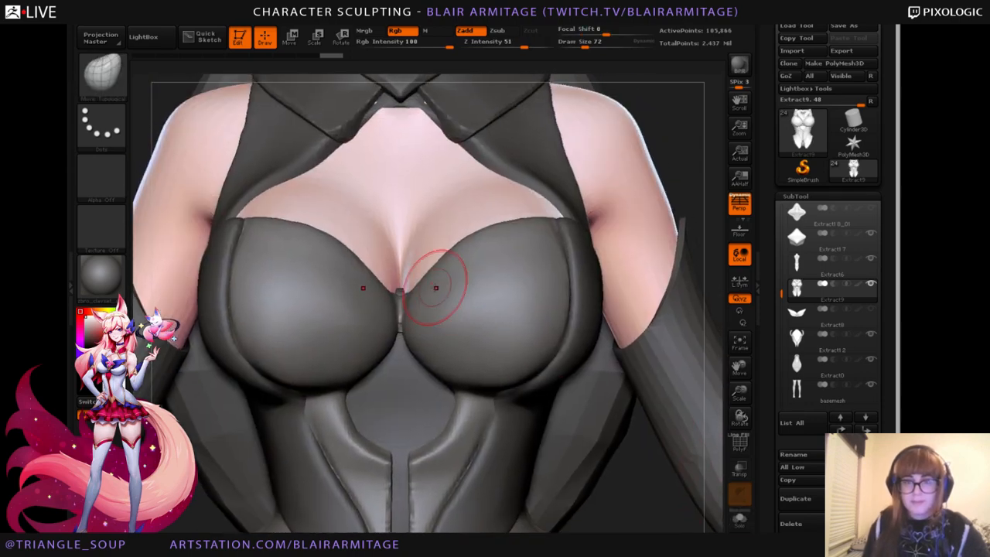
Adjust the corset's neckline edge at the centre and outer ends of the cups, working from a high viewpoint.
{"action": "left_click_drag", "start_coordinate": [619, 495], "coordinate": [635, 365]}
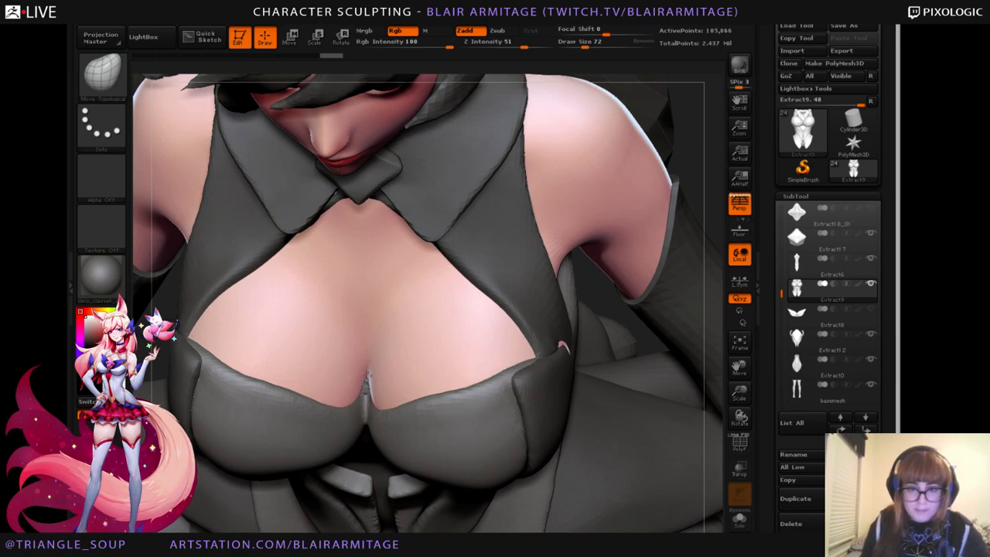
{"action": "left_click_drag", "start_coordinate": [368, 379], "coordinate": [368, 388]}
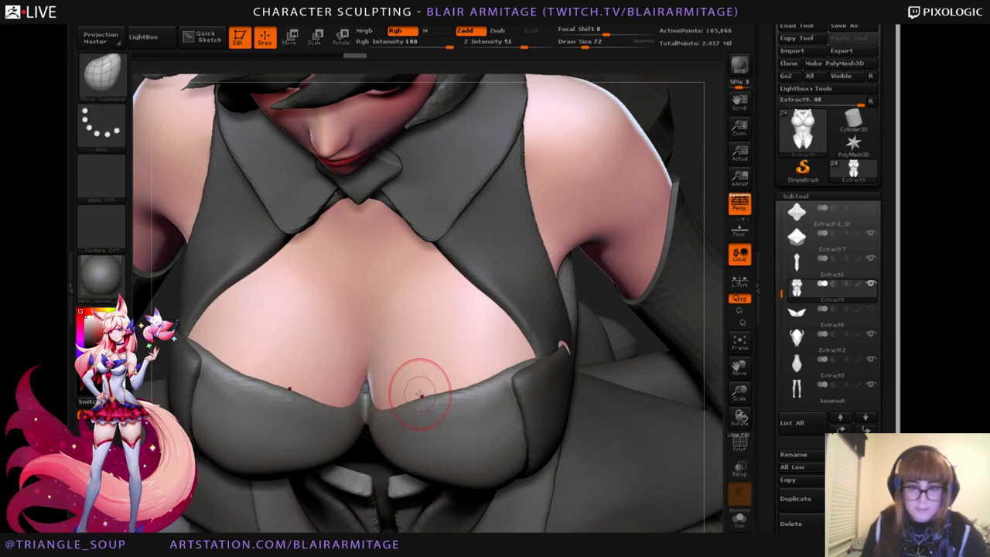
{"action": "left_click_drag", "start_coordinate": [511, 357], "coordinate": [503, 363]}
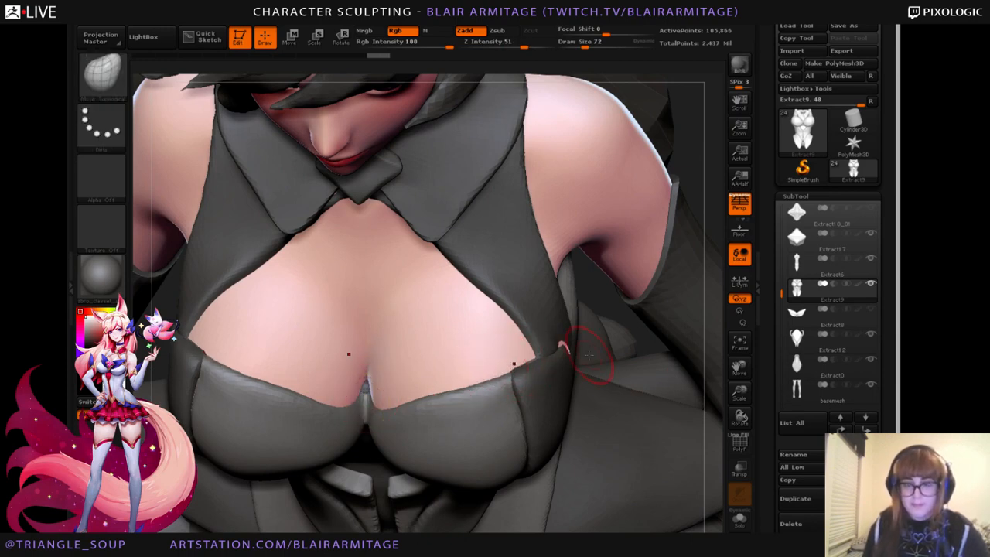
{"action": "left_click_drag", "start_coordinate": [571, 351], "coordinate": [580, 354]}
{"action": "mouse_move", "coordinate": [644, 357]}
{"action": "left_mouse_down"}
{"action": "mouse_move", "coordinate": [648, 327]}
{"action": "mouse_move", "coordinate": [673, 298]}
{"action": "mouse_move", "coordinate": [460, 287]}
{"action": "left_mouse_up"}
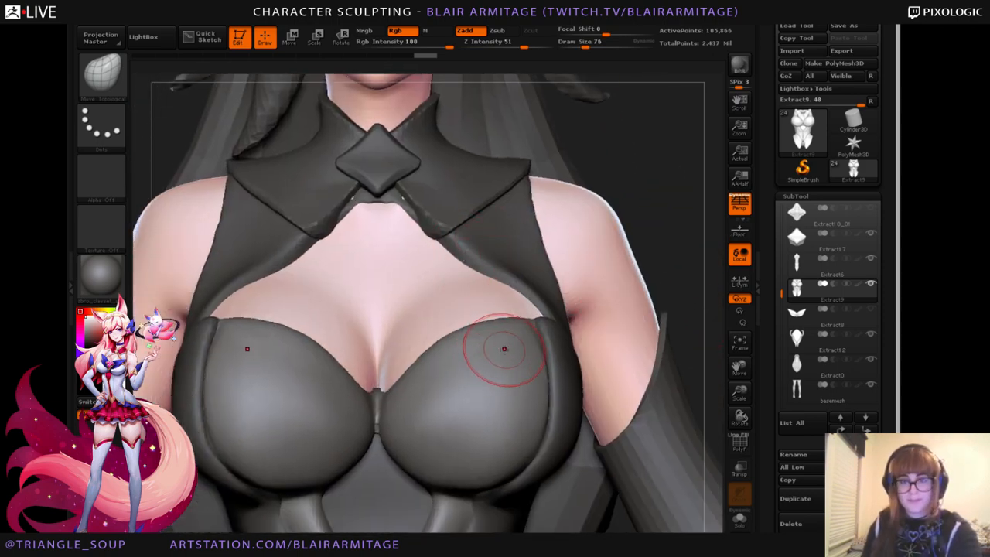
Enlarge the brush to draw size 136 and turn off the painted colour on all subtools.
{"action": "key", "text": "bracketright"}
{"action": "key", "text": "bracketright"}
{"action": "key", "text": "bracketright"}
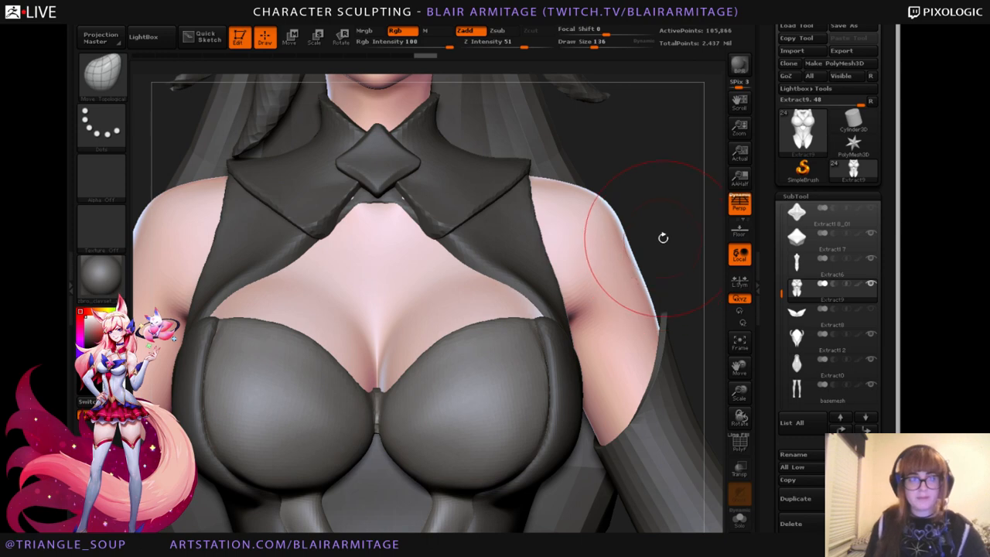
{"action": "left_click_drag", "start_coordinate": [668, 233], "coordinate": [453, 320]}
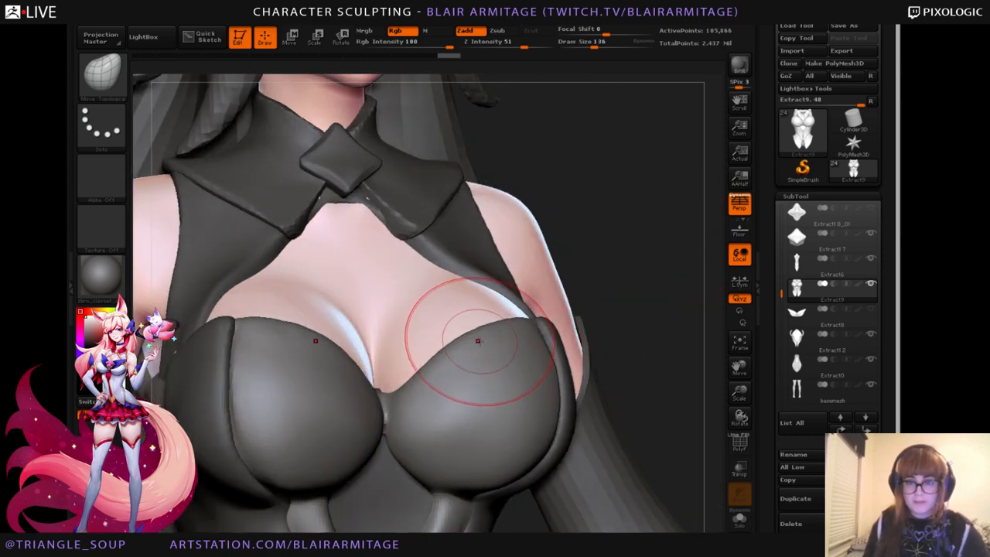
{"action": "left_click", "coordinate": [859, 285], "text": "shift"}
{"action": "left_click", "coordinate": [858, 285], "text": "shift"}
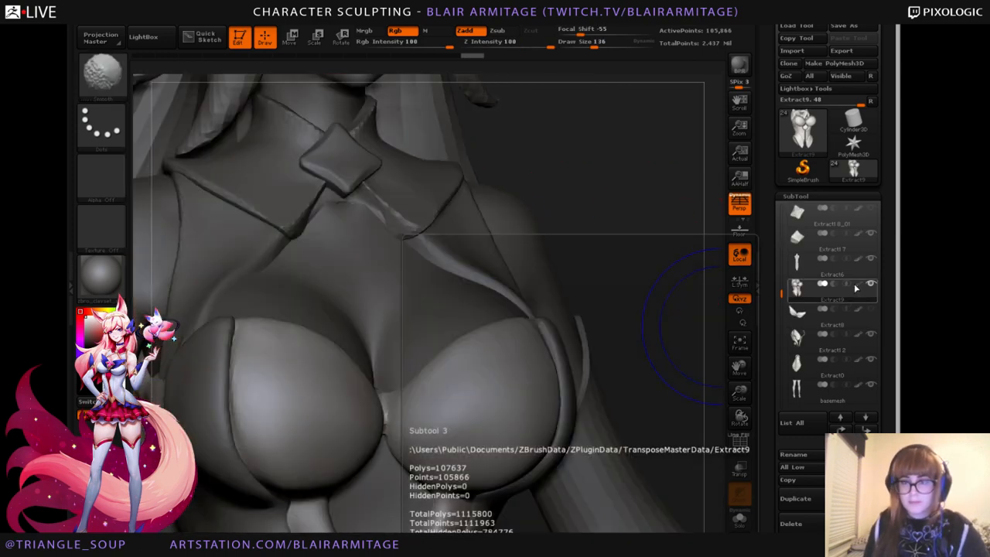
Reshape the upper curve of the corset cups symmetrically with Move Topological at draw size 136.
{"action": "mouse_move", "coordinate": [684, 283]}
{"action": "left_mouse_down"}
{"action": "mouse_move", "coordinate": [696, 270]}
{"action": "mouse_move", "coordinate": [555, 325]}
{"action": "left_mouse_up"}
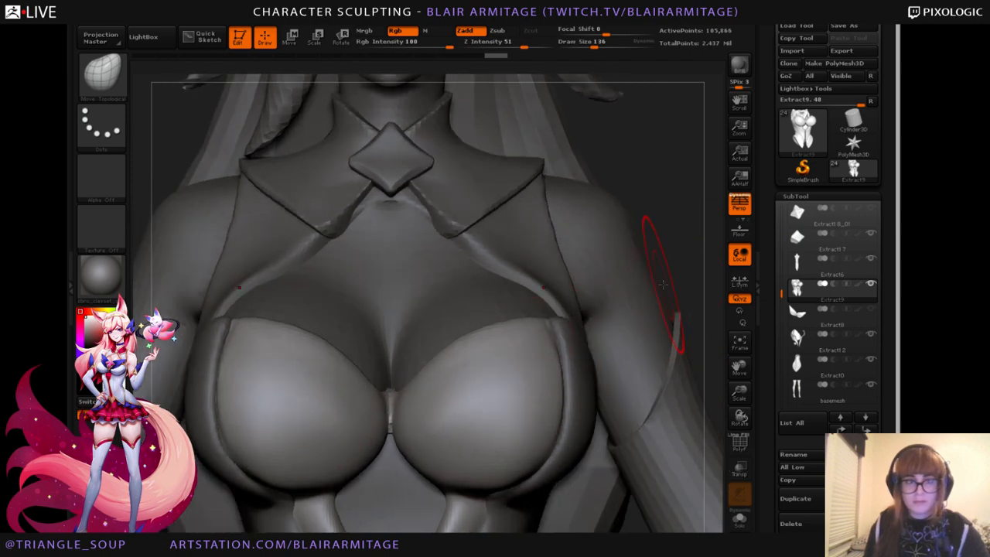
{"action": "left_click_drag", "start_coordinate": [633, 280], "coordinate": [453, 347]}
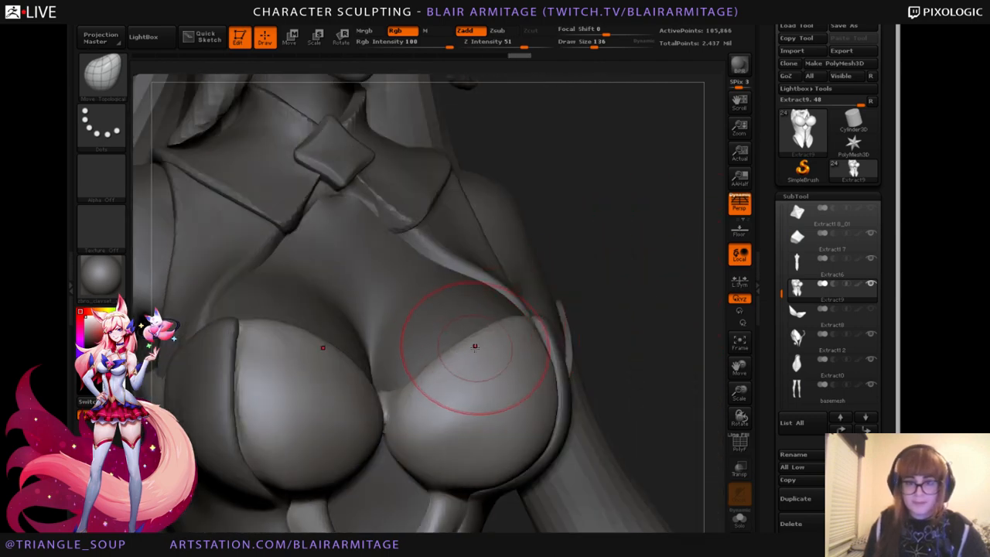
{"action": "left_click_drag", "start_coordinate": [586, 314], "coordinate": [453, 354]}
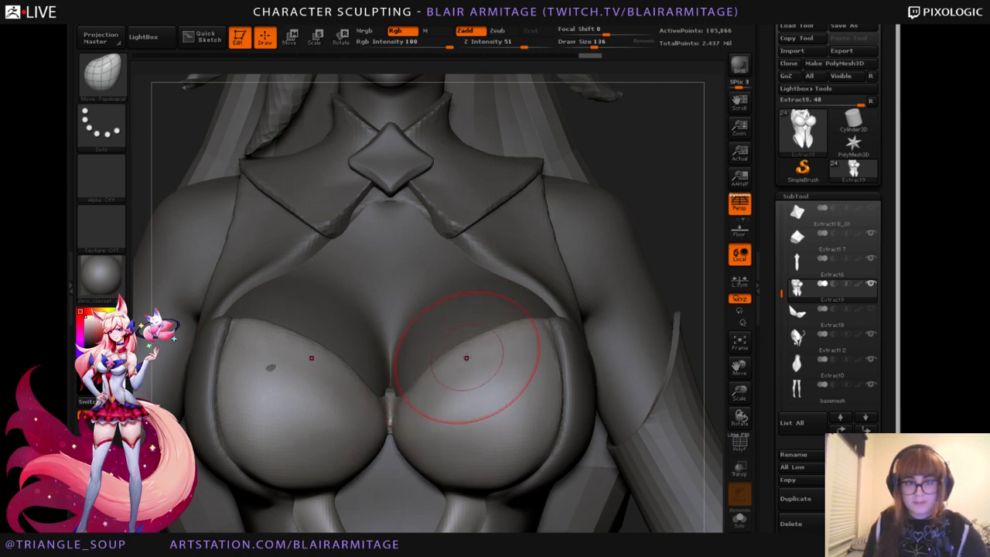
{"action": "left_click_drag", "start_coordinate": [475, 352], "coordinate": [468, 351]}
{"action": "left_click_drag", "start_coordinate": [710, 274], "coordinate": [638, 302]}
{"action": "left_click_drag", "start_coordinate": [317, 352], "coordinate": [310, 353]}
{"action": "mouse_move", "coordinate": [595, 317]}
{"action": "left_mouse_down"}
{"action": "mouse_move", "coordinate": [623, 314]}
{"action": "mouse_move", "coordinate": [626, 284]}
{"action": "left_mouse_up"}
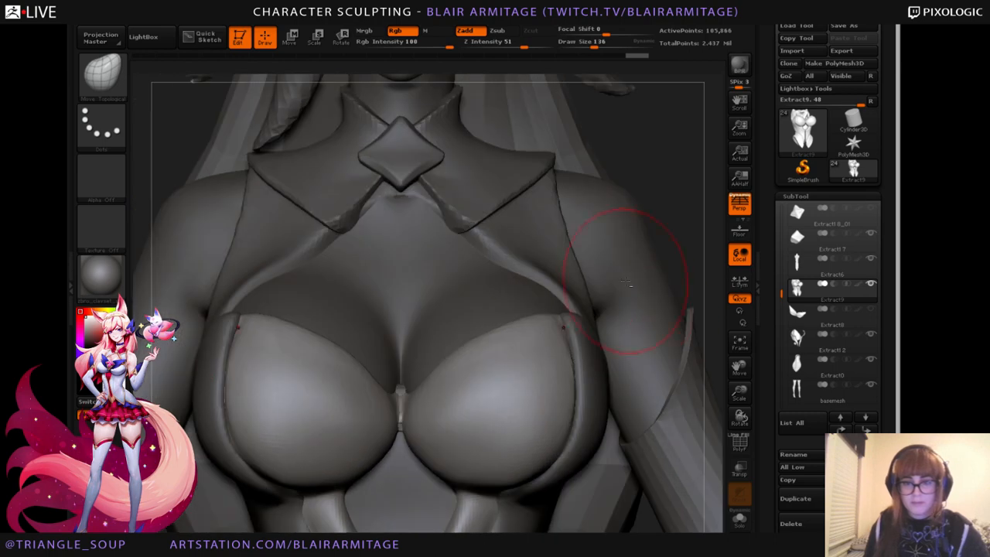
Refine the inner upper surfaces of the corset cups against the chest, varying the draw size between 76 and 120.
{"action": "key", "text": "bracketleft"}
{"action": "key", "text": "bracketleft"}
{"action": "key", "text": "bracketleft"}
{"action": "key", "text": "bracketleft"}
{"action": "key", "text": "bracketleft"}
{"action": "key", "text": "bracketleft"}
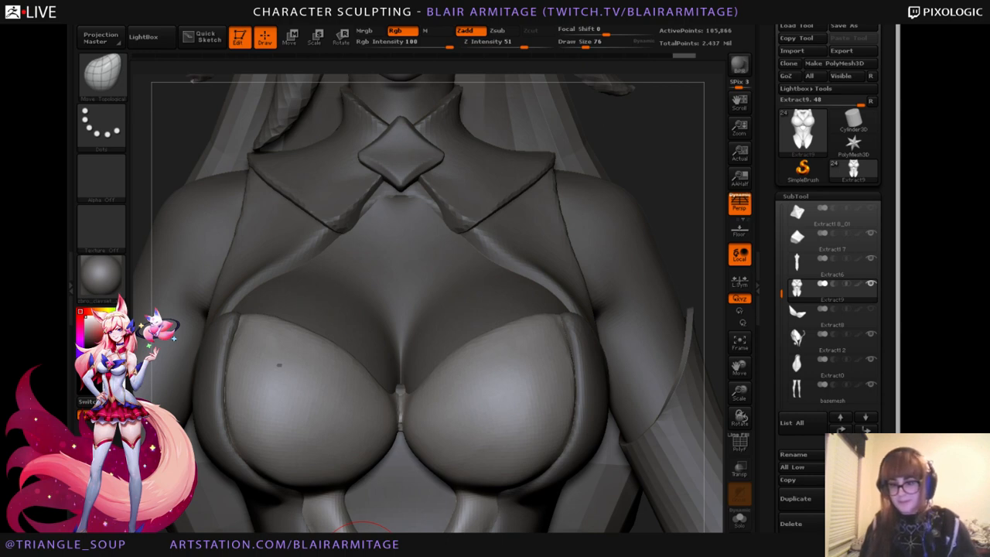
{"action": "mouse_move", "coordinate": [673, 231]}
{"action": "left_mouse_down"}
{"action": "mouse_move", "coordinate": [657, 224]}
{"action": "mouse_move", "coordinate": [607, 235]}
{"action": "left_mouse_up"}
{"action": "key", "text": "bracketright"}
{"action": "key", "text": "bracketright"}
{"action": "key", "text": "bracketright"}
{"action": "key", "text": "bracketright"}
{"action": "key", "text": "bracketright"}
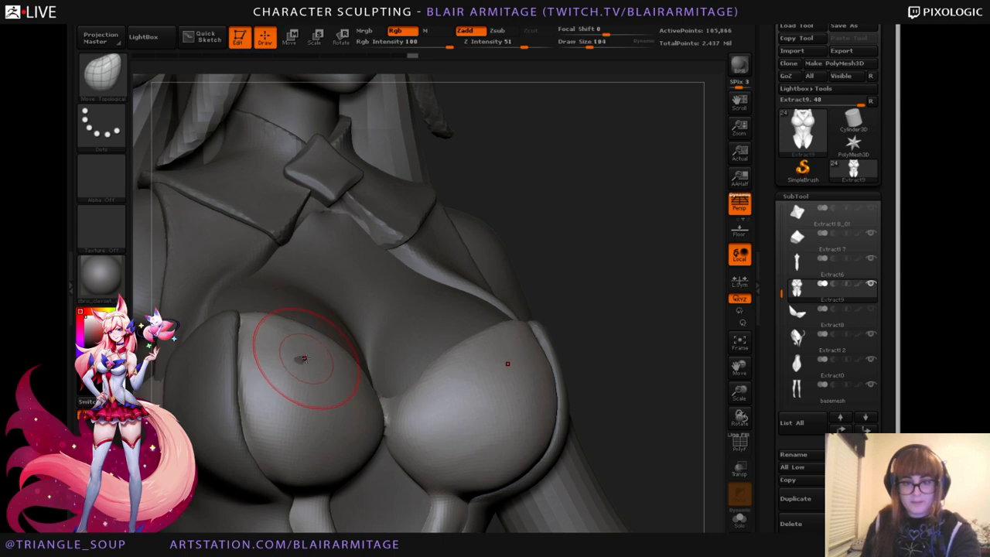
{"action": "left_click_drag", "start_coordinate": [301, 358], "coordinate": [321, 358]}
{"action": "left_click_drag", "start_coordinate": [605, 297], "coordinate": [453, 376]}
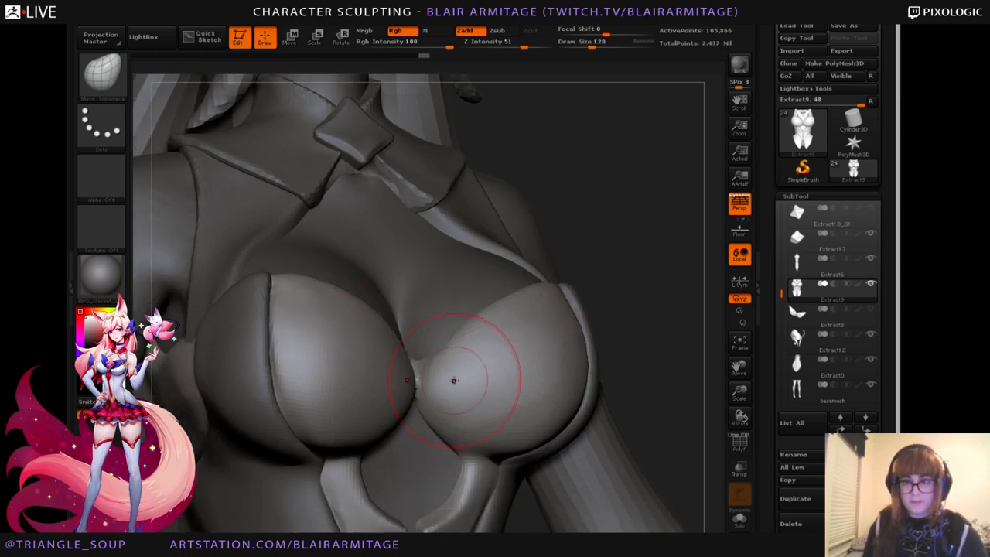
Turn on ghost transparency for the other subtools and nudge the inner upper edge of the corset cups into shape.
{"action": "left_click", "coordinate": [740, 469]}
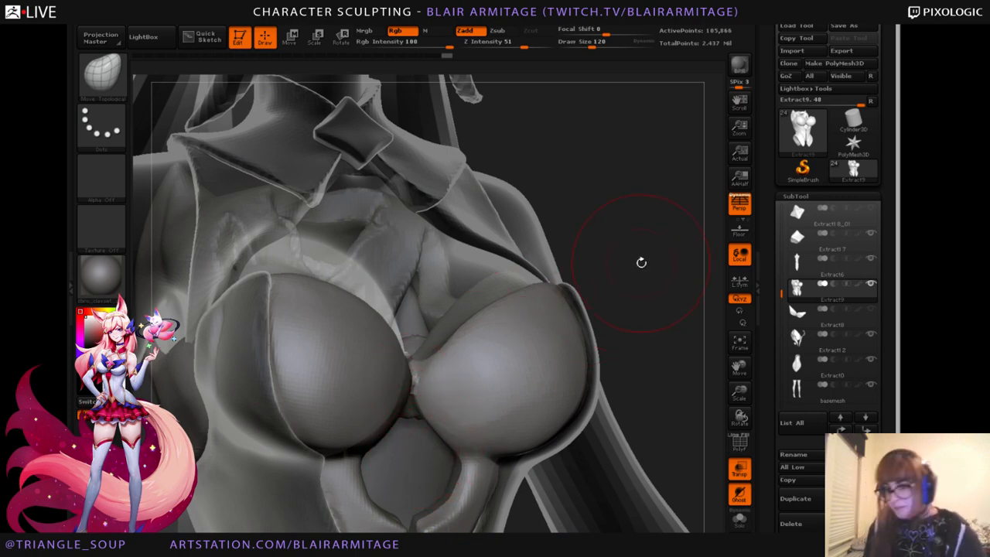
{"action": "mouse_move", "coordinate": [641, 262]}
{"action": "left_mouse_down"}
{"action": "mouse_move", "coordinate": [531, 298]}
{"action": "mouse_move", "coordinate": [364, 409]}
{"action": "left_mouse_up"}
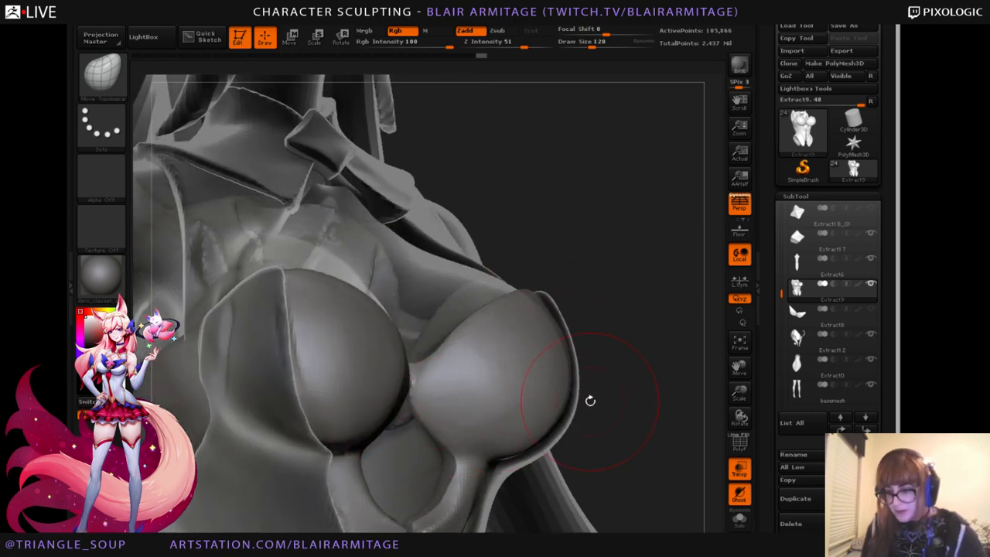
{"action": "left_click_drag", "start_coordinate": [613, 387], "coordinate": [595, 382]}
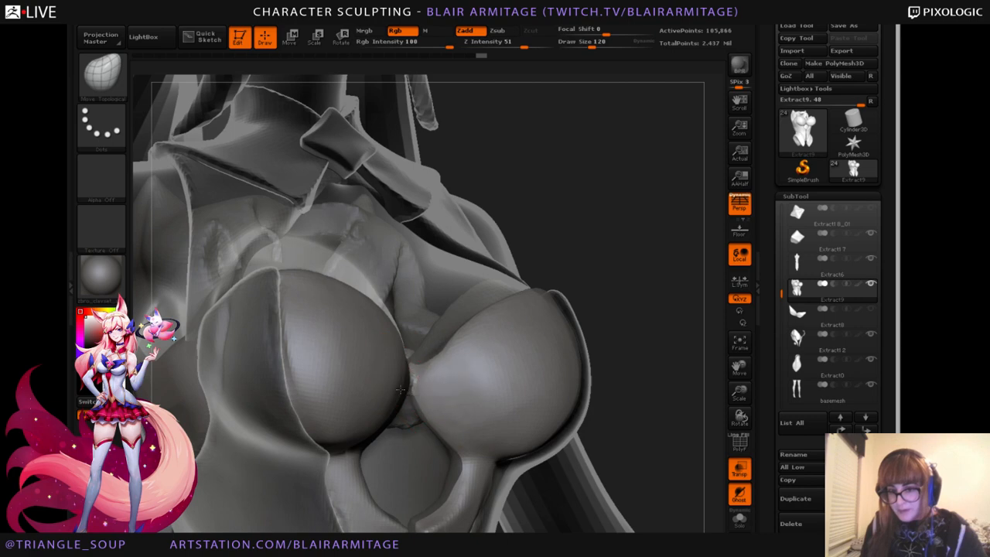
{"action": "left_click_drag", "start_coordinate": [599, 345], "coordinate": [508, 342]}
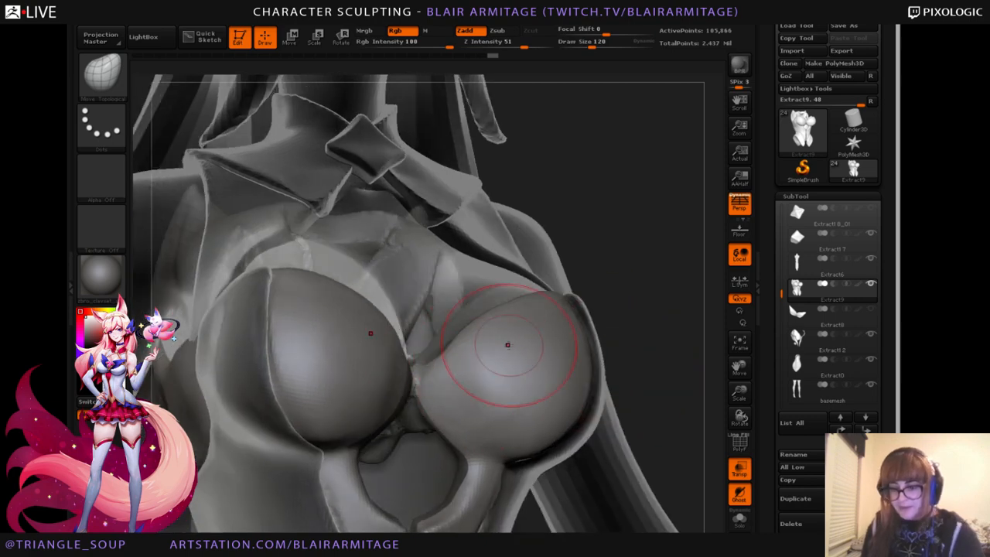
{"action": "left_click_drag", "start_coordinate": [443, 354], "coordinate": [440, 354]}
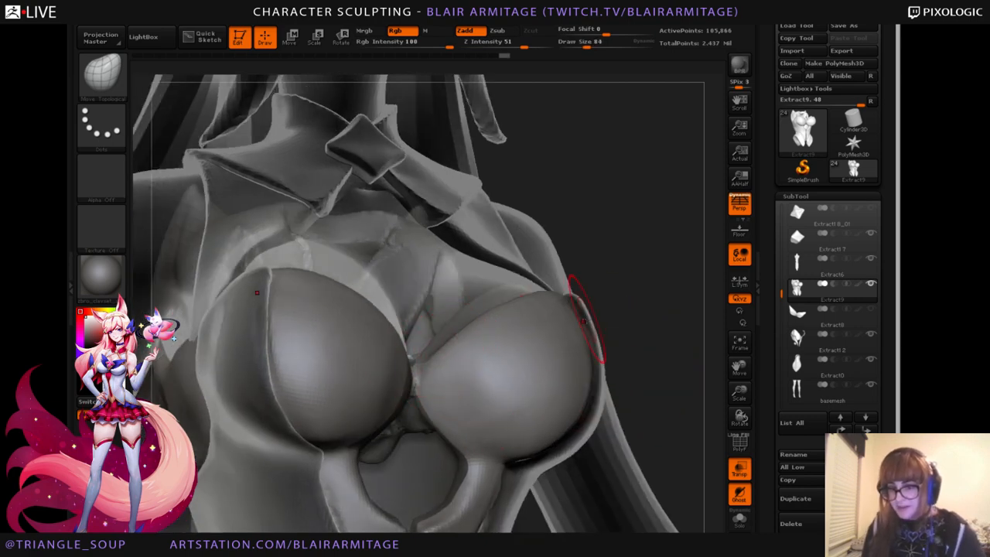
Smooth the fronts of the corset cups and nudge their outer surfaces into shape at draw size 84.
{"action": "left_click_drag", "start_coordinate": [618, 325], "coordinate": [607, 316]}
{"action": "left_click_drag", "start_coordinate": [456, 372], "coordinate": [479, 380], "text": "shift"}
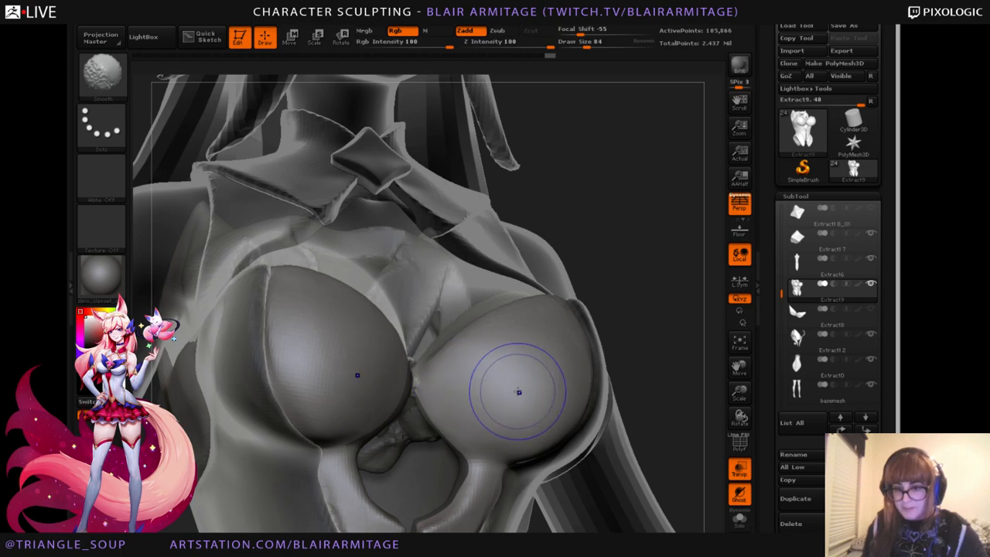
{"action": "left_click_drag", "start_coordinate": [658, 337], "coordinate": [483, 374]}
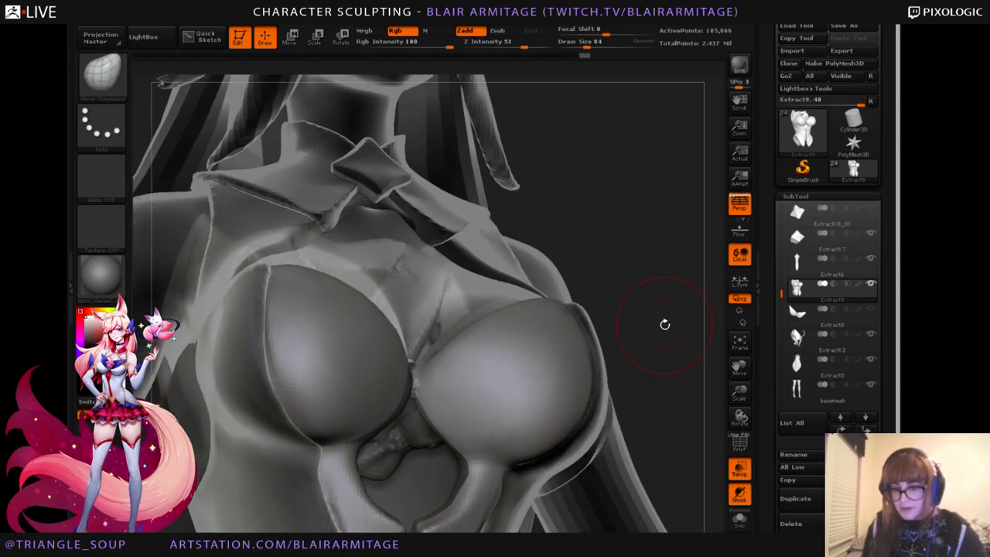
{"action": "mouse_move", "coordinate": [662, 325]}
{"action": "left_mouse_down"}
{"action": "mouse_move", "coordinate": [688, 376]}
{"action": "mouse_move", "coordinate": [637, 281]}
{"action": "mouse_move", "coordinate": [554, 313]}
{"action": "mouse_move", "coordinate": [541, 344]}
{"action": "left_mouse_up"}
{"action": "left_click_drag", "start_coordinate": [325, 340], "coordinate": [344, 376], "text": "shift"}
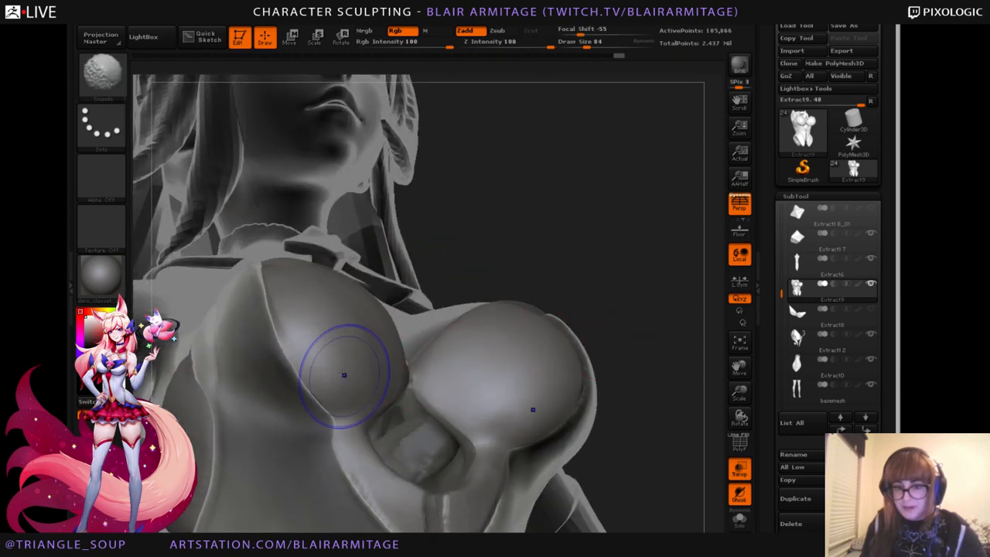
{"action": "left_click_drag", "start_coordinate": [627, 291], "coordinate": [484, 357]}
{"action": "left_click_drag", "start_coordinate": [660, 308], "coordinate": [641, 290]}
{"action": "left_click_drag", "start_coordinate": [545, 394], "coordinate": [570, 399]}
{"action": "mouse_move", "coordinate": [688, 320]}
{"action": "left_mouse_down"}
{"action": "mouse_move", "coordinate": [647, 267]}
{"action": "mouse_move", "coordinate": [568, 254]}
{"action": "mouse_move", "coordinate": [531, 280]}
{"action": "left_mouse_up"}
Reshape the upper outer parts of the corset cups at draw size 140 and turn off transparency for the other subtools.
{"action": "key", "text": "bracketright"}
{"action": "key", "text": "bracketright"}
{"action": "key", "text": "bracketright"}
{"action": "key", "text": "bracketright"}
{"action": "left_click_drag", "start_coordinate": [603, 250], "coordinate": [636, 260]}
{"action": "left_click_drag", "start_coordinate": [523, 294], "coordinate": [537, 282]}
{"action": "left_click_drag", "start_coordinate": [642, 297], "coordinate": [548, 311]}
{"action": "left_click_drag", "start_coordinate": [671, 340], "coordinate": [716, 472], "text": "shift"}
{"action": "left_click", "coordinate": [738, 470]}
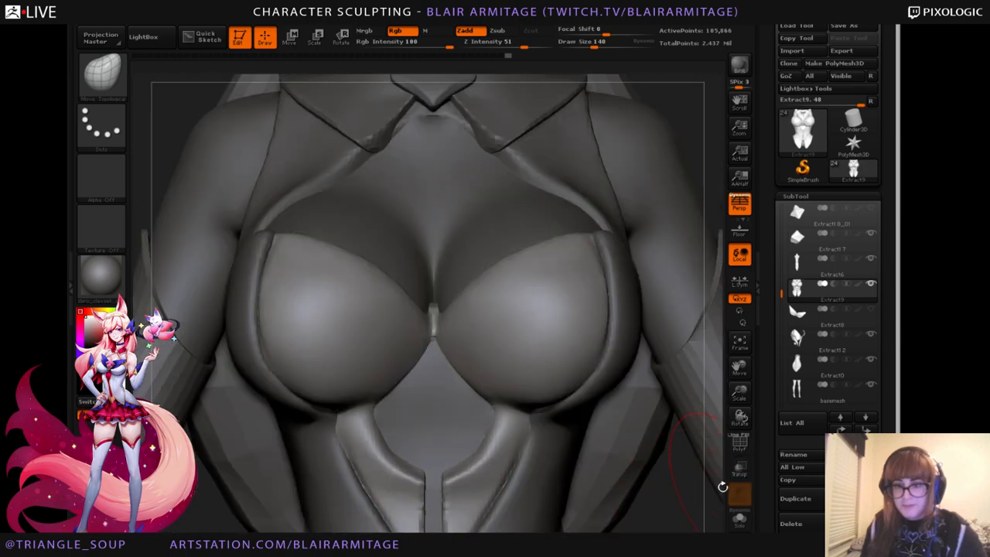
Inspect from above and from a three-quarter view how the corset cups and their centre connector meet the chest.
{"action": "left_click_drag", "start_coordinate": [688, 507], "coordinate": [656, 532], "text": "alt"}
{"action": "mouse_move", "coordinate": [685, 196]}
{"action": "left_mouse_down"}
{"action": "mouse_move", "coordinate": [691, 274]}
{"action": "mouse_move", "coordinate": [618, 422]}
{"action": "left_mouse_up"}
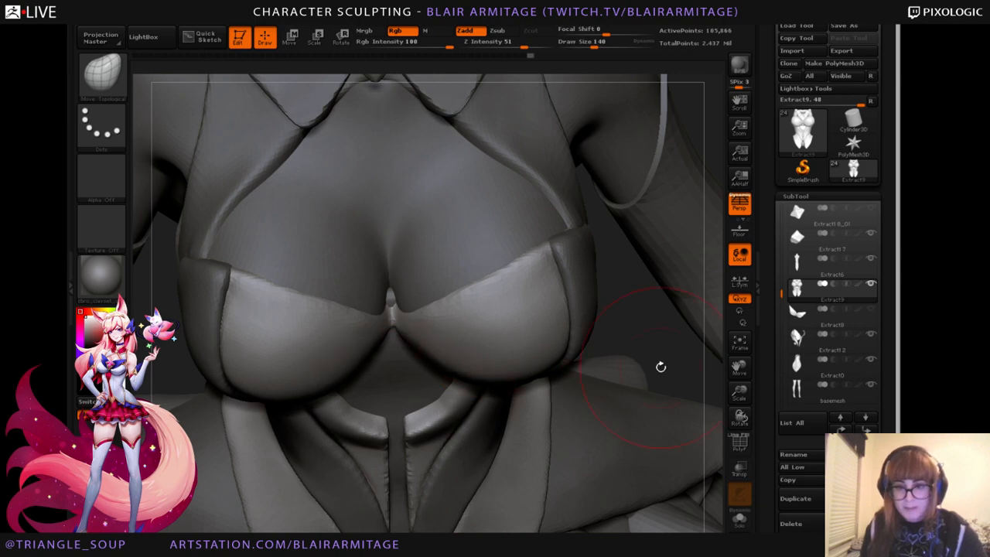
{"action": "mouse_move", "coordinate": [658, 366]}
{"action": "left_mouse_down"}
{"action": "mouse_move", "coordinate": [694, 338]}
{"action": "mouse_move", "coordinate": [657, 349]}
{"action": "left_mouse_up"}
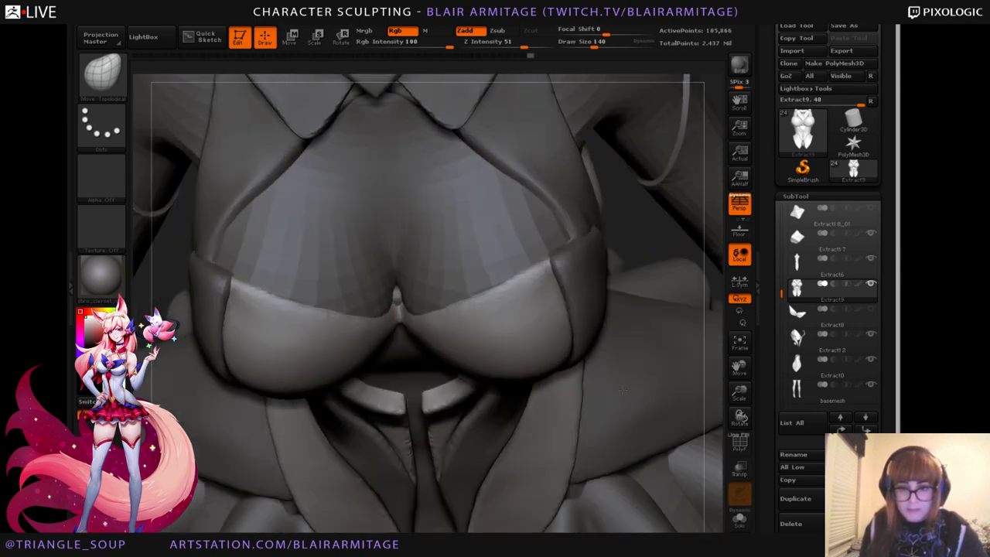
{"action": "left_click_drag", "start_coordinate": [659, 260], "coordinate": [663, 283]}
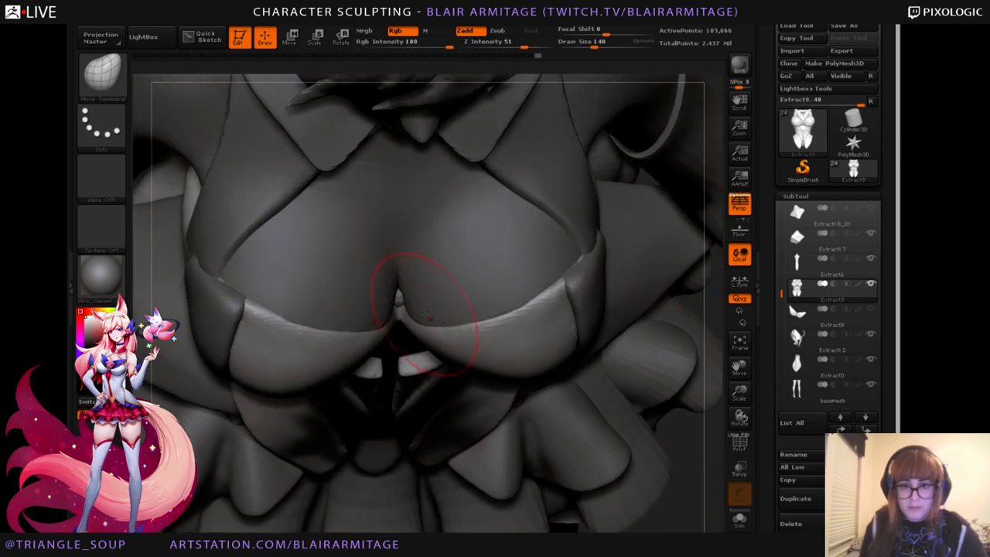
{"action": "left_click", "coordinate": [399, 299], "text": "alt"}
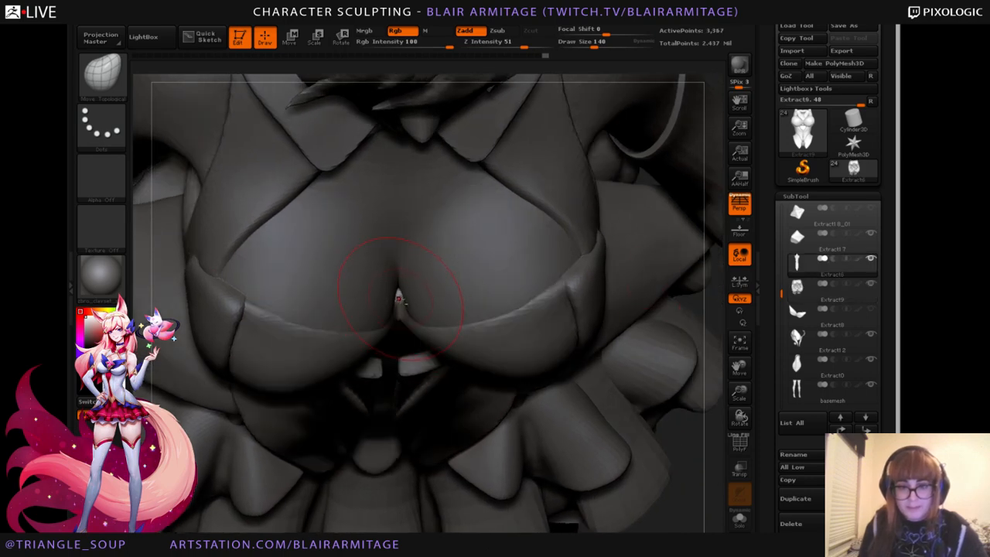
{"action": "left_click", "coordinate": [370, 349], "text": "alt"}
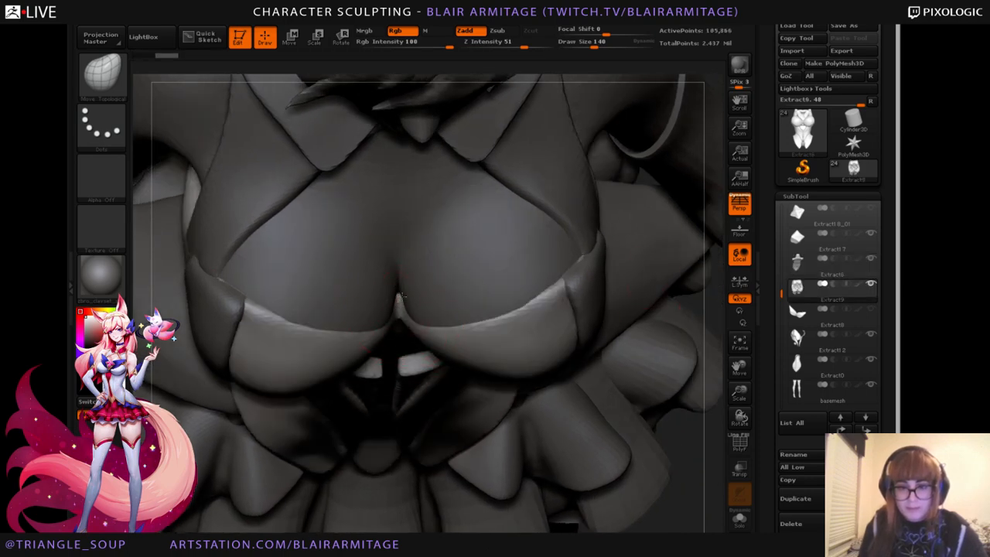
{"action": "mouse_move", "coordinate": [685, 452]}
{"action": "left_mouse_down"}
{"action": "mouse_move", "coordinate": [685, 209]}
{"action": "mouse_move", "coordinate": [640, 261]}
{"action": "mouse_move", "coordinate": [665, 294]}
{"action": "mouse_move", "coordinate": [652, 265]}
{"action": "mouse_move", "coordinate": [642, 305]}
{"action": "left_mouse_up"}
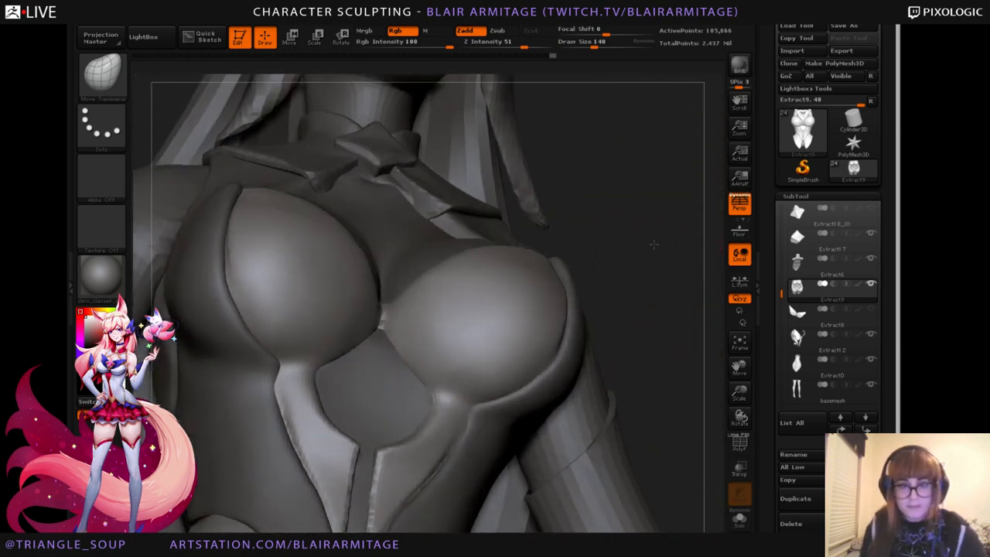
Select the inset panel in the opening below the cups and nudge its side with Move Topological.
{"action": "left_click", "coordinate": [363, 340], "text": "alt"}
{"action": "mouse_move", "coordinate": [340, 354]}
{"action": "left_mouse_down"}
{"action": "mouse_move", "coordinate": [353, 343]}
{"action": "mouse_move", "coordinate": [352, 365]}
{"action": "mouse_move", "coordinate": [371, 366]}
{"action": "left_mouse_up"}
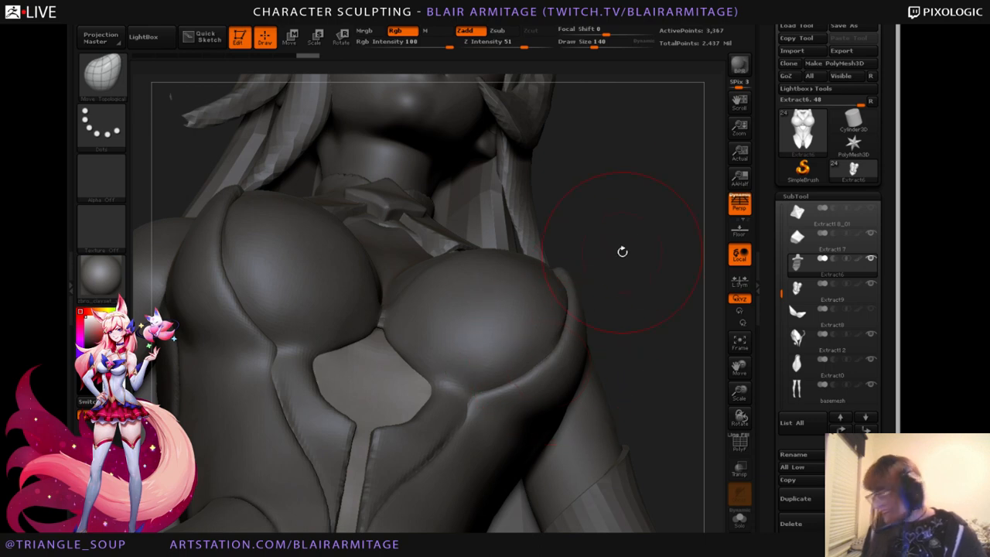
{"action": "left_click_drag", "start_coordinate": [643, 254], "coordinate": [663, 276]}
{"action": "mouse_move", "coordinate": [656, 280]}
{"action": "left_mouse_down"}
{"action": "mouse_move", "coordinate": [669, 254]}
{"action": "mouse_move", "coordinate": [657, 261]}
{"action": "left_mouse_up"}
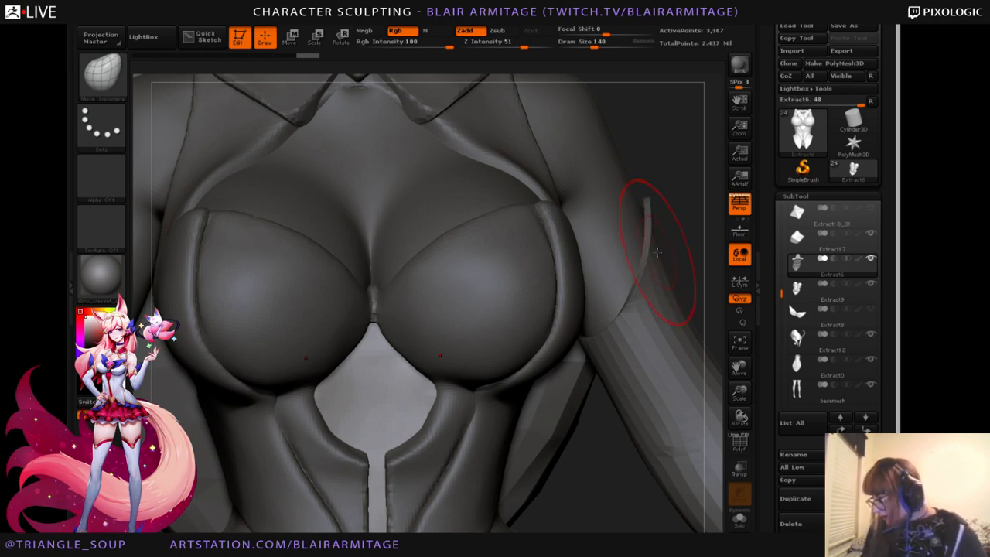
{"action": "mouse_move", "coordinate": [680, 206]}
{"action": "left_mouse_down"}
{"action": "mouse_move", "coordinate": [685, 191]}
{"action": "mouse_move", "coordinate": [674, 227]}
{"action": "left_mouse_up"}
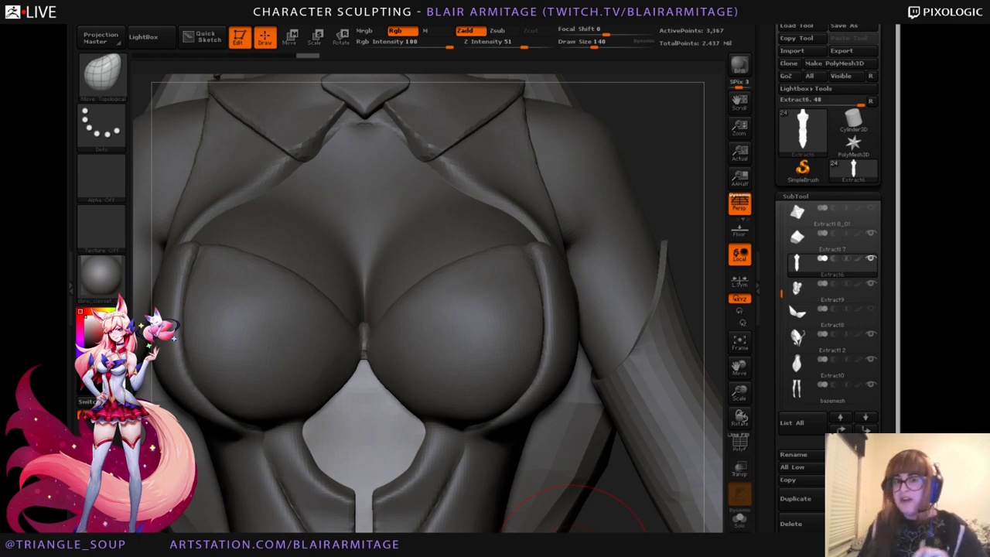
{"action": "mouse_move", "coordinate": [689, 215]}
{"action": "left_mouse_down"}
{"action": "mouse_move", "coordinate": [630, 219]}
{"action": "mouse_move", "coordinate": [627, 240]}
{"action": "left_mouse_up"}
Select the corset cups again and push their outer side edges inward with Move Topological at draw size 140.
{"action": "left_click", "coordinate": [490, 276], "text": "alt"}
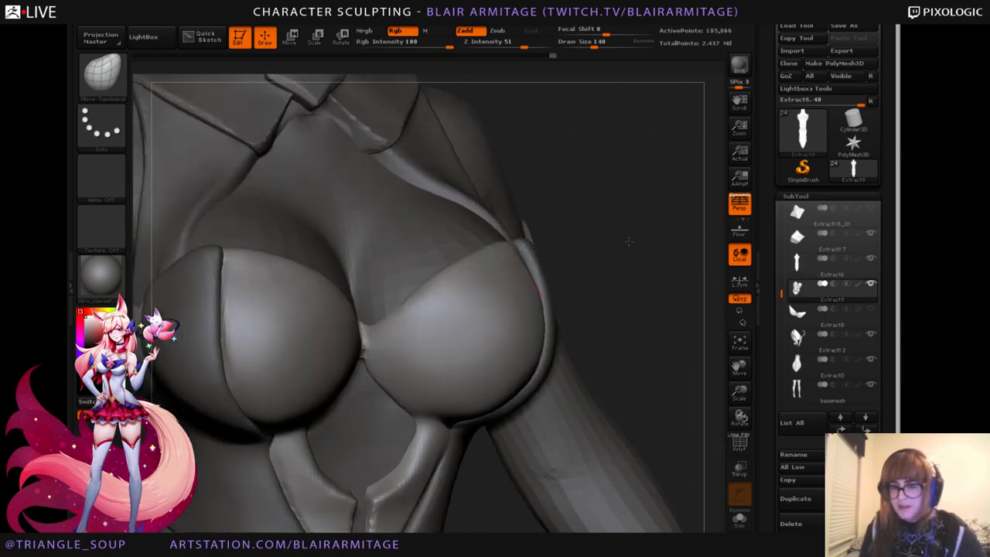
{"action": "mouse_move", "coordinate": [555, 243]}
{"action": "left_mouse_down"}
{"action": "mouse_move", "coordinate": [609, 241]}
{"action": "mouse_move", "coordinate": [484, 225]}
{"action": "left_mouse_up"}
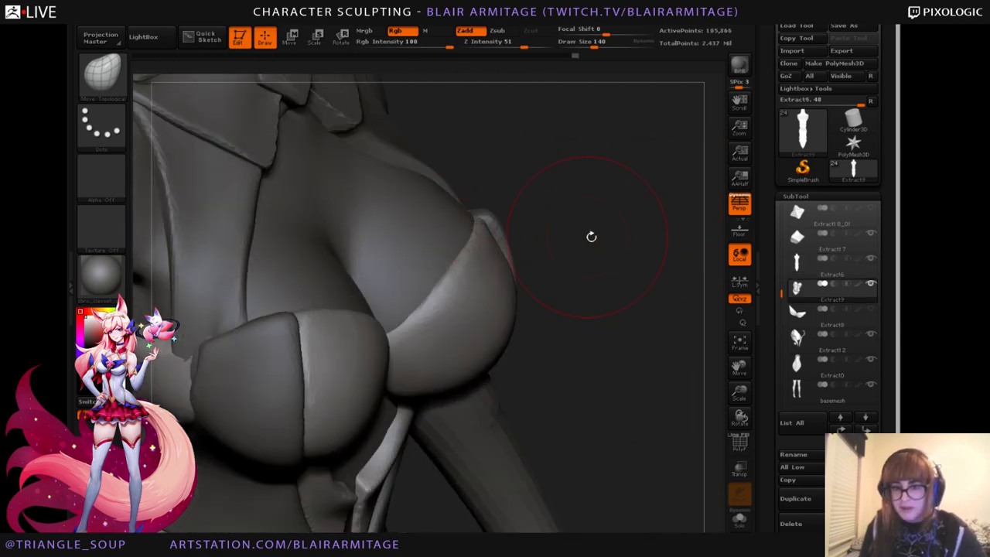
{"action": "mouse_move", "coordinate": [672, 237]}
{"action": "left_mouse_down"}
{"action": "mouse_move", "coordinate": [580, 241]}
{"action": "mouse_move", "coordinate": [682, 224]}
{"action": "mouse_move", "coordinate": [717, 232]}
{"action": "left_mouse_up"}
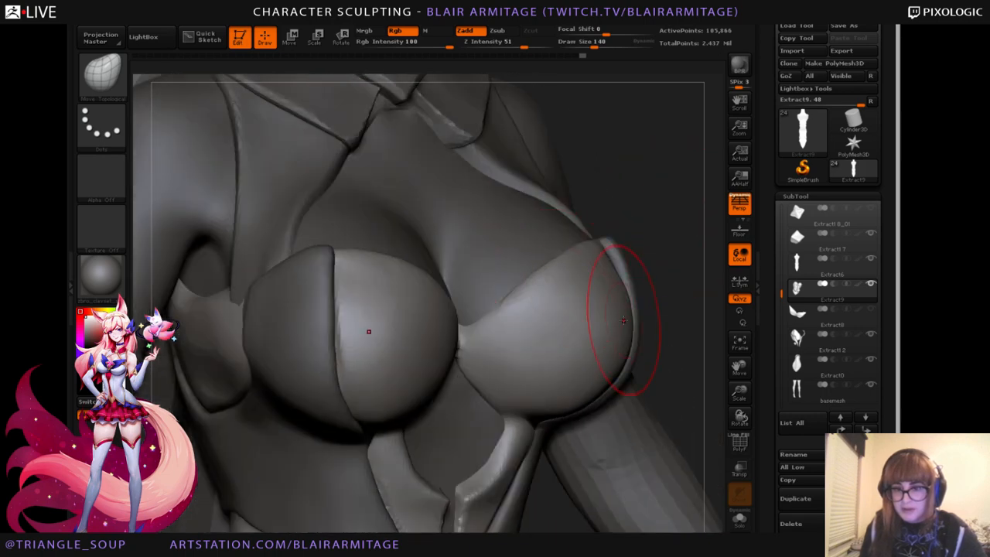
{"action": "mouse_move", "coordinate": [636, 306]}
{"action": "left_mouse_down"}
{"action": "mouse_move", "coordinate": [650, 293]}
{"action": "mouse_move", "coordinate": [595, 312]}
{"action": "left_mouse_up"}
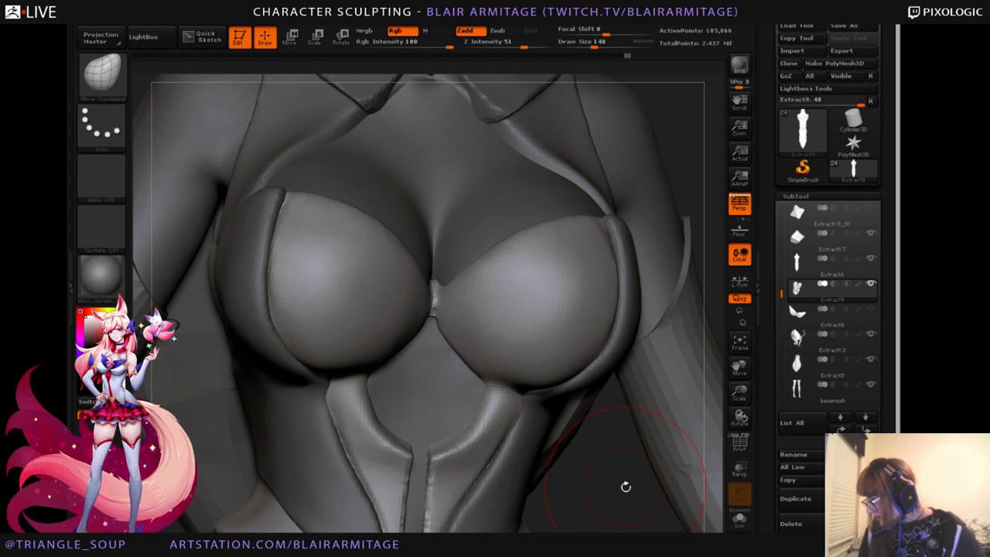
Adjust the inner corners and upper edges of the front corset strips beneath the cups with a smaller Move Topological brush.
{"action": "mouse_move", "coordinate": [620, 477]}
{"action": "left_mouse_down"}
{"action": "mouse_move", "coordinate": [659, 501]}
{"action": "mouse_move", "coordinate": [639, 490]}
{"action": "mouse_move", "coordinate": [645, 502]}
{"action": "mouse_move", "coordinate": [662, 497]}
{"action": "mouse_move", "coordinate": [587, 448]}
{"action": "left_mouse_up"}
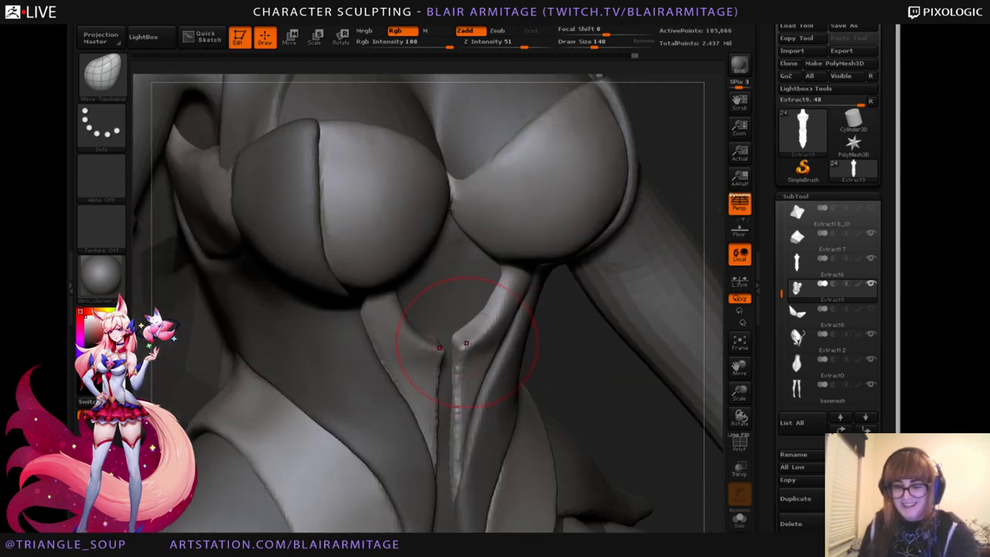
{"action": "left_click_drag", "start_coordinate": [464, 339], "coordinate": [484, 344]}
{"action": "left_click_drag", "start_coordinate": [553, 359], "coordinate": [576, 375]}
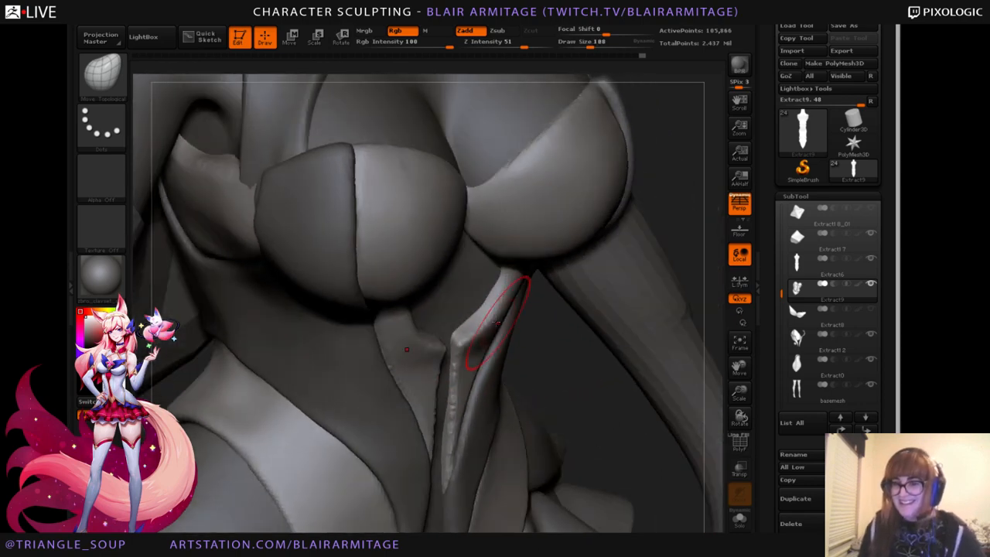
{"action": "left_click_drag", "start_coordinate": [484, 328], "coordinate": [487, 308]}
{"action": "mouse_move", "coordinate": [606, 387]}
{"action": "left_mouse_down"}
{"action": "mouse_move", "coordinate": [542, 348]}
{"action": "mouse_move", "coordinate": [409, 310]}
{"action": "left_mouse_up"}
Flatten the upper part of the front corset strips with the hPolish brush at draw size 72.
{"action": "key", "text": "b"}
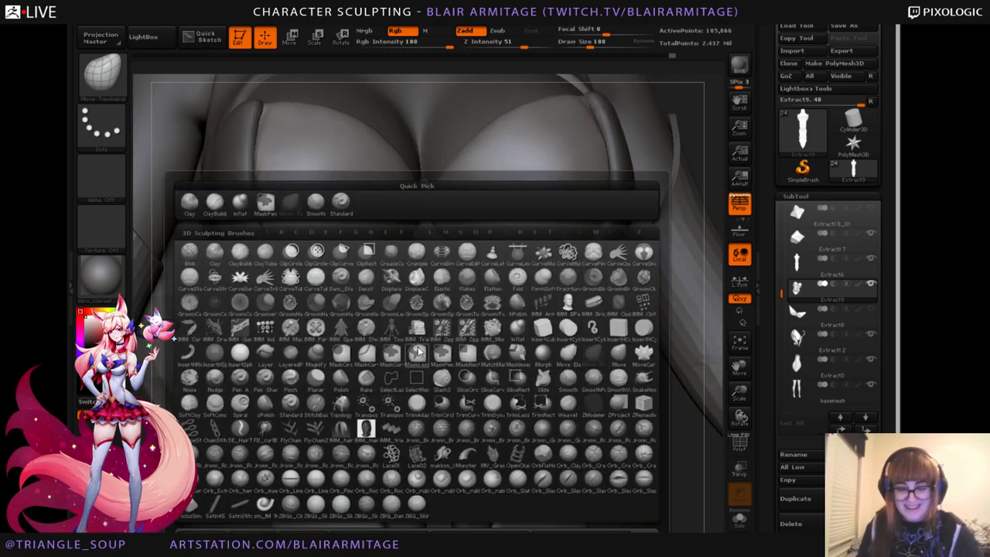
{"action": "key", "text": "h"}
{"action": "key", "text": "p"}
{"action": "mouse_move", "coordinate": [513, 327]}
{"action": "left_mouse_down"}
{"action": "mouse_move", "coordinate": [508, 293]}
{"action": "mouse_move", "coordinate": [494, 323]}
{"action": "left_mouse_up"}
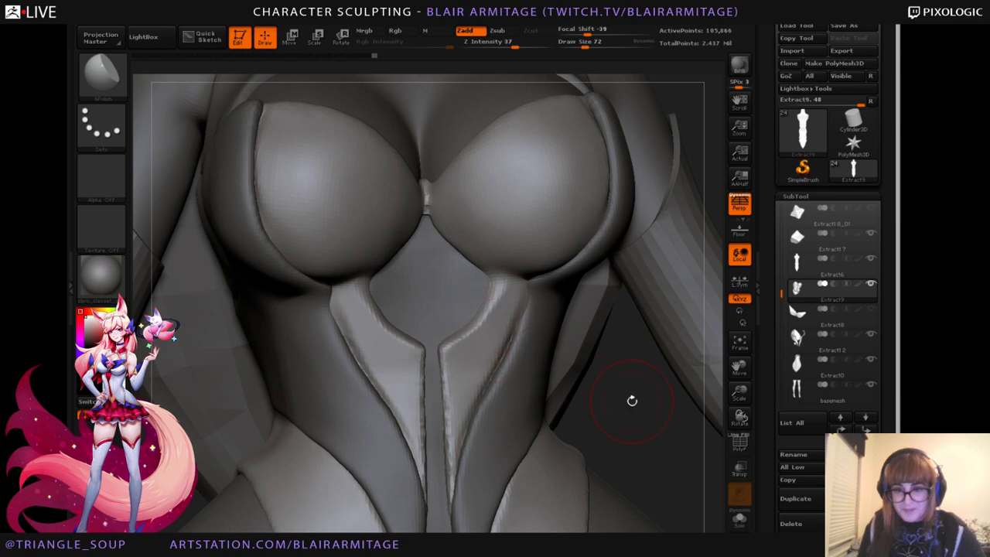
{"action": "left_click_drag", "start_coordinate": [632, 400], "coordinate": [179, 114]}
Switch back to Move Topological, enlarge the brush, and reshape the outer edge of the front corset strips.
{"action": "key", "text": "b"}
{"action": "left_click", "coordinate": [287, 90]}
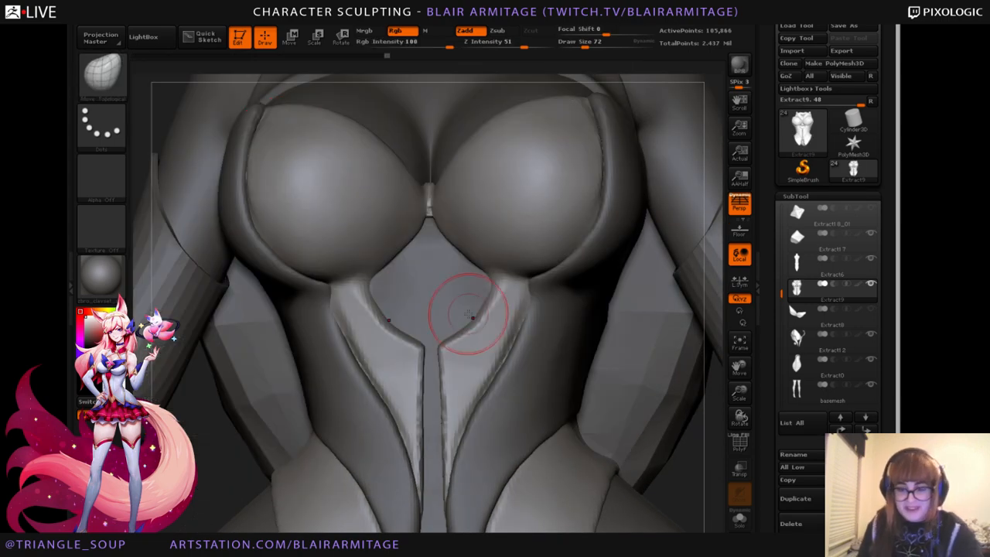
{"action": "key", "text": "]"}
{"action": "left_click_drag", "start_coordinate": [517, 321], "coordinate": [473, 386]}
{"action": "mouse_move", "coordinate": [692, 470]}
{"action": "left_mouse_down"}
{"action": "mouse_move", "coordinate": [672, 482]}
{"action": "mouse_move", "coordinate": [531, 331]}
{"action": "left_mouse_up"}
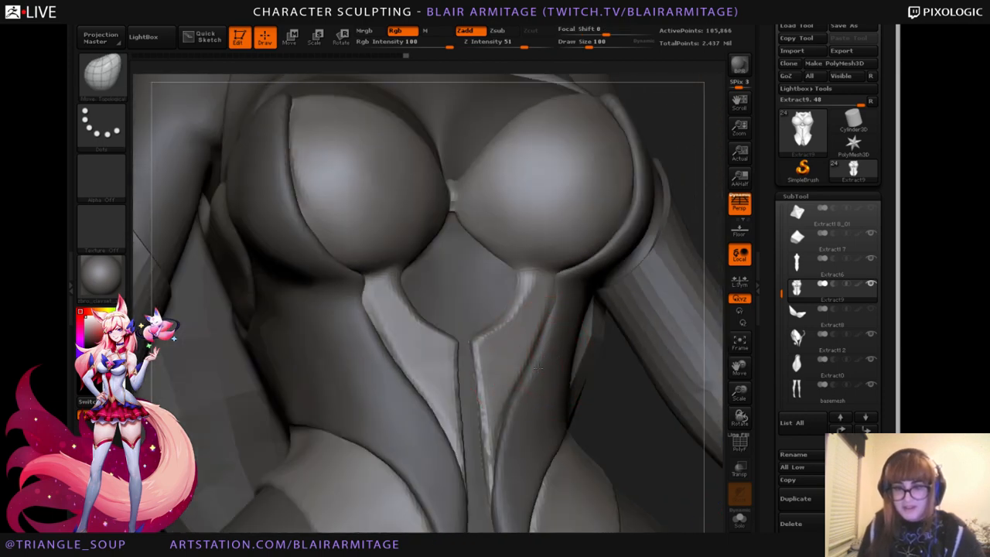
Select the outer corset panel and sculpt its inner edge just below the cups with the Standard brush and Alpha 01.
{"action": "left_click", "coordinate": [545, 347], "text": "alt"}
{"action": "left_click", "coordinate": [111, 98]}
{"action": "left_click", "coordinate": [334, 90]}
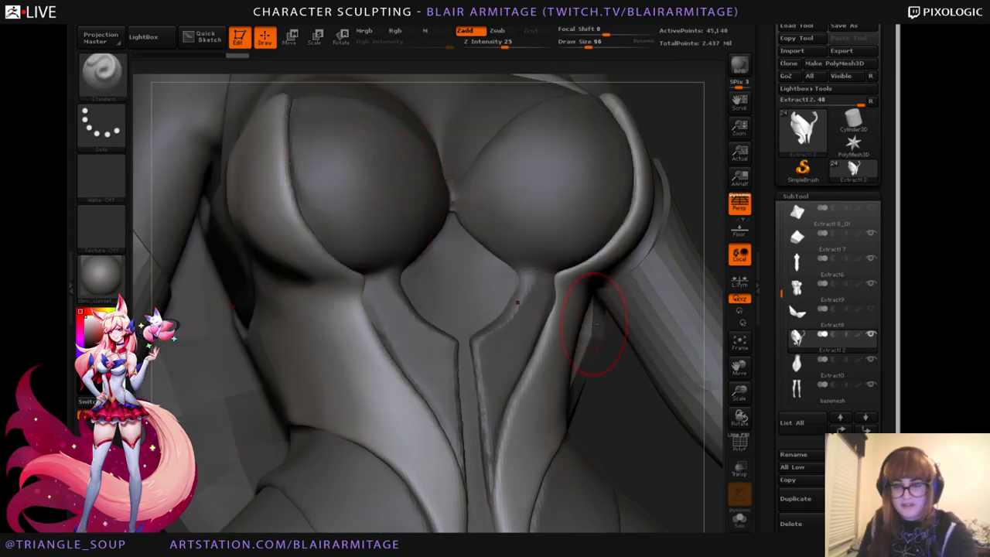
{"action": "left_click_drag", "start_coordinate": [551, 295], "coordinate": [555, 309]}
{"action": "left_click", "coordinate": [107, 184]}
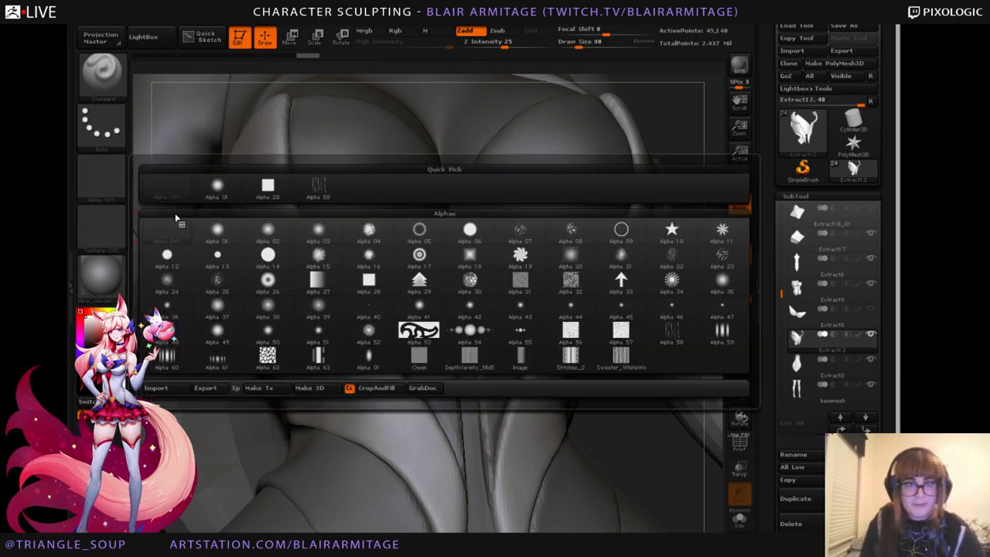
{"action": "left_click", "coordinate": [217, 186]}
{"action": "left_click_drag", "start_coordinate": [559, 280], "coordinate": [553, 306]}
{"action": "left_click_drag", "start_coordinate": [661, 435], "coordinate": [576, 422], "text": "alt"}
{"action": "left_click_drag", "start_coordinate": [526, 278], "coordinate": [523, 272]}
Define and smooth the crease under the cup on the outer corset panel with the Standard brush at draw size 68.
{"action": "left_click_drag", "start_coordinate": [671, 394], "coordinate": [722, 392]}
{"action": "key", "text": "bracketright"}
{"action": "key", "text": "bracketright"}
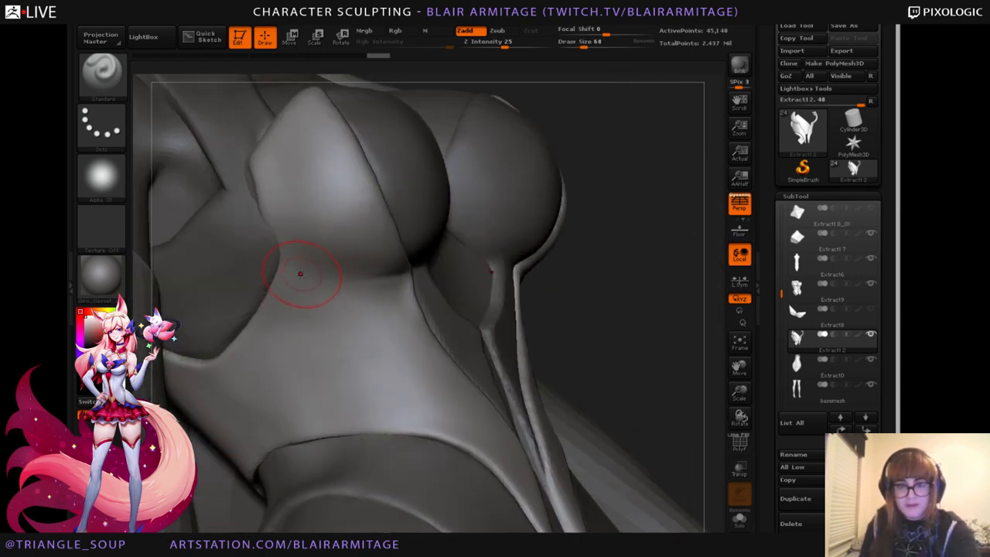
{"action": "left_click_drag", "start_coordinate": [298, 272], "coordinate": [404, 273]}
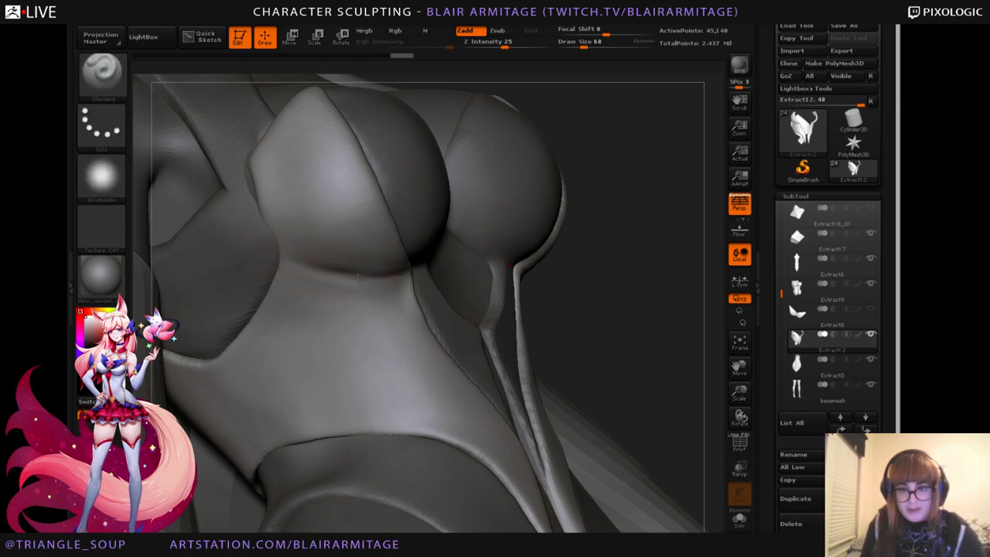
{"action": "left_click_drag", "start_coordinate": [324, 275], "coordinate": [391, 274]}
{"action": "left_click_drag", "start_coordinate": [634, 232], "coordinate": [642, 291], "text": "alt"}
{"action": "left_click_drag", "start_coordinate": [349, 333], "coordinate": [385, 370], "text": "shift"}
{"action": "mouse_move", "coordinate": [320, 320]}
{"action": "left_mouse_down"}
{"action": "mouse_move", "coordinate": [303, 325]}
{"action": "mouse_move", "coordinate": [382, 327]}
{"action": "left_mouse_up"}
{"action": "left_click_drag", "start_coordinate": [320, 323], "coordinate": [417, 325]}
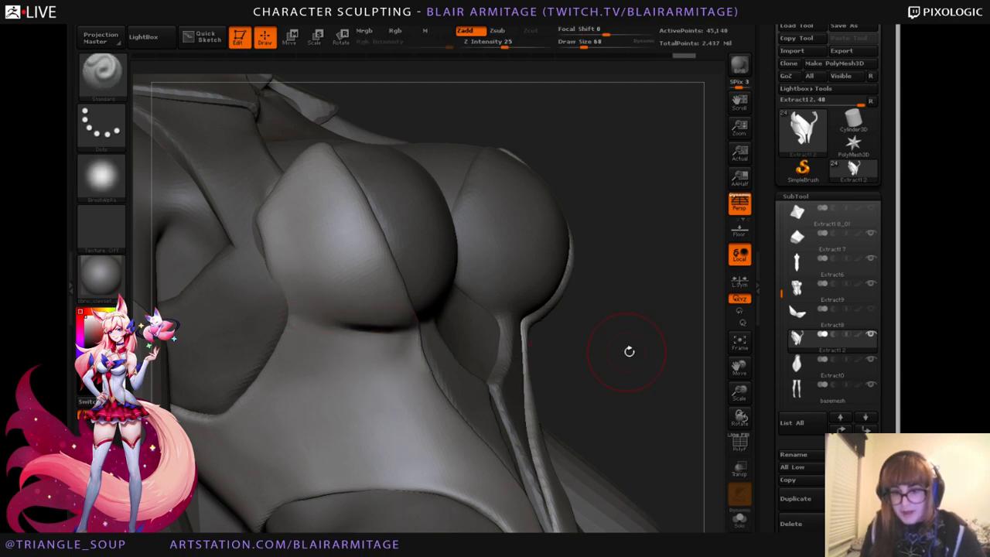
{"action": "mouse_move", "coordinate": [626, 349]}
{"action": "left_mouse_down"}
{"action": "mouse_move", "coordinate": [640, 376]}
{"action": "mouse_move", "coordinate": [635, 398]}
{"action": "left_mouse_up"}
{"action": "left_click_drag", "start_coordinate": [440, 247], "coordinate": [481, 245]}
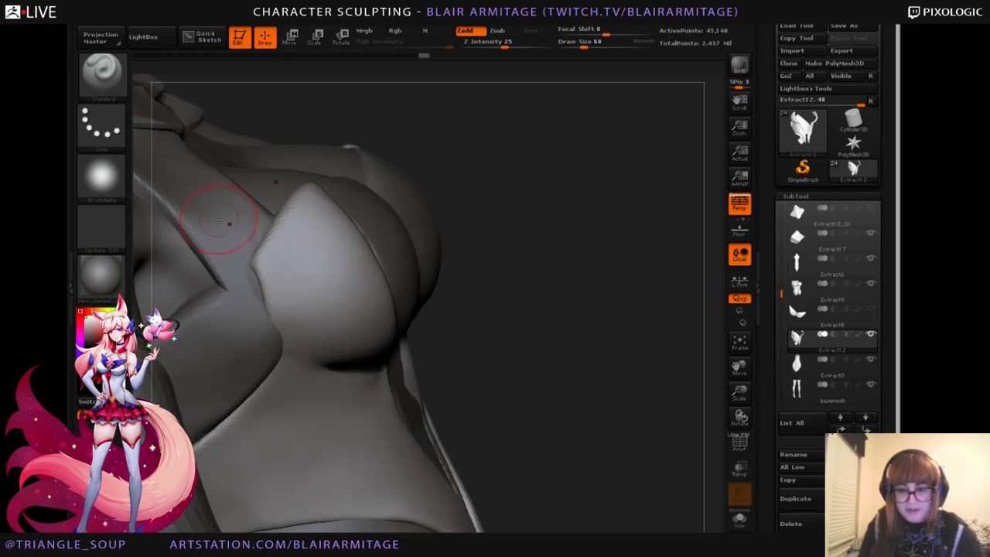
{"action": "key", "text": "["}
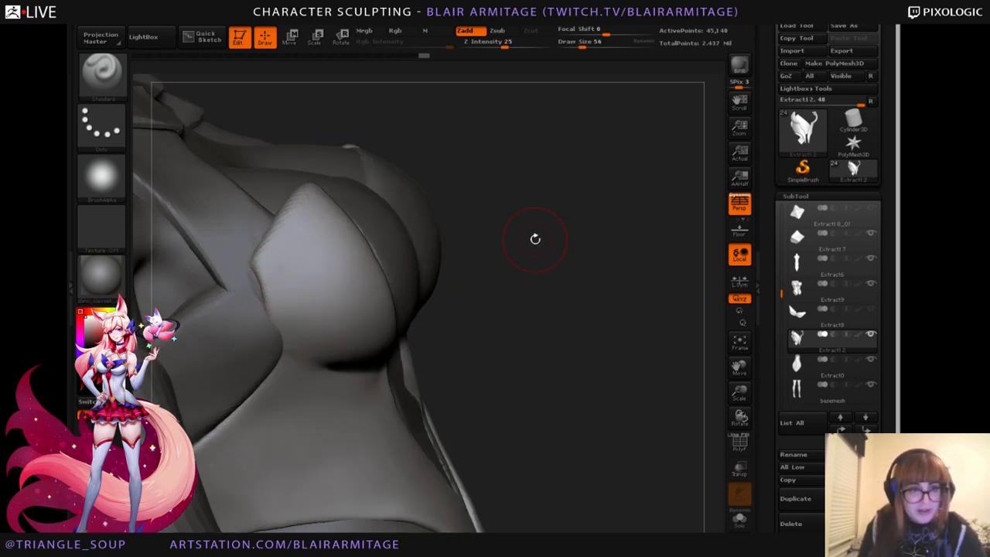
{"action": "left_click_drag", "start_coordinate": [541, 275], "coordinate": [560, 299]}
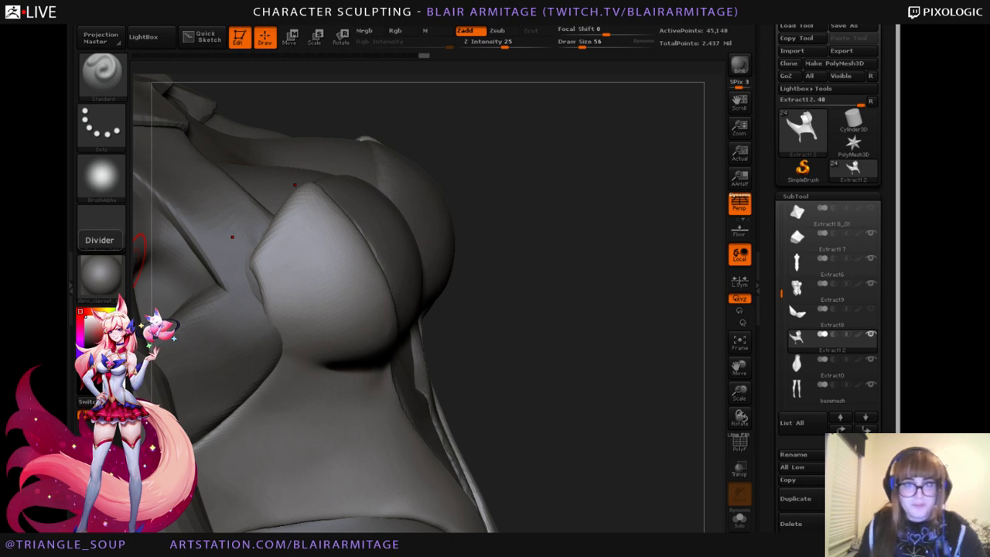
{"action": "left_click_drag", "start_coordinate": [657, 354], "coordinate": [587, 314]}
{"action": "left_click_drag", "start_coordinate": [573, 259], "coordinate": [545, 271]}
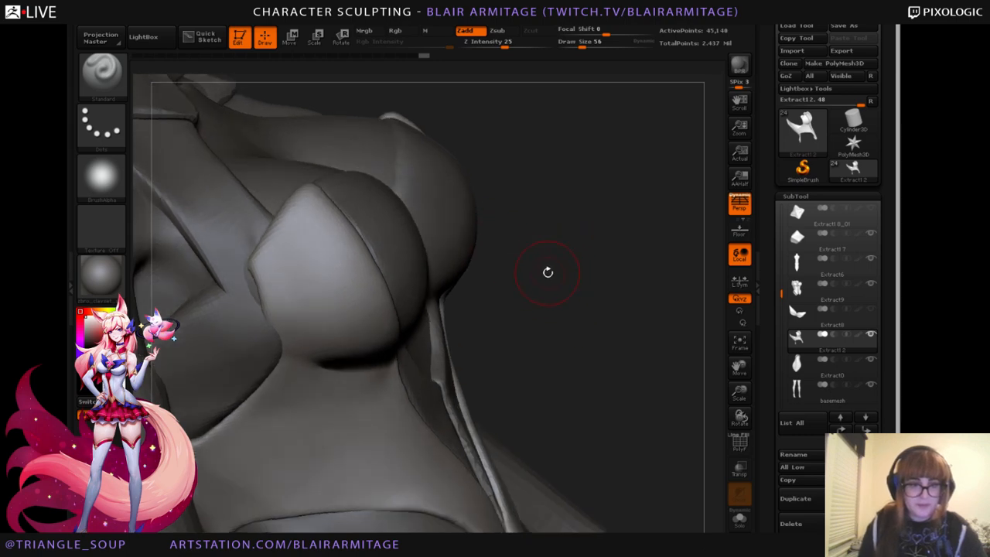
Switch to Move Topological, enlarge the brush, and select the halter panel running from the collar to the cups.
{"action": "key", "text": "b"}
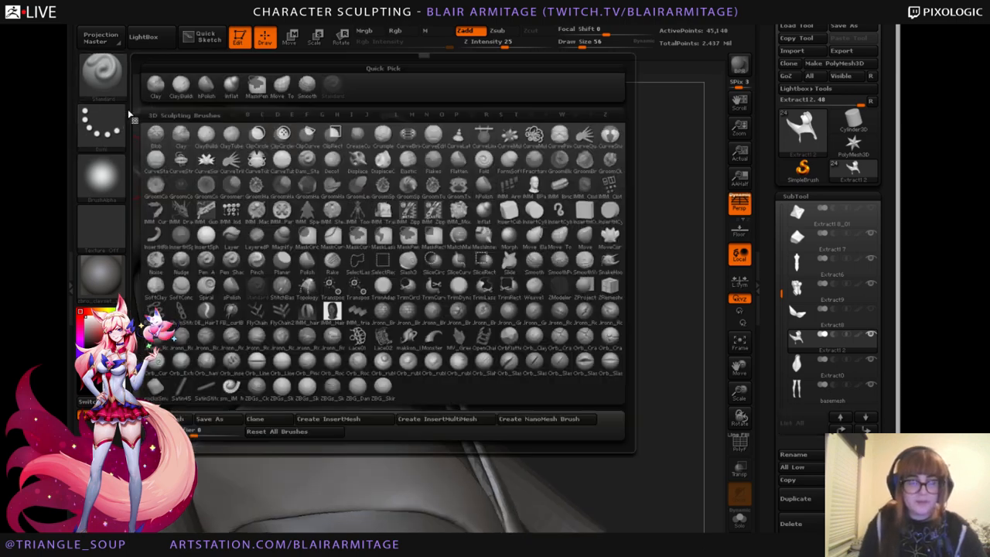
{"action": "left_click", "coordinate": [282, 85]}
{"action": "key", "text": "bracketright"}
{"action": "key", "text": "bracketright"}
{"action": "key", "text": "bracketright"}
{"action": "key", "text": "bracketright"}
{"action": "key", "text": "bracketright"}
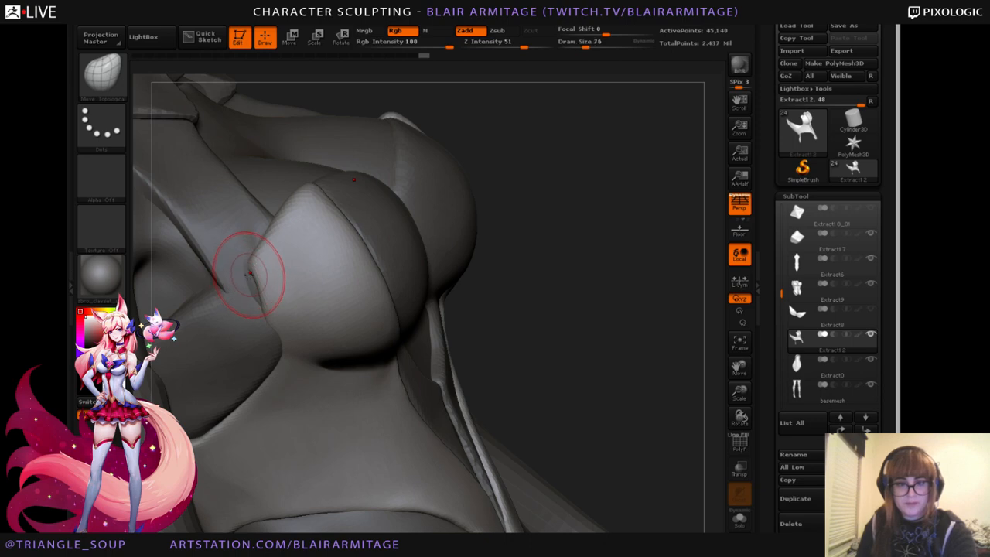
{"action": "left_click_drag", "start_coordinate": [649, 255], "coordinate": [581, 263]}
{"action": "mouse_move", "coordinate": [673, 213]}
{"action": "left_mouse_down"}
{"action": "mouse_move", "coordinate": [624, 233]}
{"action": "mouse_move", "coordinate": [689, 190]}
{"action": "mouse_move", "coordinate": [669, 275]}
{"action": "mouse_move", "coordinate": [680, 232]}
{"action": "mouse_move", "coordinate": [727, 180]}
{"action": "mouse_move", "coordinate": [701, 175]}
{"action": "mouse_move", "coordinate": [665, 190]}
{"action": "left_mouse_up"}
{"action": "left_click", "coordinate": [368, 193], "text": "alt"}
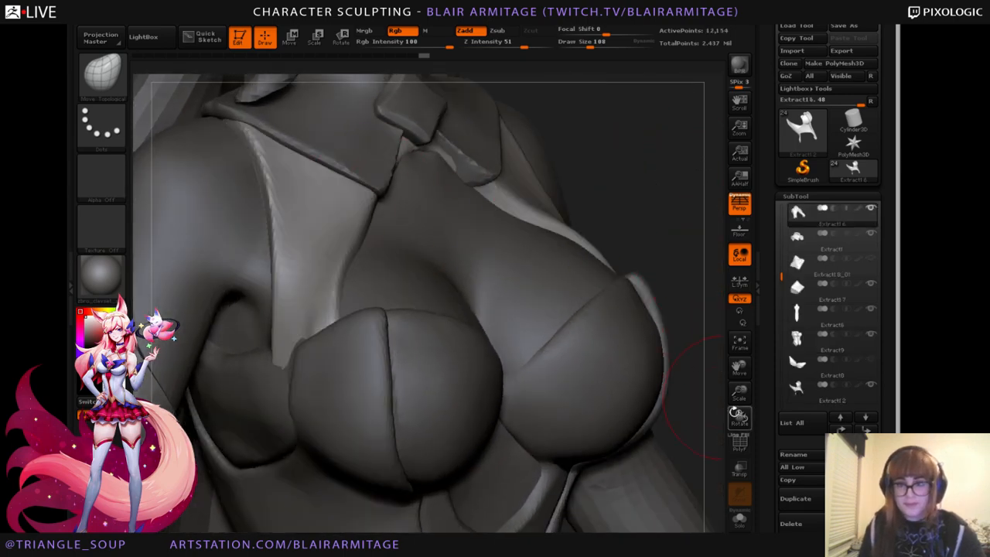
Show the other pieces transparently and pull the halter panel's inner edge in beneath the collar tip at draw size 88.
{"action": "left_click", "coordinate": [739, 468]}
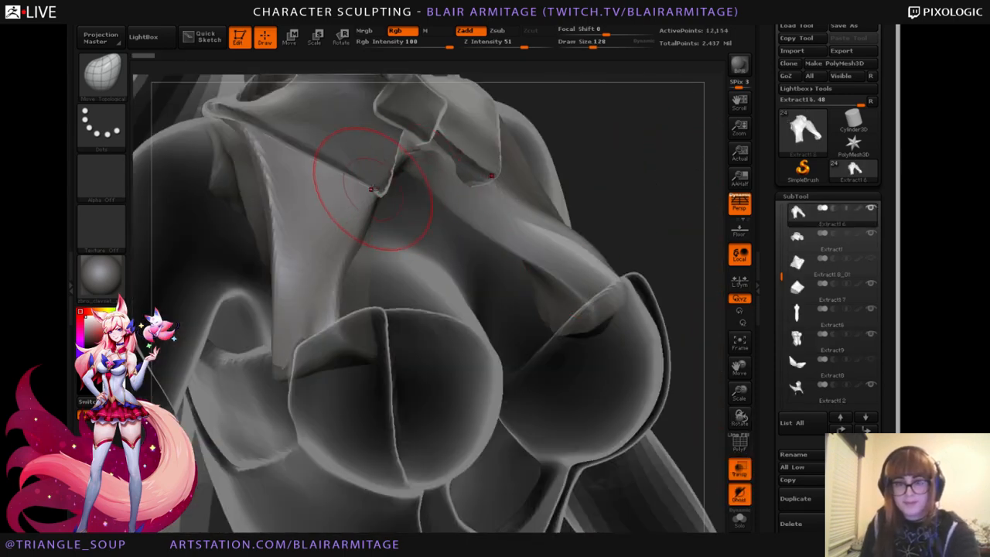
{"action": "key", "text": "]"}
{"action": "mouse_move", "coordinate": [371, 188]}
{"action": "left_mouse_down"}
{"action": "mouse_move", "coordinate": [405, 168]}
{"action": "mouse_move", "coordinate": [382, 209]}
{"action": "left_mouse_up"}
{"action": "left_click_drag", "start_coordinate": [351, 249], "coordinate": [340, 251]}
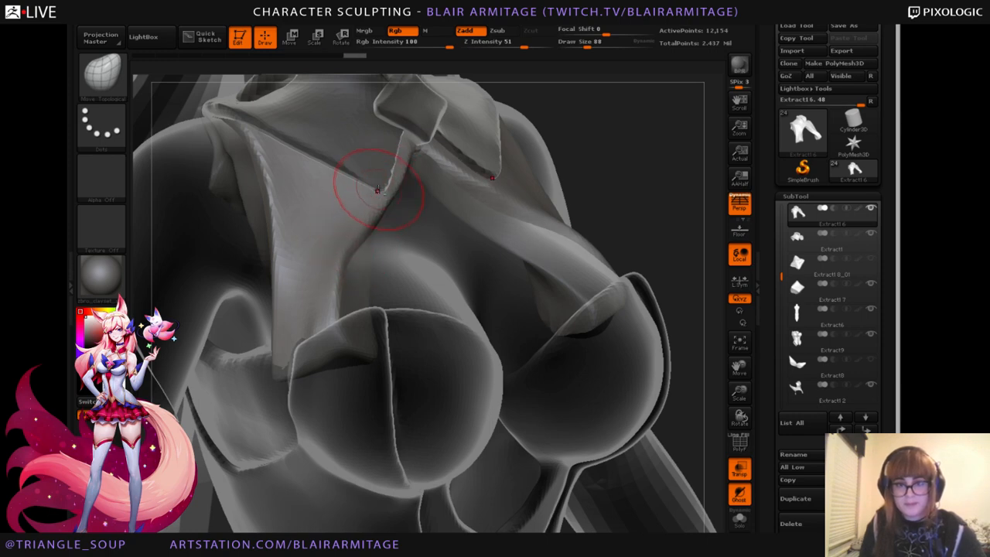
{"action": "mouse_move", "coordinate": [377, 191]}
{"action": "left_mouse_down"}
{"action": "mouse_move", "coordinate": [381, 177]}
{"action": "mouse_move", "coordinate": [390, 195]}
{"action": "left_mouse_up"}
Select the collar and reshape its front points and inner edges over the halter panel, with transparency turned off.
{"action": "left_click", "coordinate": [382, 177], "text": "alt"}
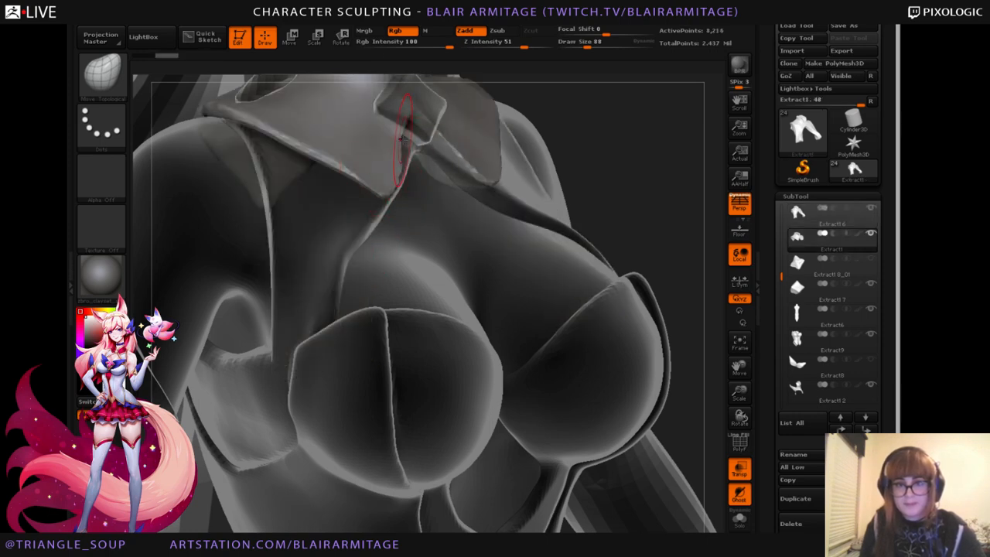
{"action": "mouse_move", "coordinate": [407, 136]}
{"action": "left_mouse_down"}
{"action": "mouse_move", "coordinate": [418, 145]}
{"action": "mouse_move", "coordinate": [400, 160]}
{"action": "mouse_move", "coordinate": [402, 184]}
{"action": "left_mouse_up"}
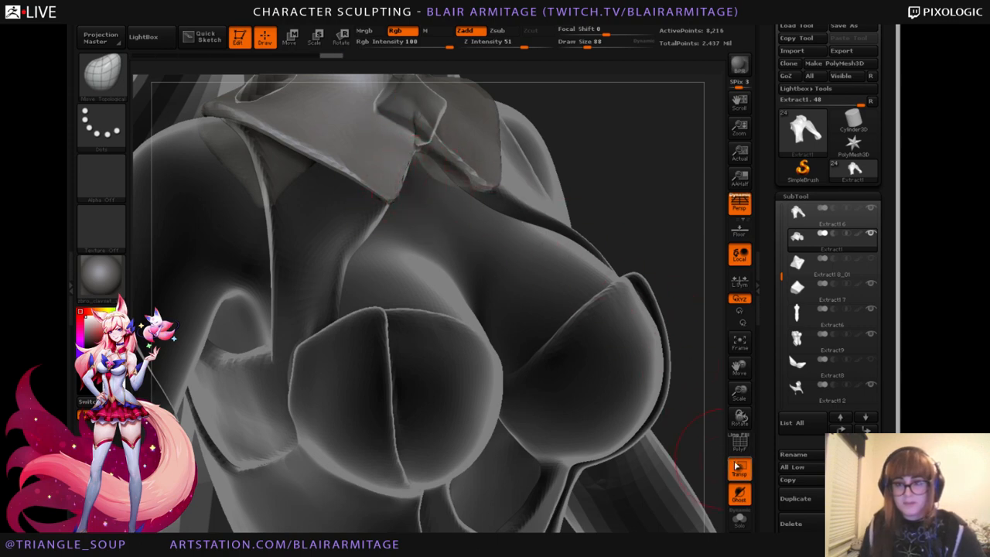
{"action": "left_click", "coordinate": [739, 467]}
{"action": "left_click_drag", "start_coordinate": [691, 255], "coordinate": [562, 182]}
{"action": "left_click_drag", "start_coordinate": [633, 197], "coordinate": [485, 192]}
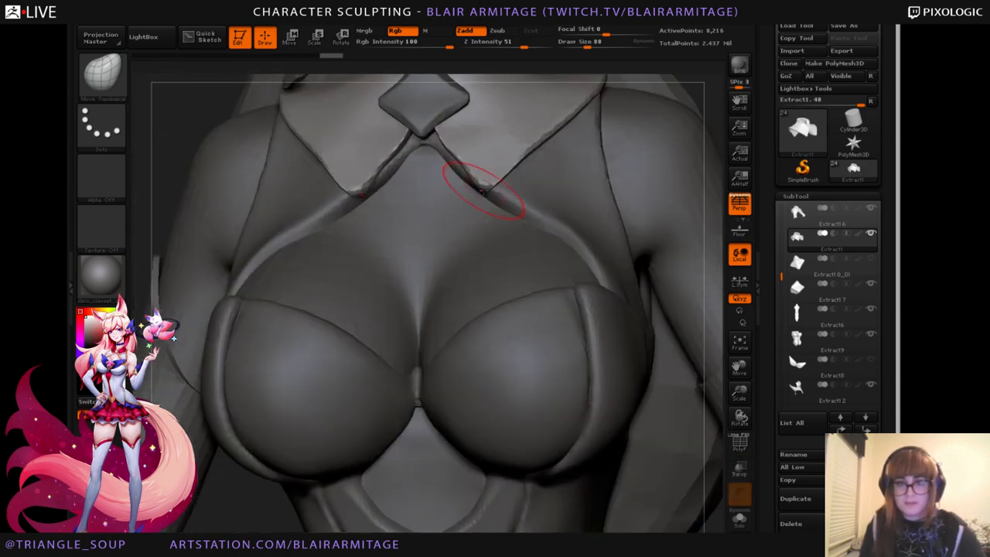
{"action": "left_click_drag", "start_coordinate": [410, 184], "coordinate": [394, 181]}
{"action": "left_click_drag", "start_coordinate": [424, 144], "coordinate": [417, 141]}
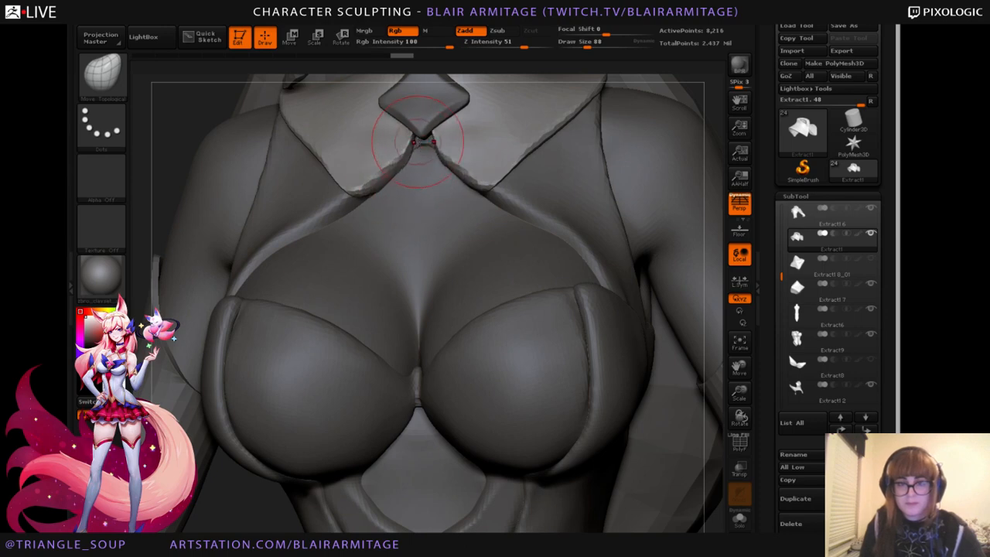
Isolate the collar to narrow the notch between its two front points, then show the other pieces again.
{"action": "left_click", "coordinate": [739, 519]}
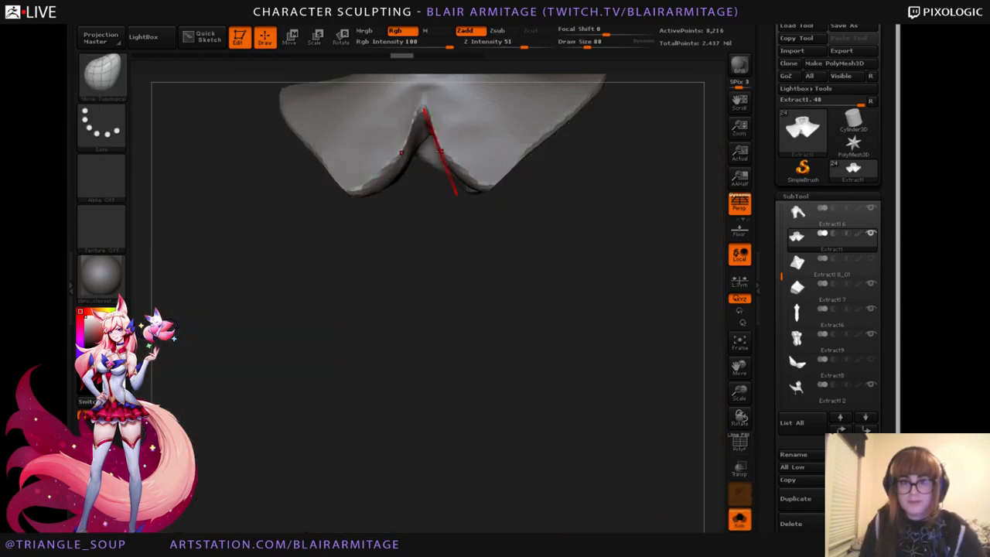
{"action": "left_click_drag", "start_coordinate": [445, 137], "coordinate": [427, 139]}
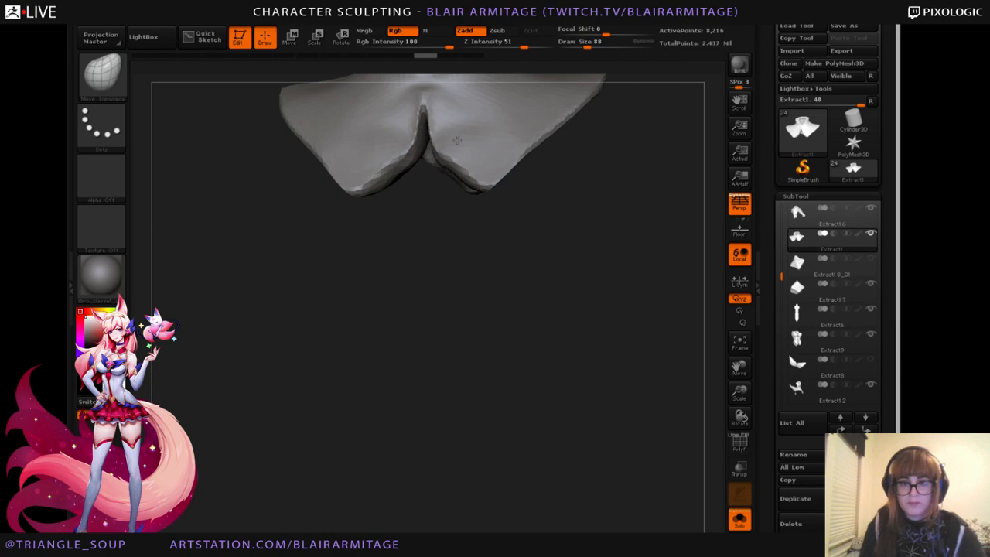
{"action": "left_click", "coordinate": [739, 518]}
Refine the overlap between the collar tips and the halter panel, selecting each piece in turn.
{"action": "left_click_drag", "start_coordinate": [709, 166], "coordinate": [769, 174]}
{"action": "left_click_drag", "start_coordinate": [595, 162], "coordinate": [584, 187]}
{"action": "mouse_move", "coordinate": [700, 168]}
{"action": "left_mouse_down"}
{"action": "mouse_move", "coordinate": [672, 149]}
{"action": "mouse_move", "coordinate": [530, 171]}
{"action": "mouse_move", "coordinate": [530, 189]}
{"action": "left_mouse_up"}
{"action": "mouse_move", "coordinate": [592, 196]}
{"action": "left_mouse_down"}
{"action": "mouse_move", "coordinate": [517, 209]}
{"action": "mouse_move", "coordinate": [552, 217]}
{"action": "left_mouse_up"}
{"action": "left_click", "coordinate": [536, 206], "text": "alt"}
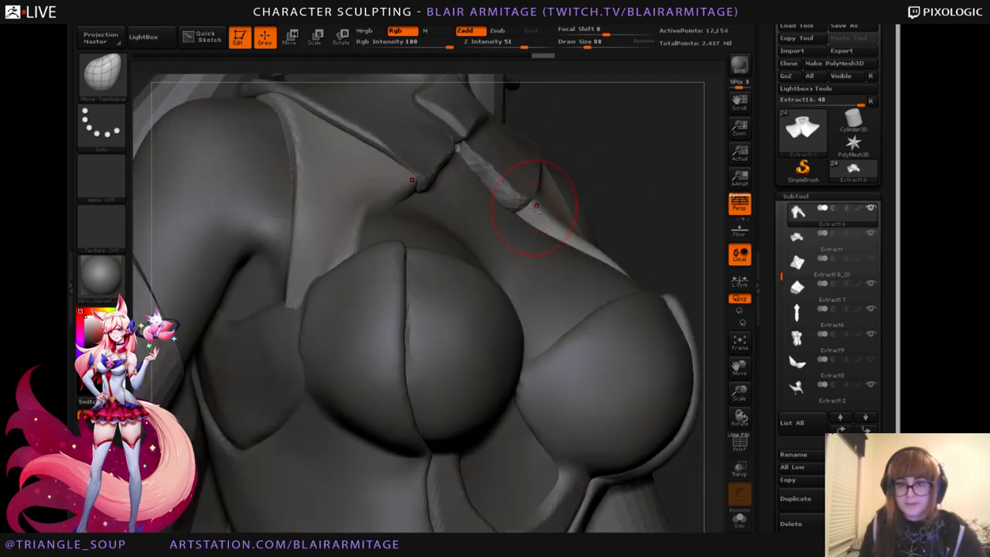
{"action": "mouse_move", "coordinate": [646, 196]}
{"action": "left_mouse_down"}
{"action": "mouse_move", "coordinate": [656, 194]}
{"action": "mouse_move", "coordinate": [585, 158]}
{"action": "left_mouse_up"}
{"action": "left_click", "coordinate": [417, 140], "text": "alt"}
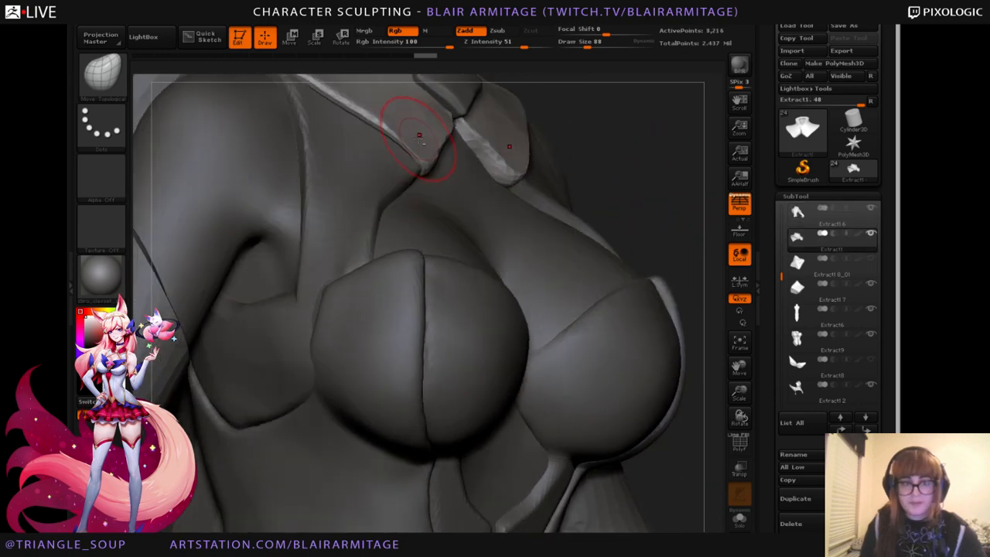
{"action": "mouse_move", "coordinate": [670, 185]}
{"action": "left_mouse_down"}
{"action": "mouse_move", "coordinate": [495, 197]}
{"action": "mouse_move", "coordinate": [652, 211]}
{"action": "mouse_move", "coordinate": [654, 168]}
{"action": "mouse_move", "coordinate": [640, 159]}
{"action": "left_mouse_up"}
{"action": "left_click", "coordinate": [343, 198], "text": "alt"}
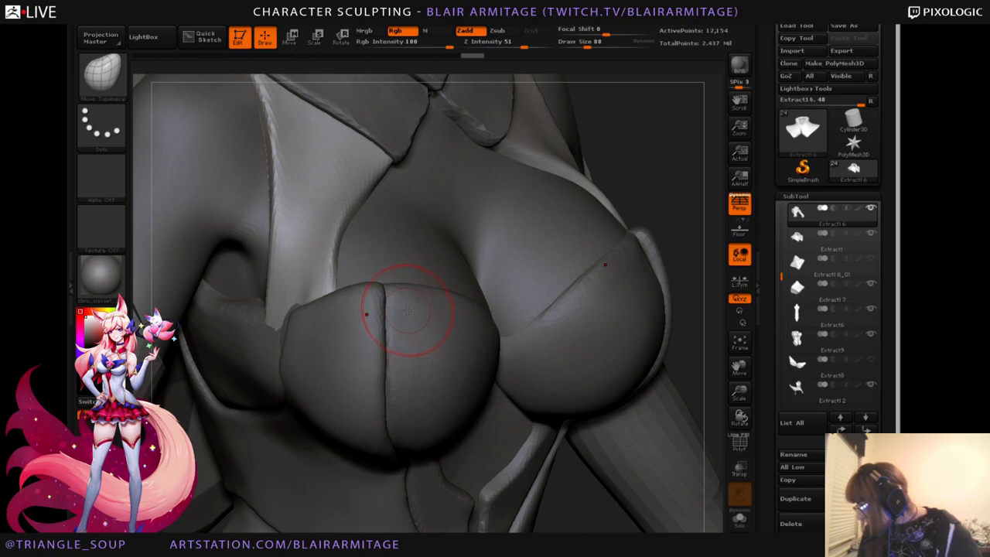
Examine the full figure from the front, then the chest and corset up close, to judge the outfit's shapes.
{"action": "mouse_move", "coordinate": [614, 185]}
{"action": "left_mouse_down"}
{"action": "mouse_move", "coordinate": [654, 170]}
{"action": "mouse_move", "coordinate": [659, 206]}
{"action": "left_mouse_up"}
{"action": "left_click_drag", "start_coordinate": [739, 398], "coordinate": [739, 374]}
{"action": "left_click_drag", "start_coordinate": [593, 300], "coordinate": [646, 312], "text": "alt"}
{"action": "left_click_drag", "start_coordinate": [739, 395], "coordinate": [727, 371]}
{"action": "left_click_drag", "start_coordinate": [667, 357], "coordinate": [643, 413]}
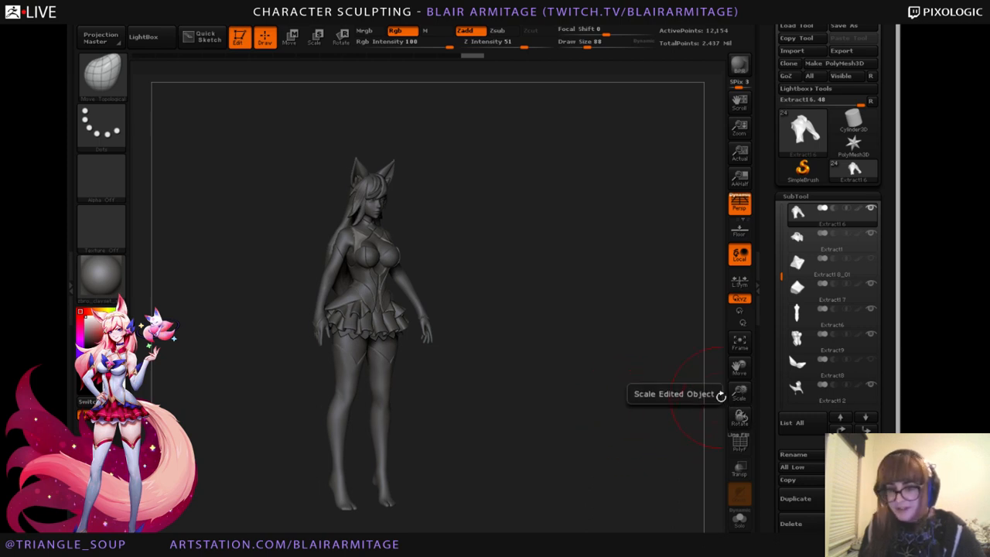
{"action": "left_click_drag", "start_coordinate": [719, 396], "coordinate": [749, 436], "text": "shift"}
{"action": "mouse_move", "coordinate": [623, 348]}
{"action": "left_mouse_down"}
{"action": "mouse_move", "coordinate": [625, 358]}
{"action": "mouse_move", "coordinate": [502, 312]}
{"action": "mouse_move", "coordinate": [662, 398]}
{"action": "left_mouse_up"}
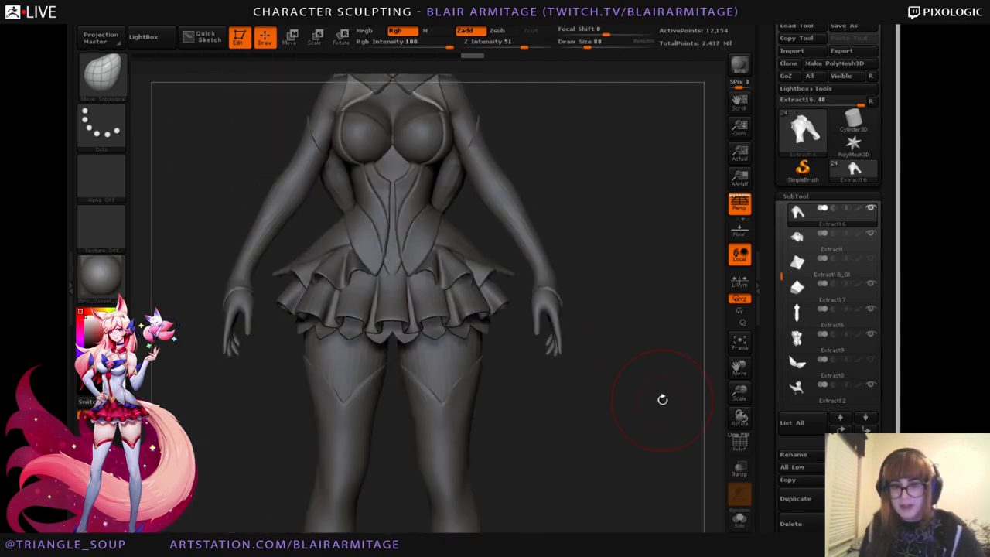
{"action": "mouse_move", "coordinate": [739, 393]}
{"action": "left_mouse_down"}
{"action": "mouse_move", "coordinate": [688, 394]}
{"action": "mouse_move", "coordinate": [646, 456]}
{"action": "left_mouse_up"}
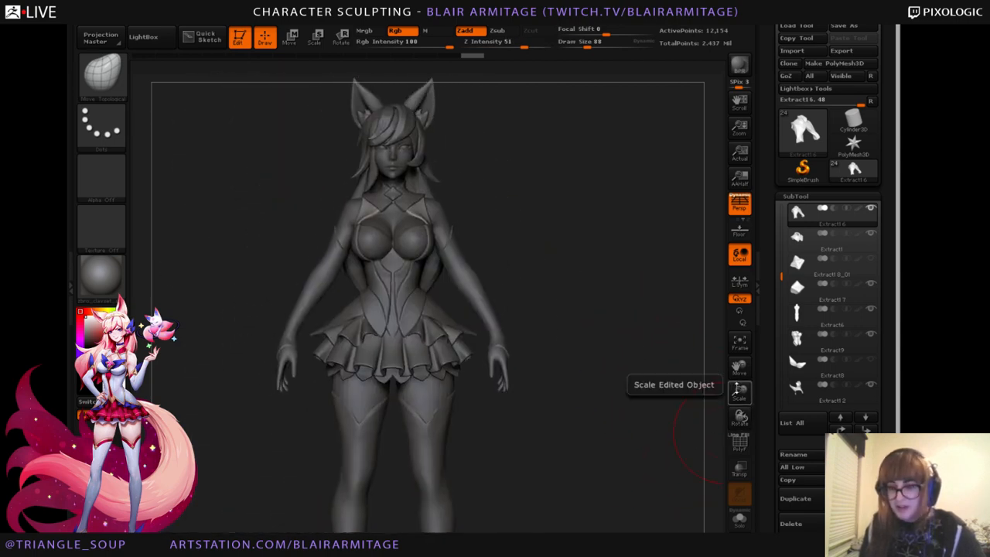
{"action": "left_click_drag", "start_coordinate": [736, 390], "coordinate": [739, 440]}
{"action": "mouse_move", "coordinate": [654, 320]}
{"action": "left_mouse_down", "text": "alt"}
{"action": "mouse_move", "coordinate": [652, 360]}
{"action": "mouse_move", "coordinate": [705, 388]}
{"action": "mouse_move", "coordinate": [713, 424]}
{"action": "left_mouse_up", "text": "alt"}
{"action": "mouse_move", "coordinate": [660, 348]}
{"action": "left_mouse_down", "text": "alt"}
{"action": "mouse_move", "coordinate": [647, 366]}
{"action": "mouse_move", "coordinate": [664, 373]}
{"action": "left_mouse_up", "text": "alt"}
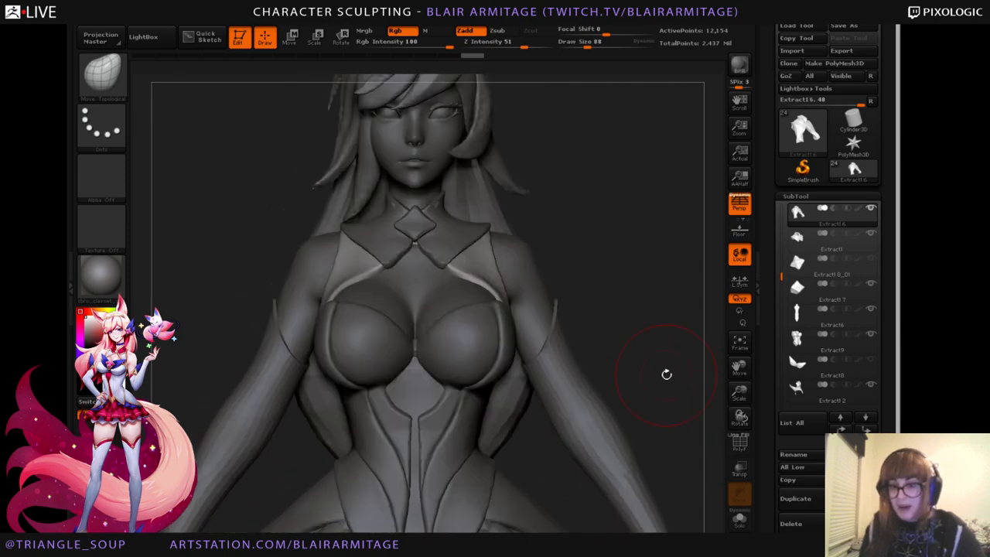
{"action": "left_click_drag", "start_coordinate": [738, 369], "coordinate": [734, 402]}
{"action": "left_click_drag", "start_coordinate": [672, 349], "coordinate": [672, 269], "text": "alt"}
{"action": "left_click_drag", "start_coordinate": [735, 365], "coordinate": [710, 443]}
{"action": "left_click_drag", "start_coordinate": [662, 494], "coordinate": [682, 438], "text": "alt"}
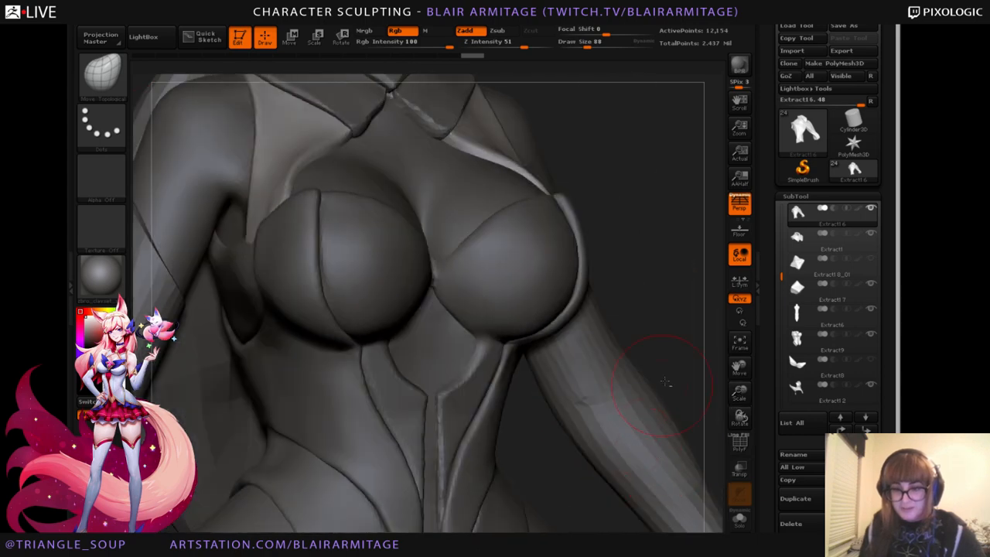
{"action": "mouse_move", "coordinate": [683, 357]}
{"action": "left_mouse_down", "text": "alt"}
{"action": "mouse_move", "coordinate": [671, 286]}
{"action": "mouse_move", "coordinate": [622, 292]}
{"action": "left_mouse_up", "text": "alt"}
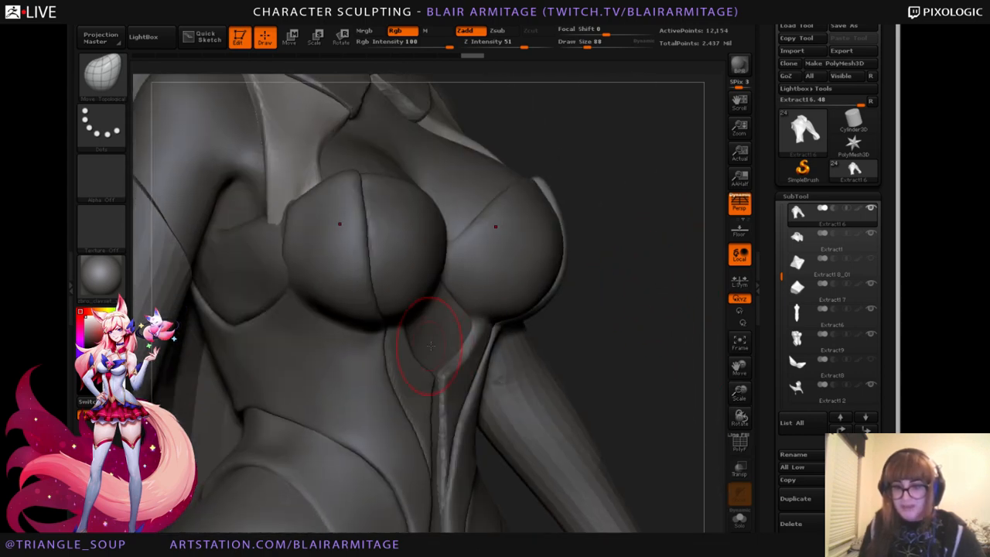
Select the piece forming the inner cups and front strips and adjust the cup shapes with Move Topological.
{"action": "left_click", "coordinate": [435, 411], "text": "alt"}
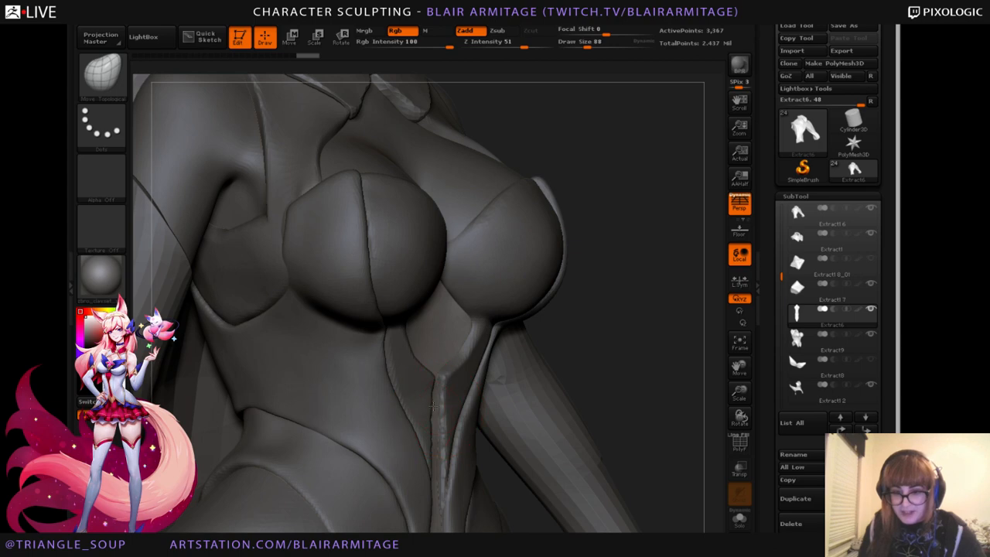
{"action": "left_click_drag", "start_coordinate": [624, 330], "coordinate": [630, 298], "text": "alt"}
{"action": "left_click", "coordinate": [455, 365], "text": "alt"}
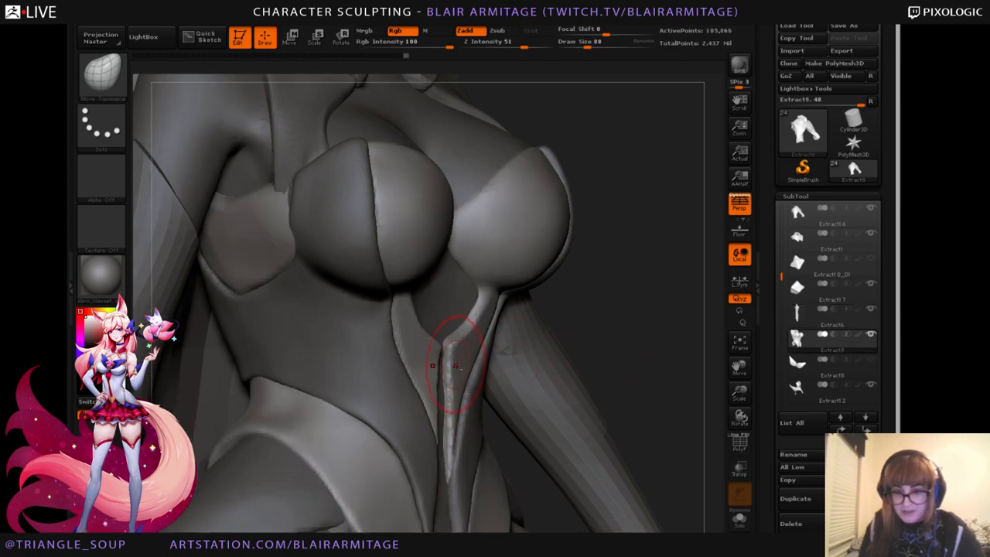
{"action": "mouse_move", "coordinate": [629, 368]}
{"action": "left_mouse_down"}
{"action": "mouse_move", "coordinate": [650, 309]}
{"action": "mouse_move", "coordinate": [524, 316]}
{"action": "left_mouse_up"}
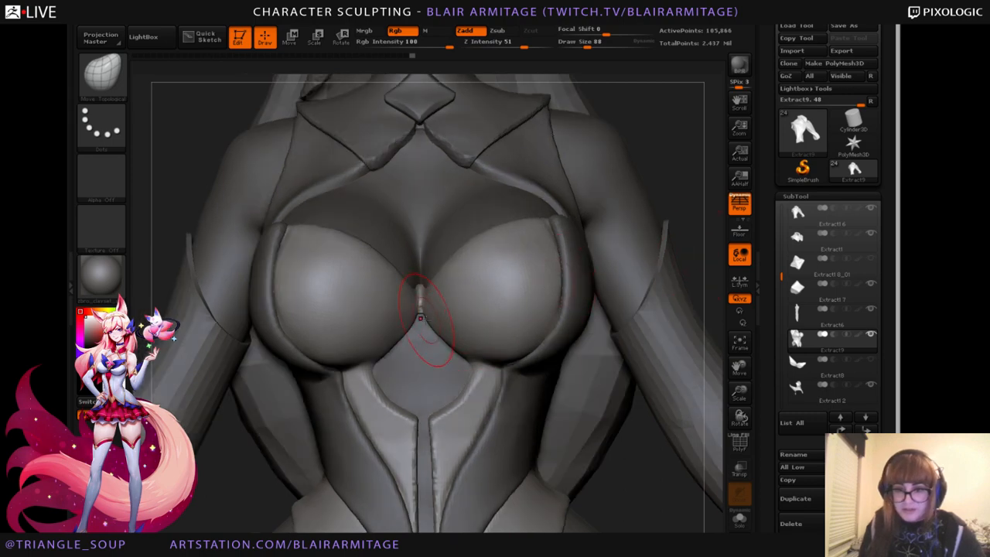
{"action": "mouse_move", "coordinate": [630, 371]}
{"action": "left_mouse_down"}
{"action": "mouse_move", "coordinate": [649, 369]}
{"action": "mouse_move", "coordinate": [634, 318]}
{"action": "left_mouse_up"}
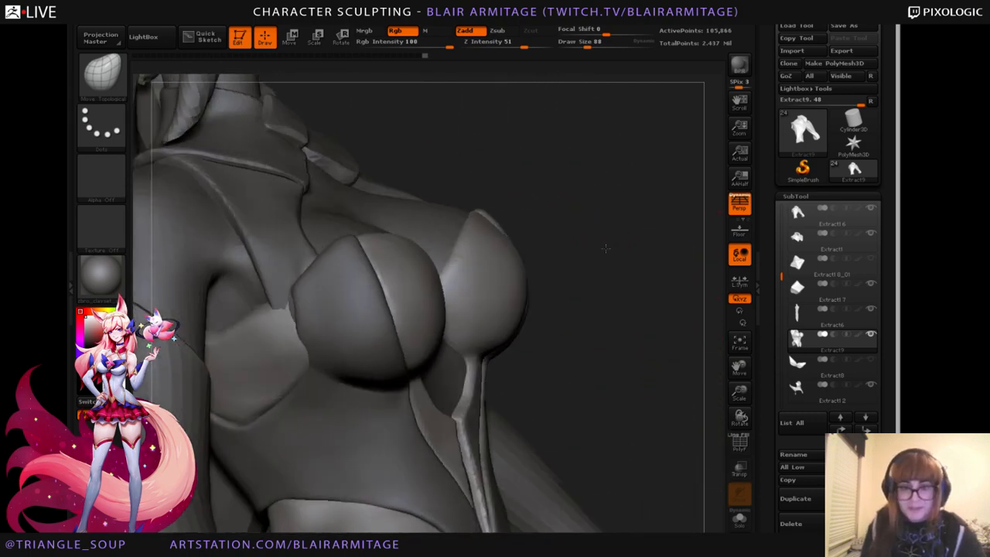
Select the outer cup panel and reshape its rear edge and upper corner from the side.
{"action": "mouse_move", "coordinate": [606, 248]}
{"action": "left_mouse_down"}
{"action": "mouse_move", "coordinate": [622, 263]}
{"action": "mouse_move", "coordinate": [611, 276]}
{"action": "mouse_move", "coordinate": [636, 296]}
{"action": "mouse_move", "coordinate": [369, 304]}
{"action": "left_mouse_up"}
{"action": "left_click", "coordinate": [348, 320], "text": "alt"}
{"action": "mouse_move", "coordinate": [598, 252]}
{"action": "left_mouse_down"}
{"action": "mouse_move", "coordinate": [638, 224]}
{"action": "mouse_move", "coordinate": [685, 223]}
{"action": "mouse_move", "coordinate": [359, 298]}
{"action": "left_mouse_up"}
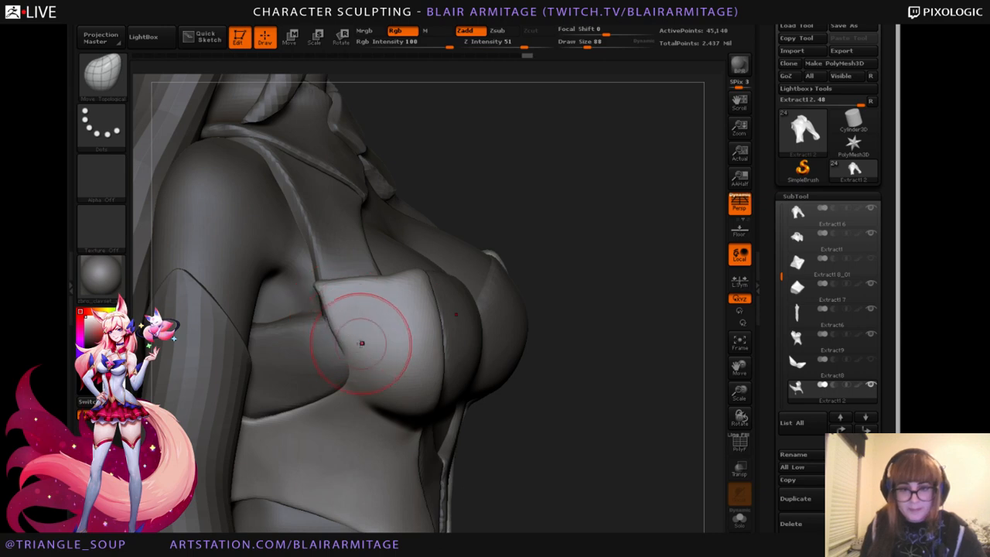
{"action": "left_click_drag", "start_coordinate": [608, 273], "coordinate": [337, 323]}
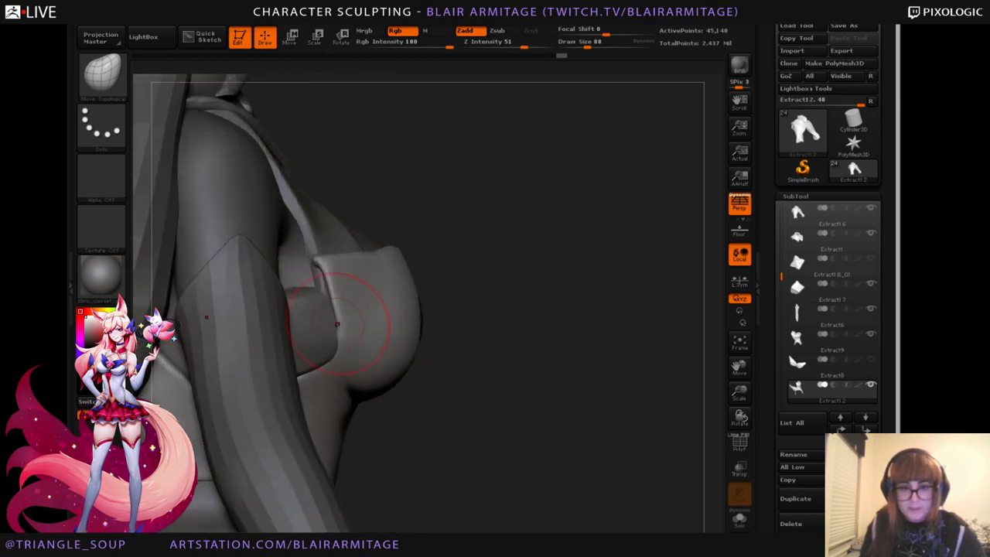
Select the side panel under the arm and refine its front edge against the cup, finishing with the Standard brush.
{"action": "left_click", "coordinate": [322, 313], "text": "alt"}
{"action": "left_click_drag", "start_coordinate": [525, 271], "coordinate": [508, 314]}
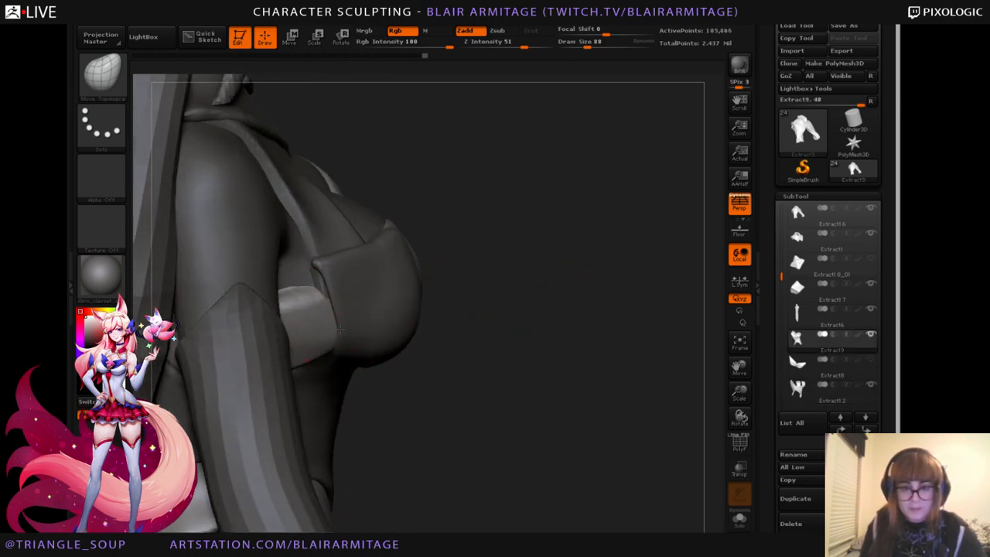
{"action": "left_click_drag", "start_coordinate": [501, 268], "coordinate": [495, 283]}
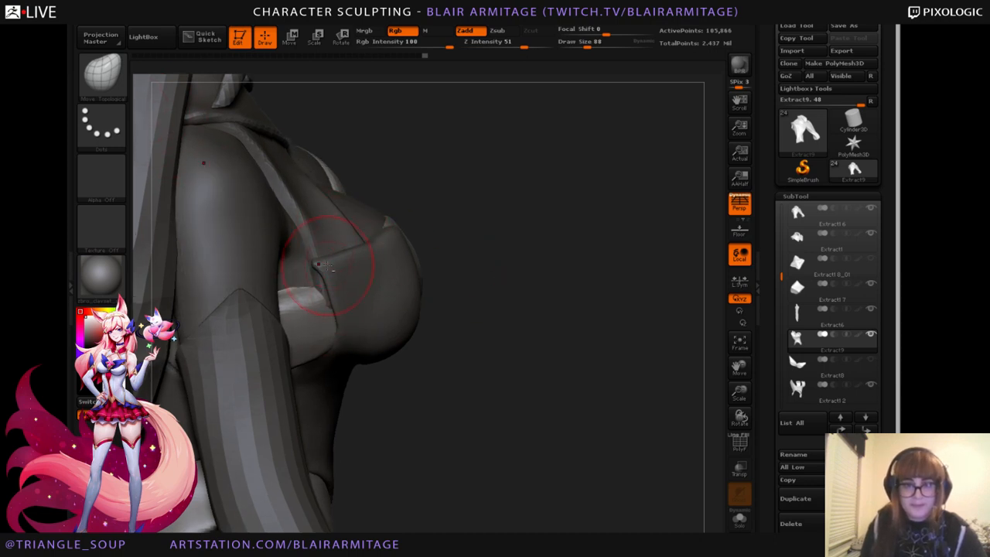
{"action": "left_click", "coordinate": [320, 237], "text": "alt"}
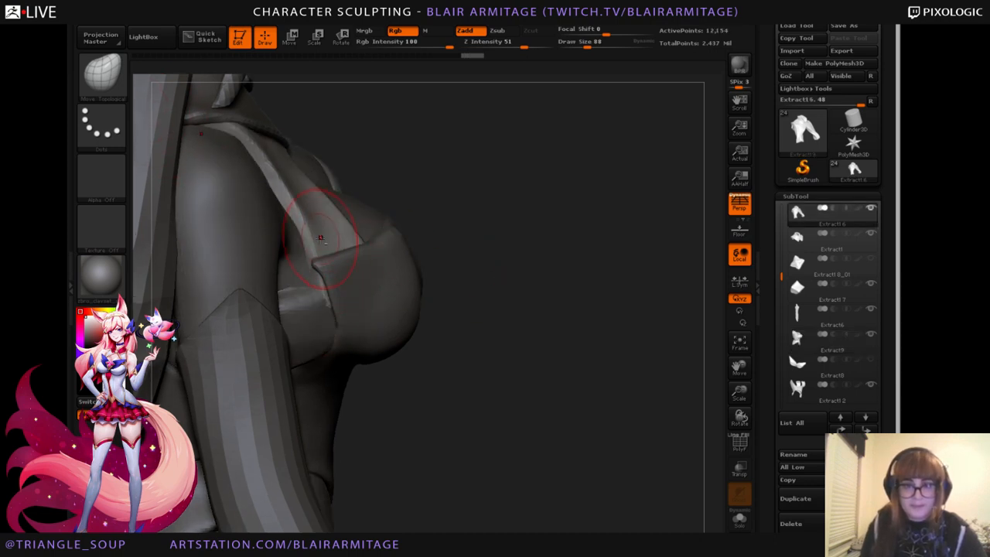
{"action": "left_click", "coordinate": [333, 326], "text": "alt"}
{"action": "left_click_drag", "start_coordinate": [488, 324], "coordinate": [393, 204]}
{"action": "left_click", "coordinate": [107, 82]}
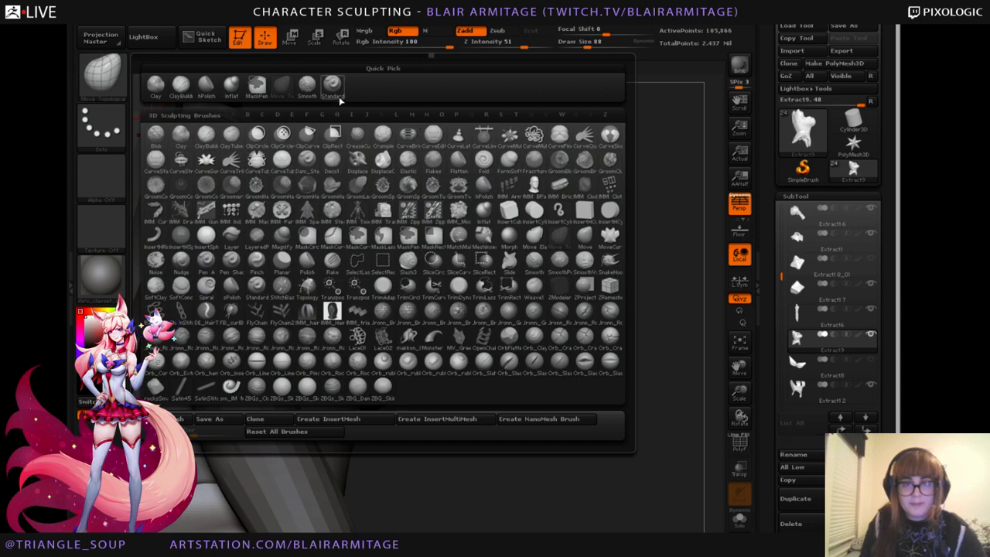
{"action": "left_click", "coordinate": [332, 87]}
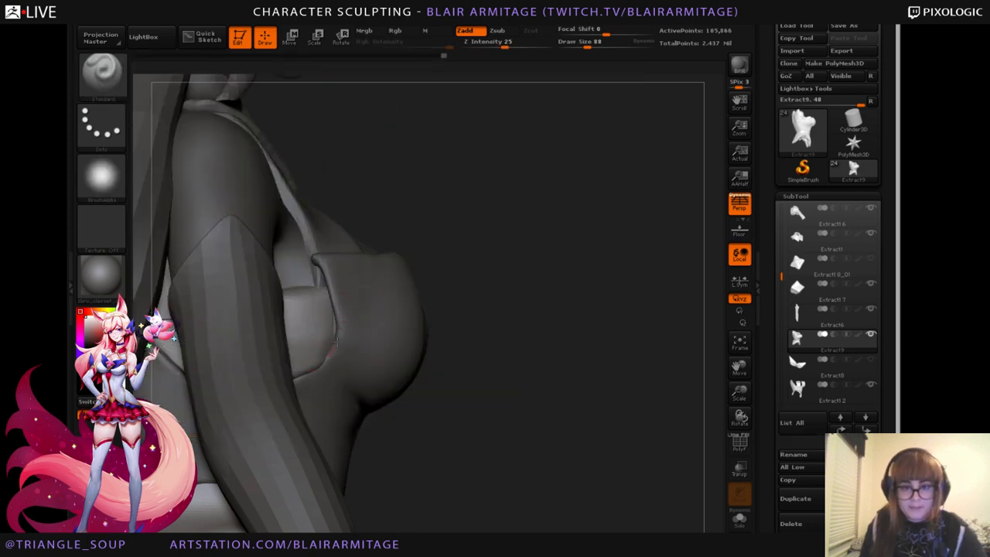
Select and isolate the outer cup panel, thicken its thin rear edge with the Inflat brush, and show the other pieces again.
{"action": "left_click", "coordinate": [379, 312], "text": "alt"}
{"action": "mouse_move", "coordinate": [448, 304]}
{"action": "left_mouse_down"}
{"action": "mouse_move", "coordinate": [492, 298]}
{"action": "mouse_move", "coordinate": [399, 232]}
{"action": "left_mouse_up"}
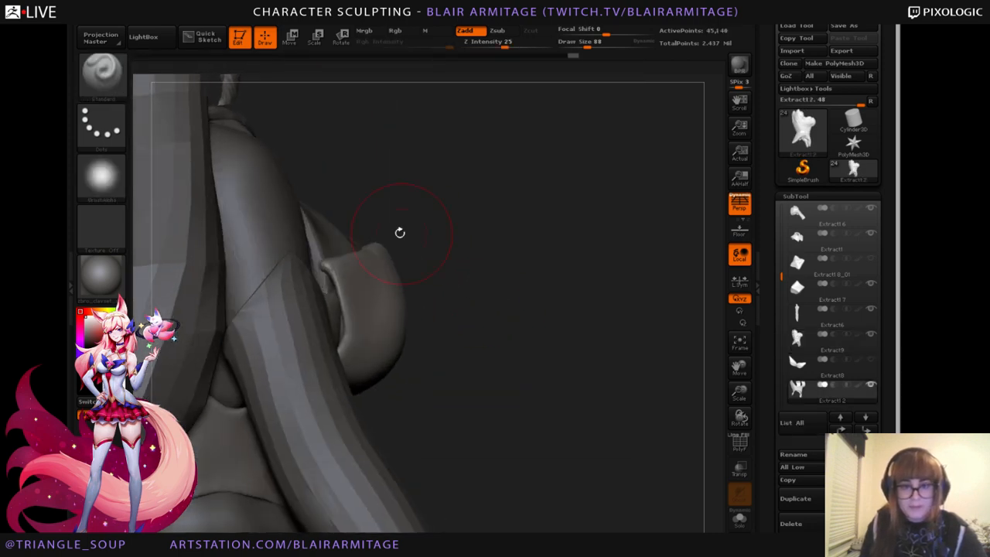
{"action": "left_click", "coordinate": [110, 80]}
{"action": "left_click", "coordinate": [232, 87]}
{"action": "left_click", "coordinate": [739, 520]}
{"action": "left_click_drag", "start_coordinate": [548, 344], "coordinate": [415, 305]}
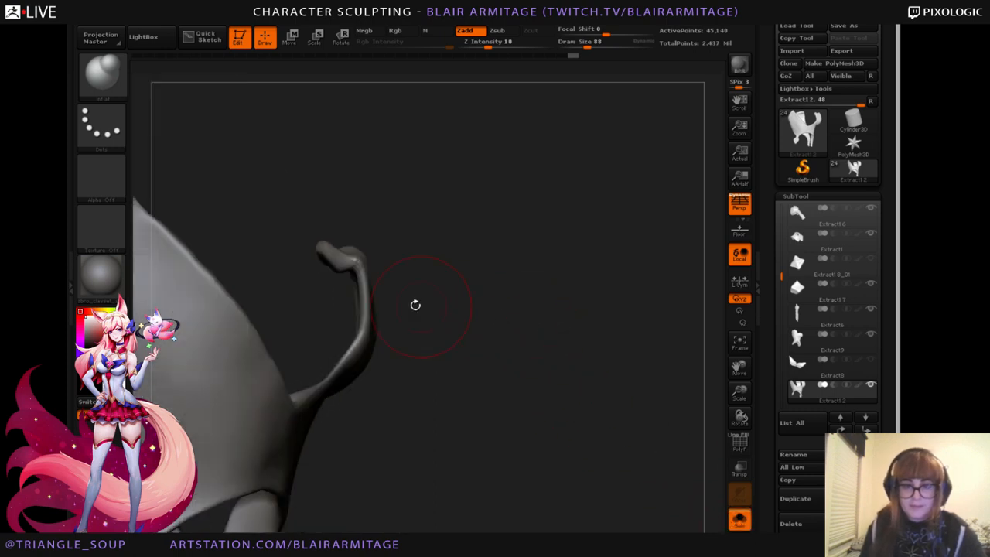
{"action": "left_click_drag", "start_coordinate": [360, 283], "coordinate": [362, 300]}
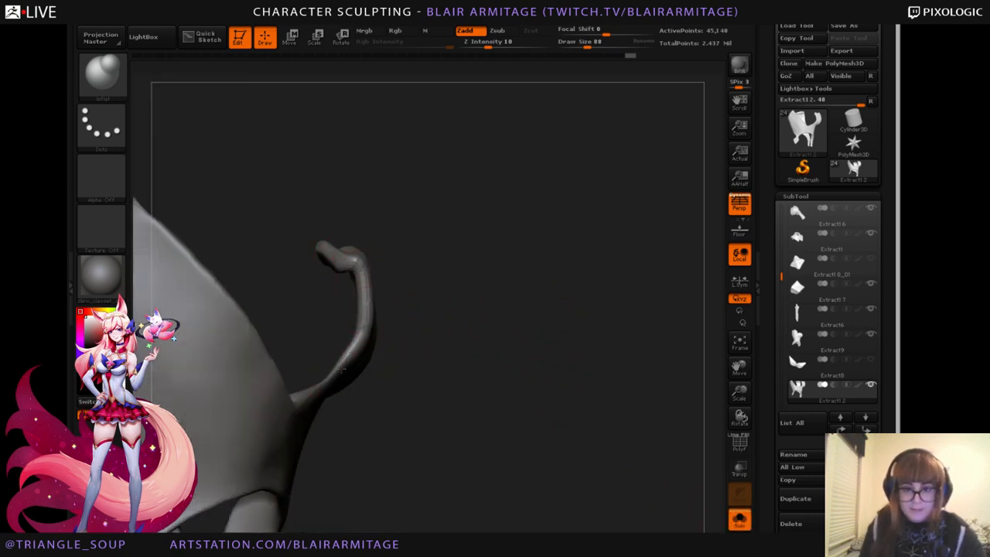
{"action": "mouse_move", "coordinate": [441, 329]}
{"action": "left_mouse_down"}
{"action": "mouse_move", "coordinate": [615, 358]}
{"action": "mouse_move", "coordinate": [645, 392]}
{"action": "mouse_move", "coordinate": [614, 274]}
{"action": "left_mouse_up"}
{"action": "left_click", "coordinate": [739, 522]}
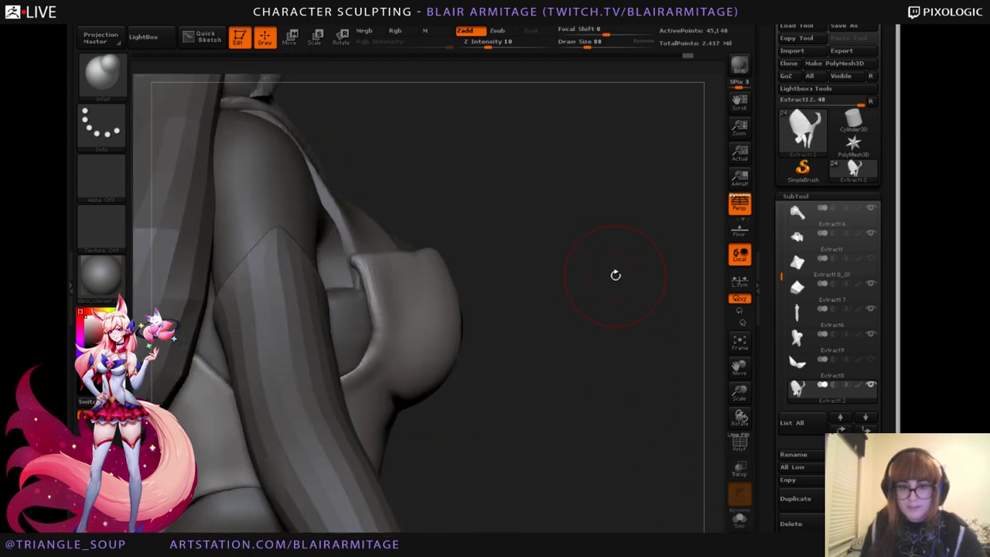
Switch to a smaller Move Topological brush and try smoothing the outer cup panel's upper rear corner, undoing the smoothing.
{"action": "left_click", "coordinate": [101, 74]}
{"action": "left_click", "coordinate": [281, 87]}
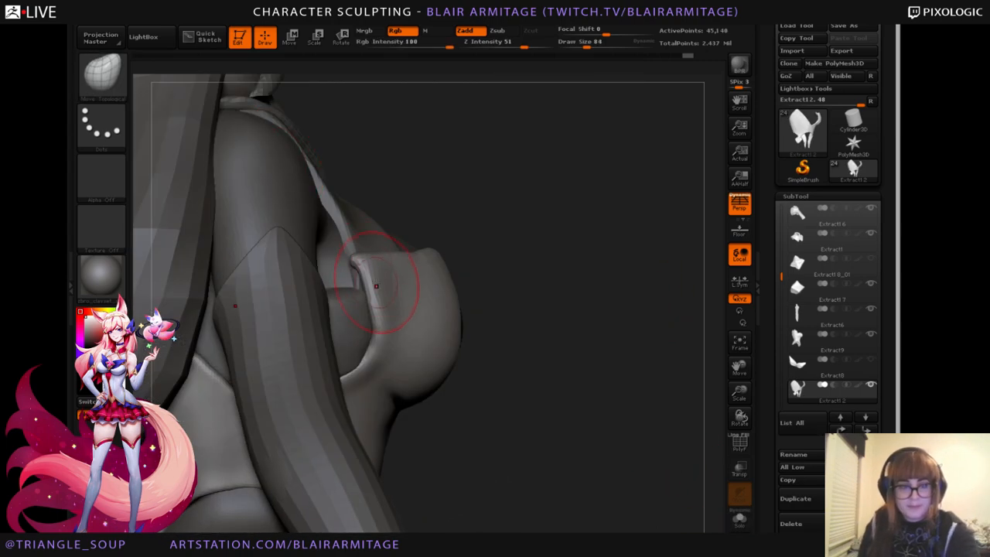
{"action": "key", "text": "bracketleft"}
{"action": "key", "text": "bracketleft"}
{"action": "left_click_drag", "start_coordinate": [354, 270], "coordinate": [348, 261], "text": "shift"}
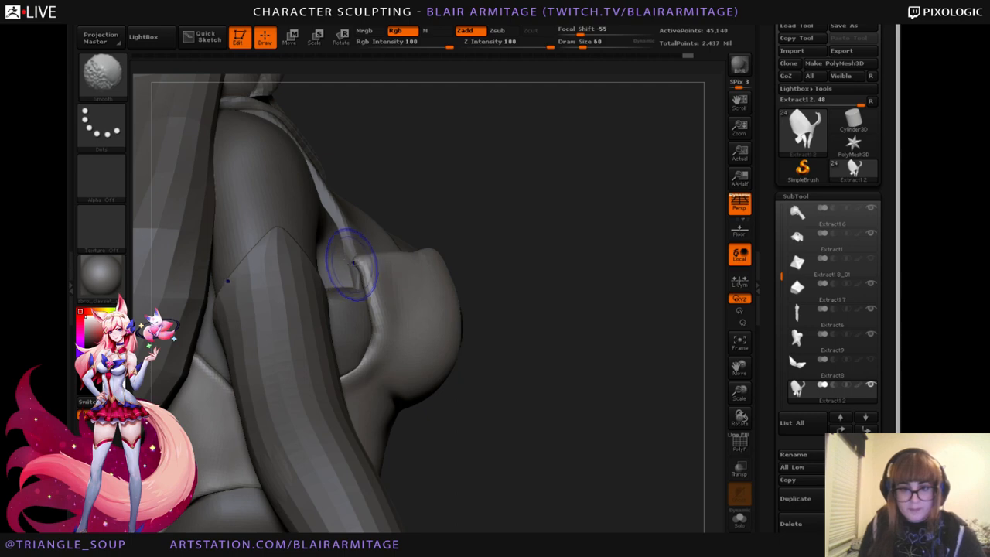
{"action": "key", "text": "ctrl+z"}
{"action": "key", "text": "bracketleft"}
{"action": "key", "text": "ctrl+z"}
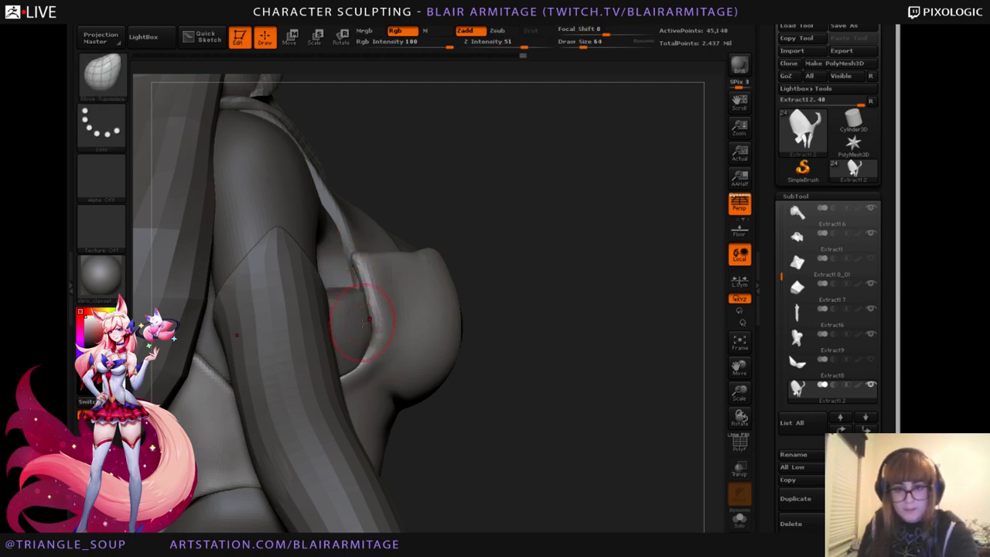
Nudge the outer cup panel's rear edge into a cleaner curve under the arm with the Move Topological brush.
{"action": "left_click_drag", "start_coordinate": [363, 323], "coordinate": [360, 323]}
{"action": "left_click_drag", "start_coordinate": [502, 345], "coordinate": [523, 337]}
{"action": "left_click_drag", "start_coordinate": [366, 288], "coordinate": [369, 298]}
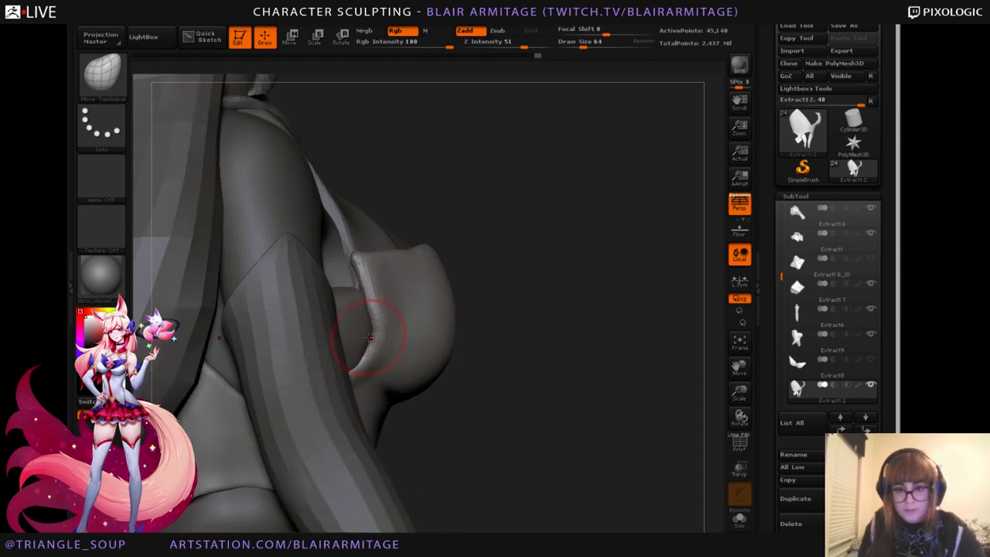
{"action": "left_click_drag", "start_coordinate": [572, 333], "coordinate": [484, 314]}
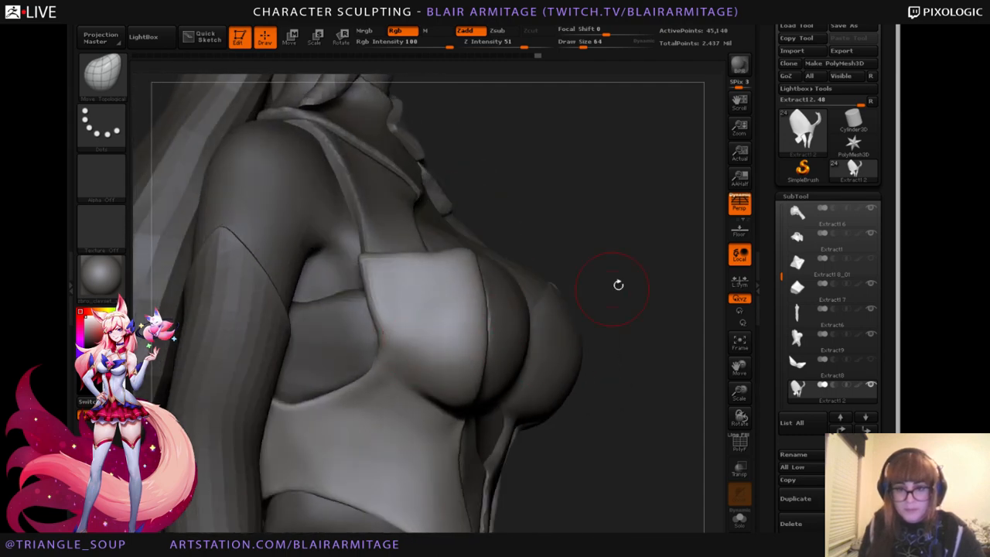
{"action": "left_click_drag", "start_coordinate": [618, 284], "coordinate": [584, 262]}
Build up the crease beneath the outer cup panel with the Standard brush and smooth the area below it.
{"action": "left_click", "coordinate": [109, 91]}
{"action": "left_click", "coordinate": [333, 88]}
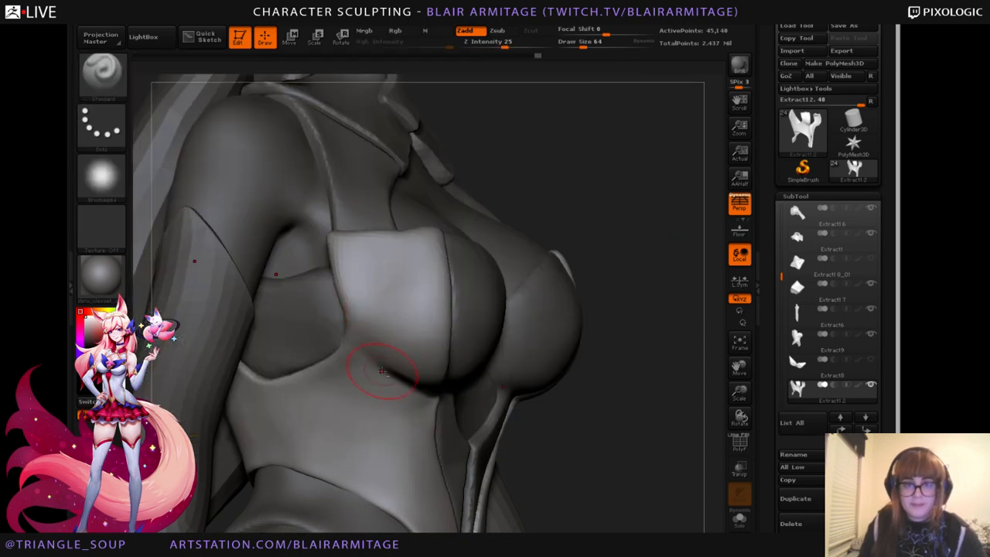
{"action": "left_click_drag", "start_coordinate": [392, 374], "coordinate": [351, 340]}
{"action": "left_click_drag", "start_coordinate": [650, 280], "coordinate": [478, 314]}
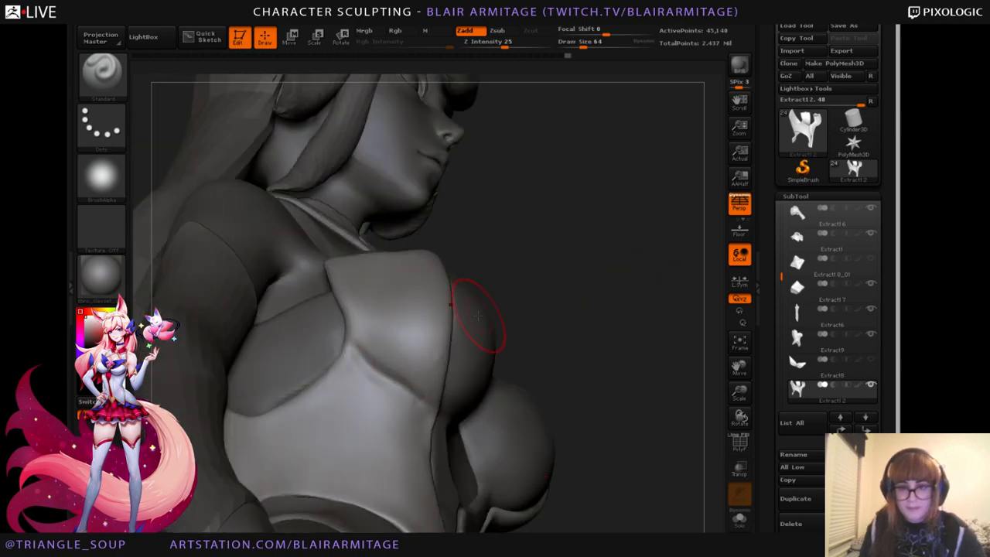
{"action": "mouse_move", "coordinate": [354, 352]}
{"action": "left_mouse_down"}
{"action": "mouse_move", "coordinate": [421, 400]}
{"action": "mouse_move", "coordinate": [361, 351]}
{"action": "left_mouse_up"}
{"action": "mouse_move", "coordinate": [377, 387]}
{"action": "left_mouse_down", "text": "shift"}
{"action": "mouse_move", "coordinate": [358, 391]}
{"action": "mouse_move", "coordinate": [354, 373]}
{"action": "left_mouse_up", "text": "shift"}
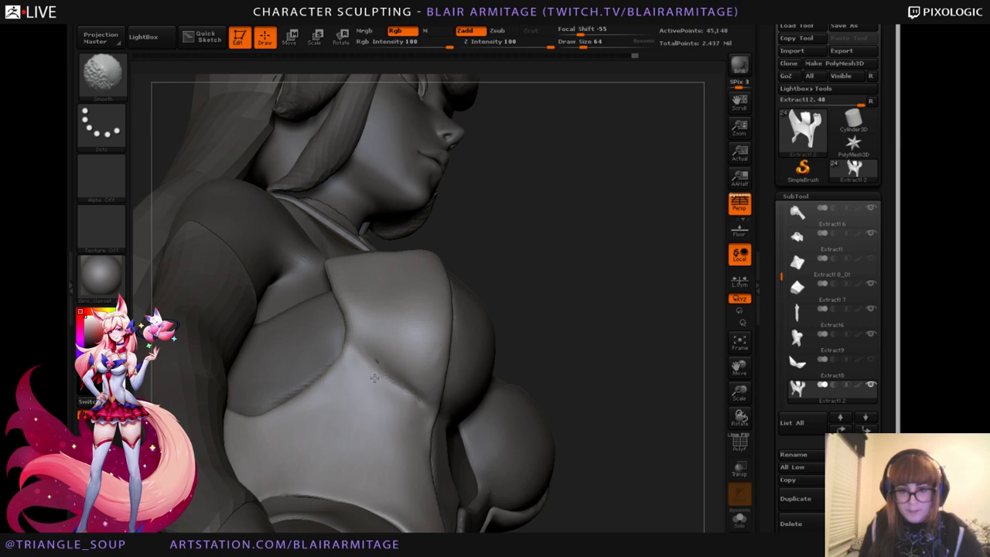
Isolate the outer cup panel and flatten its rear edge near the upper corner with the hPolish brush.
{"action": "left_click_drag", "start_coordinate": [587, 298], "coordinate": [634, 289]}
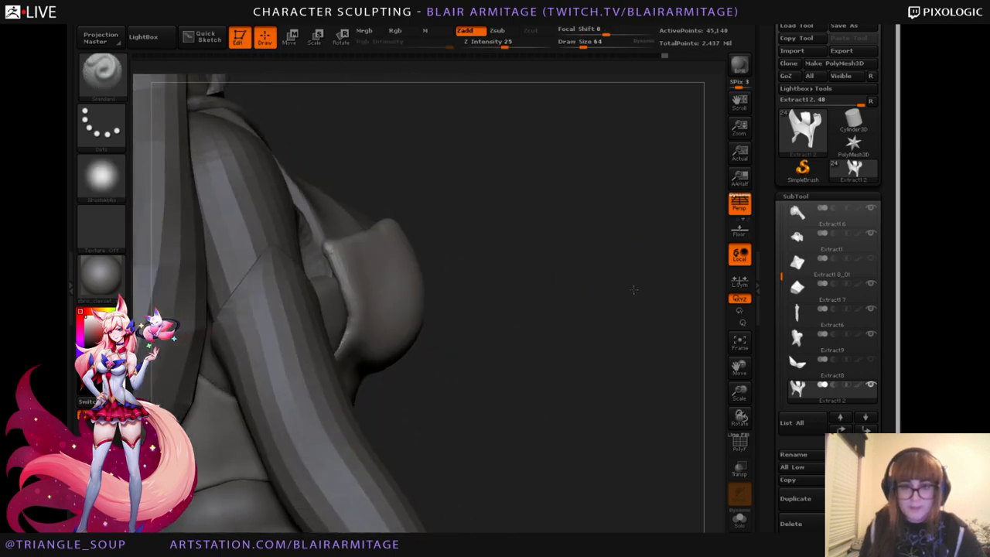
{"action": "left_click", "coordinate": [739, 520]}
{"action": "left_click_drag", "start_coordinate": [645, 458], "coordinate": [480, 243]}
{"action": "key", "text": "n"}
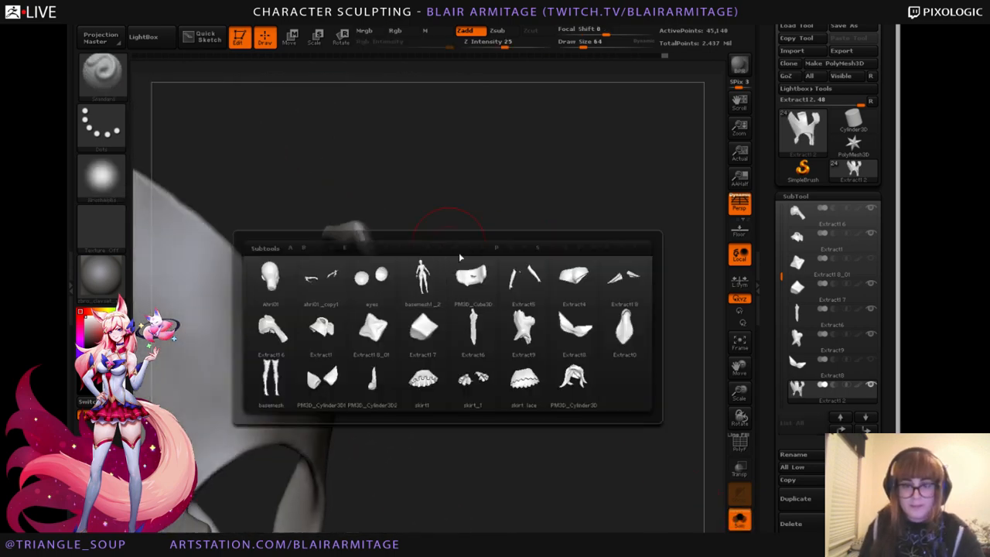
{"action": "key", "text": "b"}
{"action": "key", "text": "h"}
{"action": "key", "text": "p"}
{"action": "left_click_drag", "start_coordinate": [368, 255], "coordinate": [365, 243]}
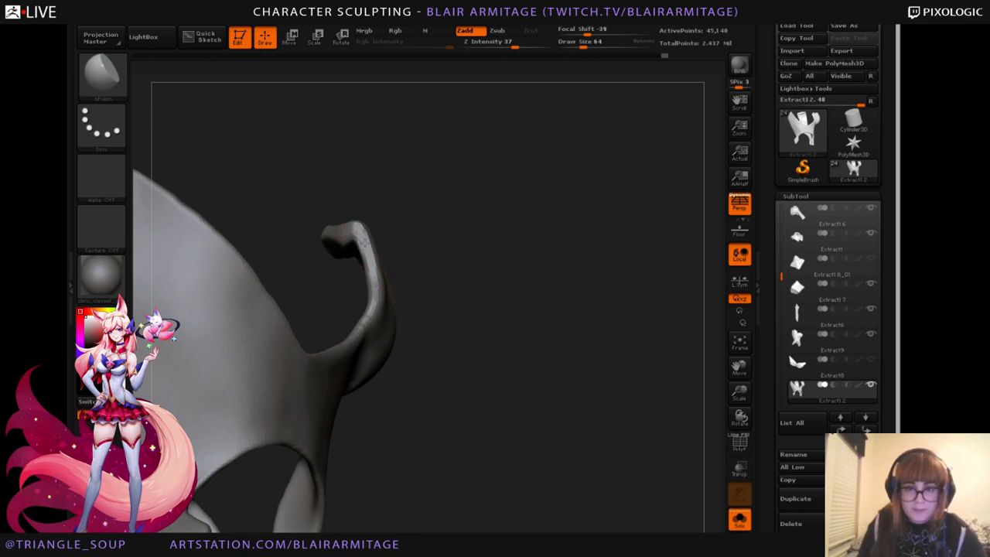
Polish and smooth the outer cup panel's side surface, and show the other pieces again.
{"action": "mouse_move", "coordinate": [464, 236]}
{"action": "left_mouse_down"}
{"action": "mouse_move", "coordinate": [506, 242]}
{"action": "mouse_move", "coordinate": [552, 294]}
{"action": "left_mouse_up"}
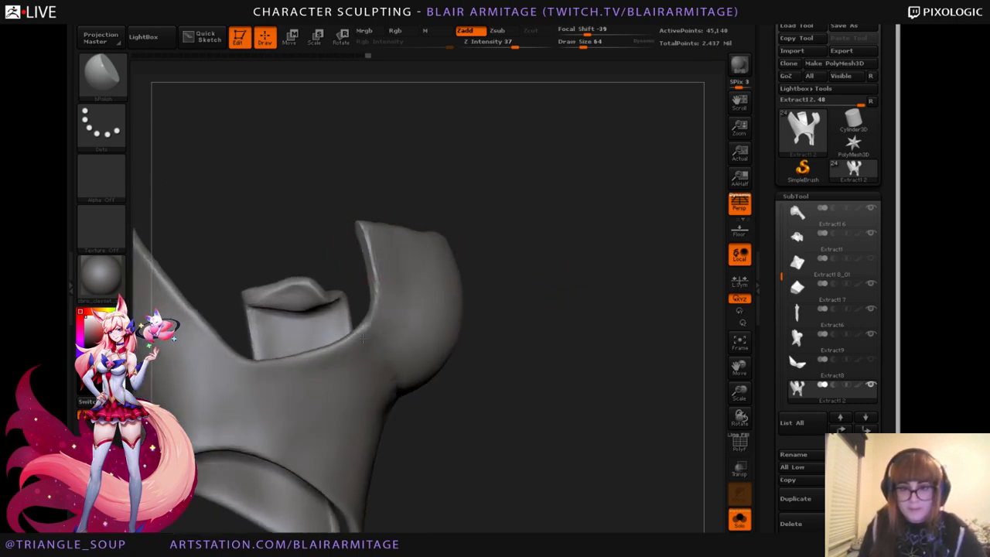
{"action": "left_click_drag", "start_coordinate": [487, 316], "coordinate": [603, 309]}
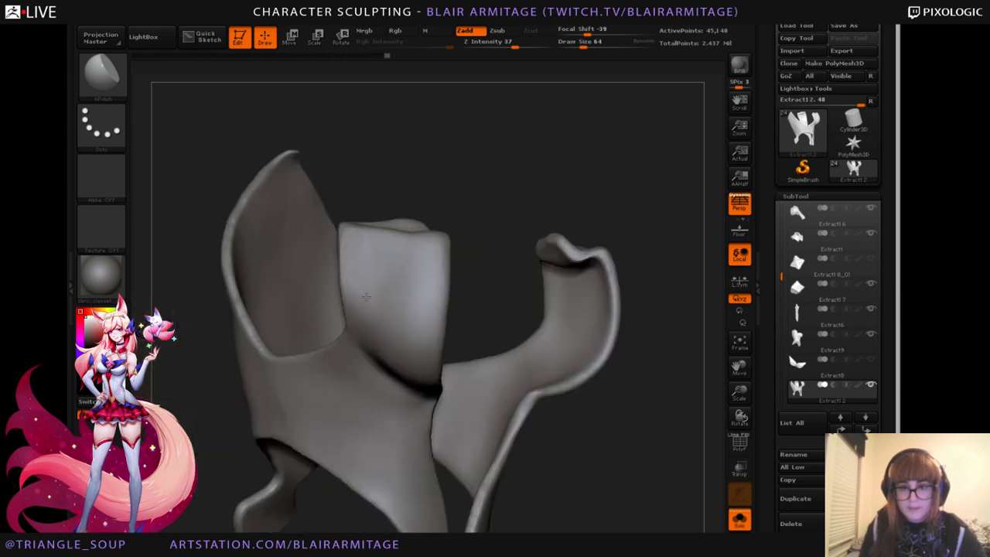
{"action": "mouse_move", "coordinate": [572, 255]}
{"action": "left_mouse_down"}
{"action": "mouse_move", "coordinate": [426, 247]}
{"action": "mouse_move", "coordinate": [456, 201]}
{"action": "left_mouse_up"}
{"action": "mouse_move", "coordinate": [379, 263]}
{"action": "left_mouse_down", "text": "shift"}
{"action": "mouse_move", "coordinate": [407, 299]}
{"action": "mouse_move", "coordinate": [417, 292]}
{"action": "left_mouse_up", "text": "shift"}
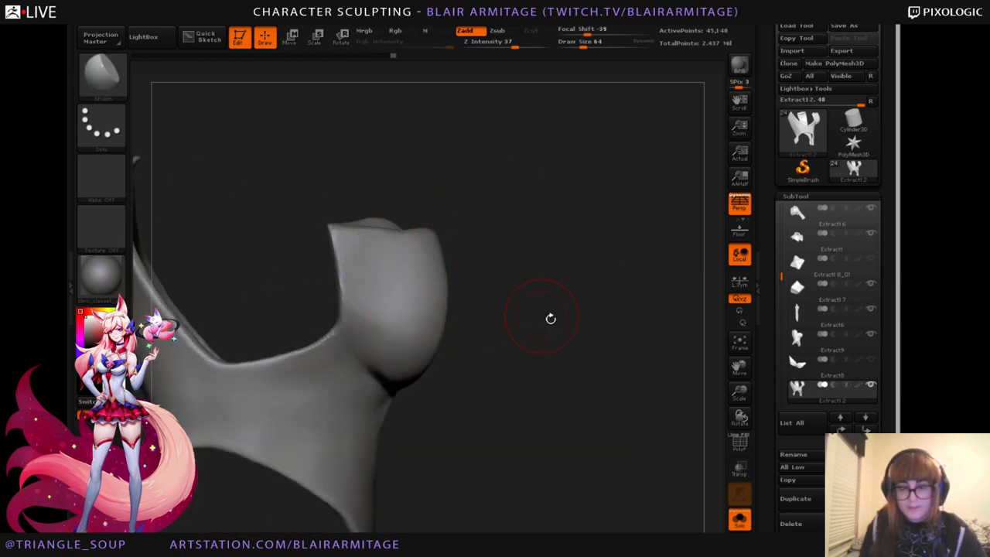
{"action": "left_click", "coordinate": [740, 524]}
{"action": "left_click_drag", "start_coordinate": [659, 298], "coordinate": [636, 260]}
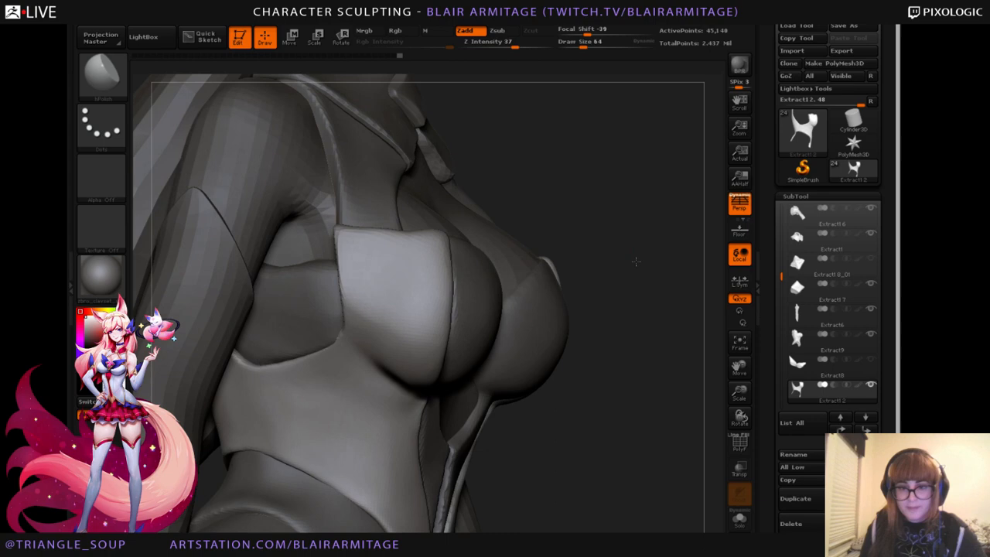
Choose the Inflat brush, turn on transparency and select the inner cup piece.
{"action": "left_click", "coordinate": [104, 81]}
{"action": "left_click", "coordinate": [231, 85]}
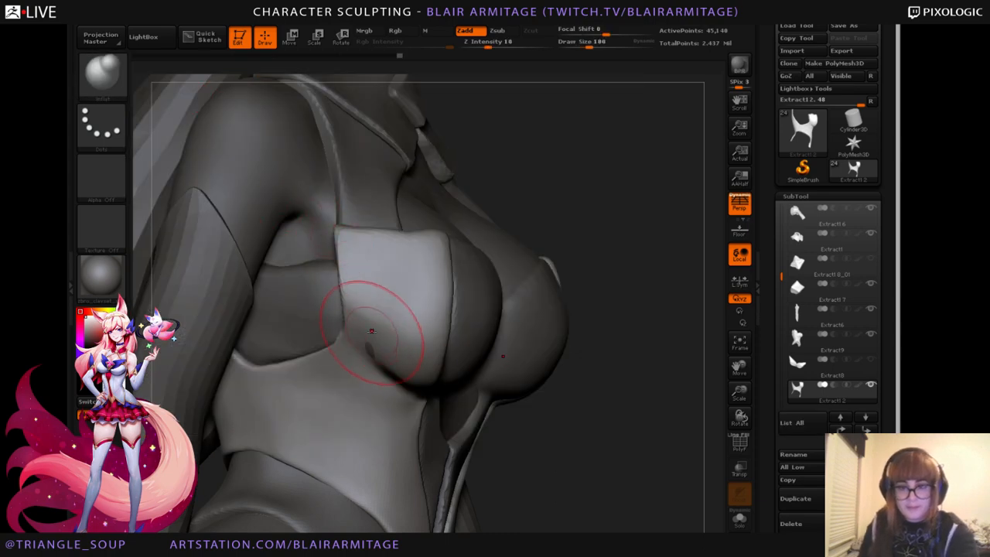
{"action": "left_click_drag", "start_coordinate": [649, 255], "coordinate": [294, 232]}
{"action": "left_click", "coordinate": [738, 469]}
{"action": "left_click", "coordinate": [368, 310], "text": "alt"}
{"action": "left_click_drag", "start_coordinate": [299, 296], "coordinate": [691, 279]}
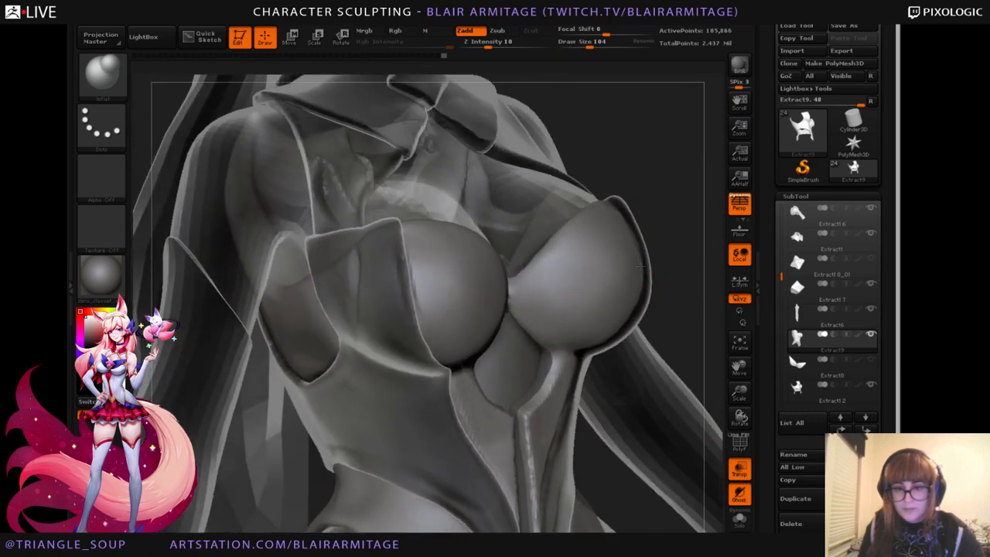
Show only the inner cup piece and the body, and inflate the cup's outer lower side to cover the body.
{"action": "left_click", "coordinate": [872, 336]}
{"action": "left_click_drag", "start_coordinate": [782, 275], "coordinate": [785, 205]}
{"action": "left_click", "coordinate": [872, 284]}
{"action": "left_click_drag", "start_coordinate": [688, 362], "coordinate": [715, 359]}
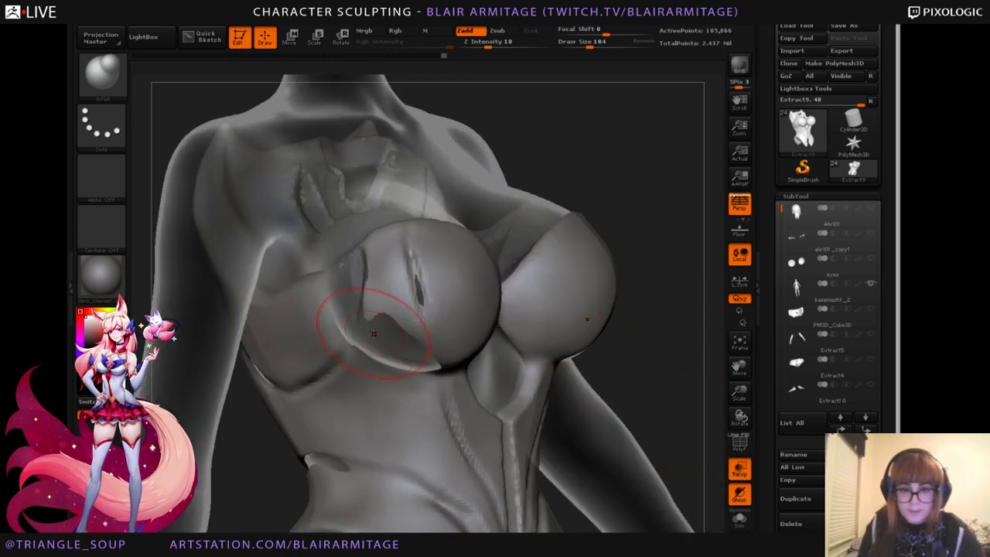
{"action": "left_click_drag", "start_coordinate": [642, 326], "coordinate": [409, 309]}
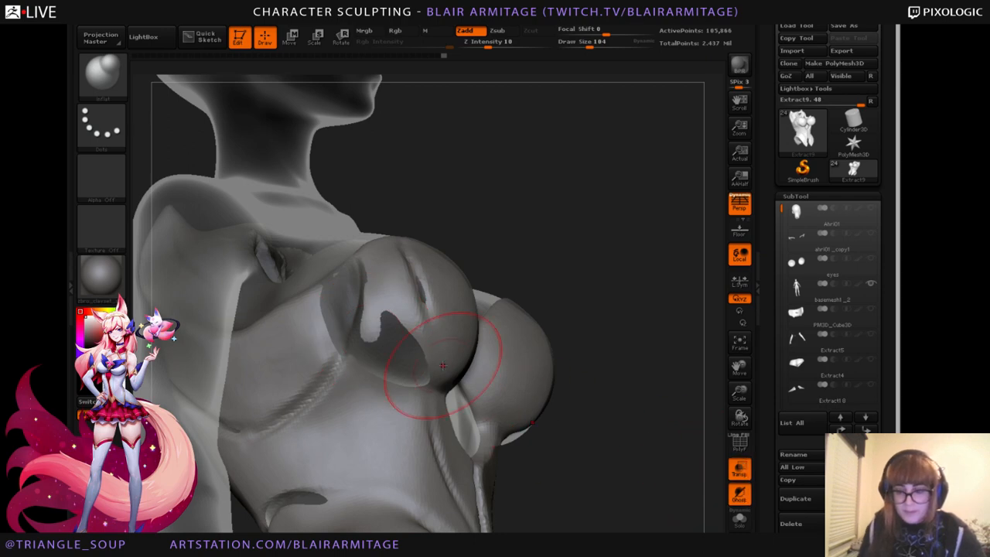
{"action": "mouse_move", "coordinate": [370, 340]}
{"action": "left_mouse_down"}
{"action": "mouse_move", "coordinate": [393, 337]}
{"action": "mouse_move", "coordinate": [353, 353]}
{"action": "mouse_move", "coordinate": [387, 373]}
{"action": "mouse_move", "coordinate": [364, 353]}
{"action": "mouse_move", "coordinate": [353, 283]}
{"action": "mouse_move", "coordinate": [394, 294]}
{"action": "mouse_move", "coordinate": [410, 282]}
{"action": "left_mouse_up"}
{"action": "mouse_move", "coordinate": [696, 255]}
{"action": "left_mouse_down"}
{"action": "mouse_move", "coordinate": [667, 260]}
{"action": "mouse_move", "coordinate": [652, 330]}
{"action": "mouse_move", "coordinate": [700, 406]}
{"action": "left_mouse_up"}
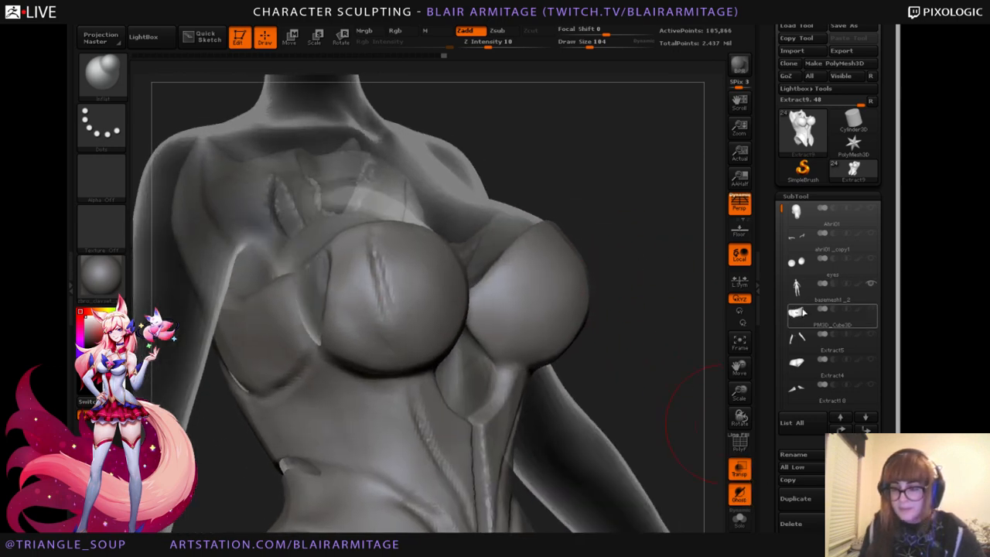
Show the outer cup panel again and select it, with transparency off and the inner cup piece visible.
{"action": "left_click", "coordinate": [871, 287]}
{"action": "left_click", "coordinate": [870, 288]}
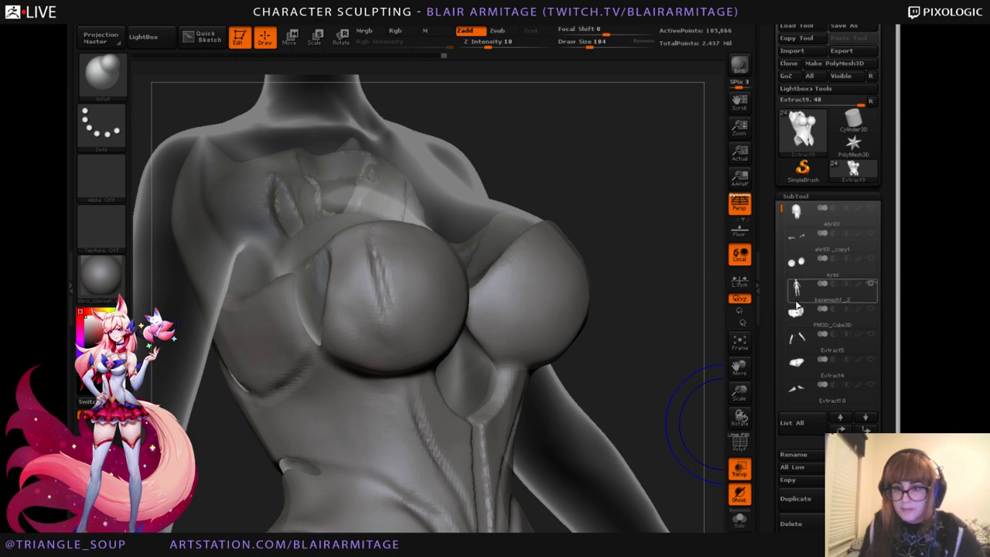
{"action": "left_click_drag", "start_coordinate": [780, 236], "coordinate": [779, 273]}
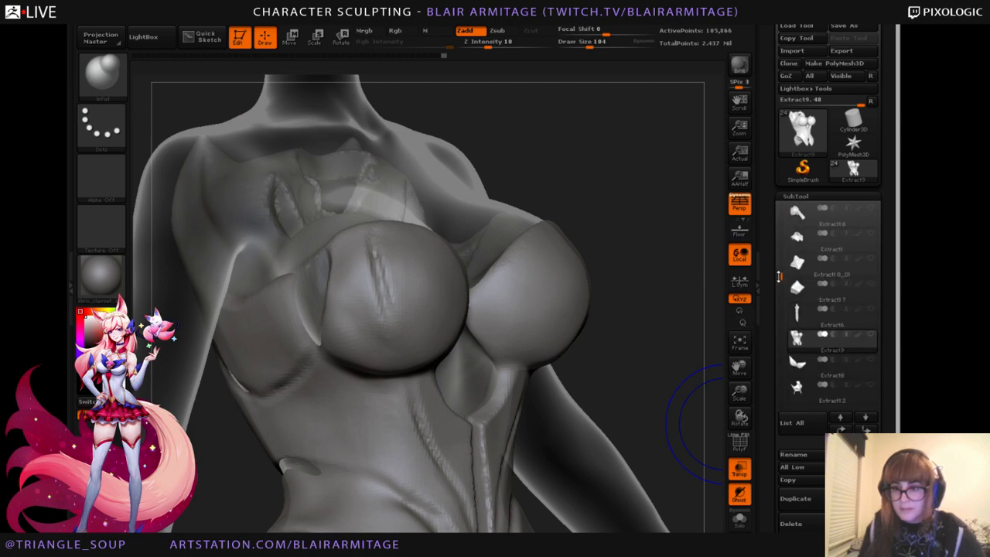
{"action": "left_click", "coordinate": [872, 389]}
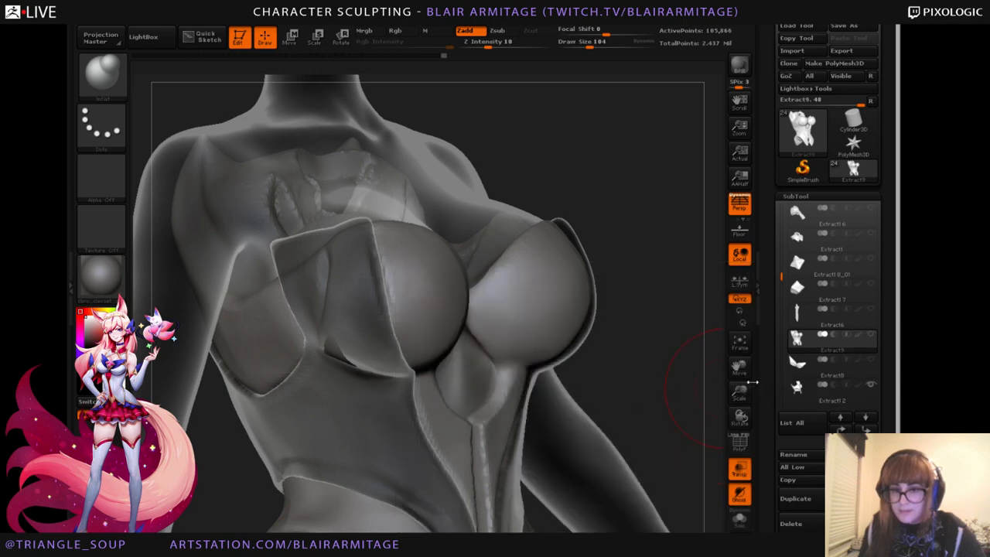
{"action": "left_click", "coordinate": [358, 380], "text": "alt"}
{"action": "left_click_drag", "start_coordinate": [626, 268], "coordinate": [644, 283]}
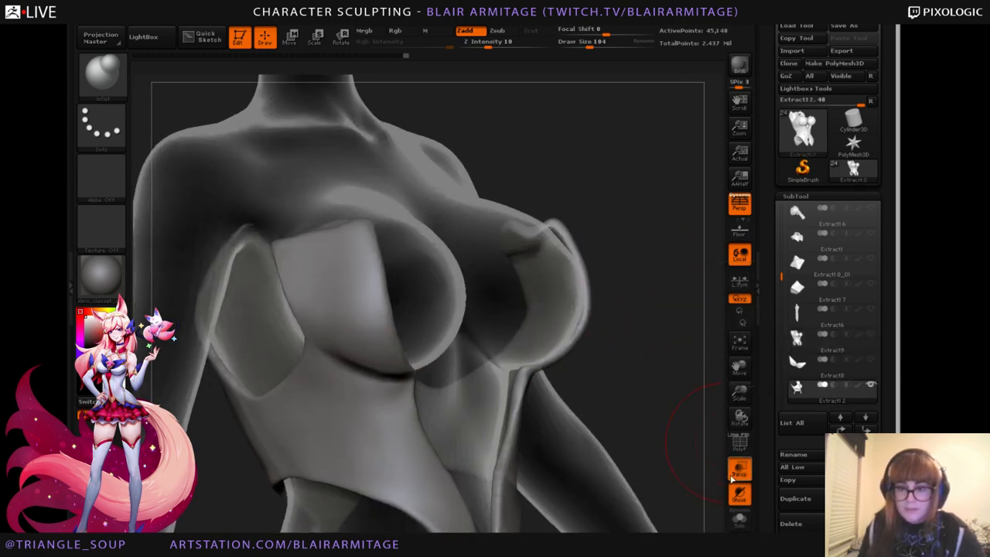
{"action": "left_click", "coordinate": [739, 473]}
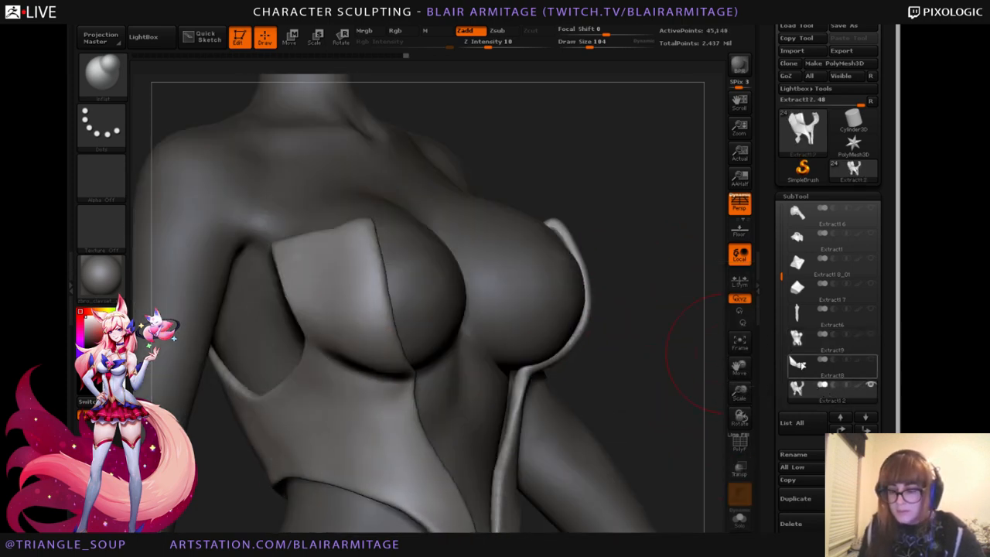
{"action": "left_click", "coordinate": [870, 333]}
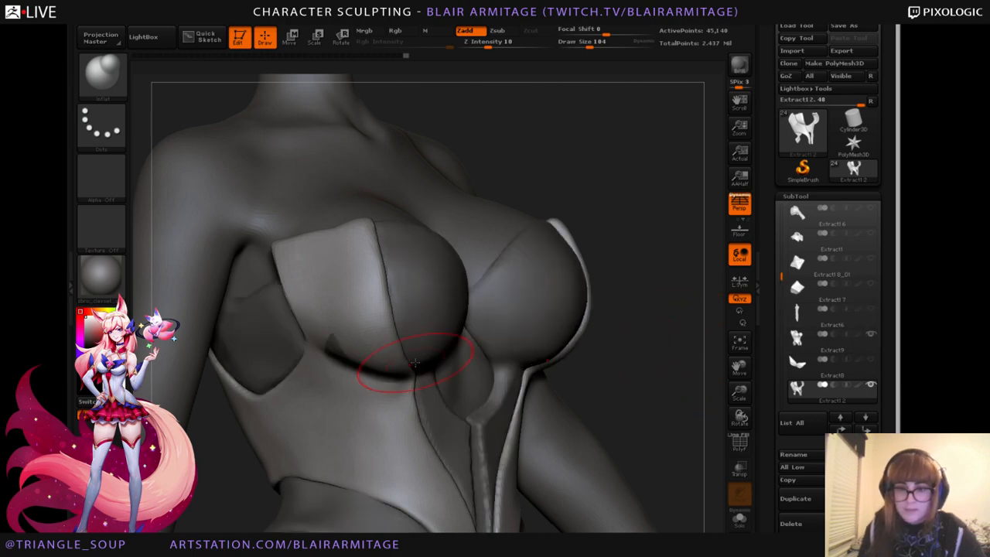
Inflate the lower rear part of the outer cup panel around the crease under the cup.
{"action": "right_click_drag", "start_coordinate": [416, 362], "coordinate": [487, 245]}
{"action": "left_click_drag", "start_coordinate": [345, 296], "coordinate": [341, 320]}
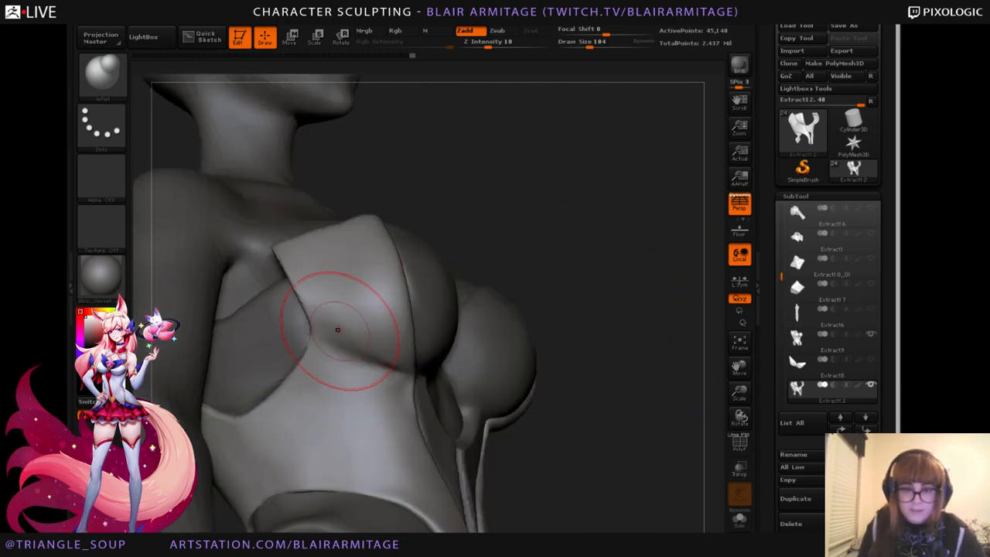
{"action": "mouse_move", "coordinate": [343, 353]}
{"action": "right_mouse_down"}
{"action": "mouse_move", "coordinate": [660, 285]}
{"action": "mouse_move", "coordinate": [433, 294]}
{"action": "right_mouse_up"}
Reshape the outer cup panel's upper edge and front corner with the Move Topological brush, enlarging its draw size to 92.
{"action": "left_click", "coordinate": [102, 74]}
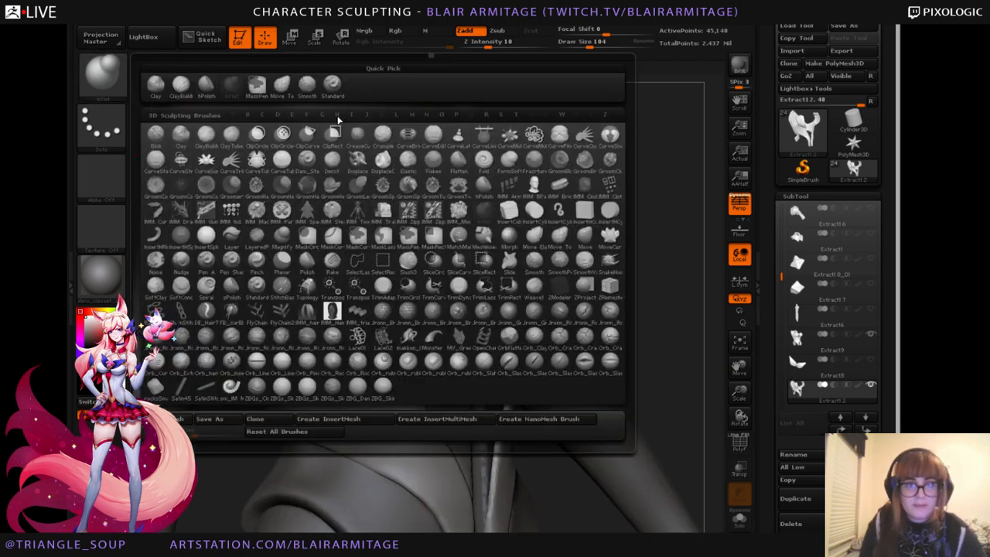
{"action": "left_click", "coordinate": [281, 84]}
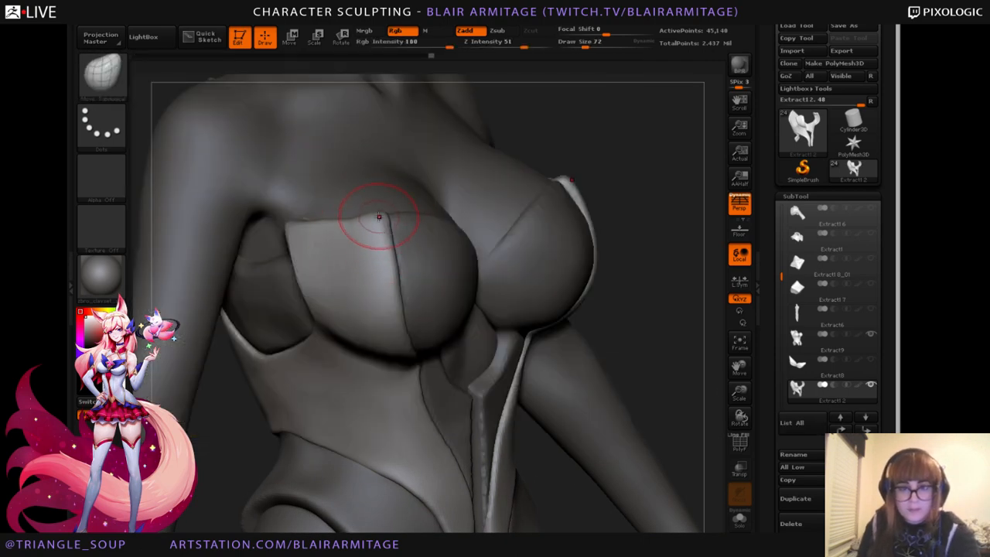
{"action": "left_click_drag", "start_coordinate": [379, 216], "coordinate": [348, 221]}
{"action": "key", "text": "bracketright"}
{"action": "key", "text": "bracketright"}
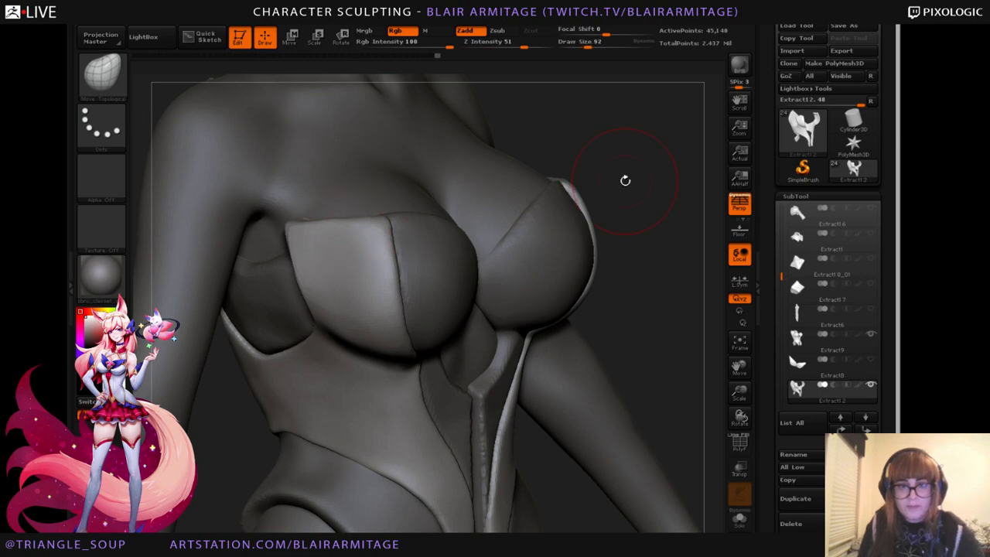
{"action": "left_click_drag", "start_coordinate": [625, 180], "coordinate": [287, 171]}
Isolate the outer cup panel, build up its top edge with the Standard brush, and show the other pieces again.
{"action": "left_click", "coordinate": [740, 518]}
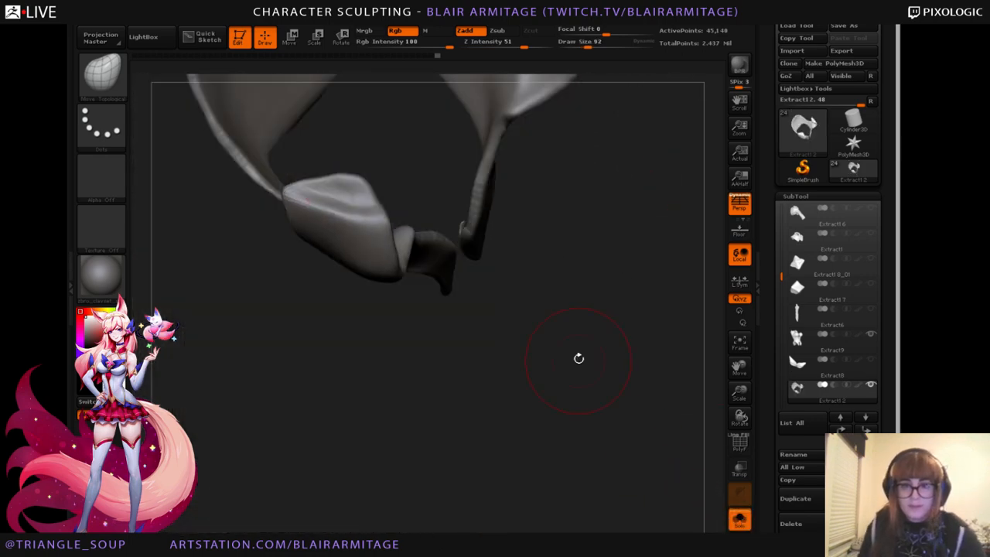
{"action": "left_click_drag", "start_coordinate": [576, 356], "coordinate": [489, 357]}
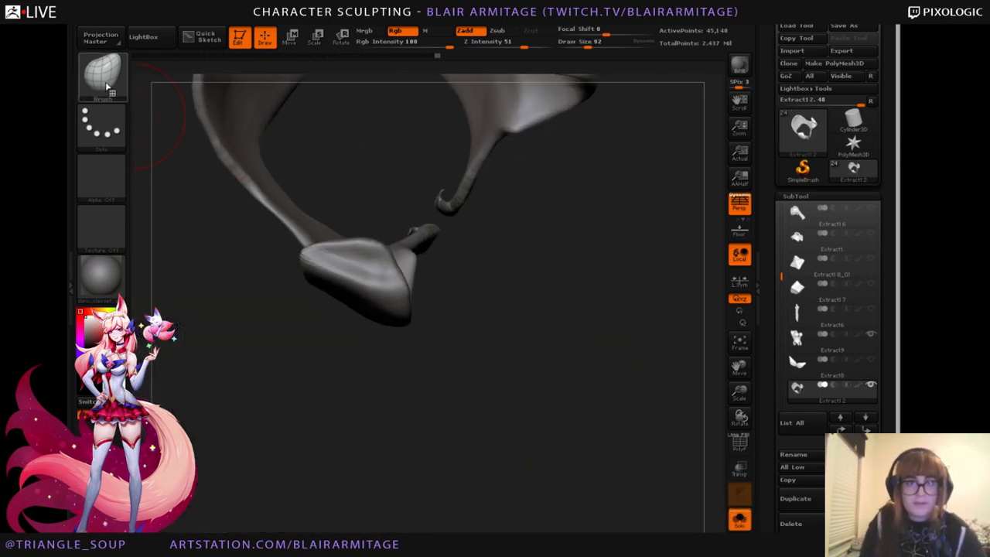
{"action": "key", "text": "b"}
{"action": "key", "text": "s"}
{"action": "key", "text": "t"}
{"action": "left_click_drag", "start_coordinate": [371, 267], "coordinate": [290, 246]}
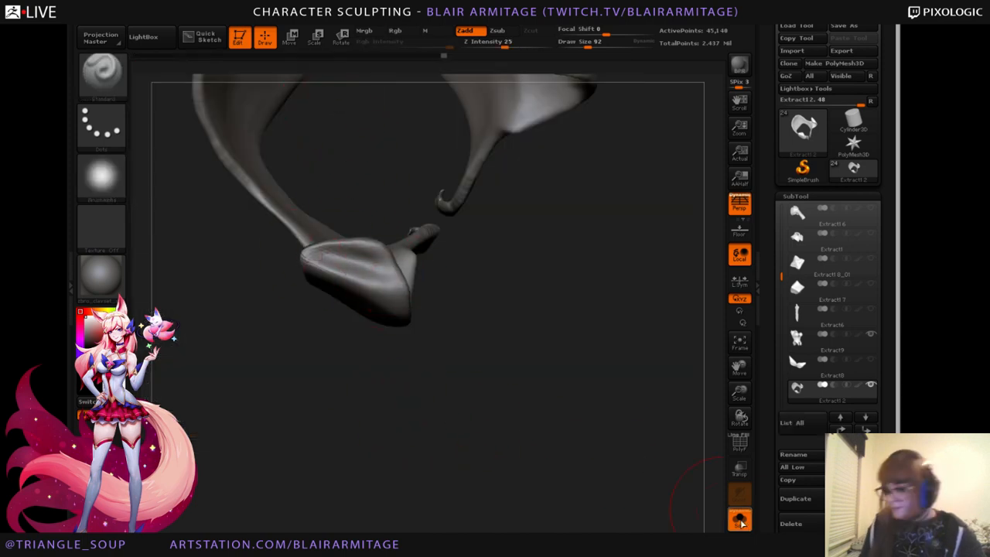
{"action": "left_click", "coordinate": [740, 521]}
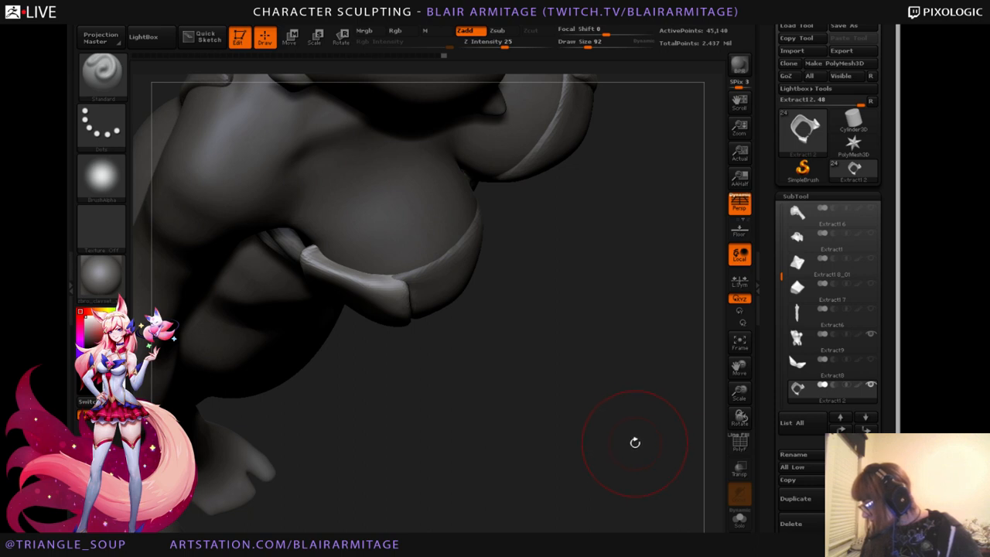
Select the corset piece with the inner cups and switch to the Move Topological brush.
{"action": "left_click_drag", "start_coordinate": [634, 442], "coordinate": [625, 431]}
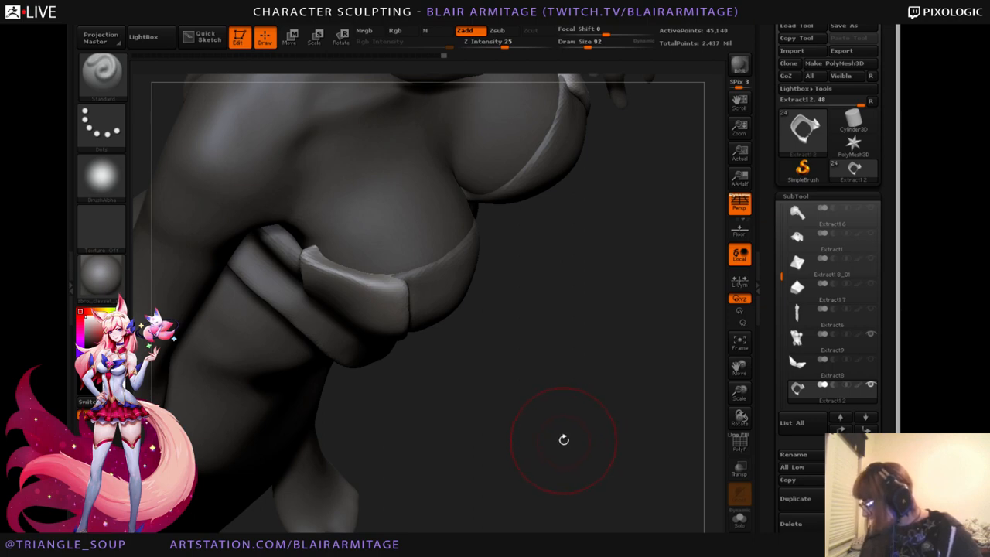
{"action": "left_click_drag", "start_coordinate": [581, 424], "coordinate": [654, 423]}
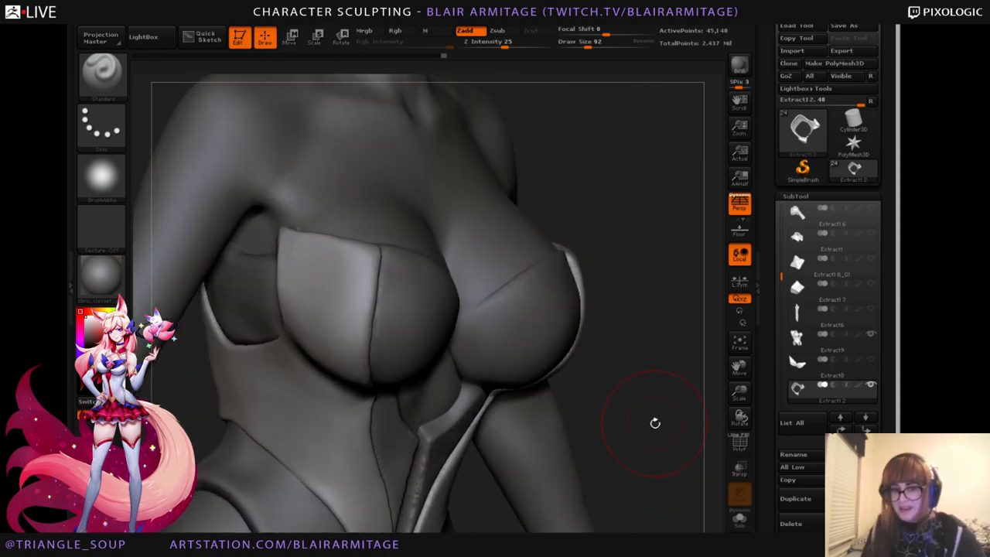
{"action": "left_click", "coordinate": [430, 316], "text": "alt"}
{"action": "key", "text": "b"}
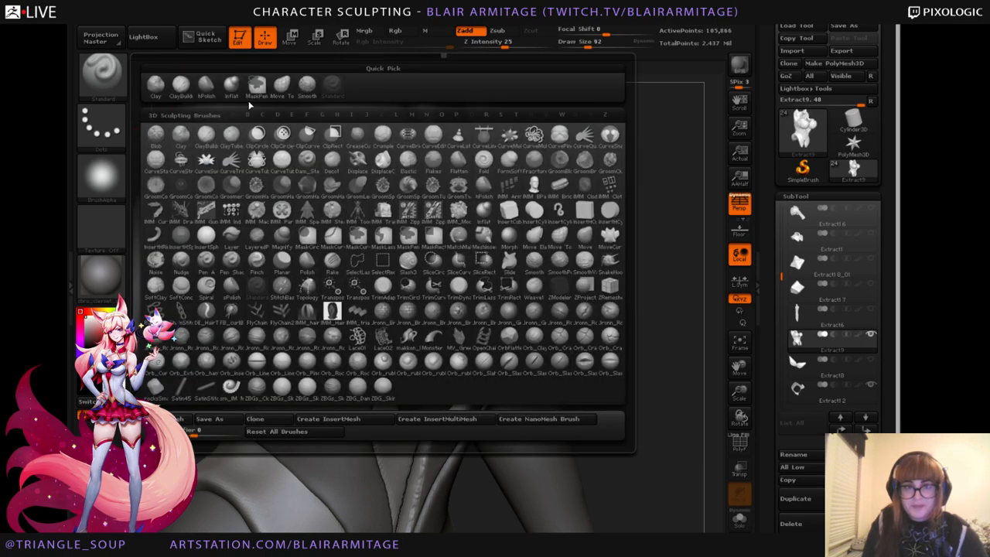
{"action": "left_click", "coordinate": [282, 85]}
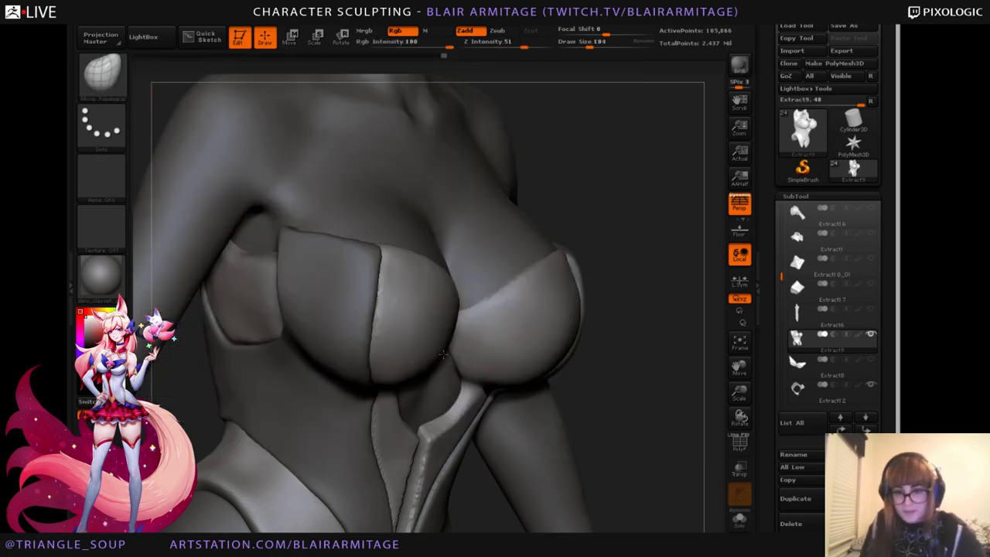
Refine the inner cups' outline and upper edges from several angles with the Move Topological brush, enlarging its draw size to 108.
{"action": "left_click_drag", "start_coordinate": [644, 371], "coordinate": [464, 332]}
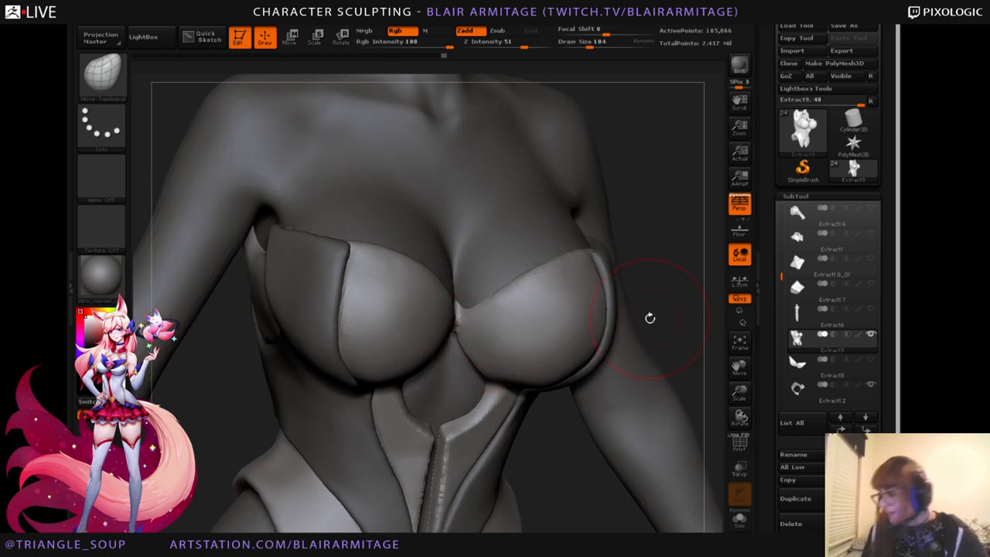
{"action": "mouse_move", "coordinate": [661, 311]}
{"action": "left_mouse_down"}
{"action": "mouse_move", "coordinate": [669, 313]}
{"action": "mouse_move", "coordinate": [457, 338]}
{"action": "left_mouse_up"}
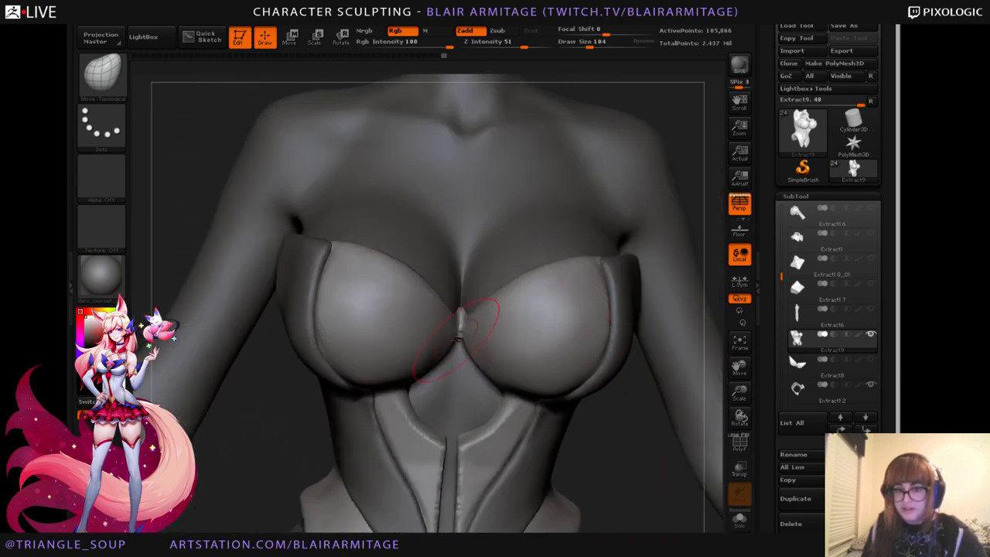
{"action": "mouse_move", "coordinate": [601, 482]}
{"action": "left_mouse_down"}
{"action": "mouse_move", "coordinate": [585, 394]}
{"action": "mouse_move", "coordinate": [572, 395]}
{"action": "left_mouse_up"}
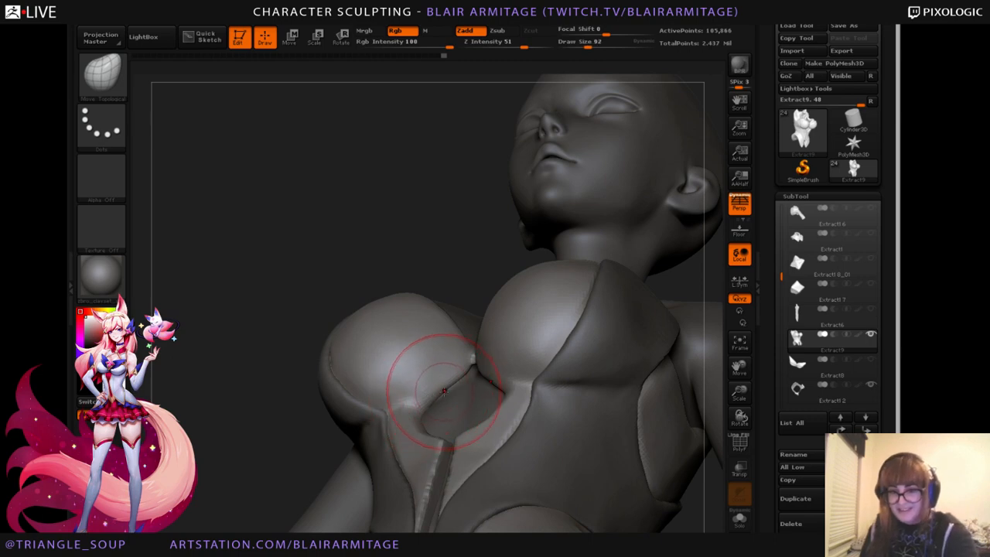
{"action": "left_click_drag", "start_coordinate": [446, 256], "coordinate": [444, 244]}
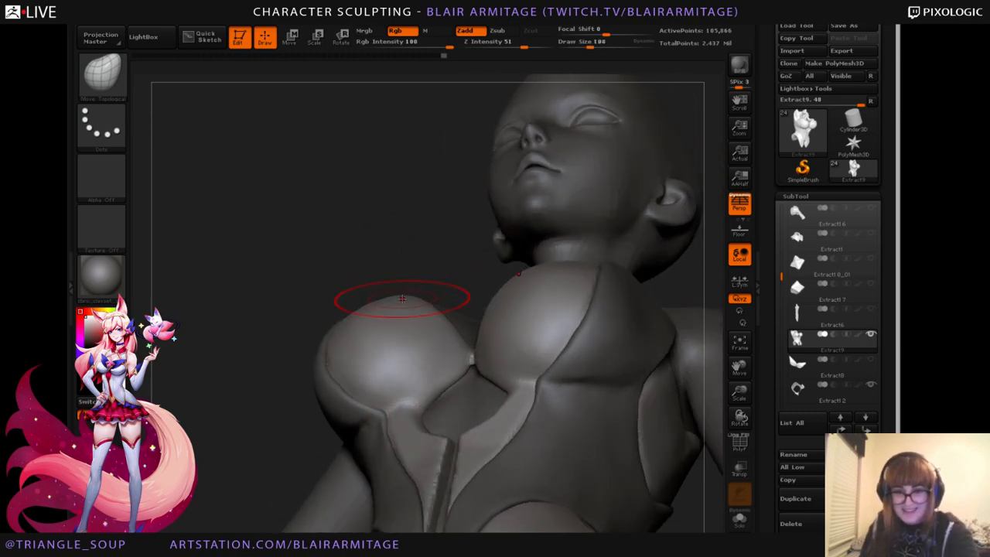
{"action": "mouse_move", "coordinate": [393, 286]}
{"action": "left_mouse_down"}
{"action": "mouse_move", "coordinate": [417, 281]}
{"action": "mouse_move", "coordinate": [388, 305]}
{"action": "mouse_move", "coordinate": [333, 313]}
{"action": "mouse_move", "coordinate": [308, 361]}
{"action": "mouse_move", "coordinate": [366, 340]}
{"action": "mouse_move", "coordinate": [367, 331]}
{"action": "mouse_move", "coordinate": [259, 364]}
{"action": "mouse_move", "coordinate": [290, 325]}
{"action": "mouse_move", "coordinate": [332, 340]}
{"action": "left_mouse_up"}
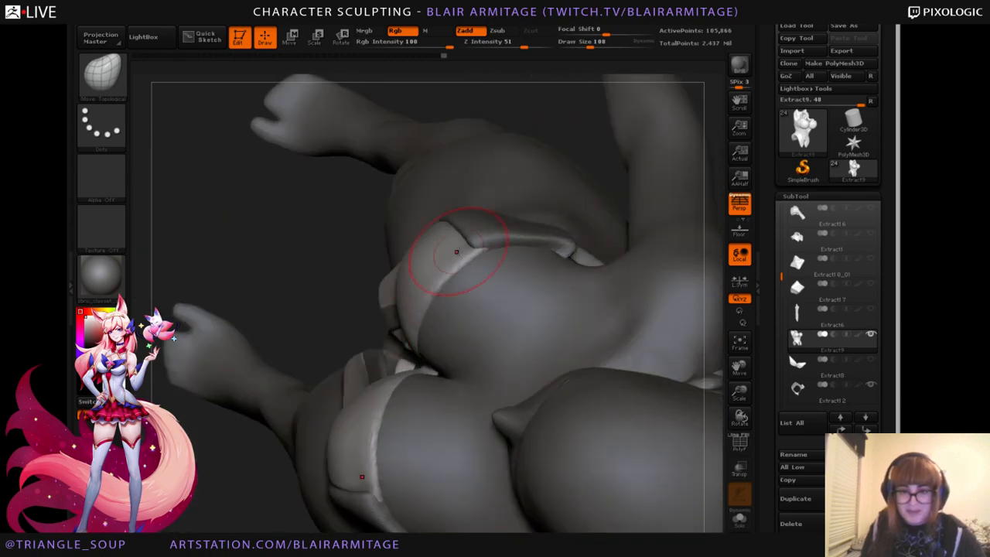
{"action": "left_click_drag", "start_coordinate": [464, 247], "coordinate": [387, 280]}
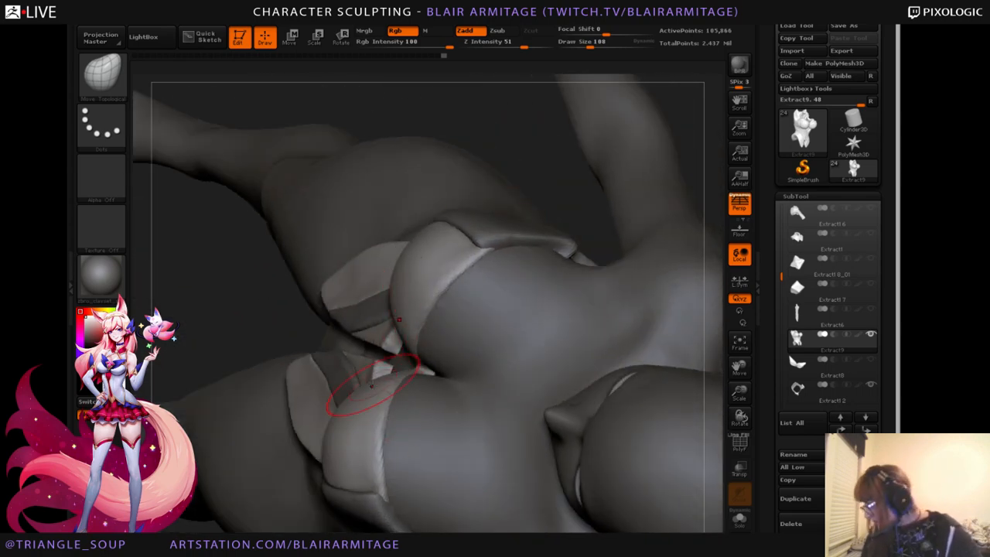
{"action": "left_click_drag", "start_coordinate": [452, 113], "coordinate": [451, 52]}
{"action": "left_click_drag", "start_coordinate": [333, 170], "coordinate": [646, 295]}
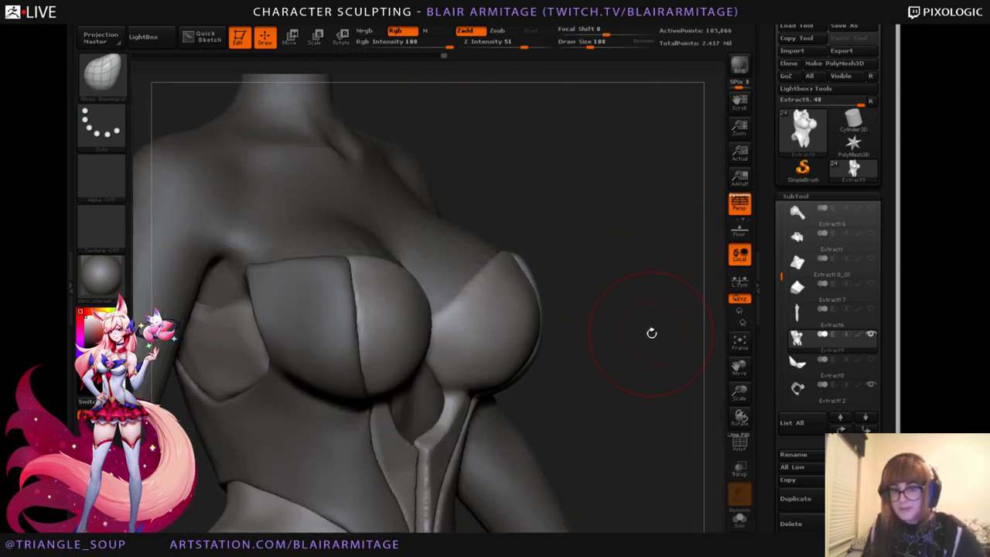
{"action": "mouse_move", "coordinate": [650, 332]}
{"action": "left_mouse_down"}
{"action": "mouse_move", "coordinate": [702, 336]}
{"action": "mouse_move", "coordinate": [678, 327]}
{"action": "mouse_move", "coordinate": [651, 289]}
{"action": "left_mouse_up"}
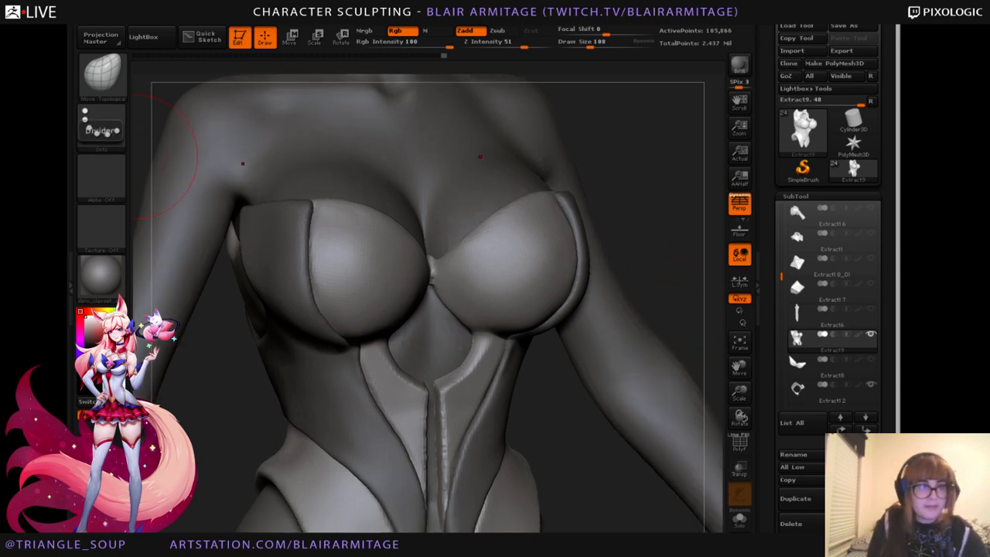
{"action": "mouse_move", "coordinate": [670, 232]}
{"action": "left_mouse_down"}
{"action": "mouse_move", "coordinate": [711, 201]}
{"action": "mouse_move", "coordinate": [695, 208]}
{"action": "left_mouse_up"}
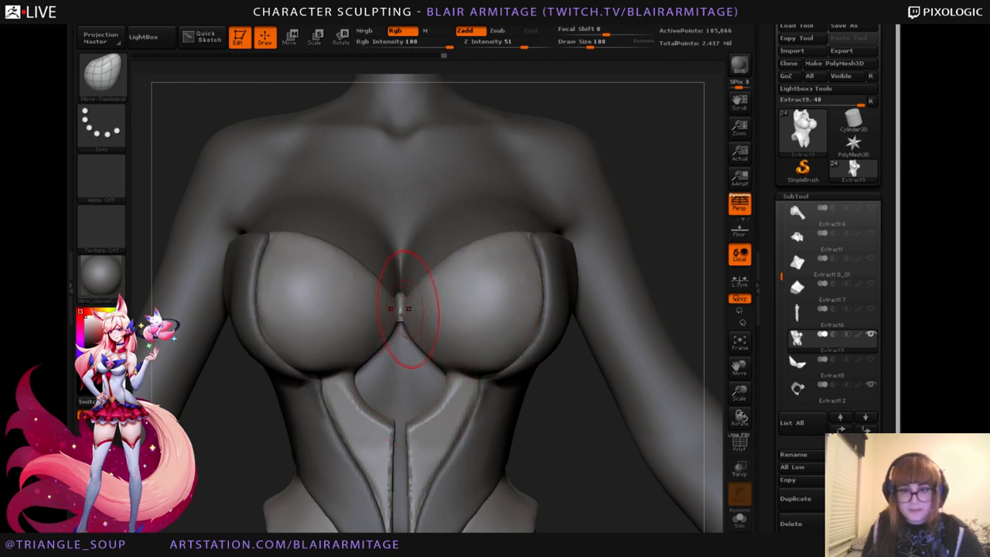
Reduce the draw size to 60 and pull the top of the bridge between the two cups slightly downward.
{"action": "key", "text": "bracketleft"}
{"action": "key", "text": "bracketleft"}
{"action": "key", "text": "bracketleft"}
{"action": "key", "text": "bracketleft"}
{"action": "key", "text": "bracketleft"}
{"action": "key", "text": "bracketleft"}
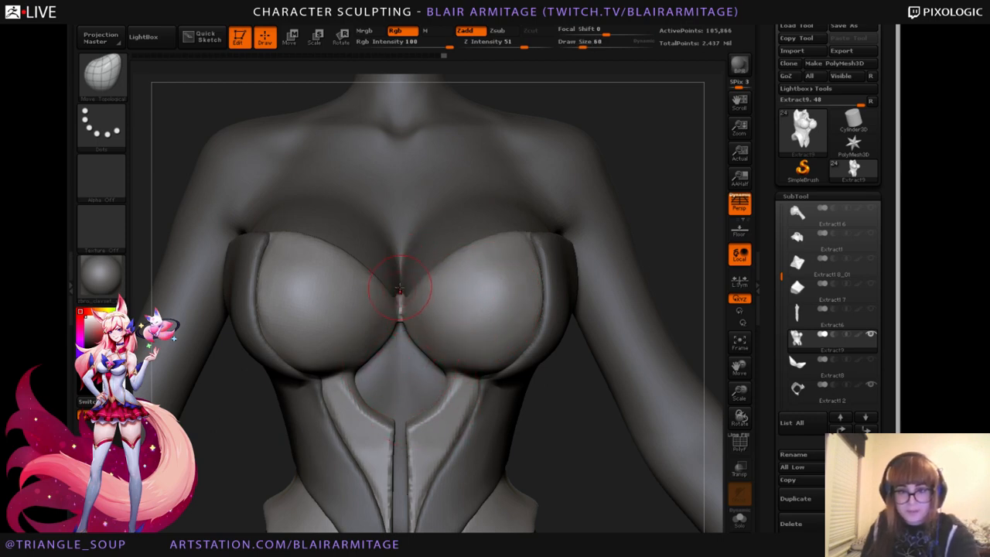
{"action": "left_click_drag", "start_coordinate": [400, 289], "coordinate": [398, 296]}
{"action": "mouse_move", "coordinate": [691, 260]}
{"action": "left_mouse_down"}
{"action": "mouse_move", "coordinate": [675, 269]}
{"action": "mouse_move", "coordinate": [665, 255]}
{"action": "mouse_move", "coordinate": [641, 261]}
{"action": "left_mouse_up"}
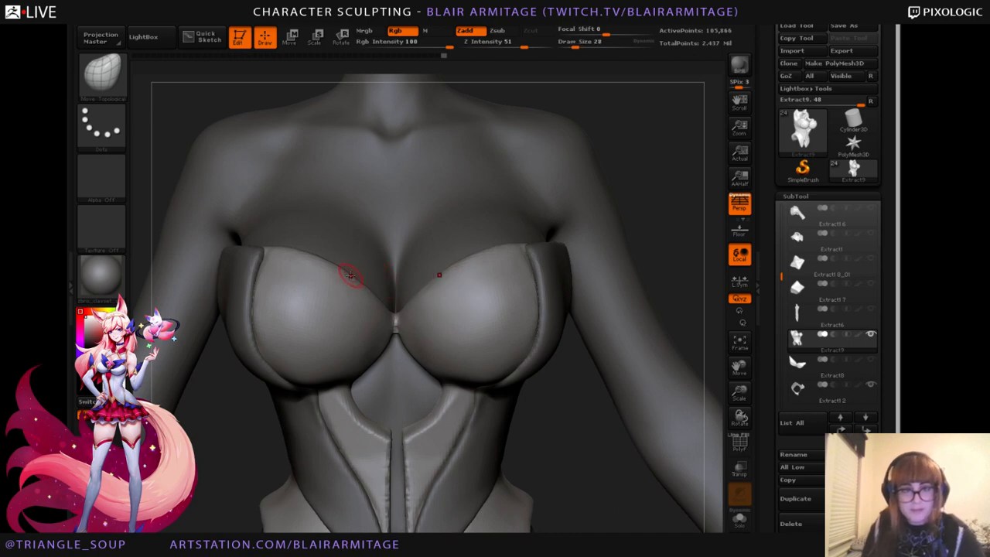
Mask a strip just below the upper edge of both inner cups at draw size 28, and clear the mask.
{"action": "mouse_move", "coordinate": [276, 271]}
{"action": "left_mouse_down", "text": "ctrl"}
{"action": "mouse_move", "coordinate": [331, 286]}
{"action": "mouse_move", "coordinate": [270, 271]}
{"action": "mouse_move", "coordinate": [263, 259]}
{"action": "mouse_move", "coordinate": [321, 267]}
{"action": "mouse_move", "coordinate": [333, 288]}
{"action": "mouse_move", "coordinate": [362, 303]}
{"action": "mouse_move", "coordinate": [344, 307]}
{"action": "mouse_move", "coordinate": [382, 318]}
{"action": "left_mouse_up", "text": "ctrl"}
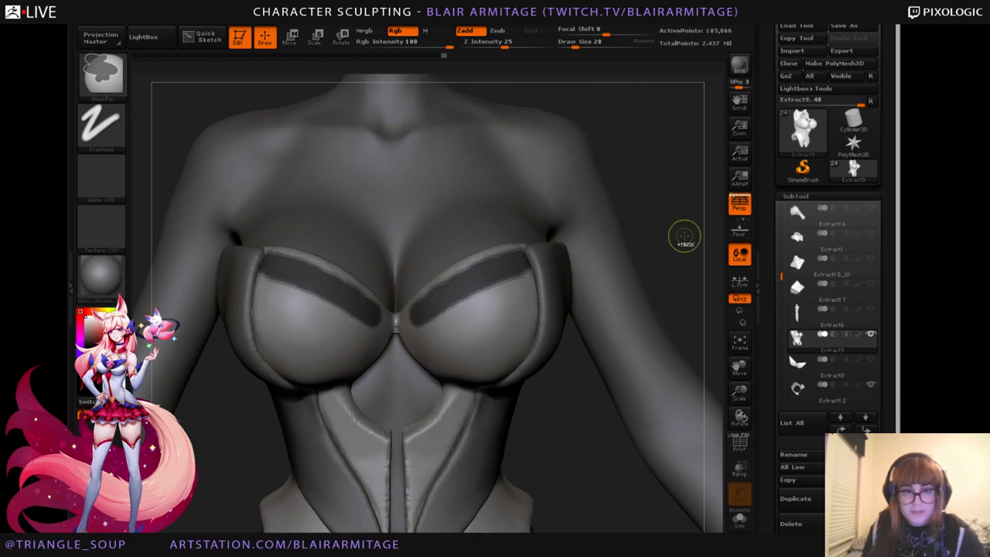
{"action": "left_click_drag", "start_coordinate": [673, 236], "coordinate": [529, 273]}
{"action": "key", "text": "ctrl"}
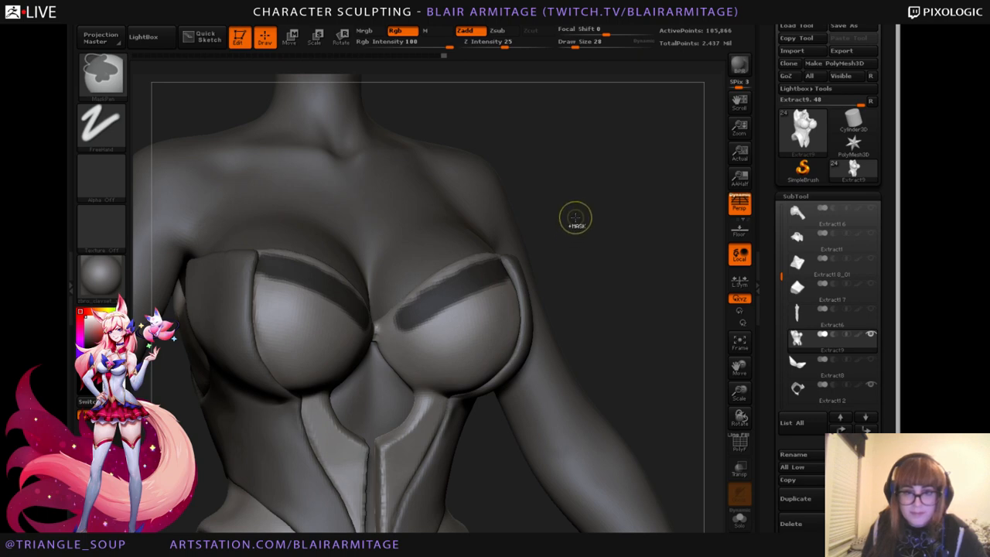
{"action": "mouse_move", "coordinate": [574, 221]}
{"action": "left_mouse_down", "text": "ctrl"}
{"action": "mouse_move", "coordinate": [581, 235]}
{"action": "mouse_move", "coordinate": [616, 213]}
{"action": "left_mouse_up", "text": "ctrl"}
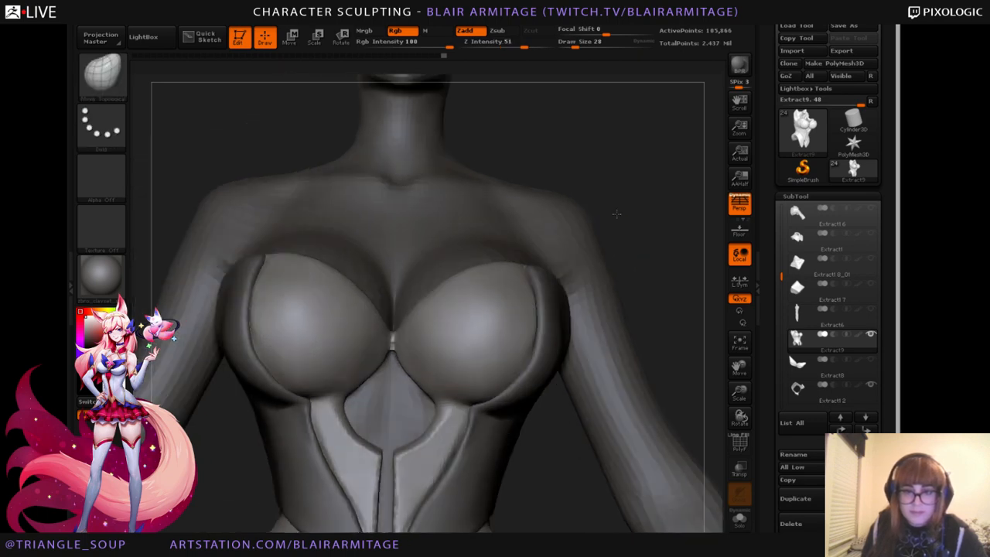
Smooth the bridge between the cups and adjust its underside with the Move Topological brush, enlarging the draw size to 56.
{"action": "left_click_drag", "start_coordinate": [391, 342], "coordinate": [398, 360], "text": "shift"}
{"action": "mouse_move", "coordinate": [639, 247]}
{"action": "left_mouse_down"}
{"action": "mouse_move", "coordinate": [630, 278]}
{"action": "mouse_move", "coordinate": [644, 268]}
{"action": "mouse_move", "coordinate": [513, 237]}
{"action": "left_mouse_up"}
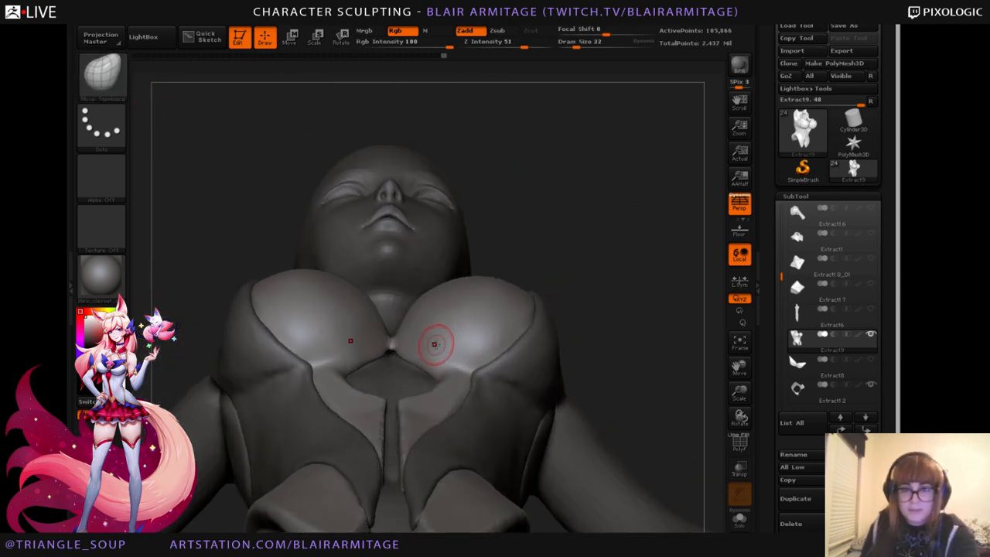
{"action": "left_click_drag", "start_coordinate": [393, 345], "coordinate": [393, 351]}
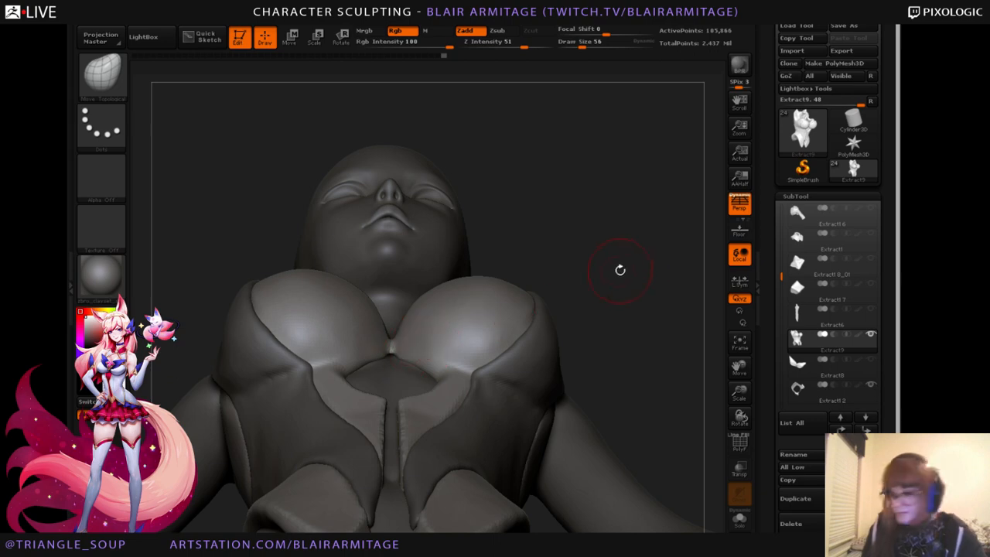
{"action": "left_click_drag", "start_coordinate": [620, 270], "coordinate": [607, 332]}
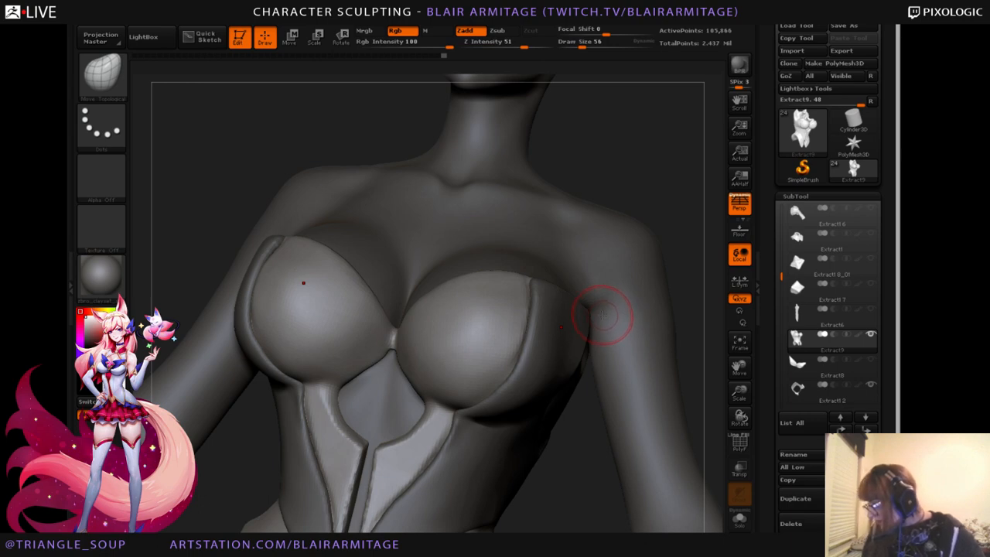
{"action": "left_click_drag", "start_coordinate": [678, 248], "coordinate": [636, 283]}
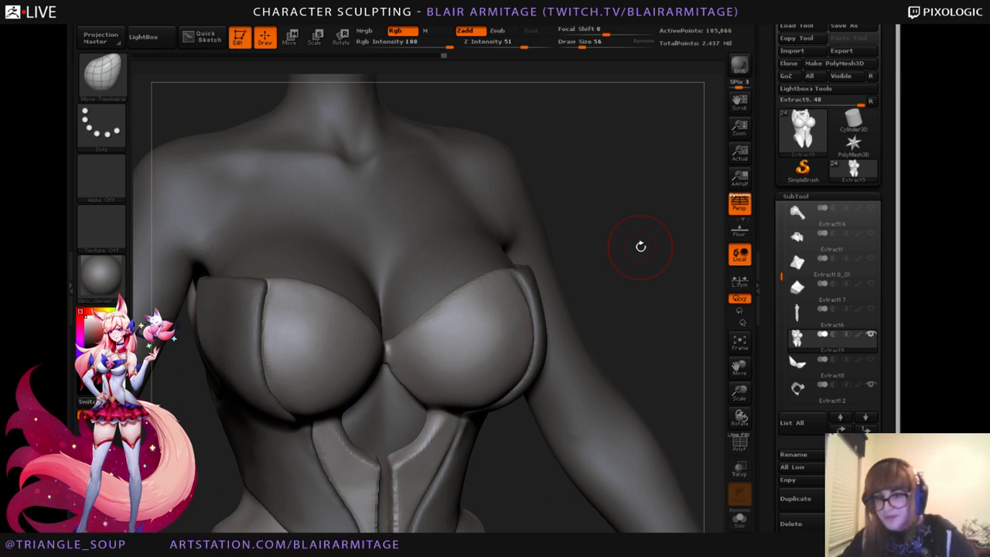
{"action": "mouse_move", "coordinate": [640, 247]}
{"action": "left_mouse_down"}
{"action": "mouse_move", "coordinate": [589, 277]}
{"action": "mouse_move", "coordinate": [510, 246]}
{"action": "left_mouse_up"}
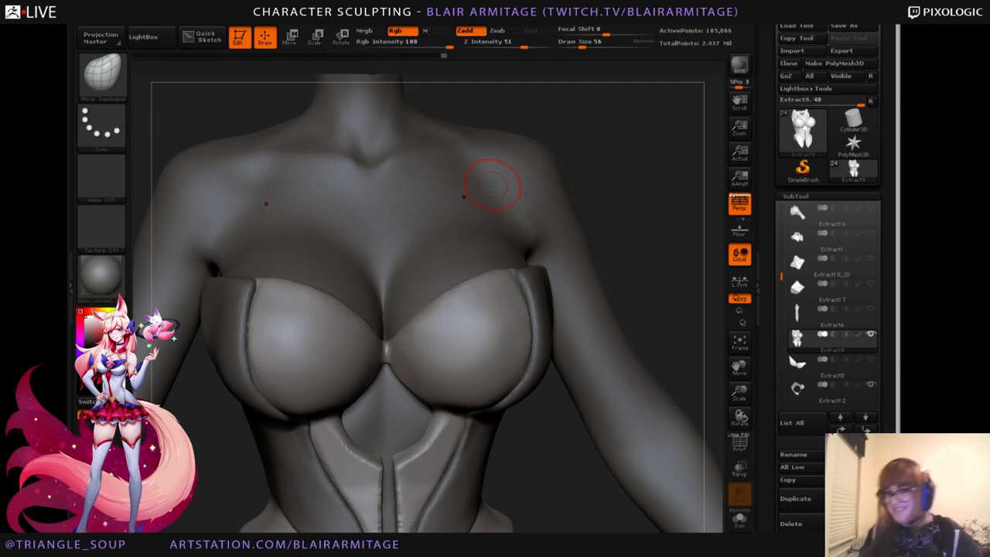
Select the outer cup panel and move its upper rear edge closer to the body, enlarging the draw size to 92.
{"action": "mouse_move", "coordinate": [692, 231]}
{"action": "left_mouse_down"}
{"action": "mouse_move", "coordinate": [670, 254]}
{"action": "mouse_move", "coordinate": [725, 449]}
{"action": "left_mouse_up"}
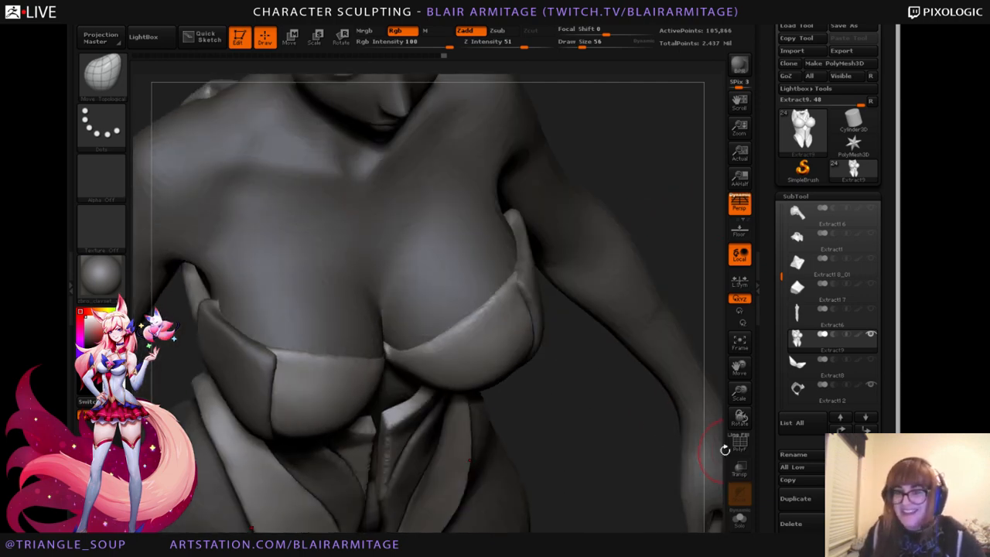
{"action": "left_click_drag", "start_coordinate": [707, 487], "coordinate": [375, 232]}
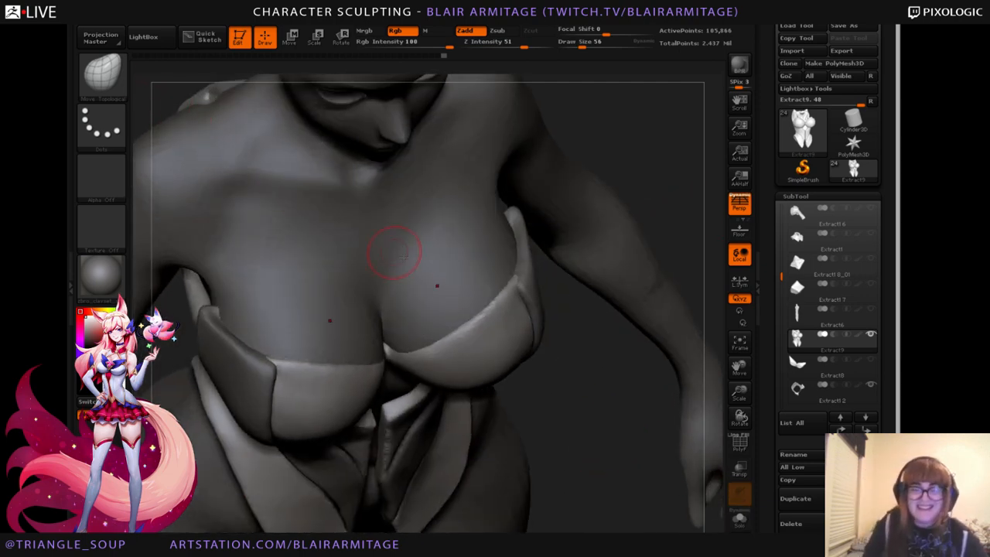
{"action": "left_click", "coordinate": [526, 286], "text": "alt"}
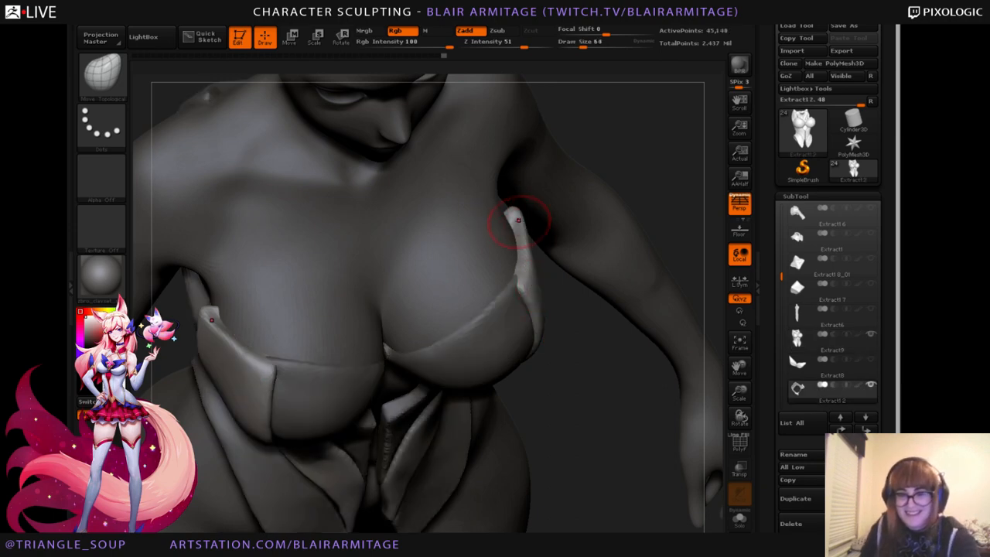
{"action": "left_click_drag", "start_coordinate": [519, 221], "coordinate": [508, 216]}
{"action": "key", "text": "bracketright"}
{"action": "key", "text": "bracketright"}
{"action": "key", "text": "bracketright"}
{"action": "left_click_drag", "start_coordinate": [574, 341], "coordinate": [535, 308]}
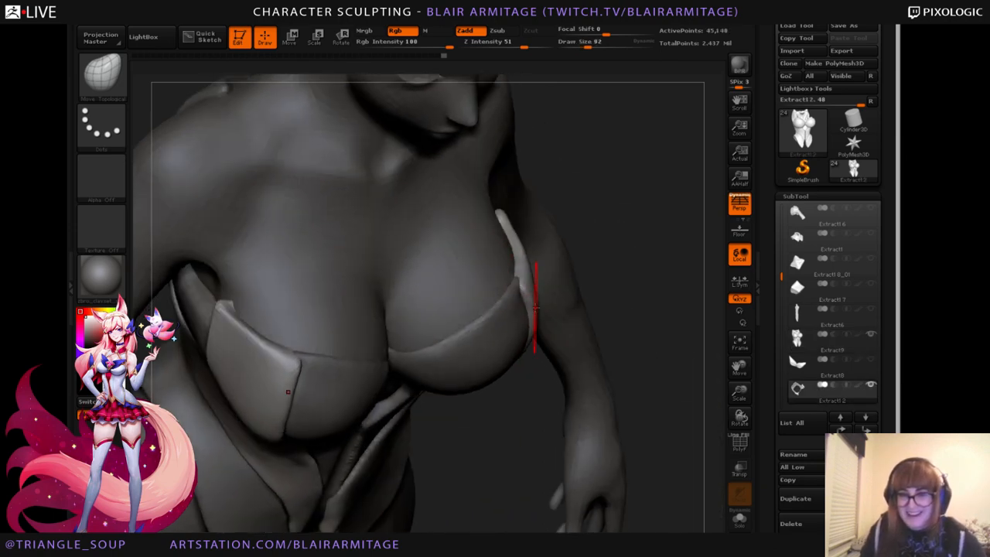
{"action": "left_click_drag", "start_coordinate": [619, 266], "coordinate": [528, 270]}
{"action": "left_click_drag", "start_coordinate": [663, 261], "coordinate": [453, 261]}
Select the body and adjust the chest above the cups, using transparency temporarily and enlarging the Move Topological draw size to 184.
{"action": "left_click", "coordinate": [443, 258], "text": "alt"}
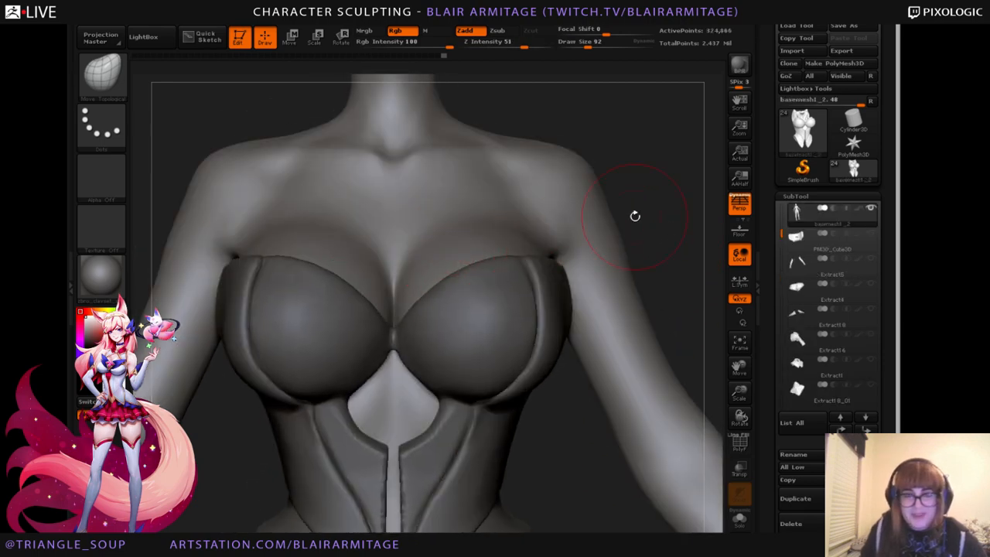
{"action": "key", "text": "bracketright"}
{"action": "key", "text": "bracketright"}
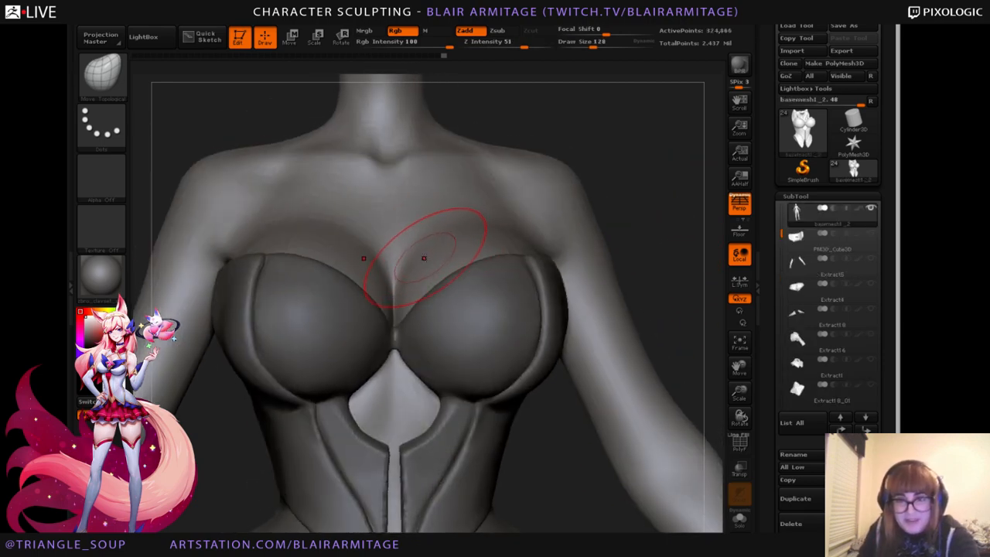
{"action": "left_click_drag", "start_coordinate": [702, 417], "coordinate": [723, 426]}
{"action": "left_click", "coordinate": [741, 467]}
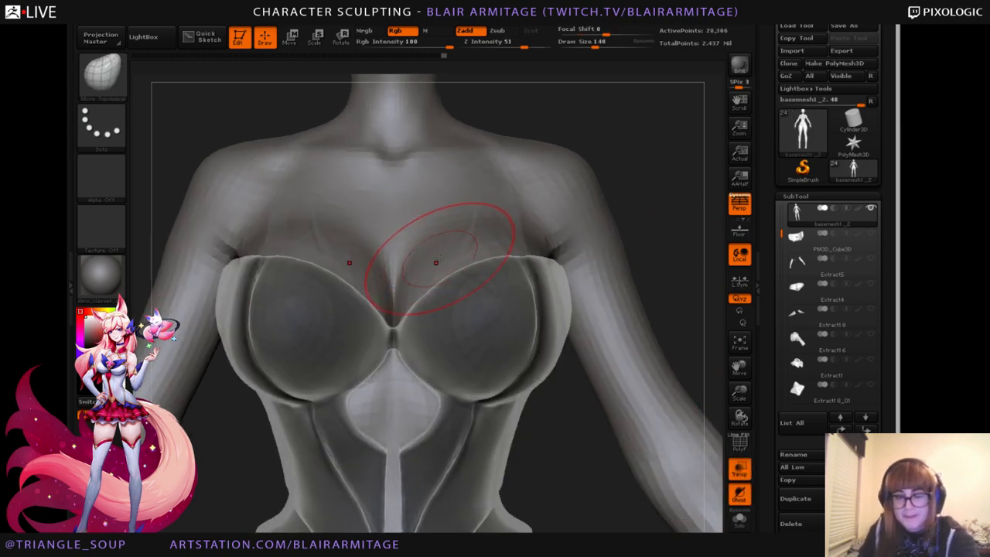
{"action": "key", "text": "bracketright"}
{"action": "key", "text": "bracketright"}
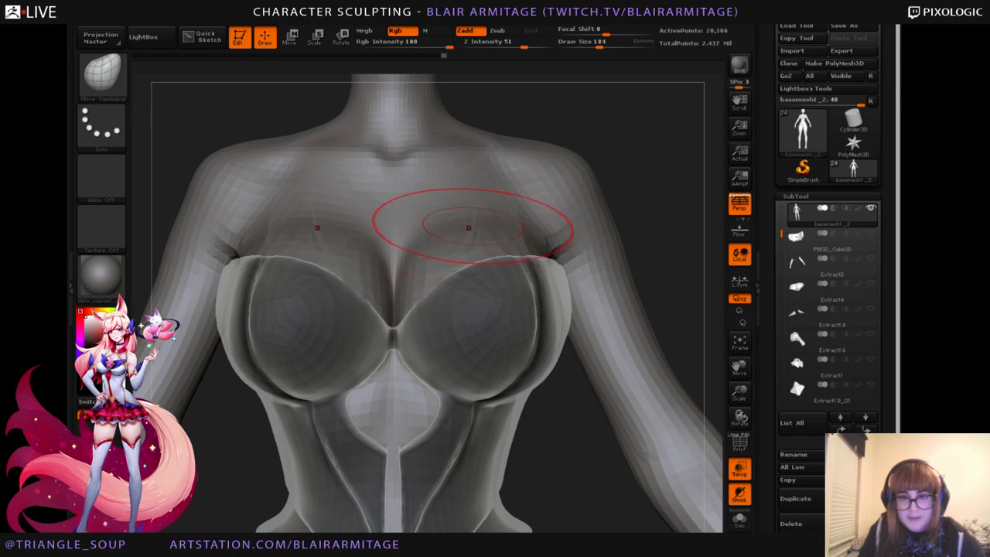
{"action": "left_click", "coordinate": [739, 468]}
{"action": "left_click_drag", "start_coordinate": [695, 280], "coordinate": [647, 360]}
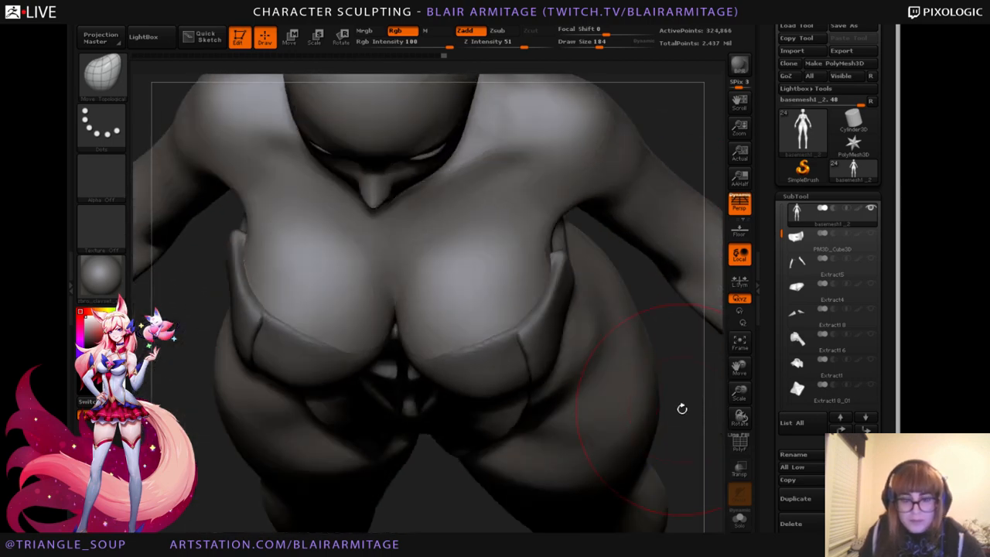
{"action": "left_click_drag", "start_coordinate": [681, 409], "coordinate": [673, 294]}
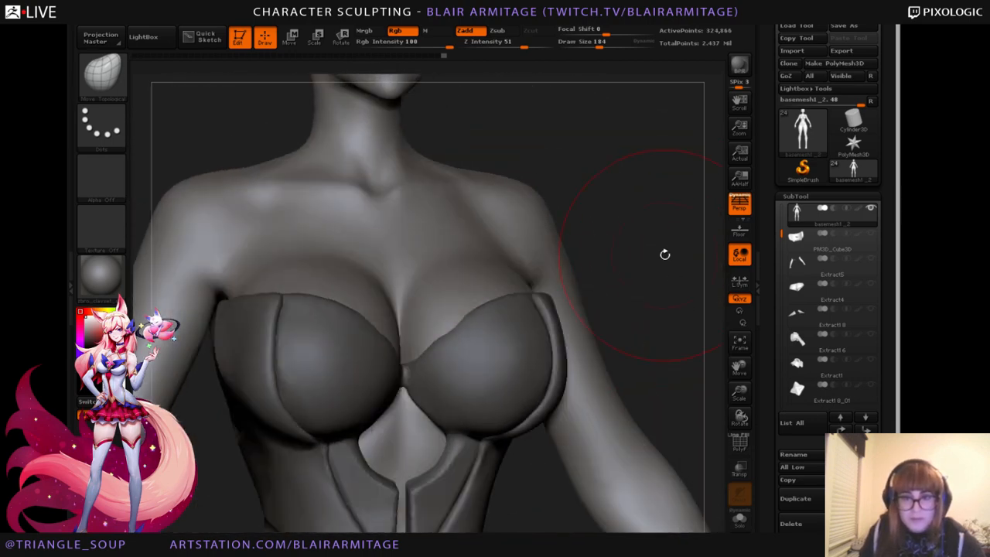
{"action": "left_click_drag", "start_coordinate": [664, 254], "coordinate": [684, 344]}
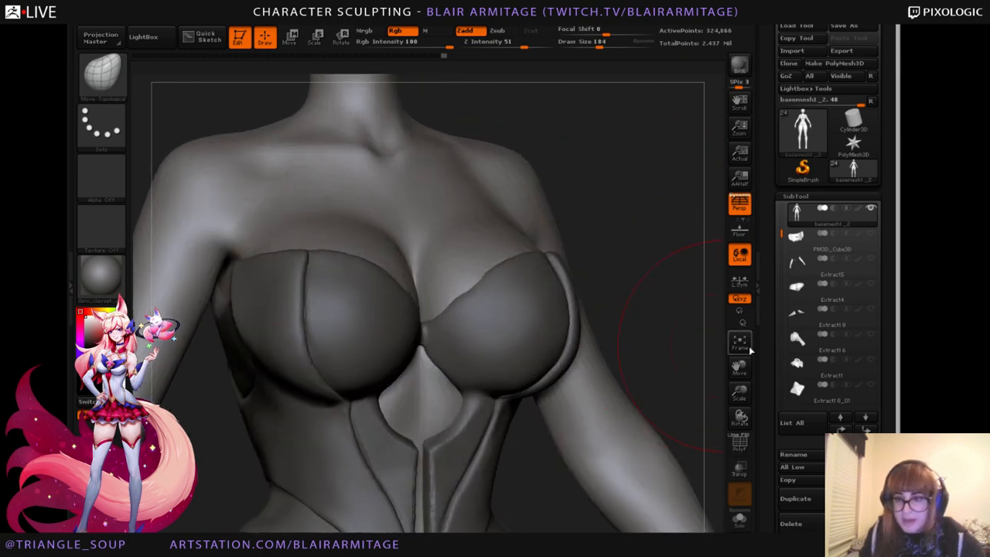
Show all of the character's pieces again and select the collar.
{"action": "left_click", "coordinate": [872, 211], "text": "shift"}
{"action": "left_click", "coordinate": [871, 211], "text": "shift"}
{"action": "mouse_move", "coordinate": [675, 287]}
{"action": "left_mouse_down"}
{"action": "mouse_move", "coordinate": [663, 285]}
{"action": "mouse_move", "coordinate": [691, 300]}
{"action": "mouse_move", "coordinate": [709, 283]}
{"action": "left_mouse_up"}
{"action": "mouse_move", "coordinate": [665, 210]}
{"action": "left_mouse_down"}
{"action": "mouse_move", "coordinate": [683, 221]}
{"action": "mouse_move", "coordinate": [687, 213]}
{"action": "mouse_move", "coordinate": [652, 239]}
{"action": "mouse_move", "coordinate": [698, 226]}
{"action": "mouse_move", "coordinate": [605, 289]}
{"action": "left_mouse_up"}
{"action": "left_click", "coordinate": [560, 307], "text": "alt"}
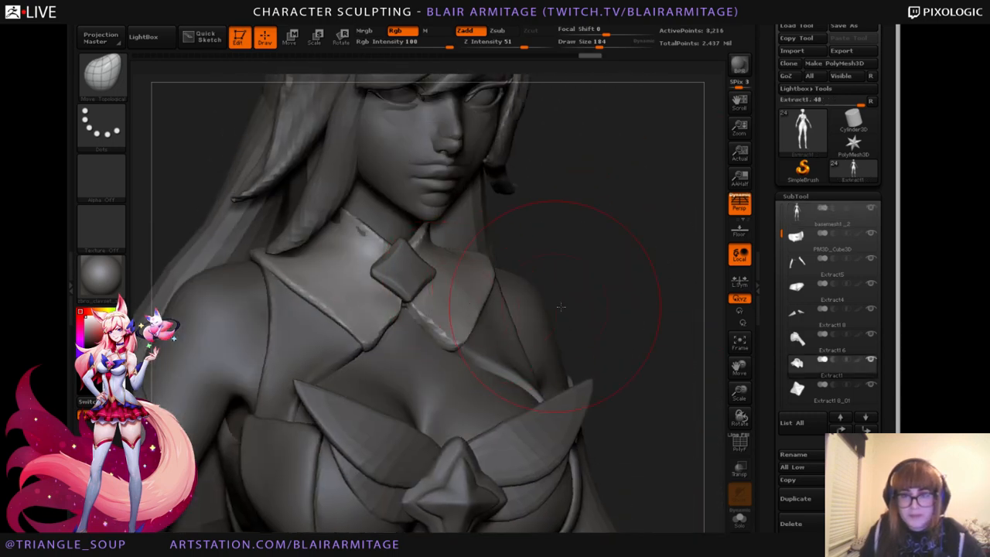
Hide the Ahri01 head subtool that overlaps the base mesh's face.
{"action": "left_click_drag", "start_coordinate": [783, 234], "coordinate": [783, 207]}
{"action": "left_click", "coordinate": [841, 215]}
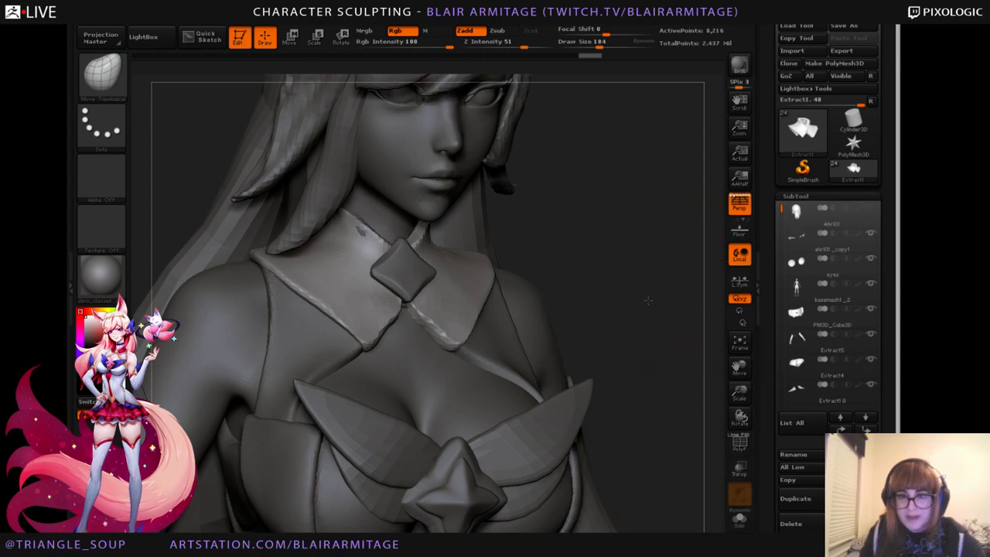
{"action": "left_click_drag", "start_coordinate": [651, 267], "coordinate": [657, 289]}
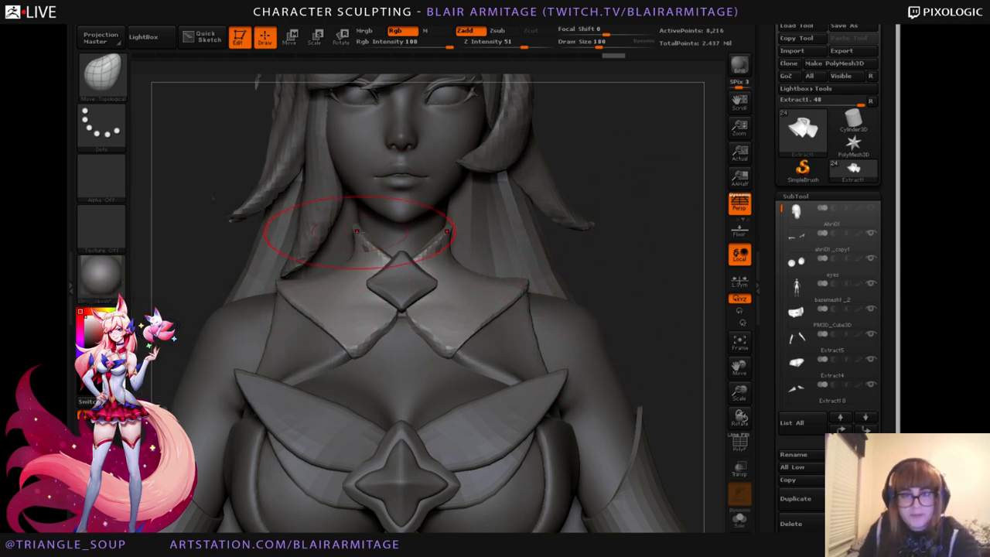
Reshape the collar's upper edge around the neck with Move Topological at draw size 100, using transparency temporarily.
{"action": "key", "text": "bracketleft"}
{"action": "left_click_drag", "start_coordinate": [641, 252], "coordinate": [699, 255]}
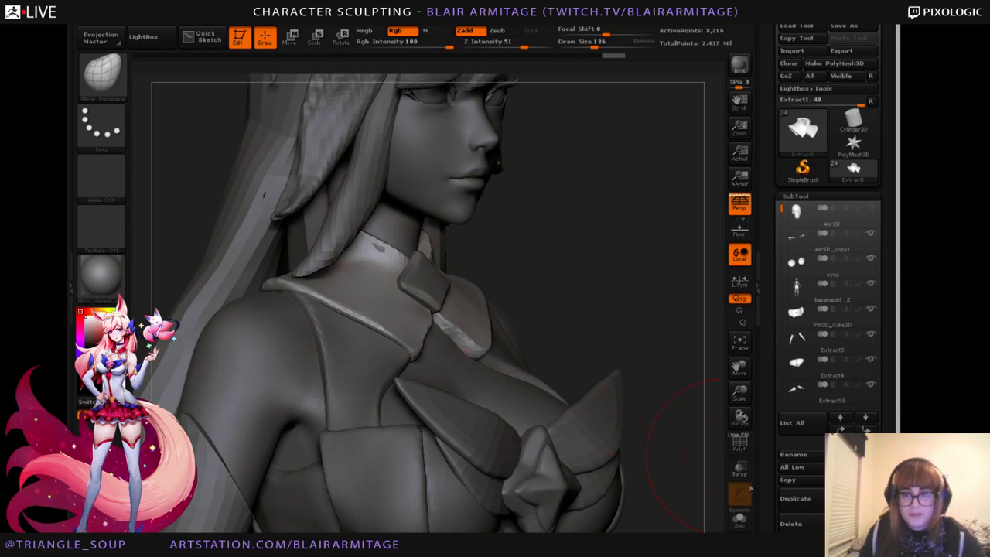
{"action": "left_click", "coordinate": [738, 469]}
{"action": "left_click_drag", "start_coordinate": [649, 379], "coordinate": [541, 371], "text": "shift"}
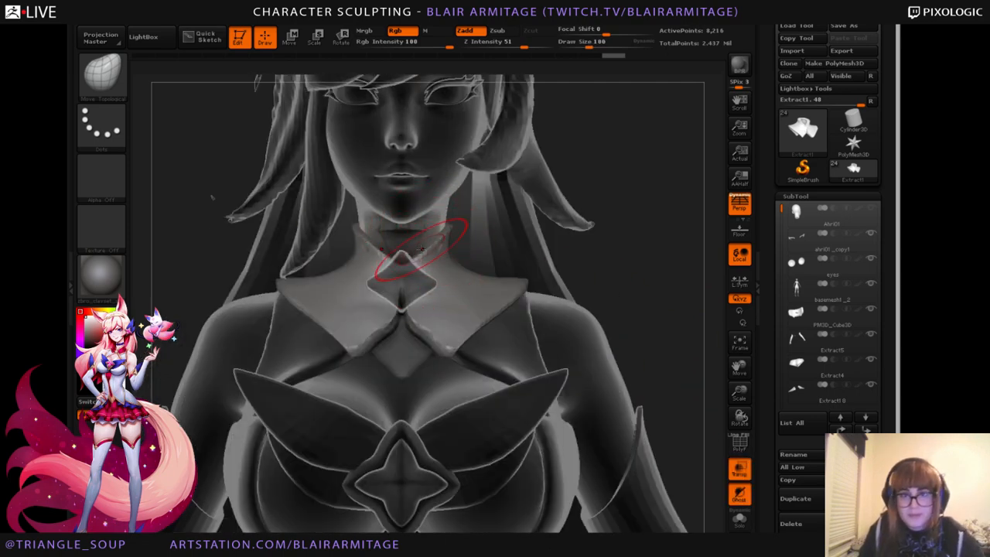
{"action": "left_click_drag", "start_coordinate": [422, 249], "coordinate": [431, 260]}
{"action": "left_click_drag", "start_coordinate": [598, 278], "coordinate": [426, 287]}
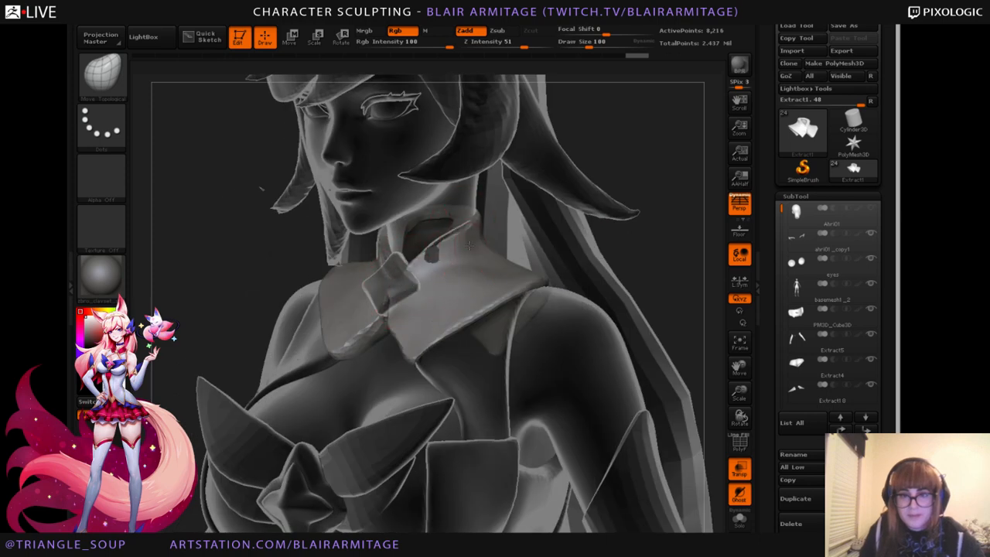
{"action": "left_click_drag", "start_coordinate": [657, 249], "coordinate": [541, 249]}
{"action": "left_click_drag", "start_coordinate": [490, 222], "coordinate": [416, 254]}
{"action": "left_click", "coordinate": [739, 469]}
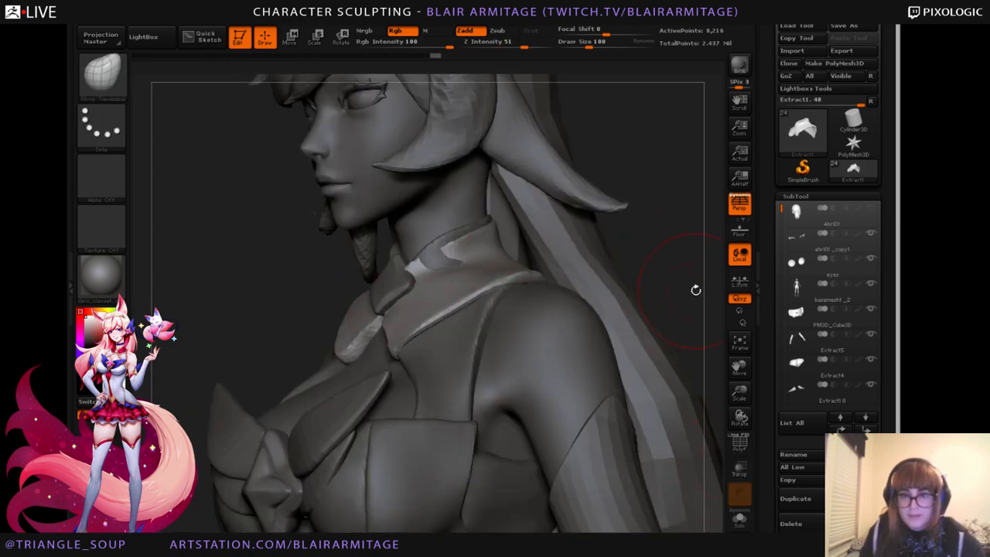
Select the halter panel beneath the collar and move its upper neck edge so it sits under the collar.
{"action": "left_click_drag", "start_coordinate": [693, 289], "coordinate": [637, 272]}
{"action": "left_click", "coordinate": [437, 247], "text": "alt"}
{"action": "mouse_move", "coordinate": [437, 255]}
{"action": "left_mouse_down"}
{"action": "mouse_move", "coordinate": [462, 236]}
{"action": "mouse_move", "coordinate": [479, 241]}
{"action": "left_mouse_up"}
{"action": "left_click_drag", "start_coordinate": [438, 269], "coordinate": [453, 263]}
{"action": "left_click_drag", "start_coordinate": [580, 265], "coordinate": [634, 266]}
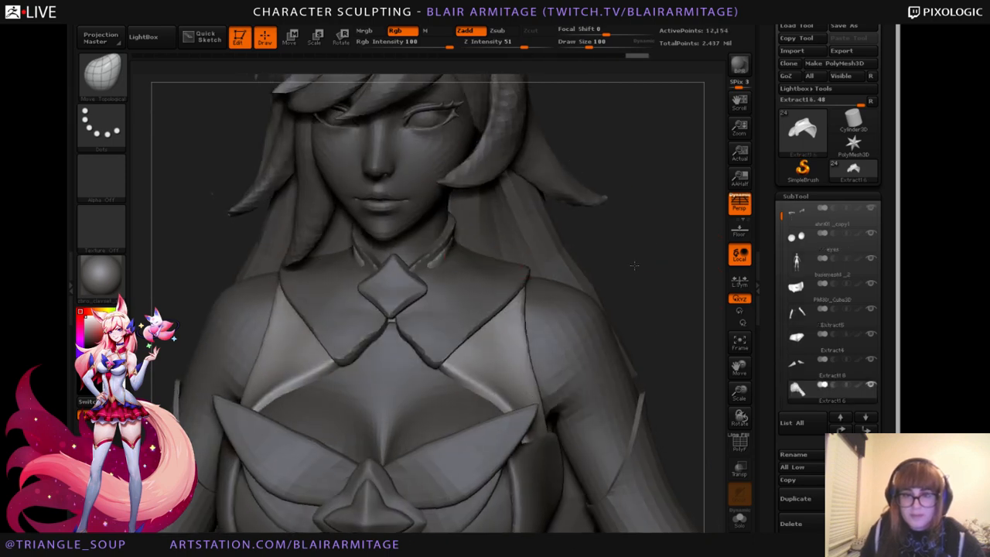
{"action": "left_click_drag", "start_coordinate": [457, 262], "coordinate": [464, 266]}
{"action": "left_click_drag", "start_coordinate": [693, 275], "coordinate": [634, 274]}
Select the collar again and adjust its standing neck edge at the front and sides with Move Topological.
{"action": "left_click", "coordinate": [462, 284], "text": "alt"}
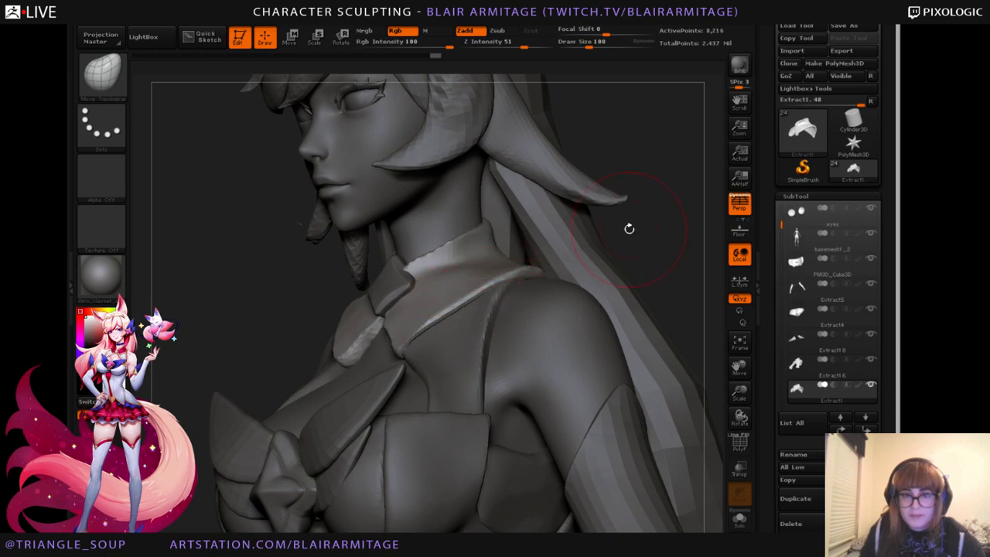
{"action": "left_click_drag", "start_coordinate": [628, 228], "coordinate": [688, 232]}
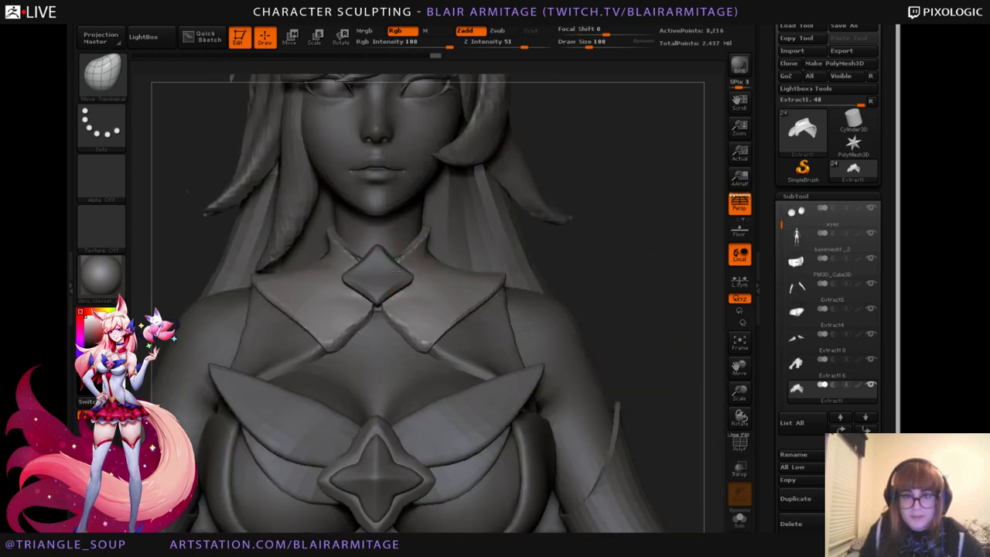
{"action": "left_click_drag", "start_coordinate": [395, 270], "coordinate": [400, 261]}
{"action": "mouse_move", "coordinate": [602, 270]}
{"action": "left_mouse_down", "text": "alt"}
{"action": "mouse_move", "coordinate": [598, 296]}
{"action": "mouse_move", "coordinate": [495, 274]}
{"action": "left_mouse_up", "text": "alt"}
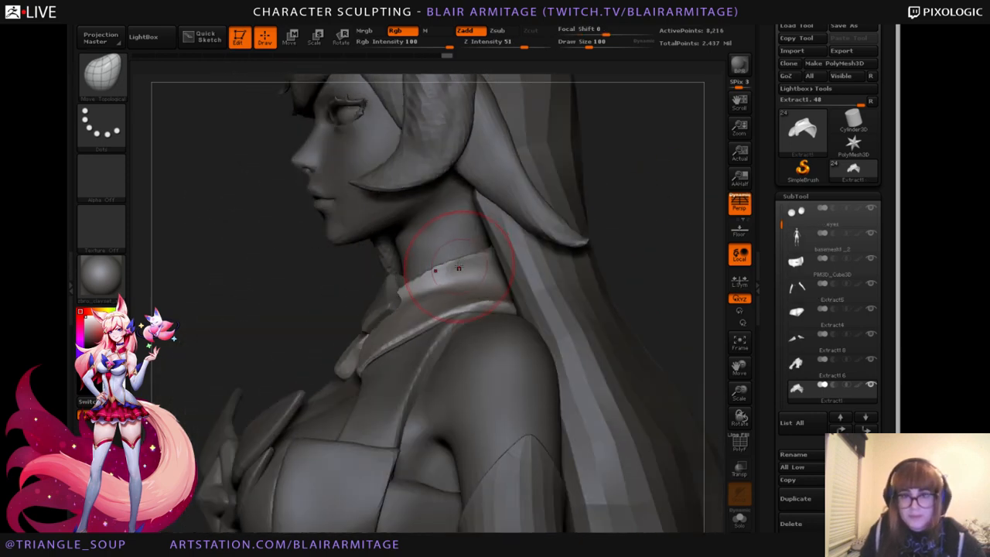
{"action": "left_click_drag", "start_coordinate": [282, 289], "coordinate": [255, 288]}
{"action": "left_click_drag", "start_coordinate": [531, 279], "coordinate": [540, 278]}
{"action": "mouse_move", "coordinate": [670, 283]}
{"action": "left_mouse_down"}
{"action": "mouse_move", "coordinate": [710, 269]}
{"action": "mouse_move", "coordinate": [657, 264]}
{"action": "left_mouse_up"}
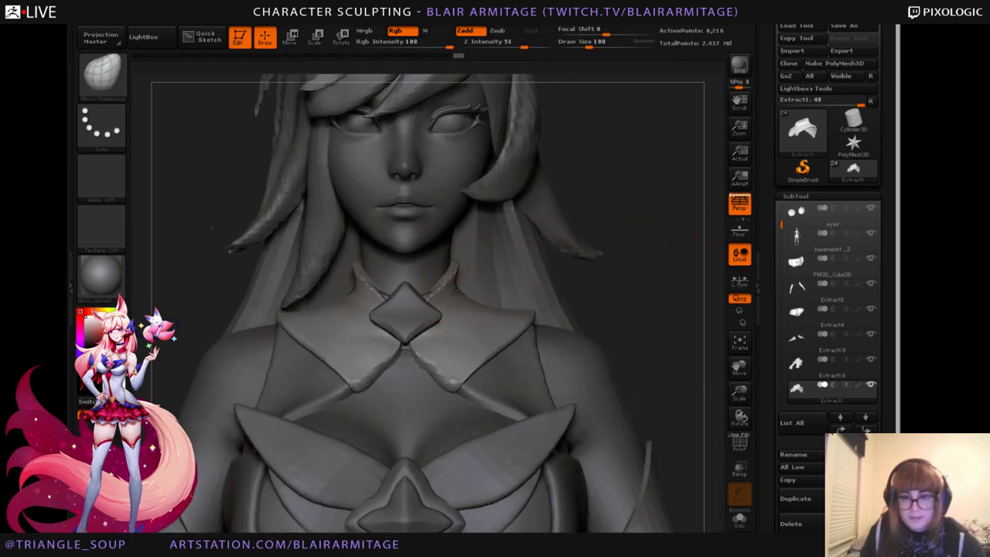
{"action": "mouse_move", "coordinate": [457, 293]}
{"action": "left_mouse_down"}
{"action": "mouse_move", "coordinate": [452, 265]}
{"action": "mouse_move", "coordinate": [457, 294]}
{"action": "left_mouse_up"}
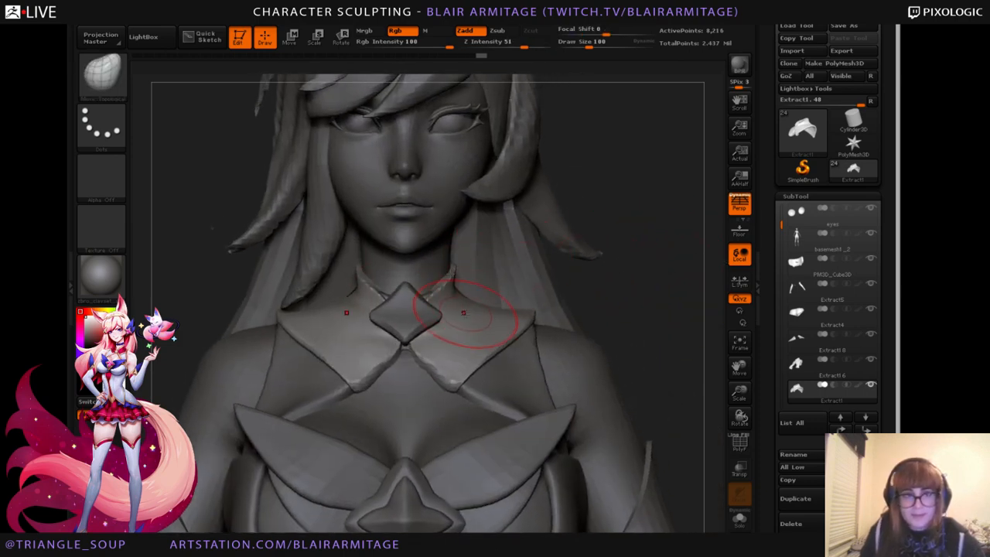
{"action": "left_click_drag", "start_coordinate": [522, 283], "coordinate": [464, 284]}
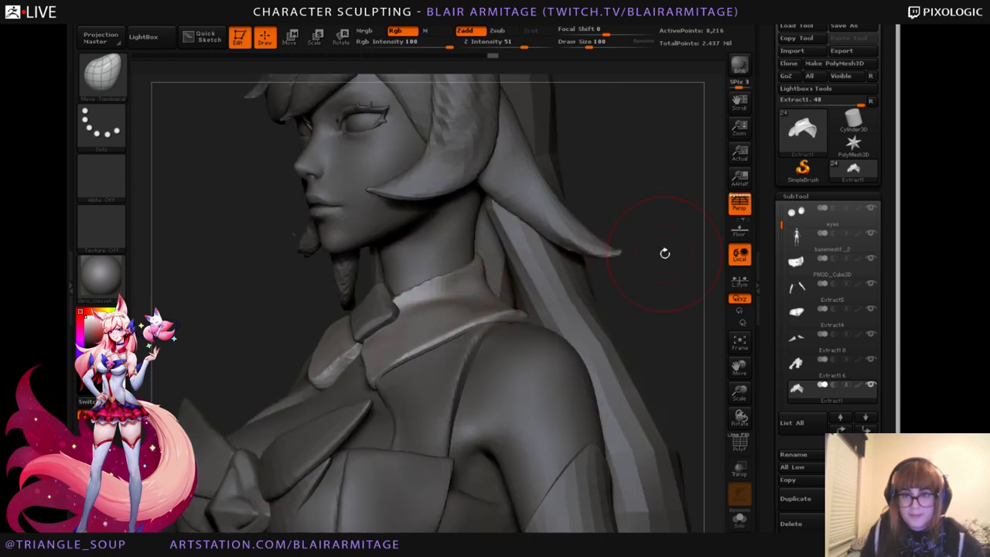
{"action": "left_click_drag", "start_coordinate": [663, 252], "coordinate": [645, 266]}
Build up the collar's surface beside the neck with the Clay brush.
{"action": "left_click", "coordinate": [116, 80]}
{"action": "left_click", "coordinate": [155, 86]}
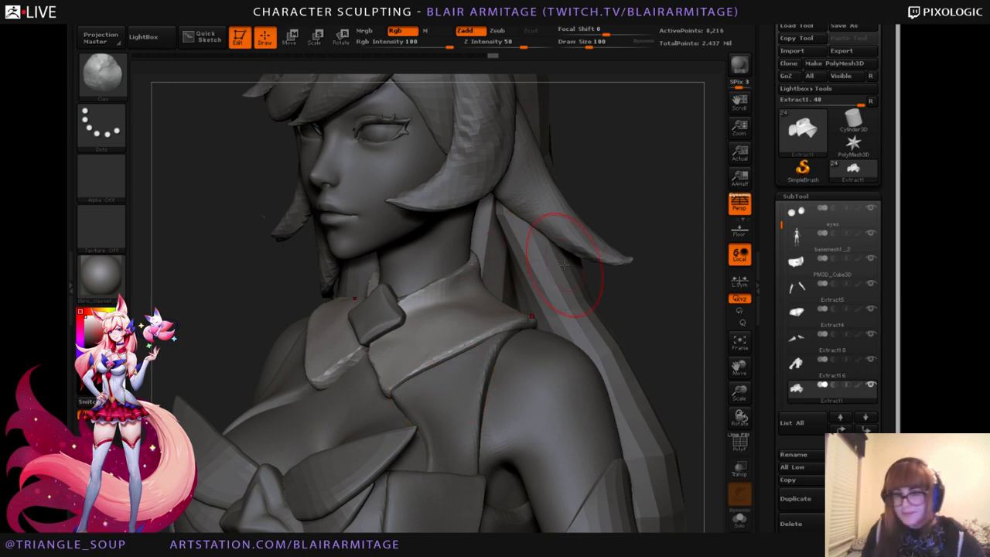
{"action": "mouse_move", "coordinate": [457, 296]}
{"action": "left_mouse_down"}
{"action": "mouse_move", "coordinate": [464, 303]}
{"action": "mouse_move", "coordinate": [439, 297]}
{"action": "mouse_move", "coordinate": [440, 311]}
{"action": "mouse_move", "coordinate": [472, 300]}
{"action": "left_mouse_up"}
{"action": "mouse_move", "coordinate": [595, 271]}
{"action": "left_mouse_down"}
{"action": "mouse_move", "coordinate": [672, 255]}
{"action": "mouse_move", "coordinate": [654, 263]}
{"action": "left_mouse_up"}
Switch back to Move Topological and move the collar's neck edges outward on both sides of the diamond ornament.
{"action": "left_click", "coordinate": [104, 97]}
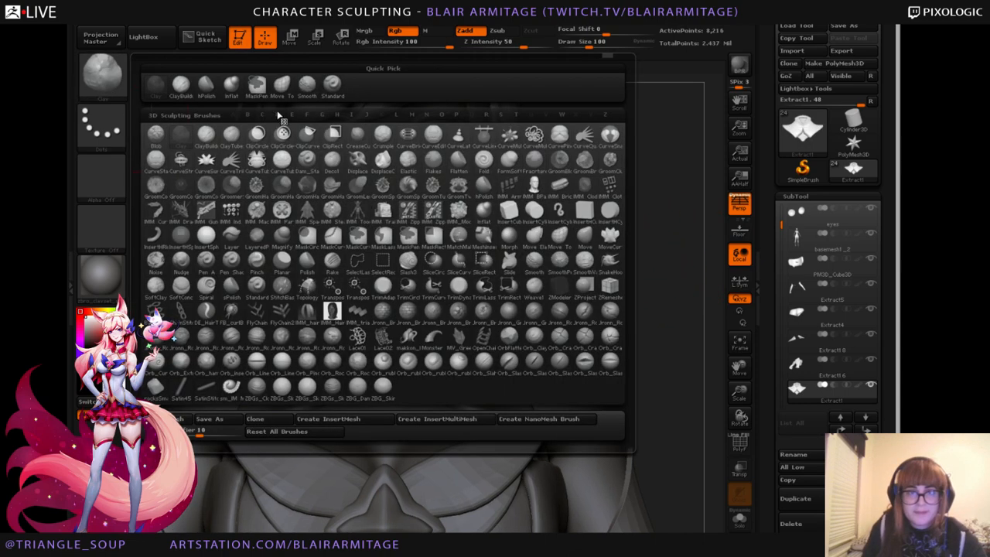
{"action": "left_click", "coordinate": [281, 93]}
{"action": "left_click_drag", "start_coordinate": [330, 307], "coordinate": [332, 307]}
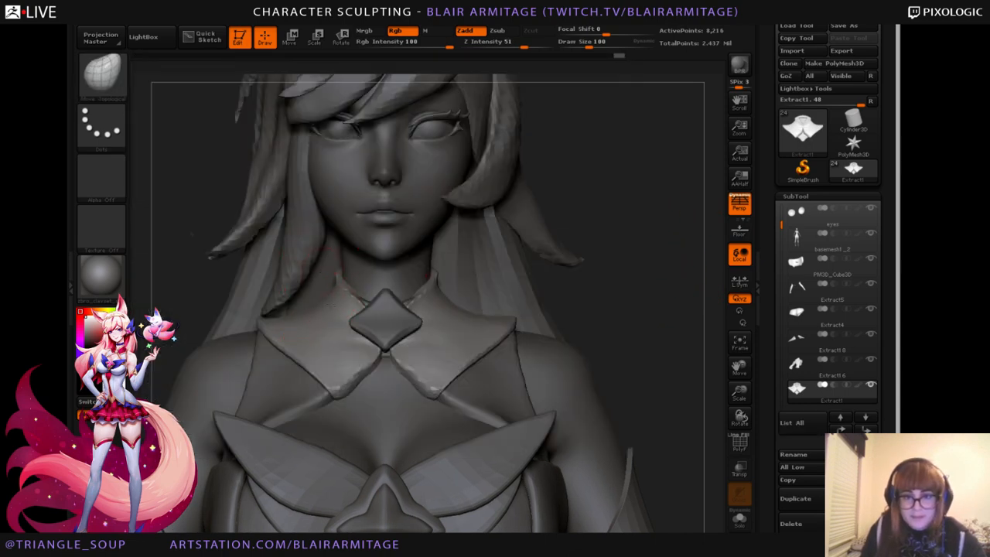
{"action": "left_click_drag", "start_coordinate": [562, 289], "coordinate": [607, 301]}
{"action": "left_click_drag", "start_coordinate": [438, 291], "coordinate": [452, 303]}
{"action": "left_click_drag", "start_coordinate": [539, 288], "coordinate": [494, 281]}
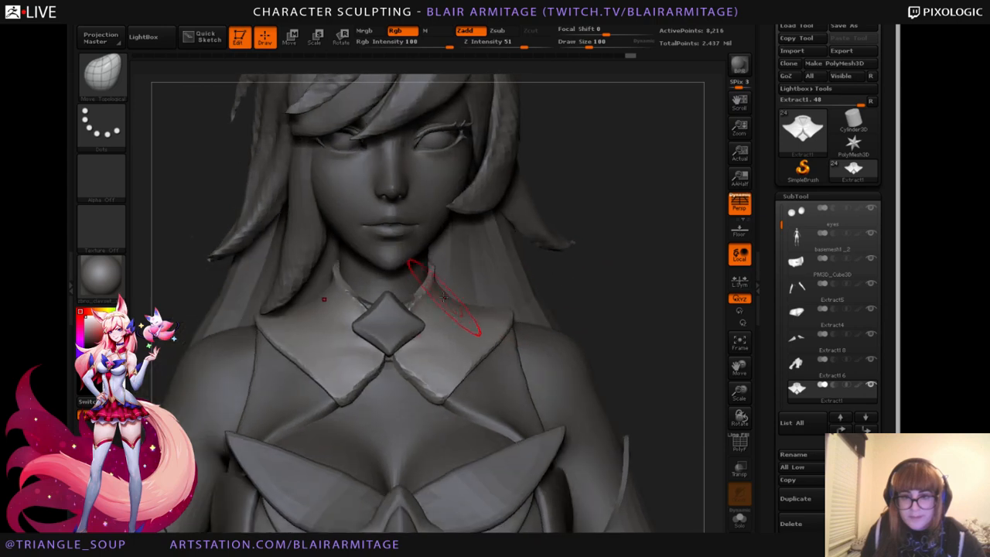
{"action": "left_click_drag", "start_coordinate": [405, 313], "coordinate": [412, 317]}
{"action": "left_click_drag", "start_coordinate": [549, 294], "coordinate": [507, 296]}
{"action": "left_click_drag", "start_coordinate": [442, 307], "coordinate": [464, 305]}
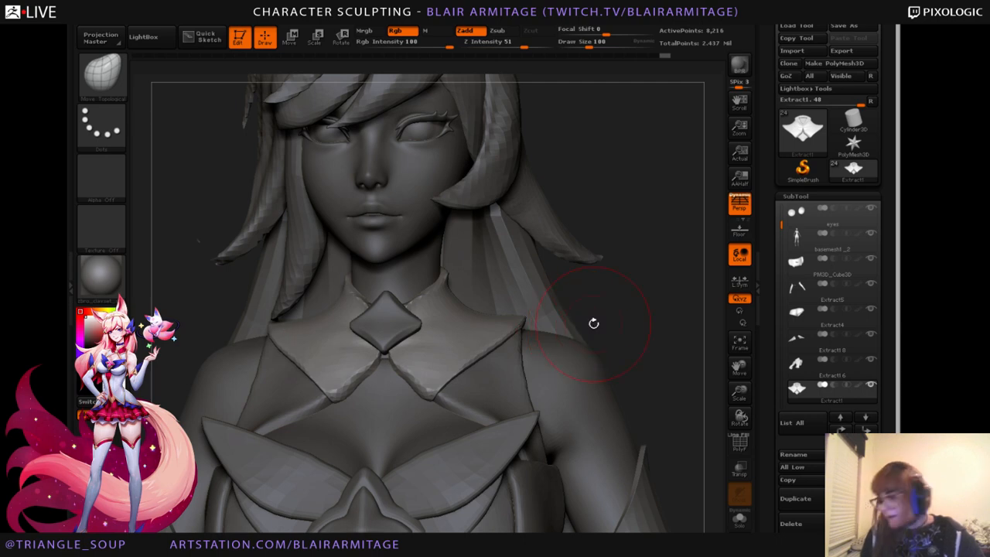
Adjust the upper tips of the collar where they meet the sides of the neck.
{"action": "left_click_drag", "start_coordinate": [592, 322], "coordinate": [655, 298]}
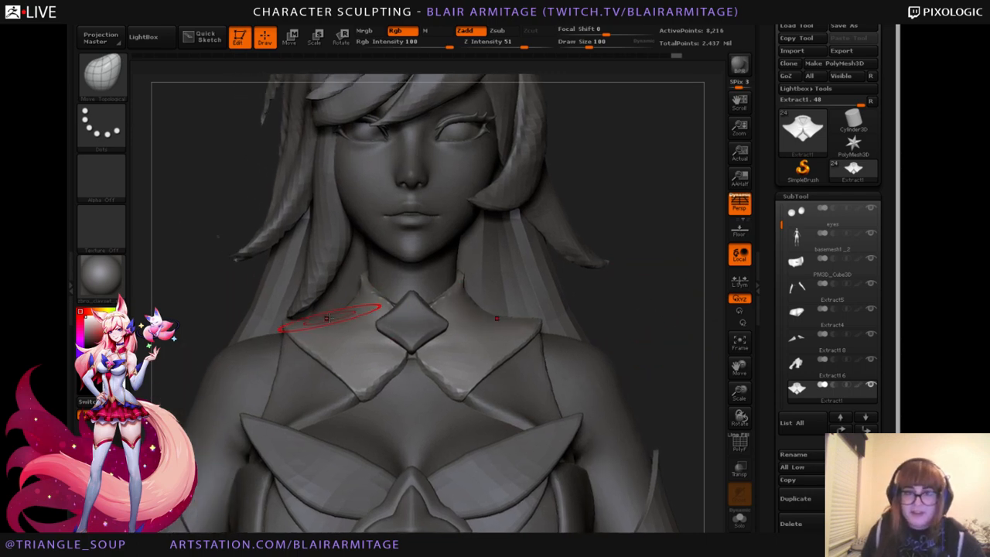
{"action": "mouse_move", "coordinate": [663, 302]}
{"action": "left_mouse_down"}
{"action": "mouse_move", "coordinate": [604, 298]}
{"action": "mouse_move", "coordinate": [678, 296]}
{"action": "mouse_move", "coordinate": [660, 318]}
{"action": "mouse_move", "coordinate": [657, 307]}
{"action": "left_mouse_up"}
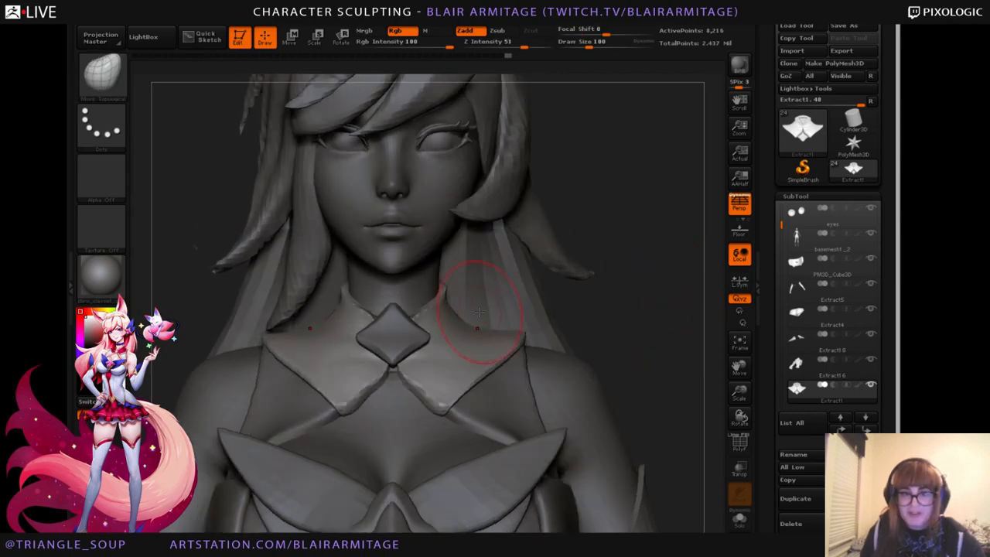
{"action": "left_click_drag", "start_coordinate": [342, 294], "coordinate": [347, 305]}
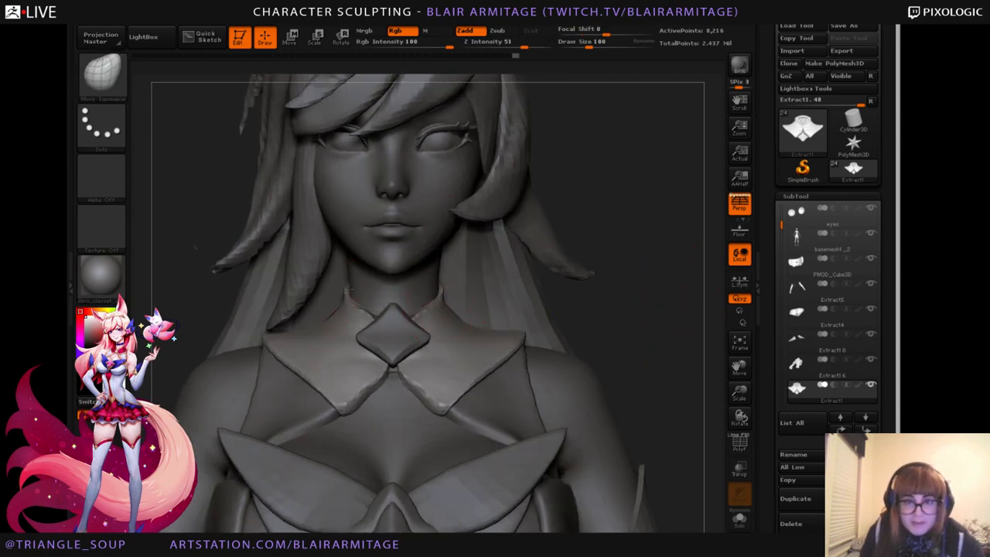
{"action": "left_click_drag", "start_coordinate": [688, 311], "coordinate": [645, 347]}
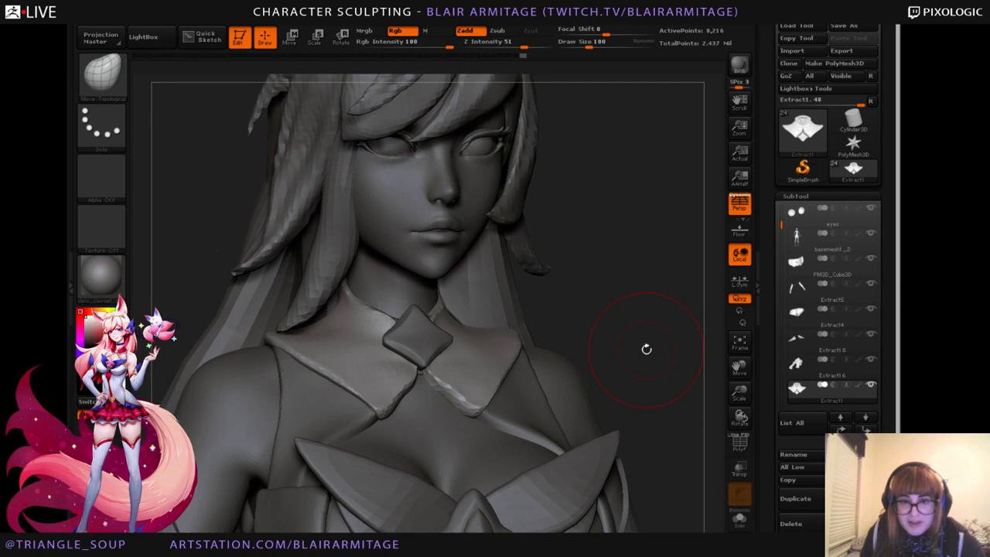
Isolate the collar, smooth the outer side of its neck band, and show all the pieces again.
{"action": "left_click", "coordinate": [739, 518]}
{"action": "left_click_drag", "start_coordinate": [629, 253], "coordinate": [641, 258], "text": "alt"}
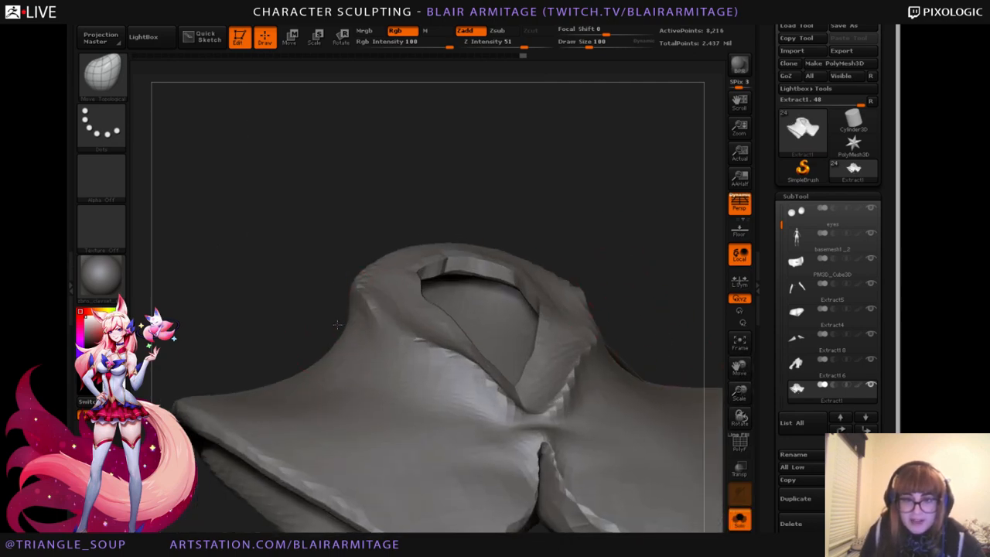
{"action": "left_click_drag", "start_coordinate": [358, 322], "coordinate": [382, 294], "text": "shift"}
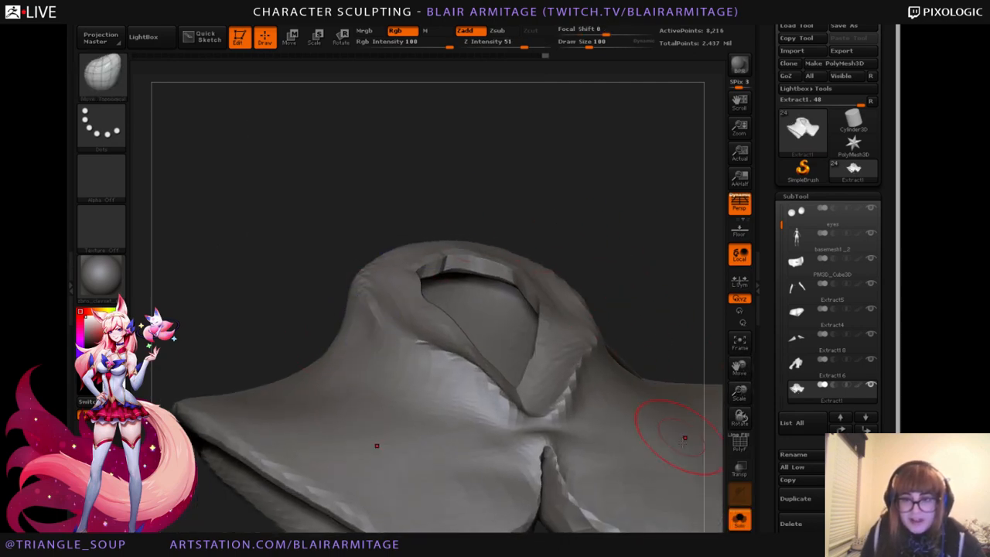
{"action": "left_click", "coordinate": [740, 528]}
{"action": "left_click_drag", "start_coordinate": [722, 305], "coordinate": [616, 327]}
Isolate the collar and turn on double-sided display for its mesh.
{"action": "left_click", "coordinate": [741, 521]}
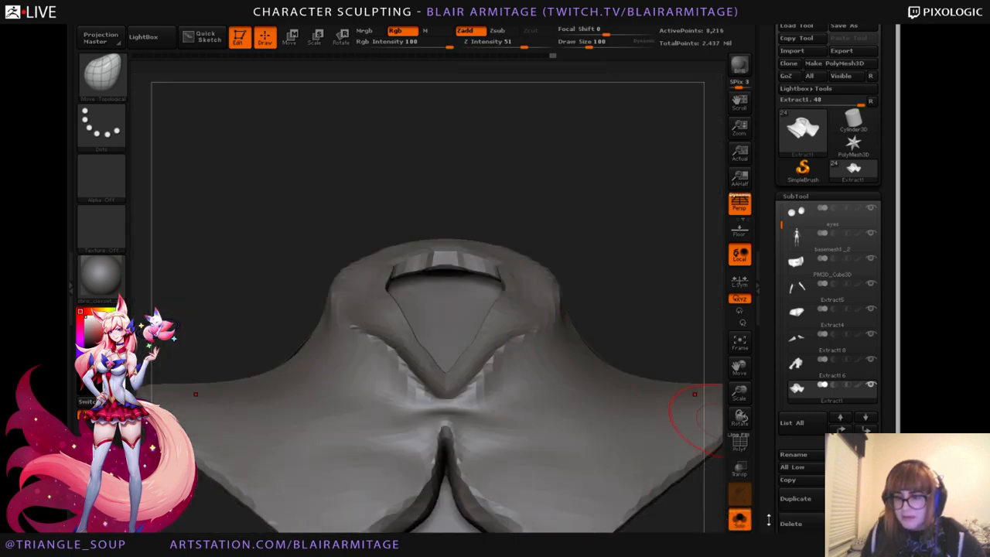
{"action": "left_click_drag", "start_coordinate": [765, 464], "coordinate": [826, 369]}
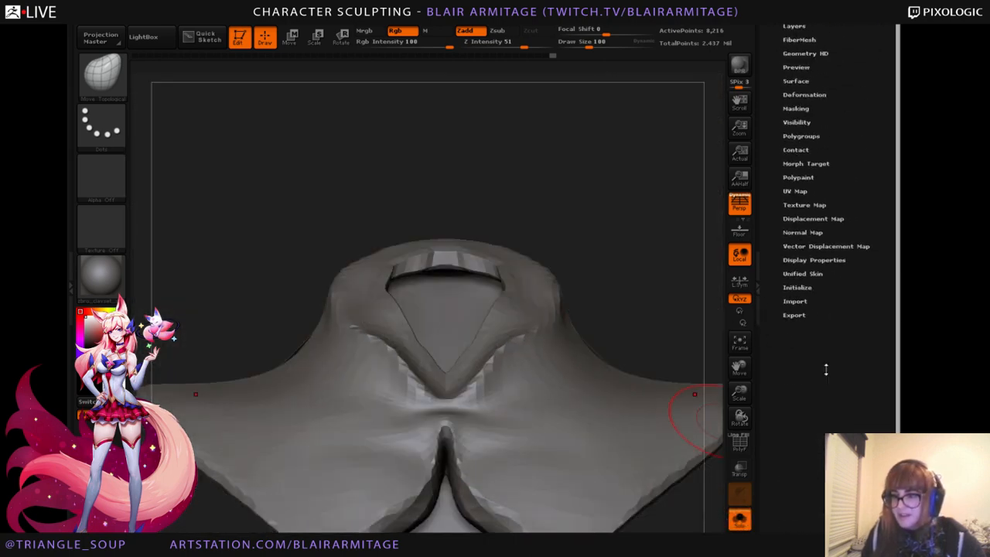
{"action": "left_click", "coordinate": [814, 260]}
{"action": "left_click", "coordinate": [801, 297]}
{"action": "left_click_drag", "start_coordinate": [618, 298], "coordinate": [655, 305]}
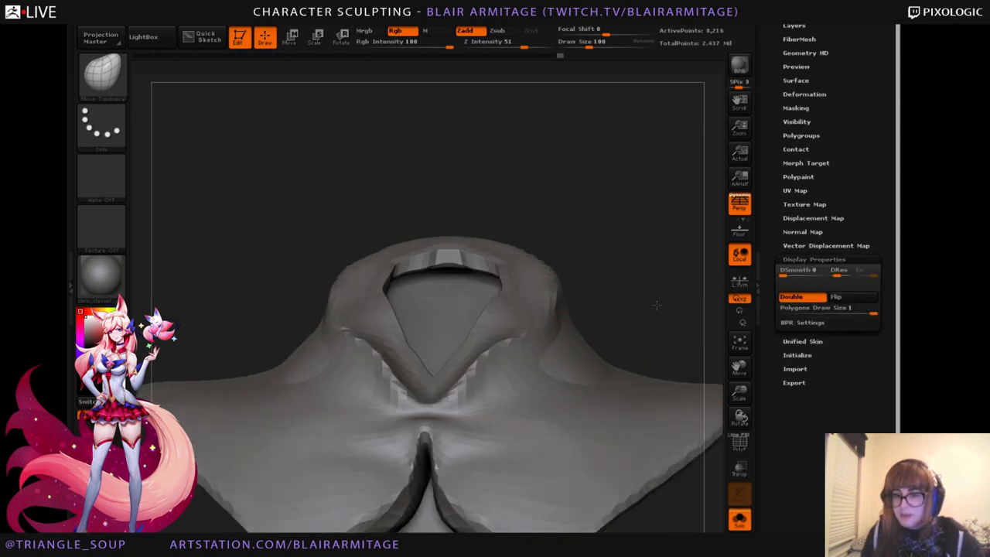
Enlarge the draw size to 140, reshape the isolated collar's slope beside the neck, and show all the pieces again.
{"action": "key", "text": "]"}
{"action": "left_click_drag", "start_coordinate": [579, 348], "coordinate": [565, 379]}
{"action": "left_click_drag", "start_coordinate": [636, 318], "coordinate": [647, 343]}
{"action": "left_click", "coordinate": [739, 518]}
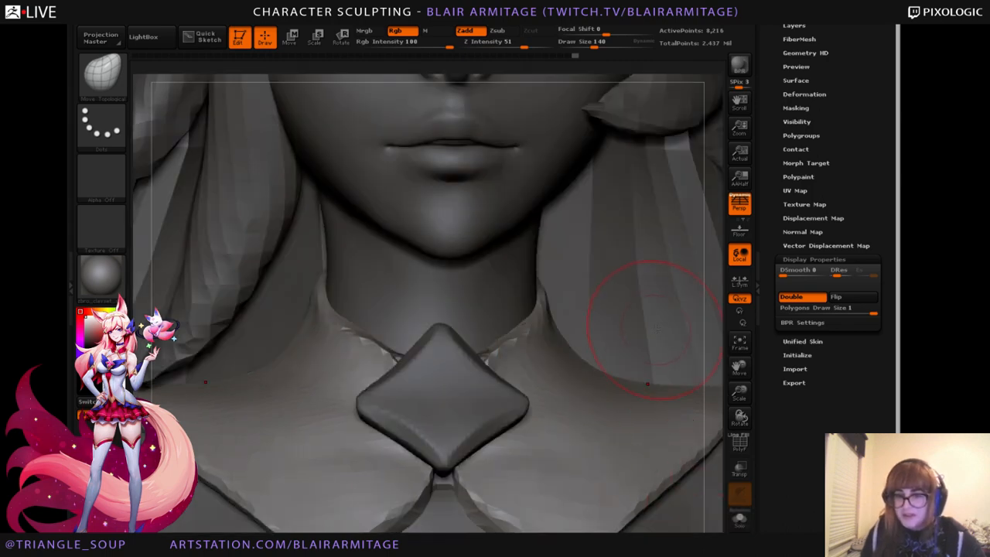
Move the collar's standing edge around the neck with Move Topological so its tips and front opening curve evenly.
{"action": "left_click_drag", "start_coordinate": [717, 362], "coordinate": [685, 377]}
{"action": "left_click_drag", "start_coordinate": [525, 315], "coordinate": [547, 310]}
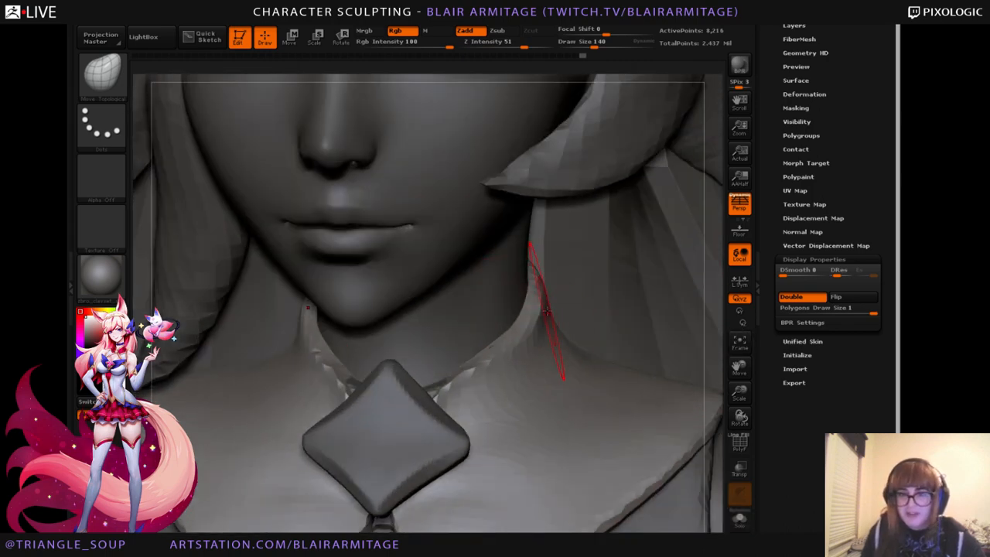
{"action": "left_click_drag", "start_coordinate": [714, 343], "coordinate": [575, 405]}
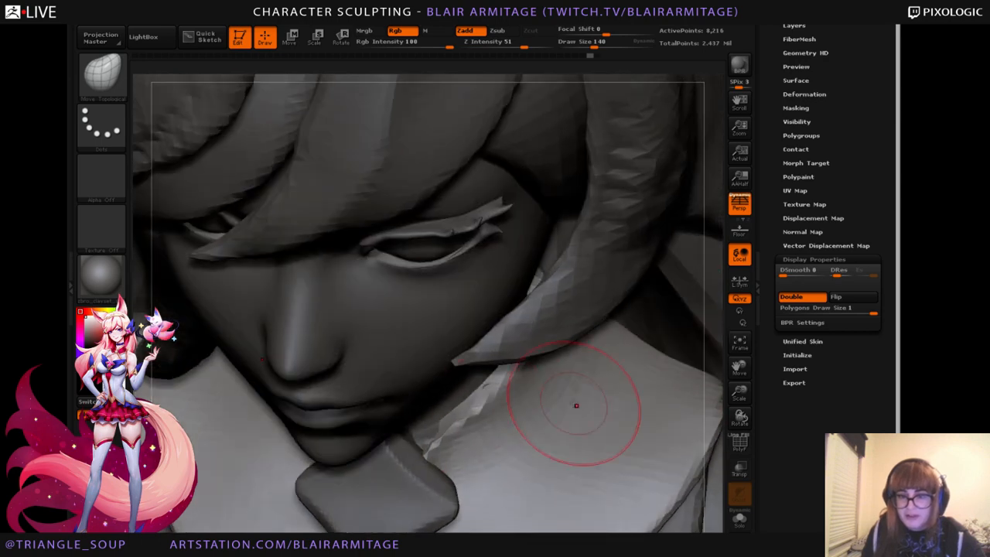
{"action": "key", "text": "b"}
{"action": "key", "text": "s"}
{"action": "key", "text": "t"}
{"action": "left_click_drag", "start_coordinate": [712, 430], "coordinate": [430, 422]}
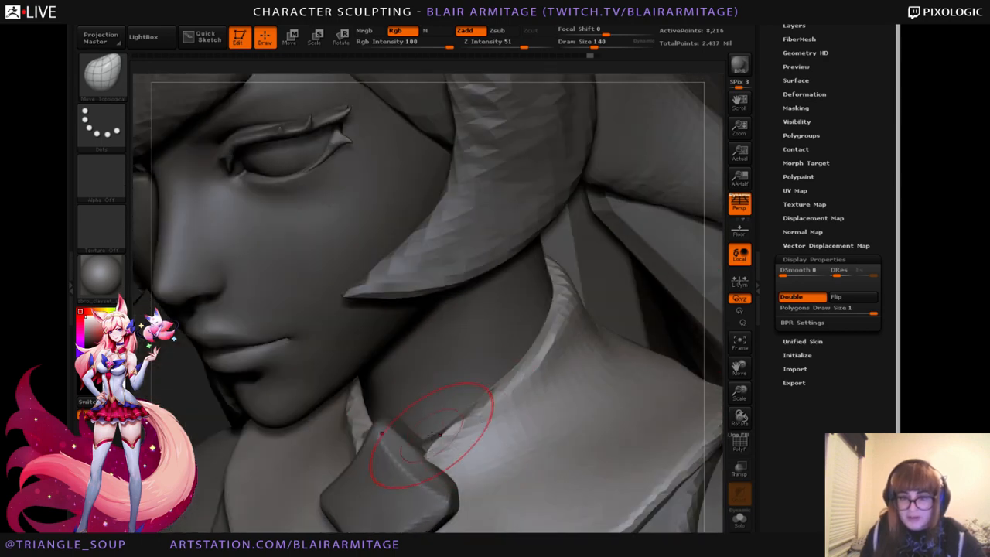
{"action": "left_click_drag", "start_coordinate": [711, 411], "coordinate": [744, 369]}
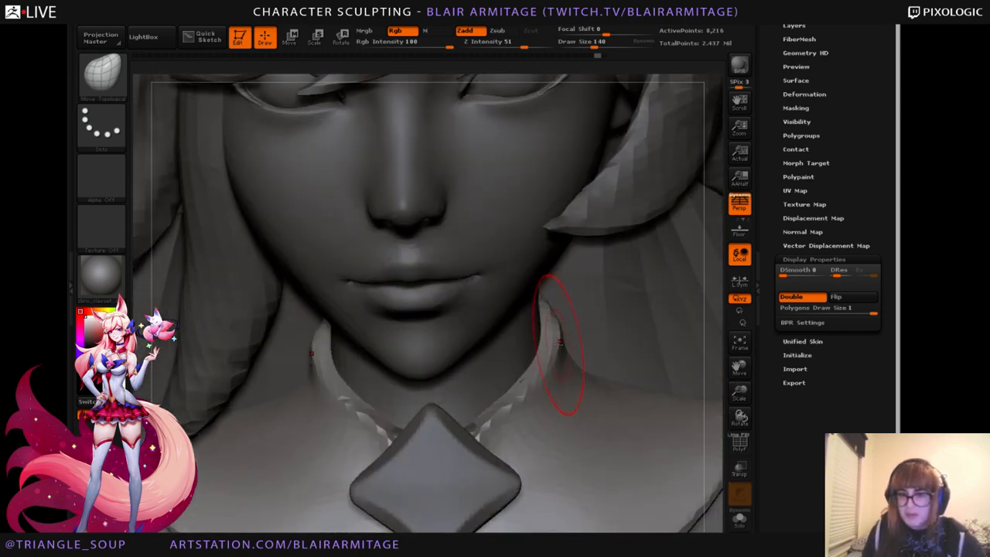
{"action": "left_click_drag", "start_coordinate": [713, 415], "coordinate": [563, 338]}
{"action": "left_click_drag", "start_coordinate": [717, 251], "coordinate": [725, 266], "text": "alt"}
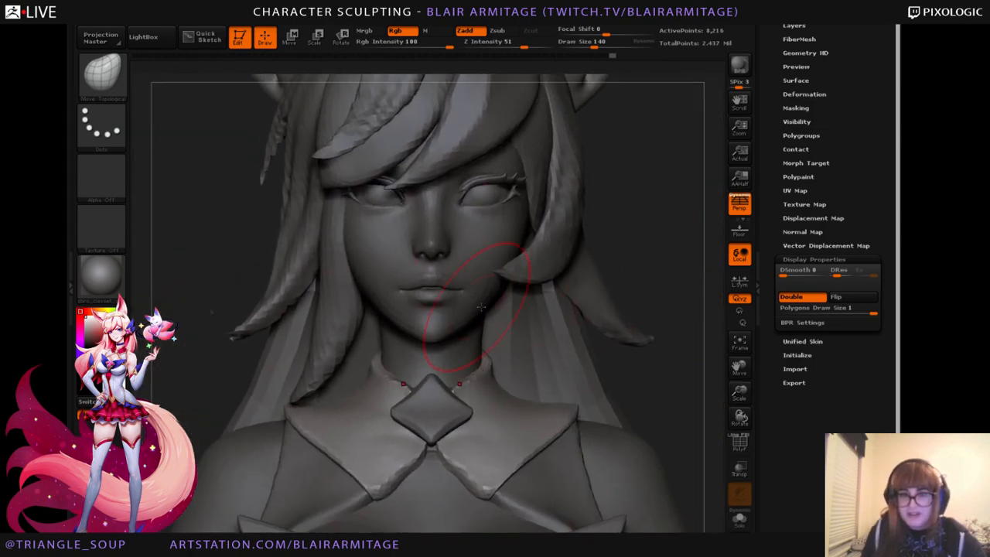
Reduce the Move Topological draw size to 104 for finer shaping of the collar.
{"action": "mouse_move", "coordinate": [713, 398]}
{"action": "left_mouse_down", "text": "alt"}
{"action": "mouse_move", "coordinate": [698, 374]}
{"action": "mouse_move", "coordinate": [652, 356]}
{"action": "left_mouse_up", "text": "alt"}
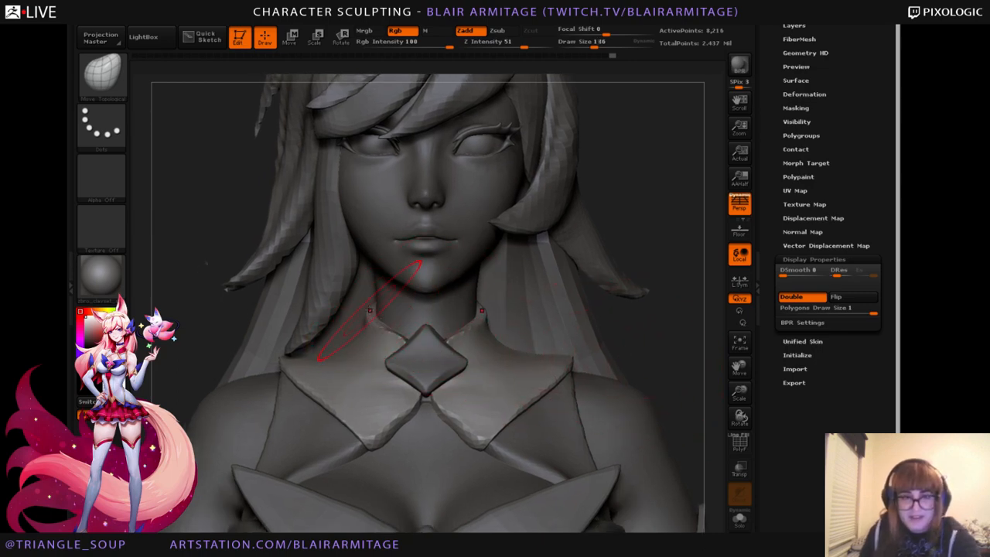
{"action": "key", "text": "bracketleft"}
{"action": "key", "text": "bracketleft"}
{"action": "key", "text": "bracketleft"}
{"action": "left_click_drag", "start_coordinate": [675, 333], "coordinate": [658, 337], "text": "alt"}
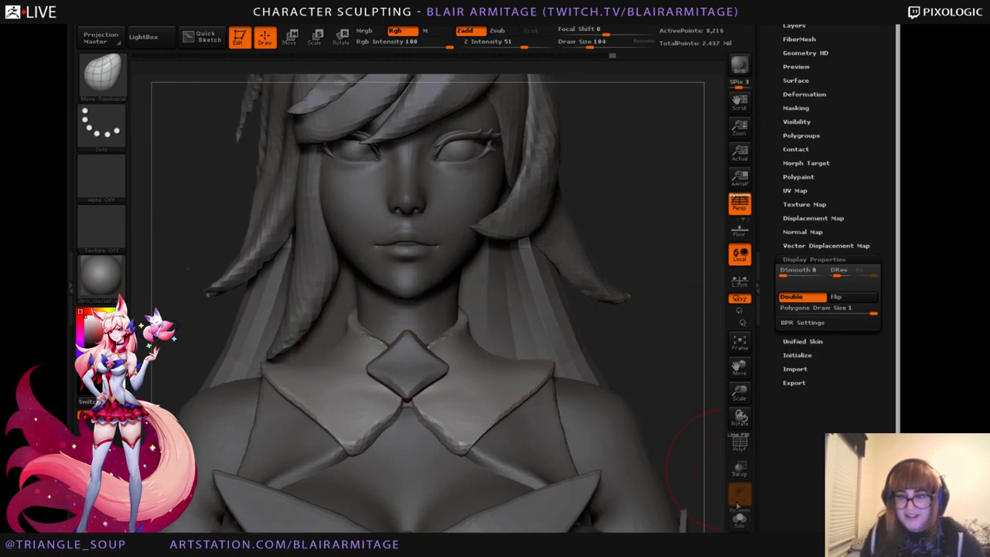
Isolate the collar and reduce the Move Topological draw size to 52.
{"action": "left_click", "coordinate": [739, 519]}
{"action": "mouse_move", "coordinate": [660, 441]}
{"action": "left_mouse_down"}
{"action": "mouse_move", "coordinate": [588, 371]}
{"action": "mouse_move", "coordinate": [679, 317]}
{"action": "mouse_move", "coordinate": [531, 318]}
{"action": "left_mouse_up"}
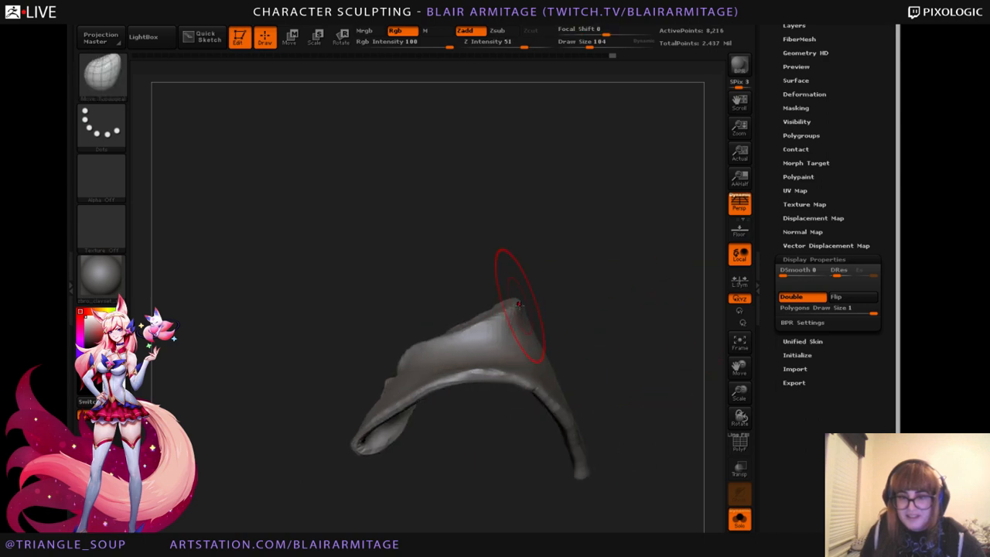
{"action": "key", "text": "bracketleft"}
{"action": "key", "text": "bracketleft"}
{"action": "key", "text": "bracketleft"}
{"action": "key", "text": "bracketleft"}
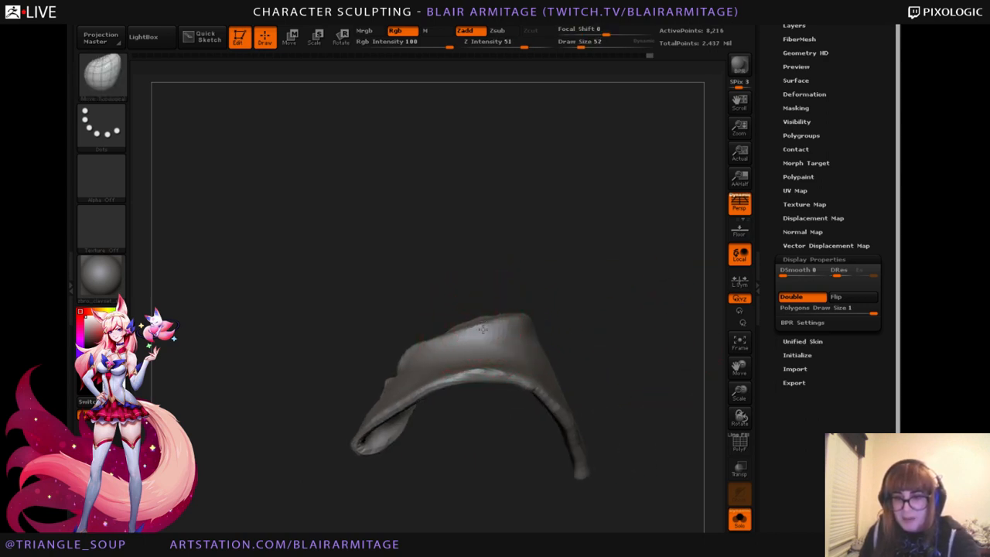
Shape and smooth the collar's standing edge along the side of the neck, and show all the pieces again.
{"action": "left_click_drag", "start_coordinate": [608, 309], "coordinate": [541, 305]}
{"action": "left_click_drag", "start_coordinate": [598, 290], "coordinate": [639, 278]}
{"action": "left_click_drag", "start_coordinate": [519, 331], "coordinate": [552, 335]}
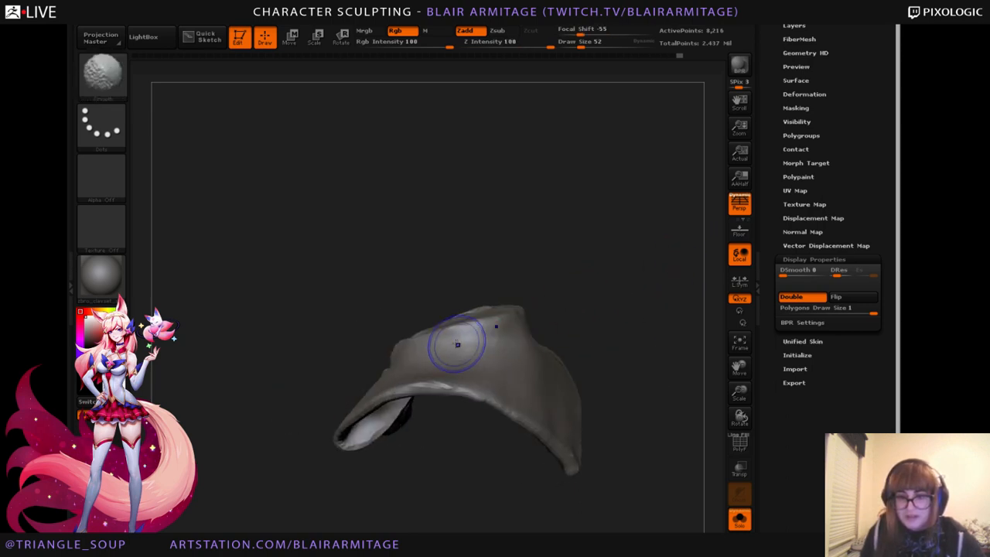
{"action": "left_click_drag", "start_coordinate": [456, 343], "coordinate": [485, 341], "text": "shift"}
{"action": "left_click_drag", "start_coordinate": [596, 295], "coordinate": [675, 392]}
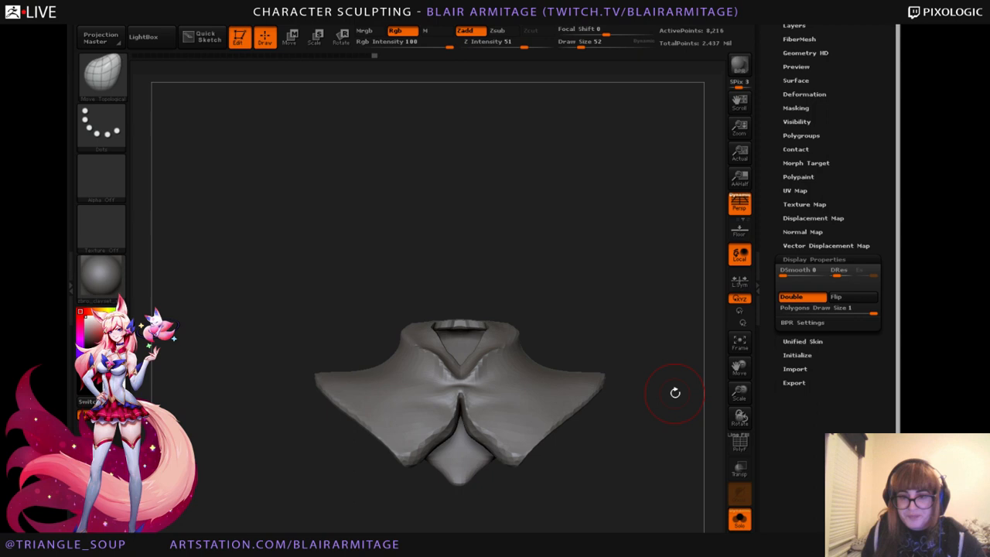
{"action": "left_click", "coordinate": [739, 519]}
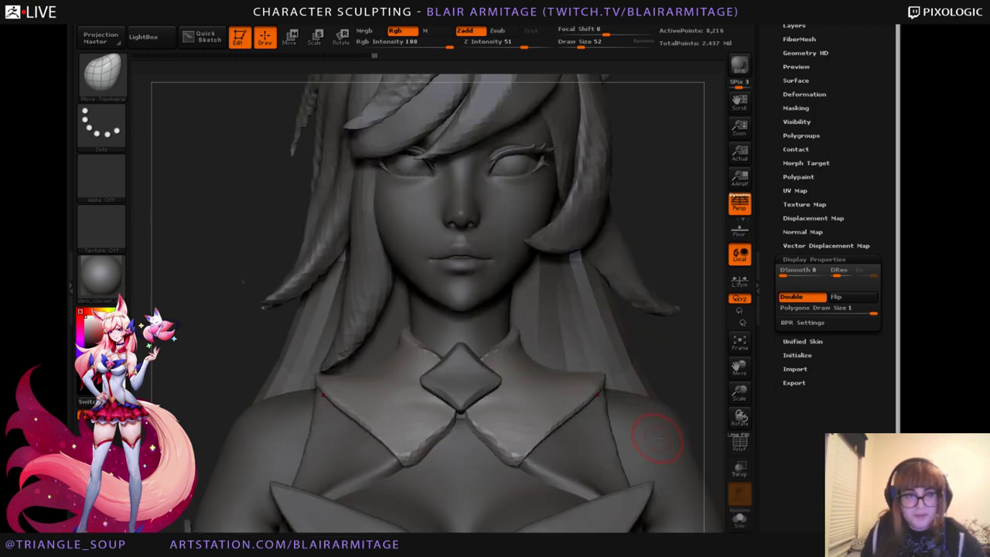
Adjust the collar's lower front points against the halter panel with Move Topological, enlarging the draw size to 88.
{"action": "left_click_drag", "start_coordinate": [705, 382], "coordinate": [692, 452]}
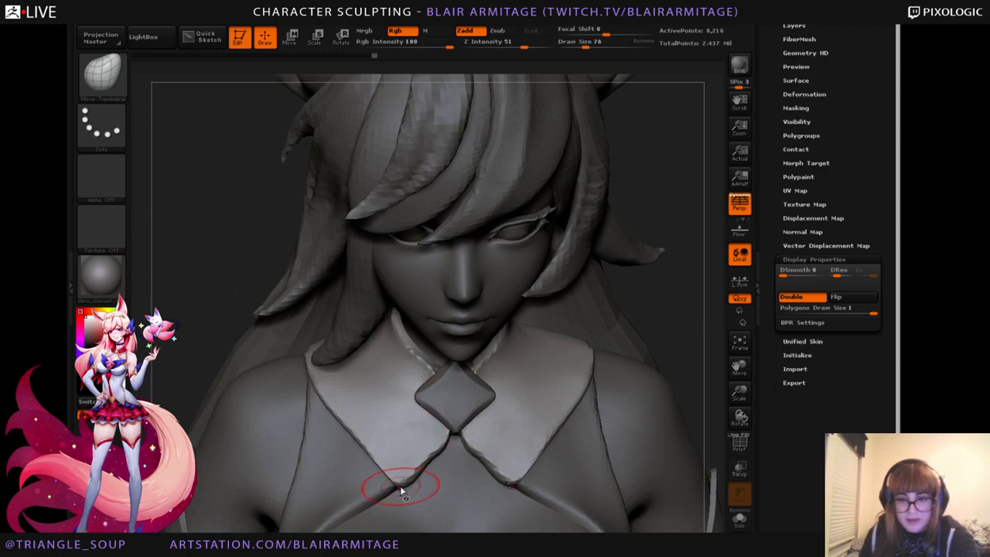
{"action": "left_click_drag", "start_coordinate": [702, 371], "coordinate": [700, 456]}
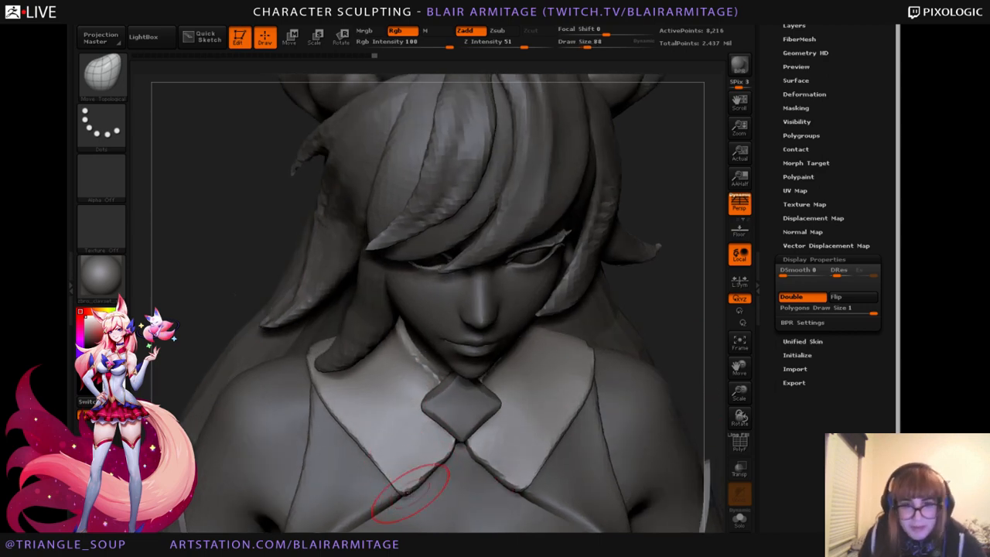
{"action": "left_click_drag", "start_coordinate": [702, 389], "coordinate": [684, 349]}
{"action": "left_click_drag", "start_coordinate": [650, 306], "coordinate": [670, 339]}
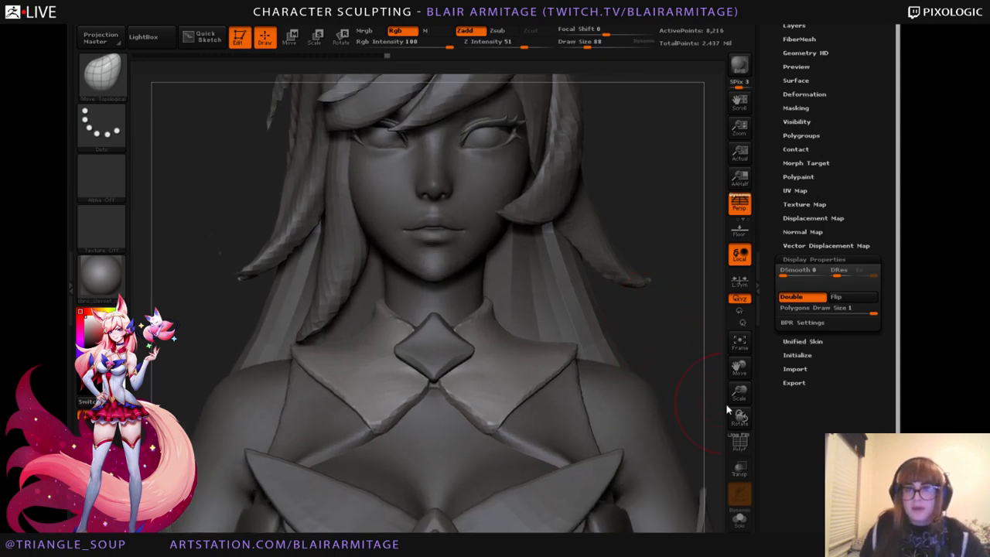
Select the bodysuit mesh under the corset and switch to the Standard brush at draw size 56.
{"action": "left_click_drag", "start_coordinate": [736, 394], "coordinate": [681, 379]}
{"action": "mouse_move", "coordinate": [681, 379]}
{"action": "left_mouse_down", "text": "alt"}
{"action": "mouse_move", "coordinate": [678, 227]}
{"action": "mouse_move", "coordinate": [673, 344]}
{"action": "mouse_move", "coordinate": [656, 352]}
{"action": "mouse_move", "coordinate": [669, 303]}
{"action": "mouse_move", "coordinate": [661, 255]}
{"action": "left_mouse_up", "text": "alt"}
{"action": "left_click_drag", "start_coordinate": [618, 419], "coordinate": [665, 315], "text": "alt"}
{"action": "left_click", "coordinate": [446, 362], "text": "alt"}
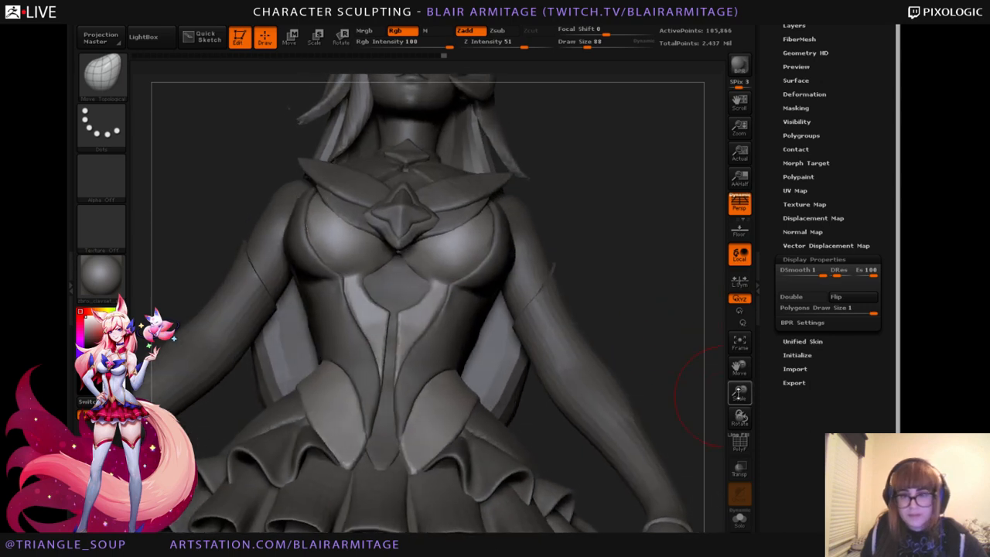
{"action": "left_click_drag", "start_coordinate": [737, 390], "coordinate": [744, 450]}
{"action": "left_click", "coordinate": [104, 77]}
{"action": "left_click", "coordinate": [333, 87]}
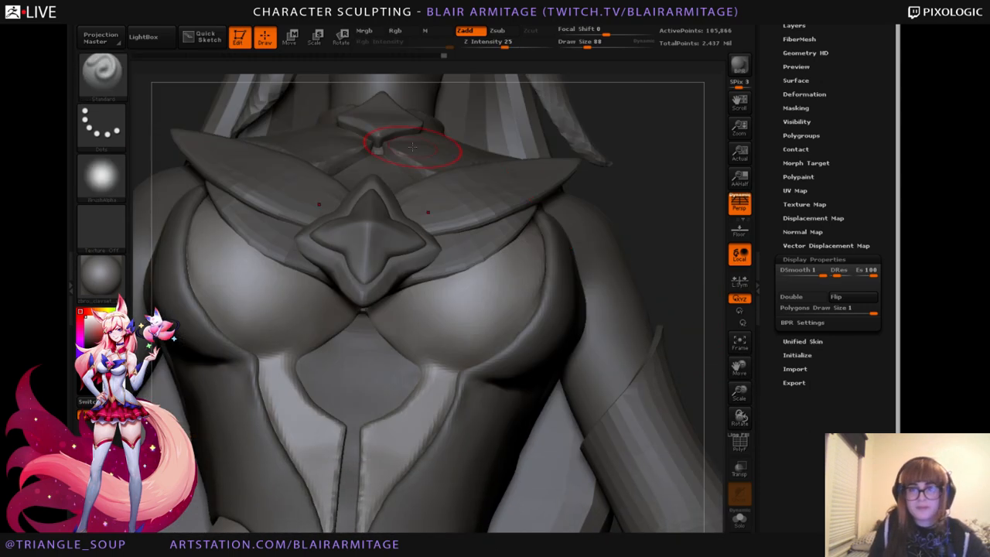
{"action": "right_click_drag", "start_coordinate": [514, 299], "coordinate": [606, 213], "text": "alt"}
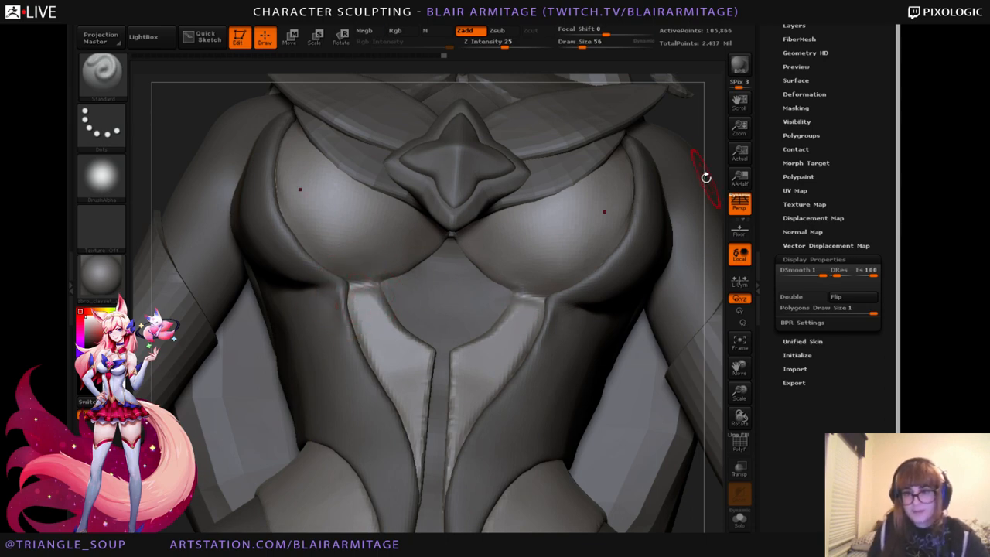
{"action": "left_click_drag", "start_coordinate": [704, 177], "coordinate": [557, 335]}
{"action": "mouse_move", "coordinate": [669, 324]}
{"action": "left_mouse_down", "text": "alt"}
{"action": "mouse_move", "coordinate": [656, 365]}
{"action": "mouse_move", "coordinate": [650, 355]}
{"action": "left_mouse_up", "text": "alt"}
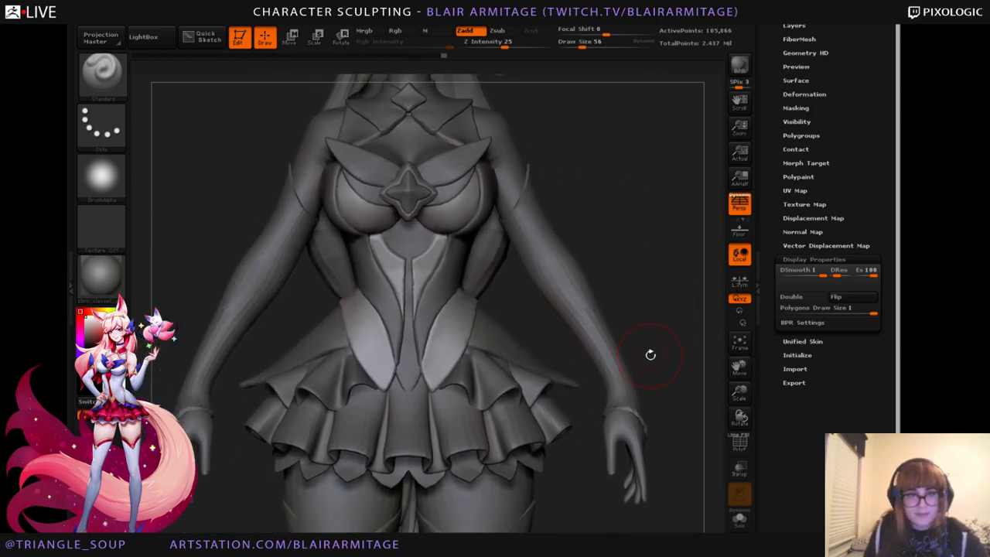
{"action": "left_click_drag", "start_coordinate": [665, 301], "coordinate": [656, 321], "text": "alt"}
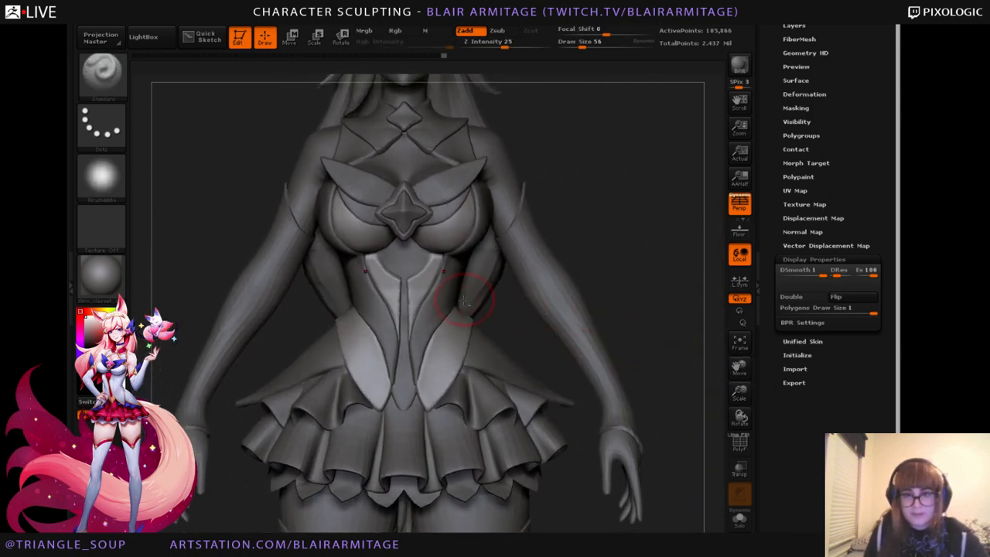
Adjust the waist area where the corset side panels meet the hip panels with Move Topological at draw size 84.
{"action": "left_click", "coordinate": [453, 306], "text": "alt"}
{"action": "left_click_drag", "start_coordinate": [726, 392], "coordinate": [727, 355]}
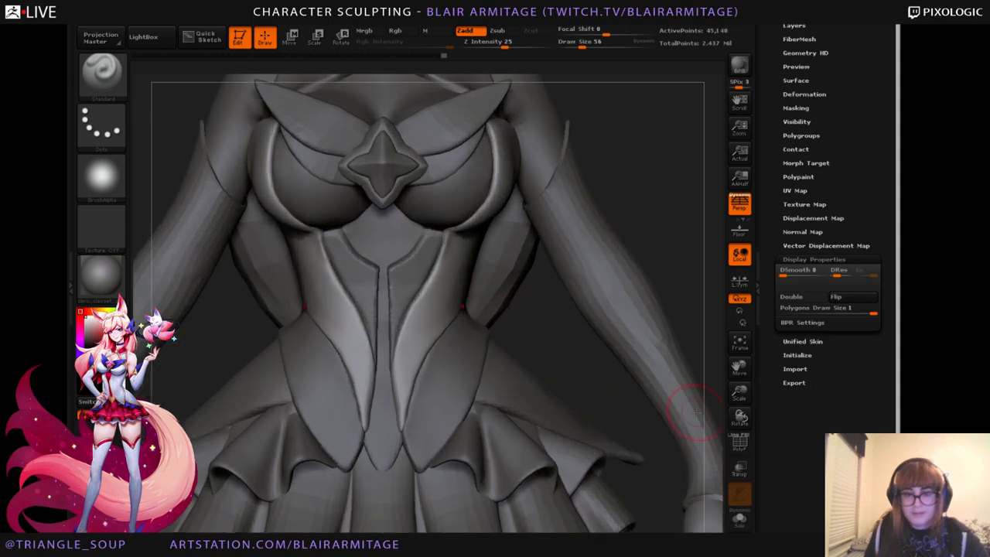
{"action": "left_click", "coordinate": [100, 73]}
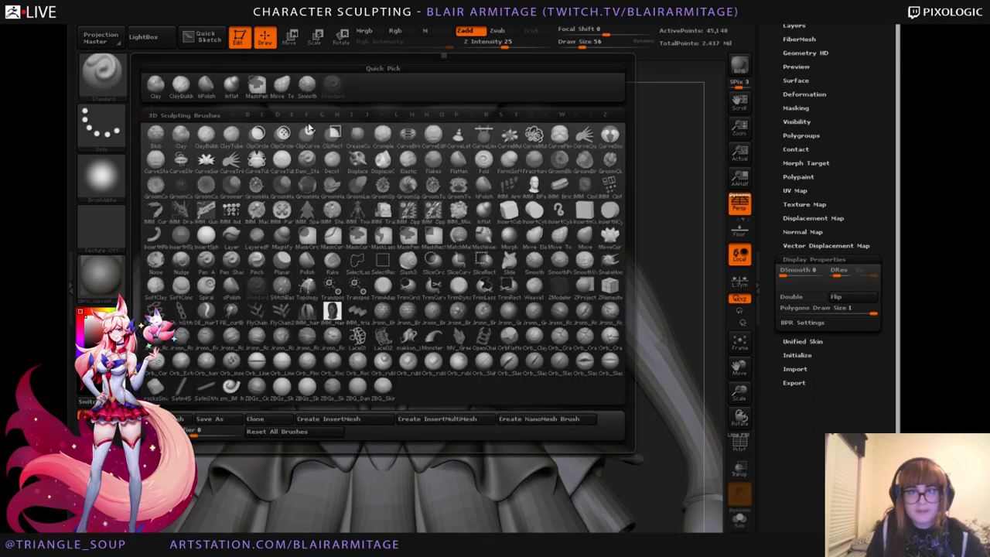
{"action": "left_click", "coordinate": [279, 92]}
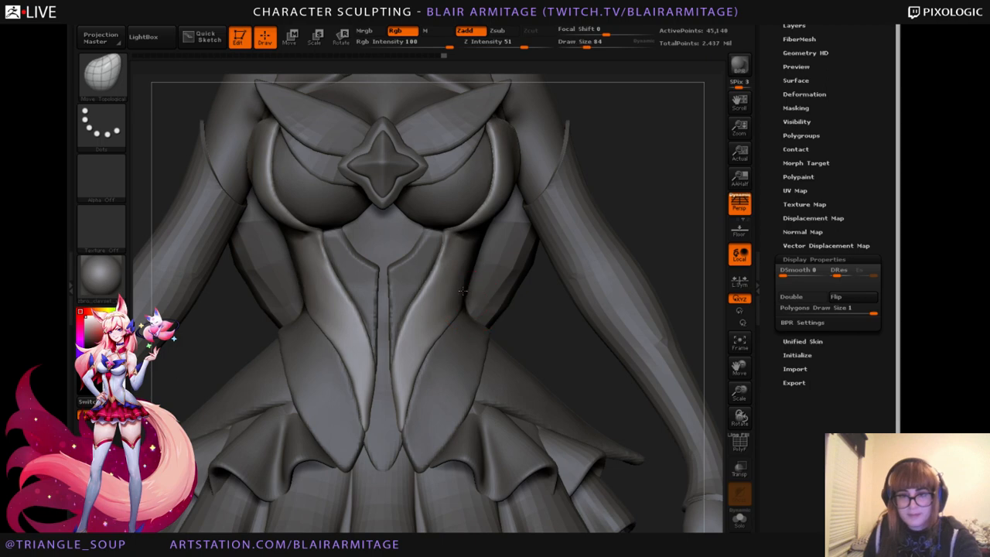
{"action": "left_click_drag", "start_coordinate": [583, 364], "coordinate": [453, 276]}
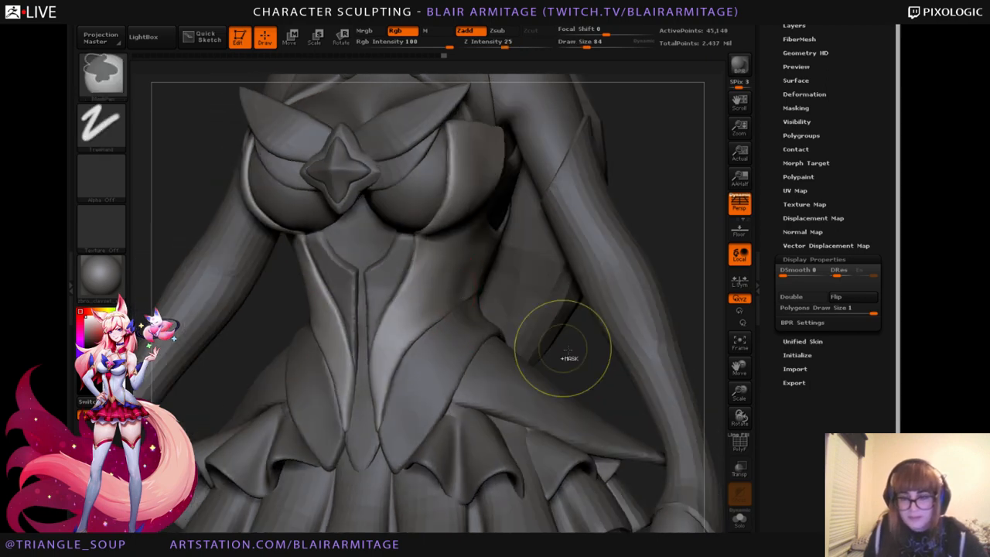
{"action": "mouse_move", "coordinate": [570, 353]}
{"action": "left_mouse_down"}
{"action": "mouse_move", "coordinate": [588, 308]}
{"action": "mouse_move", "coordinate": [586, 355]}
{"action": "mouse_move", "coordinate": [492, 348]}
{"action": "left_mouse_up"}
{"action": "left_click", "coordinate": [454, 323], "text": "alt"}
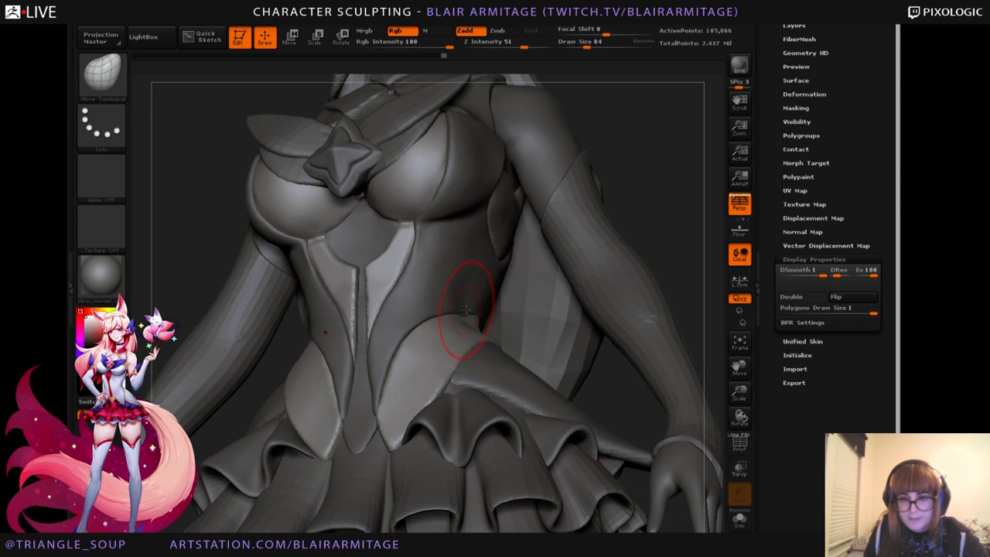
{"action": "left_click_drag", "start_coordinate": [604, 381], "coordinate": [632, 409], "text": "shift"}
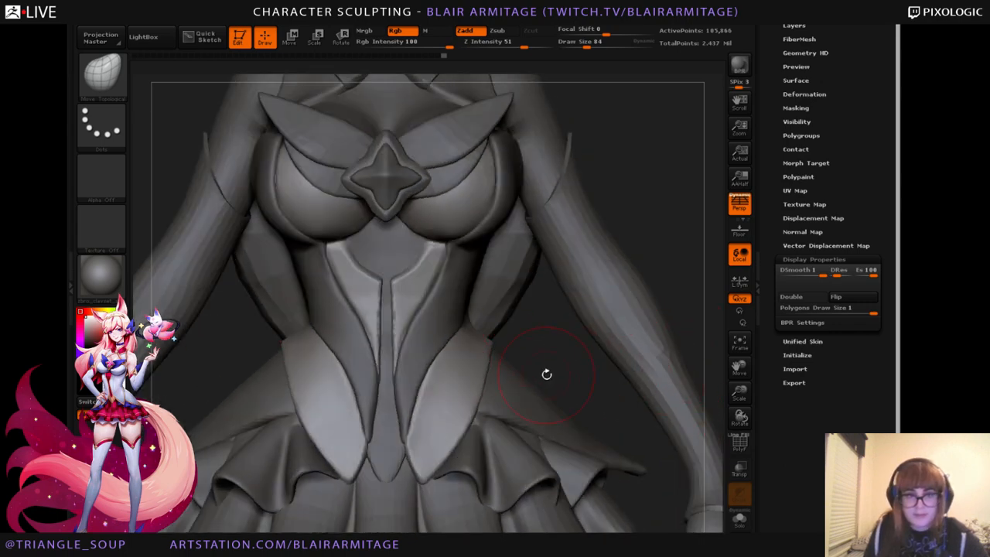
Examine the front of the outfit from the collar down to the skirt.
{"action": "left_click_drag", "start_coordinate": [692, 302], "coordinate": [696, 348]}
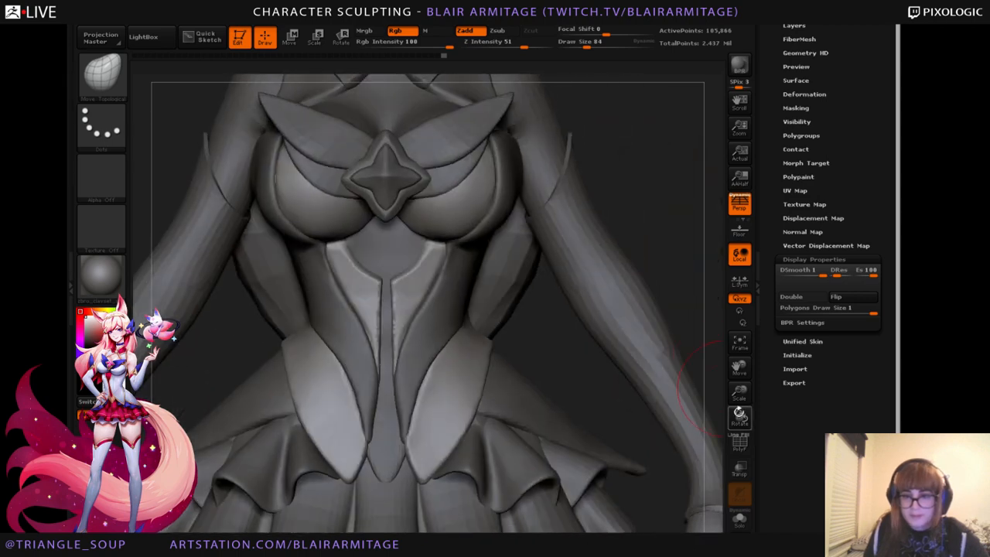
{"action": "left_click_drag", "start_coordinate": [739, 390], "coordinate": [665, 287]}
{"action": "left_click_drag", "start_coordinate": [655, 330], "coordinate": [664, 321], "text": "alt"}
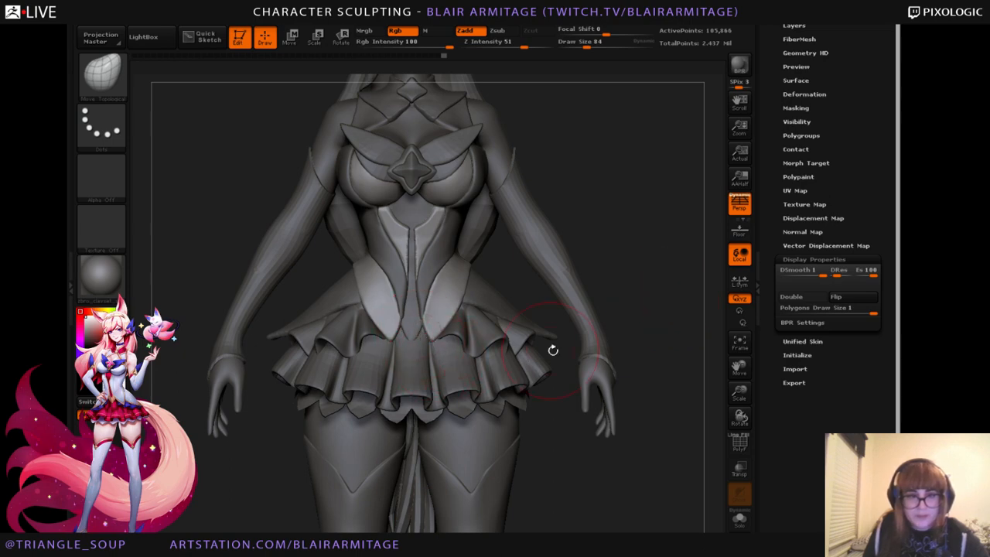
{"action": "left_click_drag", "start_coordinate": [658, 285], "coordinate": [652, 297], "text": "alt"}
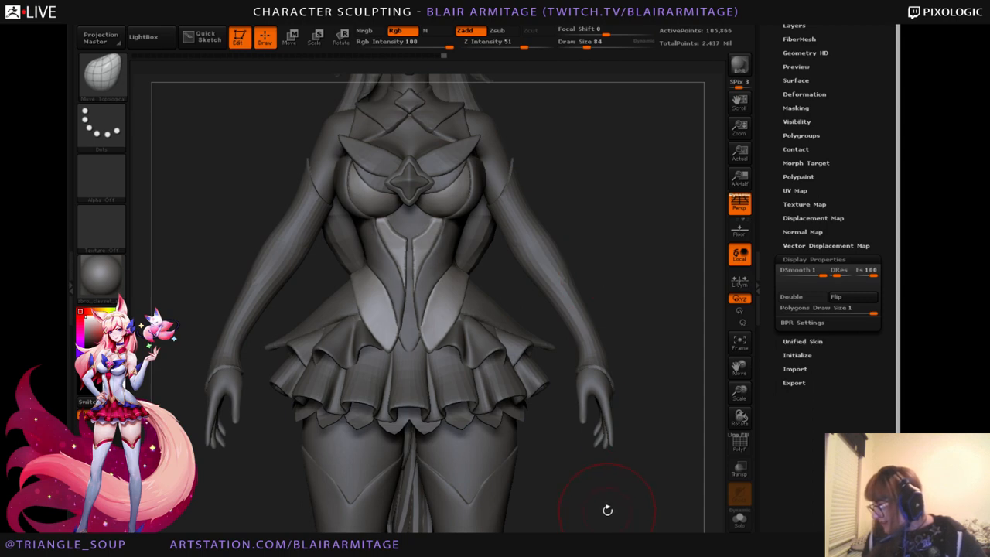
{"action": "mouse_move", "coordinate": [608, 383]}
{"action": "left_mouse_down"}
{"action": "mouse_move", "coordinate": [658, 376]}
{"action": "mouse_move", "coordinate": [647, 464]}
{"action": "mouse_move", "coordinate": [661, 508]}
{"action": "mouse_move", "coordinate": [652, 402]}
{"action": "mouse_move", "coordinate": [657, 437]}
{"action": "left_mouse_up"}
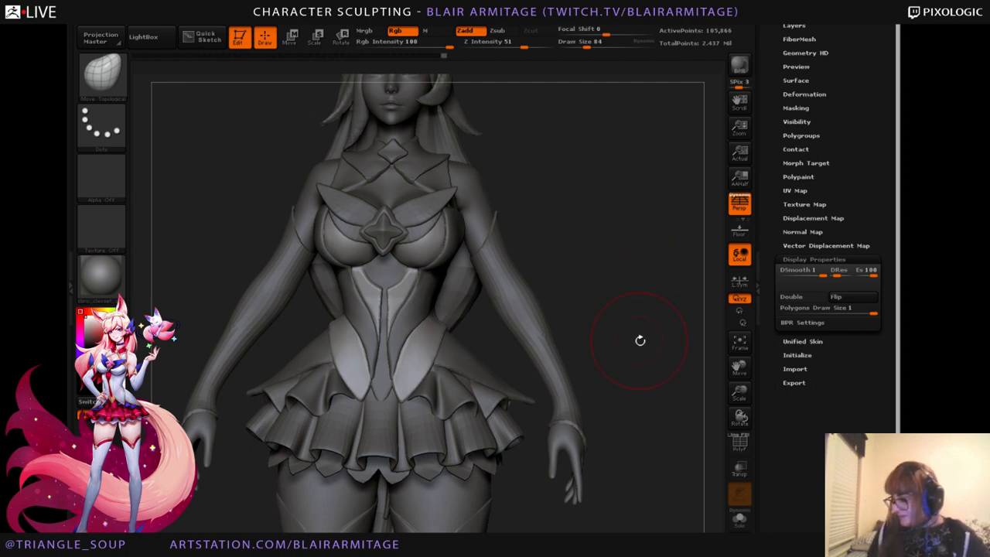
{"action": "left_click_drag", "start_coordinate": [659, 347], "coordinate": [636, 347]}
{"action": "left_click_drag", "start_coordinate": [734, 384], "coordinate": [734, 418]}
{"action": "mouse_move", "coordinate": [676, 344]}
{"action": "left_mouse_down", "text": "alt"}
{"action": "mouse_move", "coordinate": [675, 403]}
{"action": "mouse_move", "coordinate": [665, 393]}
{"action": "mouse_move", "coordinate": [668, 382]}
{"action": "mouse_move", "coordinate": [673, 396]}
{"action": "left_mouse_up", "text": "alt"}
{"action": "left_click_drag", "start_coordinate": [739, 390], "coordinate": [739, 409]}
{"action": "mouse_move", "coordinate": [682, 364]}
{"action": "left_mouse_down", "text": "alt"}
{"action": "mouse_move", "coordinate": [689, 393]}
{"action": "mouse_move", "coordinate": [682, 371]}
{"action": "mouse_move", "coordinate": [671, 378]}
{"action": "mouse_move", "coordinate": [669, 365]}
{"action": "mouse_move", "coordinate": [670, 380]}
{"action": "mouse_move", "coordinate": [650, 357]}
{"action": "left_mouse_up", "text": "alt"}
Select the corset side-panel mesh and isolate it for work on the rim around the cup.
{"action": "left_click", "coordinate": [492, 298], "text": "alt"}
{"action": "left_click_drag", "start_coordinate": [630, 296], "coordinate": [719, 398]}
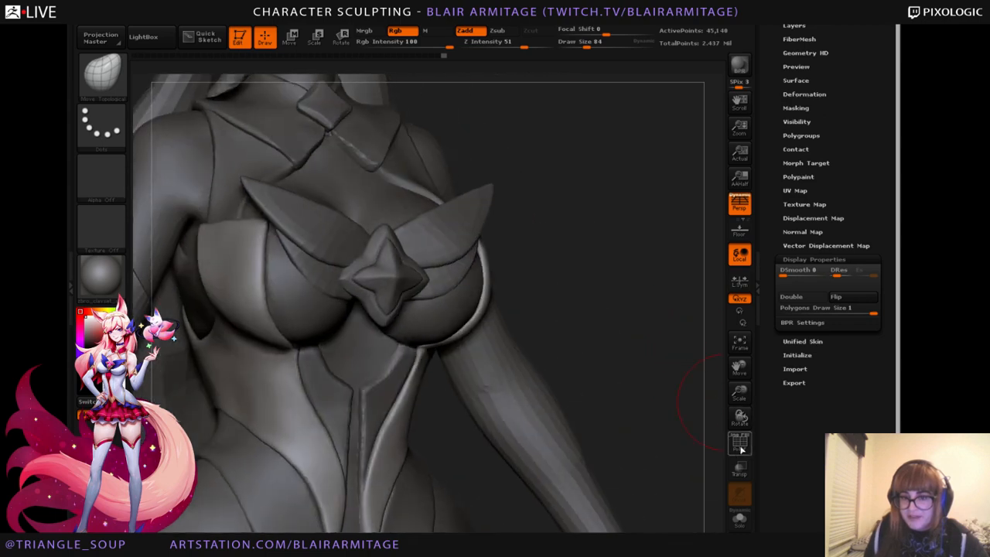
{"action": "left_click", "coordinate": [737, 520]}
{"action": "left_click_drag", "start_coordinate": [680, 394], "coordinate": [502, 359], "text": "alt"}
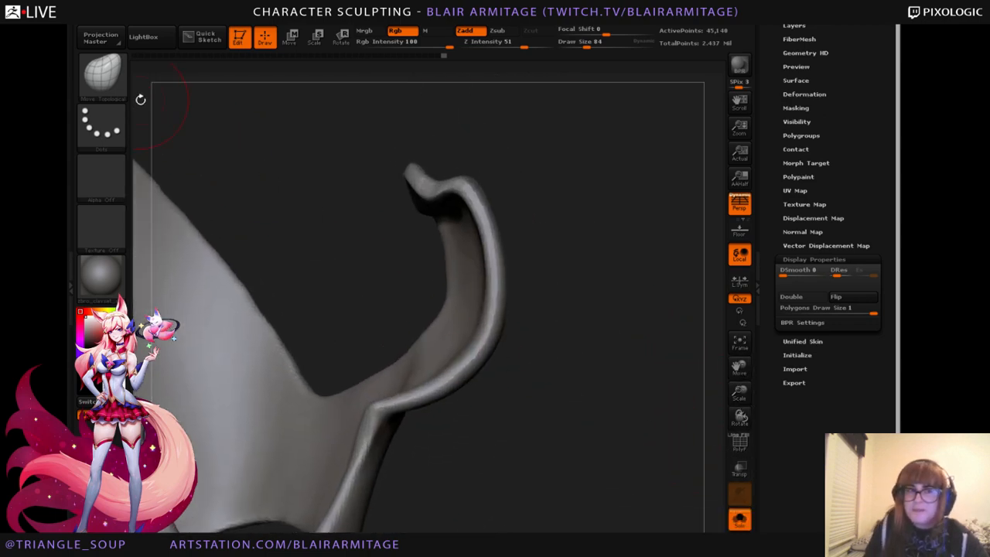
Flatten the edge of the cup rim with the hPolish brush at draw size 52, and show all the pieces again.
{"action": "left_click", "coordinate": [101, 73]}
{"action": "left_click", "coordinate": [575, 275]}
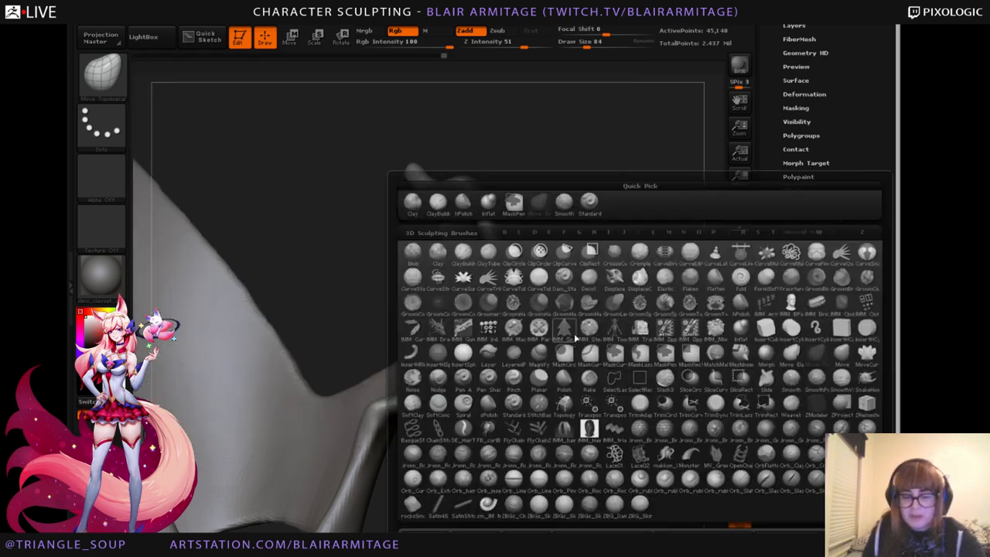
{"action": "left_click_drag", "start_coordinate": [407, 400], "coordinate": [449, 379]}
{"action": "key", "text": "ctrl+z"}
{"action": "left_click_drag", "start_coordinate": [472, 198], "coordinate": [477, 204]}
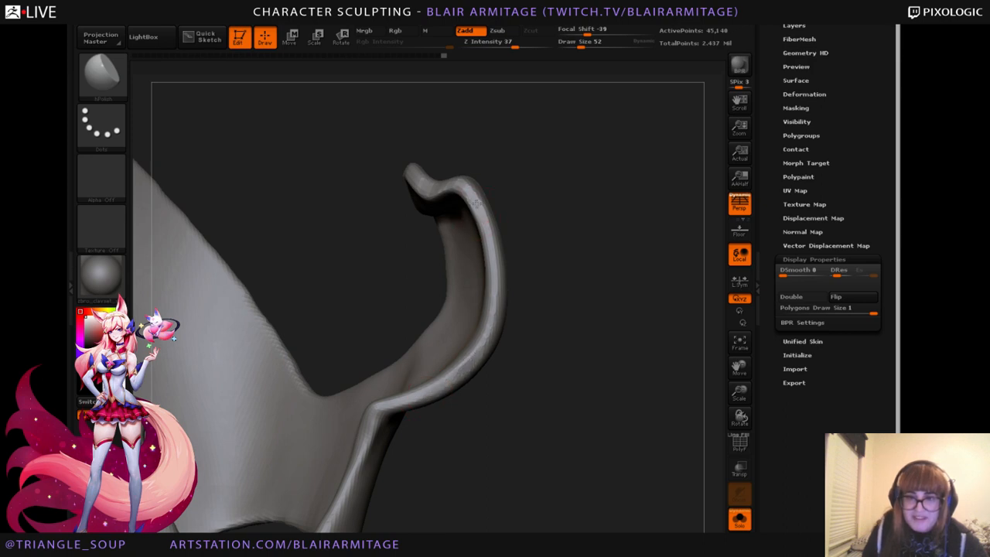
{"action": "left_click_drag", "start_coordinate": [492, 261], "coordinate": [493, 270]}
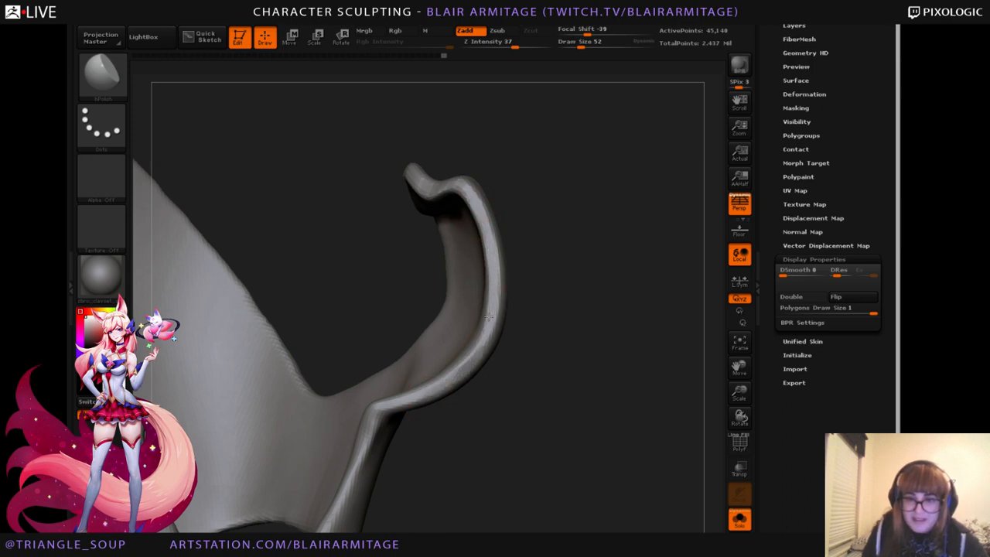
{"action": "mouse_move", "coordinate": [488, 317]}
{"action": "left_mouse_down"}
{"action": "mouse_move", "coordinate": [475, 350]}
{"action": "mouse_move", "coordinate": [487, 330]}
{"action": "left_mouse_up"}
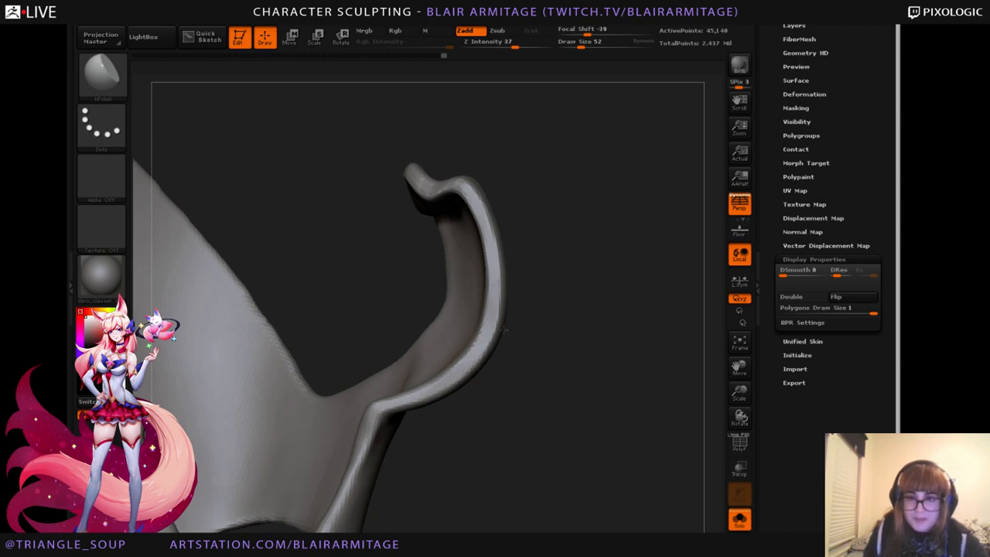
{"action": "left_click", "coordinate": [739, 521]}
Switch back to the Move Topological brush and enlarge its draw size to 100.
{"action": "left_click_drag", "start_coordinate": [656, 395], "coordinate": [671, 374]}
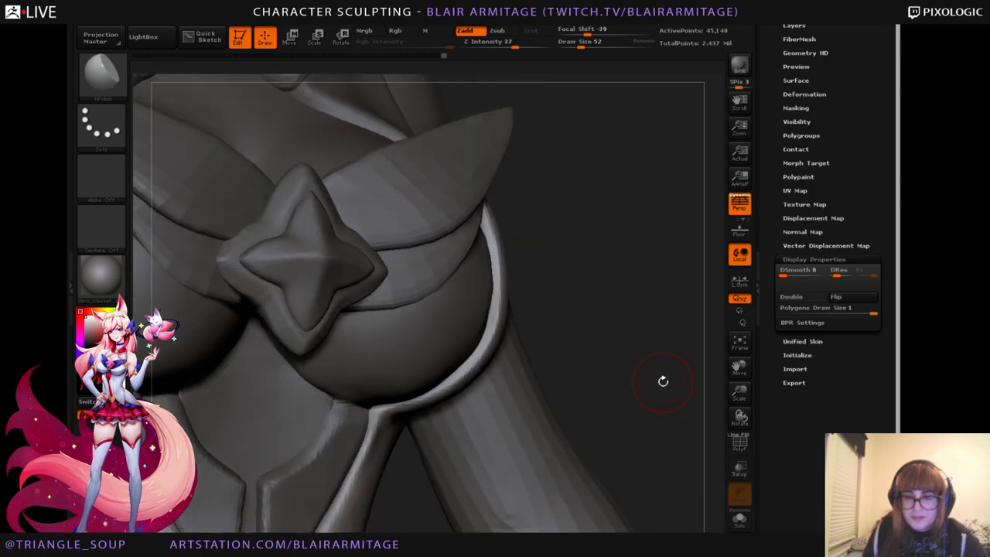
{"action": "left_click", "coordinate": [102, 74]}
{"action": "left_click", "coordinate": [282, 87]}
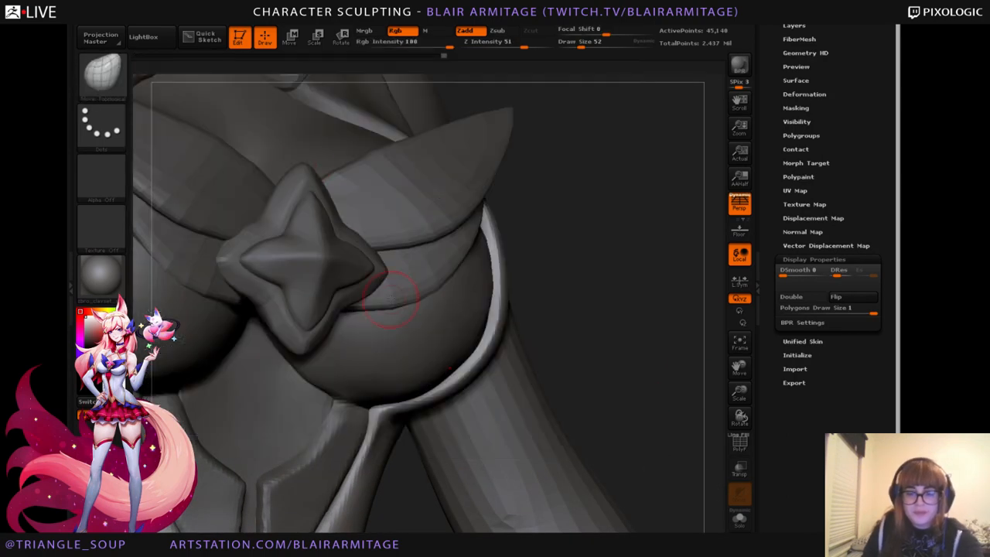
{"action": "key", "text": "bracketright"}
{"action": "key", "text": "bracketright"}
{"action": "key", "text": "bracketright"}
{"action": "key", "text": "bracketright"}
{"action": "key", "text": "bracketright"}
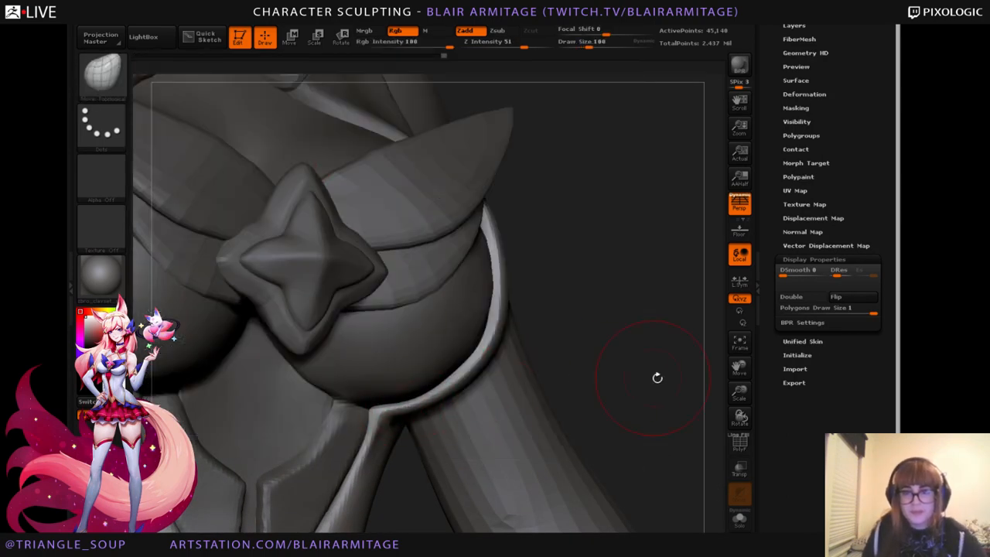
Nudge the upper outer edge of the corset side panel's rim beside the cup, below the wing ornament.
{"action": "mouse_move", "coordinate": [739, 393]}
{"action": "left_mouse_down"}
{"action": "mouse_move", "coordinate": [592, 342]}
{"action": "mouse_move", "coordinate": [634, 360]}
{"action": "mouse_move", "coordinate": [615, 356]}
{"action": "left_mouse_up"}
{"action": "left_click_drag", "start_coordinate": [740, 391], "coordinate": [719, 399]}
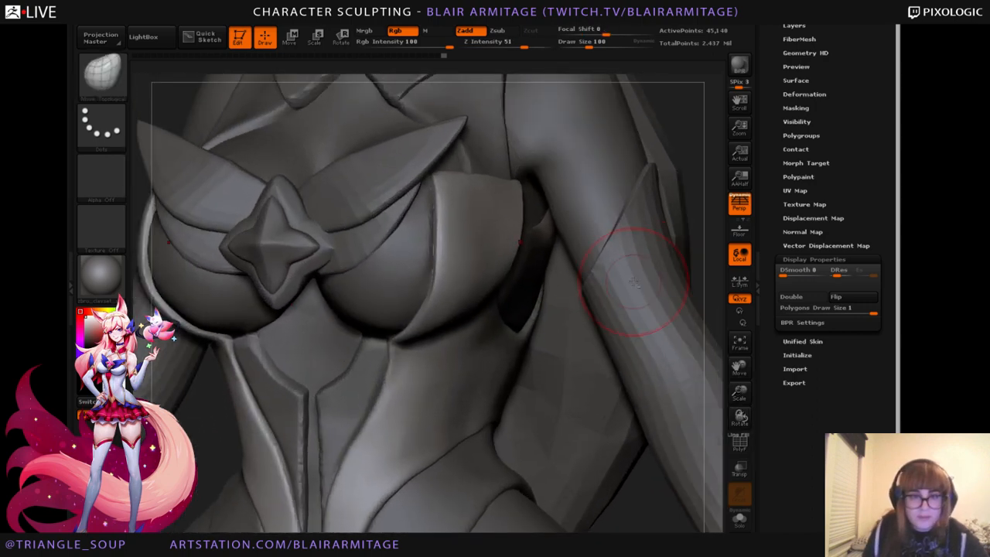
{"action": "mouse_move", "coordinate": [227, 409]}
{"action": "left_mouse_down", "text": "alt"}
{"action": "mouse_move", "coordinate": [300, 456]}
{"action": "mouse_move", "coordinate": [286, 421]}
{"action": "mouse_move", "coordinate": [309, 376]}
{"action": "left_mouse_up", "text": "alt"}
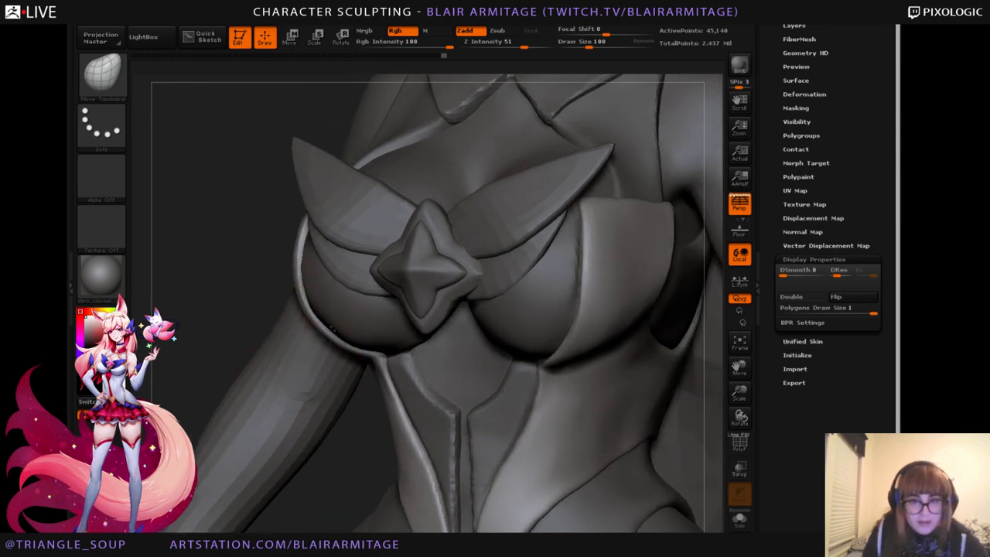
{"action": "left_click_drag", "start_coordinate": [356, 456], "coordinate": [368, 448]}
{"action": "left_click_drag", "start_coordinate": [315, 231], "coordinate": [311, 229]}
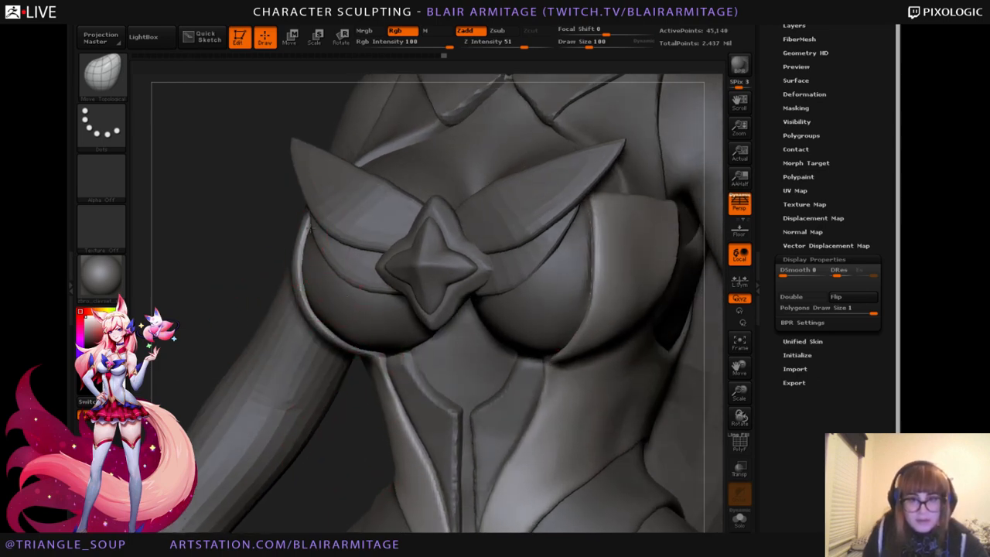
Examine the cups, side panels and whole outfit from the front, from above and at an angle.
{"action": "mouse_move", "coordinate": [210, 283]}
{"action": "left_mouse_down"}
{"action": "mouse_move", "coordinate": [309, 296]}
{"action": "mouse_move", "coordinate": [322, 306]}
{"action": "left_mouse_up"}
{"action": "left_click_drag", "start_coordinate": [618, 290], "coordinate": [674, 283]}
{"action": "mouse_move", "coordinate": [740, 393]}
{"action": "left_mouse_down"}
{"action": "mouse_move", "coordinate": [666, 331]}
{"action": "mouse_move", "coordinate": [643, 329]}
{"action": "mouse_move", "coordinate": [642, 363]}
{"action": "mouse_move", "coordinate": [659, 362]}
{"action": "mouse_move", "coordinate": [642, 344]}
{"action": "mouse_move", "coordinate": [657, 367]}
{"action": "mouse_move", "coordinate": [696, 324]}
{"action": "left_mouse_up"}
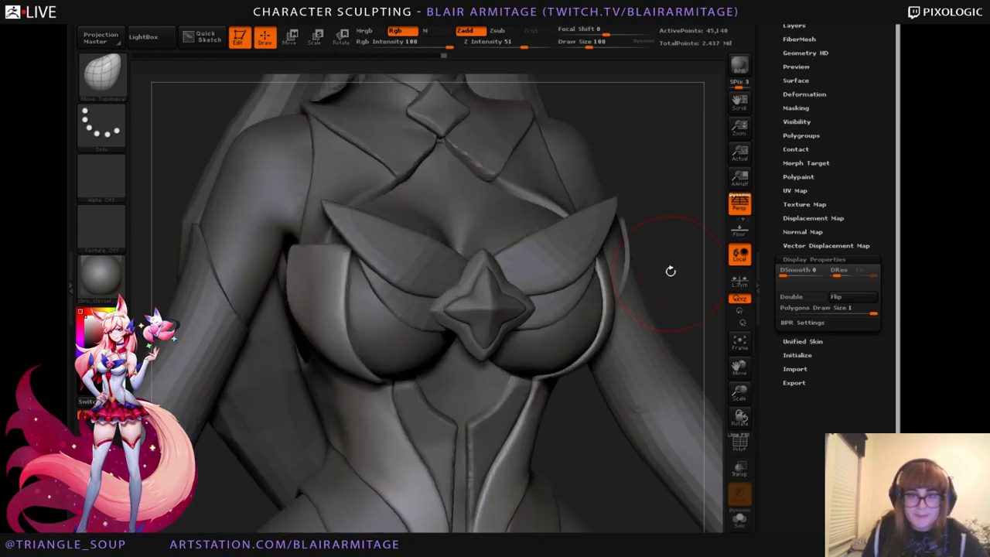
{"action": "mouse_move", "coordinate": [669, 272]}
{"action": "left_mouse_down"}
{"action": "mouse_move", "coordinate": [565, 261]}
{"action": "mouse_move", "coordinate": [503, 271]}
{"action": "left_mouse_up"}
{"action": "mouse_move", "coordinate": [587, 304]}
{"action": "left_mouse_down"}
{"action": "mouse_move", "coordinate": [433, 332]}
{"action": "mouse_move", "coordinate": [371, 363]}
{"action": "mouse_move", "coordinate": [316, 359]}
{"action": "left_mouse_up"}
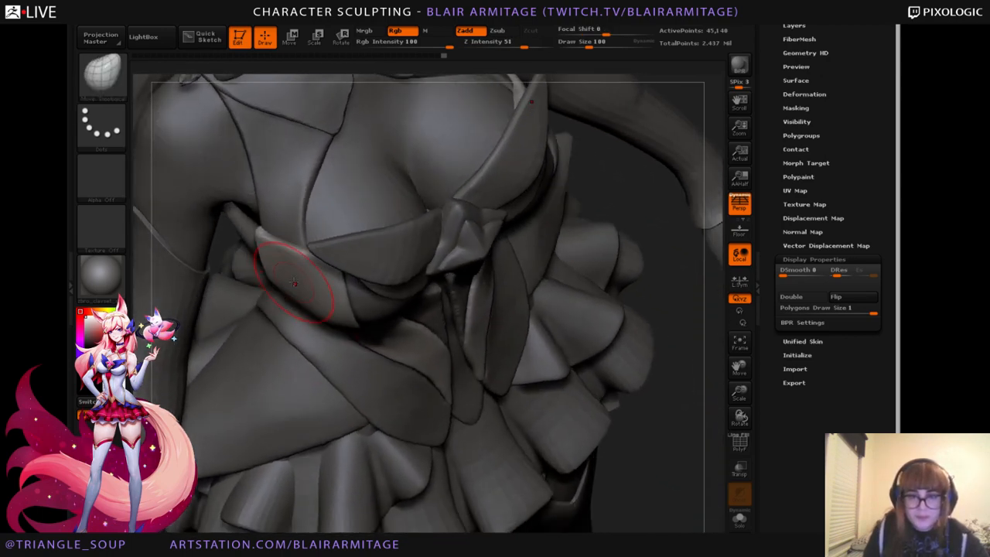
{"action": "left_click_drag", "start_coordinate": [666, 427], "coordinate": [591, 377]}
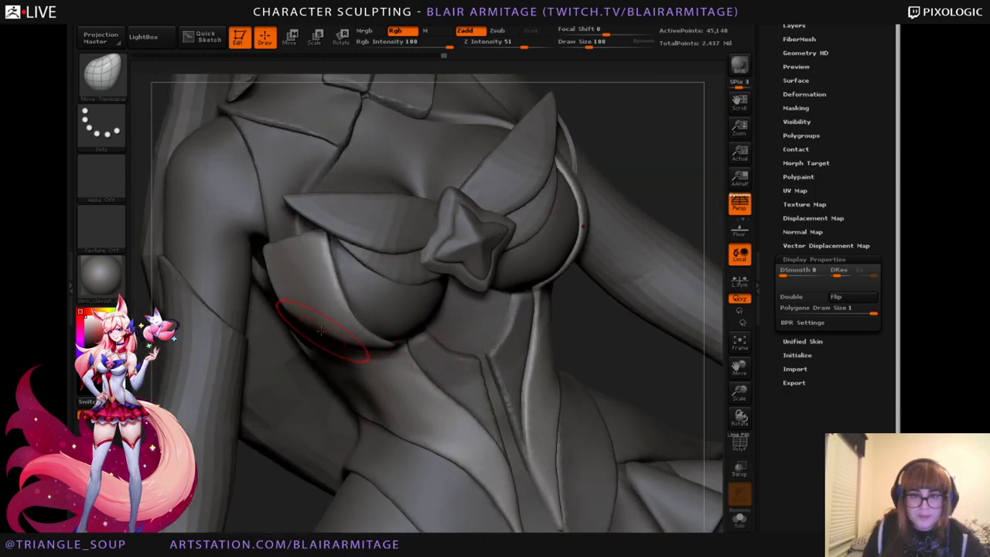
{"action": "left_click_drag", "start_coordinate": [266, 472], "coordinate": [603, 341]}
{"action": "left_click_drag", "start_coordinate": [739, 396], "coordinate": [665, 404]}
{"action": "left_click_drag", "start_coordinate": [633, 347], "coordinate": [623, 338], "text": "alt"}
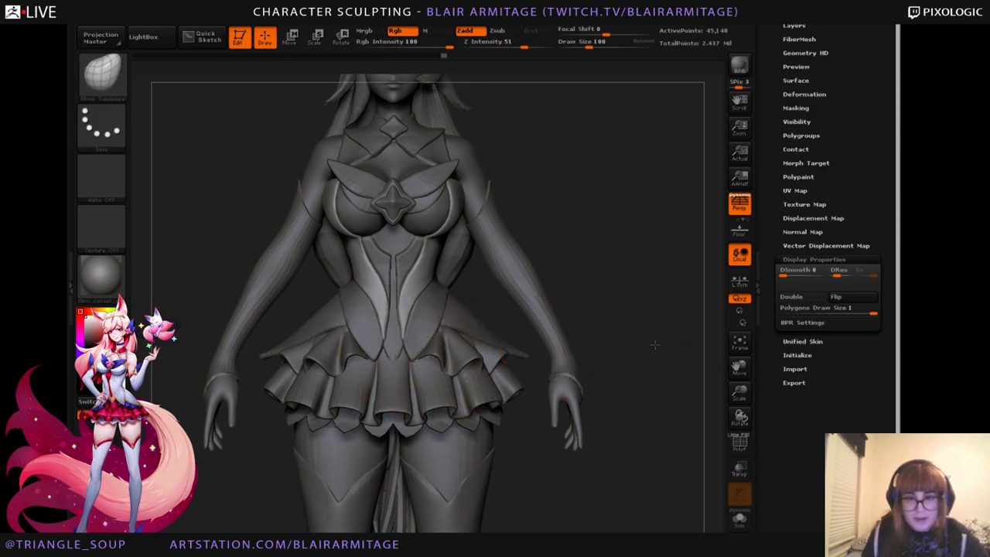
{"action": "left_click_drag", "start_coordinate": [654, 344], "coordinate": [637, 408], "text": "alt"}
{"action": "left_click_drag", "start_coordinate": [655, 336], "coordinate": [658, 382], "text": "alt"}
Select the arm glove mesh and examine how its cuff sits around the upper arm.
{"action": "left_click", "coordinate": [477, 347], "text": "alt"}
{"action": "left_click_drag", "start_coordinate": [661, 430], "coordinate": [623, 393], "text": "alt"}
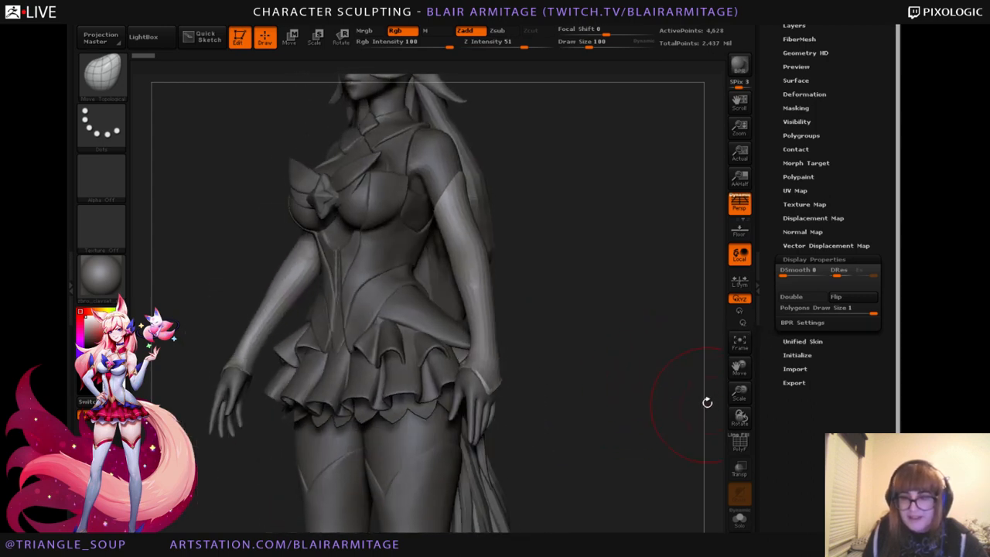
{"action": "left_click_drag", "start_coordinate": [739, 393], "coordinate": [739, 440]}
{"action": "left_click_drag", "start_coordinate": [658, 348], "coordinate": [624, 495], "text": "alt"}
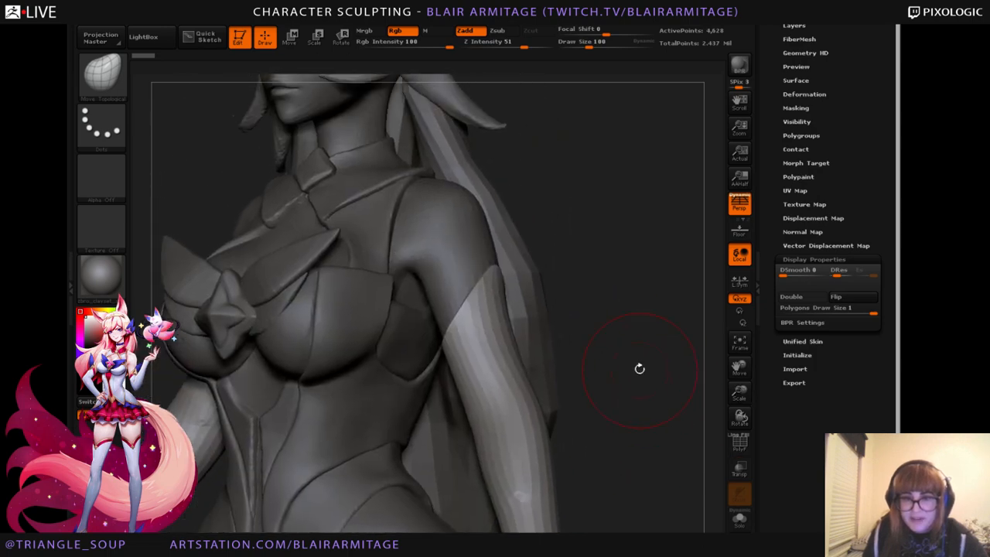
{"action": "mouse_move", "coordinate": [639, 368]}
{"action": "left_mouse_down"}
{"action": "mouse_move", "coordinate": [719, 344]}
{"action": "mouse_move", "coordinate": [672, 355]}
{"action": "mouse_move", "coordinate": [612, 344]}
{"action": "mouse_move", "coordinate": [534, 354]}
{"action": "left_mouse_up"}
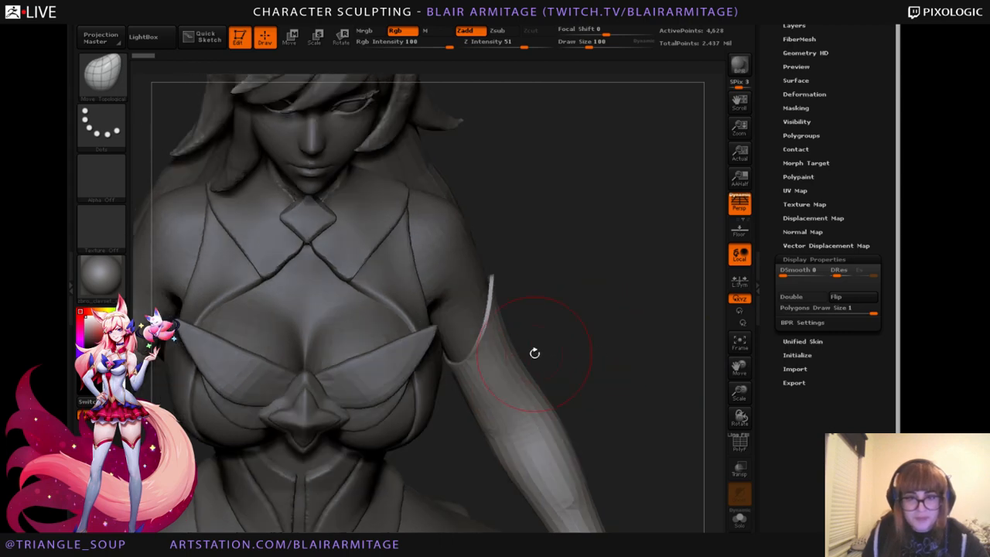
Select the chest wing ornament and reshape its leaves with the Move Topological brush at draw size 88.
{"action": "left_click", "coordinate": [351, 366], "text": "alt"}
{"action": "left_click_drag", "start_coordinate": [343, 370], "coordinate": [378, 353]}
{"action": "key", "text": "bracketleft"}
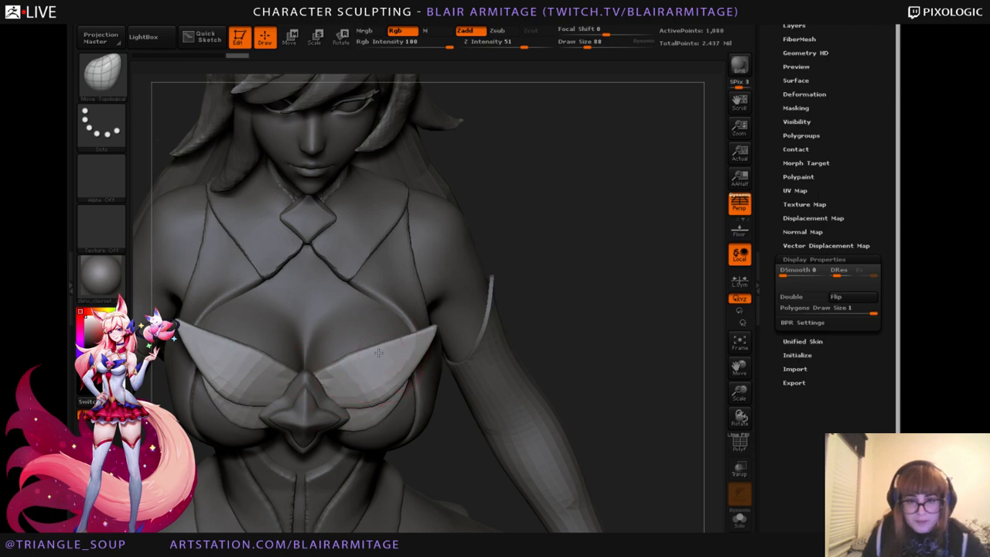
{"action": "mouse_move", "coordinate": [313, 379]}
{"action": "left_mouse_down"}
{"action": "mouse_move", "coordinate": [408, 359]}
{"action": "mouse_move", "coordinate": [387, 351]}
{"action": "left_mouse_up"}
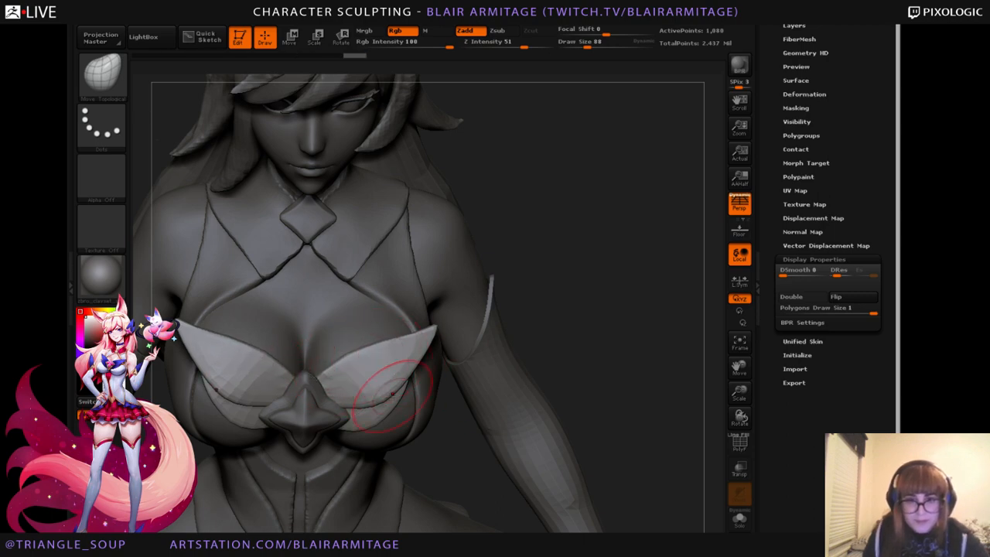
{"action": "left_click_drag", "start_coordinate": [392, 394], "coordinate": [401, 385]}
Adjust the inner ends and lower leaves of the wing ornament from above and below so they sit against the chest.
{"action": "left_click_drag", "start_coordinate": [630, 348], "coordinate": [533, 421]}
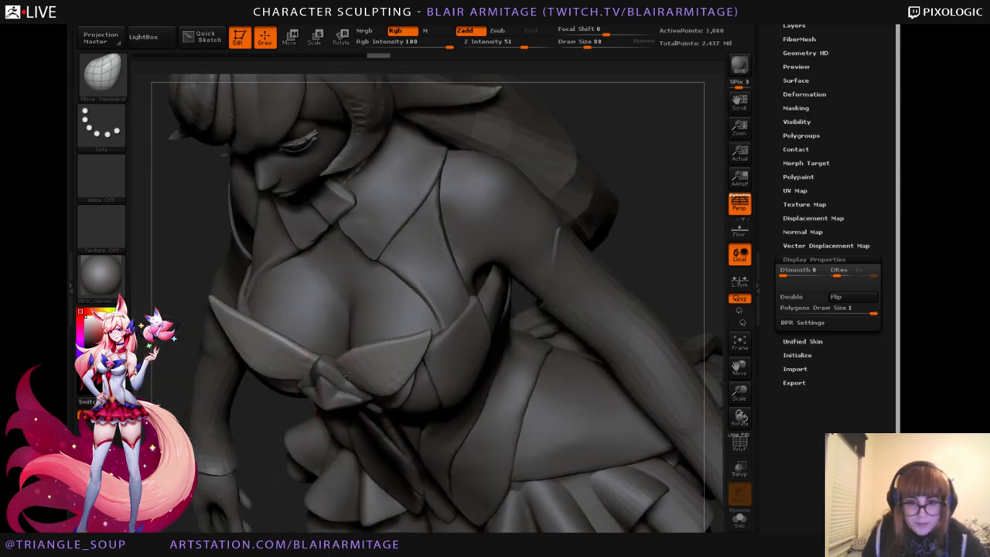
{"action": "left_click_drag", "start_coordinate": [349, 377], "coordinate": [355, 378]}
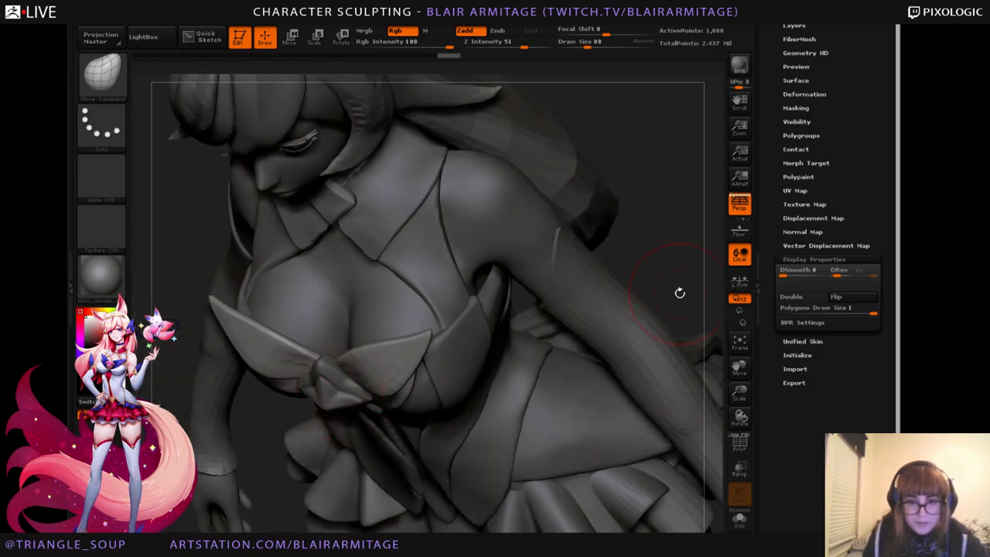
{"action": "mouse_move", "coordinate": [679, 292]}
{"action": "left_mouse_down"}
{"action": "mouse_move", "coordinate": [669, 283]}
{"action": "mouse_move", "coordinate": [674, 243]}
{"action": "mouse_move", "coordinate": [629, 258]}
{"action": "mouse_move", "coordinate": [642, 290]}
{"action": "left_mouse_up"}
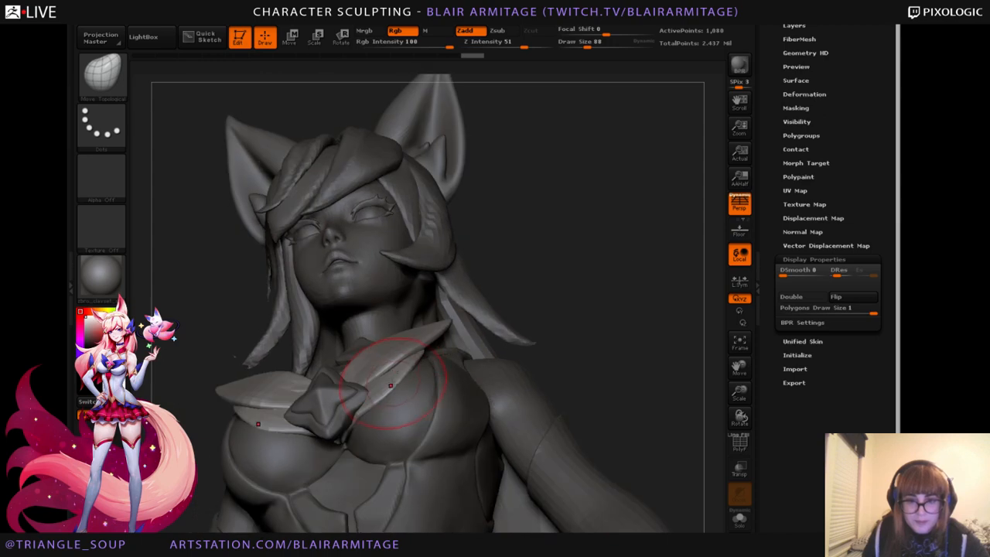
{"action": "left_click_drag", "start_coordinate": [390, 384], "coordinate": [394, 381]}
{"action": "mouse_move", "coordinate": [585, 335]}
{"action": "left_mouse_down"}
{"action": "mouse_move", "coordinate": [610, 265]}
{"action": "mouse_move", "coordinate": [634, 307]}
{"action": "mouse_move", "coordinate": [685, 274]}
{"action": "mouse_move", "coordinate": [630, 293]}
{"action": "mouse_move", "coordinate": [649, 334]}
{"action": "mouse_move", "coordinate": [643, 314]}
{"action": "mouse_move", "coordinate": [657, 299]}
{"action": "mouse_move", "coordinate": [524, 356]}
{"action": "mouse_move", "coordinate": [586, 337]}
{"action": "left_mouse_up"}
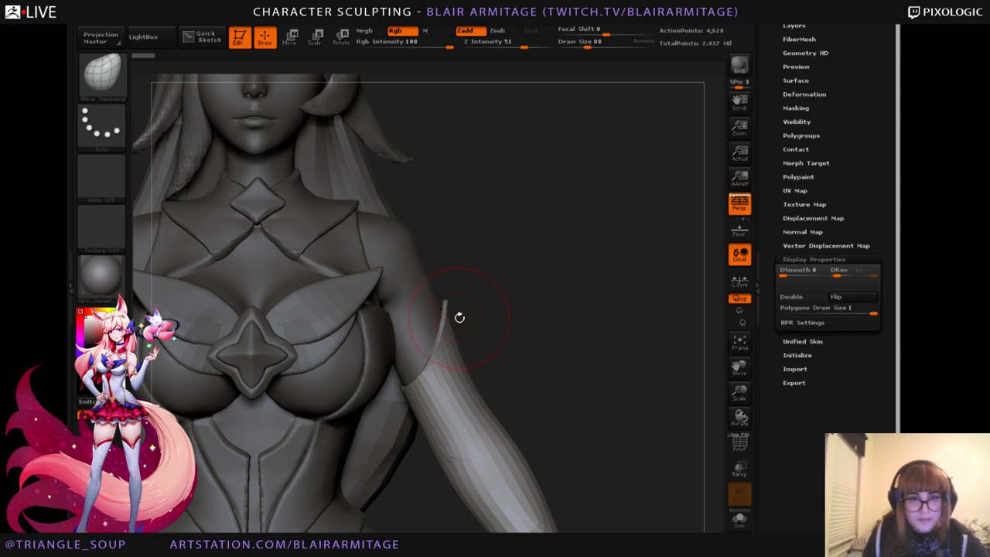
Subdivide the glove mesh twice to level 4 and nudge the front edge of its cuff.
{"action": "scroll", "coordinate": [796, 297], "scroll_direction": "up", "scroll_amount": 6}
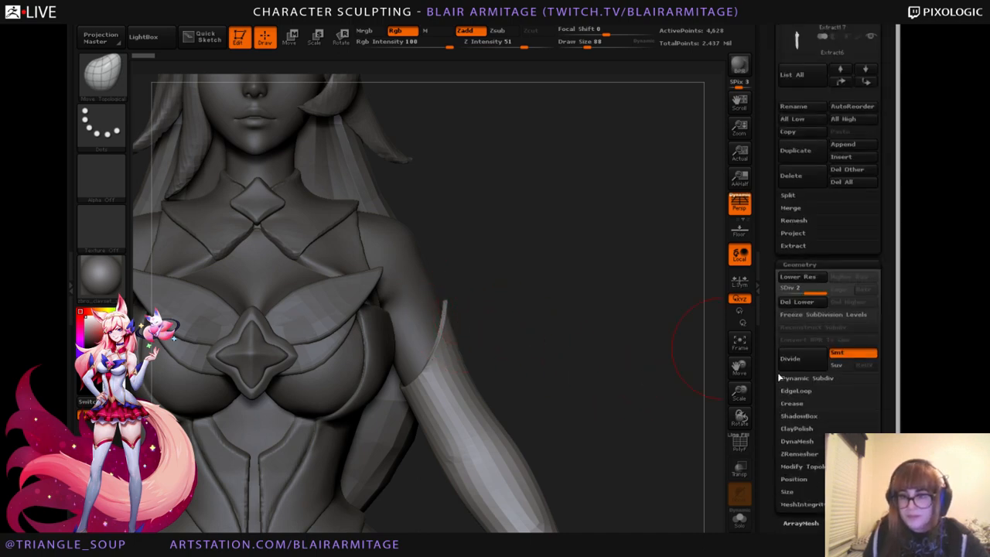
{"action": "left_click", "coordinate": [797, 363]}
{"action": "left_click", "coordinate": [798, 364]}
{"action": "mouse_move", "coordinate": [615, 393]}
{"action": "left_mouse_down"}
{"action": "mouse_move", "coordinate": [604, 360]}
{"action": "mouse_move", "coordinate": [610, 366]}
{"action": "mouse_move", "coordinate": [612, 338]}
{"action": "mouse_move", "coordinate": [612, 353]}
{"action": "left_mouse_up"}
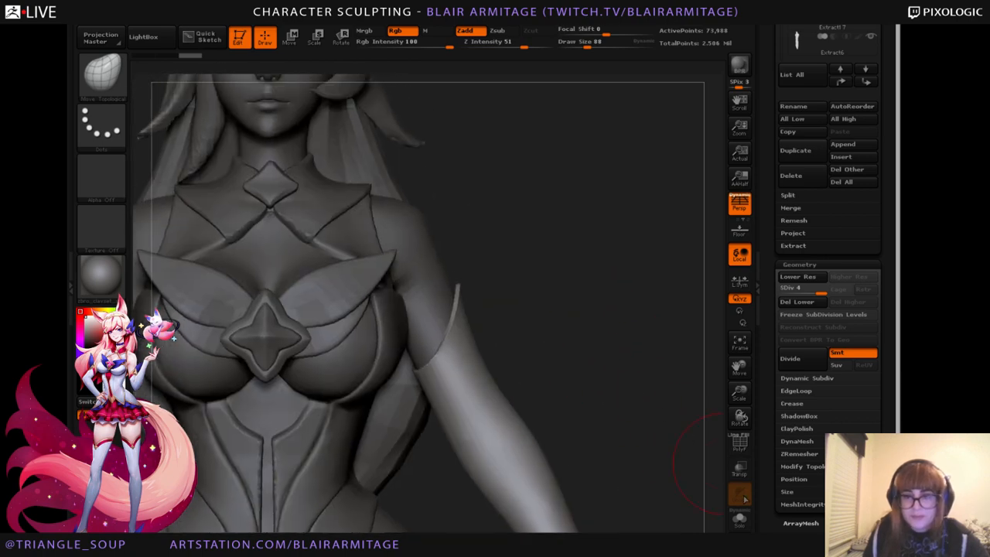
{"action": "left_click_drag", "start_coordinate": [448, 363], "coordinate": [446, 357]}
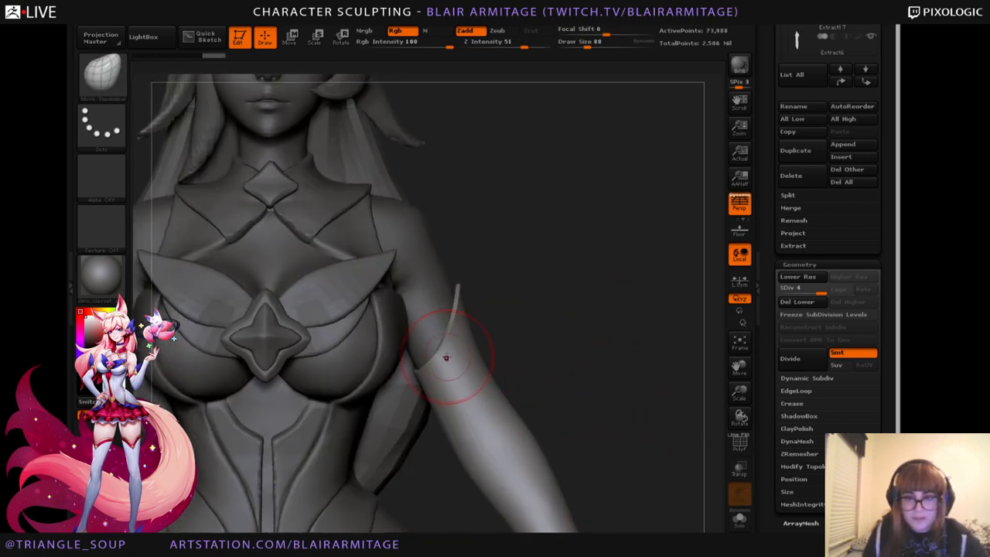
{"action": "mouse_move", "coordinate": [514, 337]}
{"action": "left_mouse_down", "text": "alt"}
{"action": "mouse_move", "coordinate": [664, 308]}
{"action": "mouse_move", "coordinate": [544, 316]}
{"action": "left_mouse_up", "text": "alt"}
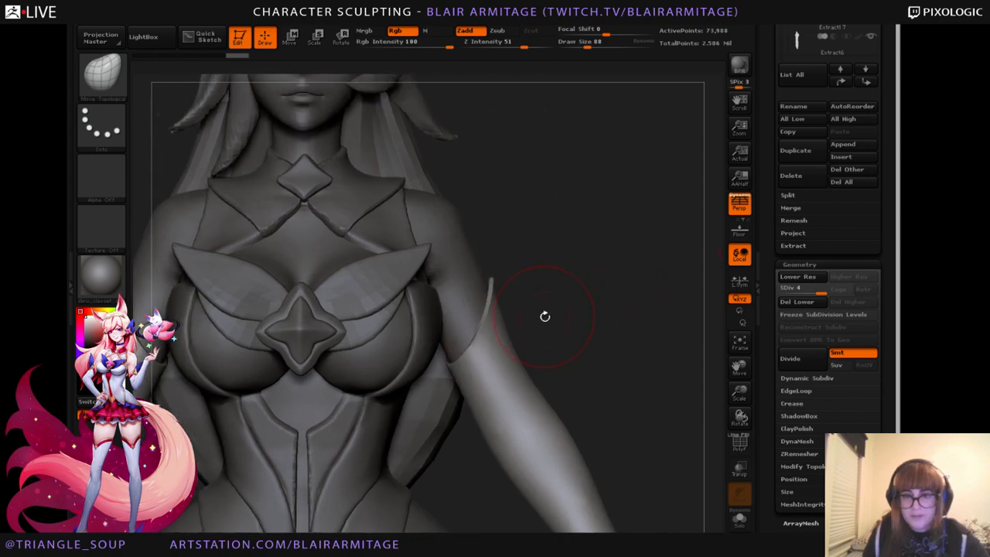
Try inflating the glove slightly at a lower subdivision level with the surrounding pieces shown transparent.
{"action": "left_click", "coordinate": [739, 469]}
{"action": "left_click_drag", "start_coordinate": [739, 392], "coordinate": [674, 391]}
{"action": "left_click_drag", "start_coordinate": [762, 418], "coordinate": [852, 374]}
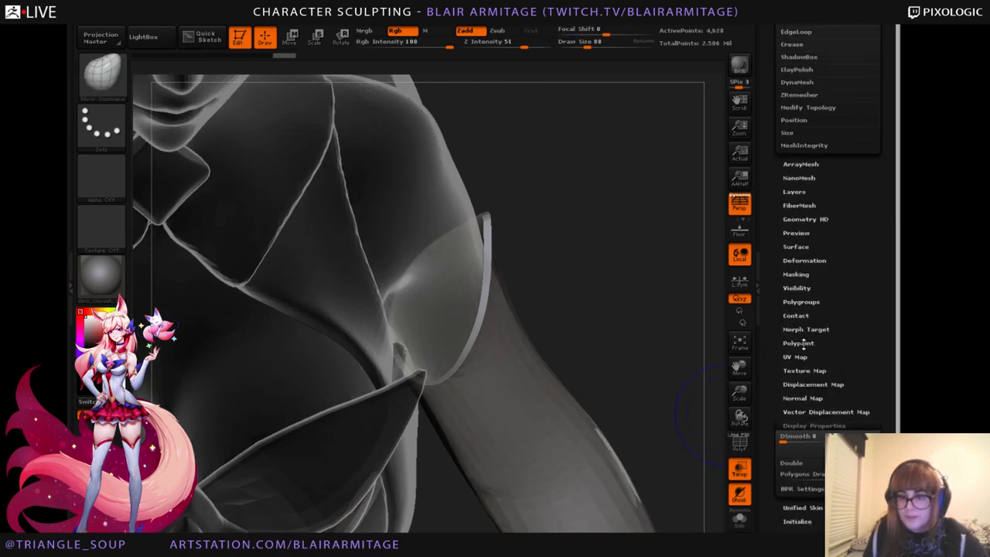
{"action": "left_click", "coordinate": [812, 263]}
{"action": "scroll", "coordinate": [820, 386], "scroll_direction": "down", "scroll_amount": 5}
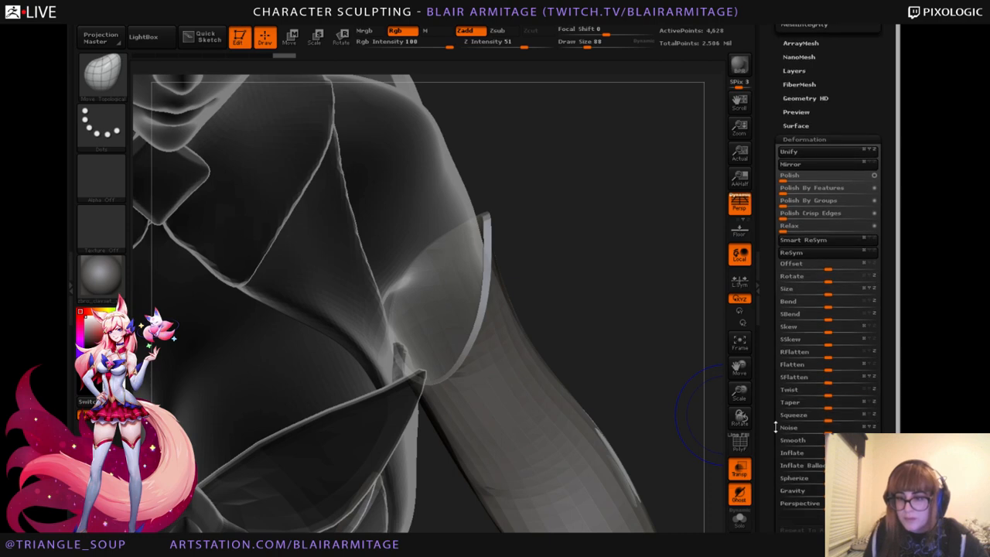
{"action": "left_click_drag", "start_coordinate": [825, 435], "coordinate": [827, 433]}
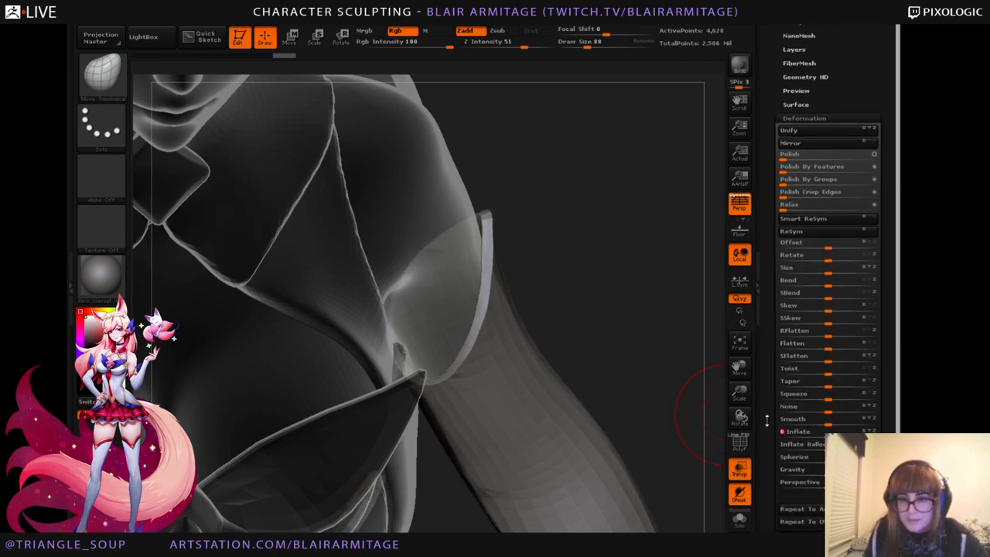
Turn transparency off, try smoothing the raised edge of the glove cuff, and undo the smoothing stroke.
{"action": "left_click", "coordinate": [739, 469]}
{"action": "mouse_move", "coordinate": [643, 354]}
{"action": "left_mouse_down"}
{"action": "mouse_move", "coordinate": [639, 307]}
{"action": "mouse_move", "coordinate": [626, 338]}
{"action": "left_mouse_up"}
{"action": "left_click_drag", "start_coordinate": [497, 247], "coordinate": [497, 301], "text": "shift"}
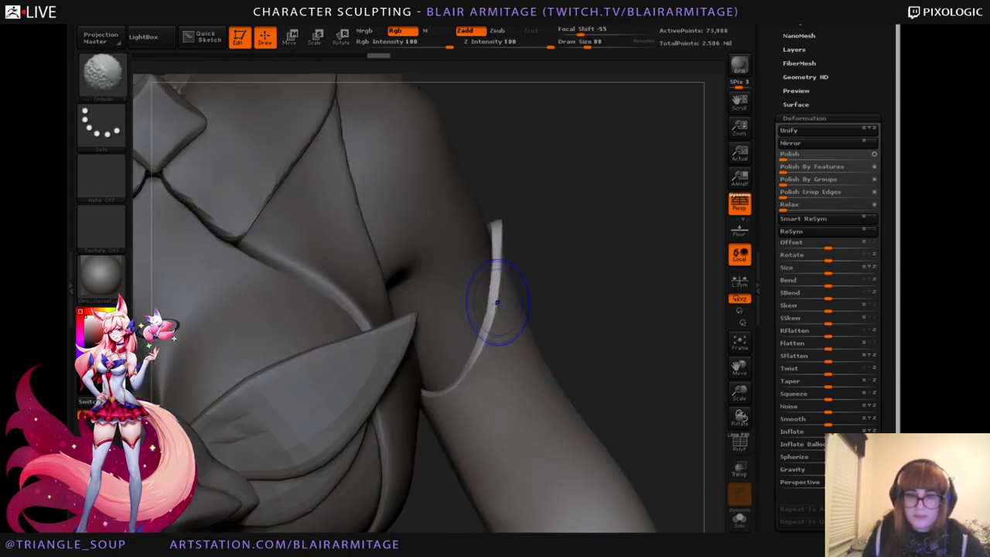
{"action": "key", "text": "ctrl+z"}
{"action": "left_click_drag", "start_coordinate": [605, 298], "coordinate": [645, 349]}
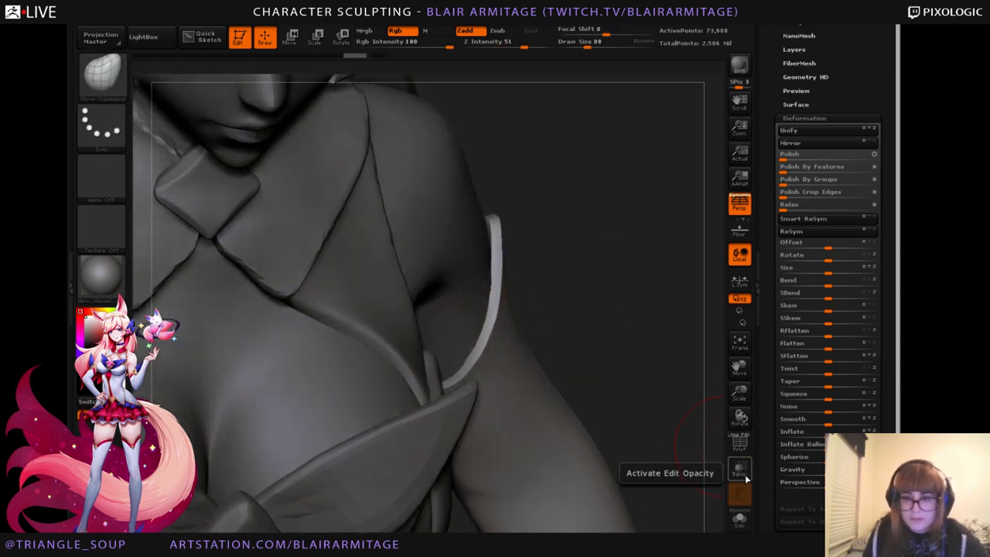
Check the glove's wireframe and polygroups, hide them again, and undo the last four changes to the glove.
{"action": "left_click", "coordinate": [743, 455]}
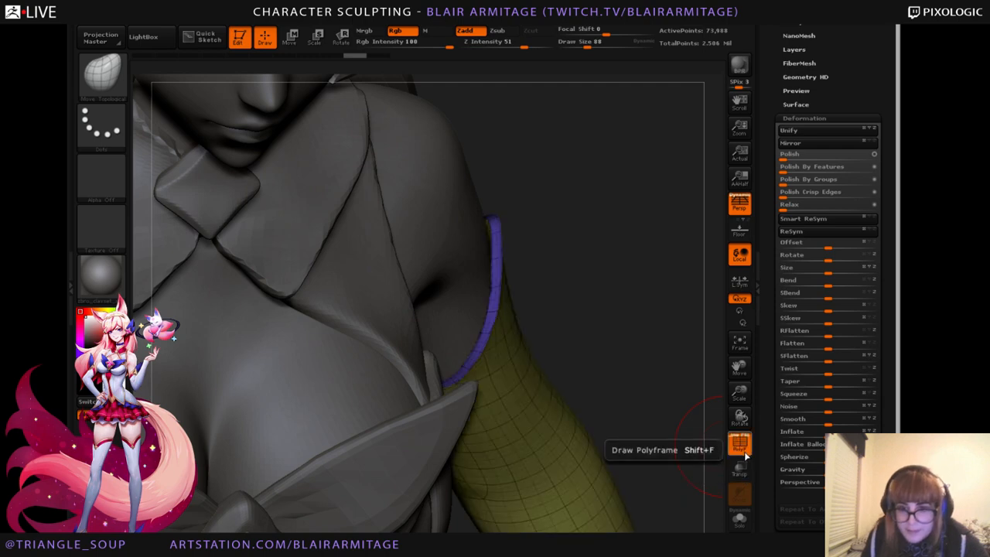
{"action": "left_click", "coordinate": [744, 454]}
{"action": "mouse_move", "coordinate": [673, 373]}
{"action": "left_mouse_down"}
{"action": "mouse_move", "coordinate": [650, 326]}
{"action": "mouse_move", "coordinate": [650, 352]}
{"action": "mouse_move", "coordinate": [670, 350]}
{"action": "mouse_move", "coordinate": [595, 263]}
{"action": "mouse_move", "coordinate": [603, 266]}
{"action": "left_mouse_up"}
{"action": "key", "text": "ctrl+z"}
{"action": "key", "text": "ctrl+z"}
{"action": "key", "text": "ctrl+z"}
{"action": "key", "text": "ctrl+z"}
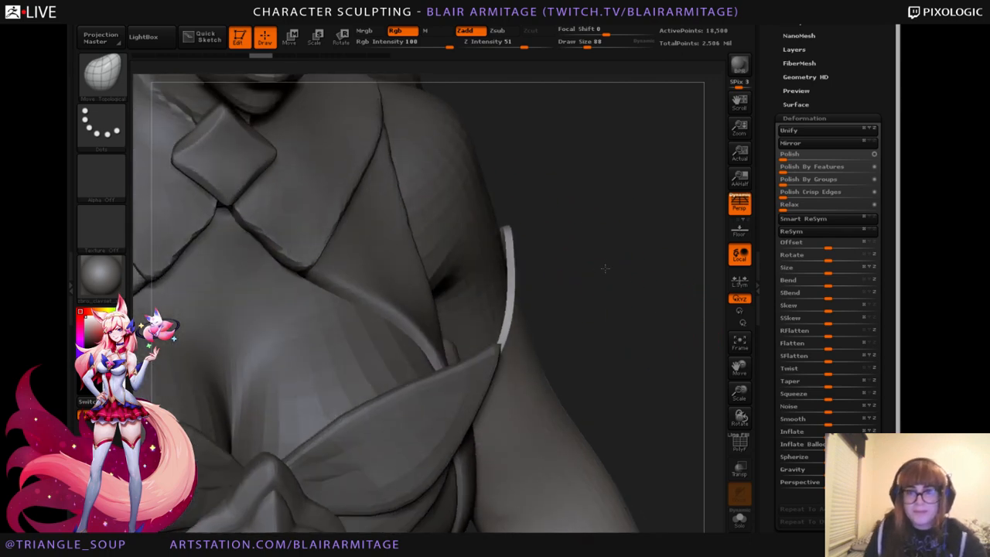
Enlarge the Move Topological brush to draw size 124 and pull the glove cuff's upper tip closer to the arm.
{"action": "key", "text": "bracketright"}
{"action": "left_click_drag", "start_coordinate": [506, 240], "coordinate": [504, 234]}
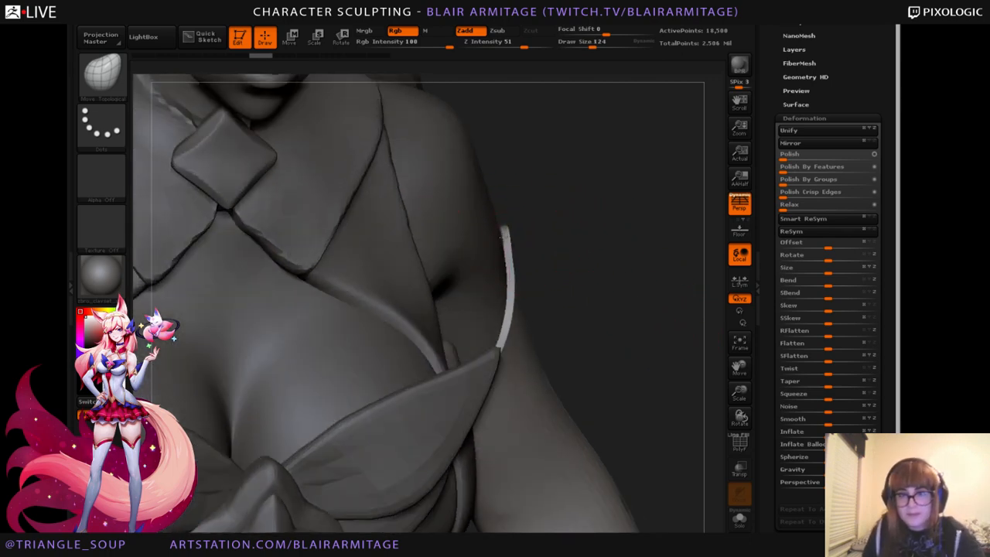
{"action": "left_click_drag", "start_coordinate": [601, 285], "coordinate": [552, 274]}
{"action": "key", "text": "bracketright"}
{"action": "mouse_move", "coordinate": [642, 362]}
{"action": "left_mouse_down"}
{"action": "mouse_move", "coordinate": [634, 302]}
{"action": "mouse_move", "coordinate": [614, 277]}
{"action": "left_mouse_up"}
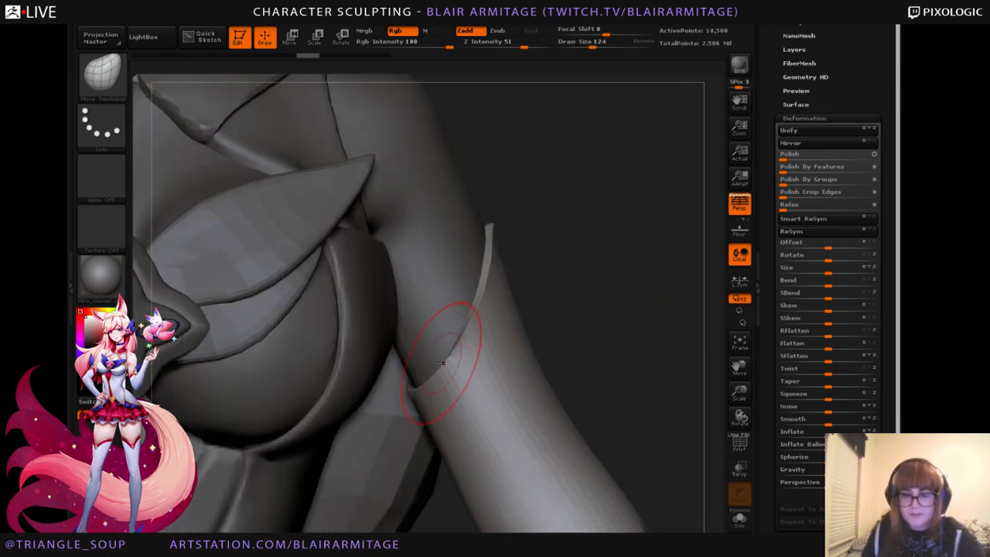
Reduce the draw size to 76 and refine the cuff's lower edge around the inner arm.
{"action": "key", "text": "bracketleft"}
{"action": "key", "text": "bracketleft"}
{"action": "key", "text": "bracketleft"}
{"action": "key", "text": "bracketleft"}
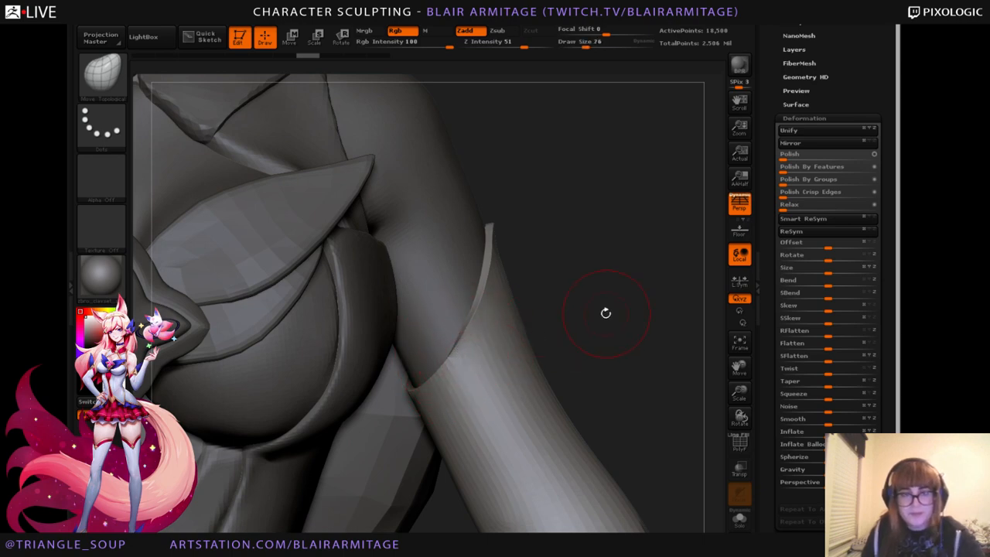
{"action": "left_click_drag", "start_coordinate": [605, 312], "coordinate": [616, 302]}
Subdivide the glove to level 5 and mask an even band along the edge of its cuff.
{"action": "left_click_drag", "start_coordinate": [490, 329], "coordinate": [455, 358], "text": "ctrl"}
{"action": "key", "text": "ctrl+d"}
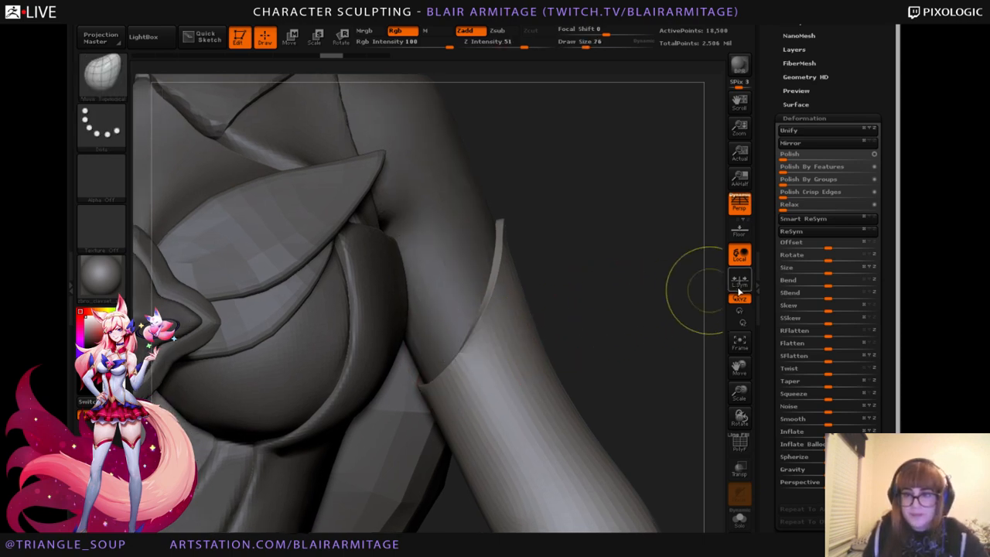
{"action": "left_click_drag", "start_coordinate": [768, 227], "coordinate": [753, 360]}
{"action": "mouse_move", "coordinate": [487, 337]}
{"action": "left_mouse_down", "text": "ctrl"}
{"action": "mouse_move", "coordinate": [443, 362]}
{"action": "mouse_move", "coordinate": [492, 310]}
{"action": "mouse_move", "coordinate": [508, 229]}
{"action": "left_mouse_up", "text": "ctrl"}
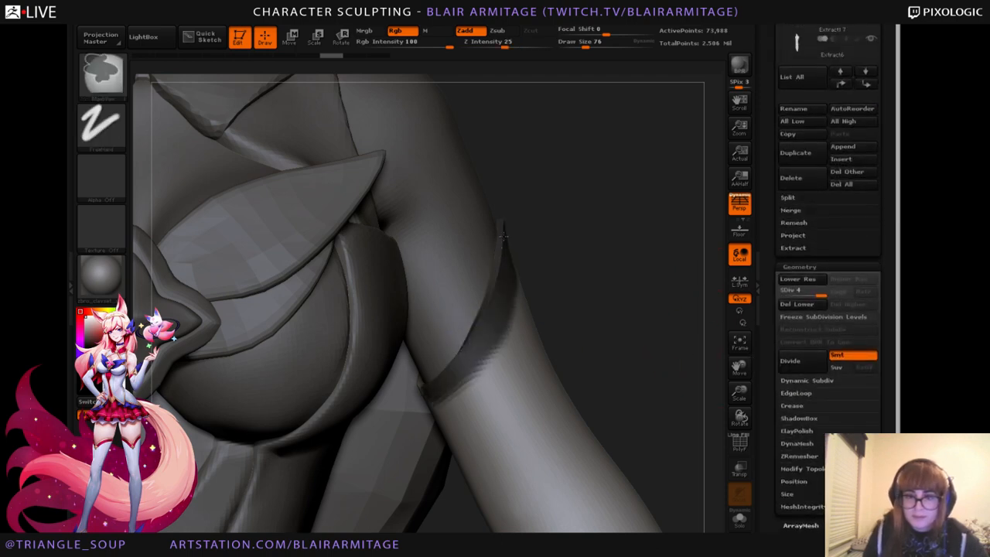
{"action": "key", "text": "ctrl+w"}
{"action": "left_click", "coordinate": [792, 364]}
{"action": "left_click_drag", "start_coordinate": [453, 343], "coordinate": [511, 239], "text": "ctrl"}
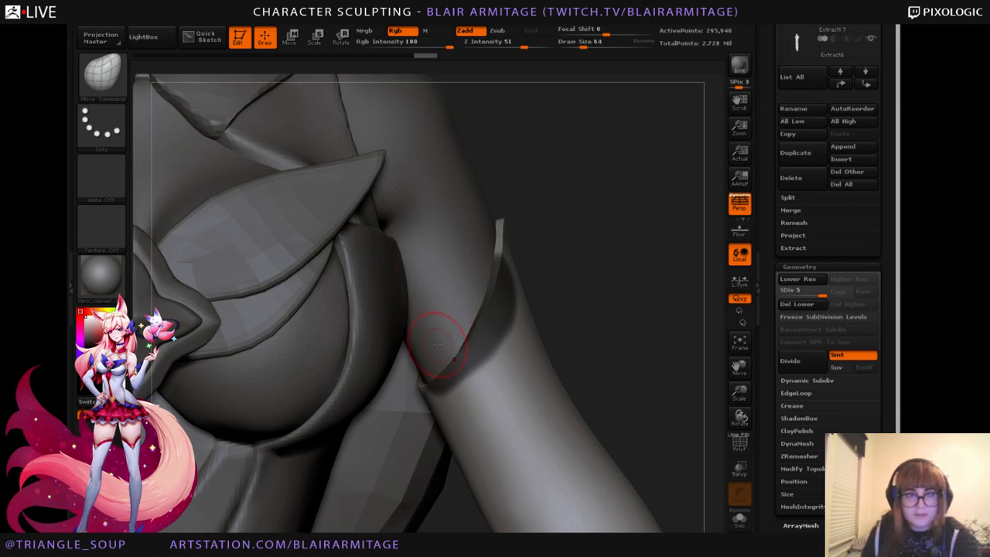
{"action": "mouse_move", "coordinate": [447, 387]}
{"action": "left_mouse_down", "text": "ctrl"}
{"action": "mouse_move", "coordinate": [465, 360]}
{"action": "mouse_move", "coordinate": [484, 363]}
{"action": "mouse_move", "coordinate": [527, 294]}
{"action": "mouse_move", "coordinate": [499, 222]}
{"action": "left_mouse_up", "text": "ctrl"}
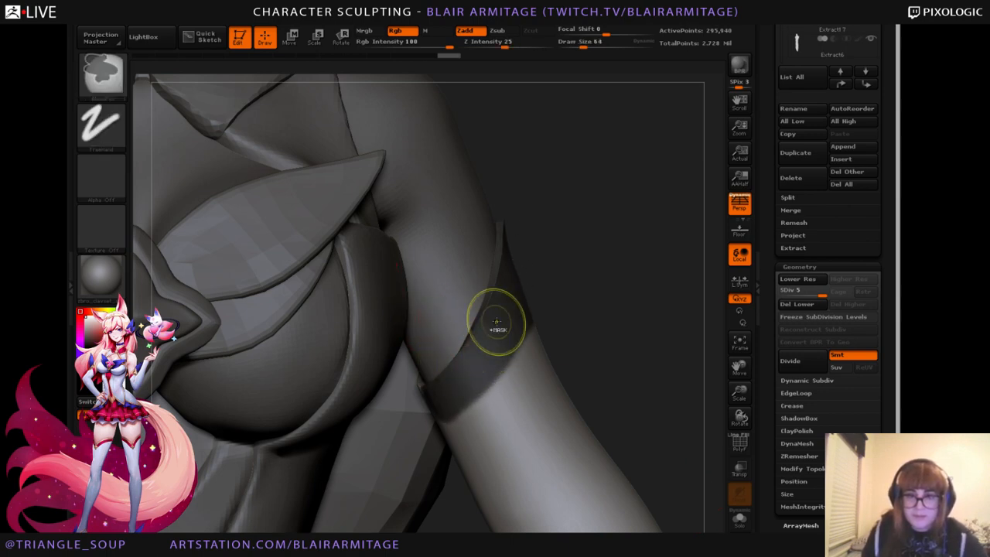
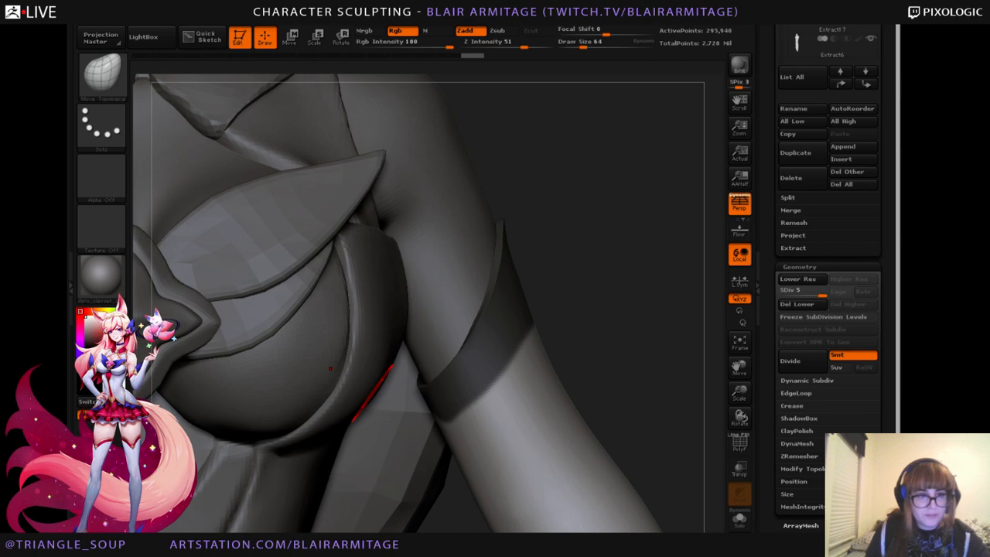
Isolate the glove and extend the mask band around the far side of its cuff.
{"action": "left_click_drag", "start_coordinate": [616, 296], "coordinate": [605, 267], "text": "alt"}
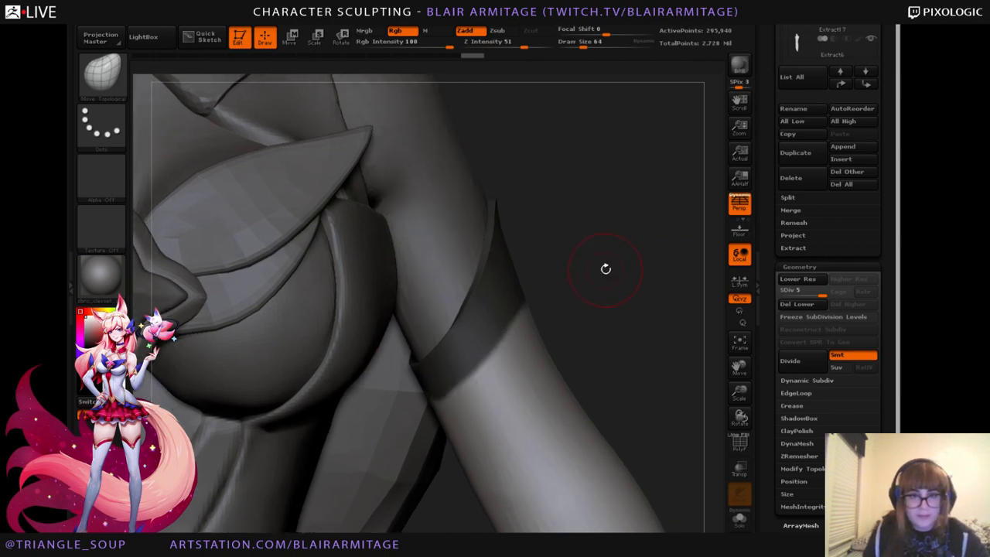
{"action": "mouse_move", "coordinate": [452, 358]}
{"action": "left_mouse_down", "text": "ctrl"}
{"action": "mouse_move", "coordinate": [452, 381]}
{"action": "mouse_move", "coordinate": [473, 370]}
{"action": "mouse_move", "coordinate": [509, 292]}
{"action": "mouse_move", "coordinate": [485, 296]}
{"action": "mouse_move", "coordinate": [532, 327]}
{"action": "mouse_move", "coordinate": [499, 391]}
{"action": "left_mouse_up", "text": "ctrl"}
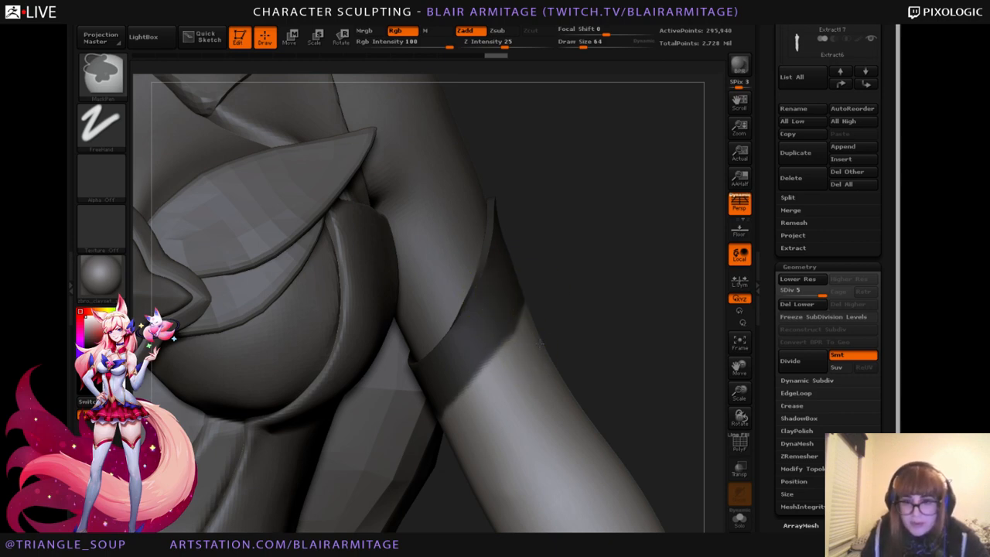
{"action": "left_click", "coordinate": [739, 519]}
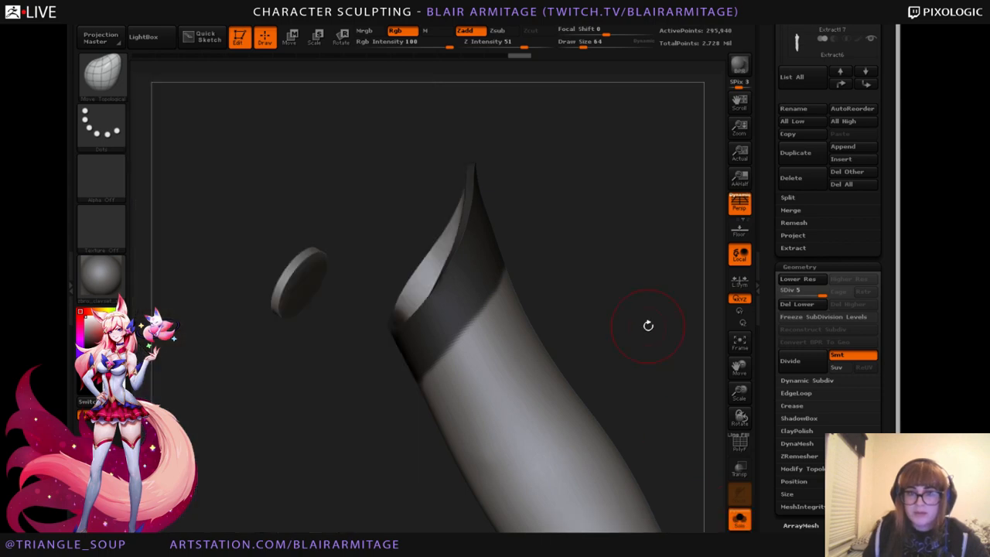
{"action": "mouse_move", "coordinate": [647, 325]}
{"action": "left_mouse_down"}
{"action": "mouse_move", "coordinate": [451, 343]}
{"action": "mouse_move", "coordinate": [417, 317]}
{"action": "mouse_move", "coordinate": [380, 261]}
{"action": "mouse_move", "coordinate": [473, 297]}
{"action": "mouse_move", "coordinate": [452, 332]}
{"action": "left_mouse_up"}
{"action": "mouse_move", "coordinate": [510, 333]}
{"action": "left_mouse_down"}
{"action": "mouse_move", "coordinate": [453, 270]}
{"action": "mouse_move", "coordinate": [440, 311]}
{"action": "mouse_move", "coordinate": [487, 357]}
{"action": "left_mouse_up"}
{"action": "left_click_drag", "start_coordinate": [561, 349], "coordinate": [513, 348]}
{"action": "left_click_drag", "start_coordinate": [427, 328], "coordinate": [516, 373], "text": "ctrl"}
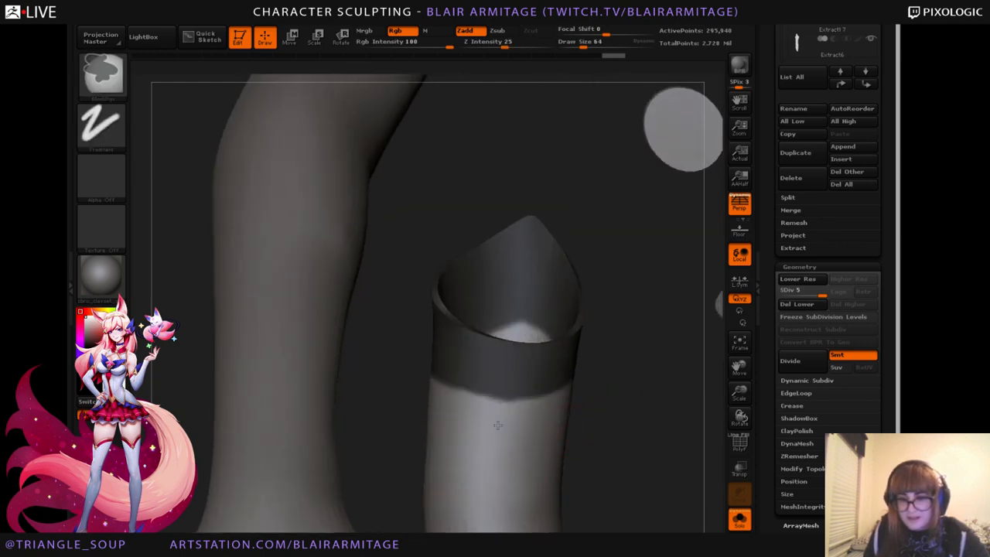
Fill in the mask around the back of the cuff and trim its lower boundary to an even band.
{"action": "mouse_move", "coordinate": [618, 406]}
{"action": "left_mouse_down"}
{"action": "mouse_move", "coordinate": [533, 386]}
{"action": "mouse_move", "coordinate": [549, 392]}
{"action": "left_mouse_up"}
{"action": "mouse_move", "coordinate": [649, 380]}
{"action": "left_mouse_down"}
{"action": "mouse_move", "coordinate": [530, 375]}
{"action": "mouse_move", "coordinate": [582, 380]}
{"action": "left_mouse_up"}
{"action": "mouse_move", "coordinate": [660, 351]}
{"action": "left_mouse_down"}
{"action": "mouse_move", "coordinate": [534, 361]}
{"action": "mouse_move", "coordinate": [587, 371]}
{"action": "left_mouse_up"}
{"action": "mouse_move", "coordinate": [459, 402]}
{"action": "left_mouse_down", "text": "ctrl"}
{"action": "mouse_move", "coordinate": [410, 387]}
{"action": "mouse_move", "coordinate": [407, 375]}
{"action": "left_mouse_up", "text": "ctrl"}
{"action": "mouse_move", "coordinate": [389, 365]}
{"action": "left_mouse_down", "text": "ctrl+alt"}
{"action": "mouse_move", "coordinate": [444, 369]}
{"action": "mouse_move", "coordinate": [505, 404]}
{"action": "left_mouse_up", "text": "ctrl+alt"}
{"action": "mouse_move", "coordinate": [523, 438]}
{"action": "left_mouse_down"}
{"action": "mouse_move", "coordinate": [435, 363]}
{"action": "mouse_move", "coordinate": [378, 366]}
{"action": "mouse_move", "coordinate": [516, 399]}
{"action": "mouse_move", "coordinate": [419, 396]}
{"action": "mouse_move", "coordinate": [373, 363]}
{"action": "mouse_move", "coordinate": [450, 397]}
{"action": "left_mouse_up"}
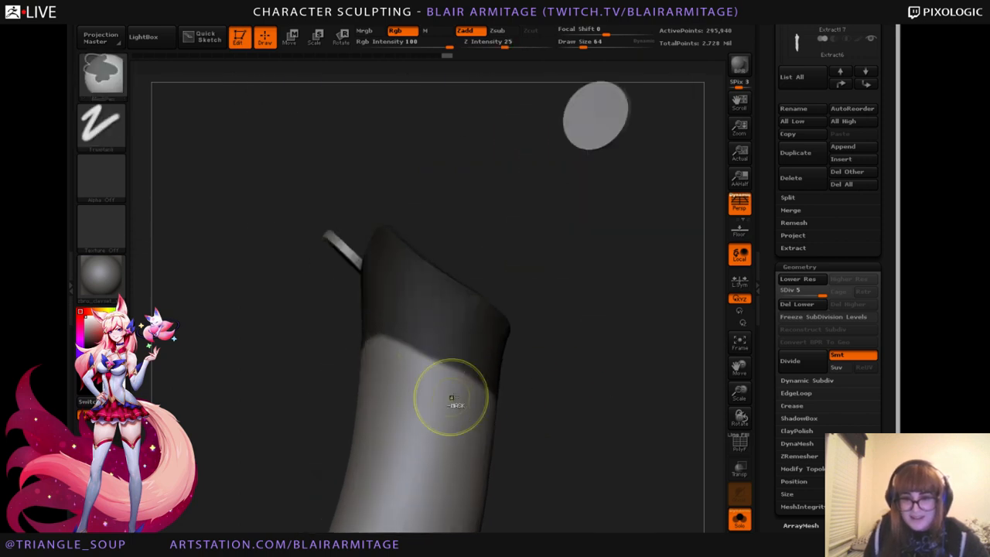
Clean up the mask's lower boundary on the front of the cuff so it runs parallel to the rim.
{"action": "mouse_move", "coordinate": [533, 410]}
{"action": "left_mouse_down"}
{"action": "mouse_move", "coordinate": [597, 384]}
{"action": "mouse_move", "coordinate": [593, 371]}
{"action": "mouse_move", "coordinate": [539, 364]}
{"action": "mouse_move", "coordinate": [622, 373]}
{"action": "left_mouse_up"}
{"action": "left_click_drag", "start_coordinate": [767, 289], "coordinate": [768, 313]}
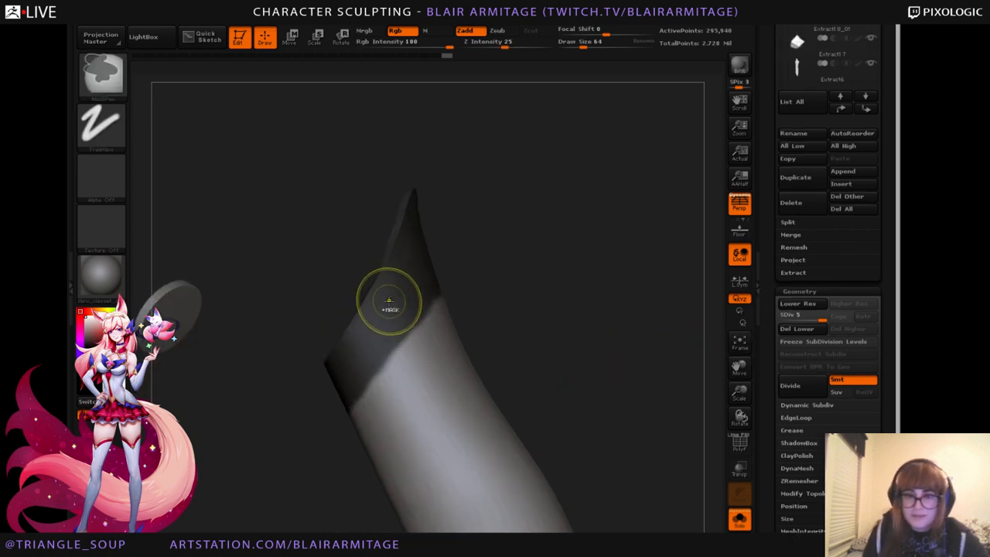
{"action": "mouse_move", "coordinate": [345, 372]}
{"action": "left_mouse_down", "text": "ctrl"}
{"action": "mouse_move", "coordinate": [376, 356]}
{"action": "mouse_move", "coordinate": [410, 308]}
{"action": "left_mouse_up", "text": "ctrl"}
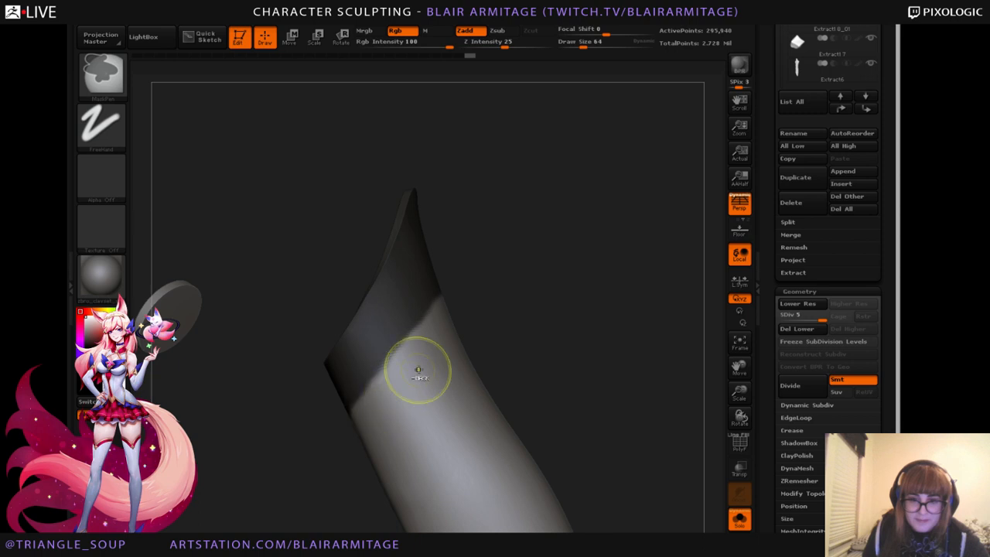
{"action": "left_click_drag", "start_coordinate": [404, 382], "coordinate": [394, 389], "text": "ctrl+alt"}
{"action": "right_click_drag", "start_coordinate": [435, 360], "coordinate": [435, 349]}
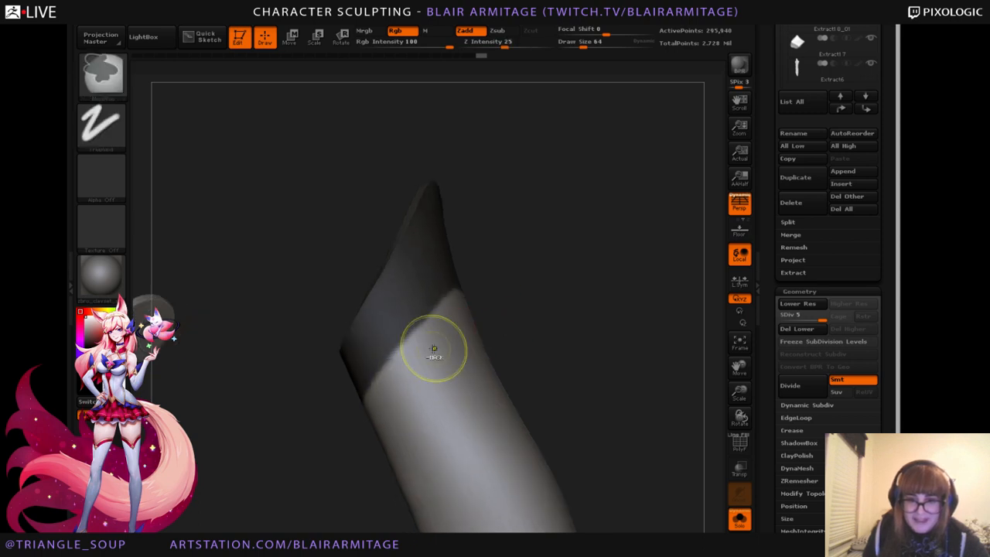
{"action": "left_click_drag", "start_coordinate": [432, 349], "coordinate": [445, 331], "text": "ctrl+alt"}
{"action": "left_click_drag", "start_coordinate": [558, 316], "coordinate": [626, 314]}
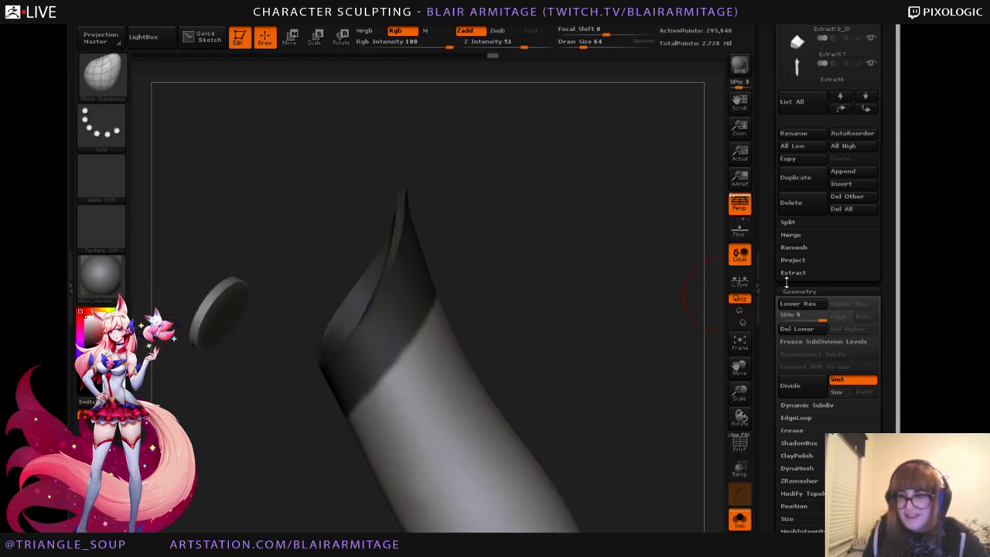
Extract the masked cuff band with a thickness of 0.00283 and accept it as a new mesh.
{"action": "left_click", "coordinate": [792, 272]}
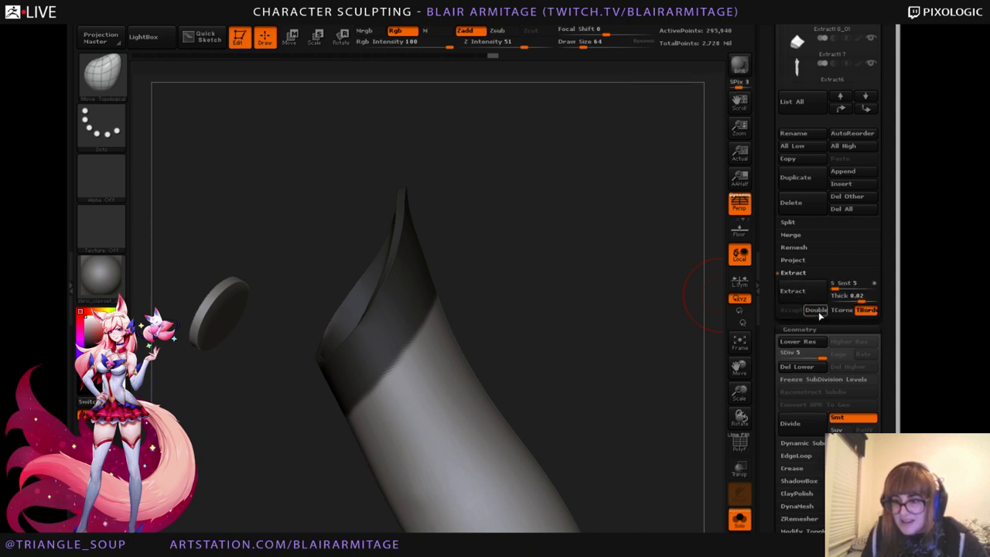
{"action": "left_click", "coordinate": [796, 291]}
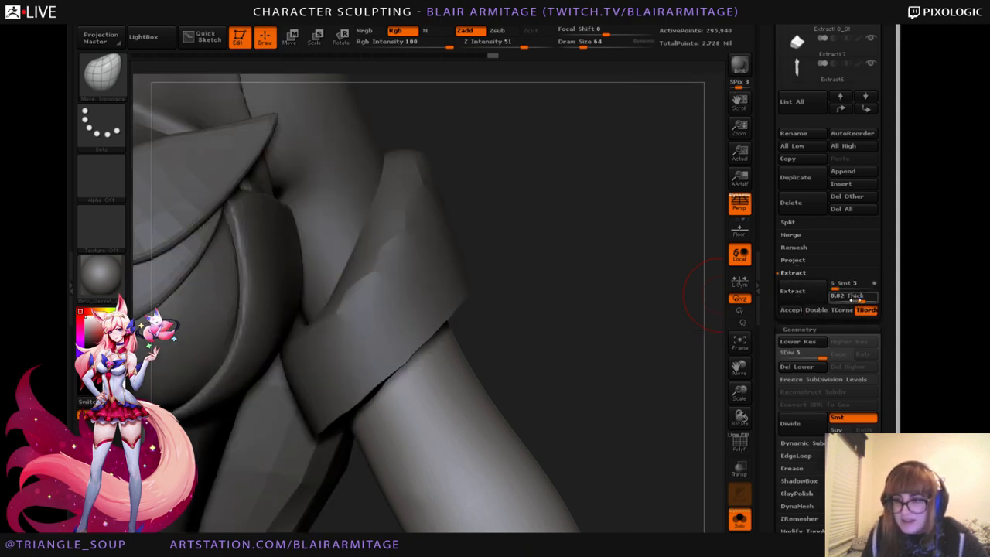
{"action": "left_click_drag", "start_coordinate": [852, 299], "coordinate": [859, 299]}
{"action": "left_click", "coordinate": [802, 291]}
{"action": "left_click", "coordinate": [797, 291]}
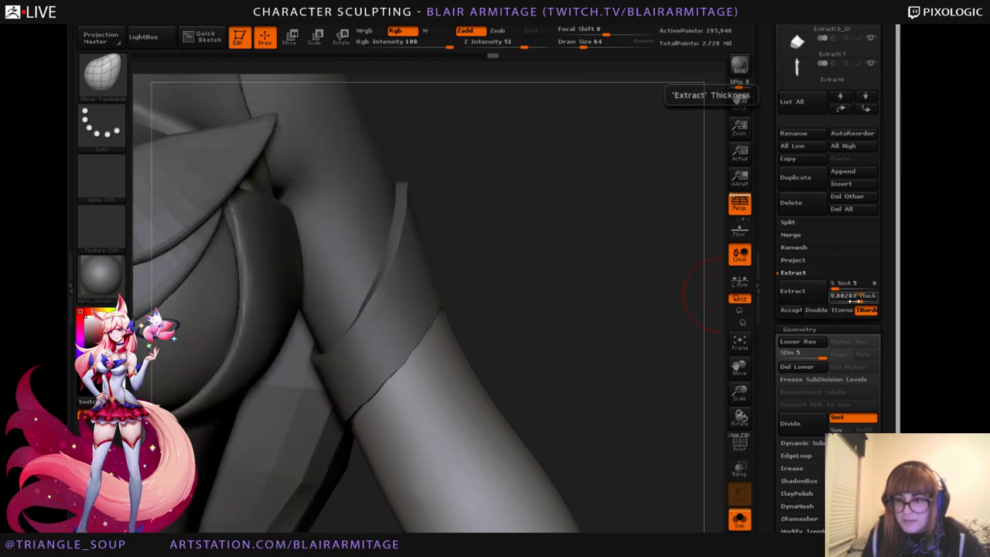
{"action": "left_click", "coordinate": [794, 309]}
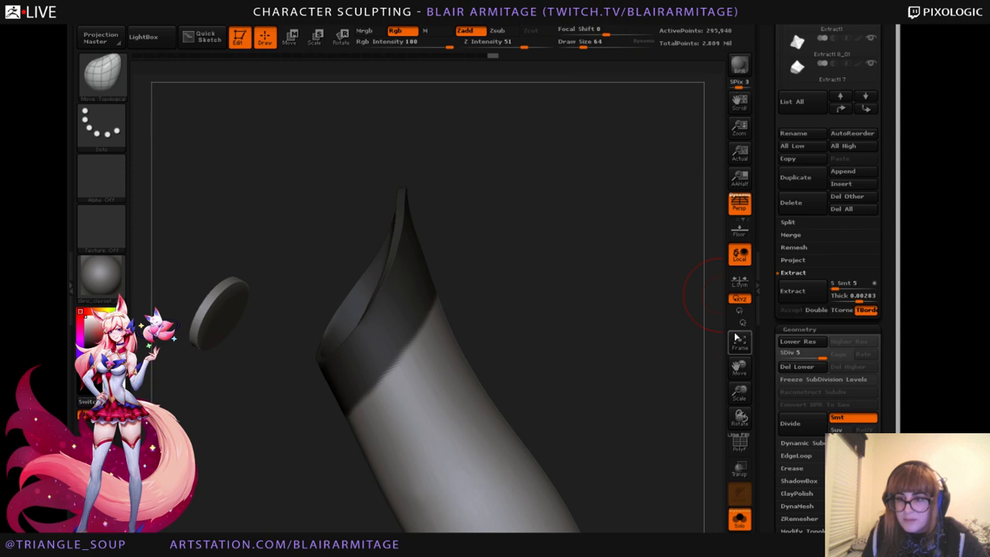
Show all pieces, select the extracted cuff band, smooth its unmasked edges with a Smooth deformation of 100 and clear its mask.
{"action": "left_click", "coordinate": [739, 520]}
{"action": "left_click", "coordinate": [415, 328], "text": "alt"}
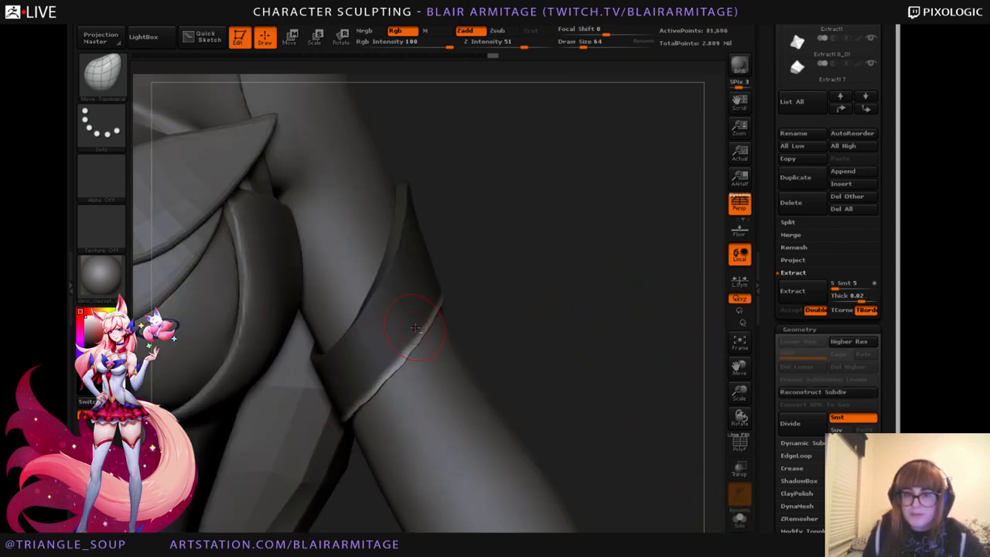
{"action": "left_click_drag", "start_coordinate": [552, 342], "coordinate": [576, 329]}
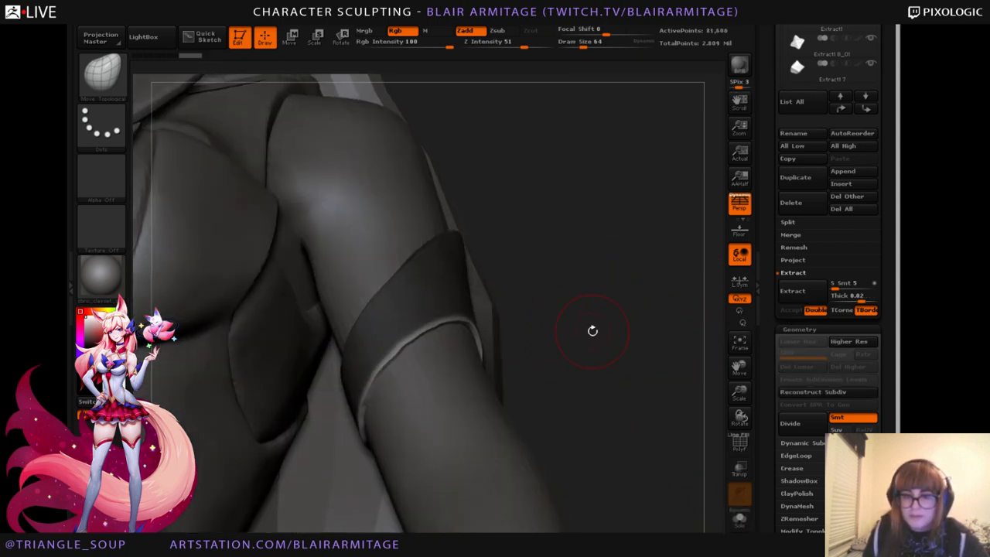
{"action": "left_click_drag", "start_coordinate": [735, 400], "coordinate": [730, 309]}
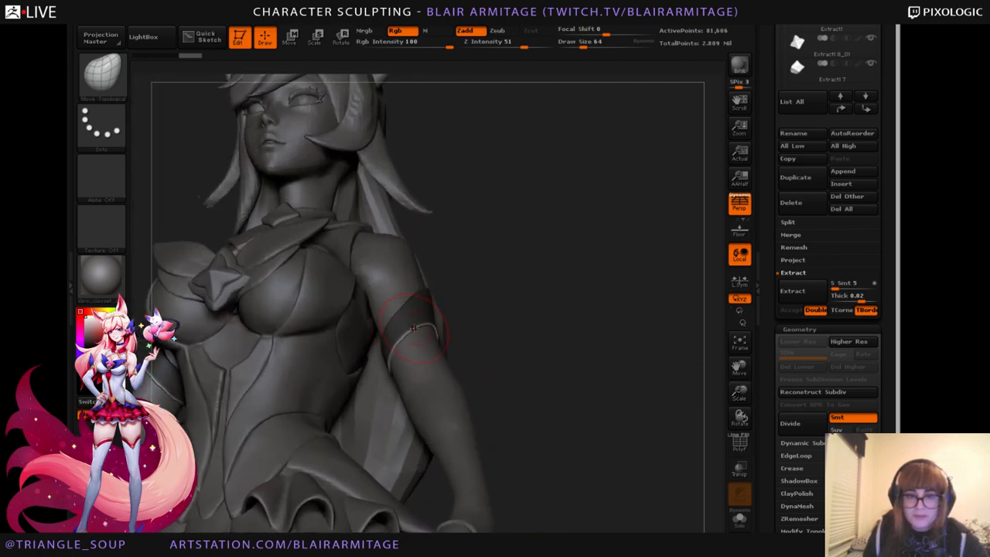
{"action": "left_click_drag", "start_coordinate": [738, 392], "coordinate": [735, 503]}
{"action": "left_click_drag", "start_coordinate": [608, 324], "coordinate": [634, 327]}
{"action": "left_click_drag", "start_coordinate": [765, 387], "coordinate": [729, 323]}
{"action": "left_click_drag", "start_coordinate": [849, 368], "coordinate": [848, 388]}
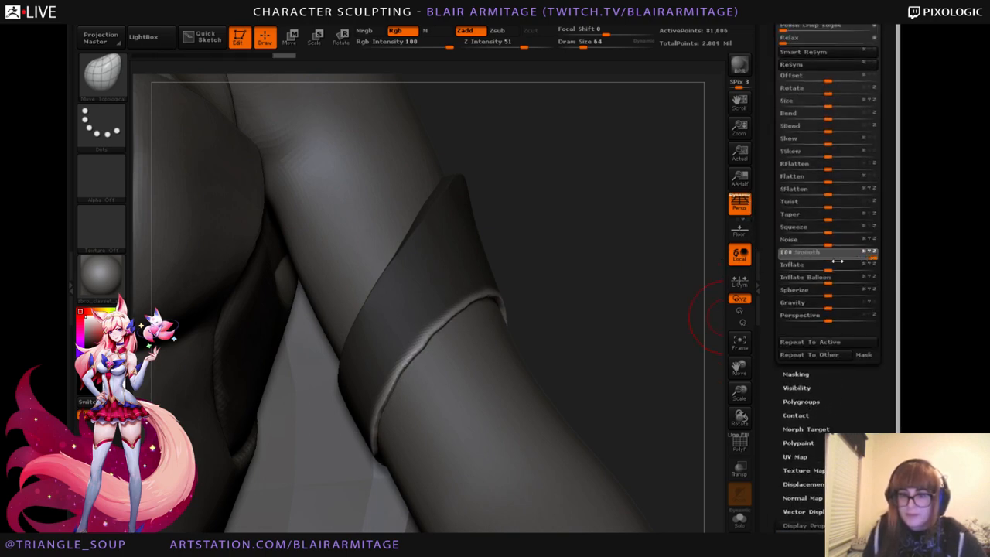
{"action": "mouse_move", "coordinate": [654, 327]}
{"action": "left_mouse_down"}
{"action": "mouse_move", "coordinate": [648, 278]}
{"action": "mouse_move", "coordinate": [662, 325]}
{"action": "left_mouse_up"}
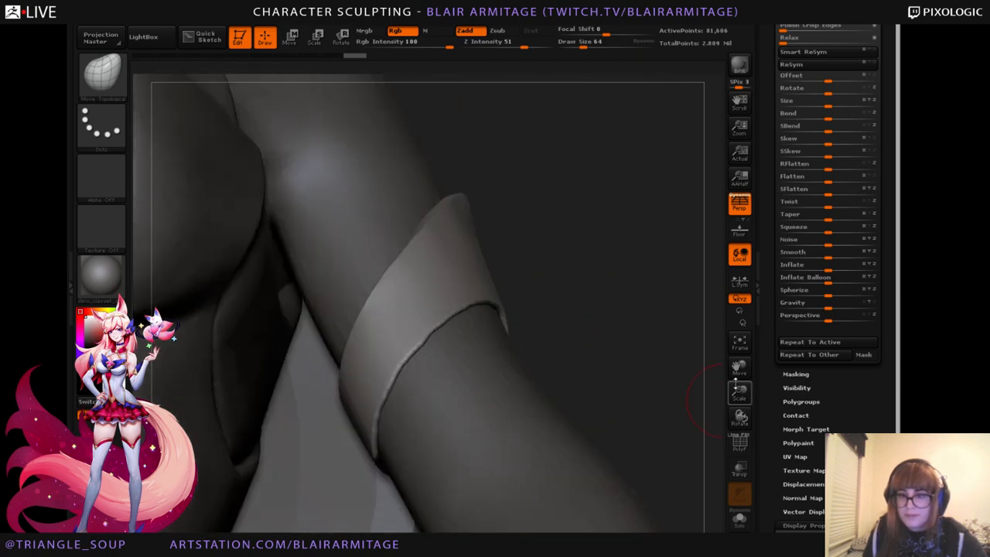
Isolate the extracted cuff band, split it into polygroups with Auto Groups and show only one arm's piece.
{"action": "left_click", "coordinate": [740, 518]}
{"action": "left_click_drag", "start_coordinate": [662, 418], "coordinate": [650, 381]}
{"action": "scroll", "coordinate": [840, 429], "scroll_direction": "down", "scroll_amount": 1}
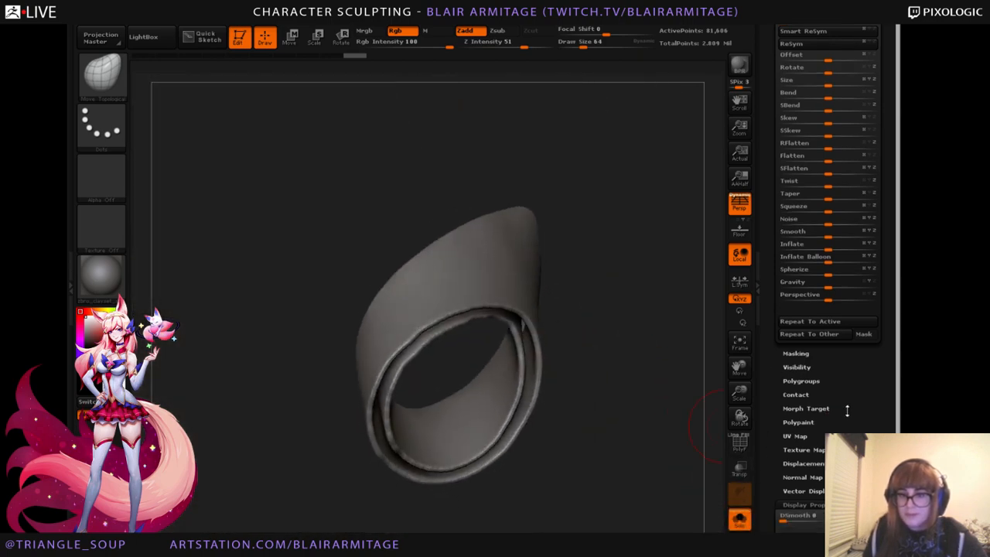
{"action": "left_click", "coordinate": [804, 387]}
{"action": "left_click", "coordinate": [802, 303]}
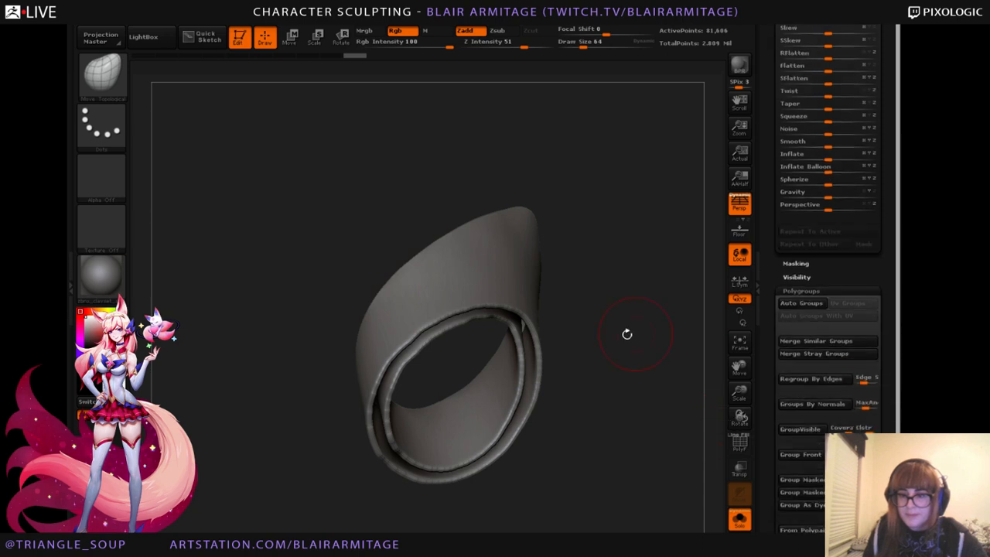
{"action": "left_click", "coordinate": [528, 297], "text": "ctrl+shift"}
{"action": "left_click", "coordinate": [511, 291], "text": "ctrl+shift"}
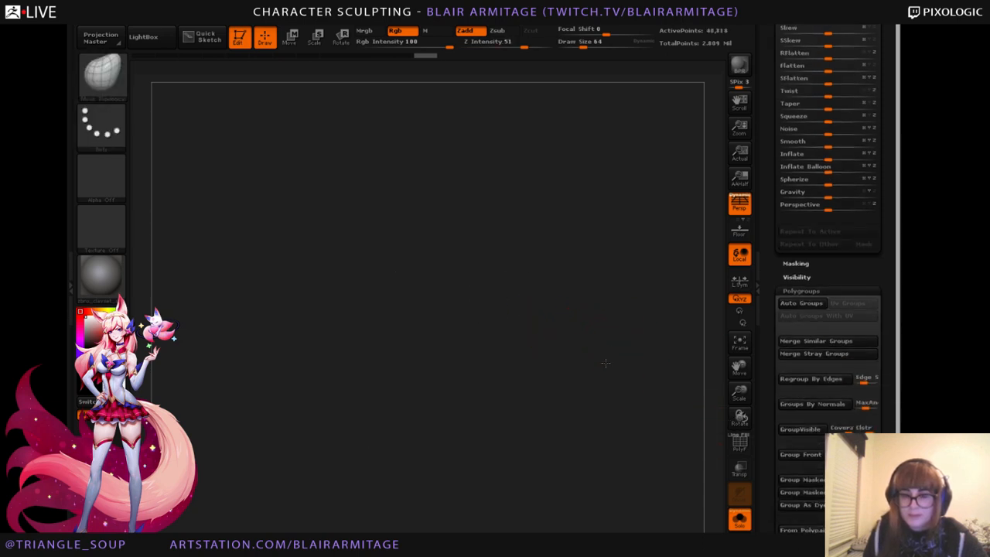
{"action": "mouse_move", "coordinate": [604, 324]}
{"action": "left_mouse_down", "text": "ctrl+shift"}
{"action": "mouse_move", "coordinate": [602, 334]}
{"action": "mouse_move", "coordinate": [631, 325]}
{"action": "mouse_move", "coordinate": [618, 332]}
{"action": "mouse_move", "coordinate": [615, 401]}
{"action": "mouse_move", "coordinate": [602, 330]}
{"action": "mouse_move", "coordinate": [635, 390]}
{"action": "mouse_move", "coordinate": [627, 353]}
{"action": "mouse_move", "coordinate": [609, 378]}
{"action": "mouse_move", "coordinate": [655, 293]}
{"action": "mouse_move", "coordinate": [575, 274]}
{"action": "left_mouse_up", "text": "ctrl+shift"}
With Move Topological at draw size 84, pull the cuff's inner rim outward to meet the outer rim all around.
{"action": "left_click_drag", "start_coordinate": [400, 360], "coordinate": [387, 361]}
{"action": "mouse_move", "coordinate": [452, 348]}
{"action": "left_mouse_down"}
{"action": "mouse_move", "coordinate": [371, 399]}
{"action": "mouse_move", "coordinate": [391, 398]}
{"action": "left_mouse_up"}
{"action": "left_click_drag", "start_coordinate": [375, 469], "coordinate": [357, 472]}
{"action": "left_click_drag", "start_coordinate": [416, 441], "coordinate": [406, 454]}
{"action": "mouse_move", "coordinate": [465, 465]}
{"action": "left_mouse_down"}
{"action": "mouse_move", "coordinate": [499, 467]}
{"action": "mouse_move", "coordinate": [538, 420]}
{"action": "left_mouse_up"}
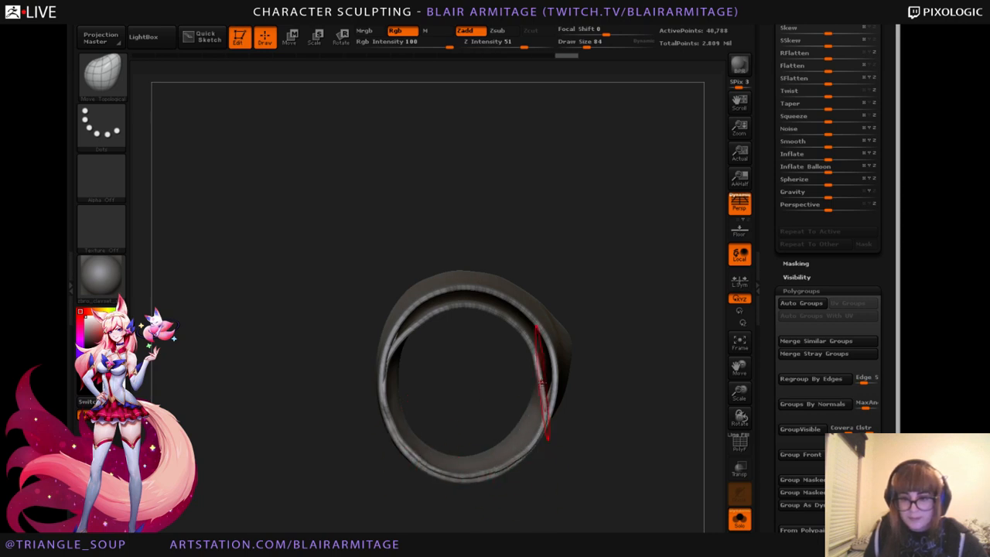
{"action": "mouse_move", "coordinate": [542, 382]}
{"action": "left_mouse_down"}
{"action": "mouse_move", "coordinate": [547, 353]}
{"action": "mouse_move", "coordinate": [529, 324]}
{"action": "left_mouse_up"}
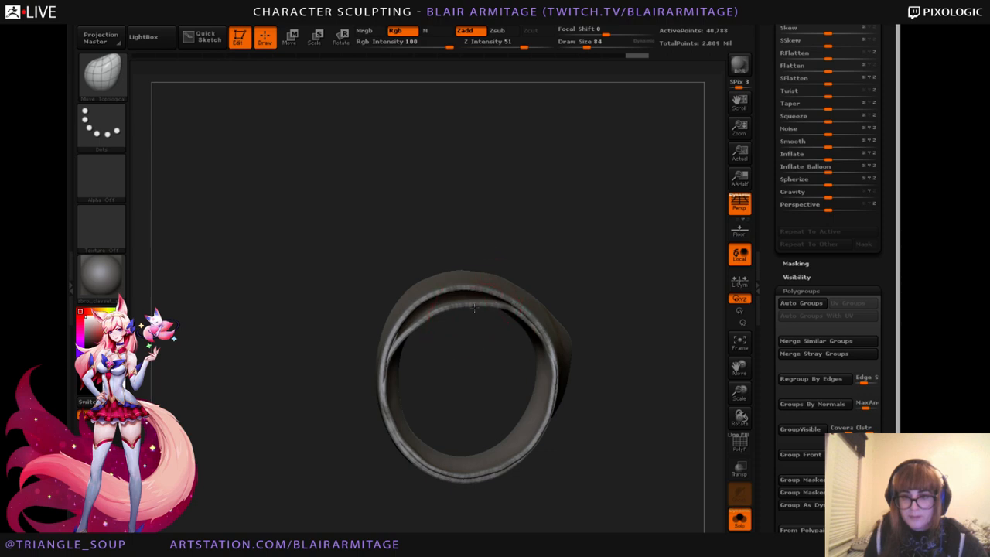
{"action": "mouse_move", "coordinate": [474, 307]}
{"action": "left_mouse_down"}
{"action": "mouse_move", "coordinate": [472, 299]}
{"action": "mouse_move", "coordinate": [429, 303]}
{"action": "mouse_move", "coordinate": [404, 320]}
{"action": "left_mouse_up"}
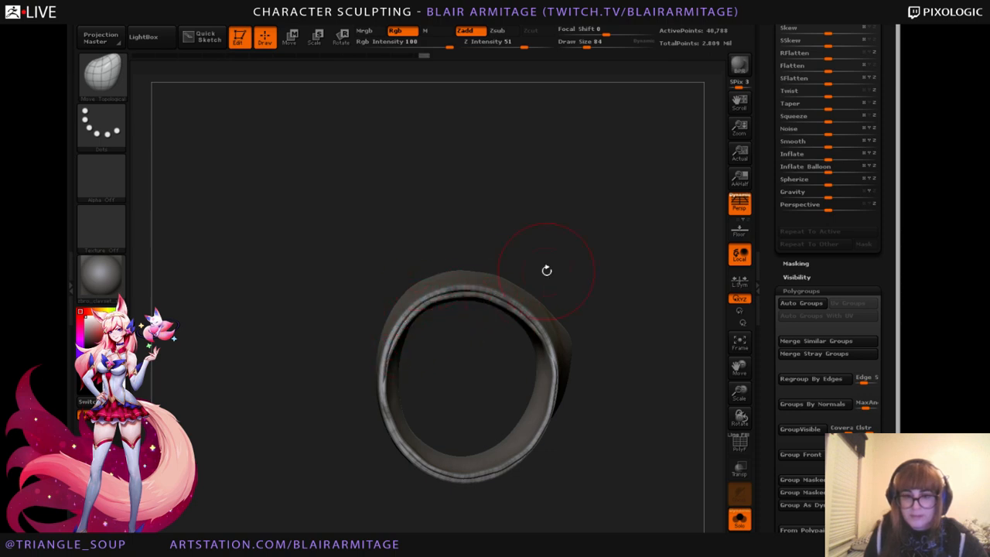
{"action": "left_click_drag", "start_coordinate": [546, 270], "coordinate": [514, 272]}
{"action": "left_click_drag", "start_coordinate": [456, 300], "coordinate": [457, 289]}
{"action": "mouse_move", "coordinate": [487, 262]}
{"action": "left_mouse_down"}
{"action": "mouse_move", "coordinate": [552, 289]}
{"action": "mouse_move", "coordinate": [520, 290]}
{"action": "left_mouse_up"}
{"action": "mouse_move", "coordinate": [534, 351]}
{"action": "left_mouse_down"}
{"action": "mouse_move", "coordinate": [588, 370]}
{"action": "mouse_move", "coordinate": [604, 482]}
{"action": "mouse_move", "coordinate": [652, 358]}
{"action": "left_mouse_up"}
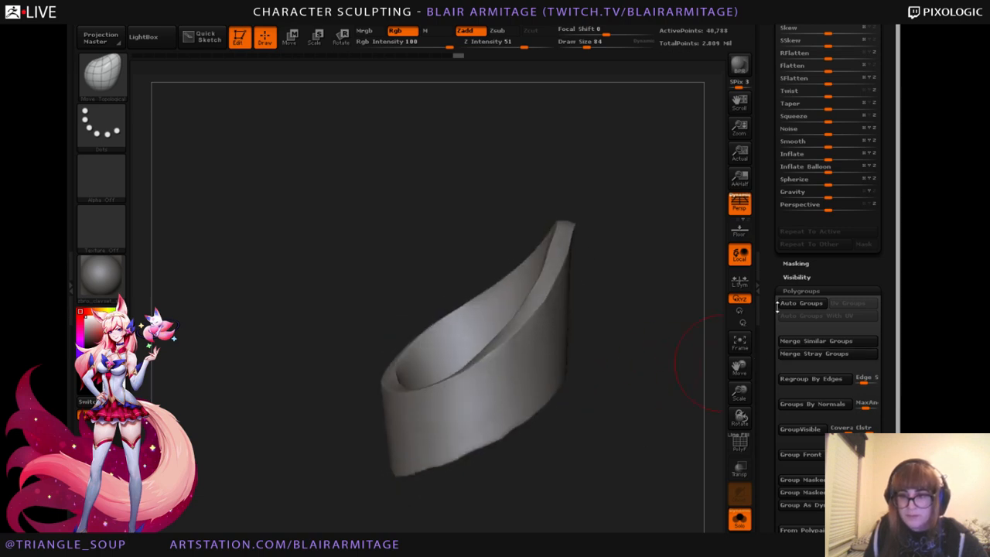
Remesh the cuff band with DynaMesh at resolution 128.
{"action": "scroll", "coordinate": [776, 306], "scroll_direction": "up", "scroll_amount": 10}
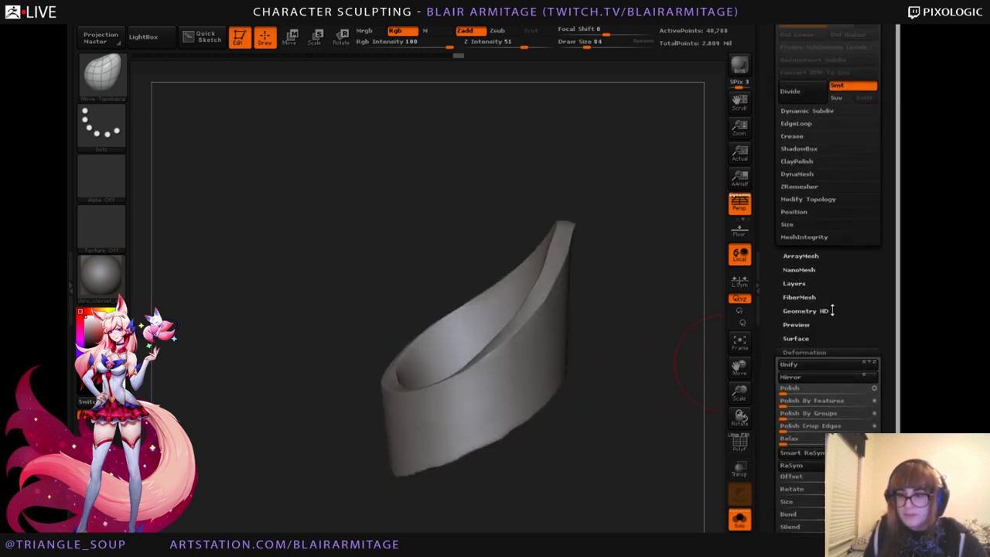
{"action": "scroll", "coordinate": [807, 179], "scroll_direction": "down", "scroll_amount": 5}
{"action": "scroll", "coordinate": [807, 179], "scroll_direction": "up", "scroll_amount": 10}
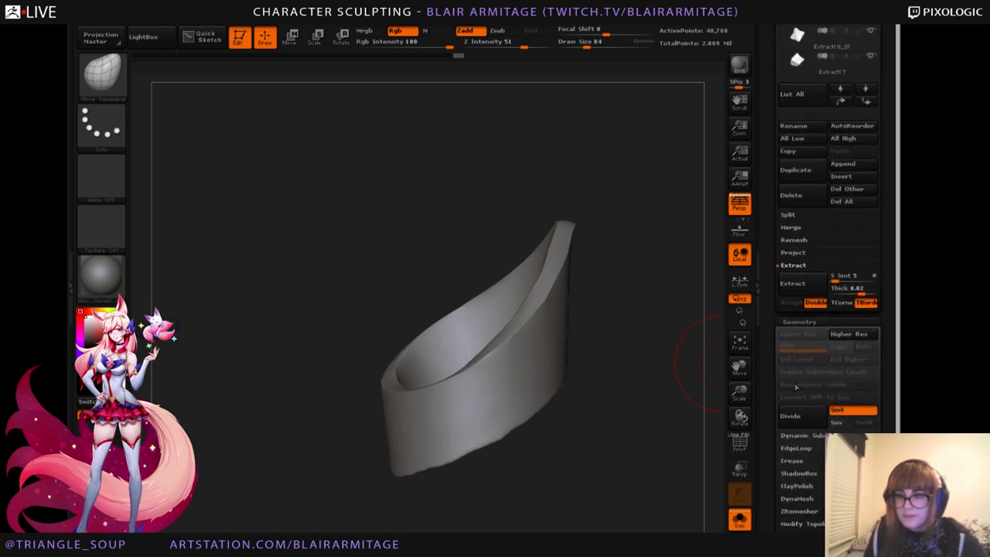
{"action": "scroll", "coordinate": [779, 321], "scroll_direction": "down", "scroll_amount": 4}
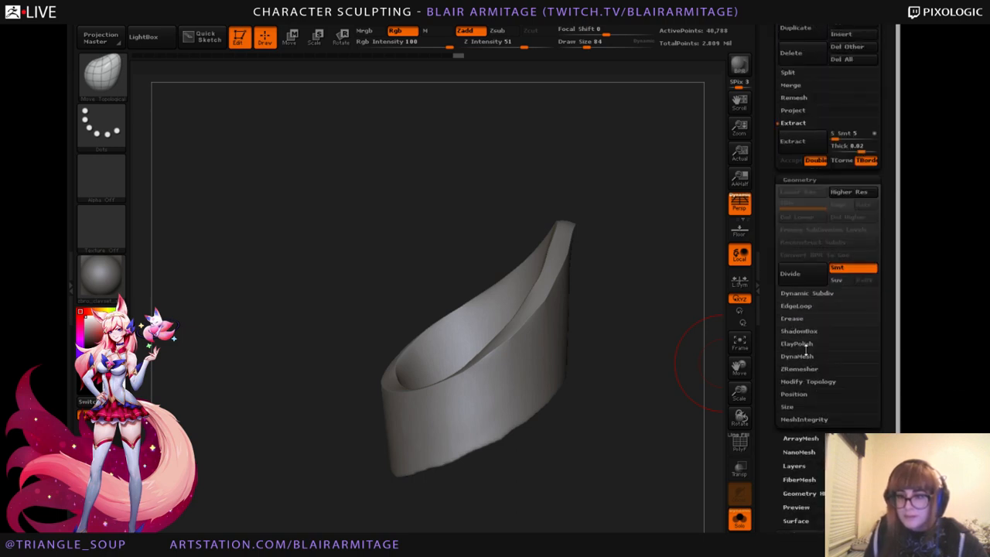
{"action": "left_click", "coordinate": [797, 357]}
{"action": "left_click", "coordinate": [797, 375]}
{"action": "mouse_move", "coordinate": [669, 440]}
{"action": "left_mouse_down"}
{"action": "mouse_move", "coordinate": [673, 316]}
{"action": "mouse_move", "coordinate": [665, 289]}
{"action": "mouse_move", "coordinate": [654, 293]}
{"action": "left_mouse_up"}
Thicken the cuff's lower rim all around with the Inflat brush at Z intensity 10.
{"action": "key", "text": "b"}
{"action": "left_click", "coordinate": [231, 91]}
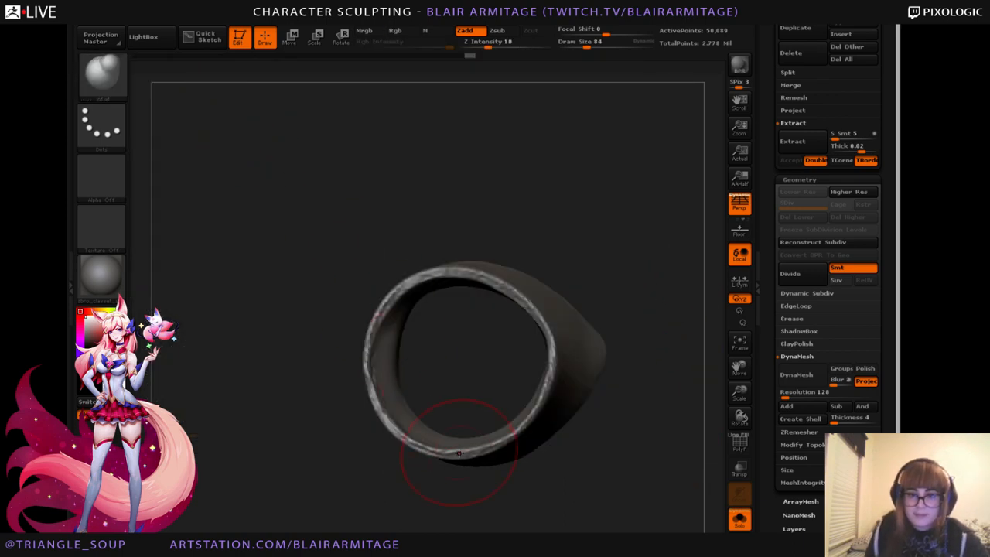
{"action": "mouse_move", "coordinate": [550, 361]}
{"action": "left_mouse_down"}
{"action": "mouse_move", "coordinate": [541, 317]}
{"action": "mouse_move", "coordinate": [476, 277]}
{"action": "mouse_move", "coordinate": [409, 277]}
{"action": "mouse_move", "coordinate": [378, 331]}
{"action": "mouse_move", "coordinate": [387, 408]}
{"action": "mouse_move", "coordinate": [410, 437]}
{"action": "left_mouse_up"}
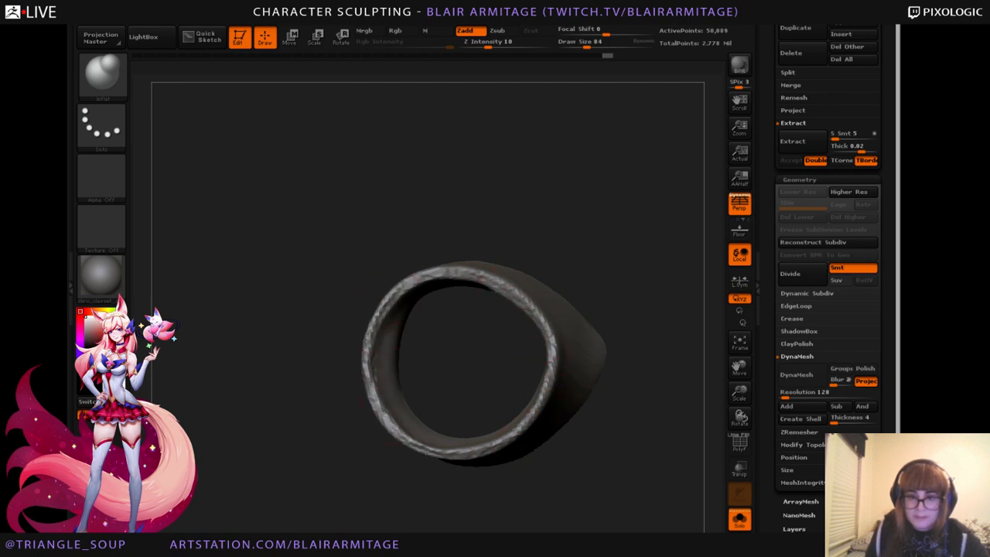
{"action": "left_click_drag", "start_coordinate": [369, 482], "coordinate": [417, 464]}
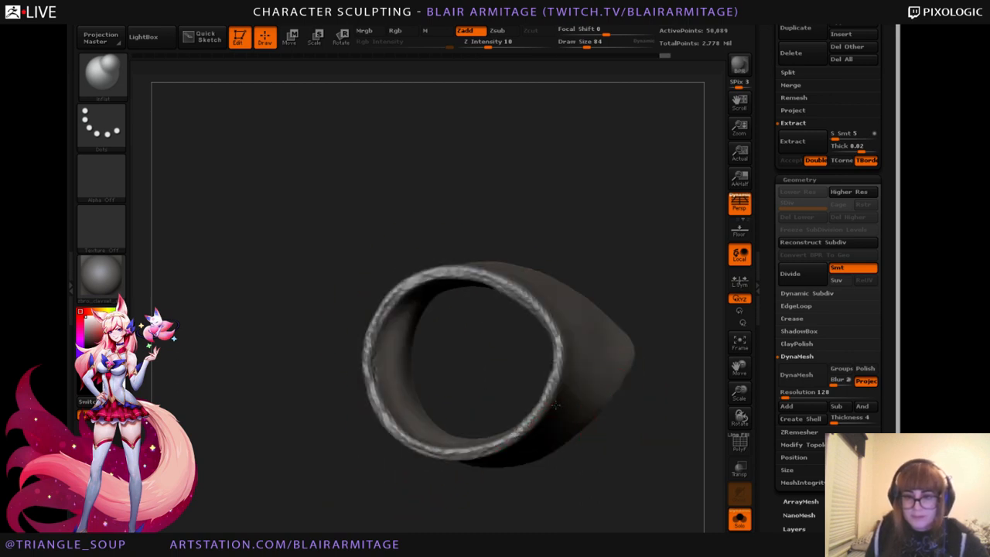
{"action": "left_click_drag", "start_coordinate": [659, 284], "coordinate": [614, 287]}
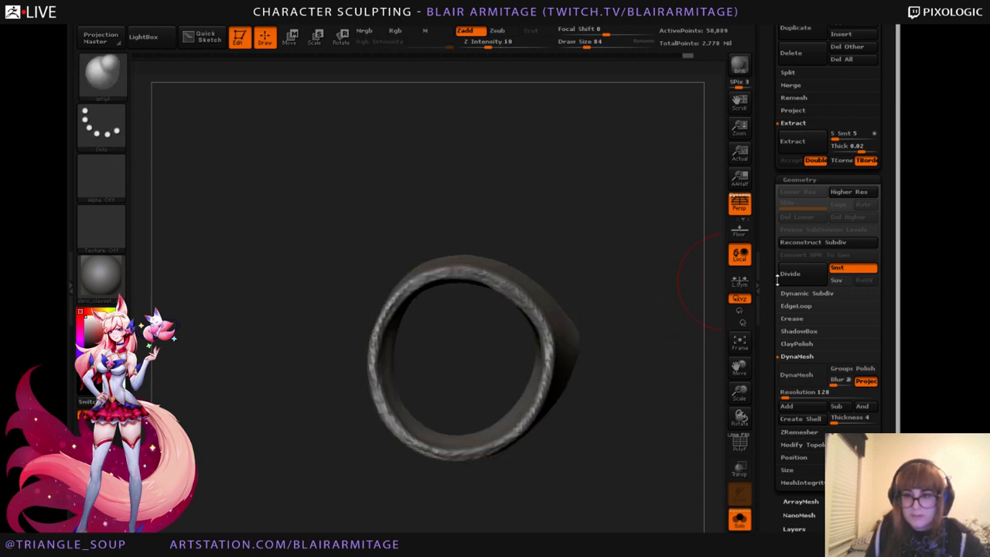
Raise the DynaMesh resolution to 240 and remesh the cuff band.
{"action": "left_click", "coordinate": [799, 379]}
{"action": "left_click_drag", "start_coordinate": [783, 397], "coordinate": [788, 397]}
{"action": "left_click_drag", "start_coordinate": [640, 352], "coordinate": [670, 377], "text": "ctrl"}
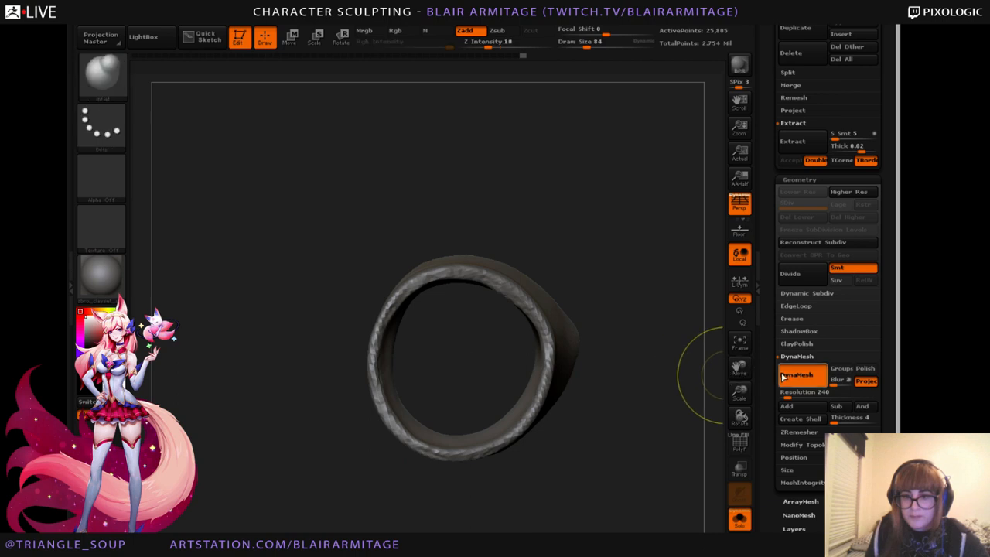
{"action": "left_click", "coordinate": [800, 381]}
{"action": "left_click", "coordinate": [800, 380]}
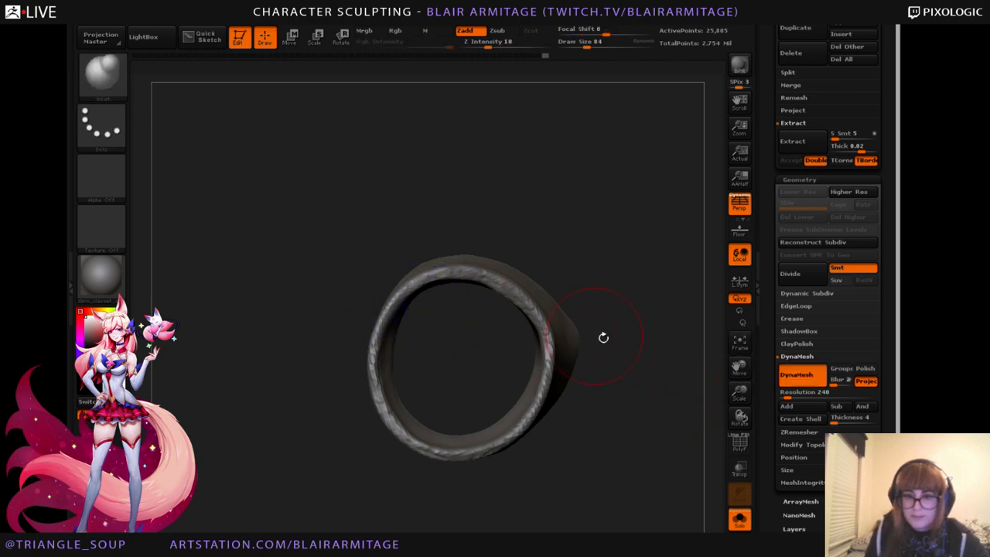
{"action": "left_click_drag", "start_coordinate": [661, 335], "coordinate": [676, 360], "text": "ctrl"}
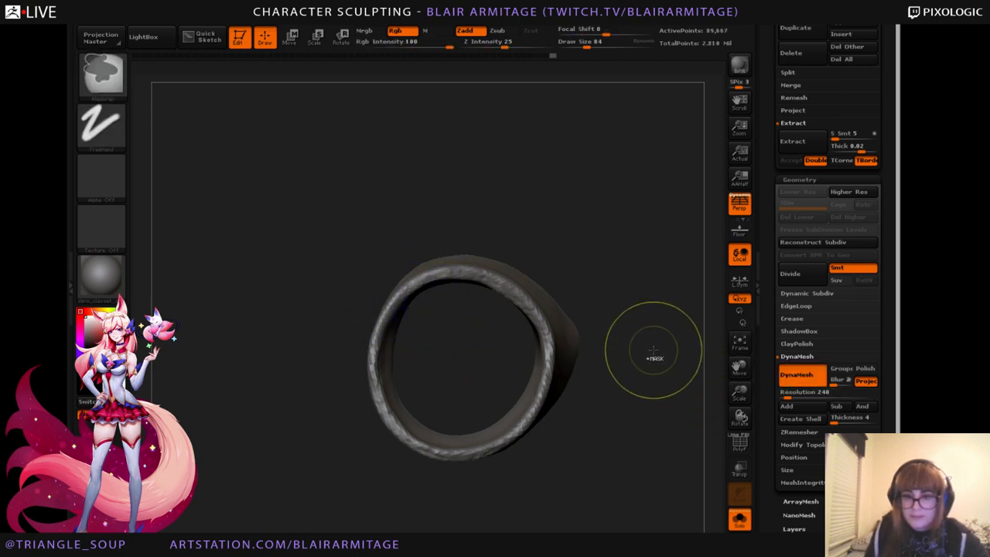
Switch to the hPolish brush at draw size 44 and remesh the cuff band with DynaMesh at resolution 656.
{"action": "mouse_move", "coordinate": [642, 291]}
{"action": "left_mouse_down"}
{"action": "mouse_move", "coordinate": [650, 347]}
{"action": "mouse_move", "coordinate": [662, 309]}
{"action": "mouse_move", "coordinate": [642, 271]}
{"action": "left_mouse_up"}
{"action": "key", "text": "b"}
{"action": "key", "text": "h"}
{"action": "key", "text": "p"}
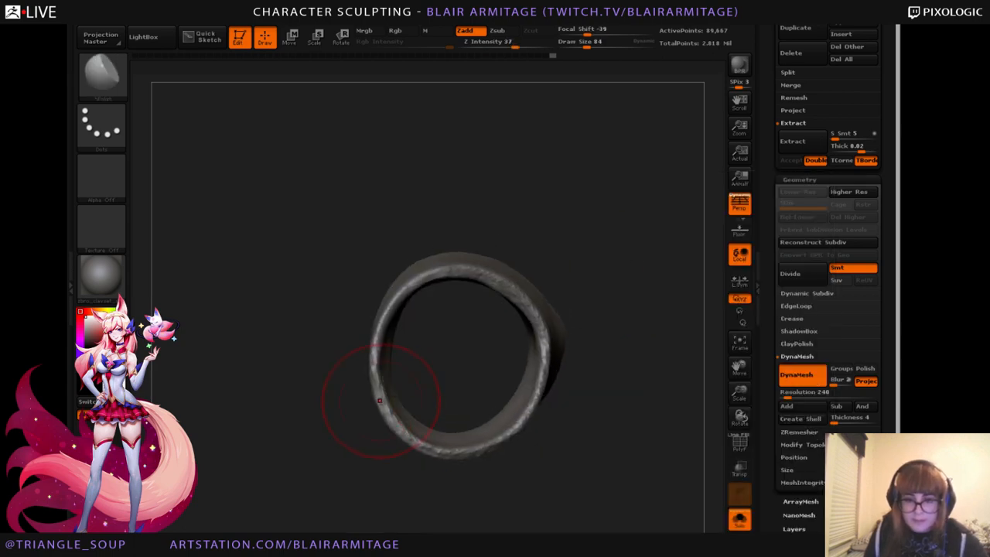
{"action": "left_click_drag", "start_coordinate": [364, 435], "coordinate": [356, 434]}
{"action": "key", "text": "bracketleft"}
{"action": "key", "text": "bracketleft"}
{"action": "key", "text": "bracketleft"}
{"action": "key", "text": "bracketleft"}
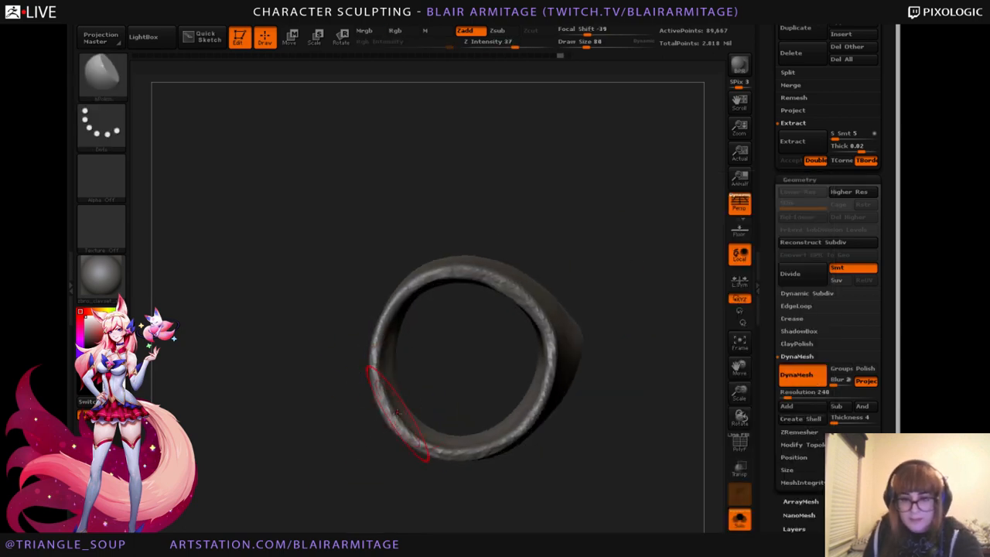
{"action": "left_click_drag", "start_coordinate": [791, 396], "coordinate": [797, 396]}
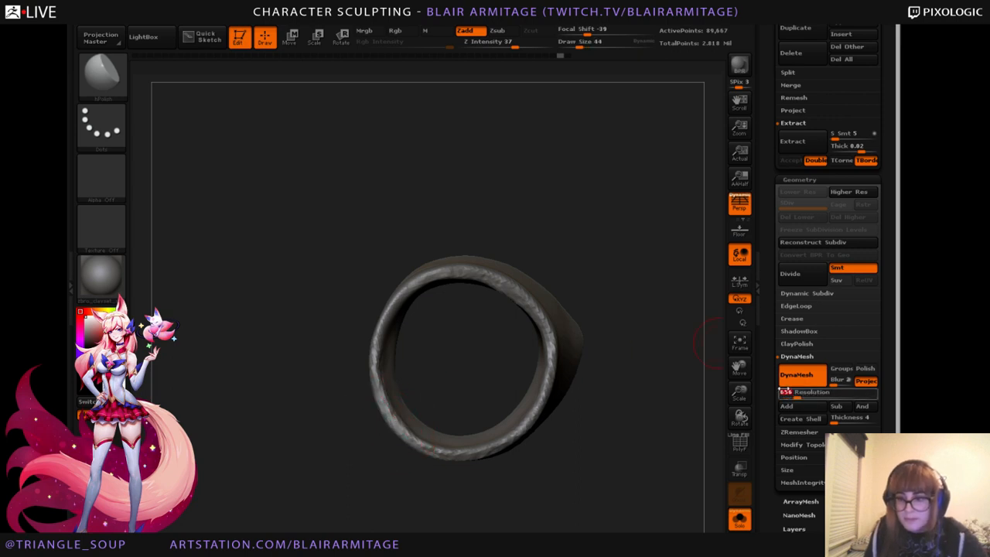
{"action": "left_click_drag", "start_coordinate": [643, 269], "coordinate": [634, 289], "text": "ctrl"}
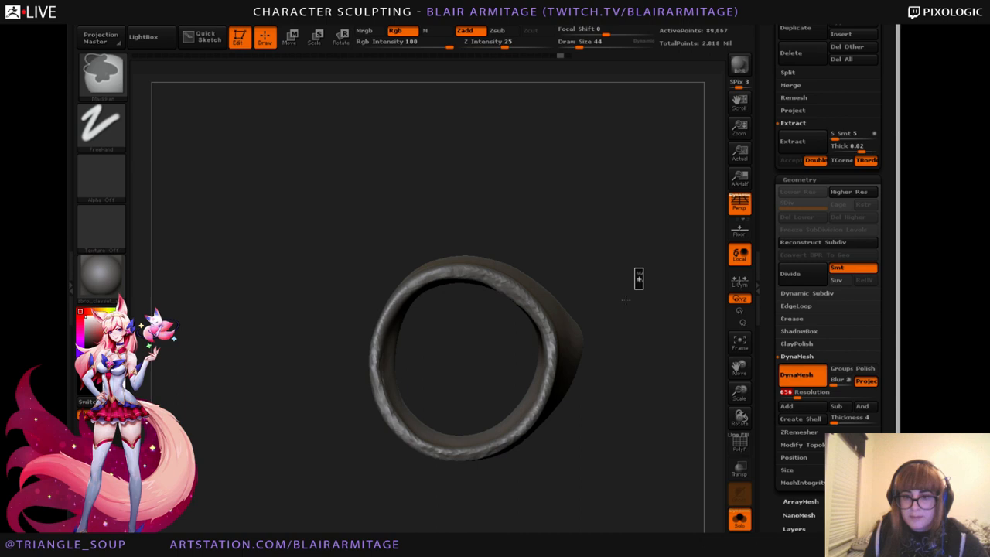
{"action": "left_click_drag", "start_coordinate": [625, 299], "coordinate": [613, 317], "text": "ctrl"}
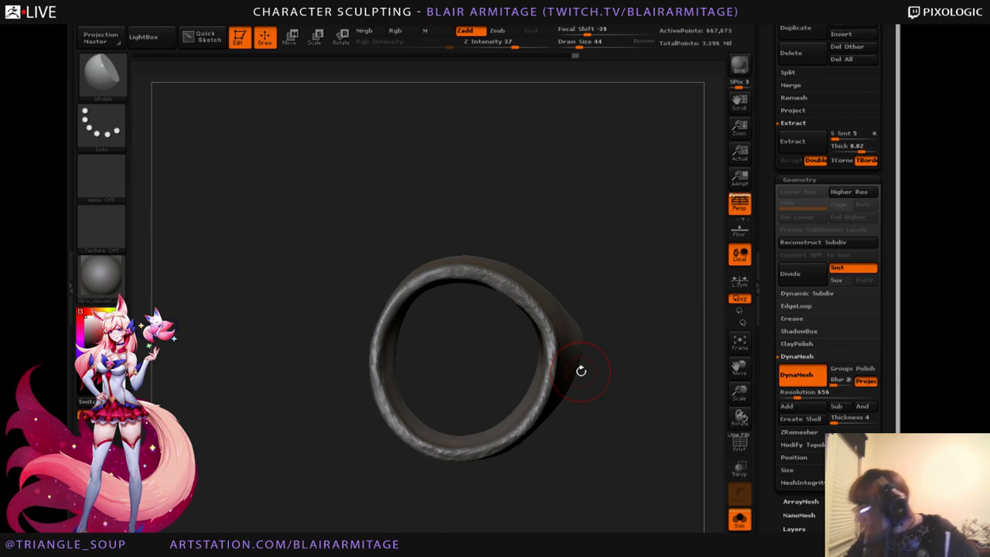
Flatten and smooth the face of the cuff band's lower rim all around with the hPolish brush.
{"action": "left_click_drag", "start_coordinate": [616, 266], "coordinate": [698, 356]}
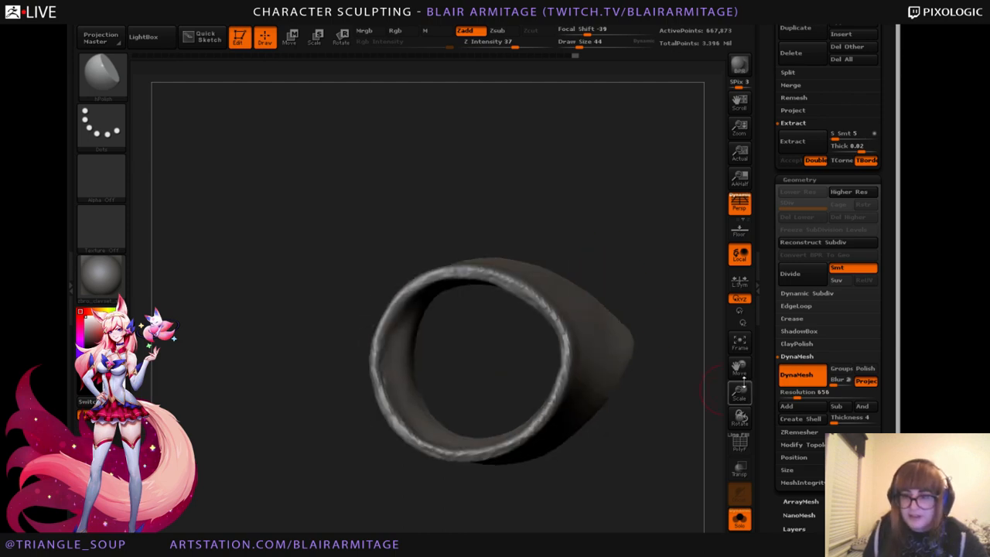
{"action": "mouse_move", "coordinate": [740, 385]}
{"action": "left_mouse_down"}
{"action": "mouse_move", "coordinate": [647, 218]}
{"action": "mouse_move", "coordinate": [660, 170]}
{"action": "mouse_move", "coordinate": [426, 210]}
{"action": "left_mouse_up"}
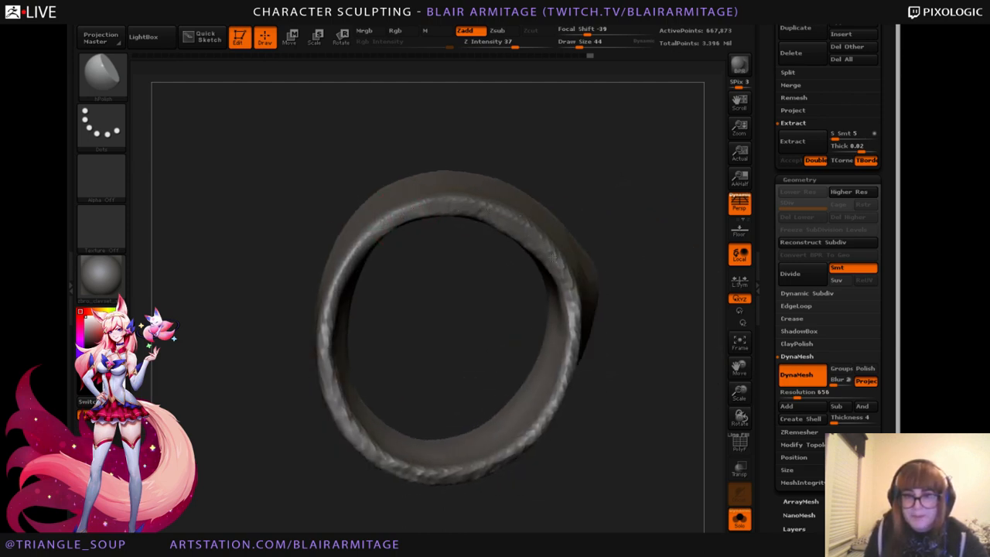
{"action": "left_click_drag", "start_coordinate": [354, 500], "coordinate": [349, 419], "text": "alt"}
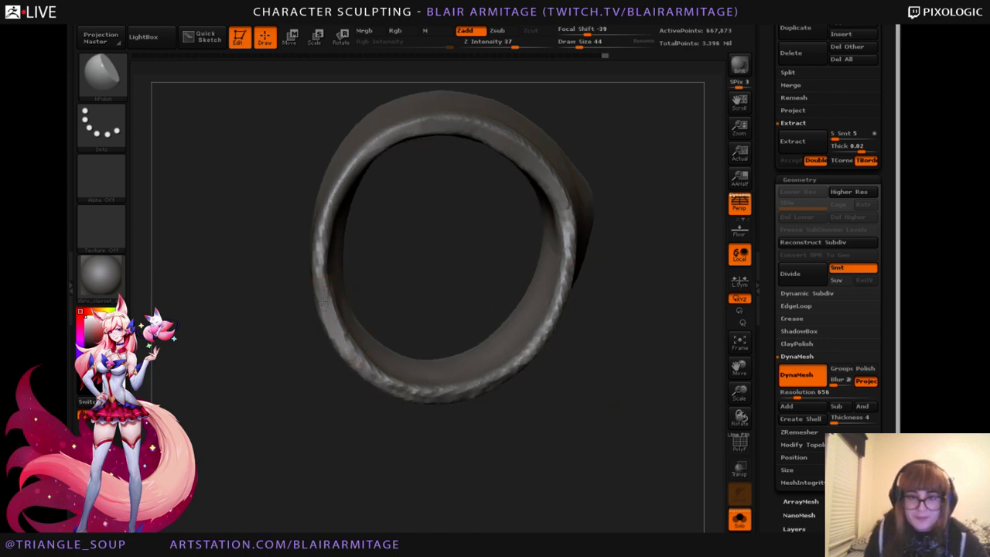
{"action": "mouse_move", "coordinate": [321, 279]}
{"action": "left_mouse_down"}
{"action": "mouse_move", "coordinate": [322, 236]}
{"action": "mouse_move", "coordinate": [321, 255]}
{"action": "left_mouse_up"}
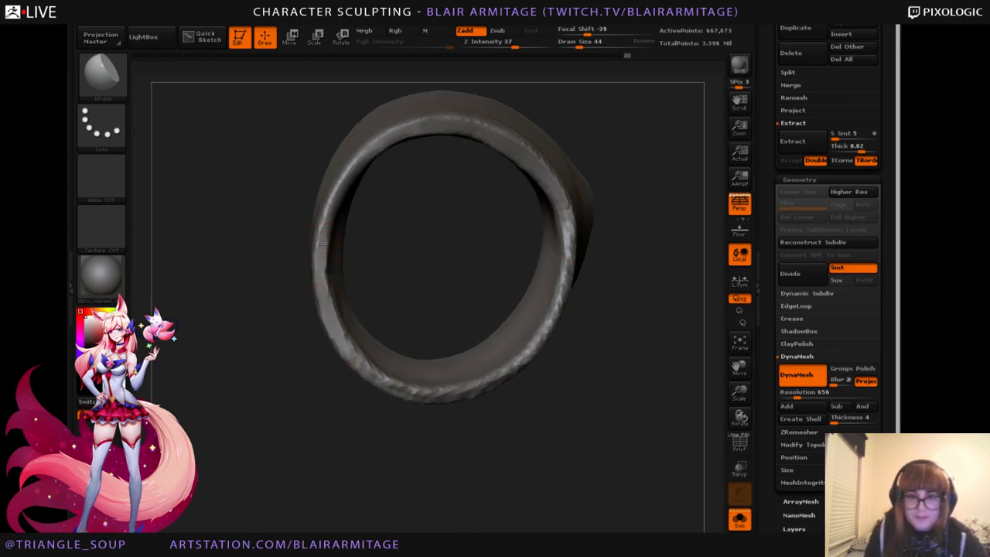
{"action": "left_click_drag", "start_coordinate": [418, 247], "coordinate": [332, 204]}
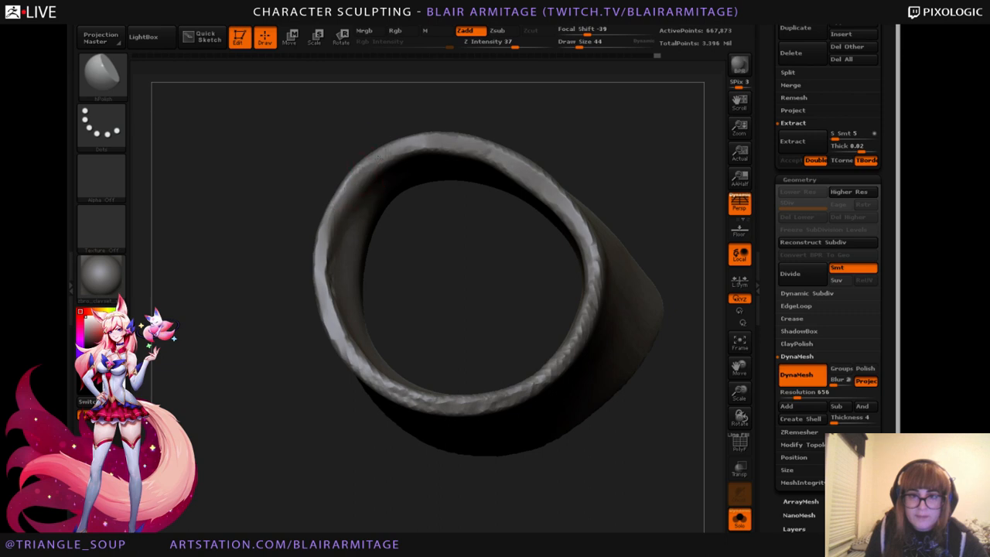
{"action": "left_click_drag", "start_coordinate": [287, 352], "coordinate": [346, 427]}
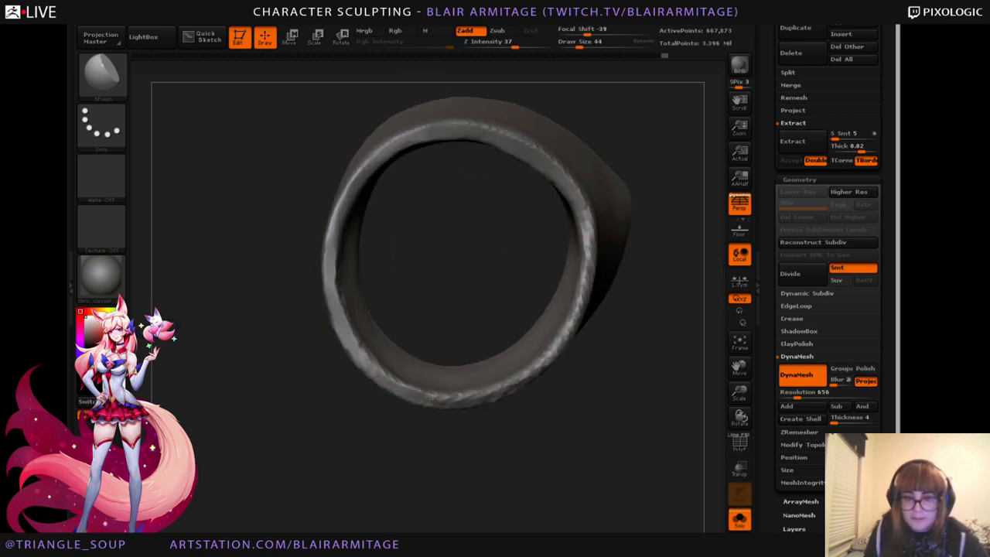
{"action": "left_click_drag", "start_coordinate": [483, 399], "coordinate": [557, 390]}
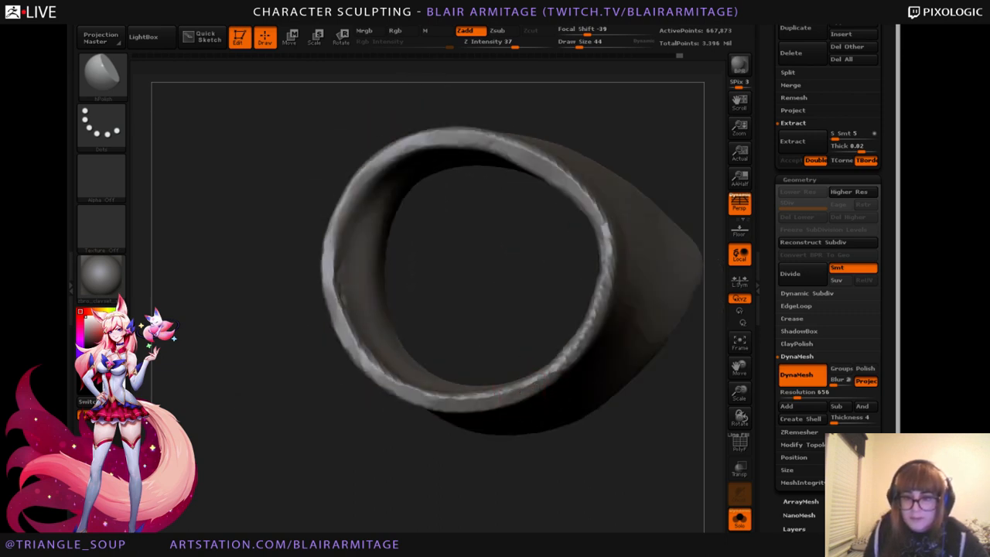
{"action": "left_click_drag", "start_coordinate": [524, 300], "coordinate": [552, 298]}
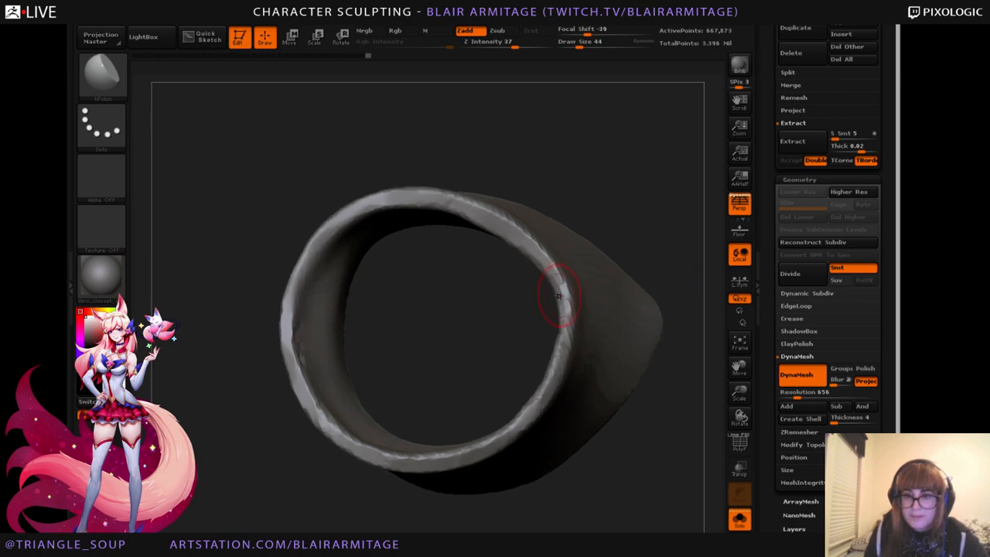
{"action": "left_click_drag", "start_coordinate": [699, 433], "coordinate": [711, 465]}
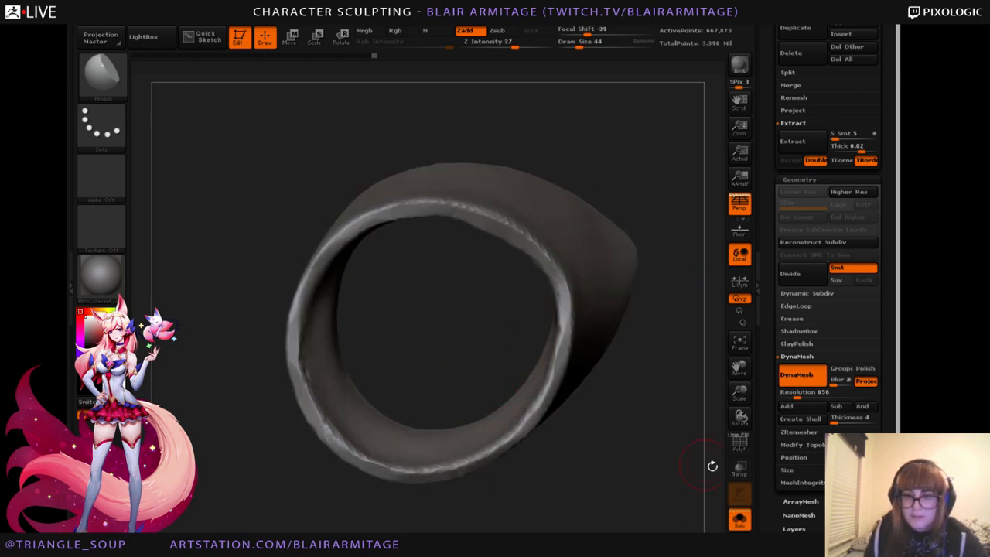
Show all subtools again and ZRemesh the cuff band with a target polygon count of 0.1.
{"action": "left_click", "coordinate": [739, 519]}
{"action": "left_click_drag", "start_coordinate": [715, 390], "coordinate": [728, 424]}
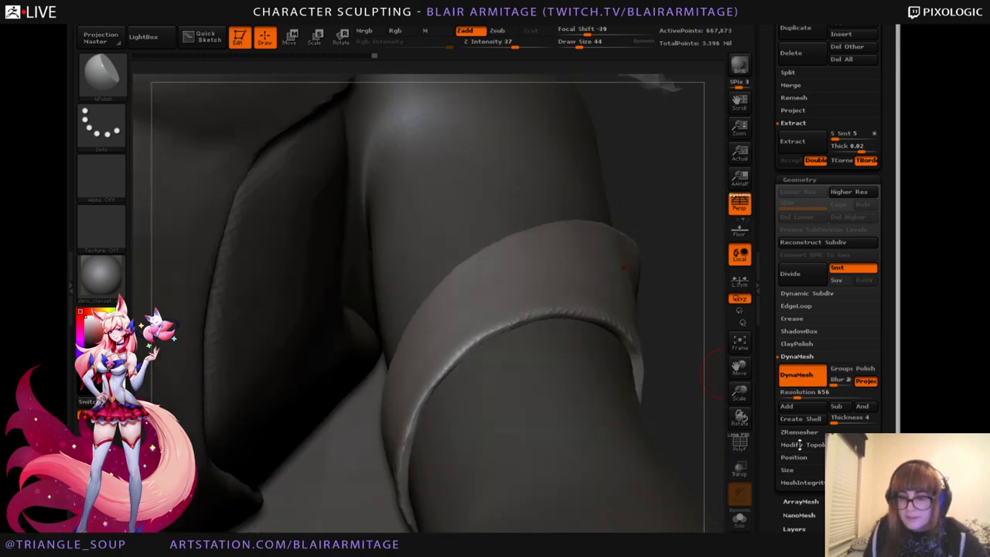
{"action": "left_click", "coordinate": [802, 432]}
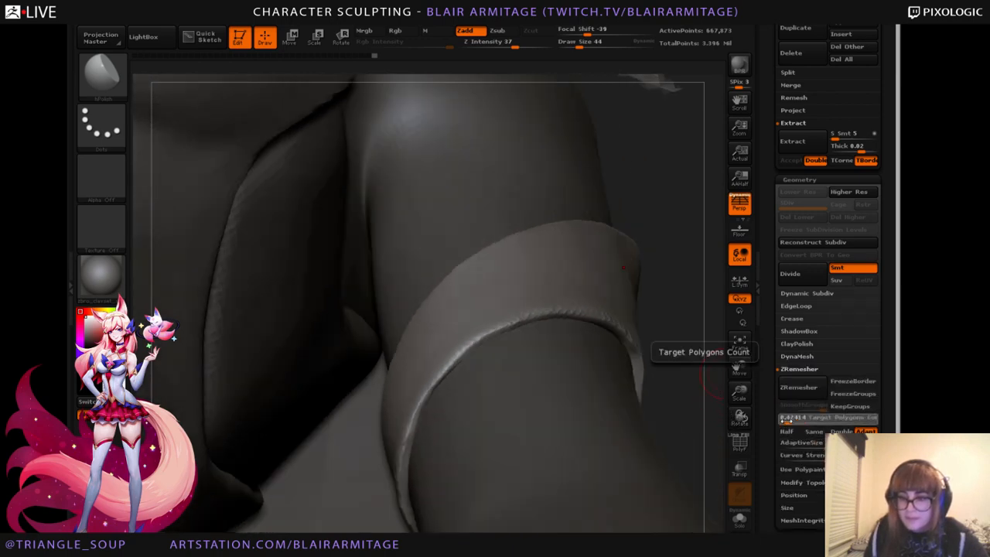
{"action": "left_click", "coordinate": [795, 397]}
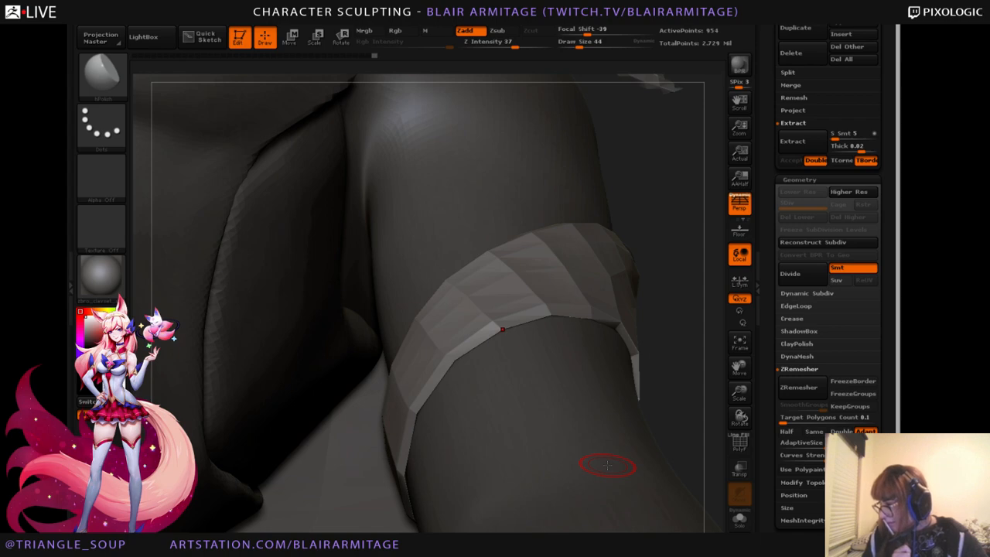
Subdivide the remeshed cuff band three times to reach subdivision level 4.
{"action": "mouse_move", "coordinate": [678, 329]}
{"action": "left_mouse_down"}
{"action": "mouse_move", "coordinate": [718, 360]}
{"action": "mouse_move", "coordinate": [711, 365]}
{"action": "mouse_move", "coordinate": [703, 302]}
{"action": "mouse_move", "coordinate": [679, 280]}
{"action": "mouse_move", "coordinate": [703, 363]}
{"action": "left_mouse_up"}
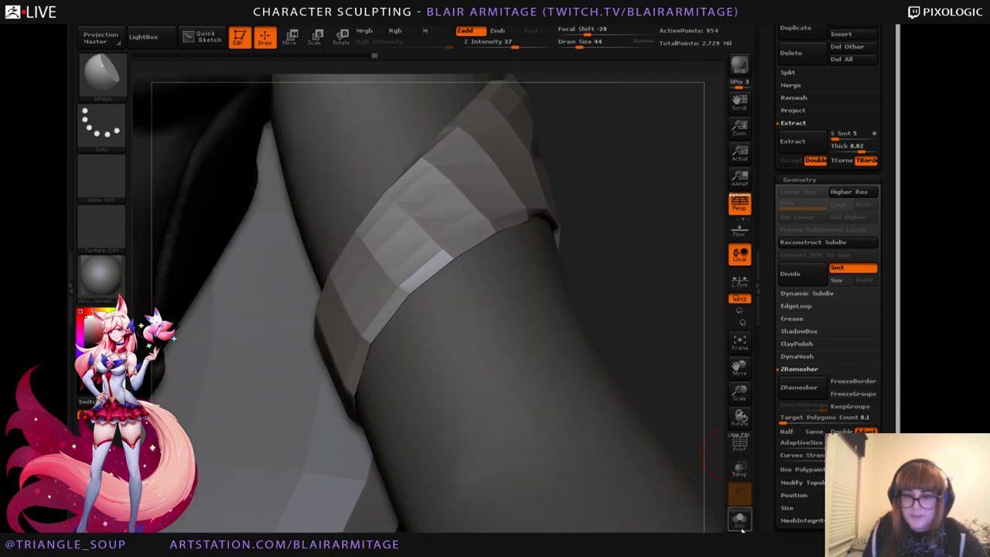
{"action": "left_click", "coordinate": [794, 277]}
{"action": "left_click", "coordinate": [793, 276]}
{"action": "left_click", "coordinate": [793, 277]}
{"action": "mouse_move", "coordinate": [662, 320]}
{"action": "left_mouse_down"}
{"action": "mouse_move", "coordinate": [650, 302]}
{"action": "mouse_move", "coordinate": [661, 323]}
{"action": "left_mouse_up"}
Isolate the cuff band and undo its subdivisions and the low-polygon remesh.
{"action": "left_click", "coordinate": [740, 518]}
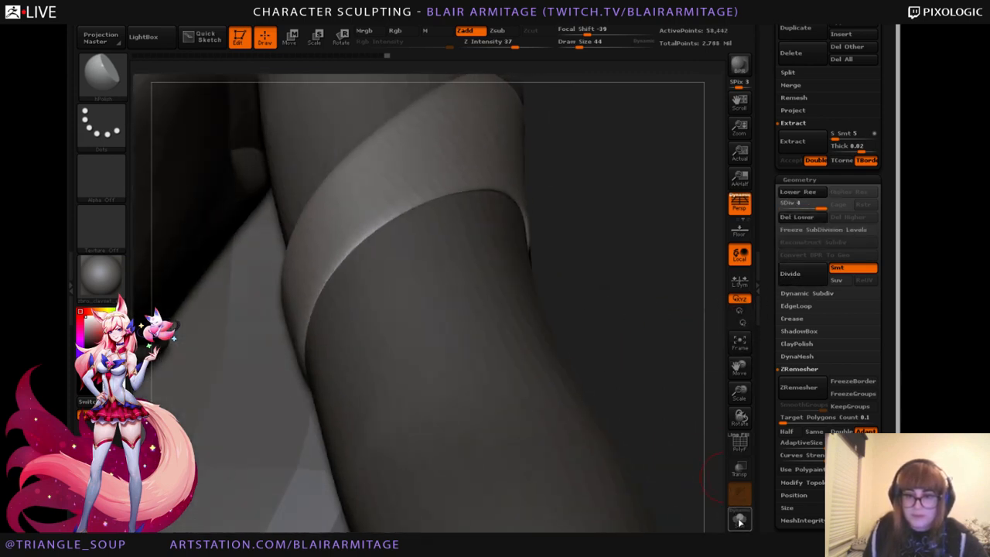
{"action": "left_click_drag", "start_coordinate": [656, 413], "coordinate": [702, 392]}
{"action": "key", "text": "ctrl+z"}
{"action": "key", "text": "ctrl+z"}
{"action": "key", "text": "ctrl+z"}
{"action": "key", "text": "ctrl+z"}
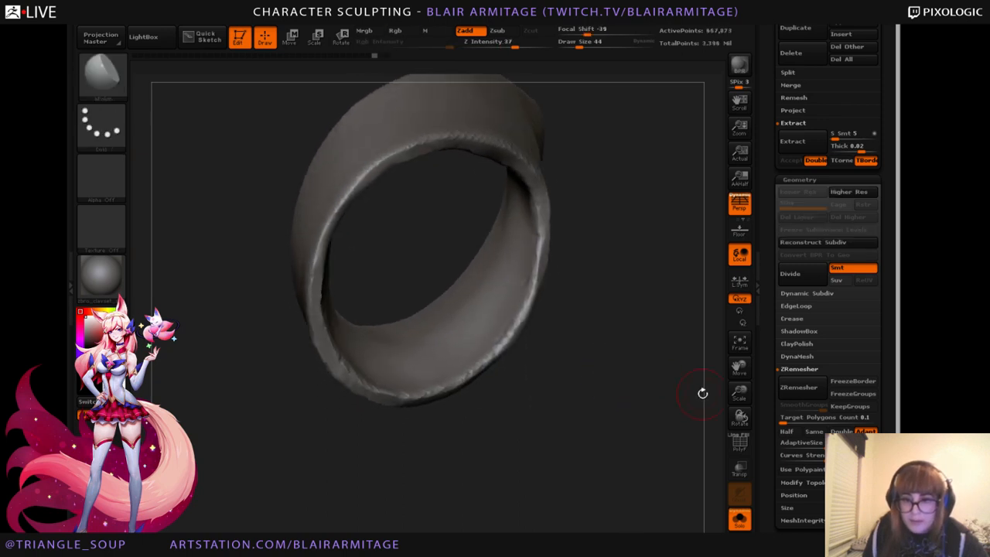
Try to ZRemesh the cuff band with a target polygon count of 0.244 and undo the result.
{"action": "left_click", "coordinate": [785, 418]}
{"action": "mouse_move", "coordinate": [642, 424]}
{"action": "left_mouse_down"}
{"action": "mouse_move", "coordinate": [633, 406]}
{"action": "mouse_move", "coordinate": [639, 426]}
{"action": "left_mouse_up"}
{"action": "left_click", "coordinate": [800, 386]}
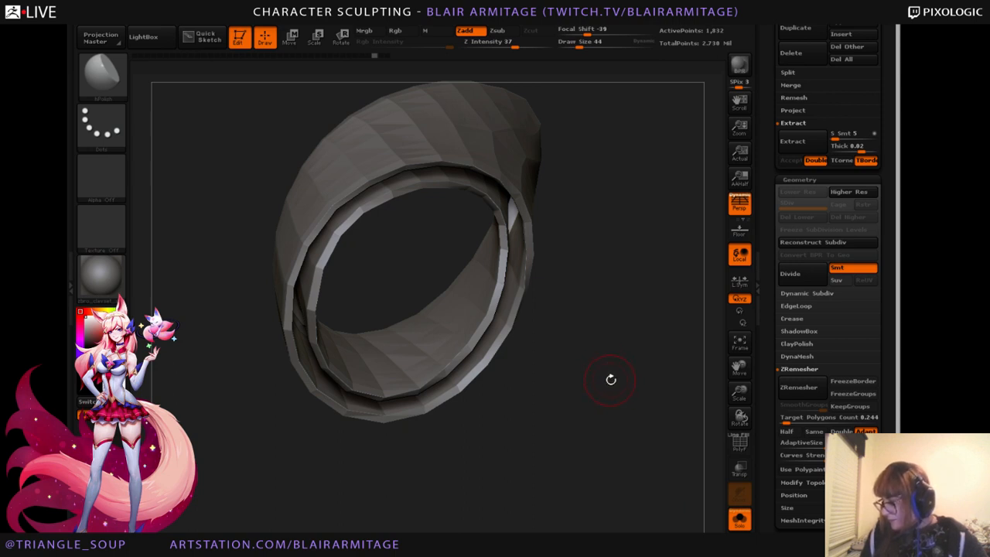
{"action": "mouse_move", "coordinate": [640, 366]}
{"action": "left_mouse_down"}
{"action": "mouse_move", "coordinate": [613, 364]}
{"action": "mouse_move", "coordinate": [619, 357]}
{"action": "mouse_move", "coordinate": [625, 373]}
{"action": "left_mouse_up"}
{"action": "key", "text": "ctrl+z"}
Give the cuff band's subtool a name beginning with "sleeve".
{"action": "left_click_drag", "start_coordinate": [770, 420], "coordinate": [768, 502]}
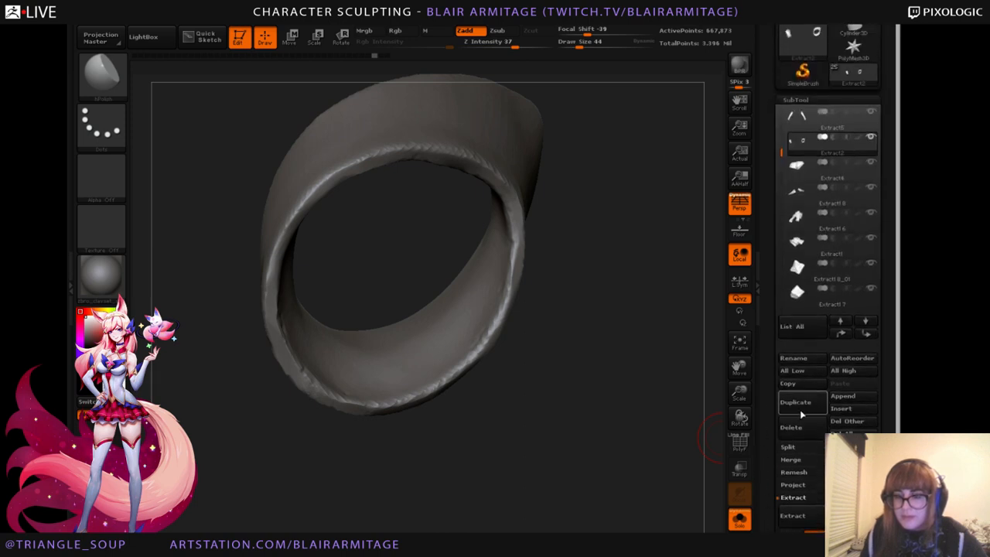
{"action": "left_click", "coordinate": [790, 358]}
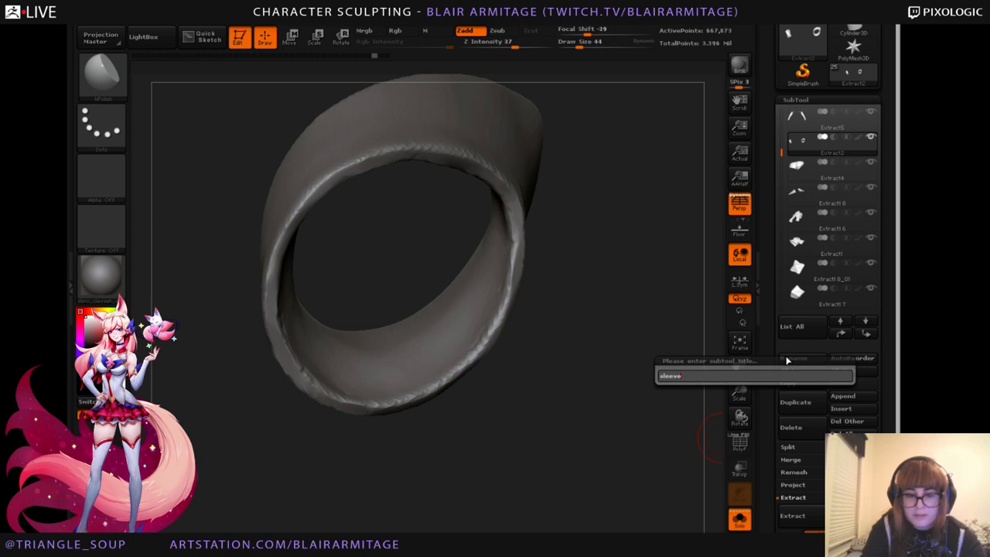
{"action": "key", "text": "Return"}
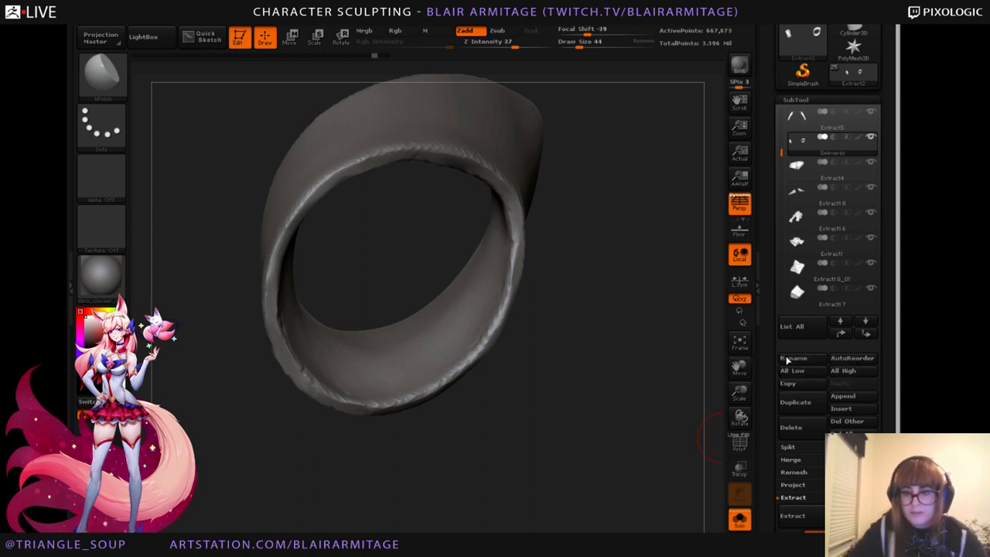
Repeat the ZRemesher attempt on the renamed cuff band at target polygon count 0.244, inspect it and undo it.
{"action": "left_click_drag", "start_coordinate": [766, 427], "coordinate": [768, 35]}
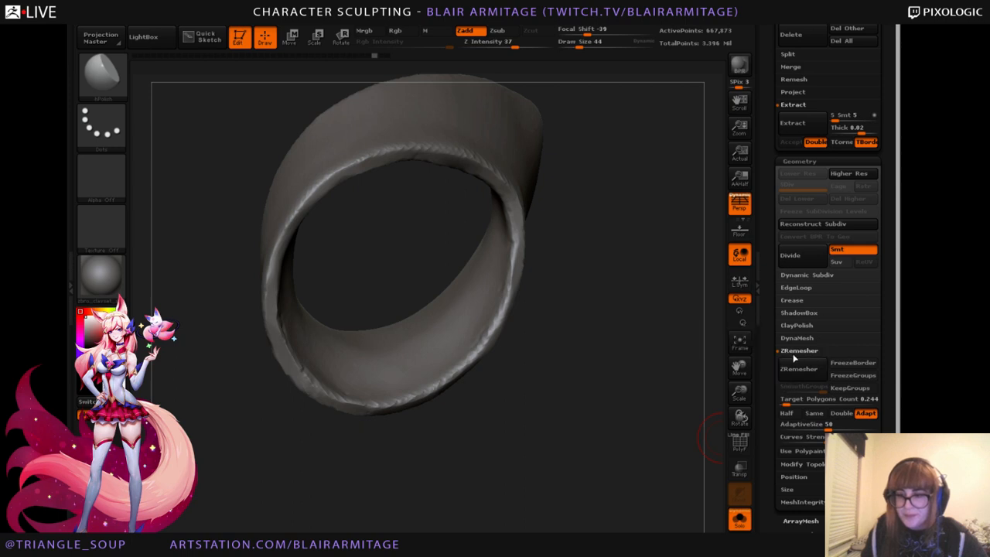
{"action": "left_click", "coordinate": [787, 401]}
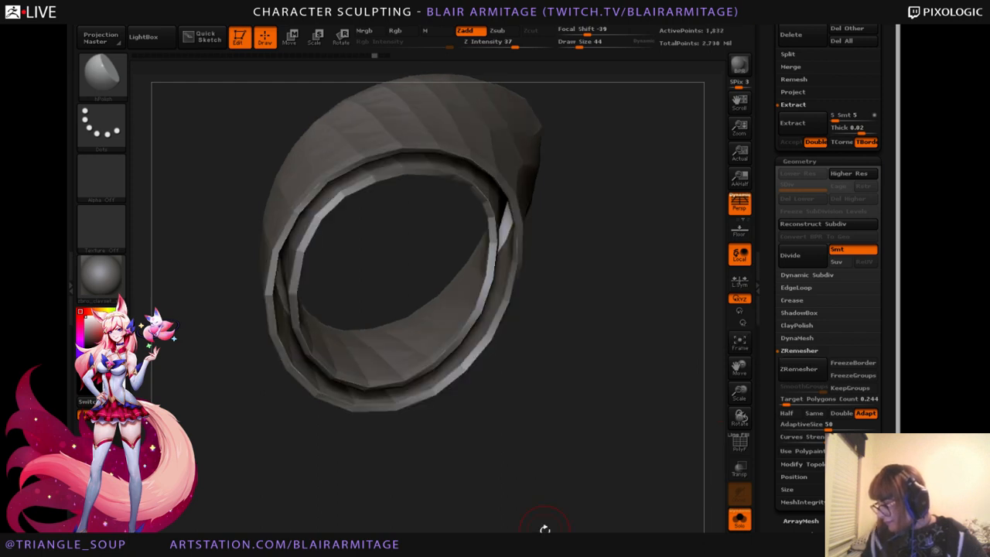
{"action": "left_click_drag", "start_coordinate": [593, 396], "coordinate": [592, 376]}
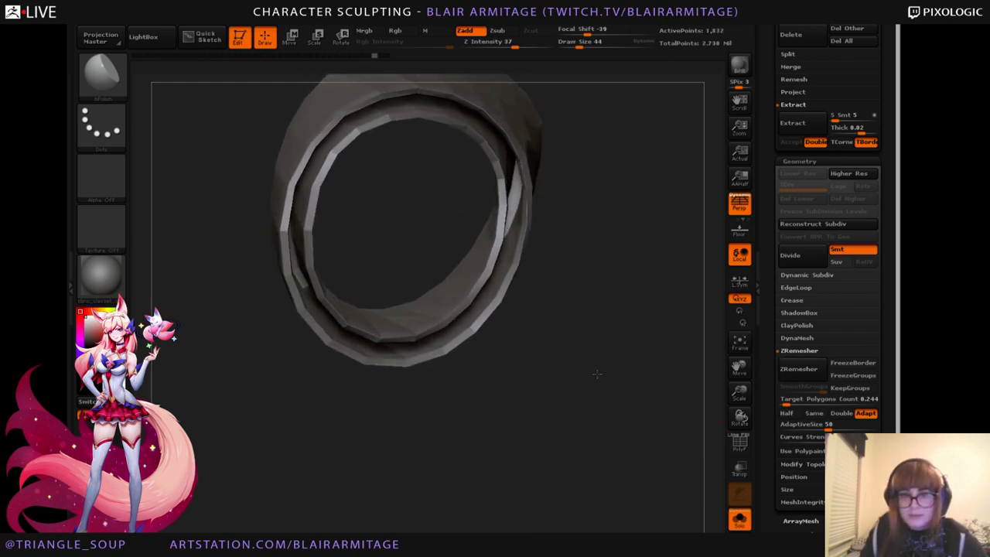
{"action": "key", "text": "ctrl+shift"}
{"action": "left_click_drag", "start_coordinate": [588, 308], "coordinate": [619, 358]}
{"action": "key", "text": "ctrl+z"}
{"action": "key", "text": "ctrl+z"}
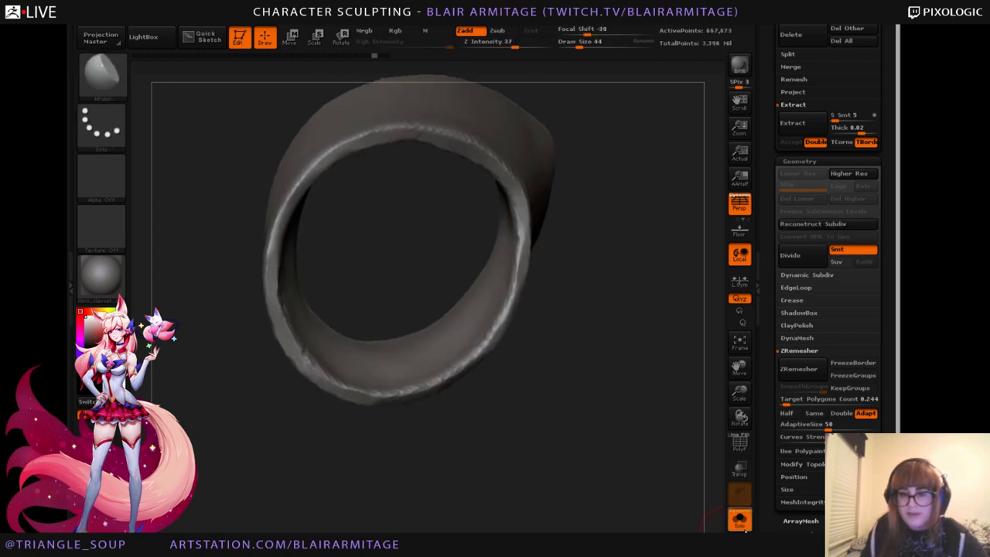
With all subtools shown, adjust the cuff band's lower edge around the arm using Move Topological at draw size 120.
{"action": "left_click", "coordinate": [739, 520]}
{"action": "mouse_move", "coordinate": [611, 305]}
{"action": "left_mouse_down"}
{"action": "mouse_move", "coordinate": [664, 349]}
{"action": "mouse_move", "coordinate": [666, 311]}
{"action": "left_mouse_up"}
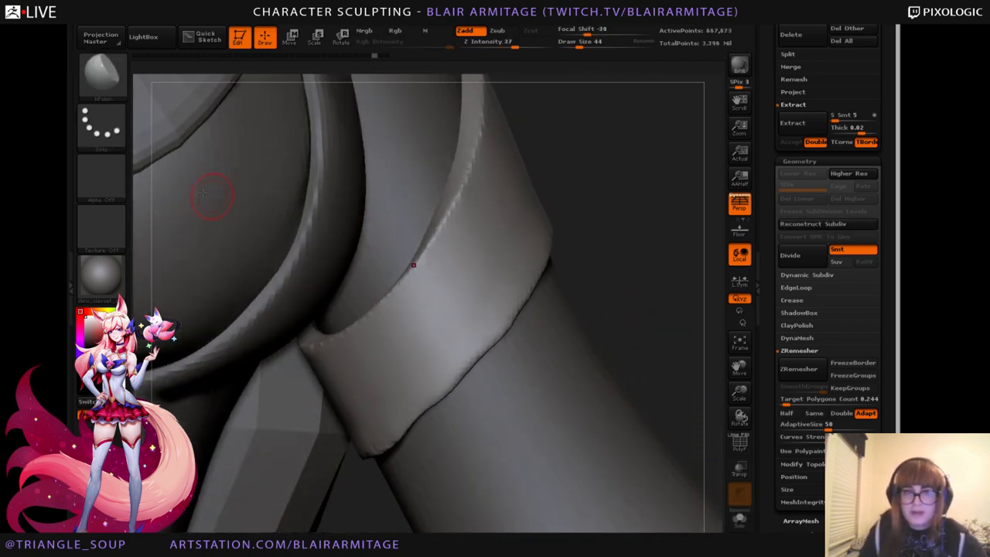
{"action": "key", "text": "b"}
{"action": "key", "text": "m"}
{"action": "key", "text": "t"}
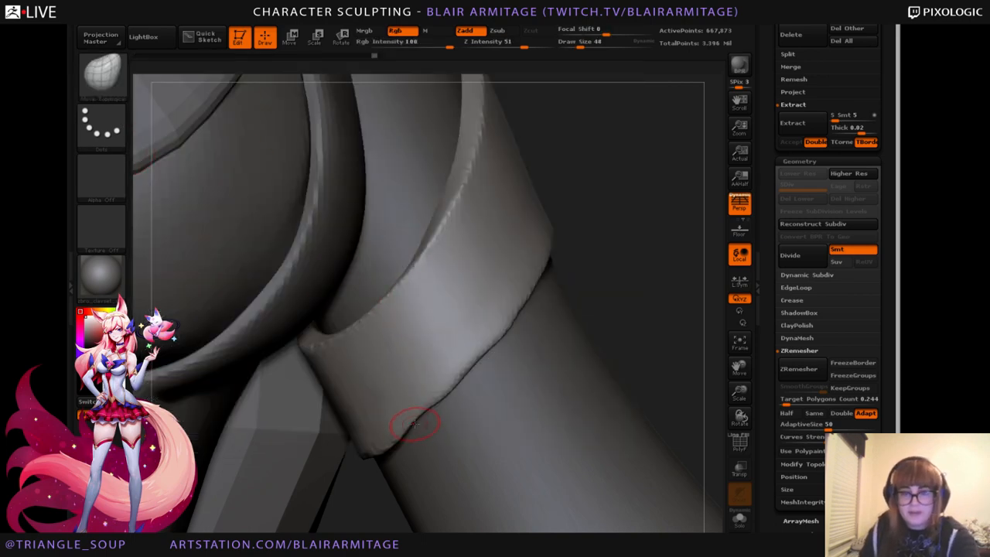
{"action": "key", "text": "bracketright"}
{"action": "key", "text": "bracketright"}
{"action": "key", "text": "bracketright"}
{"action": "key", "text": "bracketright"}
{"action": "key", "text": "bracketright"}
{"action": "key", "text": "bracketright"}
{"action": "key", "text": "bracketright"}
{"action": "key", "text": "bracketright"}
{"action": "mouse_move", "coordinate": [415, 421]}
{"action": "left_mouse_down"}
{"action": "mouse_move", "coordinate": [429, 415]}
{"action": "mouse_move", "coordinate": [411, 430]}
{"action": "mouse_move", "coordinate": [425, 417]}
{"action": "left_mouse_up"}
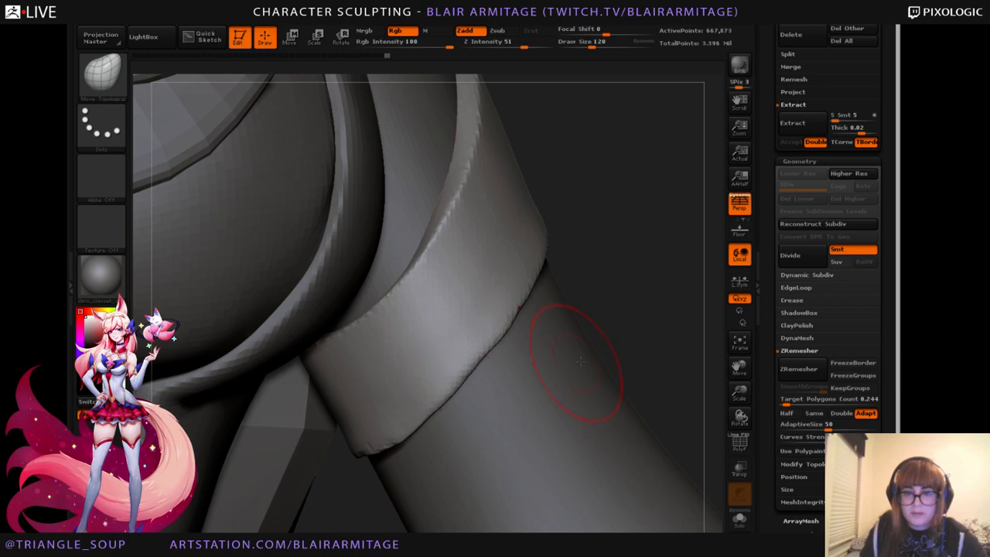
{"action": "left_click_drag", "start_coordinate": [611, 334], "coordinate": [595, 232]}
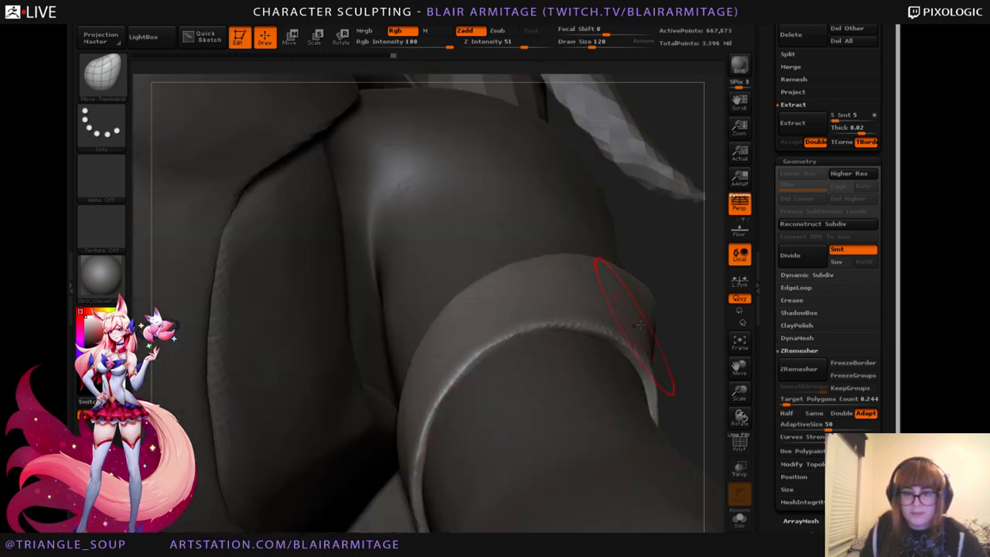
{"action": "left_click_drag", "start_coordinate": [634, 324], "coordinate": [431, 453]}
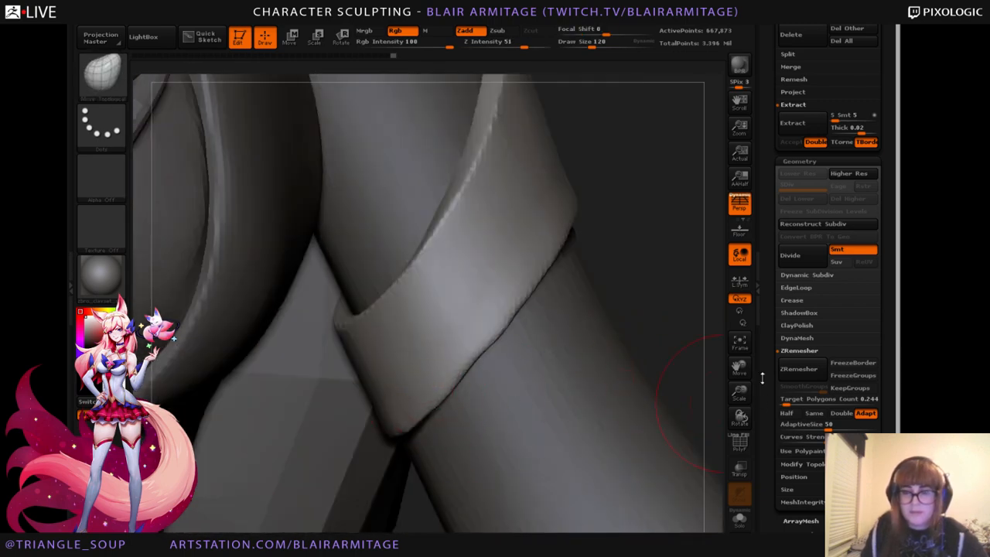
{"action": "mouse_move", "coordinate": [739, 393]}
{"action": "left_mouse_down"}
{"action": "mouse_move", "coordinate": [698, 358]}
{"action": "mouse_move", "coordinate": [696, 368]}
{"action": "left_mouse_up"}
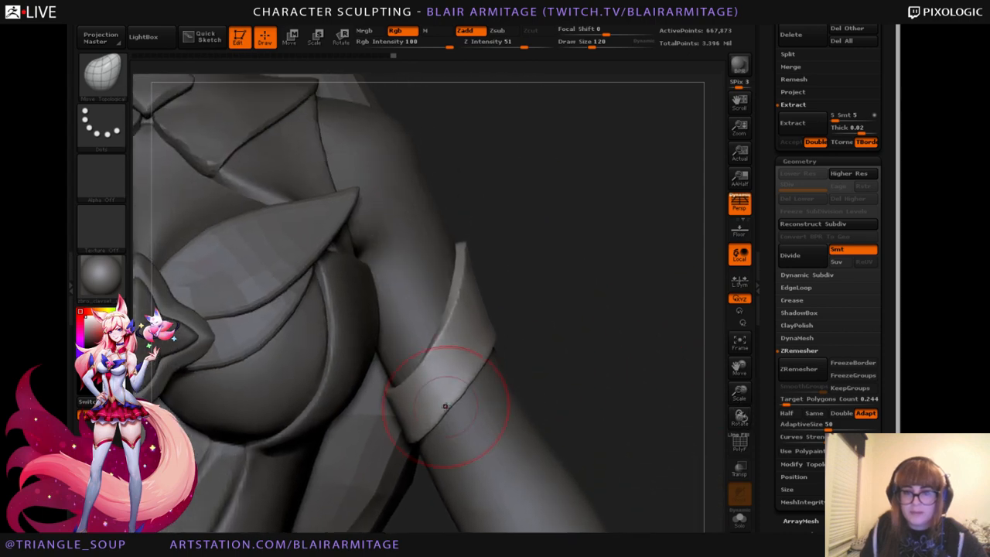
{"action": "left_click_drag", "start_coordinate": [580, 329], "coordinate": [585, 345]}
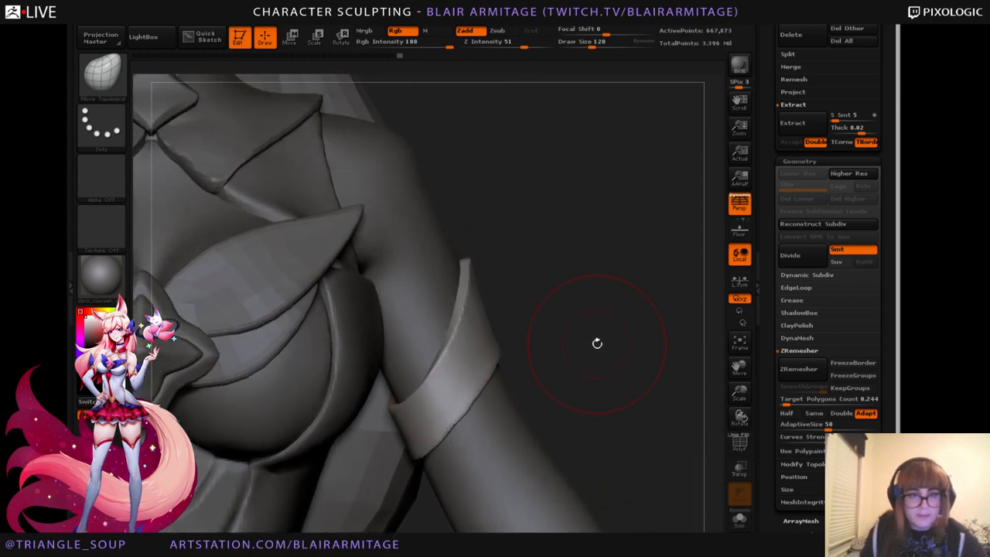
Reduce the draw size to 40 and mask a strip along the cuff band's upper edge on the front of the arm.
{"action": "key", "text": "bracketleft"}
{"action": "key", "text": "bracketleft"}
{"action": "key", "text": "bracketleft"}
{"action": "key", "text": "bracketleft"}
{"action": "key", "text": "bracketleft"}
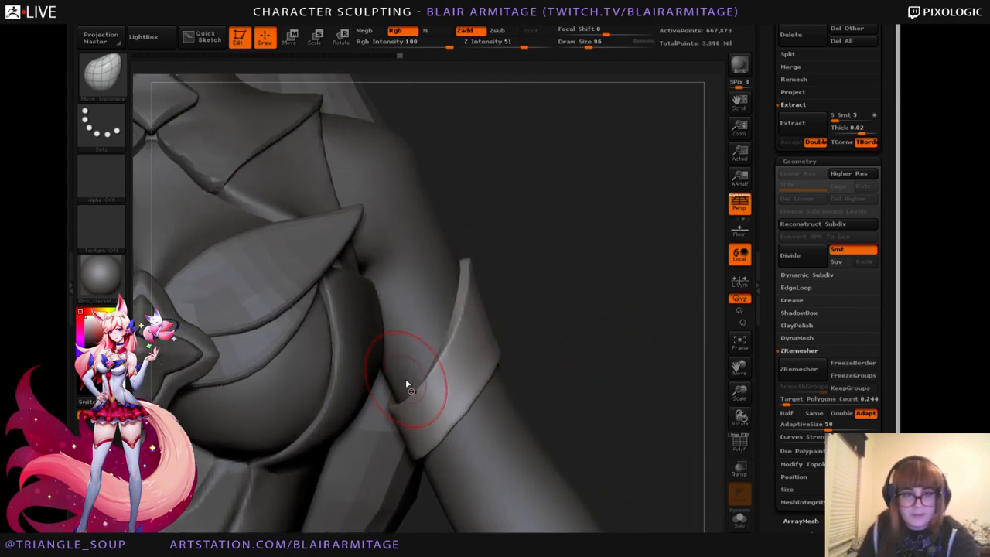
{"action": "key", "text": "bracketleft"}
{"action": "key", "text": "bracketleft"}
{"action": "key", "text": "bracketleft"}
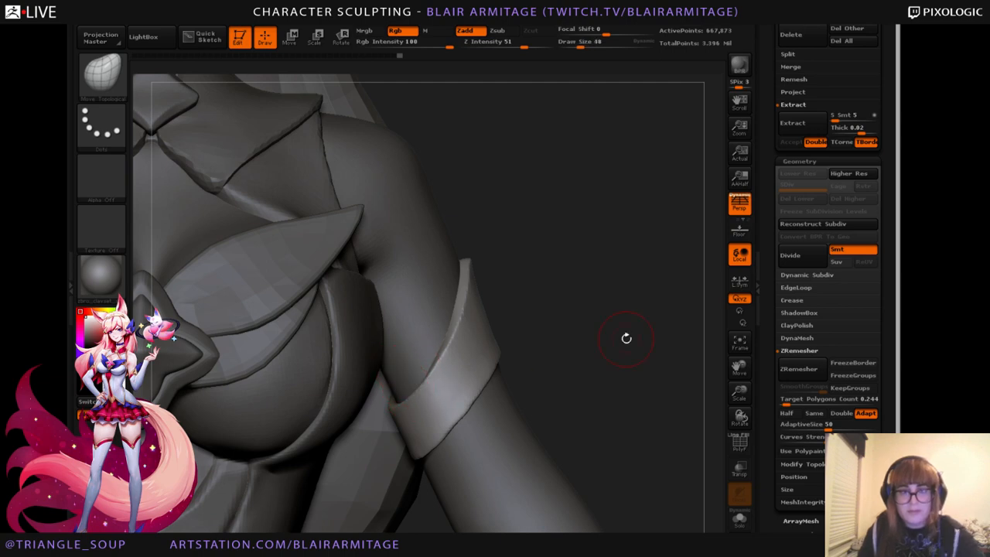
{"action": "left_click_drag", "start_coordinate": [632, 347], "coordinate": [700, 363]}
{"action": "mouse_move", "coordinate": [747, 388]}
{"action": "left_mouse_down"}
{"action": "mouse_move", "coordinate": [667, 360]}
{"action": "mouse_move", "coordinate": [657, 340]}
{"action": "left_mouse_up"}
{"action": "left_click_drag", "start_coordinate": [431, 353], "coordinate": [471, 253], "text": "ctrl"}
{"action": "mouse_move", "coordinate": [429, 335]}
{"action": "left_mouse_down", "text": "ctrl"}
{"action": "mouse_move", "coordinate": [481, 277]}
{"action": "mouse_move", "coordinate": [458, 340]}
{"action": "mouse_move", "coordinate": [501, 226]}
{"action": "left_mouse_up", "text": "ctrl"}
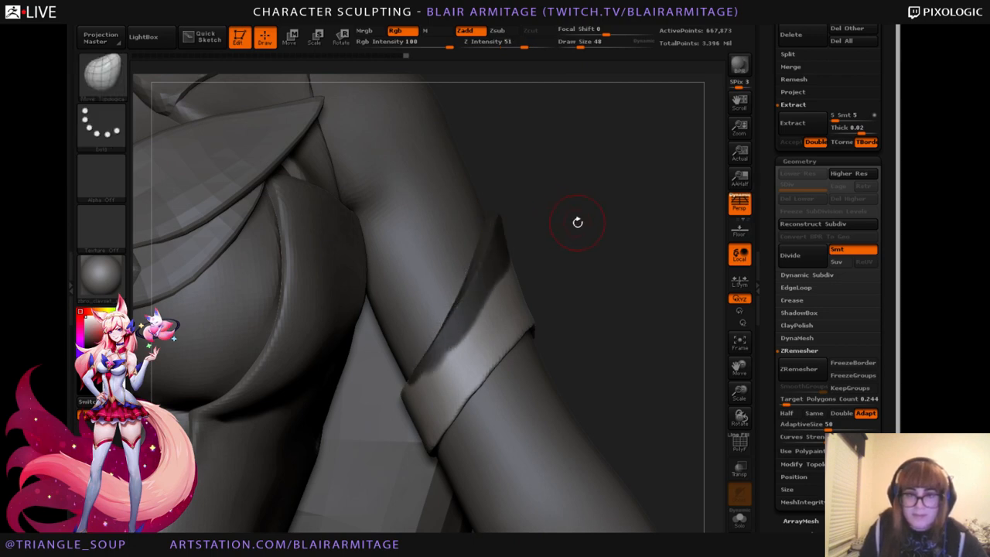
Trim the mask's lower boundary on the cuff band and continue the masked strip around the outer side of the arm.
{"action": "left_click_drag", "start_coordinate": [577, 221], "coordinate": [541, 294]}
{"action": "mouse_move", "coordinate": [477, 356]}
{"action": "left_mouse_down", "text": "ctrl+alt"}
{"action": "mouse_move", "coordinate": [438, 421]}
{"action": "mouse_move", "coordinate": [456, 380]}
{"action": "mouse_move", "coordinate": [387, 436]}
{"action": "mouse_move", "coordinate": [394, 446]}
{"action": "mouse_move", "coordinate": [447, 409]}
{"action": "mouse_move", "coordinate": [480, 346]}
{"action": "mouse_move", "coordinate": [490, 287]}
{"action": "left_mouse_up", "text": "ctrl+alt"}
{"action": "mouse_move", "coordinate": [576, 292]}
{"action": "left_mouse_down", "text": "alt"}
{"action": "mouse_move", "coordinate": [552, 280]}
{"action": "mouse_move", "coordinate": [444, 386]}
{"action": "mouse_move", "coordinate": [472, 364]}
{"action": "left_mouse_up", "text": "alt"}
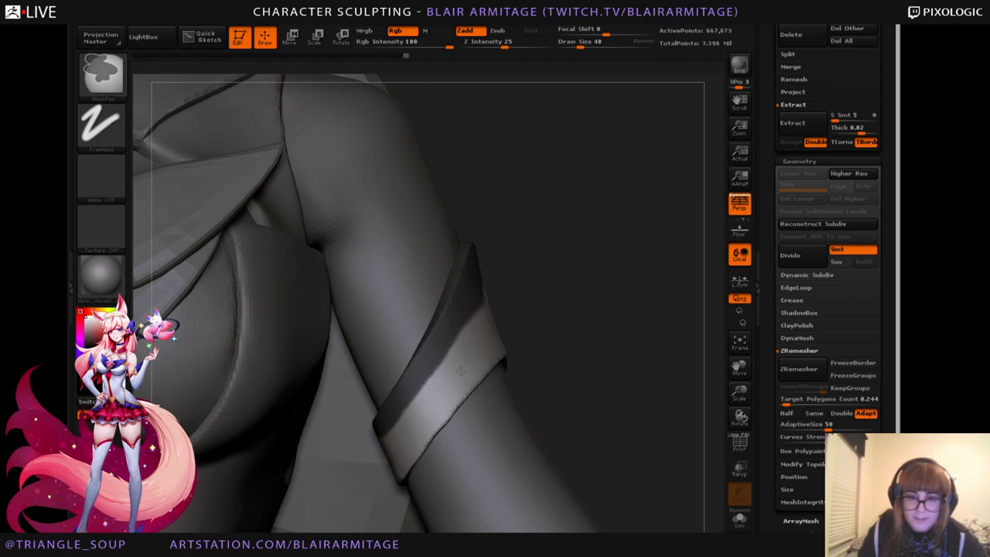
{"action": "left_click_drag", "start_coordinate": [548, 310], "coordinate": [512, 305]}
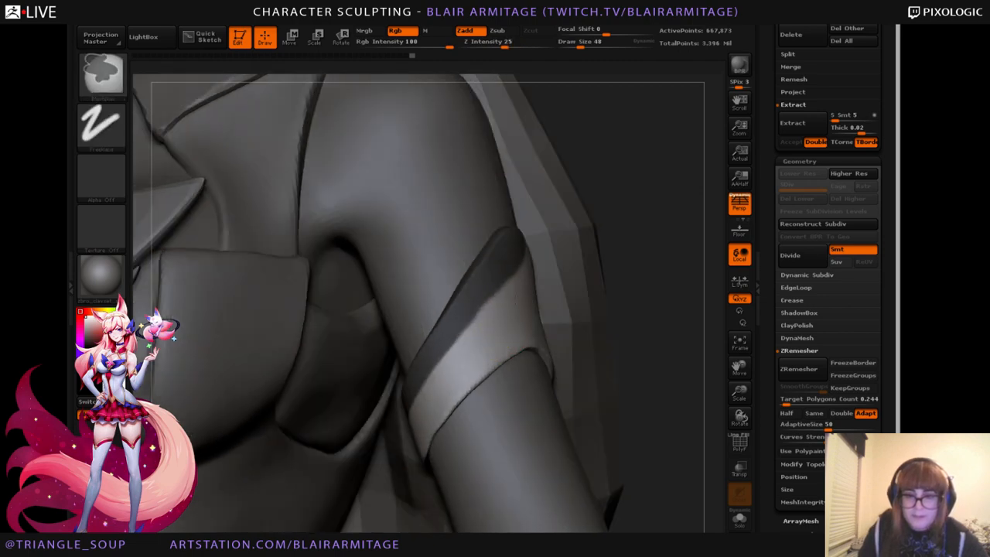
{"action": "left_click_drag", "start_coordinate": [517, 267], "coordinate": [472, 325], "text": "ctrl+alt"}
{"action": "left_click_drag", "start_coordinate": [592, 289], "coordinate": [548, 297]}
{"action": "left_click_drag", "start_coordinate": [460, 316], "coordinate": [459, 324], "text": "ctrl+alt"}
{"action": "left_click_drag", "start_coordinate": [580, 402], "coordinate": [510, 398]}
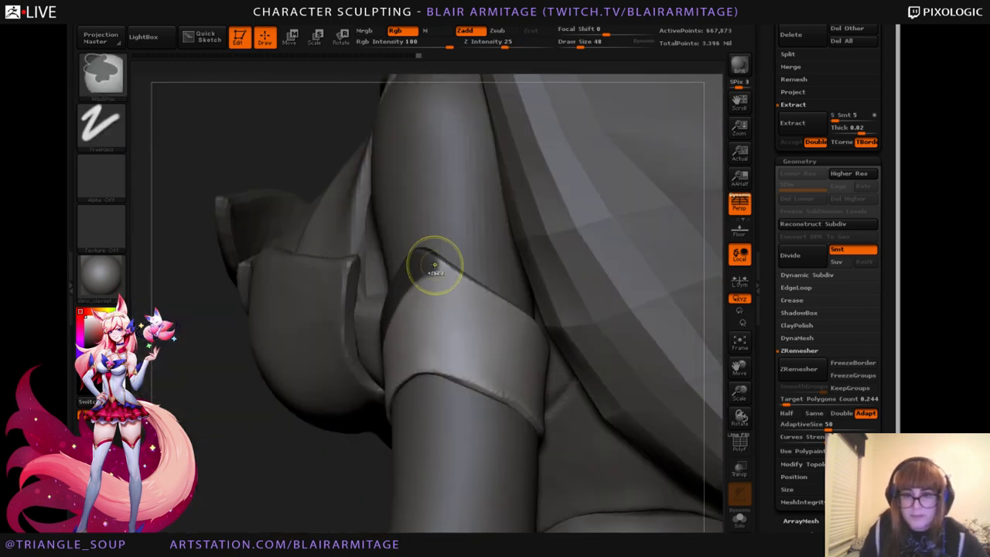
{"action": "mouse_move", "coordinate": [436, 265]}
{"action": "left_mouse_down", "text": "ctrl"}
{"action": "mouse_move", "coordinate": [438, 256]}
{"action": "mouse_move", "coordinate": [510, 309]}
{"action": "left_mouse_up", "text": "ctrl"}
Isolate the cuff band and carry the mask along its upper rim around the back and inner side.
{"action": "left_click", "coordinate": [740, 520]}
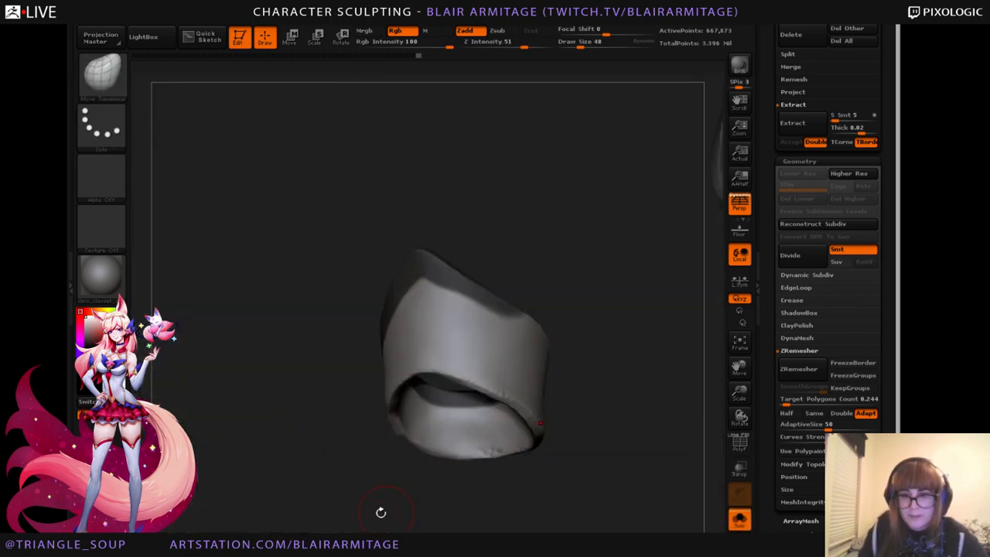
{"action": "left_click_drag", "start_coordinate": [380, 513], "coordinate": [325, 411]}
{"action": "mouse_move", "coordinate": [361, 270]}
{"action": "left_mouse_down", "text": "ctrl"}
{"action": "mouse_move", "coordinate": [391, 305]}
{"action": "mouse_move", "coordinate": [468, 319]}
{"action": "mouse_move", "coordinate": [485, 345]}
{"action": "left_mouse_up", "text": "ctrl"}
{"action": "left_click_drag", "start_coordinate": [572, 317], "coordinate": [581, 379]}
{"action": "mouse_move", "coordinate": [396, 298]}
{"action": "left_mouse_down", "text": "ctrl"}
{"action": "mouse_move", "coordinate": [470, 360]}
{"action": "mouse_move", "coordinate": [558, 393]}
{"action": "left_mouse_up", "text": "ctrl"}
{"action": "mouse_move", "coordinate": [453, 349]}
{"action": "left_mouse_down", "text": "ctrl"}
{"action": "mouse_move", "coordinate": [506, 385]}
{"action": "mouse_move", "coordinate": [541, 388]}
{"action": "left_mouse_up", "text": "ctrl"}
{"action": "left_click_drag", "start_coordinate": [626, 381], "coordinate": [657, 384]}
{"action": "left_click_drag", "start_coordinate": [495, 380], "coordinate": [570, 405], "text": "ctrl"}
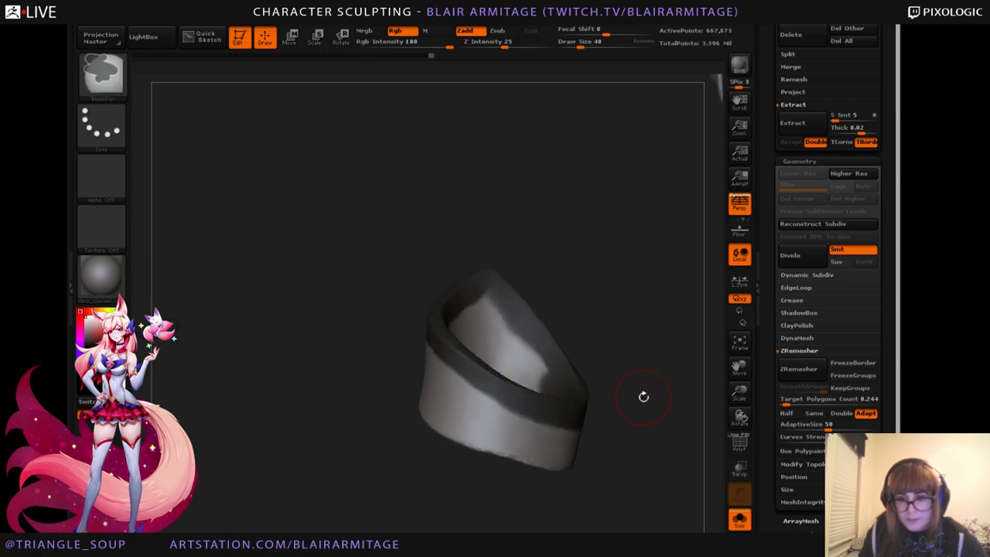
Even out the masked strip's lower boundary all around the isolated cuff band, checking it from every side.
{"action": "left_click_drag", "start_coordinate": [642, 397], "coordinate": [674, 401]}
{"action": "left_click_drag", "start_coordinate": [475, 407], "coordinate": [518, 411], "text": "ctrl+alt"}
{"action": "mouse_move", "coordinate": [387, 426]}
{"action": "left_mouse_down"}
{"action": "mouse_move", "coordinate": [367, 429]}
{"action": "mouse_move", "coordinate": [419, 441]}
{"action": "left_mouse_up"}
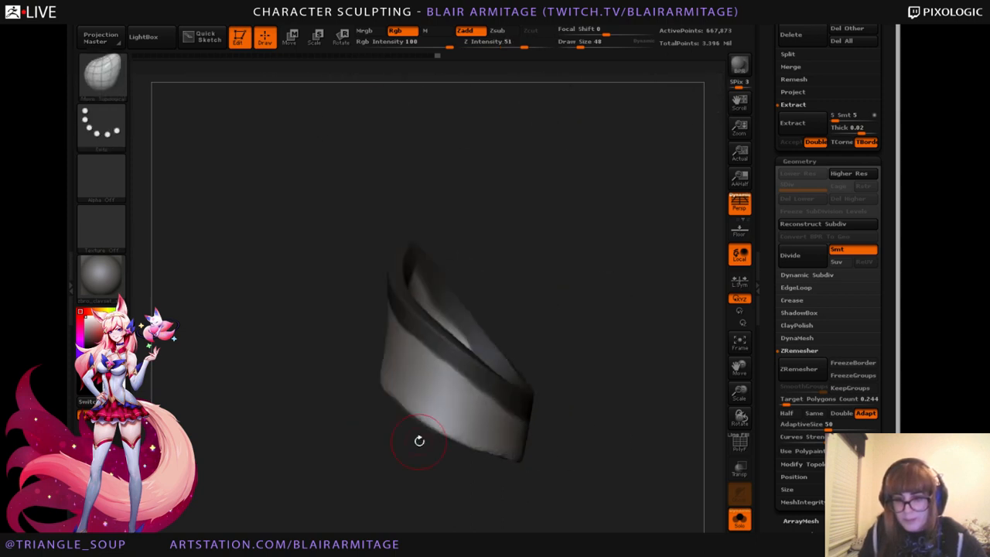
{"action": "left_click_drag", "start_coordinate": [468, 256], "coordinate": [449, 300]}
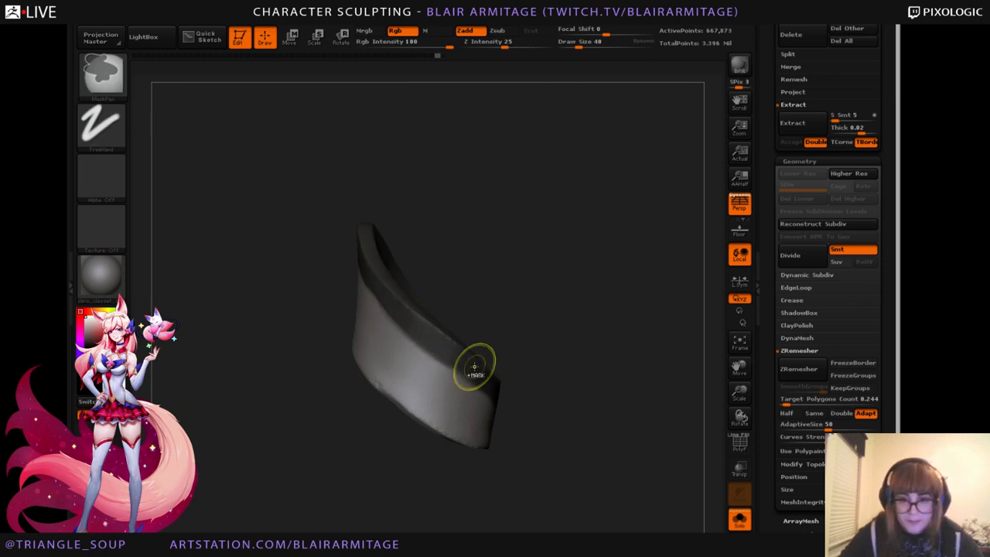
{"action": "left_click_drag", "start_coordinate": [422, 210], "coordinate": [363, 256]}
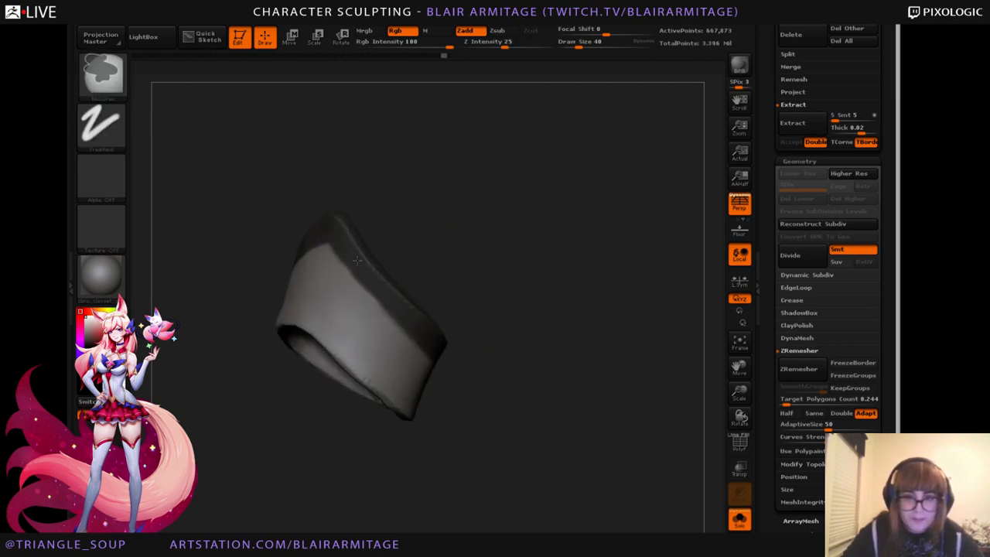
{"action": "left_click_drag", "start_coordinate": [470, 287], "coordinate": [393, 327]}
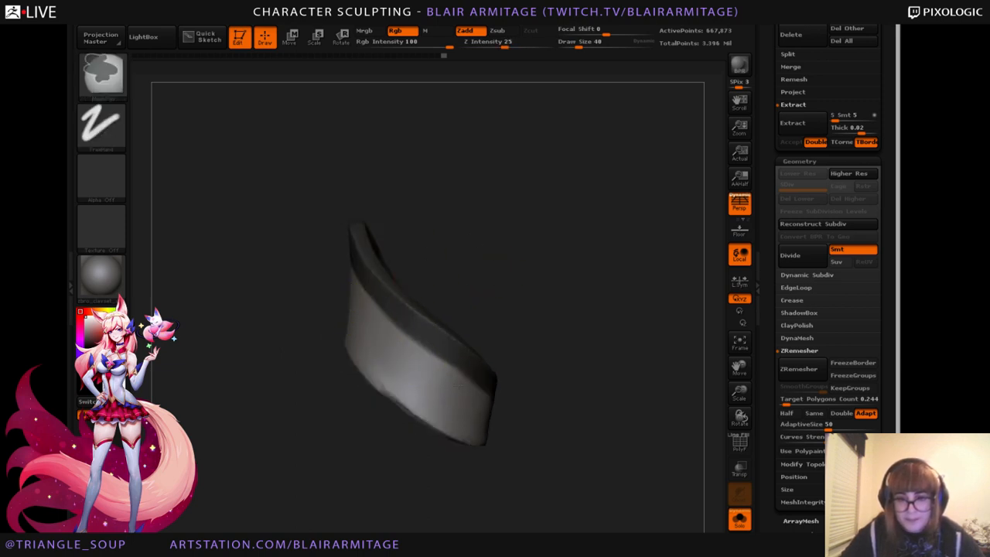
{"action": "mouse_move", "coordinate": [526, 332]}
{"action": "left_mouse_down"}
{"action": "mouse_move", "coordinate": [501, 298]}
{"action": "mouse_move", "coordinate": [497, 254]}
{"action": "mouse_move", "coordinate": [495, 262]}
{"action": "left_mouse_up"}
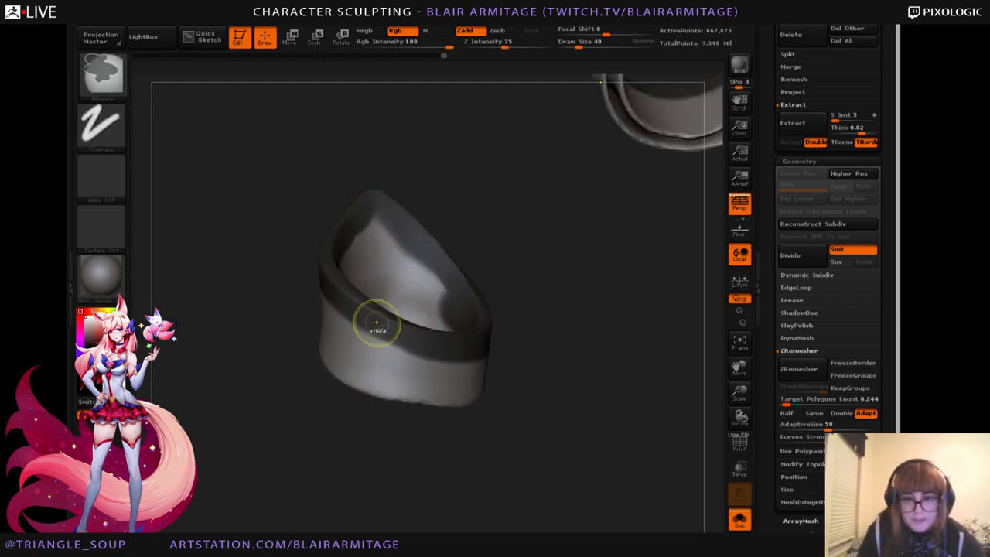
{"action": "mouse_move", "coordinate": [698, 348]}
{"action": "left_mouse_down"}
{"action": "mouse_move", "coordinate": [662, 344]}
{"action": "mouse_move", "coordinate": [665, 333]}
{"action": "left_mouse_up"}
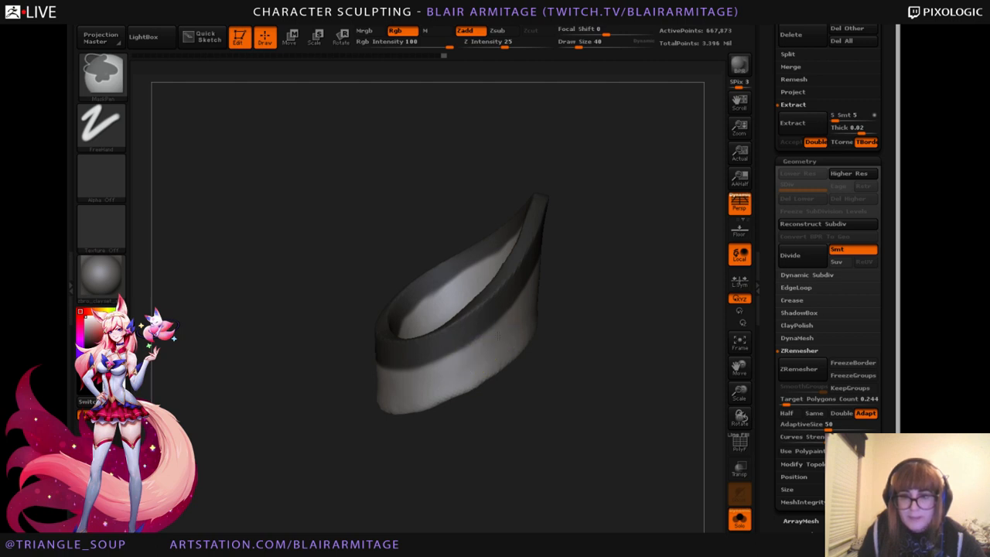
{"action": "mouse_move", "coordinate": [615, 300]}
{"action": "left_mouse_down"}
{"action": "mouse_move", "coordinate": [603, 317]}
{"action": "mouse_move", "coordinate": [641, 338]}
{"action": "mouse_move", "coordinate": [674, 381]}
{"action": "left_mouse_up"}
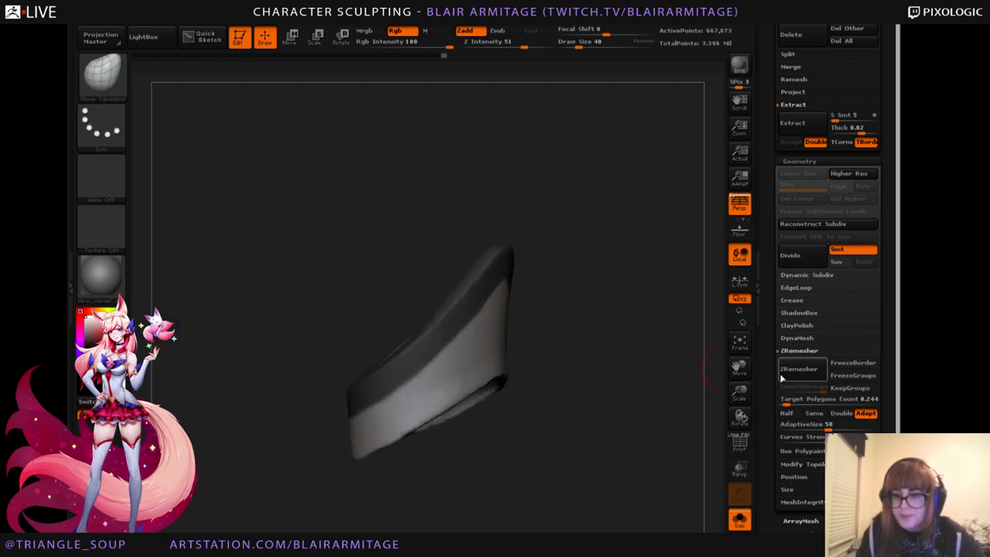
Preview an Extract of the cuff band's masked rim and open the extraction thickness for editing.
{"action": "scroll", "coordinate": [773, 380], "scroll_direction": "up", "scroll_amount": 5}
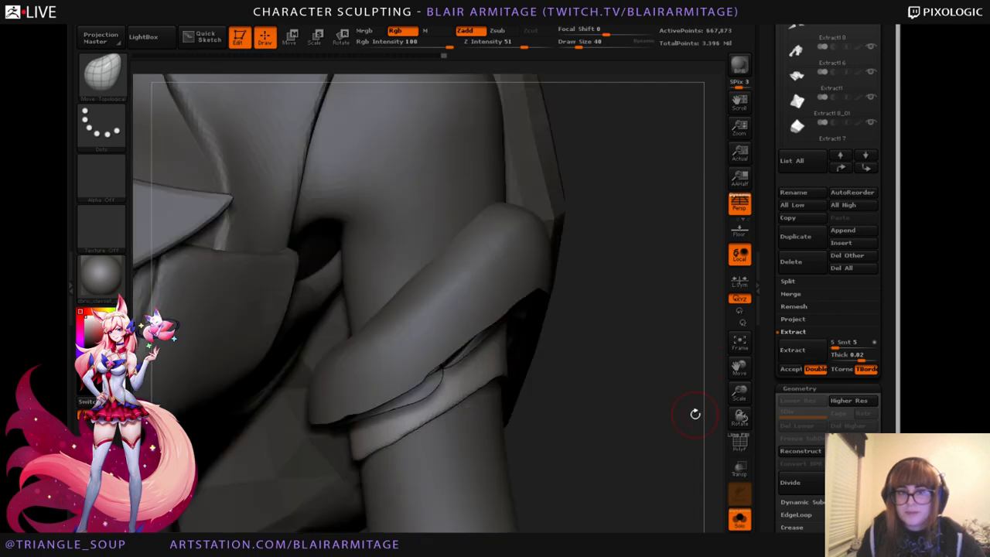
{"action": "left_click", "coordinate": [854, 358]}
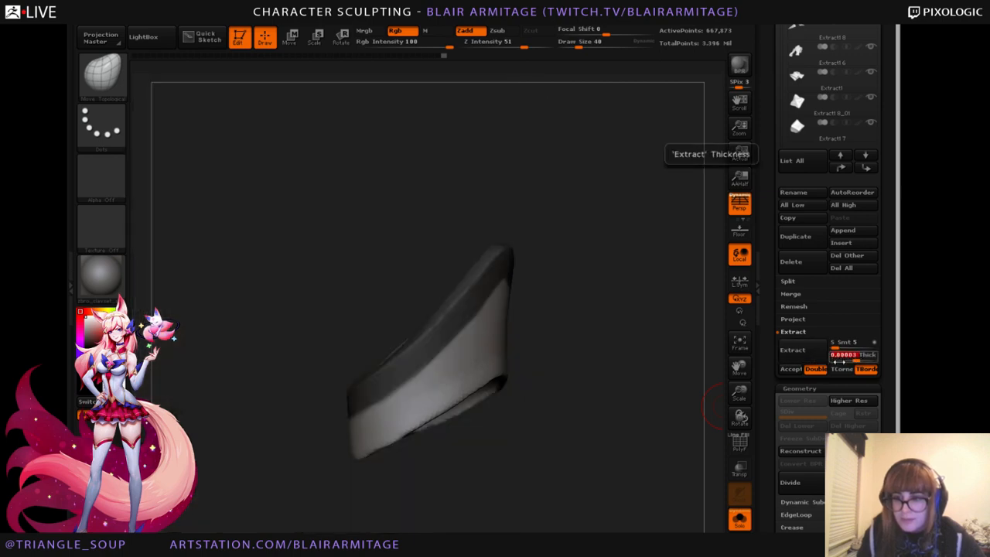
Extract a thin raised trim from the masked upper part of the armband, accept it, and show the whole character again.
{"action": "left_click", "coordinate": [857, 359]}
{"action": "key", "text": "Return"}
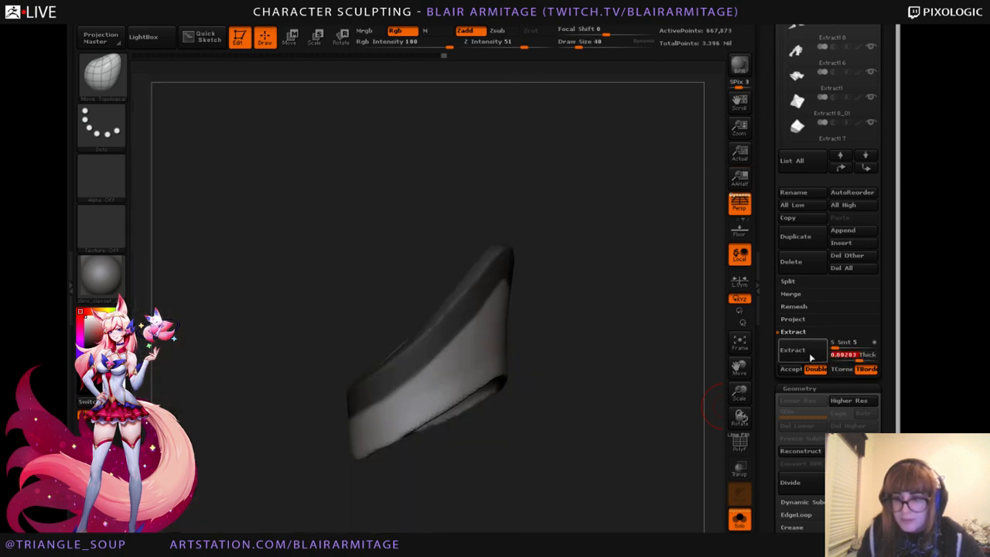
{"action": "left_click", "coordinate": [791, 349]}
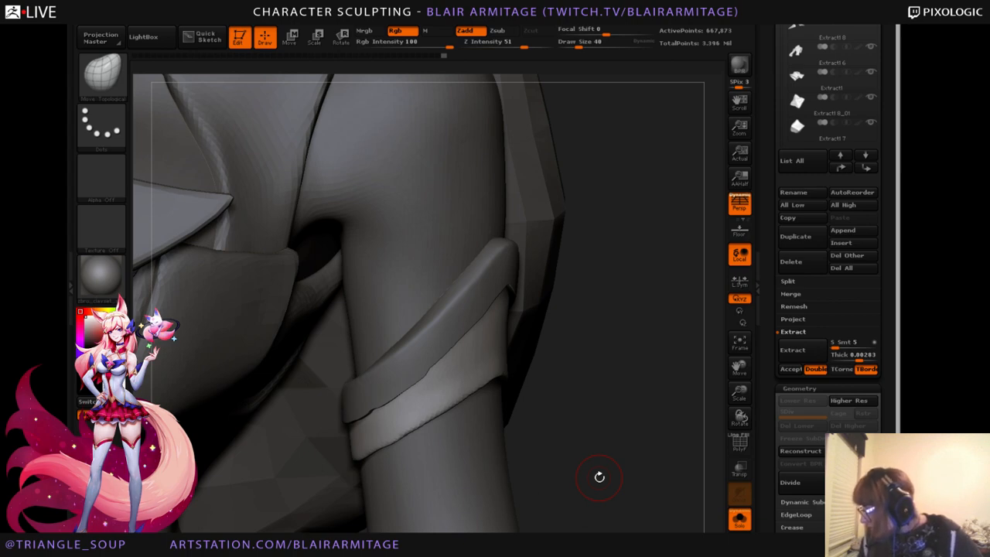
{"action": "left_click_drag", "start_coordinate": [645, 393], "coordinate": [667, 437]}
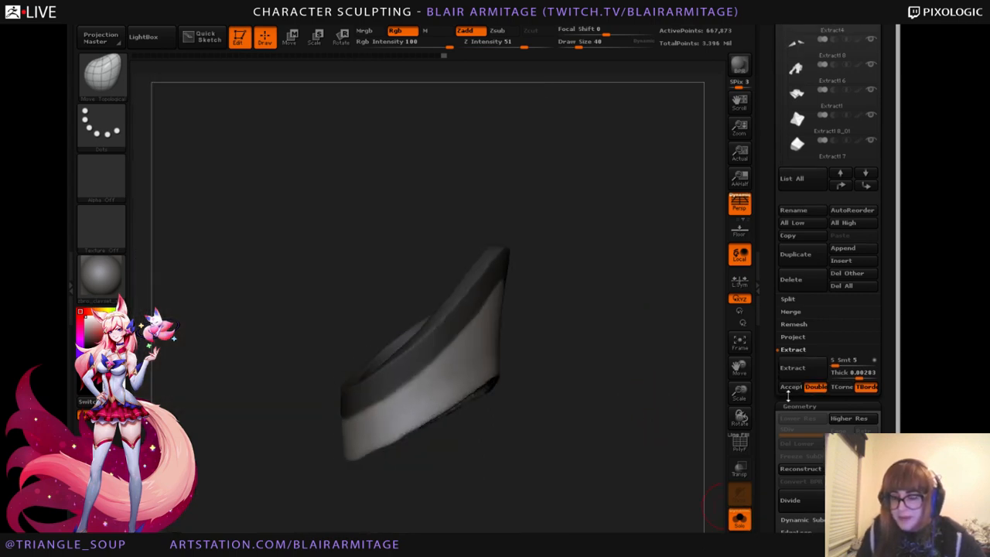
{"action": "left_click", "coordinate": [791, 388]}
{"action": "left_click", "coordinate": [741, 521]}
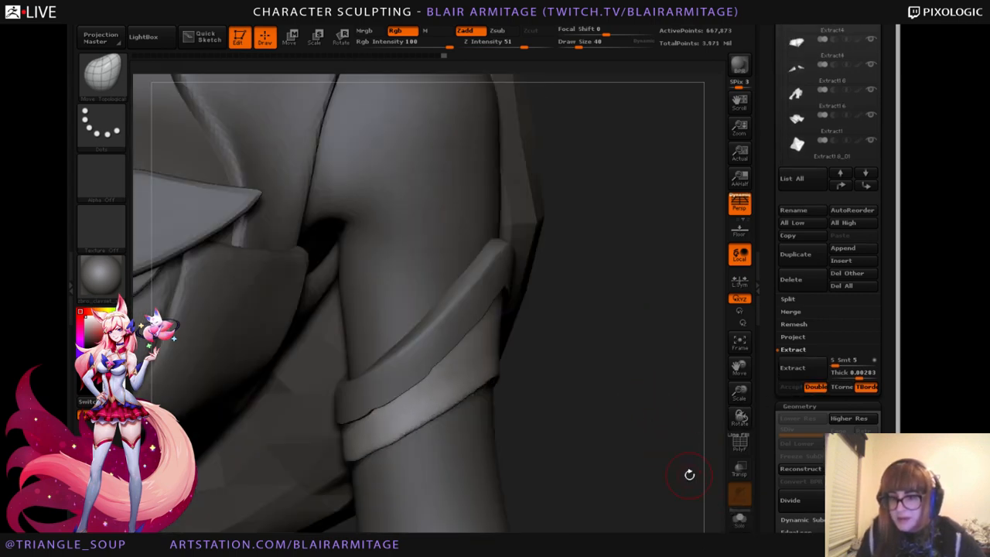
Select the newly extracted armband trim, isolate it, and smooth its uneven edges.
{"action": "left_click", "coordinate": [466, 332], "text": "alt"}
{"action": "left_click_drag", "start_coordinate": [623, 391], "coordinate": [636, 380], "text": "alt"}
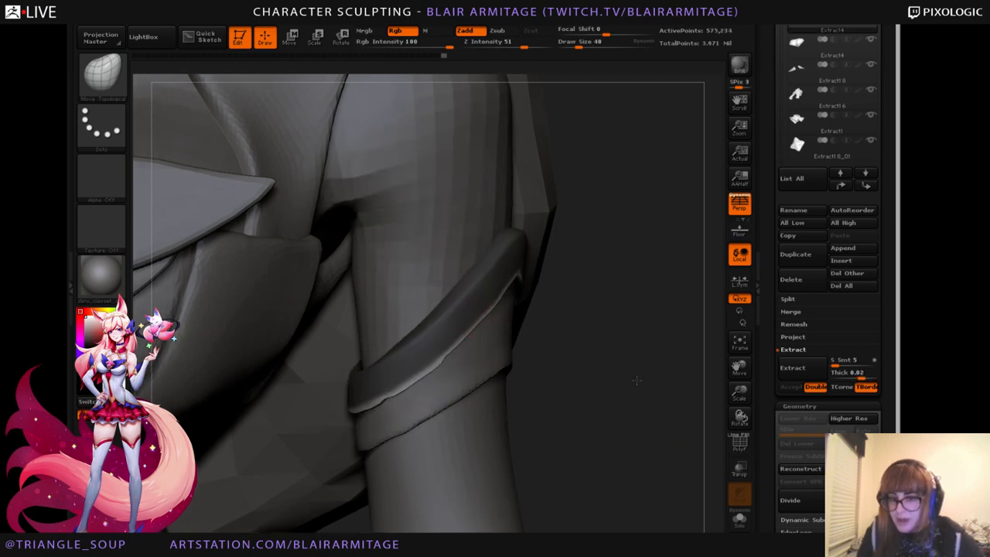
{"action": "left_click_drag", "start_coordinate": [737, 396], "coordinate": [665, 290]}
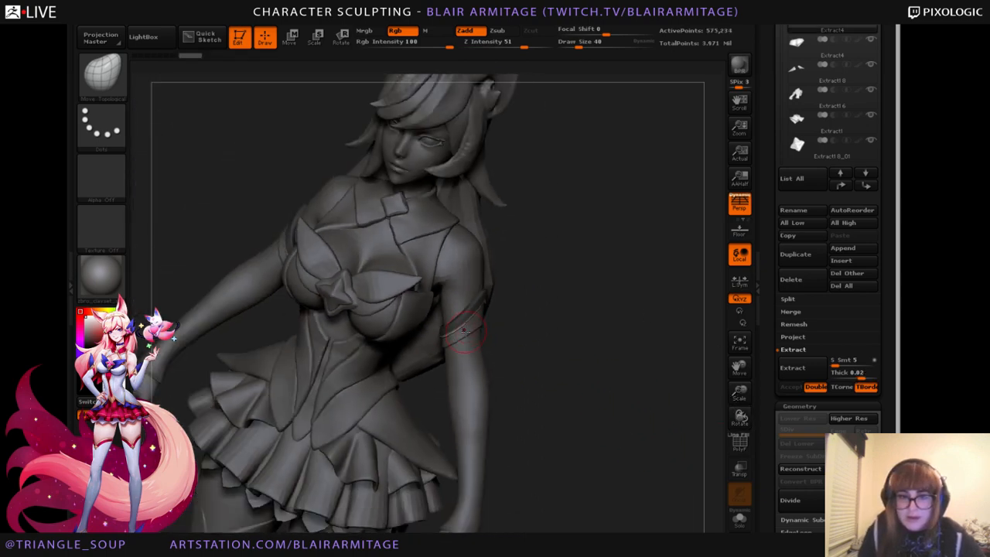
{"action": "left_click_drag", "start_coordinate": [738, 394], "coordinate": [740, 463]}
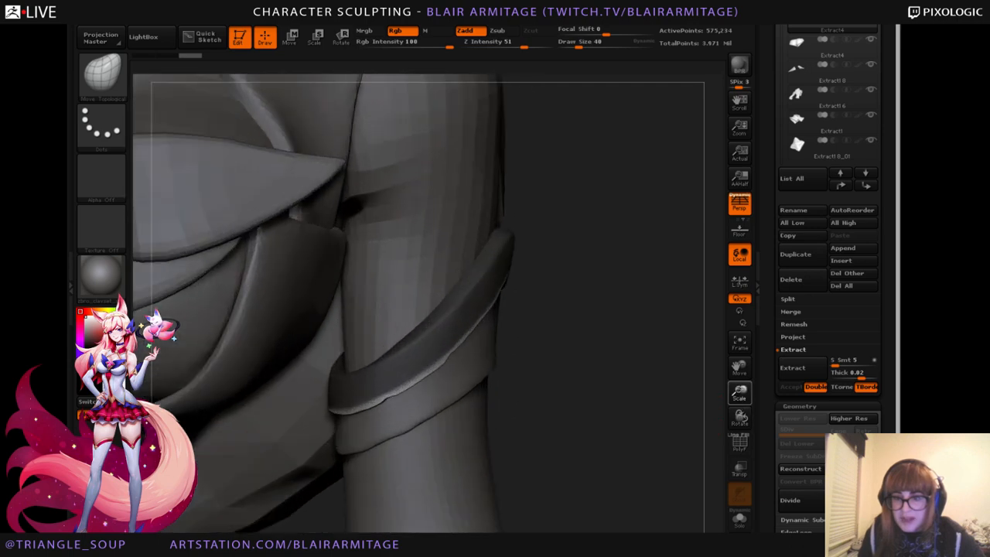
{"action": "mouse_move", "coordinate": [618, 395]}
{"action": "left_mouse_down"}
{"action": "mouse_move", "coordinate": [603, 404]}
{"action": "mouse_move", "coordinate": [642, 417]}
{"action": "mouse_move", "coordinate": [541, 391]}
{"action": "mouse_move", "coordinate": [616, 391]}
{"action": "mouse_move", "coordinate": [596, 283]}
{"action": "mouse_move", "coordinate": [629, 376]}
{"action": "mouse_move", "coordinate": [623, 404]}
{"action": "mouse_move", "coordinate": [622, 386]}
{"action": "left_mouse_up"}
{"action": "left_click", "coordinate": [737, 521]}
{"action": "mouse_move", "coordinate": [619, 390]}
{"action": "left_mouse_down", "text": "ctrl"}
{"action": "mouse_move", "coordinate": [599, 413]}
{"action": "mouse_move", "coordinate": [639, 347]}
{"action": "mouse_move", "coordinate": [580, 320]}
{"action": "mouse_move", "coordinate": [587, 340]}
{"action": "left_mouse_up", "text": "ctrl"}
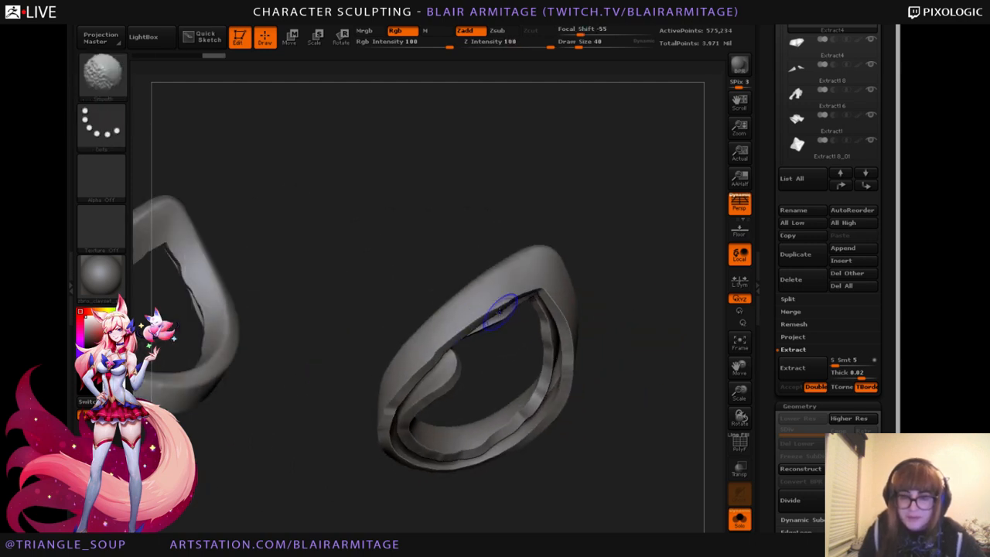
{"action": "mouse_move", "coordinate": [777, 402]}
{"action": "left_mouse_down"}
{"action": "mouse_move", "coordinate": [773, 250]}
{"action": "mouse_move", "coordinate": [775, 280]}
{"action": "mouse_move", "coordinate": [866, 298]}
{"action": "left_mouse_up"}
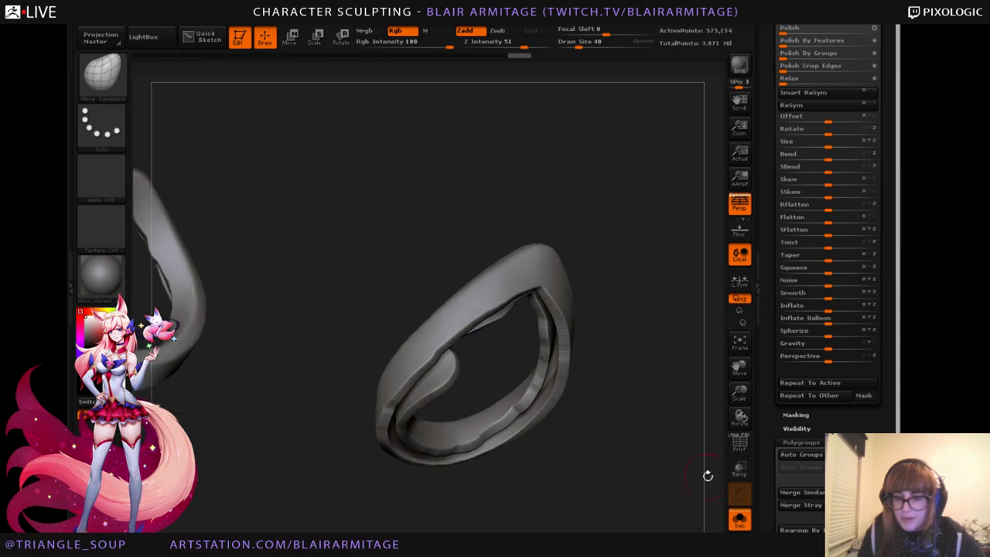
Show the full model and reshape the trim's wavy lower edge around the arm using Move Topological at draw size 80.
{"action": "left_click", "coordinate": [739, 522]}
{"action": "mouse_move", "coordinate": [724, 396]}
{"action": "left_mouse_down"}
{"action": "mouse_move", "coordinate": [347, 232]}
{"action": "mouse_move", "coordinate": [234, 147]}
{"action": "left_mouse_up"}
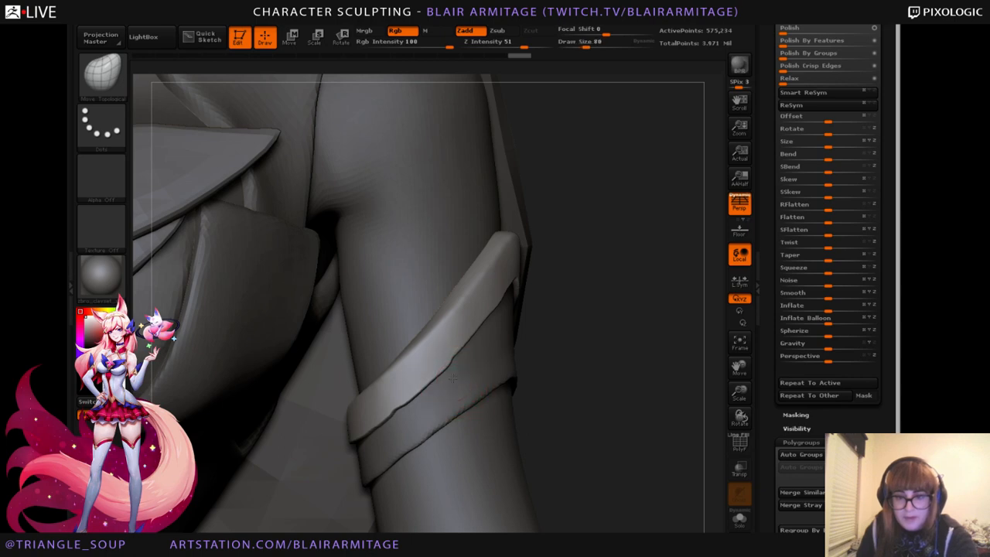
{"action": "key", "text": "ctrl+z"}
{"action": "left_click_drag", "start_coordinate": [453, 367], "coordinate": [417, 394]}
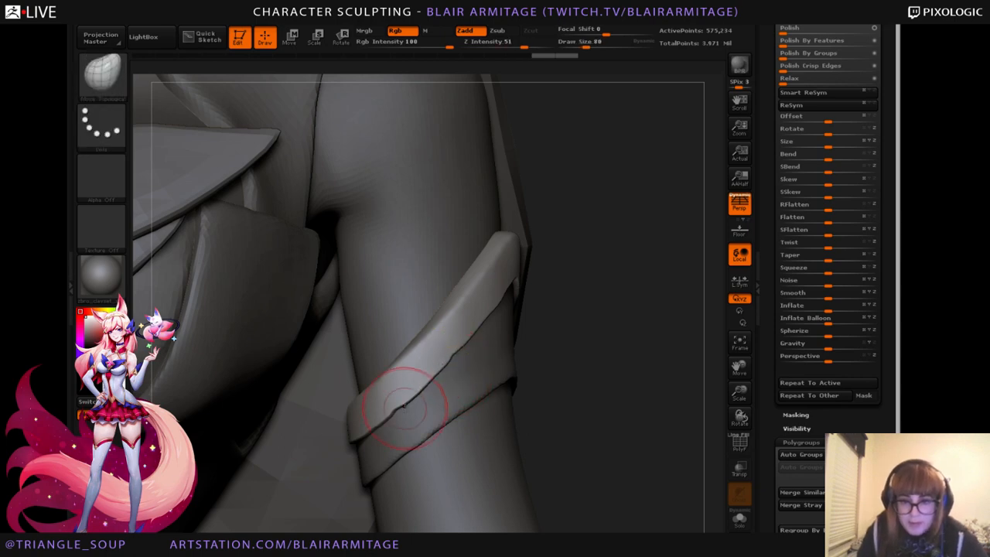
{"action": "key", "text": "ctrl+z"}
{"action": "key", "text": "ctrl+z"}
{"action": "key", "text": "ctrl+z"}
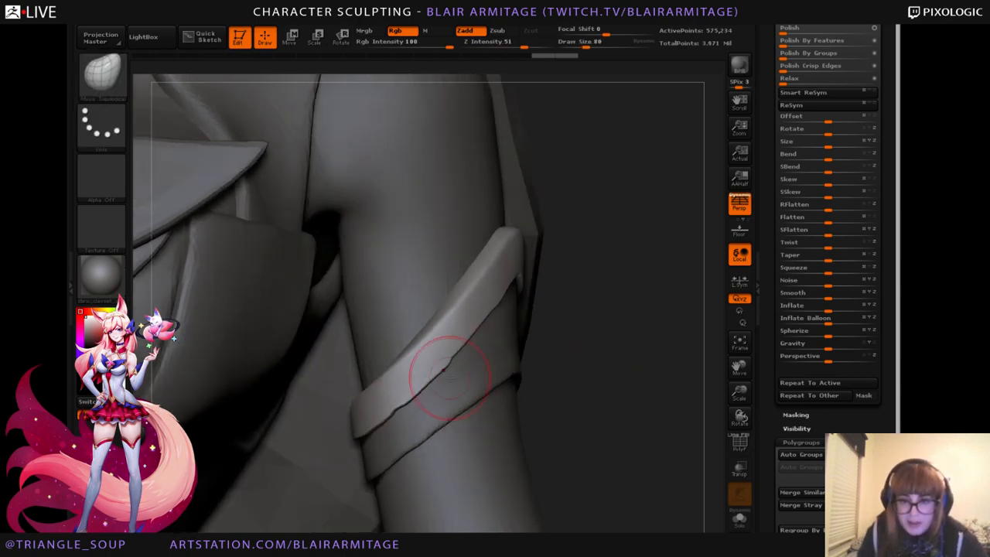
{"action": "key", "text": "ctrl+shift+z"}
{"action": "left_click_drag", "start_coordinate": [616, 346], "coordinate": [708, 465]}
{"action": "key", "text": "ctrl+shift+z"}
{"action": "key", "text": "ctrl+shift+z"}
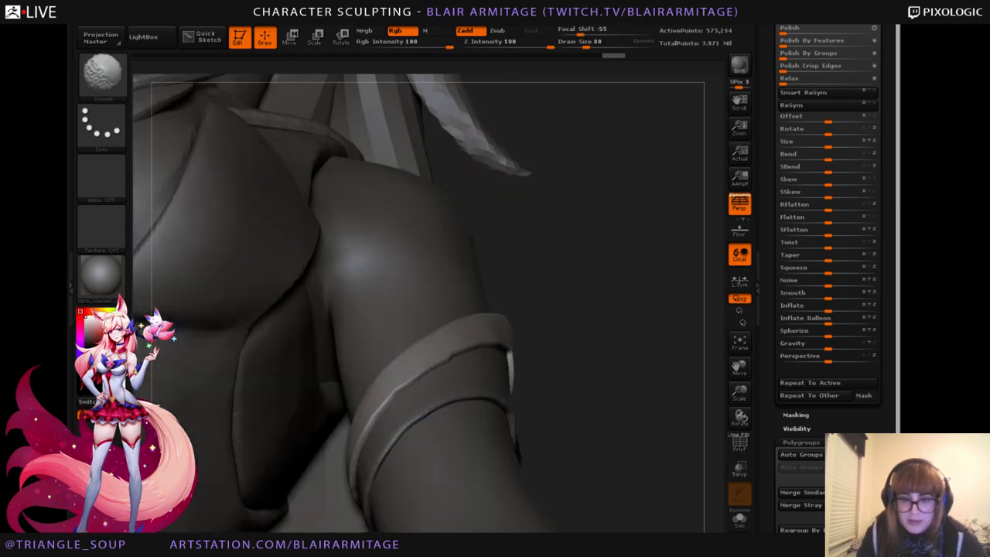
Isolate the armband trim and flatten its upper rim with the hPolish brush.
{"action": "left_click", "coordinate": [740, 519]}
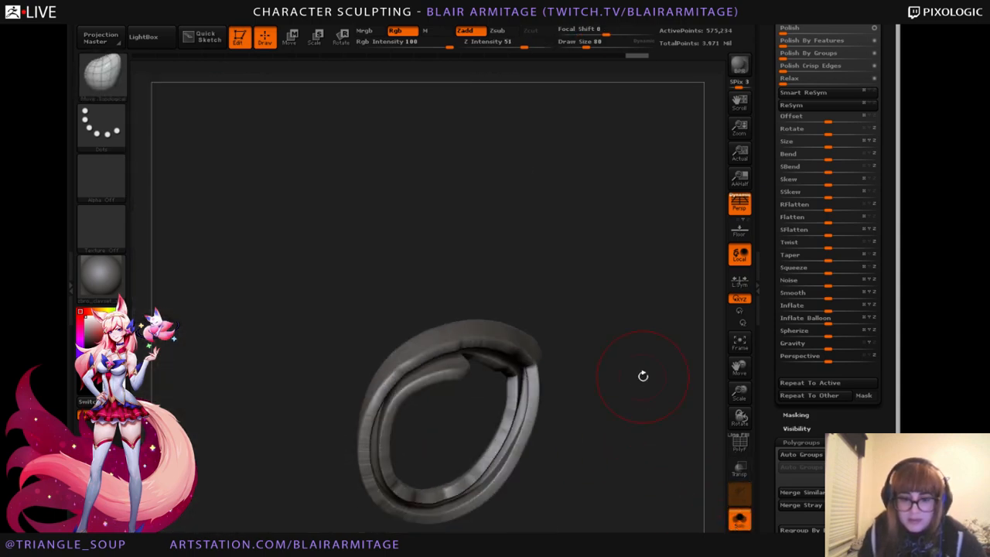
{"action": "key", "text": "b"}
{"action": "key", "text": "h"}
{"action": "key", "text": "p"}
{"action": "left_click_drag", "start_coordinate": [738, 391], "coordinate": [727, 413]}
{"action": "left_click_drag", "start_coordinate": [497, 390], "coordinate": [519, 364], "text": "alt"}
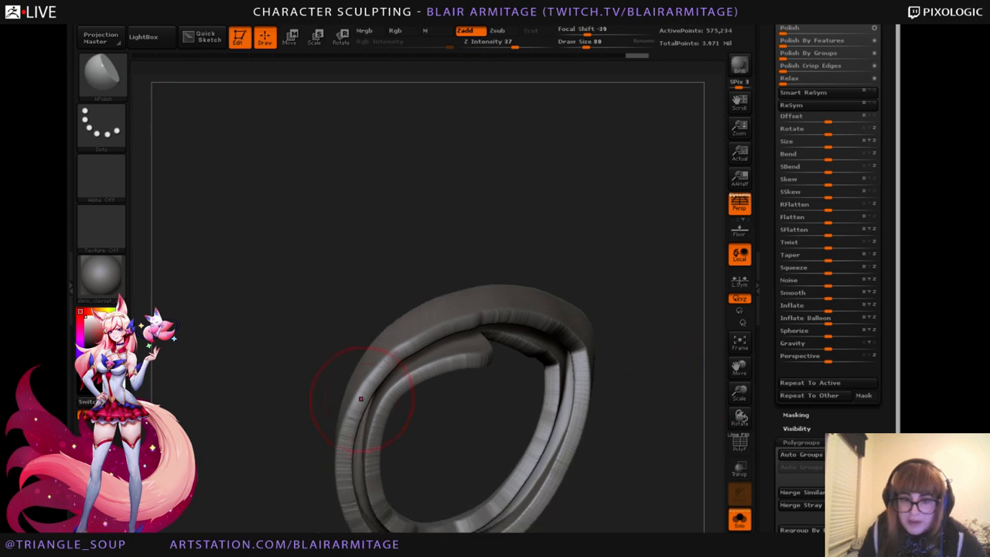
{"action": "mouse_move", "coordinate": [363, 397]}
{"action": "left_mouse_down"}
{"action": "mouse_move", "coordinate": [344, 435]}
{"action": "mouse_move", "coordinate": [390, 355]}
{"action": "left_mouse_up"}
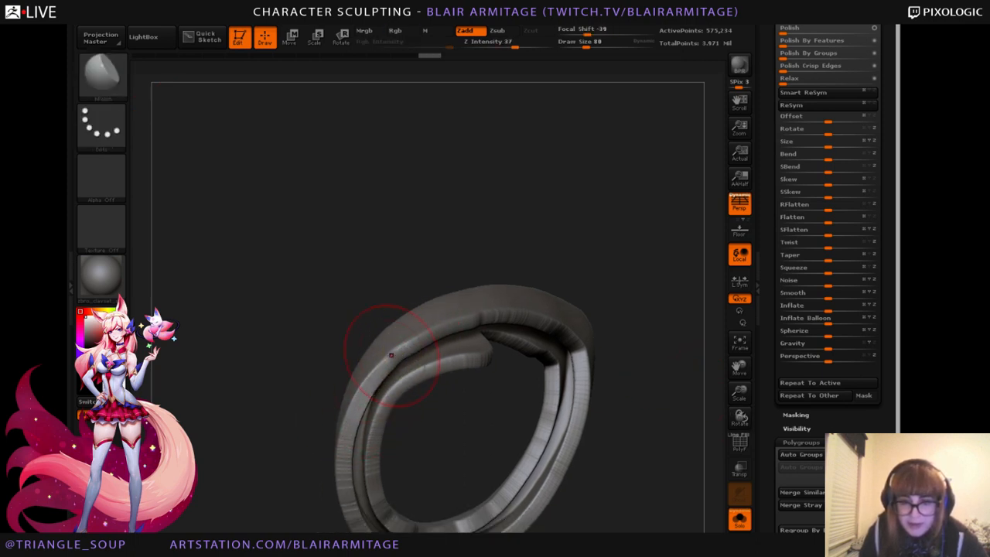
{"action": "left_click_drag", "start_coordinate": [463, 324], "coordinate": [476, 320]}
{"action": "mouse_move", "coordinate": [564, 255]}
{"action": "left_mouse_down"}
{"action": "mouse_move", "coordinate": [595, 265]}
{"action": "mouse_move", "coordinate": [595, 280]}
{"action": "left_mouse_up"}
{"action": "left_click_drag", "start_coordinate": [436, 328], "coordinate": [485, 323]}
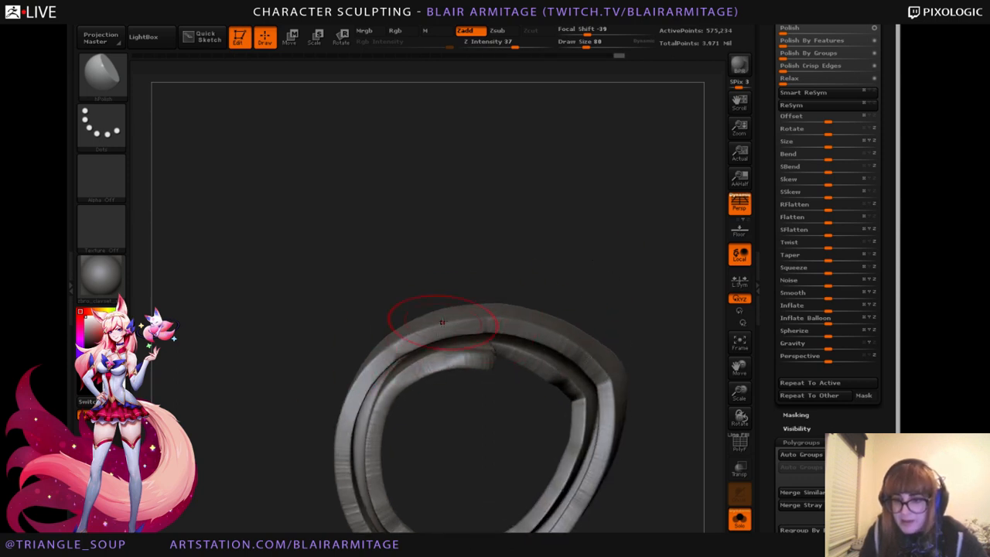
Polish the remaining sides of the trim's outer rim around the ring.
{"action": "left_click_drag", "start_coordinate": [545, 255], "coordinate": [583, 203]}
{"action": "mouse_move", "coordinate": [262, 467]}
{"action": "left_mouse_down", "text": "alt"}
{"action": "mouse_move", "coordinate": [260, 394]}
{"action": "mouse_move", "coordinate": [273, 386]}
{"action": "left_mouse_up", "text": "alt"}
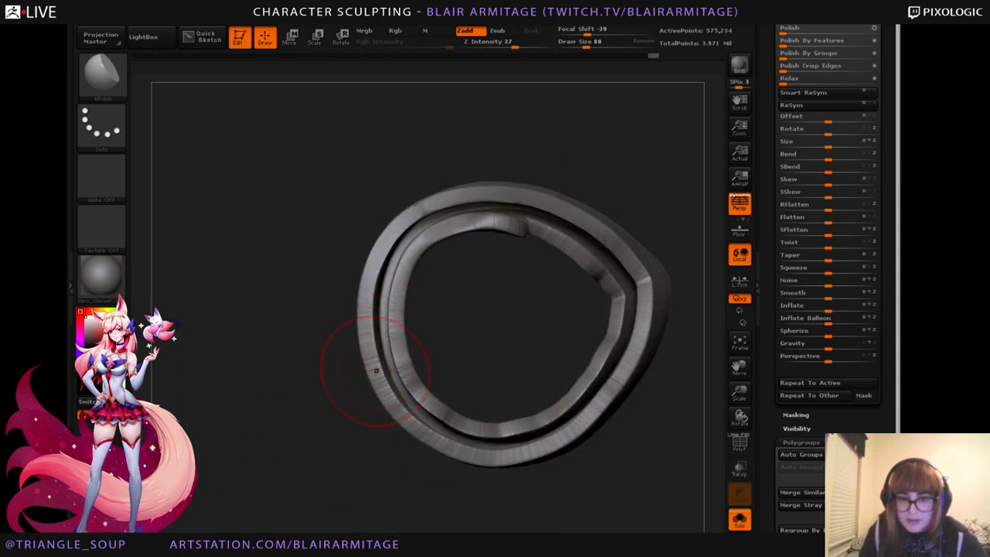
{"action": "mouse_move", "coordinate": [429, 467]}
{"action": "left_mouse_down"}
{"action": "mouse_move", "coordinate": [400, 442]}
{"action": "mouse_move", "coordinate": [393, 406]}
{"action": "left_mouse_up"}
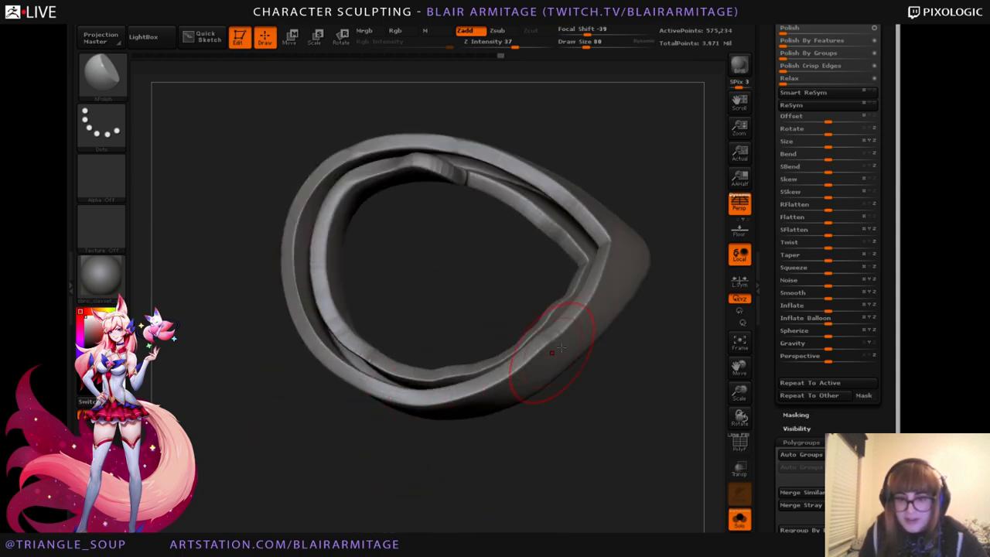
{"action": "left_click_drag", "start_coordinate": [642, 321], "coordinate": [667, 300]}
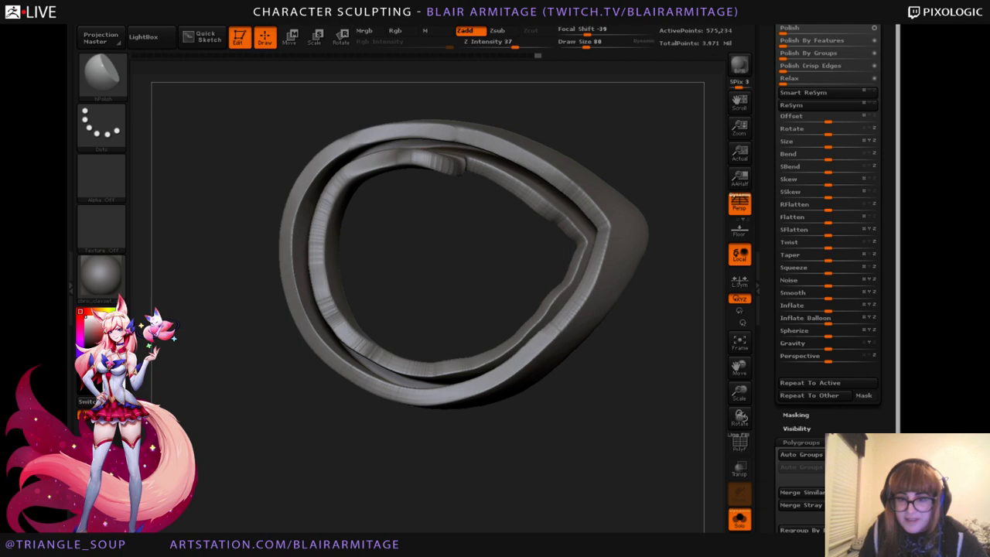
{"action": "left_click_drag", "start_coordinate": [683, 187], "coordinate": [685, 227]}
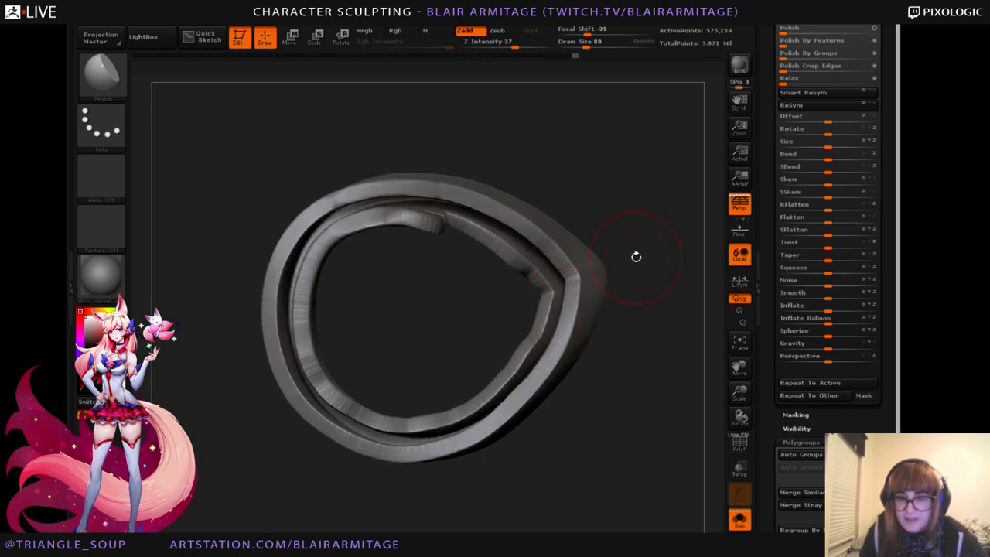
{"action": "mouse_move", "coordinate": [636, 256]}
{"action": "left_mouse_down"}
{"action": "mouse_move", "coordinate": [520, 308]}
{"action": "mouse_move", "coordinate": [597, 254]}
{"action": "mouse_move", "coordinate": [618, 363]}
{"action": "mouse_move", "coordinate": [559, 391]}
{"action": "mouse_move", "coordinate": [541, 386]}
{"action": "left_mouse_up"}
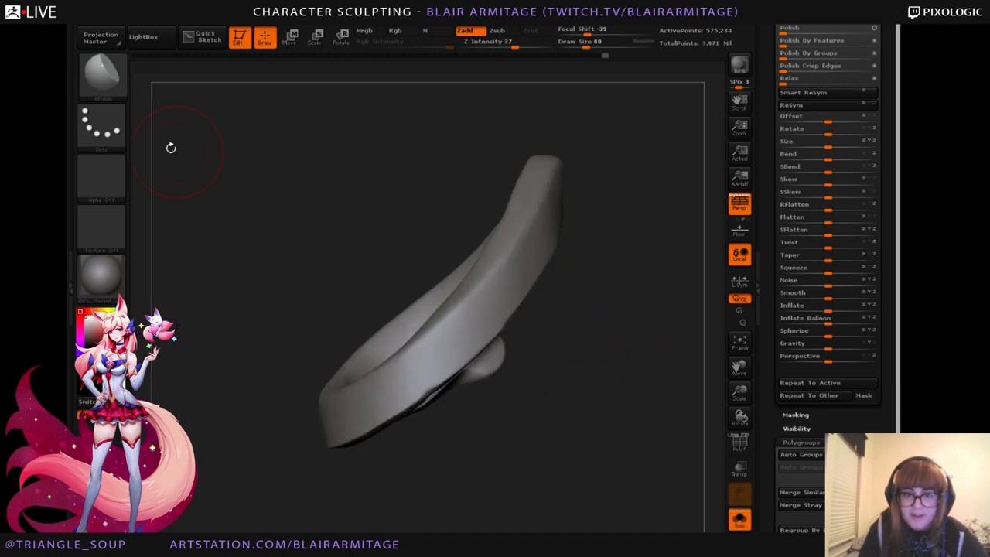
Fit the trim around the upper arm with the whole model shown, using Move Topological at draw size 128.
{"action": "key", "text": "b"}
{"action": "left_click", "coordinate": [332, 188]}
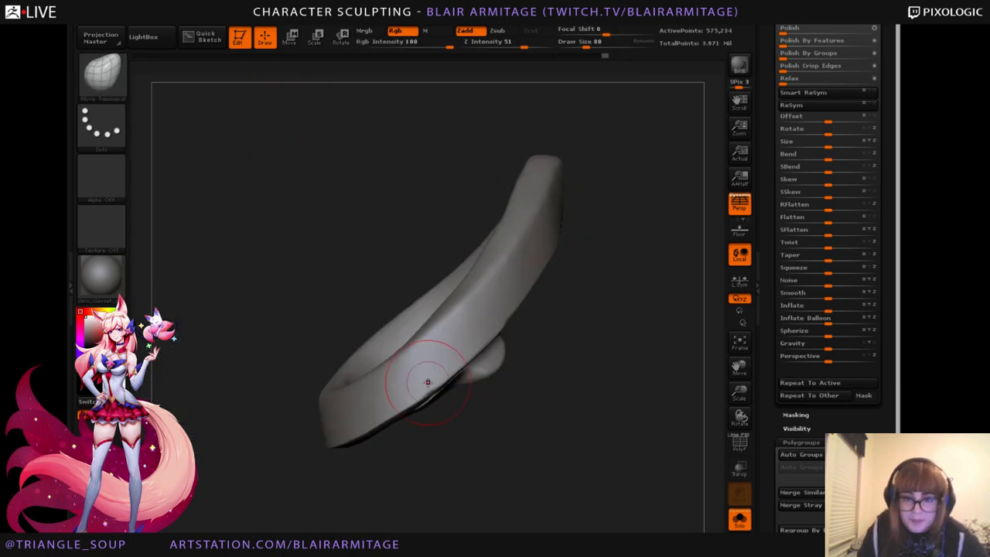
{"action": "left_click", "coordinate": [739, 519]}
{"action": "mouse_move", "coordinate": [670, 390]}
{"action": "left_mouse_down"}
{"action": "mouse_move", "coordinate": [660, 379]}
{"action": "mouse_move", "coordinate": [687, 336]}
{"action": "mouse_move", "coordinate": [465, 321]}
{"action": "left_mouse_up"}
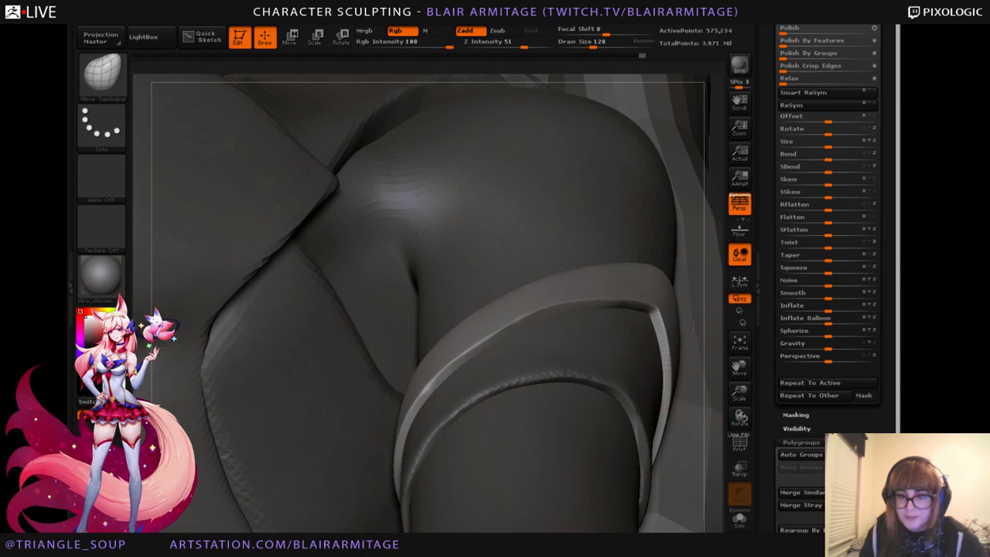
{"action": "left_click_drag", "start_coordinate": [713, 344], "coordinate": [634, 309]}
{"action": "mouse_move", "coordinate": [663, 353]}
{"action": "left_mouse_down"}
{"action": "mouse_move", "coordinate": [722, 353]}
{"action": "mouse_move", "coordinate": [699, 352]}
{"action": "mouse_move", "coordinate": [692, 421]}
{"action": "mouse_move", "coordinate": [650, 475]}
{"action": "left_mouse_up"}
Isolate the trim again and polish its upper surface with hPolish at draw size 68.
{"action": "key", "text": "b"}
{"action": "key", "text": "s"}
{"action": "key", "text": "p"}
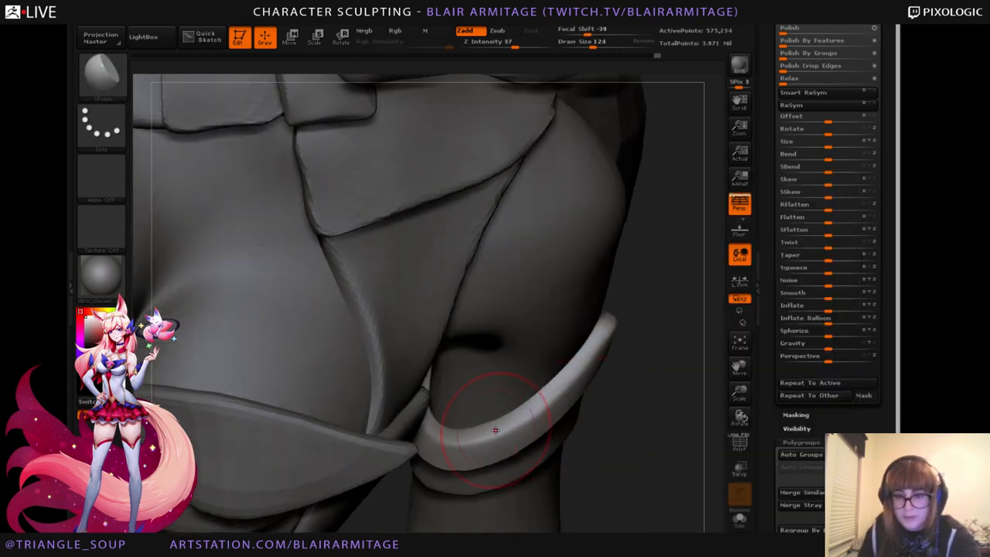
{"action": "left_click", "coordinate": [739, 520]}
{"action": "key", "text": "bracketleft"}
{"action": "key", "text": "bracketleft"}
{"action": "key", "text": "bracketleft"}
{"action": "left_click_drag", "start_coordinate": [438, 488], "coordinate": [435, 518]}
{"action": "left_click_drag", "start_coordinate": [596, 413], "coordinate": [600, 435]}
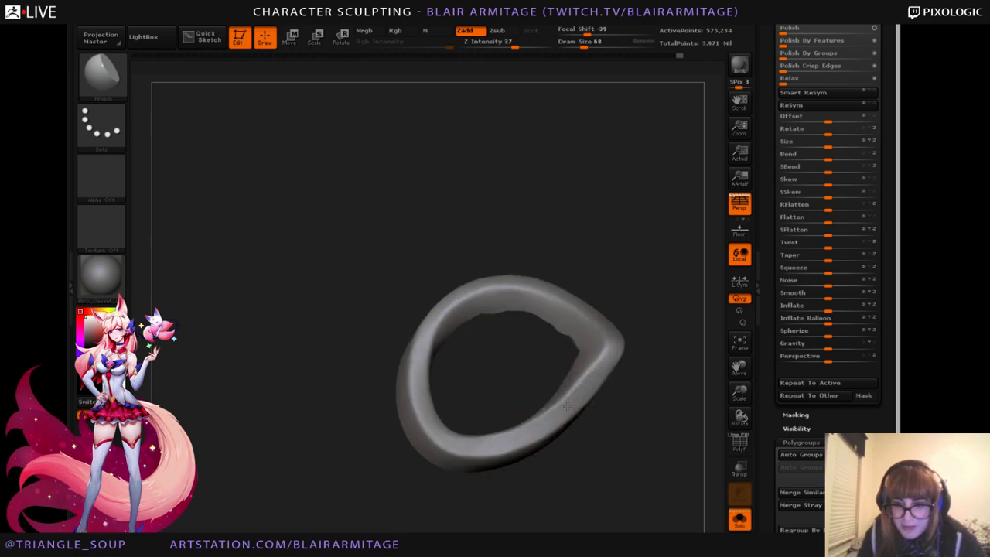
Flatten the rest of the trim's rounded rim and outer face with hPolish strokes.
{"action": "left_click_drag", "start_coordinate": [403, 431], "coordinate": [482, 328]}
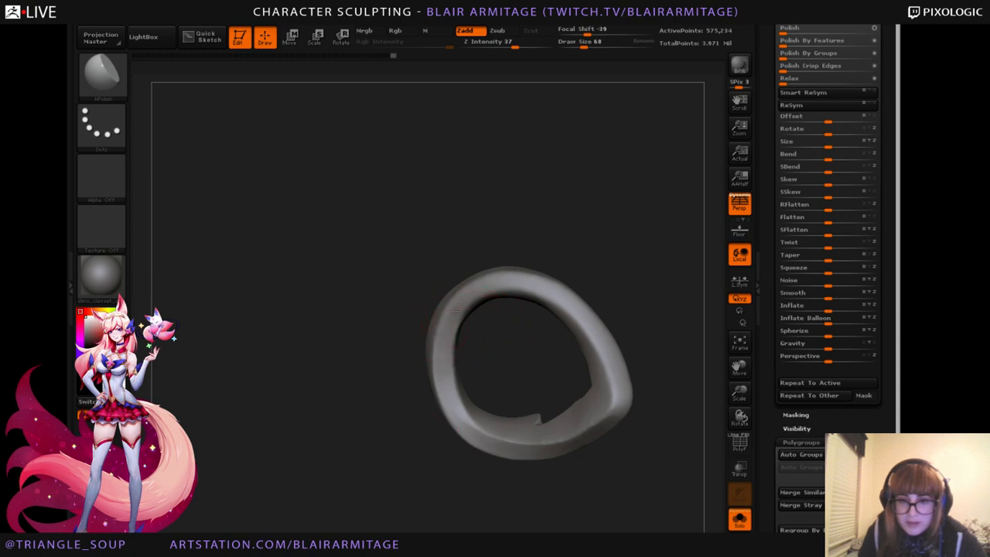
{"action": "left_click_drag", "start_coordinate": [662, 300], "coordinate": [635, 292]}
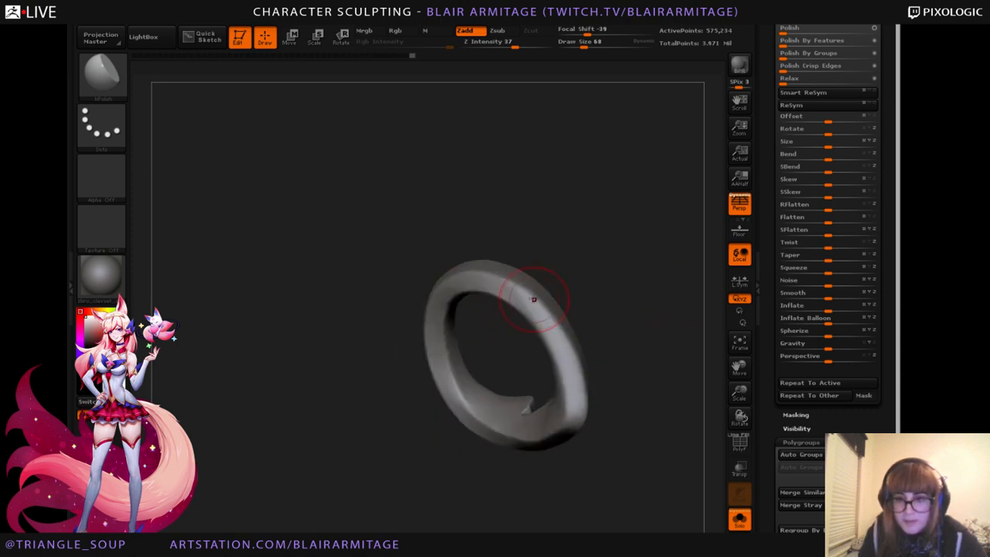
{"action": "mouse_move", "coordinate": [567, 366]}
{"action": "left_mouse_down"}
{"action": "mouse_move", "coordinate": [574, 392]}
{"action": "mouse_move", "coordinate": [569, 369]}
{"action": "left_mouse_up"}
{"action": "left_click_drag", "start_coordinate": [637, 388], "coordinate": [568, 305]}
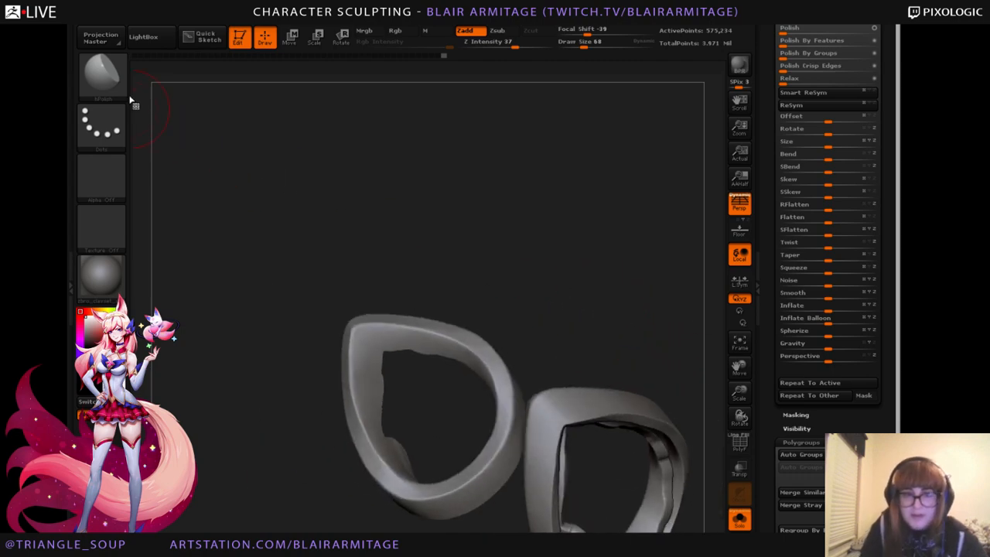
Sharpen the pointed corner of the armband trim with the Pinch brush.
{"action": "left_click", "coordinate": [101, 74]}
{"action": "key", "text": "p"}
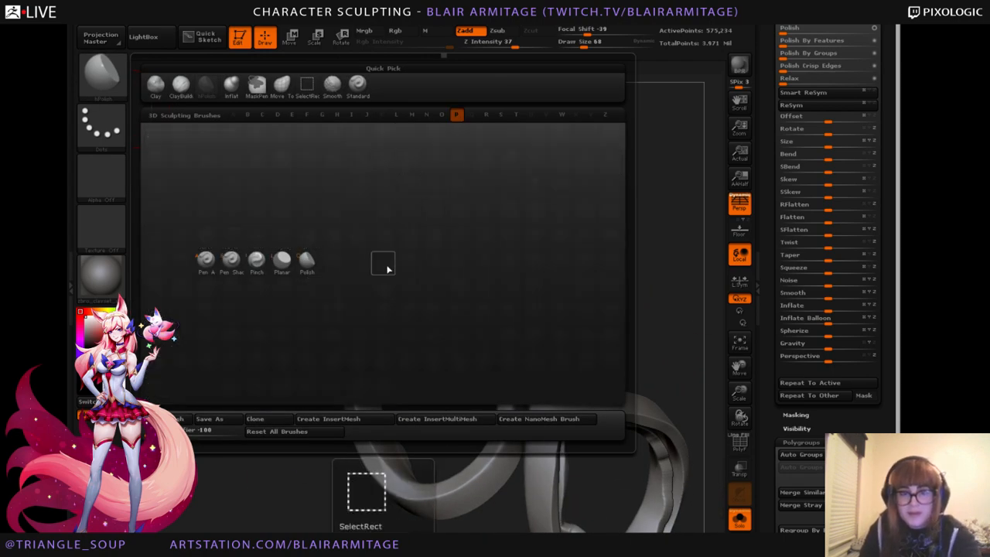
{"action": "left_click", "coordinate": [256, 266]}
{"action": "left_click_drag", "start_coordinate": [437, 299], "coordinate": [484, 347]}
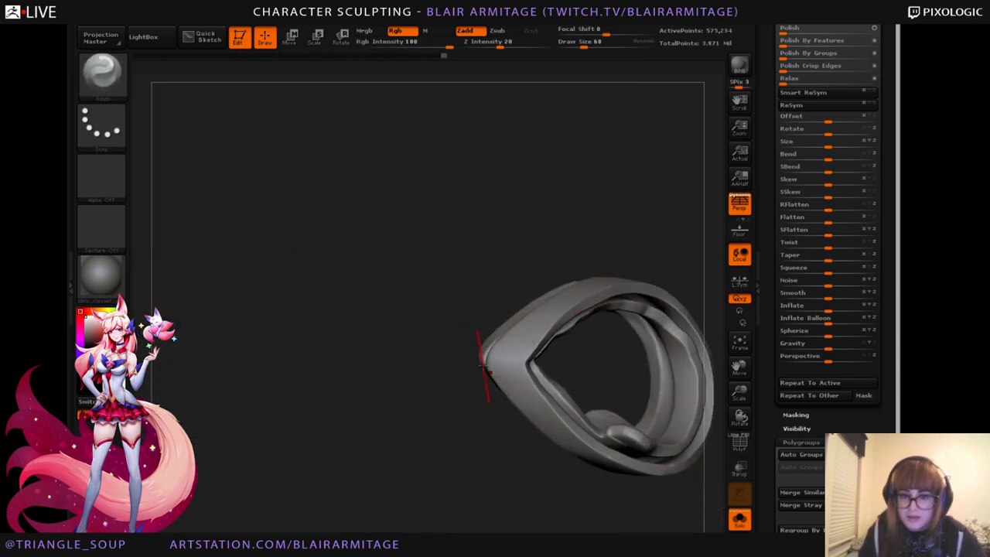
{"action": "mouse_move", "coordinate": [437, 371]}
{"action": "left_mouse_down"}
{"action": "mouse_move", "coordinate": [623, 317]}
{"action": "mouse_move", "coordinate": [641, 302]}
{"action": "mouse_move", "coordinate": [531, 322]}
{"action": "mouse_move", "coordinate": [583, 320]}
{"action": "mouse_move", "coordinate": [499, 354]}
{"action": "mouse_move", "coordinate": [483, 349]}
{"action": "mouse_move", "coordinate": [542, 262]}
{"action": "left_mouse_up"}
Adjust the trim's side profile below its pointed tip with Move Topological at draw size 108.
{"action": "left_click", "coordinate": [103, 76]}
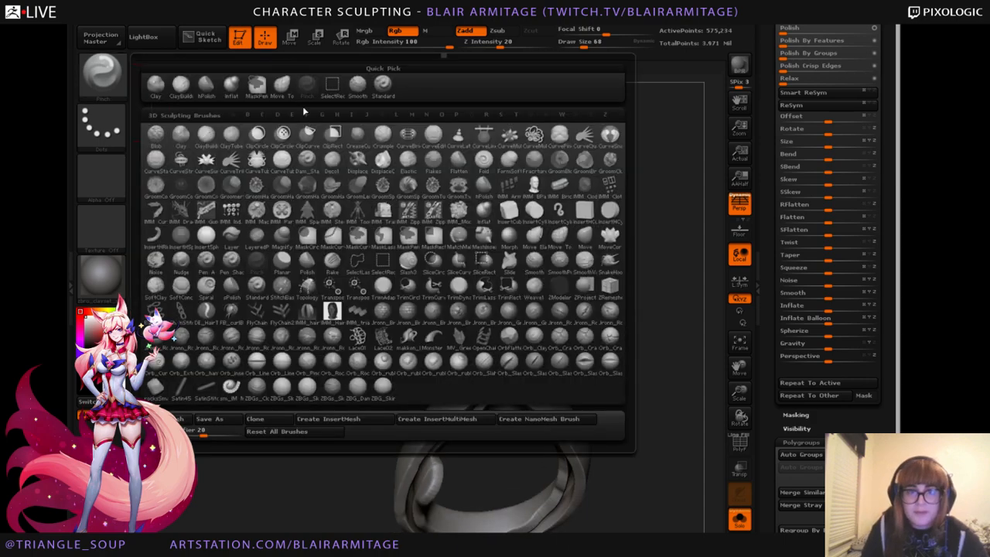
{"action": "left_click", "coordinate": [282, 87]}
{"action": "left_click_drag", "start_coordinate": [660, 341], "coordinate": [552, 392], "text": "alt"}
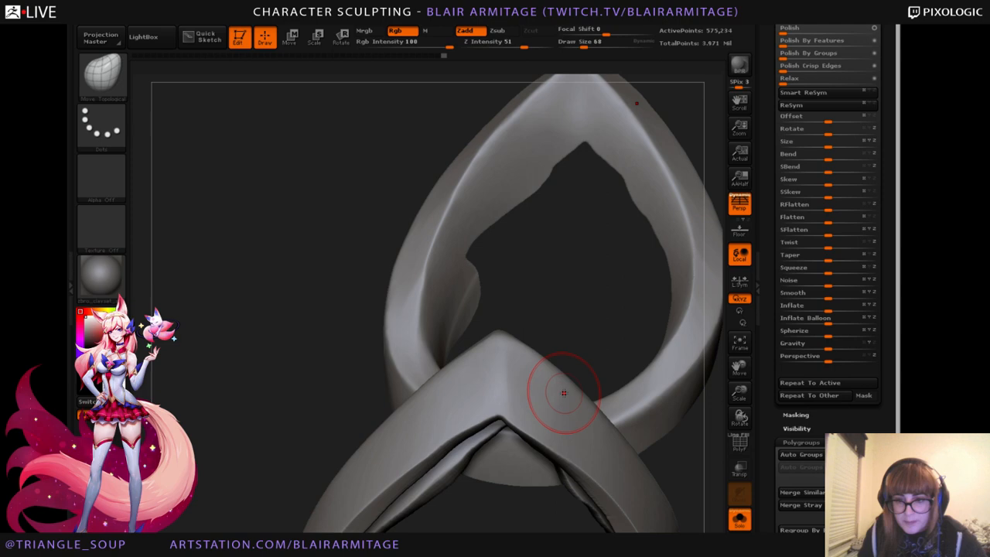
{"action": "left_click", "coordinate": [453, 376], "text": "ctrl+shift"}
{"action": "mouse_move", "coordinate": [626, 350]}
{"action": "left_mouse_down"}
{"action": "mouse_move", "coordinate": [624, 368]}
{"action": "mouse_move", "coordinate": [624, 340]}
{"action": "mouse_move", "coordinate": [635, 340]}
{"action": "left_mouse_up"}
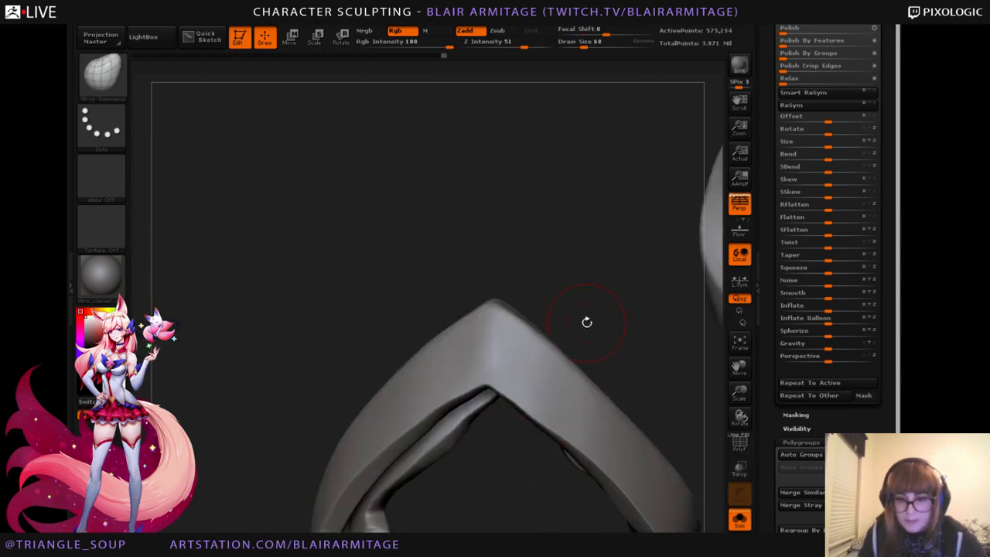
{"action": "left_click", "coordinate": [586, 320], "text": "ctrl+shift"}
{"action": "left_click_drag", "start_coordinate": [249, 380], "coordinate": [309, 384]}
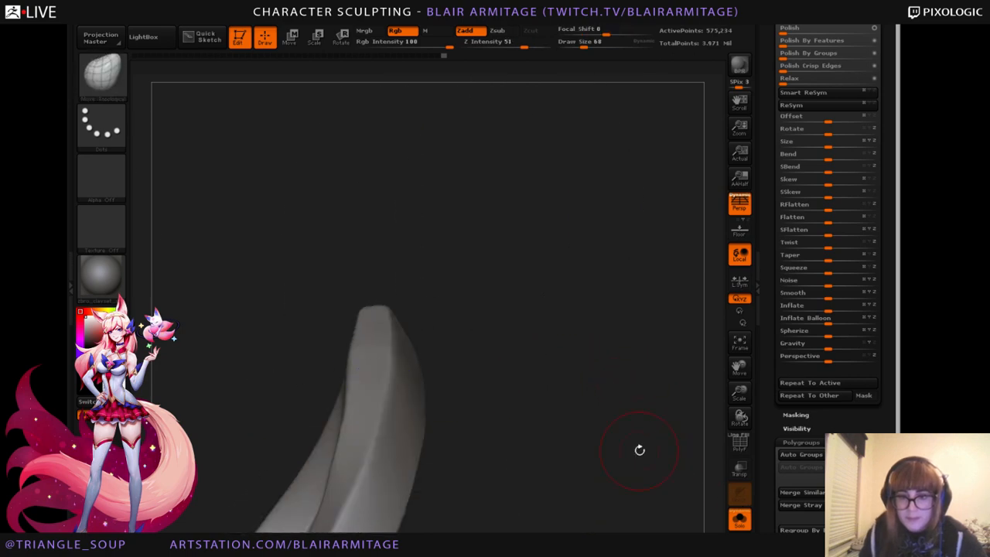
{"action": "left_click_drag", "start_coordinate": [494, 355], "coordinate": [556, 361], "text": "alt"}
{"action": "key", "text": "bracketright"}
{"action": "key", "text": "bracketright"}
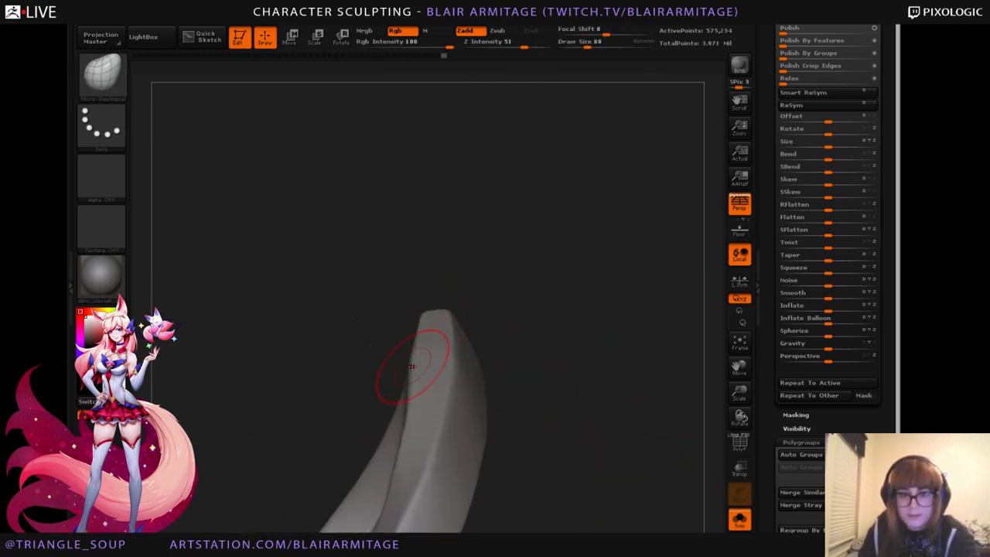
{"action": "key", "text": "bracketright"}
{"action": "key", "text": "bracketright"}
{"action": "left_click_drag", "start_coordinate": [412, 366], "coordinate": [417, 366]}
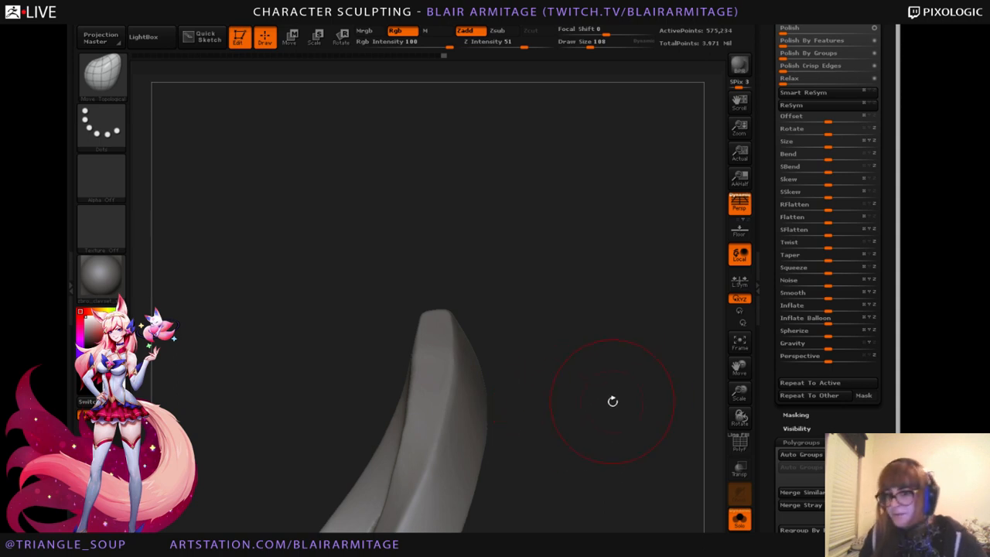
{"action": "left_click_drag", "start_coordinate": [597, 414], "coordinate": [627, 362], "text": "alt"}
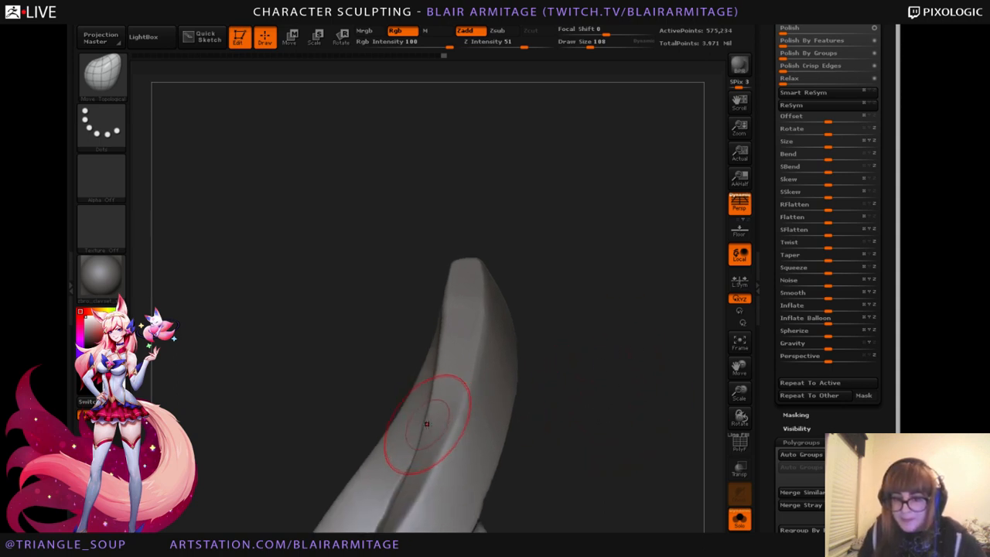
{"action": "mouse_move", "coordinate": [591, 415]}
{"action": "left_mouse_down"}
{"action": "mouse_move", "coordinate": [601, 391]}
{"action": "mouse_move", "coordinate": [642, 435]}
{"action": "mouse_move", "coordinate": [656, 428]}
{"action": "mouse_move", "coordinate": [658, 460]}
{"action": "left_mouse_up"}
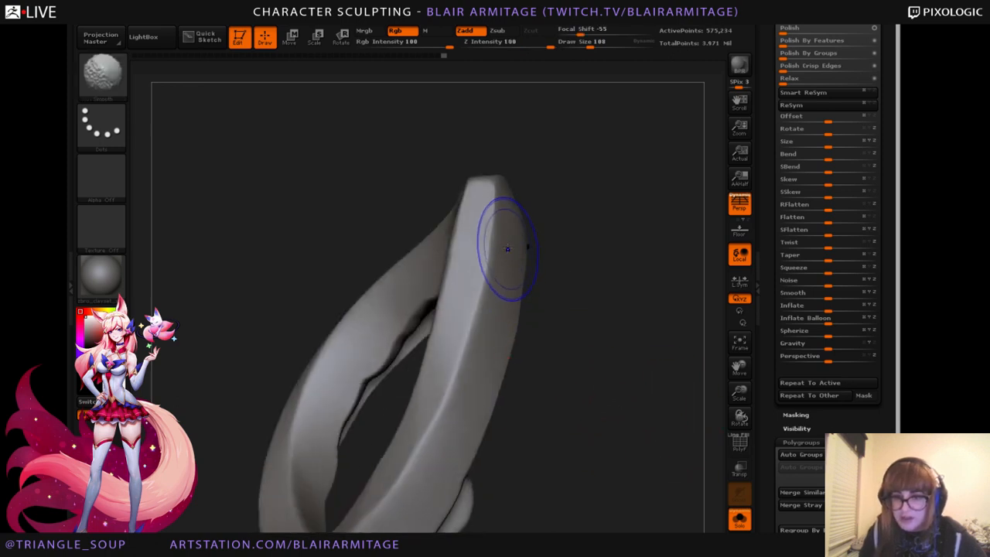
Smooth the trim's faces around the pointed corner and flatten them with hPolish at draw size 108.
{"action": "left_click_drag", "start_coordinate": [505, 250], "coordinate": [506, 229], "text": "shift"}
{"action": "left_click_drag", "start_coordinate": [661, 283], "coordinate": [586, 373], "text": "alt"}
{"action": "left_click_drag", "start_coordinate": [663, 404], "coordinate": [677, 340], "text": "alt"}
{"action": "left_click_drag", "start_coordinate": [539, 219], "coordinate": [513, 194], "text": "shift"}
{"action": "mouse_move", "coordinate": [618, 194]}
{"action": "left_mouse_down"}
{"action": "mouse_move", "coordinate": [654, 297]}
{"action": "mouse_move", "coordinate": [670, 254]}
{"action": "mouse_move", "coordinate": [679, 265]}
{"action": "left_mouse_up"}
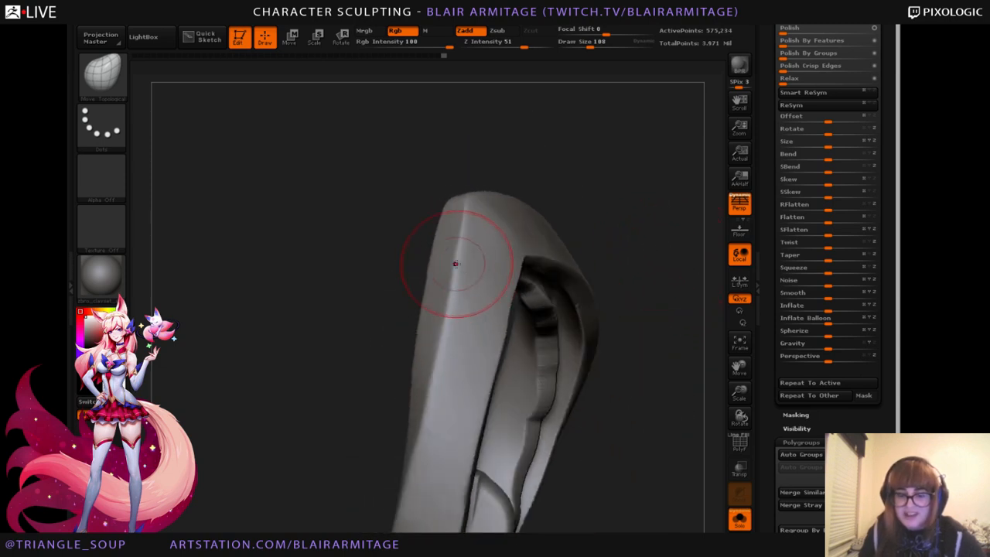
{"action": "key", "text": "shift"}
{"action": "mouse_move", "coordinate": [486, 283]}
{"action": "left_mouse_down", "text": "shift"}
{"action": "mouse_move", "coordinate": [453, 236]}
{"action": "mouse_move", "coordinate": [448, 380]}
{"action": "left_mouse_up", "text": "shift"}
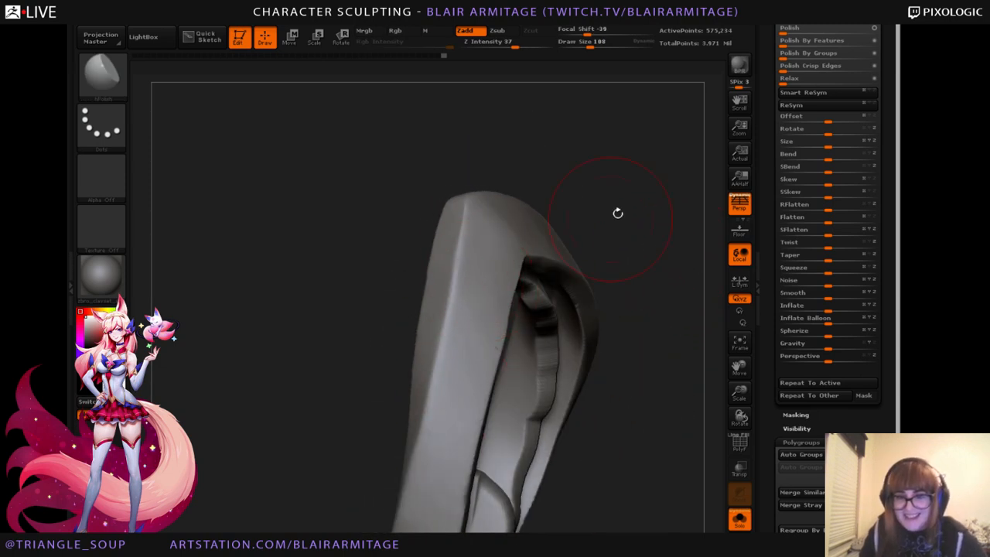
{"action": "left_click_drag", "start_coordinate": [619, 212], "coordinate": [593, 278]}
{"action": "left_click_drag", "start_coordinate": [320, 400], "coordinate": [384, 348]}
{"action": "key", "text": "shift"}
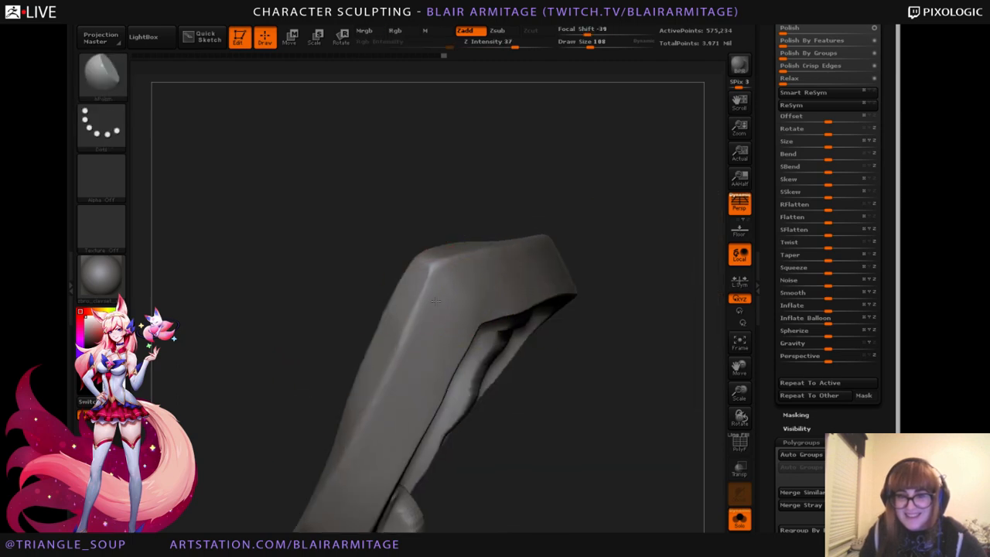
{"action": "mouse_move", "coordinate": [541, 325]}
{"action": "left_mouse_down"}
{"action": "mouse_move", "coordinate": [603, 243]}
{"action": "mouse_move", "coordinate": [345, 177]}
{"action": "left_mouse_up"}
Reshape the trim's pointed corner and inner edge with Move Topological, using draw sizes from 104 to 116.
{"action": "left_click", "coordinate": [116, 88]}
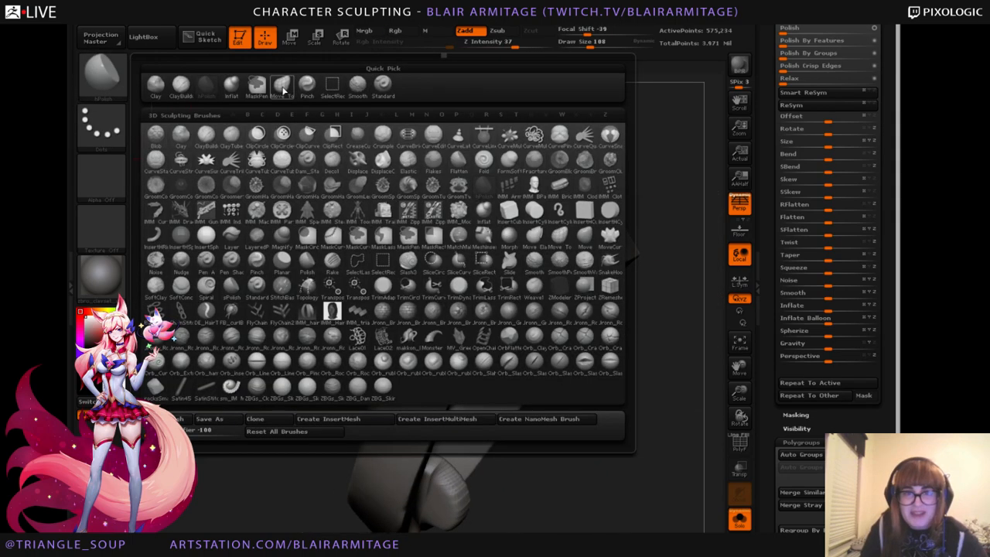
{"action": "left_click", "coordinate": [280, 87]}
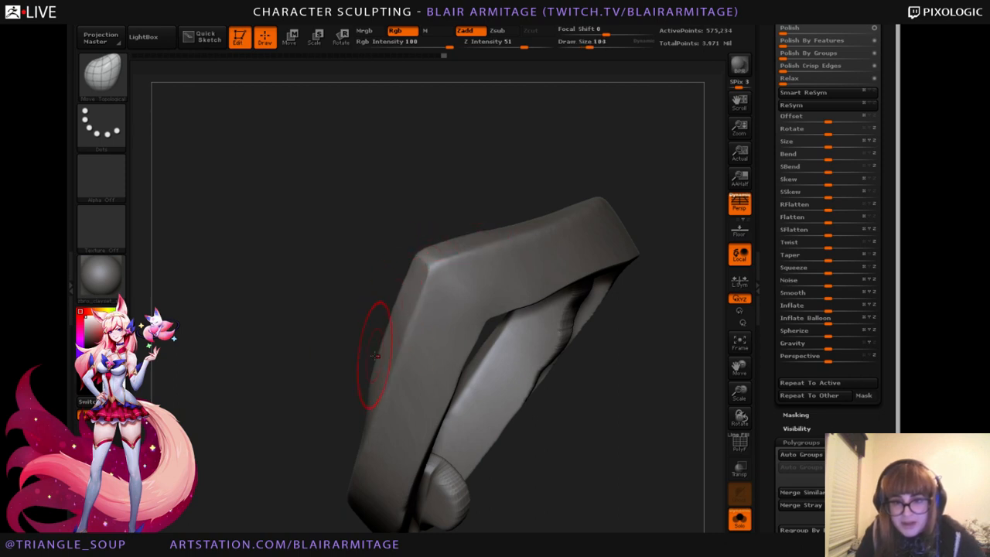
{"action": "mouse_move", "coordinate": [368, 373]}
{"action": "left_mouse_down"}
{"action": "mouse_move", "coordinate": [353, 400]}
{"action": "mouse_move", "coordinate": [370, 394]}
{"action": "mouse_move", "coordinate": [335, 387]}
{"action": "left_mouse_up"}
{"action": "left_click_drag", "start_coordinate": [565, 190], "coordinate": [526, 189]}
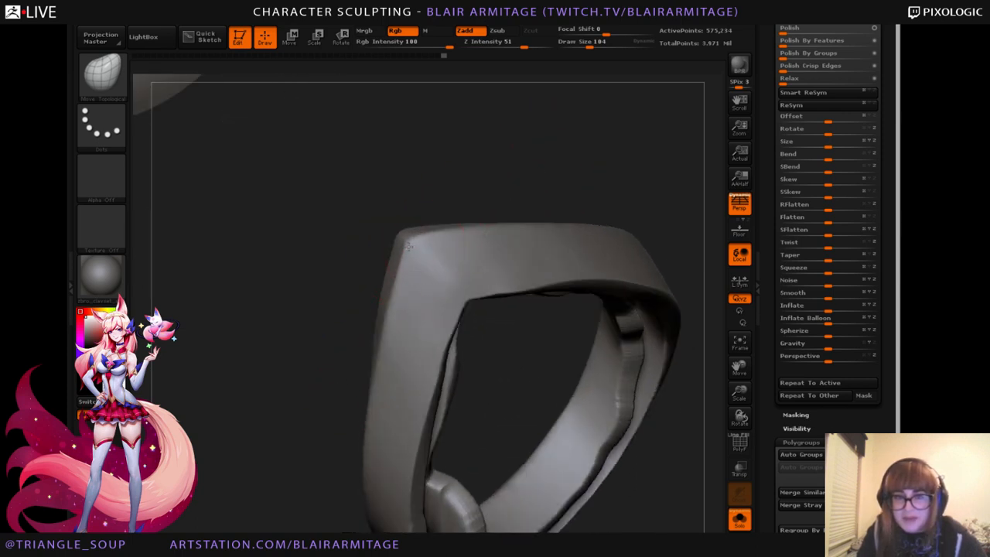
{"action": "mouse_move", "coordinate": [467, 320]}
{"action": "right_mouse_down"}
{"action": "mouse_move", "coordinate": [448, 322]}
{"action": "mouse_move", "coordinate": [409, 371]}
{"action": "mouse_move", "coordinate": [523, 283]}
{"action": "right_mouse_up"}
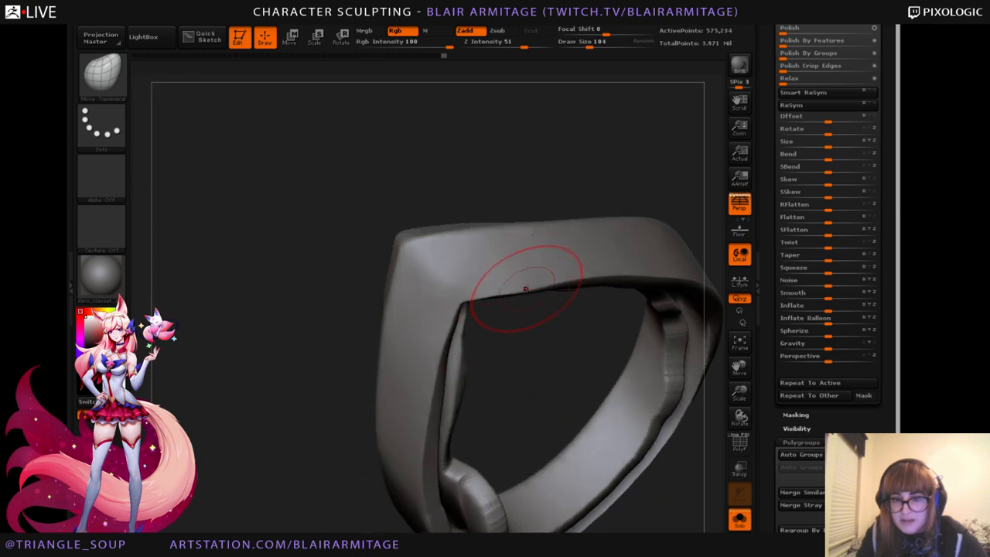
{"action": "right_click_drag", "start_coordinate": [551, 364], "coordinate": [506, 317]}
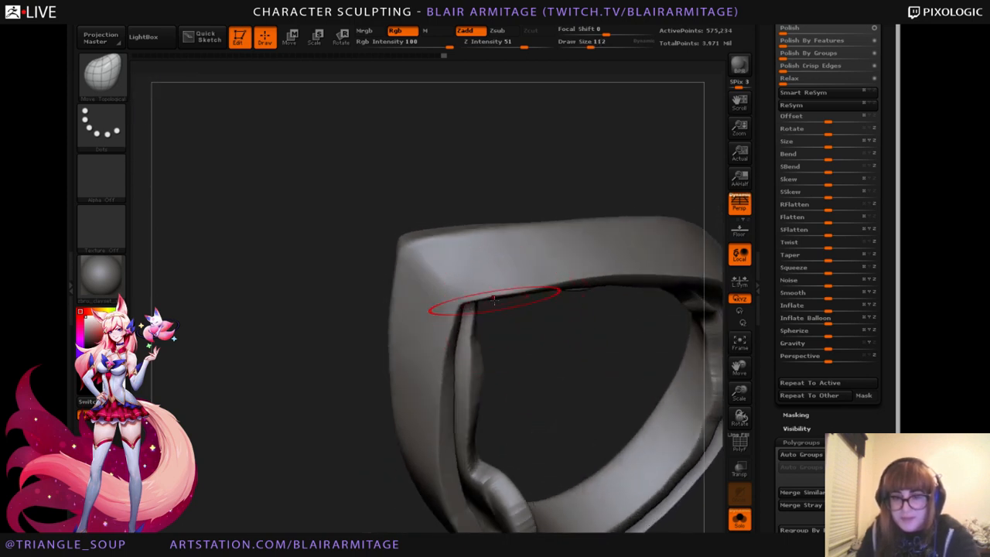
{"action": "right_click_drag", "start_coordinate": [521, 283], "coordinate": [537, 320]}
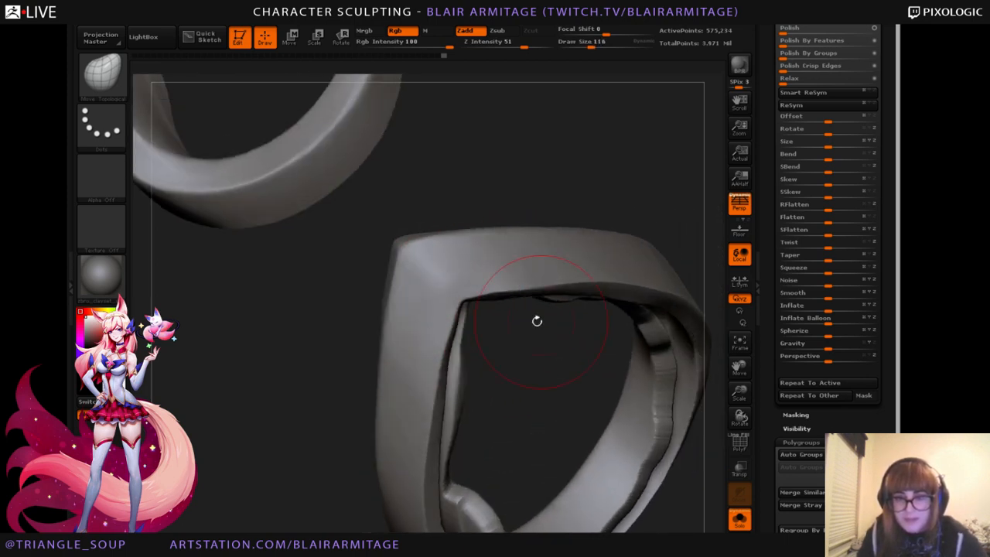
{"action": "right_click_drag", "start_coordinate": [446, 318], "coordinate": [462, 295]}
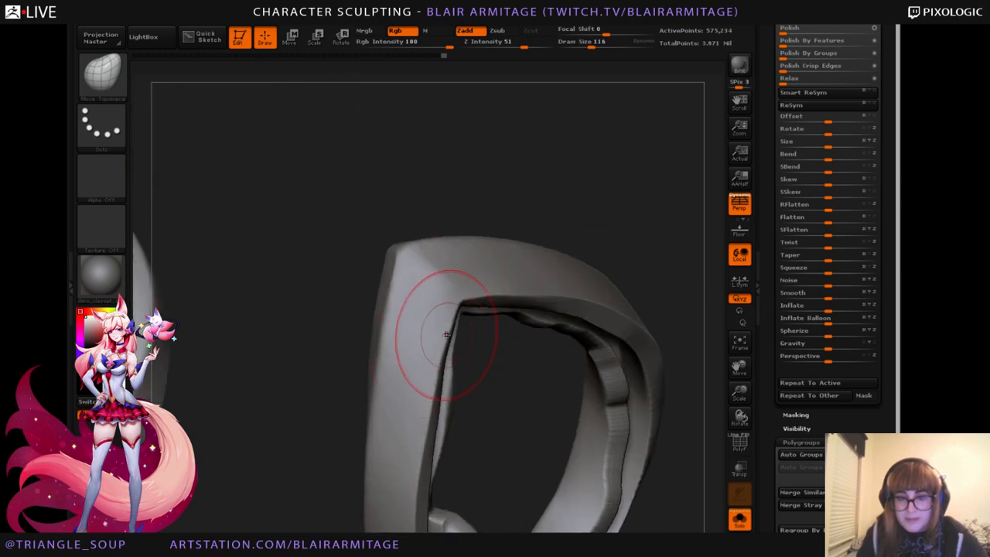
{"action": "right_click_drag", "start_coordinate": [446, 334], "coordinate": [521, 403]}
Show the whole model and fit the trim's corner and sides against the upper-arm band with Move Topological at draw size 116.
{"action": "left_click", "coordinate": [739, 518]}
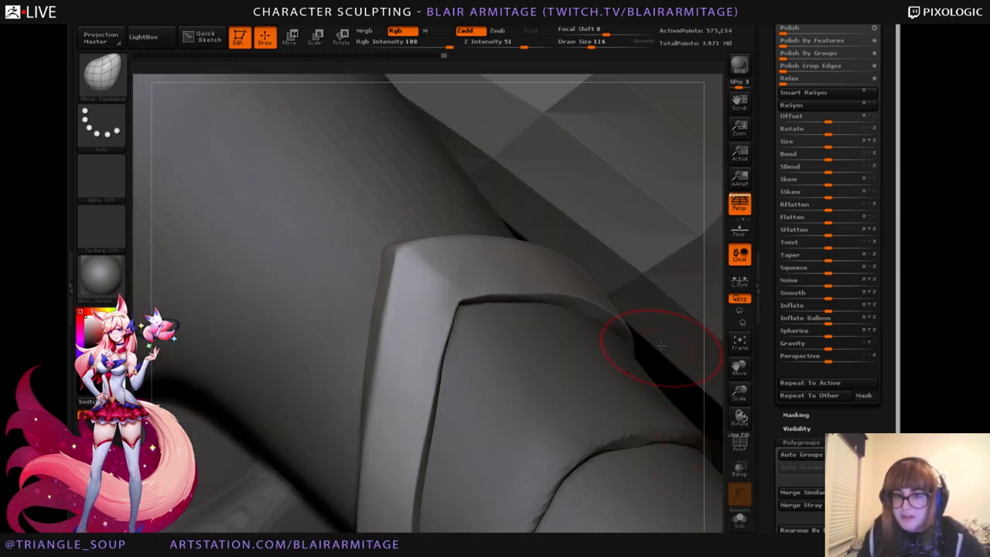
{"action": "left_click_drag", "start_coordinate": [739, 391], "coordinate": [688, 335]}
{"action": "right_click_drag", "start_coordinate": [687, 336], "coordinate": [502, 297]}
{"action": "left_click_drag", "start_coordinate": [752, 392], "coordinate": [790, 422]}
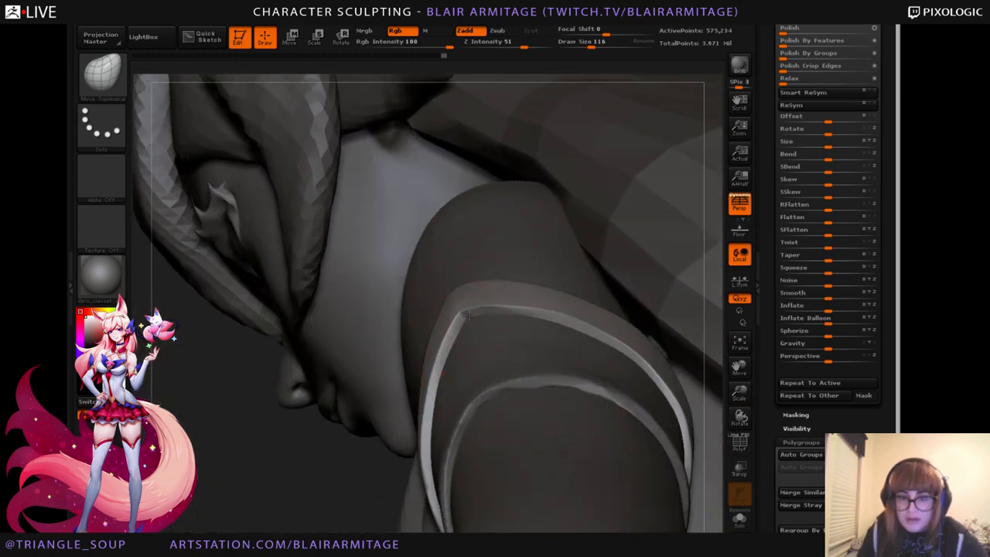
{"action": "mouse_move", "coordinate": [468, 314]}
{"action": "right_mouse_down"}
{"action": "mouse_move", "coordinate": [705, 400]}
{"action": "mouse_move", "coordinate": [479, 341]}
{"action": "right_mouse_up"}
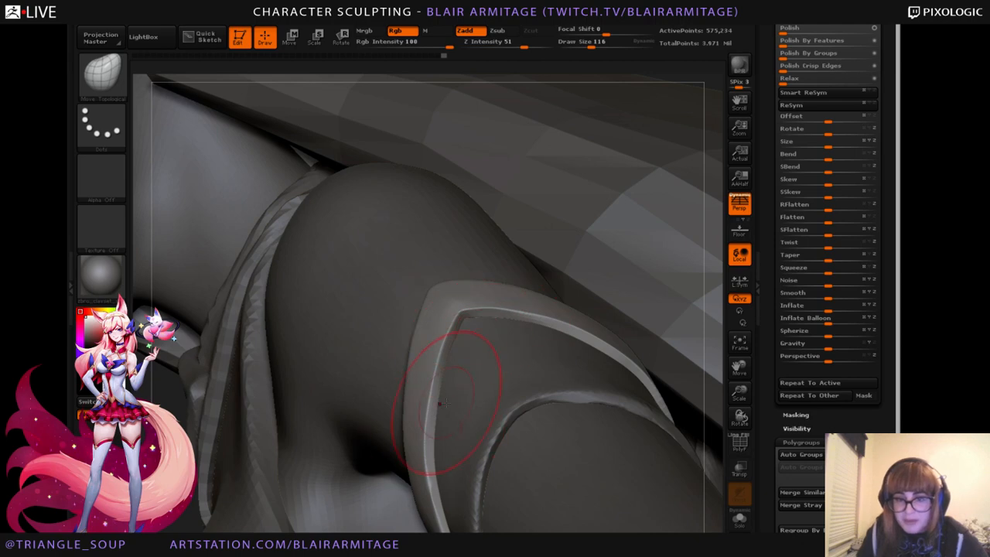
{"action": "right_click_drag", "start_coordinate": [713, 325], "coordinate": [544, 318]}
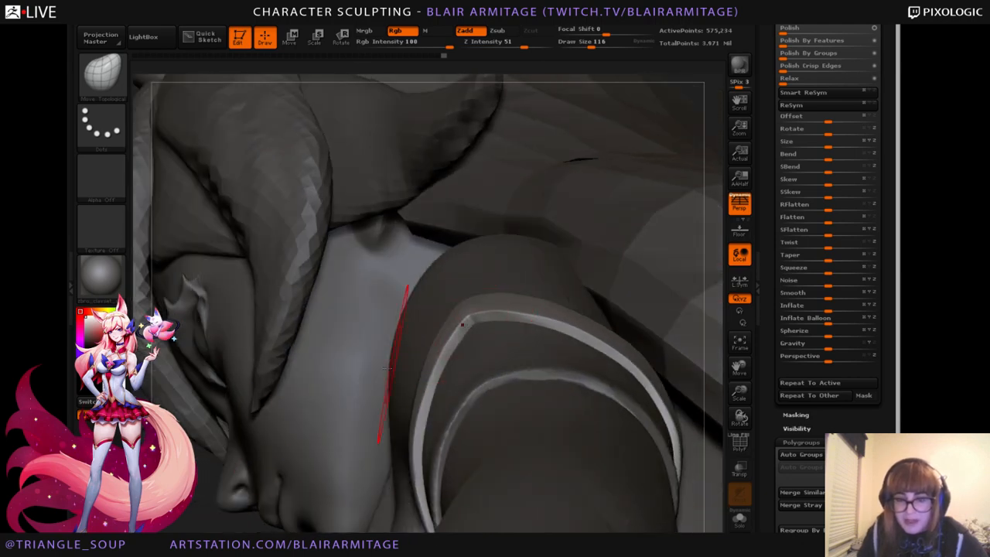
{"action": "right_click_drag", "start_coordinate": [178, 476], "coordinate": [221, 442]}
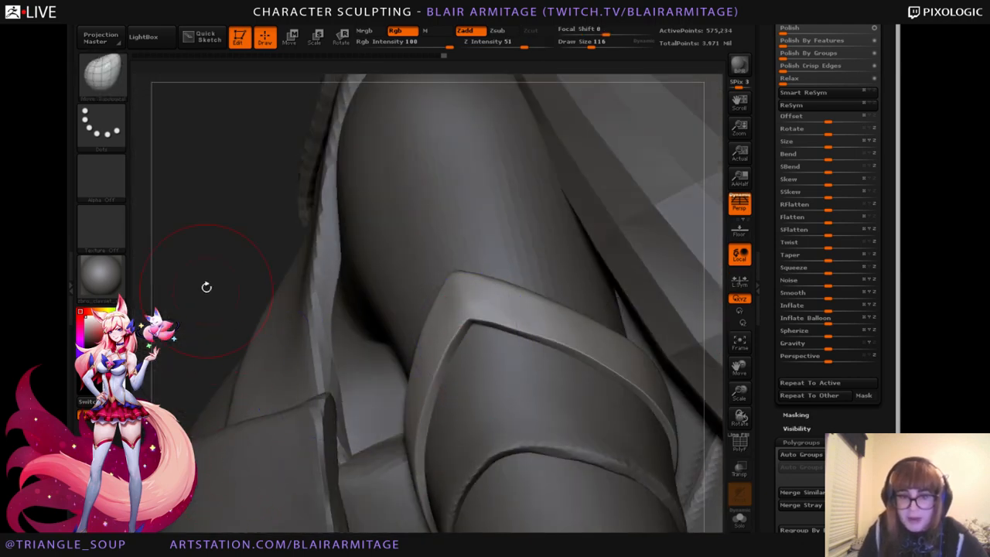
{"action": "right_click_drag", "start_coordinate": [205, 286], "coordinate": [510, 361]}
{"action": "mouse_move", "coordinate": [711, 218]}
{"action": "right_mouse_down"}
{"action": "mouse_move", "coordinate": [707, 136]}
{"action": "mouse_move", "coordinate": [479, 392]}
{"action": "mouse_move", "coordinate": [630, 311]}
{"action": "mouse_move", "coordinate": [616, 358]}
{"action": "right_mouse_up"}
{"action": "mouse_move", "coordinate": [629, 315]}
{"action": "left_mouse_down"}
{"action": "mouse_move", "coordinate": [654, 325]}
{"action": "mouse_move", "coordinate": [659, 352]}
{"action": "left_mouse_up"}
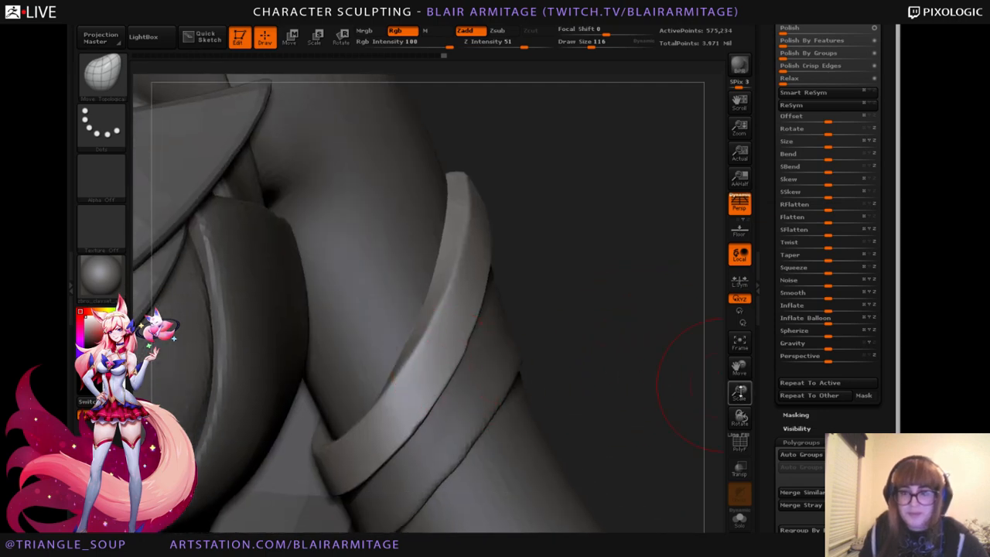
Select the four-pointed star ornament on the chest and duplicate its subtool.
{"action": "left_click_drag", "start_coordinate": [739, 391], "coordinate": [619, 351]}
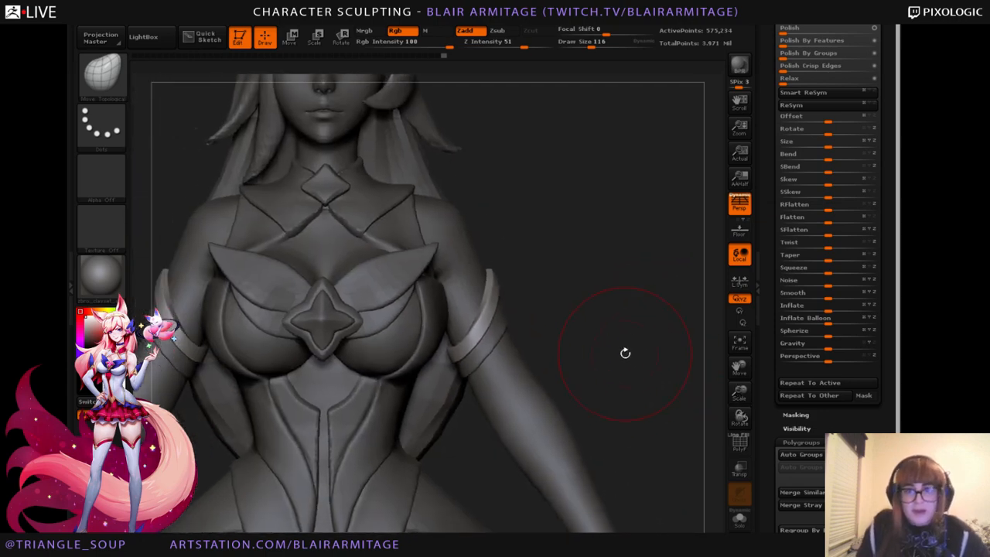
{"action": "mouse_move", "coordinate": [663, 328]}
{"action": "left_mouse_down"}
{"action": "mouse_move", "coordinate": [689, 389]}
{"action": "mouse_move", "coordinate": [739, 394]}
{"action": "mouse_move", "coordinate": [652, 409]}
{"action": "mouse_move", "coordinate": [716, 447]}
{"action": "left_mouse_up"}
{"action": "left_click_drag", "start_coordinate": [739, 401], "coordinate": [706, 390]}
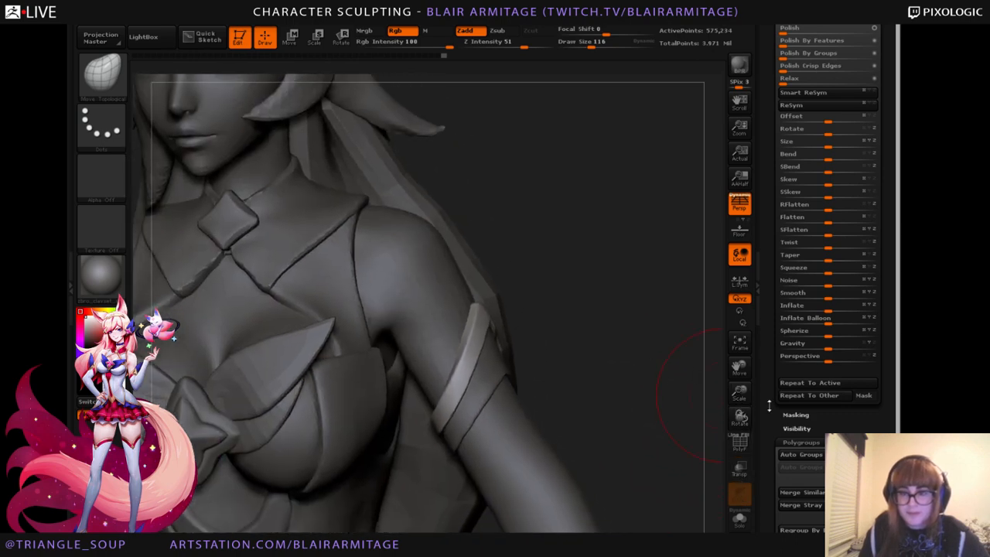
{"action": "left_click_drag", "start_coordinate": [769, 399], "coordinate": [770, 529]}
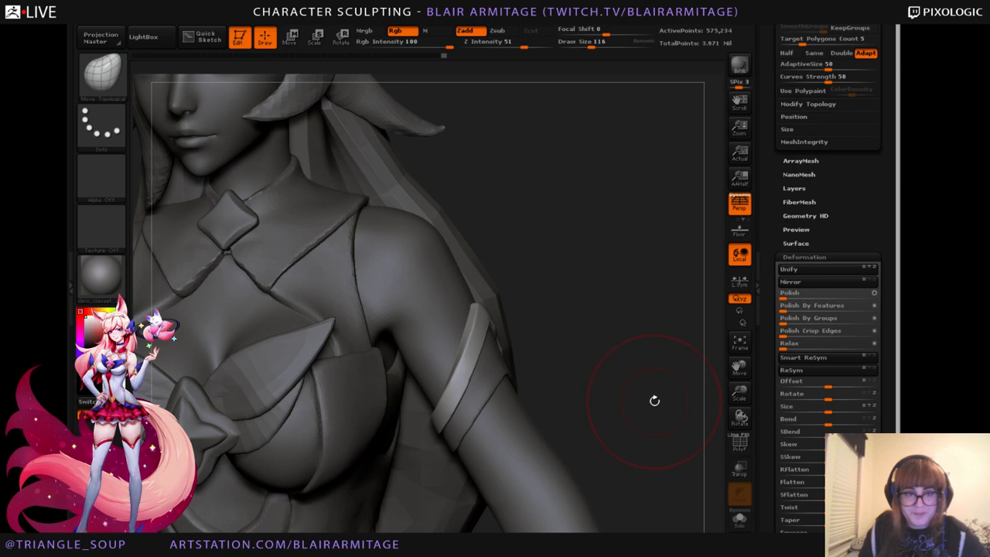
{"action": "left_click_drag", "start_coordinate": [654, 401], "coordinate": [650, 390]}
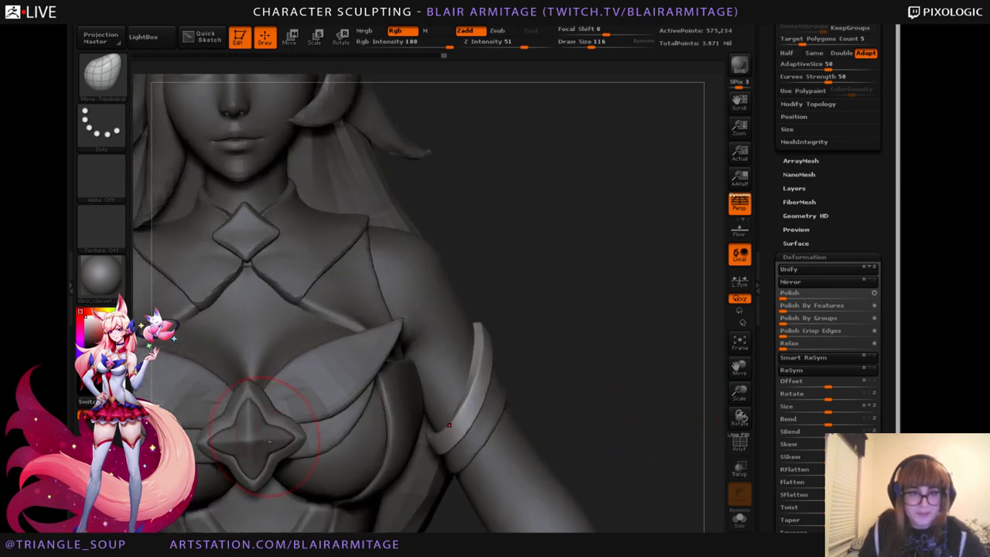
{"action": "left_click", "coordinate": [290, 402], "text": "alt"}
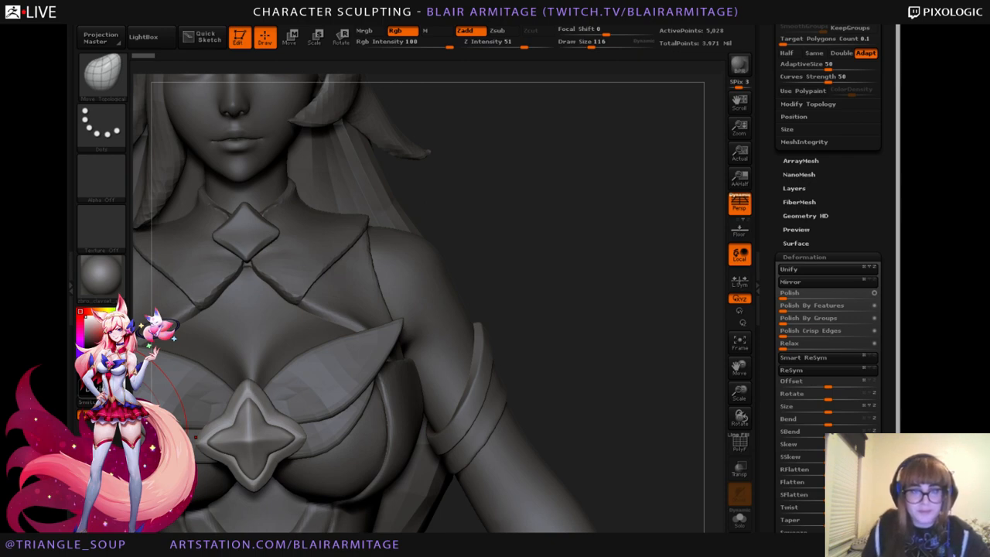
{"action": "mouse_move", "coordinate": [196, 437]}
{"action": "left_mouse_down"}
{"action": "mouse_move", "coordinate": [229, 455]}
{"action": "mouse_move", "coordinate": [393, 427]}
{"action": "left_mouse_up"}
{"action": "left_click_drag", "start_coordinate": [766, 341], "coordinate": [763, 472]}
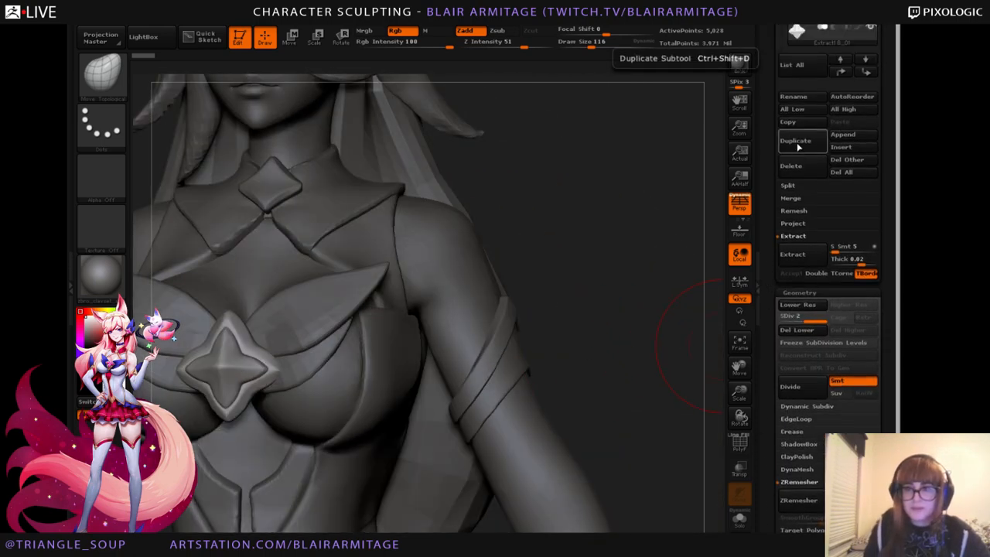
Move the duplicated star ornament from the chest to beside the armband on the upper arm.
{"action": "left_click", "coordinate": [290, 36]}
{"action": "mouse_move", "coordinate": [611, 248]}
{"action": "left_mouse_down"}
{"action": "mouse_move", "coordinate": [670, 263]}
{"action": "mouse_move", "coordinate": [642, 280]}
{"action": "left_mouse_up"}
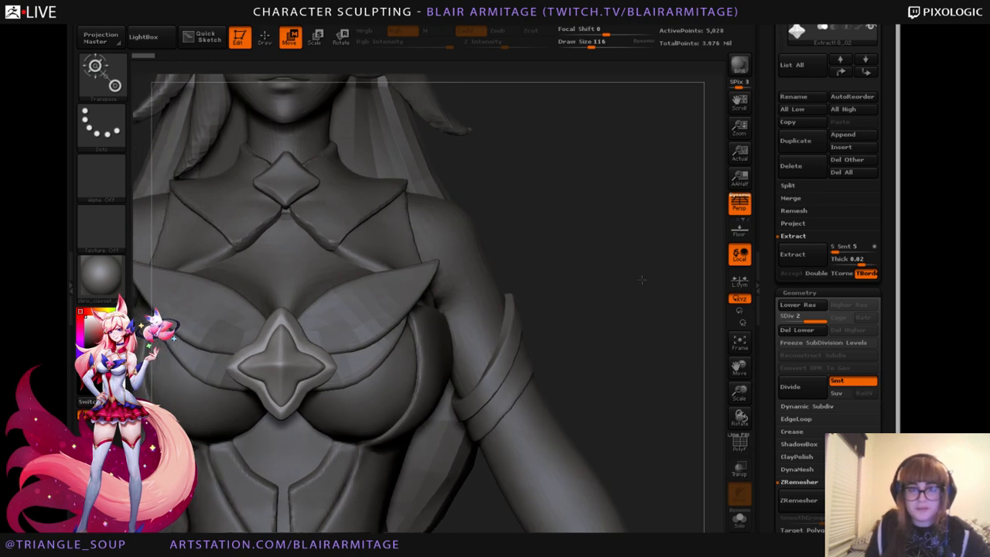
{"action": "mouse_move", "coordinate": [283, 352]}
{"action": "left_mouse_down"}
{"action": "mouse_move", "coordinate": [283, 417]}
{"action": "mouse_move", "coordinate": [405, 379]}
{"action": "left_mouse_up"}
{"action": "key", "text": "ctrl+z"}
{"action": "left_click_drag", "start_coordinate": [283, 384], "coordinate": [557, 347], "text": "ctrl"}
{"action": "left_click_drag", "start_coordinate": [440, 138], "coordinate": [337, 134], "text": "alt"}
{"action": "left_click", "coordinate": [264, 37]}
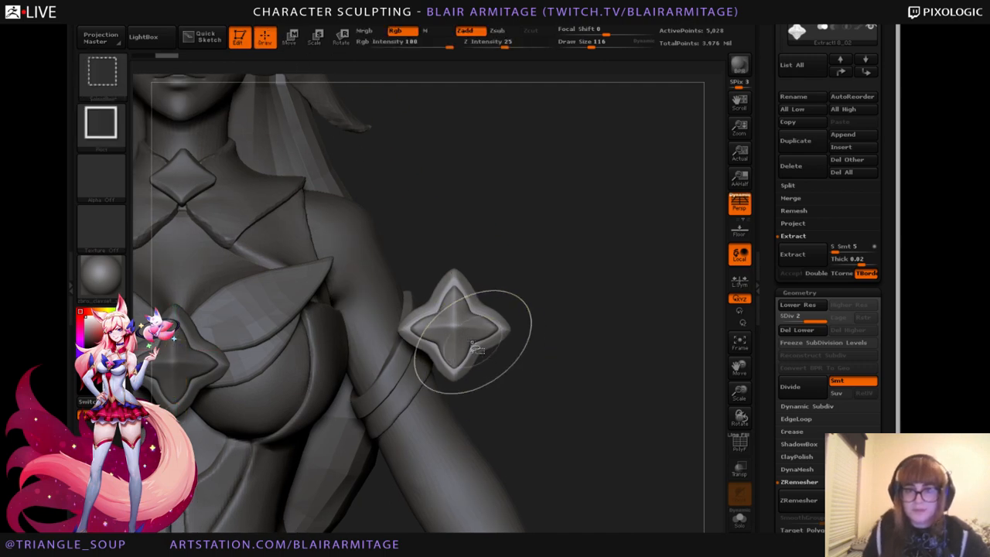
Freeze the star copy's subdivision levels and hide its raised outer rim, leaving only the inner four-pointed star.
{"action": "left_click", "coordinate": [464, 329], "text": "ctrl+shift"}
{"action": "left_click", "coordinate": [650, 379], "text": "ctrl+shift"}
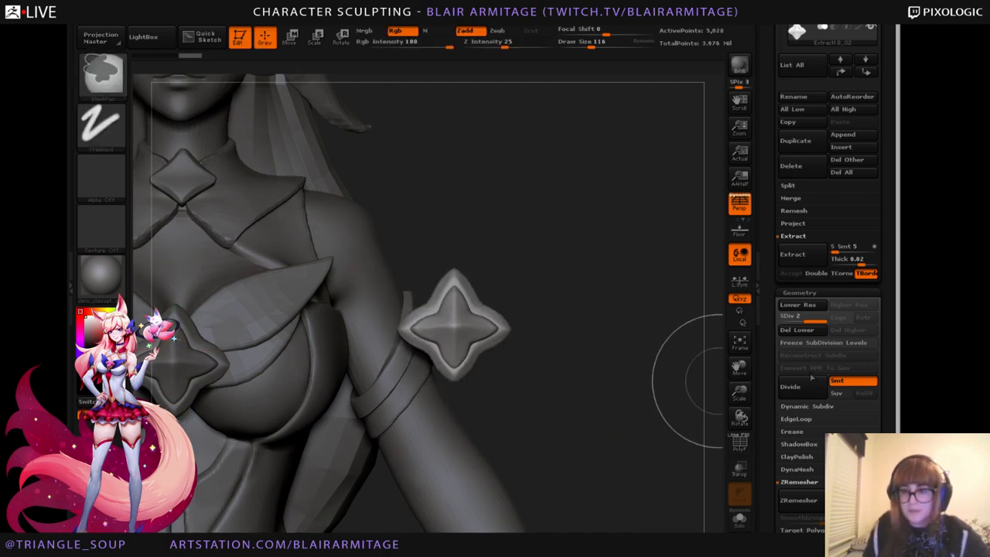
{"action": "left_click", "coordinate": [796, 344]}
{"action": "left_click", "coordinate": [486, 332], "text": "ctrl+shift"}
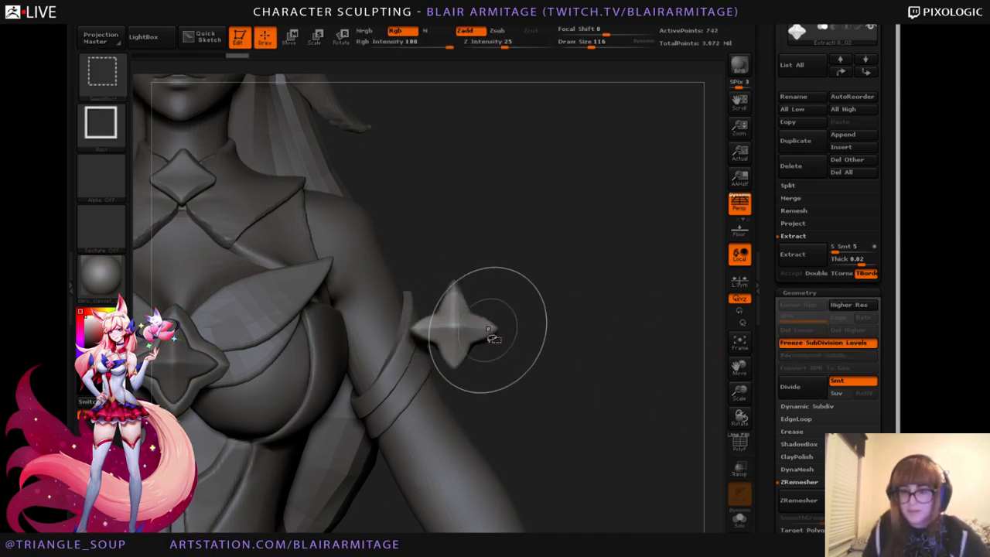
Delete the star's hidden rim geometry with Modify Topology's Del Hidden and unfreeze its subdivision levels.
{"action": "left_click_drag", "start_coordinate": [773, 435], "coordinate": [765, 310]}
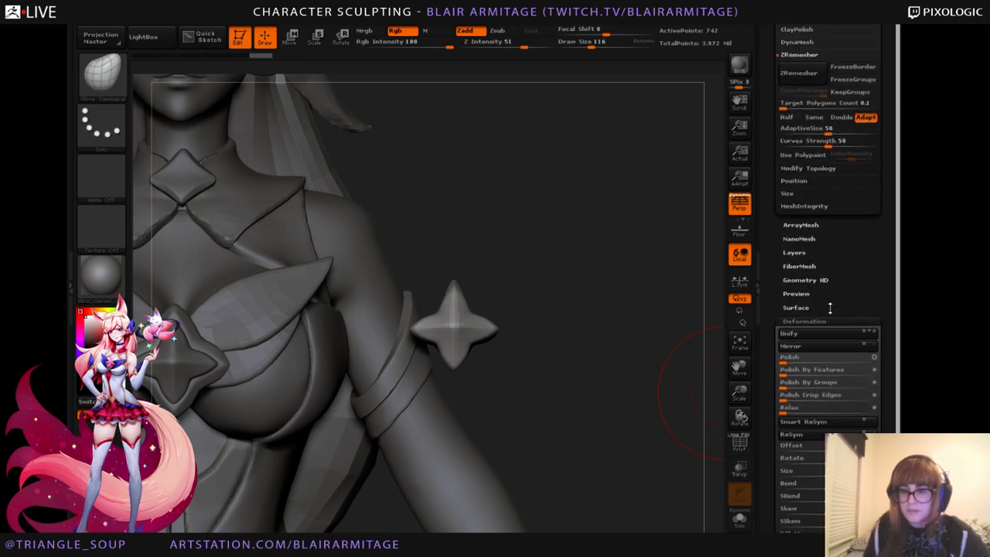
{"action": "left_click", "coordinate": [797, 294]}
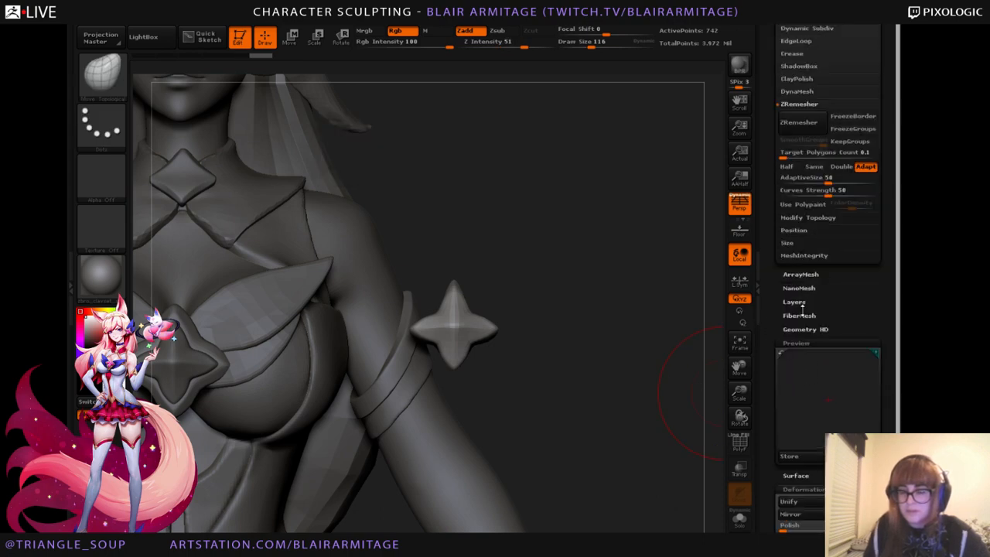
{"action": "left_click", "coordinate": [815, 342]}
{"action": "left_click", "coordinate": [825, 372]}
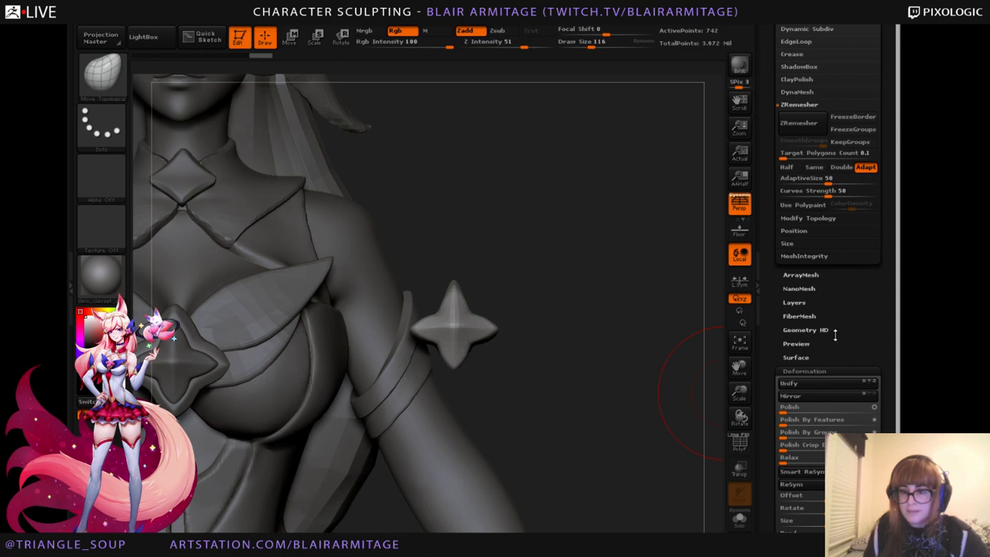
{"action": "left_click_drag", "start_coordinate": [835, 335], "coordinate": [782, 348]}
{"action": "left_click", "coordinate": [803, 184]}
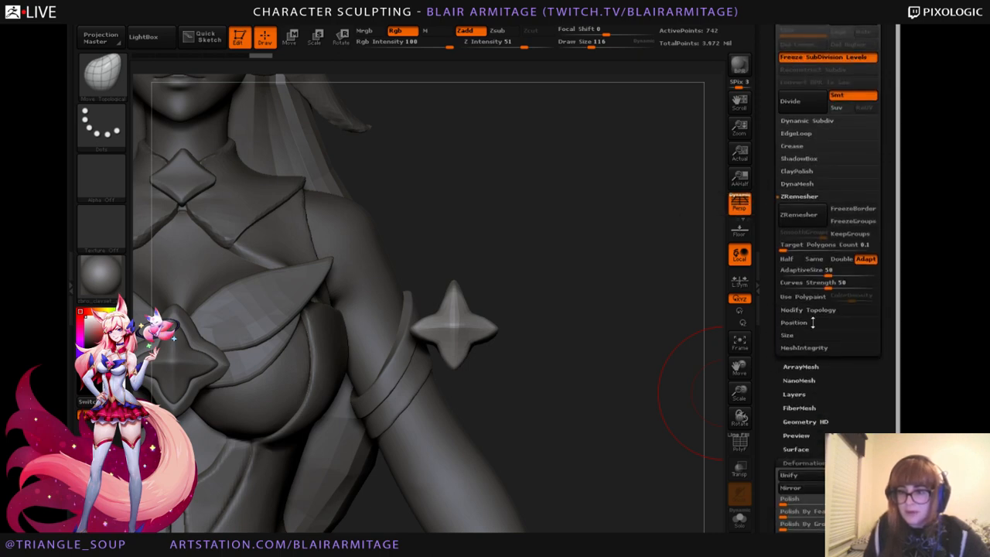
{"action": "left_click", "coordinate": [809, 310]}
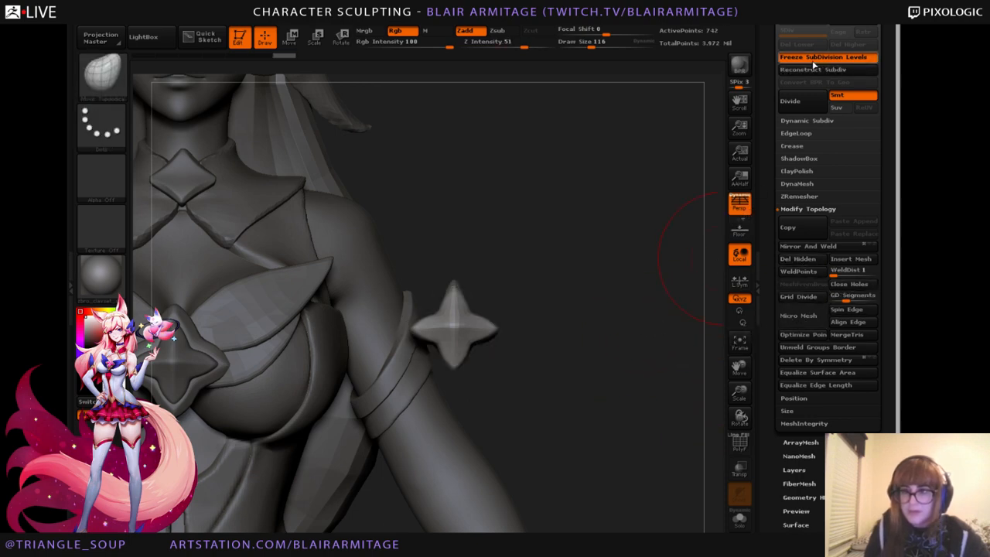
{"action": "left_click", "coordinate": [814, 68]}
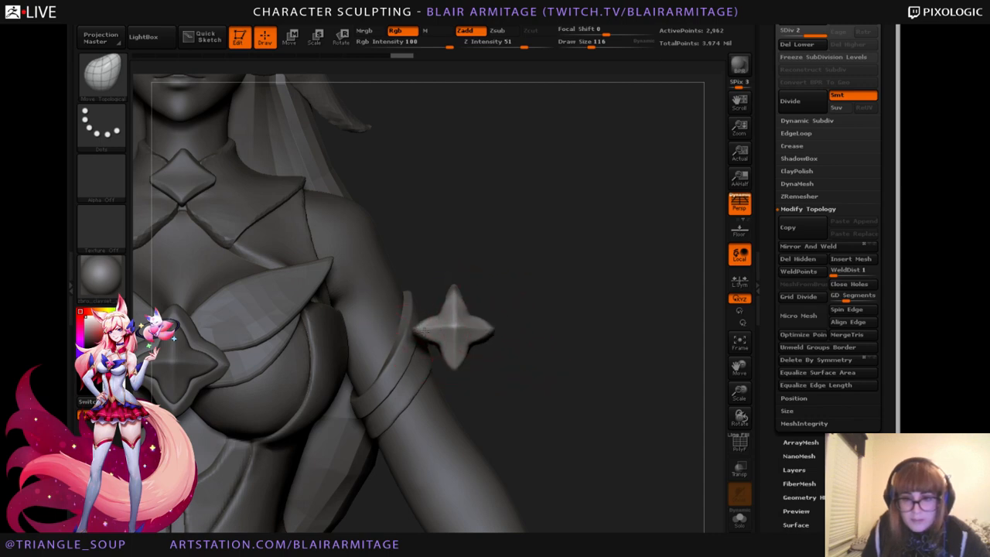
Mask the star's upper and lower points with a soft edge, leaving its two side points editable.
{"action": "right_click_drag", "start_coordinate": [721, 390], "coordinate": [620, 404], "text": "ctrl"}
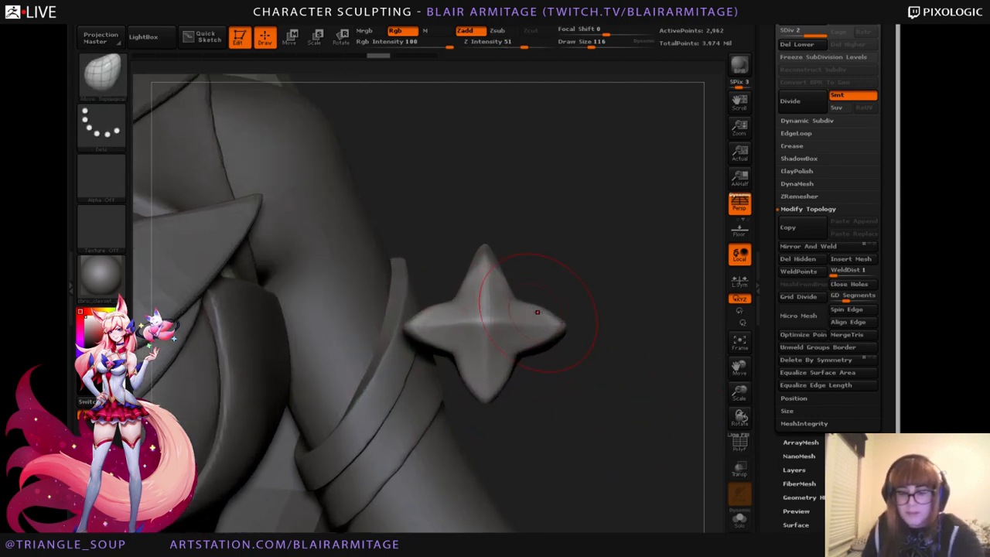
{"action": "left_click_drag", "start_coordinate": [521, 207], "coordinate": [455, 455], "text": "ctrl"}
{"action": "key", "text": "ctrl+i"}
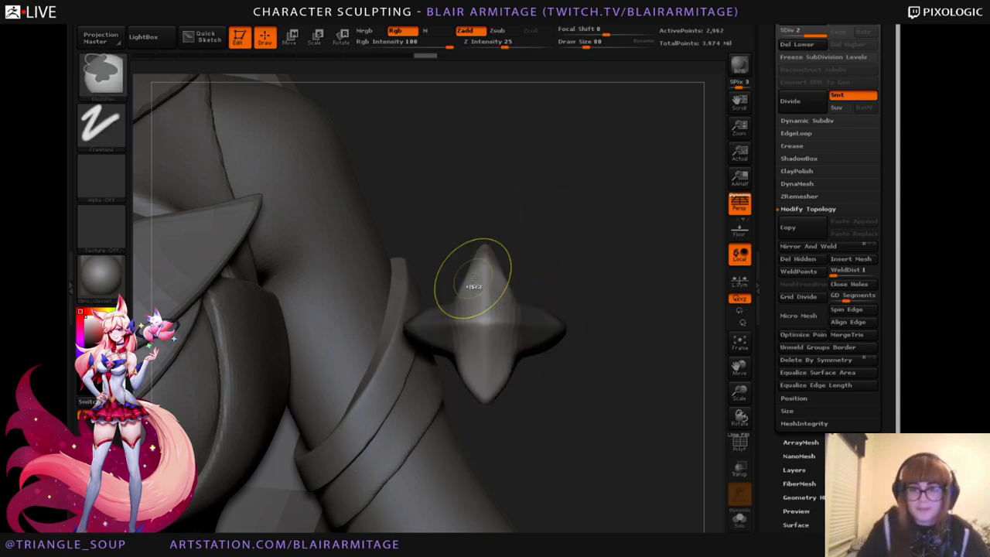
{"action": "left_click", "coordinate": [553, 329], "text": "ctrl"}
{"action": "left_click", "coordinate": [537, 273], "text": "ctrl"}
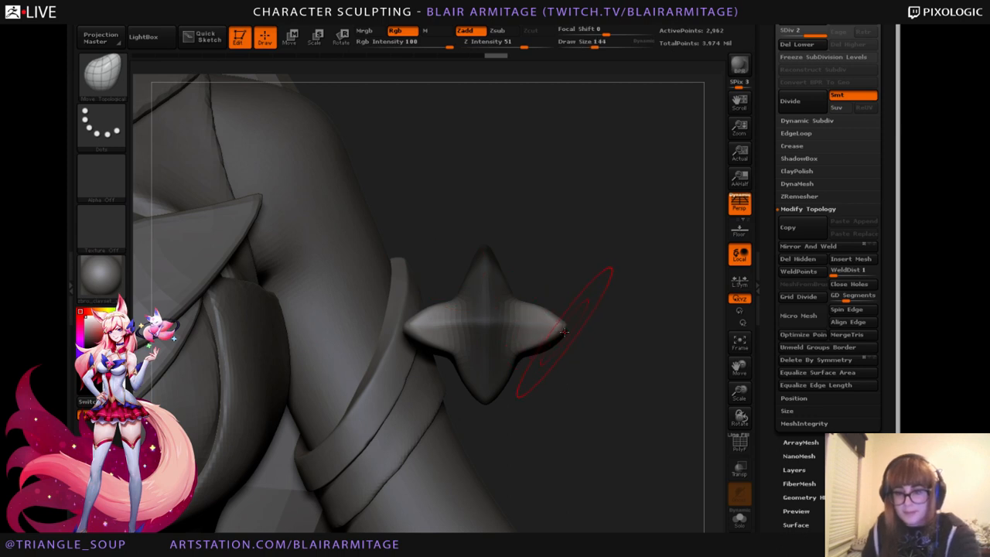
Pull the star's two side points inward with Move Topological at draw size 212 and clear the mask.
{"action": "left_click_drag", "start_coordinate": [566, 329], "coordinate": [561, 330]}
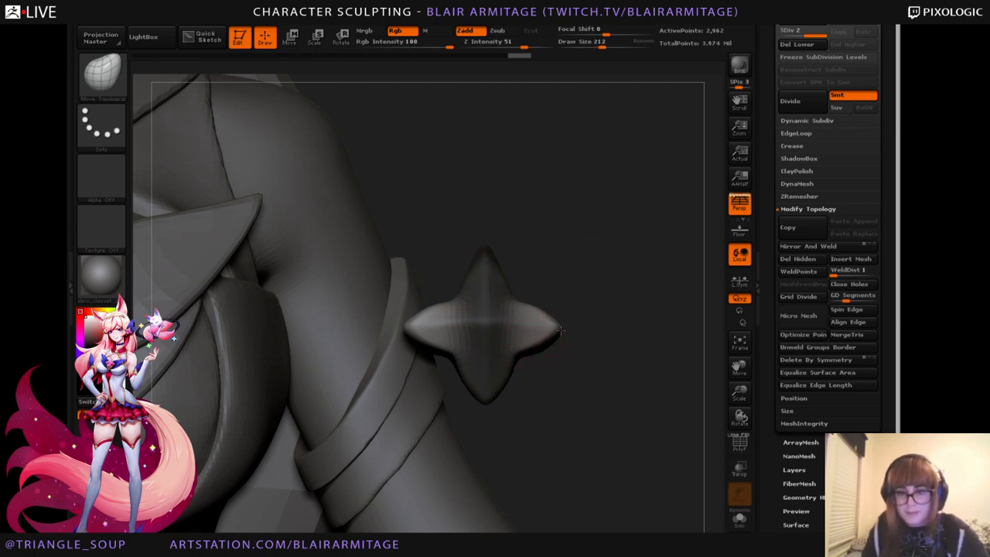
{"action": "left_click_drag", "start_coordinate": [412, 329], "coordinate": [418, 328]}
{"action": "left_click_drag", "start_coordinate": [562, 328], "coordinate": [535, 331]}
{"action": "left_click_drag", "start_coordinate": [430, 330], "coordinate": [437, 331]}
{"action": "left_click_drag", "start_coordinate": [630, 285], "coordinate": [642, 298], "text": "ctrl"}
{"action": "left_click_drag", "start_coordinate": [611, 287], "coordinate": [570, 286]}
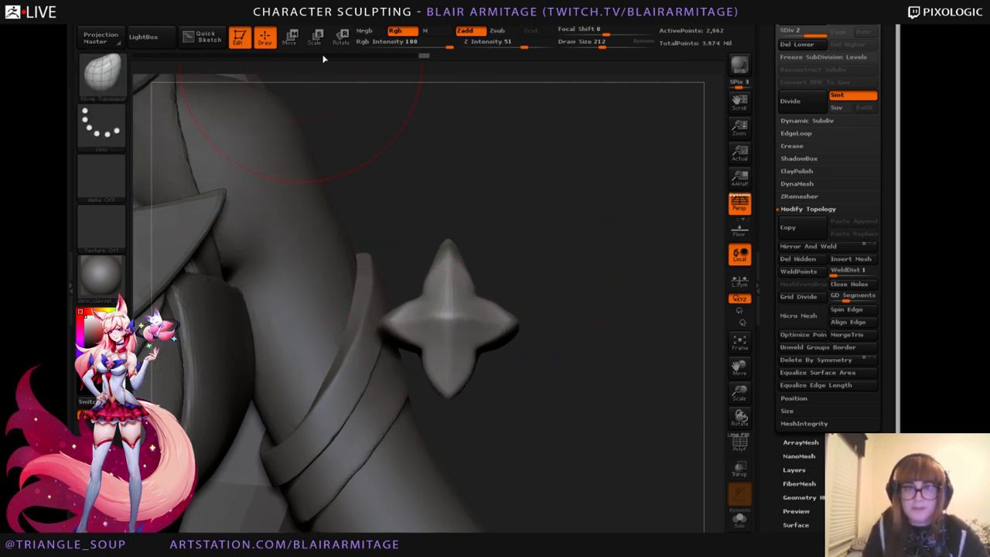
Rotate the star about its vertical axis so its face points outward from the arm, and shift it slightly.
{"action": "left_click", "coordinate": [341, 39]}
{"action": "mouse_move", "coordinate": [457, 263]}
{"action": "left_mouse_down"}
{"action": "mouse_move", "coordinate": [455, 394]}
{"action": "mouse_move", "coordinate": [471, 225]}
{"action": "mouse_move", "coordinate": [459, 50]}
{"action": "mouse_move", "coordinate": [443, 113]}
{"action": "left_mouse_up"}
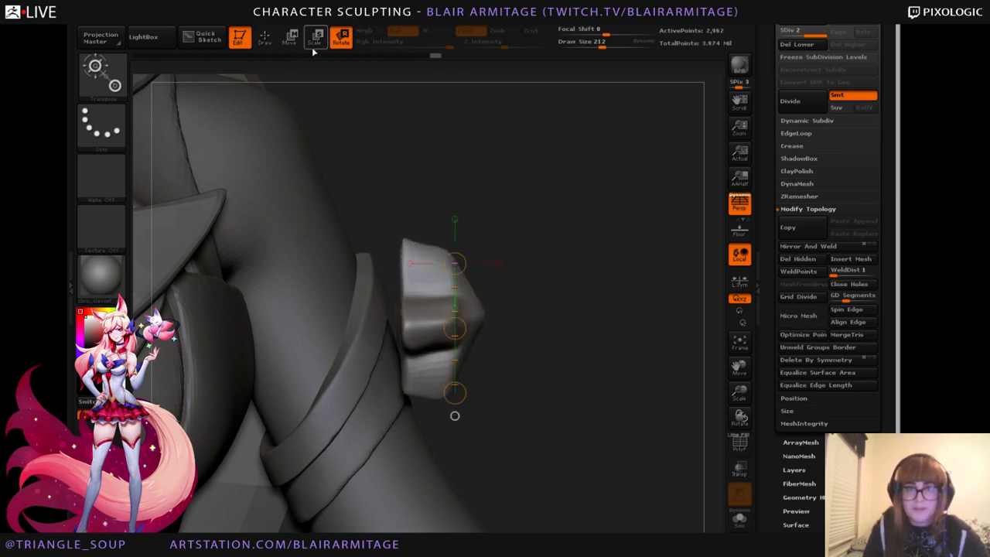
{"action": "key", "text": "w"}
{"action": "left_click_drag", "start_coordinate": [455, 327], "coordinate": [440, 341]}
{"action": "left_click", "coordinate": [339, 40]}
Straighten the star upright in the side view with Rotate.
{"action": "left_click_drag", "start_coordinate": [621, 287], "coordinate": [570, 287]}
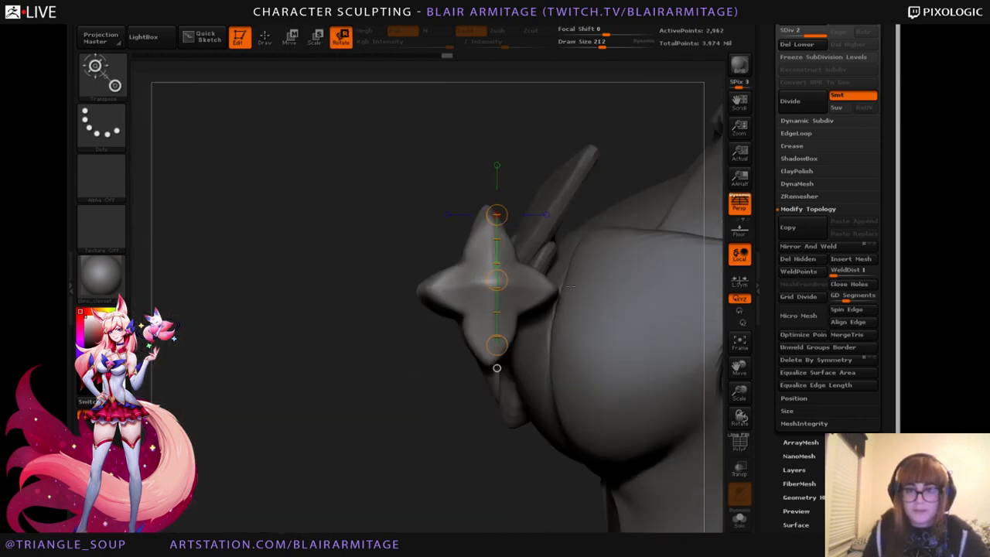
{"action": "mouse_move", "coordinate": [739, 396]}
{"action": "left_mouse_down"}
{"action": "mouse_move", "coordinate": [738, 408]}
{"action": "mouse_move", "coordinate": [738, 381]}
{"action": "left_mouse_up"}
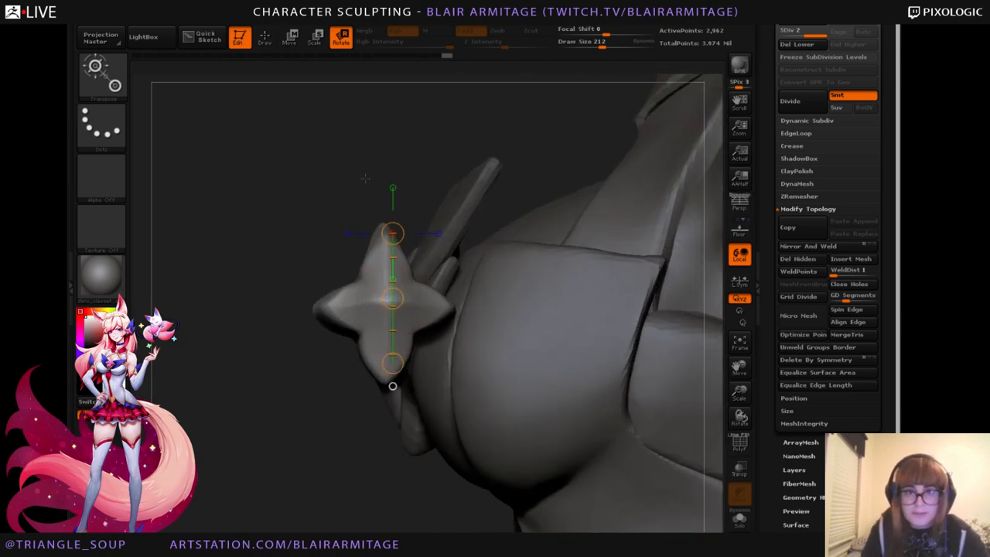
{"action": "left_click_drag", "start_coordinate": [393, 299], "coordinate": [393, 311]}
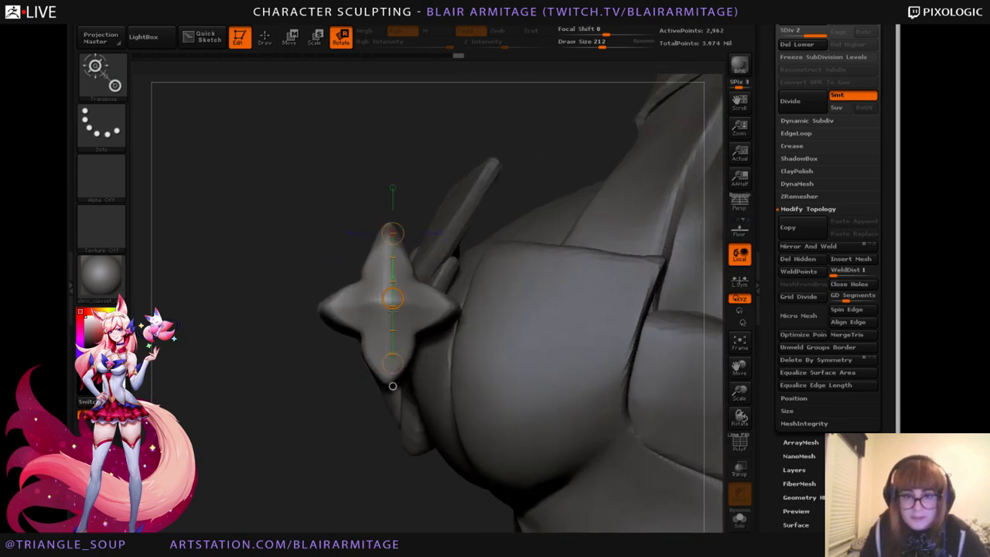
{"action": "left_click_drag", "start_coordinate": [352, 468], "coordinate": [208, 437], "text": "alt"}
Move the star from in front of the chest to beneath the armband's pointed trim in side view.
{"action": "left_click_drag", "start_coordinate": [734, 396], "coordinate": [721, 355]}
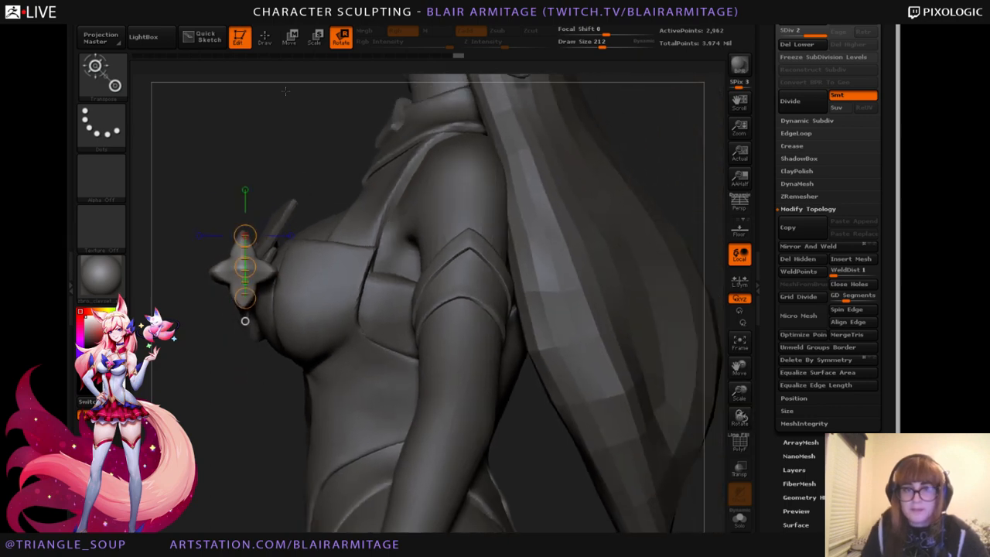
{"action": "left_click", "coordinate": [290, 37]}
{"action": "left_click_drag", "start_coordinate": [244, 266], "coordinate": [468, 279]}
{"action": "left_click_drag", "start_coordinate": [273, 385], "coordinate": [526, 471], "text": "shift"}
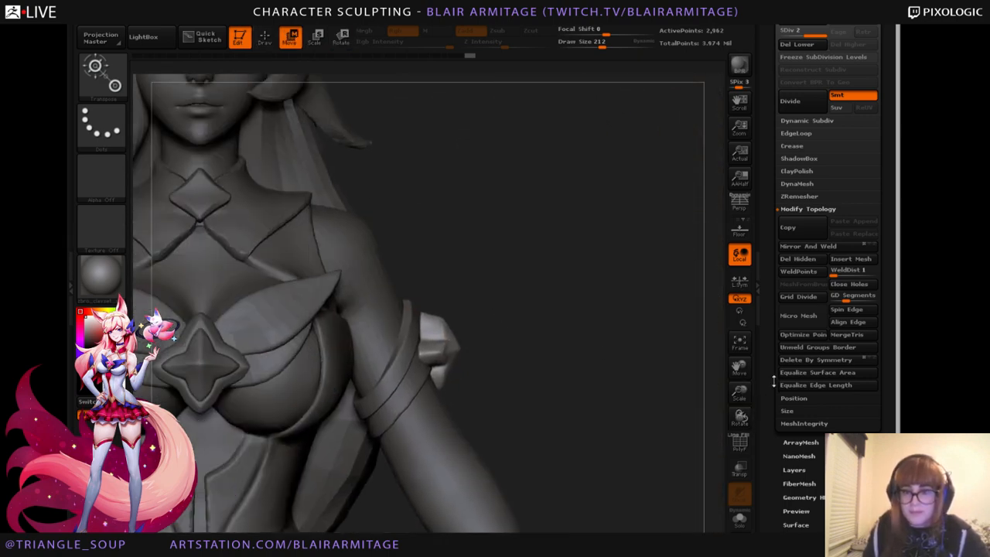
Tilt the star toward the upper arm's slope in front view, set it against the band, and undo the last adjustment.
{"action": "left_click_drag", "start_coordinate": [740, 391], "coordinate": [752, 491]}
{"action": "left_click_drag", "start_coordinate": [700, 368], "coordinate": [749, 301], "text": "alt"}
{"action": "left_click", "coordinate": [341, 37]}
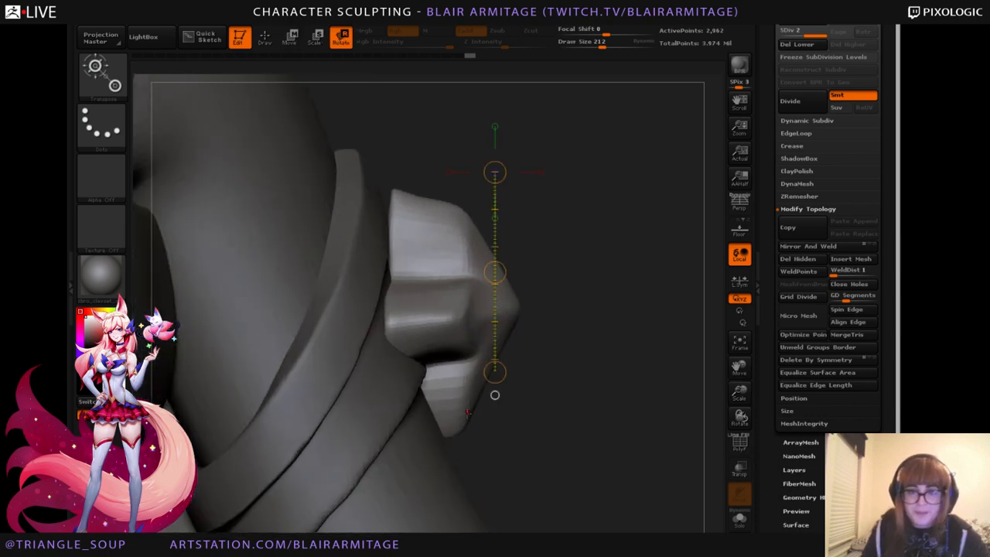
{"action": "mouse_move", "coordinate": [456, 415]}
{"action": "left_mouse_down", "text": "shift"}
{"action": "mouse_move", "coordinate": [456, 174]}
{"action": "mouse_move", "coordinate": [379, 215]}
{"action": "left_mouse_up", "text": "shift"}
{"action": "left_click", "coordinate": [289, 38]}
{"action": "key", "text": "ctrl+z"}
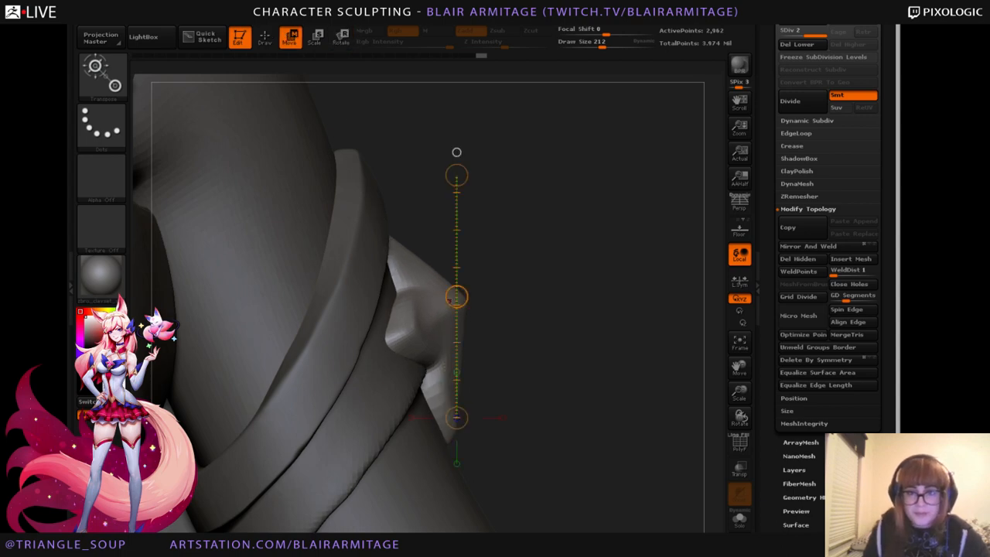
Refine the star's tilt against the upper arm and check its placement under the trim's peak from the side.
{"action": "mouse_move", "coordinate": [609, 355]}
{"action": "left_mouse_down"}
{"action": "mouse_move", "coordinate": [479, 360]}
{"action": "mouse_move", "coordinate": [510, 348]}
{"action": "mouse_move", "coordinate": [608, 354]}
{"action": "mouse_move", "coordinate": [599, 354]}
{"action": "left_mouse_up"}
{"action": "key", "text": "r"}
{"action": "left_click_drag", "start_coordinate": [447, 436], "coordinate": [448, 152]}
{"action": "mouse_move", "coordinate": [649, 296]}
{"action": "left_mouse_down"}
{"action": "mouse_move", "coordinate": [534, 303]}
{"action": "mouse_move", "coordinate": [570, 310]}
{"action": "mouse_move", "coordinate": [545, 327]}
{"action": "mouse_move", "coordinate": [431, 329]}
{"action": "mouse_move", "coordinate": [470, 329]}
{"action": "left_mouse_up"}
{"action": "left_click", "coordinate": [292, 39]}
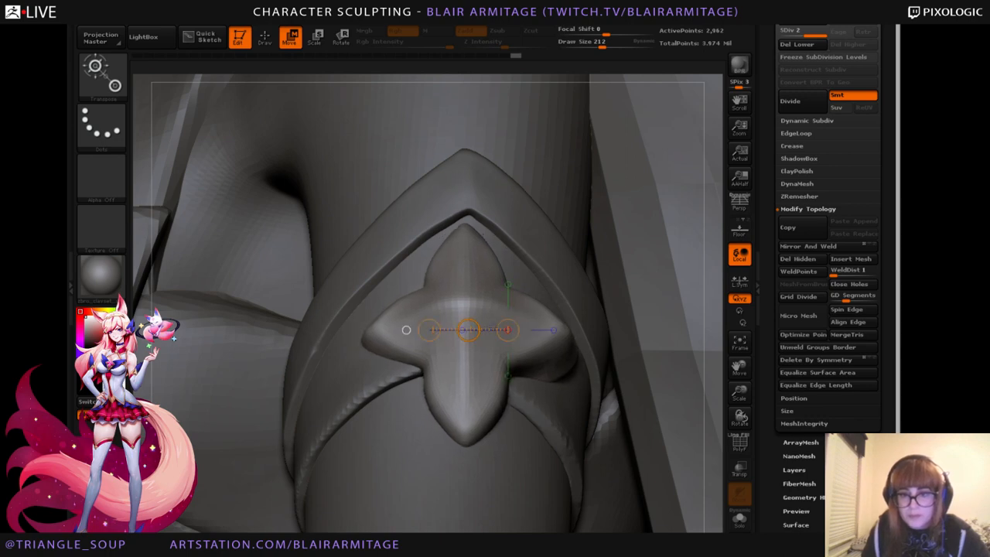
Rotate the star about its own axes to align it with the armband's pointed trim.
{"action": "left_click", "coordinate": [341, 37]}
{"action": "left_click_drag", "start_coordinate": [467, 237], "coordinate": [457, 421]}
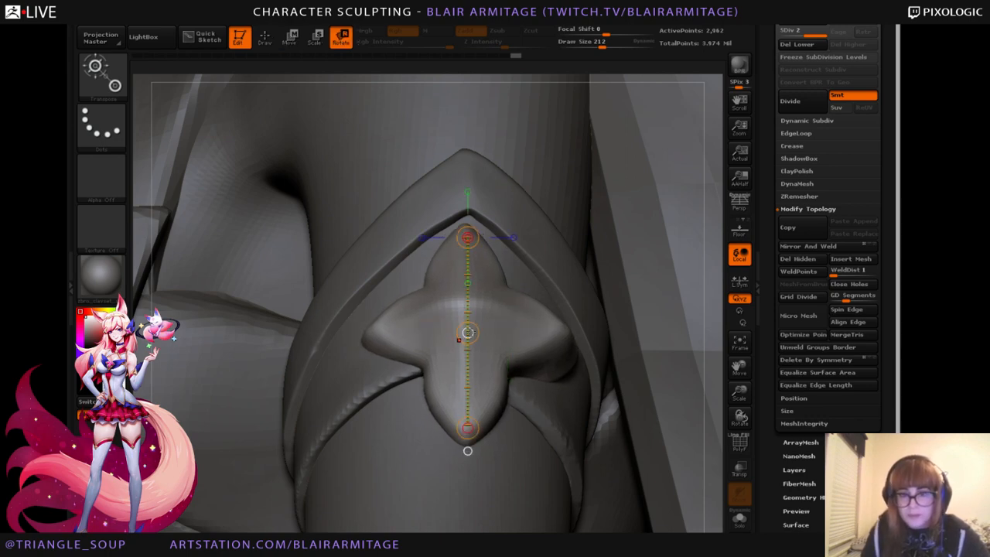
{"action": "left_click_drag", "start_coordinate": [470, 333], "coordinate": [467, 332]}
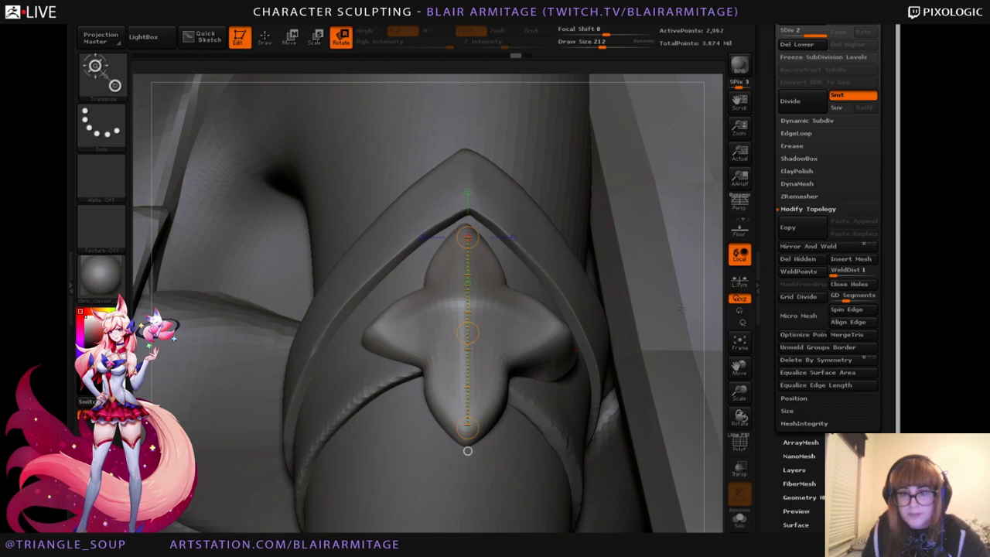
{"action": "left_click_drag", "start_coordinate": [717, 296], "coordinate": [736, 318]}
{"action": "left_click_drag", "start_coordinate": [571, 333], "coordinate": [579, 338]}
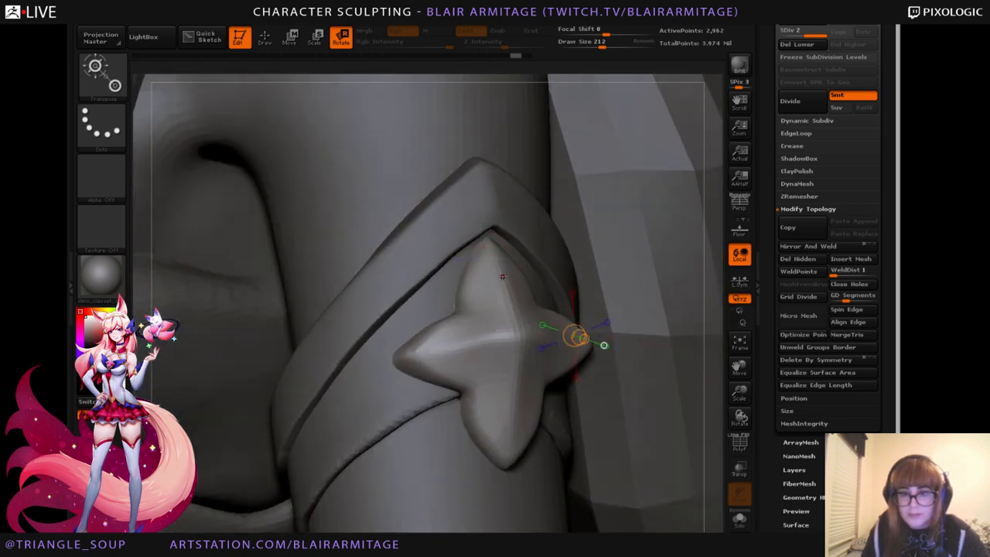
{"action": "left_click_drag", "start_coordinate": [494, 252], "coordinate": [510, 467]}
{"action": "left_click_drag", "start_coordinate": [711, 355], "coordinate": [692, 340]}
{"action": "left_click_drag", "start_coordinate": [462, 327], "coordinate": [484, 298]}
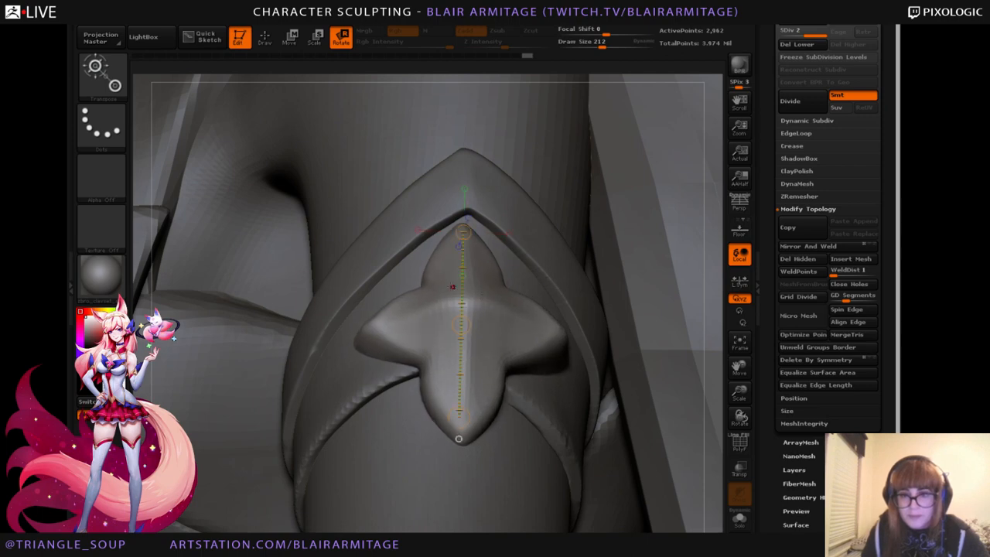
Move the star slightly up into the inner corner of the armband's trim.
{"action": "left_click", "coordinate": [290, 37]}
{"action": "left_click_drag", "start_coordinate": [461, 324], "coordinate": [466, 316]}
{"action": "left_click_drag", "start_coordinate": [714, 274], "coordinate": [773, 280]}
Bend the star's side points around the armband with Move Topological at draw size 148, checking it from all sides.
{"action": "mouse_move", "coordinate": [722, 209]}
{"action": "left_mouse_down", "text": "alt"}
{"action": "mouse_move", "coordinate": [618, 189]}
{"action": "mouse_move", "coordinate": [561, 192]}
{"action": "left_mouse_up", "text": "alt"}
{"action": "left_click", "coordinate": [267, 42]}
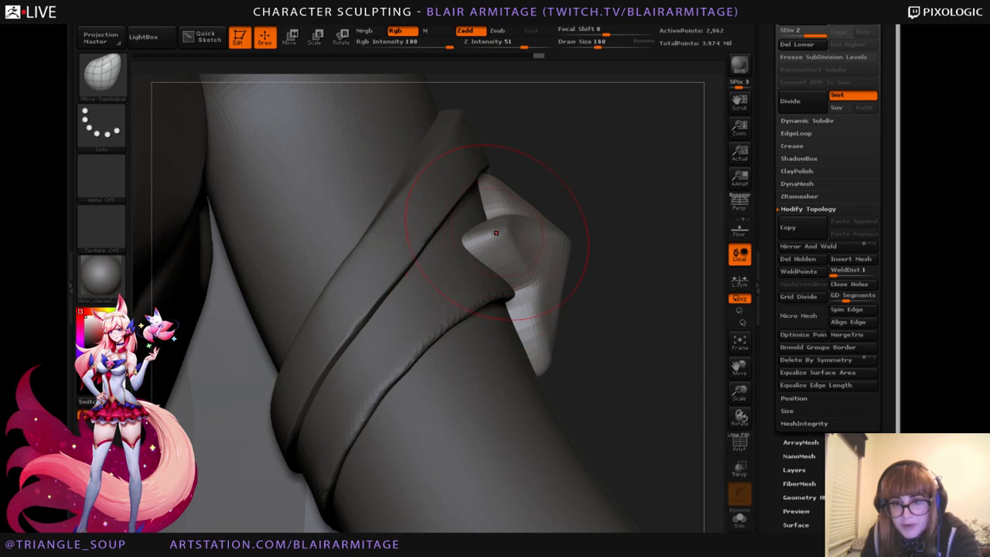
{"action": "key", "text": "bracketleft"}
{"action": "left_click_drag", "start_coordinate": [496, 233], "coordinate": [511, 221]}
{"action": "mouse_move", "coordinate": [619, 245]}
{"action": "left_mouse_down"}
{"action": "mouse_move", "coordinate": [324, 236]}
{"action": "mouse_move", "coordinate": [518, 283]}
{"action": "left_mouse_up"}
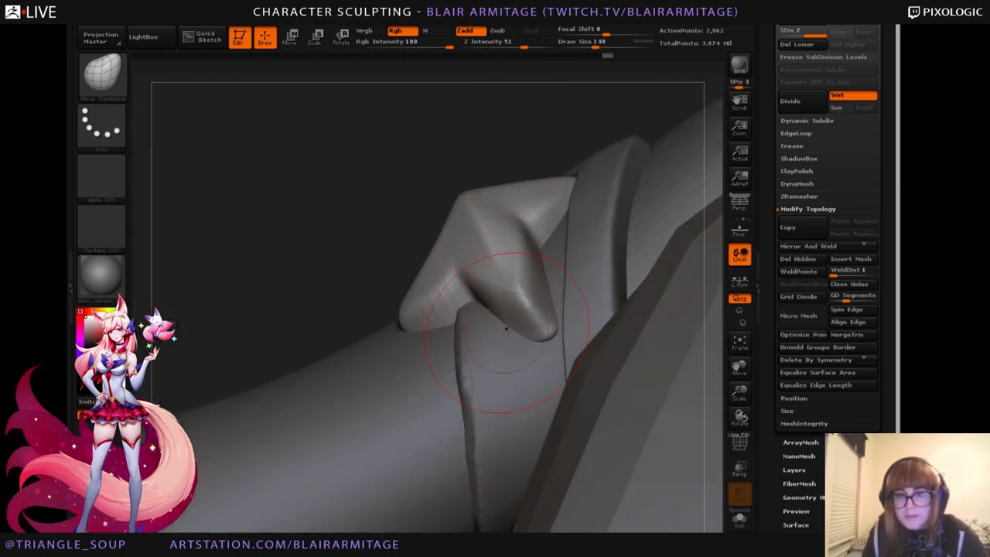
{"action": "mouse_move", "coordinate": [356, 255]}
{"action": "left_mouse_down"}
{"action": "mouse_move", "coordinate": [550, 307]}
{"action": "mouse_move", "coordinate": [537, 335]}
{"action": "left_mouse_up"}
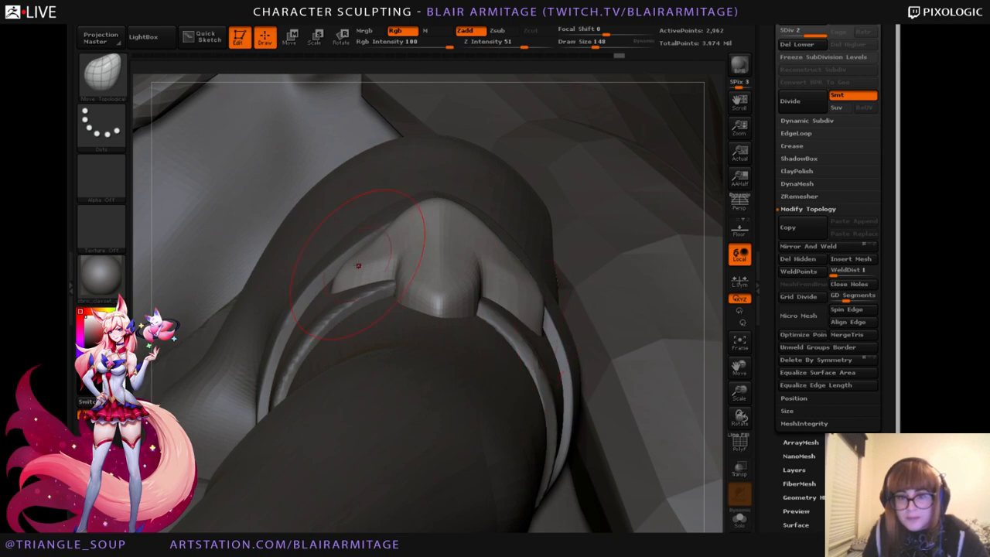
{"action": "left_click_drag", "start_coordinate": [714, 243], "coordinate": [532, 209]}
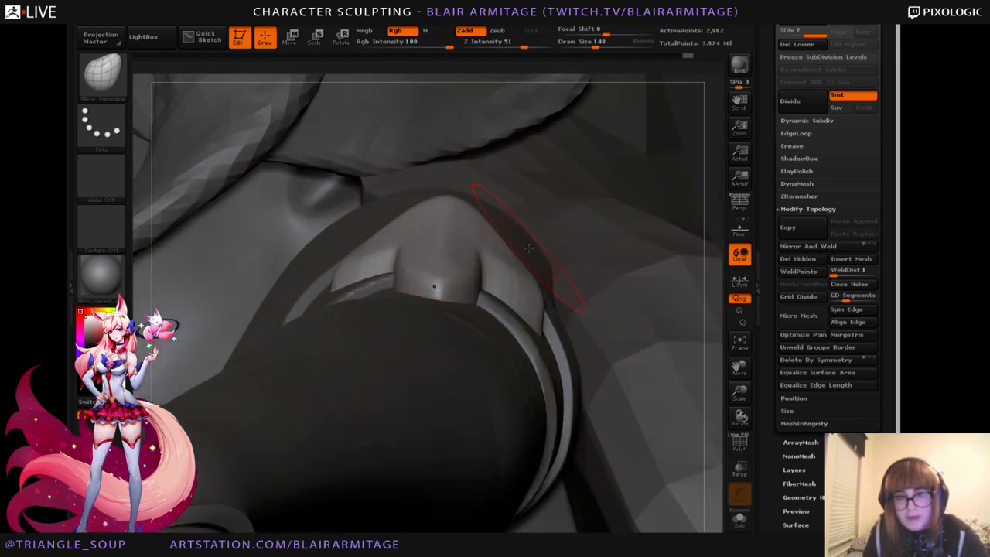
{"action": "mouse_move", "coordinate": [709, 206]}
{"action": "left_mouse_down"}
{"action": "mouse_move", "coordinate": [719, 342]}
{"action": "mouse_move", "coordinate": [559, 274]}
{"action": "mouse_move", "coordinate": [435, 153]}
{"action": "left_mouse_up"}
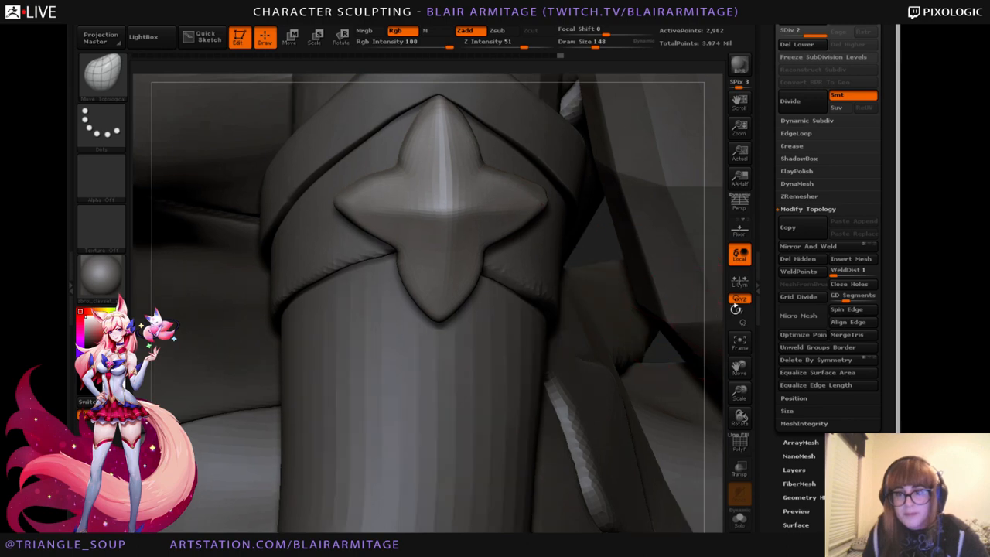
{"action": "left_click_drag", "start_coordinate": [717, 303], "coordinate": [606, 391]}
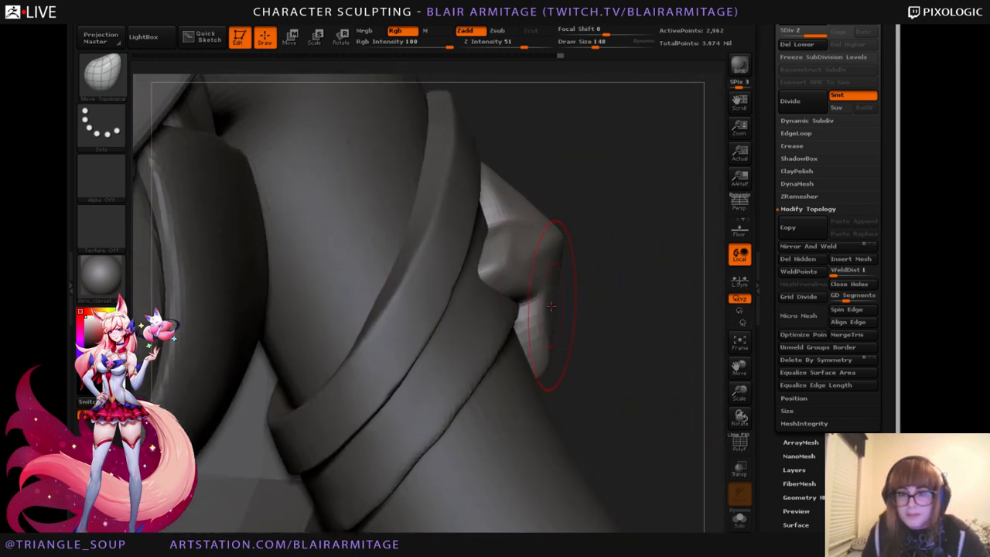
{"action": "left_click_drag", "start_coordinate": [715, 332], "coordinate": [521, 320]}
{"action": "left_click_drag", "start_coordinate": [688, 336], "coordinate": [720, 347]}
{"action": "left_click_drag", "start_coordinate": [738, 399], "coordinate": [740, 425]}
Rotate the star slightly to straighten it on the armband, and shift it slightly sideways to centre it under the trim's peak.
{"action": "left_click", "coordinate": [499, 379], "text": "alt"}
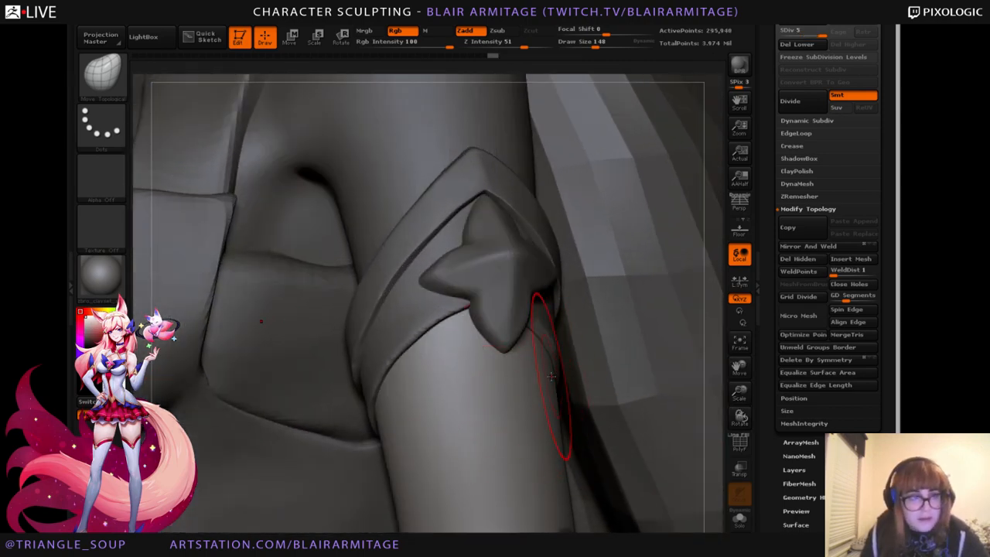
{"action": "left_click_drag", "start_coordinate": [676, 357], "coordinate": [692, 382]}
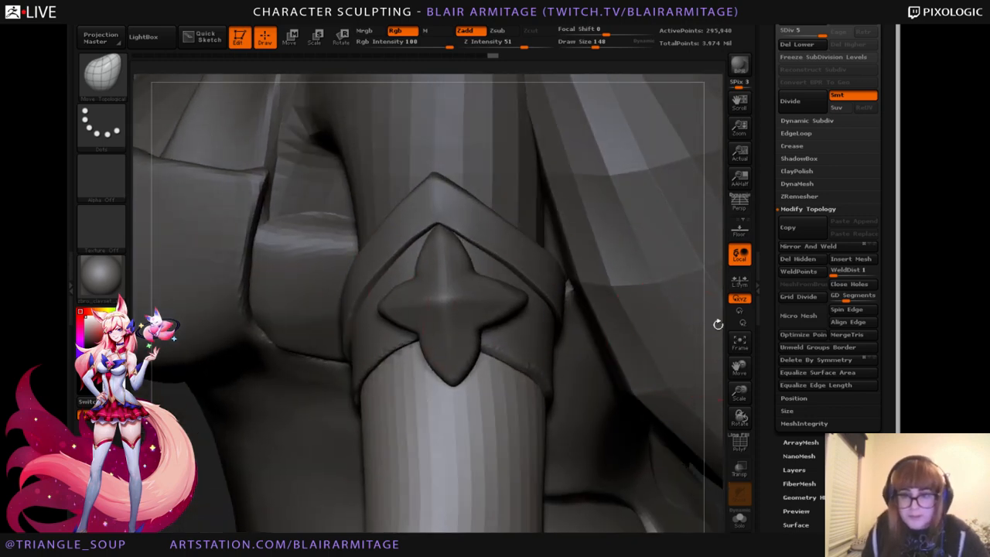
{"action": "left_click", "coordinate": [467, 309], "text": "alt"}
{"action": "key", "text": "r"}
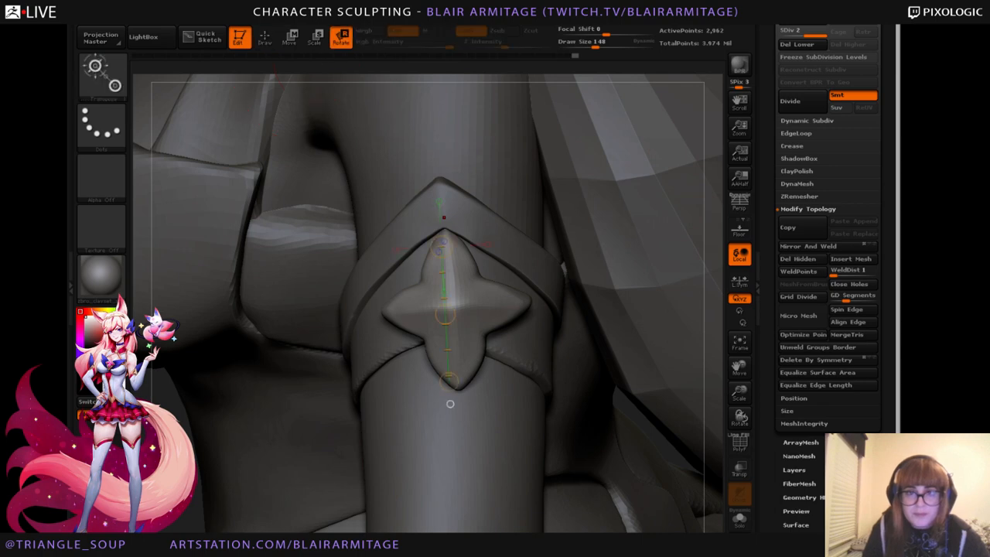
{"action": "left_click_drag", "start_coordinate": [451, 381], "coordinate": [444, 382]}
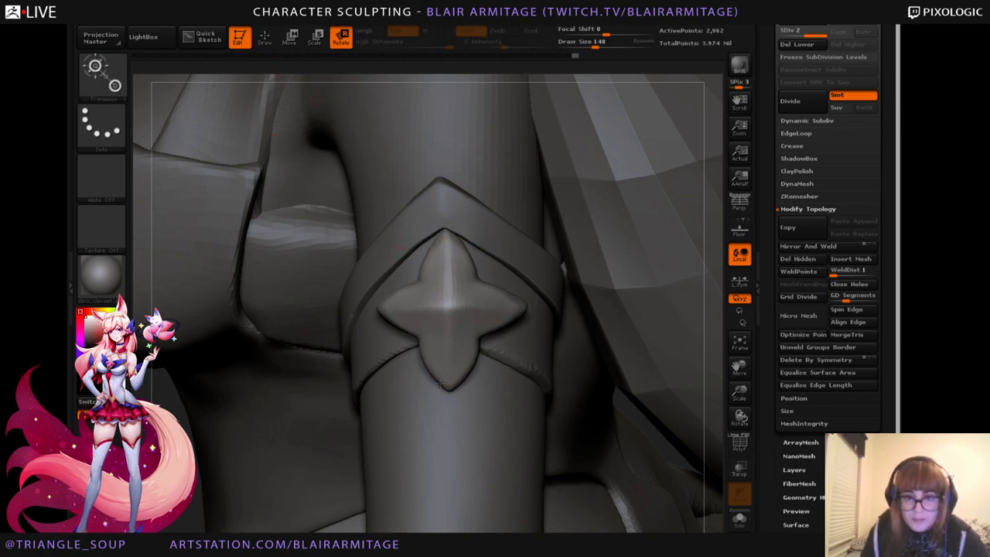
{"action": "key", "text": "w"}
{"action": "left_click_drag", "start_coordinate": [445, 313], "coordinate": [443, 313]}
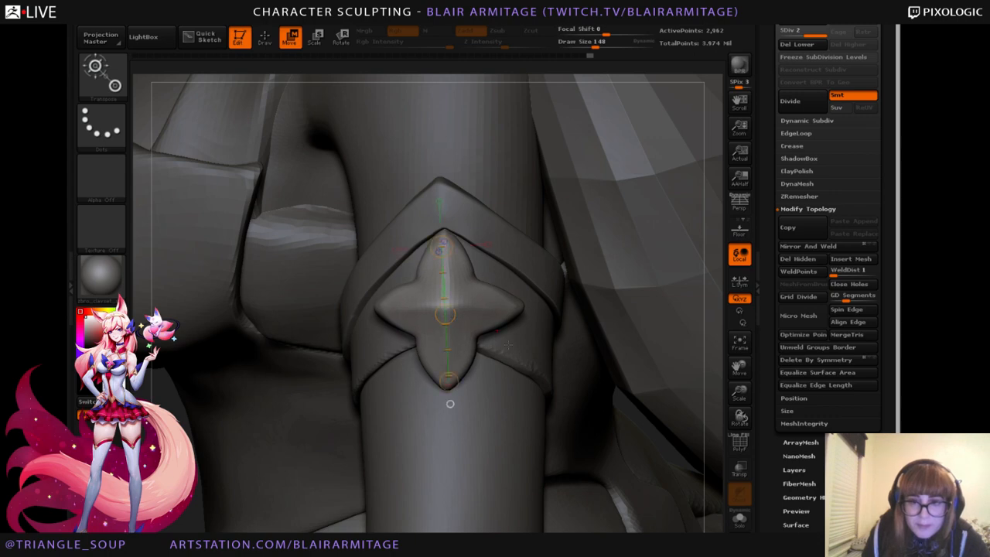
{"action": "mouse_move", "coordinate": [717, 354]}
{"action": "left_mouse_down"}
{"action": "mouse_move", "coordinate": [758, 342]}
{"action": "mouse_move", "coordinate": [657, 338]}
{"action": "mouse_move", "coordinate": [715, 341]}
{"action": "left_mouse_up"}
{"action": "key", "text": "q"}
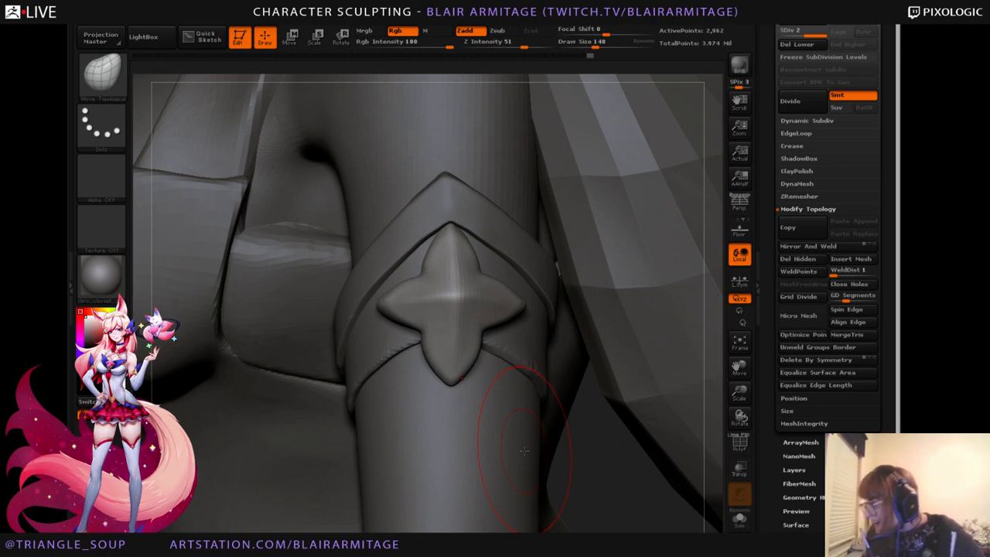
Nudge the star's upper and lower points into a more even shape with Move Topological, reducing the draw size to 80.
{"action": "mouse_move", "coordinate": [647, 500]}
{"action": "left_mouse_down"}
{"action": "mouse_move", "coordinate": [577, 512]}
{"action": "mouse_move", "coordinate": [635, 487]}
{"action": "mouse_move", "coordinate": [587, 482]}
{"action": "mouse_move", "coordinate": [597, 478]}
{"action": "mouse_move", "coordinate": [495, 332]}
{"action": "left_mouse_up"}
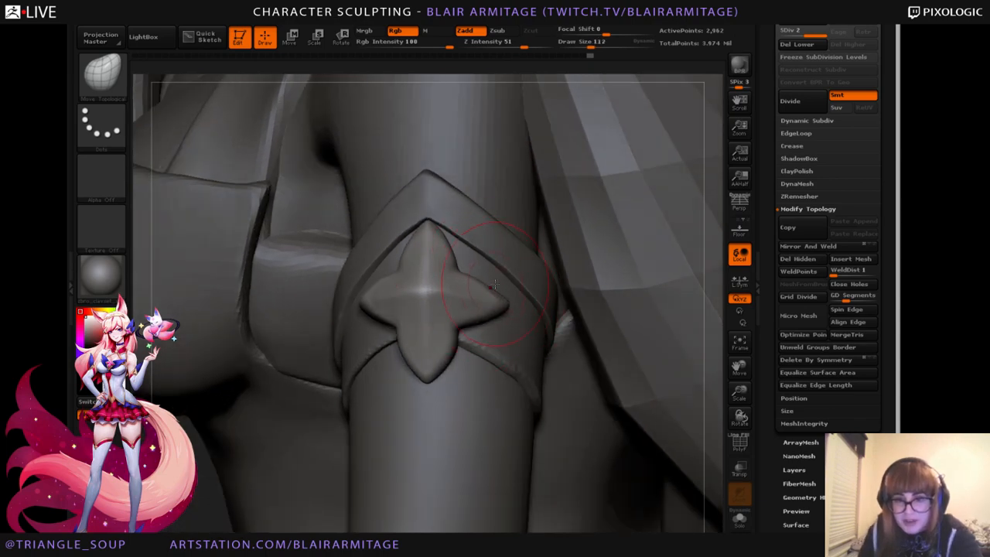
{"action": "left_click_drag", "start_coordinate": [723, 411], "coordinate": [726, 412]}
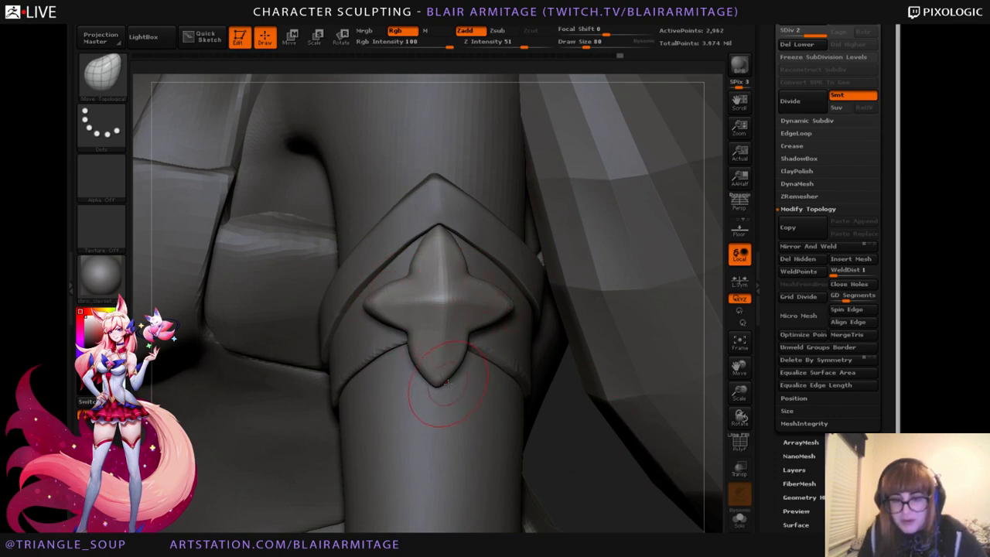
{"action": "left_click_drag", "start_coordinate": [627, 489], "coordinate": [610, 495]}
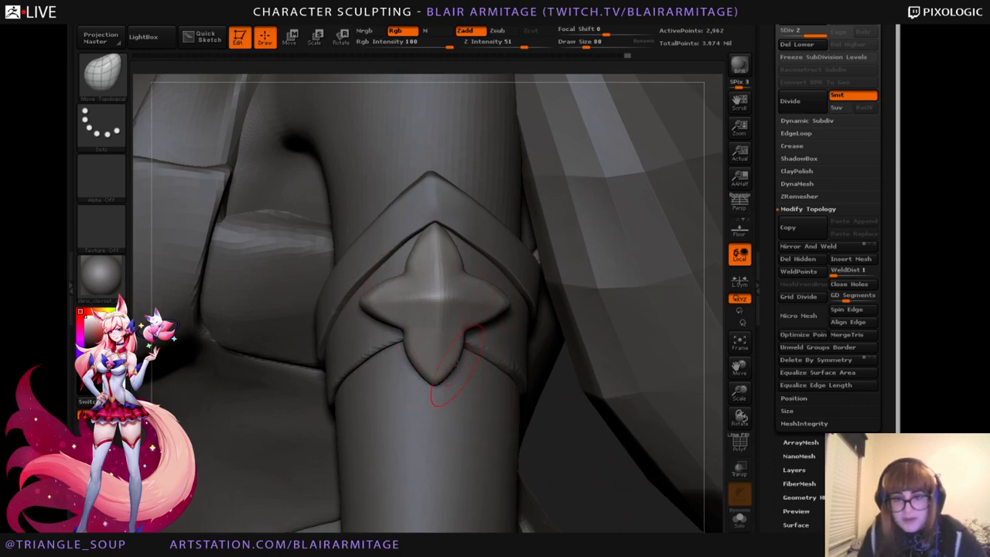
{"action": "left_click_drag", "start_coordinate": [461, 326], "coordinate": [466, 330]}
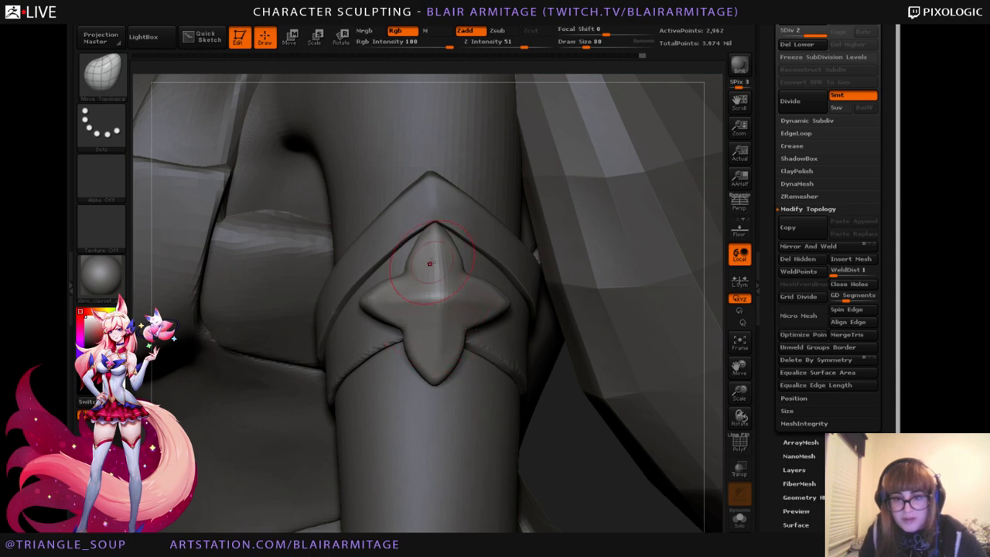
{"action": "left_click_drag", "start_coordinate": [430, 263], "coordinate": [416, 244]}
{"action": "left_click_drag", "start_coordinate": [574, 435], "coordinate": [593, 472]}
Isolate the star and flatten the facets on both sides of its upper point with hPolish at draw size 52.
{"action": "left_click", "coordinate": [741, 521]}
{"action": "left_click_drag", "start_coordinate": [614, 432], "coordinate": [606, 441]}
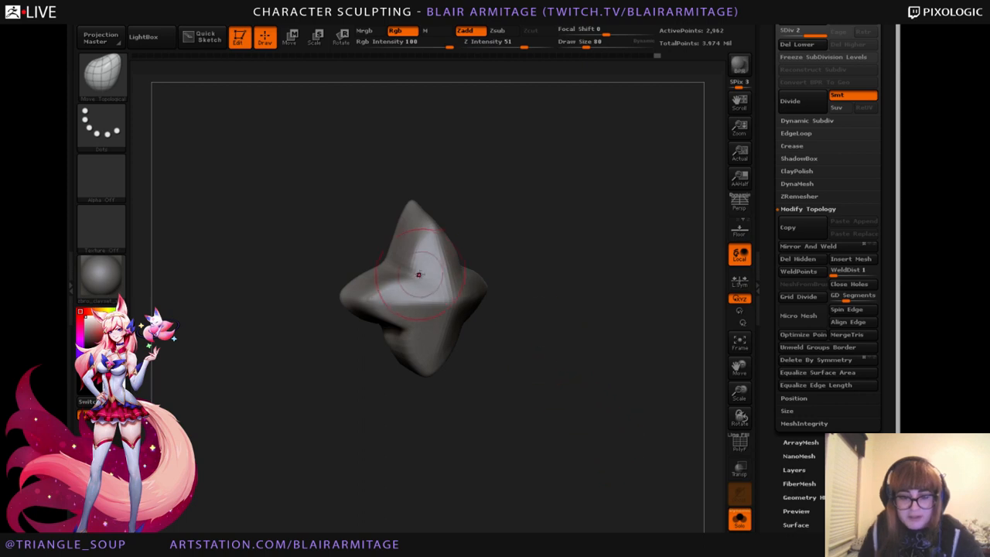
{"action": "key", "text": "b"}
{"action": "key", "text": "h"}
{"action": "key", "text": "p"}
{"action": "left_click_drag", "start_coordinate": [528, 225], "coordinate": [611, 216]}
{"action": "left_click_drag", "start_coordinate": [399, 228], "coordinate": [402, 231]}
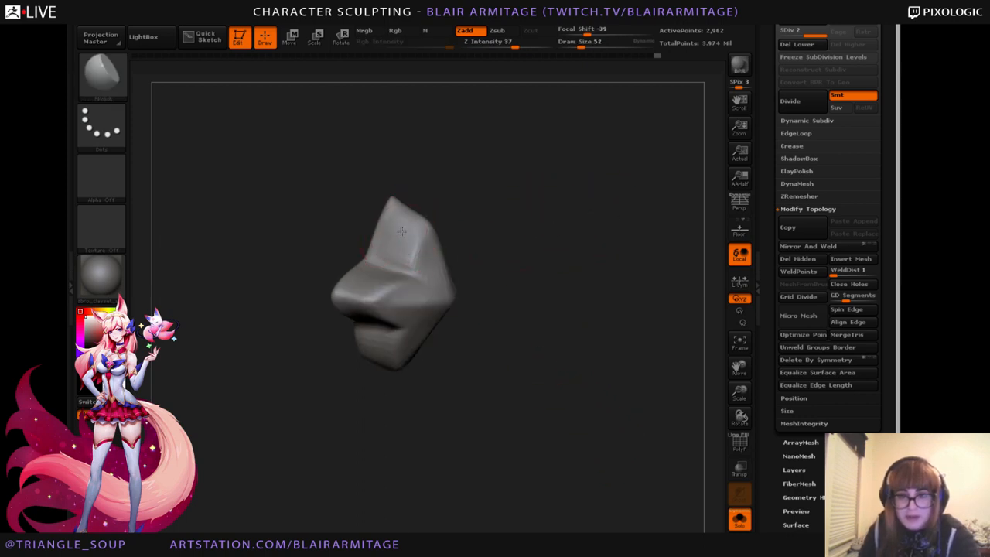
{"action": "left_click_drag", "start_coordinate": [519, 229], "coordinate": [414, 237]}
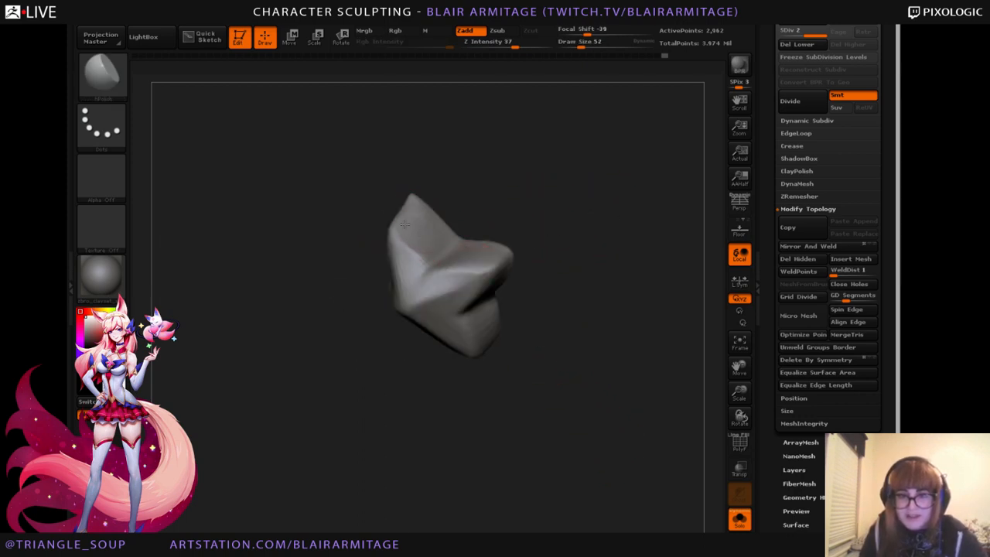
{"action": "left_click_drag", "start_coordinate": [489, 188], "coordinate": [383, 218]}
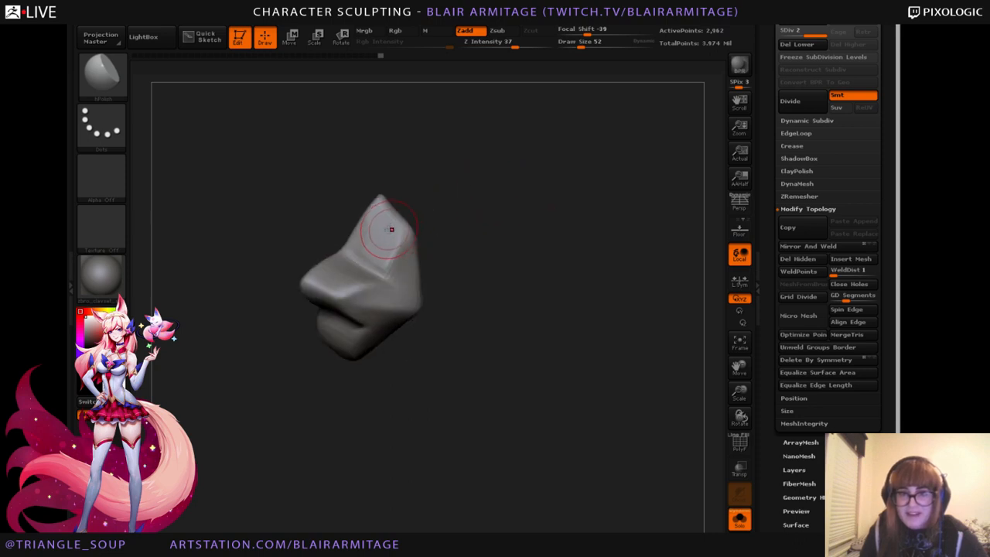
{"action": "left_click_drag", "start_coordinate": [503, 217], "coordinate": [390, 230]}
{"action": "left_click_drag", "start_coordinate": [390, 227], "coordinate": [389, 238]}
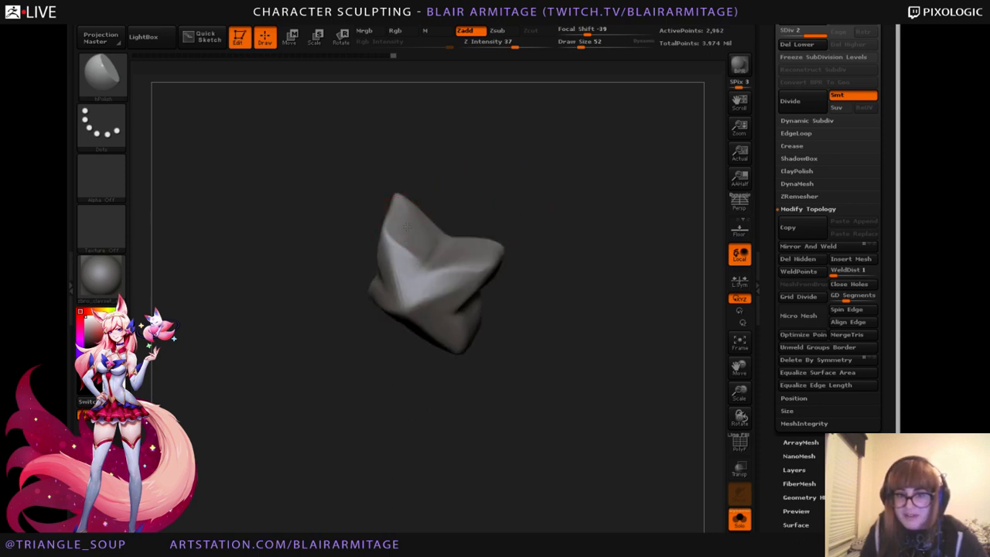
Flatten the facets of the star's side and lower points with hPolish to sharpen the ridges between them.
{"action": "left_click_drag", "start_coordinate": [552, 224], "coordinate": [460, 246]}
{"action": "left_click_drag", "start_coordinate": [460, 246], "coordinate": [444, 255]}
{"action": "left_click_drag", "start_coordinate": [505, 246], "coordinate": [426, 261]}
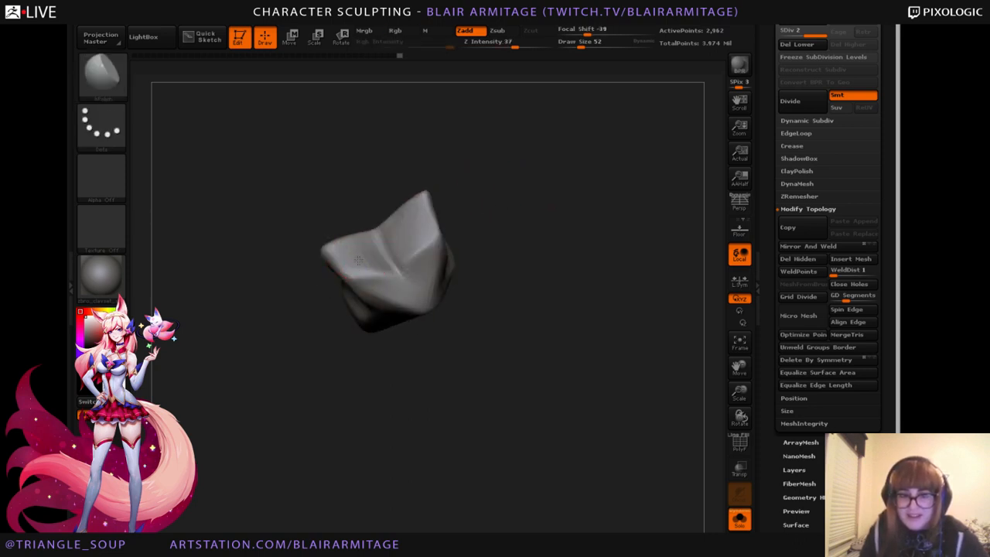
{"action": "mouse_move", "coordinate": [511, 262]}
{"action": "left_mouse_down"}
{"action": "mouse_move", "coordinate": [400, 256]}
{"action": "mouse_move", "coordinate": [377, 289]}
{"action": "left_mouse_up"}
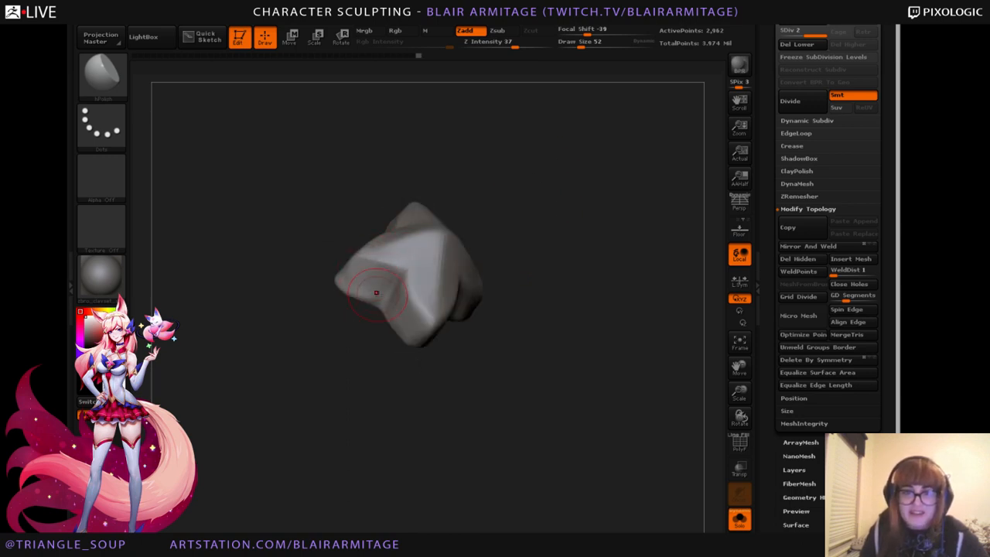
{"action": "mouse_move", "coordinate": [511, 287]}
{"action": "left_mouse_down"}
{"action": "mouse_move", "coordinate": [563, 276]}
{"action": "mouse_move", "coordinate": [543, 244]}
{"action": "left_mouse_up"}
{"action": "left_click_drag", "start_coordinate": [462, 271], "coordinate": [468, 274]}
{"action": "left_click_drag", "start_coordinate": [512, 270], "coordinate": [533, 246]}
{"action": "left_click_drag", "start_coordinate": [401, 304], "coordinate": [399, 305]}
{"action": "mouse_move", "coordinate": [338, 332]}
{"action": "left_mouse_down"}
{"action": "mouse_move", "coordinate": [394, 317]}
{"action": "mouse_move", "coordinate": [382, 295]}
{"action": "left_mouse_up"}
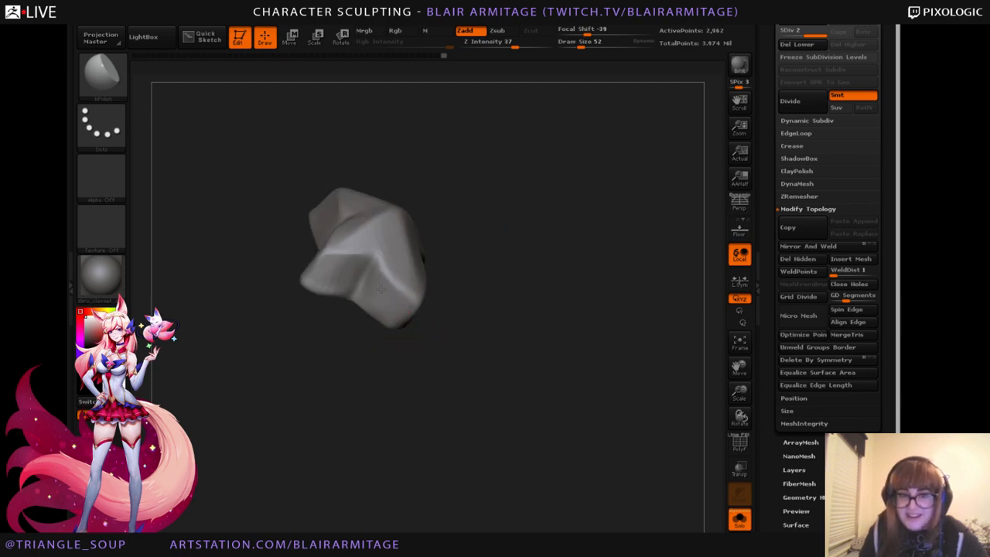
{"action": "mouse_move", "coordinate": [497, 314]}
{"action": "left_mouse_down"}
{"action": "mouse_move", "coordinate": [528, 392]}
{"action": "mouse_move", "coordinate": [532, 380]}
{"action": "mouse_move", "coordinate": [371, 241]}
{"action": "left_mouse_up"}
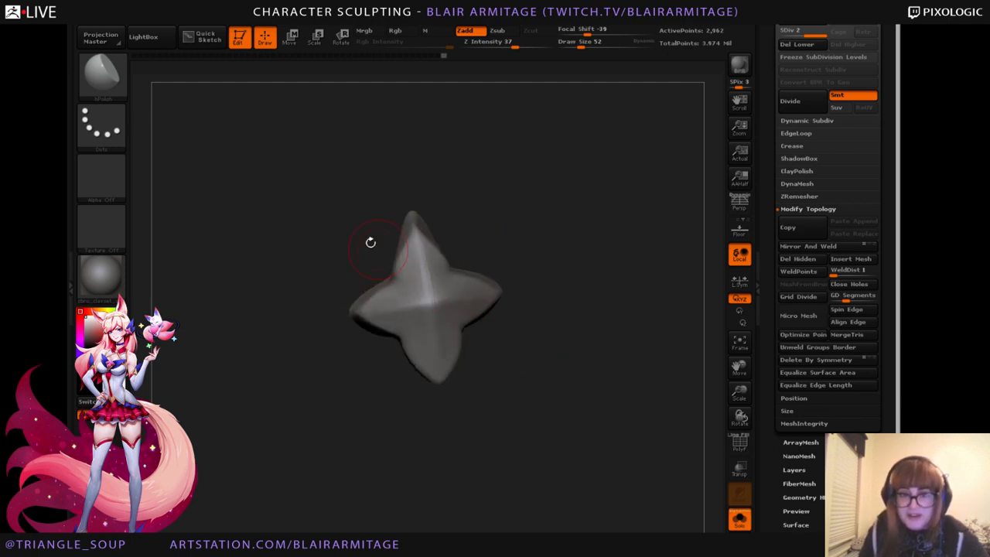
Even out the isolated star's outline around its upper and side points with Move Topological at draw size 52.
{"action": "left_click", "coordinate": [101, 74]}
{"action": "left_click", "coordinate": [283, 85]}
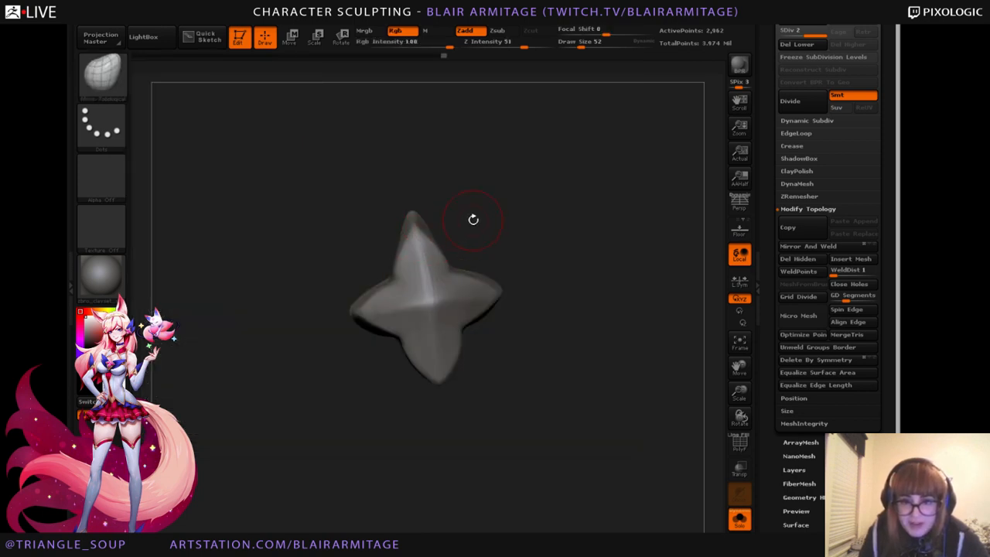
{"action": "left_click_drag", "start_coordinate": [473, 219], "coordinate": [463, 251]}
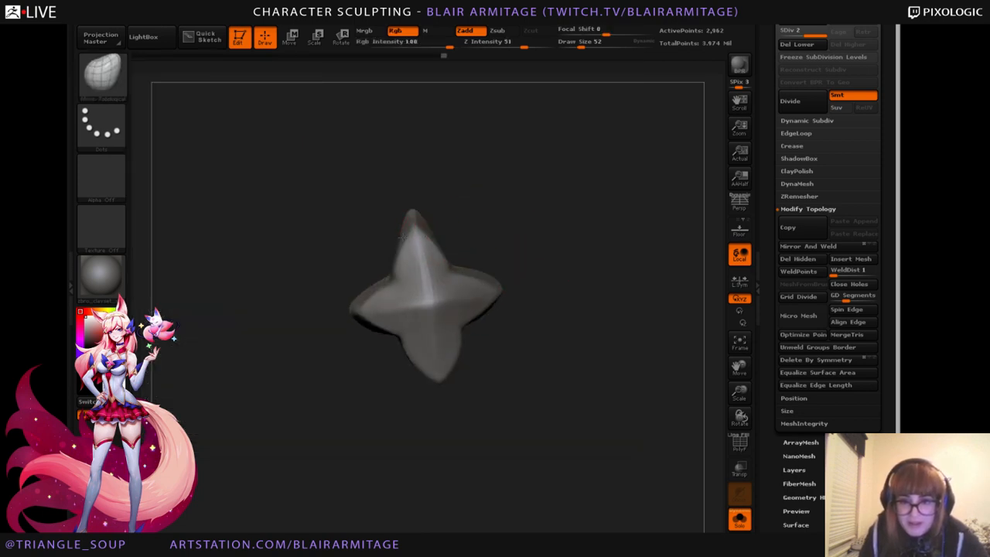
{"action": "left_click_drag", "start_coordinate": [521, 223], "coordinate": [448, 255]}
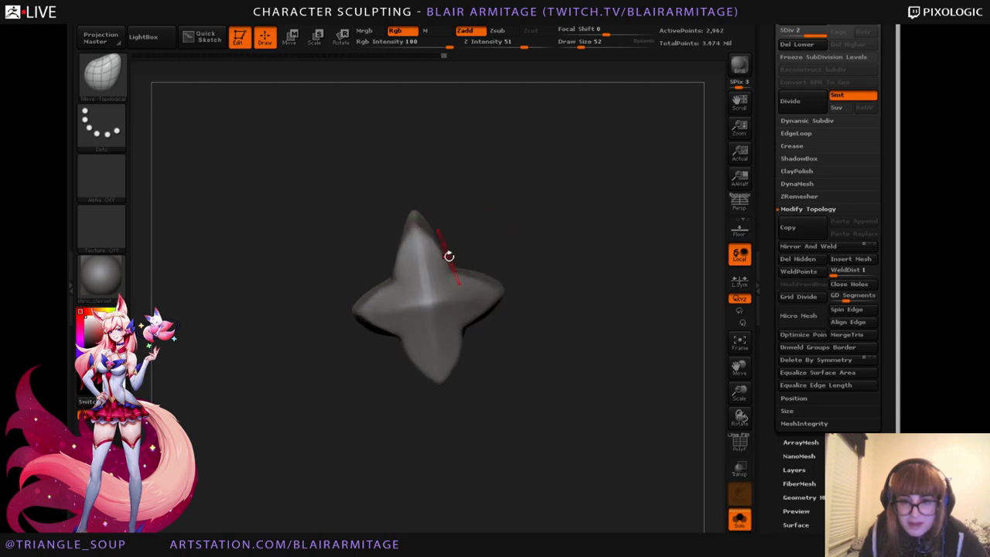
{"action": "left_click_drag", "start_coordinate": [364, 301], "coordinate": [345, 347]}
{"action": "left_click_drag", "start_coordinate": [526, 263], "coordinate": [545, 265]}
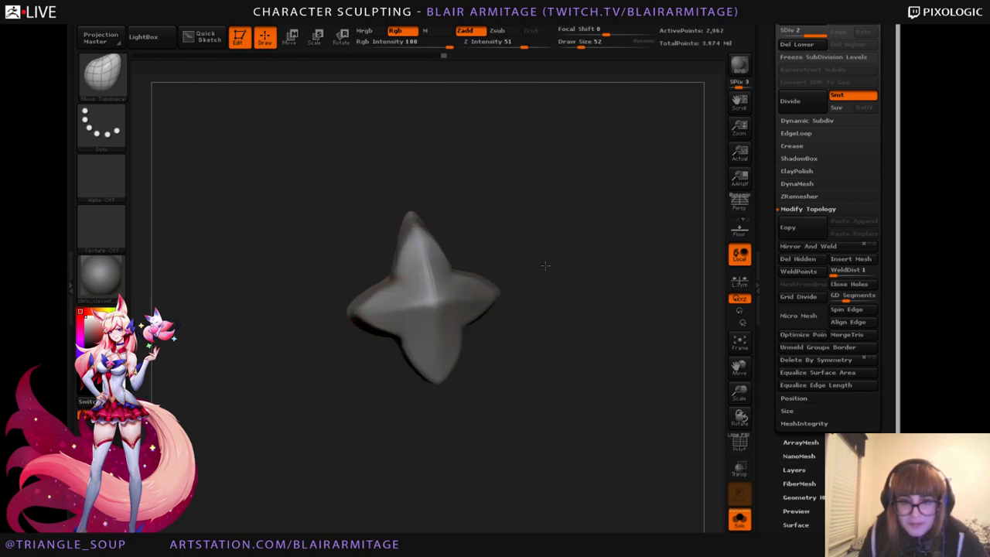
{"action": "left_click_drag", "start_coordinate": [603, 245], "coordinate": [516, 246]}
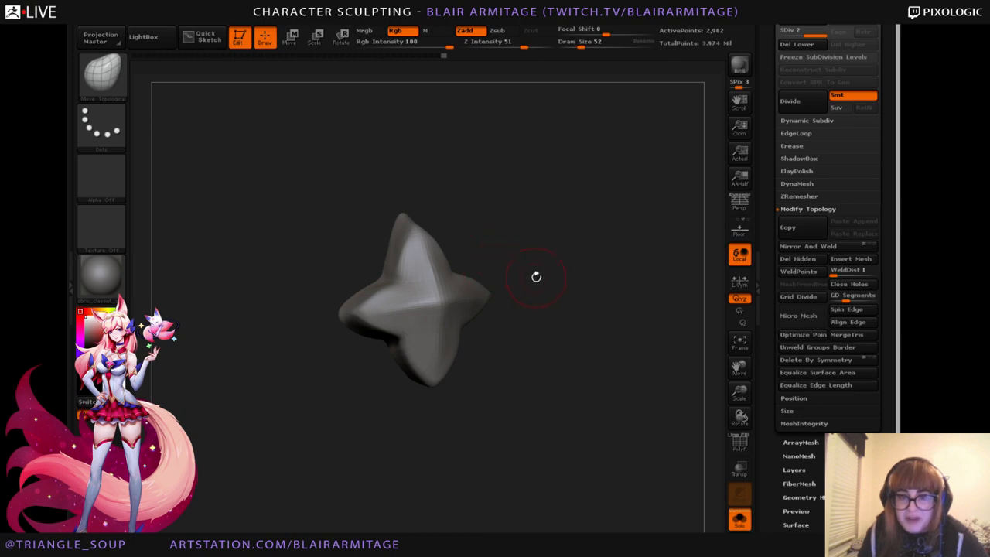
{"action": "mouse_move", "coordinate": [536, 276]}
{"action": "left_mouse_down"}
{"action": "mouse_move", "coordinate": [490, 284]}
{"action": "mouse_move", "coordinate": [514, 274]}
{"action": "left_mouse_up"}
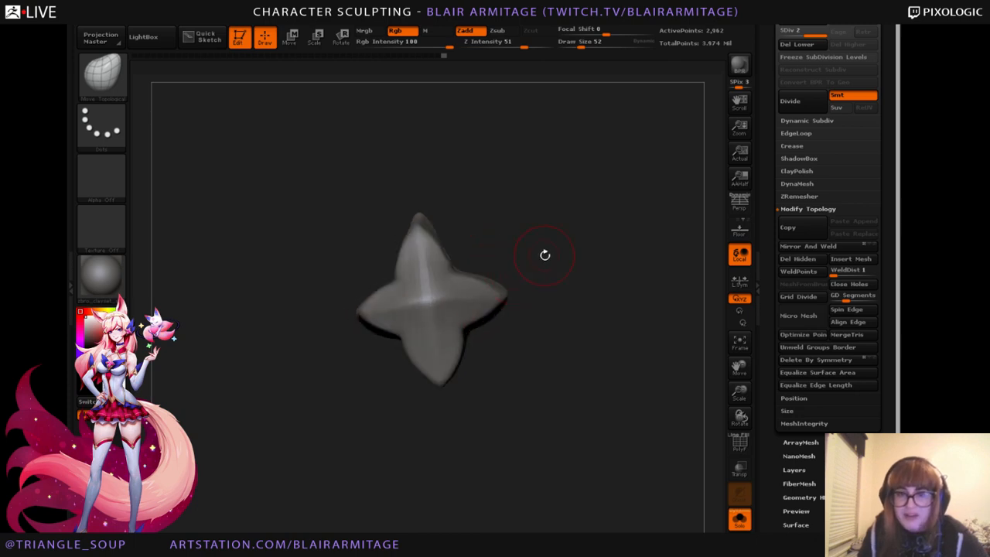
{"action": "left_click_drag", "start_coordinate": [575, 269], "coordinate": [604, 324]}
Show the whole figure again and fit the star's upper tip into the trim's peak with Move Topological, enlarging the draw size to 100.
{"action": "left_click", "coordinate": [739, 518]}
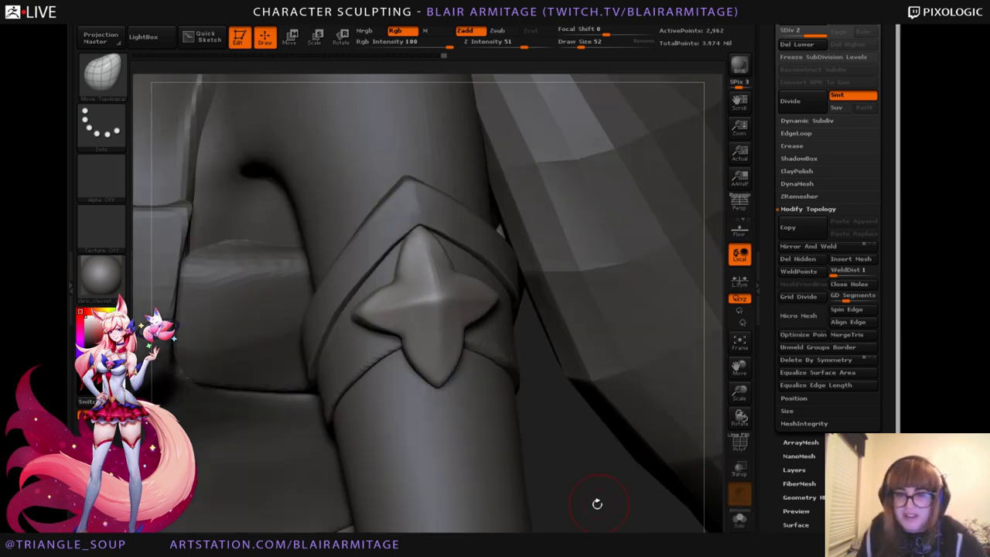
{"action": "mouse_move", "coordinate": [597, 503]}
{"action": "left_mouse_down"}
{"action": "mouse_move", "coordinate": [574, 487]}
{"action": "mouse_move", "coordinate": [599, 483]}
{"action": "left_mouse_up"}
{"action": "left_click_drag", "start_coordinate": [436, 251], "coordinate": [418, 245]}
{"action": "left_click_drag", "start_coordinate": [535, 353], "coordinate": [451, 301]}
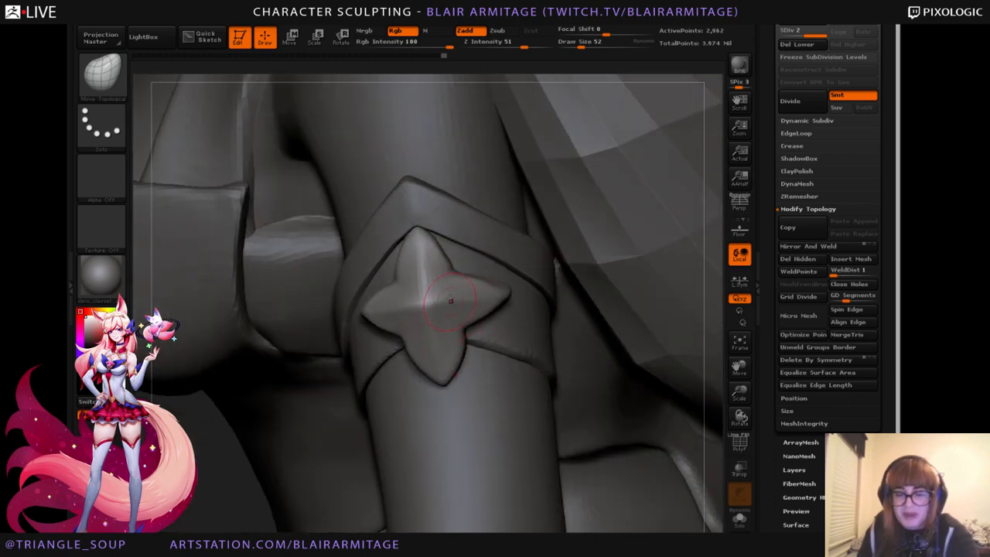
{"action": "key", "text": "bracketright"}
{"action": "key", "text": "bracketright"}
{"action": "key", "text": "bracketright"}
{"action": "key", "text": "bracketright"}
{"action": "key", "text": "bracketright"}
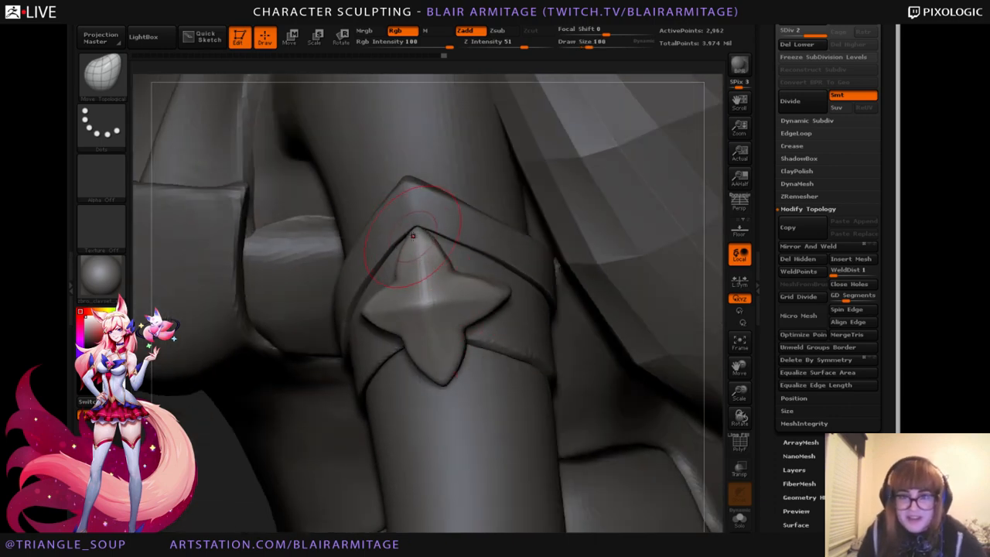
{"action": "left_click_drag", "start_coordinate": [412, 235], "coordinate": [416, 229]}
{"action": "left_click_drag", "start_coordinate": [715, 407], "coordinate": [437, 402]}
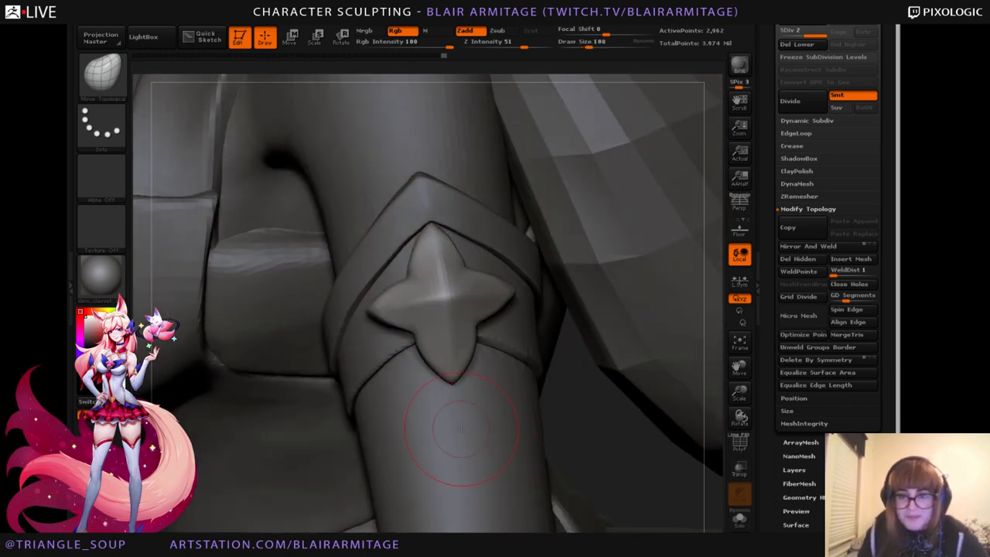
Raise the star three subdivision levels, reduce the brush size, and turn on ghost transparency with the arm as the active subtool.
{"action": "key", "text": "d"}
{"action": "key", "text": "d"}
{"action": "key", "text": "d"}
{"action": "key", "text": "bracketleft"}
{"action": "key", "text": "bracketleft"}
{"action": "key", "text": "bracketleft"}
{"action": "key", "text": "bracketleft"}
{"action": "key", "text": "bracketleft"}
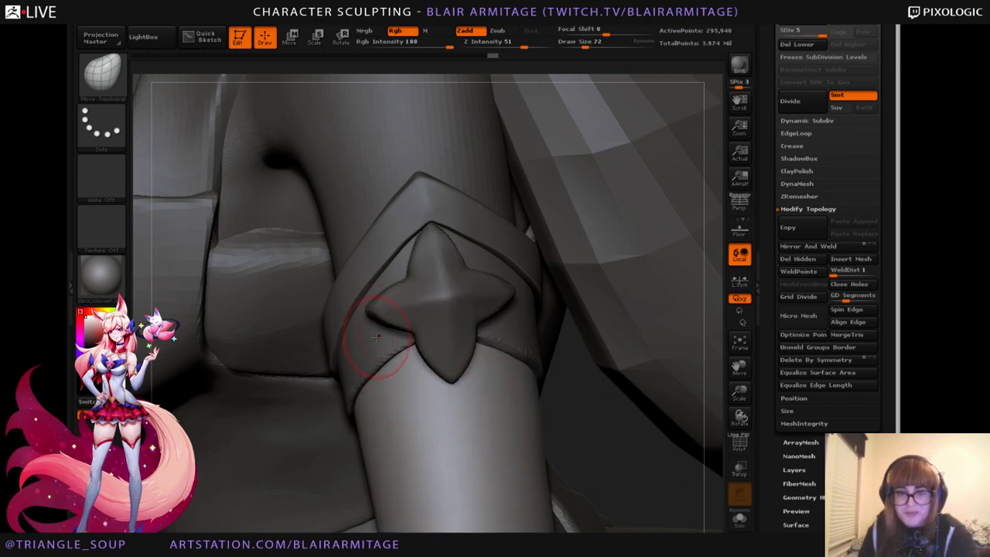
{"action": "left_click", "coordinate": [735, 472]}
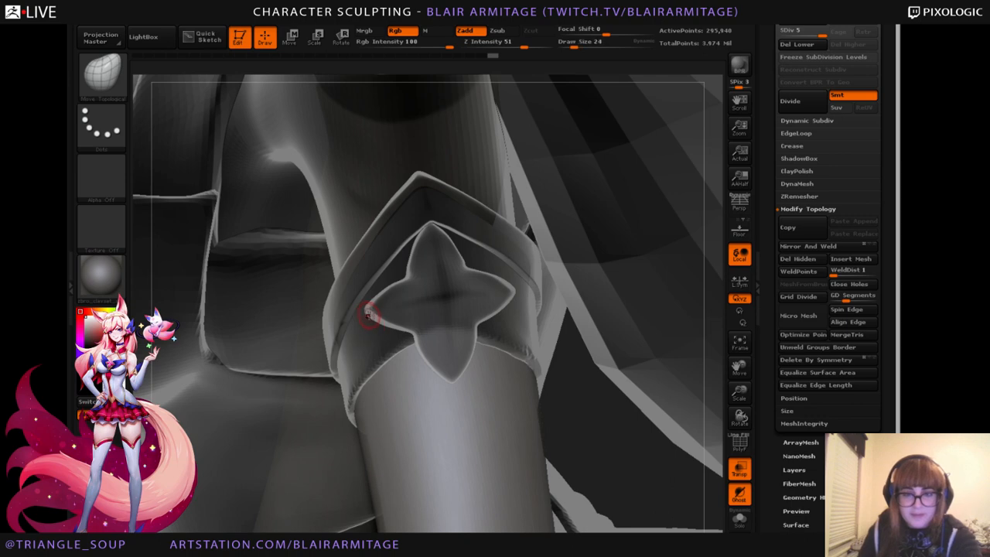
{"action": "left_click_drag", "start_coordinate": [399, 348], "coordinate": [451, 400], "text": "ctrl"}
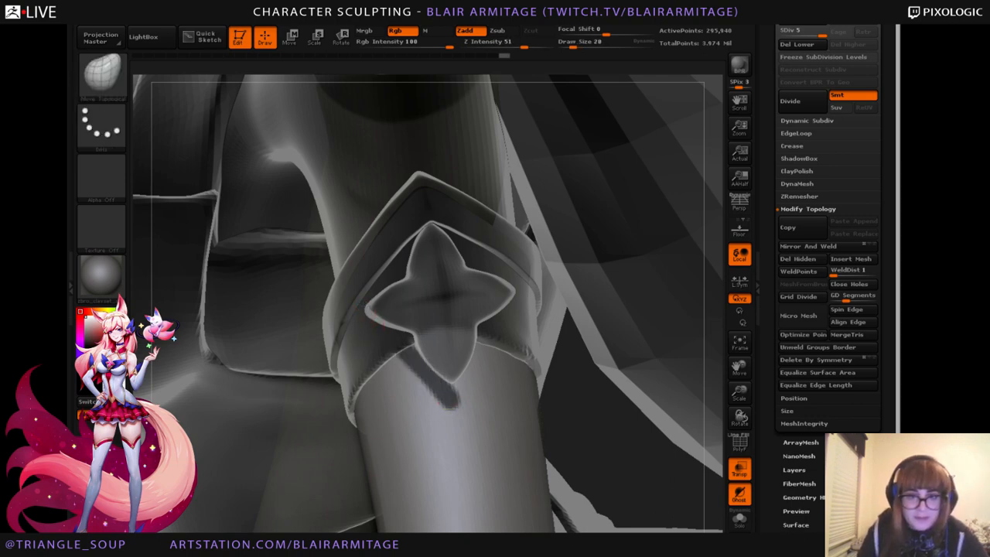
{"action": "left_click", "coordinate": [739, 442]}
{"action": "left_click", "coordinate": [740, 442]}
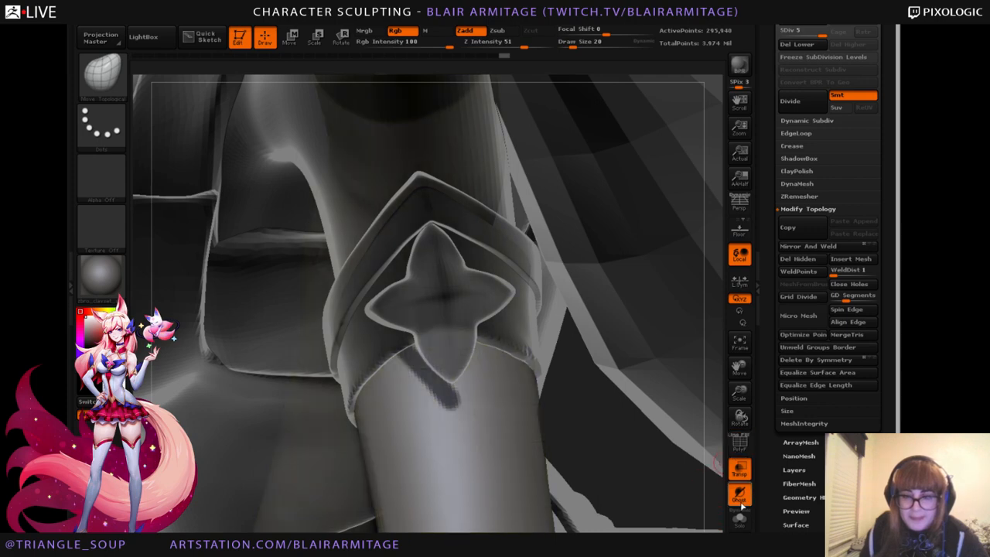
{"action": "left_click", "coordinate": [739, 521]}
{"action": "left_click_drag", "start_coordinate": [625, 410], "coordinate": [628, 418], "text": "ctrl"}
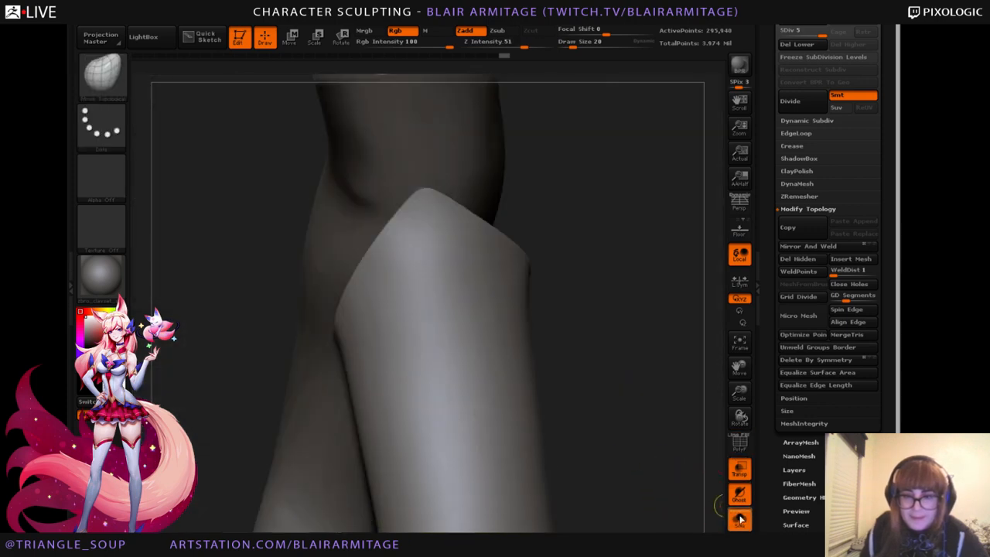
{"action": "left_click", "coordinate": [739, 520]}
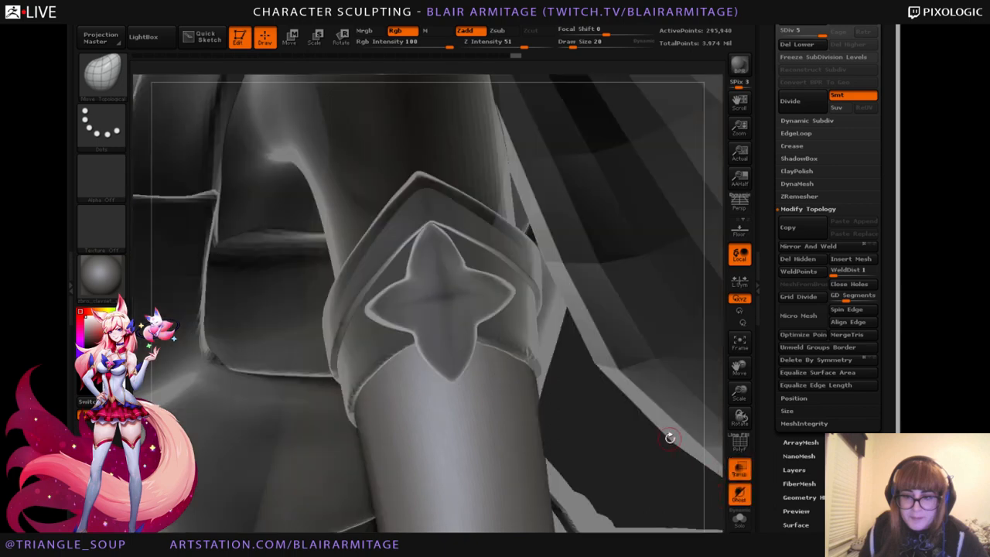
Mask a V-shaped strip on the arm framing the star's side and lower points.
{"action": "mouse_move", "coordinate": [362, 306]}
{"action": "left_mouse_down", "text": "ctrl"}
{"action": "mouse_move", "coordinate": [454, 390]}
{"action": "mouse_move", "coordinate": [445, 389]}
{"action": "left_mouse_up", "text": "ctrl"}
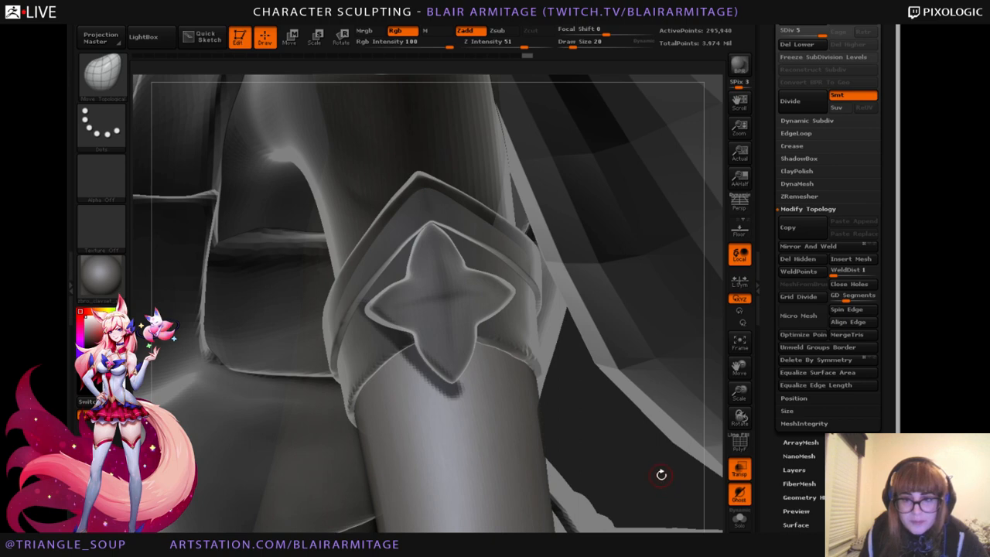
{"action": "mouse_move", "coordinate": [661, 474]}
{"action": "left_mouse_down"}
{"action": "mouse_move", "coordinate": [453, 398]}
{"action": "mouse_move", "coordinate": [510, 278]}
{"action": "mouse_move", "coordinate": [447, 378]}
{"action": "mouse_move", "coordinate": [464, 375]}
{"action": "left_mouse_up"}
{"action": "key", "text": "ctrl+z"}
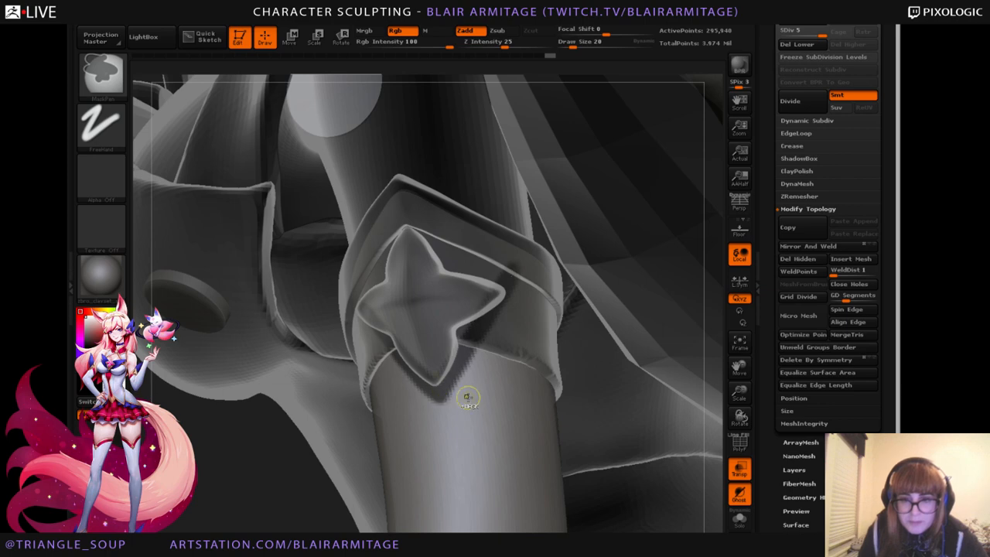
{"action": "left_click_drag", "start_coordinate": [720, 402], "coordinate": [707, 380]}
{"action": "left_click_drag", "start_coordinate": [359, 305], "coordinate": [348, 306], "text": "ctrl"}
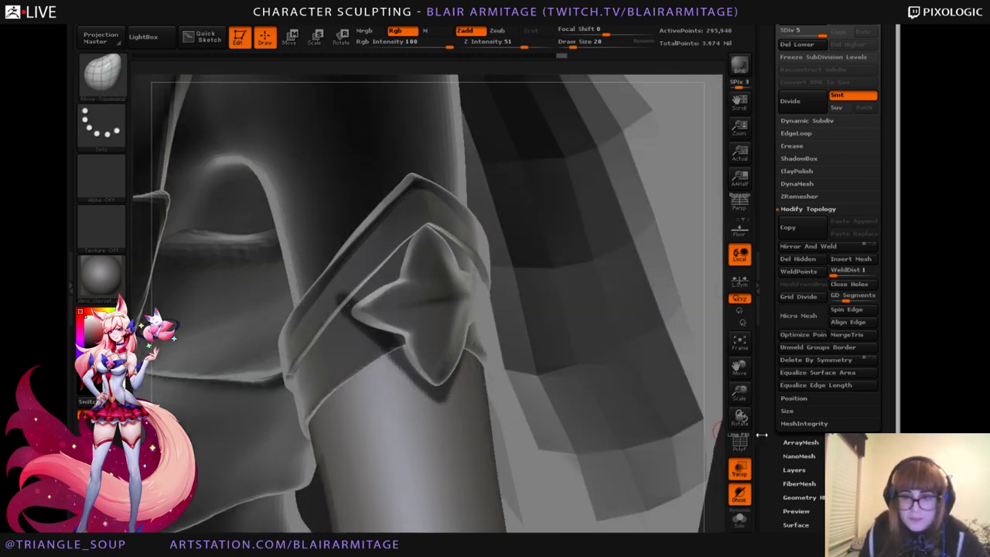
Extract the masked strip as a new subtool, turn off ghost transparency, and clear the mask.
{"action": "left_click_drag", "start_coordinate": [772, 431], "coordinate": [747, 530]}
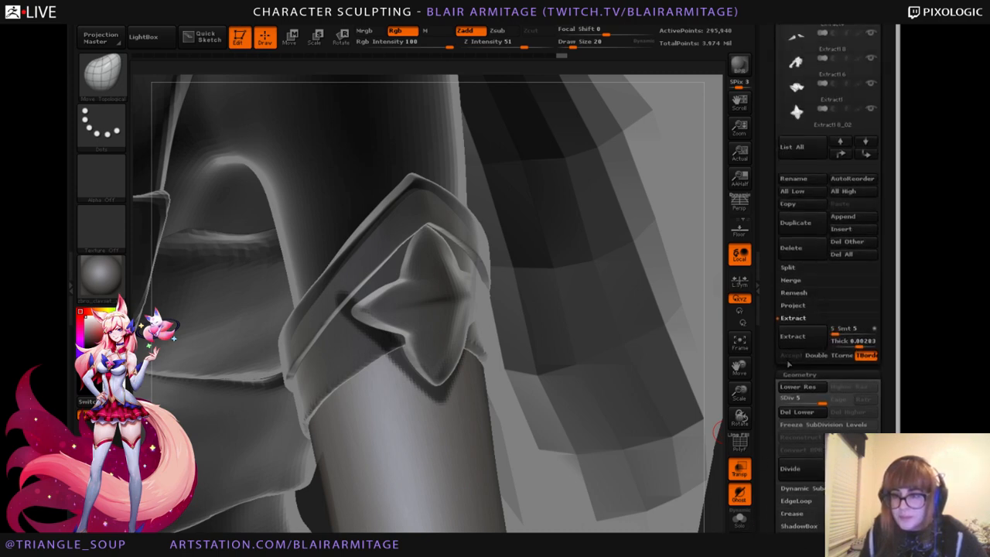
{"action": "left_click", "coordinate": [792, 336]}
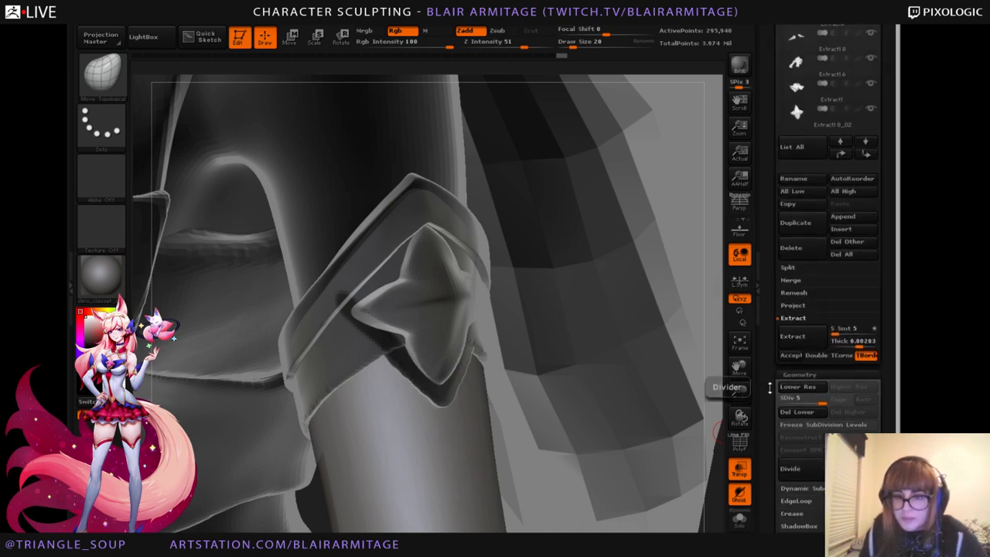
{"action": "left_click", "coordinate": [790, 355]}
{"action": "left_click", "coordinate": [740, 467]}
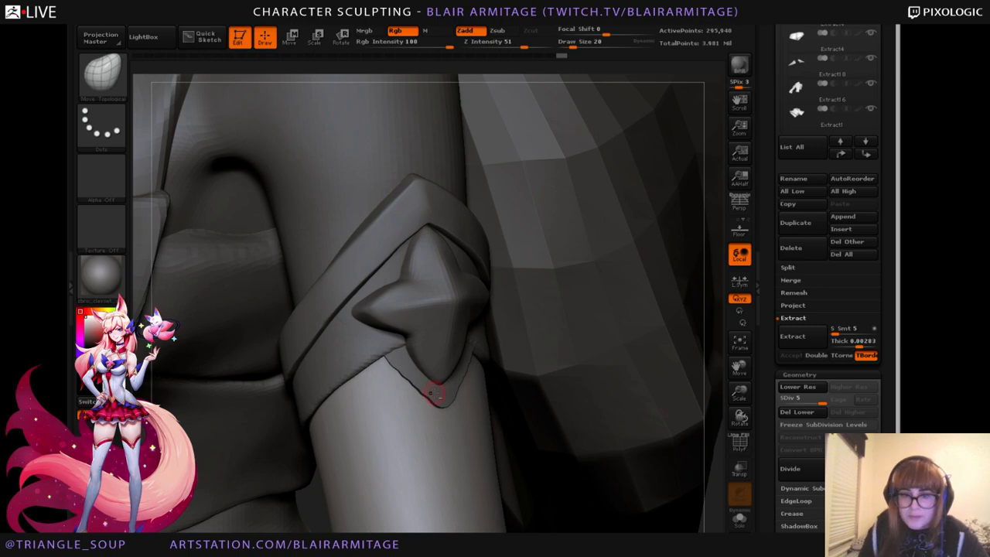
{"action": "left_click", "coordinate": [434, 393], "text": "alt"}
{"action": "left_click_drag", "start_coordinate": [711, 519], "coordinate": [720, 417], "text": "ctrl"}
Enlarge the Move Topological draw size to 72 with the arm band active, and reselect the extracted strip beneath the star.
{"action": "left_click", "coordinate": [360, 322], "text": "alt"}
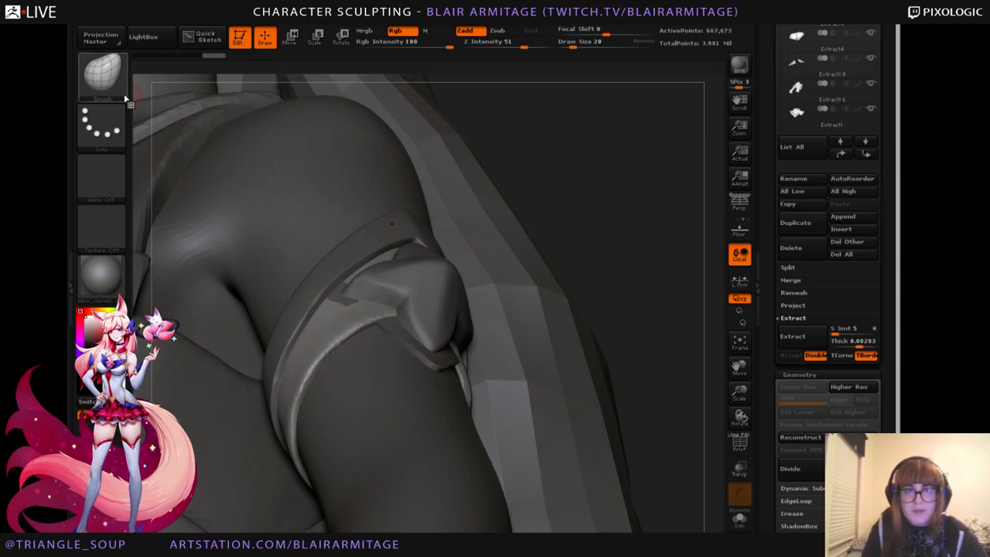
{"action": "key", "text": "bracketright"}
{"action": "key", "text": "bracketright"}
{"action": "key", "text": "bracketright"}
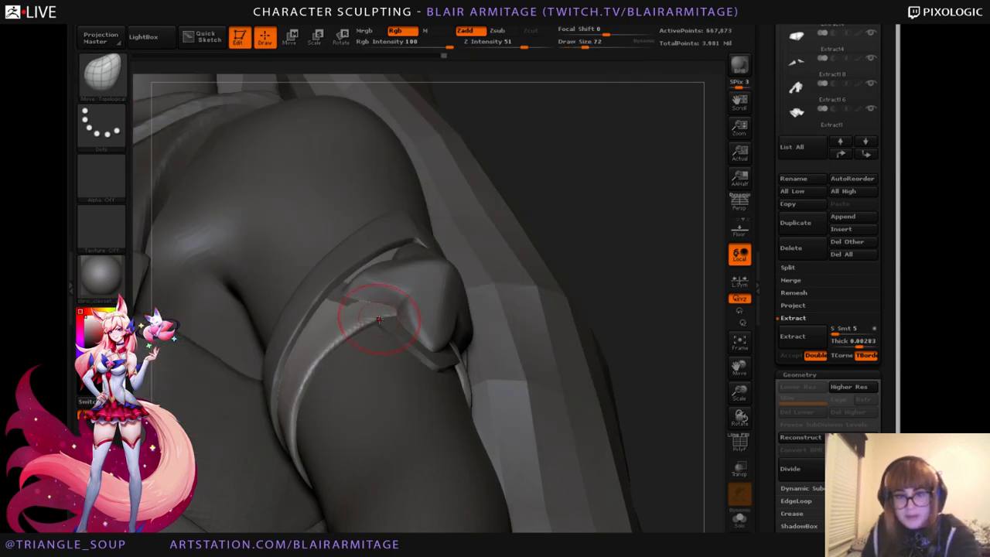
{"action": "right_click_drag", "start_coordinate": [444, 310], "coordinate": [460, 347]}
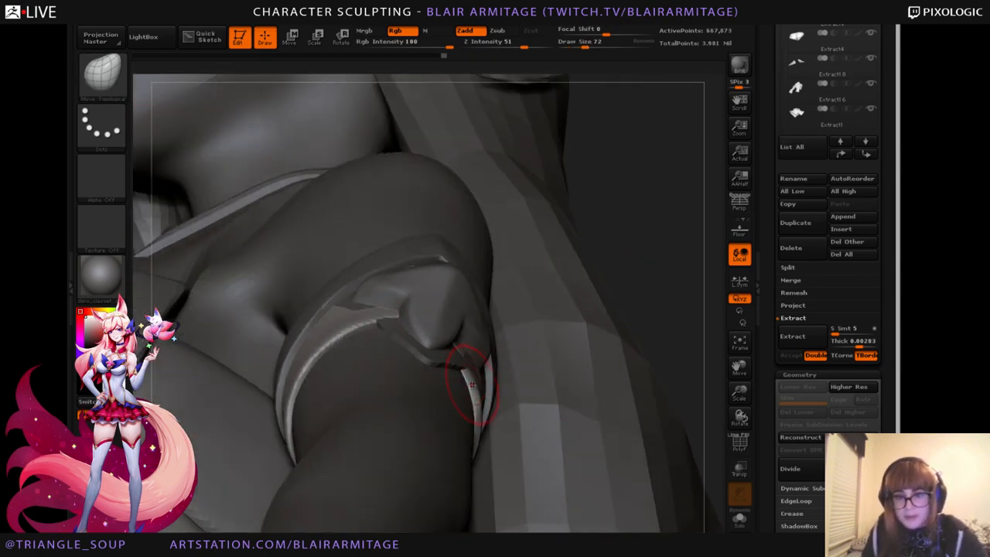
{"action": "left_click", "coordinate": [444, 361], "text": "alt"}
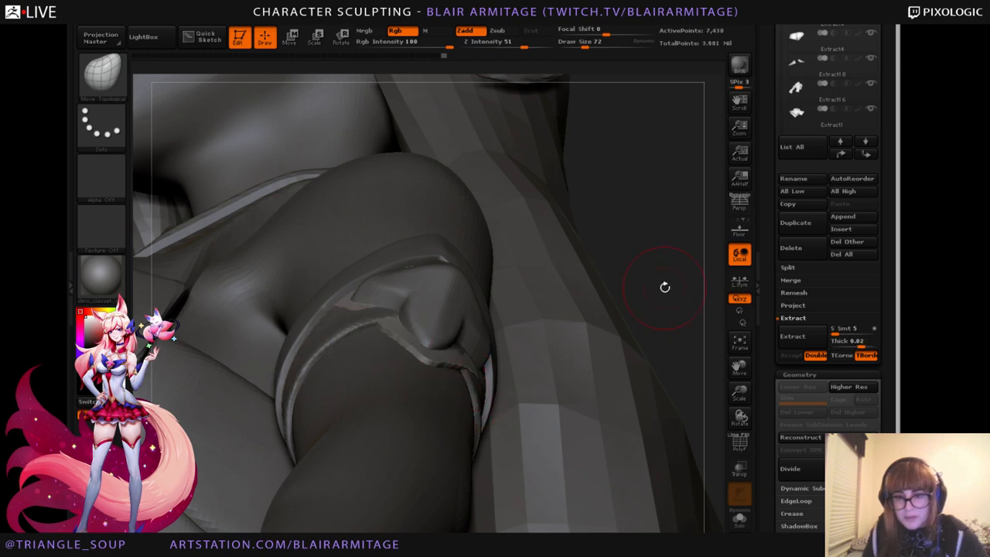
Isolate the extracted strip, keep only its V-shaped outer surface visible, and delete the hidden geometry.
{"action": "left_click_drag", "start_coordinate": [679, 261], "coordinate": [695, 497]}
{"action": "left_click", "coordinate": [739, 519]}
{"action": "mouse_move", "coordinate": [663, 434]}
{"action": "left_mouse_down"}
{"action": "mouse_move", "coordinate": [627, 422]}
{"action": "mouse_move", "coordinate": [627, 459]}
{"action": "mouse_move", "coordinate": [517, 437]}
{"action": "left_mouse_up"}
{"action": "left_click", "coordinate": [438, 398], "text": "ctrl+shift"}
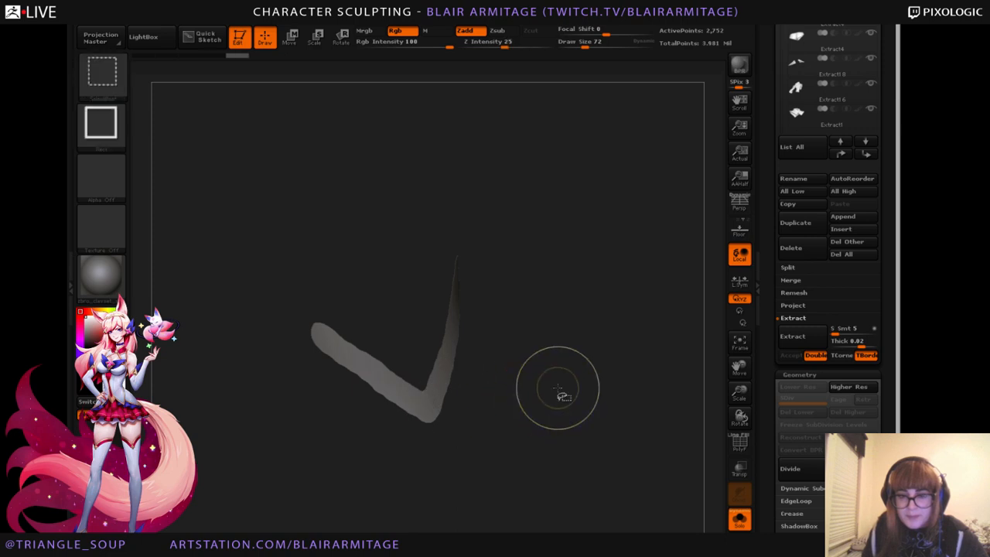
{"action": "left_click", "coordinate": [556, 389], "text": "ctrl+shift"}
{"action": "left_click_drag", "start_coordinate": [769, 448], "coordinate": [762, 417]}
{"action": "left_click", "coordinate": [453, 375], "text": "ctrl+shift"}
{"action": "left_click_drag", "start_coordinate": [839, 325], "coordinate": [821, 426]}
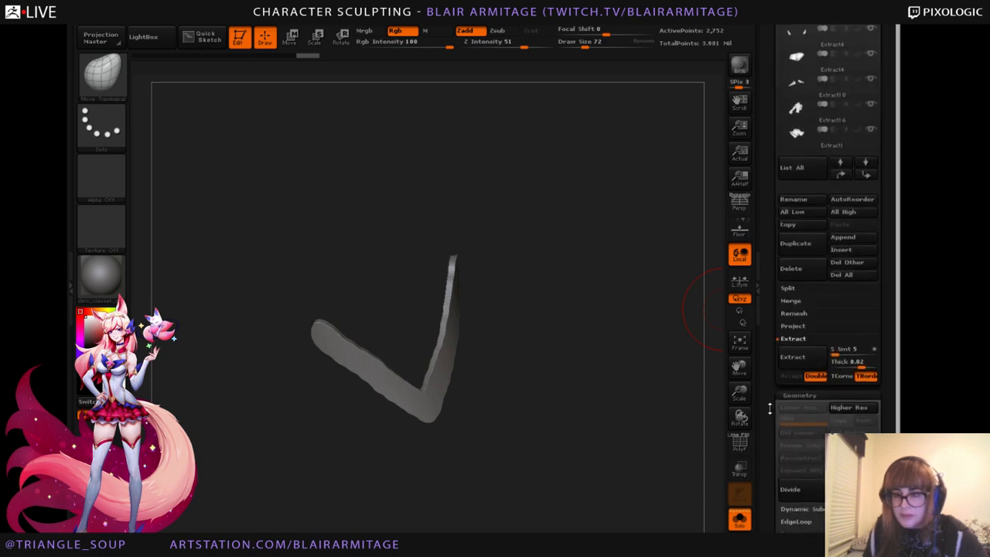
{"action": "left_click_drag", "start_coordinate": [768, 407], "coordinate": [768, 316]}
{"action": "left_click", "coordinate": [801, 385]}
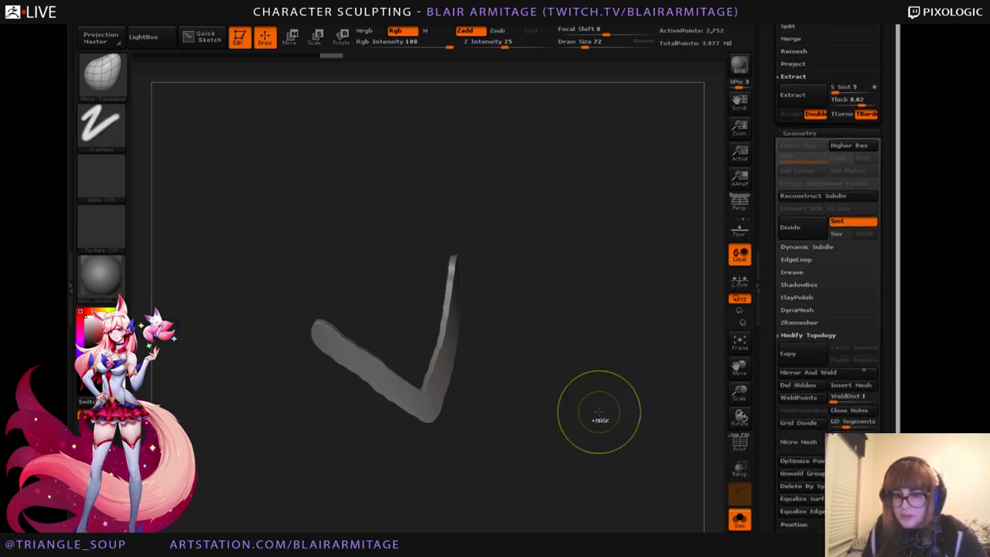
Compare the V-shaped strip with the whole arm, isolate it again, and thicken it slightly with the Inflate deformation.
{"action": "left_click", "coordinate": [740, 520]}
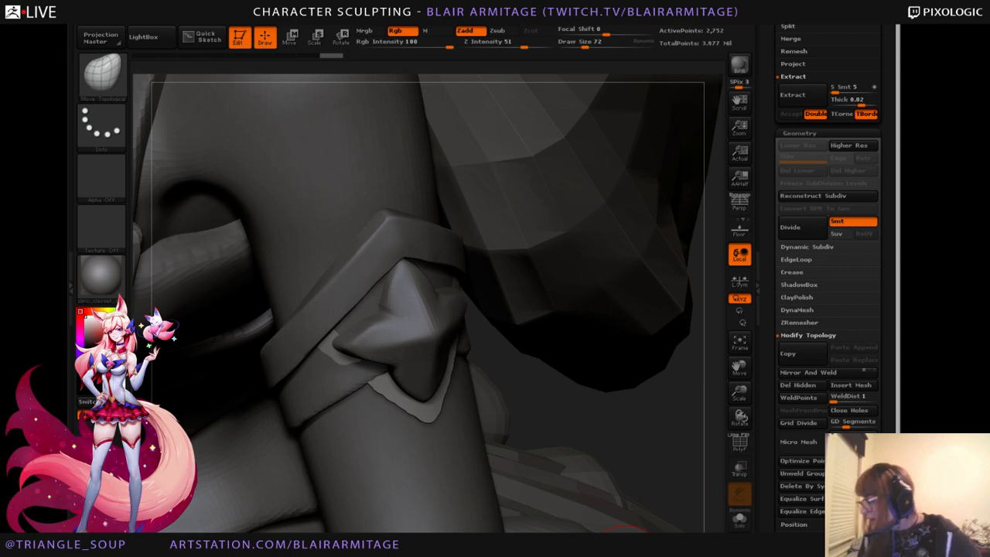
{"action": "mouse_move", "coordinate": [618, 431]}
{"action": "left_mouse_down"}
{"action": "mouse_move", "coordinate": [641, 497]}
{"action": "mouse_move", "coordinate": [716, 491]}
{"action": "mouse_move", "coordinate": [701, 494]}
{"action": "left_mouse_up"}
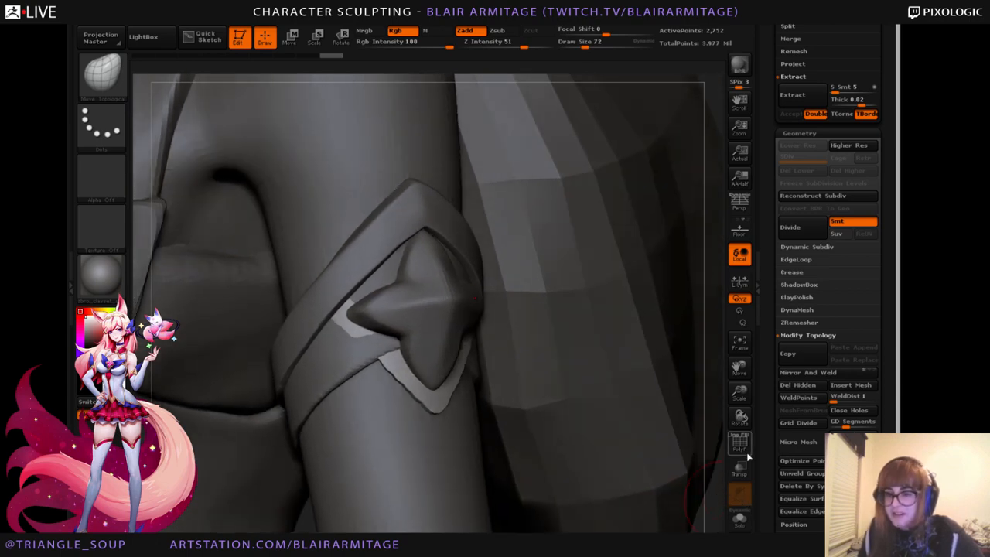
{"action": "left_click", "coordinate": [739, 519]}
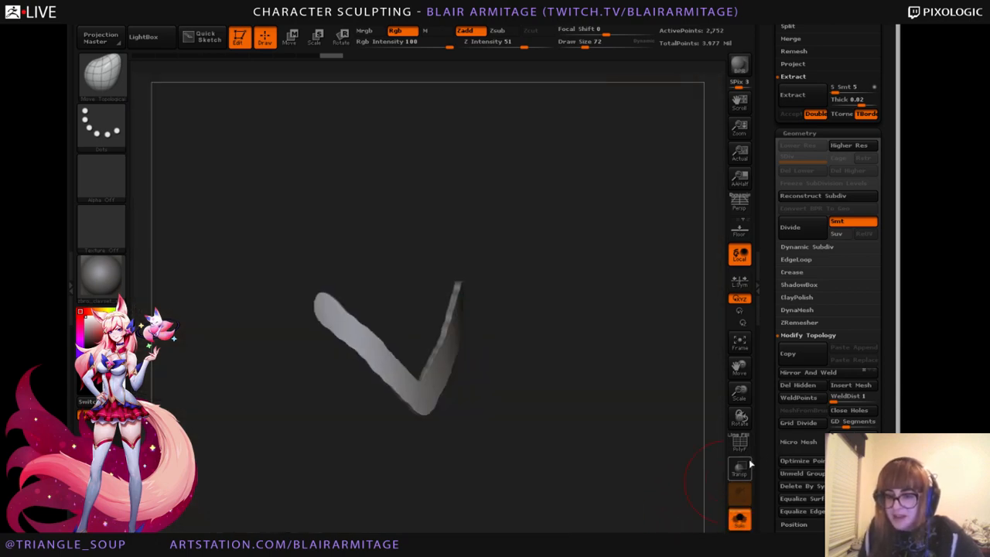
{"action": "left_click_drag", "start_coordinate": [768, 442], "coordinate": [760, 344]}
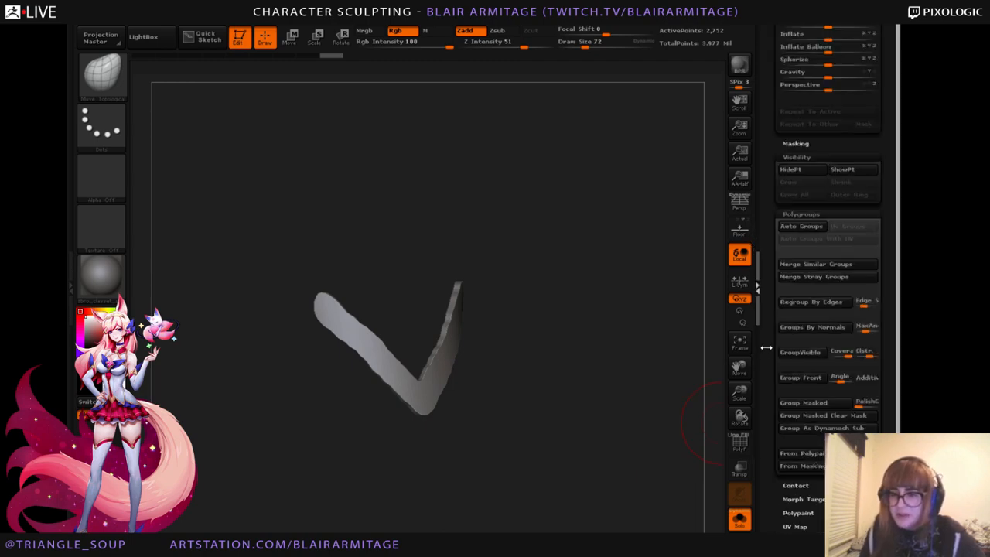
{"action": "left_click", "coordinate": [760, 345]}
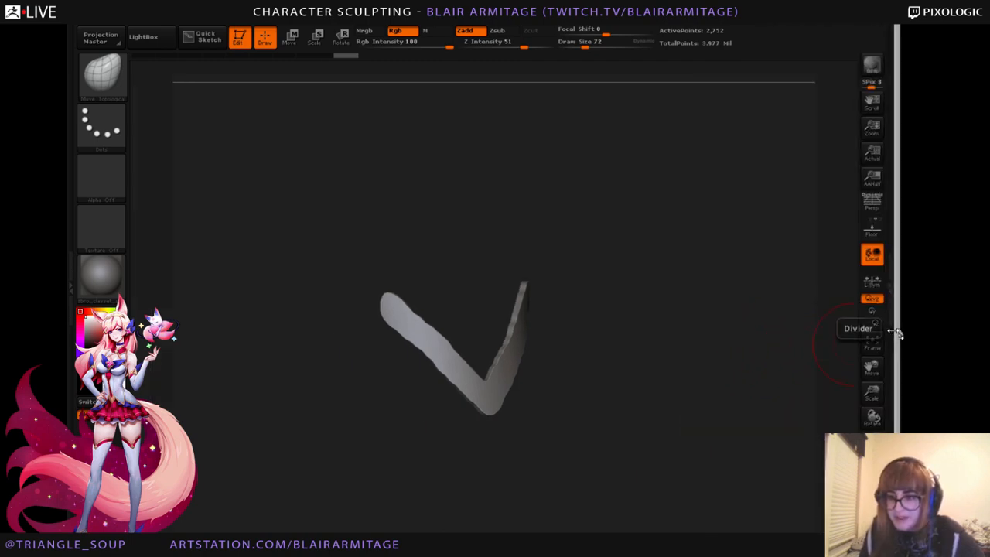
{"action": "left_click", "coordinate": [896, 334]}
{"action": "left_click_drag", "start_coordinate": [762, 317], "coordinate": [763, 430]}
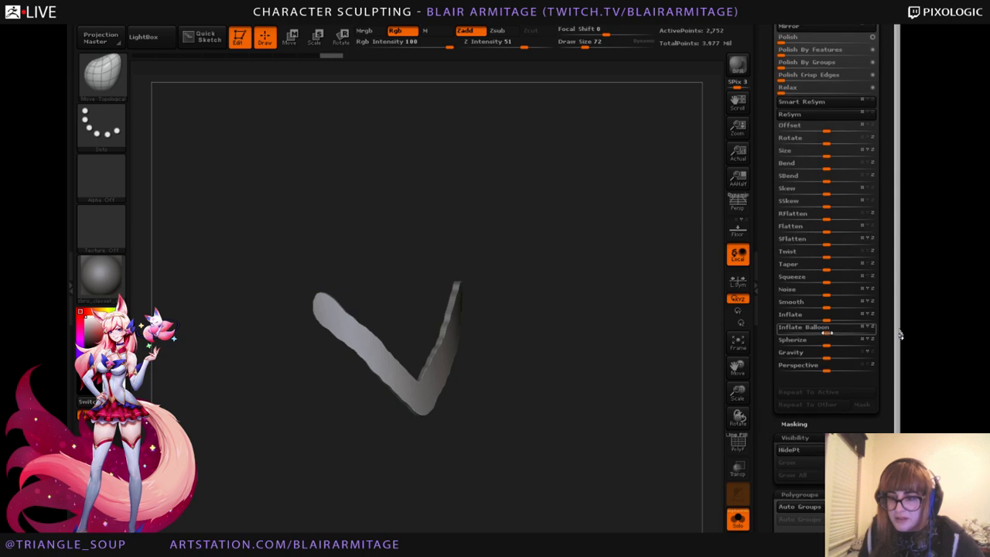
{"action": "left_click_drag", "start_coordinate": [825, 319], "coordinate": [837, 319]}
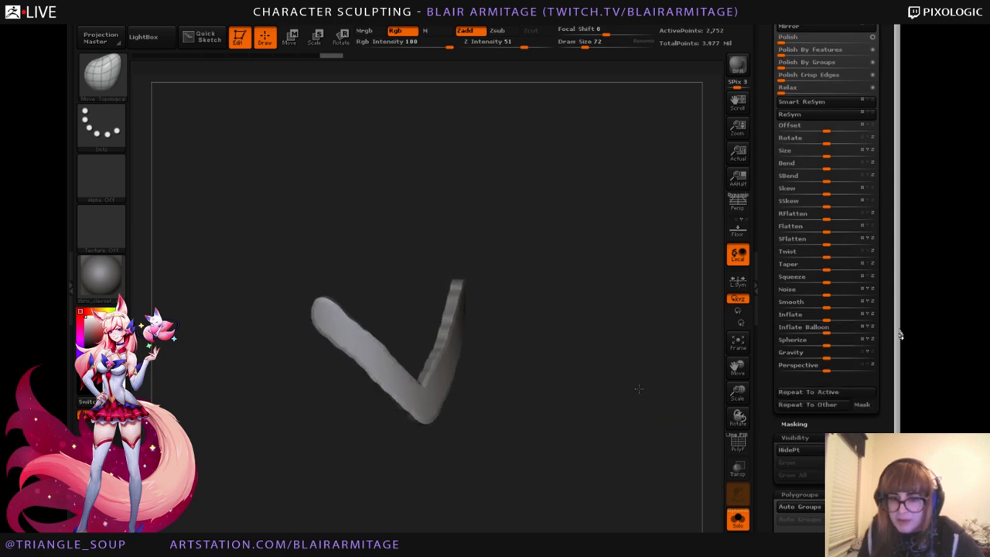
Retopologize the V-shaped strip with ZRemesher, reducing the target polygon count to 0.1.
{"action": "left_click_drag", "start_coordinate": [770, 351], "coordinate": [756, 483]}
{"action": "left_click_drag", "start_coordinate": [848, 340], "coordinate": [848, 531]}
{"action": "left_click_drag", "start_coordinate": [766, 397], "coordinate": [766, 362]}
{"action": "left_click", "coordinate": [797, 335]}
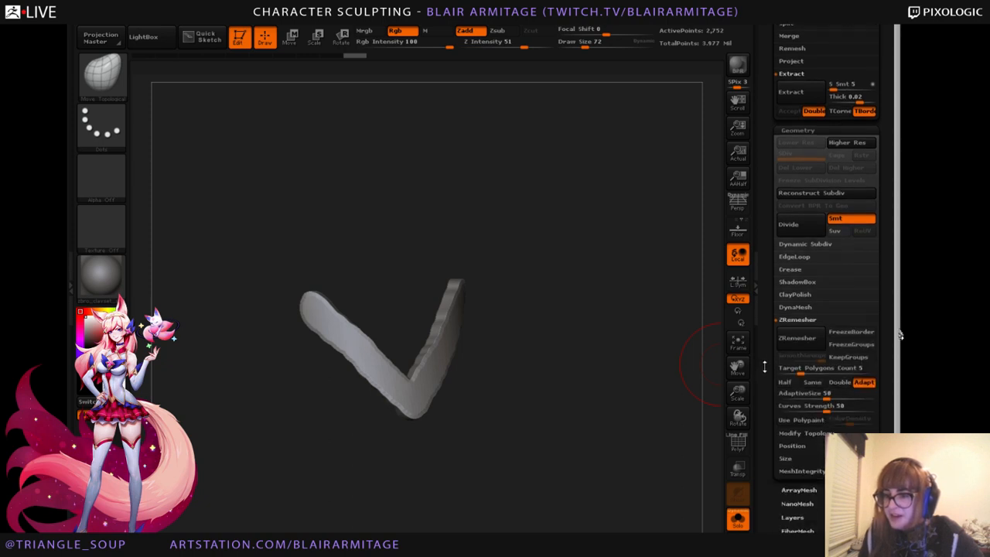
{"action": "left_click", "coordinate": [795, 333]}
{"action": "left_click_drag", "start_coordinate": [616, 408], "coordinate": [647, 416]}
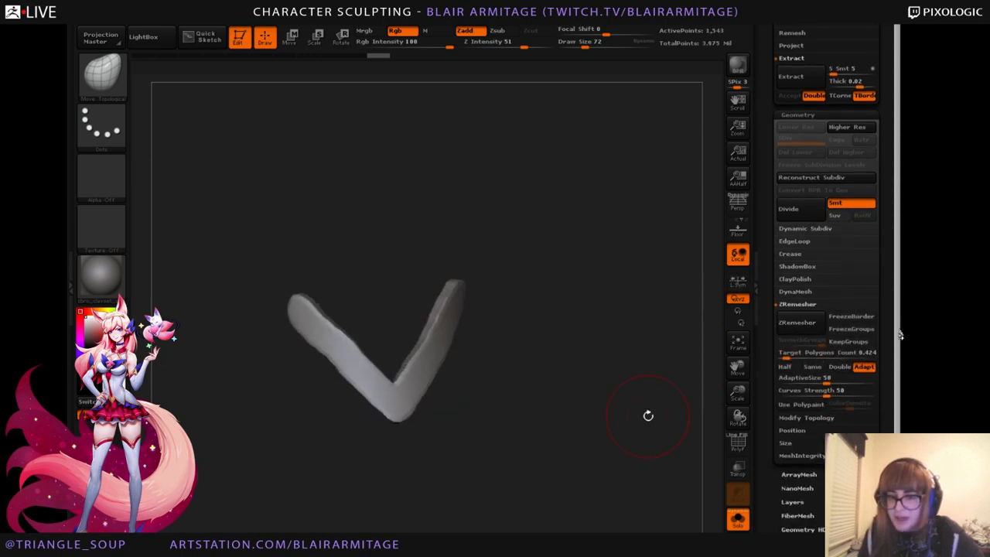
{"action": "left_click_drag", "start_coordinate": [799, 352], "coordinate": [755, 355]}
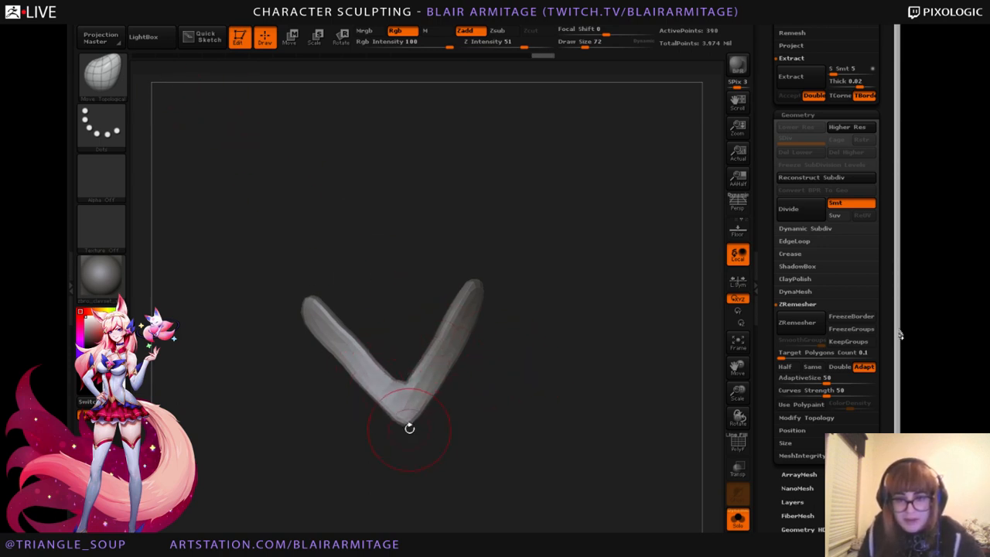
Subdivide the remeshed V strip to level 3 and check its fit around the star with the whole figure shown.
{"action": "left_click", "coordinate": [737, 518]}
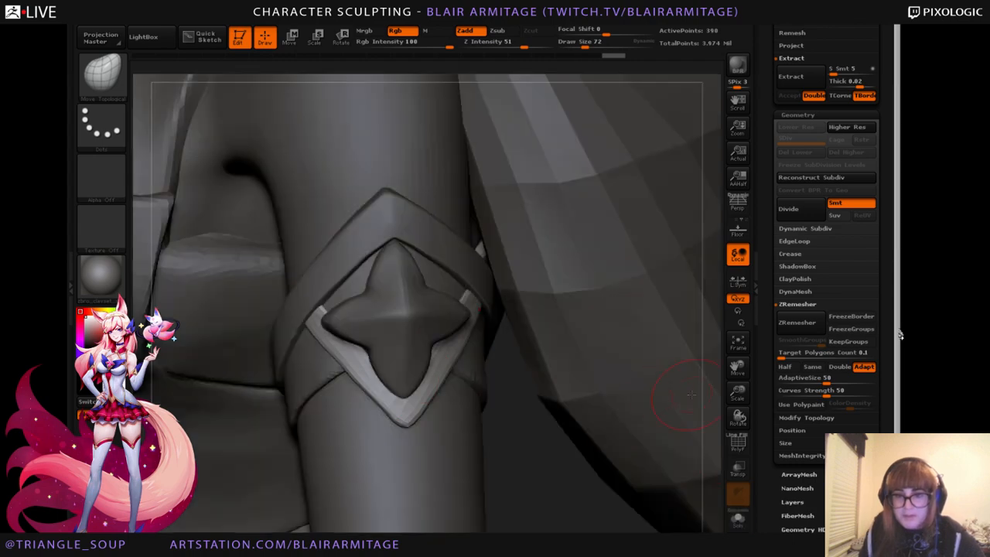
{"action": "left_click_drag", "start_coordinate": [582, 527], "coordinate": [454, 372]}
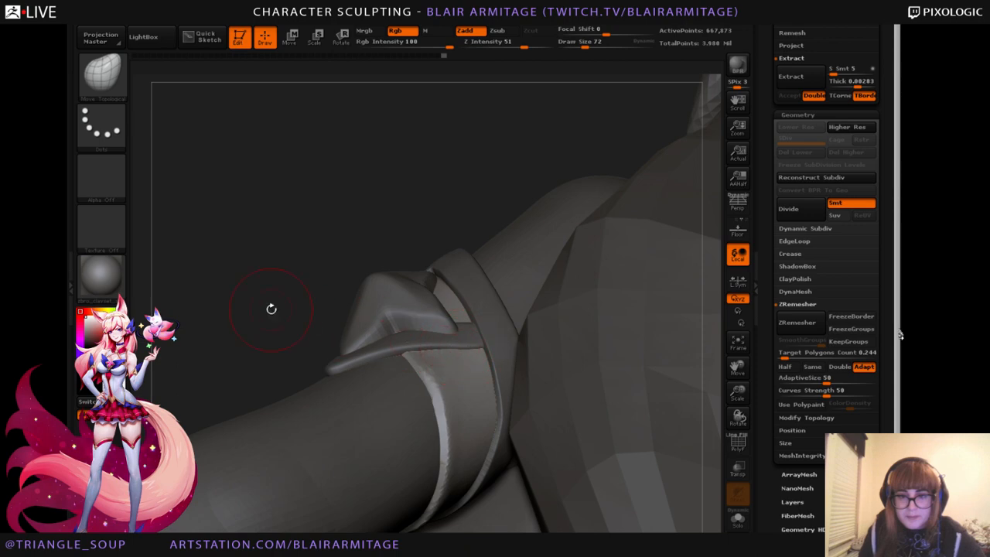
{"action": "left_click_drag", "start_coordinate": [272, 307], "coordinate": [702, 384]}
{"action": "left_click", "coordinate": [419, 430], "text": "alt"}
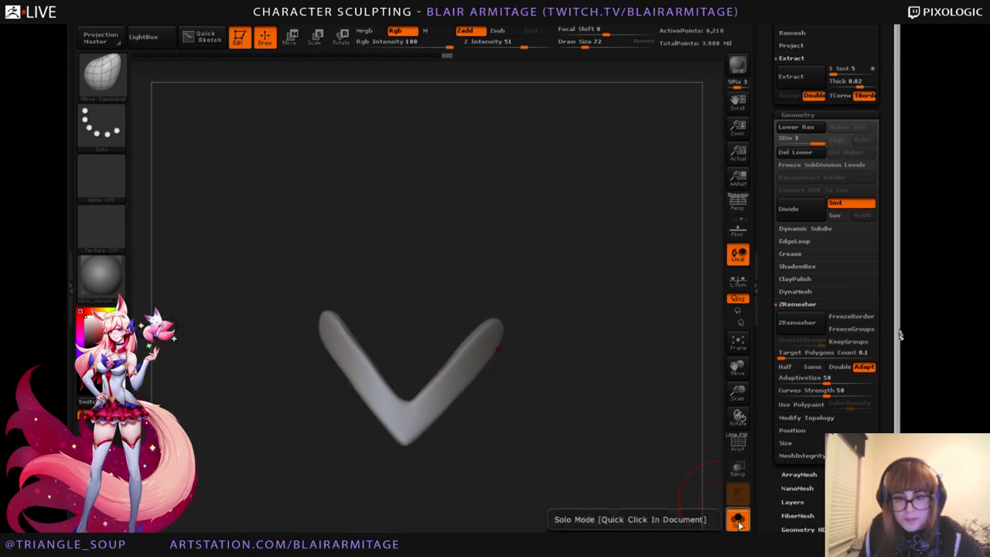
{"action": "left_click", "coordinate": [737, 519]}
{"action": "left_click", "coordinate": [738, 519]}
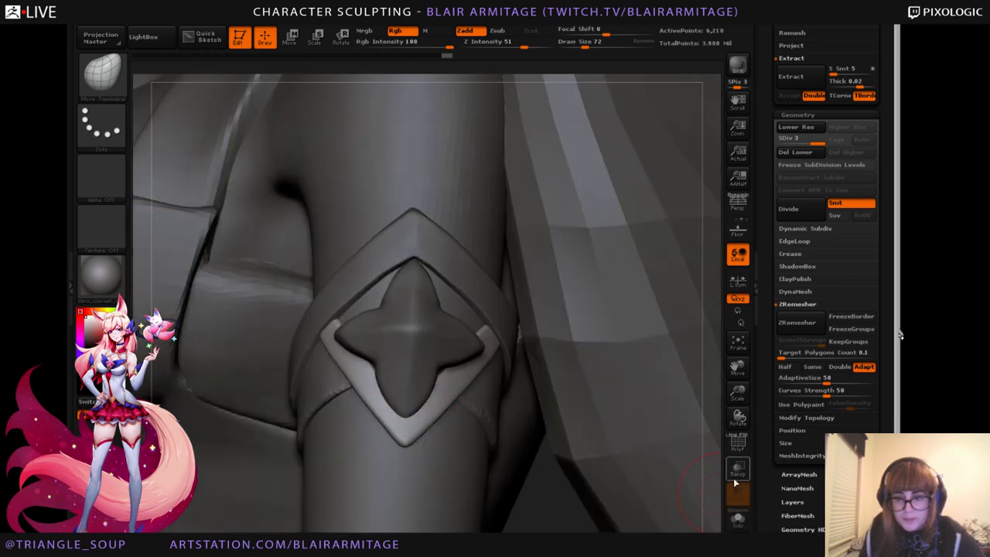
Turn on ghost transparency and adjust the V strip's inner edge around the star's lower point with Move Topological.
{"action": "left_click", "coordinate": [738, 467]}
{"action": "left_click_drag", "start_coordinate": [408, 401], "coordinate": [406, 410]}
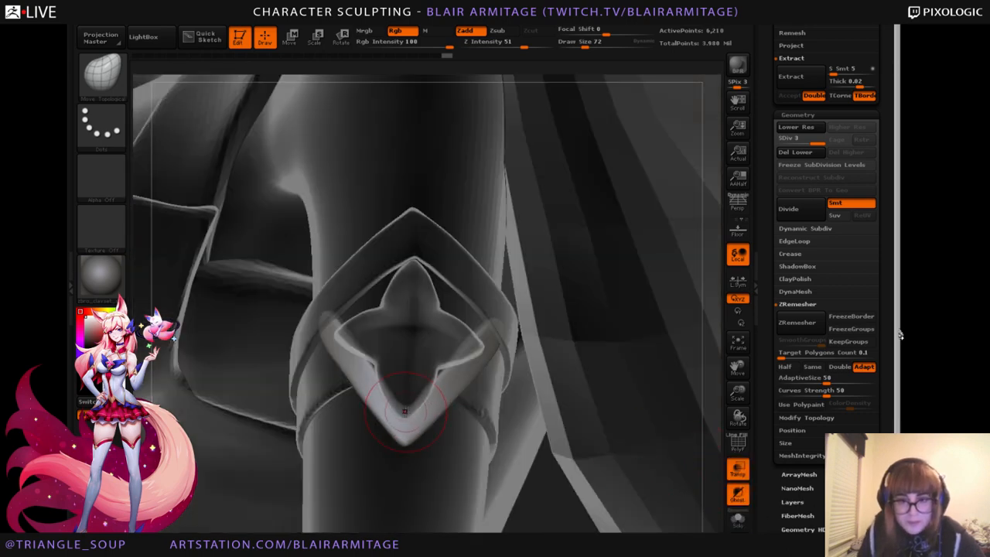
{"action": "left_click_drag", "start_coordinate": [442, 378], "coordinate": [438, 376]}
{"action": "mouse_move", "coordinate": [404, 405]}
{"action": "left_mouse_down"}
{"action": "mouse_move", "coordinate": [399, 411]}
{"action": "mouse_move", "coordinate": [381, 378]}
{"action": "left_mouse_up"}
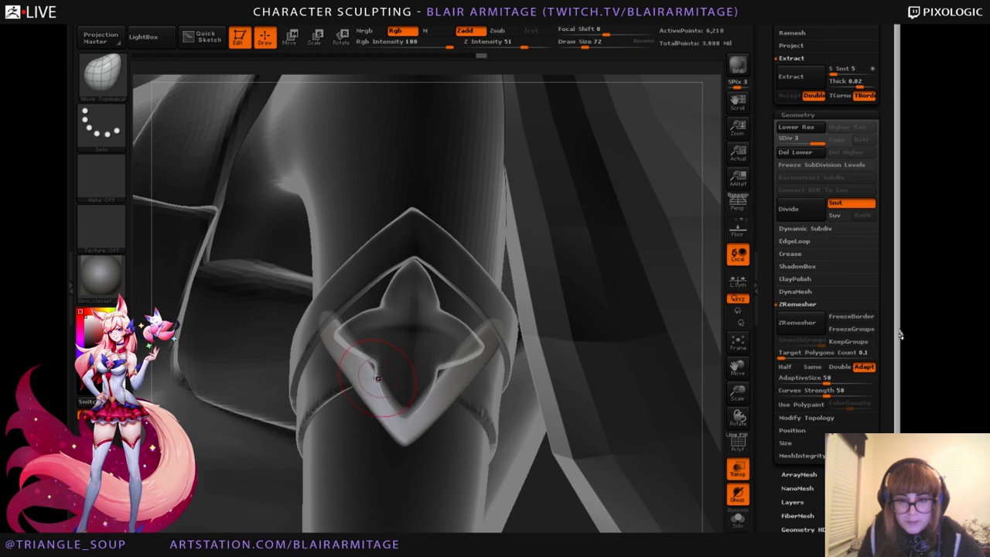
{"action": "left_click_drag", "start_coordinate": [216, 482], "coordinate": [256, 477]}
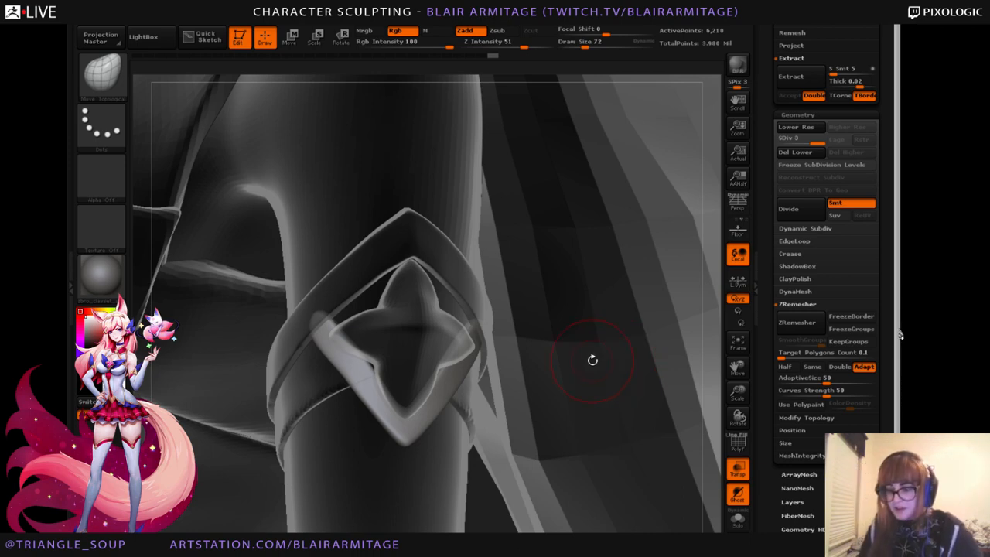
Reshape the V strip's inner edges and lower tip to follow the star's outline, using Move Topological with ghost transparency on.
{"action": "left_click_drag", "start_coordinate": [716, 356], "coordinate": [698, 391]}
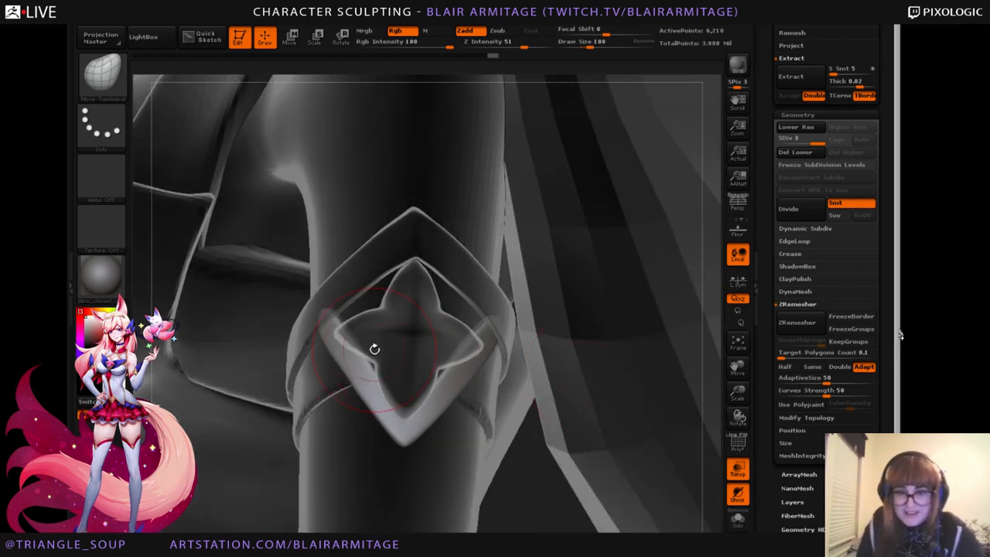
{"action": "left_click_drag", "start_coordinate": [655, 355], "coordinate": [616, 345]}
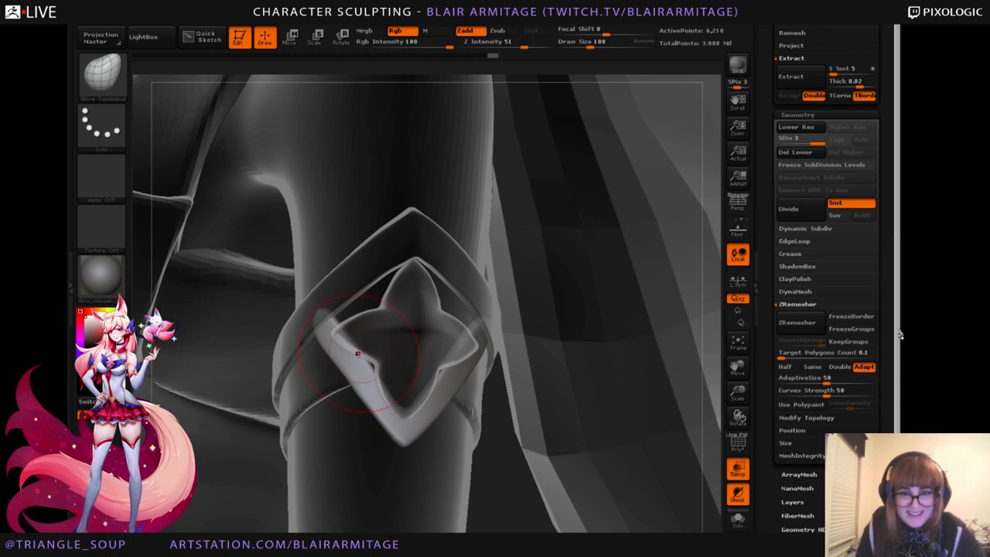
{"action": "left_click_drag", "start_coordinate": [513, 342], "coordinate": [580, 344]}
{"action": "mouse_move", "coordinate": [352, 348]}
{"action": "left_mouse_down"}
{"action": "mouse_move", "coordinate": [361, 354]}
{"action": "mouse_move", "coordinate": [344, 361]}
{"action": "mouse_move", "coordinate": [376, 388]}
{"action": "left_mouse_up"}
{"action": "left_click_drag", "start_coordinate": [654, 401], "coordinate": [568, 405]}
{"action": "left_click_drag", "start_coordinate": [413, 417], "coordinate": [410, 425]}
{"action": "left_click_drag", "start_coordinate": [469, 357], "coordinate": [491, 360]}
{"action": "left_click_drag", "start_coordinate": [613, 334], "coordinate": [582, 379]}
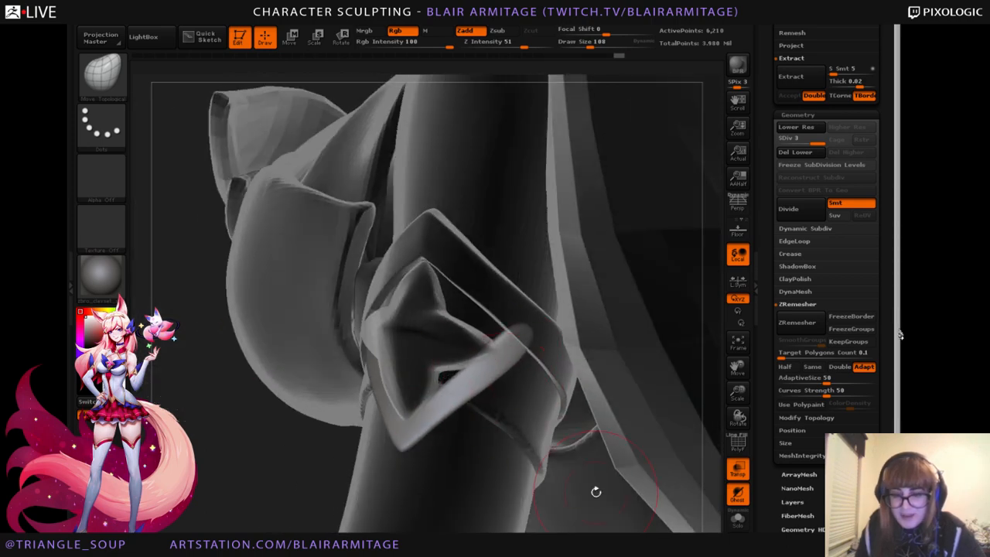
Adjust the V strip's two upper ends from either side of the arm so they meet the pointed upper trim.
{"action": "left_click_drag", "start_coordinate": [594, 490], "coordinate": [566, 444]}
{"action": "left_click_drag", "start_coordinate": [604, 471], "coordinate": [568, 442]}
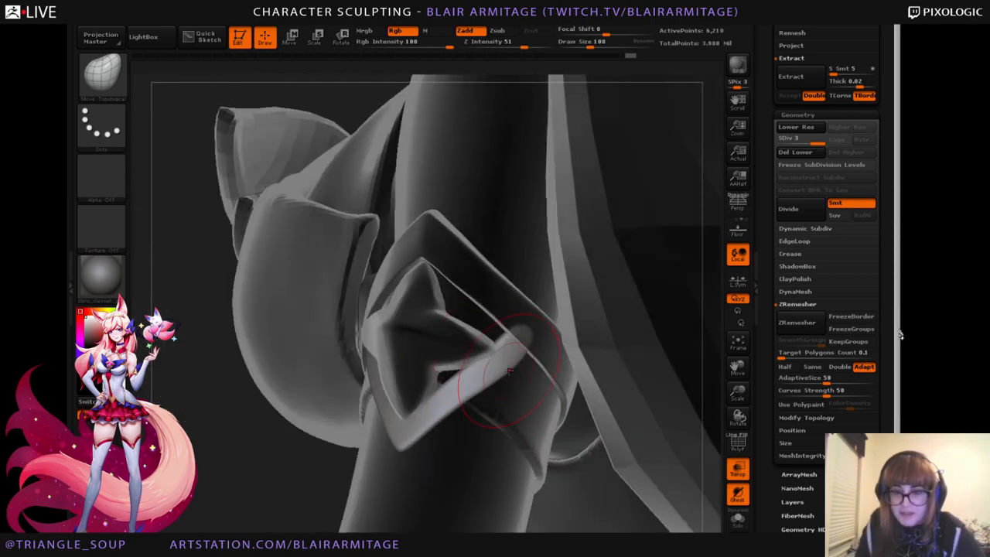
{"action": "left_click_drag", "start_coordinate": [245, 473], "coordinate": [379, 445]}
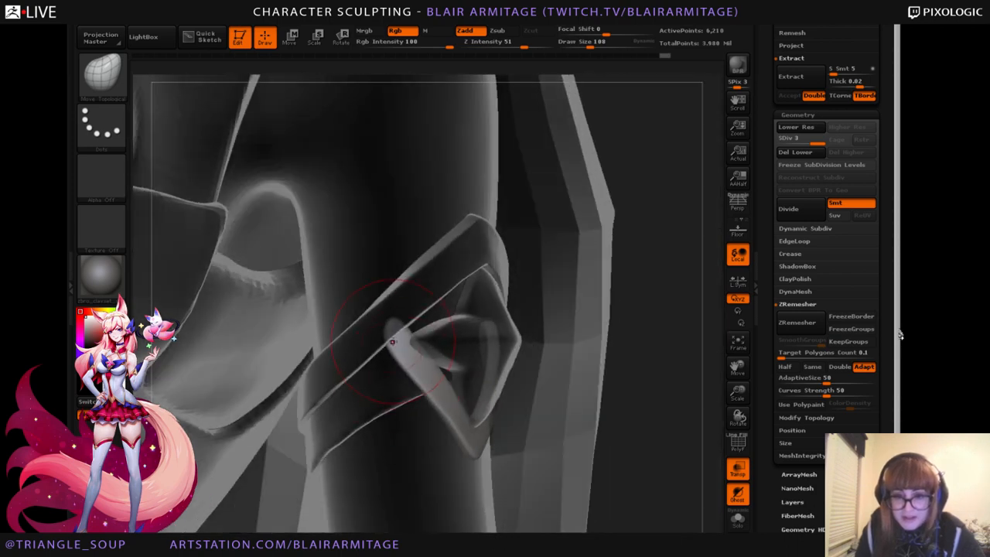
{"action": "left_click_drag", "start_coordinate": [393, 341], "coordinate": [385, 335]}
{"action": "left_click_drag", "start_coordinate": [629, 384], "coordinate": [599, 387]}
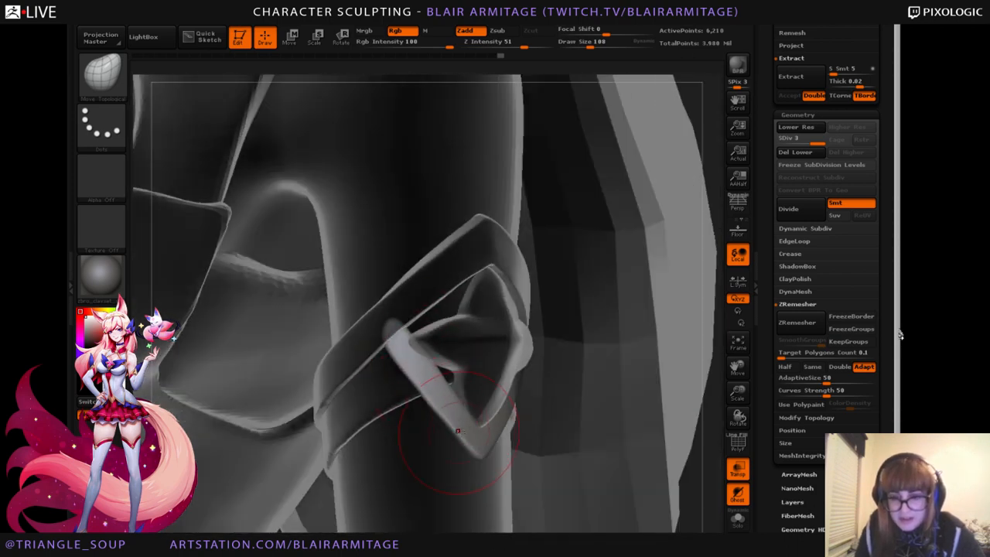
{"action": "left_click_drag", "start_coordinate": [679, 393], "coordinate": [472, 397]}
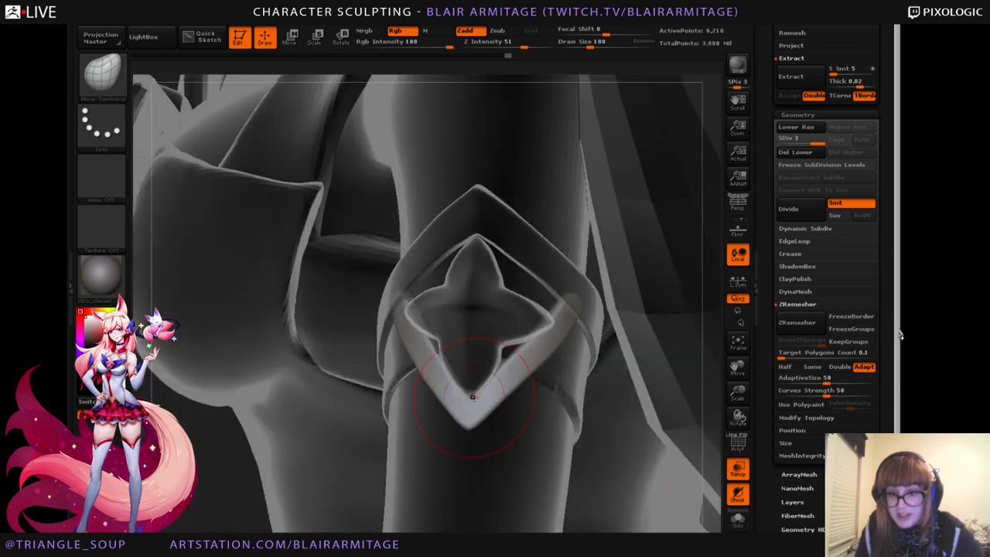
Refine the V strip's lower corner and its curve around the arm, and turn off ghost transparency.
{"action": "left_click_drag", "start_coordinate": [247, 522], "coordinate": [484, 424]}
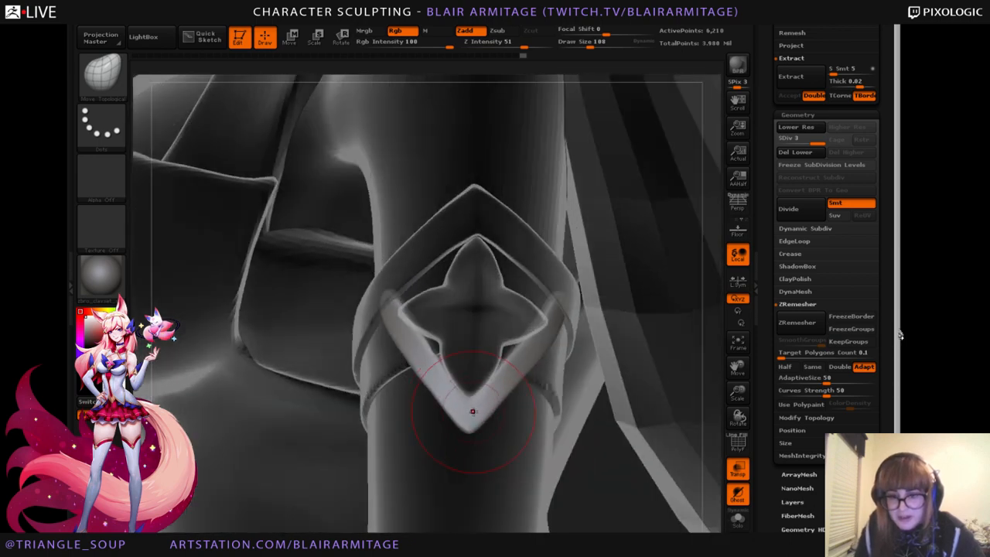
{"action": "left_click_drag", "start_coordinate": [612, 455], "coordinate": [492, 392]}
{"action": "left_click_drag", "start_coordinate": [310, 496], "coordinate": [463, 398]}
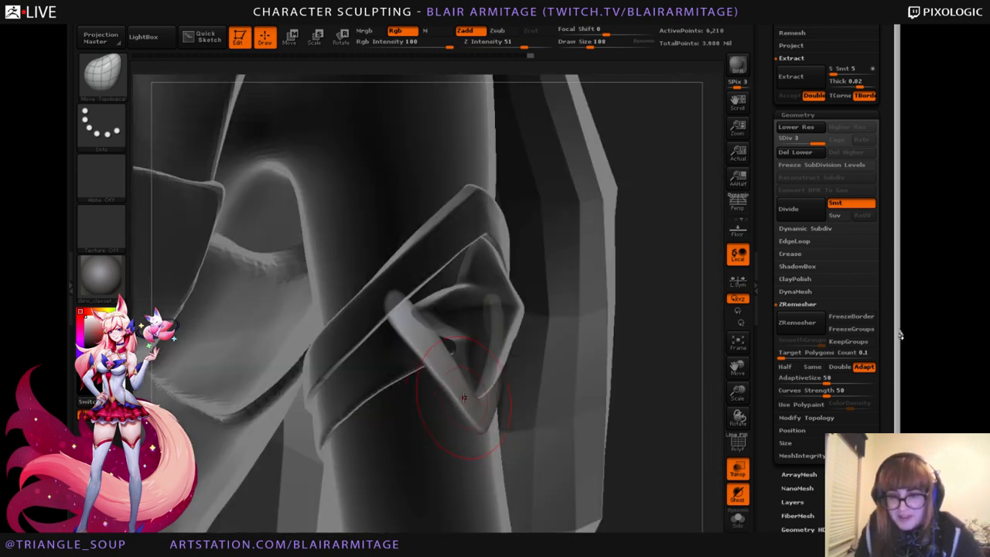
{"action": "left_click_drag", "start_coordinate": [605, 369], "coordinate": [466, 396]}
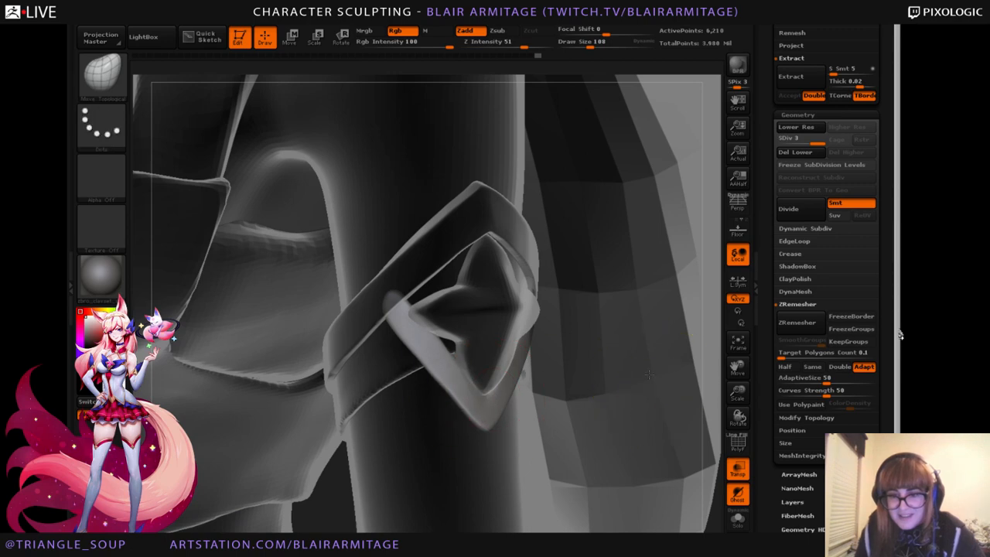
{"action": "left_click_drag", "start_coordinate": [647, 385], "coordinate": [580, 461]}
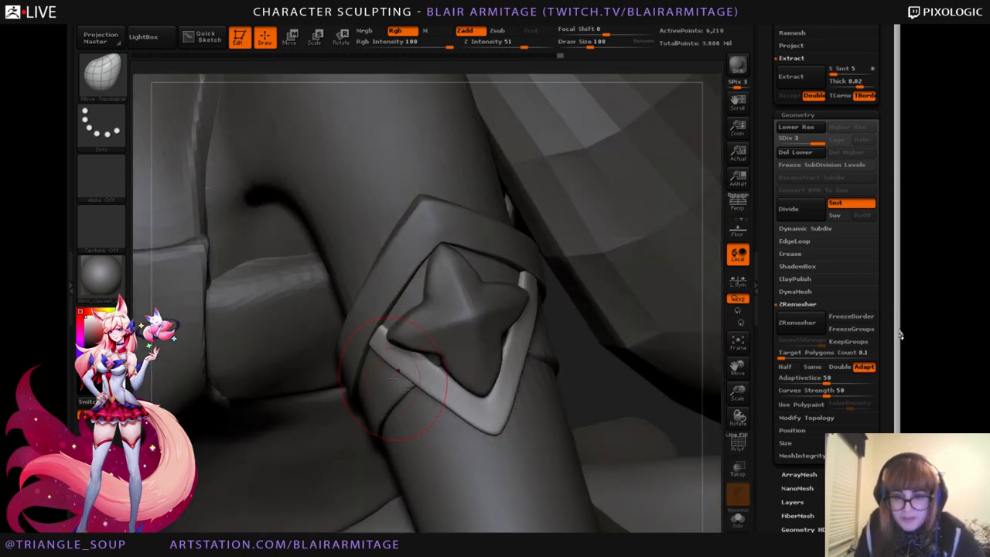
Even out the V strip's arms with Move Topological, isolating the strip to check its shape before showing the whole figure again.
{"action": "left_click_drag", "start_coordinate": [623, 410], "coordinate": [665, 425]}
{"action": "left_click_drag", "start_coordinate": [622, 484], "coordinate": [430, 459]}
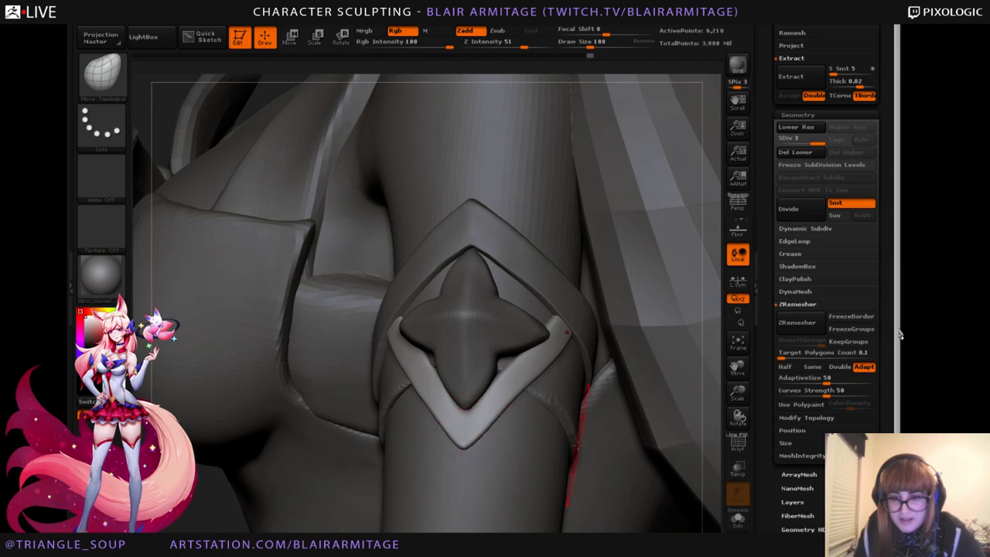
{"action": "left_click_drag", "start_coordinate": [713, 394], "coordinate": [719, 420]}
{"action": "left_click", "coordinate": [737, 518]}
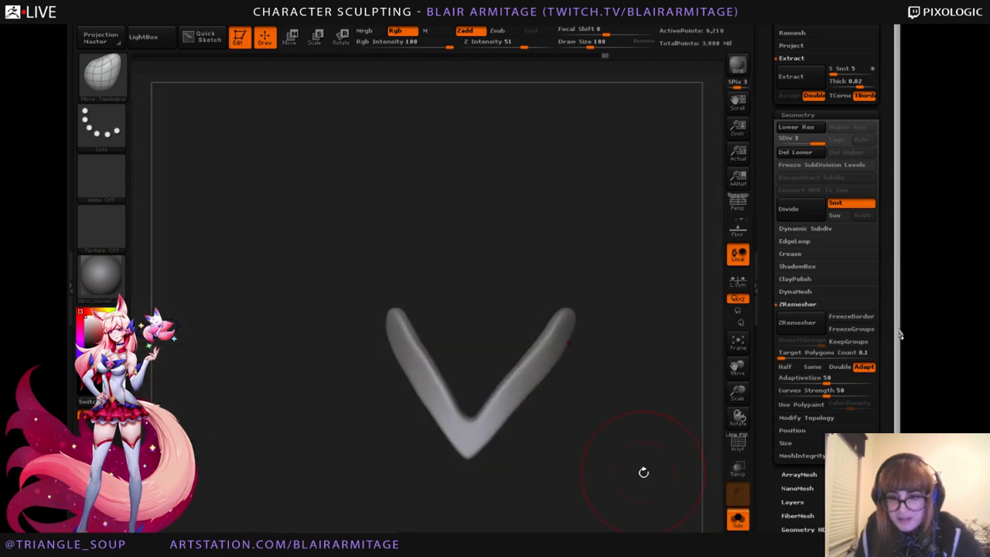
{"action": "left_click_drag", "start_coordinate": [572, 384], "coordinate": [420, 378]}
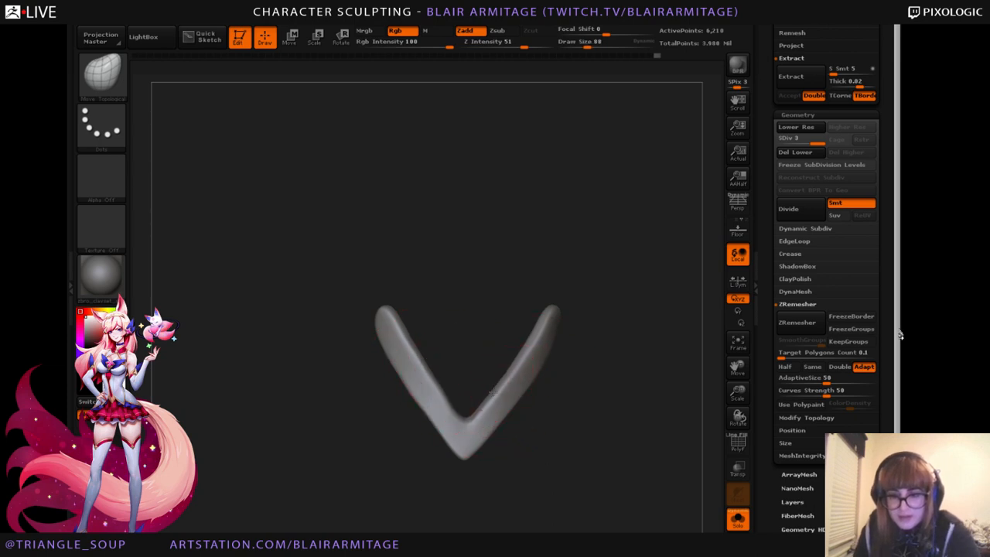
{"action": "left_click", "coordinate": [737, 518]}
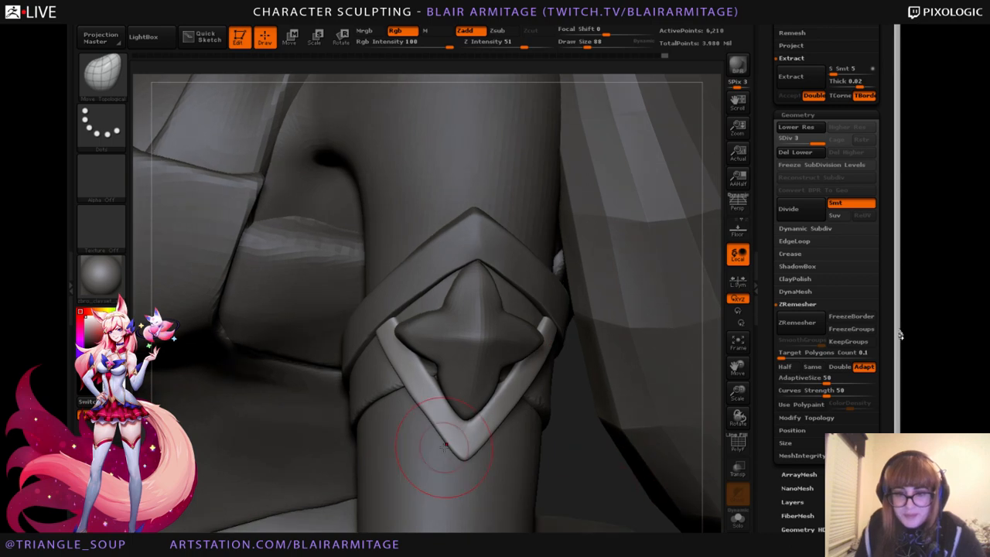
Fit the V strip's upper ends and lower tip to the arm band, checking the gap from the side and below.
{"action": "mouse_move", "coordinate": [577, 489]}
{"action": "left_mouse_down"}
{"action": "mouse_move", "coordinate": [569, 348]}
{"action": "mouse_move", "coordinate": [597, 145]}
{"action": "mouse_move", "coordinate": [499, 358]}
{"action": "left_mouse_up"}
{"action": "mouse_move", "coordinate": [286, 363]}
{"action": "left_mouse_down"}
{"action": "mouse_move", "coordinate": [272, 336]}
{"action": "mouse_move", "coordinate": [329, 267]}
{"action": "left_mouse_up"}
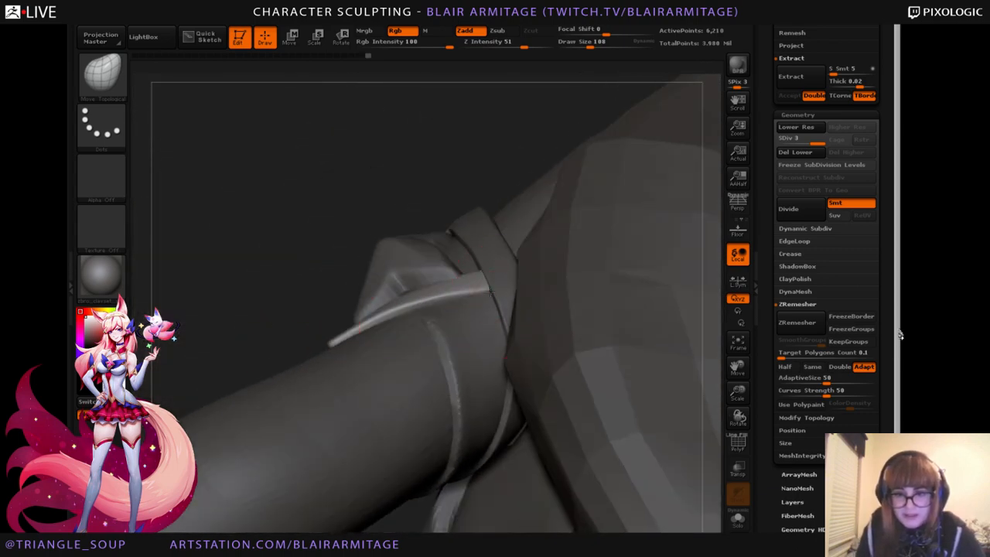
{"action": "mouse_move", "coordinate": [260, 302]}
{"action": "left_mouse_down"}
{"action": "mouse_move", "coordinate": [681, 301]}
{"action": "mouse_move", "coordinate": [718, 286]}
{"action": "mouse_move", "coordinate": [674, 241]}
{"action": "mouse_move", "coordinate": [480, 268]}
{"action": "left_mouse_up"}
{"action": "left_click_drag", "start_coordinate": [712, 273], "coordinate": [722, 325]}
{"action": "left_click_drag", "start_coordinate": [720, 371], "coordinate": [692, 446]}
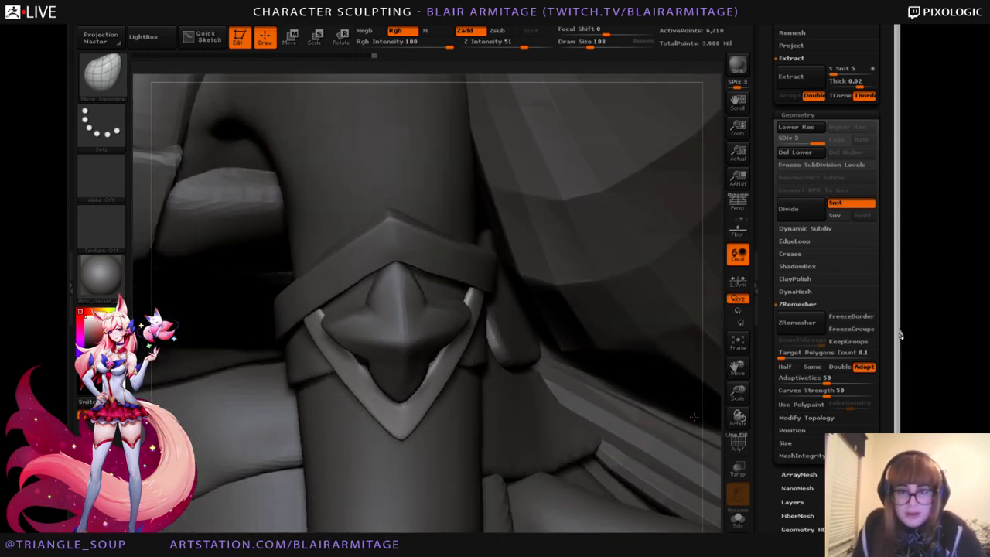
{"action": "left_click_drag", "start_coordinate": [709, 413], "coordinate": [707, 369]}
Select the star ornament at subdivision level 2 and pull its side points toward the surrounding trim with Move Topological.
{"action": "key", "text": "shift+d"}
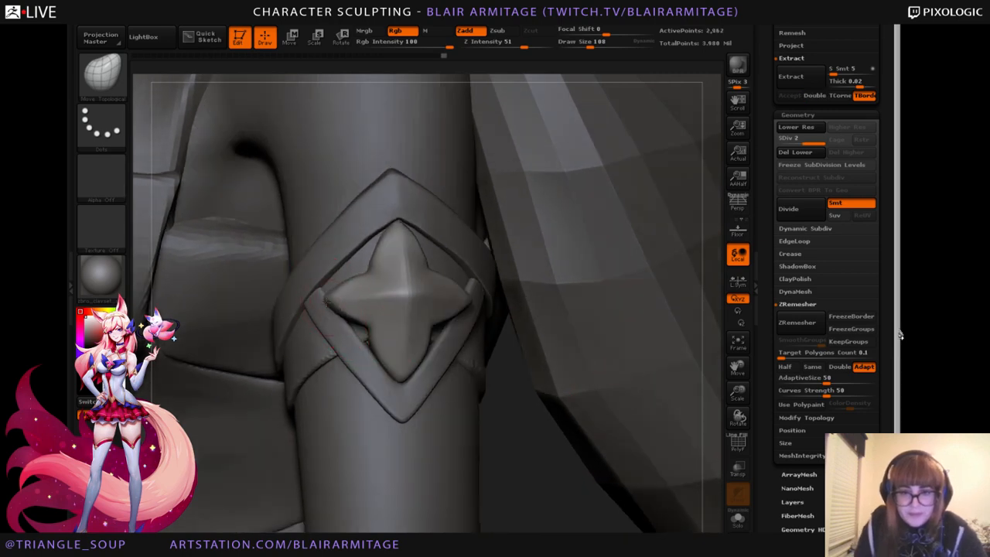
{"action": "left_click_drag", "start_coordinate": [553, 484], "coordinate": [340, 239]}
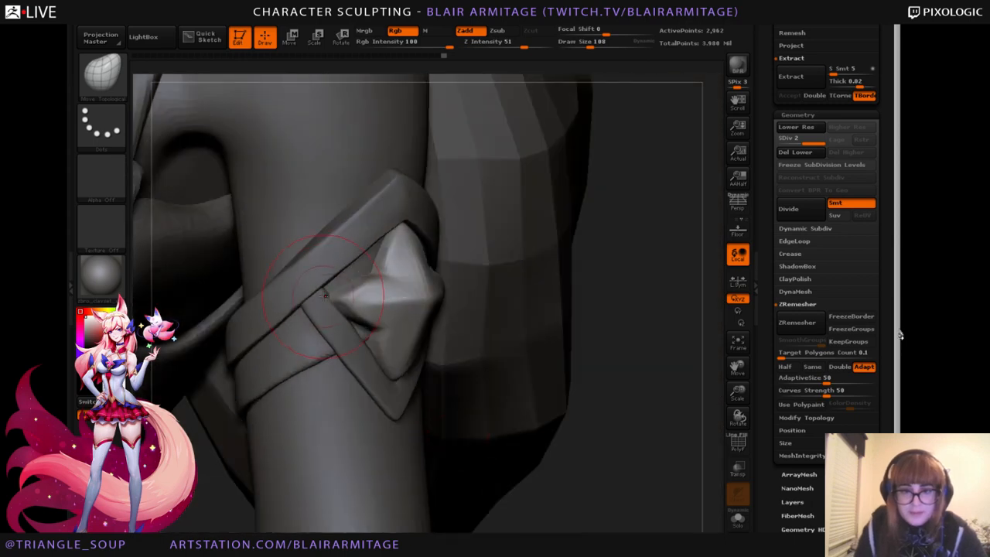
{"action": "left_click_drag", "start_coordinate": [681, 270], "coordinate": [456, 270]}
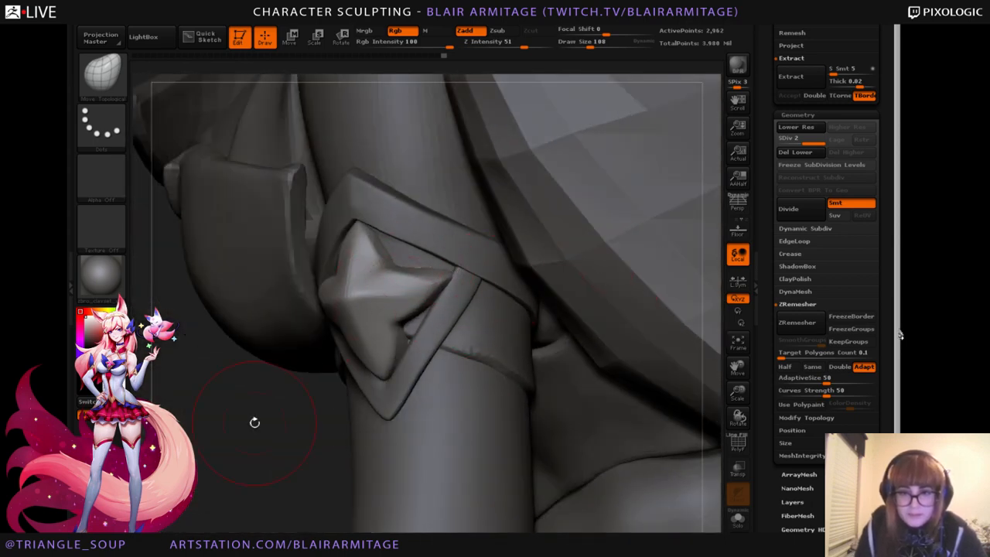
{"action": "left_click_drag", "start_coordinate": [255, 422], "coordinate": [464, 417]}
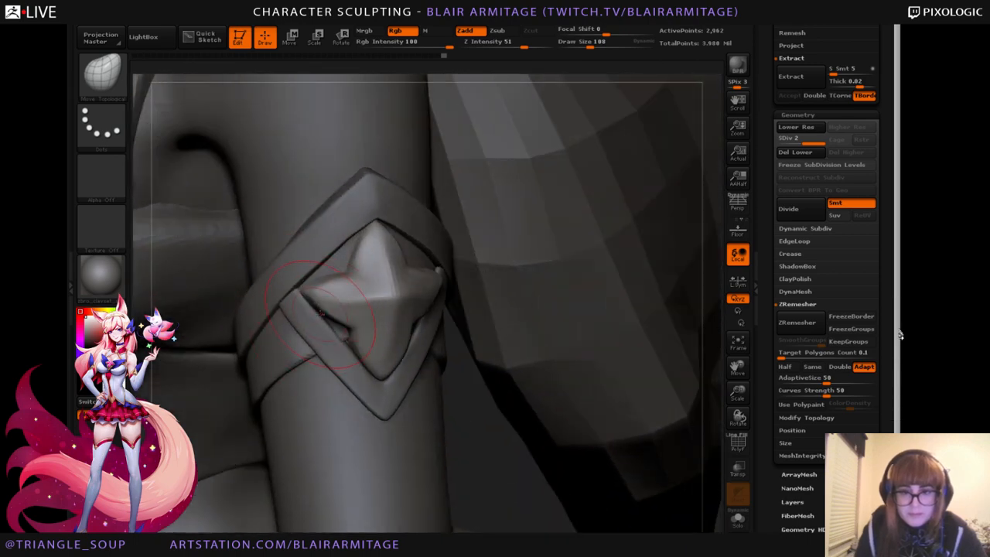
{"action": "left_click_drag", "start_coordinate": [513, 457], "coordinate": [529, 481]}
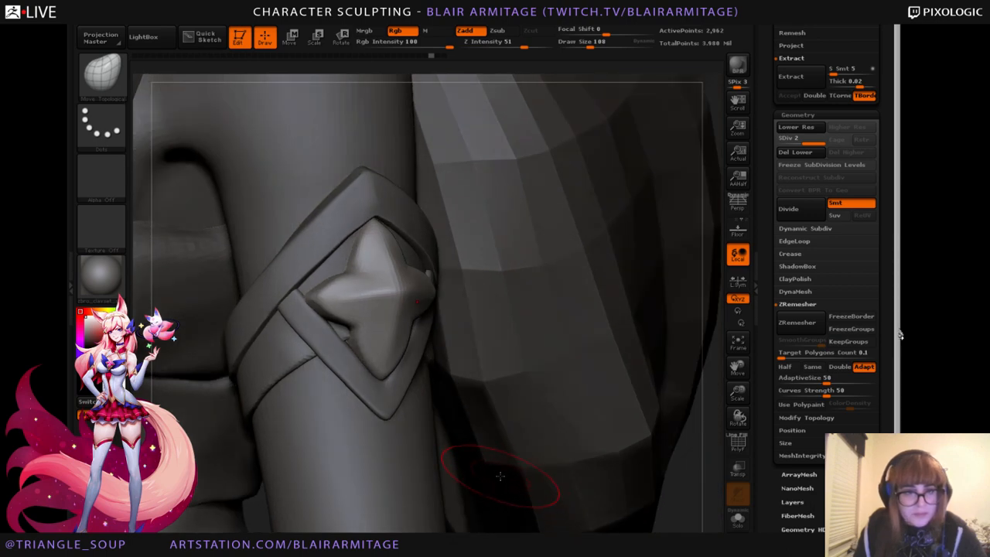
{"action": "left_click_drag", "start_coordinate": [694, 481], "coordinate": [642, 456]}
Nudge the star ornament into place inside the trim frame with the Transpose move line and return to brush sculpting.
{"action": "left_click", "coordinate": [292, 38]}
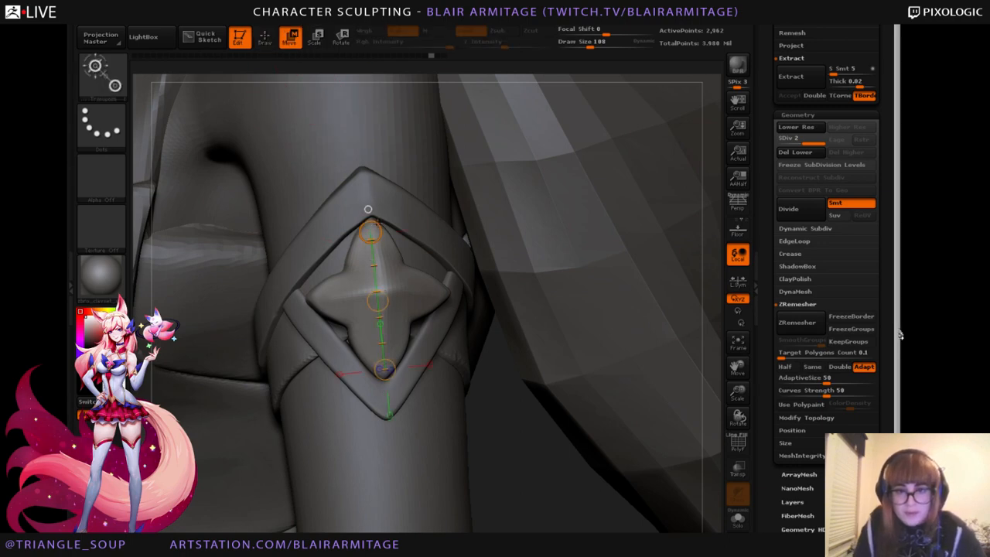
{"action": "mouse_move", "coordinate": [378, 223]}
{"action": "left_mouse_down"}
{"action": "mouse_move", "coordinate": [388, 223]}
{"action": "mouse_move", "coordinate": [376, 224]}
{"action": "left_mouse_up"}
{"action": "left_click_drag", "start_coordinate": [379, 300], "coordinate": [379, 296]}
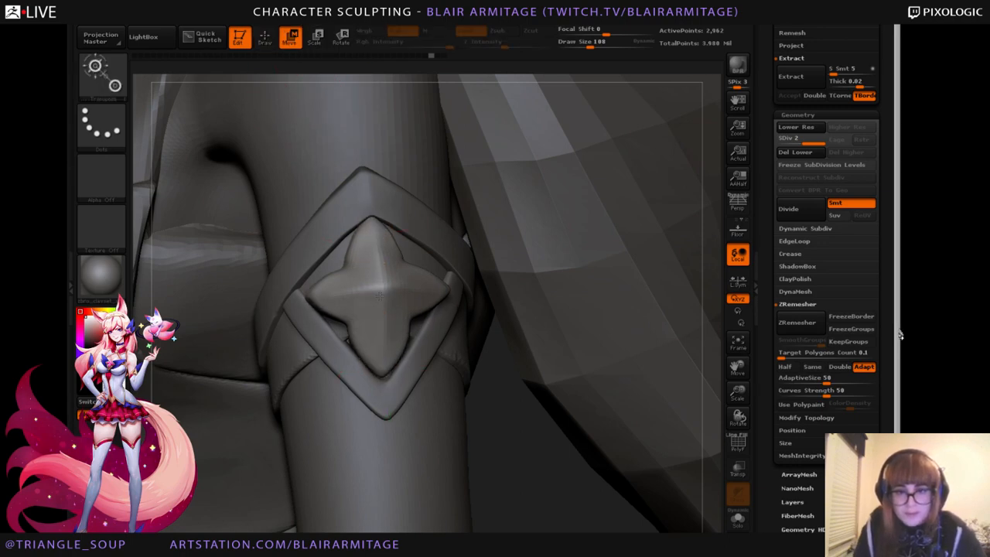
{"action": "left_click", "coordinate": [263, 38]}
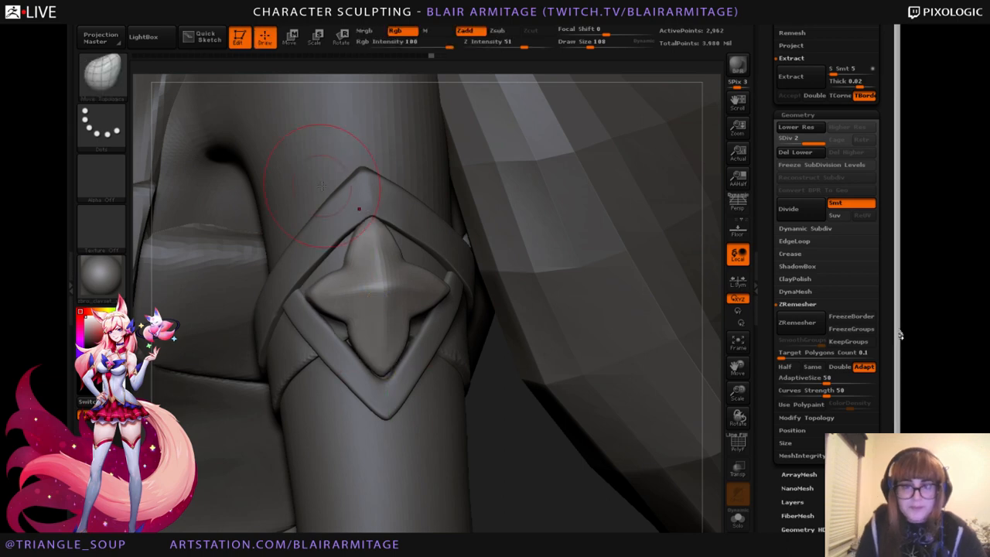
Touch up the V strip's lower tip and refit the star ornament's points to the frame with Move Topological.
{"action": "key", "text": "d"}
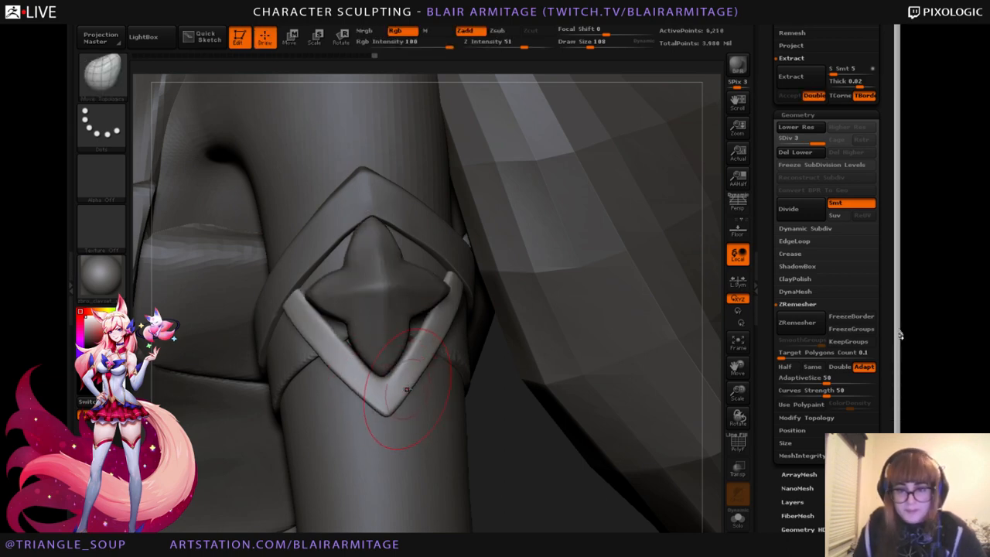
{"action": "left_click_drag", "start_coordinate": [508, 466], "coordinate": [595, 456]}
{"action": "left_click", "coordinate": [368, 300], "text": "alt"}
{"action": "left_click_drag", "start_coordinate": [565, 312], "coordinate": [533, 309]}
{"action": "left_click_drag", "start_coordinate": [608, 308], "coordinate": [404, 261]}
{"action": "left_click_drag", "start_coordinate": [203, 433], "coordinate": [241, 444]}
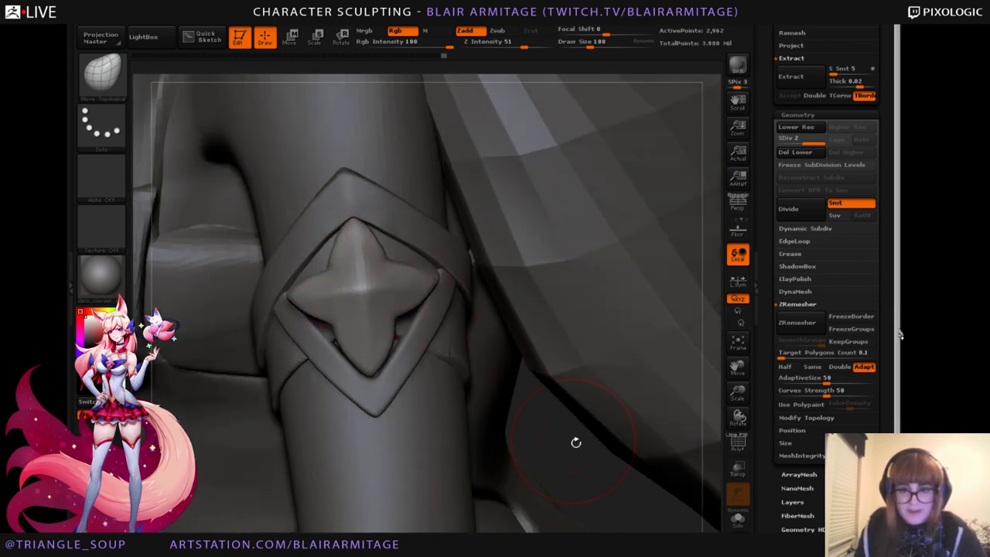
{"action": "left_click_drag", "start_coordinate": [575, 442], "coordinate": [560, 413]}
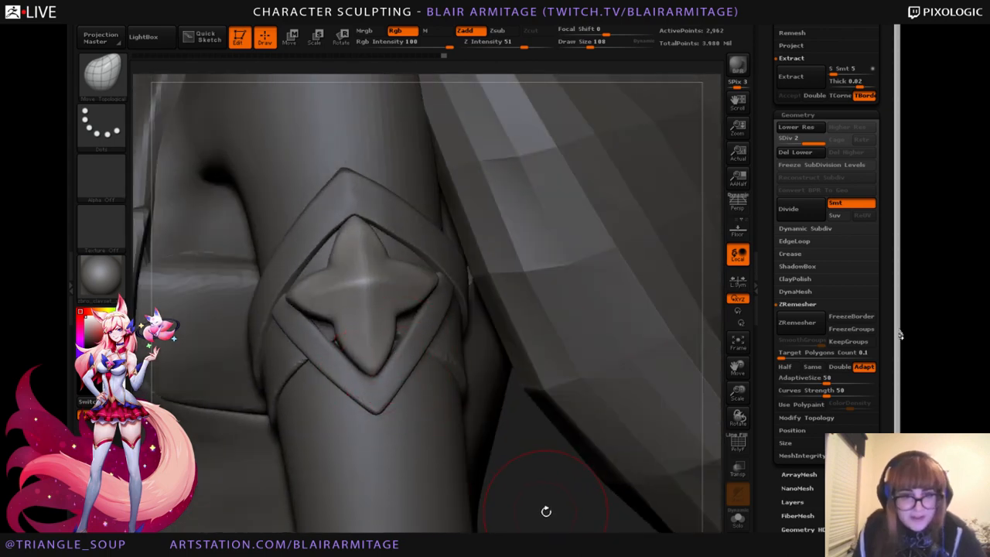
{"action": "mouse_move", "coordinate": [546, 511]}
{"action": "left_mouse_down"}
{"action": "mouse_move", "coordinate": [646, 385]}
{"action": "mouse_move", "coordinate": [704, 394]}
{"action": "mouse_move", "coordinate": [686, 302]}
{"action": "mouse_move", "coordinate": [634, 356]}
{"action": "left_mouse_up"}
Examine the star ornament and trim in profile from the front to judge how they sit on the arm.
{"action": "left_click_drag", "start_coordinate": [590, 393], "coordinate": [733, 480], "text": "shift"}
{"action": "left_click_drag", "start_coordinate": [619, 378], "coordinate": [649, 392]}
{"action": "left_click_drag", "start_coordinate": [736, 394], "coordinate": [733, 412]}
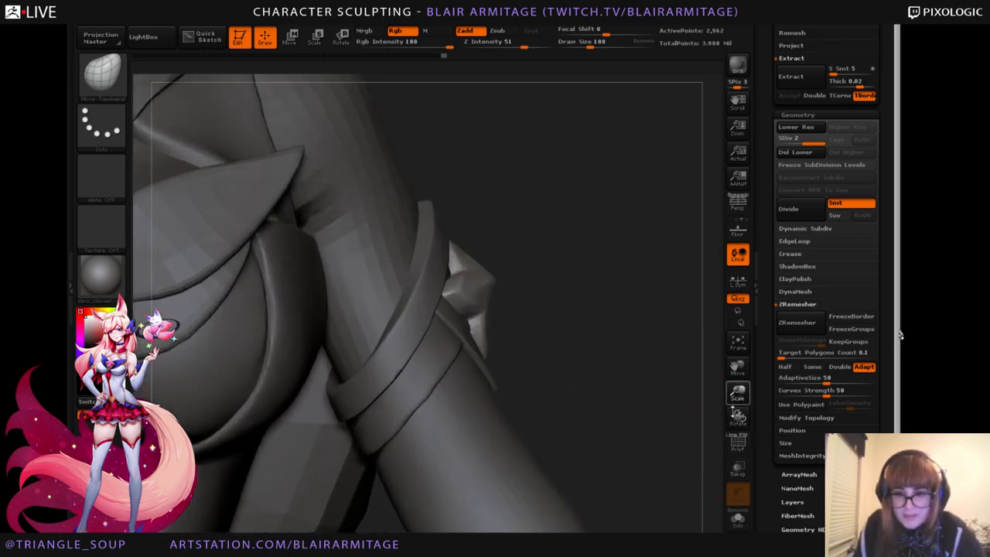
{"action": "left_click_drag", "start_coordinate": [631, 365], "coordinate": [645, 371], "text": "alt"}
{"action": "left_click_drag", "start_coordinate": [737, 397], "coordinate": [727, 449]}
{"action": "left_click_drag", "start_coordinate": [607, 372], "coordinate": [897, 334], "text": "alt"}
{"action": "mouse_move", "coordinate": [659, 530]}
{"action": "left_mouse_down", "text": "alt"}
{"action": "mouse_move", "coordinate": [818, 522]}
{"action": "mouse_move", "coordinate": [280, 422]}
{"action": "left_mouse_up", "text": "alt"}
Select the lower upper-arm band, frame it from the front, and reduce the Move Topological draw size to 52.
{"action": "left_click", "coordinate": [357, 236], "text": "alt"}
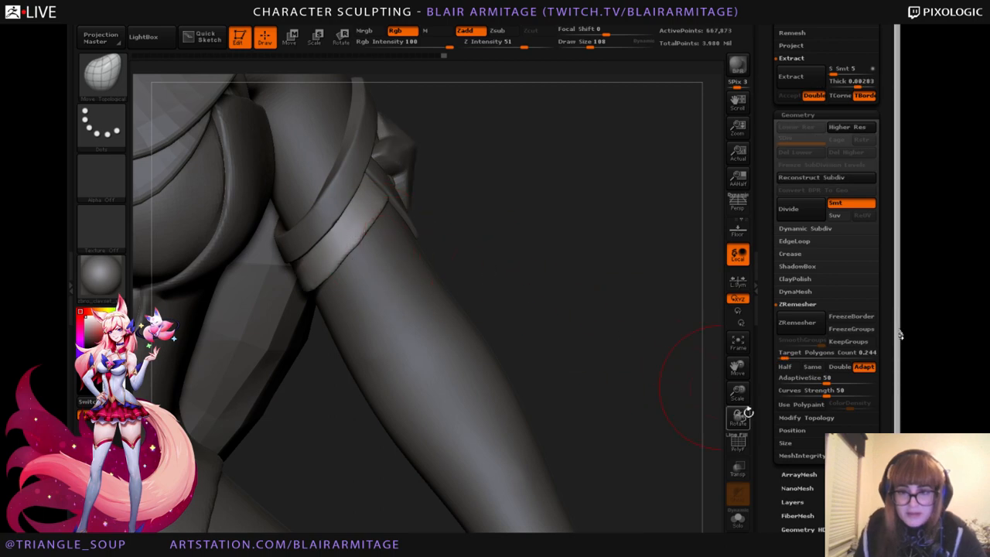
{"action": "left_click_drag", "start_coordinate": [740, 412], "coordinate": [849, 460], "text": "alt"}
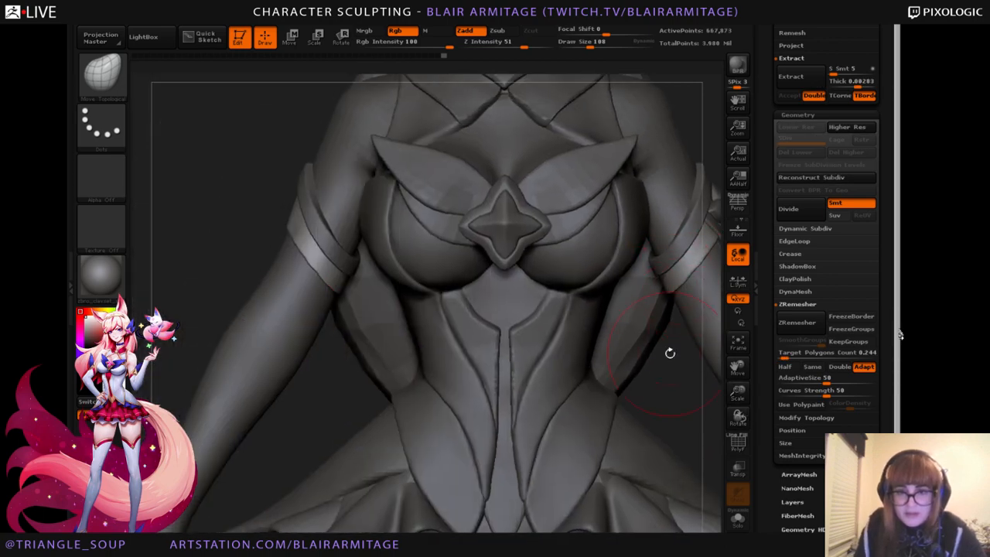
{"action": "left_click_drag", "start_coordinate": [670, 353], "coordinate": [456, 402], "text": "alt"}
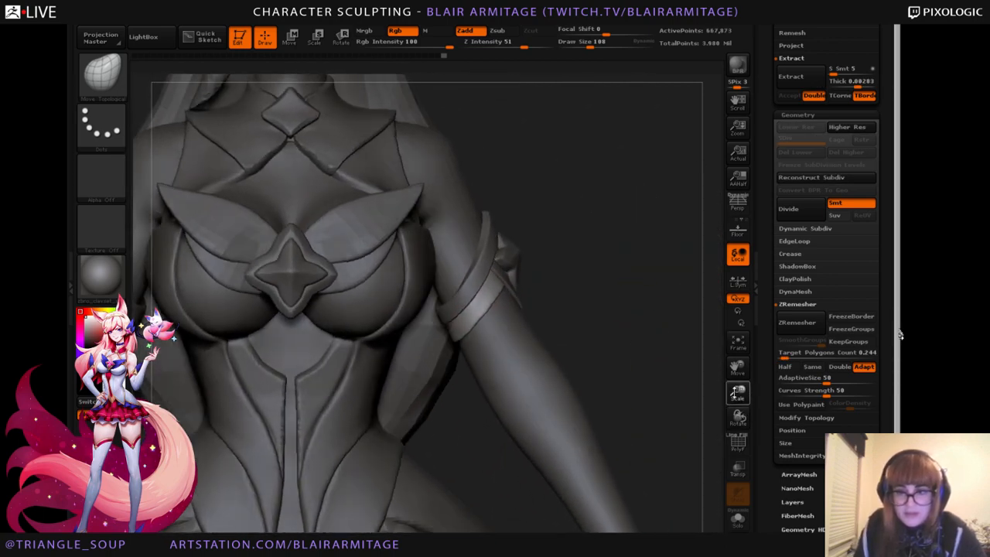
{"action": "left_click_drag", "start_coordinate": [734, 392], "coordinate": [733, 429]}
{"action": "left_click_drag", "start_coordinate": [541, 340], "coordinate": [955, 371], "text": "alt"}
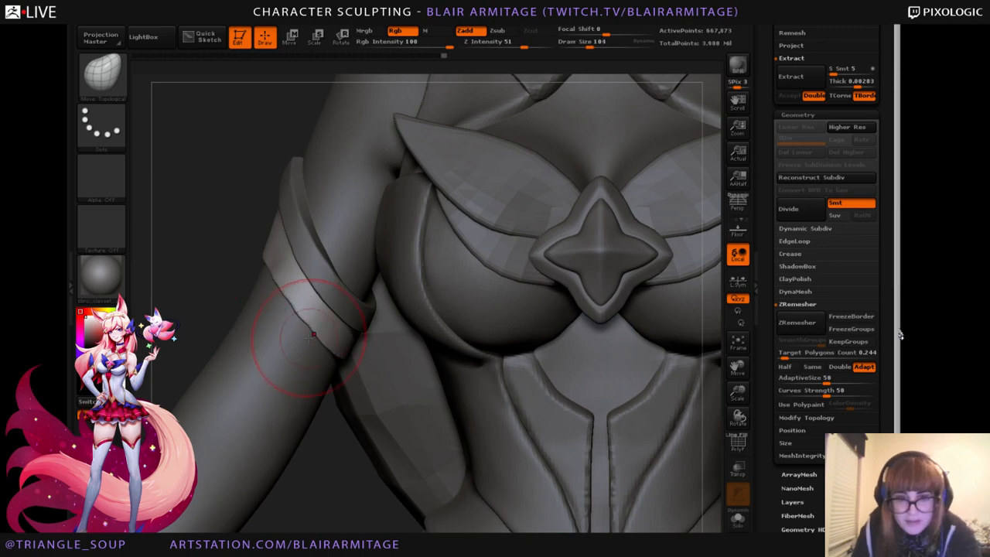
{"action": "key", "text": "["}
{"action": "key", "text": "["}
{"action": "key", "text": "["}
{"action": "key", "text": "["}
{"action": "key", "text": "["}
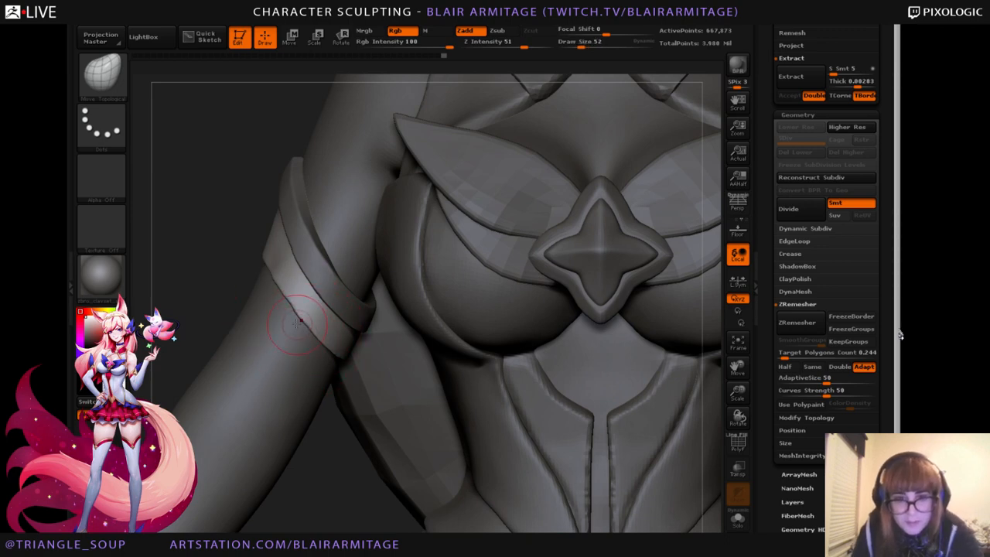
Set the draw size to 80 and inspect the lower arm band's fit from the side and isolated in Solo mode.
{"action": "mouse_move", "coordinate": [240, 286]}
{"action": "left_mouse_down"}
{"action": "mouse_move", "coordinate": [204, 252]}
{"action": "mouse_move", "coordinate": [223, 191]}
{"action": "mouse_move", "coordinate": [224, 201]}
{"action": "left_mouse_up"}
{"action": "key", "text": "]"}
{"action": "key", "text": "]"}
{"action": "key", "text": "]"}
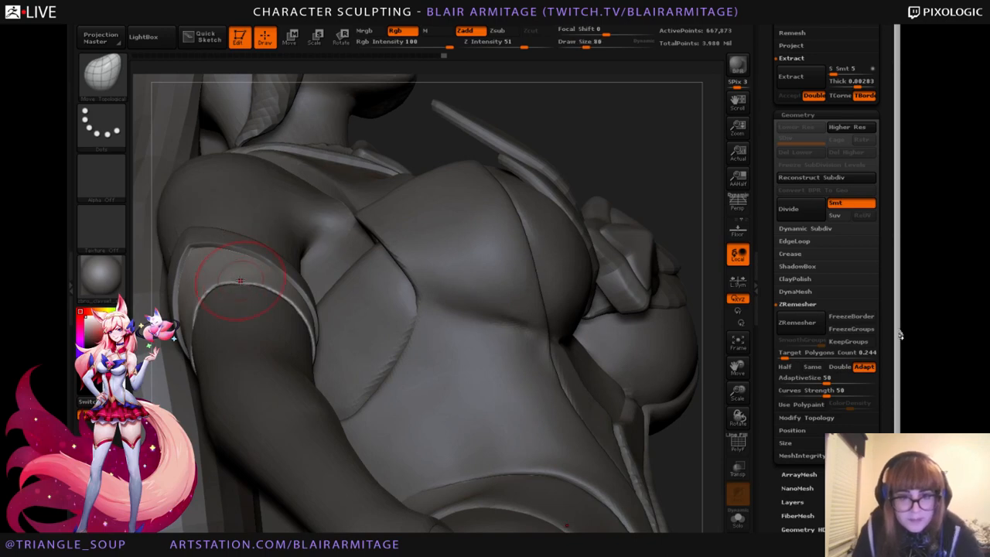
{"action": "left_click_drag", "start_coordinate": [645, 176], "coordinate": [680, 182]}
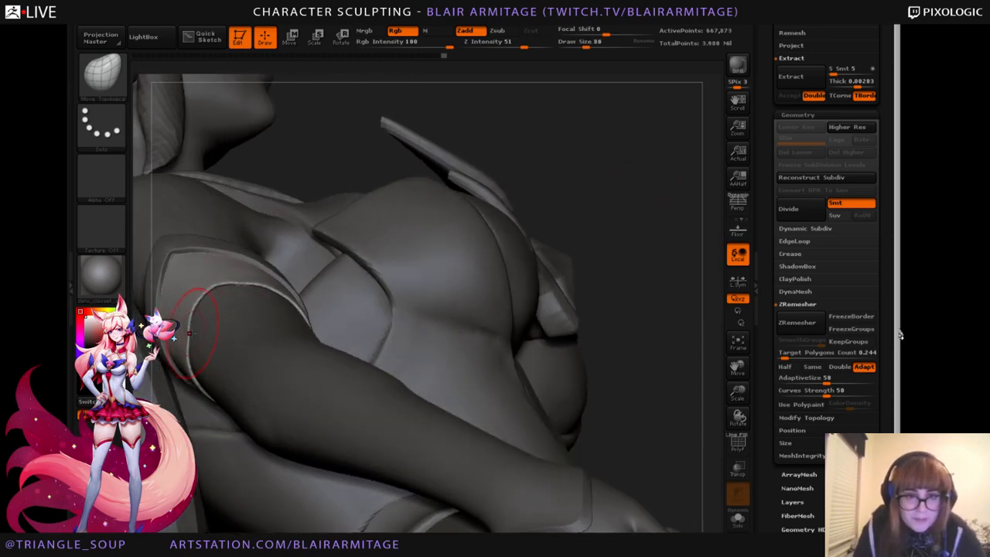
{"action": "key", "text": "ctrl"}
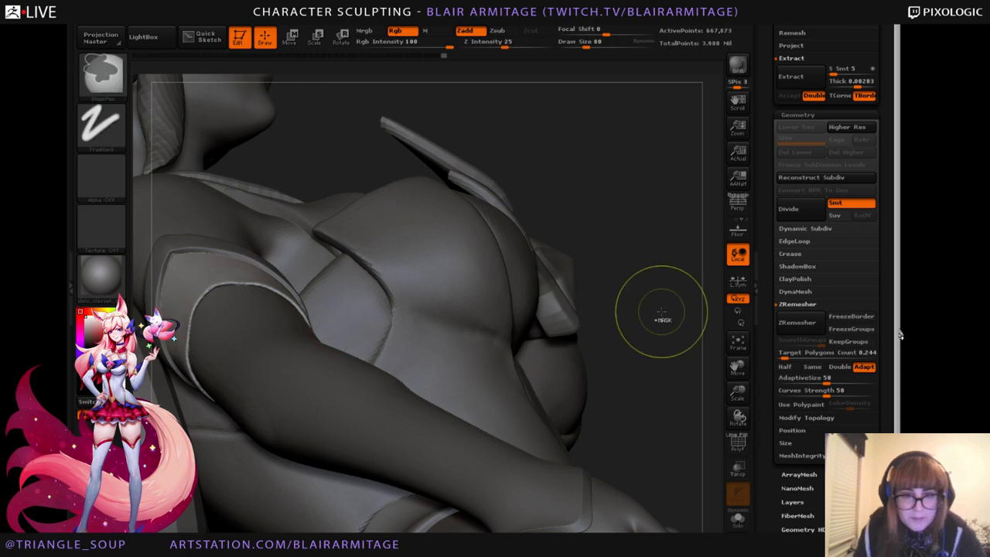
{"action": "mouse_move", "coordinate": [661, 310]}
{"action": "left_mouse_down"}
{"action": "mouse_move", "coordinate": [579, 298]}
{"action": "mouse_move", "coordinate": [655, 293]}
{"action": "left_mouse_up"}
{"action": "left_click", "coordinate": [738, 518]}
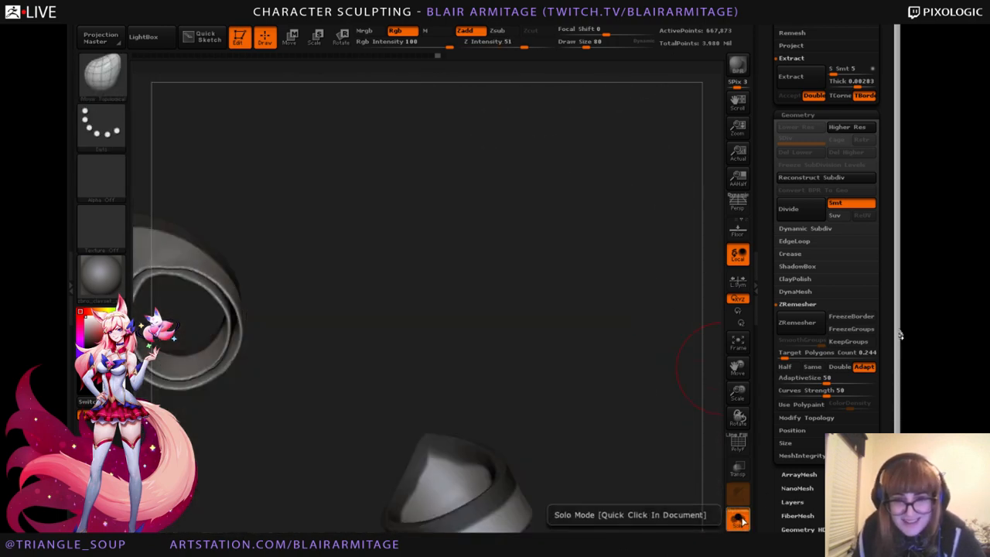
{"action": "left_click", "coordinate": [738, 518]}
{"action": "mouse_move", "coordinate": [707, 418]}
{"action": "left_mouse_down"}
{"action": "mouse_move", "coordinate": [683, 477]}
{"action": "mouse_move", "coordinate": [695, 284]}
{"action": "mouse_move", "coordinate": [708, 346]}
{"action": "left_mouse_up"}
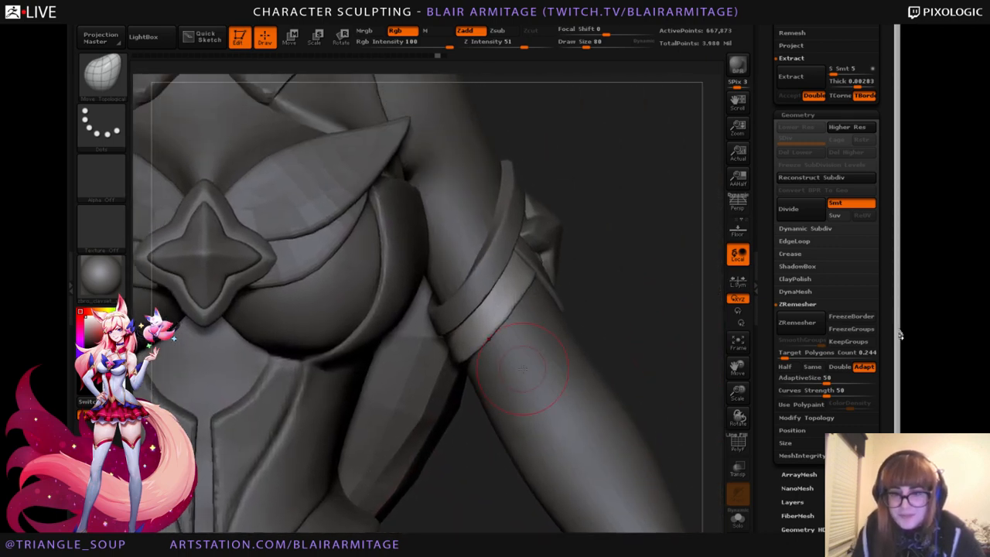
Mirror the star ornament to the other arm across the X axis with SubTool Master, merged into one SubTool.
{"action": "left_click", "coordinate": [541, 222], "text": "alt"}
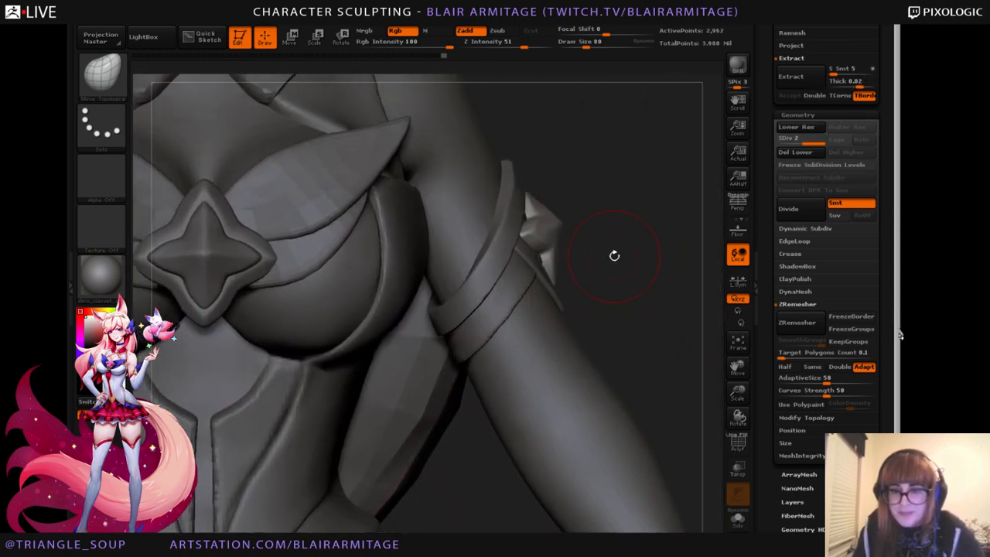
{"action": "mouse_move", "coordinate": [737, 395]}
{"action": "left_mouse_down"}
{"action": "mouse_move", "coordinate": [716, 336]}
{"action": "mouse_move", "coordinate": [671, 347]}
{"action": "mouse_move", "coordinate": [691, 337]}
{"action": "mouse_move", "coordinate": [663, 320]}
{"action": "mouse_move", "coordinate": [635, 332]}
{"action": "left_mouse_up"}
{"action": "left_click", "coordinate": [605, 19]}
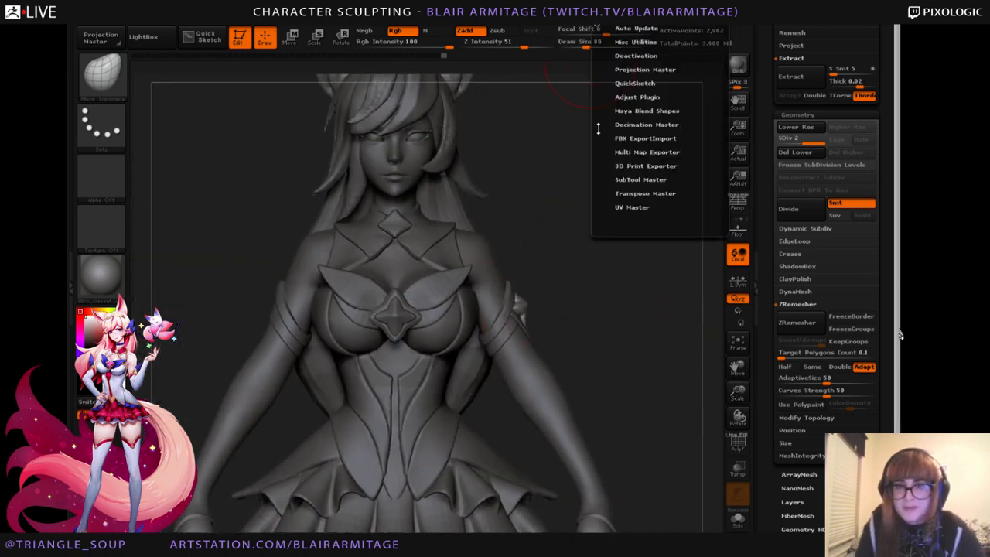
{"action": "left_click", "coordinate": [640, 179]}
{"action": "left_click", "coordinate": [673, 114]}
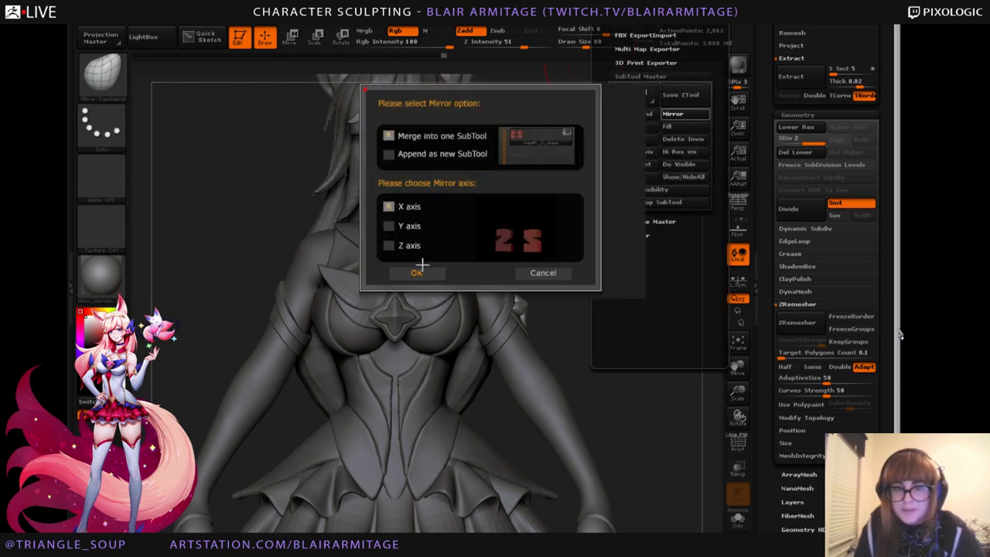
{"action": "left_click", "coordinate": [418, 272]}
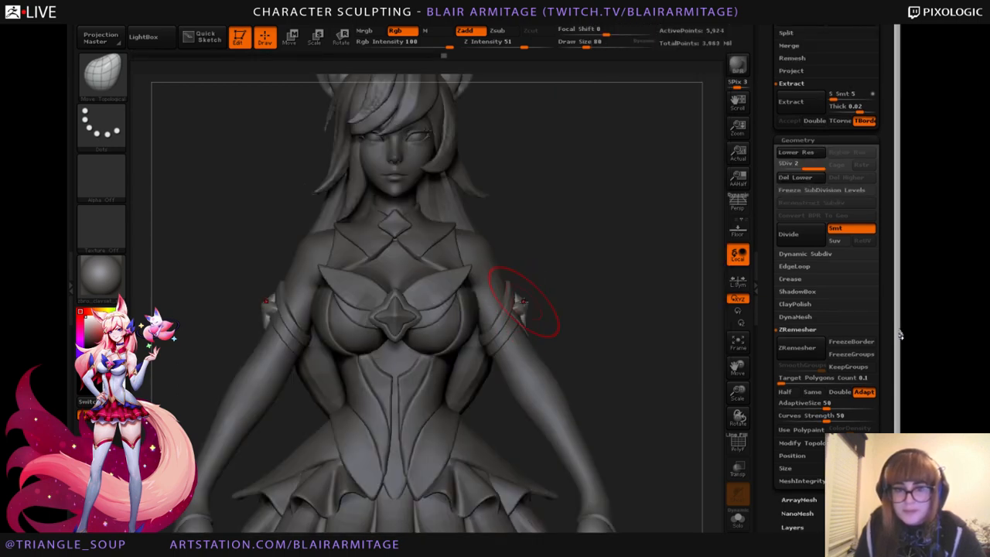
Mirror the star's trim frame at subdivision level 3 across the X axis, merged into one SubTool, and save the project.
{"action": "key", "text": "d"}
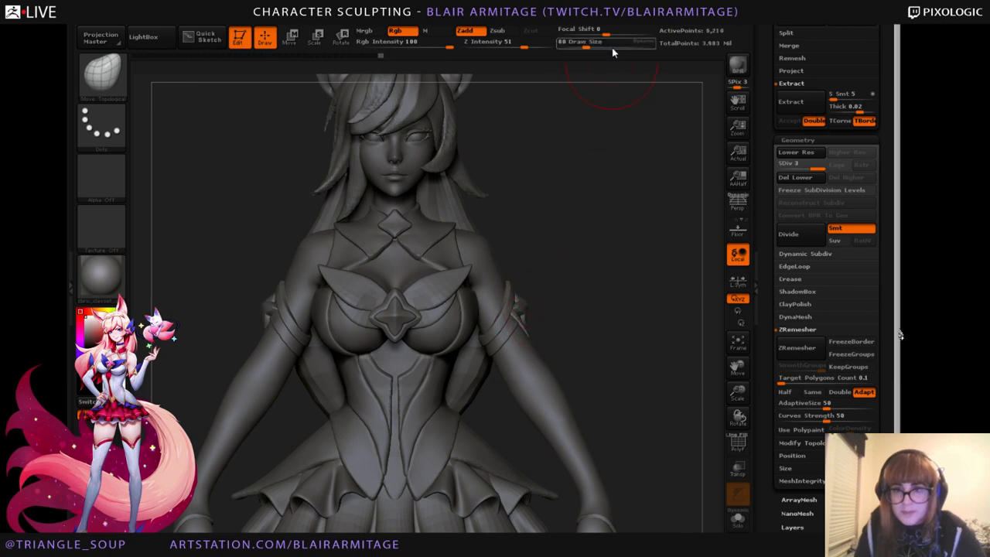
{"action": "left_click", "coordinate": [614, 23]}
{"action": "left_click", "coordinate": [684, 223]}
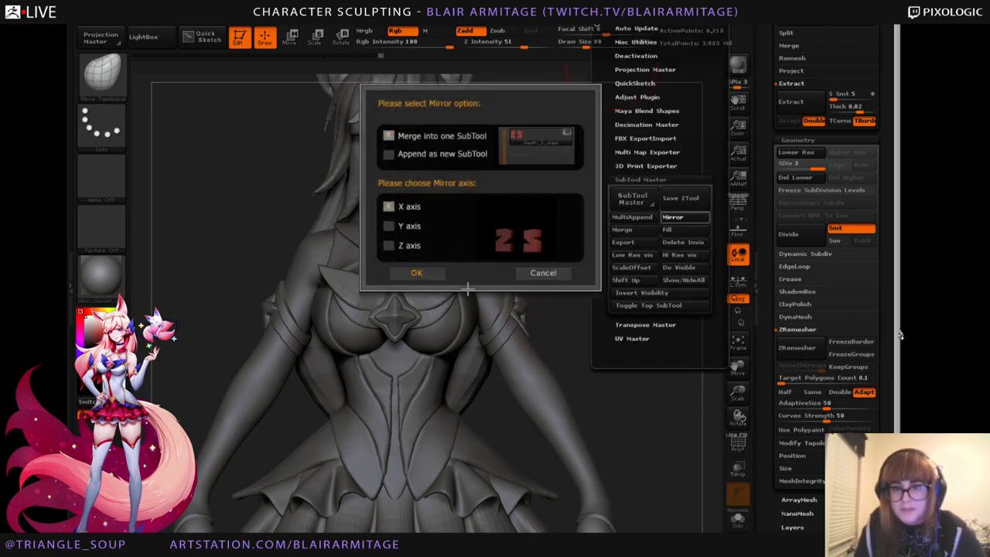
{"action": "left_click", "coordinate": [417, 272]}
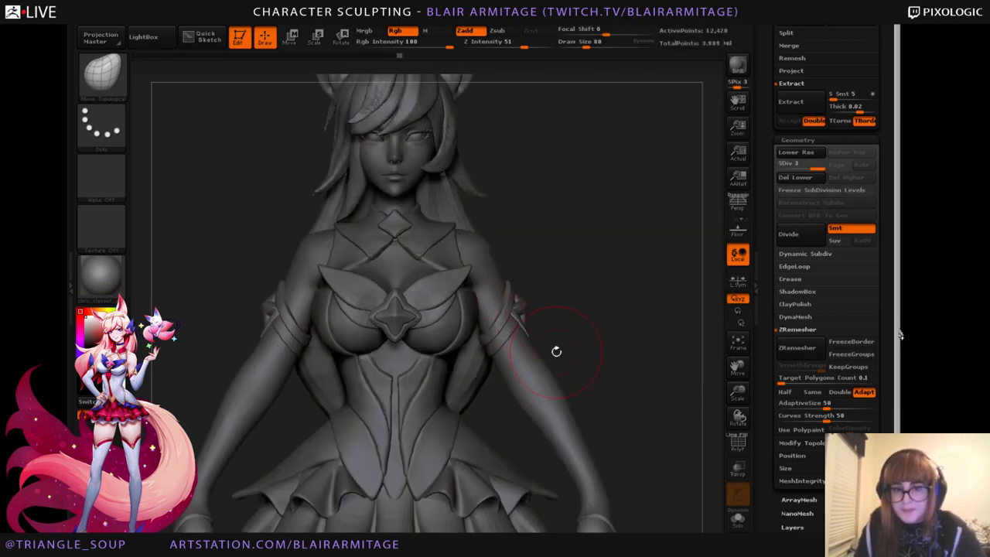
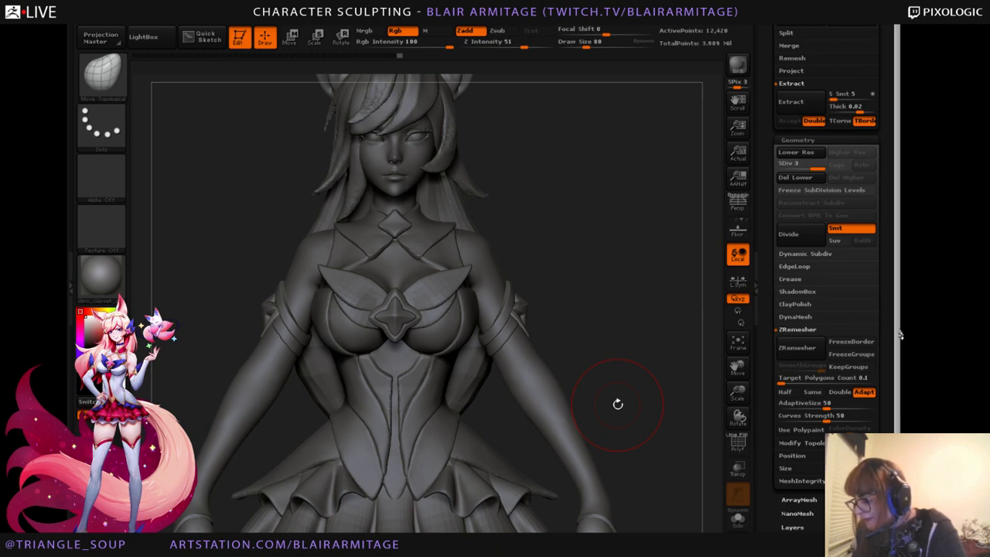
{"action": "key", "text": "ctrl+s"}
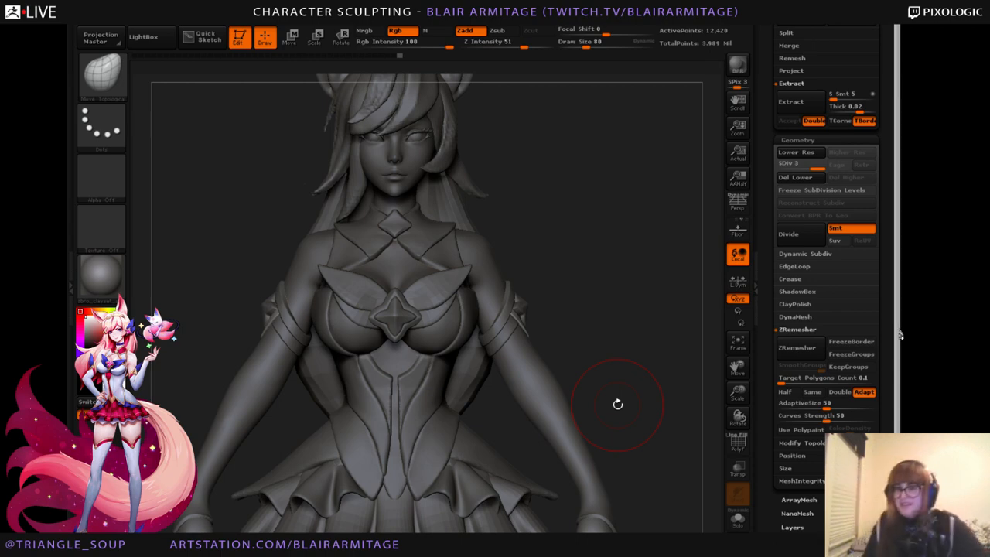
Examine the mirrored arm ornaments and the overall figure from the front and side.
{"action": "left_click_drag", "start_coordinate": [617, 403], "coordinate": [608, 327]}
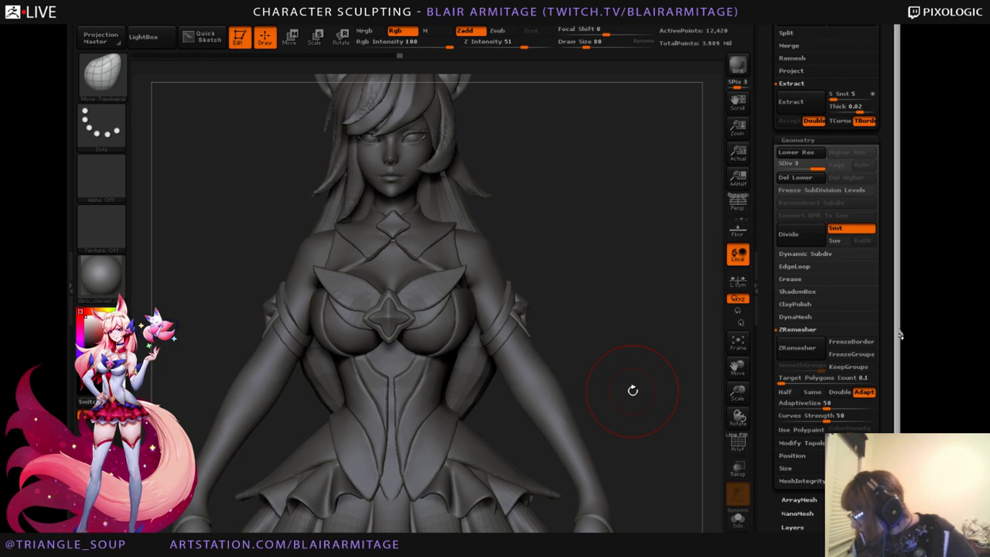
{"action": "mouse_move", "coordinate": [605, 307]}
{"action": "left_mouse_down"}
{"action": "mouse_move", "coordinate": [658, 372]}
{"action": "mouse_move", "coordinate": [651, 377]}
{"action": "mouse_move", "coordinate": [685, 397]}
{"action": "mouse_move", "coordinate": [680, 415]}
{"action": "left_mouse_up"}
{"action": "left_click_drag", "start_coordinate": [708, 480], "coordinate": [685, 477]}
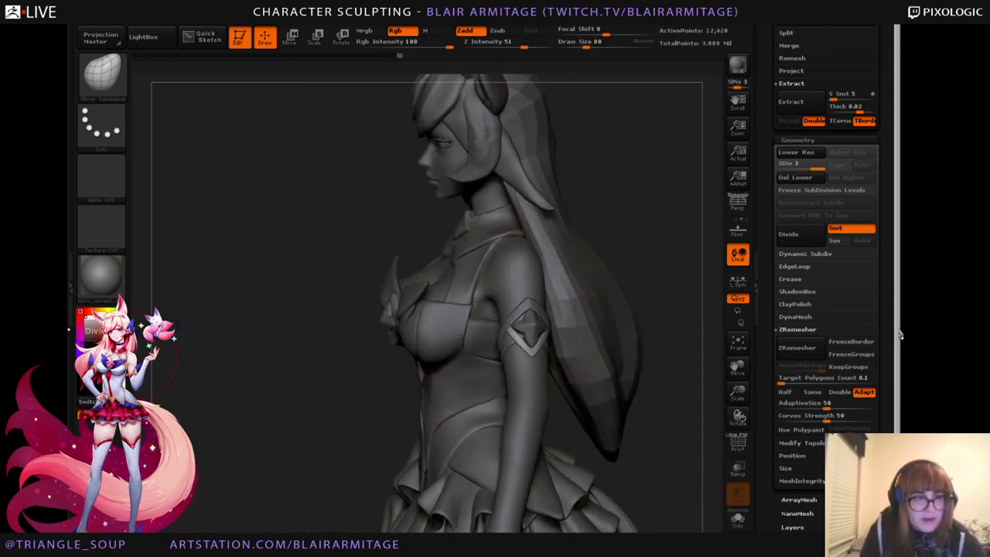
{"action": "left_click_drag", "start_coordinate": [261, 396], "coordinate": [333, 375]}
{"action": "left_click_drag", "start_coordinate": [644, 380], "coordinate": [587, 352]}
{"action": "left_click_drag", "start_coordinate": [651, 320], "coordinate": [615, 256], "text": "alt"}
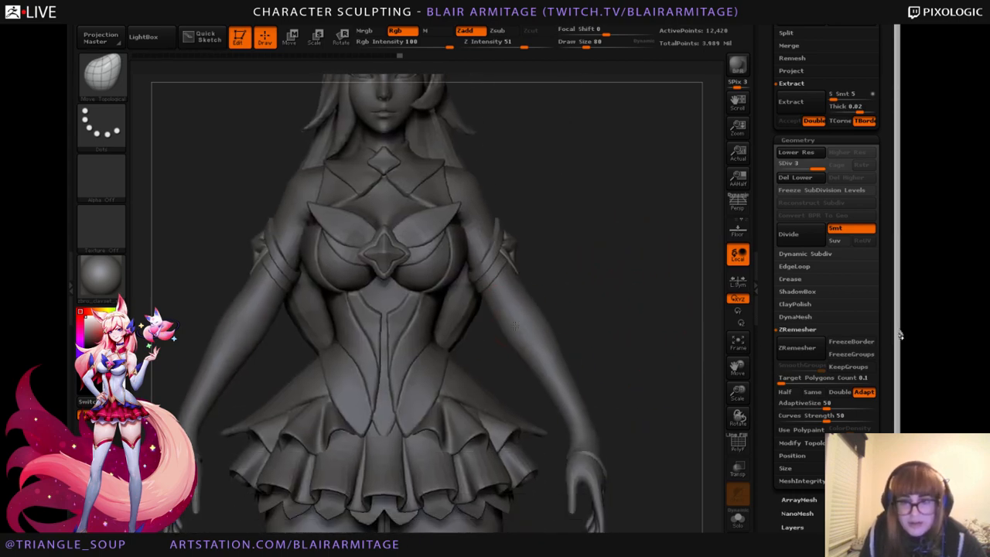
Select the arm sleeve below the band and choose the Inflat brush for working on the back of the elbow.
{"action": "left_click", "coordinate": [542, 358], "text": "alt"}
{"action": "left_click_drag", "start_coordinate": [678, 349], "coordinate": [573, 302], "text": "alt"}
{"action": "left_click_drag", "start_coordinate": [592, 349], "coordinate": [424, 436]}
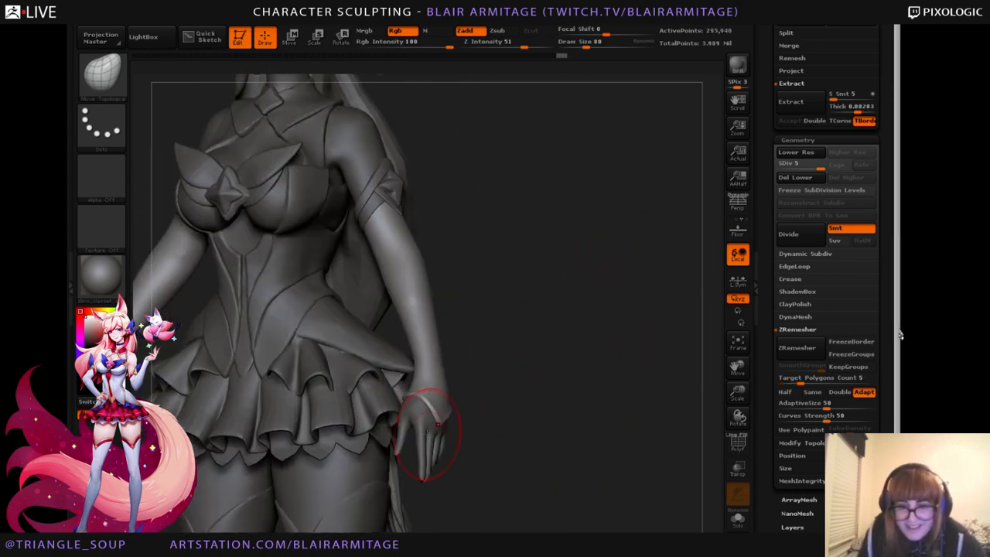
{"action": "left_click_drag", "start_coordinate": [579, 366], "coordinate": [657, 392]}
{"action": "mouse_move", "coordinate": [733, 385]}
{"action": "left_mouse_down"}
{"action": "mouse_move", "coordinate": [667, 402]}
{"action": "mouse_move", "coordinate": [670, 387]}
{"action": "left_mouse_up"}
{"action": "left_click", "coordinate": [102, 75]}
{"action": "left_click", "coordinate": [158, 184]}
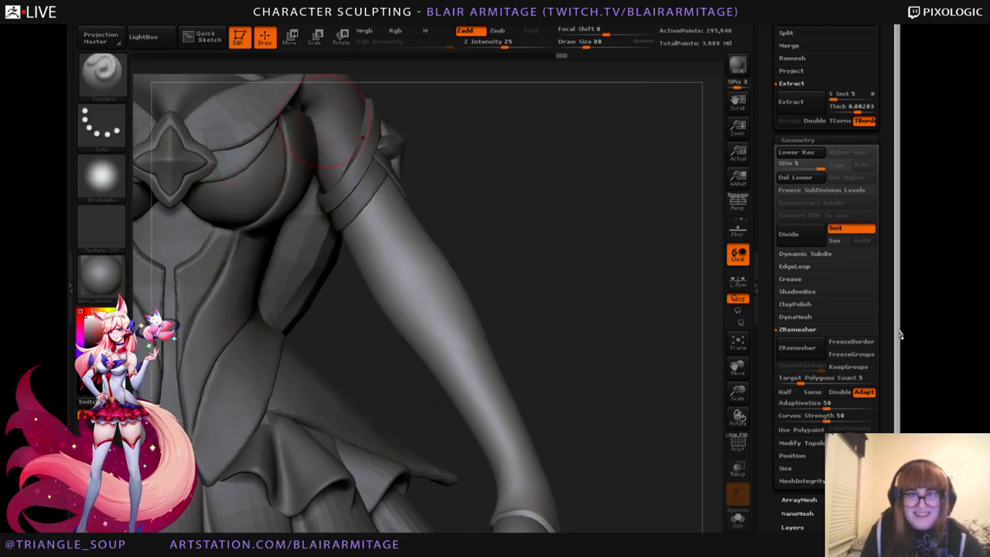
{"action": "left_click_drag", "start_coordinate": [588, 328], "coordinate": [347, 328]}
{"action": "left_click", "coordinate": [102, 75]}
{"action": "left_click", "coordinate": [231, 85]}
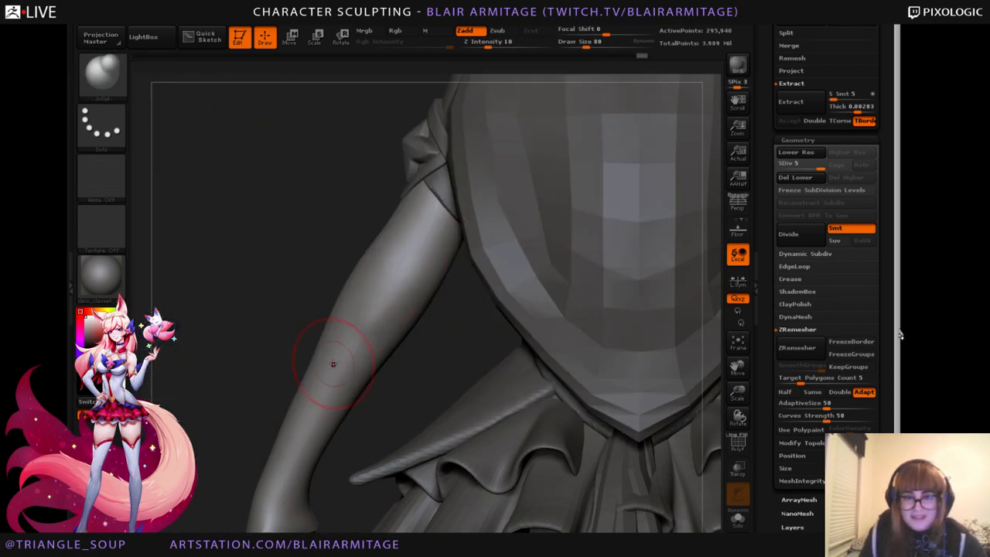
Add subtle elbow volume to the back of the sleeve with Inflat at draw size 60 and smooth the strokes.
{"action": "left_click_drag", "start_coordinate": [194, 377], "coordinate": [158, 426], "text": "alt"}
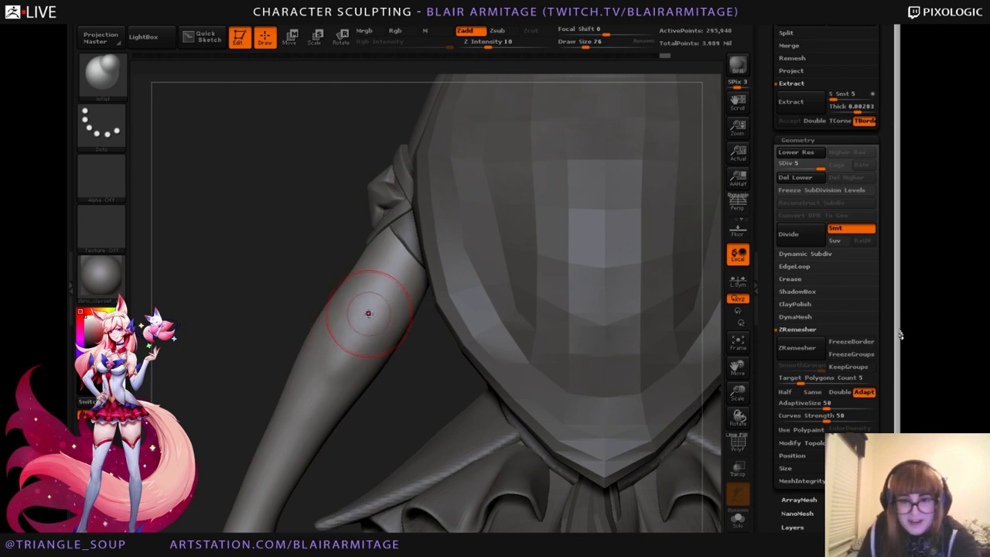
{"action": "mouse_move", "coordinate": [380, 303]}
{"action": "left_mouse_down"}
{"action": "mouse_move", "coordinate": [372, 286]}
{"action": "mouse_move", "coordinate": [363, 314]}
{"action": "mouse_move", "coordinate": [335, 342]}
{"action": "left_mouse_up"}
{"action": "key", "text": "ctrl+z"}
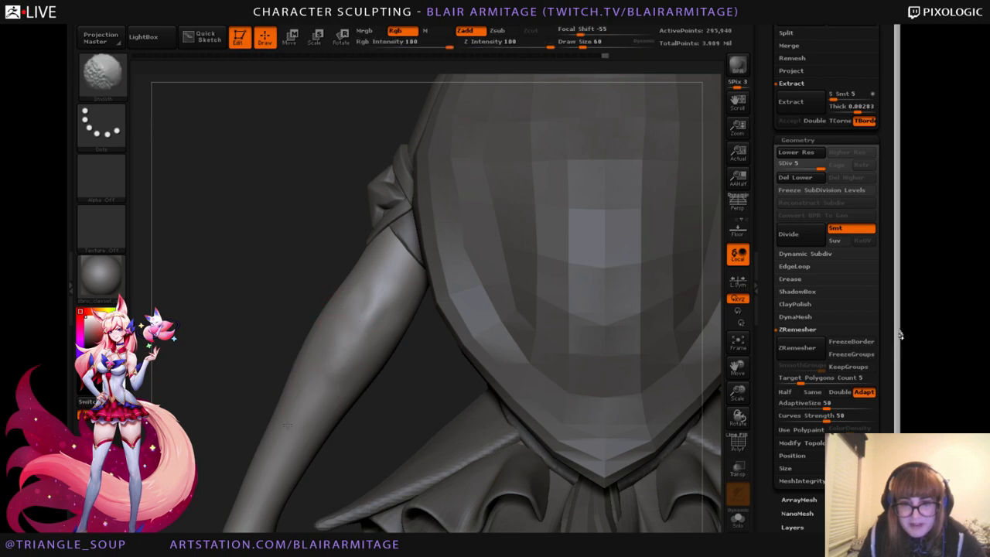
{"action": "left_click_drag", "start_coordinate": [277, 303], "coordinate": [297, 331]}
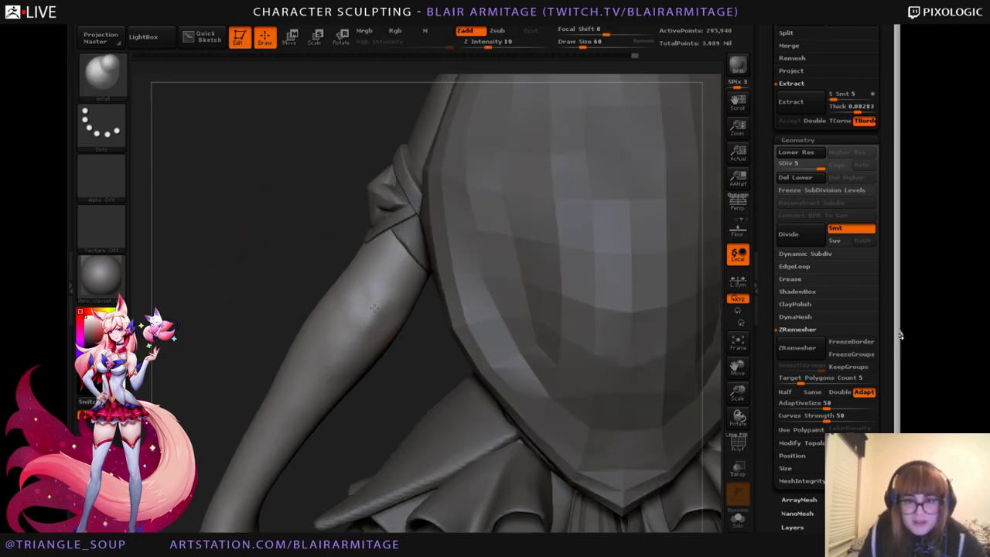
{"action": "left_click_drag", "start_coordinate": [375, 308], "coordinate": [381, 289]}
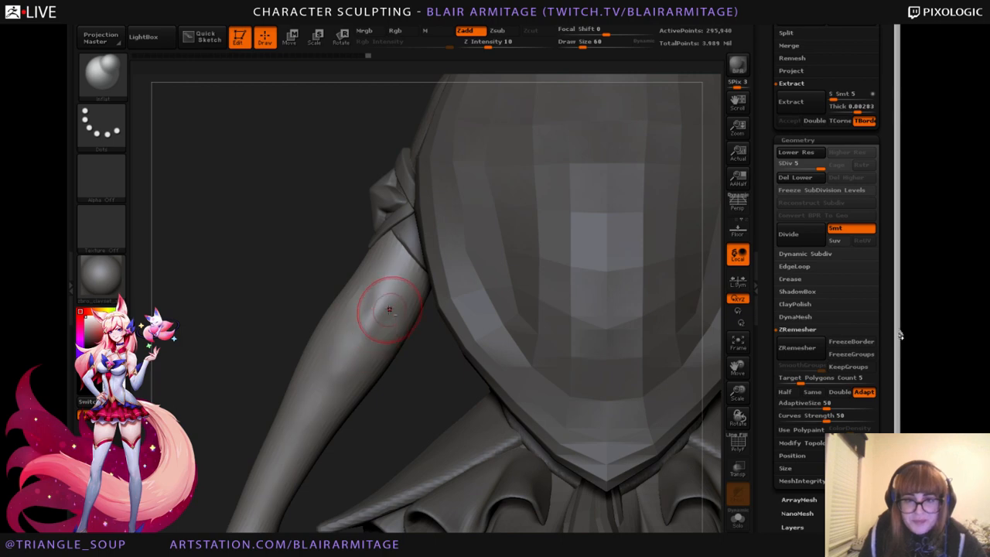
{"action": "left_click_drag", "start_coordinate": [386, 308], "coordinate": [338, 375]}
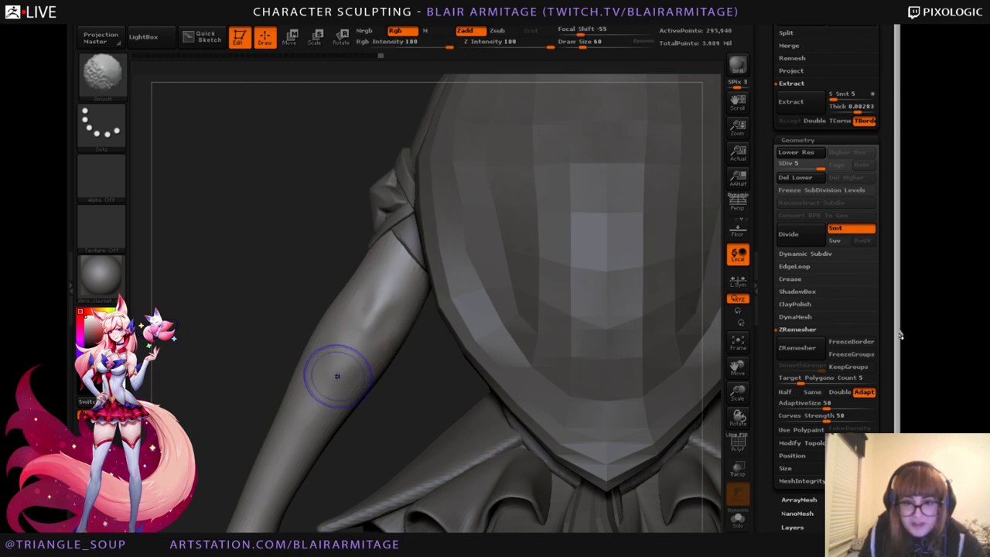
{"action": "mouse_move", "coordinate": [224, 332]}
{"action": "left_mouse_down"}
{"action": "mouse_move", "coordinate": [227, 281]}
{"action": "mouse_move", "coordinate": [262, 287]}
{"action": "mouse_move", "coordinate": [251, 284]}
{"action": "left_mouse_up"}
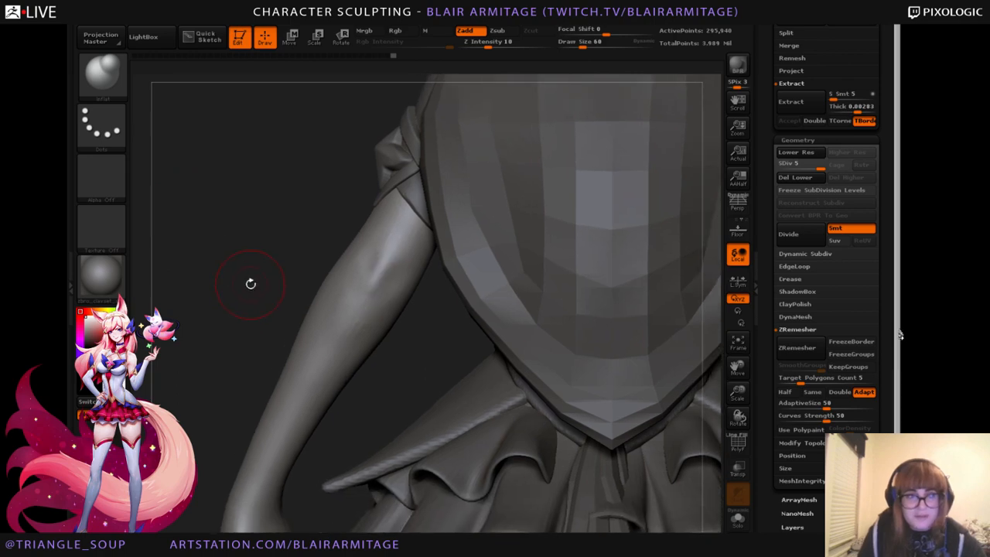
Refine the sleeve's contour around the elbow with Move Topological at draw size 116 and turn on ghost transparency.
{"action": "left_click", "coordinate": [101, 74]}
{"action": "left_click", "coordinate": [282, 87]}
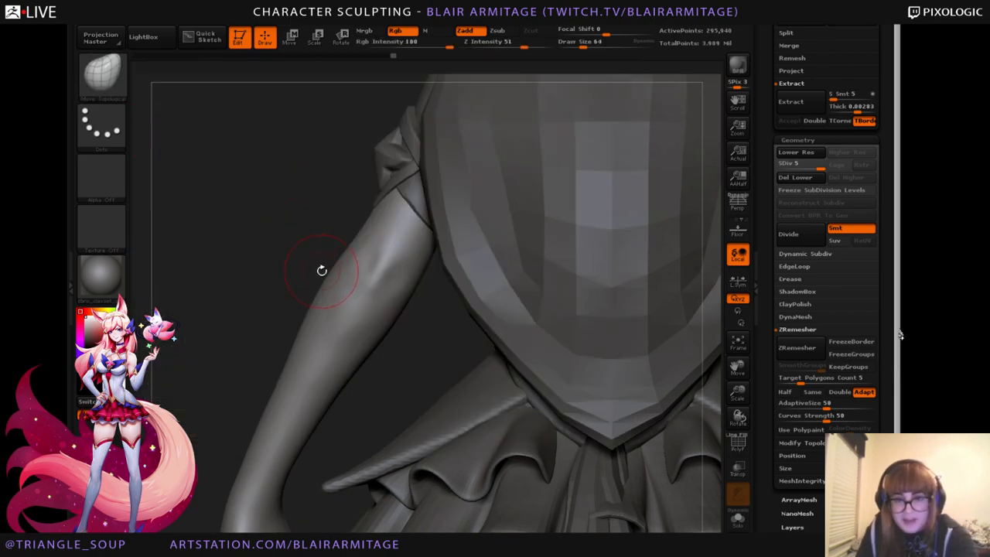
{"action": "key", "text": "bracketright"}
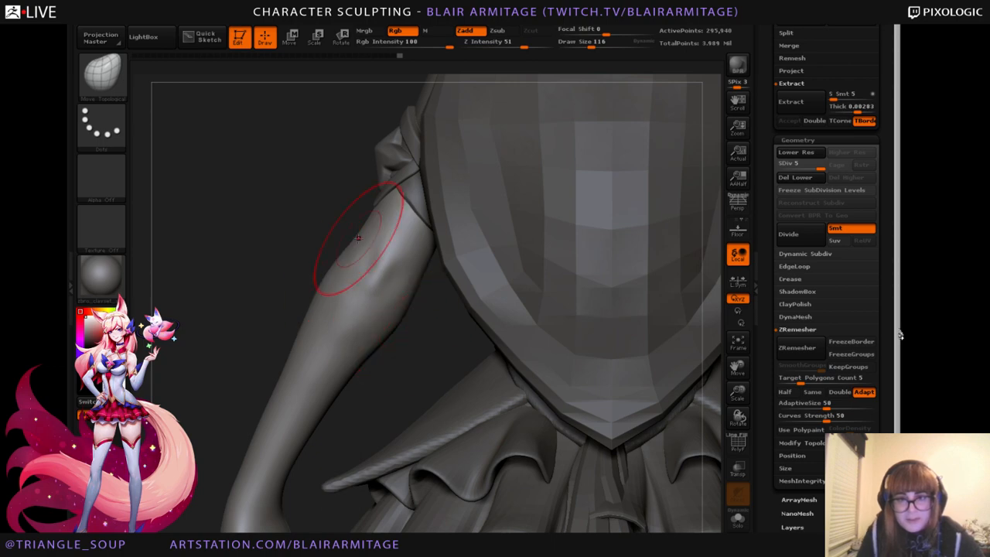
{"action": "left_click_drag", "start_coordinate": [285, 263], "coordinate": [515, 248]}
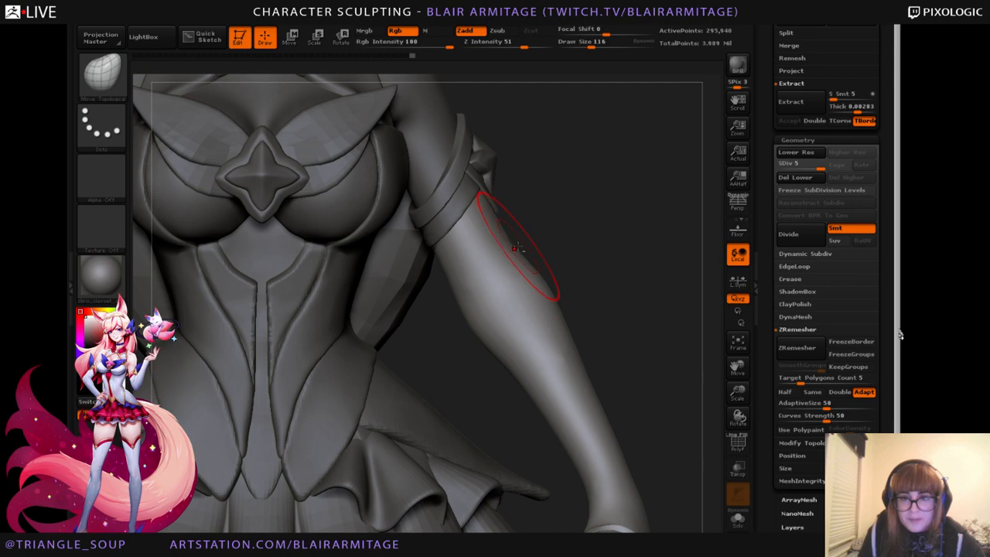
{"action": "left_click", "coordinate": [738, 468]}
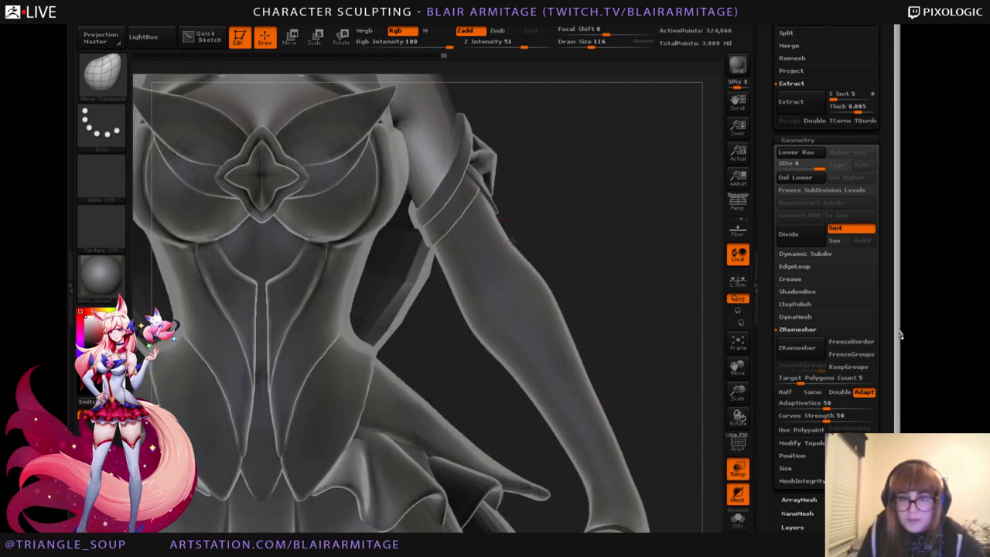
Check the isolated body without its outfit, restore the full view, select the arm sleeve and turn off transparency.
{"action": "left_click", "coordinate": [737, 517]}
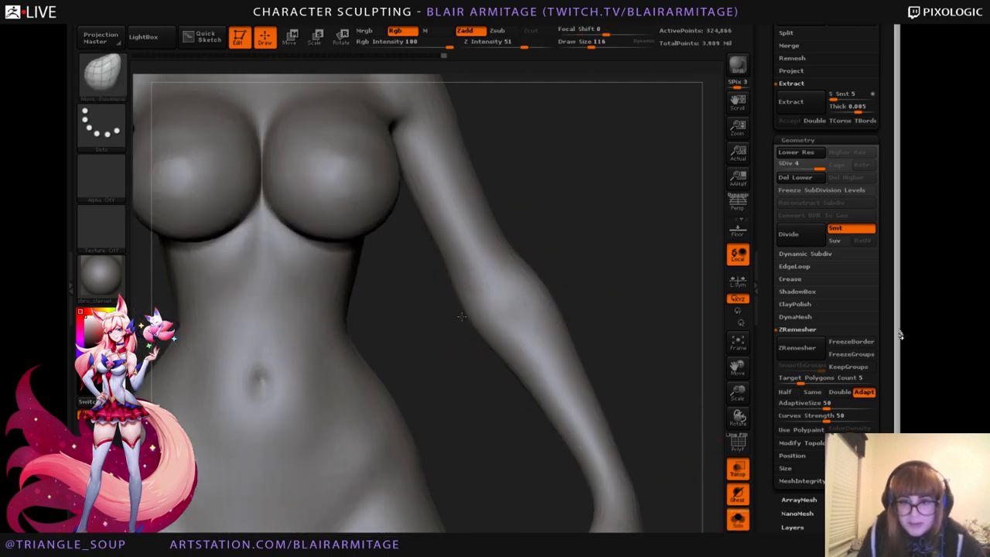
{"action": "left_click", "coordinate": [740, 526]}
{"action": "left_click", "coordinate": [493, 340], "text": "alt"}
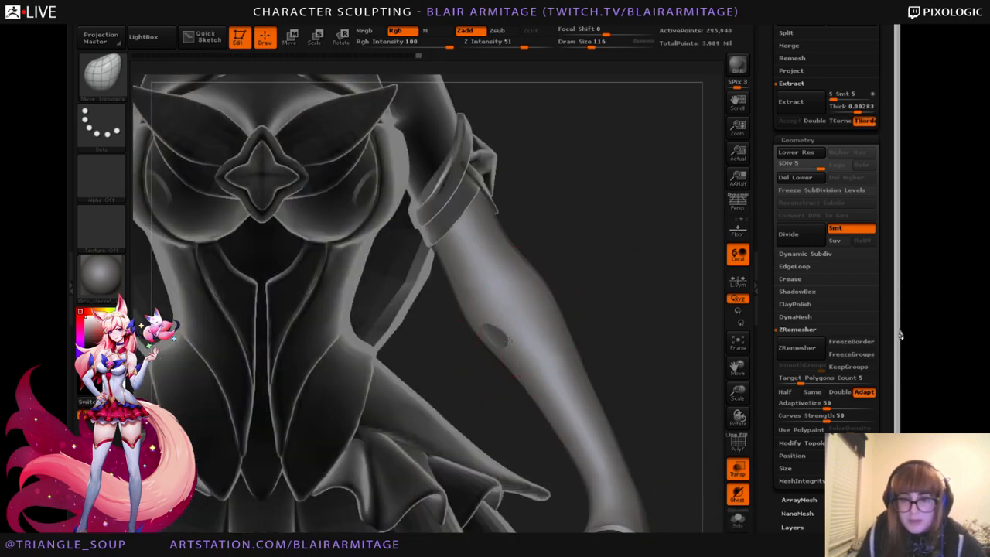
{"action": "left_click_drag", "start_coordinate": [562, 305], "coordinate": [556, 297]}
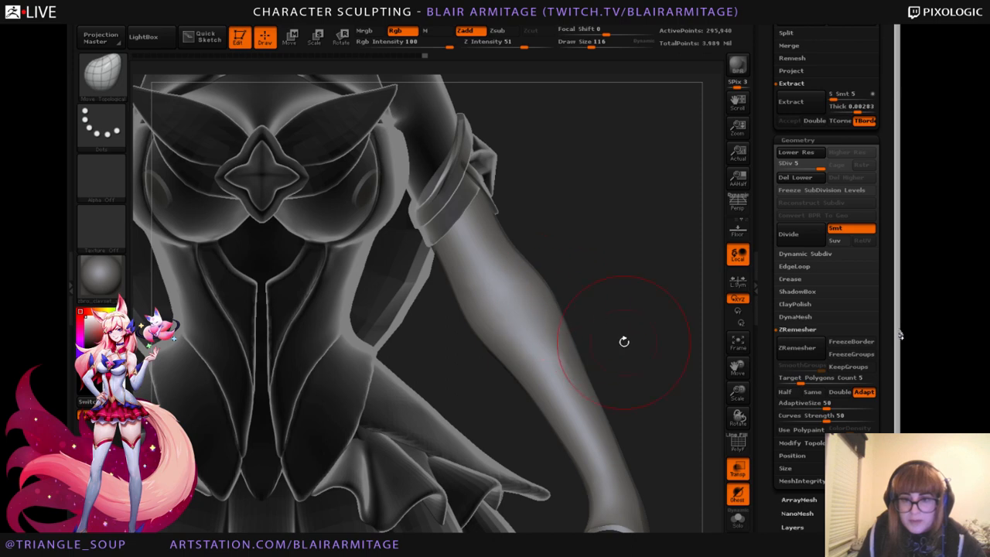
{"action": "left_click", "coordinate": [738, 472]}
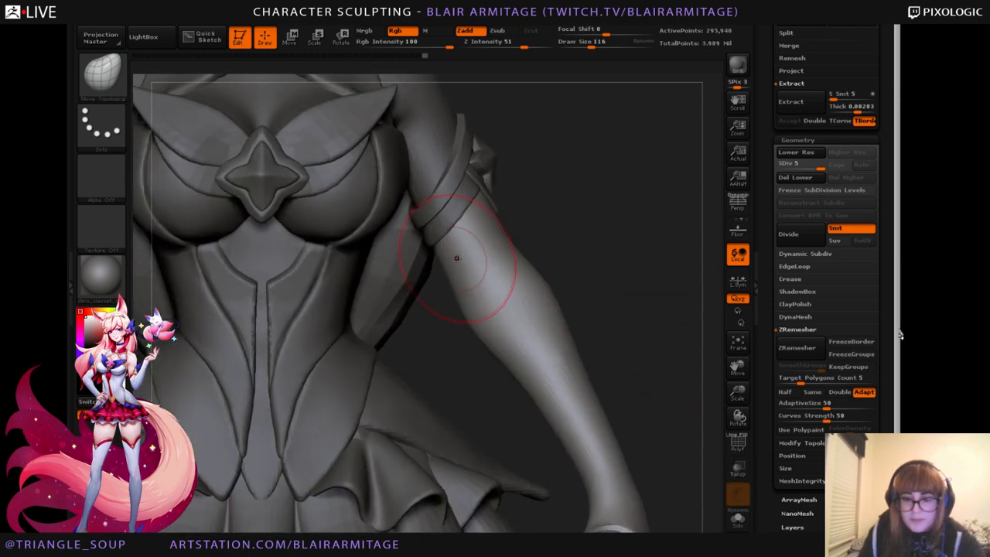
Reshape the sleeve's inner-elbow contour with Move Topological at draw size 80 and keep the sleeve as the active subtool.
{"action": "key", "text": "bracketleft"}
{"action": "key", "text": "bracketleft"}
{"action": "key", "text": "bracketleft"}
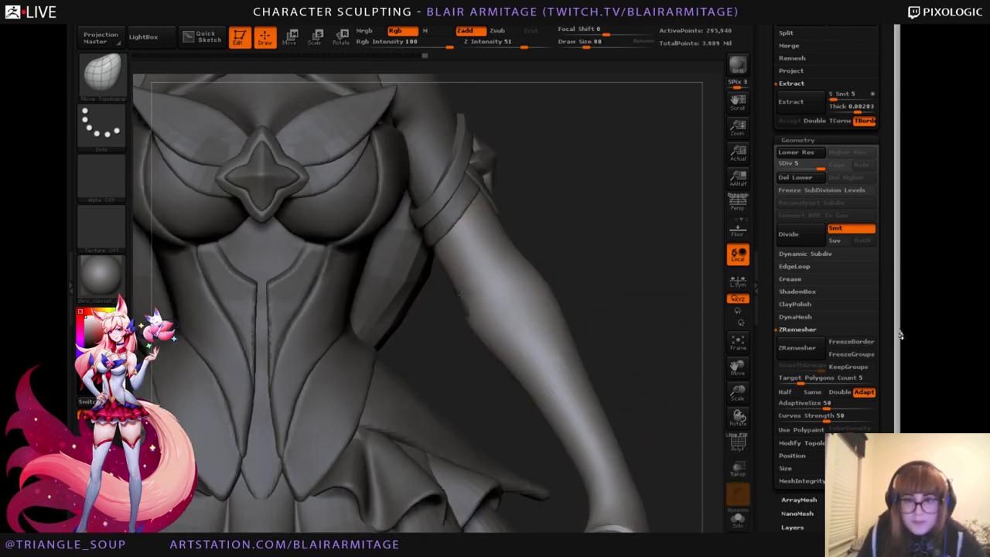
{"action": "mouse_move", "coordinate": [459, 288]}
{"action": "left_mouse_down"}
{"action": "mouse_move", "coordinate": [461, 300]}
{"action": "mouse_move", "coordinate": [481, 297]}
{"action": "left_mouse_up"}
{"action": "left_click", "coordinate": [460, 300], "text": "alt"}
{"action": "left_click", "coordinate": [473, 293], "text": "alt"}
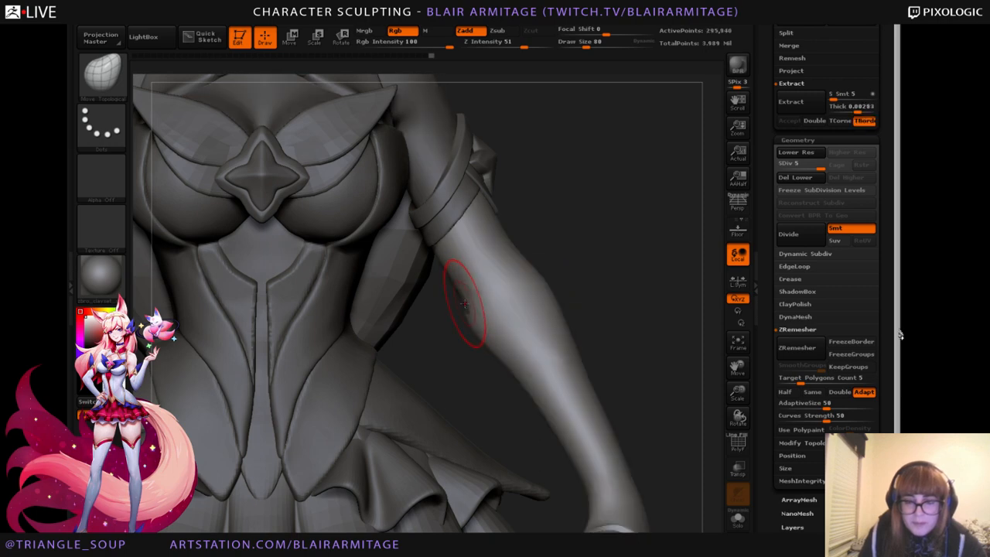
{"action": "left_click", "coordinate": [464, 303], "text": "alt"}
{"action": "left_click_drag", "start_coordinate": [608, 276], "coordinate": [583, 293]}
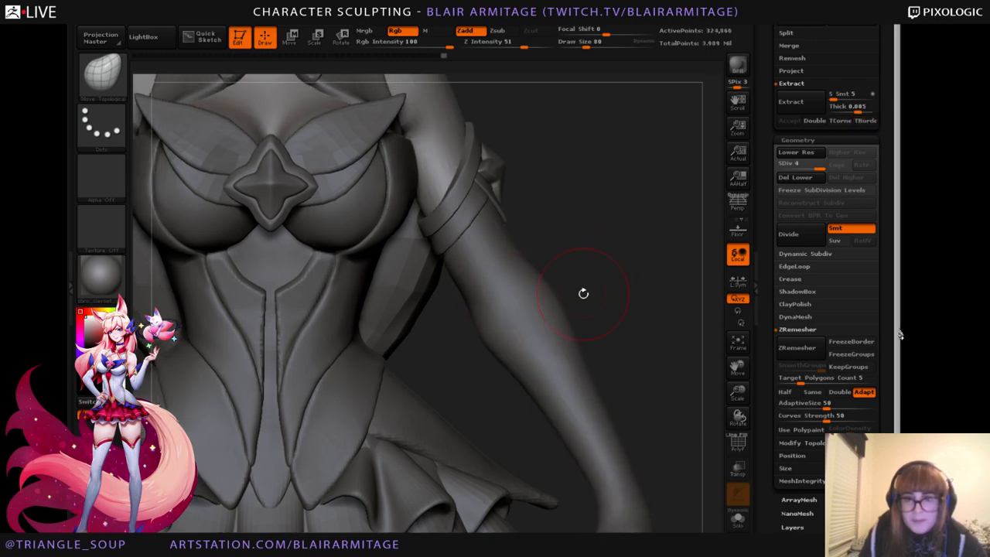
{"action": "left_click", "coordinate": [515, 315], "text": "alt"}
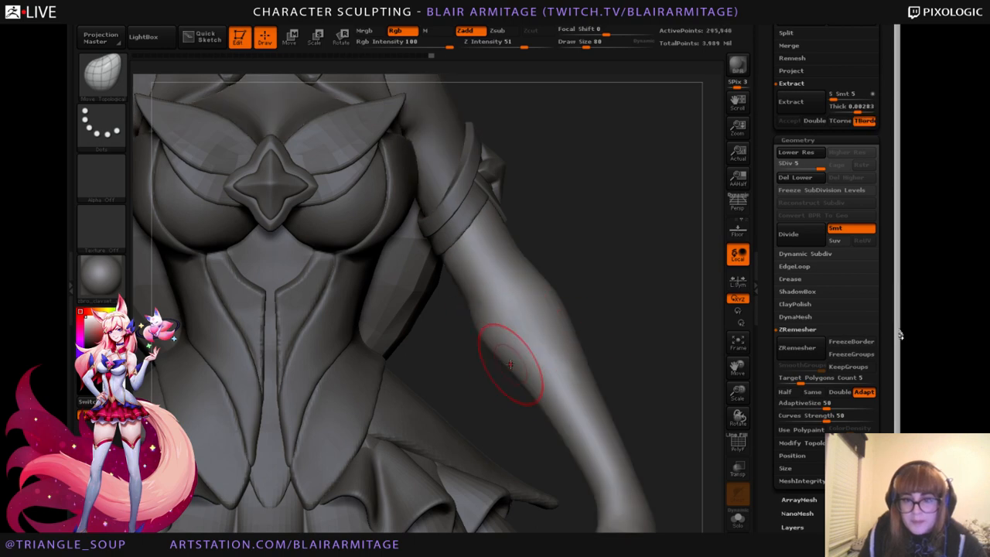
Carve two small dimples into the sleeve at the back of the elbow with the Standard brush at draw size 48.
{"action": "mouse_move", "coordinate": [637, 324]}
{"action": "left_mouse_down", "text": "alt"}
{"action": "mouse_move", "coordinate": [702, 358]}
{"action": "mouse_move", "coordinate": [674, 365]}
{"action": "mouse_move", "coordinate": [530, 343]}
{"action": "mouse_move", "coordinate": [448, 355]}
{"action": "mouse_move", "coordinate": [483, 369]}
{"action": "left_mouse_up", "text": "alt"}
{"action": "mouse_move", "coordinate": [466, 404]}
{"action": "left_mouse_down"}
{"action": "mouse_move", "coordinate": [515, 281]}
{"action": "mouse_move", "coordinate": [464, 287]}
{"action": "left_mouse_up"}
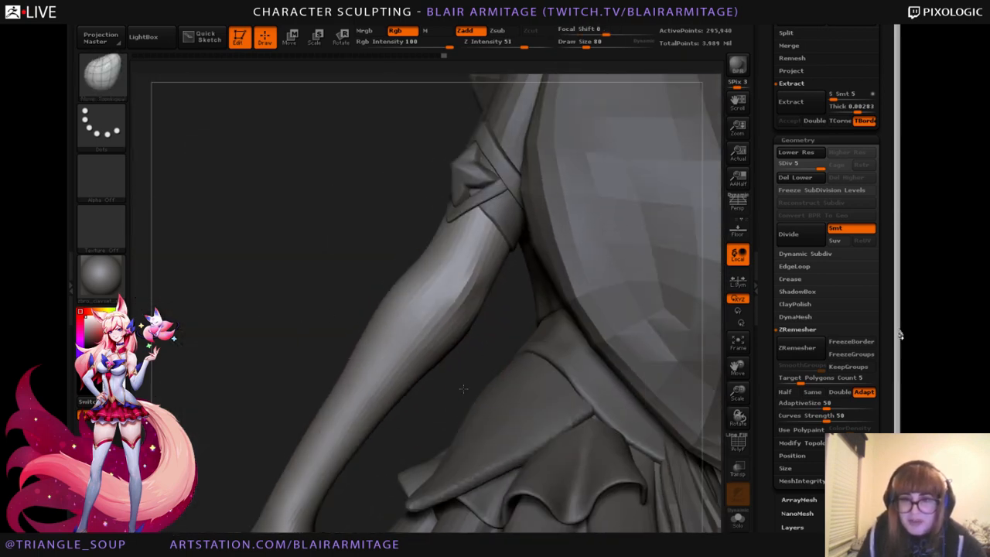
{"action": "left_click_drag", "start_coordinate": [495, 362], "coordinate": [461, 325]}
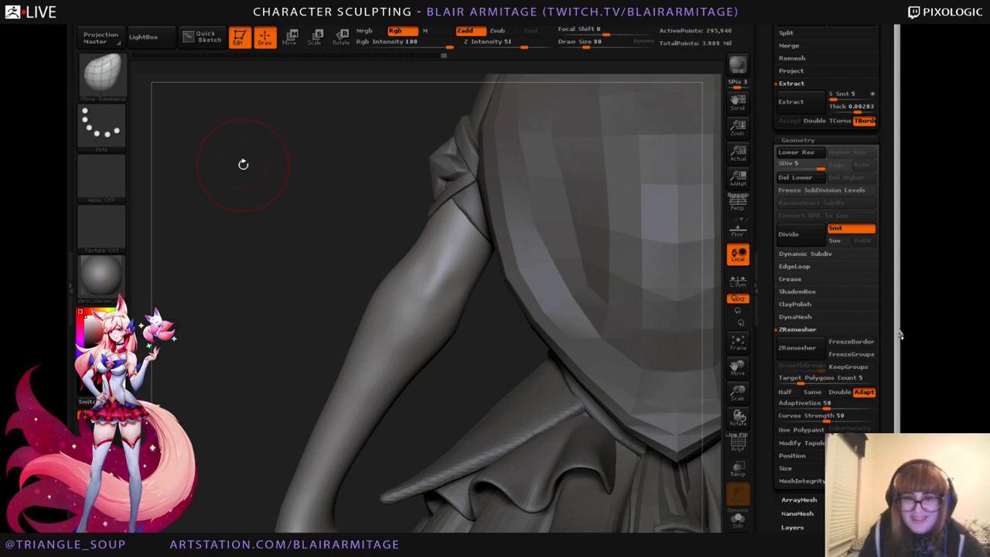
{"action": "left_click", "coordinate": [102, 74]}
{"action": "left_click", "coordinate": [386, 96]}
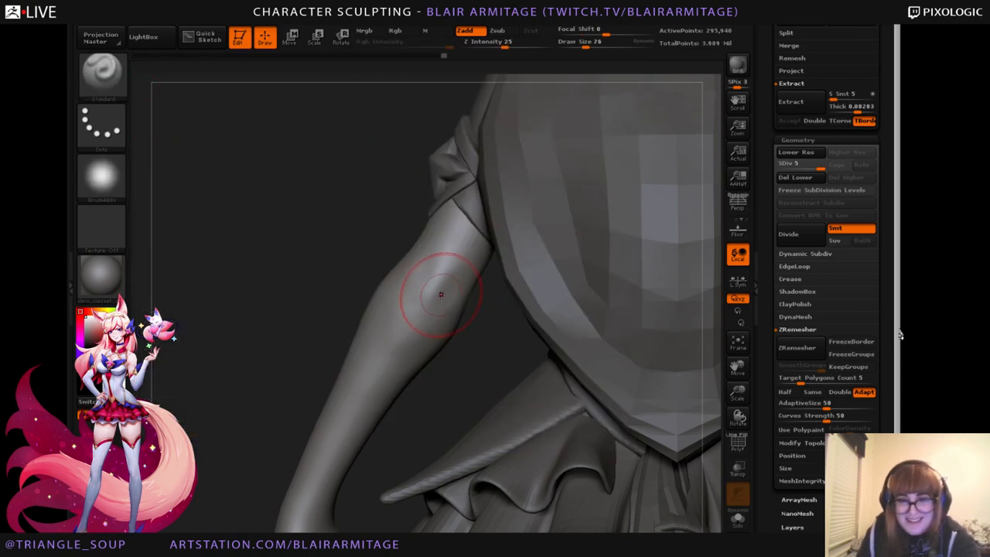
{"action": "left_click_drag", "start_coordinate": [463, 363], "coordinate": [461, 380]}
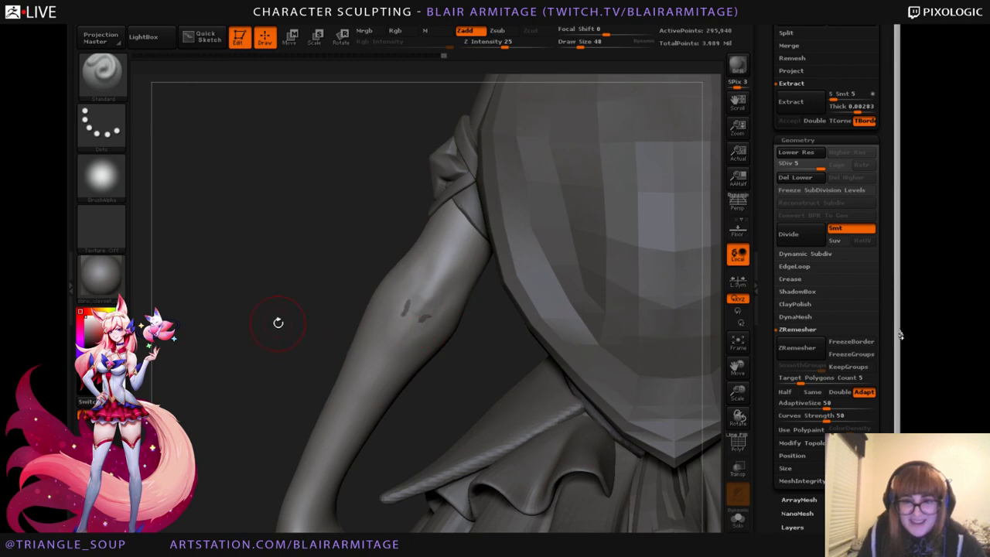
Add soft volume around the elbow dimples with the Inflat brush at draw size 60 and smooth the strokes.
{"action": "left_click", "coordinate": [107, 88]}
{"action": "left_click", "coordinate": [228, 93]}
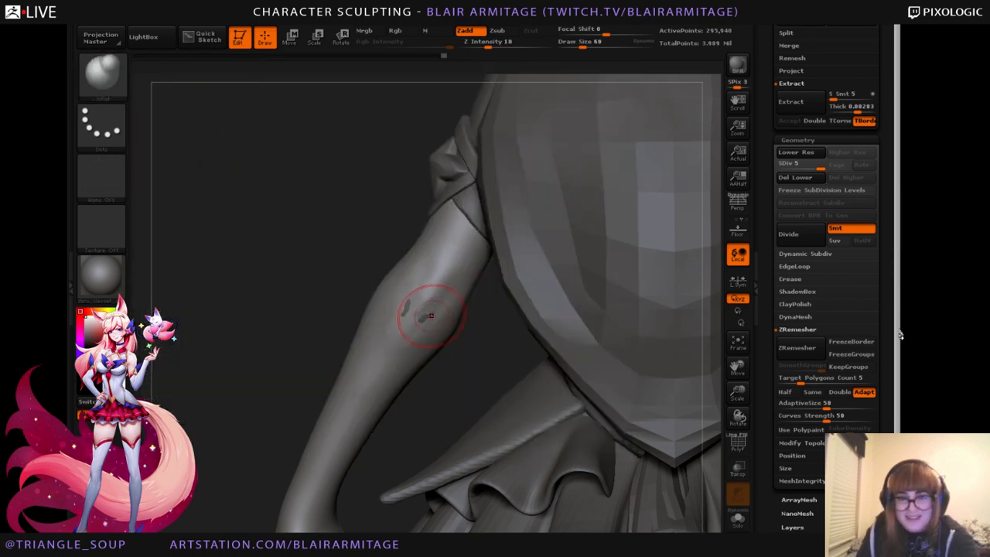
{"action": "mouse_move", "coordinate": [447, 380]}
{"action": "left_mouse_down"}
{"action": "mouse_move", "coordinate": [417, 348]}
{"action": "mouse_move", "coordinate": [395, 343]}
{"action": "left_mouse_up"}
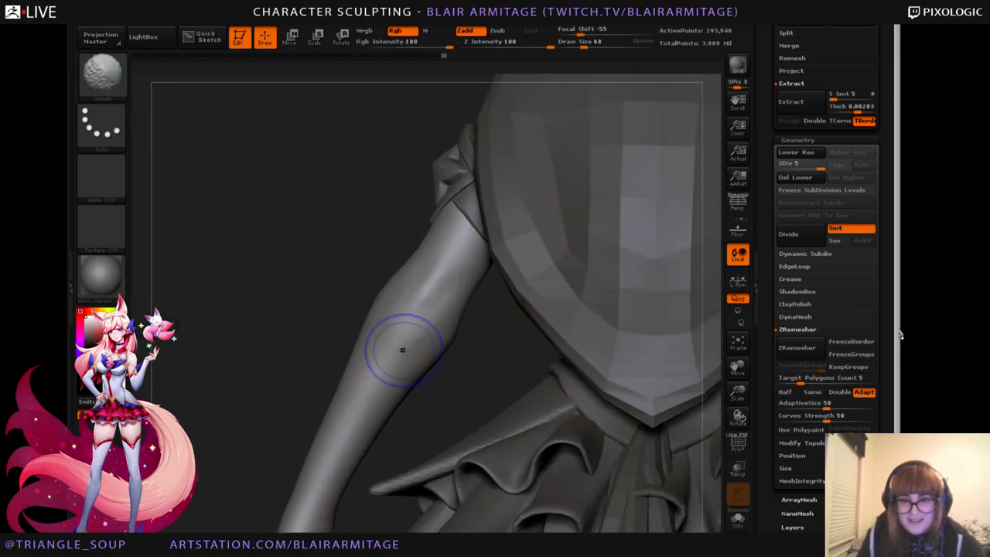
{"action": "mouse_move", "coordinate": [445, 387]}
{"action": "left_mouse_down"}
{"action": "mouse_move", "coordinate": [389, 374]}
{"action": "mouse_move", "coordinate": [422, 363]}
{"action": "left_mouse_up"}
{"action": "left_click_drag", "start_coordinate": [340, 333], "coordinate": [318, 331]}
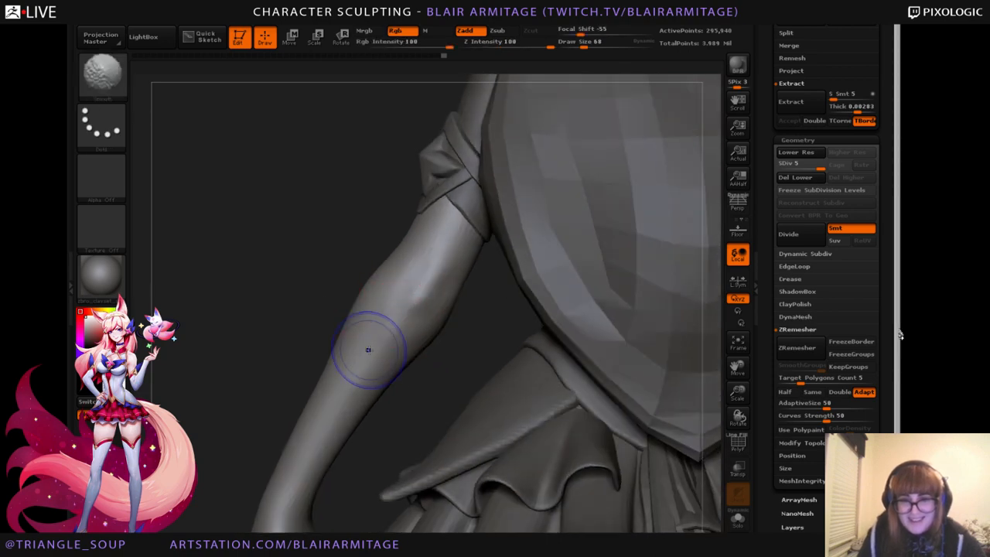
{"action": "left_click_drag", "start_coordinate": [457, 371], "coordinate": [445, 352]}
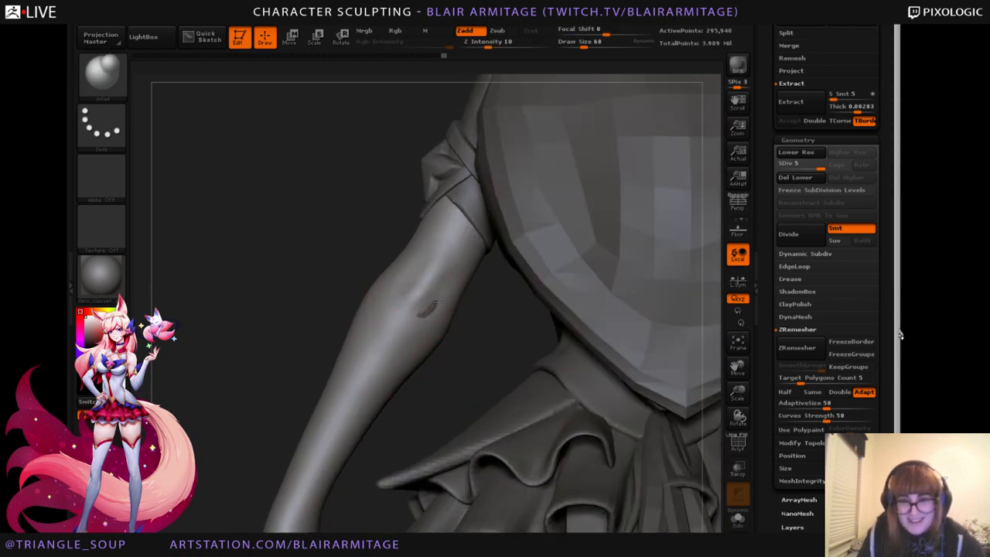
Refine the sleeve's elbow shape with Move Topological and smooth the surface at the back of the elbow.
{"action": "left_click_drag", "start_coordinate": [287, 289], "coordinate": [366, 316]}
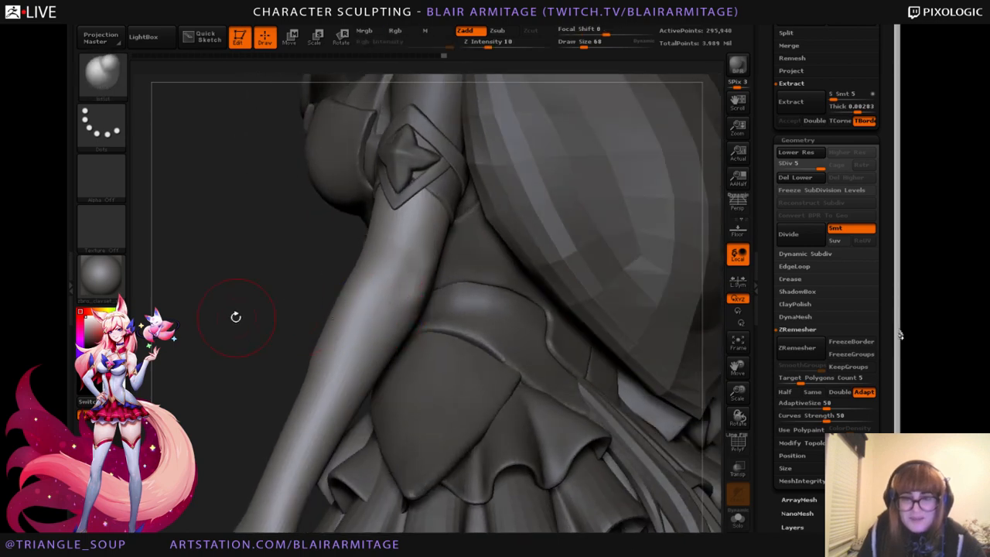
{"action": "left_click_drag", "start_coordinate": [235, 316], "coordinate": [518, 378]}
{"action": "left_click_drag", "start_coordinate": [655, 424], "coordinate": [634, 397]}
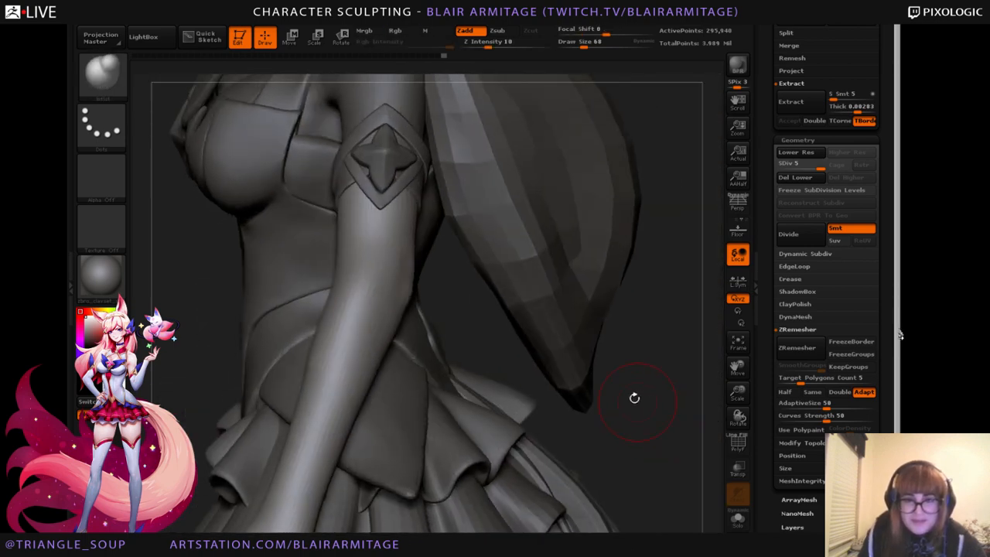
{"action": "left_click", "coordinate": [101, 73]}
{"action": "left_click", "coordinate": [280, 87]}
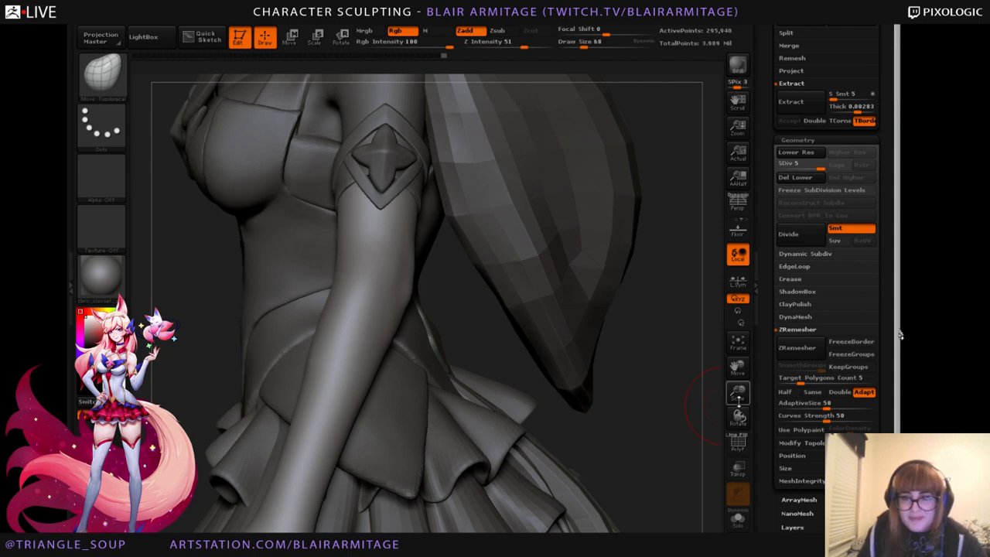
{"action": "left_click_drag", "start_coordinate": [738, 400], "coordinate": [738, 439]}
{"action": "left_click_drag", "start_coordinate": [548, 358], "coordinate": [471, 352]}
{"action": "left_click_drag", "start_coordinate": [263, 288], "coordinate": [348, 288]}
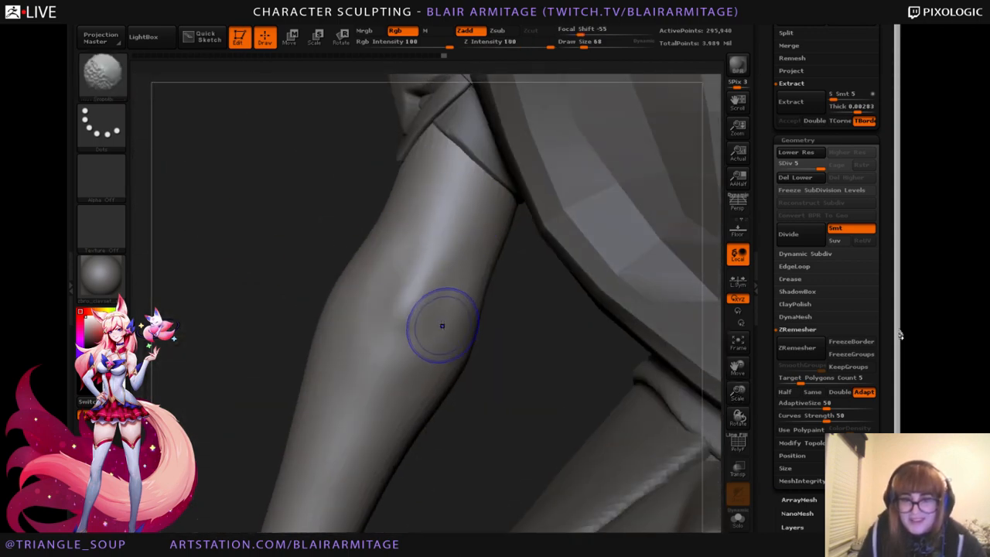
{"action": "mouse_move", "coordinate": [267, 218]}
{"action": "left_mouse_down"}
{"action": "mouse_move", "coordinate": [239, 206]}
{"action": "mouse_move", "coordinate": [272, 232]}
{"action": "left_mouse_up"}
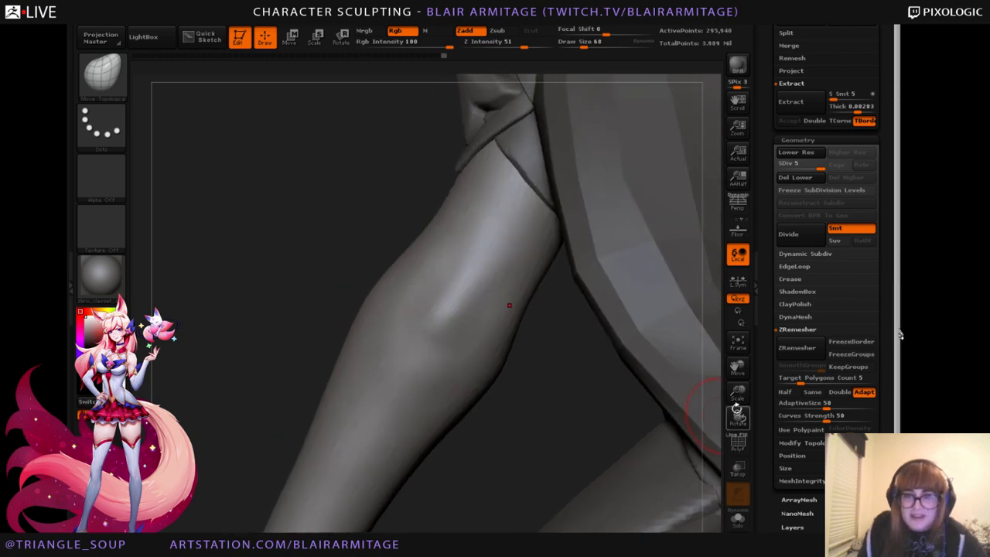
{"action": "left_click_drag", "start_coordinate": [737, 398], "coordinate": [711, 276]}
{"action": "mouse_move", "coordinate": [394, 313]}
{"action": "left_mouse_down"}
{"action": "mouse_move", "coordinate": [342, 317]}
{"action": "mouse_move", "coordinate": [709, 405]}
{"action": "mouse_move", "coordinate": [738, 457]}
{"action": "left_mouse_up"}
{"action": "mouse_move", "coordinate": [402, 451]}
{"action": "left_mouse_down", "text": "alt"}
{"action": "mouse_move", "coordinate": [444, 349]}
{"action": "mouse_move", "coordinate": [440, 374]}
{"action": "mouse_move", "coordinate": [453, 368]}
{"action": "mouse_move", "coordinate": [166, 85]}
{"action": "left_mouse_up", "text": "alt"}
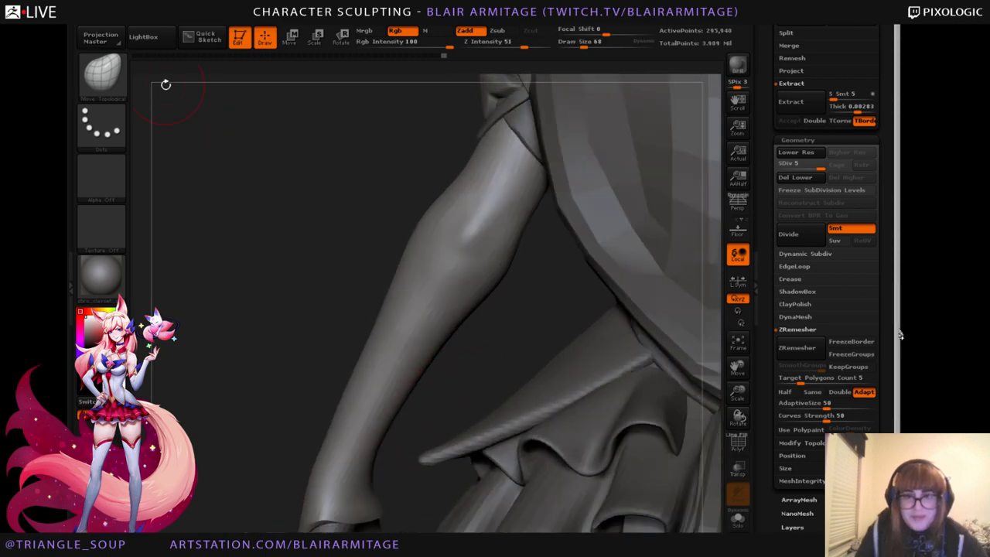
Choose the Standard brush for detailing the back of the sleeve.
{"action": "key", "text": "b"}
{"action": "left_click", "coordinate": [384, 86]}
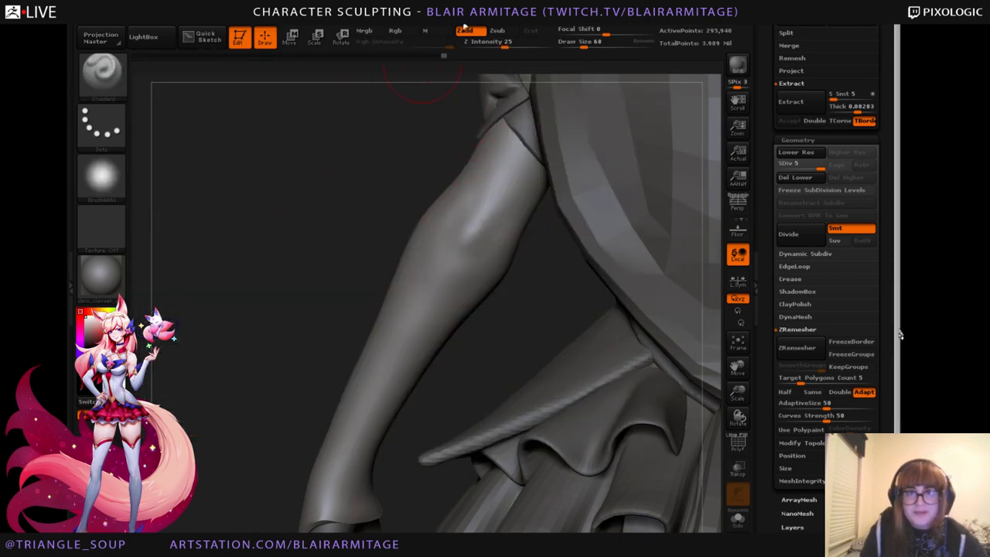
Try a Standard brush stroke with Curve Mode enabled down the back of the sleeve and undo it.
{"action": "left_click", "coordinate": [492, 20]}
{"action": "left_click", "coordinate": [516, 181]}
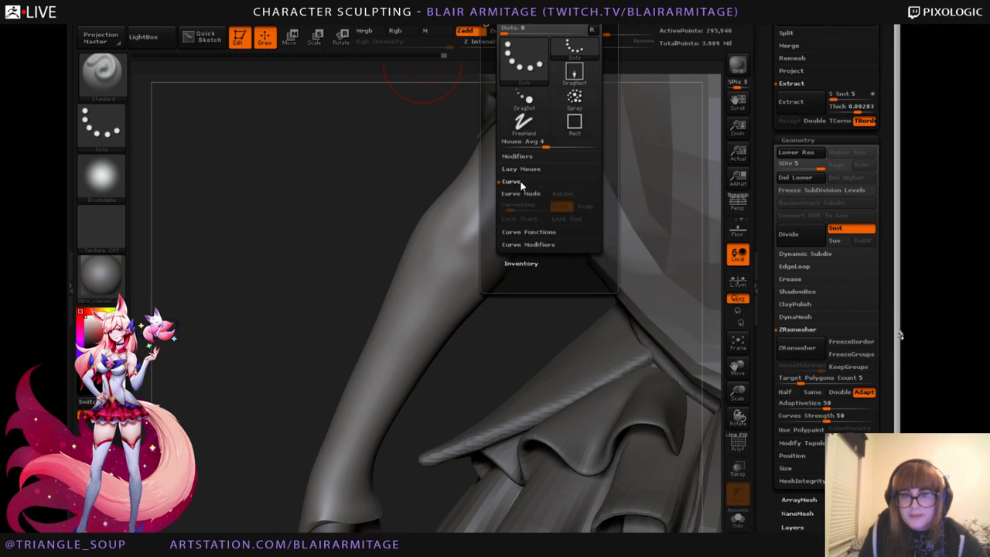
{"action": "left_click", "coordinate": [518, 193]}
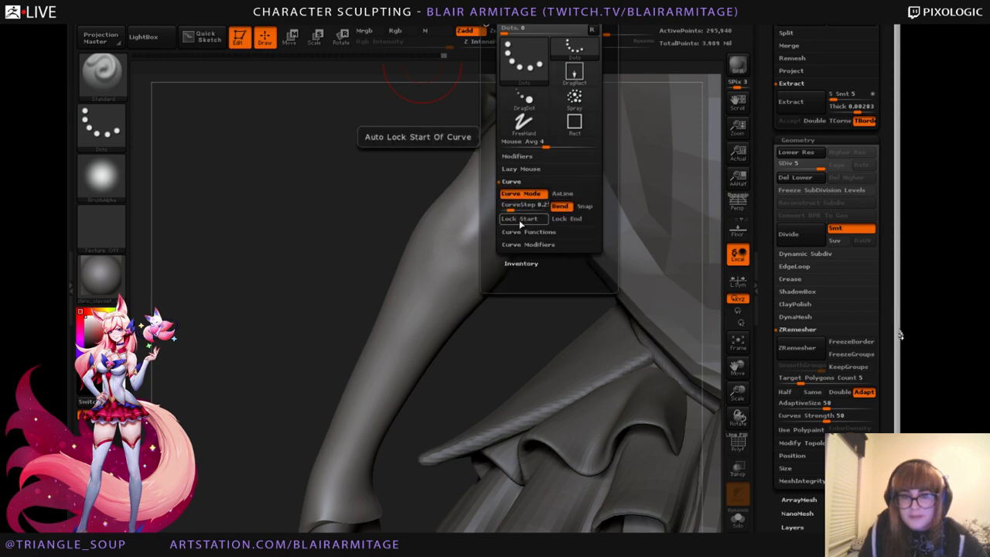
{"action": "left_click", "coordinate": [520, 168]}
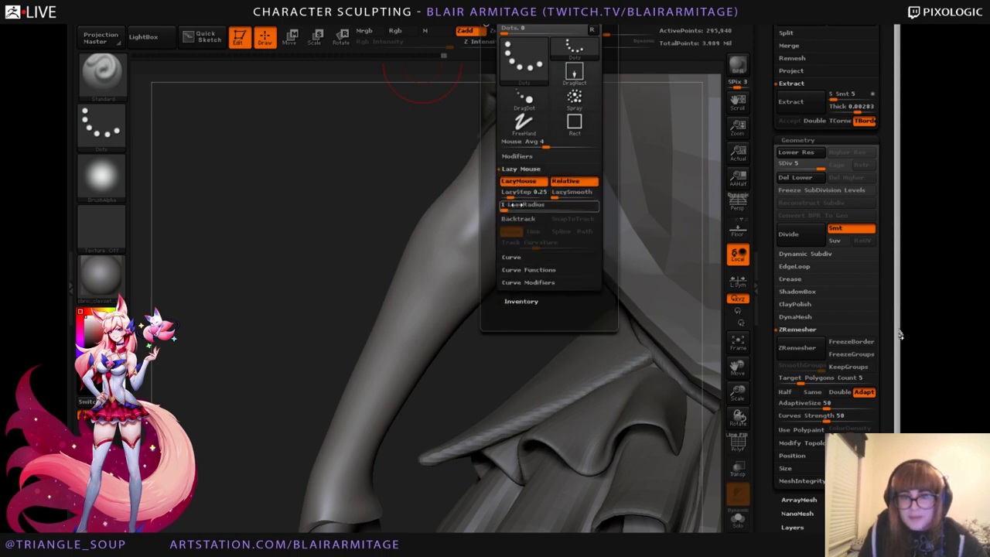
{"action": "left_click", "coordinate": [511, 257]}
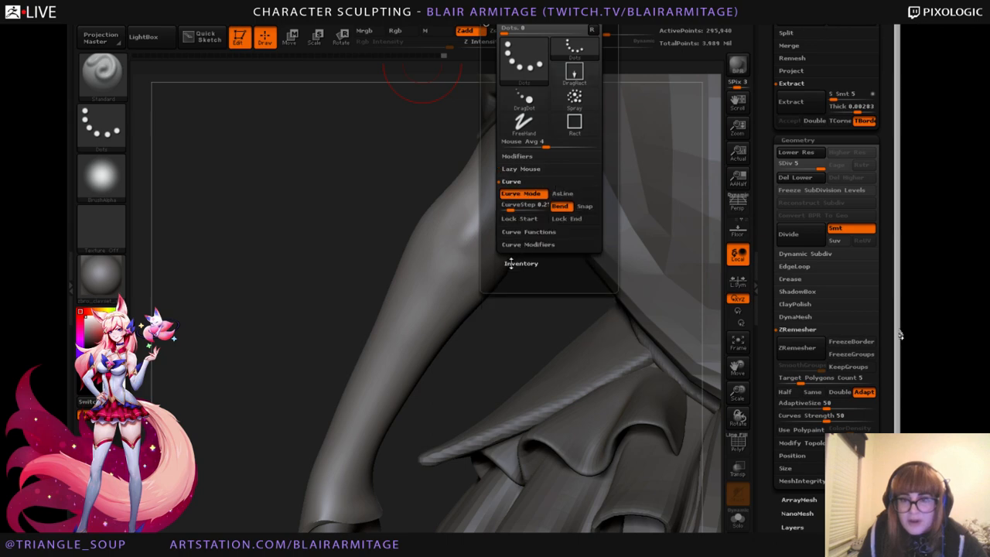
{"action": "left_click", "coordinate": [521, 168]}
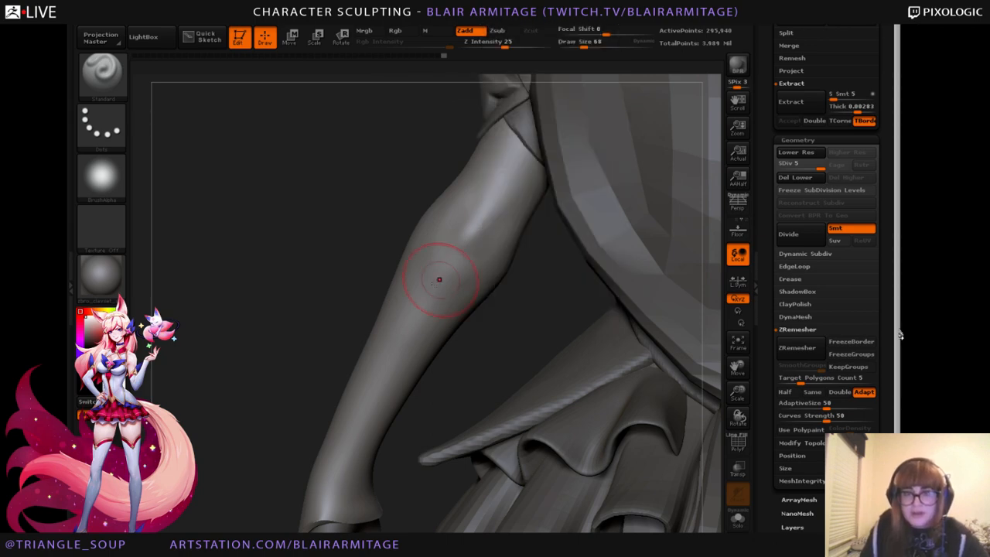
{"action": "left_click_drag", "start_coordinate": [456, 238], "coordinate": [389, 372]}
{"action": "key", "text": "ctrl+z"}
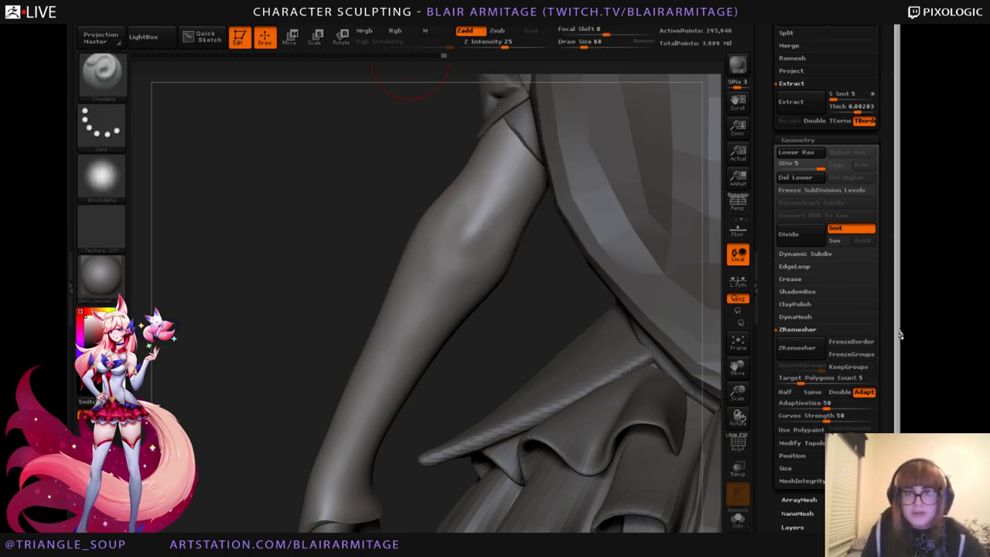
{"action": "left_click", "coordinate": [495, 22]}
{"action": "left_click_drag", "start_coordinate": [532, 207], "coordinate": [546, 207]}
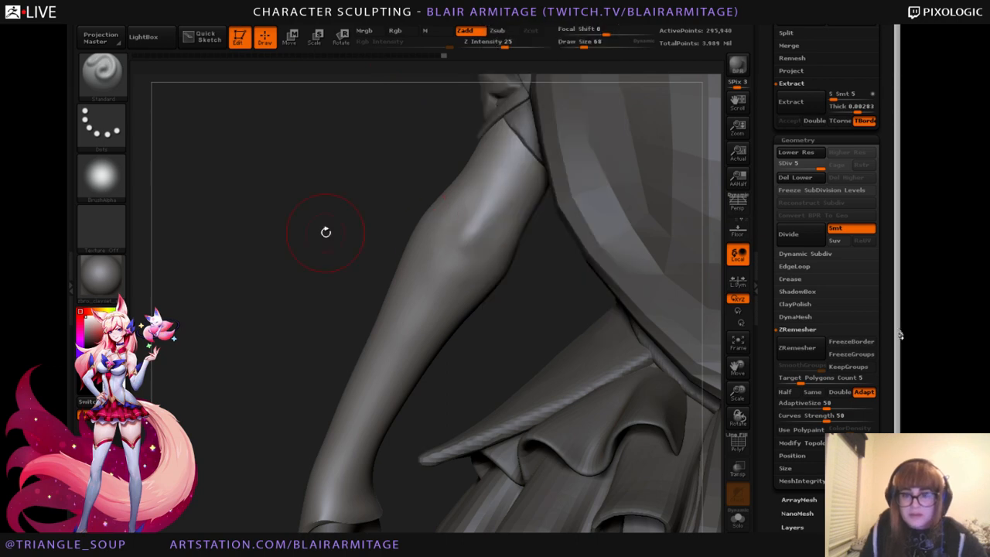
Carve a thin seam down the back of the sleeve from the armband to the wrist with the Standard brush at draw size 20.
{"action": "key", "text": "bracketleft"}
{"action": "key", "text": "bracketleft"}
{"action": "key", "text": "bracketleft"}
{"action": "key", "text": "bracketleft"}
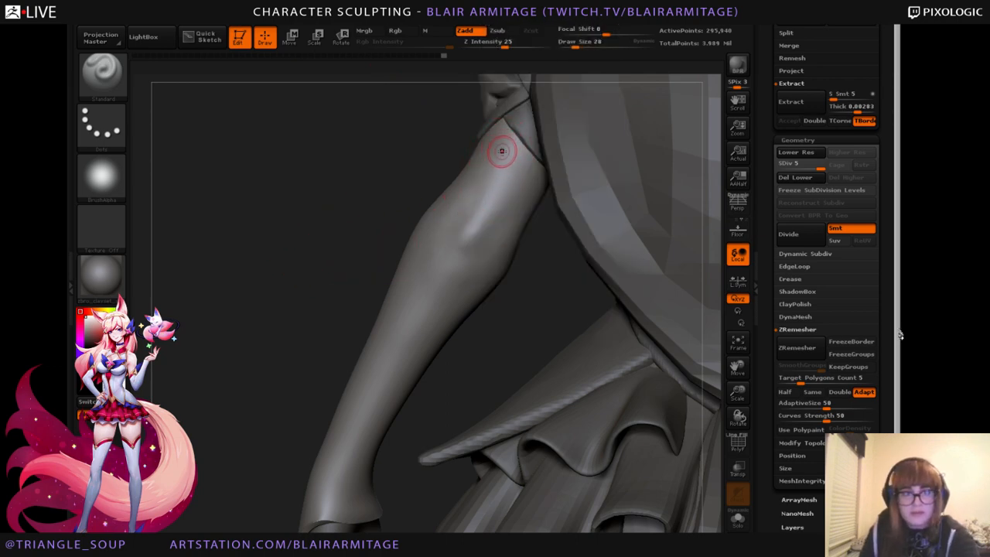
{"action": "key", "text": "bracketright"}
{"action": "left_click_drag", "start_coordinate": [558, 273], "coordinate": [403, 177]}
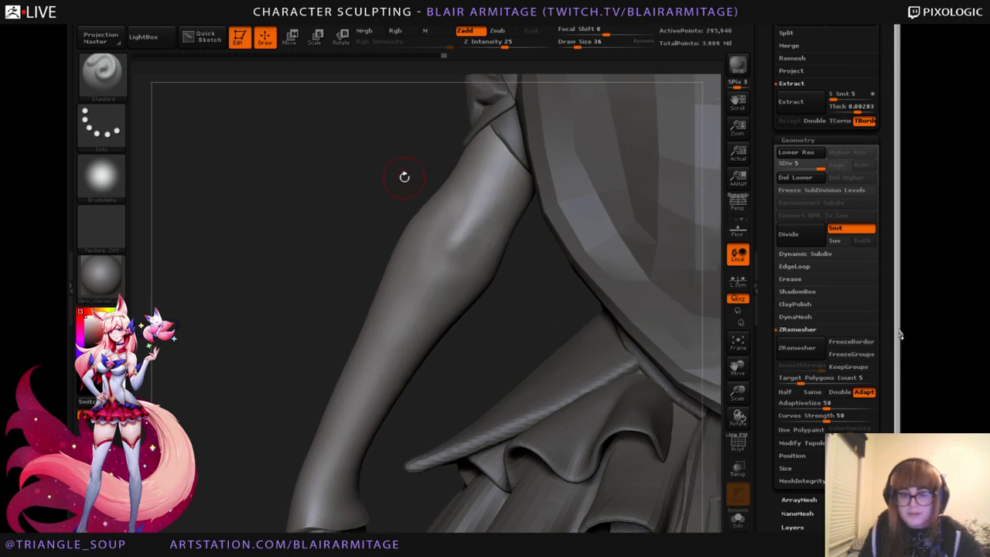
{"action": "key", "text": "bracketleft"}
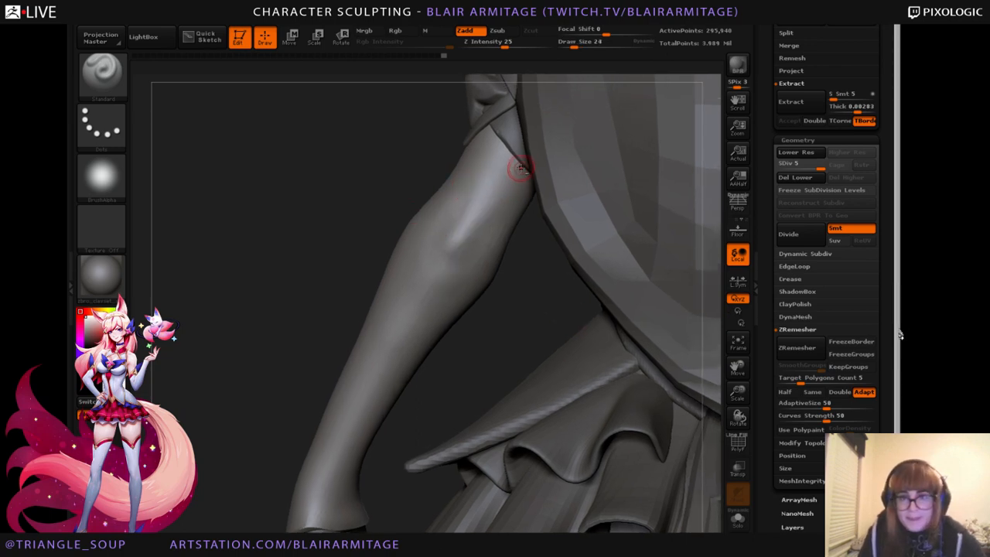
{"action": "left_click_drag", "start_coordinate": [520, 169], "coordinate": [502, 209]}
{"action": "key", "text": "ctrl+z"}
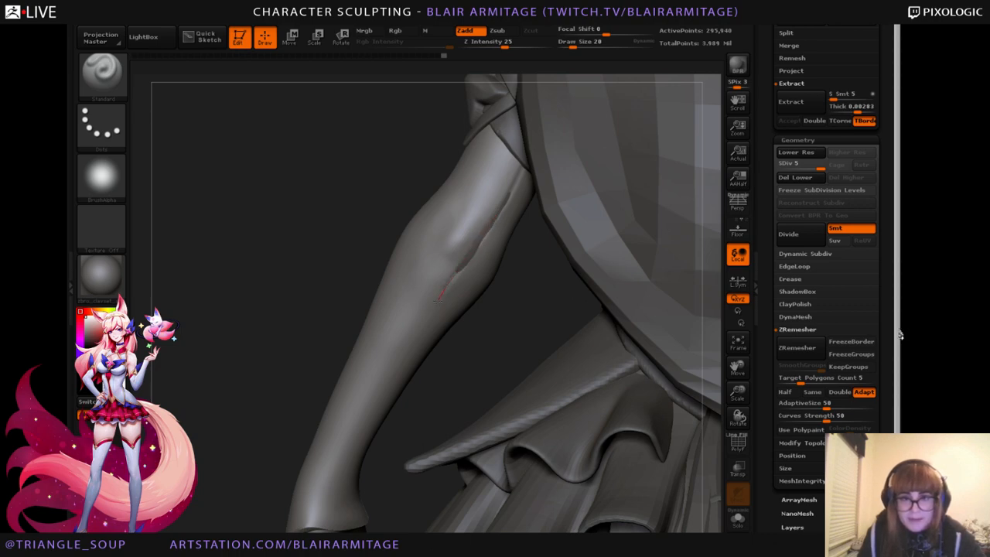
{"action": "left_click_drag", "start_coordinate": [433, 402], "coordinate": [431, 354], "text": "alt"}
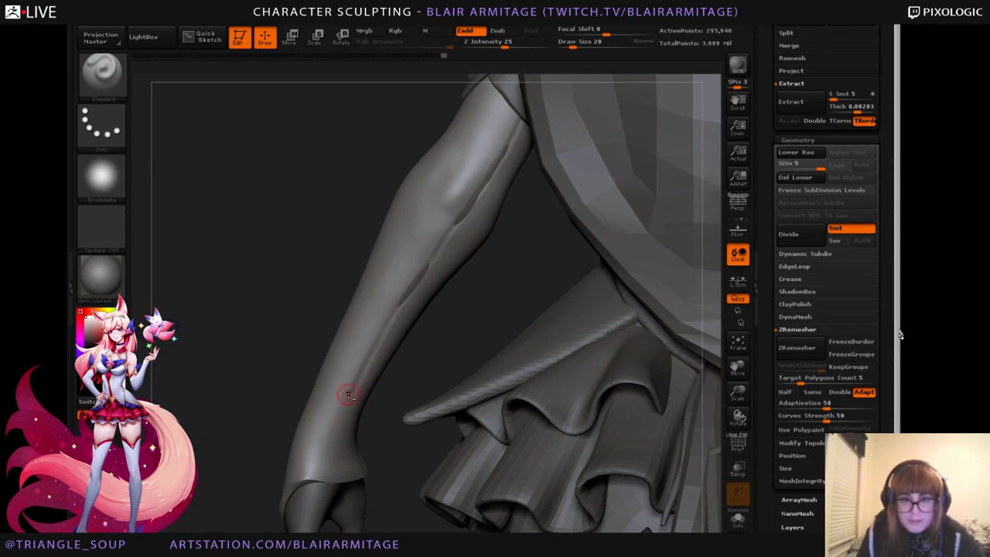
{"action": "left_click_drag", "start_coordinate": [337, 447], "coordinate": [356, 328], "text": "alt"}
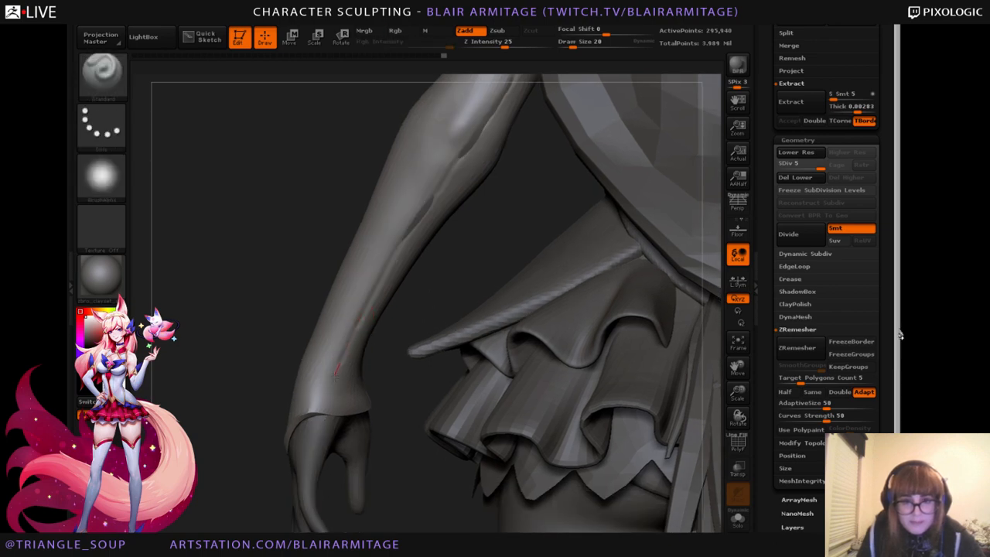
{"action": "left_click_drag", "start_coordinate": [480, 264], "coordinate": [464, 334], "text": "alt"}
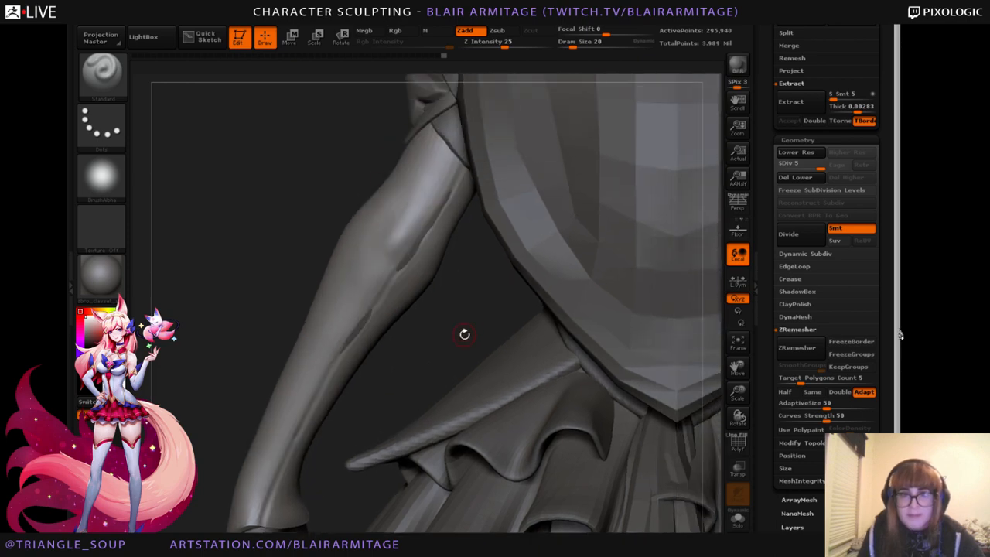
Add soft volume beside the back seam of the sleeve with the Inflat brush at draw size 60.
{"action": "left_click", "coordinate": [103, 76]}
{"action": "left_click", "coordinate": [232, 87]}
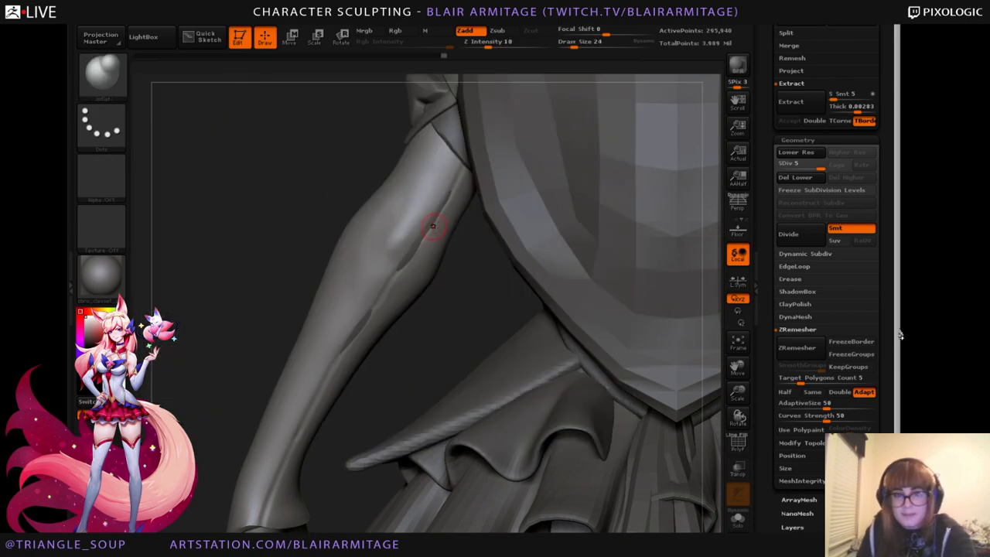
{"action": "key", "text": "]"}
{"action": "key", "text": "]"}
{"action": "key", "text": "]"}
{"action": "key", "text": "]"}
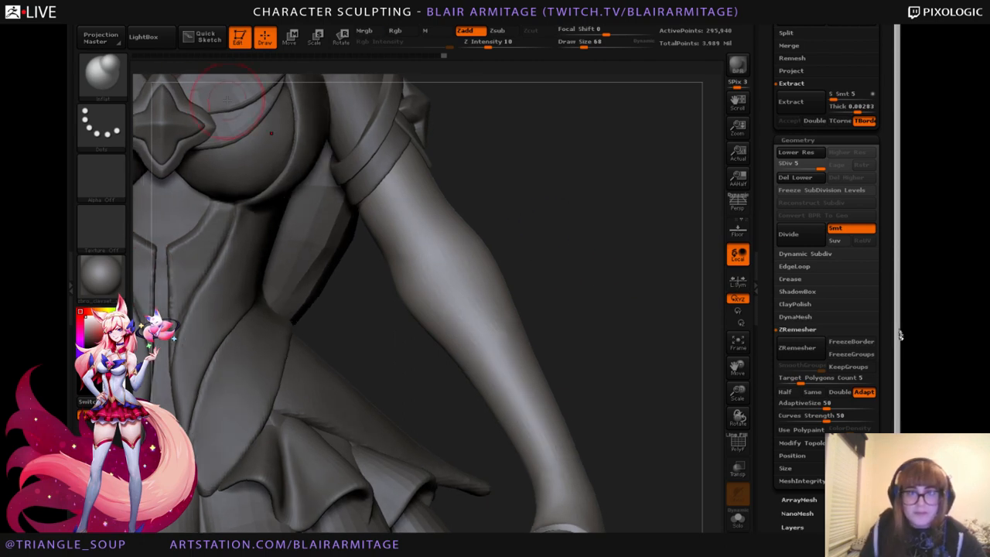
Carve a matching seam down the front of the sleeve to the wrist with the Standard brush at draw size 16, redoing stray strokes.
{"action": "key", "text": "b"}
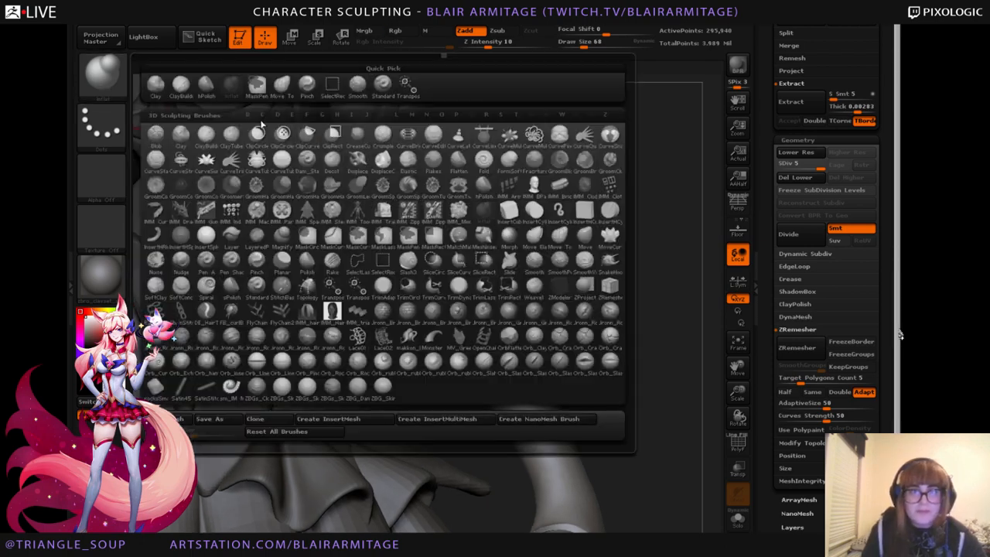
{"action": "left_click", "coordinate": [391, 96]}
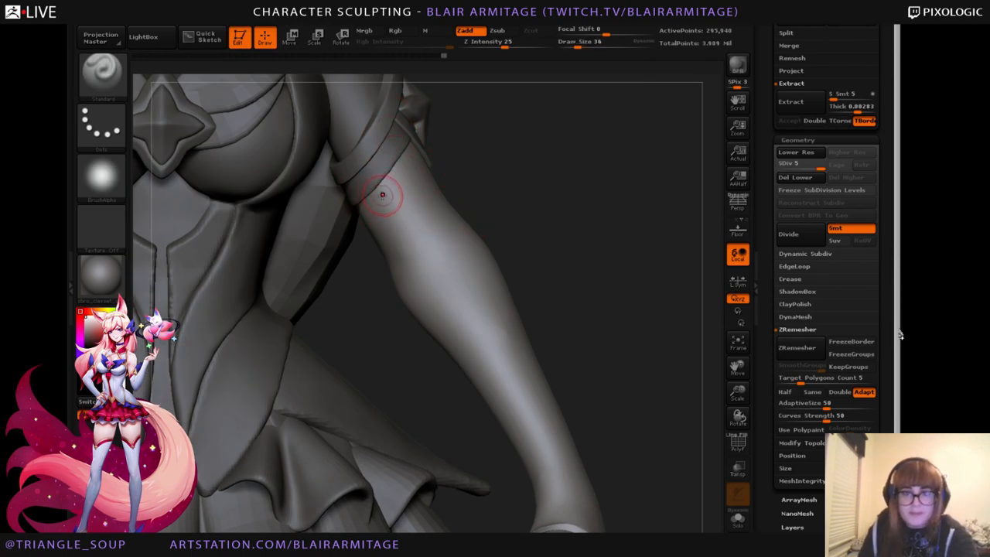
{"action": "left_click_drag", "start_coordinate": [378, 181], "coordinate": [396, 225]}
{"action": "key", "text": "ctrl+z"}
{"action": "key", "text": "ctrl+z"}
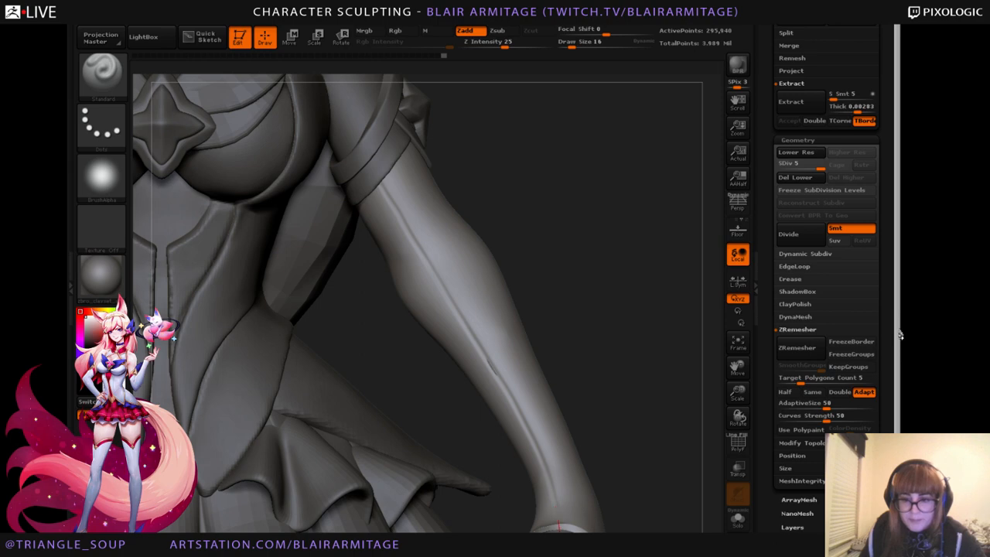
Isolate the sleeve to work around its front seam with the hPolish brush, and show the other parts again.
{"action": "left_click_drag", "start_coordinate": [643, 437], "coordinate": [665, 402]}
{"action": "left_click", "coordinate": [737, 519]}
{"action": "mouse_move", "coordinate": [665, 353]}
{"action": "left_mouse_down"}
{"action": "mouse_move", "coordinate": [667, 314]}
{"action": "mouse_move", "coordinate": [651, 299]}
{"action": "mouse_move", "coordinate": [614, 369]}
{"action": "mouse_move", "coordinate": [638, 360]}
{"action": "mouse_move", "coordinate": [605, 360]}
{"action": "mouse_move", "coordinate": [579, 387]}
{"action": "mouse_move", "coordinate": [596, 381]}
{"action": "mouse_move", "coordinate": [670, 466]}
{"action": "mouse_move", "coordinate": [590, 413]}
{"action": "mouse_move", "coordinate": [454, 282]}
{"action": "mouse_move", "coordinate": [477, 299]}
{"action": "left_mouse_up"}
{"action": "key", "text": "bracketright"}
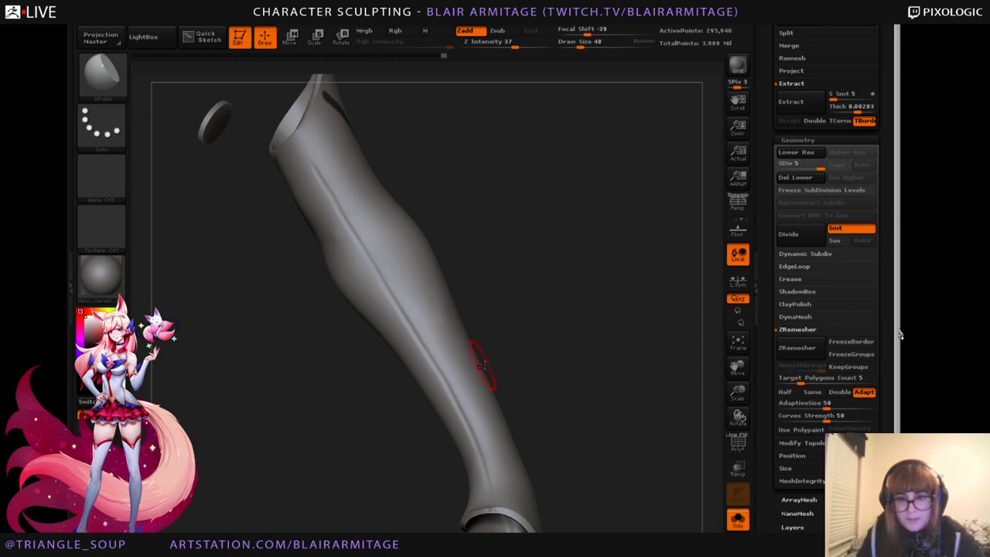
{"action": "left_click", "coordinate": [738, 522]}
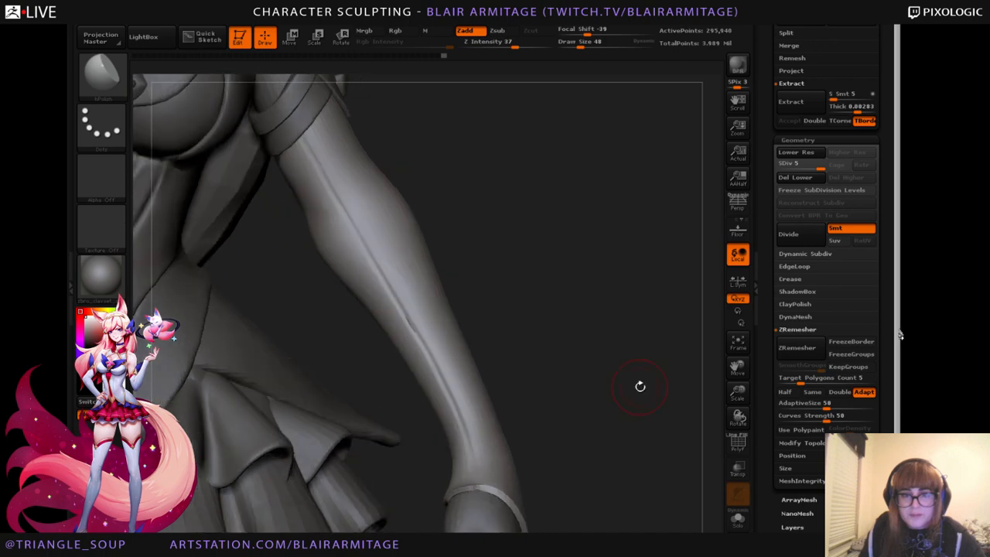
Inflate the fabric along the front seam of the sleeve with the Inflat brush.
{"action": "left_click", "coordinate": [101, 72]}
{"action": "left_click", "coordinate": [257, 88]}
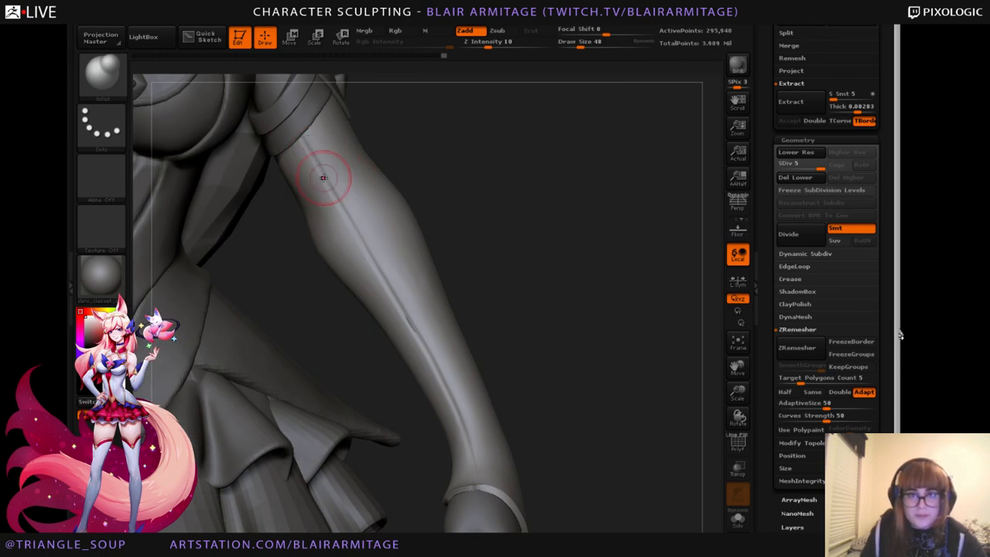
{"action": "left_click_drag", "start_coordinate": [324, 178], "coordinate": [445, 394]}
Select the armband at the sleeve's upper edge and detail its front with the Standard brush at draw size 12.
{"action": "left_click_drag", "start_coordinate": [558, 260], "coordinate": [574, 353], "text": "alt"}
{"action": "left_click_drag", "start_coordinate": [555, 315], "coordinate": [569, 304], "text": "alt"}
{"action": "left_click", "coordinate": [420, 318], "text": "alt"}
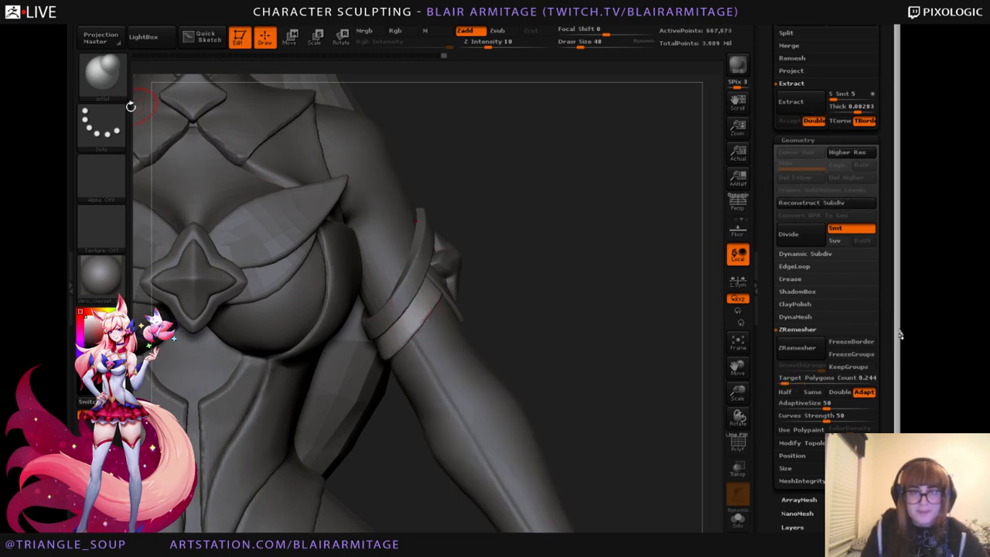
{"action": "left_click", "coordinate": [104, 78]}
{"action": "left_click", "coordinate": [382, 87]}
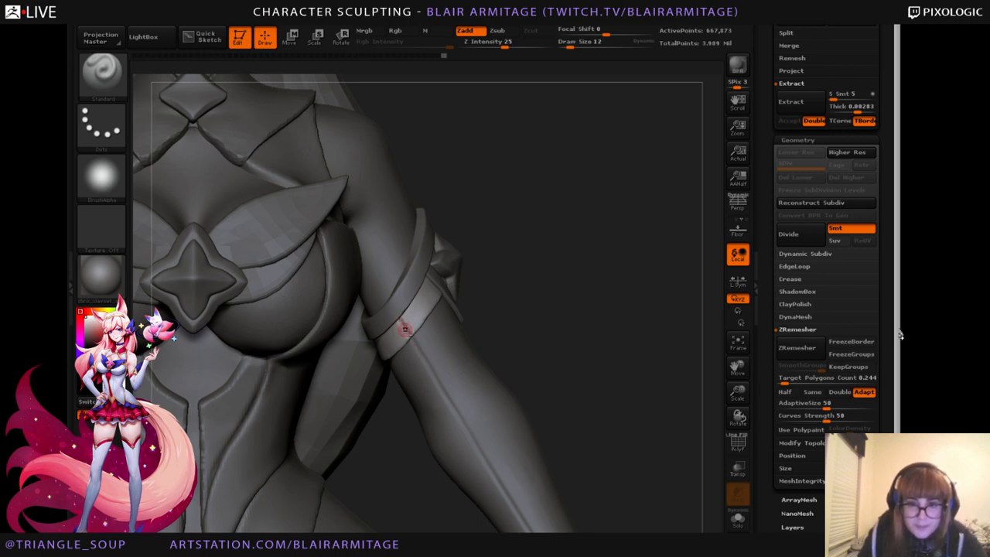
Detail the back of the armband behind the hair with transparency temporarily enabled.
{"action": "left_click_drag", "start_coordinate": [623, 336], "coordinate": [248, 353]}
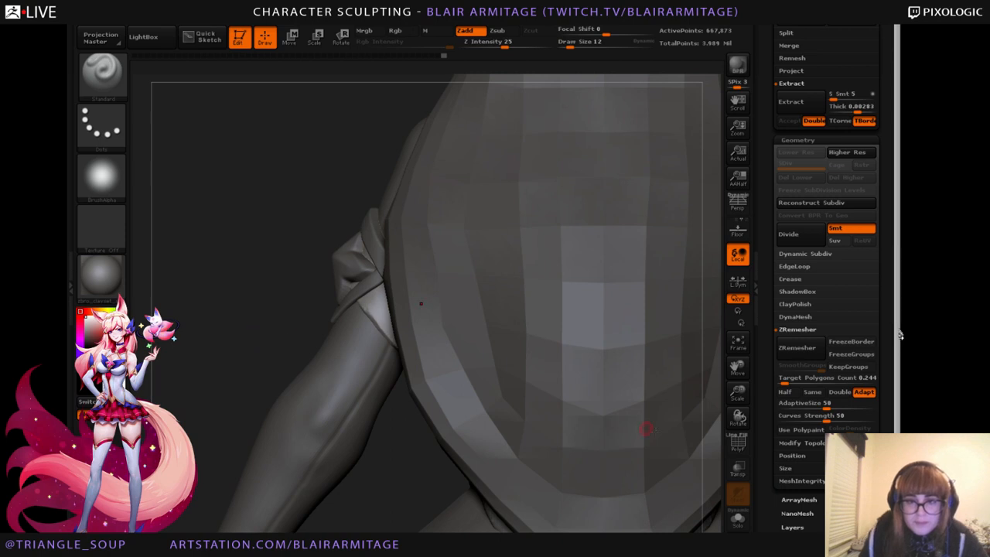
{"action": "left_click", "coordinate": [740, 472]}
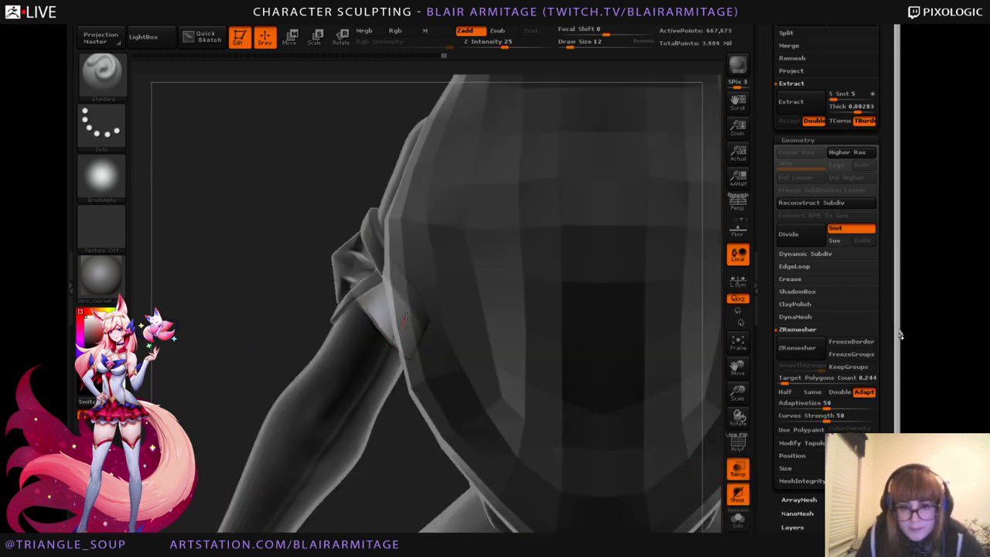
{"action": "left_click_drag", "start_coordinate": [379, 232], "coordinate": [410, 297], "text": "shift"}
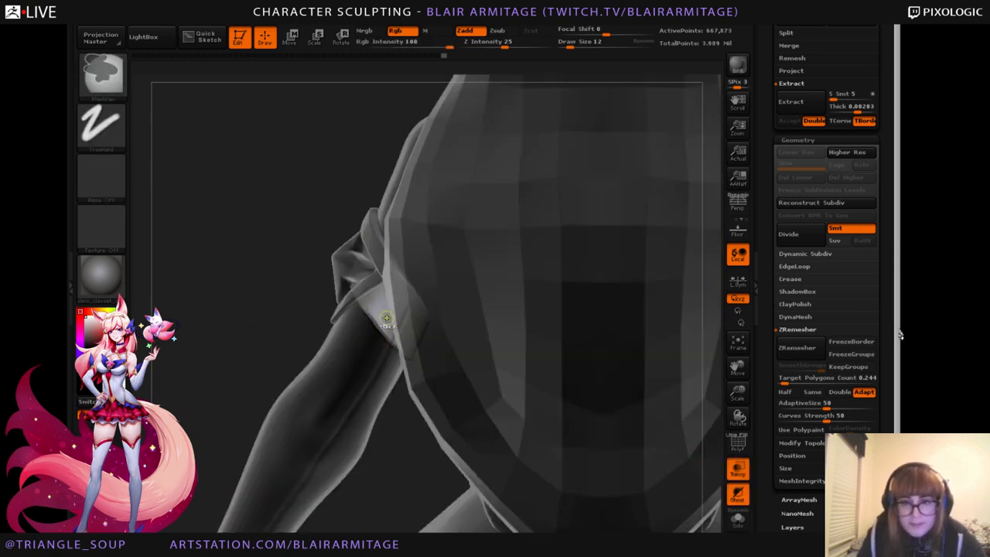
{"action": "right_click_drag", "start_coordinate": [384, 347], "coordinate": [402, 319], "text": "alt"}
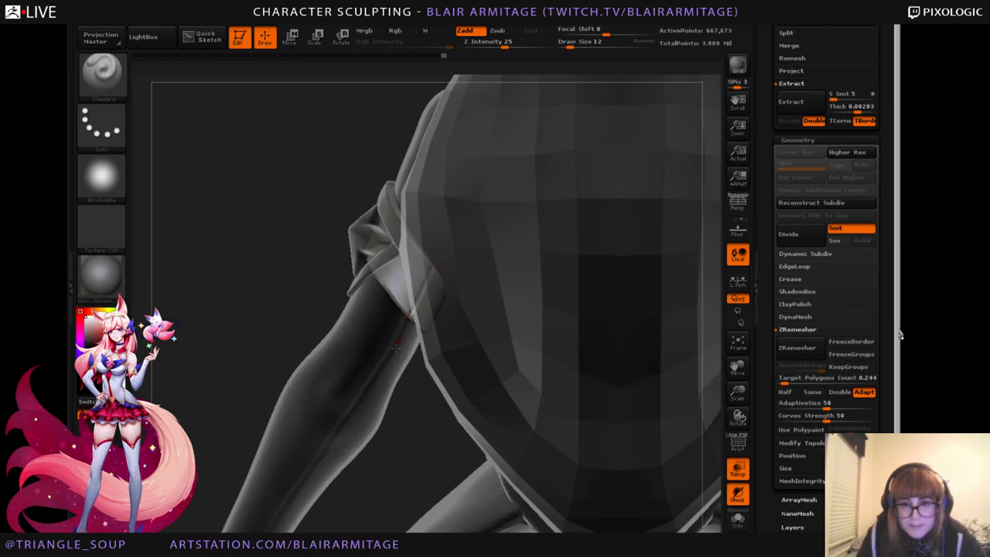
{"action": "left_click", "coordinate": [730, 469]}
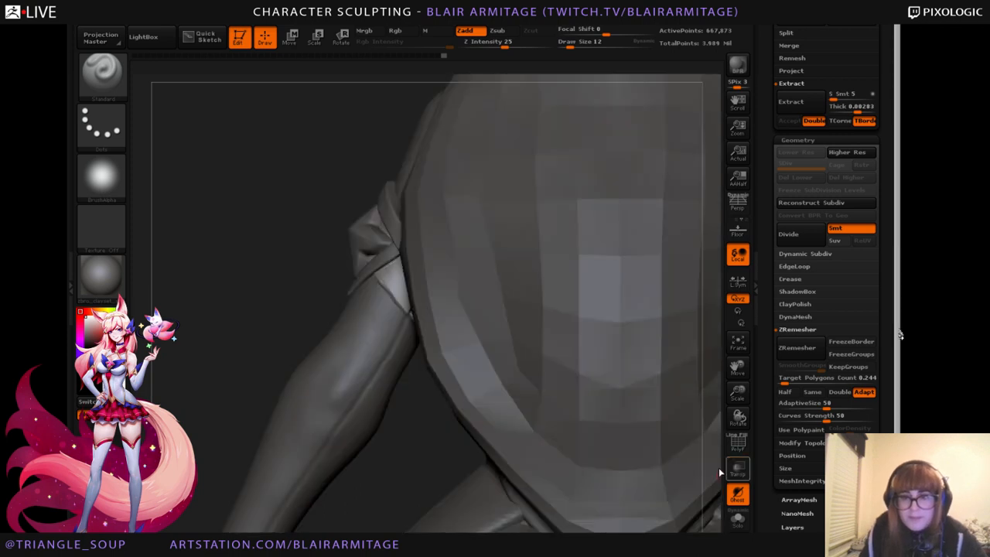
Isolate the sleeve subtool and make only the related armband pieces and the star ornament visible with it.
{"action": "left_click_drag", "start_coordinate": [302, 338], "coordinate": [566, 329]}
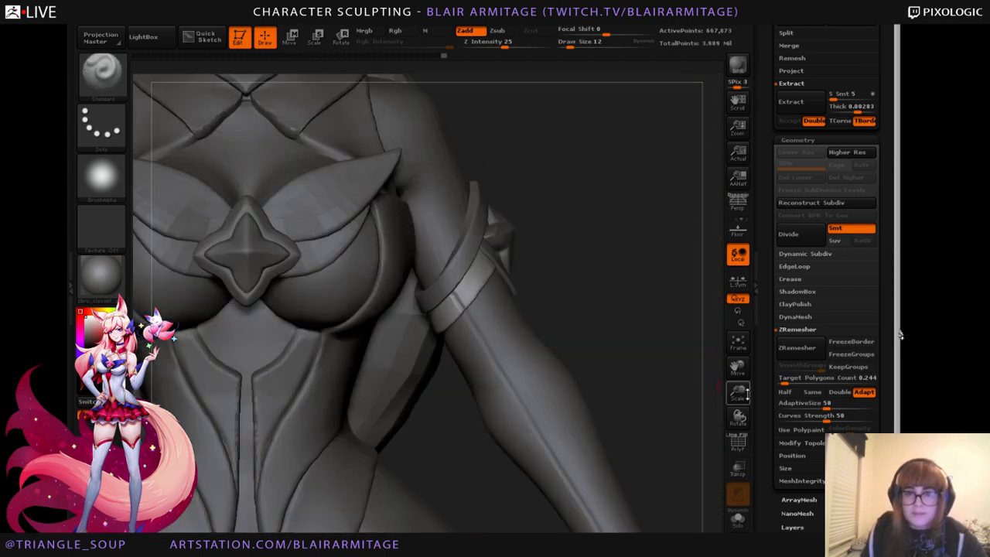
{"action": "mouse_move", "coordinate": [739, 391]}
{"action": "left_mouse_down"}
{"action": "mouse_move", "coordinate": [629, 360]}
{"action": "mouse_move", "coordinate": [347, 365]}
{"action": "mouse_move", "coordinate": [415, 353]}
{"action": "mouse_move", "coordinate": [646, 368]}
{"action": "mouse_move", "coordinate": [659, 380]}
{"action": "mouse_move", "coordinate": [659, 407]}
{"action": "mouse_move", "coordinate": [671, 404]}
{"action": "mouse_move", "coordinate": [718, 455]}
{"action": "mouse_move", "coordinate": [691, 453]}
{"action": "mouse_move", "coordinate": [679, 298]}
{"action": "mouse_move", "coordinate": [657, 325]}
{"action": "left_mouse_up"}
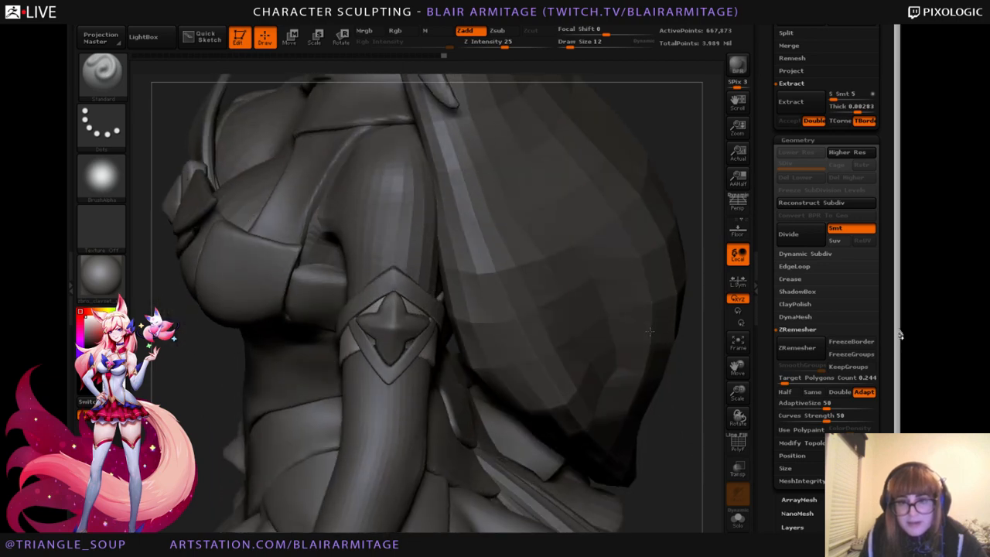
{"action": "left_click", "coordinate": [380, 405], "text": "alt"}
{"action": "left_click_drag", "start_coordinate": [771, 222], "coordinate": [760, 390]}
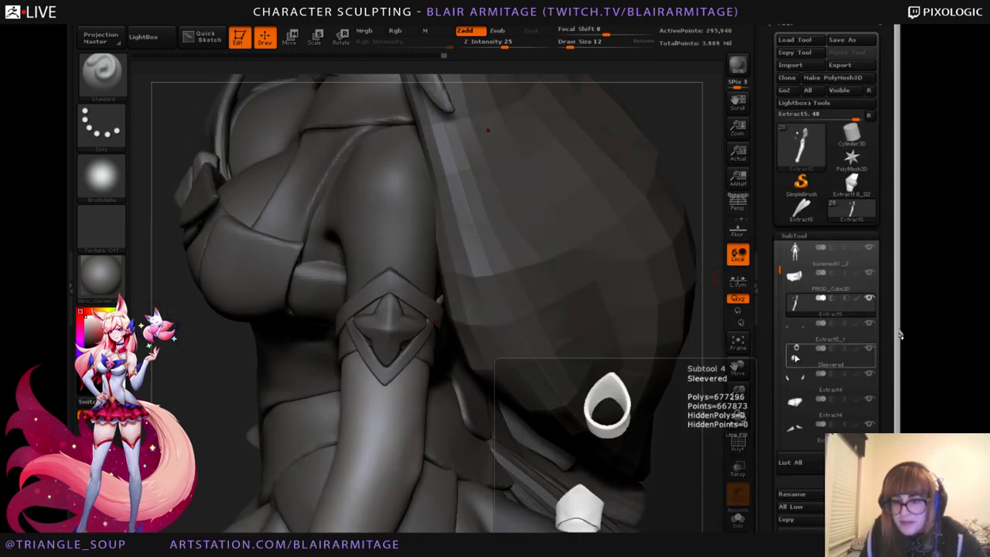
{"action": "left_click", "coordinate": [869, 301], "text": "shift"}
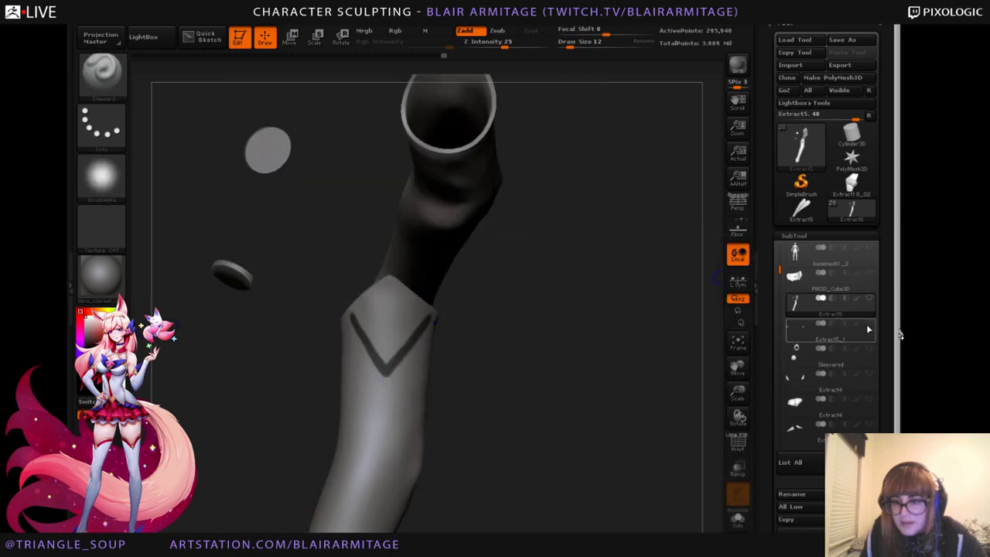
{"action": "left_click", "coordinate": [869, 324]}
{"action": "left_click", "coordinate": [870, 349]}
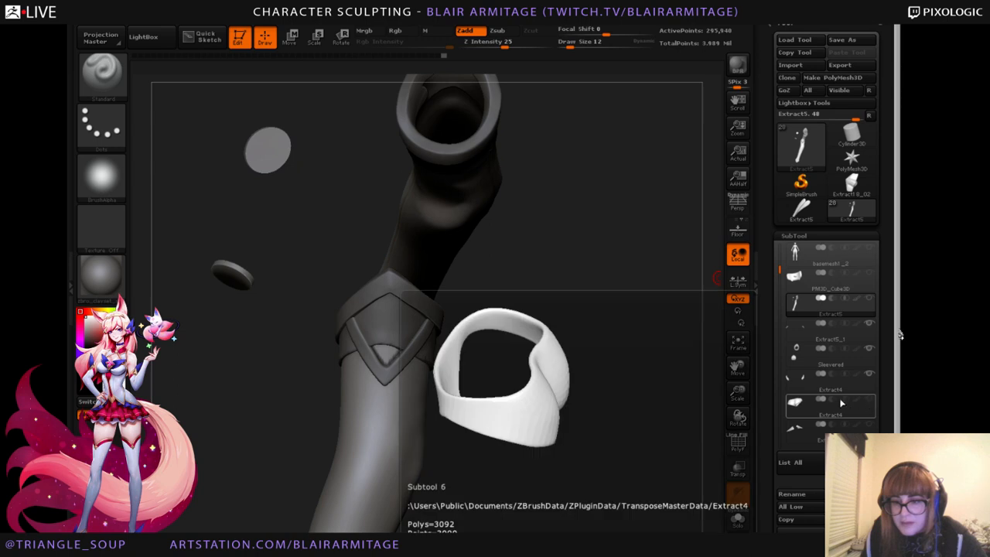
{"action": "left_click_drag", "start_coordinate": [611, 410], "coordinate": [706, 409]}
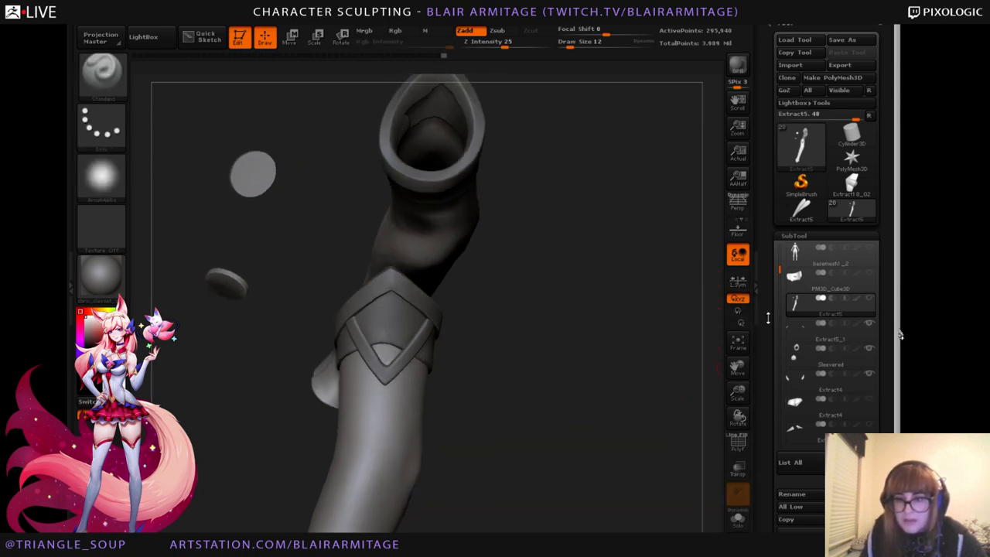
{"action": "mouse_move", "coordinate": [778, 270]}
{"action": "left_mouse_down"}
{"action": "mouse_move", "coordinate": [762, 407]}
{"action": "mouse_move", "coordinate": [764, 324]}
{"action": "left_mouse_up"}
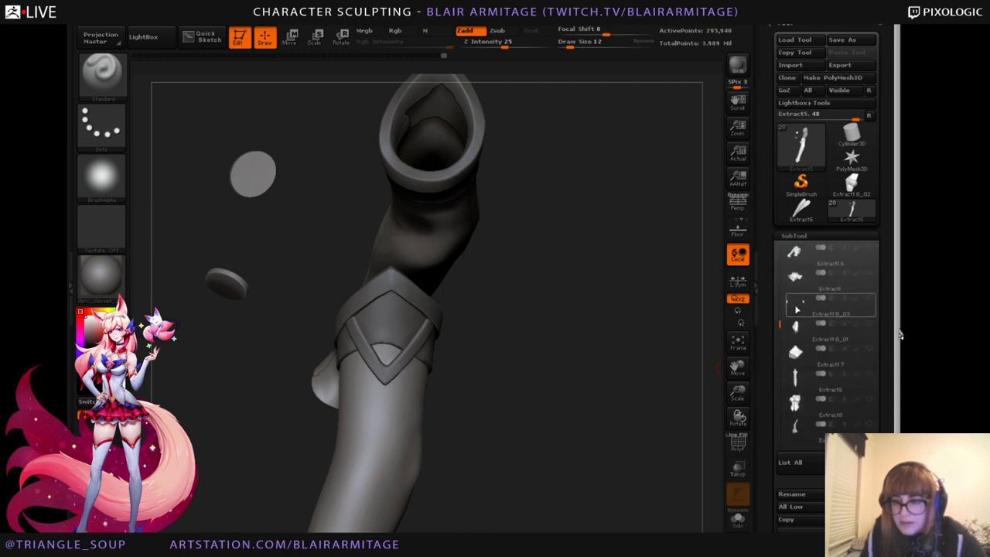
{"action": "left_click", "coordinate": [872, 304]}
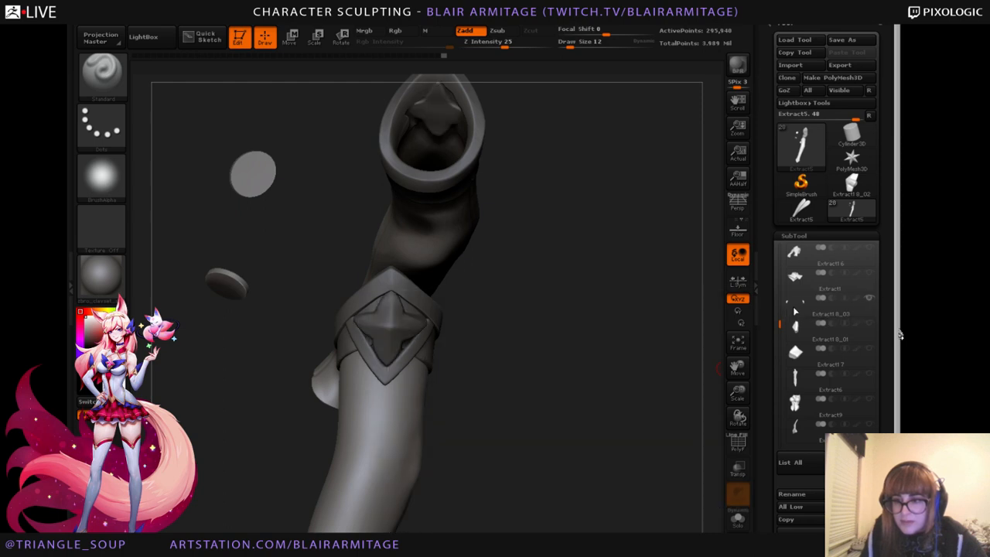
Move the star ornament subtool up the subtool list to sit directly above the sleeve.
{"action": "left_click", "coordinate": [839, 469]}
{"action": "left_click", "coordinate": [839, 469]}
{"action": "left_click", "coordinate": [840, 469]}
{"action": "left_click", "coordinate": [839, 468]}
{"action": "left_click", "coordinate": [840, 469]}
{"action": "left_click", "coordinate": [839, 469]}
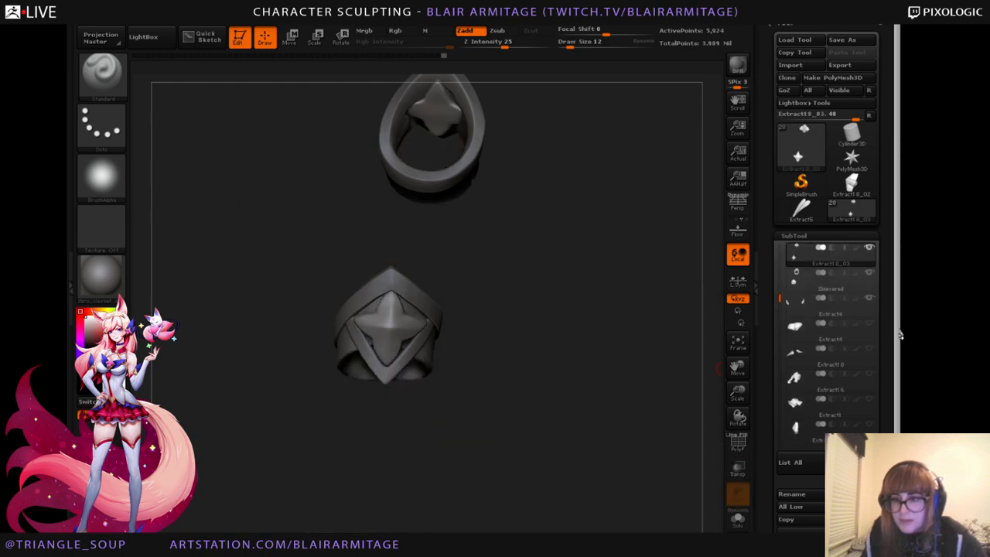
{"action": "left_click", "coordinate": [839, 468]}
{"action": "left_click", "coordinate": [839, 468]}
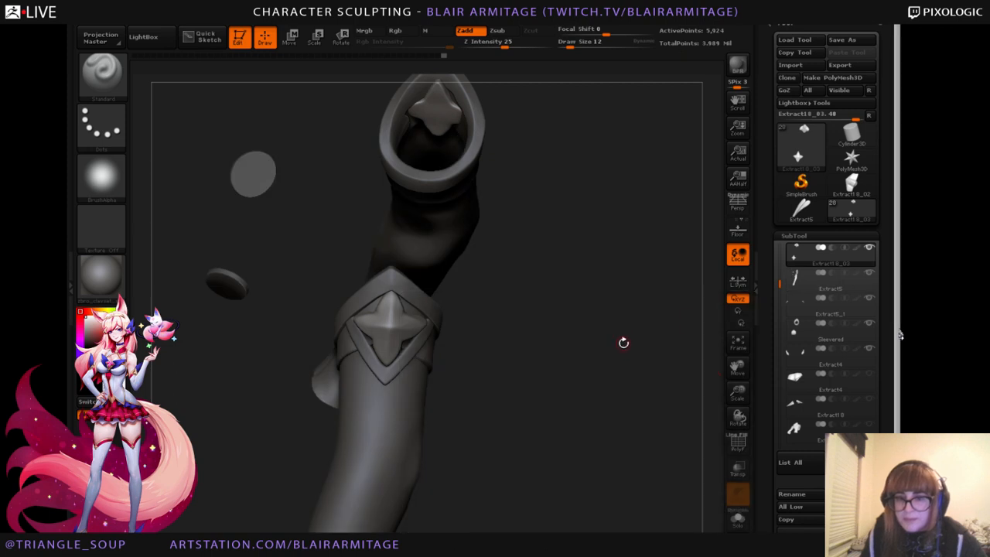
Move the Sleevered armband subtool above the V-shaped trim Extract5_1 in the subtool list.
{"action": "mouse_move", "coordinate": [619, 365]}
{"action": "left_mouse_down"}
{"action": "mouse_move", "coordinate": [645, 407]}
{"action": "mouse_move", "coordinate": [443, 365]}
{"action": "mouse_move", "coordinate": [680, 361]}
{"action": "left_mouse_up"}
{"action": "left_click", "coordinate": [437, 361], "text": "alt"}
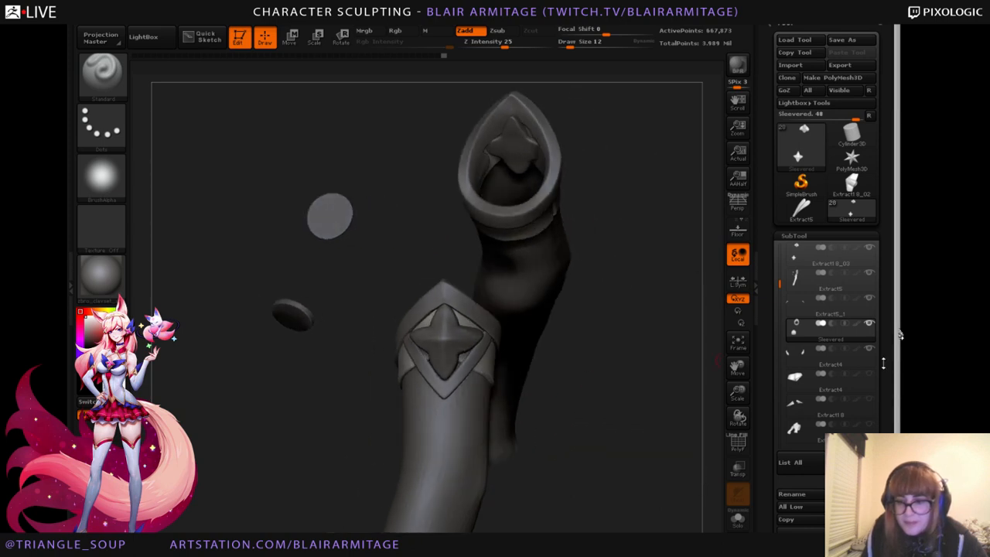
{"action": "left_click", "coordinate": [845, 341]}
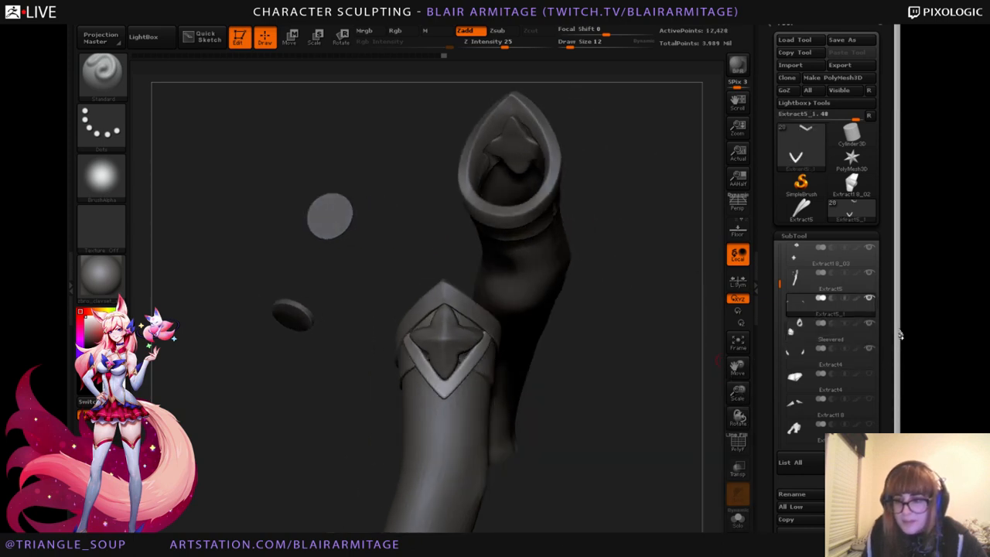
{"action": "left_click", "coordinate": [813, 312]}
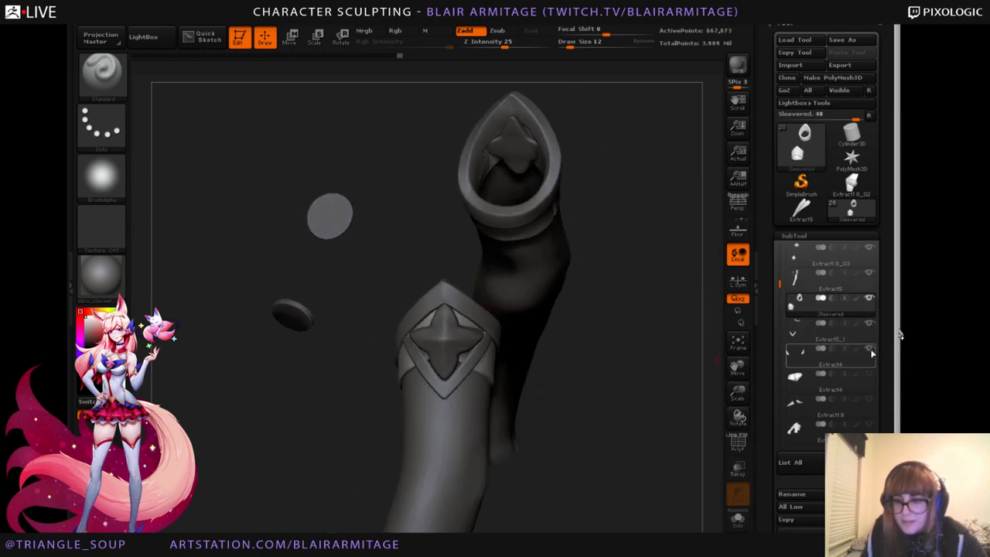
Adjust the armband's fit around the sleeve and star ornament using an enlarged Move Topological brush.
{"action": "mouse_move", "coordinate": [632, 428]}
{"action": "left_mouse_down"}
{"action": "mouse_move", "coordinate": [649, 416]}
{"action": "mouse_move", "coordinate": [634, 433]}
{"action": "mouse_move", "coordinate": [654, 425]}
{"action": "left_mouse_up"}
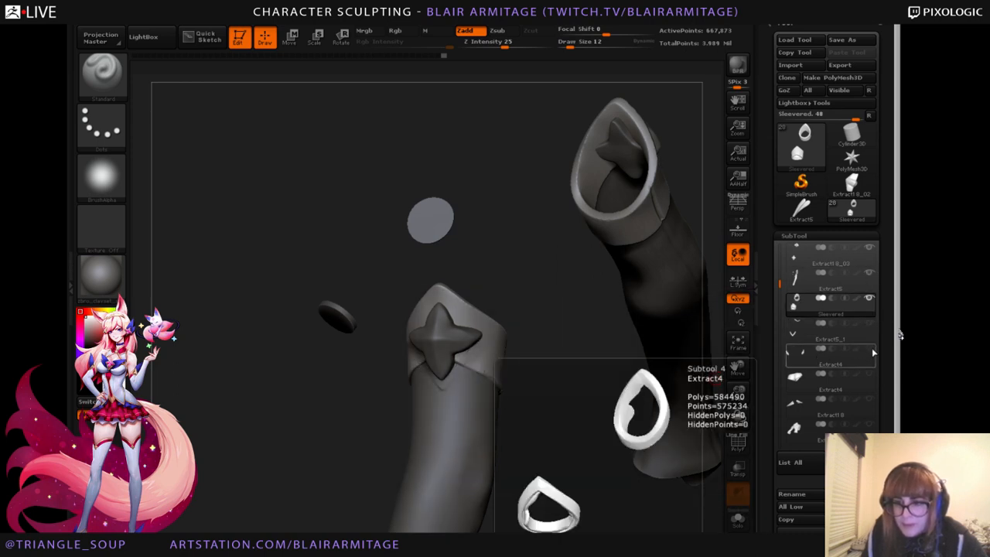
{"action": "mouse_move", "coordinate": [654, 425]}
{"action": "left_mouse_down"}
{"action": "mouse_move", "coordinate": [693, 470]}
{"action": "mouse_move", "coordinate": [612, 474]}
{"action": "mouse_move", "coordinate": [655, 481]}
{"action": "mouse_move", "coordinate": [639, 490]}
{"action": "mouse_move", "coordinate": [634, 521]}
{"action": "mouse_move", "coordinate": [639, 511]}
{"action": "left_mouse_up"}
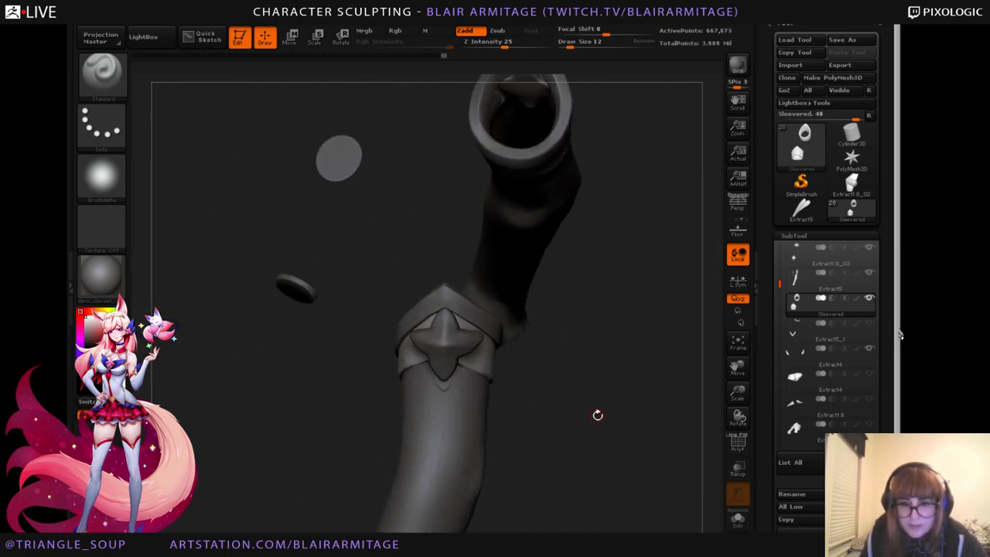
{"action": "left_click", "coordinate": [100, 71]}
{"action": "left_click", "coordinate": [288, 113]}
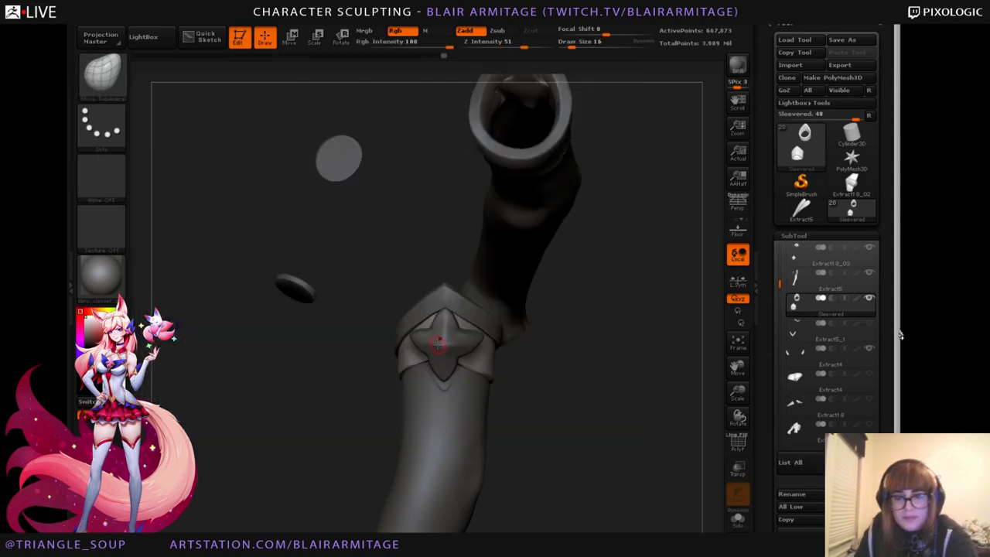
{"action": "key", "text": "bracketright"}
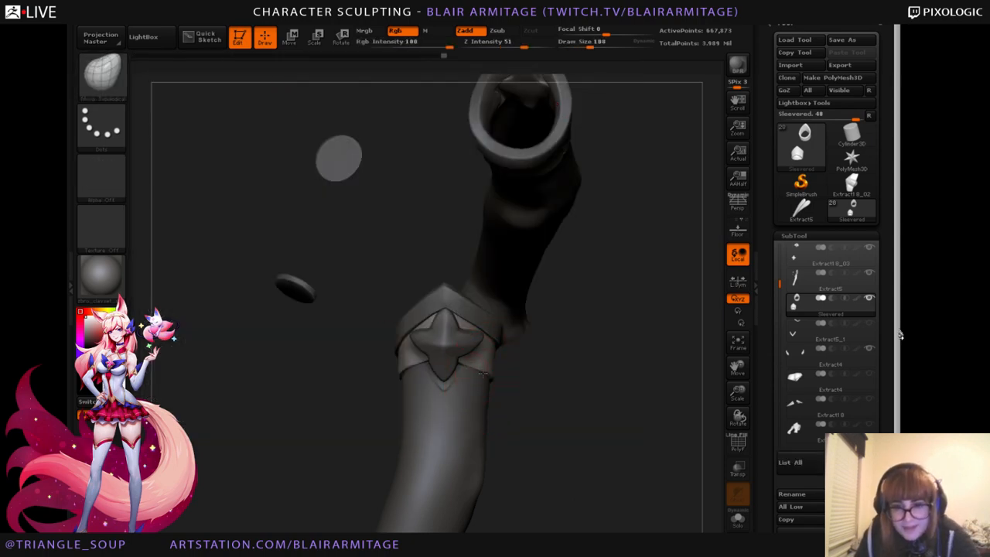
{"action": "left_click_drag", "start_coordinate": [580, 400], "coordinate": [487, 387]}
{"action": "left_click_drag", "start_coordinate": [738, 394], "coordinate": [584, 333]}
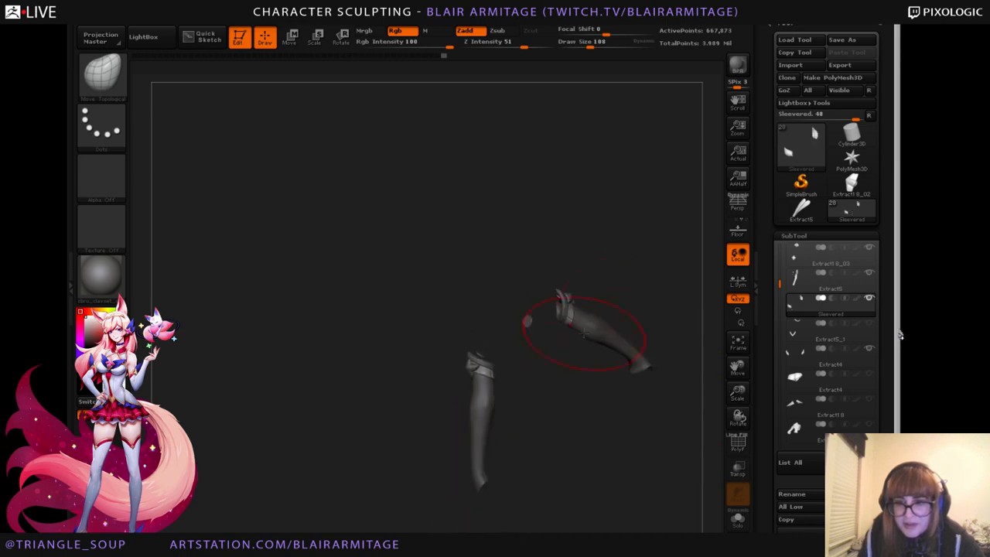
{"action": "mouse_move", "coordinate": [738, 392]}
{"action": "left_mouse_down"}
{"action": "mouse_move", "coordinate": [618, 426]}
{"action": "mouse_move", "coordinate": [575, 402]}
{"action": "mouse_move", "coordinate": [673, 393]}
{"action": "mouse_move", "coordinate": [575, 397]}
{"action": "mouse_move", "coordinate": [484, 380]}
{"action": "mouse_move", "coordinate": [463, 366]}
{"action": "left_mouse_up"}
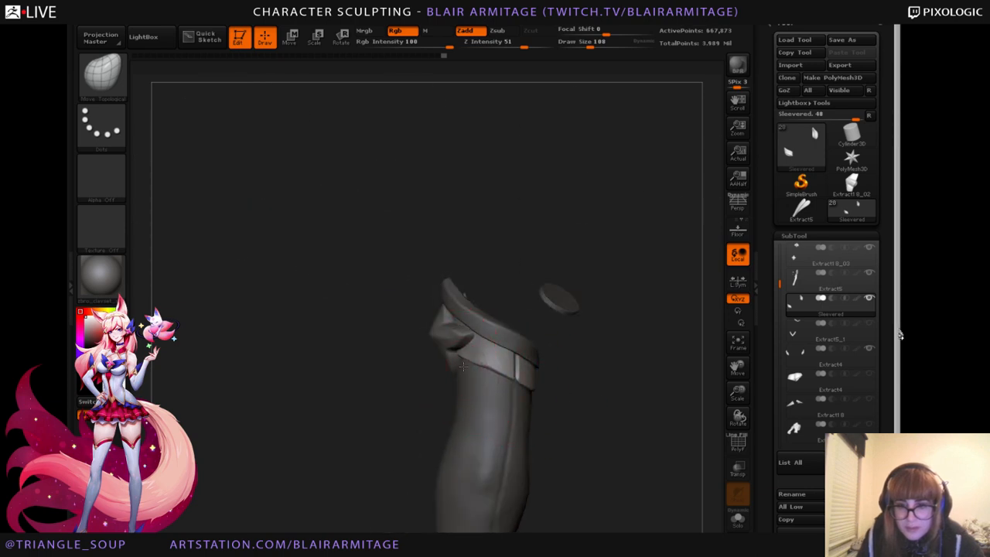
{"action": "left_click_drag", "start_coordinate": [603, 395], "coordinate": [659, 418]}
{"action": "left_click_drag", "start_coordinate": [551, 417], "coordinate": [583, 305]}
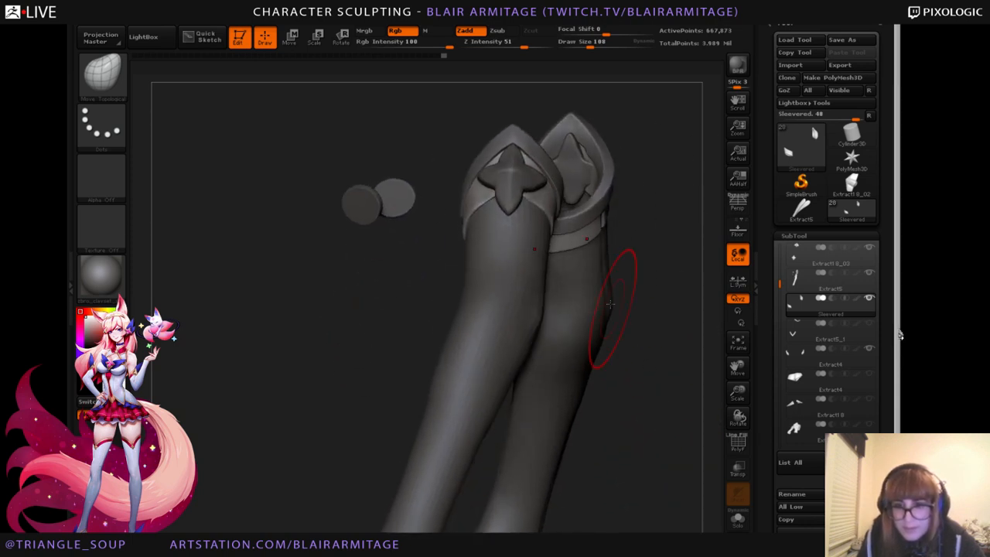
{"action": "mouse_move", "coordinate": [536, 207]}
{"action": "left_mouse_down"}
{"action": "mouse_move", "coordinate": [612, 402]}
{"action": "mouse_move", "coordinate": [696, 410]}
{"action": "mouse_move", "coordinate": [634, 404]}
{"action": "mouse_move", "coordinate": [583, 377]}
{"action": "mouse_move", "coordinate": [565, 340]}
{"action": "left_mouse_up"}
{"action": "left_click_drag", "start_coordinate": [441, 379], "coordinate": [729, 320]}
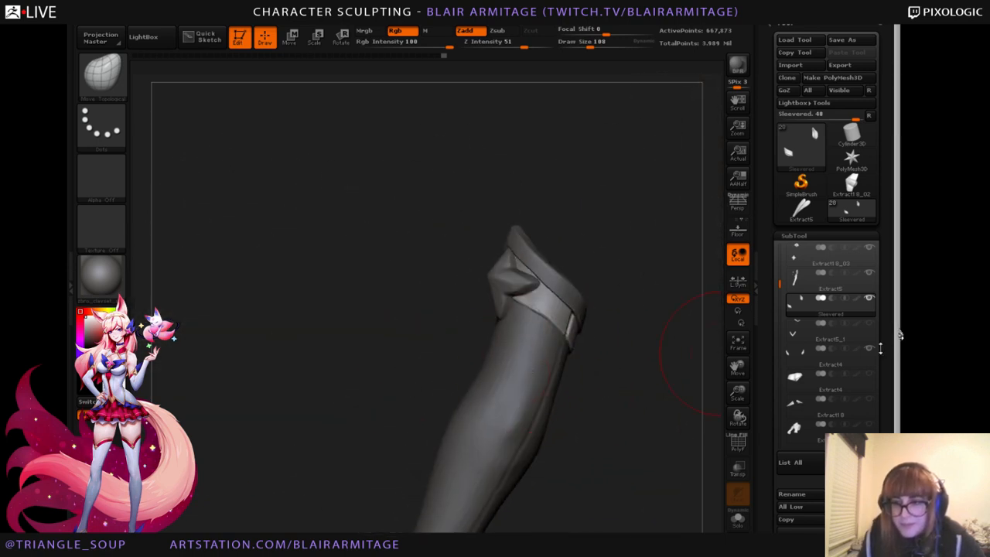
{"action": "left_click_drag", "start_coordinate": [587, 433], "coordinate": [659, 410]}
Make all of the character's subtools visible again and save the tool.
{"action": "left_click", "coordinate": [870, 298], "text": "shift"}
{"action": "left_click", "coordinate": [871, 301], "text": "shift"}
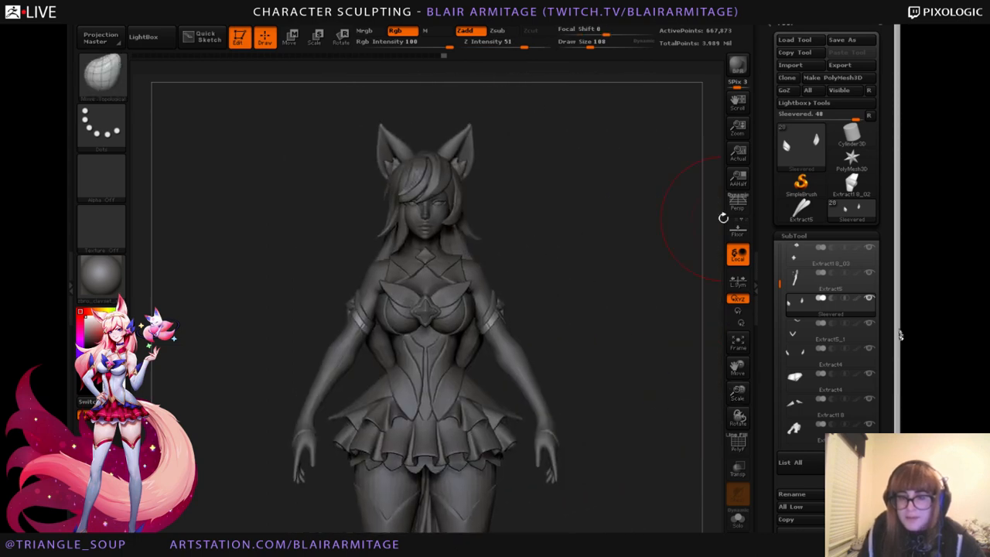
{"action": "left_click", "coordinate": [840, 41]}
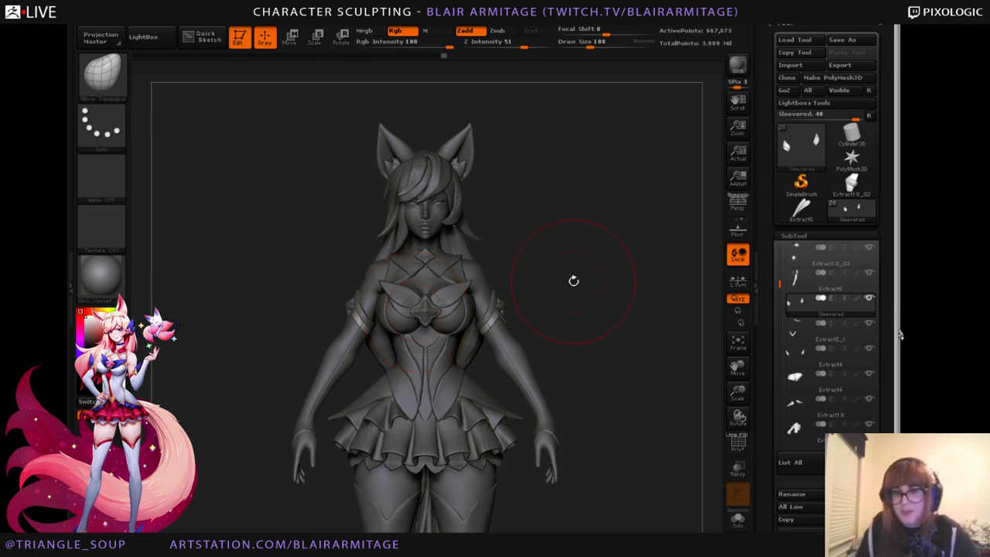
Examine the full character at several zoom levels, comparing the armbands, bodice, skirt, legs and hands.
{"action": "mouse_move", "coordinate": [645, 398]}
{"action": "left_mouse_down", "text": "alt"}
{"action": "mouse_move", "coordinate": [610, 349]}
{"action": "mouse_move", "coordinate": [592, 361]}
{"action": "mouse_move", "coordinate": [647, 412]}
{"action": "mouse_move", "coordinate": [619, 406]}
{"action": "left_mouse_up", "text": "alt"}
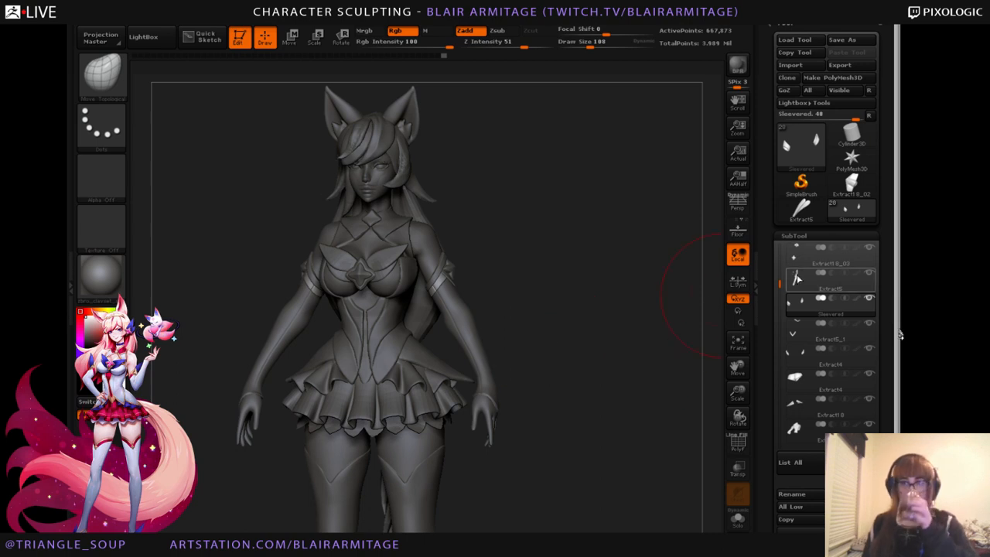
{"action": "scroll", "coordinate": [850, 293], "scroll_direction": "up", "scroll_amount": 5}
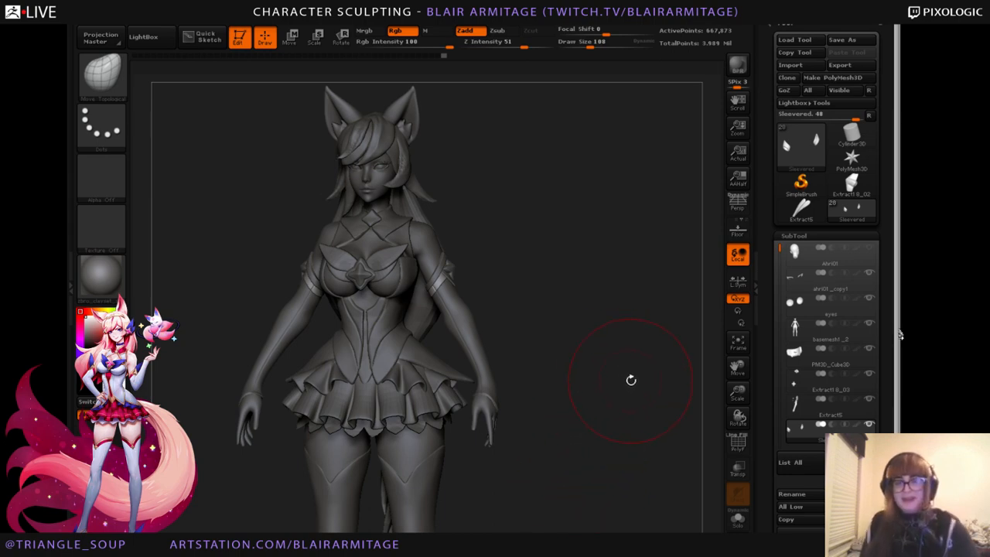
{"action": "left_click_drag", "start_coordinate": [631, 380], "coordinate": [674, 447]}
{"action": "left_click_drag", "start_coordinate": [730, 395], "coordinate": [727, 413]}
{"action": "left_click_drag", "start_coordinate": [594, 457], "coordinate": [614, 449], "text": "alt"}
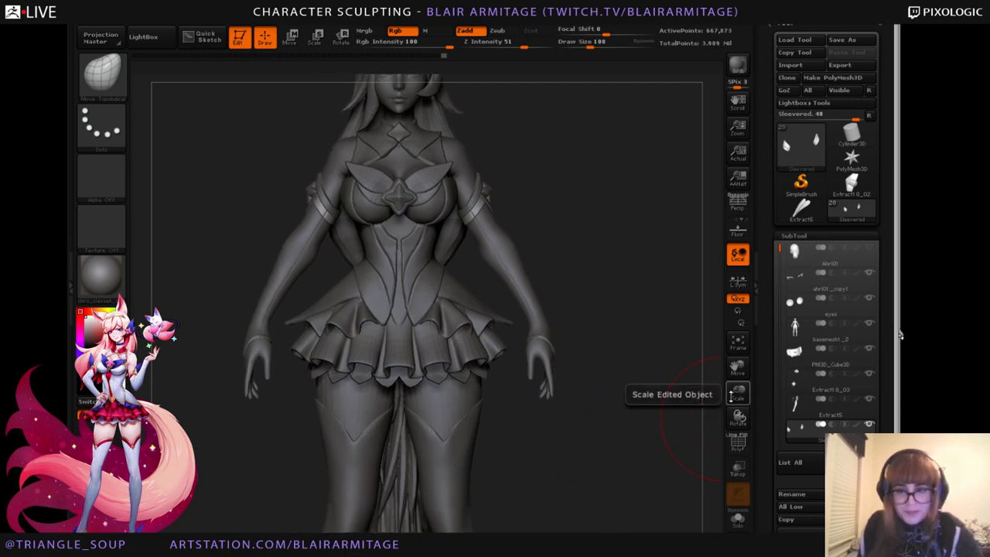
{"action": "left_click_drag", "start_coordinate": [728, 395], "coordinate": [605, 488]}
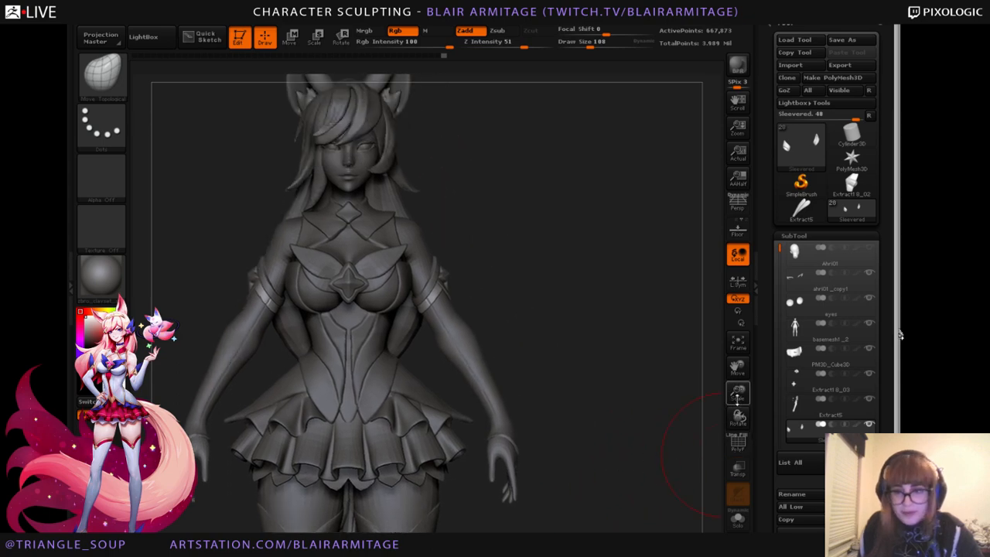
{"action": "left_click_drag", "start_coordinate": [737, 397], "coordinate": [729, 422]}
{"action": "left_click_drag", "start_coordinate": [591, 348], "coordinate": [660, 348], "text": "alt"}
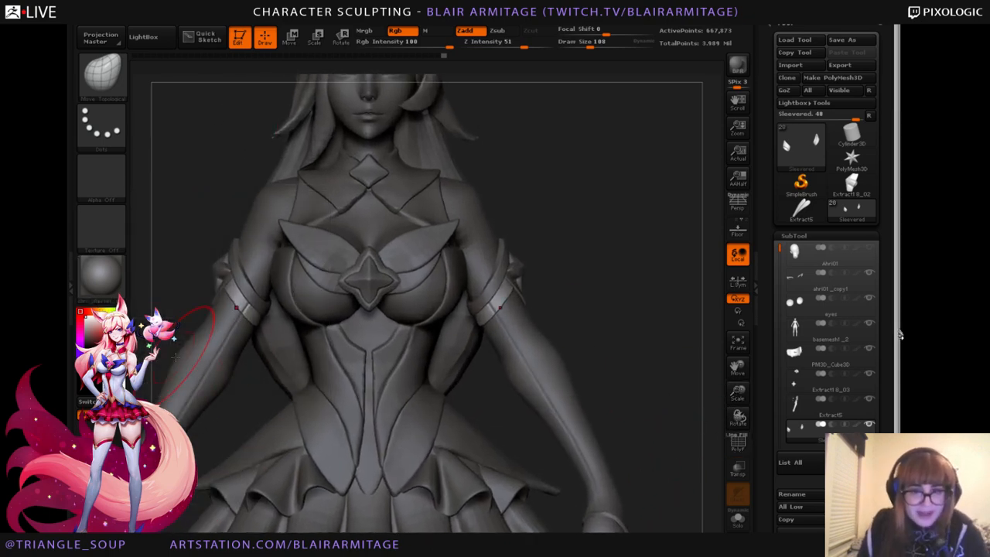
{"action": "left_click_drag", "start_coordinate": [668, 396], "coordinate": [656, 351], "text": "alt"}
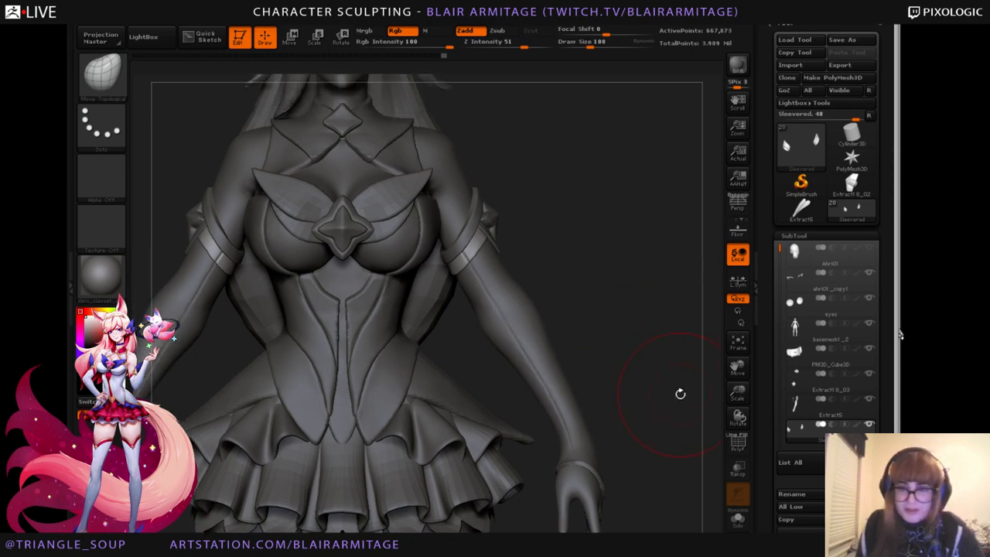
{"action": "left_click_drag", "start_coordinate": [738, 393], "coordinate": [668, 384]}
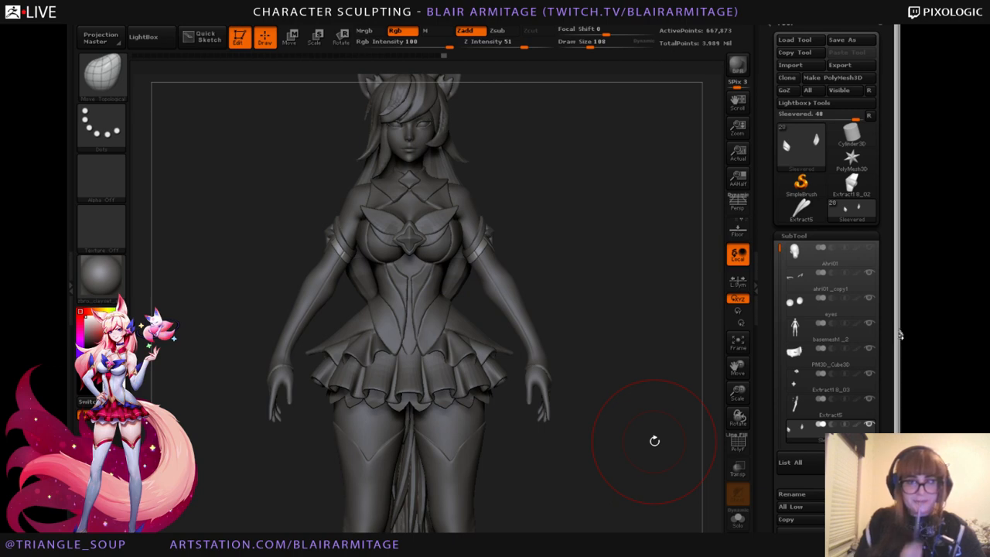
{"action": "left_click_drag", "start_coordinate": [609, 444], "coordinate": [608, 375], "text": "alt"}
{"action": "left_click_drag", "start_coordinate": [621, 476], "coordinate": [606, 421], "text": "alt"}
{"action": "left_click_drag", "start_coordinate": [532, 374], "coordinate": [541, 436], "text": "alt"}
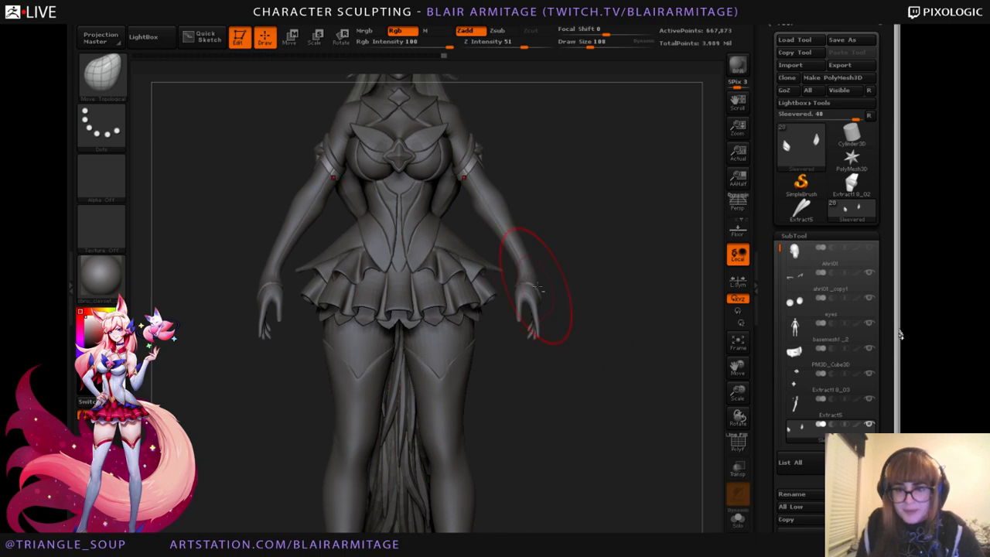
Select the body base mesh at the hand and lower it by three subdivision levels.
{"action": "left_click_drag", "start_coordinate": [738, 393], "coordinate": [620, 424]}
{"action": "left_click", "coordinate": [546, 366], "text": "alt"}
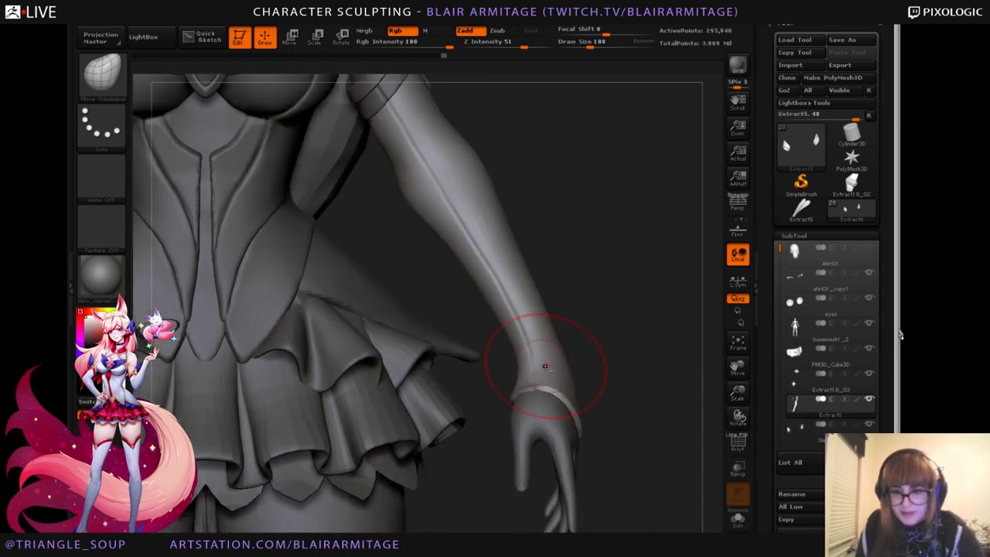
{"action": "mouse_move", "coordinate": [669, 345]}
{"action": "left_mouse_down"}
{"action": "mouse_move", "coordinate": [599, 360]}
{"action": "mouse_move", "coordinate": [635, 348]}
{"action": "left_mouse_up"}
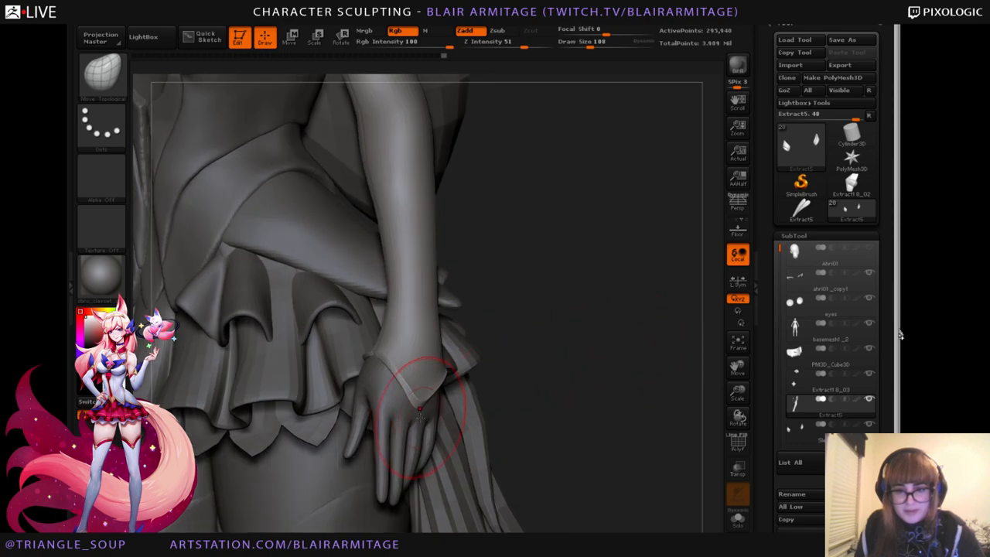
{"action": "left_click", "coordinate": [406, 398], "text": "alt"}
{"action": "key", "text": "shift+d"}
{"action": "key", "text": "shift+d"}
{"action": "key", "text": "shift+d"}
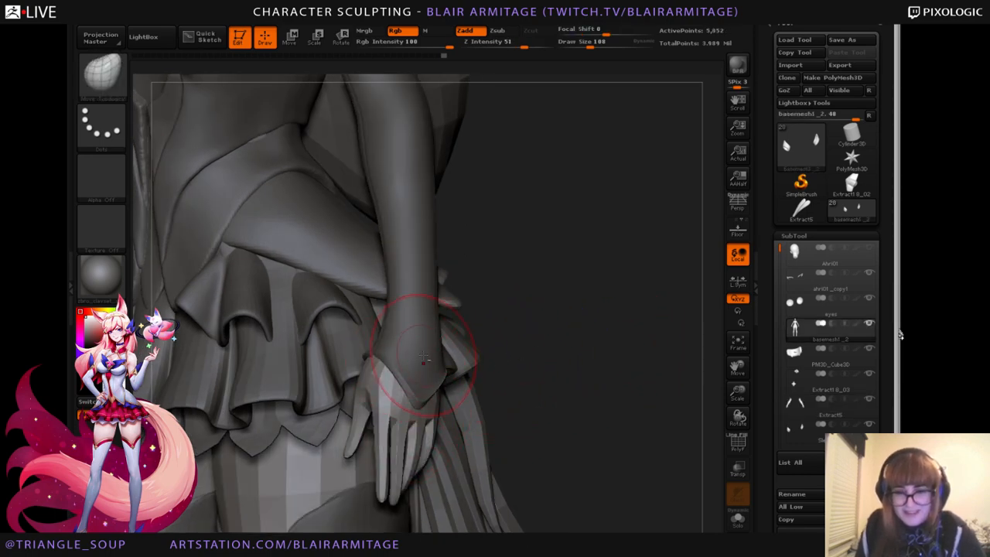
Isolate the body base mesh and mask everything except the hands.
{"action": "left_click", "coordinate": [394, 353], "text": "alt"}
{"action": "mouse_move", "coordinate": [588, 360]}
{"action": "left_mouse_down"}
{"action": "mouse_move", "coordinate": [662, 355]}
{"action": "mouse_move", "coordinate": [269, 469]}
{"action": "mouse_move", "coordinate": [397, 453]}
{"action": "left_mouse_up"}
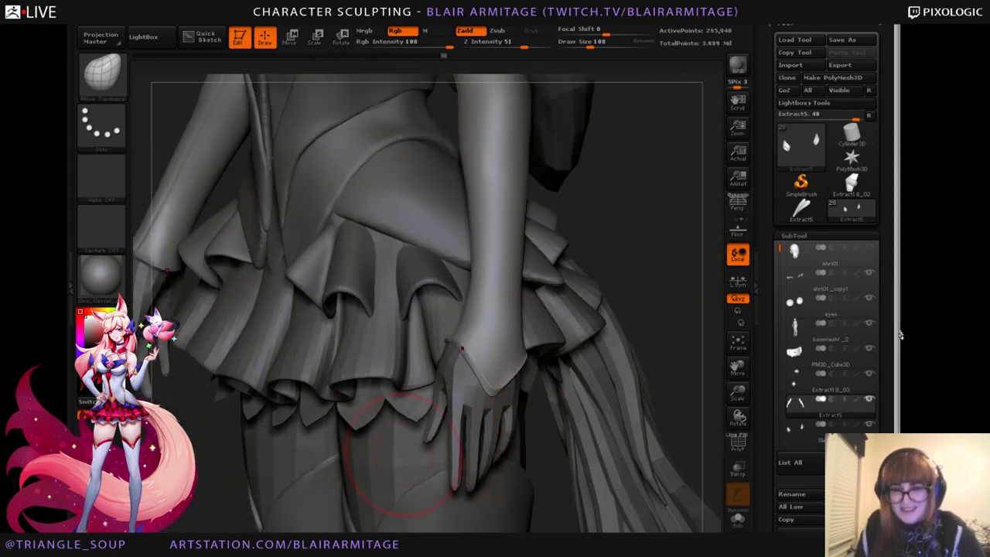
{"action": "left_click", "coordinate": [490, 405], "text": "alt"}
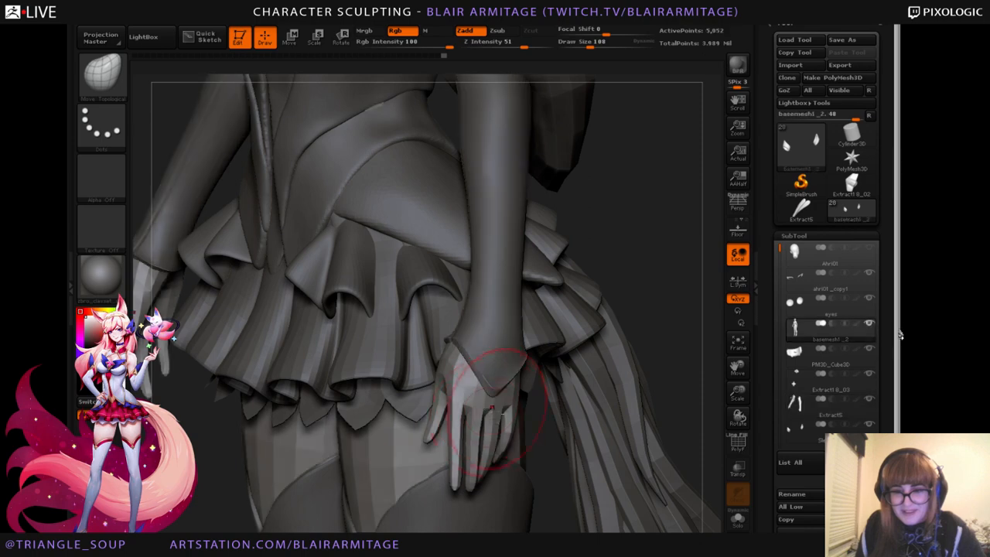
{"action": "left_click_drag", "start_coordinate": [654, 292], "coordinate": [618, 430]}
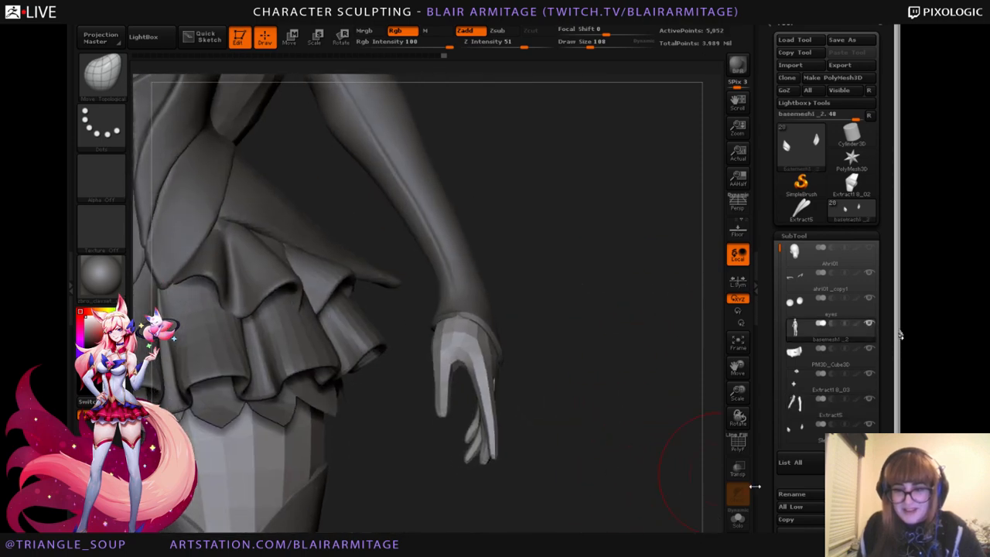
{"action": "left_click", "coordinate": [737, 520]}
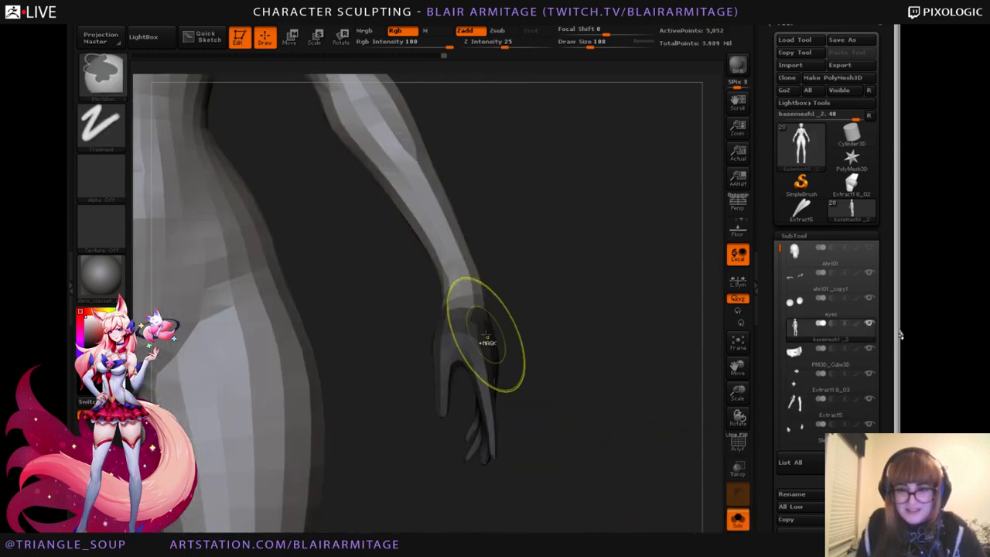
{"action": "left_click", "coordinate": [520, 195], "text": "ctrl"}
{"action": "left_click_drag", "start_coordinate": [521, 194], "coordinate": [549, 223], "text": "ctrl"}
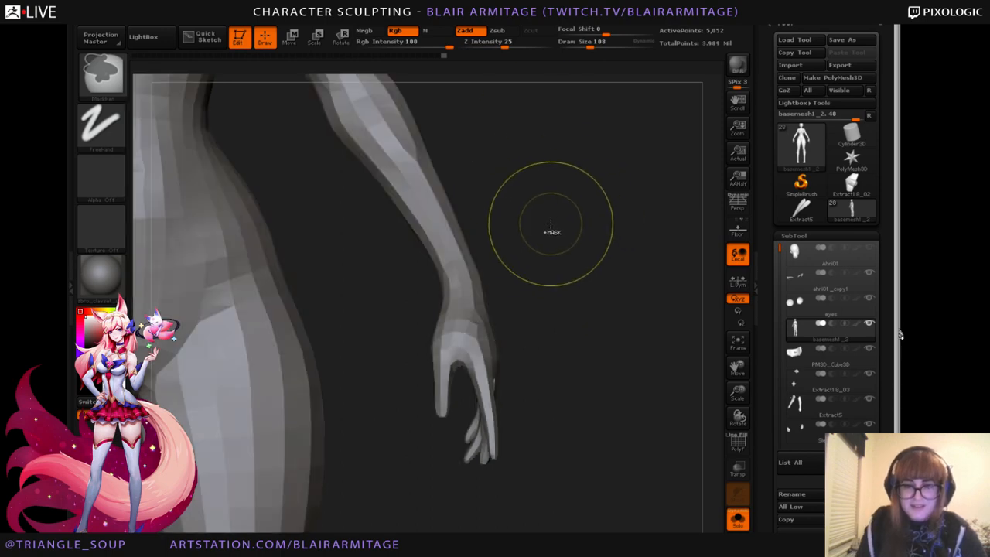
{"action": "key", "text": "ctrl+z"}
Scale the unmasked hands with local symmetry enabled and inflate them slightly with the Inflate deformation.
{"action": "left_click", "coordinate": [315, 36]}
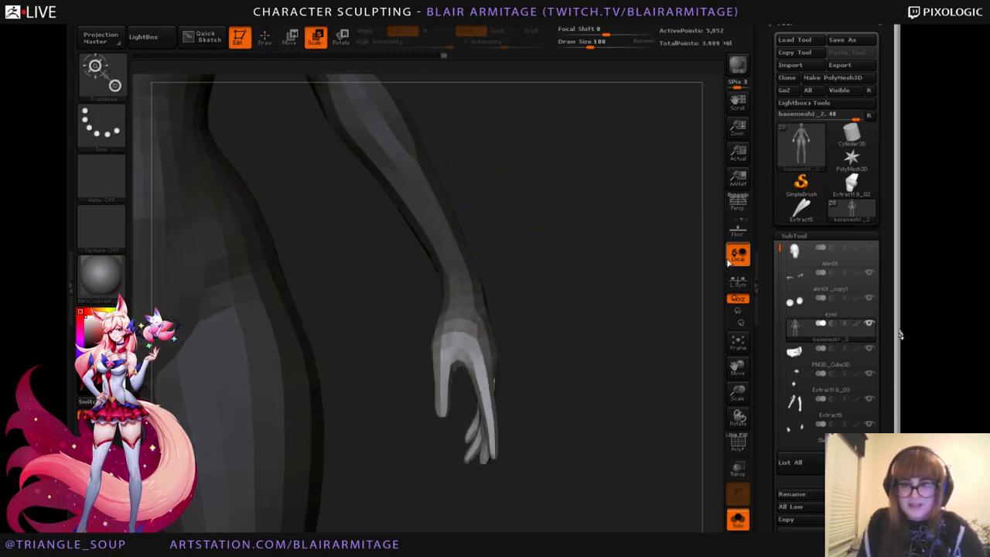
{"action": "left_click", "coordinate": [738, 278]}
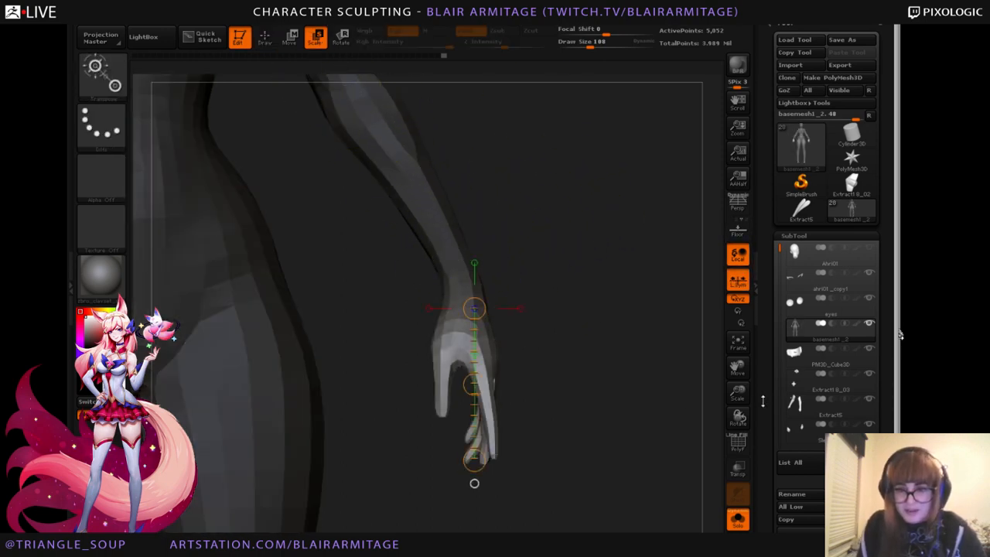
{"action": "left_click_drag", "start_coordinate": [738, 392], "coordinate": [624, 391]}
{"action": "left_click_drag", "start_coordinate": [474, 402], "coordinate": [474, 404]}
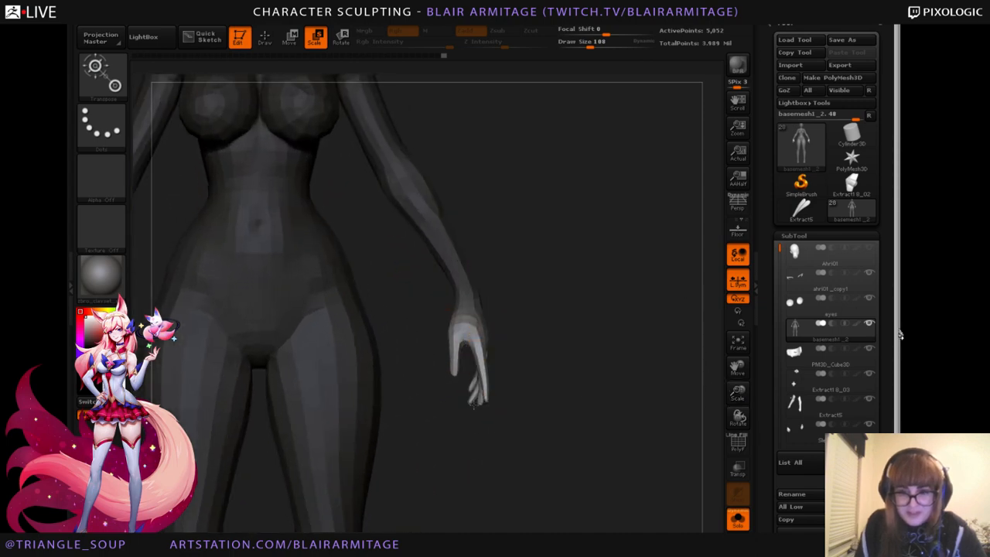
{"action": "left_click_drag", "start_coordinate": [738, 392], "coordinate": [742, 206]}
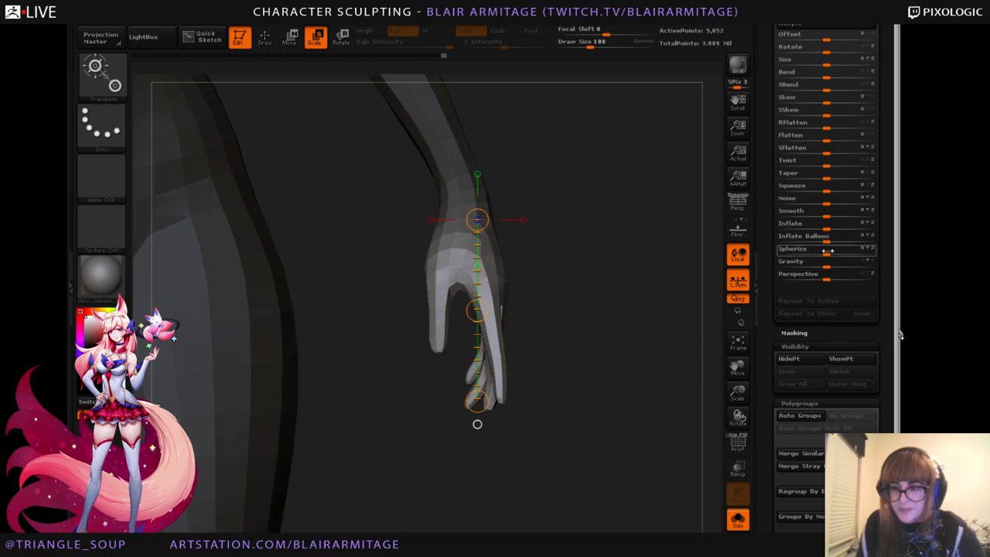
{"action": "left_click_drag", "start_coordinate": [827, 226], "coordinate": [832, 229]}
Raise the base mesh by three subdivision levels, return to Draw mode and show the other subtools again.
{"action": "left_click_drag", "start_coordinate": [625, 317], "coordinate": [650, 414]}
{"action": "key", "text": "d"}
{"action": "key", "text": "d"}
{"action": "key", "text": "d"}
{"action": "left_click", "coordinate": [264, 39]}
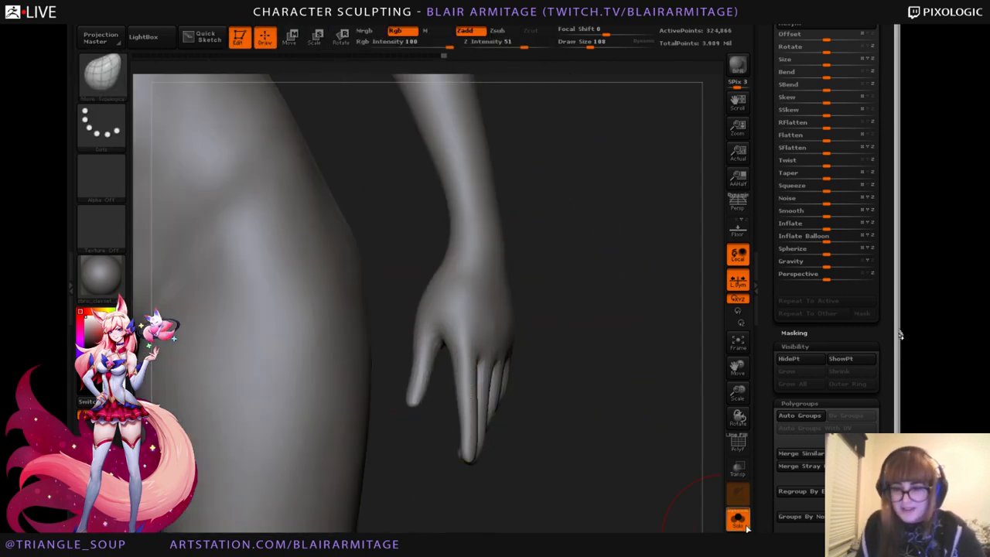
{"action": "left_click", "coordinate": [738, 518]}
Select the sleeve and pull its cuff edge around the wrist with the Move Topological brush, reducing the draw size to 72.
{"action": "left_click_drag", "start_coordinate": [643, 298], "coordinate": [541, 294]}
{"action": "left_click_drag", "start_coordinate": [287, 467], "coordinate": [371, 487], "text": "alt"}
{"action": "mouse_move", "coordinate": [652, 271]}
{"action": "left_mouse_down"}
{"action": "mouse_move", "coordinate": [661, 306]}
{"action": "mouse_move", "coordinate": [671, 303]}
{"action": "left_mouse_up"}
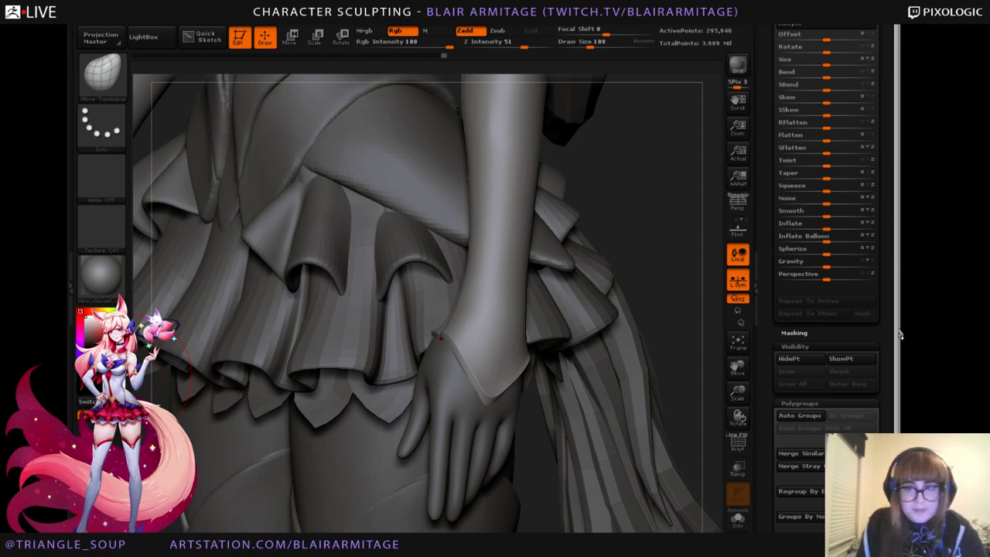
{"action": "left_click_drag", "start_coordinate": [439, 338], "coordinate": [643, 270]}
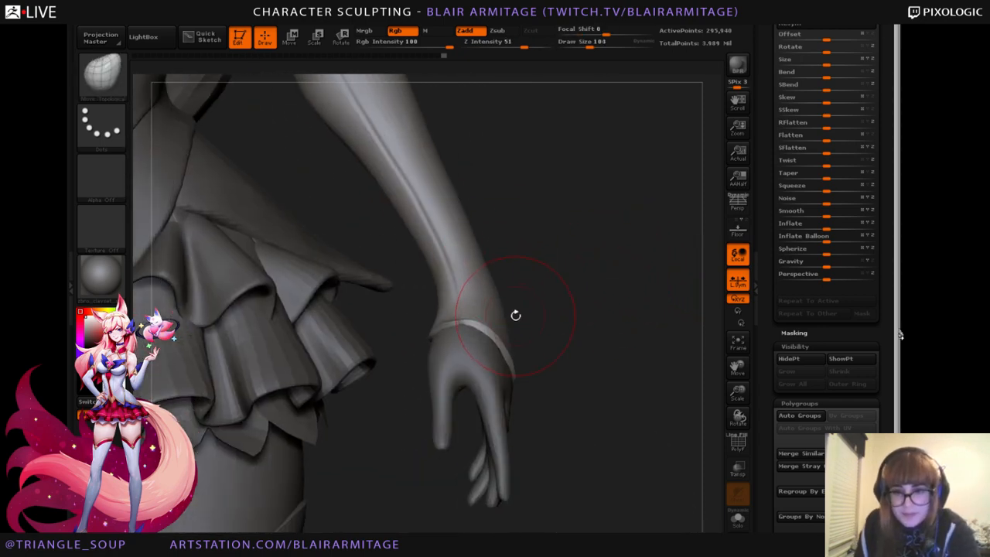
{"action": "key", "text": "["}
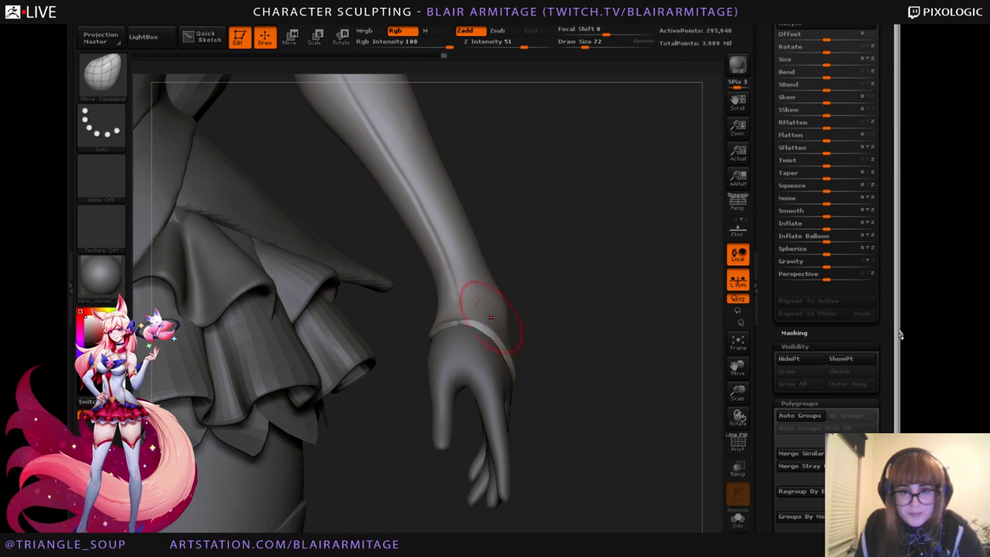
Smooth and reposition the sleeve's cuff edge around the inner and outer wrist so it follows the hand.
{"action": "mouse_move", "coordinate": [603, 323]}
{"action": "left_mouse_down"}
{"action": "mouse_move", "coordinate": [625, 327]}
{"action": "mouse_move", "coordinate": [548, 327]}
{"action": "left_mouse_up"}
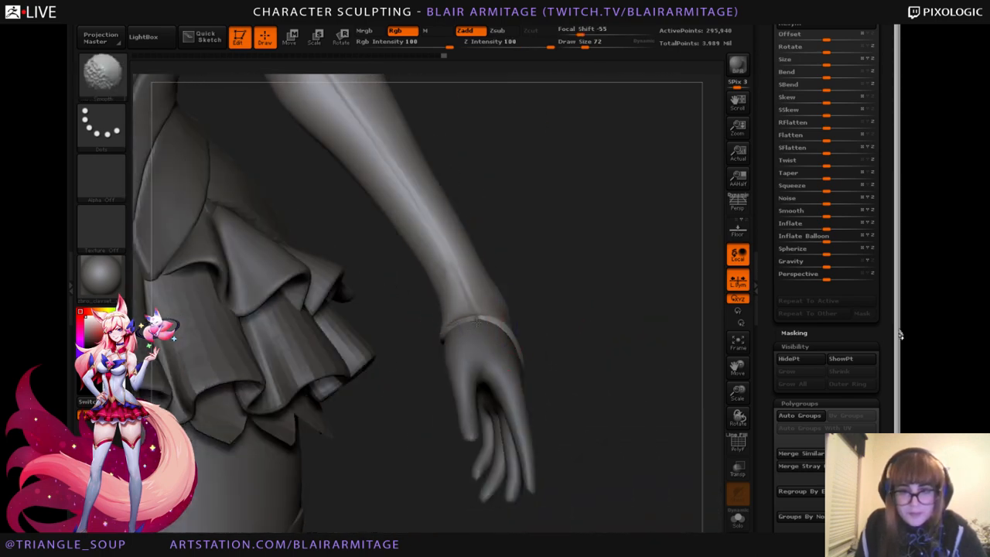
{"action": "left_click_drag", "start_coordinate": [592, 381], "coordinate": [587, 370]}
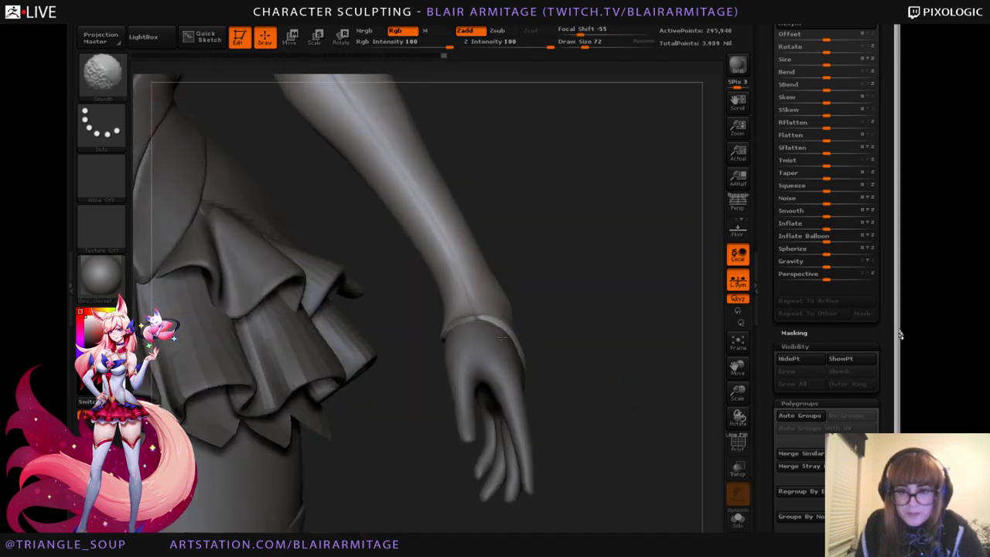
{"action": "left_click_drag", "start_coordinate": [606, 332], "coordinate": [484, 355]}
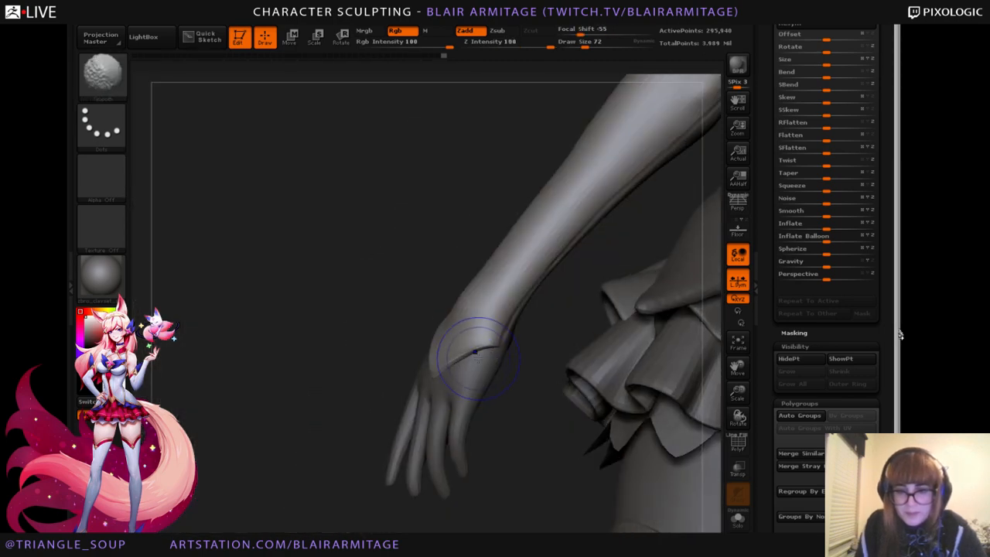
{"action": "left_click_drag", "start_coordinate": [513, 410], "coordinate": [511, 428]}
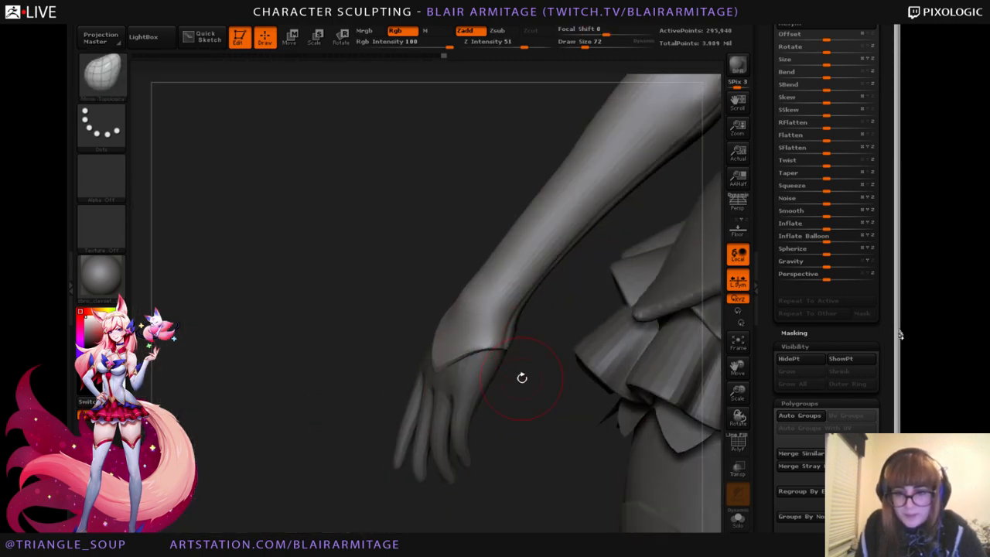
{"action": "left_click_drag", "start_coordinate": [521, 377], "coordinate": [502, 349]}
{"action": "left_click_drag", "start_coordinate": [530, 432], "coordinate": [512, 402]}
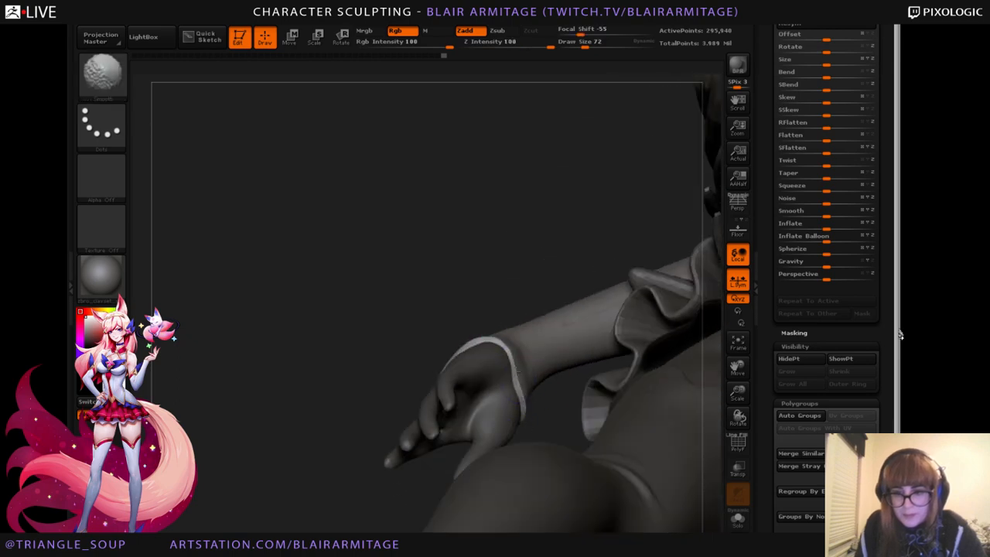
Reshape the cuff's pointed edge over the back of the hand with the Move Topological brush.
{"action": "left_click_drag", "start_coordinate": [500, 254], "coordinate": [470, 379]}
{"action": "mouse_move", "coordinate": [338, 402]}
{"action": "left_mouse_down"}
{"action": "mouse_move", "coordinate": [618, 340]}
{"action": "mouse_move", "coordinate": [658, 318]}
{"action": "mouse_move", "coordinate": [587, 324]}
{"action": "left_mouse_up"}
{"action": "mouse_move", "coordinate": [425, 355]}
{"action": "right_mouse_down"}
{"action": "mouse_move", "coordinate": [457, 348]}
{"action": "mouse_move", "coordinate": [599, 433]}
{"action": "right_mouse_up"}
{"action": "mouse_move", "coordinate": [280, 453]}
{"action": "right_mouse_down"}
{"action": "mouse_move", "coordinate": [424, 420]}
{"action": "mouse_move", "coordinate": [579, 335]}
{"action": "mouse_move", "coordinate": [645, 321]}
{"action": "right_mouse_up"}
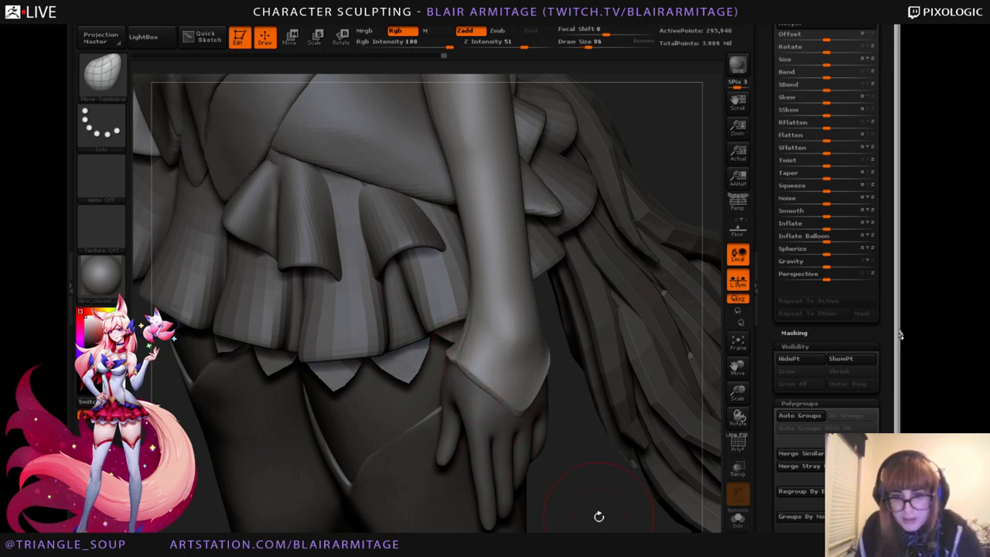
{"action": "right_click_drag", "start_coordinate": [598, 515], "coordinate": [513, 415]}
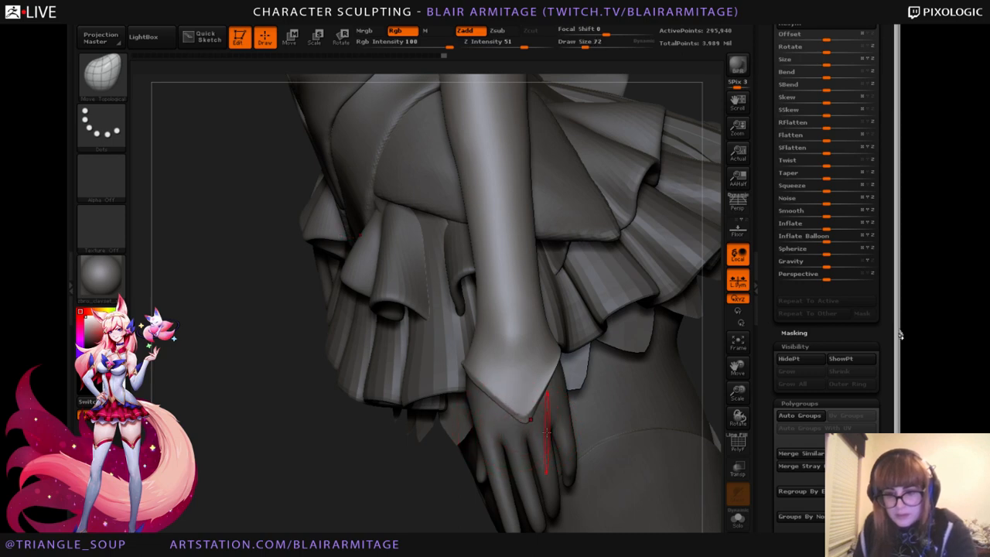
{"action": "right_click_drag", "start_coordinate": [349, 502], "coordinate": [560, 379]}
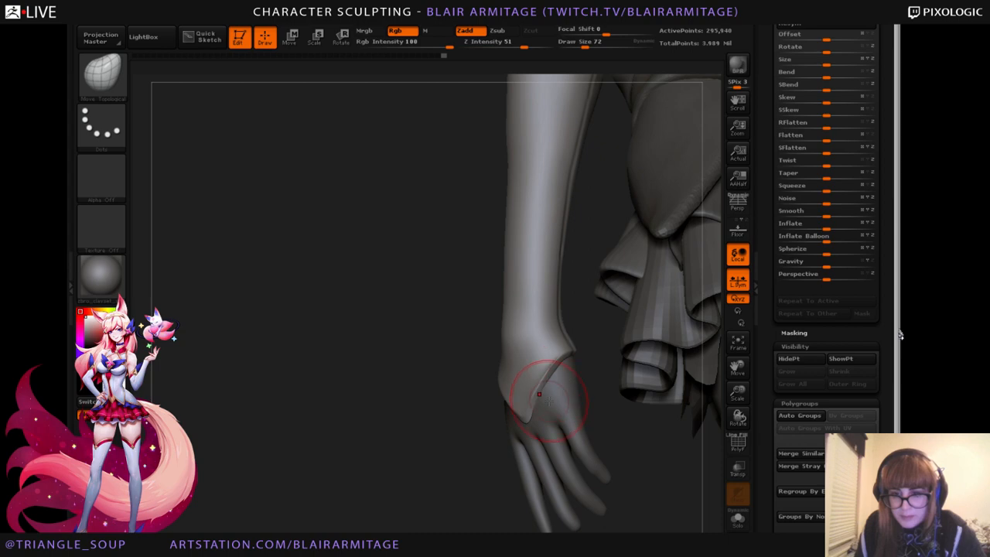
Refine the cuff edge on both sides of the wrist, reducing the Move Topological brush to draw size 36.
{"action": "right_click_drag", "start_coordinate": [464, 411], "coordinate": [362, 445]}
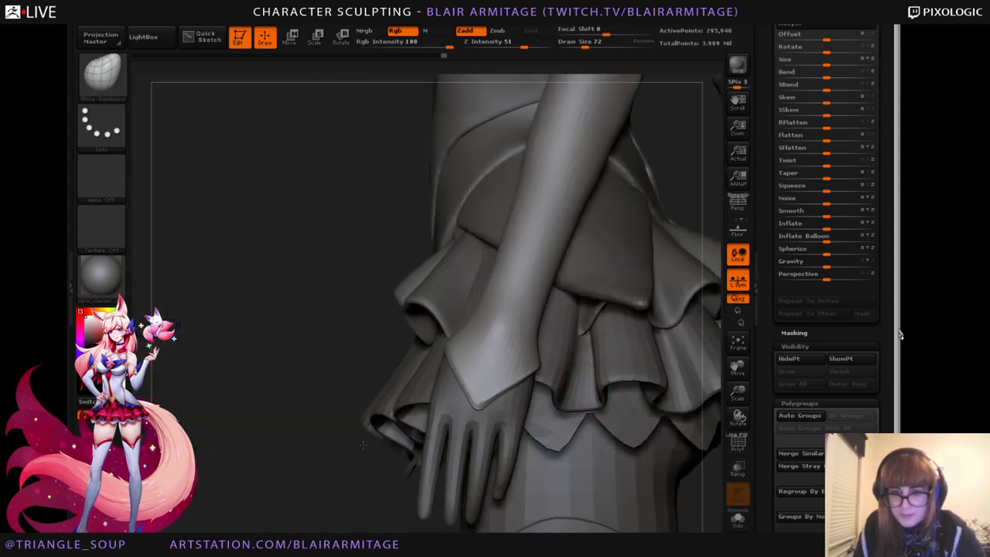
{"action": "mouse_move", "coordinate": [301, 488]}
{"action": "right_mouse_down"}
{"action": "mouse_move", "coordinate": [568, 353]}
{"action": "mouse_move", "coordinate": [462, 316]}
{"action": "mouse_move", "coordinate": [650, 360]}
{"action": "right_mouse_up"}
{"action": "right_click_drag", "start_coordinate": [254, 449], "coordinate": [606, 327]}
{"action": "key", "text": "bracketleft"}
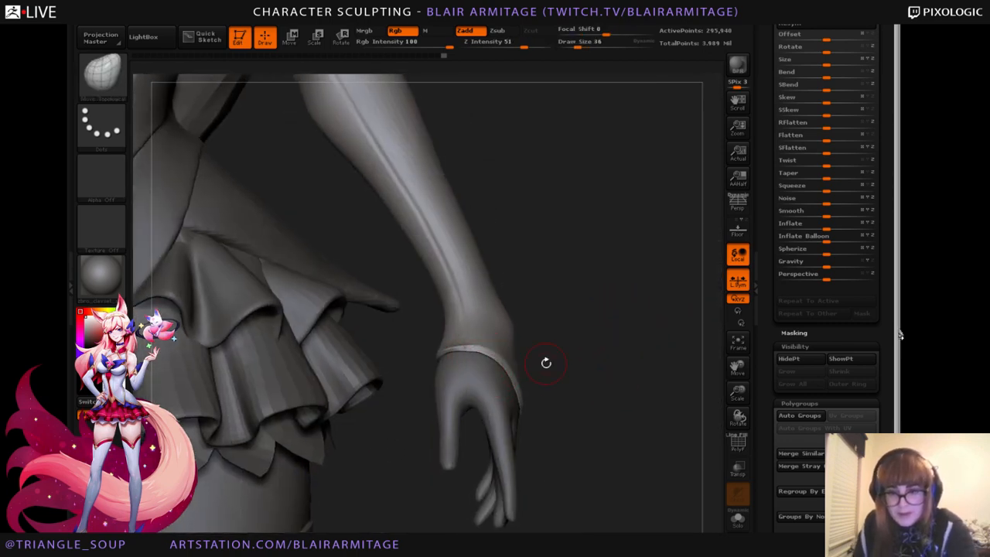
{"action": "right_click_drag", "start_coordinate": [545, 362], "coordinate": [719, 397]}
Mask a narrow band along the cuff's pointed edge over the back of the hand.
{"action": "left_click_drag", "start_coordinate": [737, 393], "coordinate": [736, 433]}
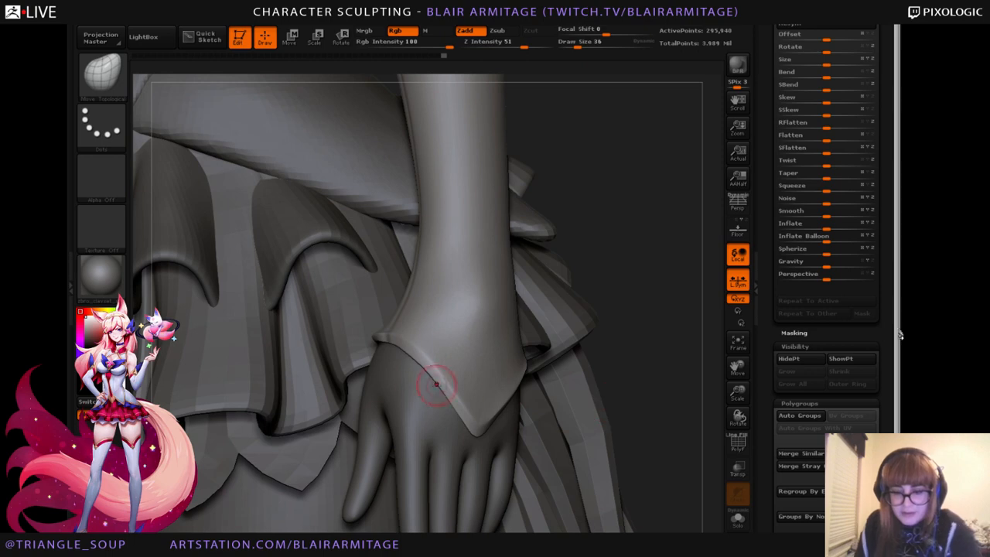
{"action": "left_click_drag", "start_coordinate": [411, 351], "coordinate": [477, 431], "text": "ctrl"}
{"action": "left_click_drag", "start_coordinate": [433, 359], "coordinate": [384, 340], "text": "ctrl"}
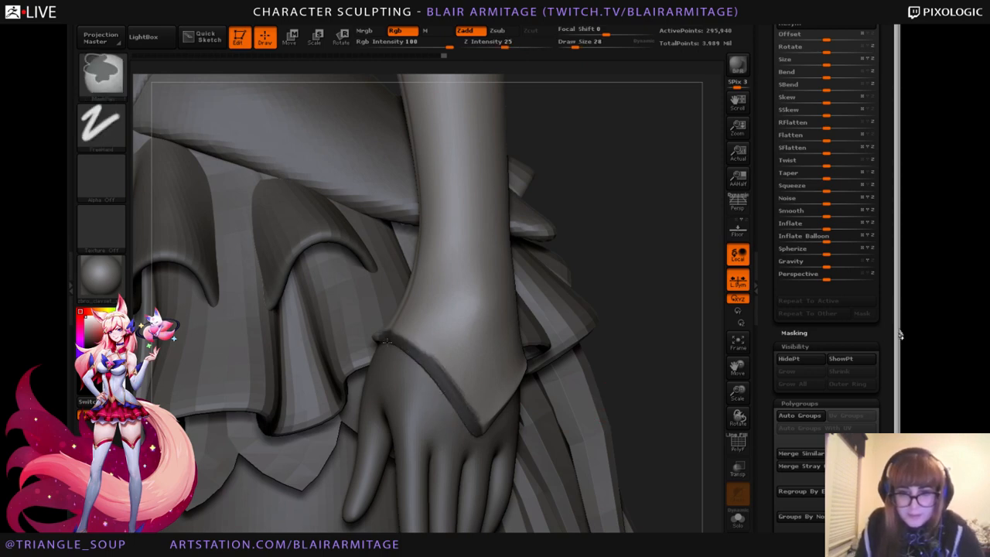
{"action": "left_click_drag", "start_coordinate": [657, 294], "coordinate": [541, 294]}
{"action": "mouse_move", "coordinate": [446, 409]}
{"action": "left_mouse_down", "text": "ctrl"}
{"action": "mouse_move", "coordinate": [464, 390]}
{"action": "mouse_move", "coordinate": [433, 416]}
{"action": "mouse_move", "coordinate": [519, 354]}
{"action": "left_mouse_up", "text": "ctrl"}
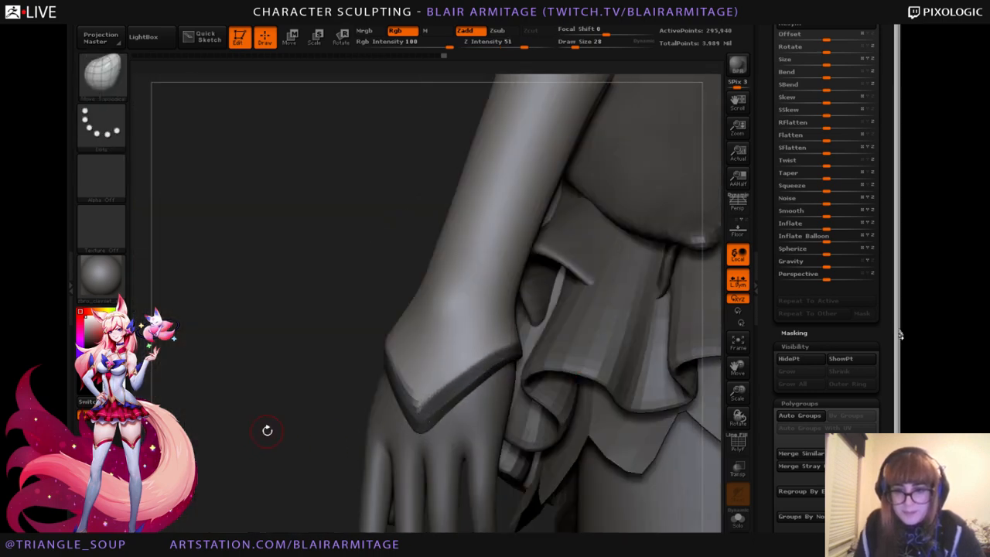
{"action": "left_click_drag", "start_coordinate": [265, 430], "coordinate": [570, 335]}
{"action": "left_click_drag", "start_coordinate": [499, 366], "coordinate": [406, 357], "text": "ctrl"}
Isolate the sleeve and continue the mask band along the cuff edge on the underside of the wrist.
{"action": "left_click_drag", "start_coordinate": [657, 336], "coordinate": [683, 322], "text": "alt"}
{"action": "left_click", "coordinate": [731, 521]}
{"action": "mouse_move", "coordinate": [676, 356]}
{"action": "left_mouse_down"}
{"action": "mouse_move", "coordinate": [652, 325]}
{"action": "mouse_move", "coordinate": [654, 303]}
{"action": "left_mouse_up"}
{"action": "left_click_drag", "start_coordinate": [428, 359], "coordinate": [512, 336], "text": "ctrl"}
{"action": "left_click_drag", "start_coordinate": [587, 348], "coordinate": [638, 331]}
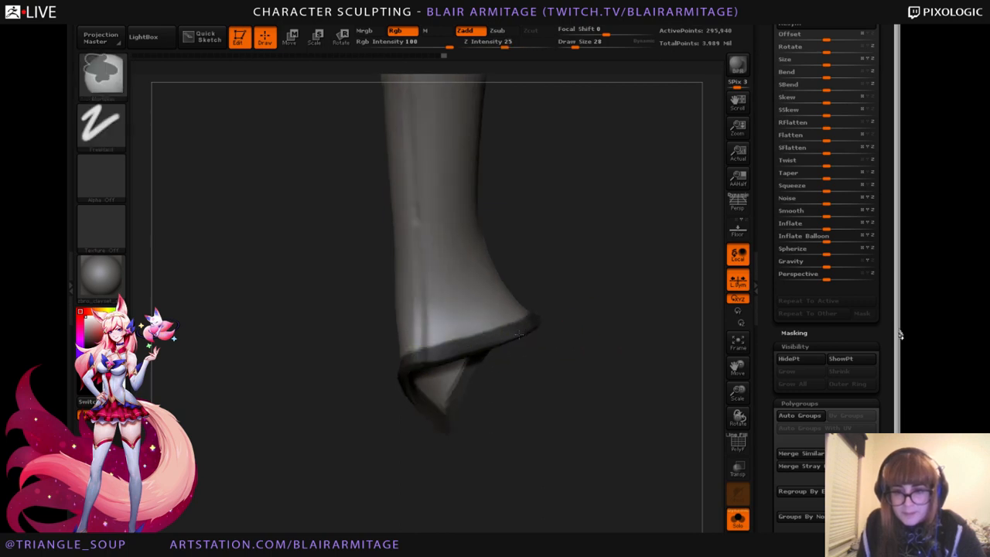
{"action": "key", "text": "shift"}
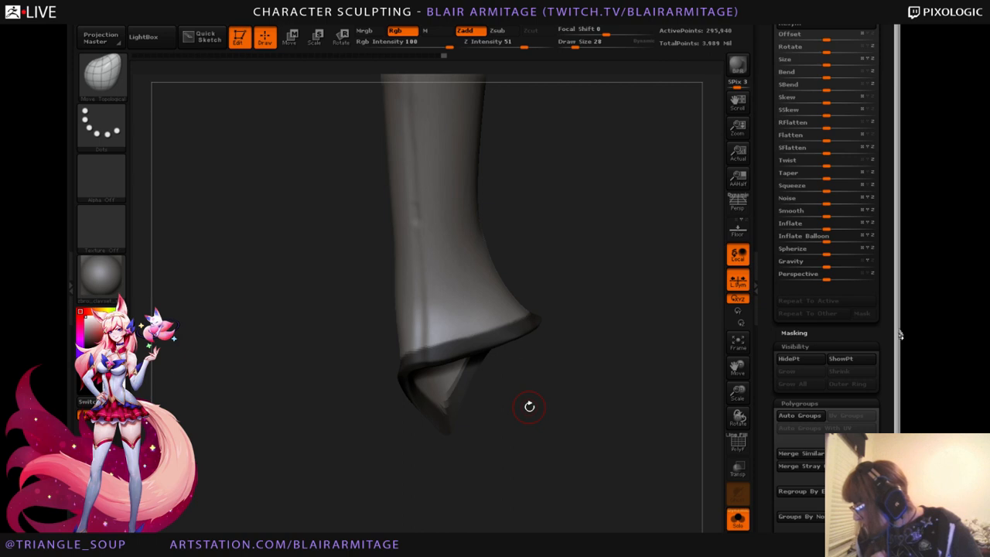
Extend the mask band around the cuff's side corners and the inside of its pointed tip.
{"action": "mouse_move", "coordinate": [552, 316]}
{"action": "left_mouse_down"}
{"action": "mouse_move", "coordinate": [596, 336]}
{"action": "mouse_move", "coordinate": [619, 320]}
{"action": "mouse_move", "coordinate": [464, 413]}
{"action": "left_mouse_up"}
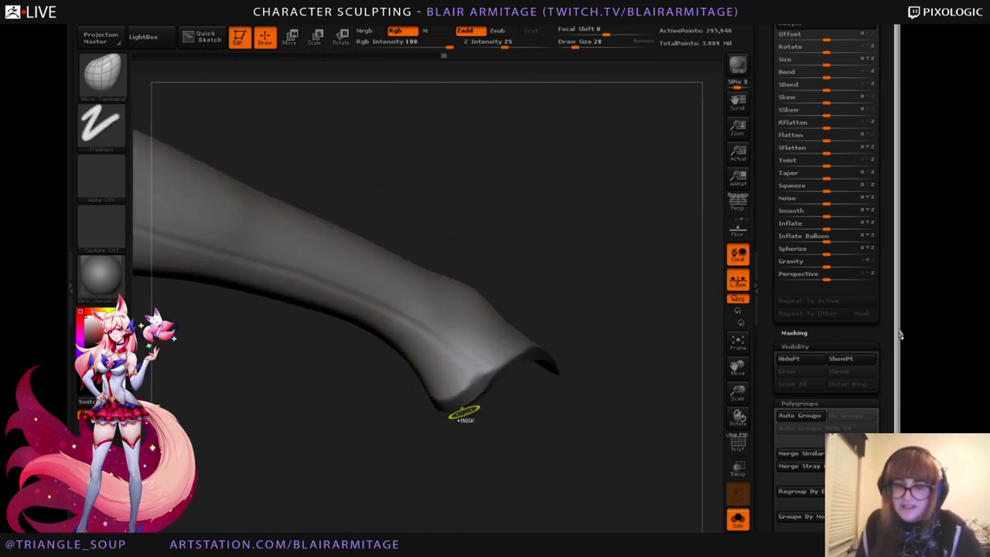
{"action": "left_click_drag", "start_coordinate": [633, 321], "coordinate": [619, 303]}
{"action": "left_click_drag", "start_coordinate": [490, 398], "coordinate": [526, 354], "text": "ctrl"}
{"action": "mouse_move", "coordinate": [468, 417]}
{"action": "left_mouse_down", "text": "ctrl"}
{"action": "mouse_move", "coordinate": [555, 344]}
{"action": "mouse_move", "coordinate": [519, 357]}
{"action": "mouse_move", "coordinate": [544, 334]}
{"action": "mouse_move", "coordinate": [691, 323]}
{"action": "mouse_move", "coordinate": [630, 347]}
{"action": "mouse_move", "coordinate": [654, 323]}
{"action": "mouse_move", "coordinate": [633, 327]}
{"action": "mouse_move", "coordinate": [616, 343]}
{"action": "mouse_move", "coordinate": [607, 415]}
{"action": "mouse_move", "coordinate": [451, 413]}
{"action": "left_mouse_up", "text": "ctrl"}
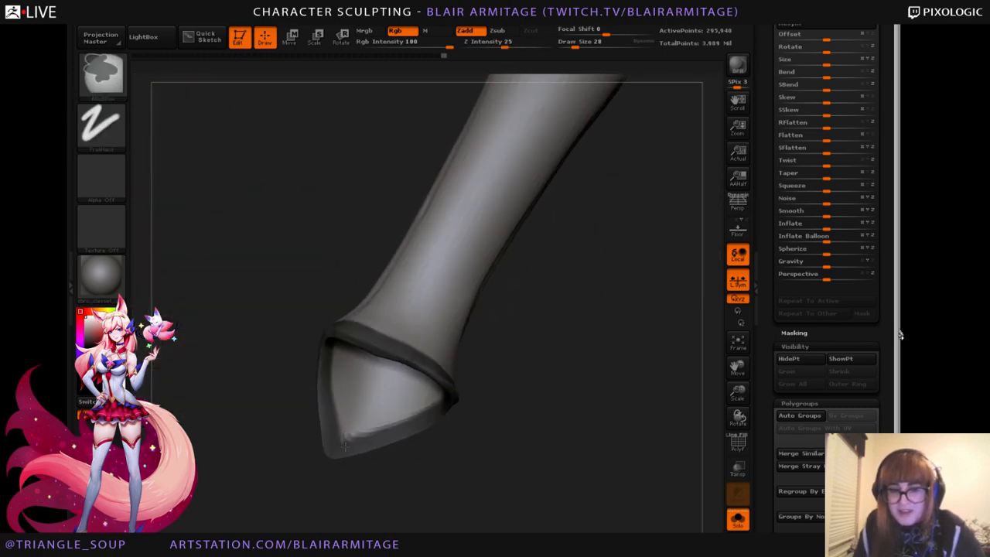
{"action": "mouse_move", "coordinate": [249, 407]}
{"action": "left_mouse_down"}
{"action": "mouse_move", "coordinate": [564, 399]}
{"action": "mouse_move", "coordinate": [598, 382]}
{"action": "mouse_move", "coordinate": [519, 402]}
{"action": "left_mouse_up"}
{"action": "left_click_drag", "start_coordinate": [453, 395], "coordinate": [402, 398]}
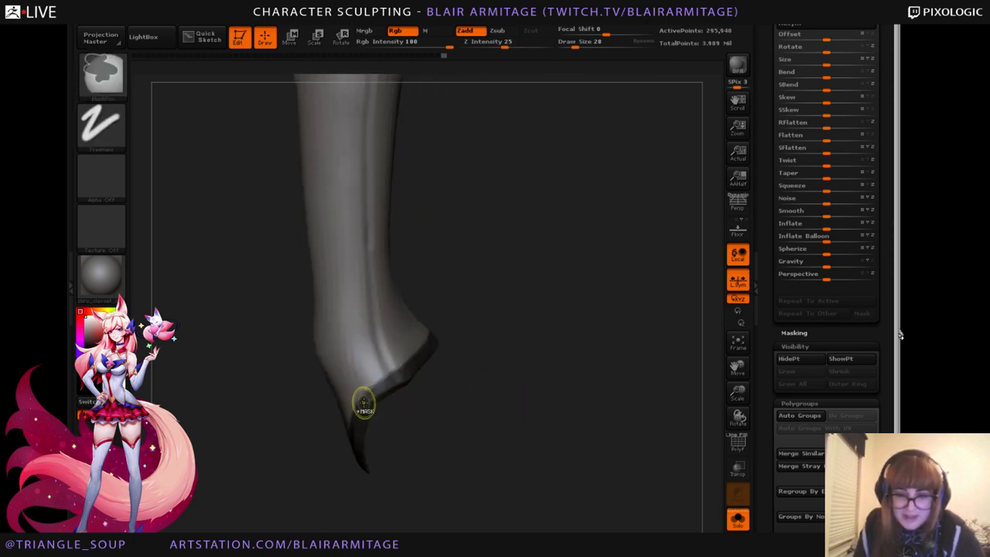
{"action": "mouse_move", "coordinate": [533, 325]}
{"action": "left_mouse_down"}
{"action": "mouse_move", "coordinate": [556, 363]}
{"action": "mouse_move", "coordinate": [583, 343]}
{"action": "mouse_move", "coordinate": [554, 397]}
{"action": "mouse_move", "coordinate": [581, 327]}
{"action": "mouse_move", "coordinate": [570, 360]}
{"action": "mouse_move", "coordinate": [607, 340]}
{"action": "mouse_move", "coordinate": [518, 417]}
{"action": "mouse_move", "coordinate": [466, 484]}
{"action": "mouse_move", "coordinate": [376, 492]}
{"action": "mouse_move", "coordinate": [424, 490]}
{"action": "mouse_move", "coordinate": [428, 413]}
{"action": "left_mouse_up"}
{"action": "key", "text": "ctrl"}
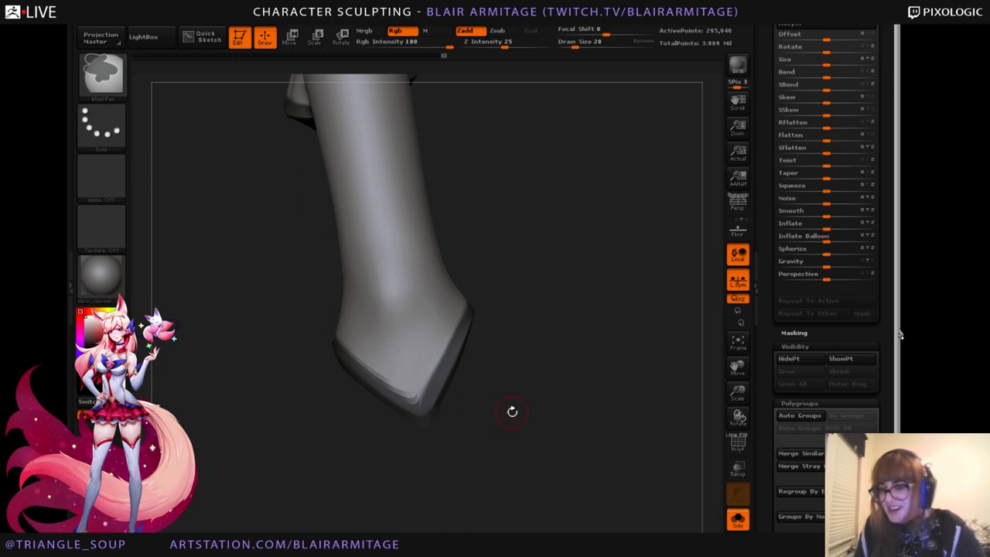
Even out the mask band's width along the cuff's slanted edges and inner wrist seam.
{"action": "mouse_move", "coordinate": [510, 410]}
{"action": "left_mouse_down"}
{"action": "mouse_move", "coordinate": [543, 418]}
{"action": "mouse_move", "coordinate": [563, 389]}
{"action": "mouse_move", "coordinate": [432, 379]}
{"action": "left_mouse_up"}
{"action": "key", "text": "ctrl"}
{"action": "mouse_move", "coordinate": [479, 318]}
{"action": "left_mouse_down"}
{"action": "mouse_move", "coordinate": [554, 338]}
{"action": "mouse_move", "coordinate": [517, 367]}
{"action": "mouse_move", "coordinate": [552, 396]}
{"action": "left_mouse_up"}
{"action": "key", "text": "ctrl"}
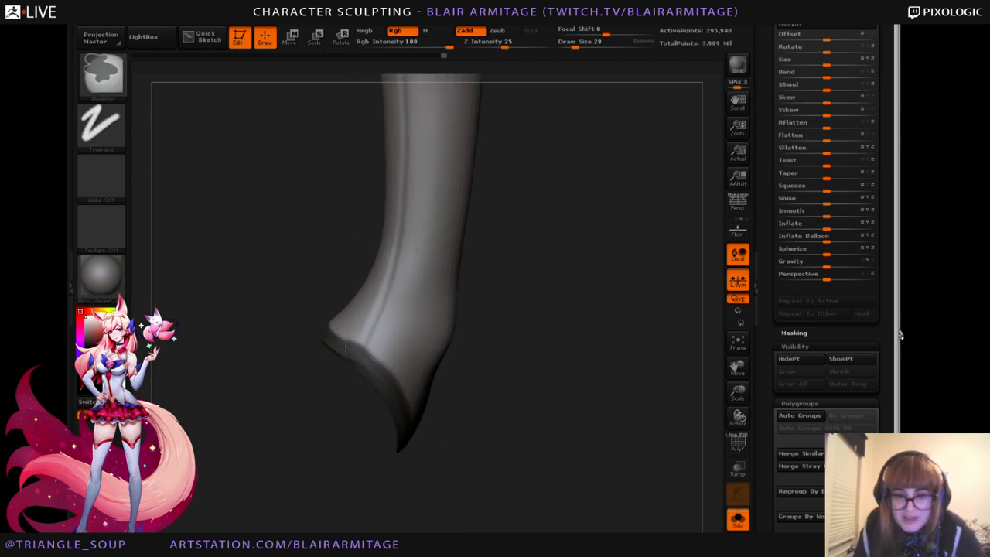
{"action": "mouse_move", "coordinate": [319, 332]}
{"action": "left_mouse_down"}
{"action": "mouse_move", "coordinate": [320, 376]}
{"action": "mouse_move", "coordinate": [499, 384]}
{"action": "mouse_move", "coordinate": [338, 355]}
{"action": "left_mouse_up"}
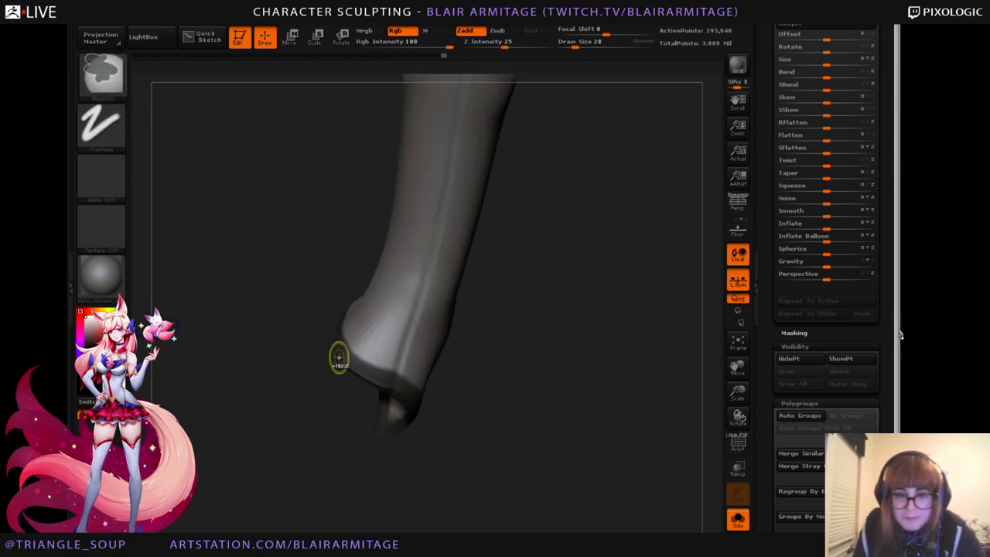
{"action": "left_click_drag", "start_coordinate": [376, 384], "coordinate": [450, 337]}
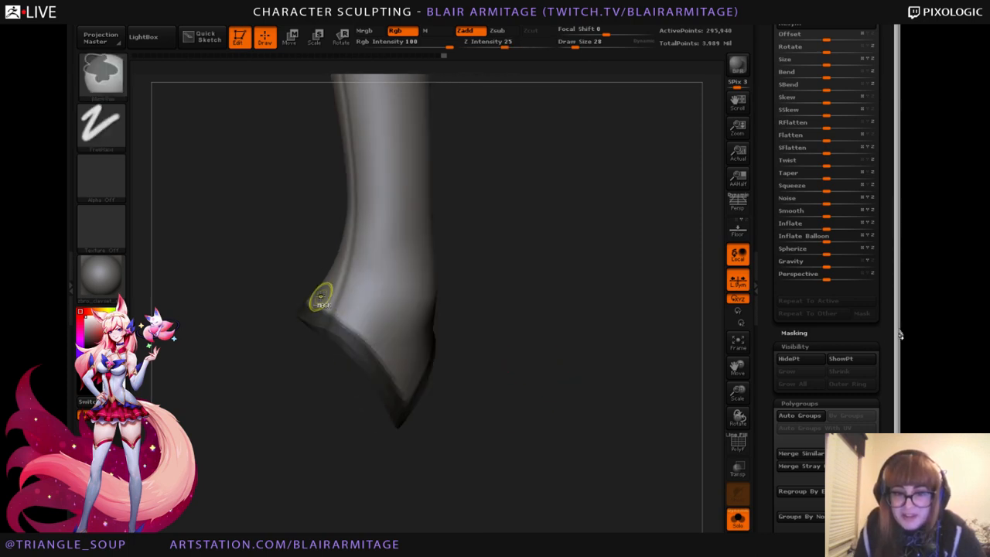
Select the Move Topological brush and touch up the mask at the cuff's outer corner and along its slanted edge.
{"action": "key", "text": "b"}
{"action": "key", "text": "m"}
{"action": "key", "text": "t"}
{"action": "mouse_move", "coordinate": [490, 340]}
{"action": "left_mouse_down"}
{"action": "mouse_move", "coordinate": [549, 349]}
{"action": "mouse_move", "coordinate": [541, 385]}
{"action": "mouse_move", "coordinate": [512, 410]}
{"action": "mouse_move", "coordinate": [548, 411]}
{"action": "mouse_move", "coordinate": [523, 386]}
{"action": "left_mouse_up"}
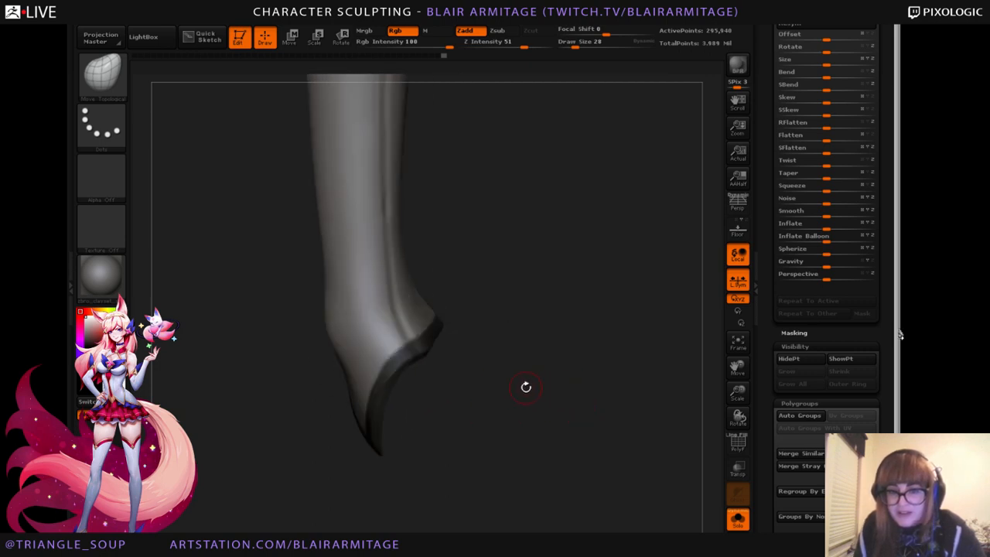
{"action": "key", "text": "ctrl"}
{"action": "left_click_drag", "start_coordinate": [429, 344], "coordinate": [445, 336], "text": "ctrl"}
{"action": "left_click_drag", "start_coordinate": [456, 338], "coordinate": [529, 318]}
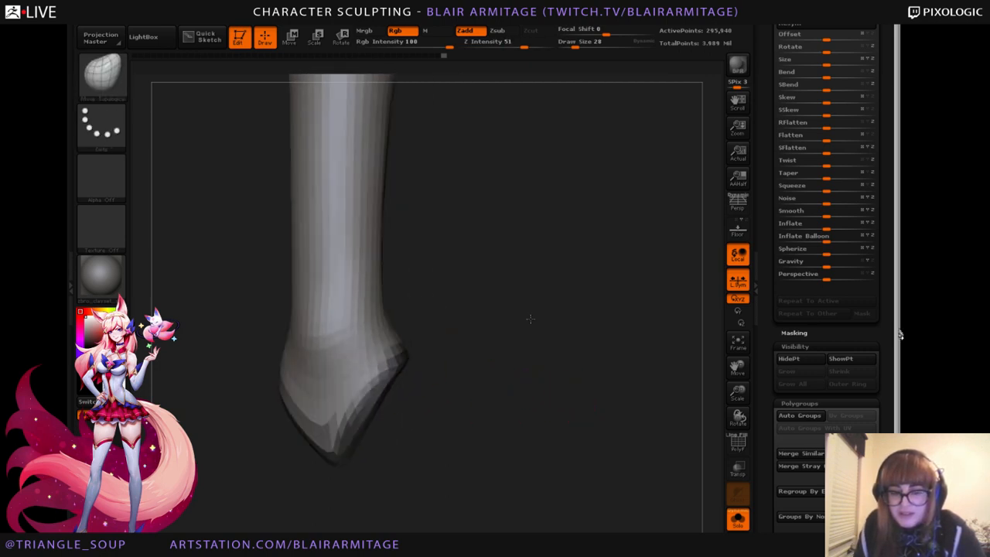
{"action": "mouse_move", "coordinate": [360, 424]}
{"action": "left_mouse_down", "text": "ctrl"}
{"action": "mouse_move", "coordinate": [404, 367]}
{"action": "mouse_move", "coordinate": [430, 363]}
{"action": "mouse_move", "coordinate": [374, 393]}
{"action": "left_mouse_up", "text": "ctrl"}
{"action": "key", "text": "ctrl"}
{"action": "left_click_drag", "start_coordinate": [413, 355], "coordinate": [428, 353]}
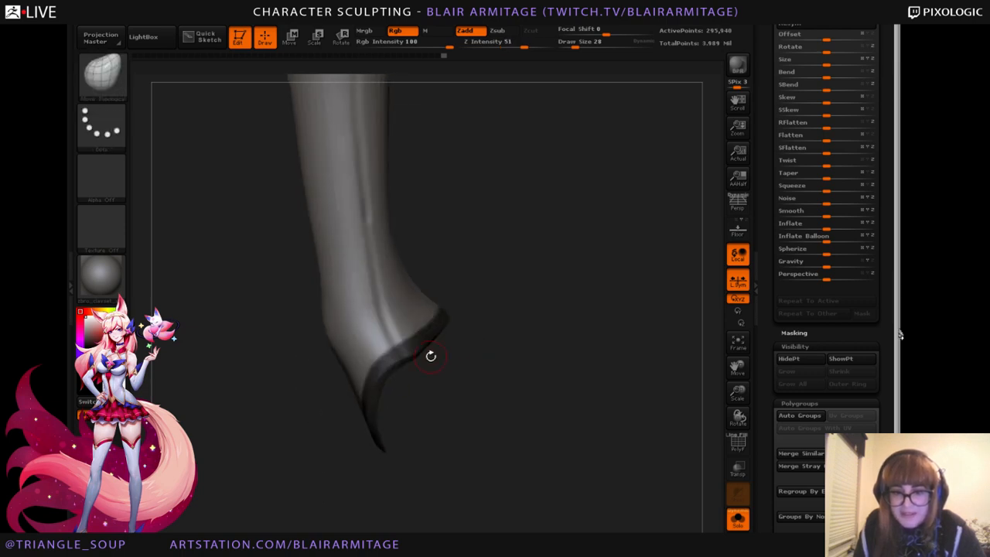
Extract the masked cuff band as a new subtool with a thickness of 0.00283.
{"action": "mouse_move", "coordinate": [459, 324]}
{"action": "left_mouse_down"}
{"action": "mouse_move", "coordinate": [504, 318]}
{"action": "mouse_move", "coordinate": [509, 336]}
{"action": "mouse_move", "coordinate": [563, 335]}
{"action": "mouse_move", "coordinate": [720, 502]}
{"action": "left_mouse_up"}
{"action": "left_click_drag", "start_coordinate": [572, 456], "coordinate": [659, 485]}
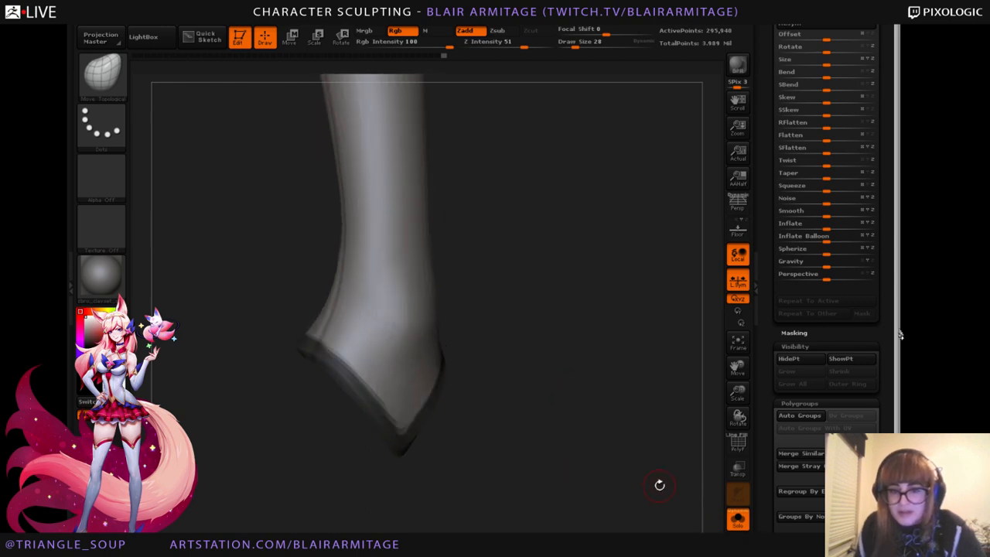
{"action": "left_click_drag", "start_coordinate": [769, 422], "coordinate": [750, 490]}
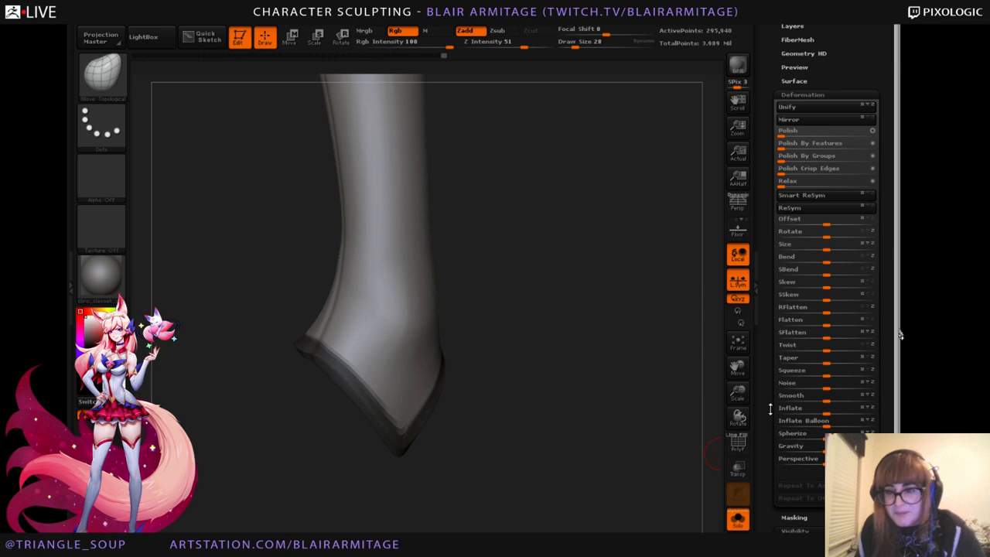
{"action": "left_click_drag", "start_coordinate": [770, 409], "coordinate": [771, 526]}
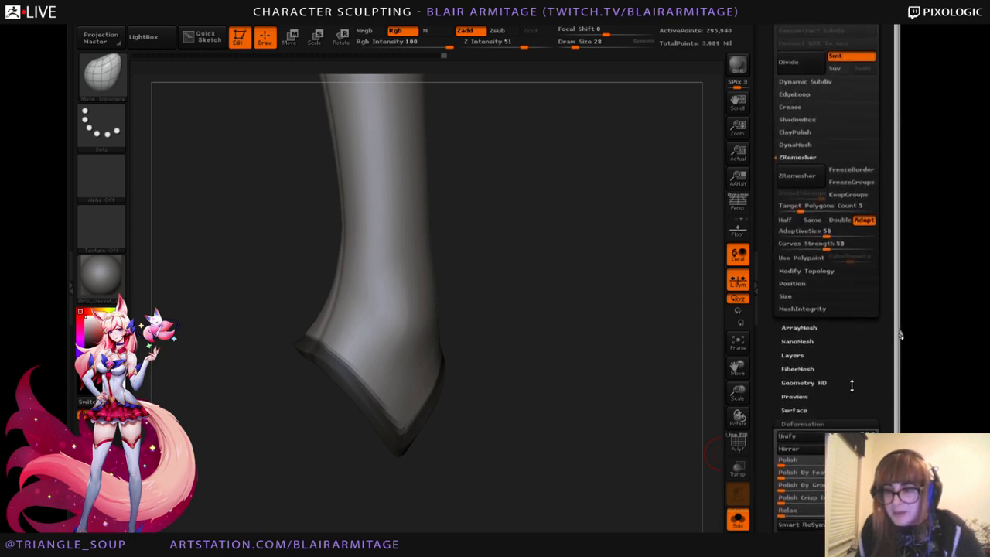
{"action": "left_click_drag", "start_coordinate": [851, 385], "coordinate": [772, 413]}
{"action": "left_click_drag", "start_coordinate": [764, 352], "coordinate": [771, 469]}
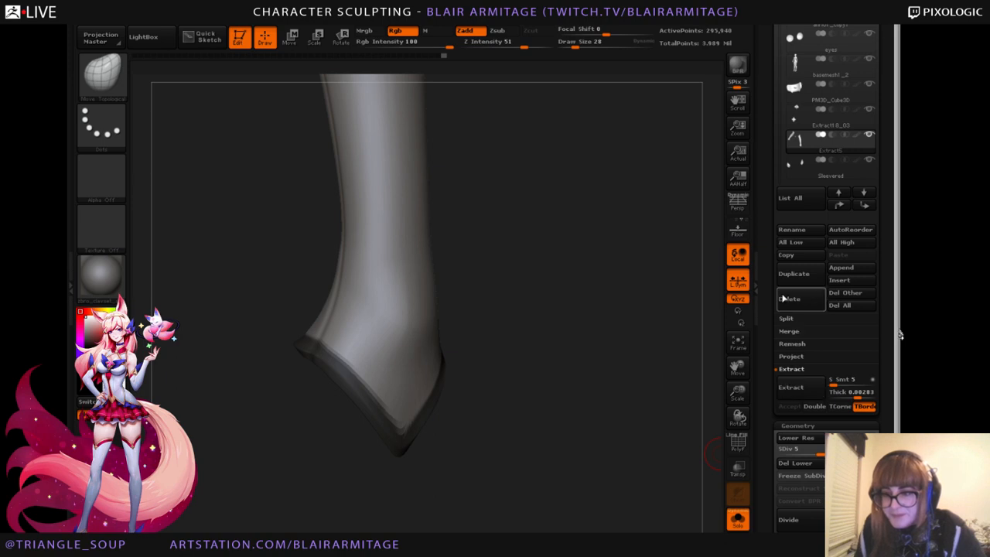
{"action": "left_click_drag", "start_coordinate": [762, 350], "coordinate": [769, 318]}
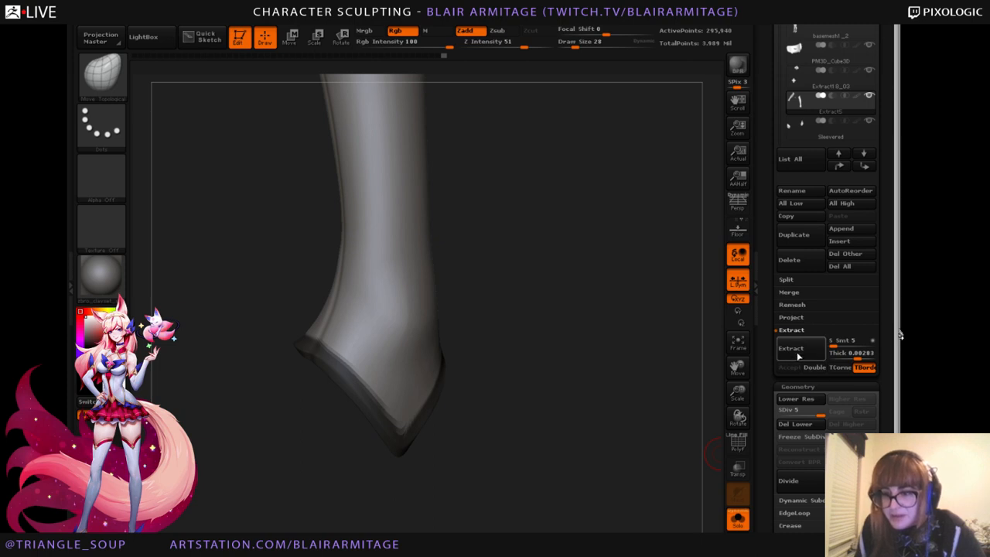
{"action": "left_click", "coordinate": [799, 352]}
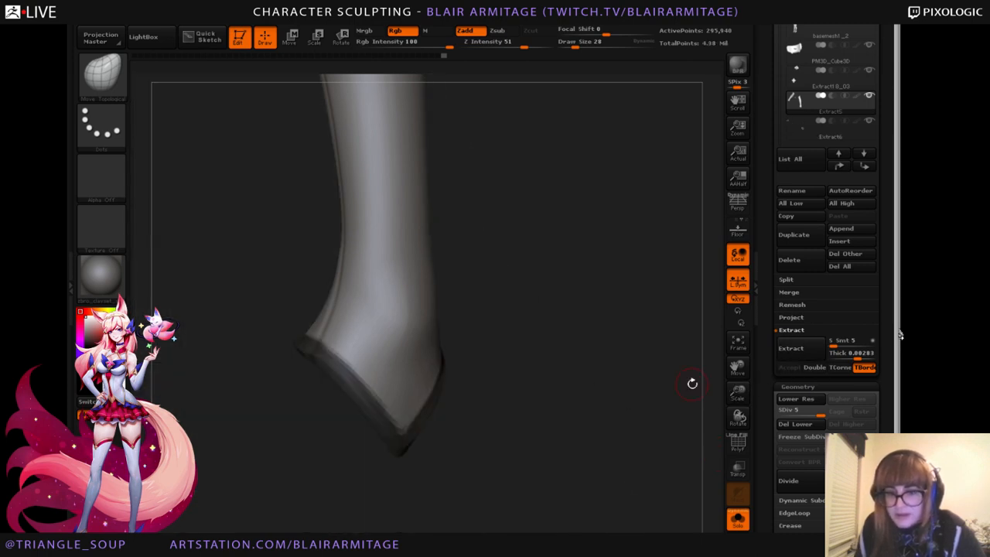
Show the other subtools, select the extracted cuff trim and soften it with the Smooth deformation.
{"action": "left_click", "coordinate": [736, 519]}
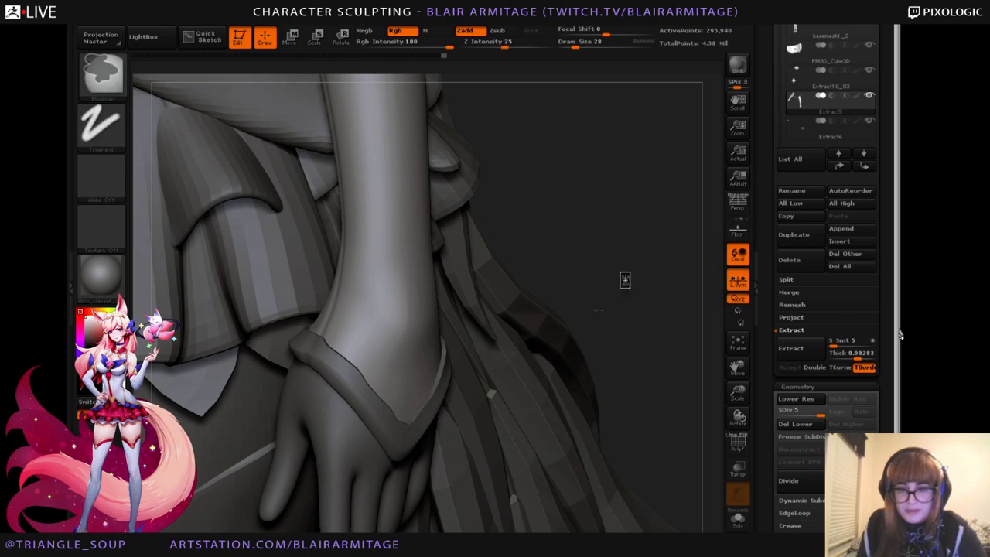
{"action": "left_click", "coordinate": [373, 394], "text": "alt"}
{"action": "left_click_drag", "start_coordinate": [601, 308], "coordinate": [615, 330]}
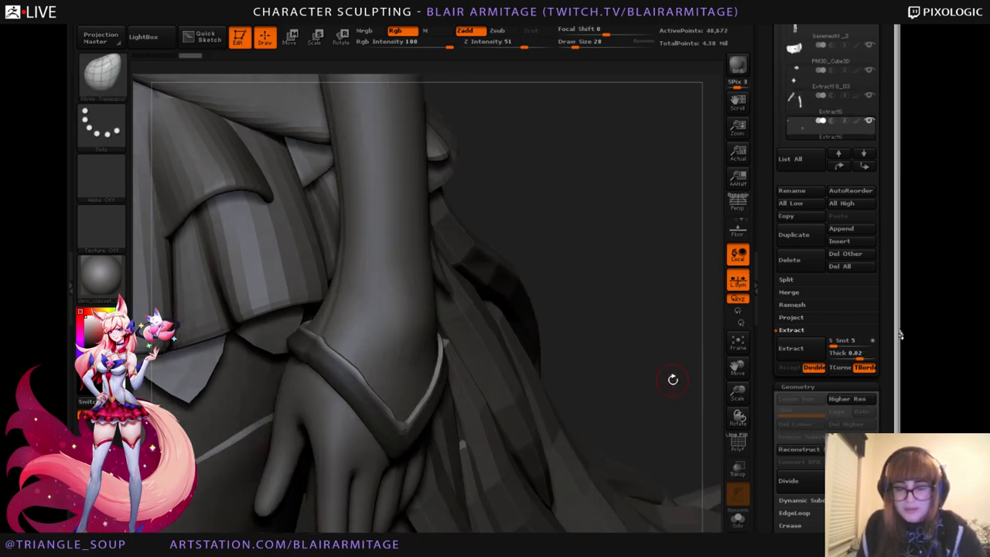
{"action": "left_click_drag", "start_coordinate": [764, 430], "coordinate": [768, 257]}
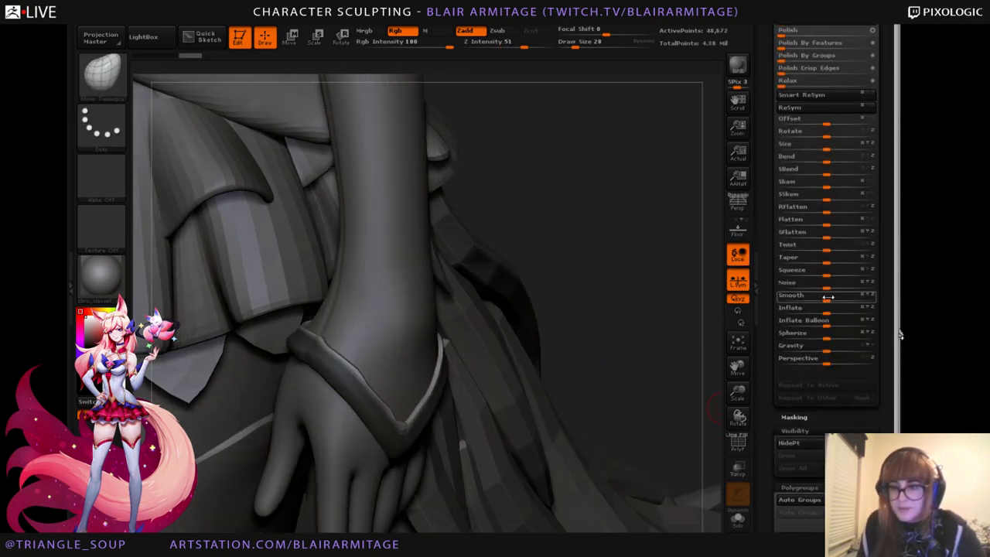
{"action": "left_click_drag", "start_coordinate": [827, 297], "coordinate": [880, 297]}
Adjust the cuff trim at the wrist with the Move Topological brush at draw size 60 and review the whole figure.
{"action": "key", "text": "]"}
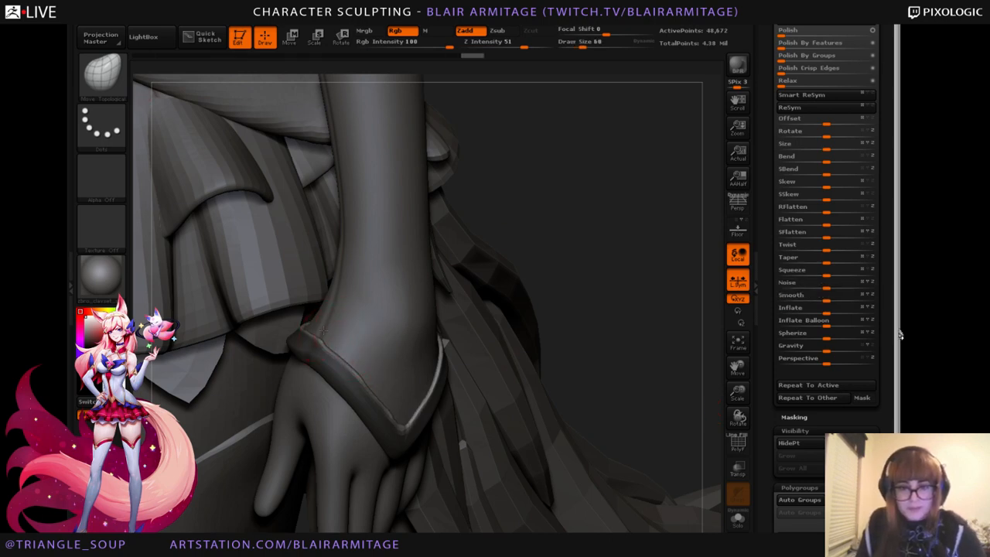
{"action": "left_click_drag", "start_coordinate": [717, 405], "coordinate": [523, 299]}
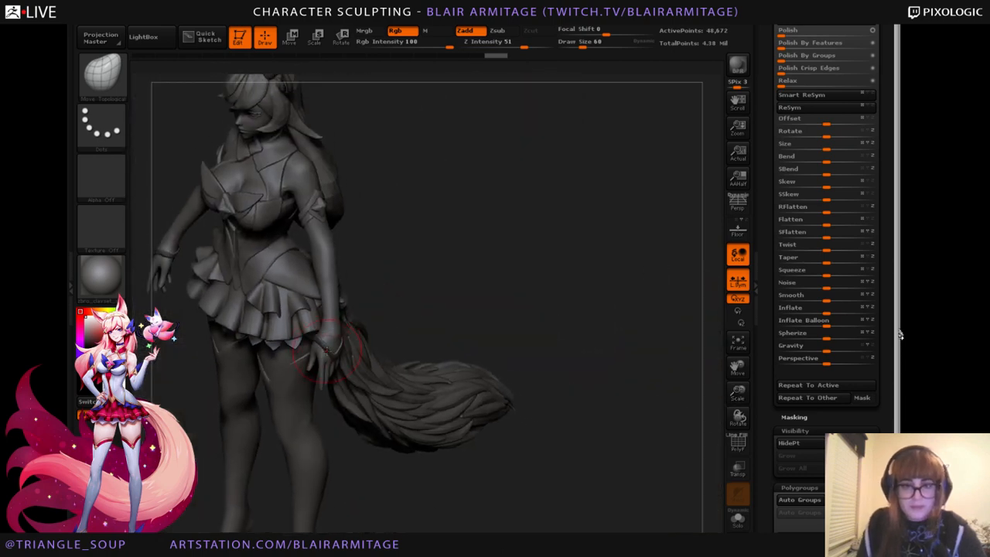
{"action": "left_click_drag", "start_coordinate": [395, 326], "coordinate": [622, 351]}
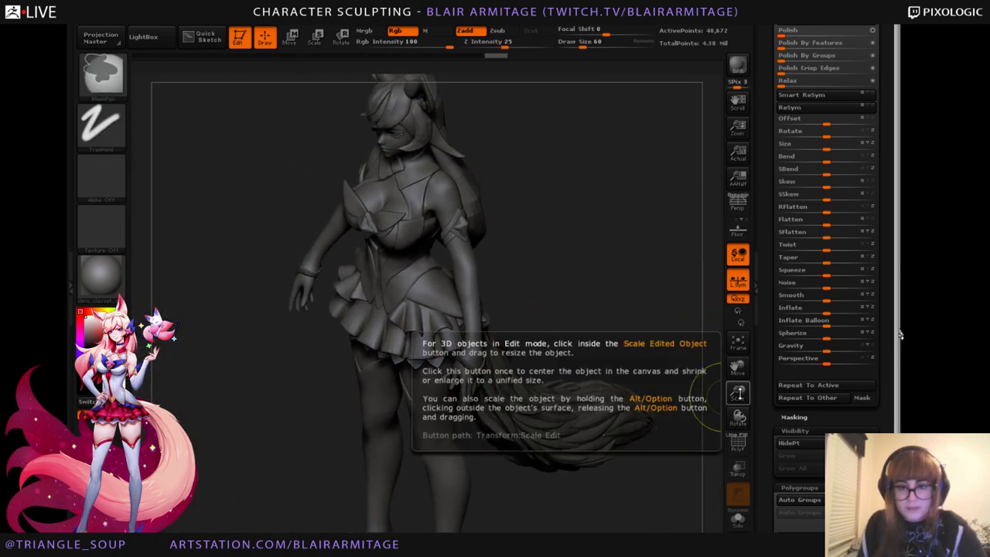
Smooth the raised V-shaped glove trim on the back of the hand, from its side arm down to the point.
{"action": "left_click_drag", "start_coordinate": [734, 395], "coordinate": [723, 552]}
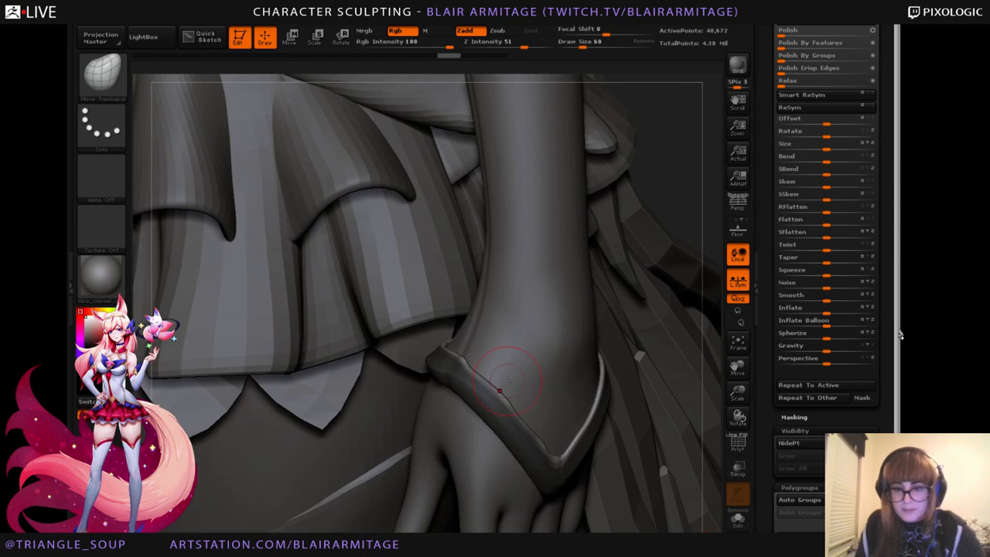
{"action": "left_click_drag", "start_coordinate": [688, 298], "coordinate": [626, 321]}
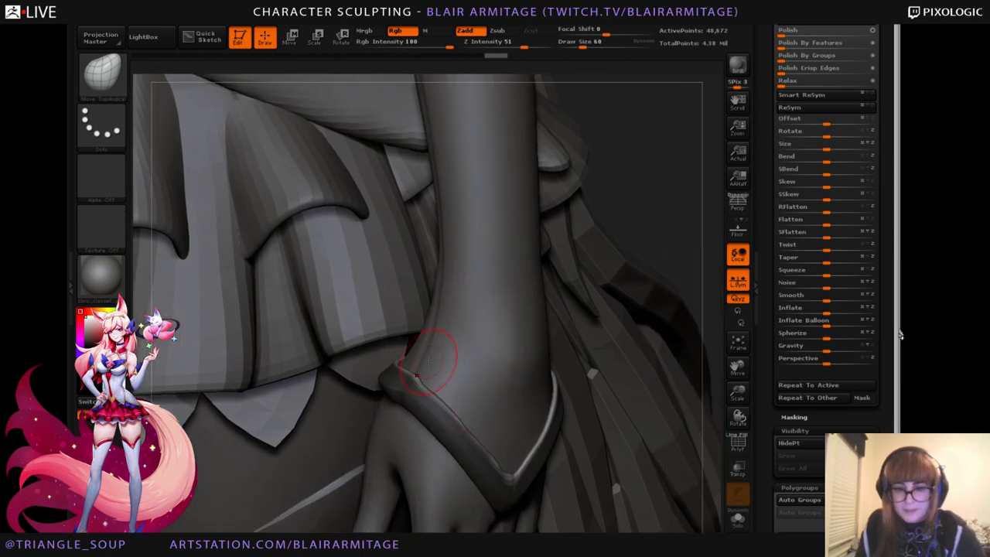
{"action": "left_click_drag", "start_coordinate": [685, 217], "coordinate": [575, 232]}
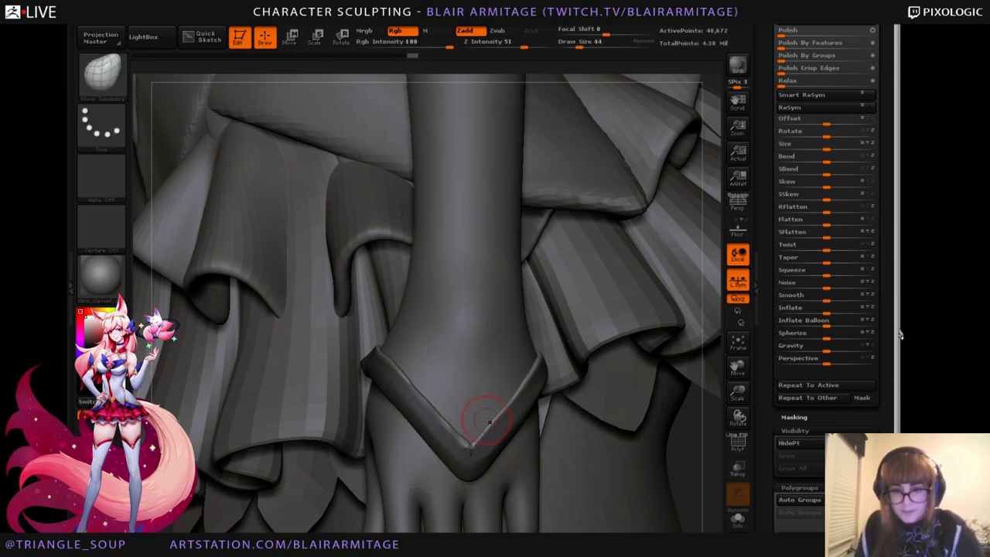
{"action": "mouse_move", "coordinate": [701, 495]}
{"action": "left_mouse_down"}
{"action": "mouse_move", "coordinate": [621, 484]}
{"action": "mouse_move", "coordinate": [683, 484]}
{"action": "mouse_move", "coordinate": [681, 407]}
{"action": "mouse_move", "coordinate": [673, 446]}
{"action": "left_mouse_up"}
{"action": "left_click_drag", "start_coordinate": [672, 446], "coordinate": [603, 440]}
{"action": "mouse_move", "coordinate": [411, 382]}
{"action": "left_mouse_down", "text": "shift"}
{"action": "mouse_move", "coordinate": [395, 358]}
{"action": "mouse_move", "coordinate": [469, 442]}
{"action": "left_mouse_up", "text": "shift"}
{"action": "right_click_drag", "start_coordinate": [471, 444], "coordinate": [456, 444]}
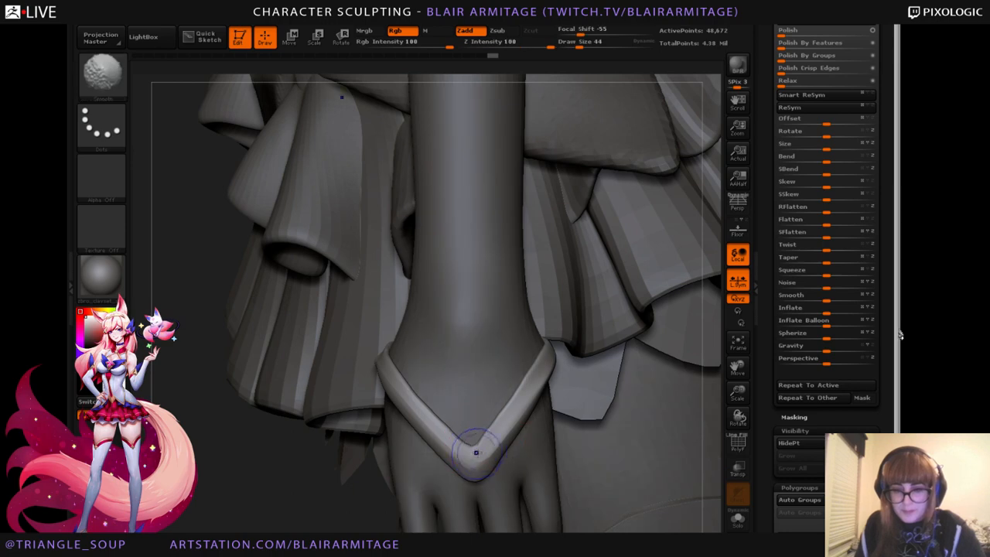
{"action": "left_click_drag", "start_coordinate": [470, 453], "coordinate": [477, 445], "text": "shift"}
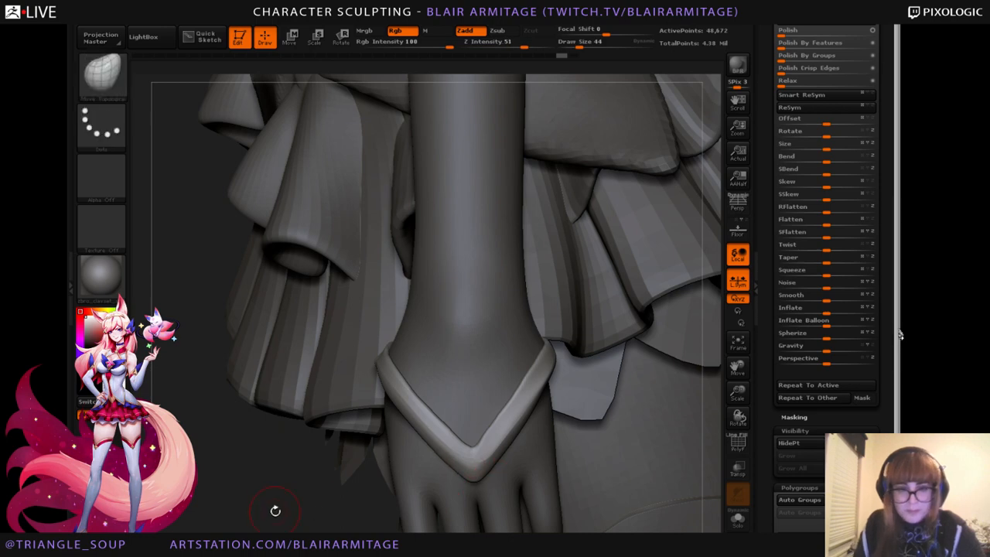
Flatten the front face of the V-shaped glove trim with the hPolish brush.
{"action": "right_click_drag", "start_coordinate": [276, 510], "coordinate": [456, 387]}
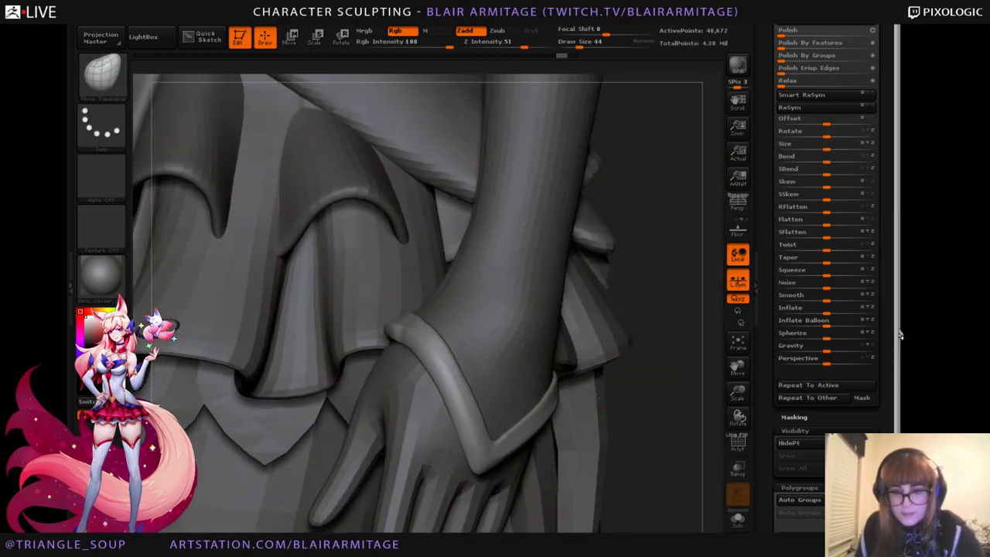
{"action": "mouse_move", "coordinate": [643, 376]}
{"action": "right_mouse_down"}
{"action": "mouse_move", "coordinate": [685, 333]}
{"action": "mouse_move", "coordinate": [632, 336]}
{"action": "mouse_move", "coordinate": [645, 347]}
{"action": "mouse_move", "coordinate": [583, 385]}
{"action": "mouse_move", "coordinate": [593, 380]}
{"action": "mouse_move", "coordinate": [529, 375]}
{"action": "right_mouse_up"}
{"action": "key", "text": "b"}
{"action": "key", "text": "h"}
{"action": "key", "text": "p"}
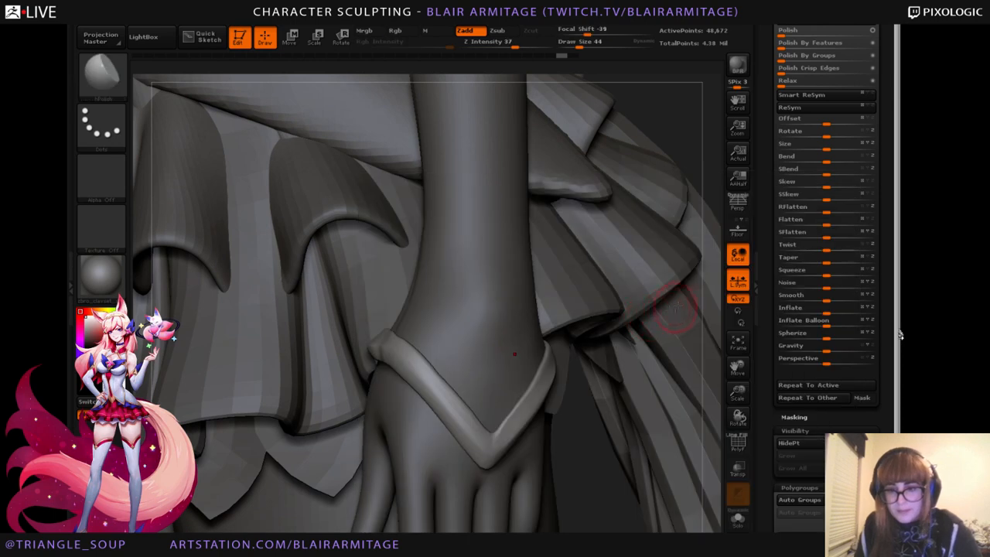
{"action": "right_click_drag", "start_coordinate": [649, 384], "coordinate": [490, 449]}
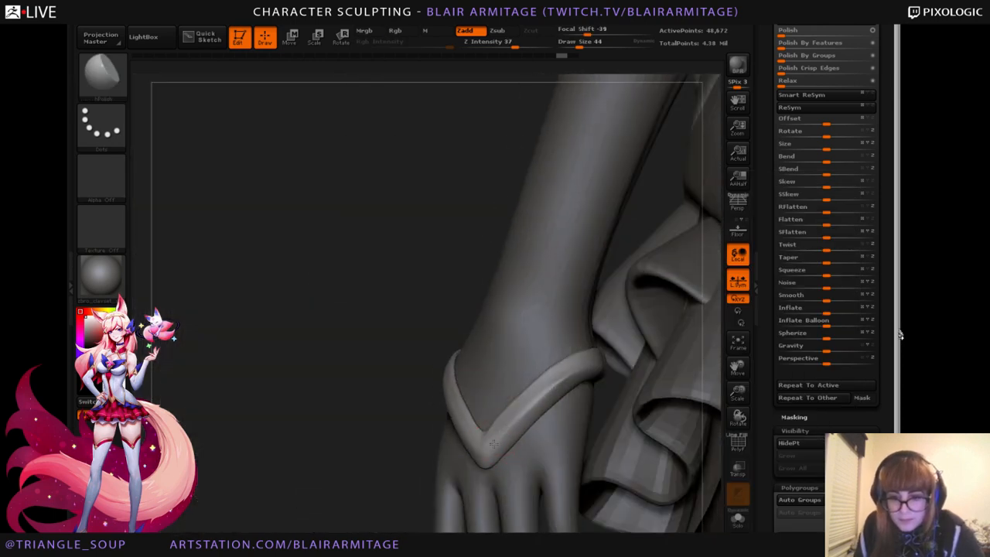
{"action": "mouse_move", "coordinate": [503, 430]}
{"action": "left_mouse_down"}
{"action": "mouse_move", "coordinate": [541, 380]}
{"action": "mouse_move", "coordinate": [577, 366]}
{"action": "left_mouse_up"}
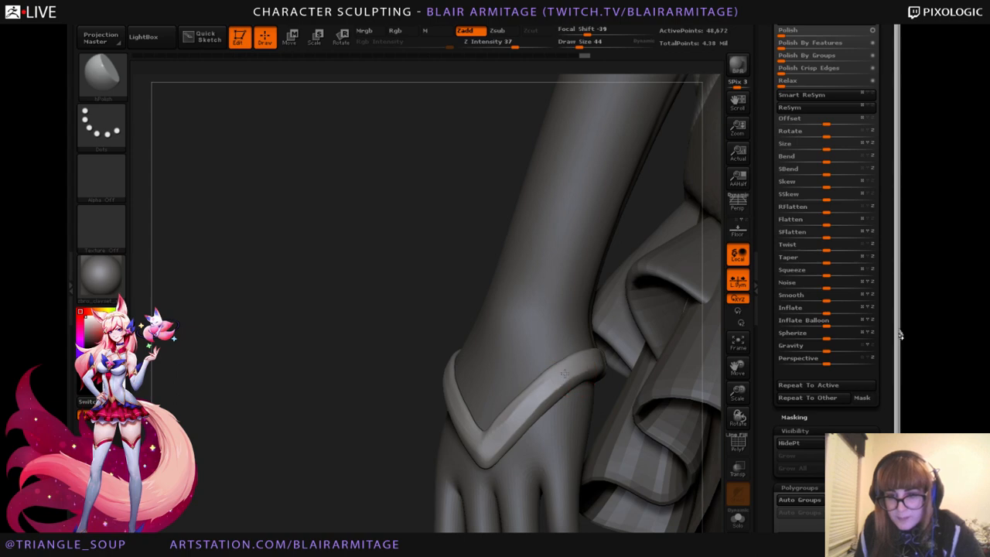
Polish the glove trim around the side and underside of the wrist, undoing the last stroke where needed.
{"action": "right_click_drag", "start_coordinate": [481, 447], "coordinate": [399, 439]}
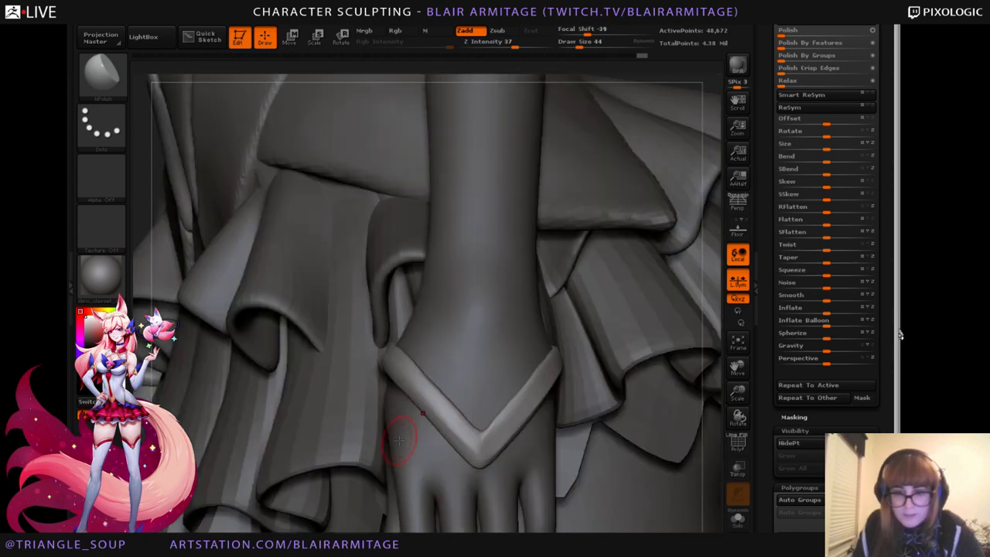
{"action": "right_click_drag", "start_coordinate": [714, 384], "coordinate": [507, 375]}
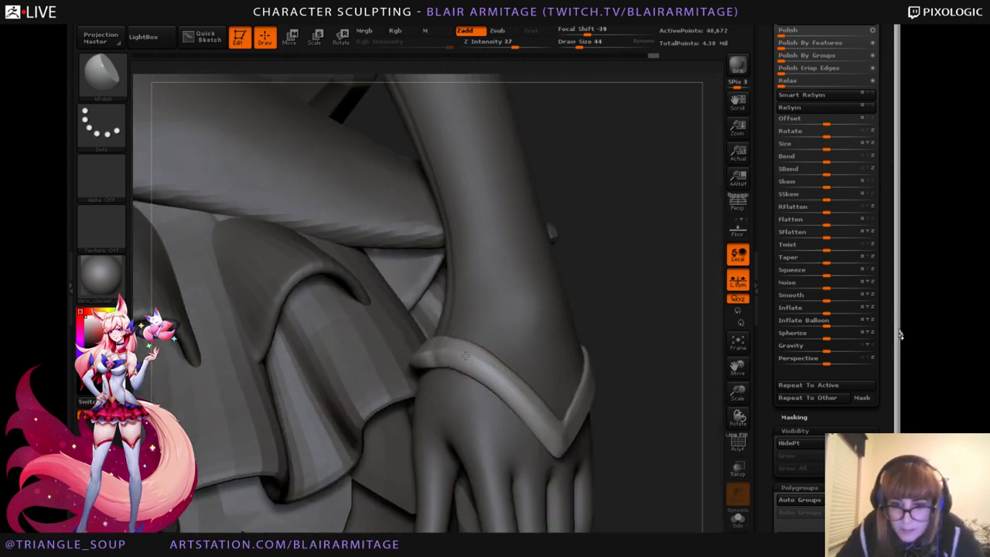
{"action": "key", "text": "shift"}
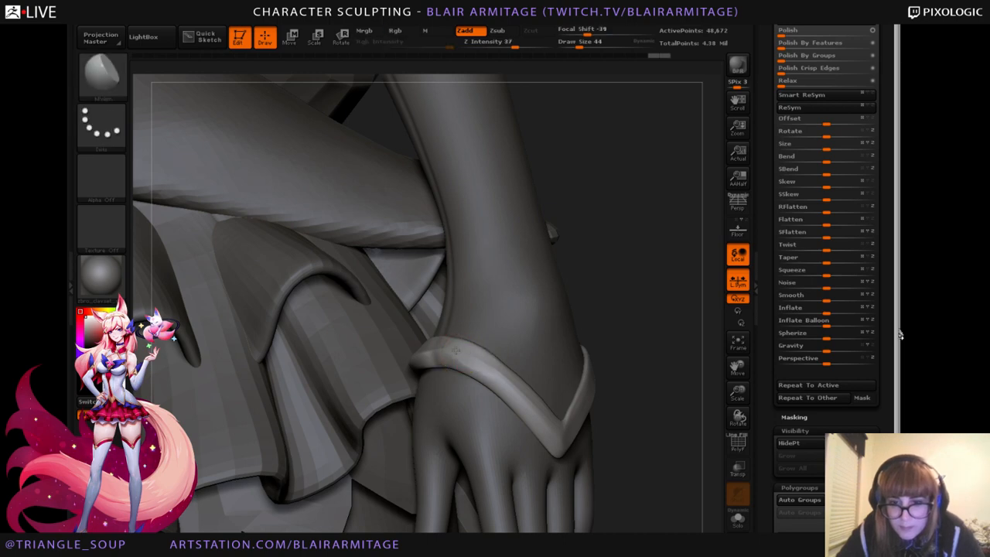
{"action": "key", "text": "ctrl+z"}
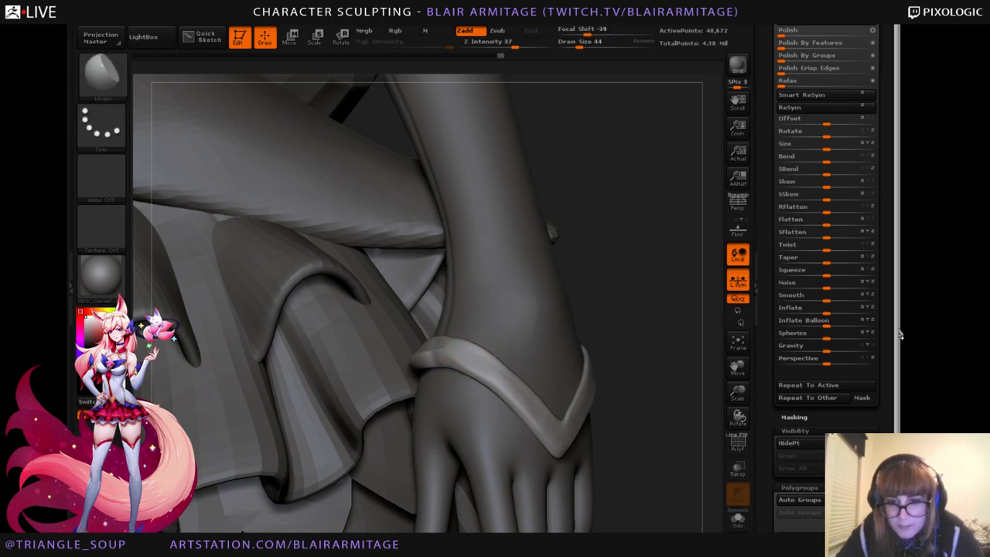
{"action": "right_click_drag", "start_coordinate": [705, 298], "coordinate": [589, 291]}
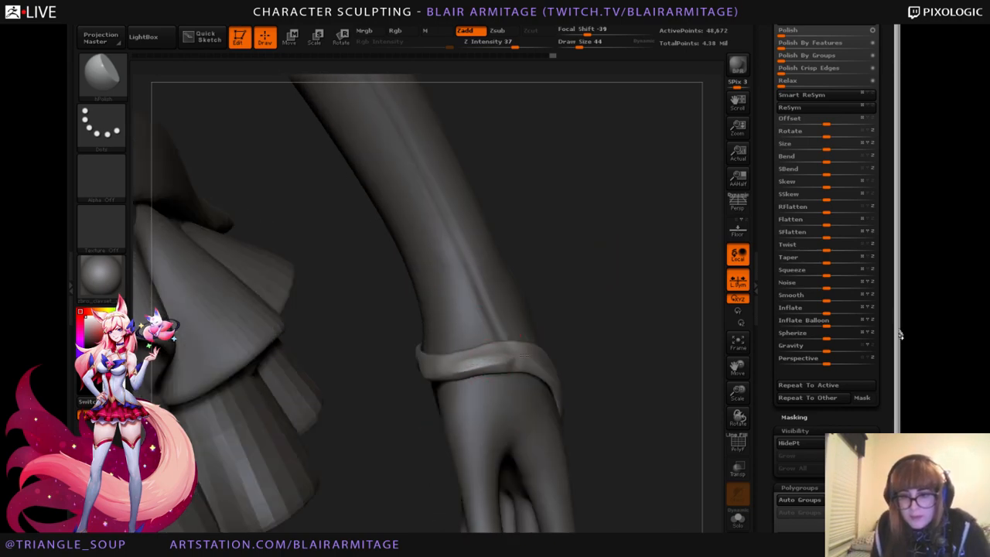
{"action": "left_click_drag", "start_coordinate": [394, 389], "coordinate": [456, 367]}
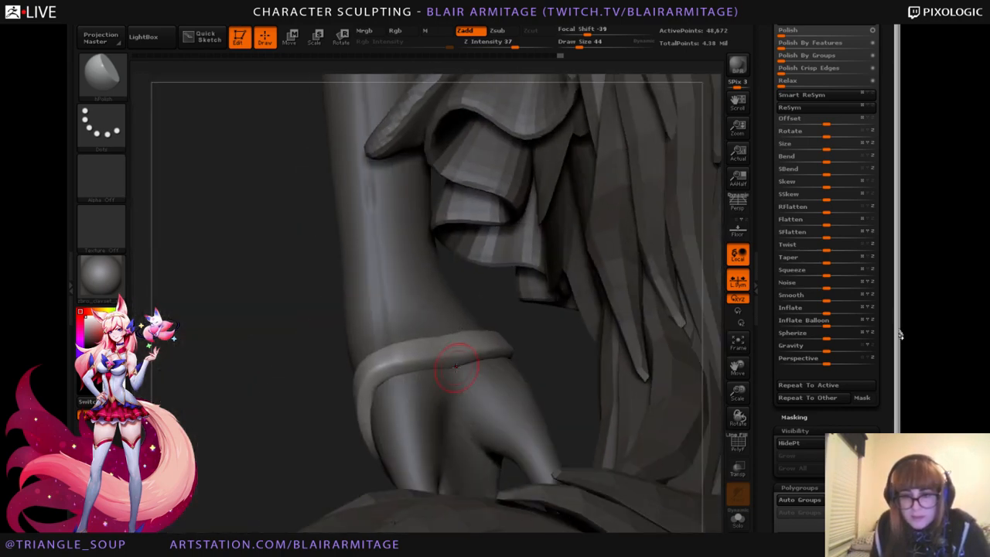
{"action": "right_click_drag", "start_coordinate": [424, 352], "coordinate": [454, 342]}
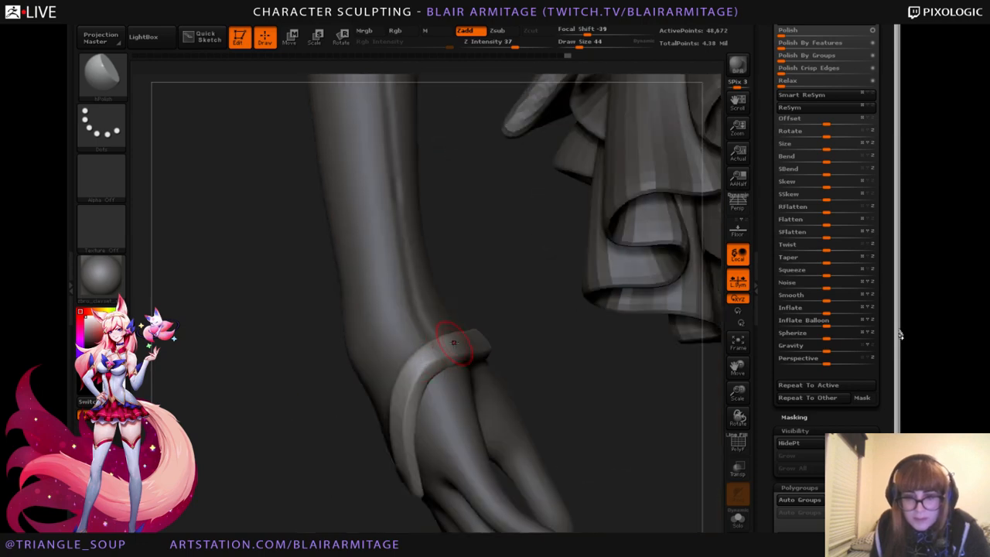
{"action": "right_click_drag", "start_coordinate": [396, 407], "coordinate": [356, 433]}
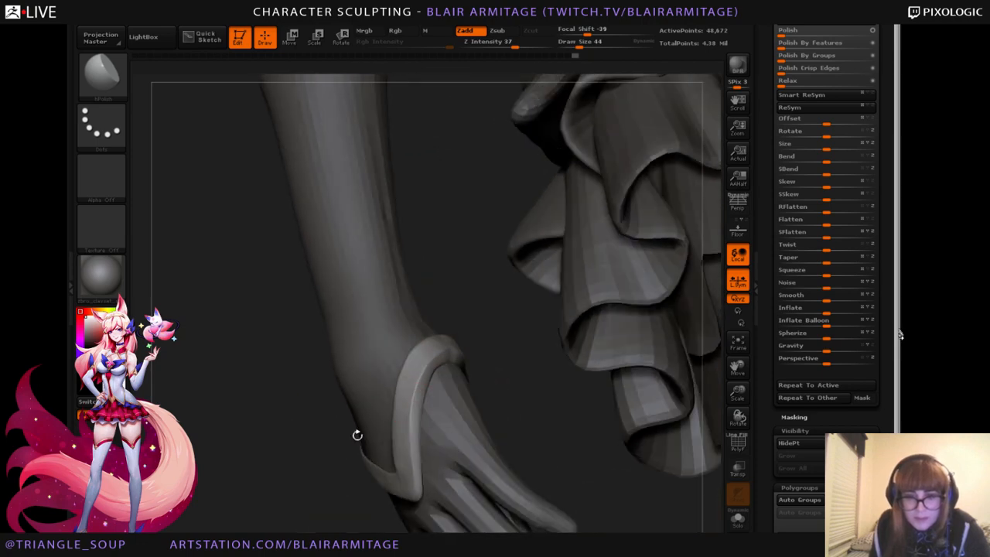
Isolate the glove trim, polish its rim around the loop, and bring the rest of the model back.
{"action": "left_click_drag", "start_coordinate": [327, 530], "coordinate": [615, 380]}
{"action": "left_click", "coordinate": [738, 519]}
{"action": "left_click_drag", "start_coordinate": [661, 481], "coordinate": [668, 428], "text": "alt"}
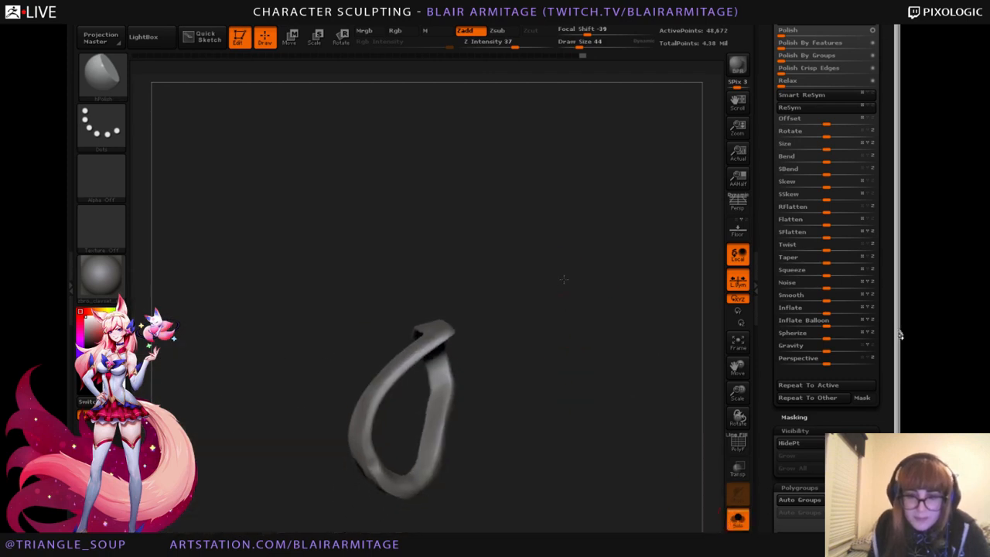
{"action": "left_click_drag", "start_coordinate": [738, 393], "coordinate": [629, 344]}
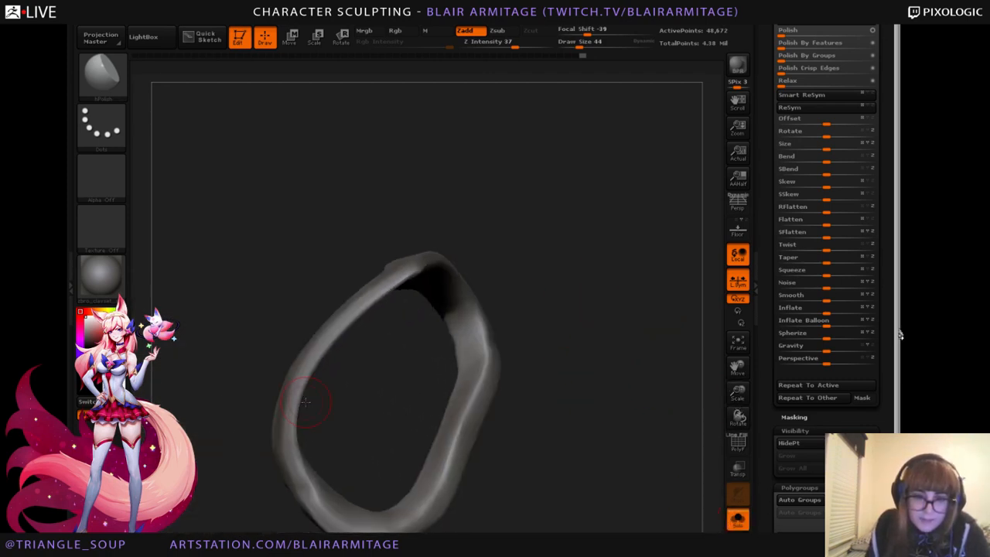
{"action": "mouse_move", "coordinate": [291, 395]}
{"action": "left_mouse_down"}
{"action": "mouse_move", "coordinate": [289, 420]}
{"action": "mouse_move", "coordinate": [292, 397]}
{"action": "left_mouse_up"}
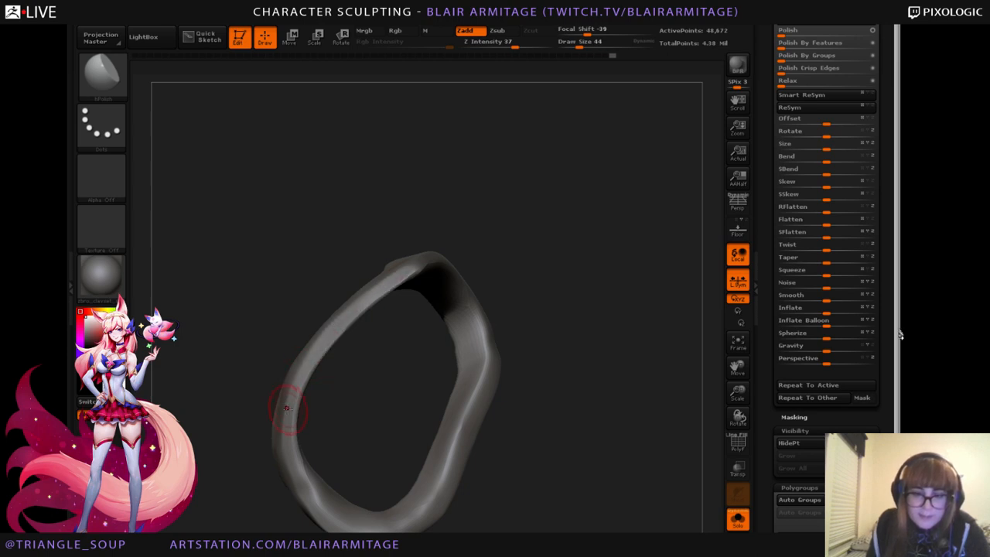
{"action": "left_click_drag", "start_coordinate": [630, 343], "coordinate": [579, 310]}
{"action": "left_click_drag", "start_coordinate": [370, 334], "coordinate": [321, 370]}
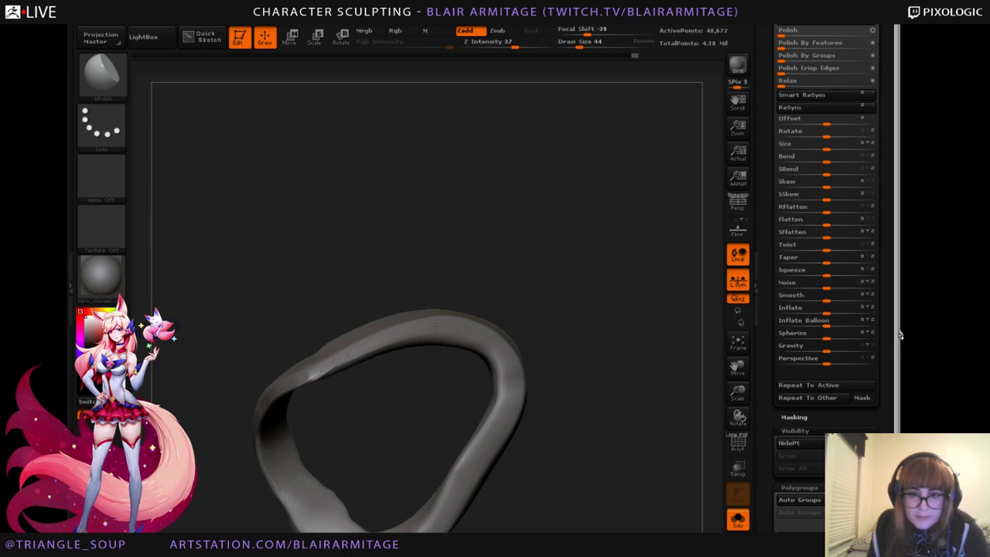
{"action": "left_click_drag", "start_coordinate": [581, 339], "coordinate": [420, 316]}
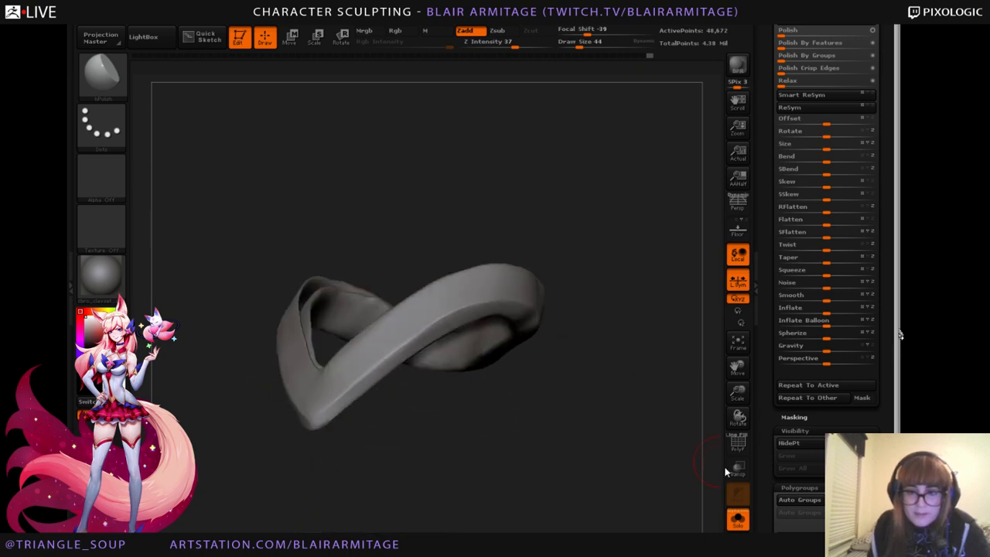
{"action": "left_click", "coordinate": [741, 521]}
{"action": "left_click_drag", "start_coordinate": [597, 283], "coordinate": [658, 468]}
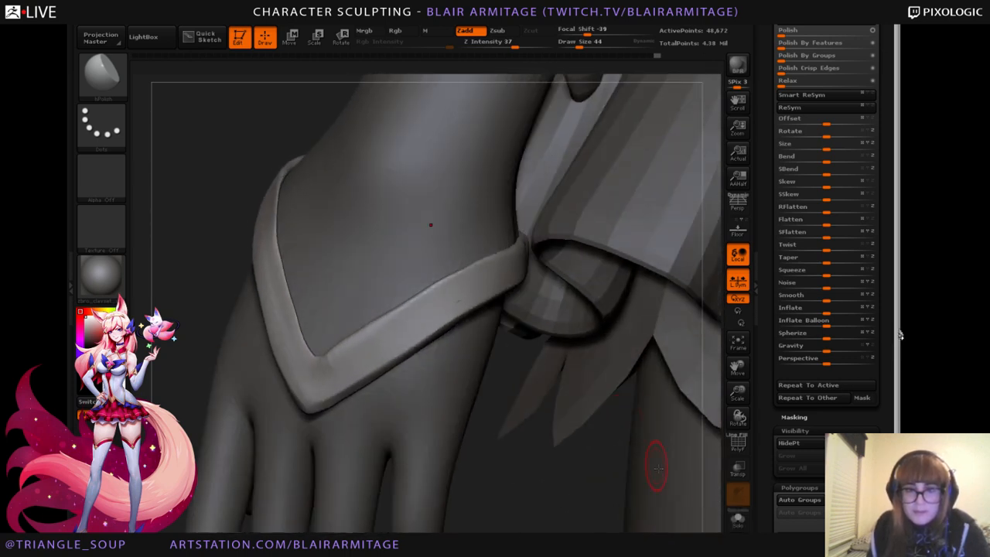
Isolate the glove trim again and thicken its thin side with the Inflat brush at draw size 64.
{"action": "left_click", "coordinate": [737, 521]}
{"action": "mouse_move", "coordinate": [561, 519]}
{"action": "left_mouse_down"}
{"action": "mouse_move", "coordinate": [355, 390]}
{"action": "mouse_move", "coordinate": [386, 353]}
{"action": "mouse_move", "coordinate": [464, 367]}
{"action": "left_mouse_up"}
{"action": "left_click", "coordinate": [526, 433], "text": "ctrl+shift"}
{"action": "left_click_drag", "start_coordinate": [525, 433], "coordinate": [468, 401]}
{"action": "left_click", "coordinate": [102, 75]}
{"action": "left_click", "coordinate": [233, 88]}
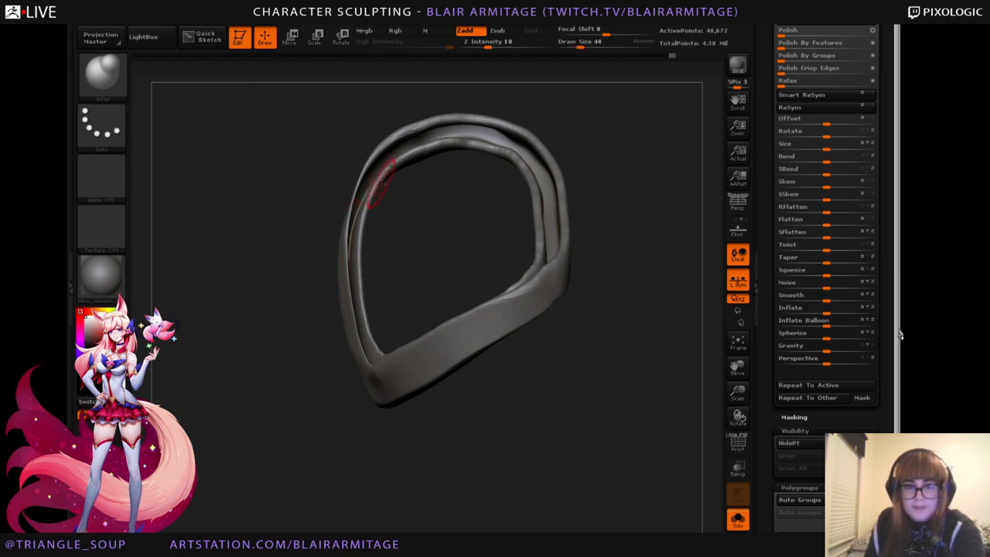
{"action": "key", "text": "bracketright"}
{"action": "mouse_move", "coordinate": [398, 137]}
{"action": "left_mouse_down"}
{"action": "mouse_move", "coordinate": [369, 166]}
{"action": "mouse_move", "coordinate": [348, 255]}
{"action": "mouse_move", "coordinate": [366, 343]}
{"action": "left_mouse_up"}
{"action": "left_click_drag", "start_coordinate": [348, 261], "coordinate": [367, 348]}
{"action": "mouse_move", "coordinate": [313, 325]}
{"action": "left_mouse_down"}
{"action": "mouse_move", "coordinate": [355, 363]}
{"action": "mouse_move", "coordinate": [357, 309]}
{"action": "left_mouse_up"}
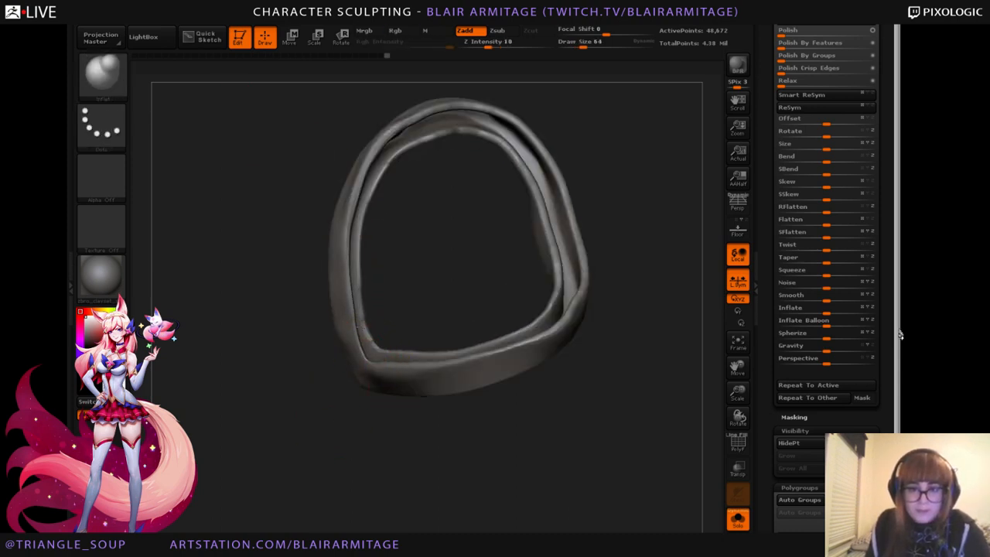
Inflate the glove trim around its pointed corner and show the whole model again.
{"action": "left_click_drag", "start_coordinate": [295, 409], "coordinate": [334, 398]}
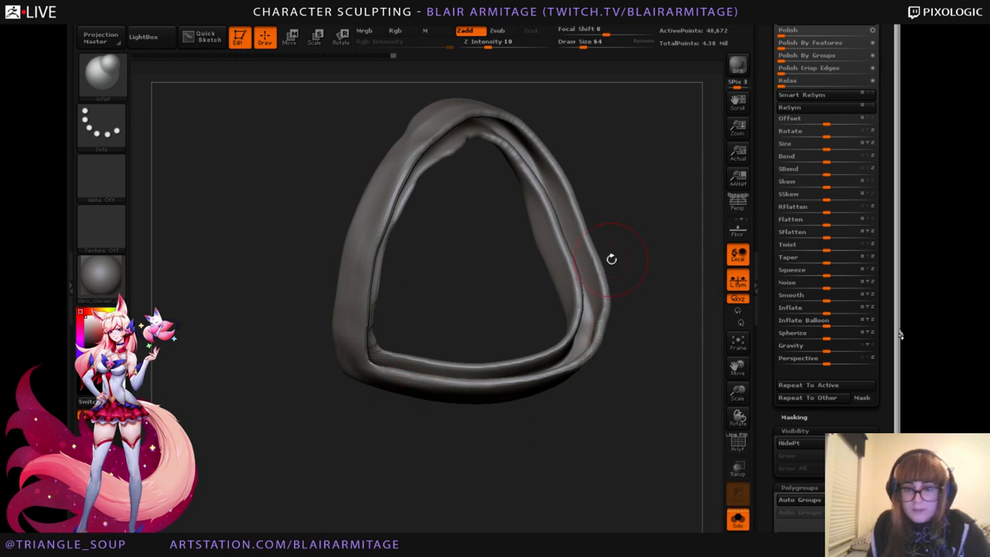
{"action": "left_click_drag", "start_coordinate": [611, 258], "coordinate": [607, 242]}
{"action": "mouse_move", "coordinate": [347, 376]}
{"action": "left_mouse_down"}
{"action": "mouse_move", "coordinate": [386, 334]}
{"action": "mouse_move", "coordinate": [409, 409]}
{"action": "left_mouse_up"}
{"action": "right_click_drag", "start_coordinate": [410, 415], "coordinate": [394, 371]}
{"action": "left_click", "coordinate": [730, 521]}
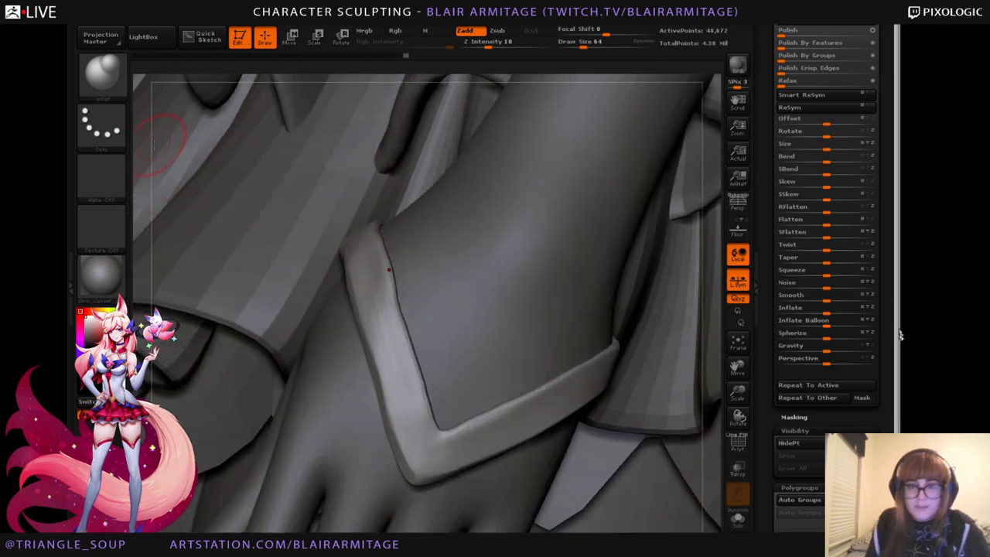
Reshape the edges of the V-shaped glove trim against the hand with the Move Topological brush at draw size 84.
{"action": "left_click", "coordinate": [102, 76]}
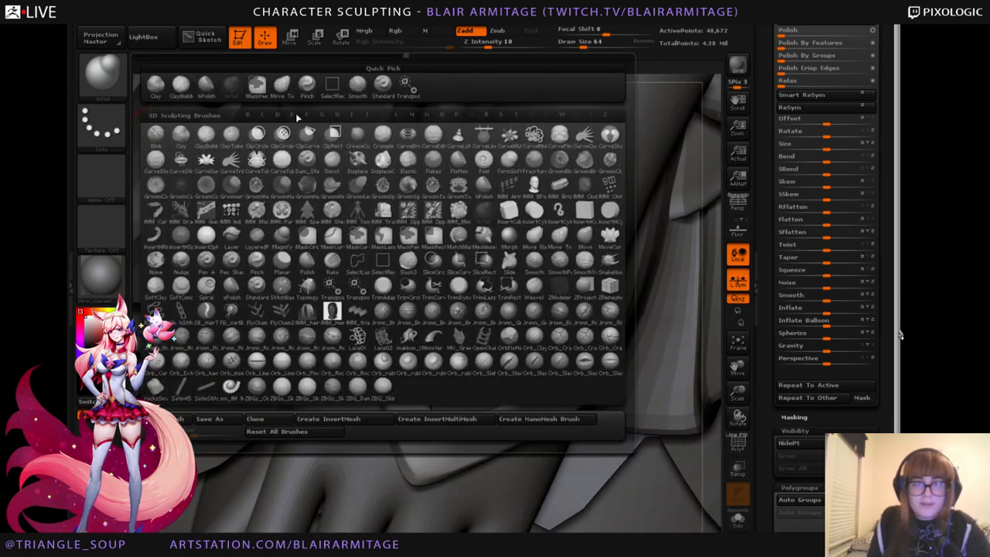
{"action": "left_click", "coordinate": [282, 87]}
{"action": "key", "text": "bracketright"}
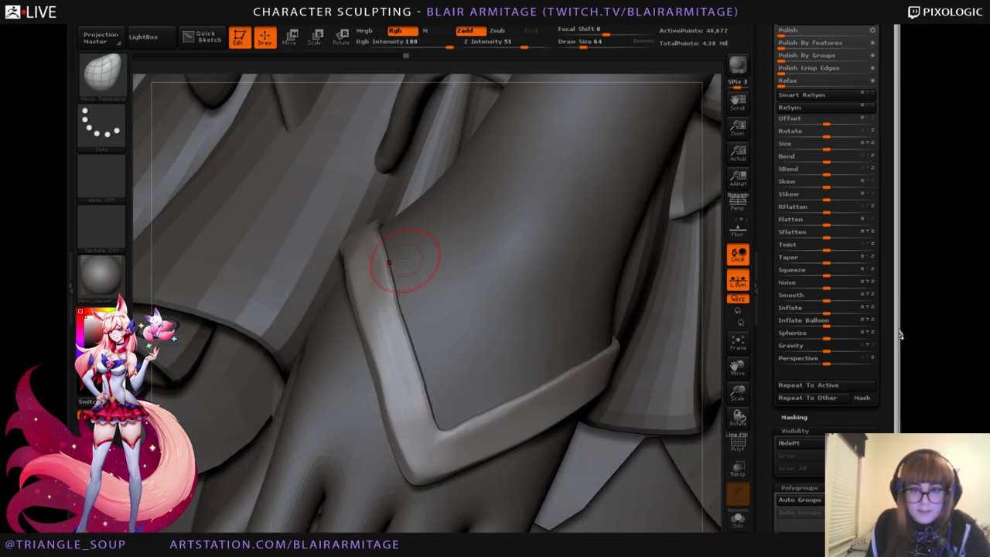
{"action": "mouse_move", "coordinate": [402, 251]}
{"action": "left_mouse_down"}
{"action": "mouse_move", "coordinate": [453, 409]}
{"action": "mouse_move", "coordinate": [411, 477]}
{"action": "left_mouse_up"}
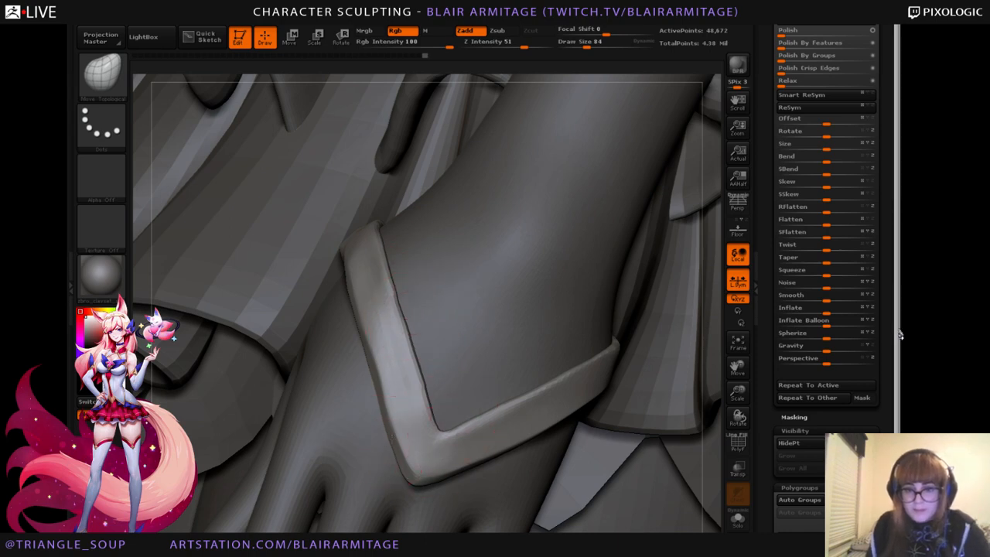
{"action": "mouse_move", "coordinate": [716, 441]}
{"action": "left_mouse_down"}
{"action": "mouse_move", "coordinate": [687, 394]}
{"action": "mouse_move", "coordinate": [714, 435]}
{"action": "mouse_move", "coordinate": [740, 402]}
{"action": "mouse_move", "coordinate": [734, 394]}
{"action": "mouse_move", "coordinate": [758, 394]}
{"action": "mouse_move", "coordinate": [718, 424]}
{"action": "mouse_move", "coordinate": [578, 472]}
{"action": "left_mouse_up"}
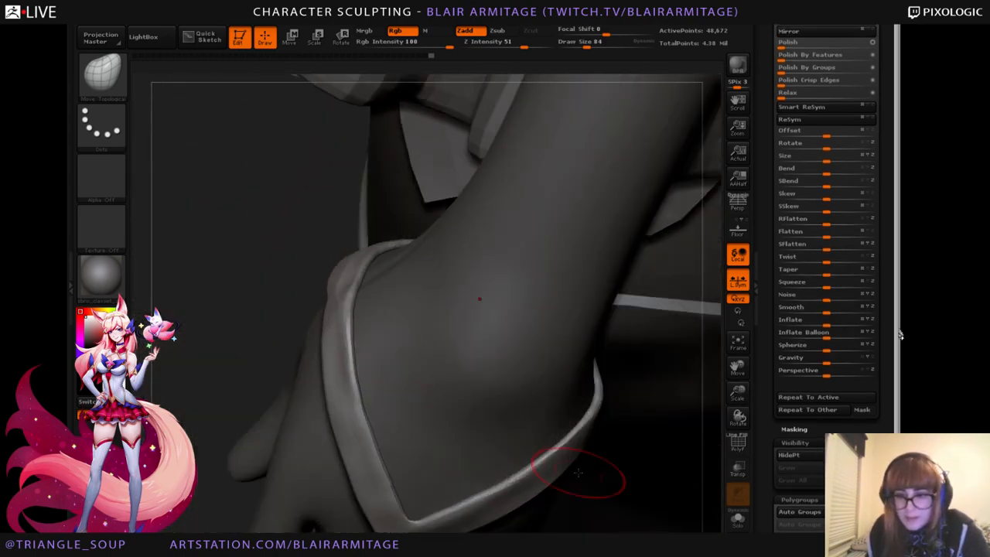
Flatten the lumpy part of the glove trim on the underside of the wrist with the hPolish brush.
{"action": "left_click_drag", "start_coordinate": [325, 433], "coordinate": [354, 361], "text": "alt"}
{"action": "left_click_drag", "start_coordinate": [737, 392], "coordinate": [641, 360]}
{"action": "key", "text": "b"}
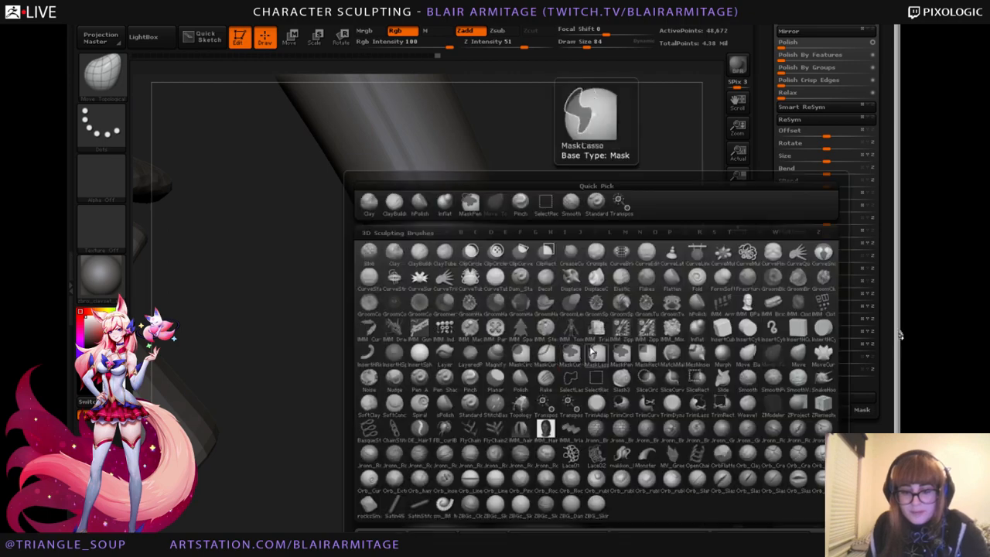
{"action": "key", "text": "b"}
{"action": "left_click", "coordinate": [543, 378]}
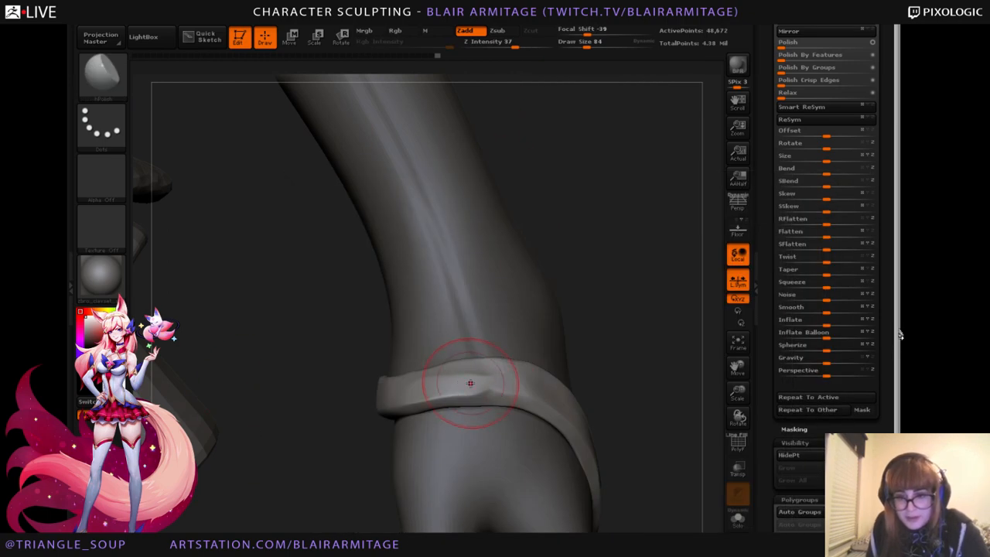
{"action": "left_click_drag", "start_coordinate": [587, 375], "coordinate": [674, 396]}
Tighten the edges of the glove trim around the wrist with the Pinch brush, raising the draw size to 136.
{"action": "key", "text": "b"}
{"action": "left_click", "coordinate": [312, 89]}
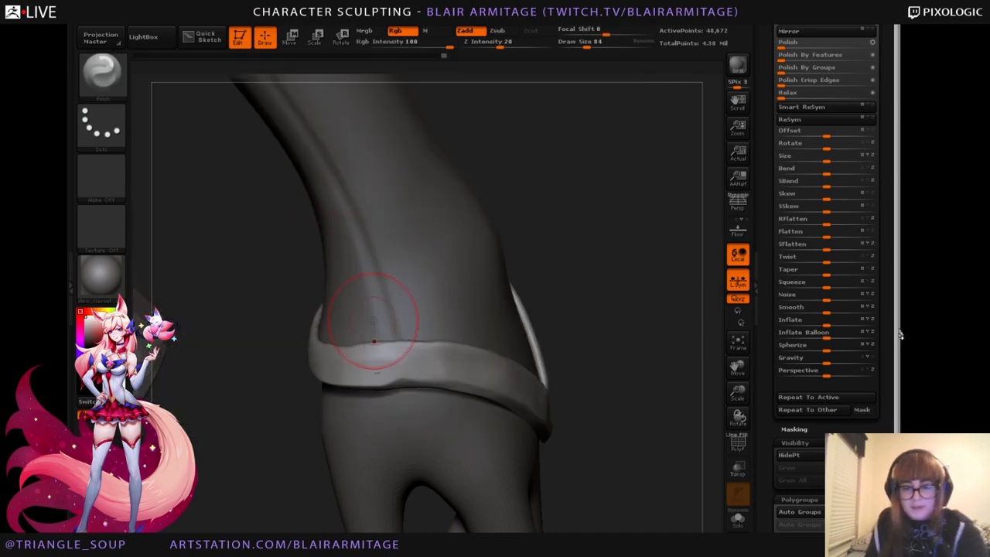
{"action": "mouse_move", "coordinate": [433, 358]}
{"action": "left_mouse_down"}
{"action": "mouse_move", "coordinate": [366, 360]}
{"action": "mouse_move", "coordinate": [476, 379]}
{"action": "left_mouse_up"}
{"action": "left_click_drag", "start_coordinate": [640, 412], "coordinate": [499, 388]}
{"action": "right_click_drag", "start_coordinate": [621, 422], "coordinate": [657, 404]}
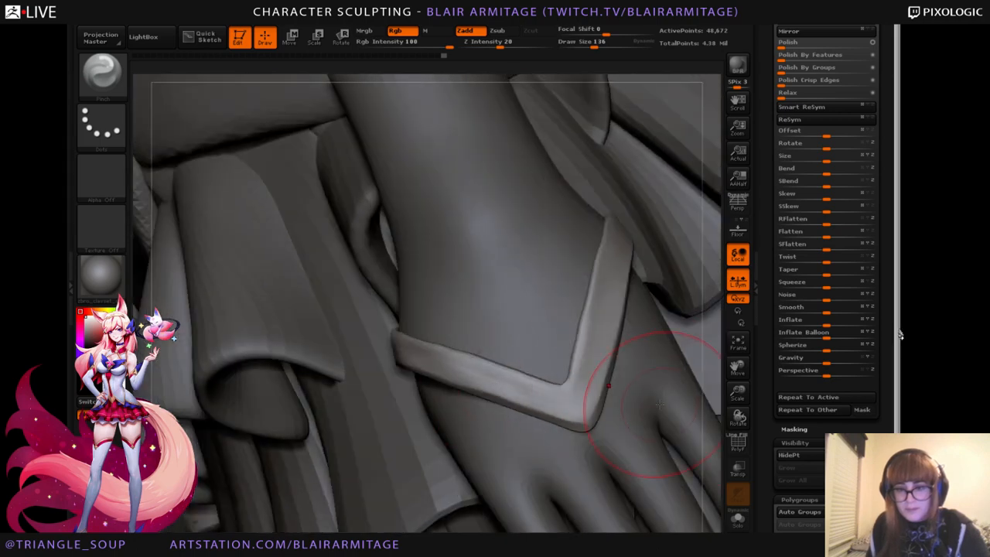
{"action": "right_click_drag", "start_coordinate": [711, 377], "coordinate": [653, 412]}
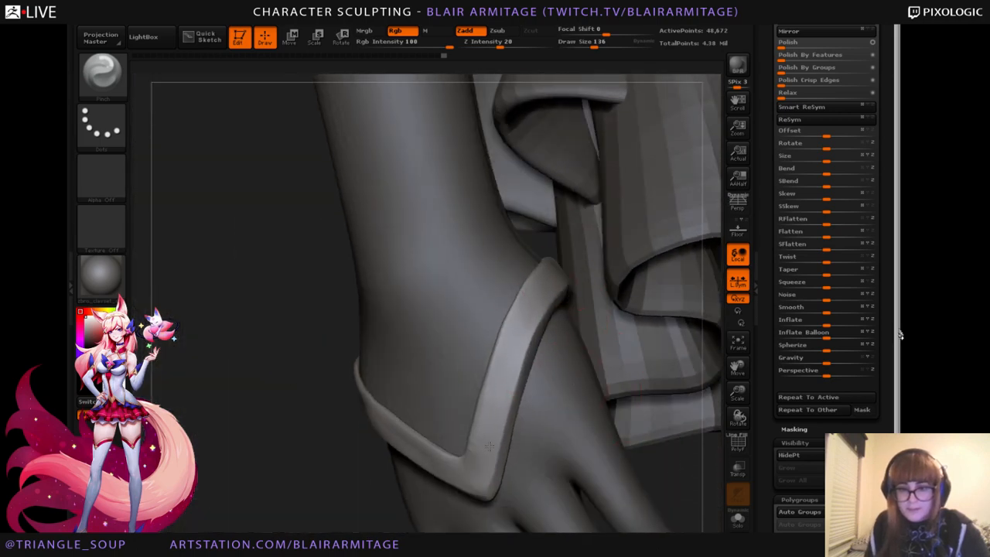
{"action": "mouse_move", "coordinate": [498, 387]}
{"action": "right_mouse_down"}
{"action": "mouse_move", "coordinate": [275, 501]}
{"action": "mouse_move", "coordinate": [395, 446]}
{"action": "right_mouse_up"}
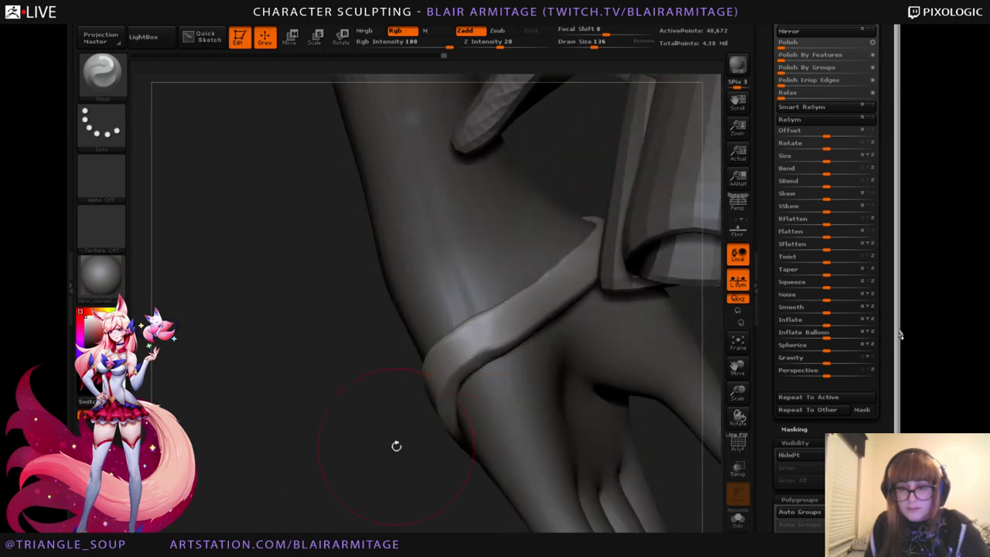
Smooth the glove surface beside the trim on the underside of the wrist and make the trim active again.
{"action": "right_click_drag", "start_coordinate": [541, 279], "coordinate": [690, 193]}
{"action": "left_click_drag", "start_coordinate": [689, 192], "coordinate": [657, 133]}
{"action": "mouse_move", "coordinate": [406, 384]}
{"action": "left_mouse_down"}
{"action": "mouse_move", "coordinate": [404, 374]}
{"action": "mouse_move", "coordinate": [399, 486]}
{"action": "mouse_move", "coordinate": [413, 418]}
{"action": "mouse_move", "coordinate": [303, 478]}
{"action": "left_mouse_up"}
{"action": "left_click", "coordinate": [437, 369], "text": "alt"}
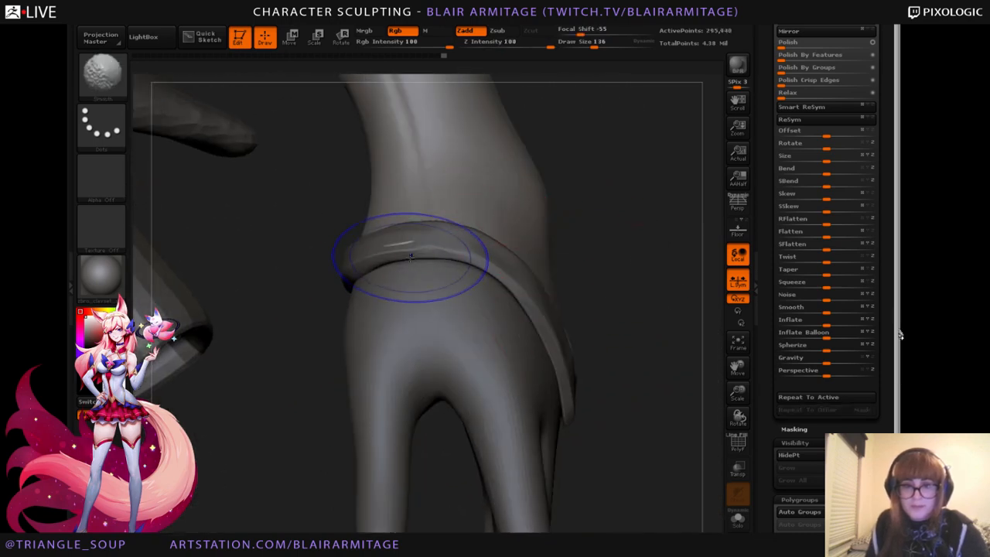
{"action": "left_click_drag", "start_coordinate": [409, 254], "coordinate": [400, 261], "text": "shift"}
{"action": "mouse_move", "coordinate": [645, 214]}
{"action": "left_mouse_down"}
{"action": "mouse_move", "coordinate": [658, 239]}
{"action": "mouse_move", "coordinate": [650, 294]}
{"action": "left_mouse_up"}
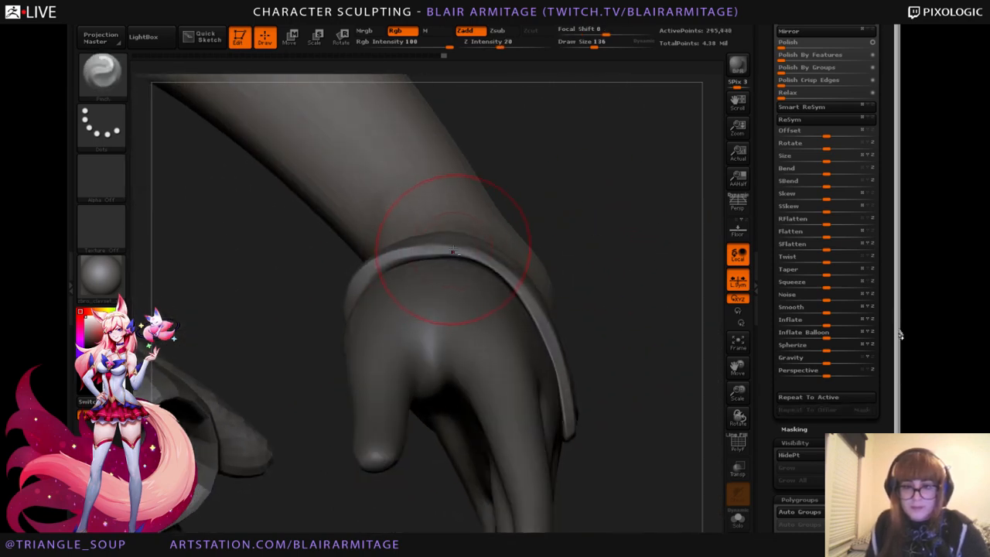
{"action": "left_click", "coordinate": [432, 248], "text": "alt"}
Reshape the glove trim's edge on the underside of the wrist with the Move Topological brush at draw size 136.
{"action": "left_click", "coordinate": [102, 75]}
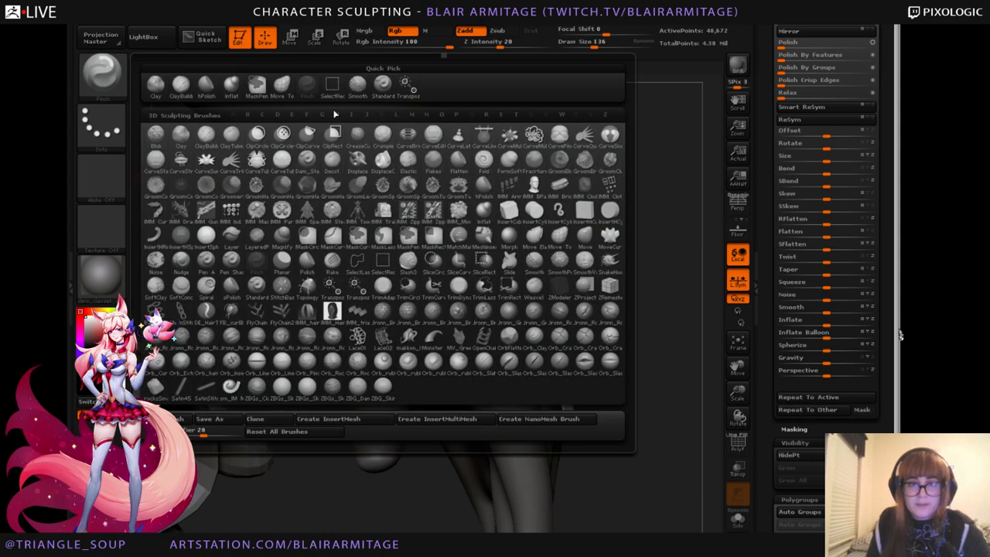
{"action": "left_click", "coordinate": [280, 87]}
{"action": "left_click_drag", "start_coordinate": [518, 193], "coordinate": [555, 237]}
{"action": "left_click_drag", "start_coordinate": [429, 251], "coordinate": [433, 262]}
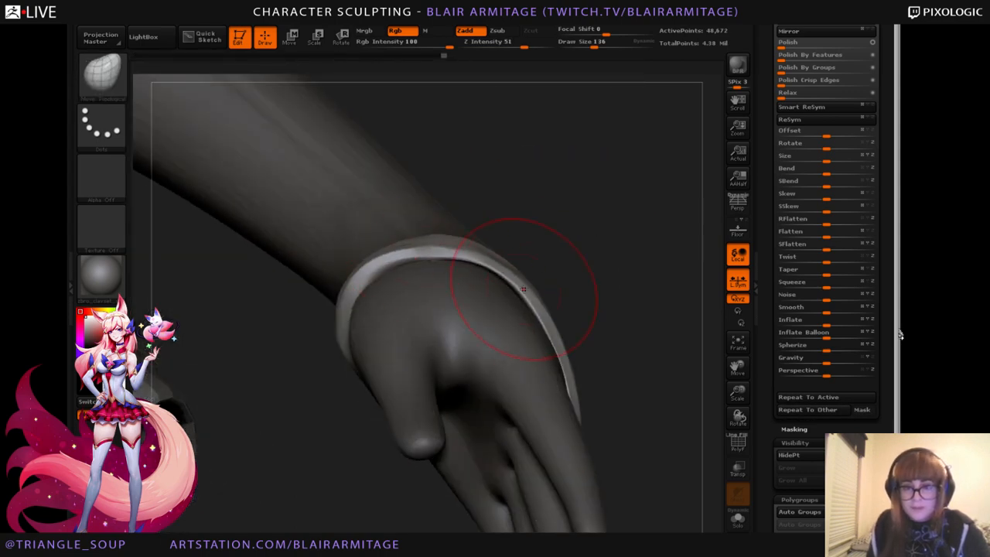
Isolate the glove trim, thicken its thin side with the Inflat brush at draw size 136, and show the whole model again.
{"action": "left_click", "coordinate": [738, 520]}
{"action": "left_click", "coordinate": [102, 75]}
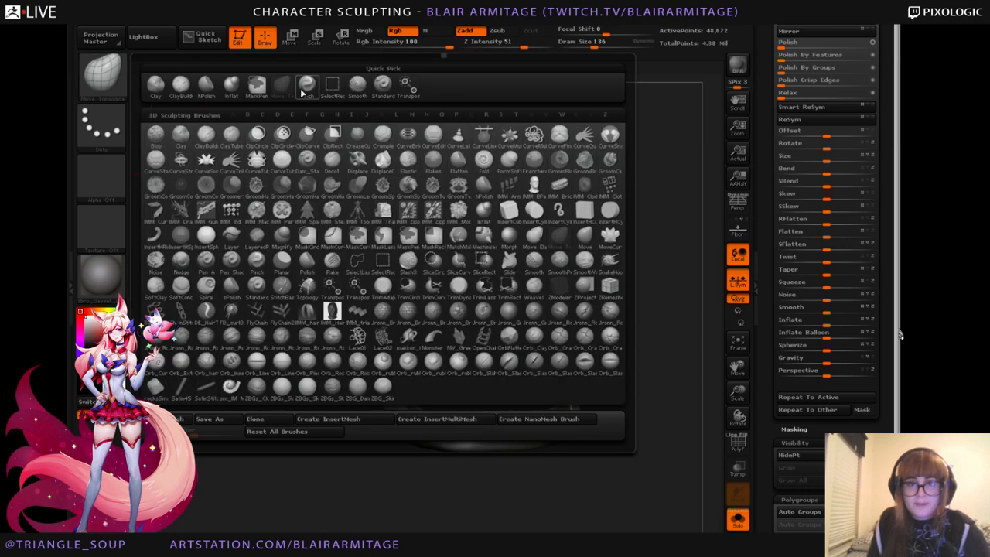
{"action": "key", "text": "i"}
{"action": "key", "text": "n"}
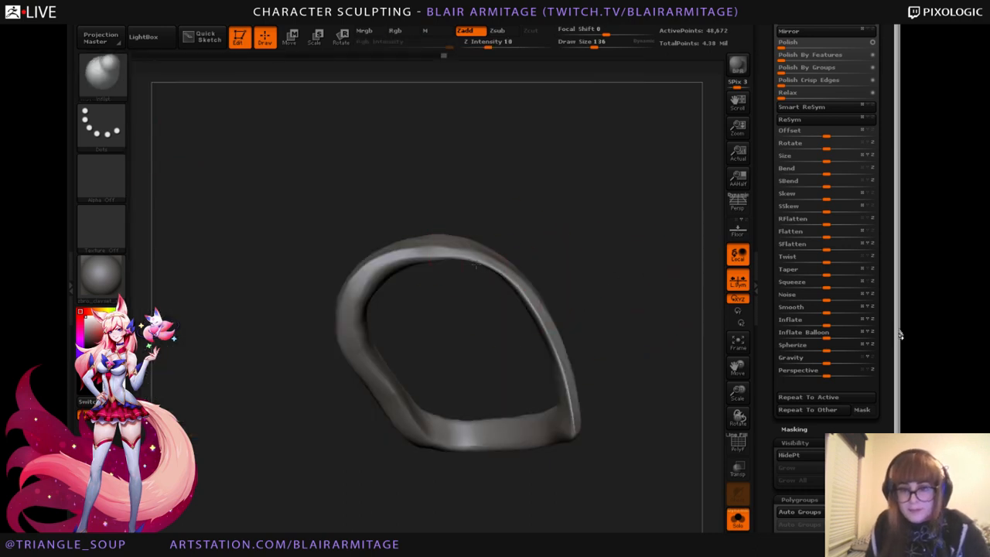
{"action": "left_click_drag", "start_coordinate": [474, 265], "coordinate": [539, 276]}
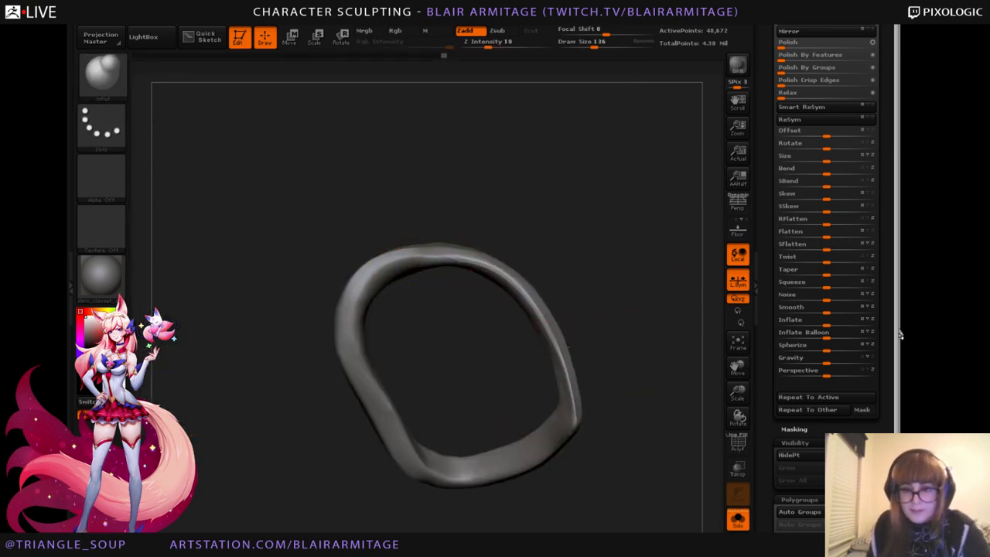
{"action": "mouse_move", "coordinate": [568, 402]}
{"action": "left_mouse_down"}
{"action": "mouse_move", "coordinate": [614, 360]}
{"action": "mouse_move", "coordinate": [558, 384]}
{"action": "left_mouse_up"}
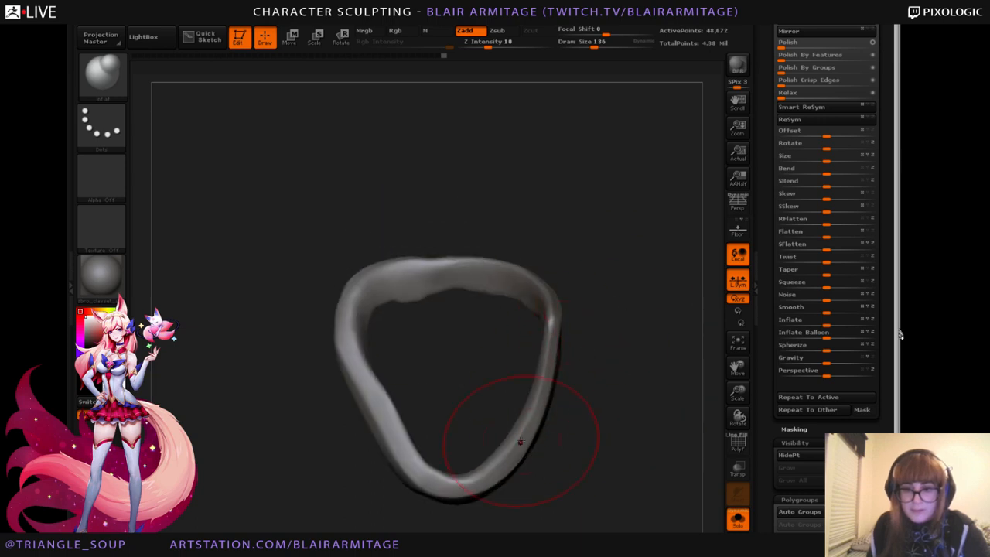
{"action": "left_click_drag", "start_coordinate": [598, 294], "coordinate": [570, 362]}
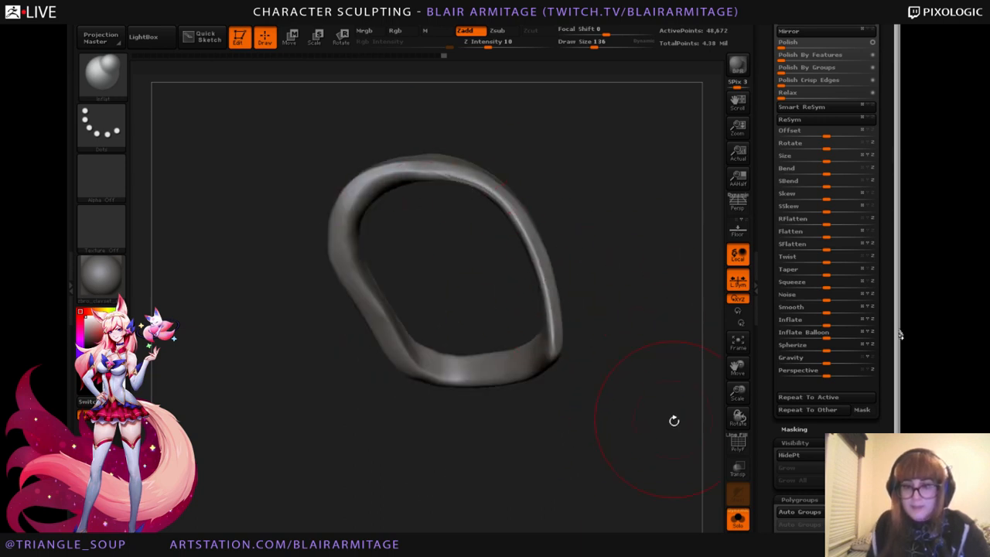
{"action": "left_click", "coordinate": [736, 519]}
Select the four-pointed star ornament at the upper arm and duplicate its subtool.
{"action": "left_click_drag", "start_coordinate": [672, 351], "coordinate": [679, 391]}
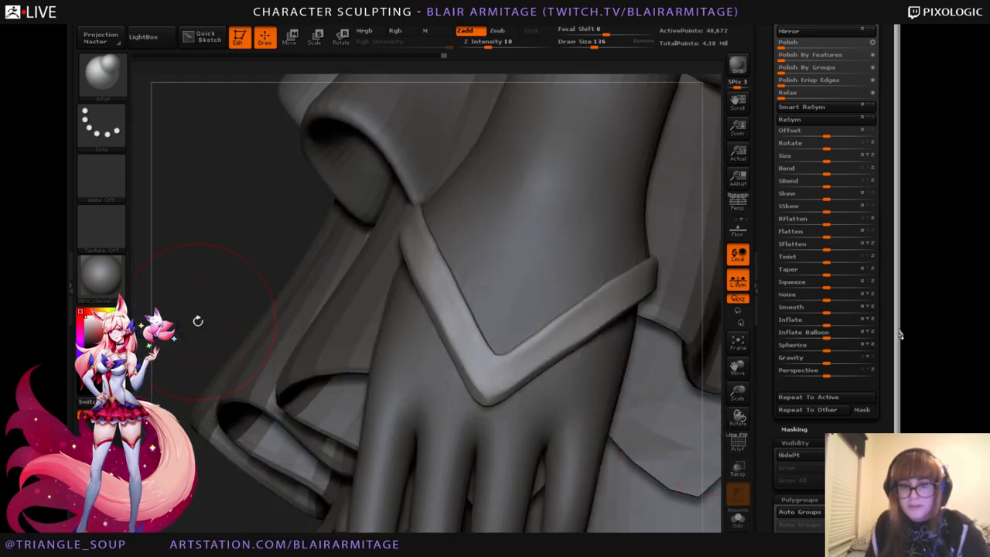
{"action": "left_click_drag", "start_coordinate": [188, 252], "coordinate": [206, 259]}
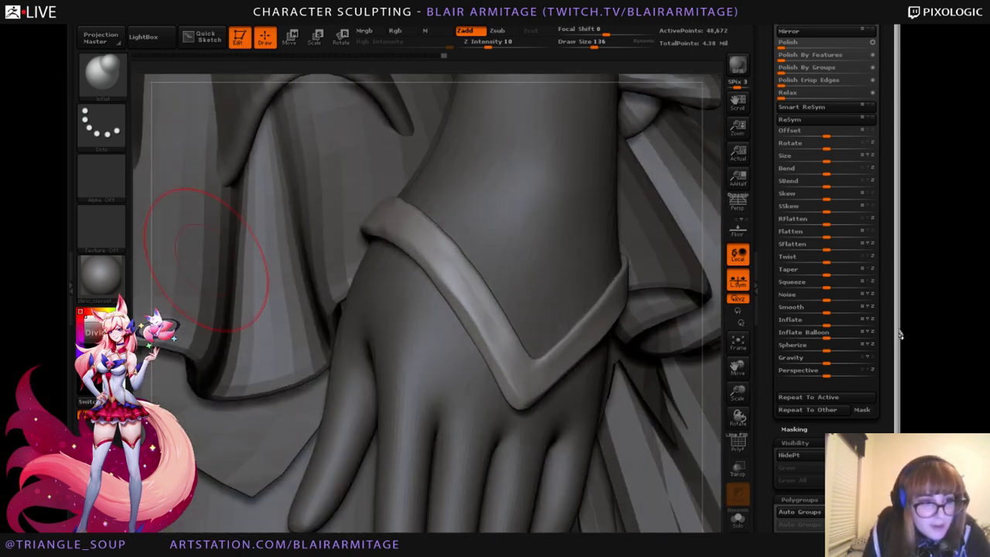
{"action": "right_click_drag", "start_coordinate": [206, 259], "coordinate": [662, 252], "text": "ctrl"}
{"action": "left_click_drag", "start_coordinate": [662, 252], "coordinate": [668, 502]}
{"action": "left_click", "coordinate": [511, 221], "text": "alt"}
{"action": "left_click_drag", "start_coordinate": [270, 380], "coordinate": [264, 232], "text": "alt"}
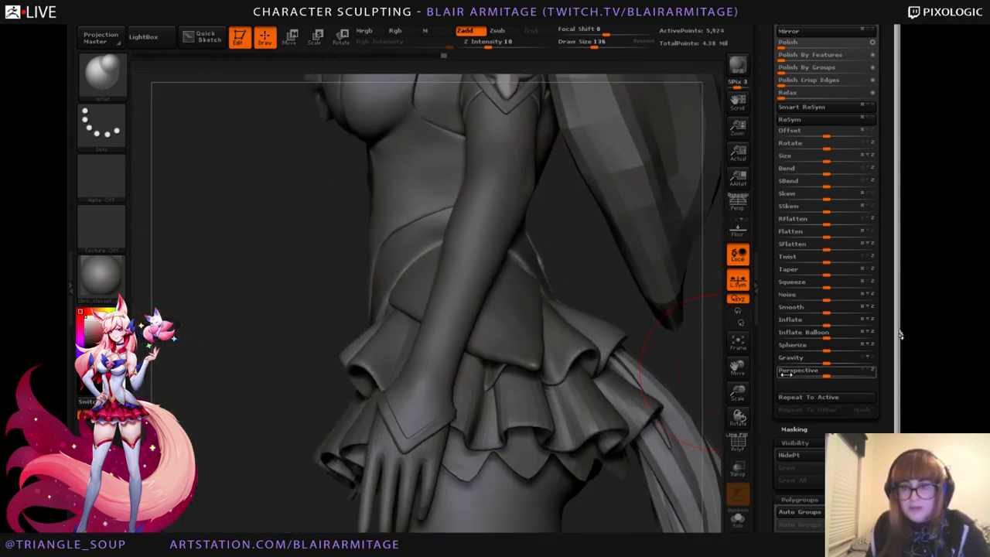
{"action": "left_click_drag", "start_coordinate": [770, 354], "coordinate": [756, 507]}
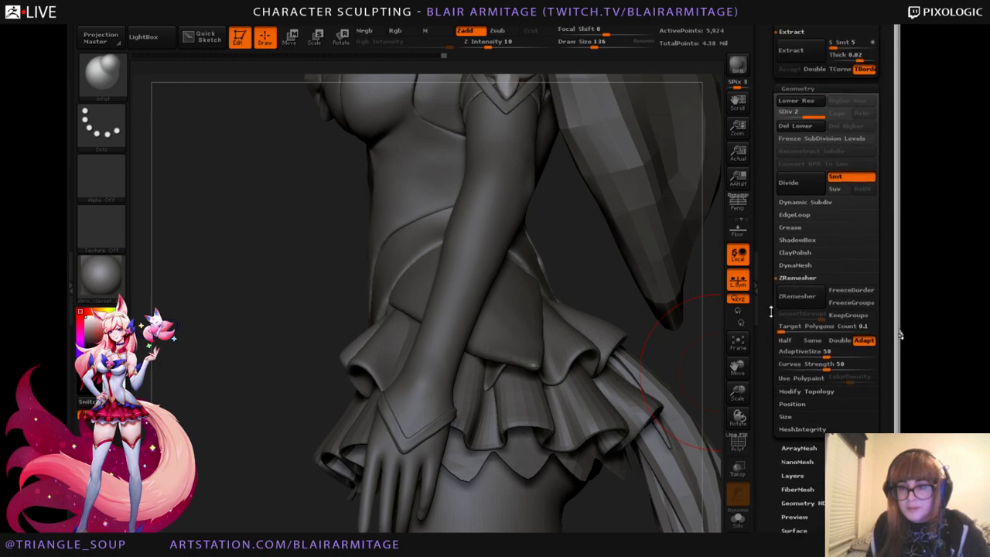
{"action": "left_click_drag", "start_coordinate": [771, 311], "coordinate": [758, 418]}
{"action": "left_click", "coordinate": [798, 222]}
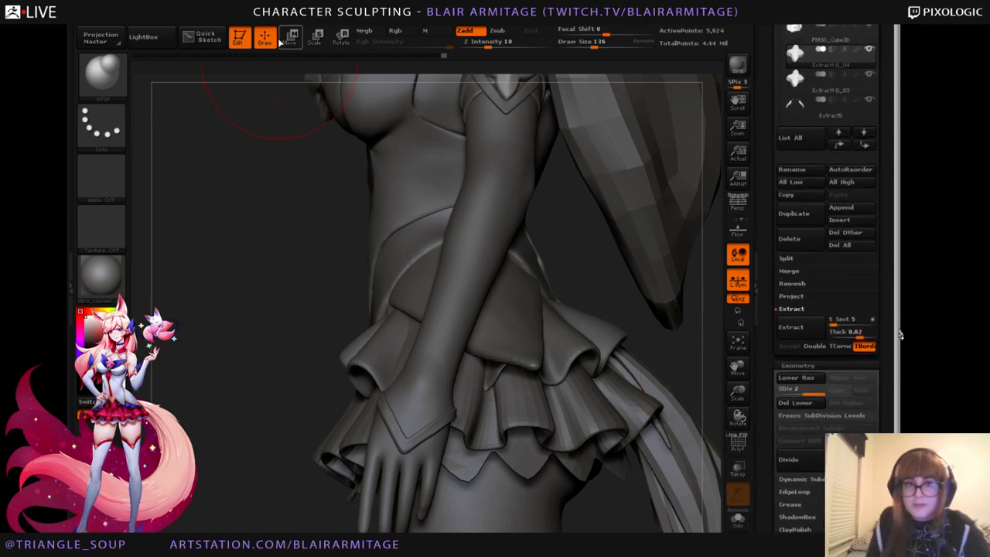
Move the duplicated star ornament down from the upper arm to the back of the wrist beside the V-shaped trim.
{"action": "left_click", "coordinate": [289, 38]}
{"action": "left_click_drag", "start_coordinate": [506, 100], "coordinate": [507, 186]}
{"action": "mouse_move", "coordinate": [507, 143]}
{"action": "left_mouse_down"}
{"action": "mouse_move", "coordinate": [341, 428]}
{"action": "mouse_move", "coordinate": [280, 490]}
{"action": "mouse_move", "coordinate": [285, 325]}
{"action": "left_mouse_up"}
{"action": "left_click_drag", "start_coordinate": [298, 228], "coordinate": [298, 312]}
{"action": "left_click_drag", "start_coordinate": [297, 270], "coordinate": [399, 295]}
{"action": "left_click_drag", "start_coordinate": [255, 348], "coordinate": [402, 348]}
{"action": "left_click_drag", "start_coordinate": [430, 234], "coordinate": [430, 319]}
{"action": "mouse_move", "coordinate": [430, 277]}
{"action": "left_mouse_down"}
{"action": "mouse_move", "coordinate": [534, 260]}
{"action": "mouse_move", "coordinate": [597, 265]}
{"action": "left_mouse_up"}
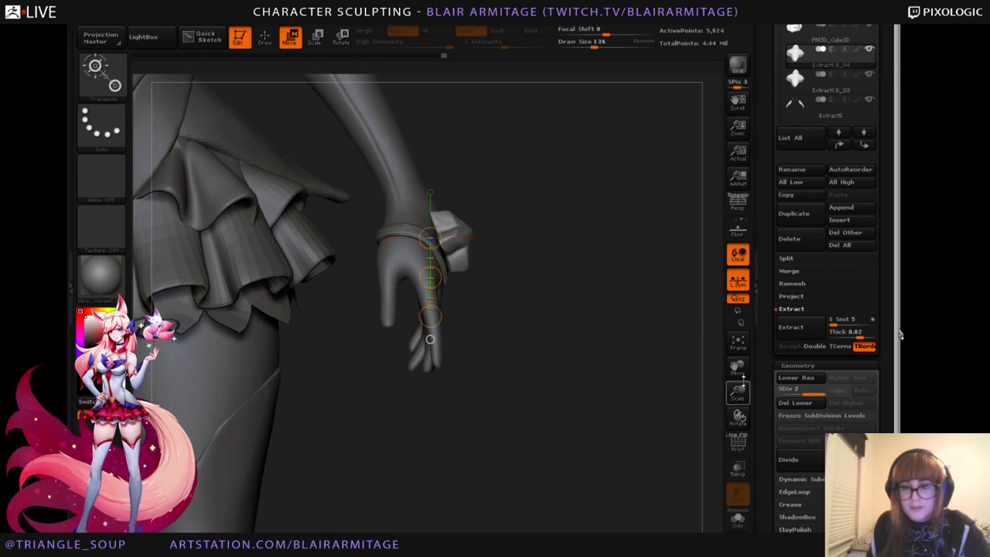
Scale the star ornament down to fit inside the point of the V-shaped glove trim.
{"action": "left_click_drag", "start_coordinate": [742, 380], "coordinate": [743, 417]}
{"action": "left_click_drag", "start_coordinate": [587, 348], "coordinate": [441, 348]}
{"action": "left_click_drag", "start_coordinate": [198, 155], "coordinate": [245, 242], "text": "alt"}
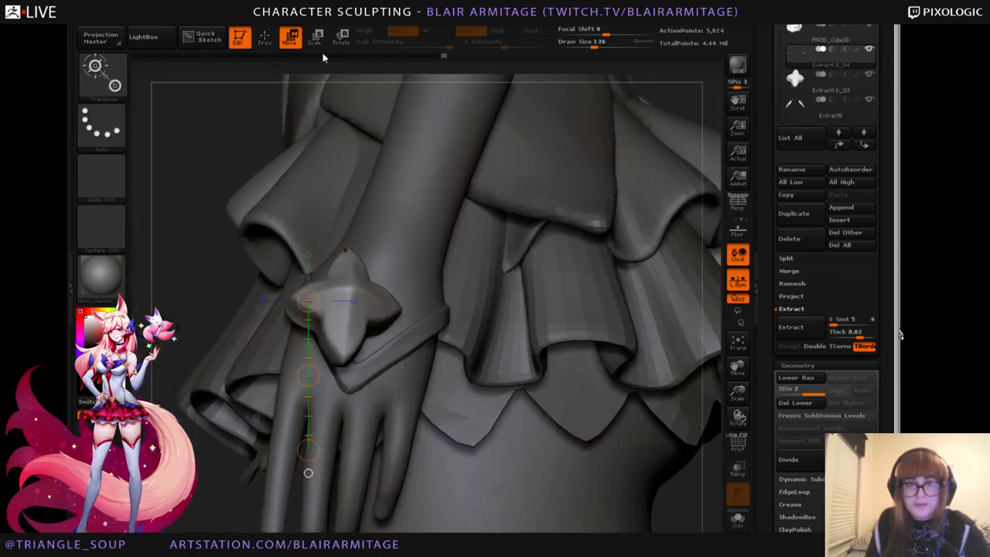
{"action": "left_click", "coordinate": [315, 38]}
{"action": "left_click_drag", "start_coordinate": [348, 254], "coordinate": [348, 354]}
{"action": "left_click_drag", "start_coordinate": [348, 252], "coordinate": [348, 294]}
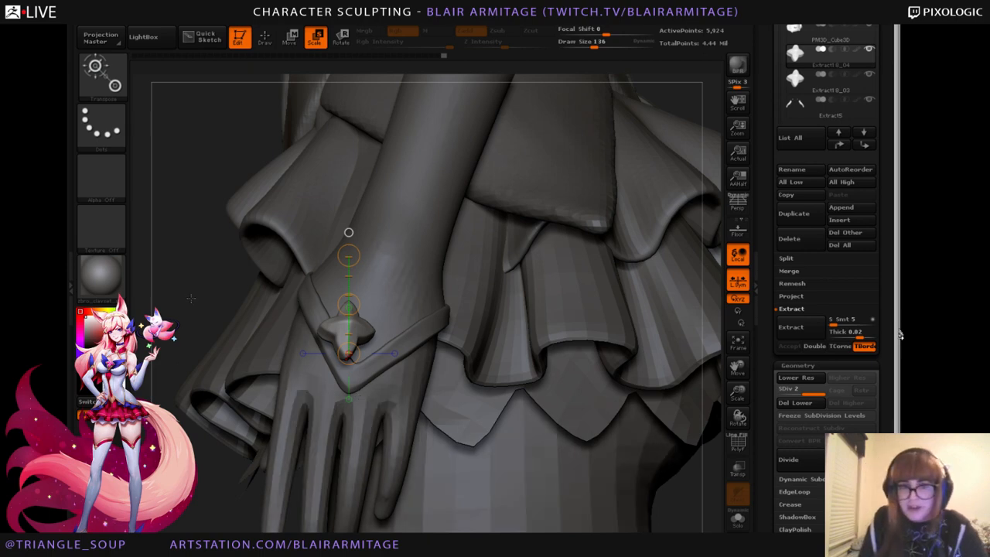
Rotate the star ornament on the back of the wrist to line up with the glove trim's point.
{"action": "key", "text": "r"}
{"action": "left_click_drag", "start_coordinate": [737, 390], "coordinate": [736, 433]}
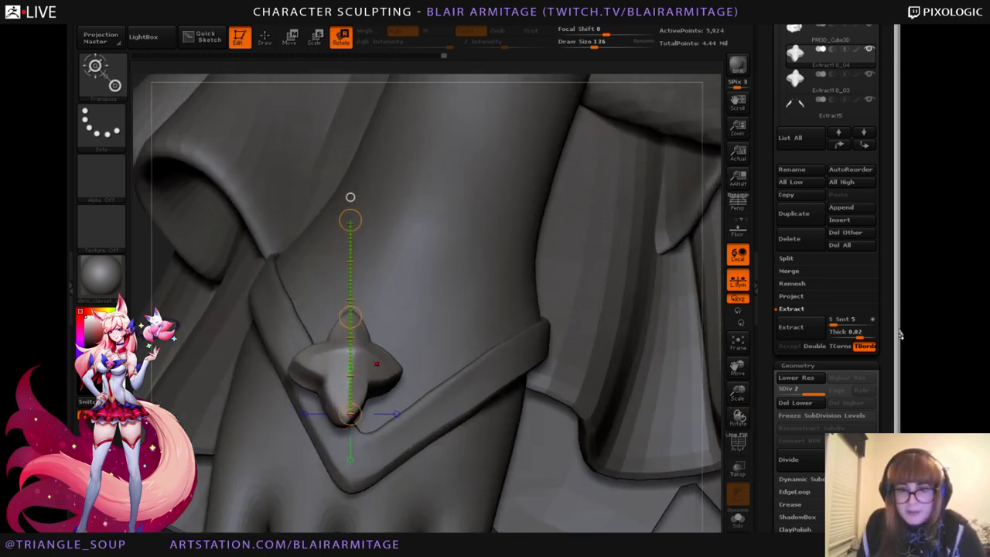
{"action": "left_click", "coordinate": [316, 353]}
{"action": "left_click_drag", "start_coordinate": [343, 410], "coordinate": [350, 320]}
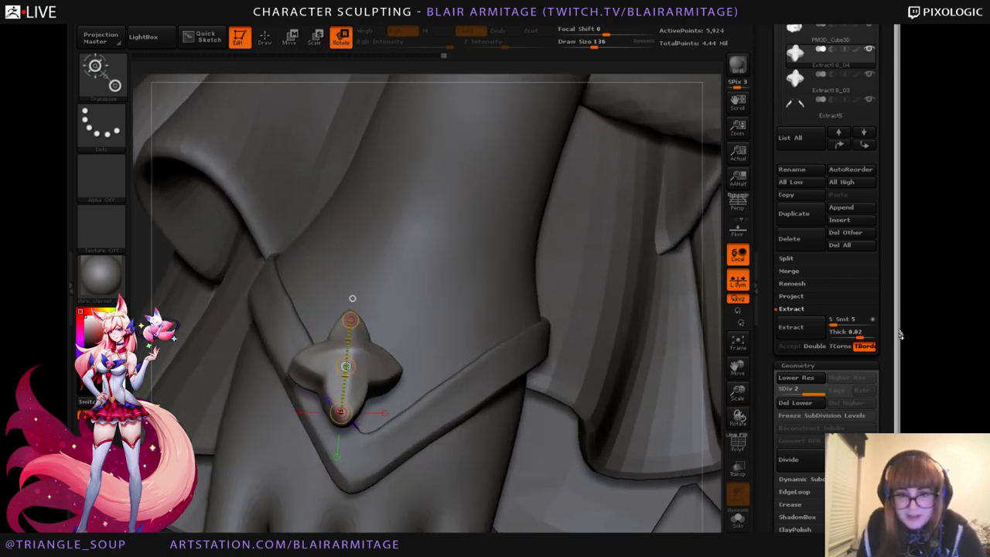
{"action": "left_click_drag", "start_coordinate": [345, 364], "coordinate": [368, 377]}
Tilt the star ornament in side view to follow the slope of the wrist.
{"action": "key", "text": "w"}
{"action": "left_click_drag", "start_coordinate": [155, 250], "coordinate": [215, 235]}
{"action": "right_click_drag", "start_coordinate": [215, 235], "coordinate": [249, 237]}
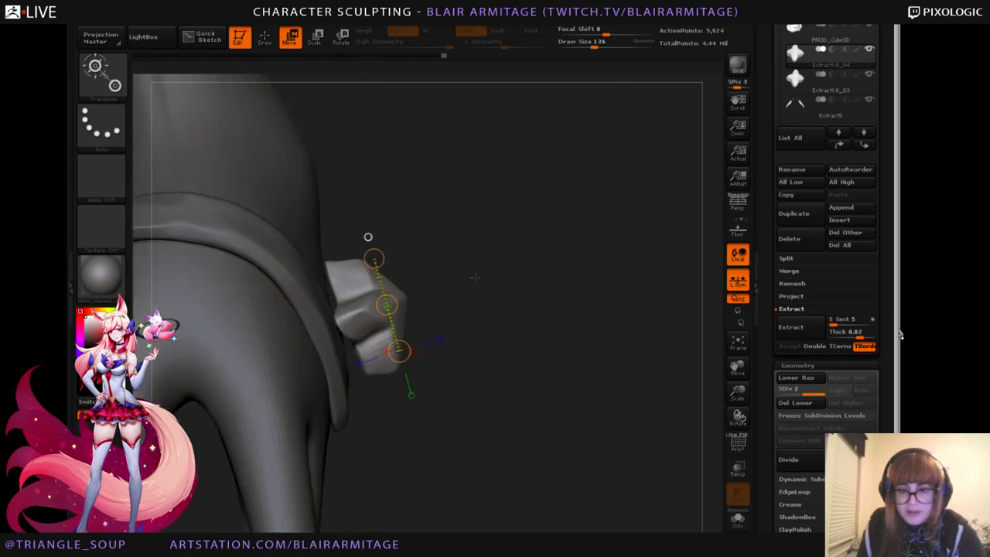
{"action": "right_click_drag", "start_coordinate": [373, 258], "coordinate": [413, 276], "text": "alt"}
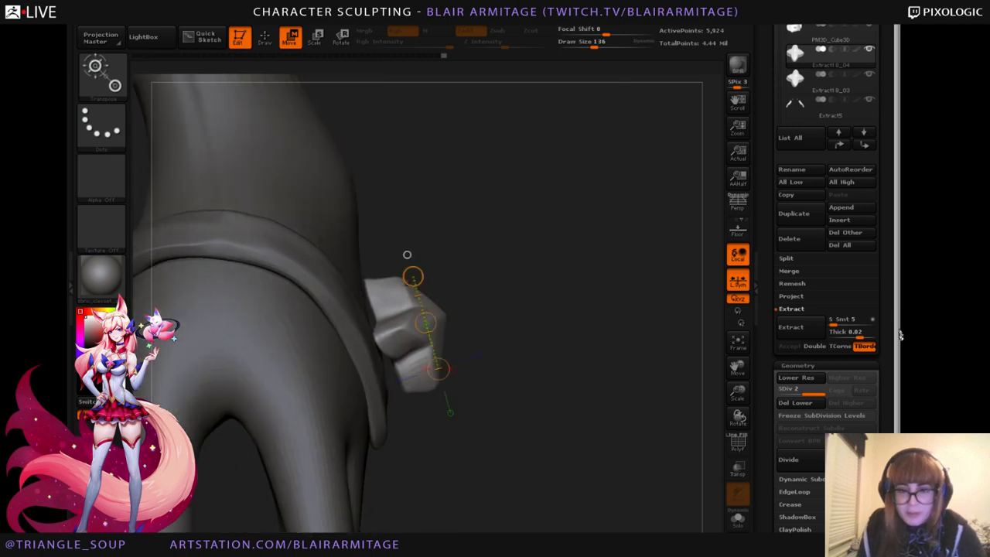
{"action": "left_click", "coordinate": [339, 43]}
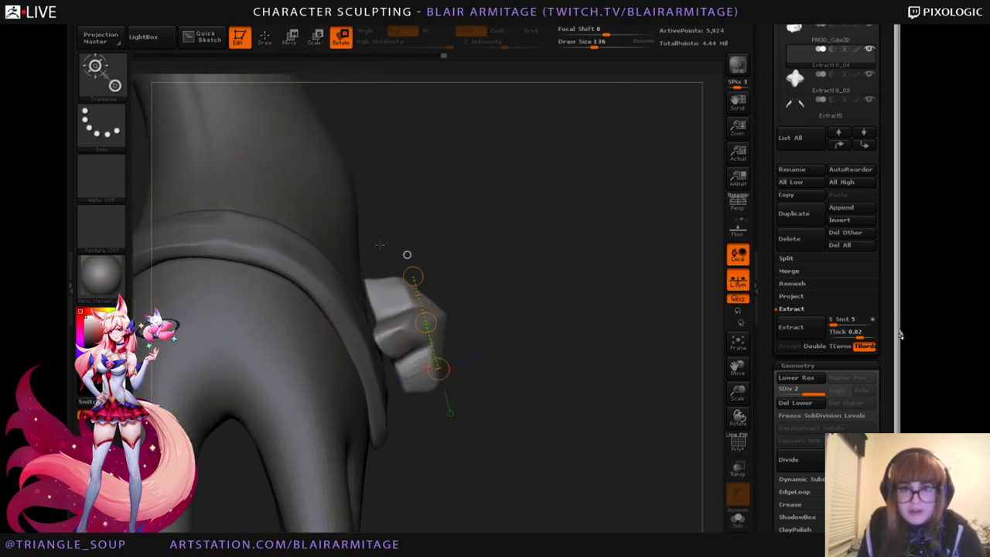
{"action": "left_click_drag", "start_coordinate": [403, 357], "coordinate": [381, 370]}
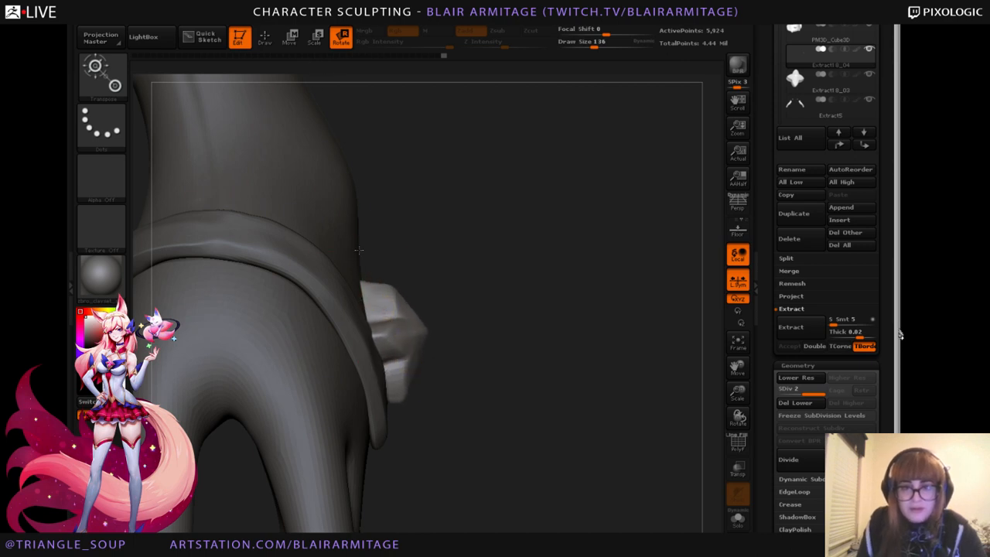
Move the star ornament closer against the wrist so it sits in the point of the glove trim.
{"action": "left_click", "coordinate": [289, 36]}
{"action": "left_click_drag", "start_coordinate": [517, 304], "coordinate": [520, 275], "text": "alt"}
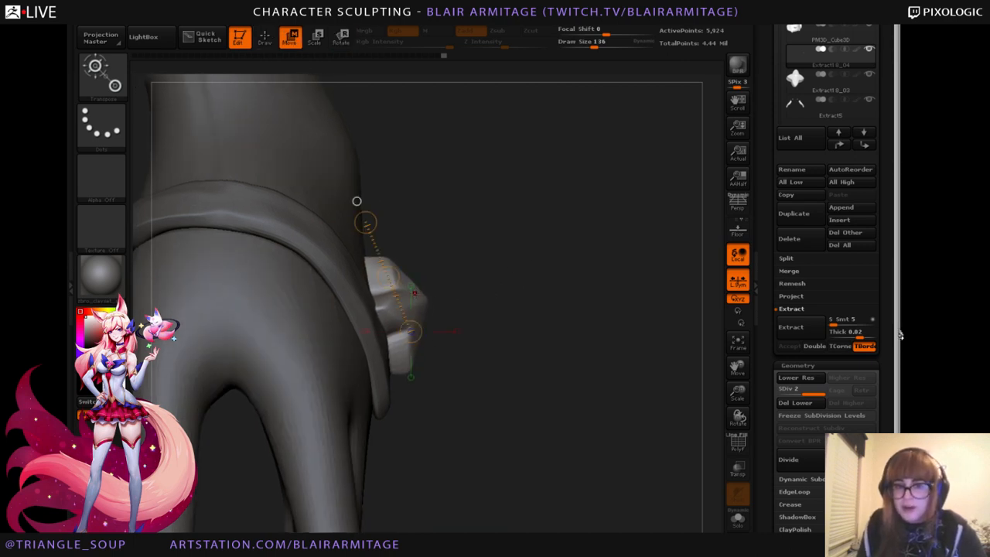
{"action": "left_click_drag", "start_coordinate": [418, 294], "coordinate": [418, 378], "text": "shift"}
{"action": "left_click_drag", "start_coordinate": [419, 325], "coordinate": [404, 335]}
{"action": "left_click_drag", "start_coordinate": [516, 331], "coordinate": [417, 303]}
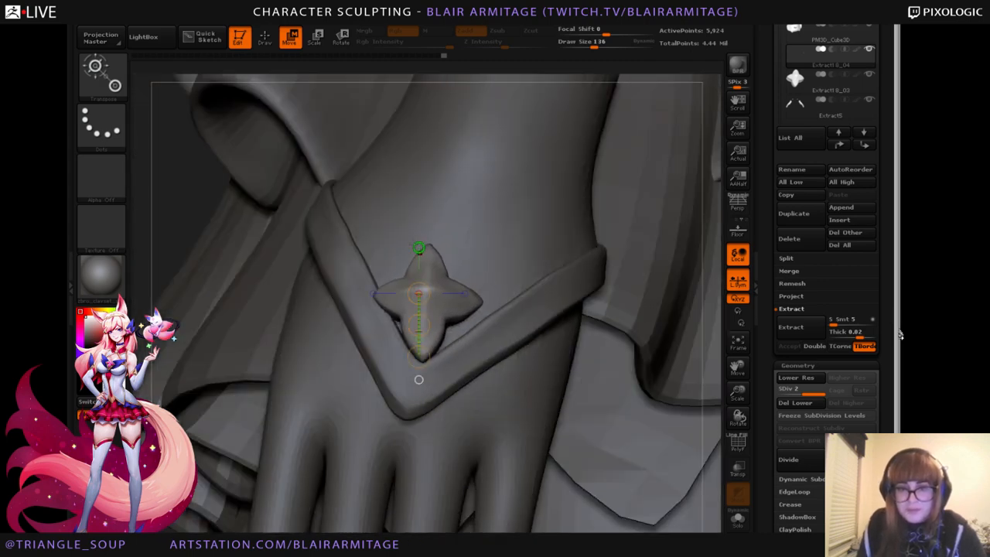
Turn the star ornament slightly clockwise within the V of the glove trim.
{"action": "left_click", "coordinate": [340, 37]}
{"action": "mouse_move", "coordinate": [430, 249]}
{"action": "left_mouse_down"}
{"action": "mouse_move", "coordinate": [417, 353]}
{"action": "mouse_move", "coordinate": [446, 257]}
{"action": "left_mouse_up"}
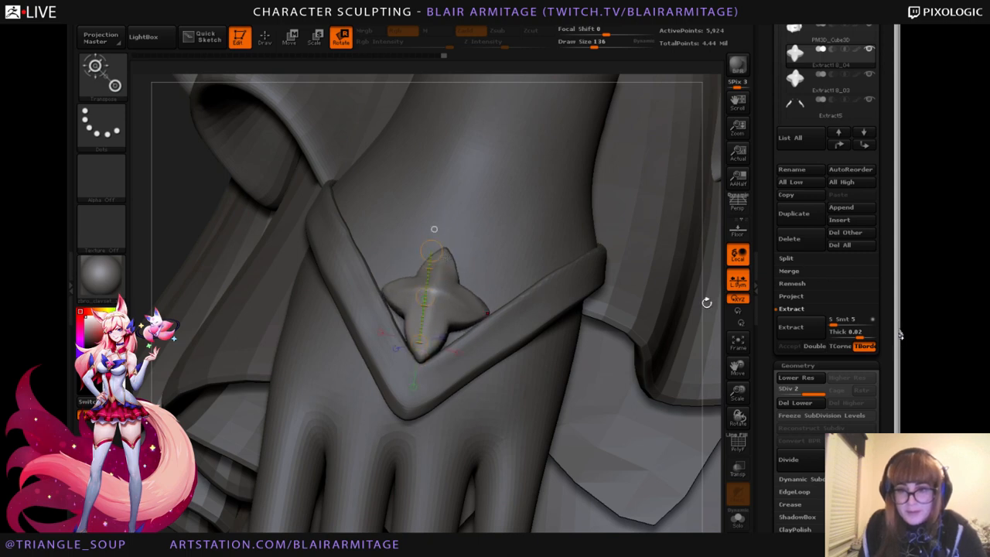
{"action": "left_click_drag", "start_coordinate": [708, 302], "coordinate": [706, 323]}
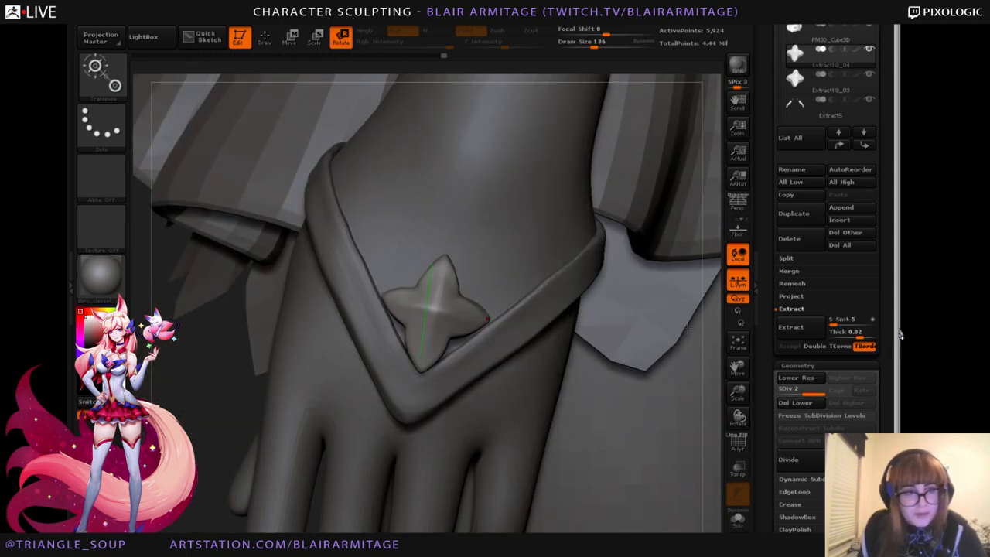
Pull the star ornament's inner corners outward with the Move Topological brush at draw size 56.
{"action": "left_click", "coordinate": [264, 37]}
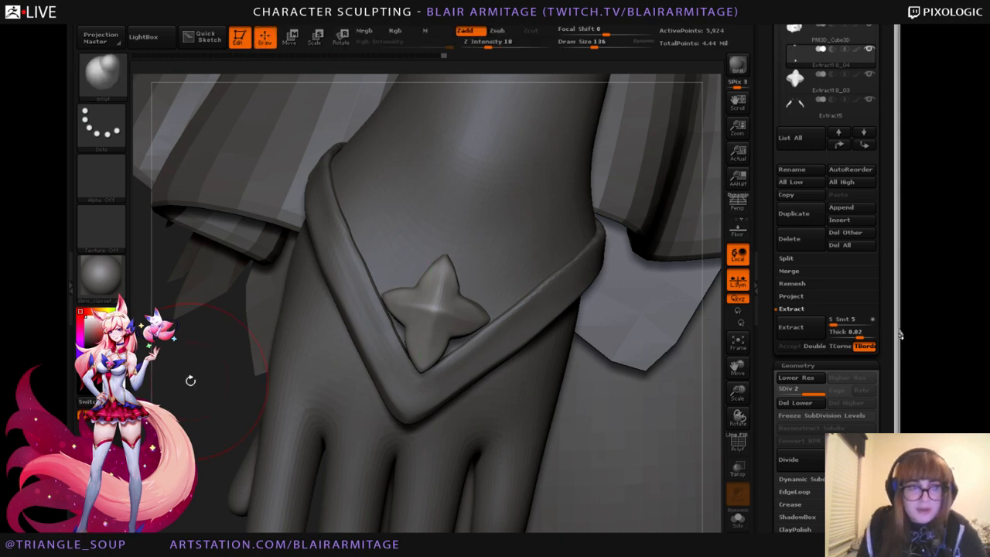
{"action": "left_click_drag", "start_coordinate": [187, 379], "coordinate": [195, 338]}
{"action": "left_click", "coordinate": [108, 83]}
{"action": "left_click", "coordinate": [256, 87]}
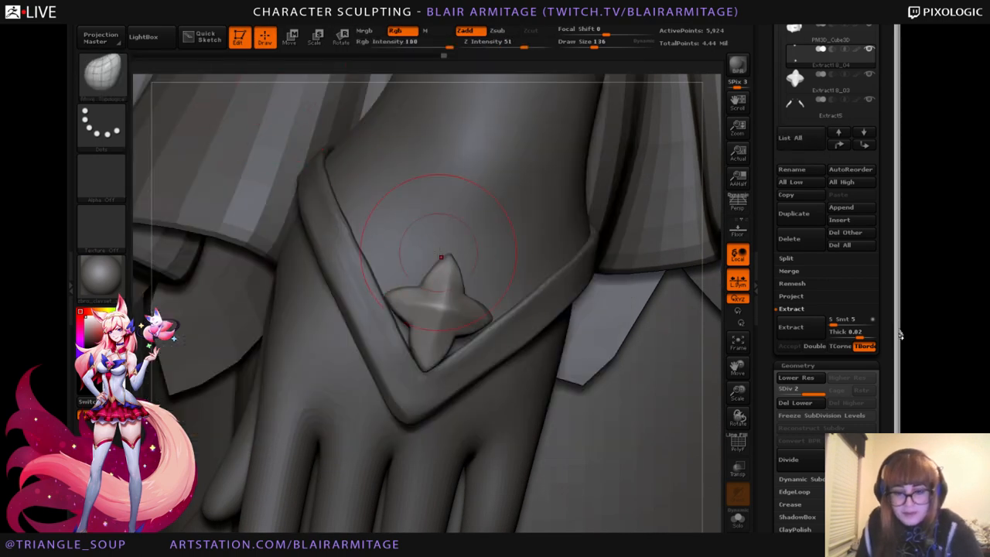
{"action": "key", "text": "bracketleft"}
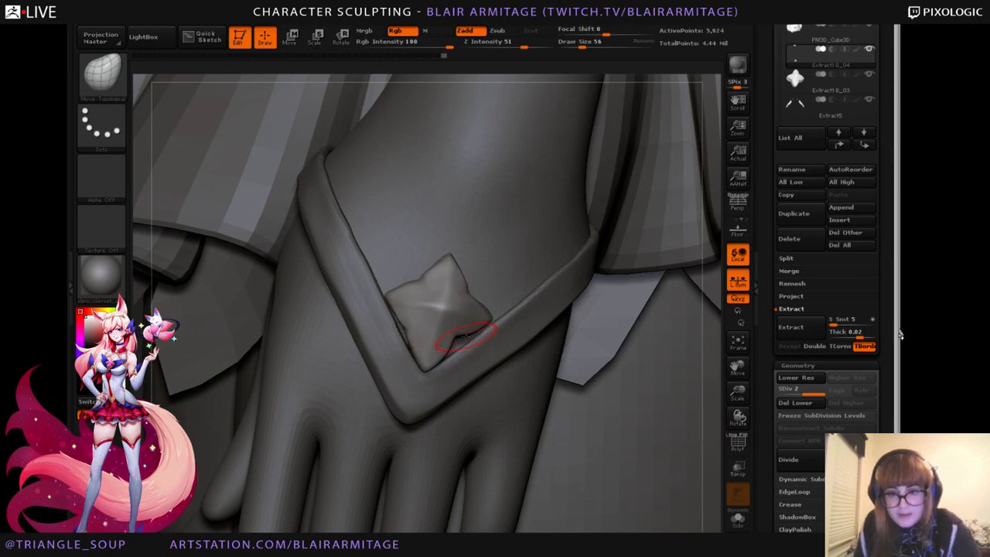
Isolate the star ornament and smooth the surfaces between its points.
{"action": "left_click", "coordinate": [736, 520]}
{"action": "mouse_move", "coordinate": [572, 486]}
{"action": "left_mouse_down"}
{"action": "mouse_move", "coordinate": [468, 364]}
{"action": "mouse_move", "coordinate": [521, 334]}
{"action": "left_mouse_up"}
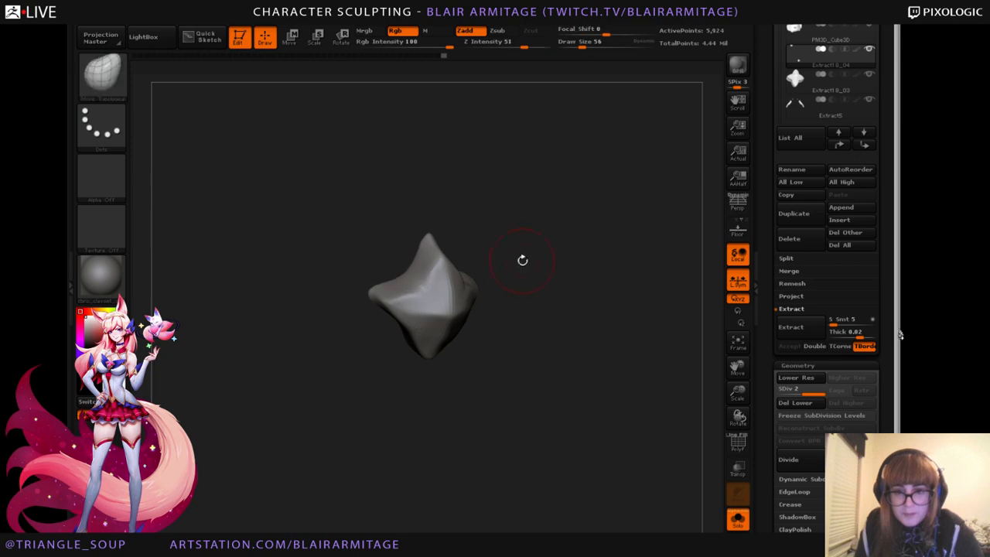
{"action": "mouse_move", "coordinate": [521, 259]}
{"action": "left_mouse_down"}
{"action": "mouse_move", "coordinate": [502, 262]}
{"action": "mouse_move", "coordinate": [449, 314]}
{"action": "left_mouse_up"}
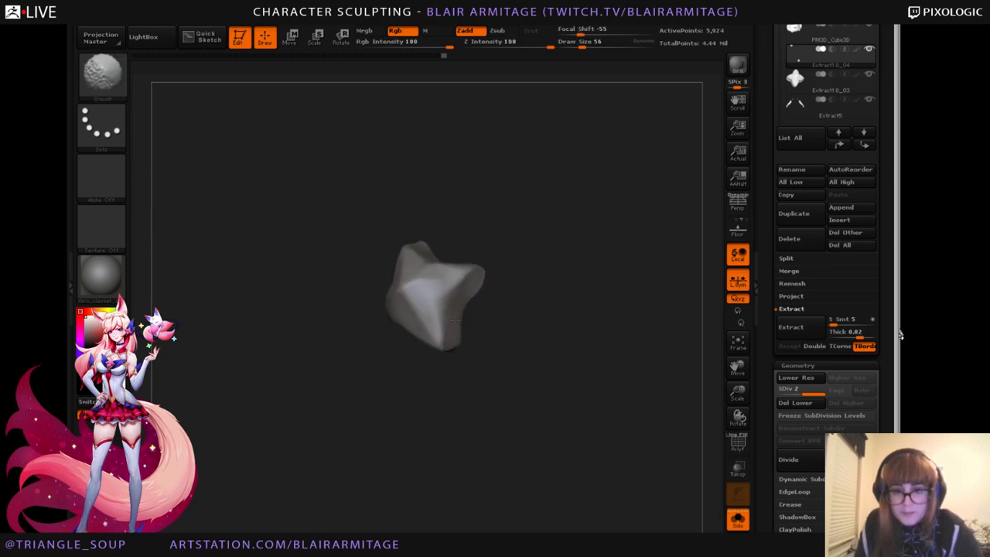
{"action": "mouse_move", "coordinate": [513, 312]}
{"action": "left_mouse_down"}
{"action": "mouse_move", "coordinate": [549, 307]}
{"action": "mouse_move", "coordinate": [515, 286]}
{"action": "left_mouse_up"}
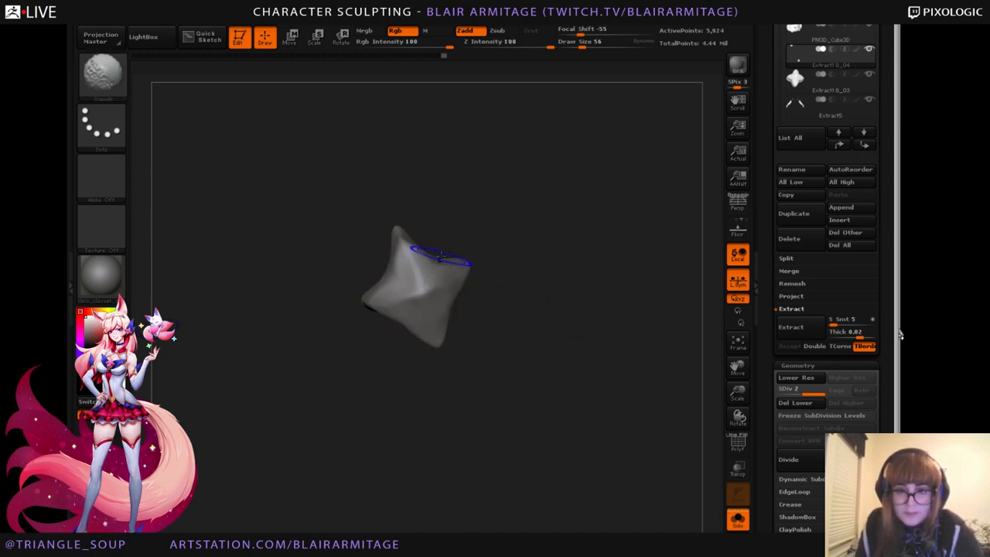
{"action": "left_click_drag", "start_coordinate": [435, 252], "coordinate": [415, 255], "text": "shift"}
{"action": "mouse_move", "coordinate": [502, 219]}
{"action": "left_mouse_down"}
{"action": "mouse_move", "coordinate": [464, 212]}
{"action": "mouse_move", "coordinate": [486, 223]}
{"action": "left_mouse_up"}
{"action": "left_click_drag", "start_coordinate": [396, 253], "coordinate": [388, 272]}
Flatten the star's facets between its points with the hPolish brush at intensity 37.
{"action": "mouse_move", "coordinate": [457, 224]}
{"action": "left_mouse_down"}
{"action": "mouse_move", "coordinate": [436, 261]}
{"action": "mouse_move", "coordinate": [413, 245]}
{"action": "left_mouse_up"}
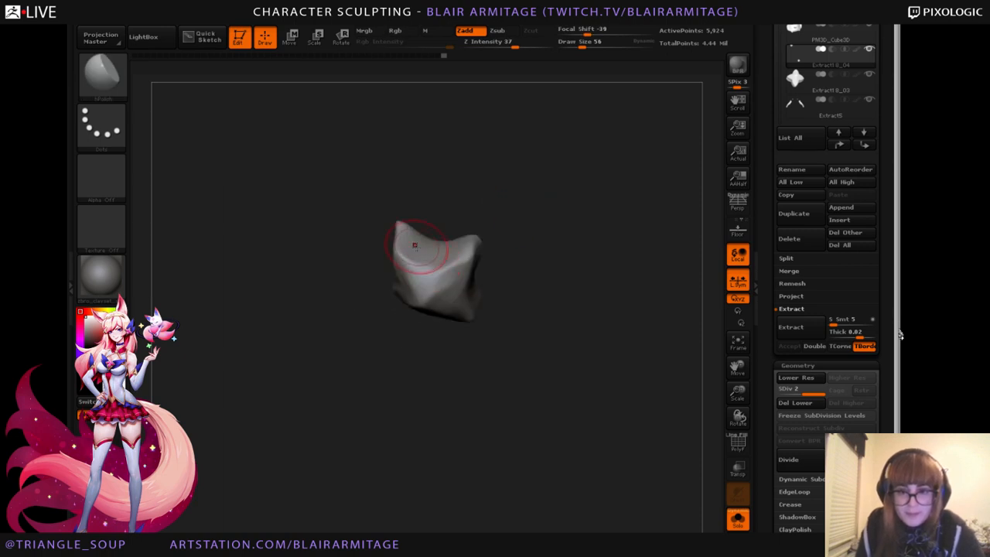
{"action": "left_click_drag", "start_coordinate": [545, 260], "coordinate": [503, 275]}
{"action": "mouse_move", "coordinate": [529, 193]}
{"action": "left_mouse_down"}
{"action": "mouse_move", "coordinate": [564, 186]}
{"action": "mouse_move", "coordinate": [559, 149]}
{"action": "left_mouse_up"}
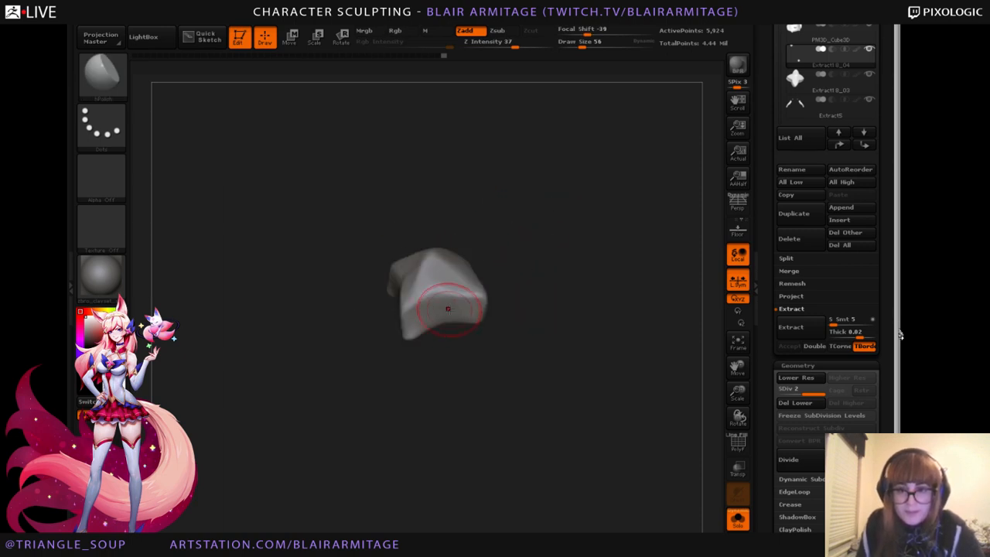
{"action": "mouse_move", "coordinate": [590, 285]}
{"action": "left_mouse_down"}
{"action": "mouse_move", "coordinate": [632, 304]}
{"action": "mouse_move", "coordinate": [634, 271]}
{"action": "left_mouse_up"}
{"action": "mouse_move", "coordinate": [522, 237]}
{"action": "left_mouse_down"}
{"action": "mouse_move", "coordinate": [457, 274]}
{"action": "mouse_move", "coordinate": [543, 232]}
{"action": "mouse_move", "coordinate": [546, 240]}
{"action": "left_mouse_up"}
{"action": "left_click_drag", "start_coordinate": [489, 255], "coordinate": [497, 246]}
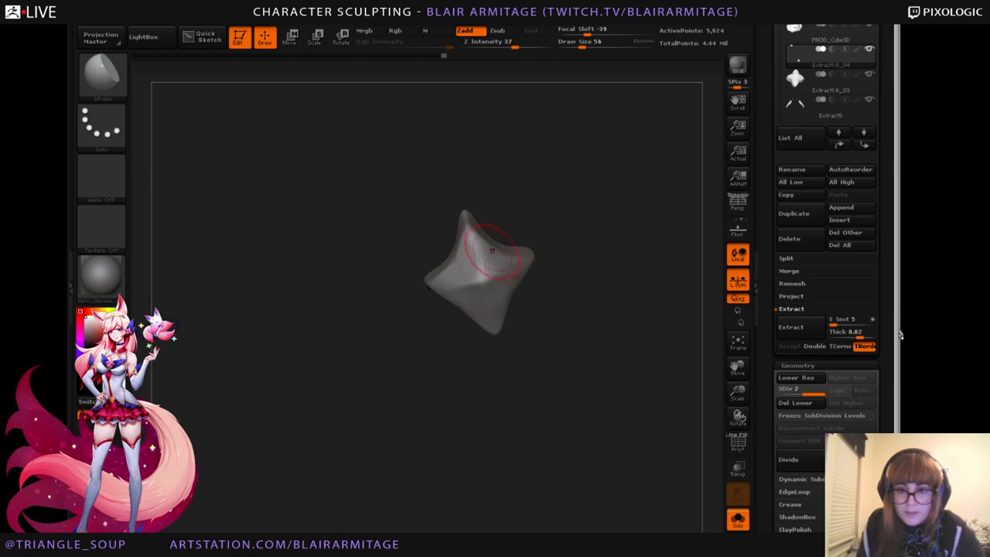
{"action": "mouse_move", "coordinate": [581, 244]}
{"action": "left_mouse_down"}
{"action": "mouse_move", "coordinate": [511, 264]}
{"action": "mouse_move", "coordinate": [490, 256]}
{"action": "left_mouse_up"}
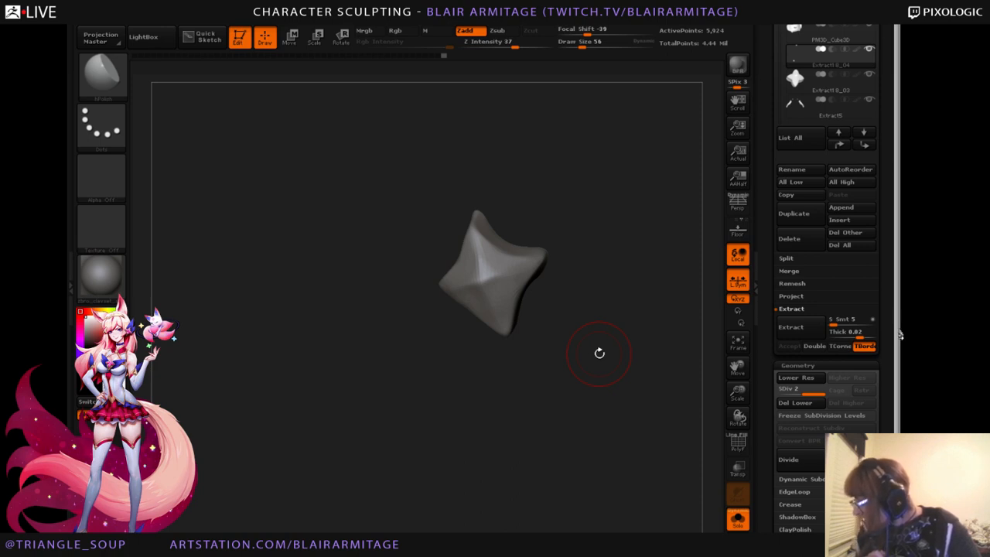
Reshape the star's edges and side points with the Move Topological brush, enlarging the draw size from 56 to 144.
{"action": "mouse_move", "coordinate": [657, 334]}
{"action": "left_mouse_down"}
{"action": "mouse_move", "coordinate": [623, 336]}
{"action": "mouse_move", "coordinate": [538, 294]}
{"action": "mouse_move", "coordinate": [587, 378]}
{"action": "mouse_move", "coordinate": [610, 368]}
{"action": "mouse_move", "coordinate": [623, 338]}
{"action": "mouse_move", "coordinate": [617, 380]}
{"action": "mouse_move", "coordinate": [618, 358]}
{"action": "mouse_move", "coordinate": [598, 355]}
{"action": "left_mouse_up"}
{"action": "left_click", "coordinate": [101, 74]}
{"action": "left_click", "coordinate": [289, 91]}
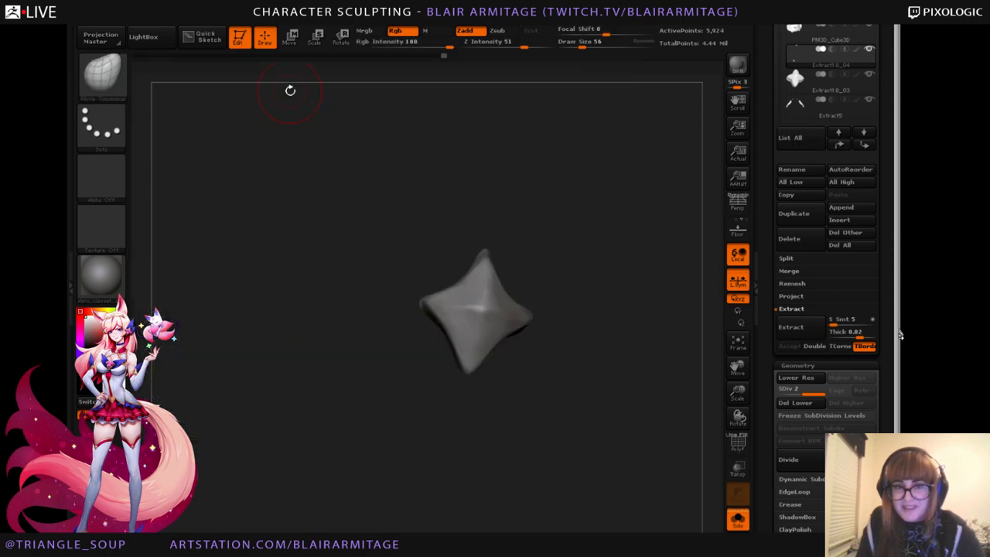
{"action": "left_click_drag", "start_coordinate": [581, 308], "coordinate": [535, 333]}
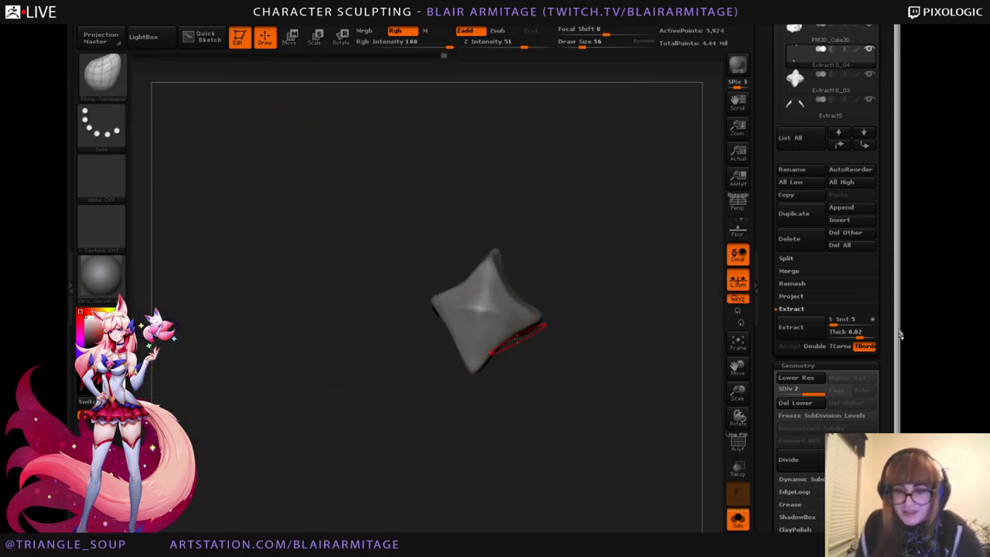
{"action": "mouse_move", "coordinate": [578, 290]}
{"action": "left_mouse_down"}
{"action": "mouse_move", "coordinate": [441, 287]}
{"action": "mouse_move", "coordinate": [552, 285]}
{"action": "mouse_move", "coordinate": [471, 287]}
{"action": "mouse_move", "coordinate": [512, 299]}
{"action": "mouse_move", "coordinate": [567, 287]}
{"action": "mouse_move", "coordinate": [437, 301]}
{"action": "left_mouse_up"}
{"action": "key", "text": "bracketright"}
{"action": "key", "text": "bracketright"}
{"action": "key", "text": "bracketright"}
{"action": "key", "text": "bracketright"}
{"action": "key", "text": "bracketright"}
{"action": "key", "text": "bracketright"}
{"action": "key", "text": "bracketright"}
{"action": "key", "text": "bracketright"}
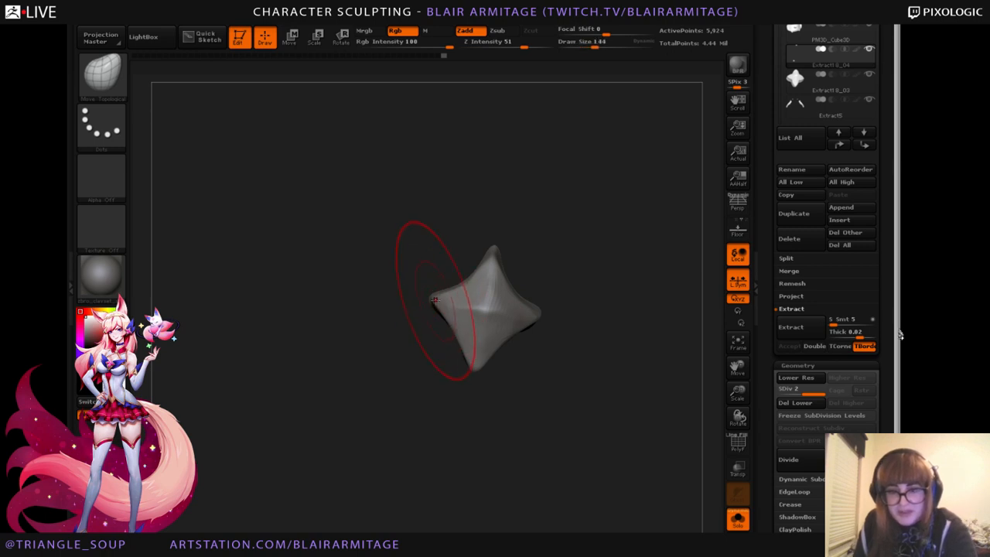
{"action": "mouse_move", "coordinate": [533, 313]}
{"action": "left_mouse_down"}
{"action": "mouse_move", "coordinate": [441, 309]}
{"action": "mouse_move", "coordinate": [530, 320]}
{"action": "mouse_move", "coordinate": [497, 276]}
{"action": "mouse_move", "coordinate": [585, 312]}
{"action": "left_mouse_up"}
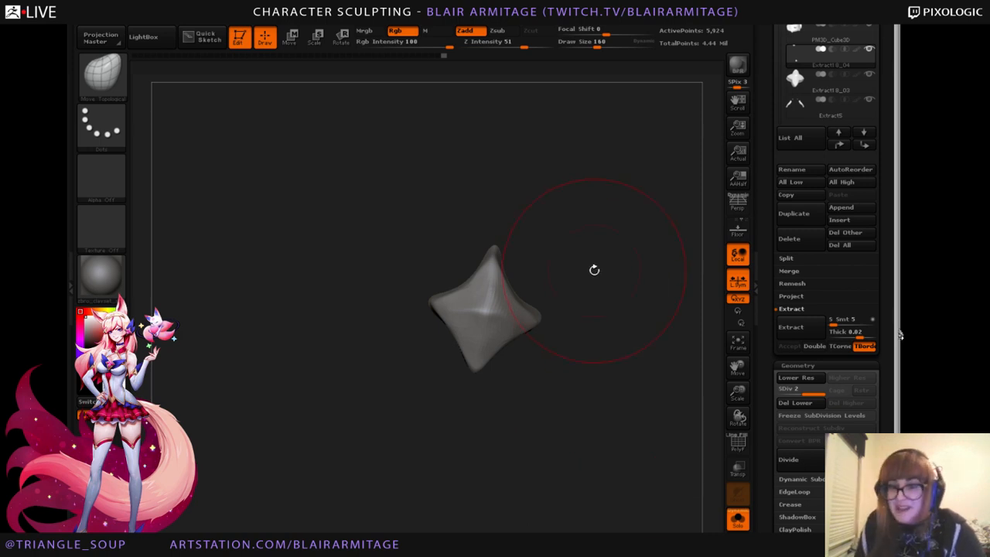
Refine the star's inward-curving edges and even out its side points with Move Topological, varying the draw size between 72 and 160.
{"action": "key", "text": "["}
{"action": "key", "text": "["}
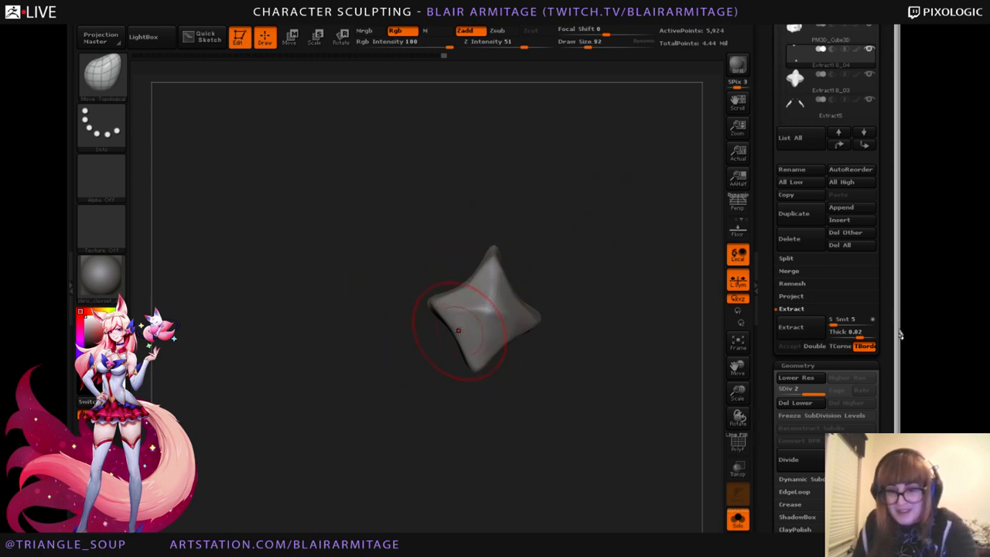
{"action": "mouse_move", "coordinate": [461, 404]}
{"action": "left_mouse_down"}
{"action": "mouse_move", "coordinate": [453, 338]}
{"action": "mouse_move", "coordinate": [495, 350]}
{"action": "left_mouse_up"}
{"action": "key", "text": "]"}
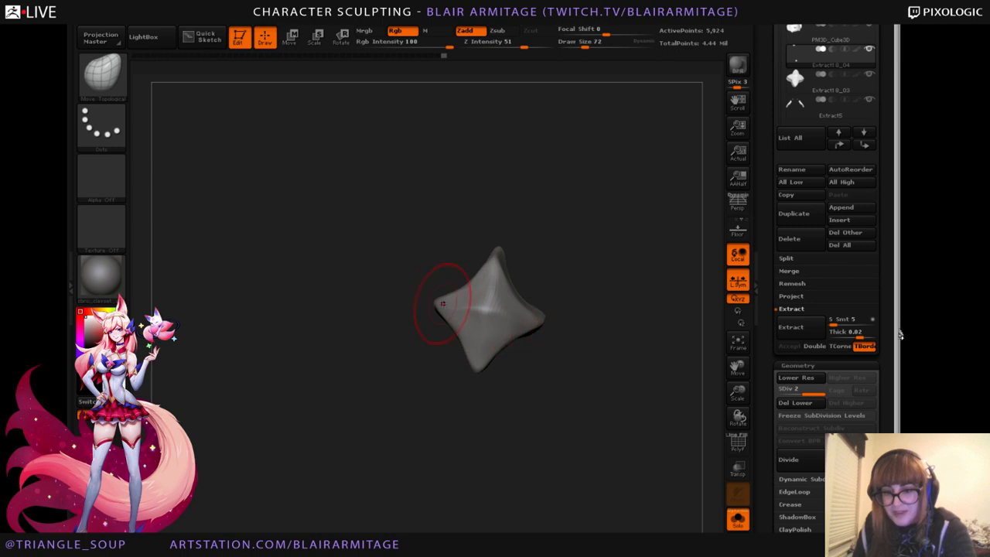
{"action": "key", "text": "]"}
{"action": "left_click_drag", "start_coordinate": [436, 304], "coordinate": [438, 310]}
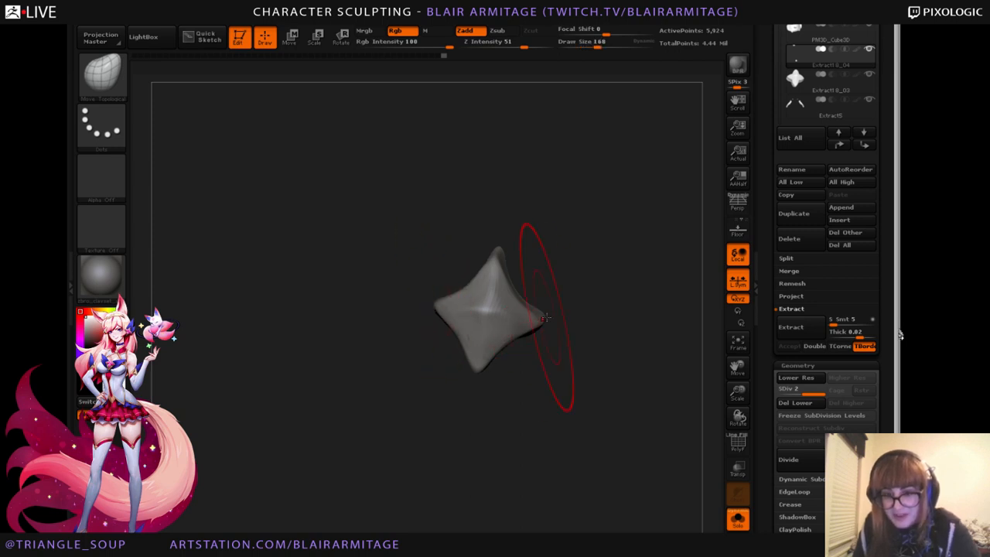
{"action": "left_click_drag", "start_coordinate": [545, 314], "coordinate": [551, 312]}
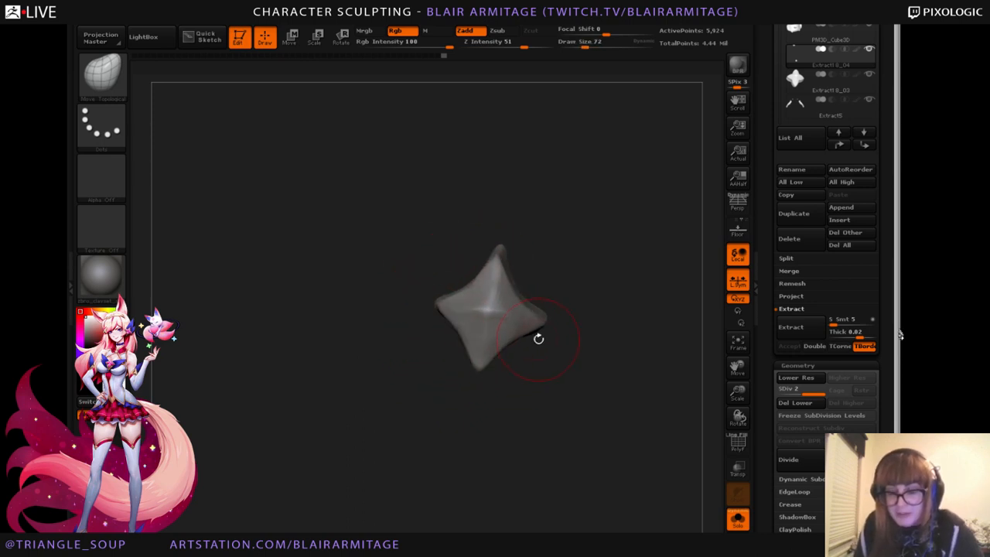
{"action": "left_click_drag", "start_coordinate": [584, 260], "coordinate": [600, 290]}
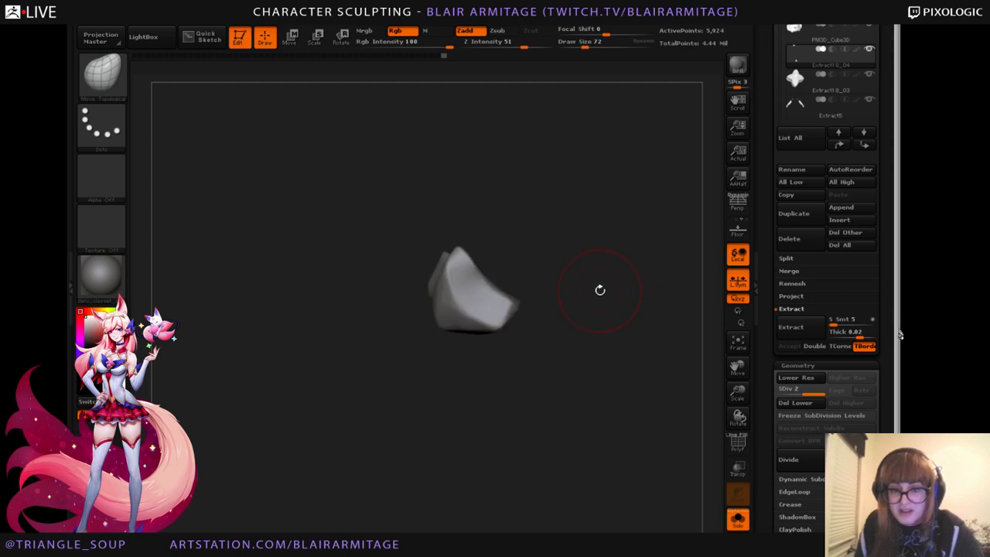
{"action": "mouse_move", "coordinate": [541, 272]}
{"action": "left_mouse_down"}
{"action": "mouse_move", "coordinate": [600, 286]}
{"action": "mouse_move", "coordinate": [583, 265]}
{"action": "mouse_move", "coordinate": [565, 272]}
{"action": "mouse_move", "coordinate": [501, 343]}
{"action": "mouse_move", "coordinate": [464, 357]}
{"action": "mouse_move", "coordinate": [579, 287]}
{"action": "mouse_move", "coordinate": [434, 357]}
{"action": "mouse_move", "coordinate": [421, 339]}
{"action": "mouse_move", "coordinate": [618, 256]}
{"action": "mouse_move", "coordinate": [599, 263]}
{"action": "mouse_move", "coordinate": [607, 278]}
{"action": "mouse_move", "coordinate": [561, 307]}
{"action": "mouse_move", "coordinate": [509, 298]}
{"action": "mouse_move", "coordinate": [580, 270]}
{"action": "mouse_move", "coordinate": [560, 294]}
{"action": "left_mouse_up"}
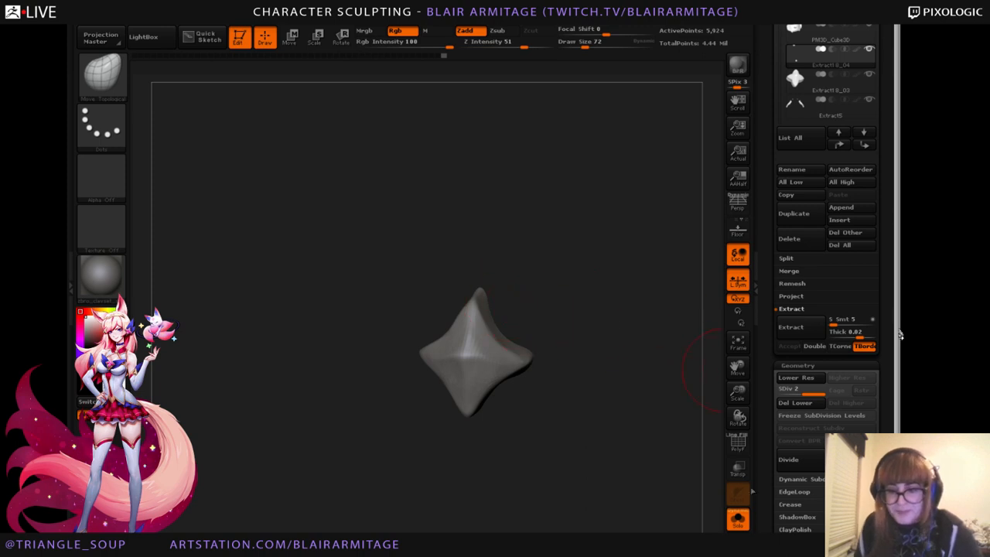
Show the whole model again and scale the star ornament down to fit inside the glove trim's V.
{"action": "left_click", "coordinate": [737, 520]}
{"action": "left_click_drag", "start_coordinate": [249, 441], "coordinate": [232, 453]}
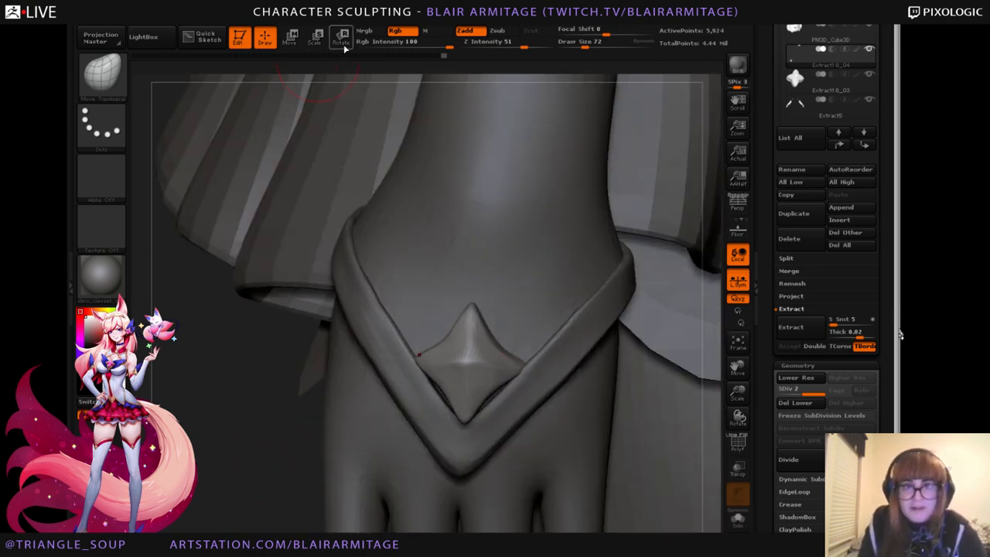
{"action": "left_click", "coordinate": [315, 37]}
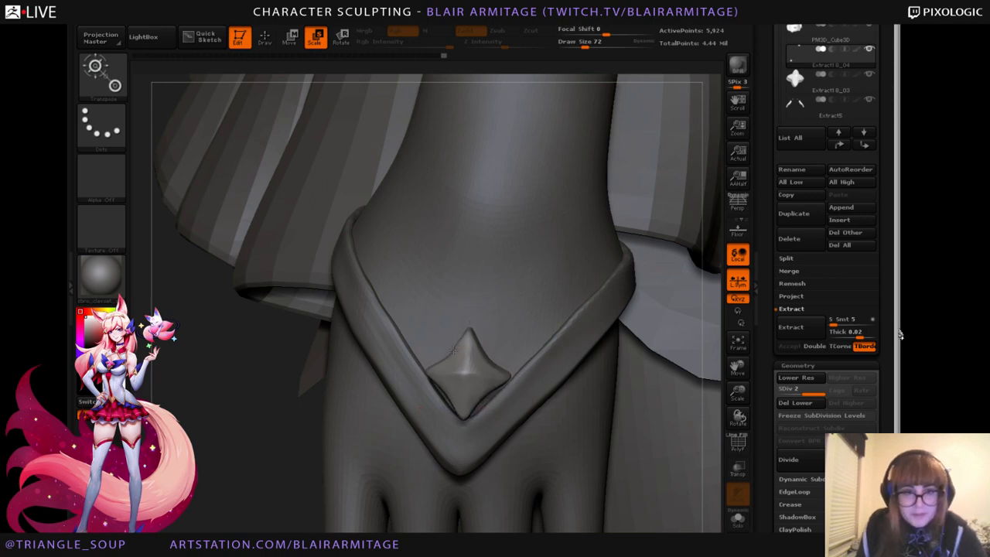
Nudge the star ornament slightly to seat it in the point of the glove trim.
{"action": "left_click_drag", "start_coordinate": [264, 445], "coordinate": [237, 416]}
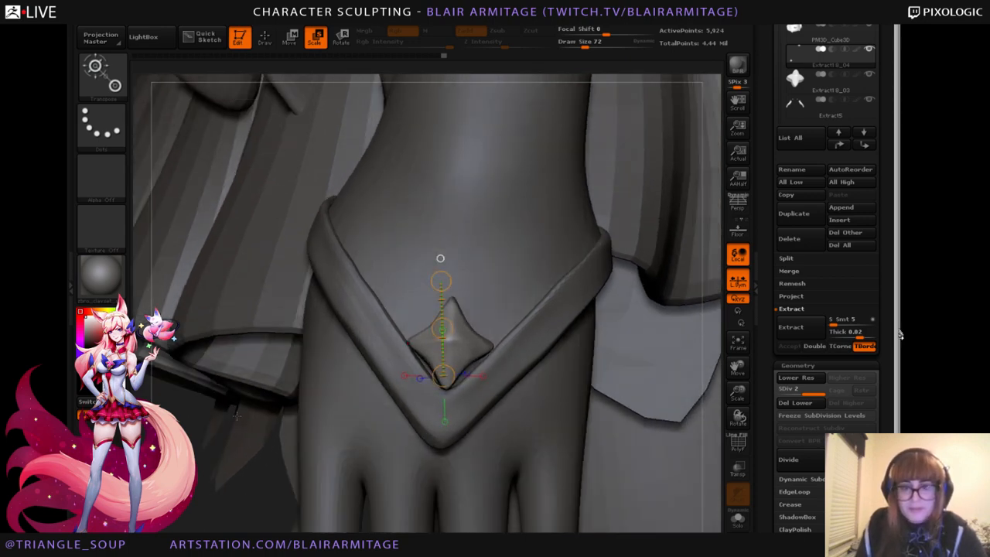
{"action": "left_click", "coordinate": [285, 42]}
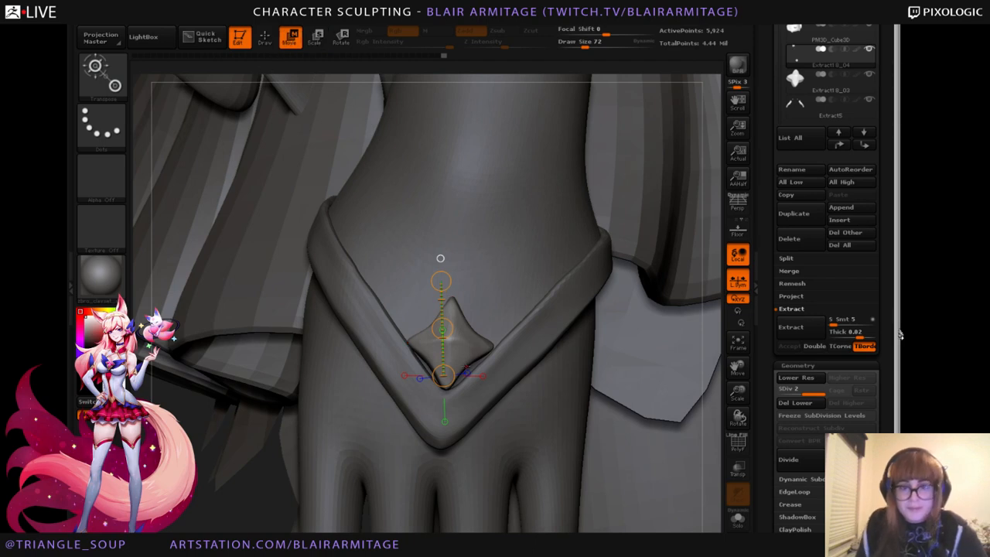
{"action": "left_click_drag", "start_coordinate": [442, 327], "coordinate": [443, 332]}
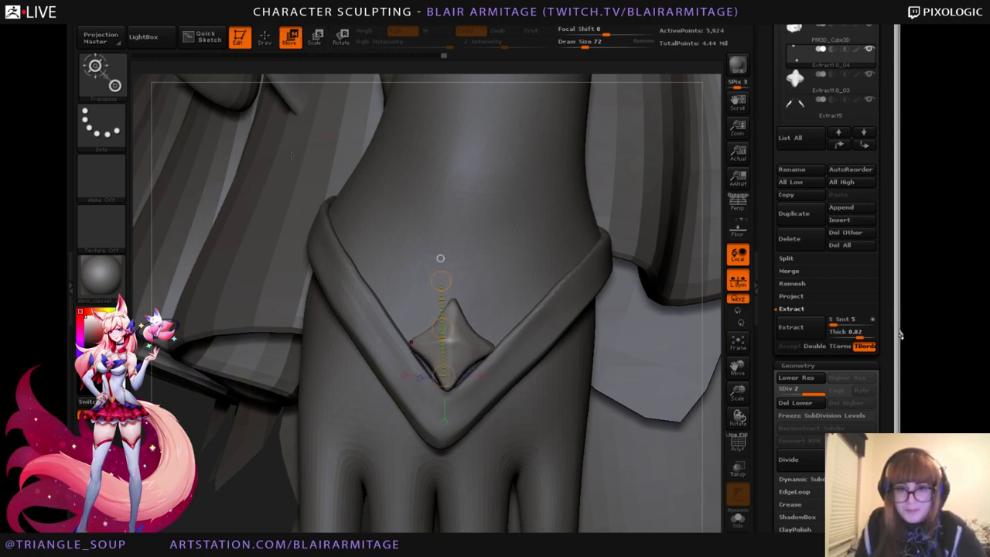
{"action": "left_click", "coordinate": [265, 36]}
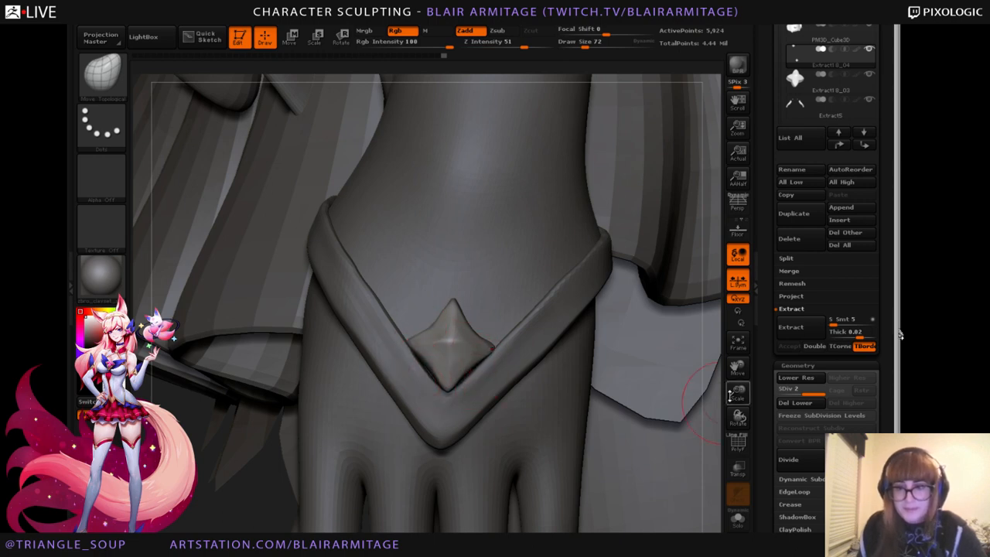
Make the V-shaped glove trim the active subtool and choose the Inflate brush.
{"action": "mouse_move", "coordinate": [737, 393]}
{"action": "left_mouse_down"}
{"action": "mouse_move", "coordinate": [730, 371]}
{"action": "mouse_move", "coordinate": [588, 341]}
{"action": "left_mouse_up"}
{"action": "left_click", "coordinate": [511, 336], "text": "alt"}
{"action": "left_click", "coordinate": [101, 72]}
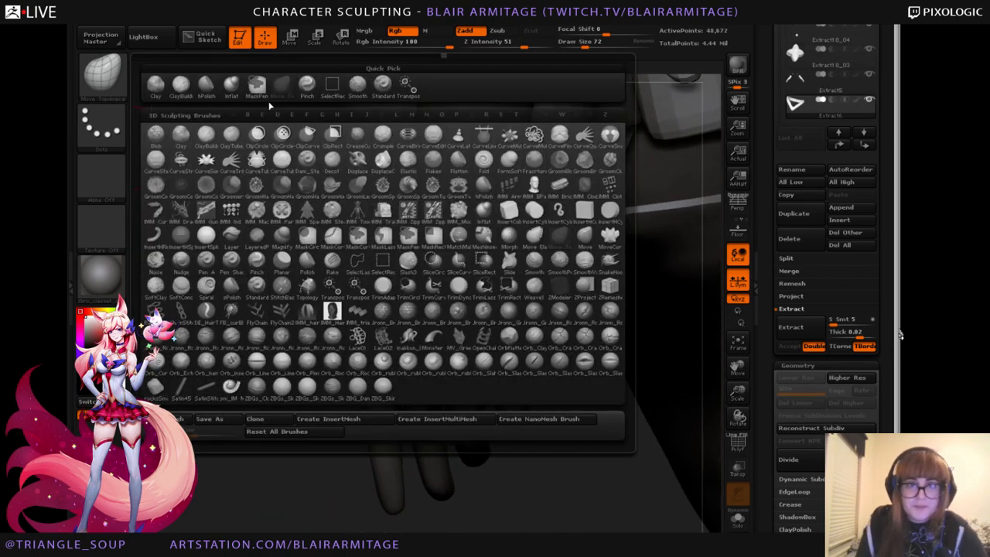
{"action": "left_click", "coordinate": [232, 87]}
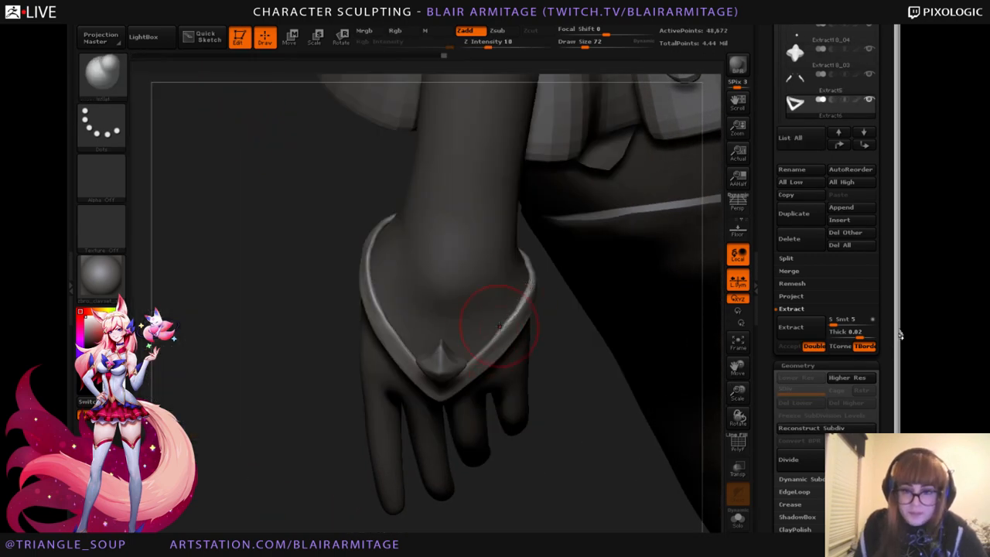
Examine the glove trim from above and in isolation, and check its look on the full character and along the forearm.
{"action": "left_click_drag", "start_coordinate": [316, 376], "coordinate": [301, 435]}
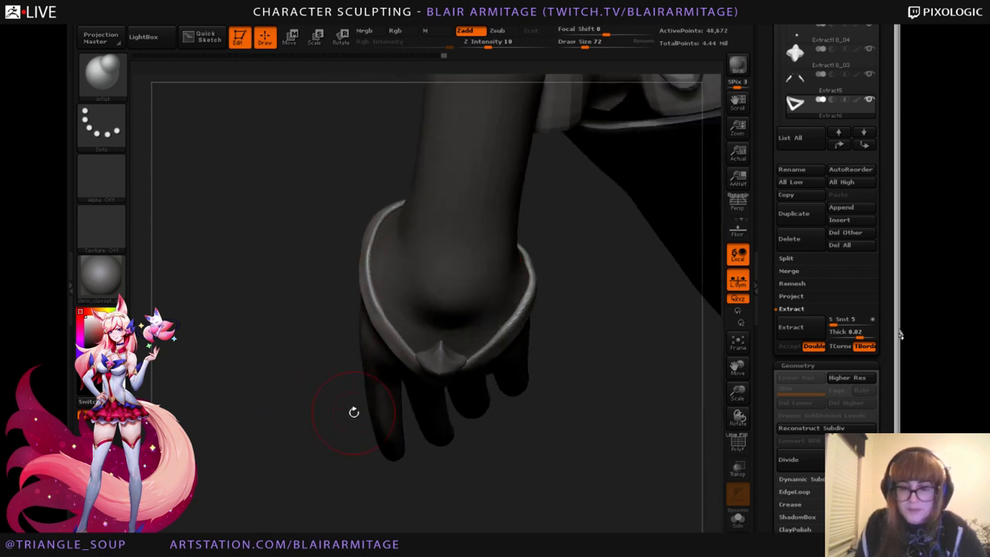
{"action": "left_click", "coordinate": [738, 518]}
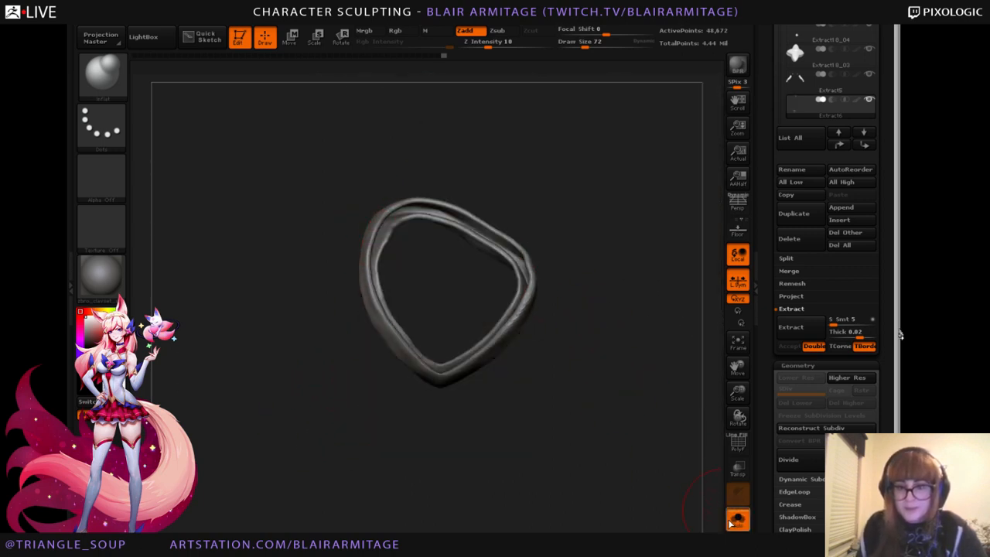
{"action": "mouse_move", "coordinate": [614, 291]}
{"action": "left_mouse_down"}
{"action": "mouse_move", "coordinate": [610, 270]}
{"action": "mouse_move", "coordinate": [624, 275]}
{"action": "left_mouse_up"}
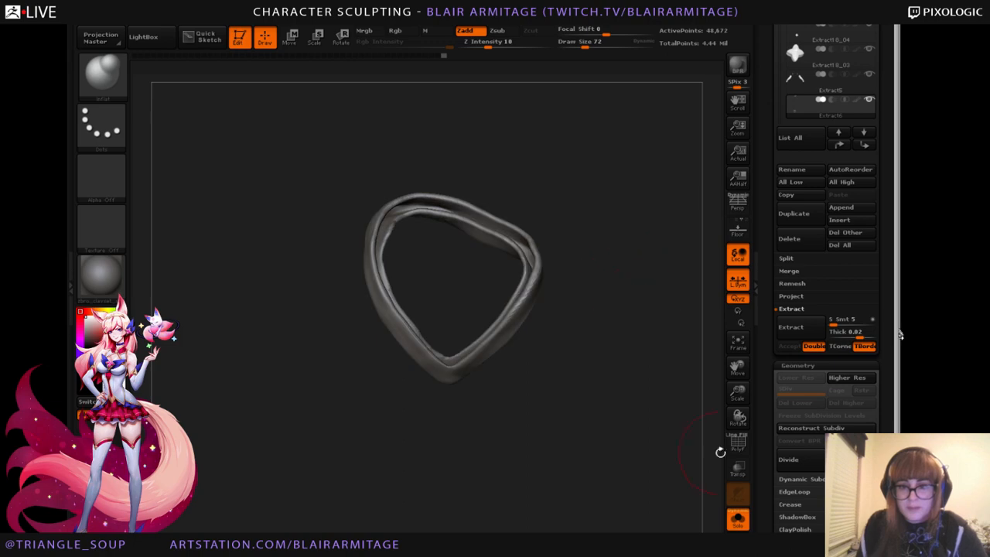
{"action": "left_click", "coordinate": [737, 518]}
{"action": "mouse_move", "coordinate": [259, 435]}
{"action": "left_mouse_down"}
{"action": "mouse_move", "coordinate": [278, 417]}
{"action": "mouse_move", "coordinate": [270, 431]}
{"action": "left_mouse_up"}
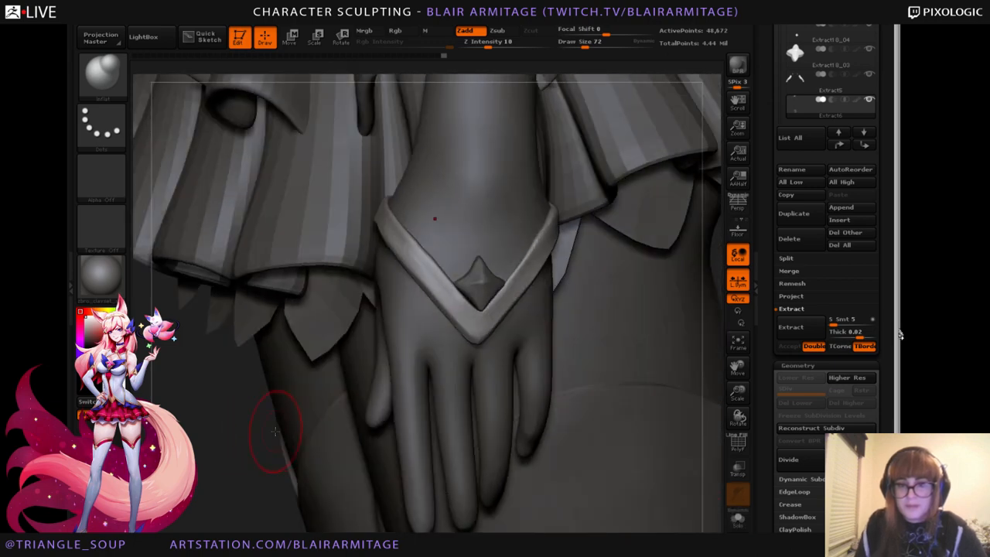
{"action": "left_click_drag", "start_coordinate": [740, 392], "coordinate": [696, 314]}
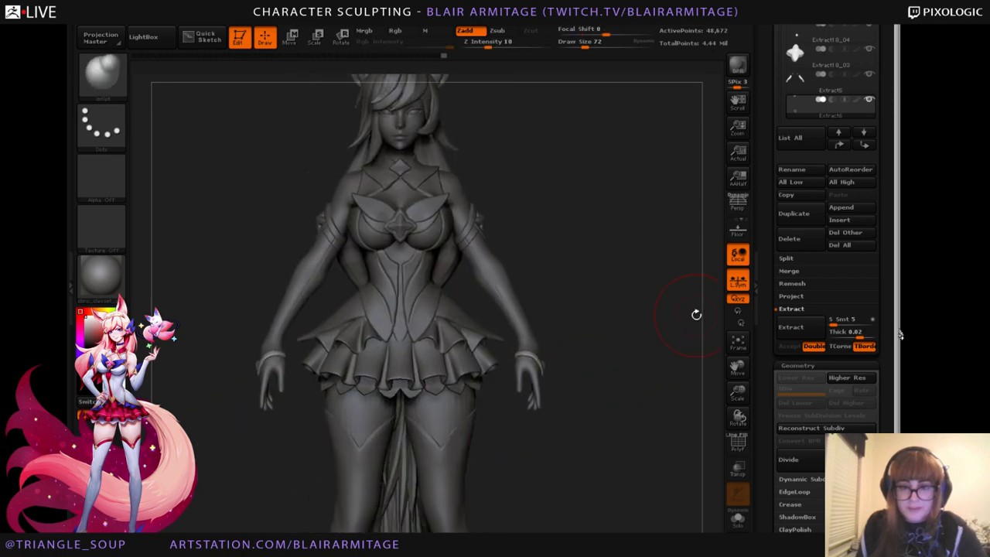
{"action": "scroll", "coordinate": [900, 334], "scroll_direction": "up", "scroll_amount": 5}
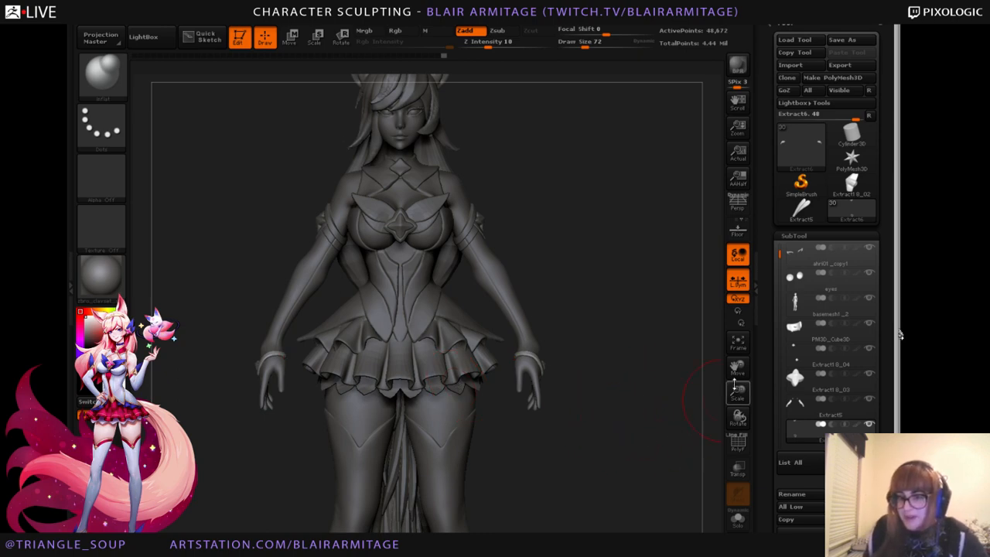
{"action": "left_click_drag", "start_coordinate": [736, 370], "coordinate": [614, 232]}
{"action": "mouse_move", "coordinate": [737, 388]}
{"action": "left_mouse_down"}
{"action": "mouse_move", "coordinate": [647, 456]}
{"action": "mouse_move", "coordinate": [649, 448]}
{"action": "left_mouse_up"}
{"action": "left_click_drag", "start_coordinate": [623, 404], "coordinate": [653, 400], "text": "alt"}
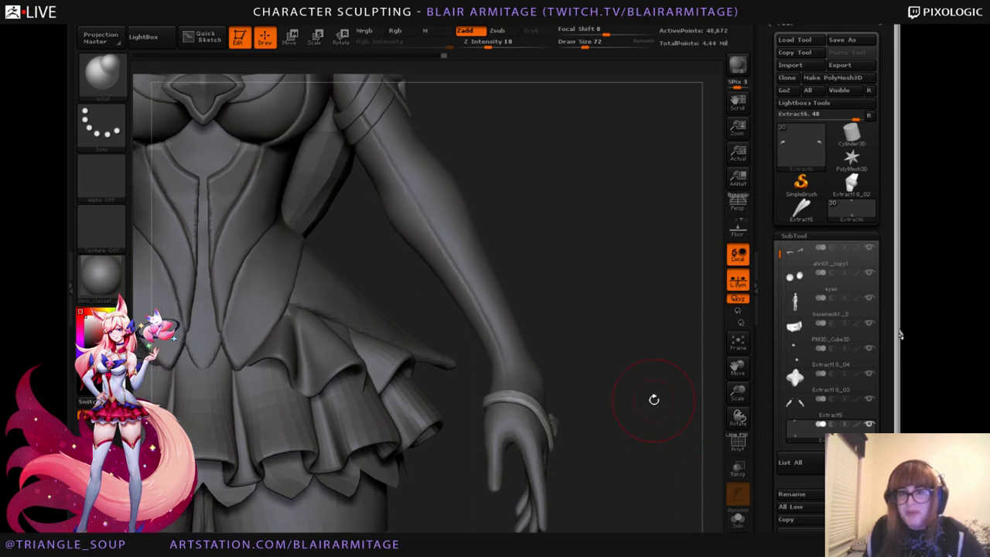
Make the long glove the active subtool and adjust its front elbow contour with the Move Topological brush.
{"action": "left_click", "coordinate": [516, 330], "text": "alt"}
{"action": "left_click_drag", "start_coordinate": [546, 312], "coordinate": [597, 381], "text": "alt"}
{"action": "left_click", "coordinate": [107, 99]}
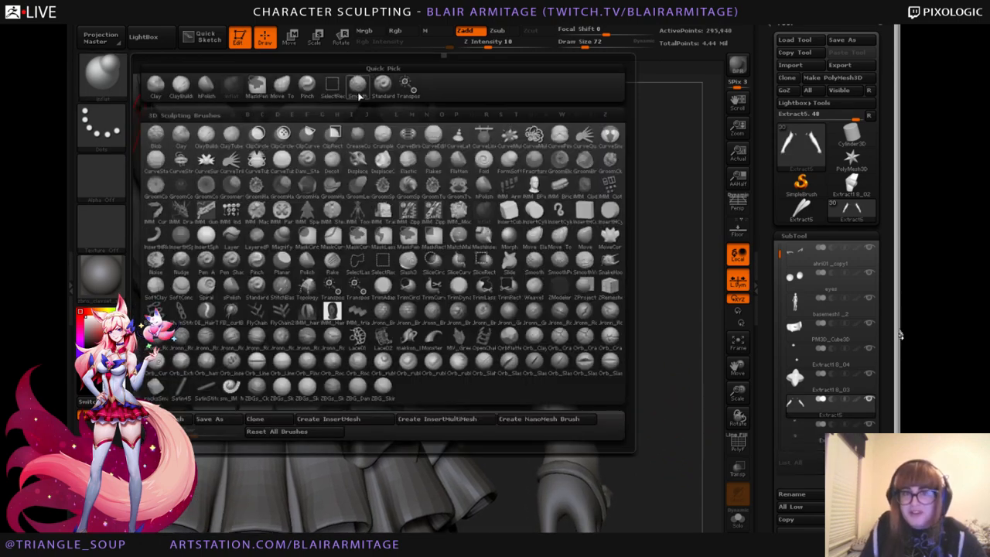
{"action": "left_click", "coordinate": [282, 85]}
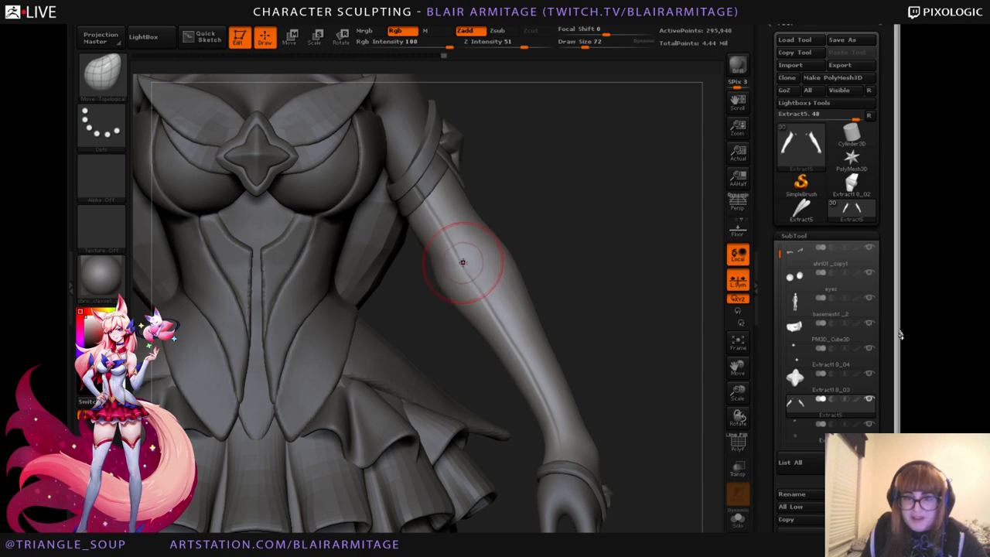
{"action": "right_click_drag", "start_coordinate": [494, 265], "coordinate": [519, 282]}
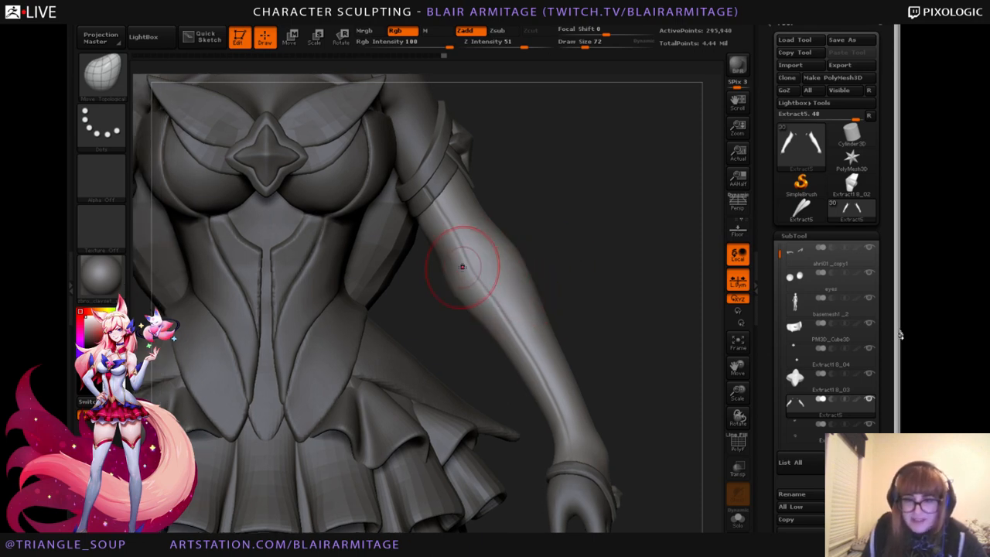
{"action": "right_click_drag", "start_coordinate": [617, 214], "coordinate": [465, 283]}
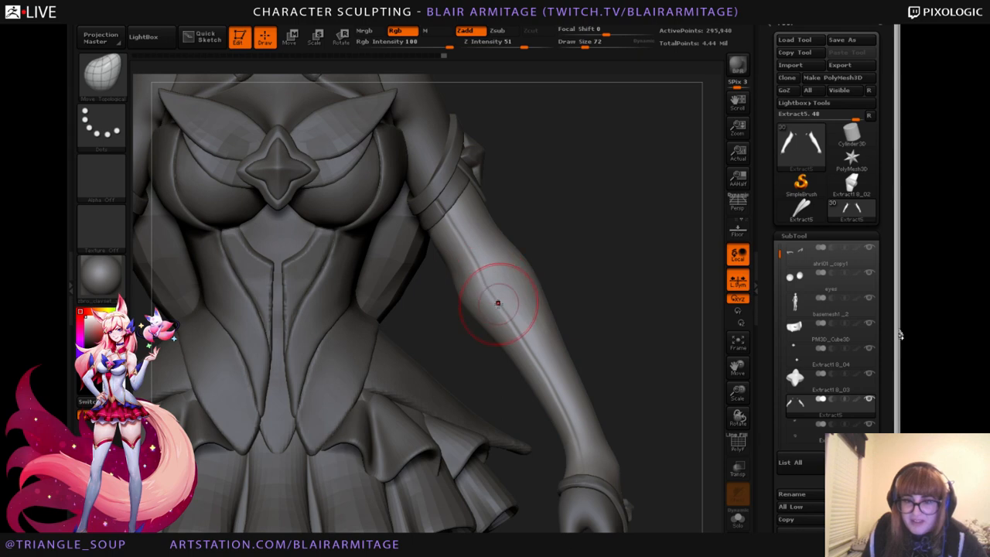
Refine the shape of the glove's forearm, the back of its elbow and its wrist.
{"action": "mouse_move", "coordinate": [541, 327]}
{"action": "right_mouse_down"}
{"action": "mouse_move", "coordinate": [586, 342]}
{"action": "mouse_move", "coordinate": [596, 408]}
{"action": "mouse_move", "coordinate": [611, 309]}
{"action": "mouse_move", "coordinate": [621, 364]}
{"action": "mouse_move", "coordinate": [614, 312]}
{"action": "mouse_move", "coordinate": [559, 357]}
{"action": "right_mouse_up"}
{"action": "mouse_move", "coordinate": [616, 339]}
{"action": "right_mouse_down"}
{"action": "mouse_move", "coordinate": [616, 353]}
{"action": "mouse_move", "coordinate": [583, 327]}
{"action": "right_mouse_up"}
{"action": "mouse_move", "coordinate": [473, 255]}
{"action": "right_mouse_down"}
{"action": "mouse_move", "coordinate": [464, 268]}
{"action": "mouse_move", "coordinate": [473, 256]}
{"action": "mouse_move", "coordinate": [480, 263]}
{"action": "mouse_move", "coordinate": [463, 278]}
{"action": "mouse_move", "coordinate": [436, 280]}
{"action": "mouse_move", "coordinate": [466, 266]}
{"action": "right_mouse_up"}
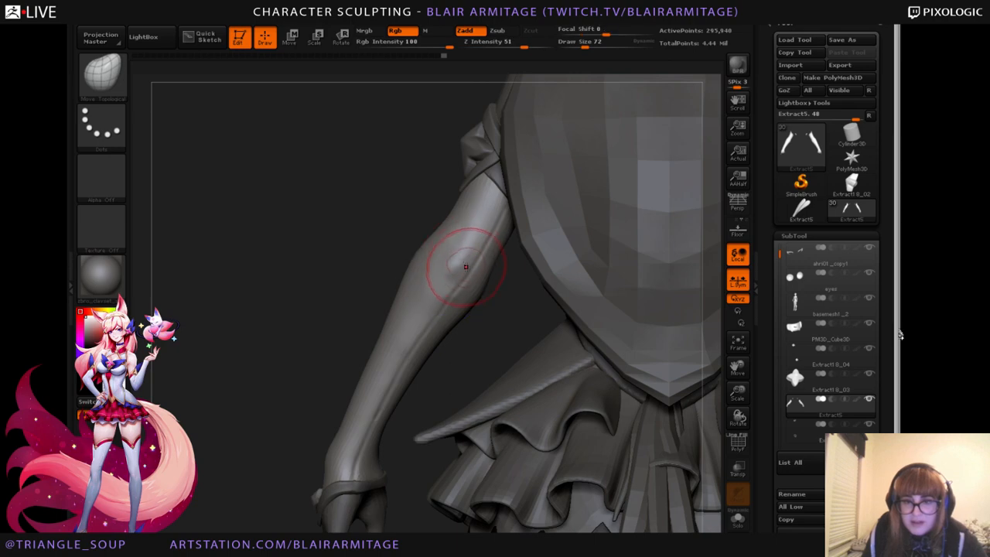
{"action": "mouse_move", "coordinate": [492, 314]}
{"action": "right_mouse_down"}
{"action": "mouse_move", "coordinate": [469, 281]}
{"action": "mouse_move", "coordinate": [442, 284]}
{"action": "mouse_move", "coordinate": [530, 260]}
{"action": "mouse_move", "coordinate": [513, 256]}
{"action": "mouse_move", "coordinate": [516, 302]}
{"action": "mouse_move", "coordinate": [441, 286]}
{"action": "right_mouse_up"}
{"action": "mouse_move", "coordinate": [329, 378]}
{"action": "right_mouse_down"}
{"action": "mouse_move", "coordinate": [296, 378]}
{"action": "mouse_move", "coordinate": [279, 433]}
{"action": "mouse_move", "coordinate": [248, 409]}
{"action": "mouse_move", "coordinate": [325, 397]}
{"action": "right_mouse_up"}
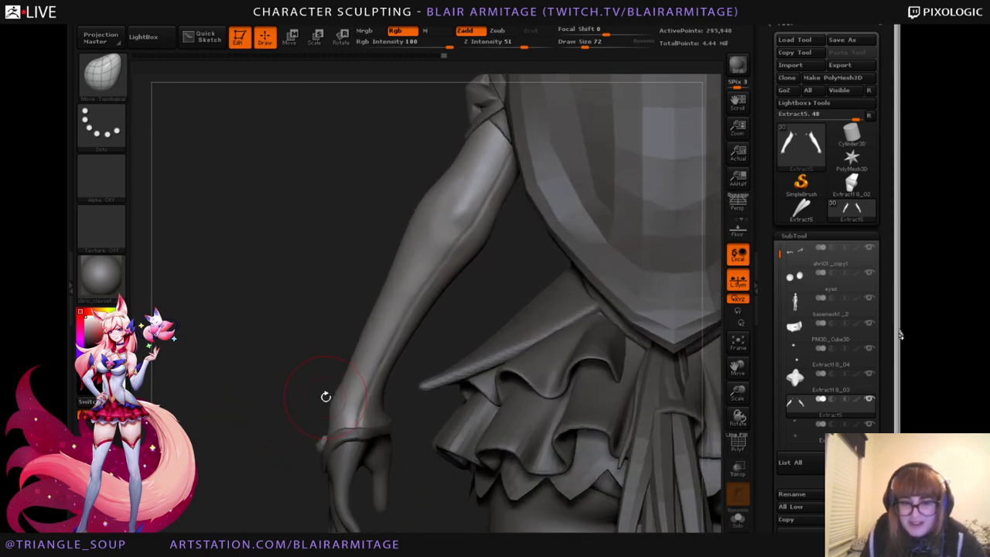
{"action": "left_click_drag", "start_coordinate": [365, 391], "coordinate": [359, 411]}
{"action": "right_click_drag", "start_coordinate": [343, 398], "coordinate": [634, 402]}
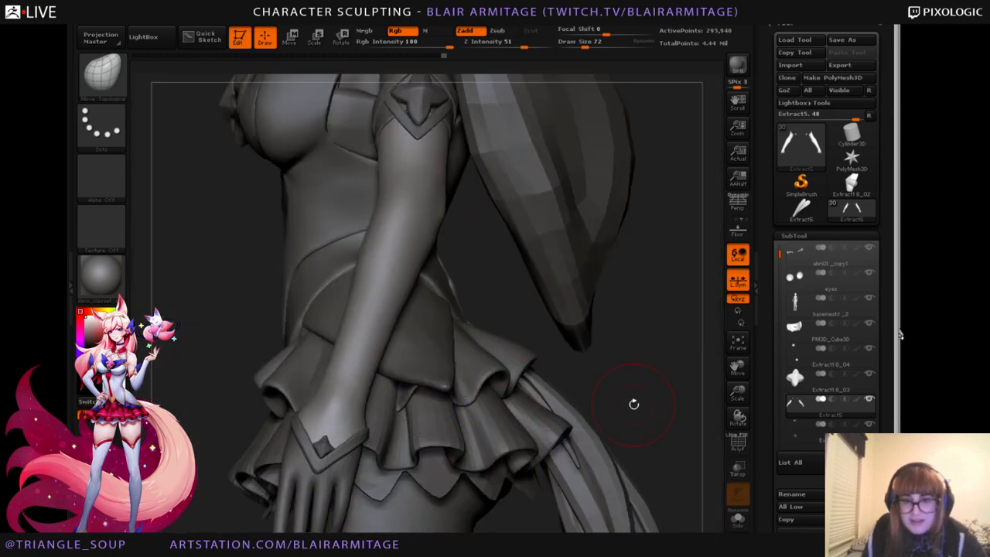
Bring the whole character into view with perspective turned on and save the work.
{"action": "key", "text": "f"}
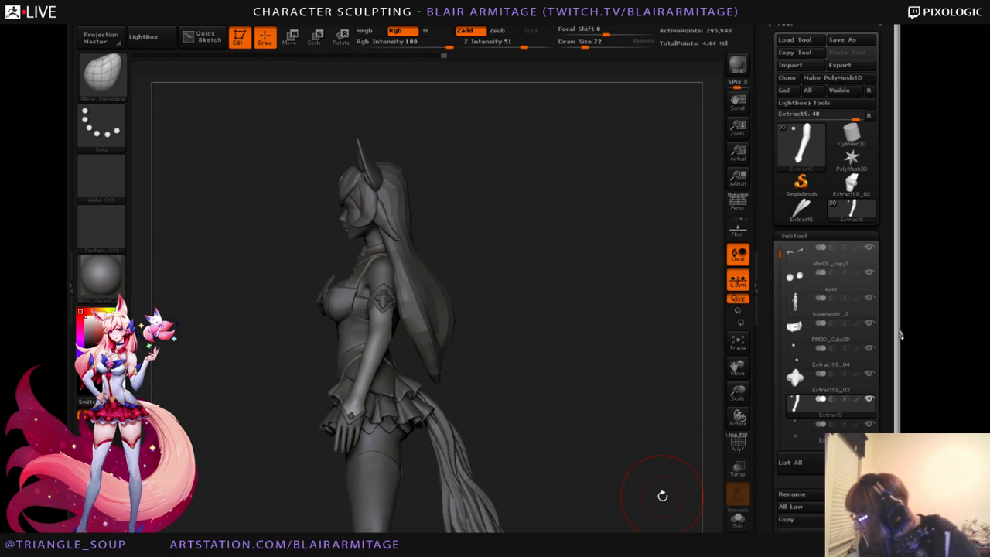
{"action": "mouse_move", "coordinate": [548, 287]}
{"action": "left_mouse_down"}
{"action": "mouse_move", "coordinate": [613, 355]}
{"action": "mouse_move", "coordinate": [600, 343]}
{"action": "mouse_move", "coordinate": [590, 354]}
{"action": "left_mouse_up"}
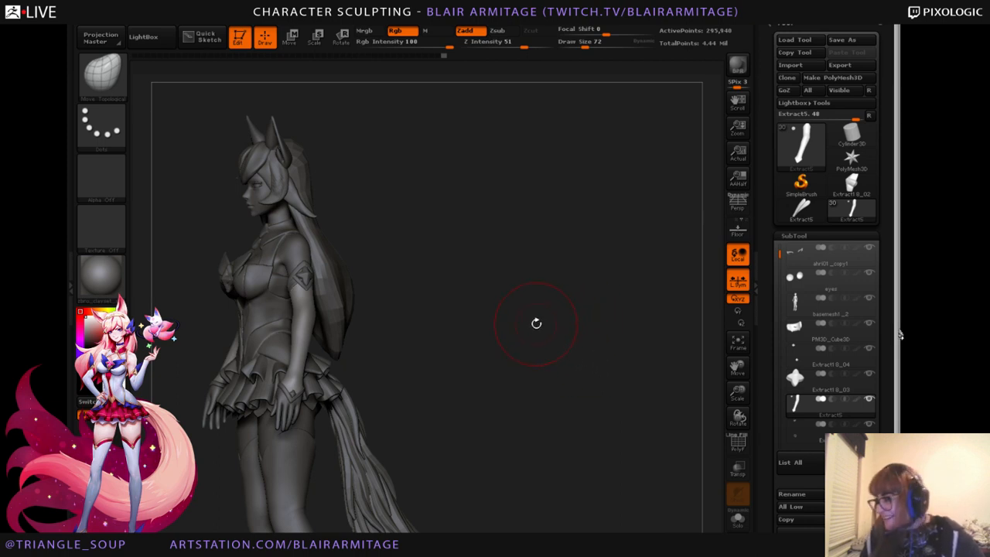
{"action": "left_click_drag", "start_coordinate": [534, 323], "coordinate": [608, 357], "text": "alt"}
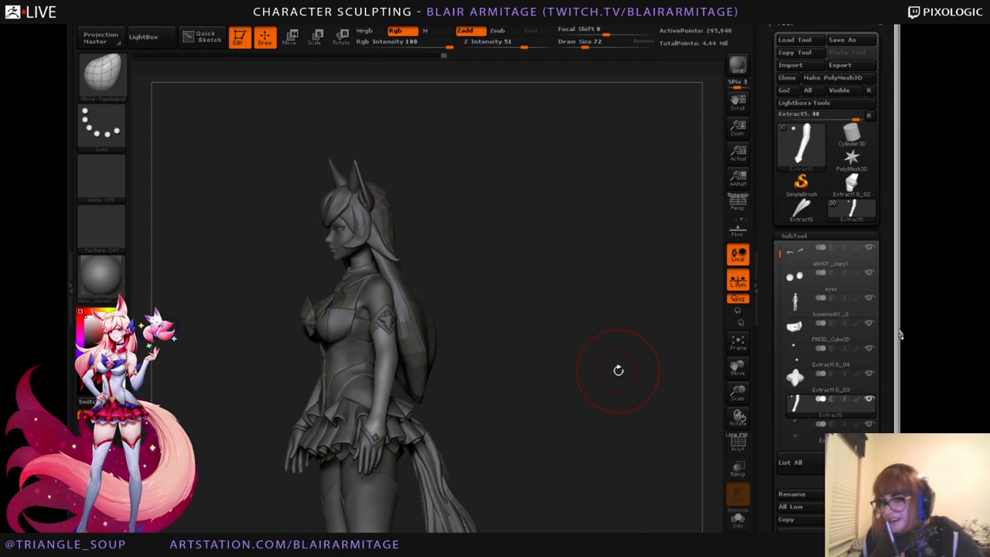
{"action": "mouse_move", "coordinate": [533, 343]}
{"action": "left_mouse_down"}
{"action": "mouse_move", "coordinate": [604, 389]}
{"action": "mouse_move", "coordinate": [610, 407]}
{"action": "mouse_move", "coordinate": [605, 440]}
{"action": "mouse_move", "coordinate": [545, 459]}
{"action": "mouse_move", "coordinate": [610, 461]}
{"action": "mouse_move", "coordinate": [652, 441]}
{"action": "mouse_move", "coordinate": [641, 459]}
{"action": "left_mouse_up"}
{"action": "key", "text": "p"}
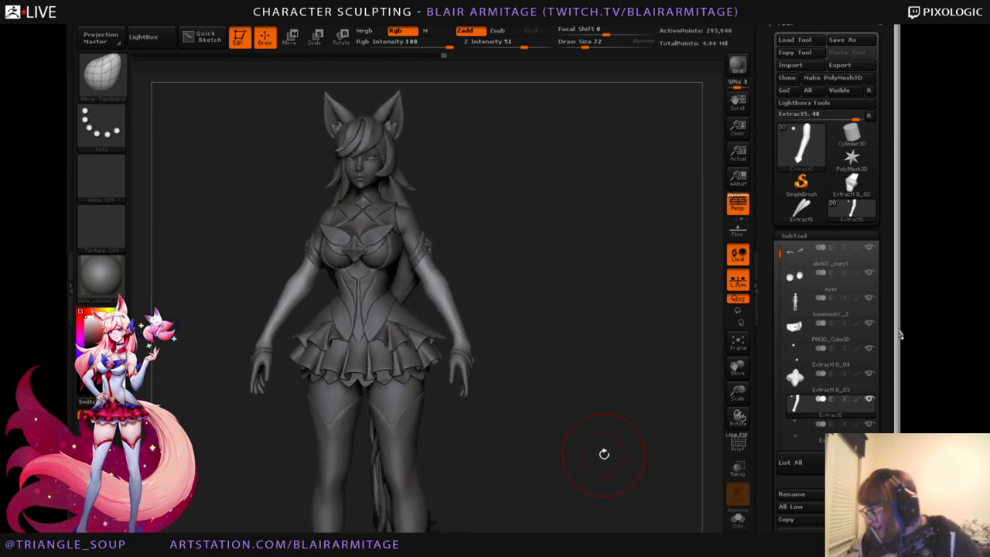
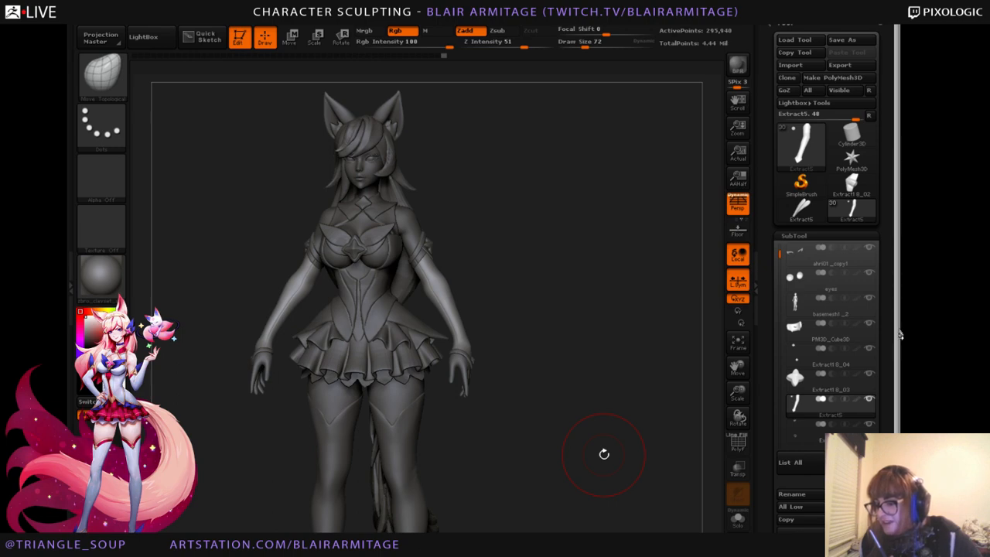
{"action": "key", "text": "ctrl+s"}
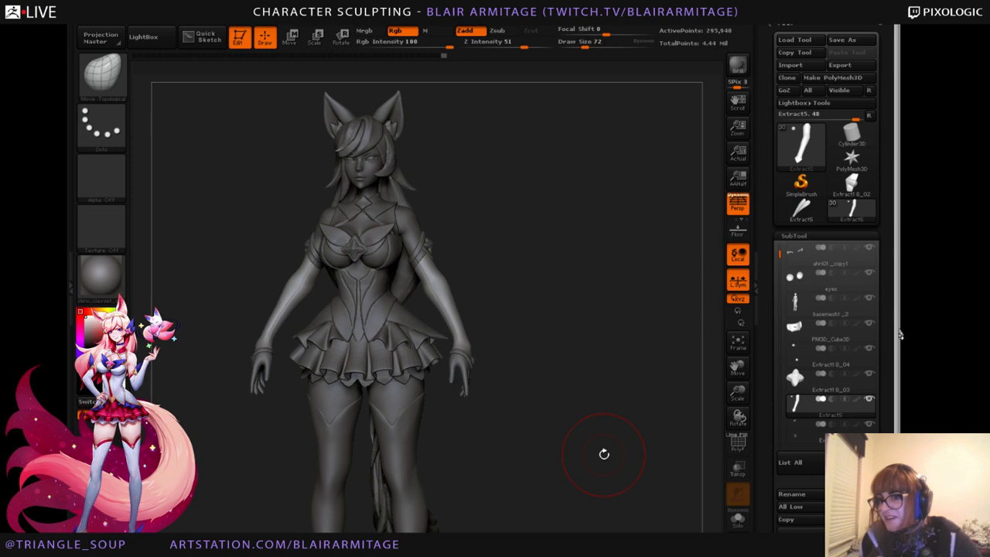
Turn on the painted colors of the basemesh_2 body, the eyes and the copied subtool above them.
{"action": "mouse_move", "coordinate": [604, 454]}
{"action": "left_mouse_down"}
{"action": "mouse_move", "coordinate": [612, 502]}
{"action": "mouse_move", "coordinate": [608, 474]}
{"action": "mouse_move", "coordinate": [599, 475]}
{"action": "mouse_move", "coordinate": [610, 493]}
{"action": "mouse_move", "coordinate": [637, 492]}
{"action": "left_mouse_up"}
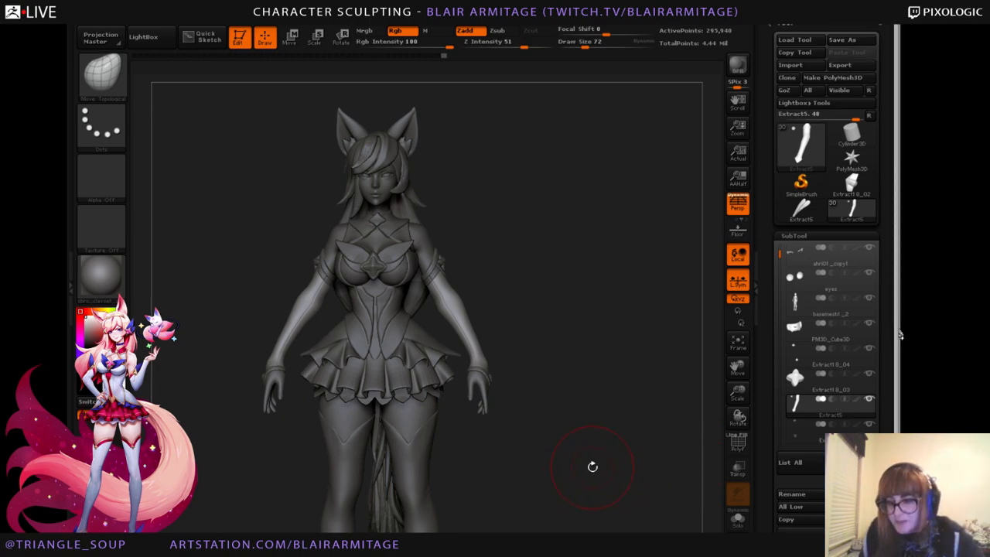
{"action": "left_click_drag", "start_coordinate": [592, 466], "coordinate": [600, 477]}
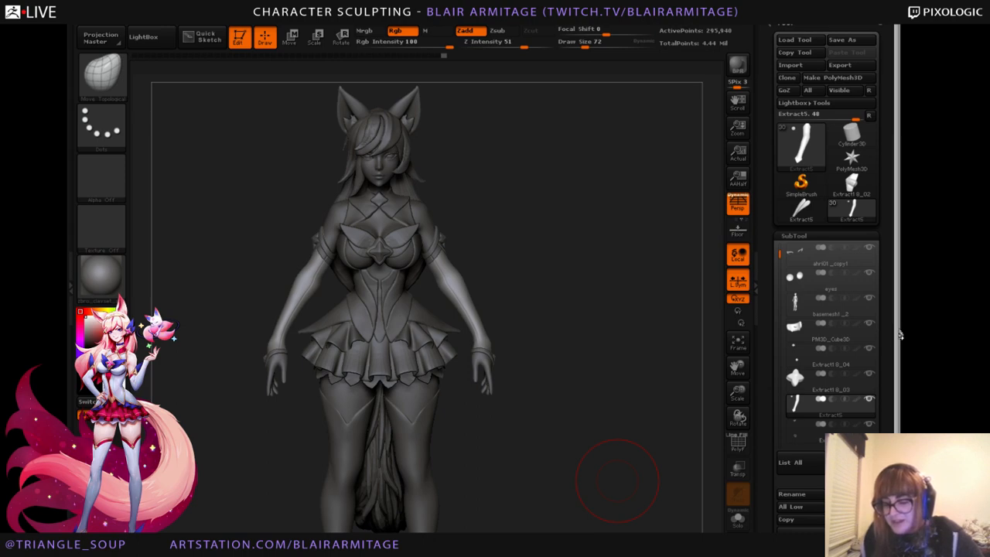
{"action": "left_click_drag", "start_coordinate": [586, 486], "coordinate": [602, 500]}
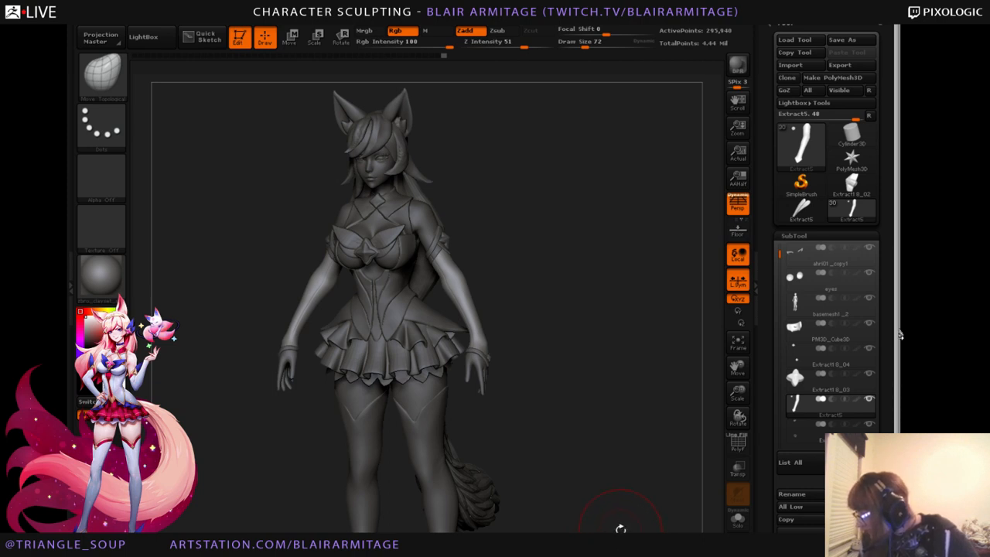
{"action": "mouse_move", "coordinate": [542, 434]}
{"action": "left_mouse_down"}
{"action": "mouse_move", "coordinate": [578, 415]}
{"action": "mouse_move", "coordinate": [578, 393]}
{"action": "mouse_move", "coordinate": [604, 409]}
{"action": "left_mouse_up"}
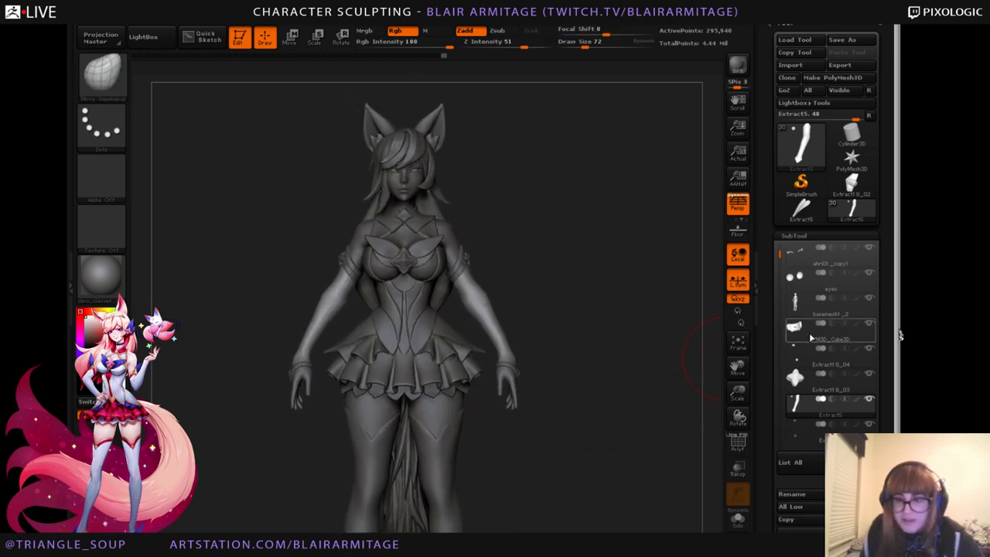
{"action": "left_click", "coordinate": [855, 299]}
{"action": "left_click", "coordinate": [857, 273]}
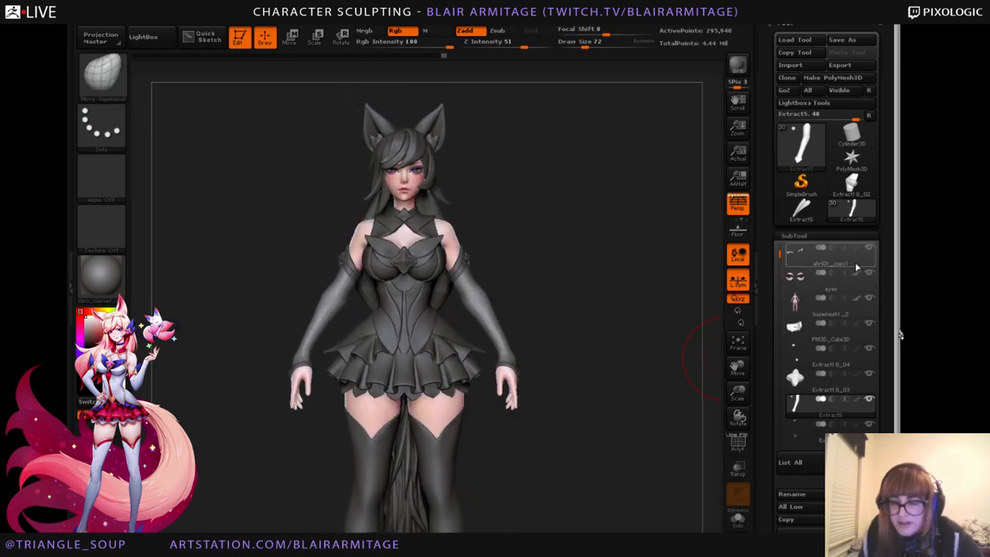
{"action": "left_click", "coordinate": [857, 250]}
Examine the painted character from the front and side, checking the legs, stockings, face and upper body.
{"action": "left_click_drag", "start_coordinate": [581, 353], "coordinate": [659, 417]}
{"action": "left_click_drag", "start_coordinate": [737, 391], "coordinate": [720, 360]}
{"action": "left_click_drag", "start_coordinate": [616, 429], "coordinate": [609, 347], "text": "alt"}
{"action": "left_click_drag", "start_coordinate": [737, 391], "coordinate": [675, 452]}
{"action": "mouse_move", "coordinate": [643, 419]}
{"action": "left_mouse_down"}
{"action": "mouse_move", "coordinate": [654, 420]}
{"action": "mouse_move", "coordinate": [636, 426]}
{"action": "left_mouse_up"}
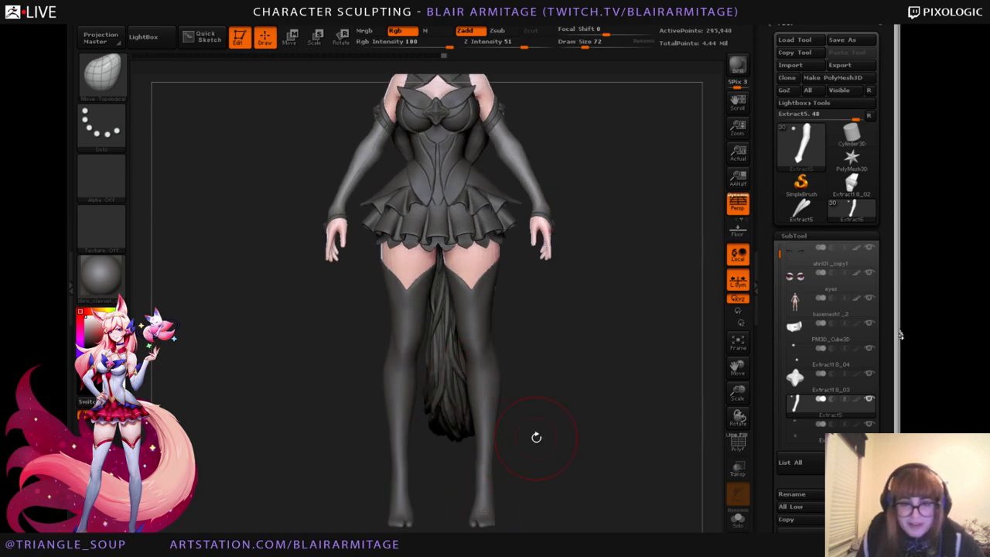
{"action": "left_click_drag", "start_coordinate": [536, 437], "coordinate": [568, 411], "text": "alt"}
{"action": "left_click_drag", "start_coordinate": [518, 462], "coordinate": [616, 422]}
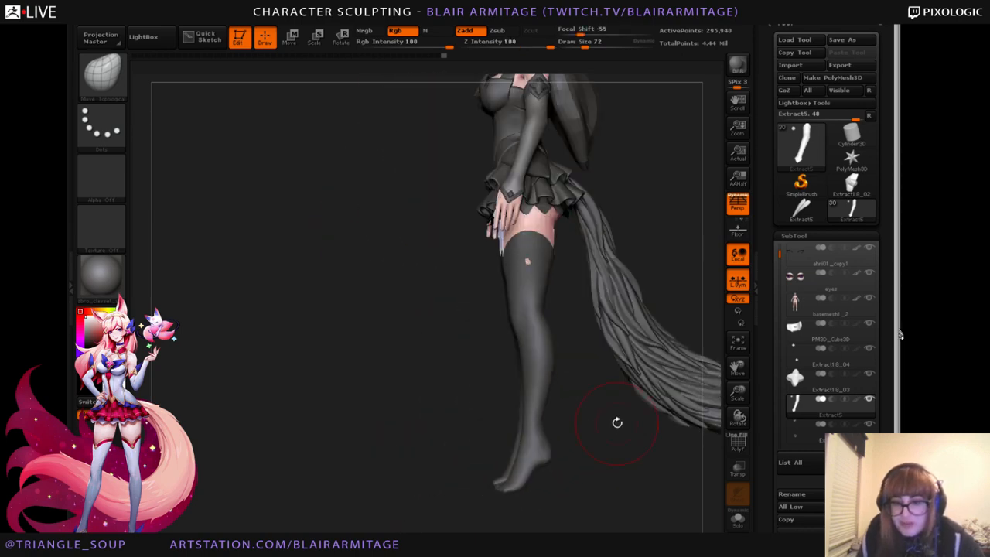
{"action": "left_click_drag", "start_coordinate": [710, 251], "coordinate": [644, 403], "text": "alt"}
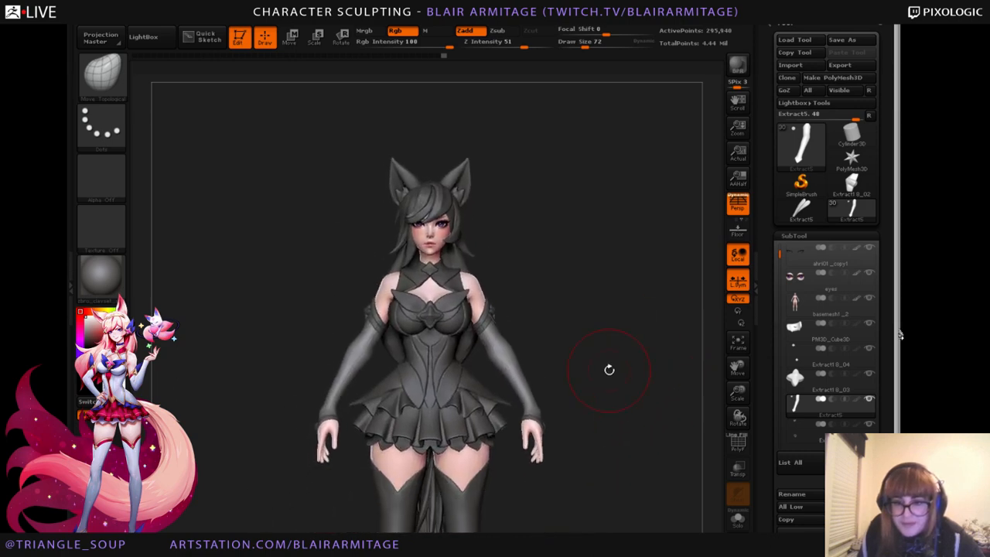
{"action": "left_click_drag", "start_coordinate": [608, 369], "coordinate": [676, 393], "text": "alt"}
{"action": "left_click_drag", "start_coordinate": [736, 392], "coordinate": [643, 408]}
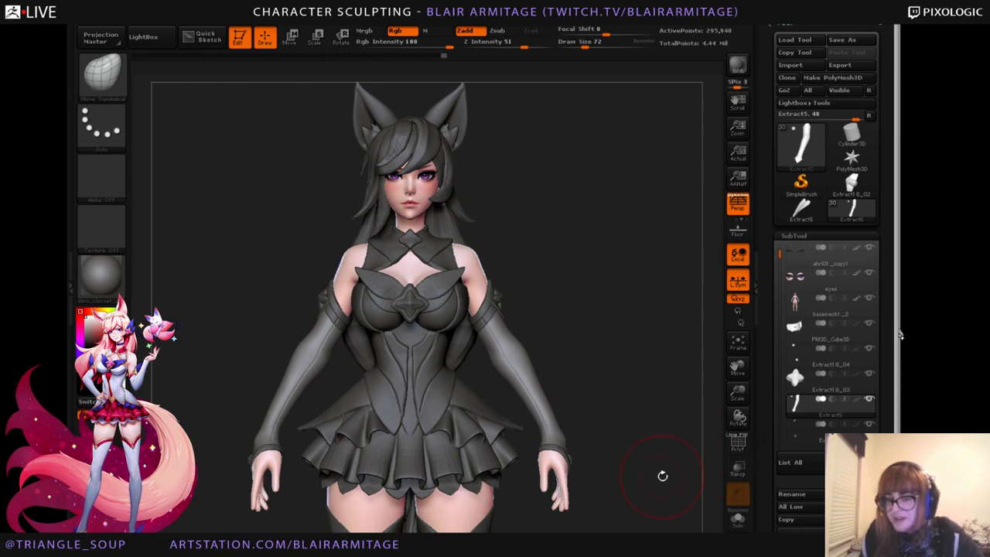
{"action": "left_click_drag", "start_coordinate": [659, 477], "coordinate": [625, 420]}
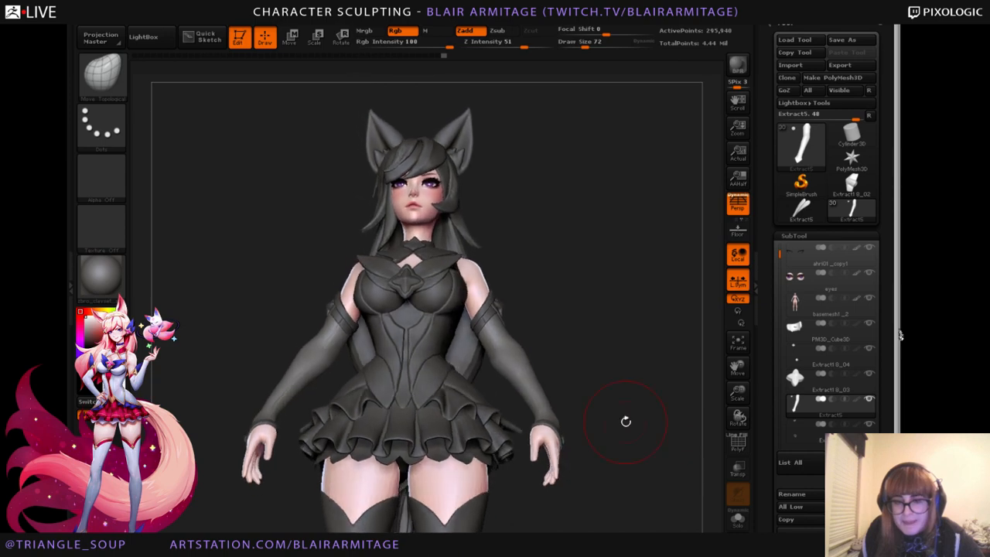
Make the upper skirt ruffle the active subtool and inspect the waist and skirt up close.
{"action": "left_click", "coordinate": [439, 437], "text": "alt"}
{"action": "left_click_drag", "start_coordinate": [643, 380], "coordinate": [680, 404]}
{"action": "left_click_drag", "start_coordinate": [735, 370], "coordinate": [749, 309]}
{"action": "left_click_drag", "start_coordinate": [735, 392], "coordinate": [734, 441]}
{"action": "left_click_drag", "start_coordinate": [735, 368], "coordinate": [773, 349]}
{"action": "left_click", "coordinate": [487, 329], "text": "alt"}
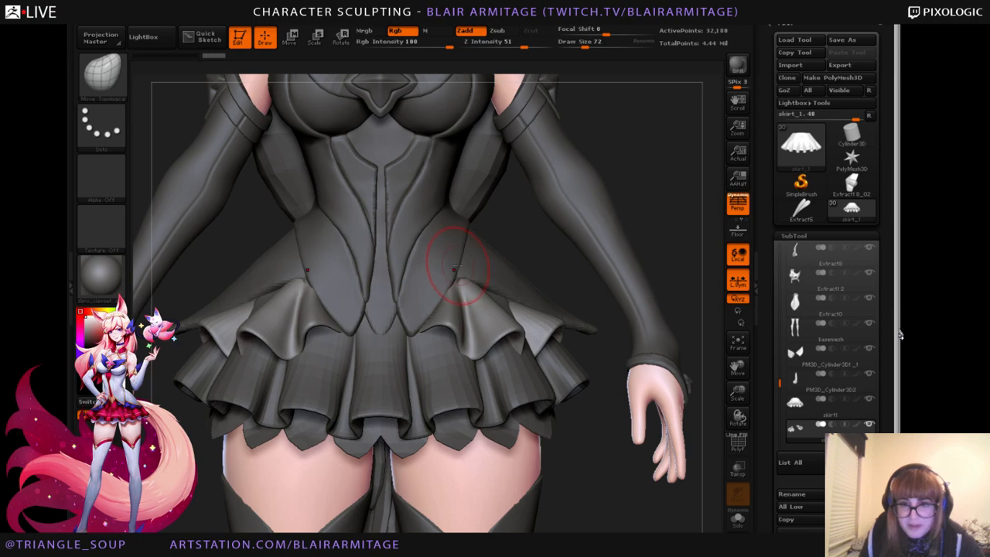
{"action": "left_click_drag", "start_coordinate": [658, 229], "coordinate": [712, 271]}
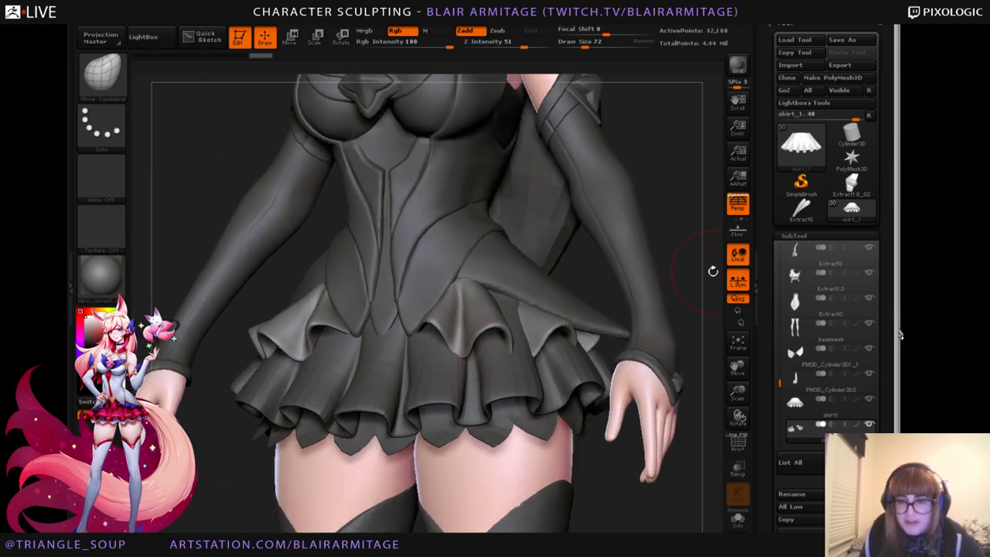
{"action": "mouse_move", "coordinate": [691, 218]}
{"action": "left_mouse_down"}
{"action": "mouse_move", "coordinate": [663, 227]}
{"action": "mouse_move", "coordinate": [691, 235]}
{"action": "mouse_move", "coordinate": [681, 238]}
{"action": "left_mouse_up"}
Adjust the flare of the lower skirt layer with a draw size of 124 and check where the upper ruffle overlaps it.
{"action": "left_click", "coordinate": [506, 308], "text": "alt"}
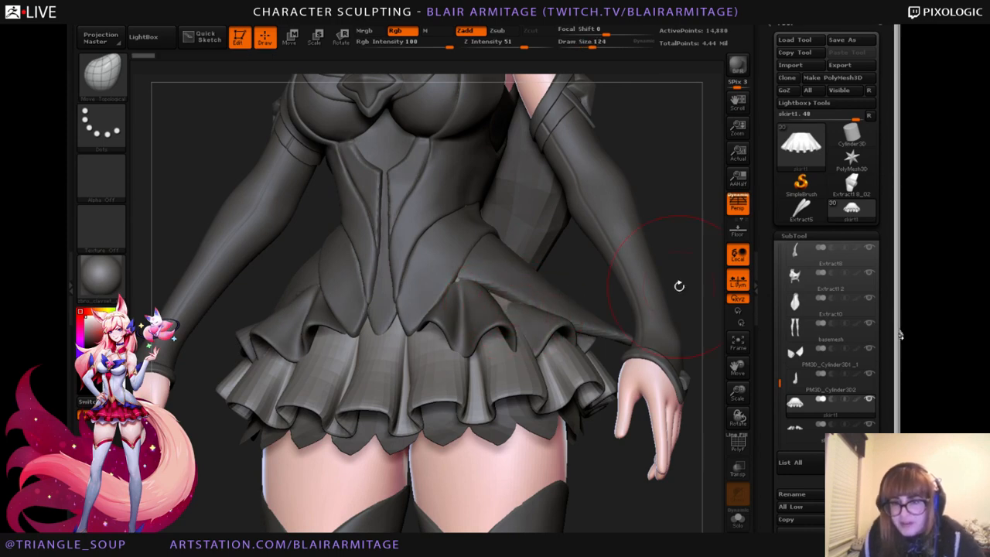
{"action": "mouse_move", "coordinate": [678, 287]}
{"action": "left_mouse_down"}
{"action": "mouse_move", "coordinate": [496, 313]}
{"action": "mouse_move", "coordinate": [507, 354]}
{"action": "mouse_move", "coordinate": [503, 313]}
{"action": "left_mouse_up"}
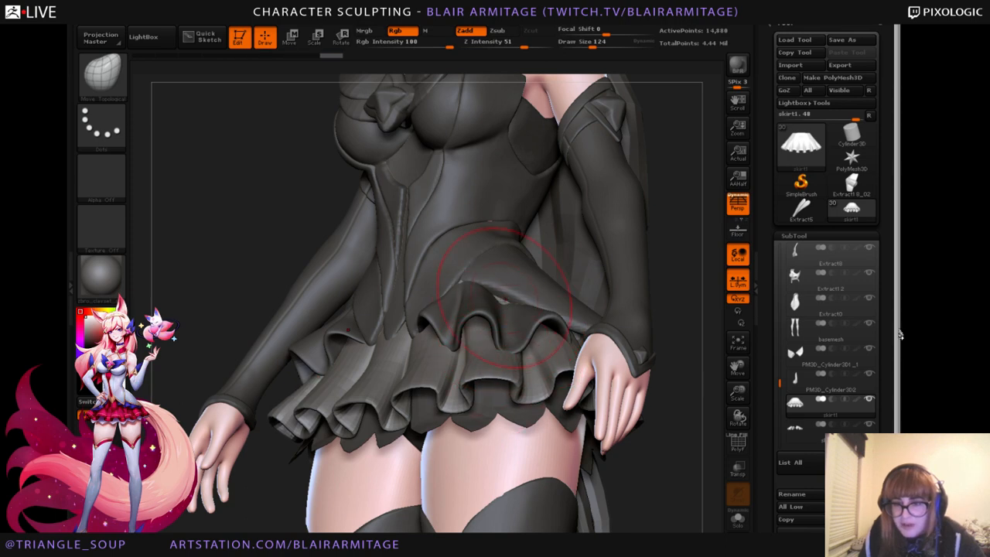
{"action": "left_click", "coordinate": [499, 300], "text": "alt"}
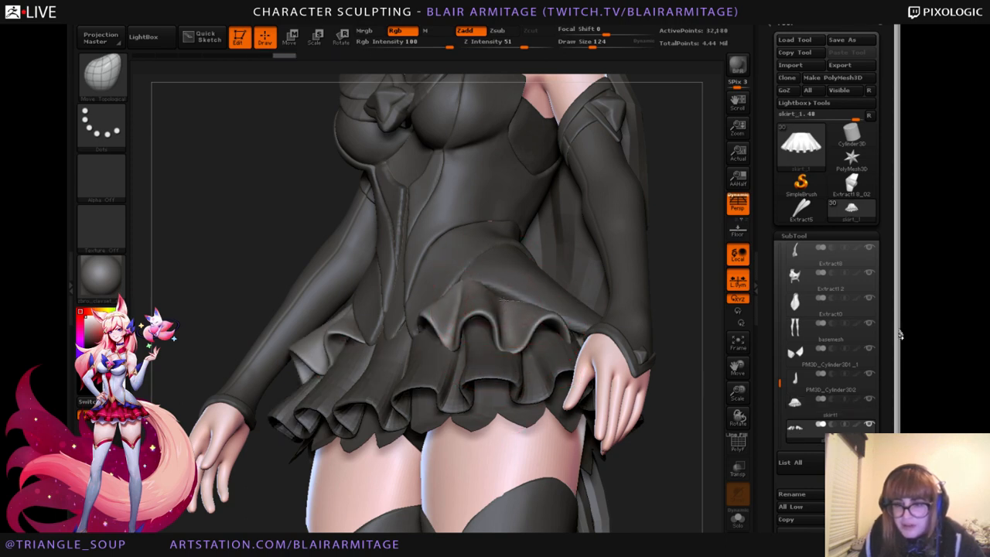
{"action": "left_click_drag", "start_coordinate": [698, 289], "coordinate": [612, 347]}
Reshape the side and front folds of the lower skirt layer with the Move Topological brush.
{"action": "left_click", "coordinate": [579, 372], "text": "alt"}
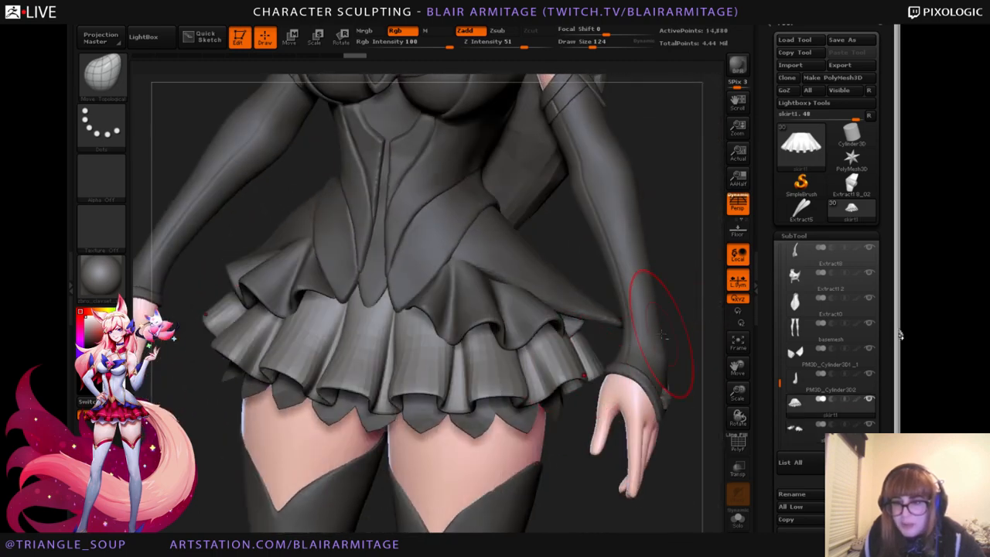
{"action": "mouse_move", "coordinate": [698, 313]}
{"action": "left_mouse_down"}
{"action": "mouse_move", "coordinate": [579, 338]}
{"action": "mouse_move", "coordinate": [453, 411]}
{"action": "left_mouse_up"}
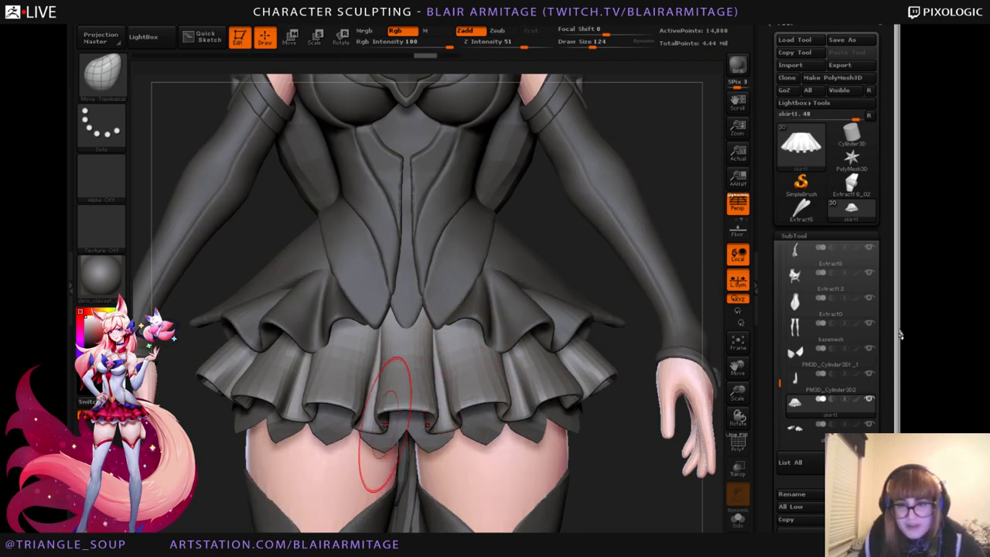
{"action": "mouse_move", "coordinate": [572, 309]}
{"action": "left_mouse_down"}
{"action": "mouse_move", "coordinate": [566, 294]}
{"action": "mouse_move", "coordinate": [474, 334]}
{"action": "left_mouse_up"}
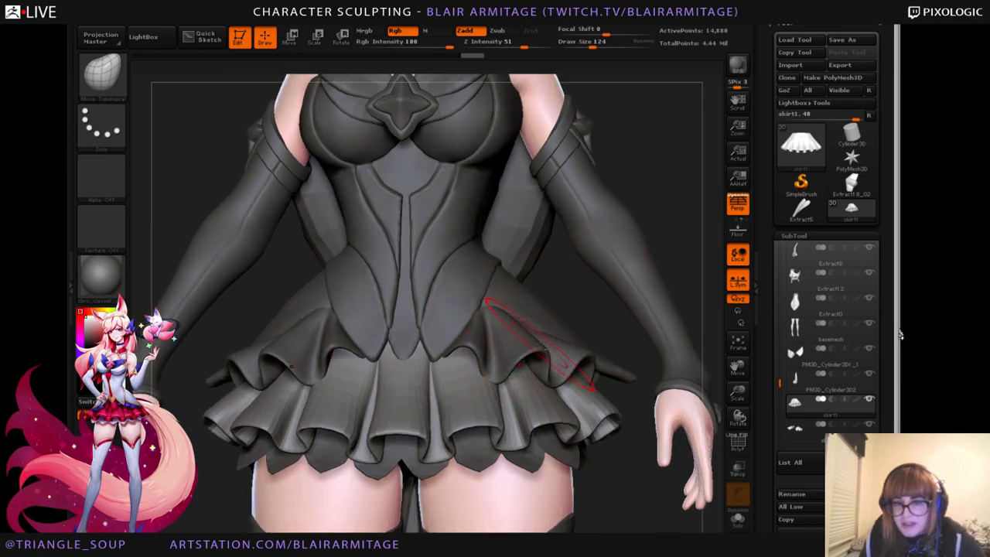
Switch back to the upper skirt ruffle and adjust its front folds around the bodice points.
{"action": "left_click_drag", "start_coordinate": [600, 314], "coordinate": [479, 383]}
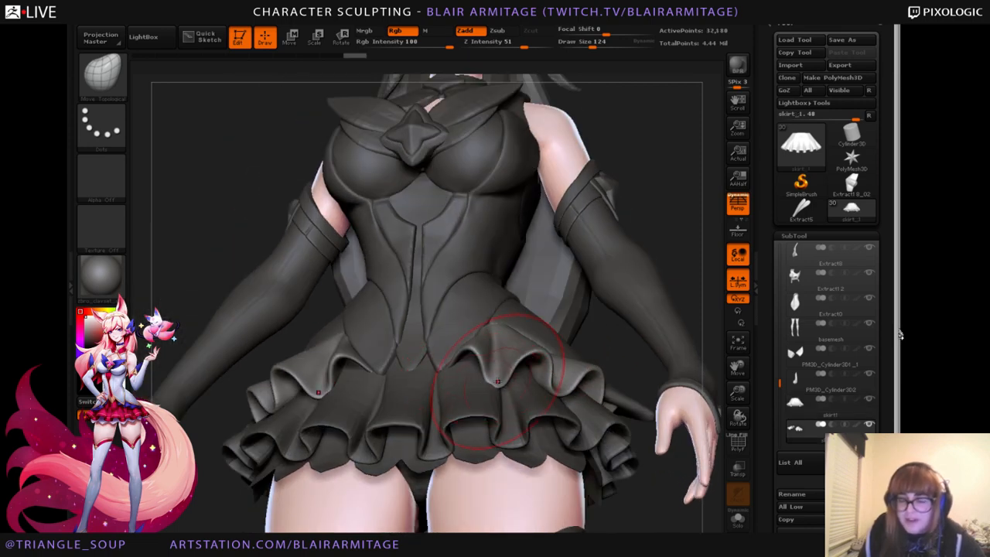
{"action": "left_click_drag", "start_coordinate": [608, 320], "coordinate": [532, 344]}
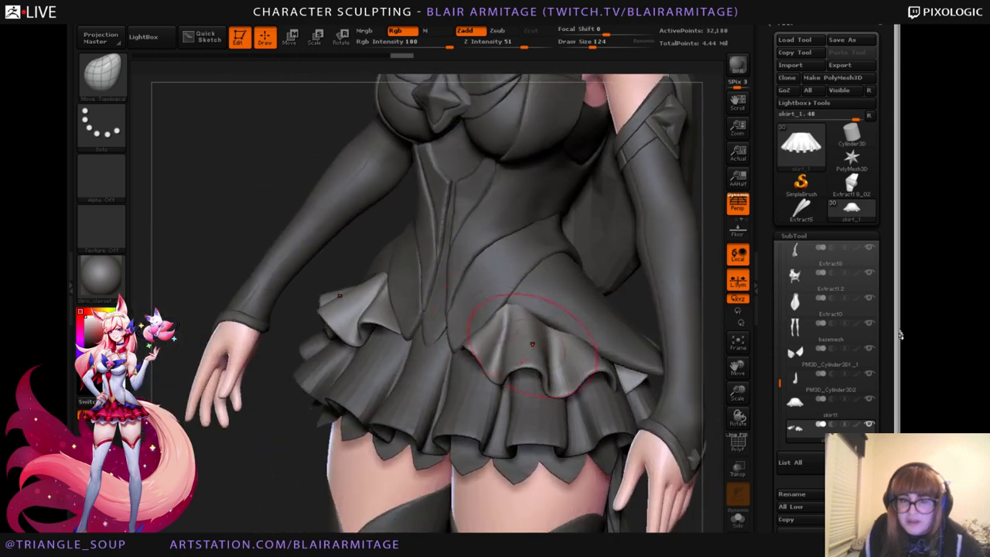
{"action": "left_click_drag", "start_coordinate": [194, 497], "coordinate": [441, 343]}
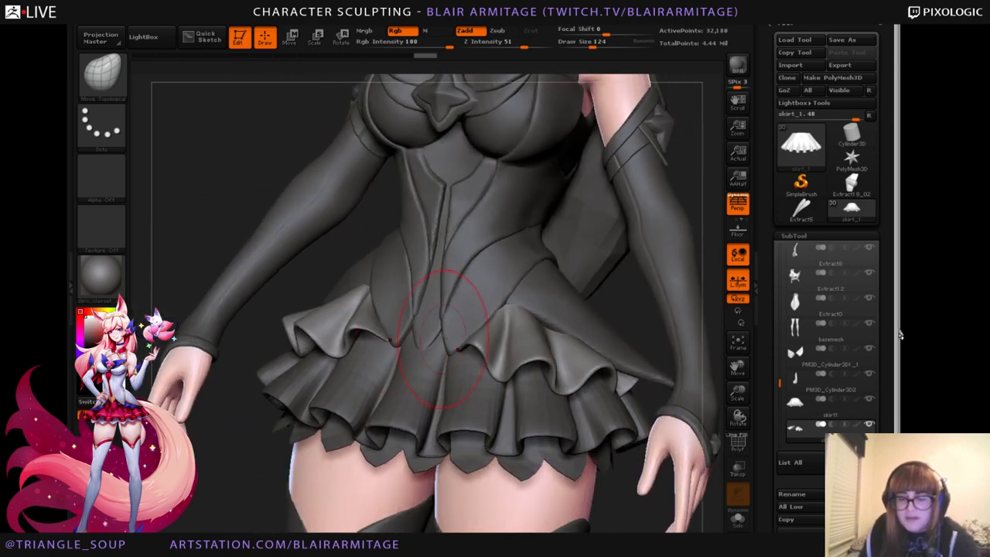
Turn off perspective and reduce the draw size for finer shaping of the upper ruffle's peak.
{"action": "key", "text": "p"}
{"action": "key", "text": "bracketleft"}
{"action": "key", "text": "bracketleft"}
{"action": "key", "text": "bracketleft"}
{"action": "key", "text": "bracketleft"}
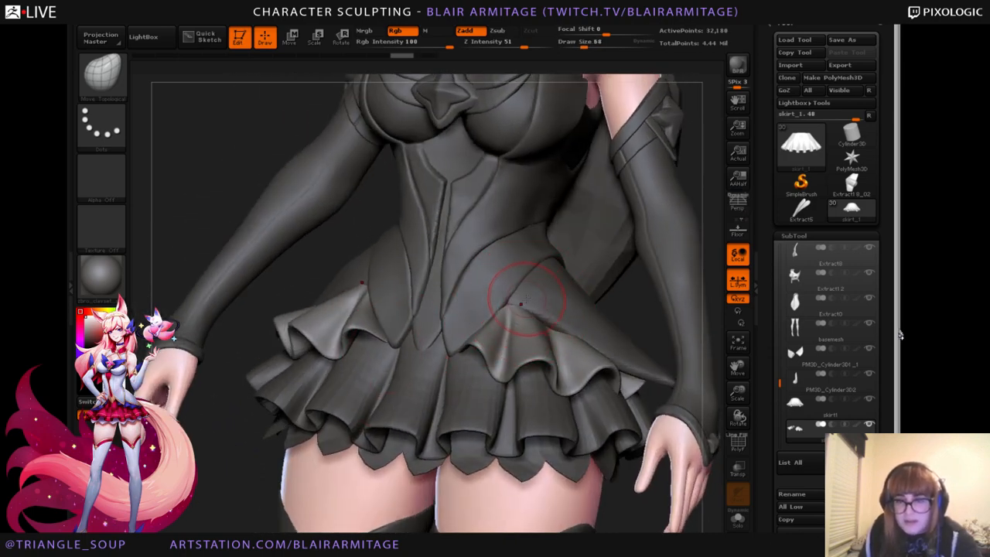
Nudge the peak of the upper skirt ruffle and check the skirt layers on the whole figure.
{"action": "left_click_drag", "start_coordinate": [527, 304], "coordinate": [531, 293]}
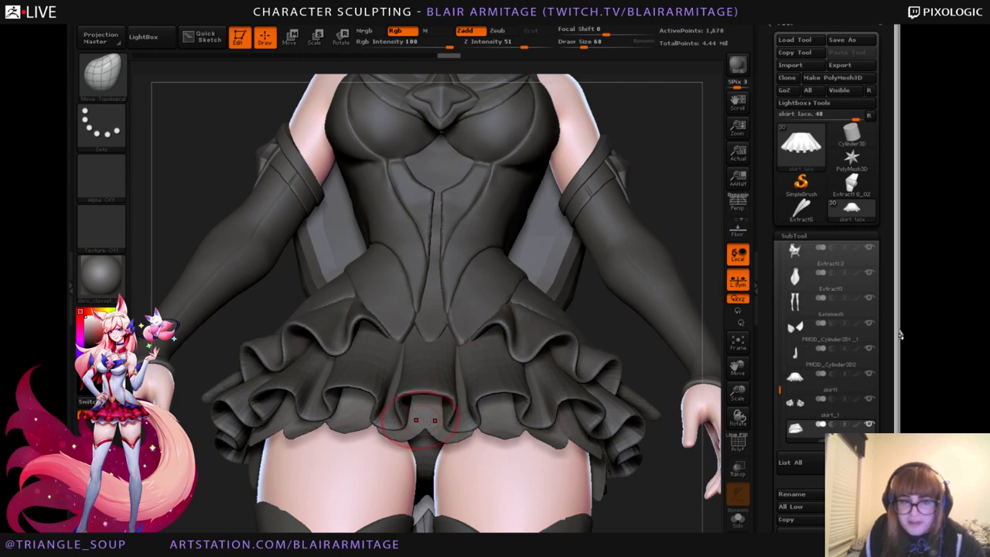
{"action": "left_click_drag", "start_coordinate": [705, 226], "coordinate": [706, 348]}
{"action": "left_click_drag", "start_coordinate": [737, 391], "coordinate": [674, 276]}
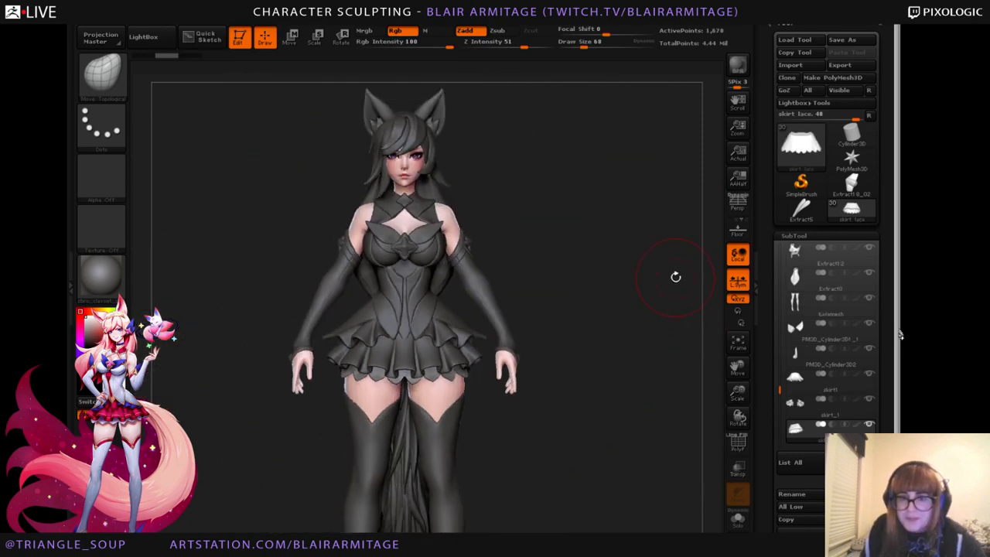
Examine the outfit's overall proportions from the front, and the bodice, face and hair up close.
{"action": "mouse_move", "coordinate": [634, 313]}
{"action": "left_mouse_down", "text": "alt"}
{"action": "mouse_move", "coordinate": [634, 385]}
{"action": "mouse_move", "coordinate": [660, 373]}
{"action": "mouse_move", "coordinate": [631, 398]}
{"action": "mouse_move", "coordinate": [619, 390]}
{"action": "left_mouse_up", "text": "alt"}
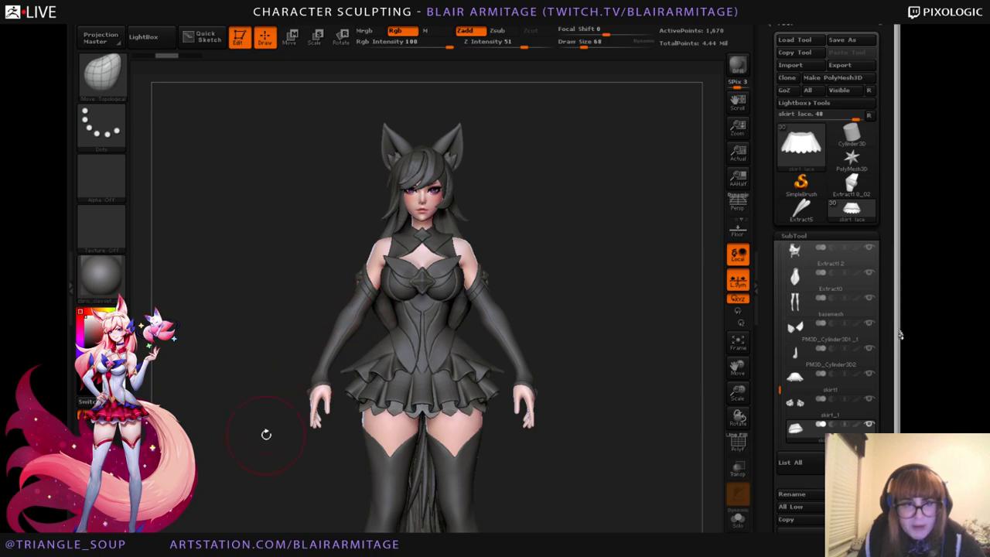
{"action": "left_click_drag", "start_coordinate": [661, 227], "coordinate": [651, 266], "text": "alt"}
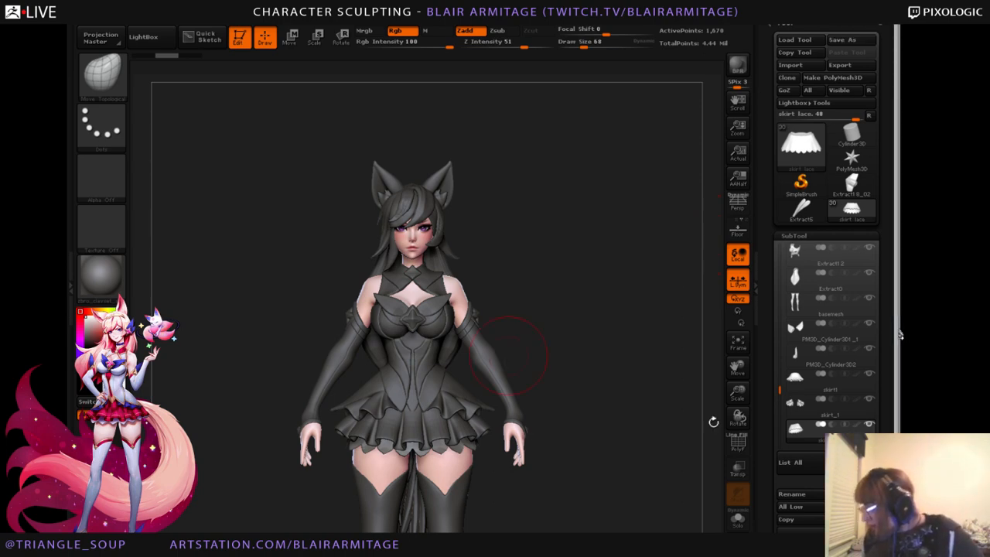
{"action": "left_click_drag", "start_coordinate": [568, 273], "coordinate": [571, 322], "text": "alt"}
{"action": "left_click_drag", "start_coordinate": [735, 390], "coordinate": [736, 456]}
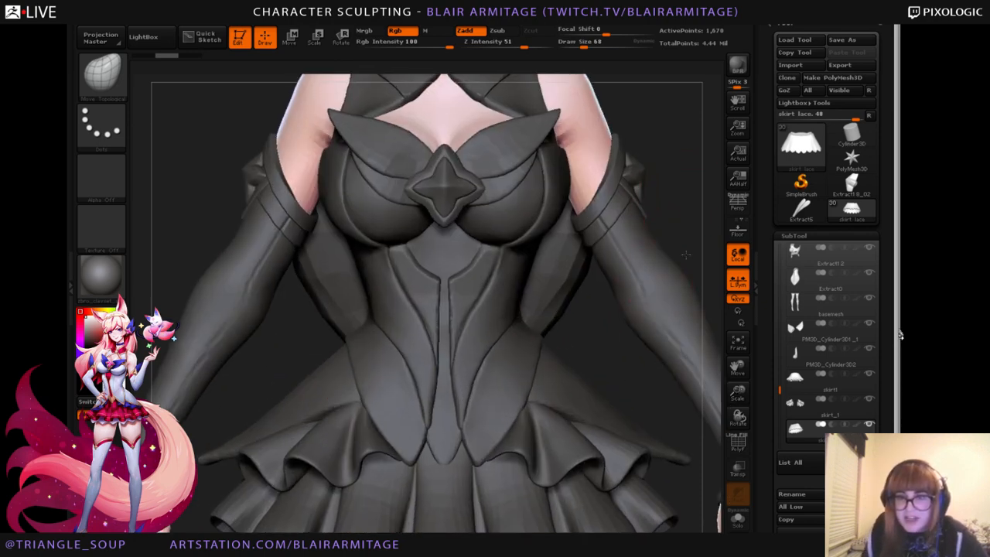
{"action": "left_click_drag", "start_coordinate": [684, 85], "coordinate": [662, 381], "text": "alt"}
{"action": "left_click_drag", "start_coordinate": [778, 398], "coordinate": [776, 240]}
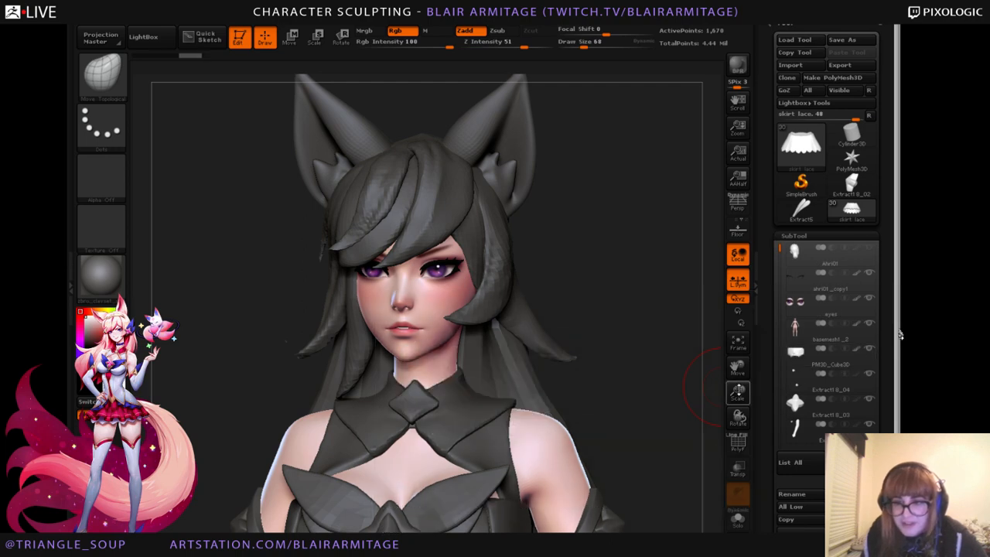
{"action": "left_click_drag", "start_coordinate": [738, 391], "coordinate": [650, 384]}
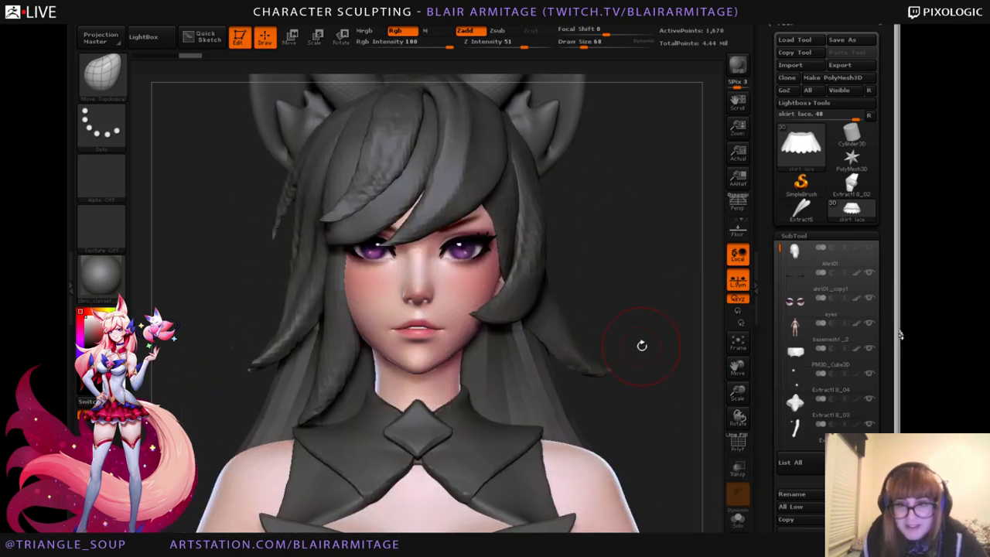
Make the front hair the active subtool and ghost all other parts with transparency.
{"action": "left_click", "coordinate": [827, 329]}
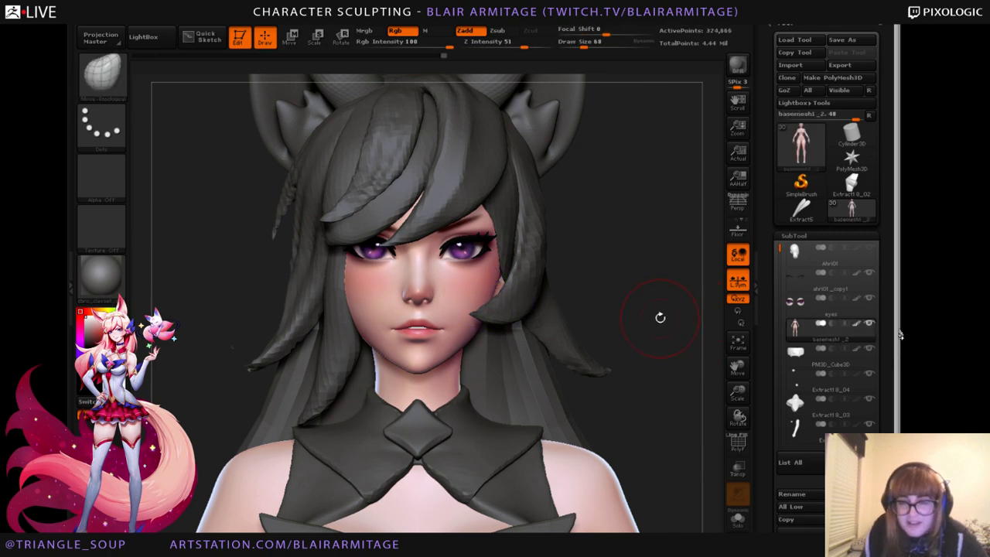
{"action": "left_click_drag", "start_coordinate": [658, 316], "coordinate": [681, 348]}
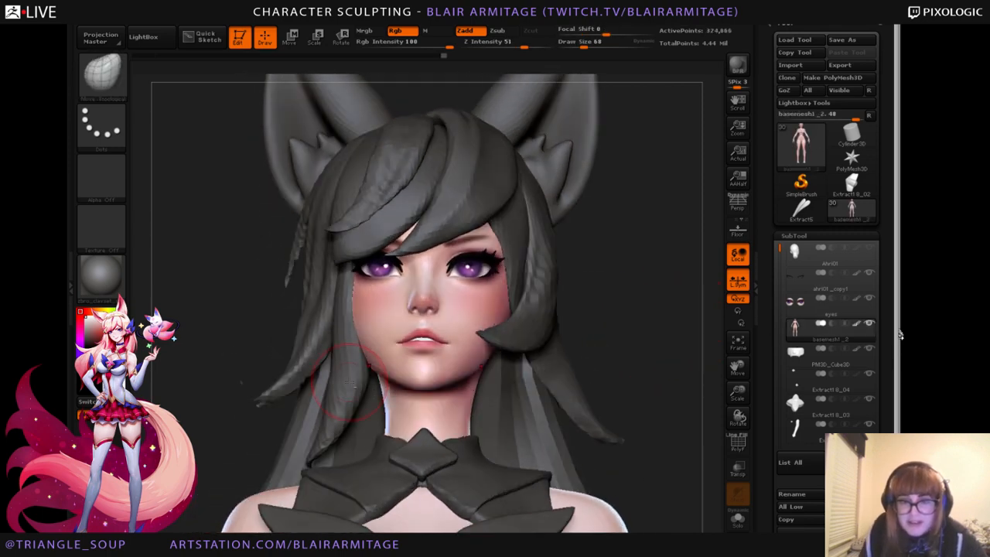
{"action": "left_click", "coordinate": [342, 379], "text": "alt"}
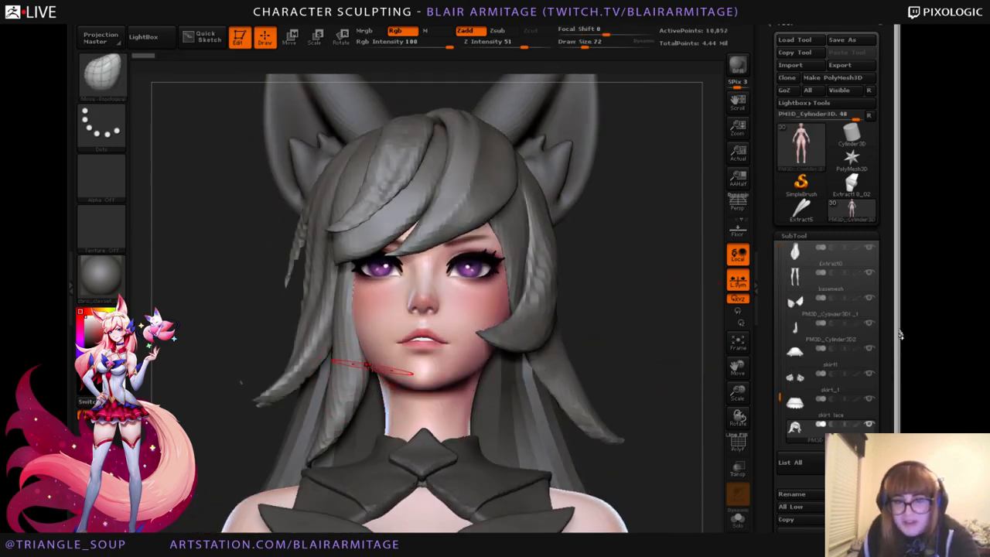
{"action": "left_click", "coordinate": [737, 468]}
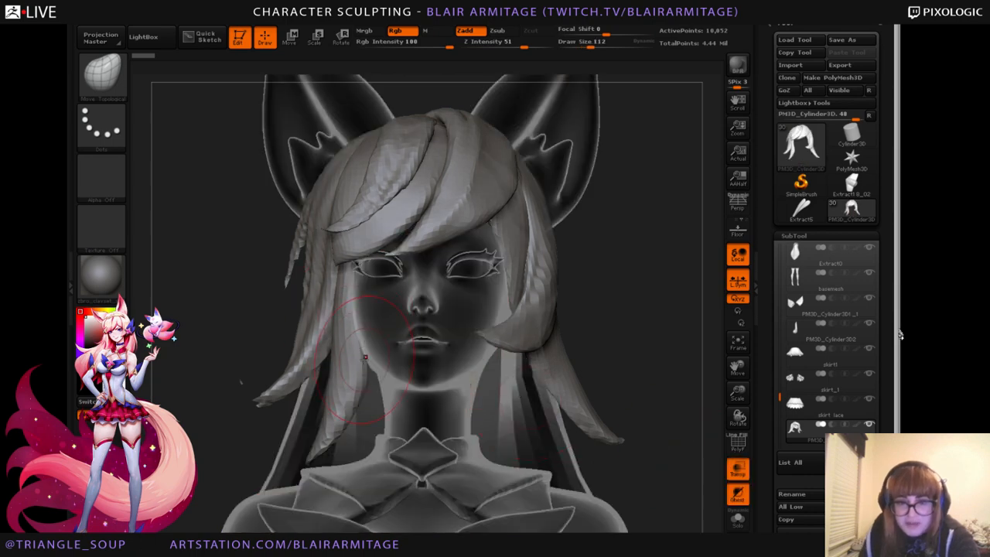
Reshape the long hair lock beside the character's right cheek with the Move Topological brush, using a draw size of 140.
{"action": "left_click_drag", "start_coordinate": [356, 289], "coordinate": [357, 309]}
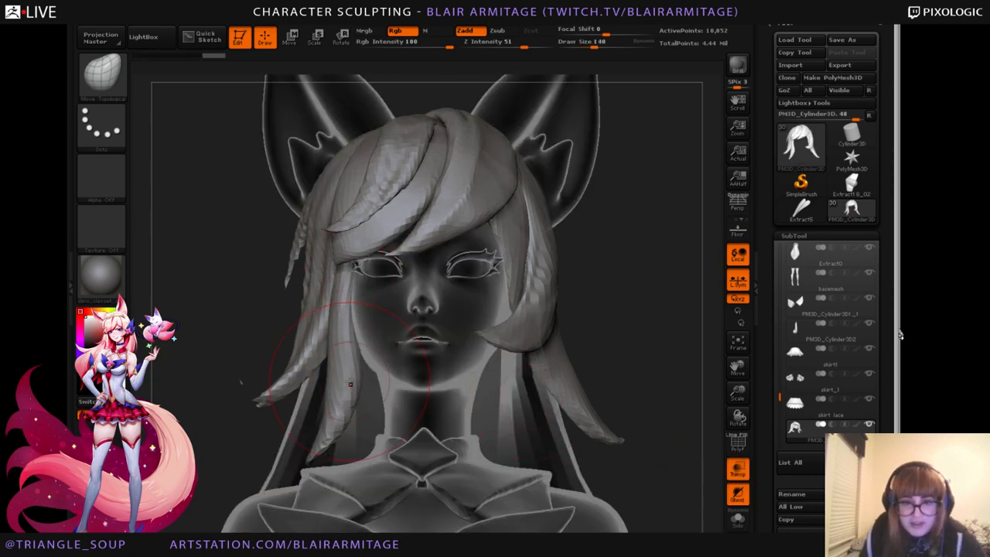
{"action": "left_click_drag", "start_coordinate": [360, 379], "coordinate": [355, 385]}
{"action": "left_click_drag", "start_coordinate": [715, 315], "coordinate": [719, 308]}
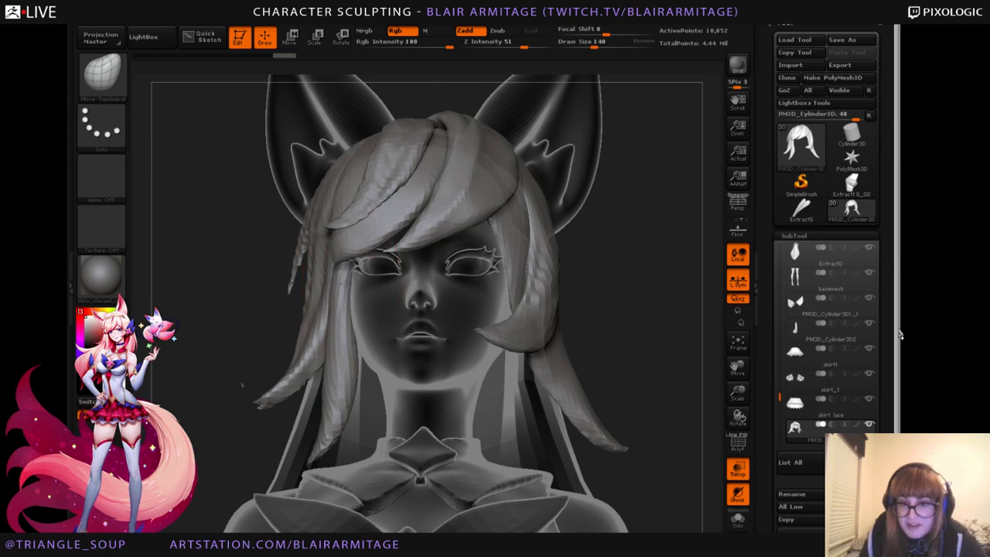
{"action": "left_click_drag", "start_coordinate": [657, 309], "coordinate": [588, 290]}
{"action": "left_click_drag", "start_coordinate": [352, 323], "coordinate": [347, 329]}
{"action": "left_click_drag", "start_coordinate": [249, 348], "coordinate": [305, 345]}
{"action": "left_click_drag", "start_coordinate": [350, 292], "coordinate": [346, 281]}
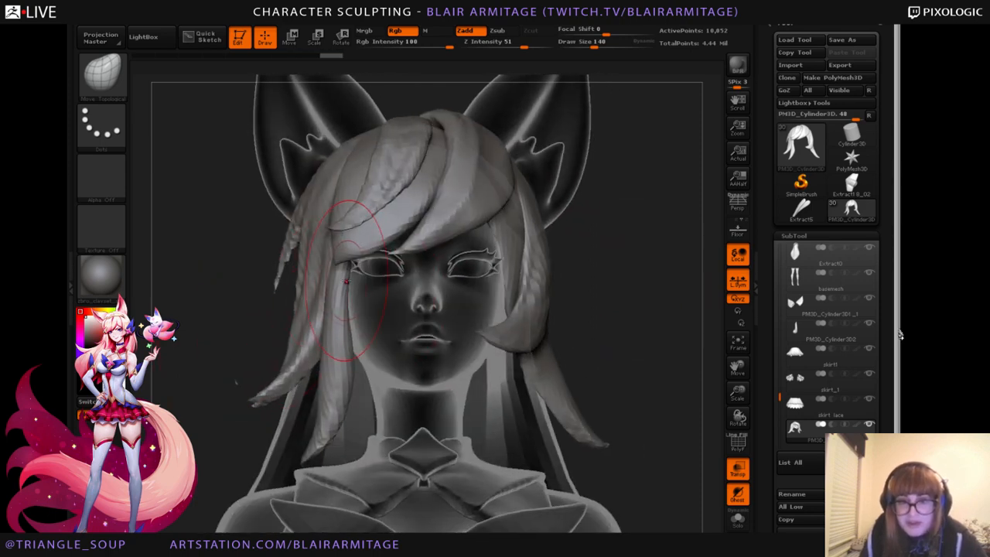
{"action": "left_click_drag", "start_coordinate": [564, 288], "coordinate": [649, 263]}
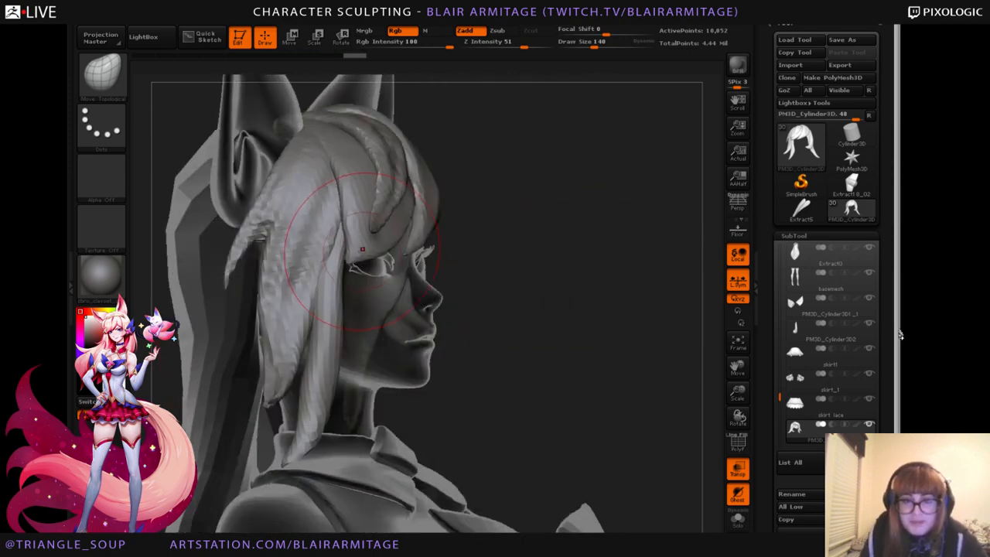
{"action": "left_click_drag", "start_coordinate": [311, 284], "coordinate": [320, 286]}
{"action": "left_click_drag", "start_coordinate": [649, 325], "coordinate": [570, 340], "text": "shift"}
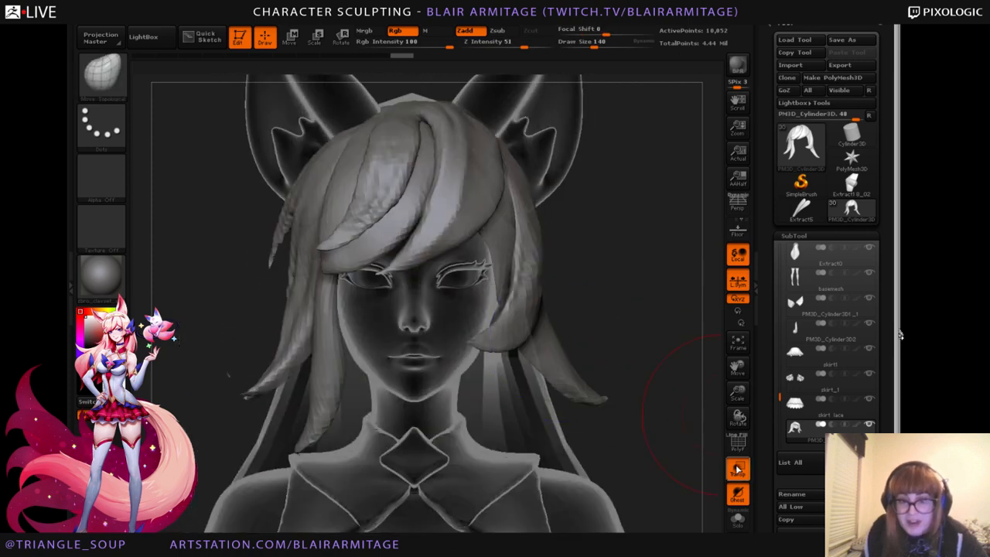
Turn off transparency and adjust the fall of the side hair lock along the cheek and jaw in side view.
{"action": "left_click", "coordinate": [738, 468]}
{"action": "mouse_move", "coordinate": [667, 371]}
{"action": "left_mouse_down", "text": "alt"}
{"action": "mouse_move", "coordinate": [656, 371]}
{"action": "mouse_move", "coordinate": [665, 347]}
{"action": "mouse_move", "coordinate": [696, 346]}
{"action": "left_mouse_up", "text": "alt"}
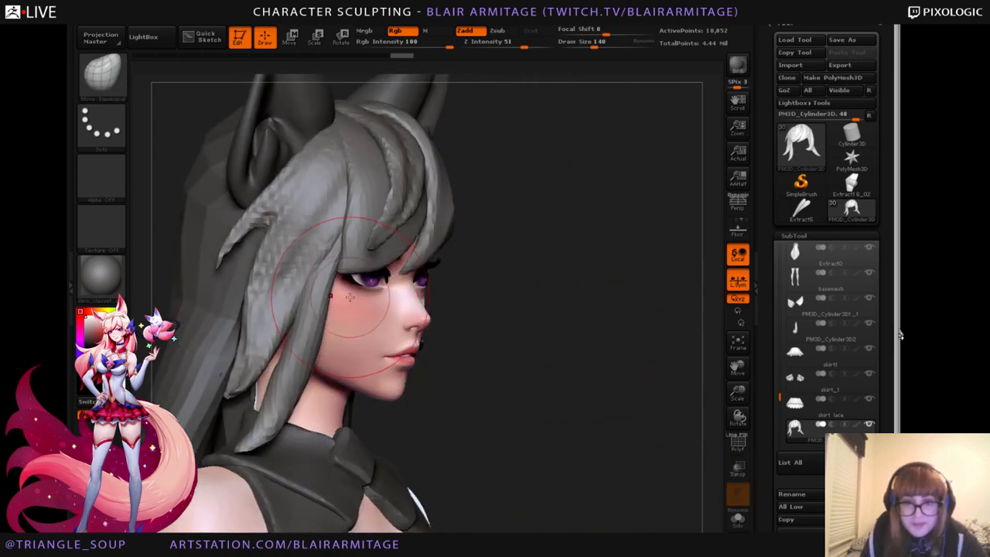
{"action": "left_click_drag", "start_coordinate": [337, 300], "coordinate": [328, 302]}
{"action": "left_click_drag", "start_coordinate": [328, 355], "coordinate": [325, 371]}
Examine the adjusted hair together with the complete outfit from the front and at a slight angle.
{"action": "mouse_move", "coordinate": [510, 353]}
{"action": "left_mouse_down"}
{"action": "mouse_move", "coordinate": [680, 349]}
{"action": "mouse_move", "coordinate": [624, 338]}
{"action": "mouse_move", "coordinate": [649, 336]}
{"action": "mouse_move", "coordinate": [615, 316]}
{"action": "left_mouse_up"}
{"action": "left_click_drag", "start_coordinate": [739, 394], "coordinate": [630, 323]}
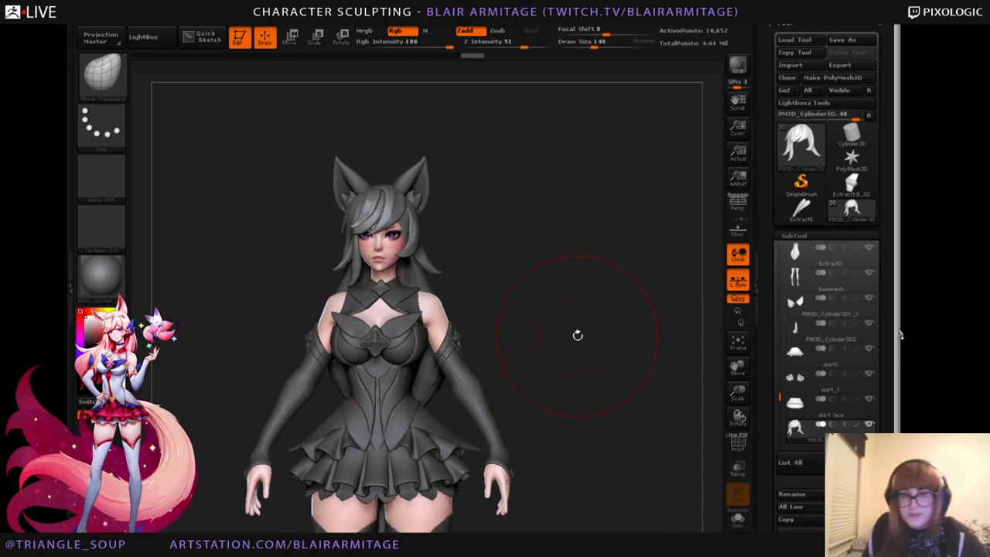
{"action": "mouse_move", "coordinate": [577, 333]}
{"action": "left_mouse_down"}
{"action": "mouse_move", "coordinate": [608, 405]}
{"action": "mouse_move", "coordinate": [673, 406]}
{"action": "left_mouse_up"}
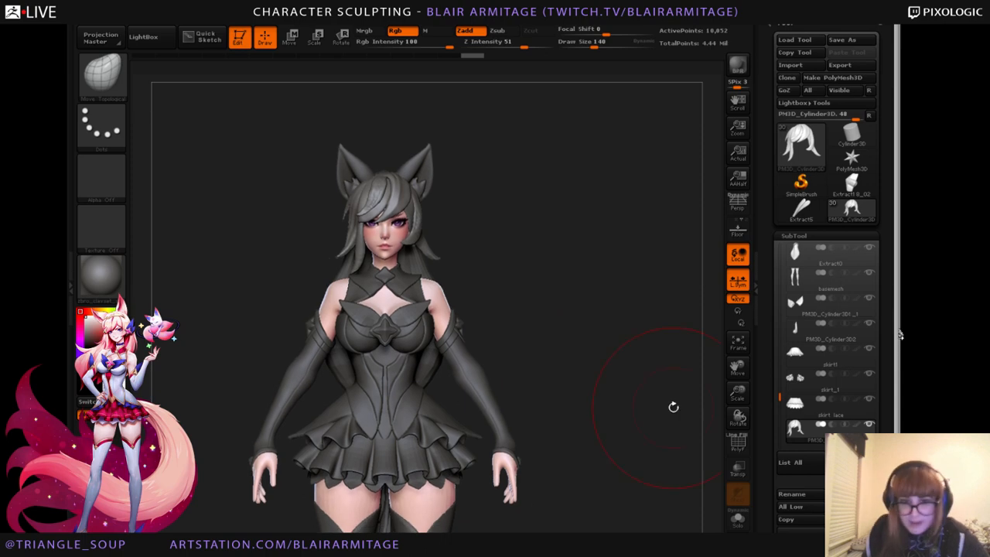
{"action": "left_click_drag", "start_coordinate": [738, 392], "coordinate": [662, 416]}
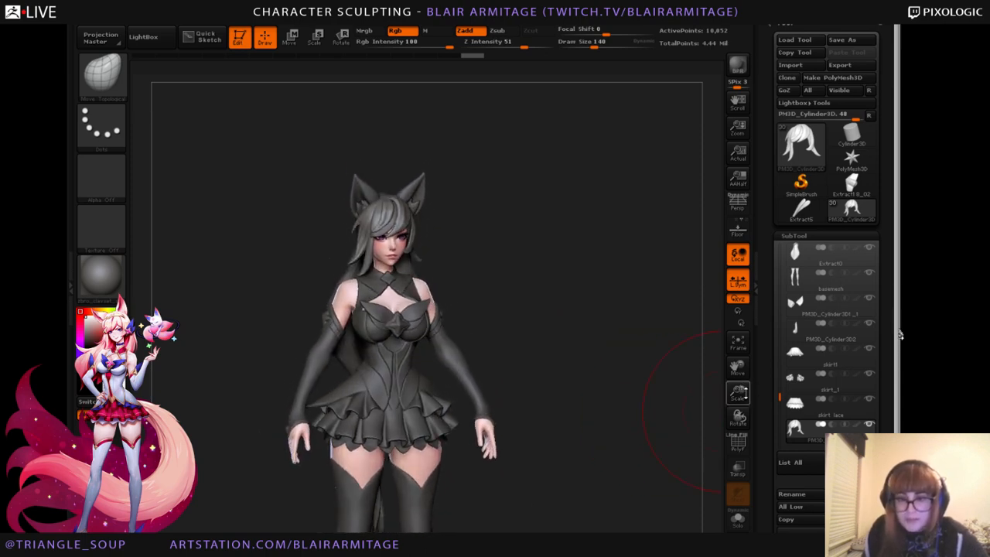
{"action": "left_click_drag", "start_coordinate": [738, 392], "coordinate": [614, 426]}
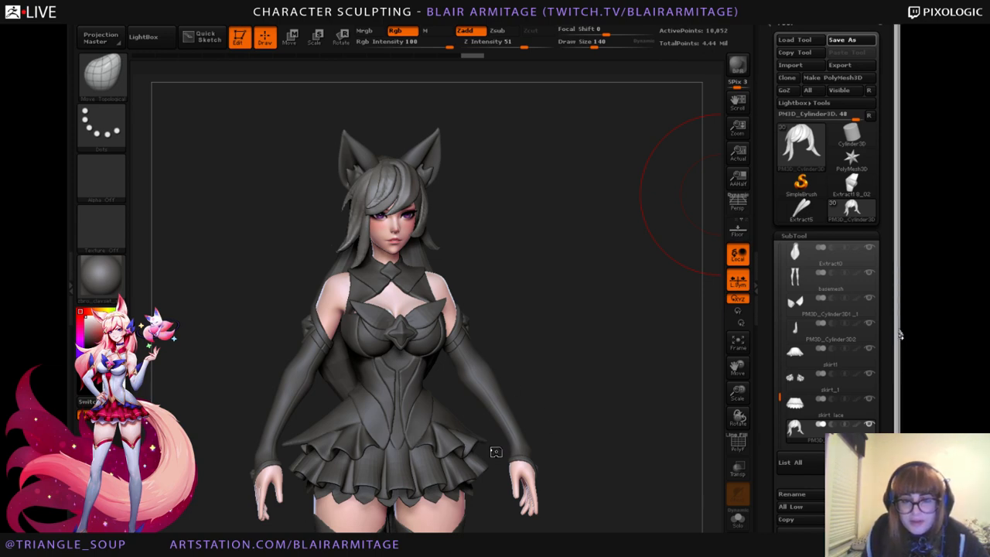
{"action": "left_click_drag", "start_coordinate": [600, 363], "coordinate": [601, 360]}
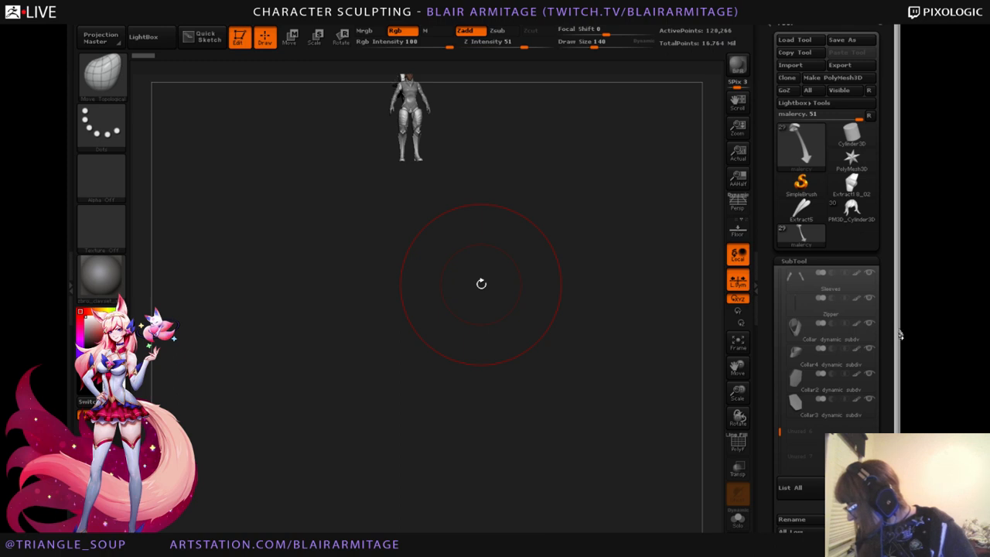
Frame the armoured male character in full front view and turn on perspective.
{"action": "left_click_drag", "start_coordinate": [530, 234], "coordinate": [543, 339], "text": "alt"}
{"action": "left_click_drag", "start_coordinate": [744, 393], "coordinate": [743, 502]}
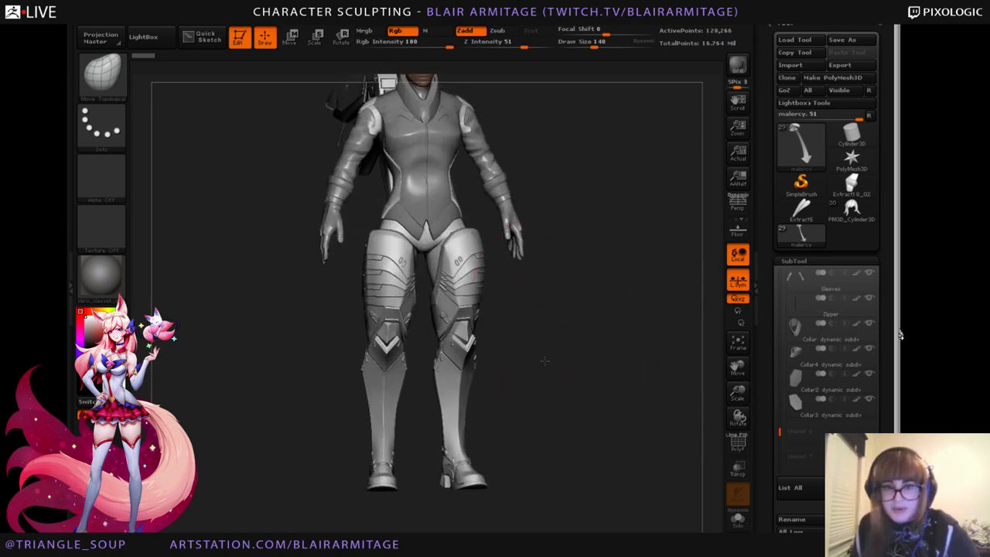
{"action": "left_click_drag", "start_coordinate": [544, 360], "coordinate": [546, 425], "text": "alt"}
{"action": "left_click_drag", "start_coordinate": [605, 348], "coordinate": [613, 344], "text": "shift"}
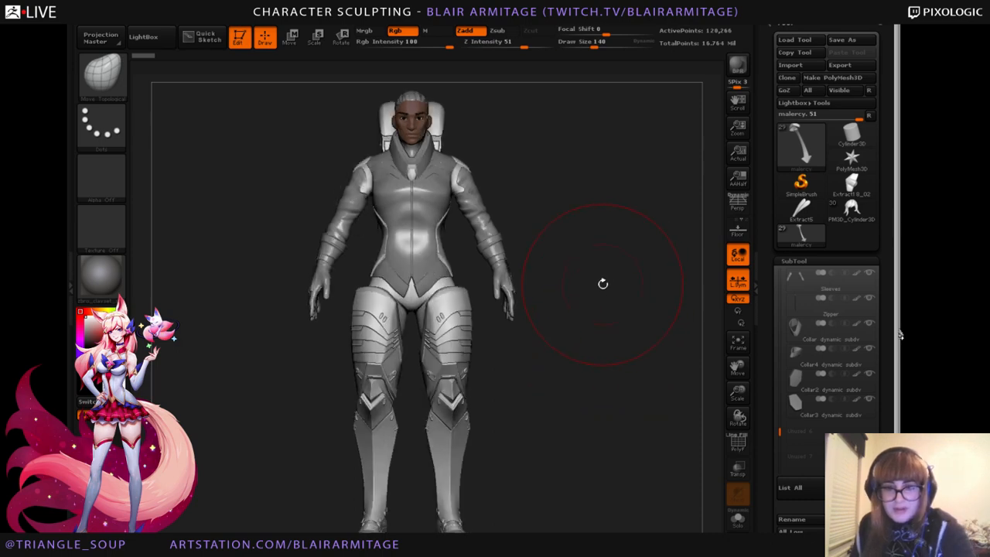
{"action": "key", "text": "p"}
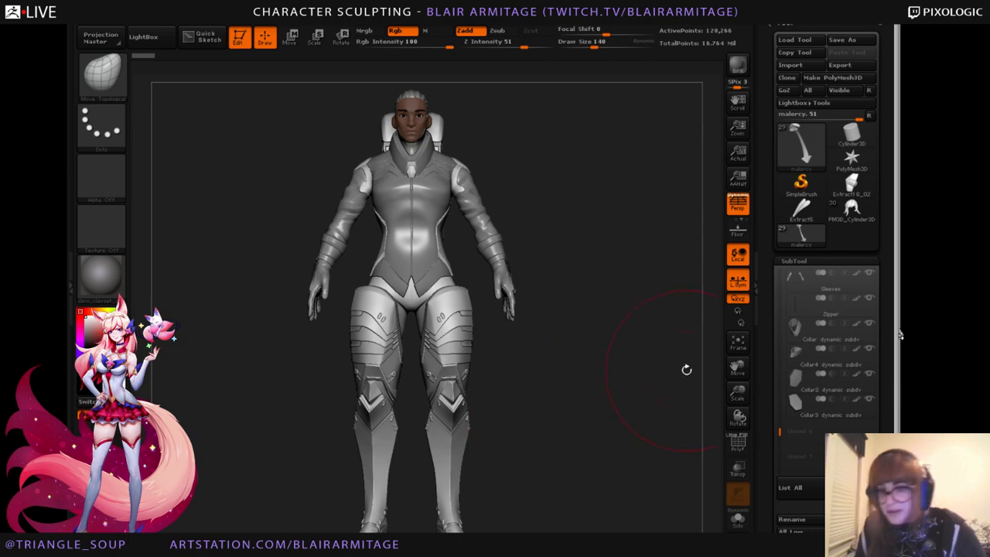
Examine the male character's head, collar and shoulders up close from the front.
{"action": "left_click_drag", "start_coordinate": [573, 416], "coordinate": [614, 472]}
{"action": "mouse_move", "coordinate": [736, 394]}
{"action": "left_mouse_down"}
{"action": "mouse_move", "coordinate": [735, 412]}
{"action": "mouse_move", "coordinate": [698, 369]}
{"action": "mouse_move", "coordinate": [723, 390]}
{"action": "left_mouse_up"}
{"action": "left_click_drag", "start_coordinate": [655, 193], "coordinate": [632, 354], "text": "alt"}
{"action": "left_click_drag", "start_coordinate": [737, 393], "coordinate": [738, 462]}
{"action": "left_click_drag", "start_coordinate": [655, 280], "coordinate": [528, 252], "text": "alt"}
{"action": "left_click_drag", "start_coordinate": [583, 267], "coordinate": [607, 325], "text": "alt"}
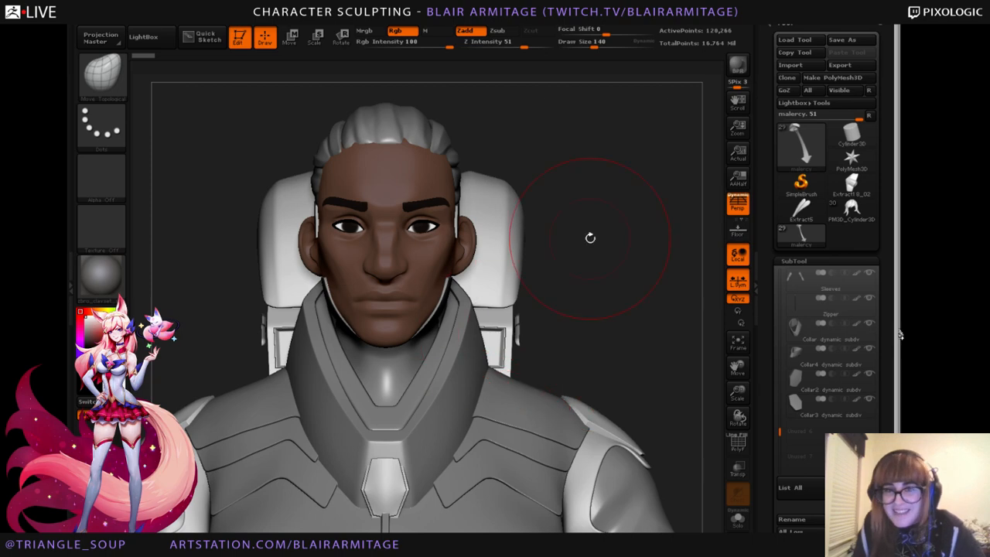
{"action": "mouse_move", "coordinate": [590, 235]}
{"action": "left_mouse_down"}
{"action": "mouse_move", "coordinate": [533, 239]}
{"action": "mouse_move", "coordinate": [654, 243]}
{"action": "left_mouse_up"}
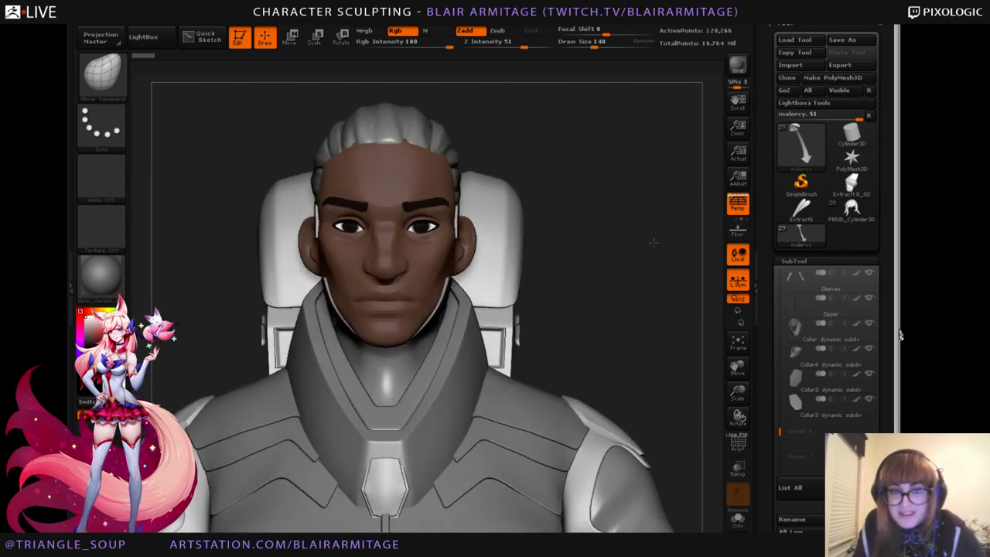
Isolate the face subtool for inspection, restore the other parts and examine the ponytail and backpack from the side.
{"action": "left_click", "coordinate": [425, 278], "text": "alt"}
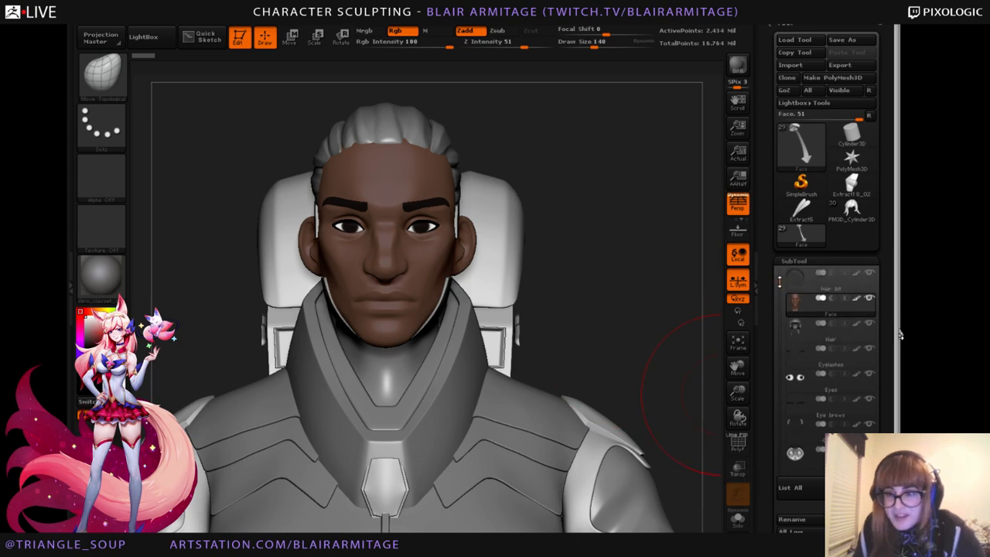
{"action": "left_click", "coordinate": [738, 520]}
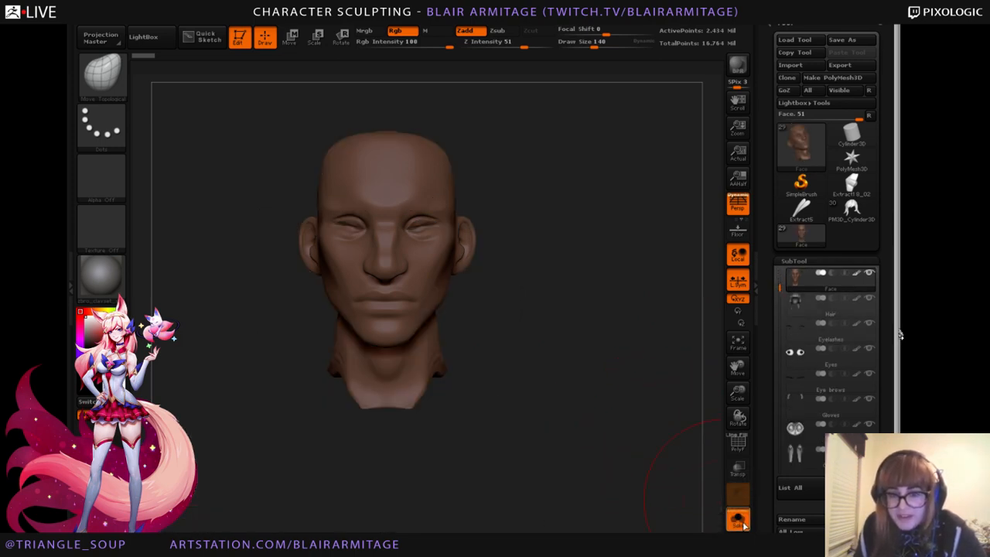
{"action": "left_click", "coordinate": [738, 520]}
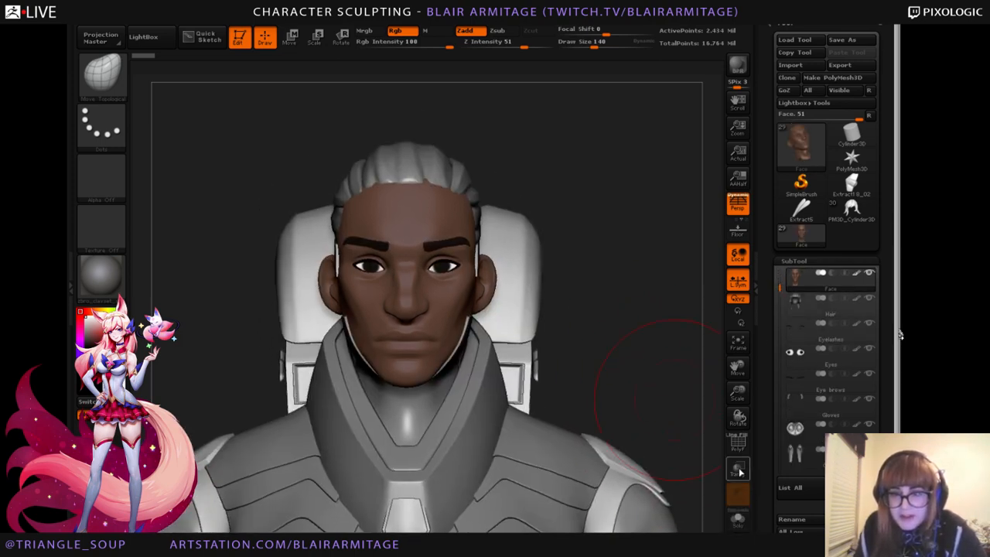
{"action": "left_click_drag", "start_coordinate": [654, 371], "coordinate": [255, 216]}
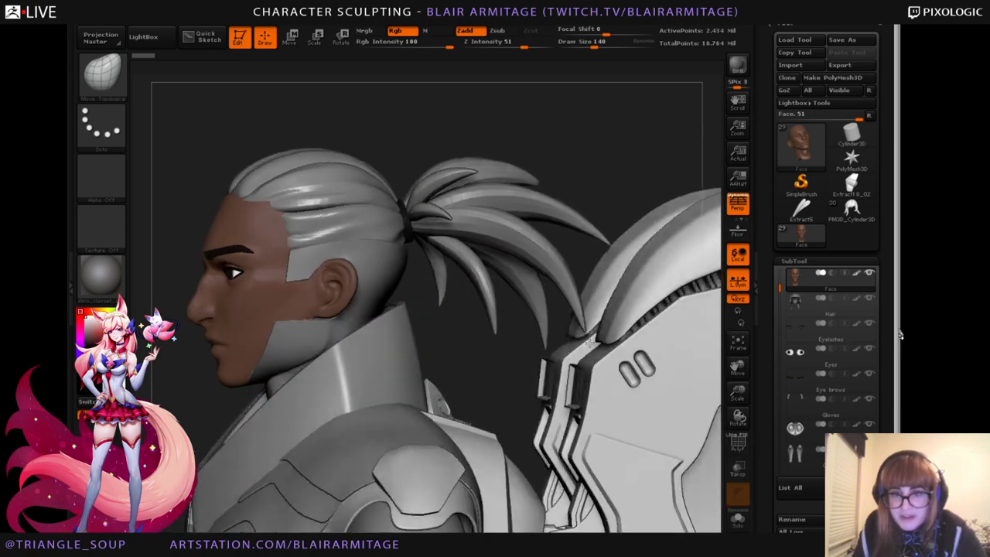
{"action": "left_click_drag", "start_coordinate": [589, 342], "coordinate": [559, 188]}
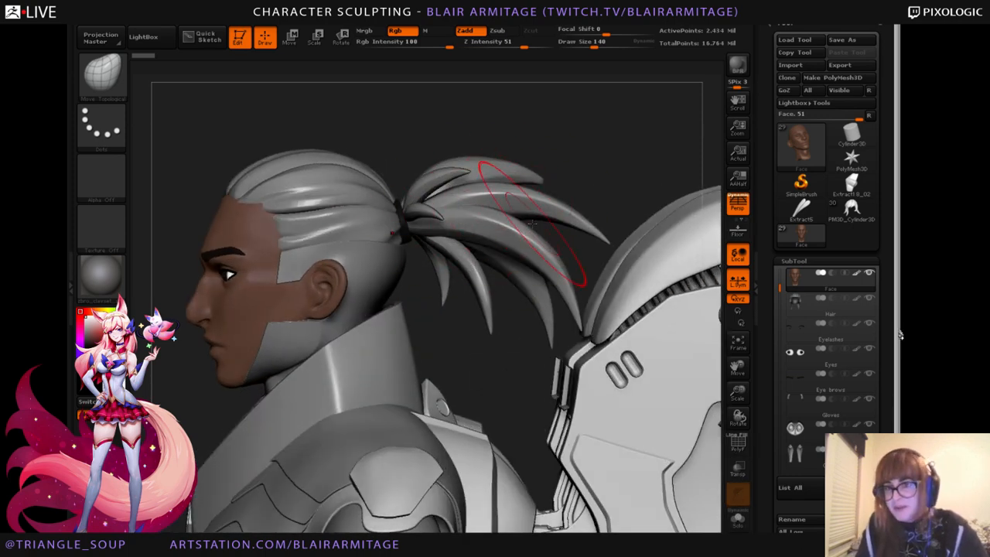
{"action": "left_click_drag", "start_coordinate": [555, 147], "coordinate": [649, 148]}
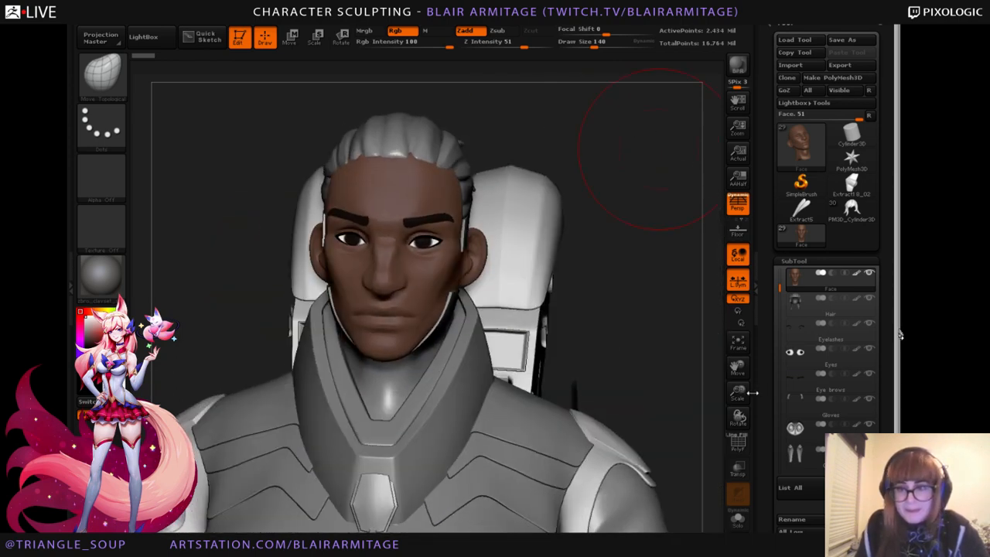
Examine the male character's bodysuit, gloves and thigh armour from the front at different angles.
{"action": "left_click_drag", "start_coordinate": [744, 392], "coordinate": [565, 294]}
{"action": "left_click_drag", "start_coordinate": [737, 374], "coordinate": [719, 275]}
{"action": "left_click_drag", "start_coordinate": [738, 393], "coordinate": [735, 376]}
{"action": "left_click_drag", "start_coordinate": [642, 333], "coordinate": [661, 393], "text": "alt"}
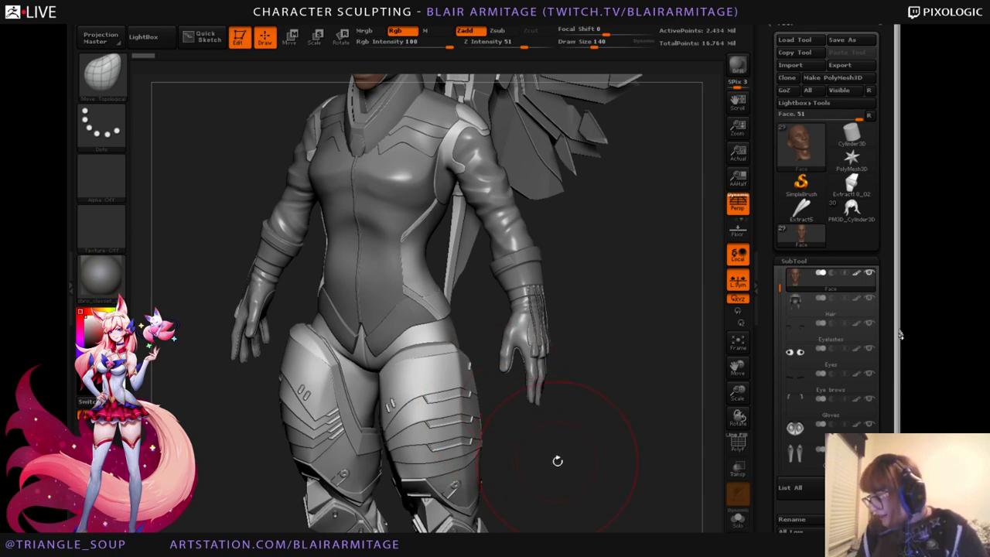
{"action": "mouse_move", "coordinate": [589, 452]}
{"action": "left_mouse_down"}
{"action": "mouse_move", "coordinate": [600, 433]}
{"action": "mouse_move", "coordinate": [602, 442]}
{"action": "left_mouse_up"}
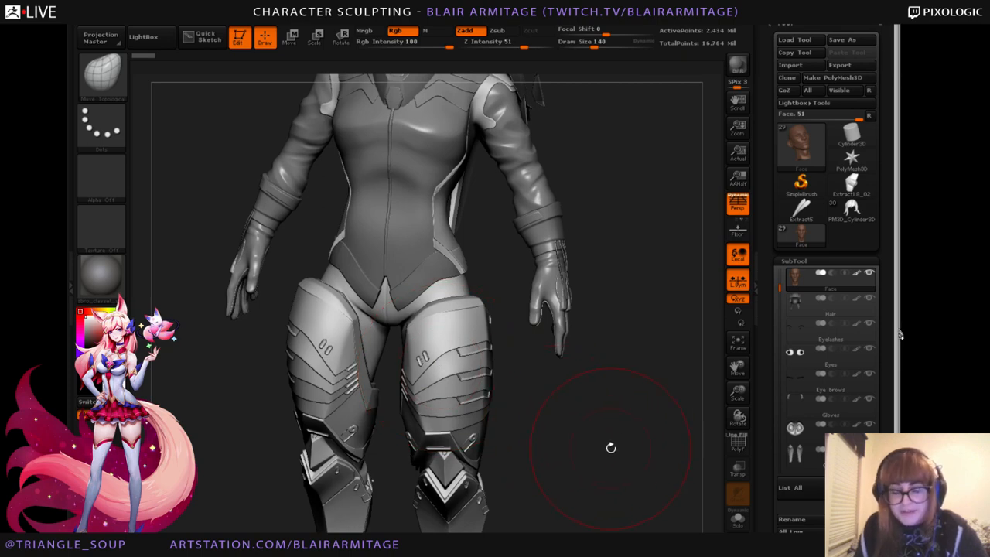
Examine the male character's torso, glove and thigh armour up close, finishing on a frontal view of the face.
{"action": "mouse_move", "coordinate": [611, 447]}
{"action": "left_mouse_down"}
{"action": "mouse_move", "coordinate": [598, 402]}
{"action": "mouse_move", "coordinate": [603, 359]}
{"action": "mouse_move", "coordinate": [641, 414]}
{"action": "left_mouse_up"}
{"action": "mouse_move", "coordinate": [738, 367]}
{"action": "left_mouse_down"}
{"action": "mouse_move", "coordinate": [740, 405]}
{"action": "mouse_move", "coordinate": [738, 397]}
{"action": "mouse_move", "coordinate": [723, 448]}
{"action": "mouse_move", "coordinate": [689, 480]}
{"action": "left_mouse_up"}
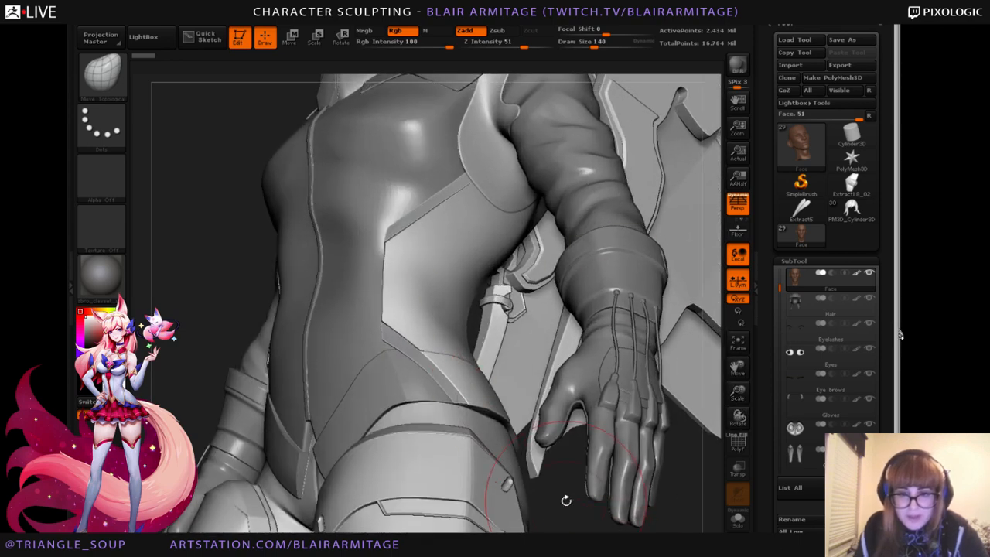
{"action": "left_click_drag", "start_coordinate": [566, 501], "coordinate": [558, 240], "text": "alt"}
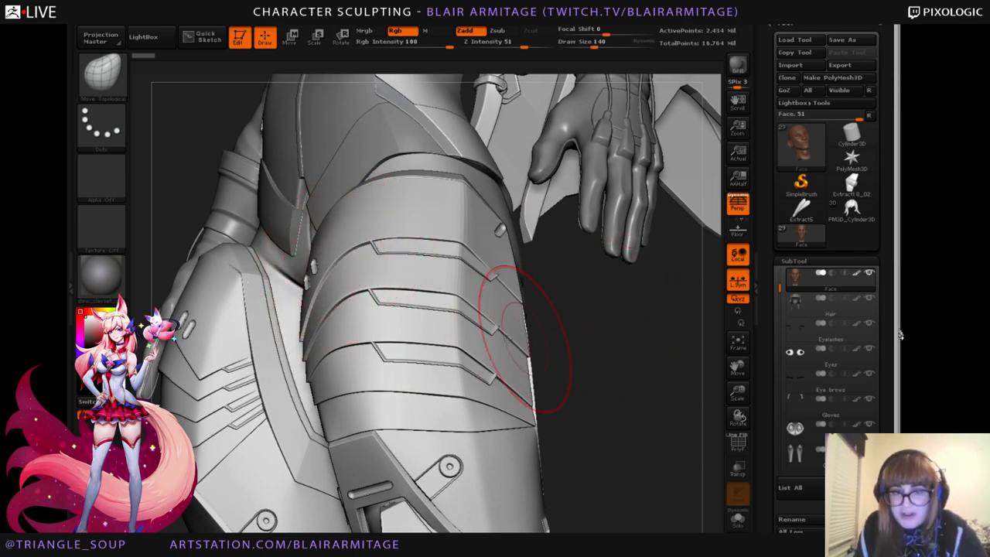
{"action": "mouse_move", "coordinate": [612, 354]}
{"action": "left_mouse_down"}
{"action": "mouse_move", "coordinate": [631, 374]}
{"action": "mouse_move", "coordinate": [619, 345]}
{"action": "left_mouse_up"}
{"action": "left_click_drag", "start_coordinate": [583, 239], "coordinate": [442, 435], "text": "alt"}
{"action": "left_click_drag", "start_coordinate": [575, 374], "coordinate": [320, 353]}
{"action": "left_click_drag", "start_coordinate": [259, 303], "coordinate": [267, 480], "text": "alt"}
{"action": "left_click_drag", "start_coordinate": [194, 221], "coordinate": [208, 462], "text": "alt"}
{"action": "left_click_drag", "start_coordinate": [198, 303], "coordinate": [225, 290], "text": "shift"}
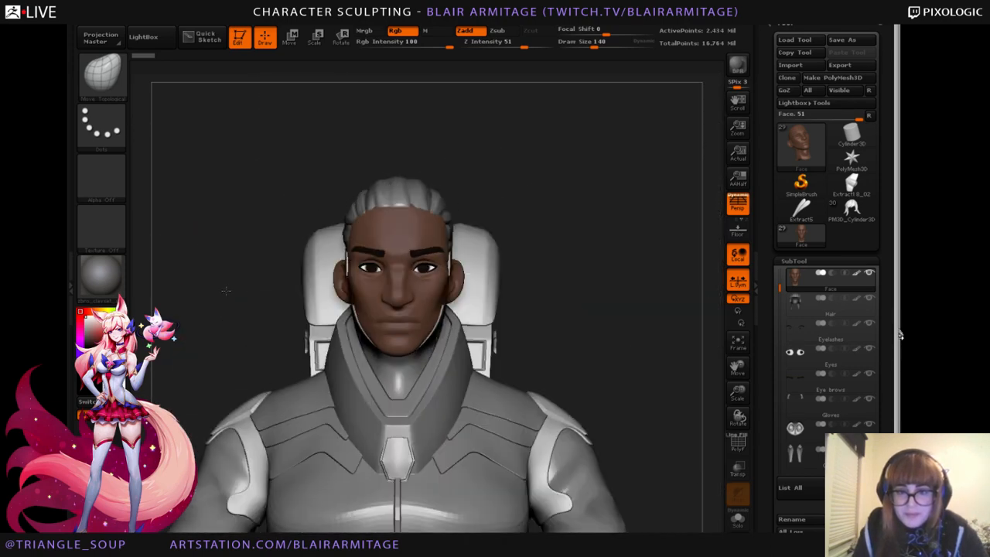
{"action": "left_click_drag", "start_coordinate": [641, 313], "coordinate": [648, 351], "text": "alt"}
{"action": "left_click_drag", "start_coordinate": [737, 397], "coordinate": [738, 438]}
{"action": "left_click_drag", "start_coordinate": [506, 311], "coordinate": [488, 310], "text": "alt"}
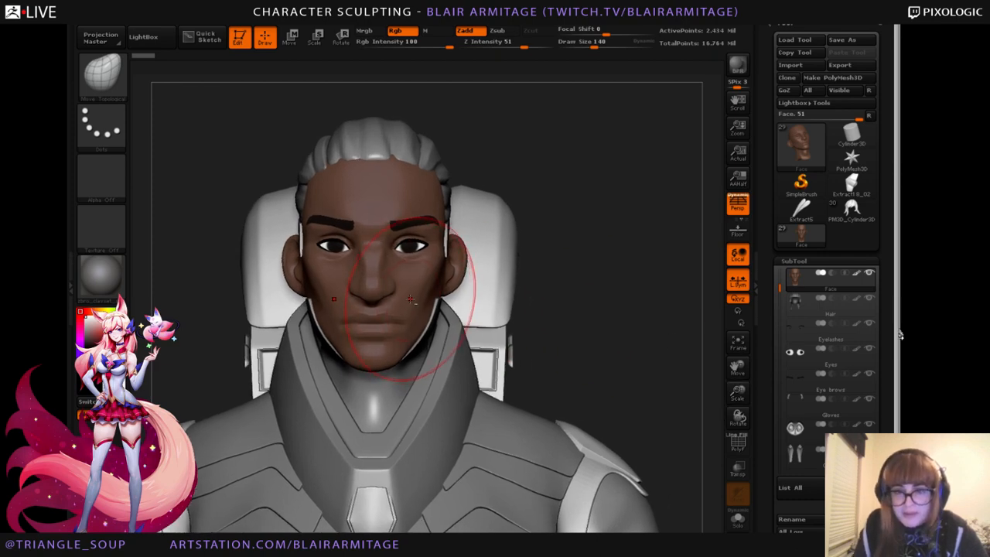
Hide all subtools except the Face, and show the Hair, Eyelashes, Eyes and Eye brows subtools with it.
{"action": "left_click", "coordinate": [737, 519]}
{"action": "left_click", "coordinate": [737, 518]}
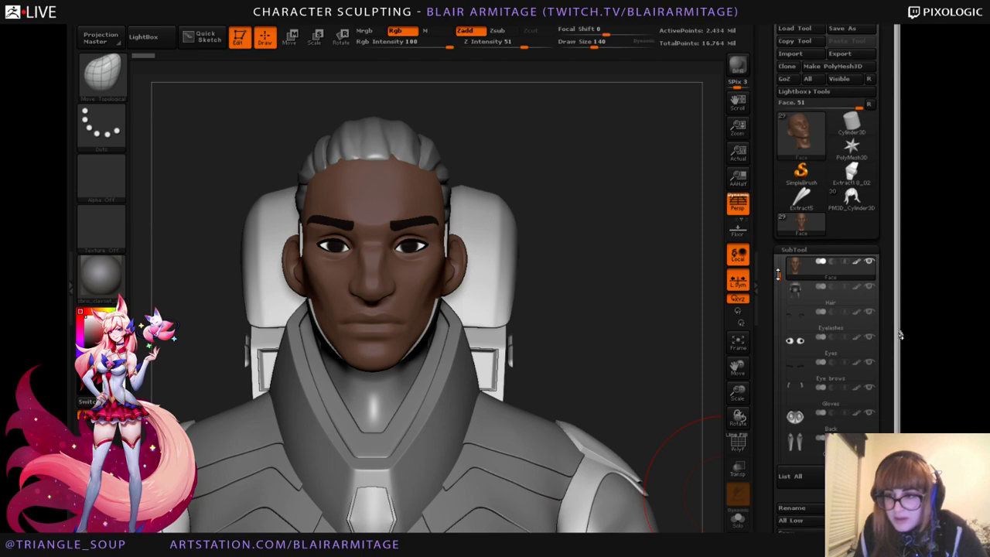
{"action": "left_click_drag", "start_coordinate": [778, 278], "coordinate": [779, 281]}
{"action": "left_click", "coordinate": [871, 306]}
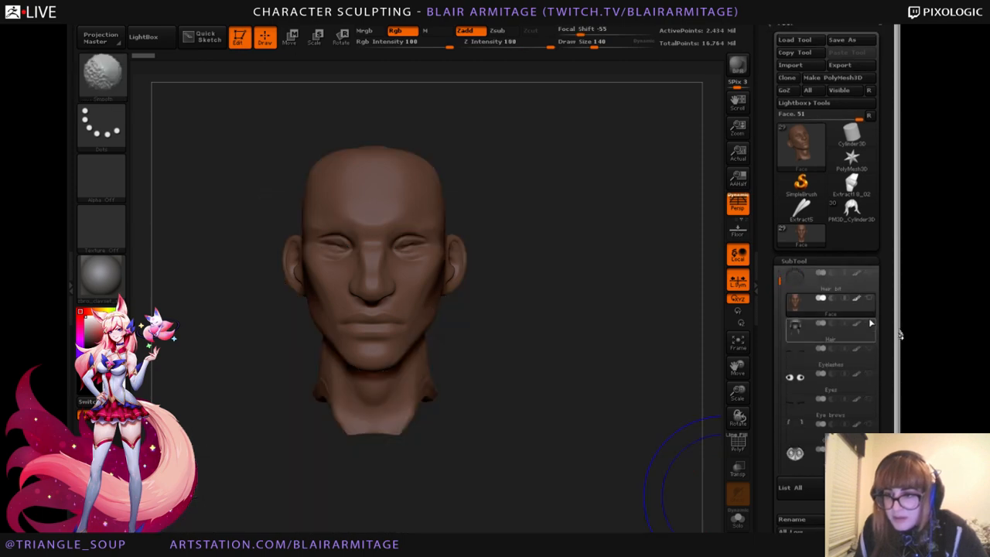
{"action": "left_click", "coordinate": [869, 326]}
{"action": "left_click", "coordinate": [870, 352]}
{"action": "left_click", "coordinate": [869, 377]}
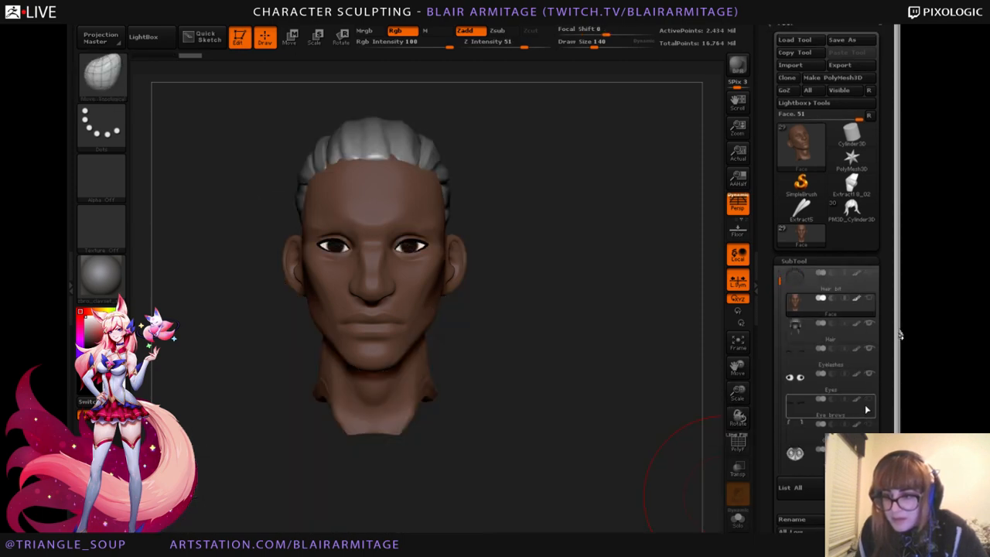
{"action": "left_click", "coordinate": [868, 403]}
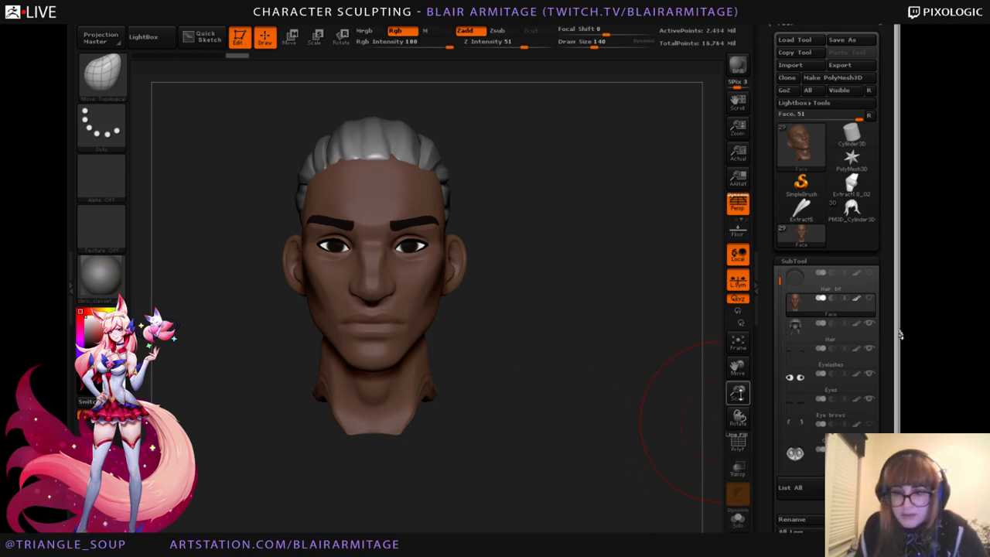
Hide the Eyelashes subtool and frame the face closely from the front.
{"action": "mouse_move", "coordinate": [737, 392]}
{"action": "left_mouse_down"}
{"action": "mouse_move", "coordinate": [650, 430]}
{"action": "mouse_move", "coordinate": [647, 420]}
{"action": "mouse_move", "coordinate": [645, 435]}
{"action": "mouse_move", "coordinate": [653, 396]}
{"action": "mouse_move", "coordinate": [680, 398]}
{"action": "left_mouse_up"}
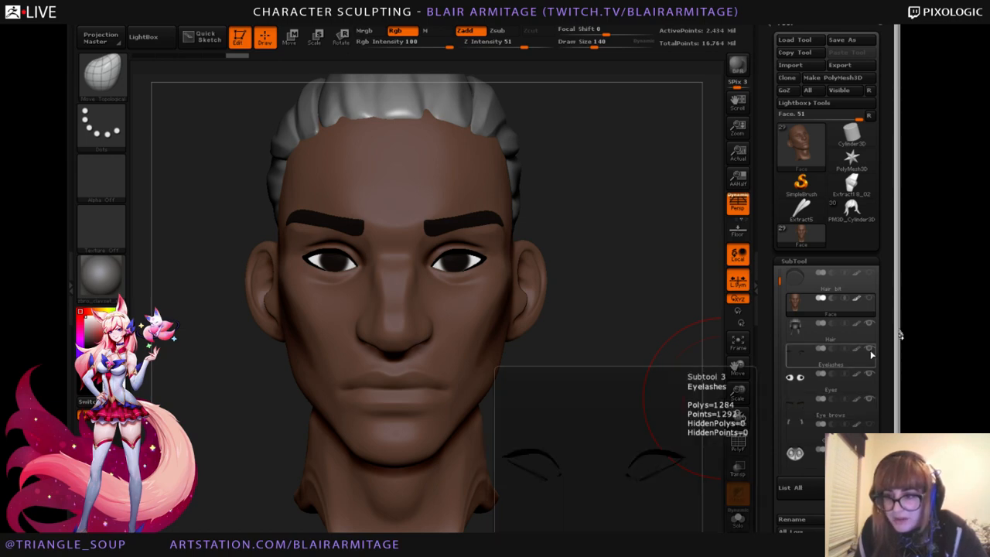
{"action": "left_click_drag", "start_coordinate": [649, 415], "coordinate": [685, 360]}
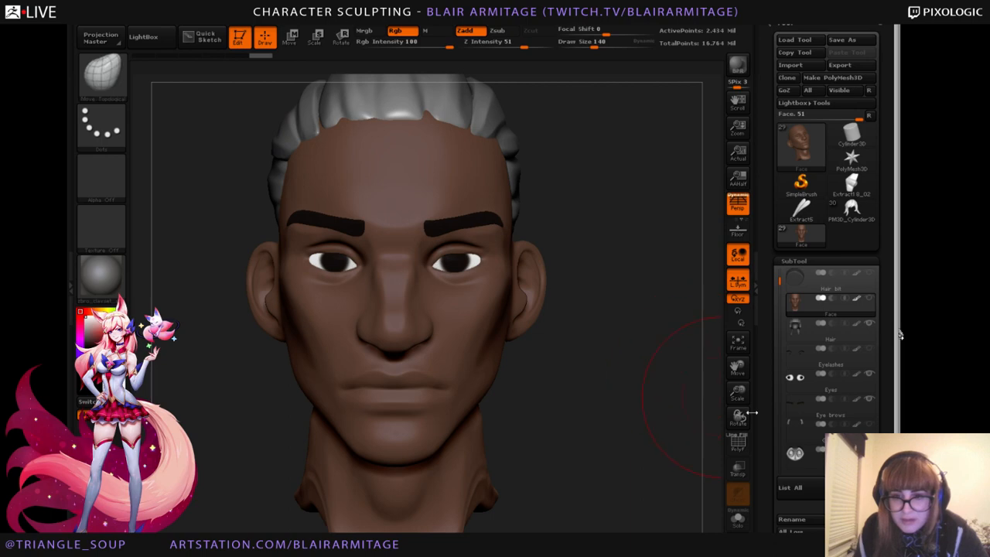
{"action": "mouse_move", "coordinate": [737, 392]}
{"action": "left_mouse_down"}
{"action": "mouse_move", "coordinate": [643, 422]}
{"action": "mouse_move", "coordinate": [659, 448]}
{"action": "left_mouse_up"}
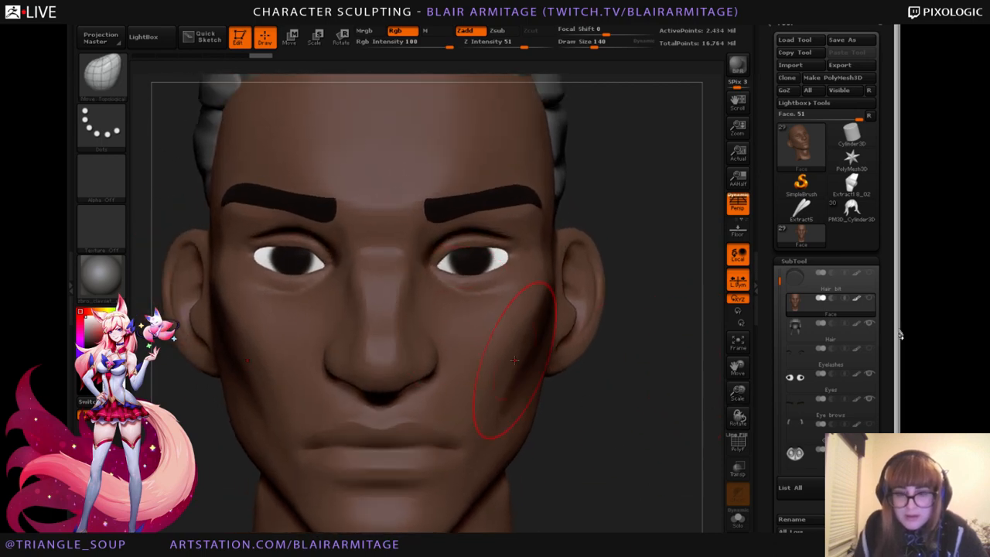
Store a morph target for the Face subtool.
{"action": "left_click_drag", "start_coordinate": [764, 405], "coordinate": [764, 93]}
{"action": "left_click_drag", "start_coordinate": [764, 503], "coordinate": [769, 464]}
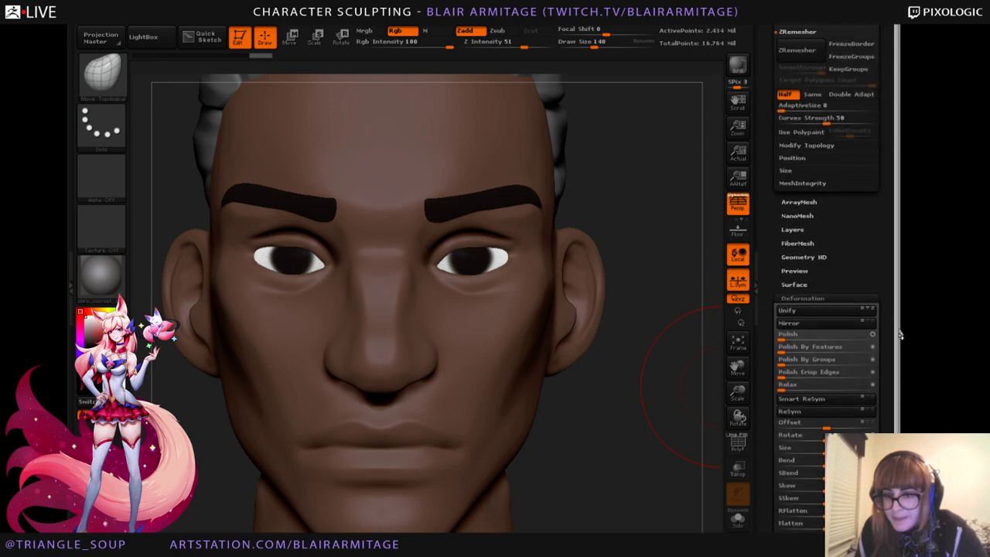
{"action": "left_click_drag", "start_coordinate": [654, 449], "coordinate": [632, 473], "text": "alt"}
{"action": "mouse_move", "coordinate": [842, 216]}
{"action": "left_mouse_down"}
{"action": "mouse_move", "coordinate": [842, 320]}
{"action": "mouse_move", "coordinate": [828, 281]}
{"action": "mouse_move", "coordinate": [841, 236]}
{"action": "left_mouse_up"}
{"action": "left_click", "coordinate": [804, 318]}
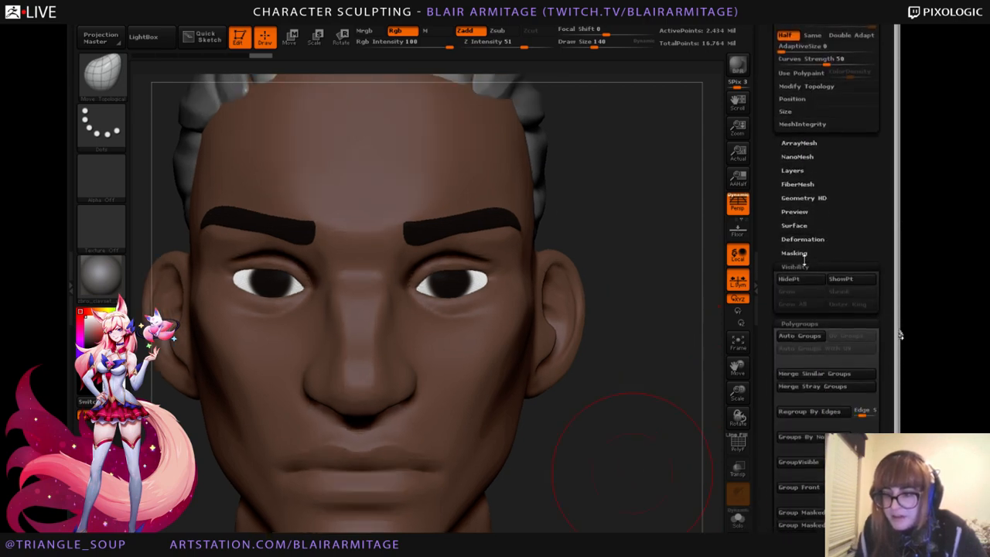
{"action": "scroll", "coordinate": [824, 265], "scroll_direction": "down", "scroll_amount": 8}
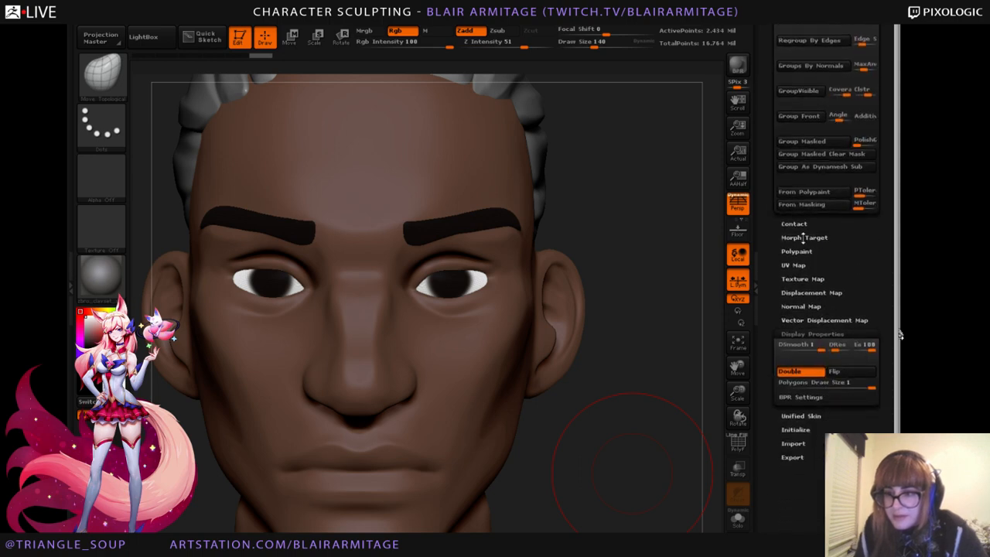
{"action": "left_click", "coordinate": [804, 237]}
{"action": "left_click", "coordinate": [791, 250]}
Select the Eyes subtool, examine the eyeballs with the face hidden, and show the face again.
{"action": "mouse_move", "coordinate": [669, 325]}
{"action": "left_mouse_down", "text": "alt"}
{"action": "mouse_move", "coordinate": [688, 303]}
{"action": "mouse_move", "coordinate": [667, 280]}
{"action": "mouse_move", "coordinate": [669, 265]}
{"action": "mouse_move", "coordinate": [671, 377]}
{"action": "mouse_move", "coordinate": [681, 376]}
{"action": "left_mouse_up", "text": "alt"}
{"action": "mouse_move", "coordinate": [739, 391]}
{"action": "left_mouse_down"}
{"action": "mouse_move", "coordinate": [701, 463]}
{"action": "mouse_move", "coordinate": [664, 456]}
{"action": "mouse_move", "coordinate": [623, 425]}
{"action": "left_mouse_up"}
{"action": "left_click_drag", "start_coordinate": [666, 468], "coordinate": [510, 317]}
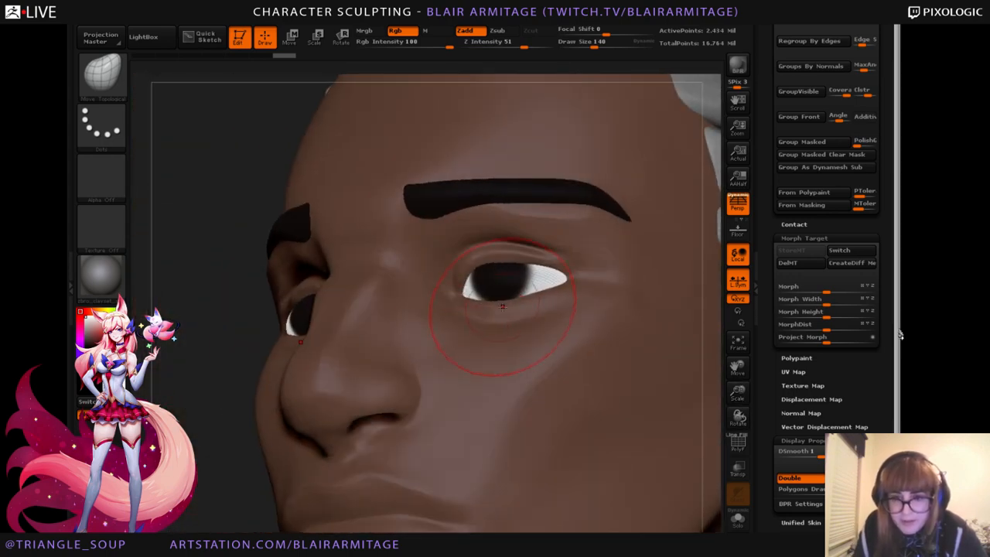
{"action": "right_click_drag", "start_coordinate": [394, 399], "coordinate": [496, 300]}
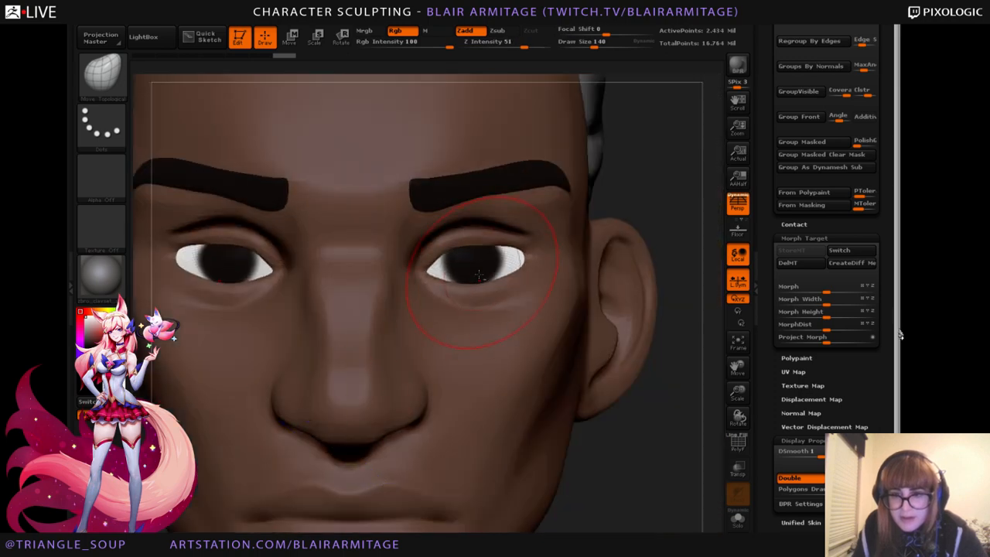
{"action": "left_click_drag", "start_coordinate": [775, 368], "coordinate": [769, 513]}
{"action": "left_click_drag", "start_coordinate": [765, 334], "coordinate": [757, 470]}
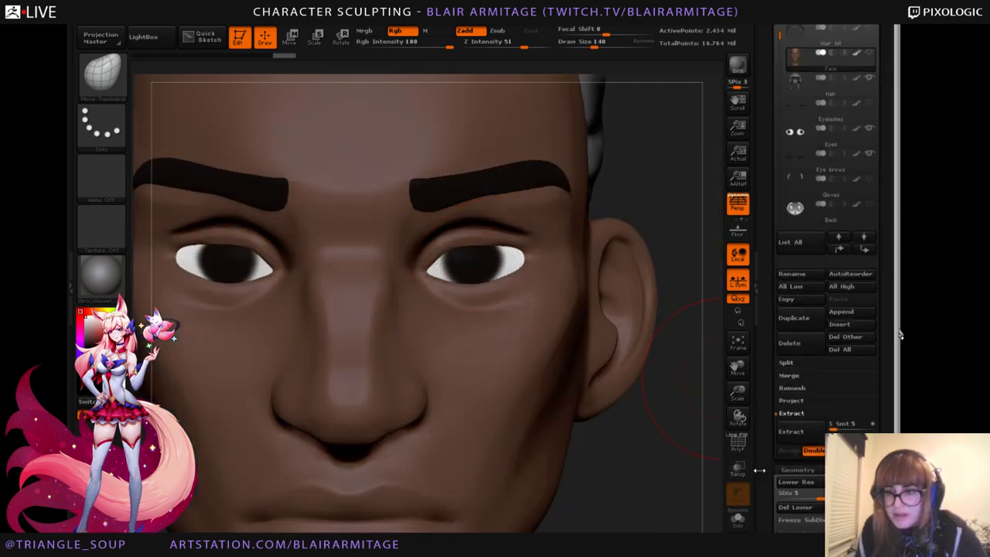
{"action": "left_click_drag", "start_coordinate": [764, 359], "coordinate": [767, 396]}
{"action": "left_click", "coordinate": [794, 263]}
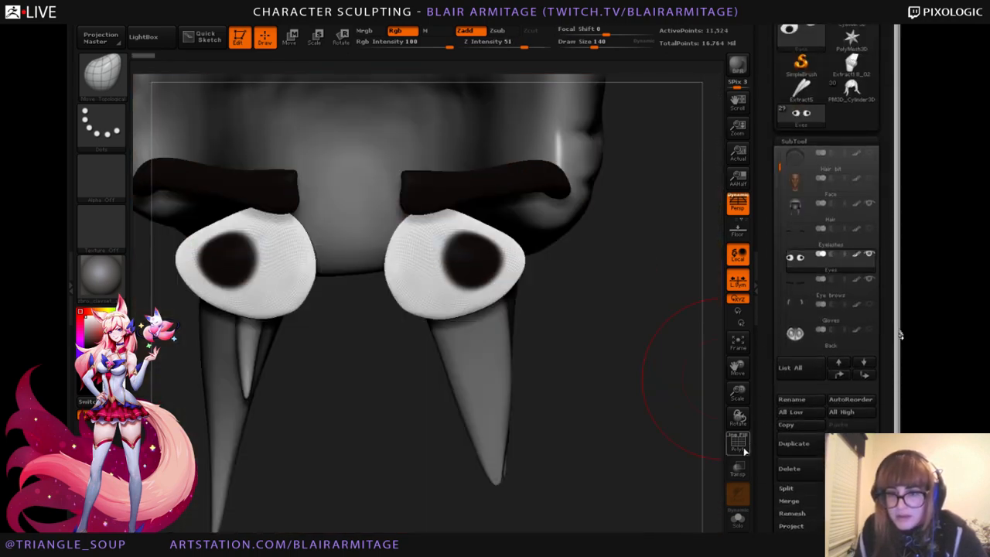
{"action": "mouse_move", "coordinate": [397, 265]}
{"action": "right_mouse_down"}
{"action": "mouse_move", "coordinate": [605, 380]}
{"action": "mouse_move", "coordinate": [468, 309]}
{"action": "mouse_move", "coordinate": [607, 307]}
{"action": "mouse_move", "coordinate": [628, 319]}
{"action": "right_mouse_up"}
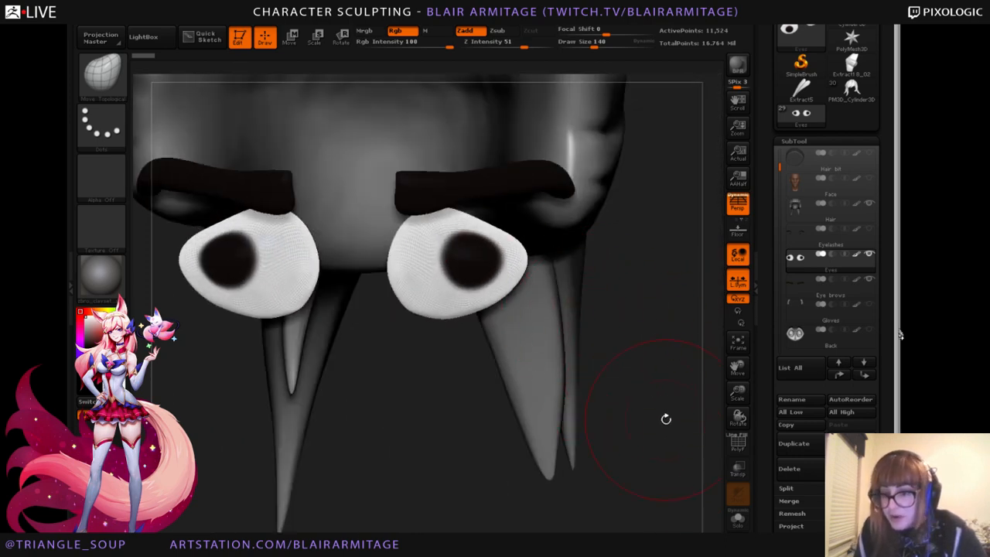
{"action": "right_click_drag", "start_coordinate": [665, 418], "coordinate": [719, 464]}
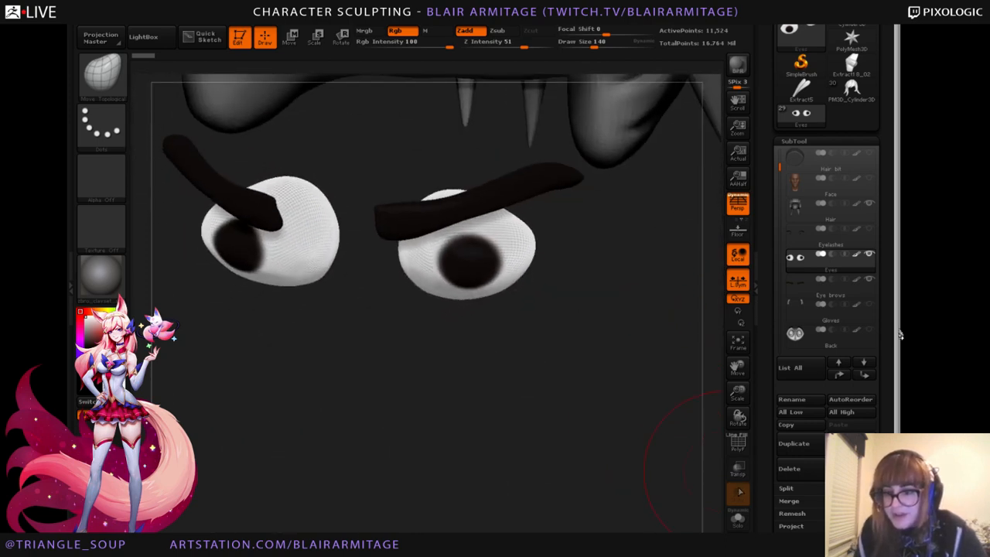
{"action": "left_click", "coordinate": [870, 179]}
{"action": "right_click_drag", "start_coordinate": [697, 418], "coordinate": [705, 290]}
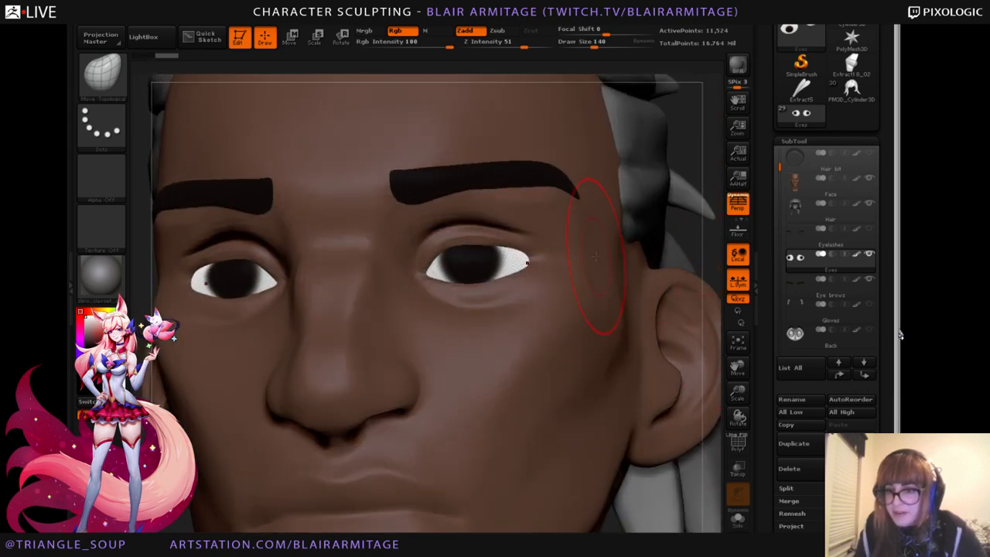
Select the Face subtool and inspect it with transparency and with its wireframe around the eye, turning both displays off again.
{"action": "left_click", "coordinate": [695, 264], "text": "alt"}
{"action": "left_click", "coordinate": [737, 464]}
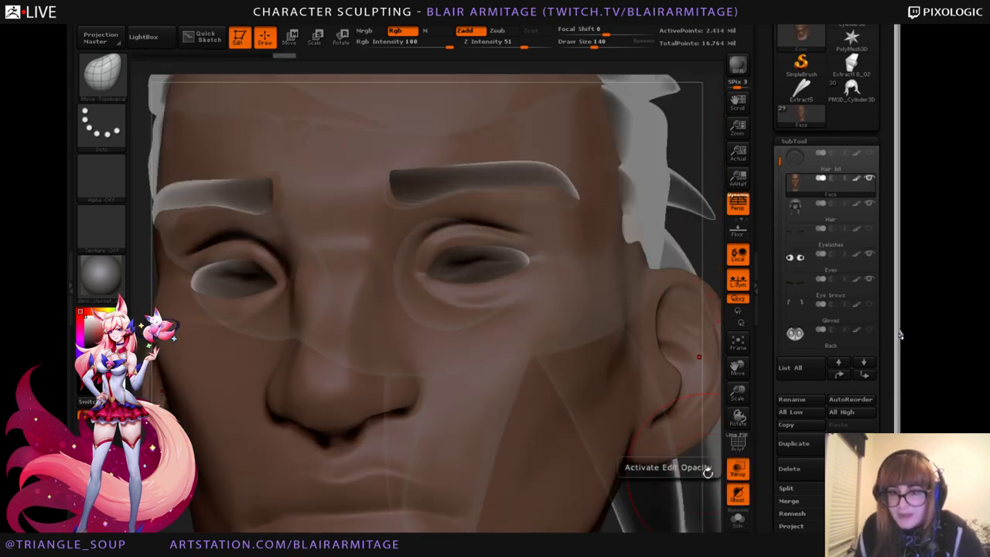
{"action": "left_click", "coordinate": [737, 464]}
{"action": "key", "text": "shift+f"}
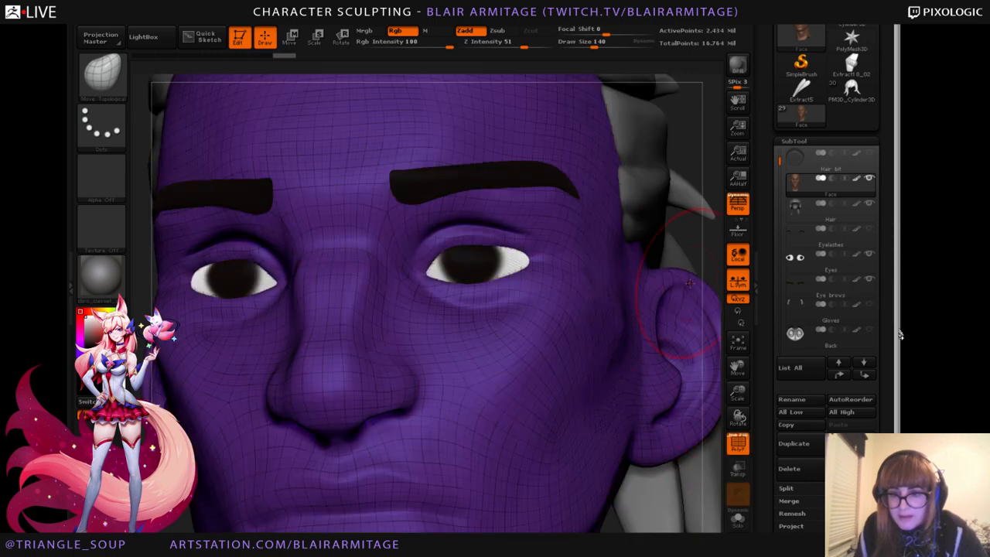
{"action": "right_click_drag", "start_coordinate": [689, 283], "coordinate": [419, 238]}
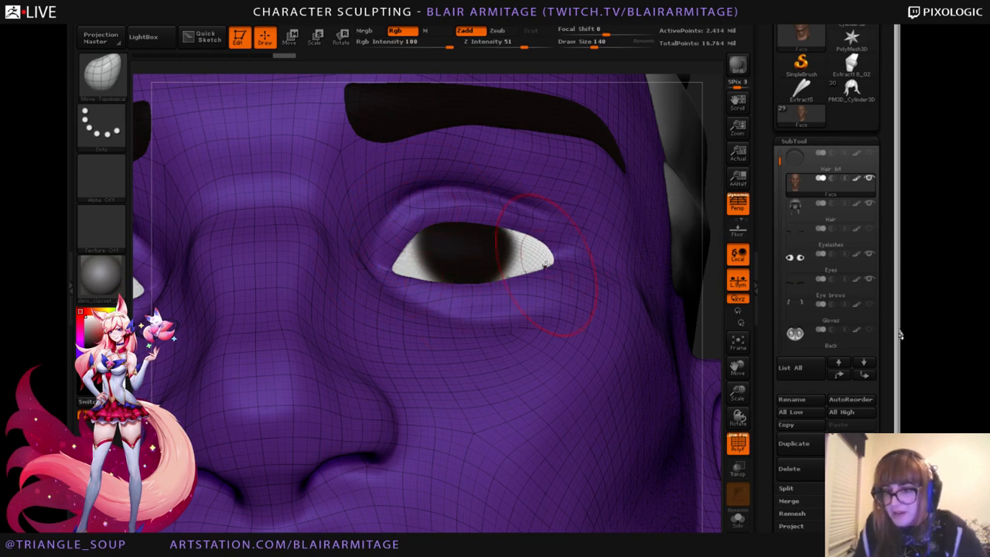
{"action": "mouse_move", "coordinate": [718, 339]}
{"action": "right_mouse_down"}
{"action": "mouse_move", "coordinate": [713, 349]}
{"action": "mouse_move", "coordinate": [713, 338]}
{"action": "right_mouse_up"}
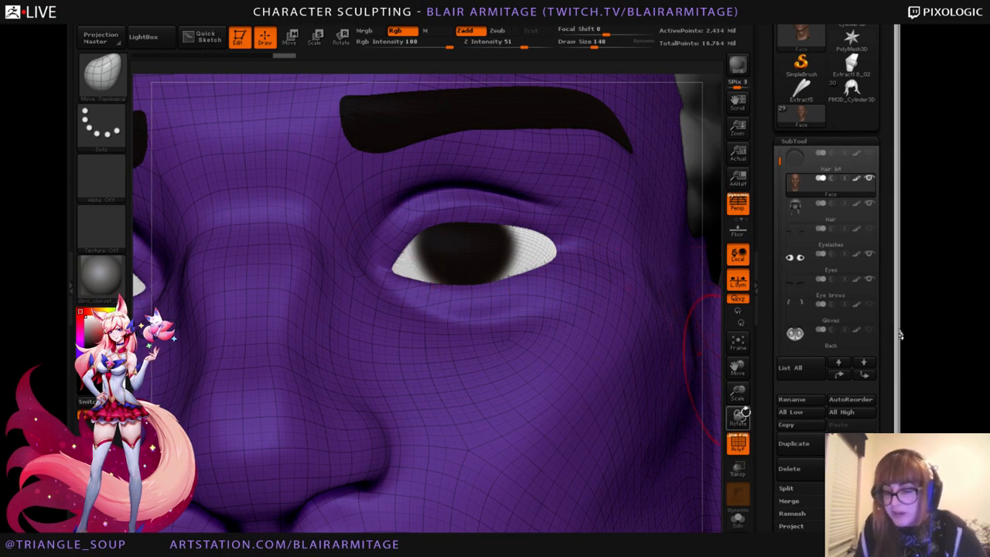
{"action": "left_click", "coordinate": [737, 445]}
{"action": "right_click_drag", "start_coordinate": [711, 305], "coordinate": [712, 327]}
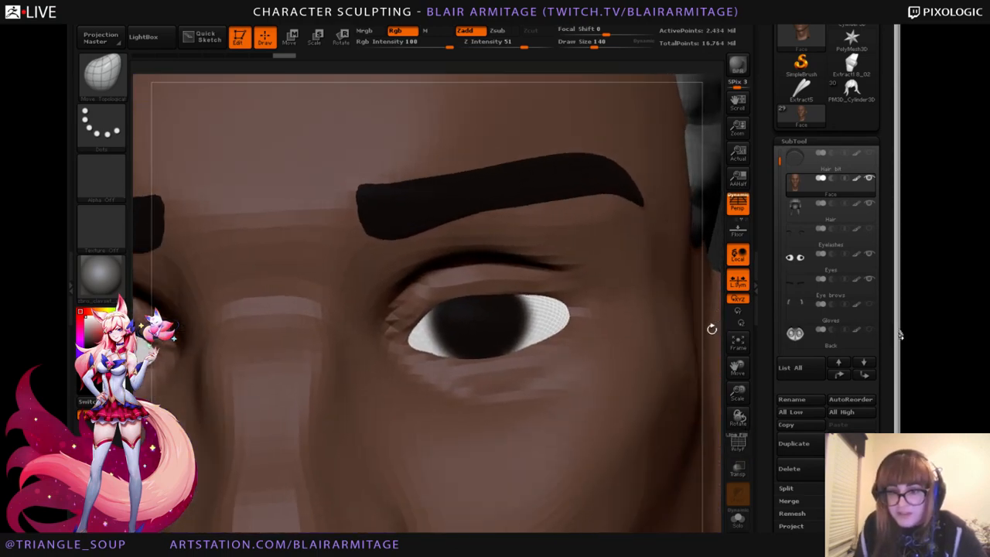
Lower the face by two subdivision levels and set the Move Topological brush's draw size to 88.
{"action": "key", "text": "b"}
{"action": "key", "text": "Escape"}
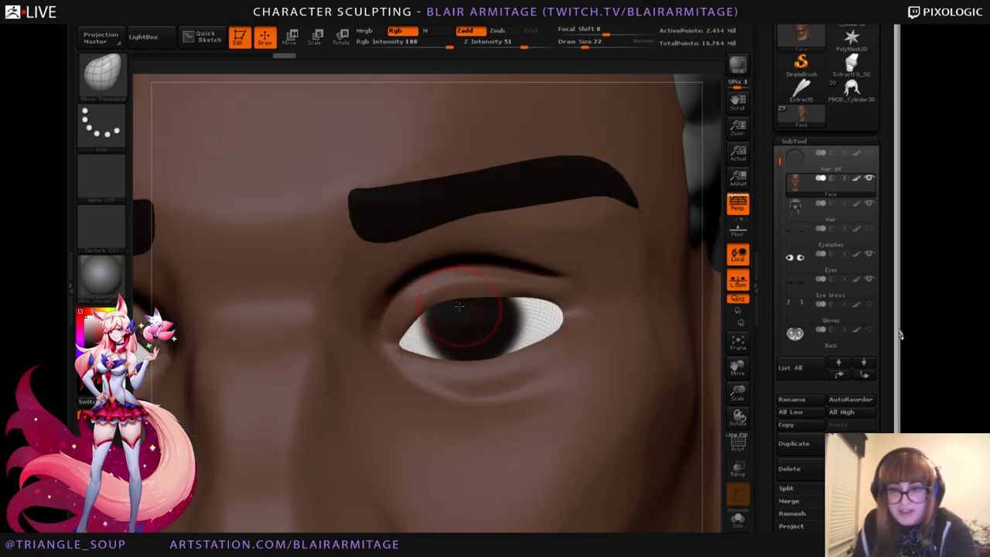
{"action": "key", "text": "shift+d"}
{"action": "key", "text": "shift+d"}
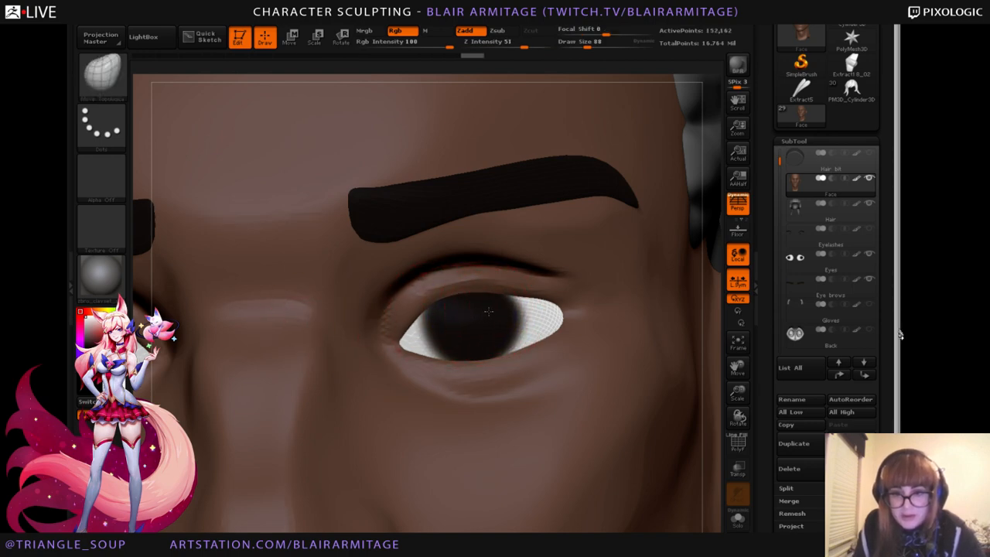
Reshape the upper and lower eyelids with the Move Topological brush from front, three-quarter and side views.
{"action": "mouse_move", "coordinate": [711, 328]}
{"action": "left_mouse_down"}
{"action": "mouse_move", "coordinate": [476, 332]}
{"action": "mouse_move", "coordinate": [449, 348]}
{"action": "mouse_move", "coordinate": [462, 354]}
{"action": "mouse_move", "coordinate": [465, 344]}
{"action": "left_mouse_up"}
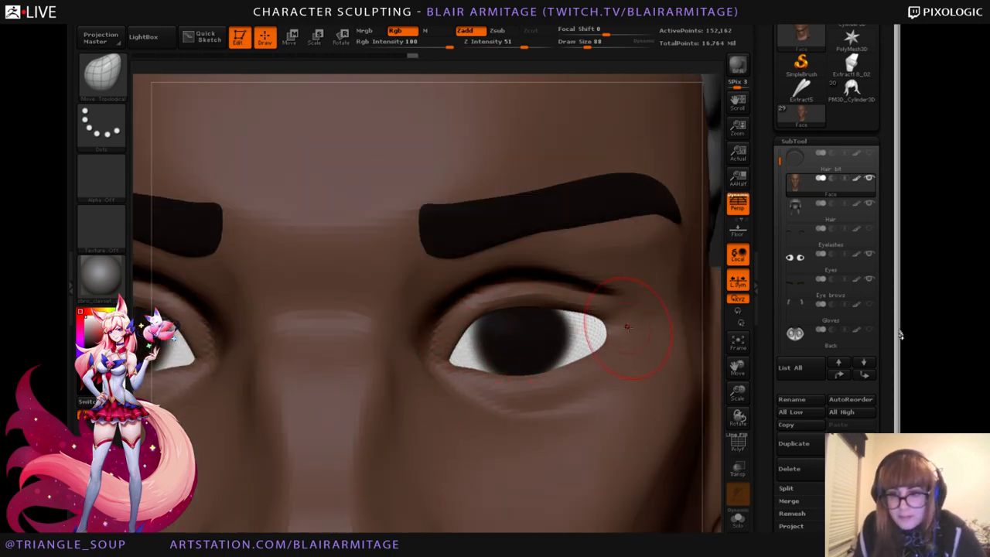
{"action": "mouse_move", "coordinate": [719, 347]}
{"action": "left_mouse_down"}
{"action": "mouse_move", "coordinate": [697, 361]}
{"action": "mouse_move", "coordinate": [437, 379]}
{"action": "left_mouse_up"}
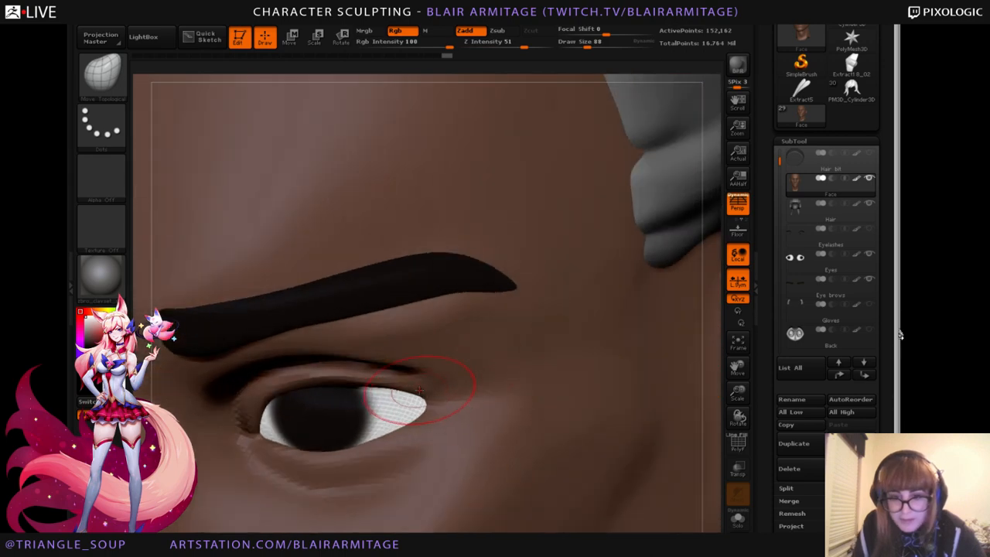
{"action": "left_click_drag", "start_coordinate": [719, 387], "coordinate": [647, 390]}
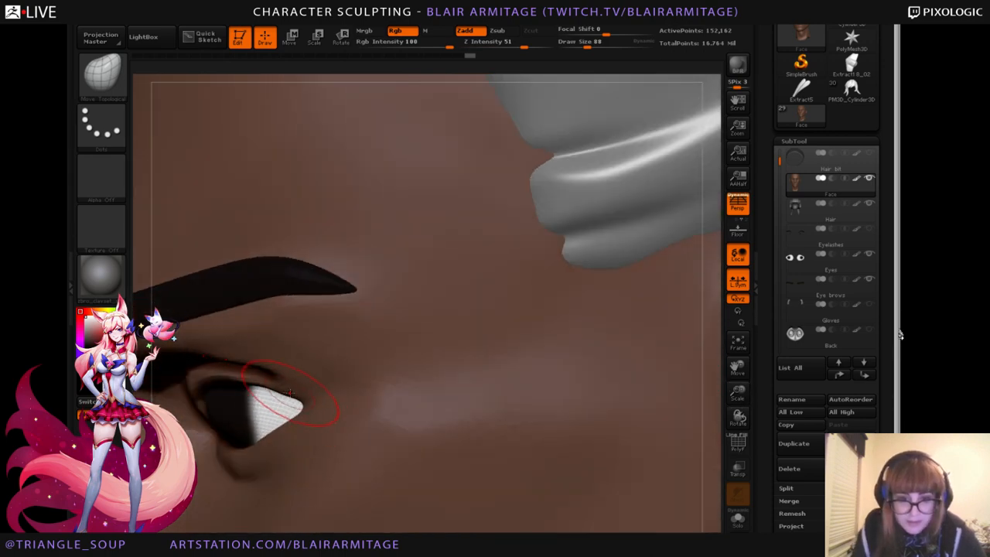
{"action": "mouse_move", "coordinate": [280, 402]}
{"action": "left_mouse_down"}
{"action": "mouse_move", "coordinate": [274, 411]}
{"action": "mouse_move", "coordinate": [256, 390]}
{"action": "mouse_move", "coordinate": [211, 387]}
{"action": "left_mouse_up"}
{"action": "left_click_drag", "start_coordinate": [695, 372], "coordinate": [553, 108]}
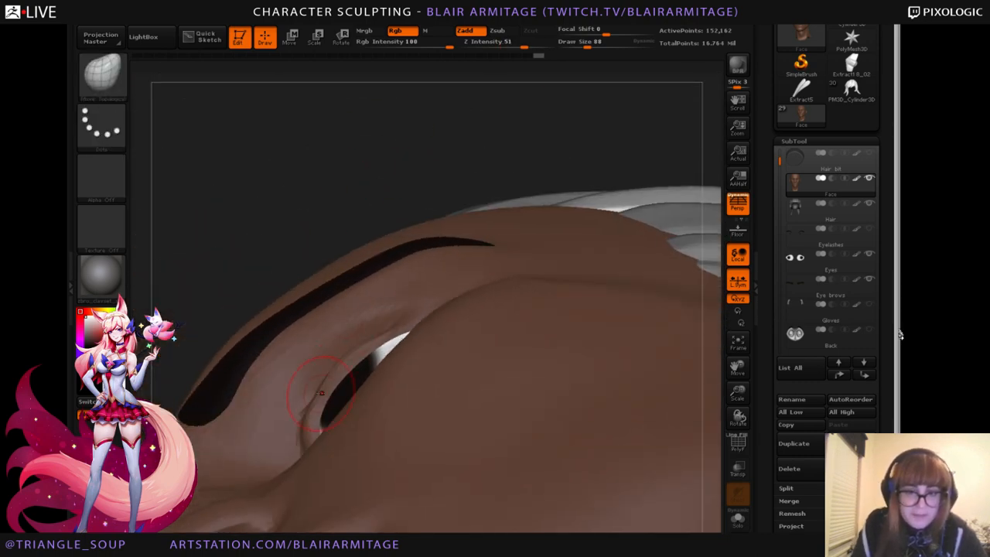
Adjust the eyelids around the outer eye corner from the side with a brush size of 48, and smooth the skin beside it.
{"action": "left_click_drag", "start_coordinate": [448, 126], "coordinate": [421, 174]}
{"action": "left_click_drag", "start_coordinate": [558, 96], "coordinate": [587, 136]}
{"action": "left_click_drag", "start_coordinate": [304, 193], "coordinate": [349, 241]}
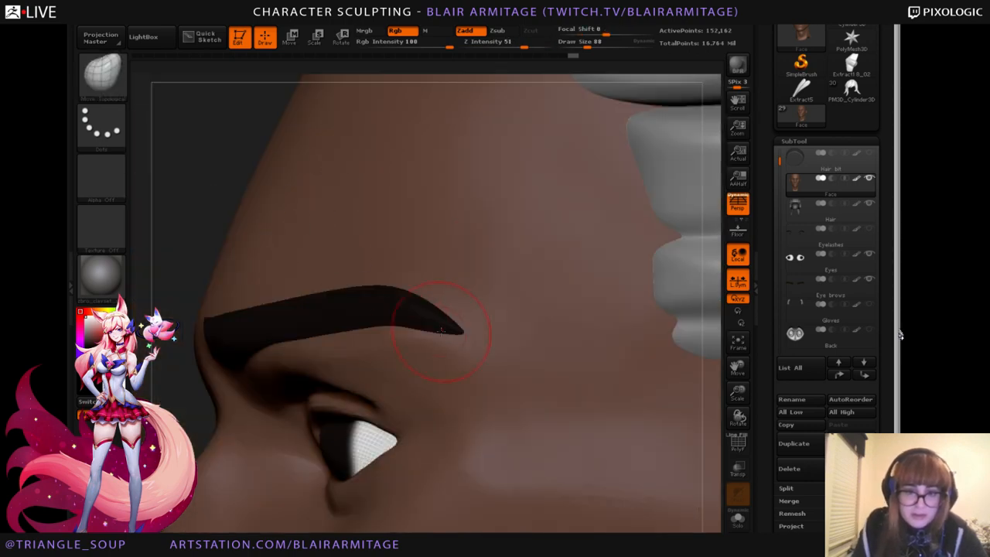
{"action": "left_click_drag", "start_coordinate": [178, 267], "coordinate": [255, 232]}
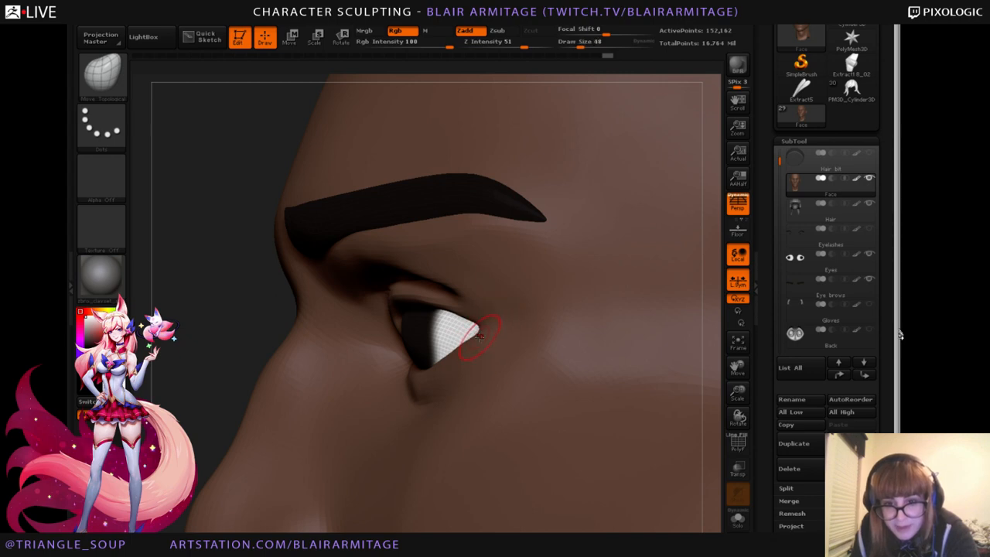
{"action": "left_click_drag", "start_coordinate": [206, 342], "coordinate": [325, 341]}
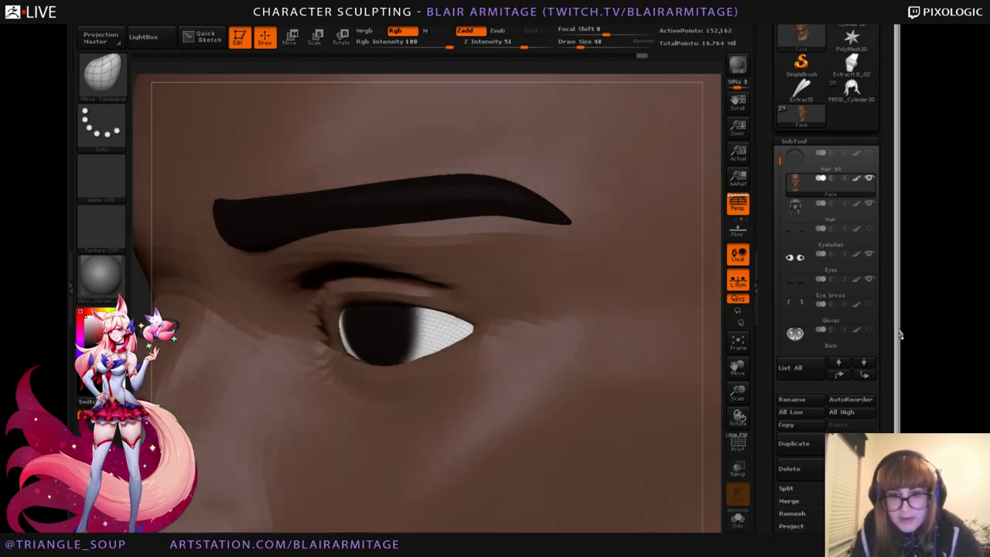
{"action": "left_click_drag", "start_coordinate": [487, 336], "coordinate": [523, 345], "text": "shift"}
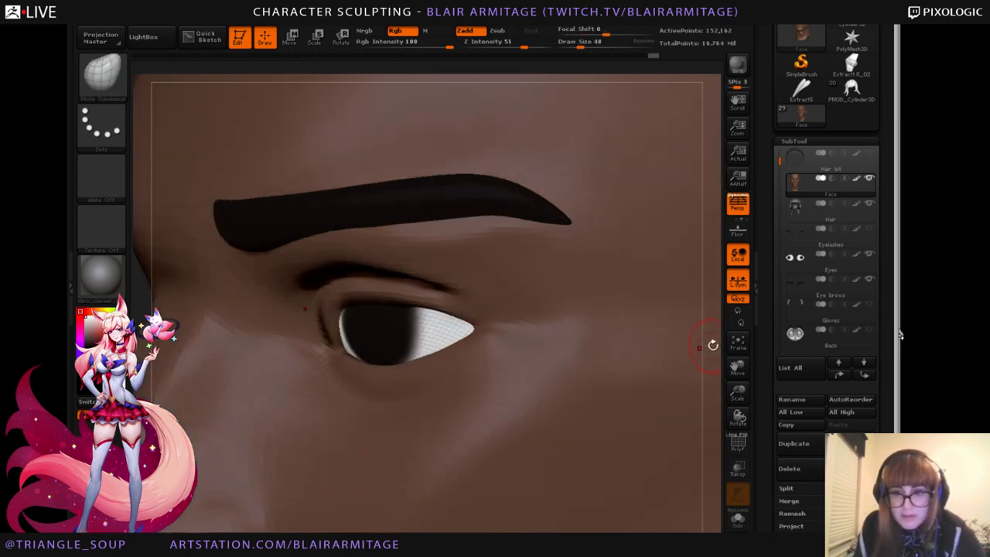
Refine the eyelid contour from the front with the Move Topological brush at draw size 72, with the face raised two subdivision levels.
{"action": "left_click_drag", "start_coordinate": [712, 344], "coordinate": [684, 331]}
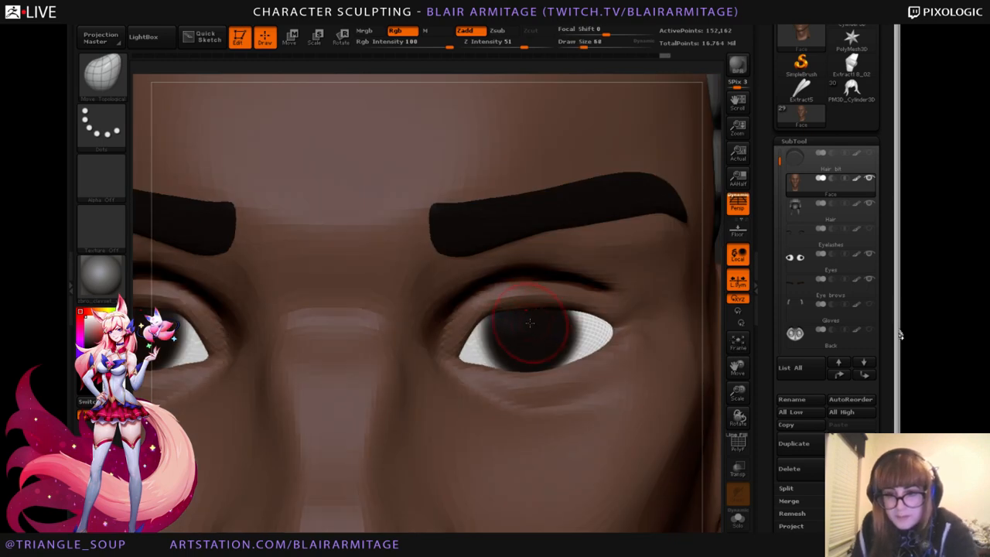
{"action": "mouse_move", "coordinate": [546, 327]}
{"action": "left_mouse_down"}
{"action": "mouse_move", "coordinate": [513, 328]}
{"action": "mouse_move", "coordinate": [513, 343]}
{"action": "mouse_move", "coordinate": [580, 337]}
{"action": "left_mouse_up"}
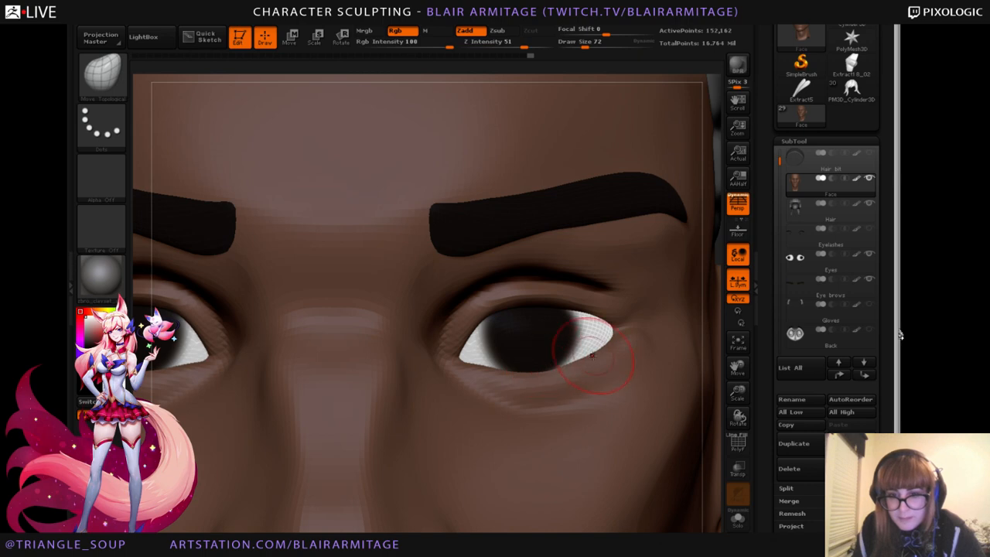
{"action": "left_click_drag", "start_coordinate": [698, 343], "coordinate": [664, 394]}
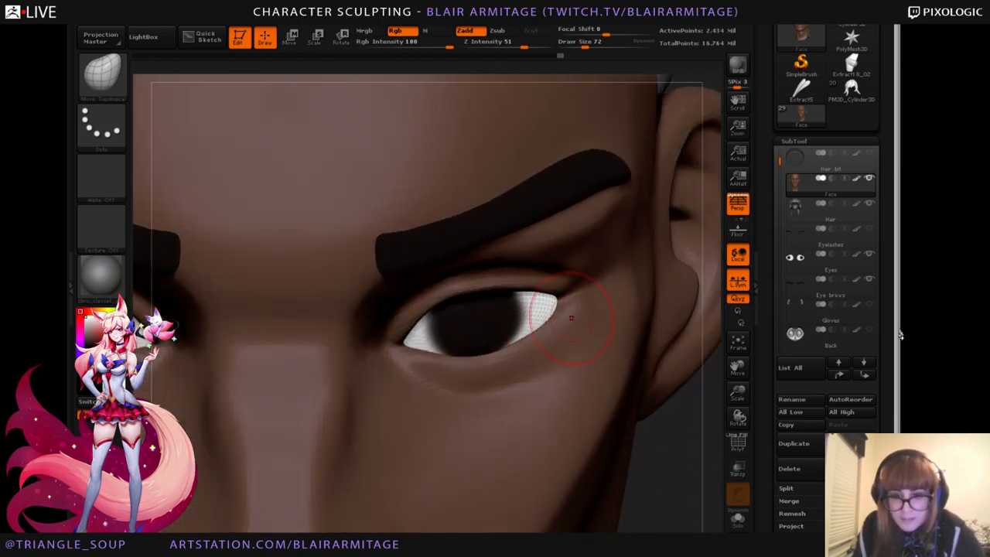
Isolate the face, polish the surfaces inside the eyelids with the hPolish brush at draw size 32, and show the other subtools again.
{"action": "key", "text": "b"}
{"action": "key", "text": "h"}
{"action": "key", "text": "p"}
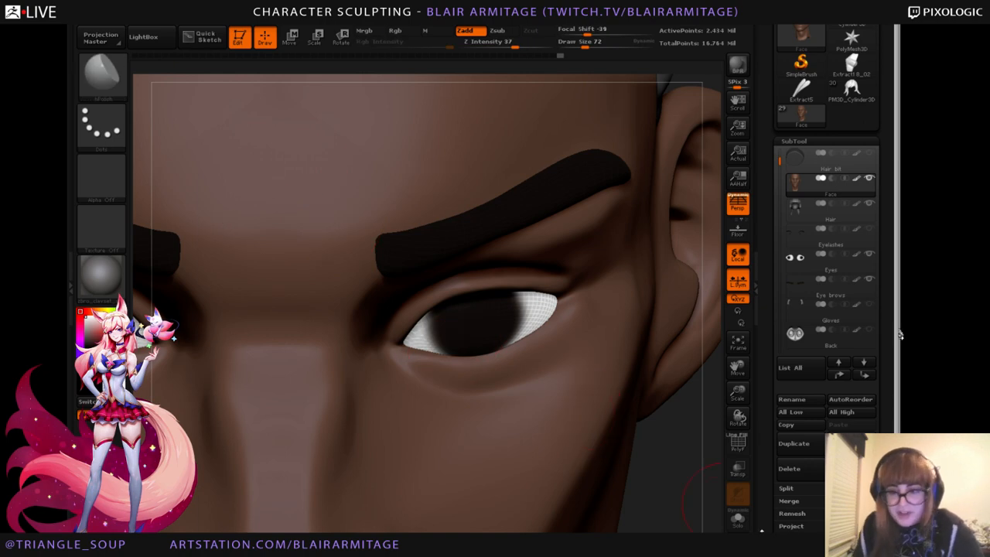
{"action": "left_click", "coordinate": [736, 519]}
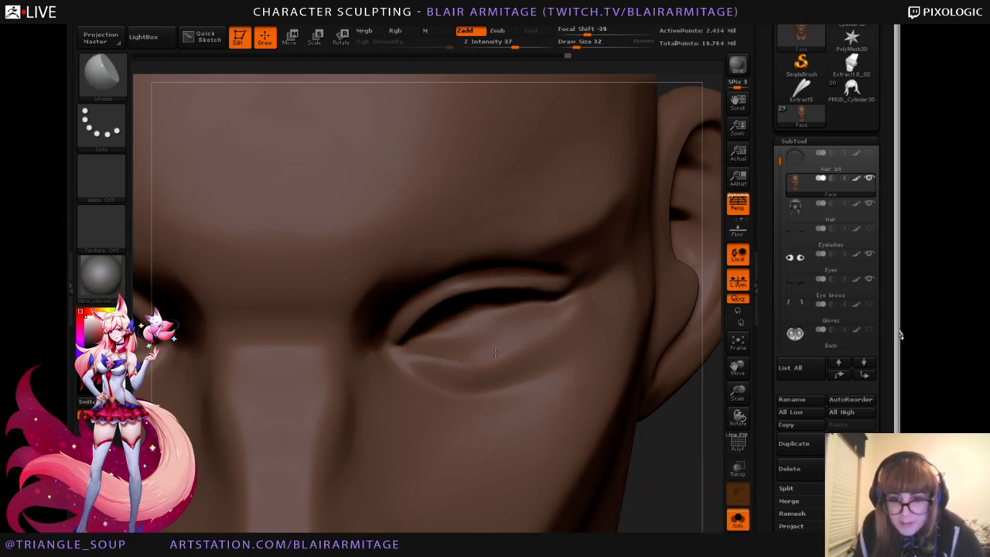
{"action": "left_click_drag", "start_coordinate": [495, 352], "coordinate": [508, 340]}
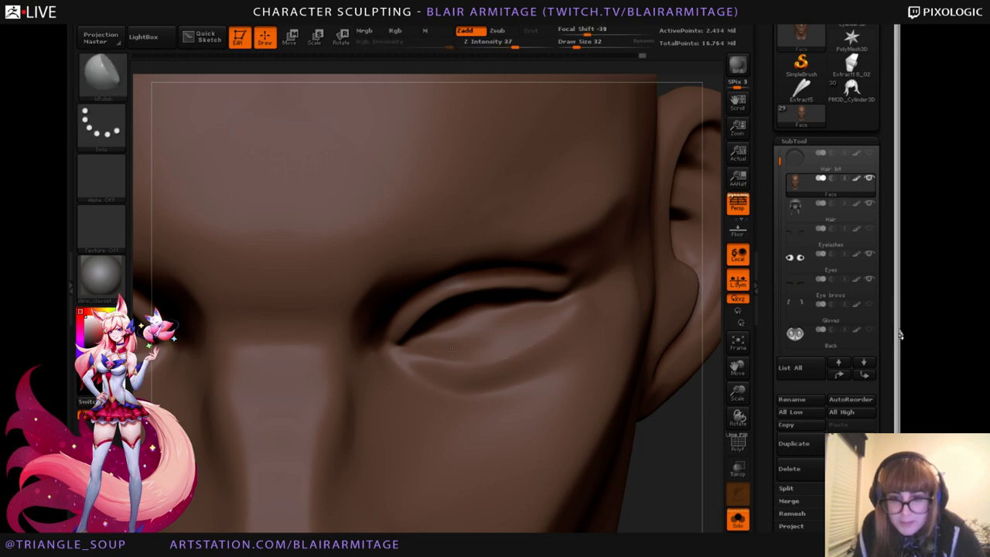
{"action": "left_click_drag", "start_coordinate": [436, 351], "coordinate": [449, 341]}
{"action": "left_click_drag", "start_coordinate": [678, 490], "coordinate": [678, 382]}
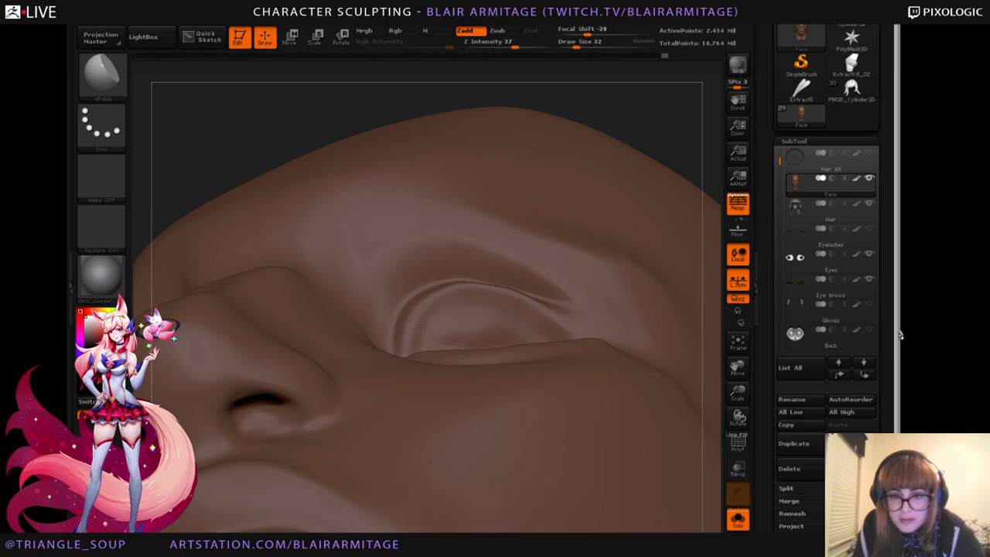
{"action": "left_click_drag", "start_coordinate": [570, 303], "coordinate": [587, 291]}
{"action": "mouse_move", "coordinate": [650, 116]}
{"action": "left_mouse_down"}
{"action": "mouse_move", "coordinate": [677, 183]}
{"action": "mouse_move", "coordinate": [684, 171]}
{"action": "left_mouse_up"}
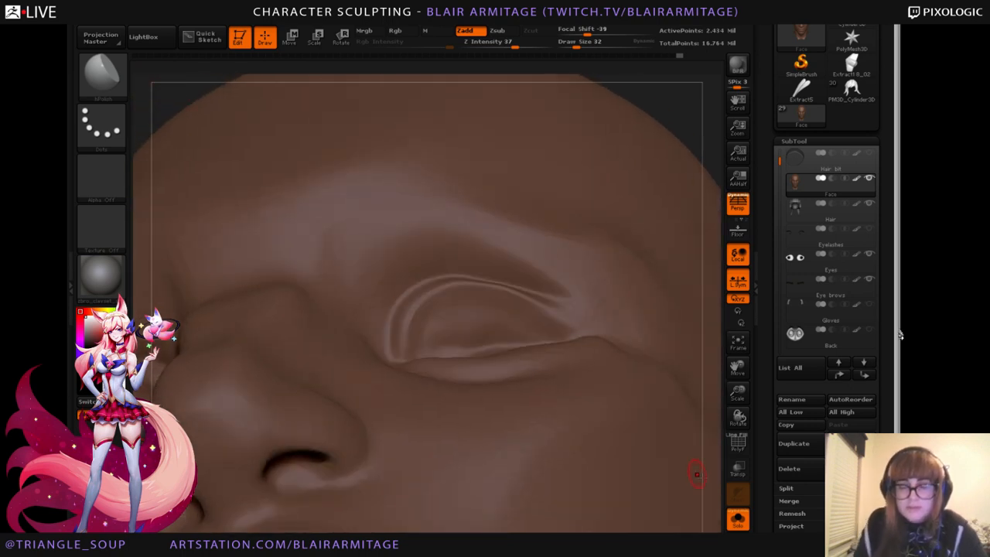
{"action": "left_click", "coordinate": [733, 516]}
{"action": "left_click_drag", "start_coordinate": [711, 95], "coordinate": [714, 221]}
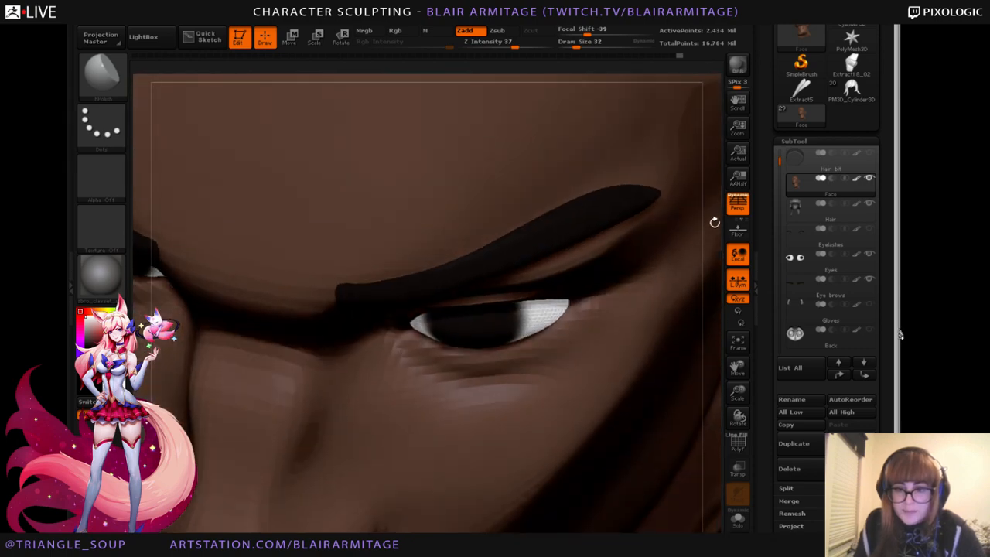
Lower the face by two subdivision levels and reshape the lower eyelid toward the inner corner with the Move Topological brush.
{"action": "left_click", "coordinate": [106, 76]}
{"action": "left_click", "coordinate": [276, 93]}
{"action": "key", "text": "shift+d"}
{"action": "key", "text": "shift+d"}
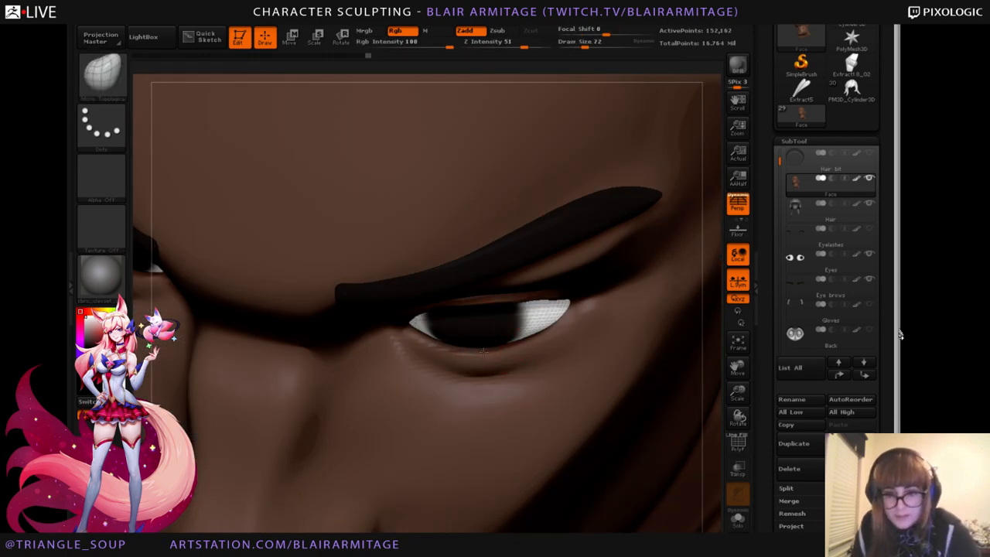
{"action": "left_click_drag", "start_coordinate": [483, 352], "coordinate": [430, 327]}
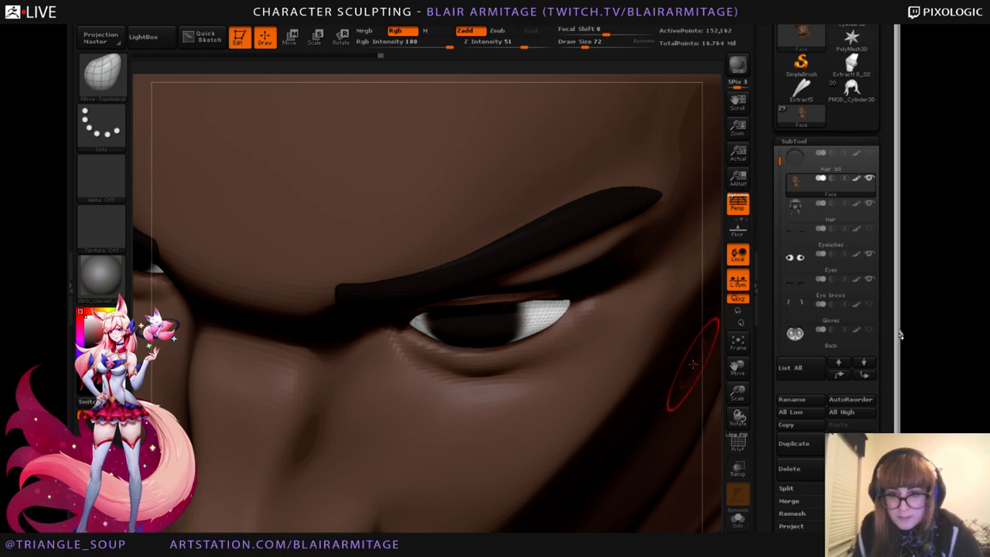
{"action": "left_click_drag", "start_coordinate": [706, 364], "coordinate": [611, 279]}
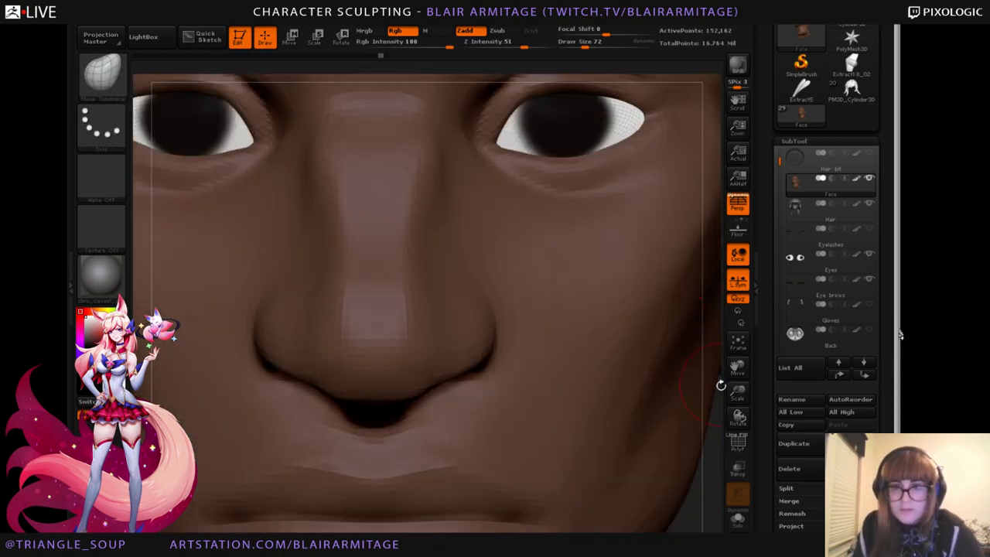
Reposition the inner and outer eye corners and upper lid from front, three-quarter and low views, with brush sizes from 56 to 84.
{"action": "left_click_drag", "start_coordinate": [721, 385], "coordinate": [708, 484], "text": "alt"}
{"action": "left_click_drag", "start_coordinate": [470, 245], "coordinate": [468, 249]}
{"action": "mouse_move", "coordinate": [643, 237]}
{"action": "left_mouse_down"}
{"action": "mouse_move", "coordinate": [636, 228]}
{"action": "mouse_move", "coordinate": [625, 242]}
{"action": "left_mouse_up"}
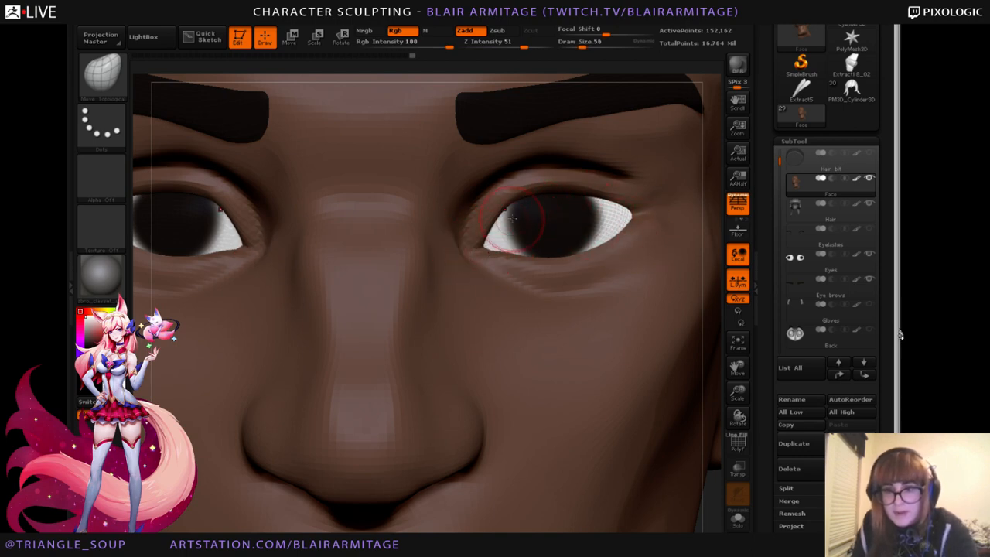
{"action": "left_click_drag", "start_coordinate": [512, 219], "coordinate": [520, 225]}
{"action": "left_click_drag", "start_coordinate": [712, 280], "coordinate": [618, 271]}
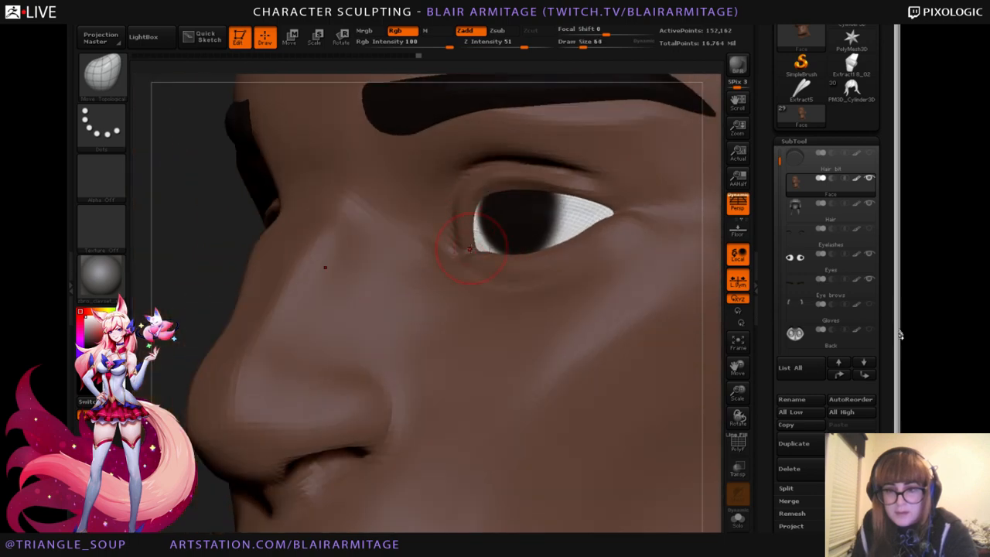
{"action": "mouse_move", "coordinate": [596, 234]}
{"action": "left_mouse_down"}
{"action": "mouse_move", "coordinate": [587, 223]}
{"action": "mouse_move", "coordinate": [615, 205]}
{"action": "left_mouse_up"}
{"action": "key", "text": "bracketleft"}
{"action": "left_click_drag", "start_coordinate": [193, 195], "coordinate": [573, 193]}
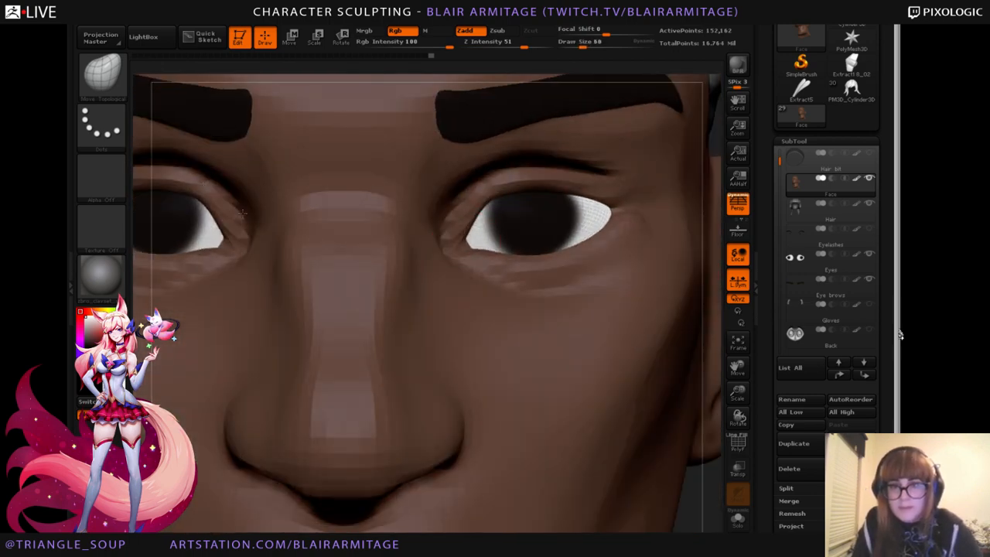
{"action": "left_click_drag", "start_coordinate": [708, 192], "coordinate": [663, 230], "text": "alt"}
{"action": "mouse_move", "coordinate": [698, 203]}
{"action": "left_mouse_down"}
{"action": "mouse_move", "coordinate": [711, 124]}
{"action": "mouse_move", "coordinate": [712, 147]}
{"action": "mouse_move", "coordinate": [657, 239]}
{"action": "mouse_move", "coordinate": [704, 232]}
{"action": "mouse_move", "coordinate": [595, 234]}
{"action": "left_mouse_up"}
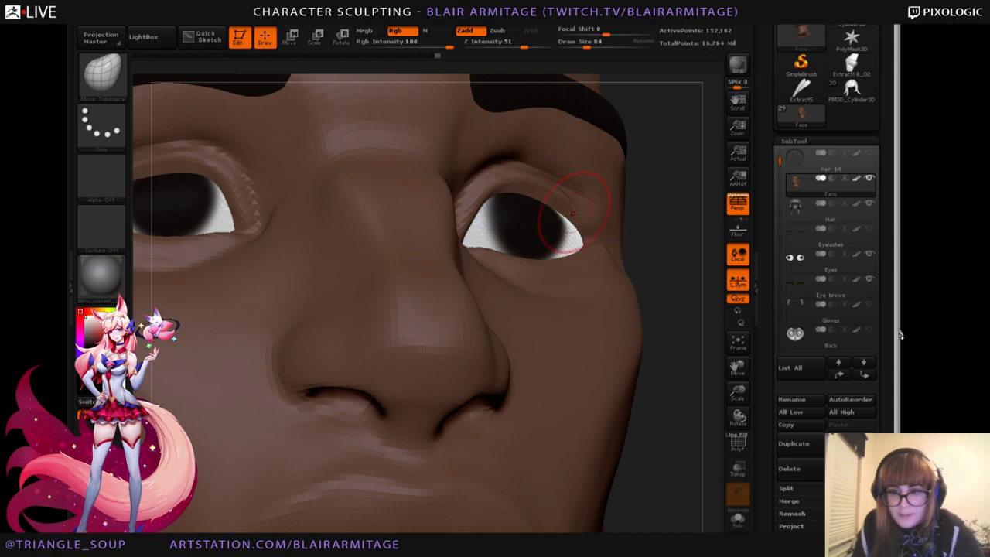
{"action": "left_click_drag", "start_coordinate": [594, 232], "coordinate": [678, 287]}
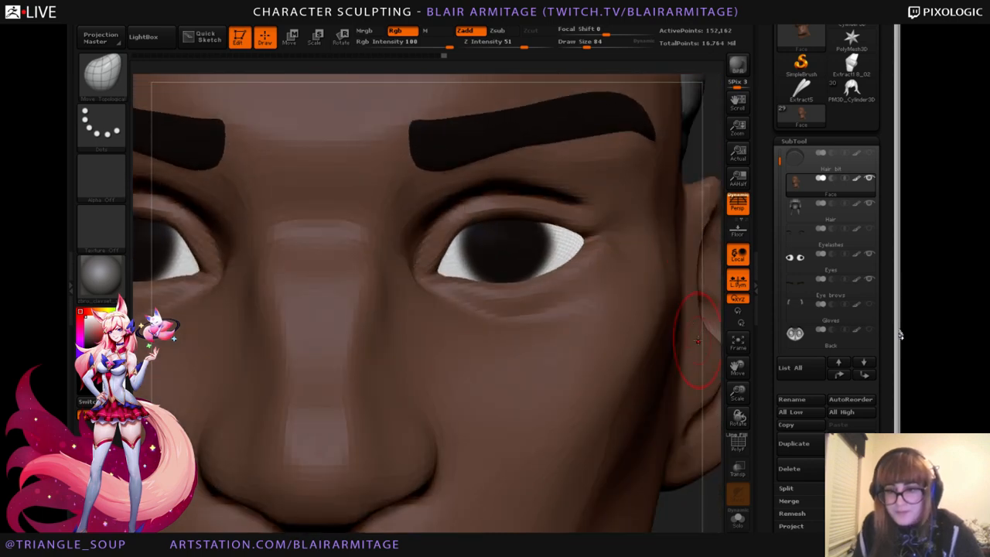
{"action": "left_click", "coordinate": [102, 76]}
{"action": "left_click", "coordinate": [146, 91]}
{"action": "left_click_drag", "start_coordinate": [600, 235], "coordinate": [621, 231]}
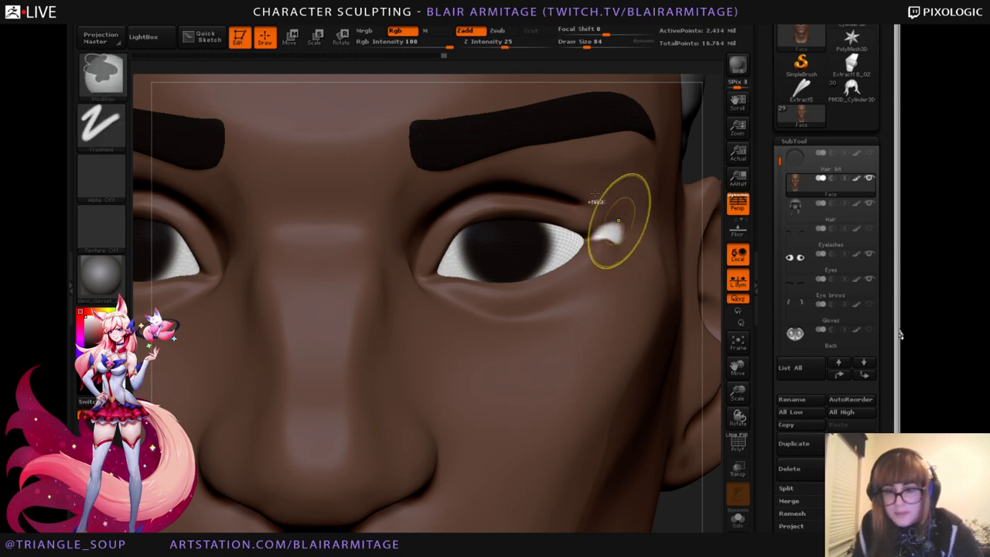
{"action": "key", "text": "ctrl+z"}
Touch up the skin beside the outer eye corner with the Clay brush and smoothing, with the face raised two subdivision levels.
{"action": "mouse_move", "coordinate": [618, 232]}
{"action": "left_mouse_down"}
{"action": "mouse_move", "coordinate": [594, 233]}
{"action": "mouse_move", "coordinate": [618, 224]}
{"action": "left_mouse_up"}
{"action": "key", "text": "shift"}
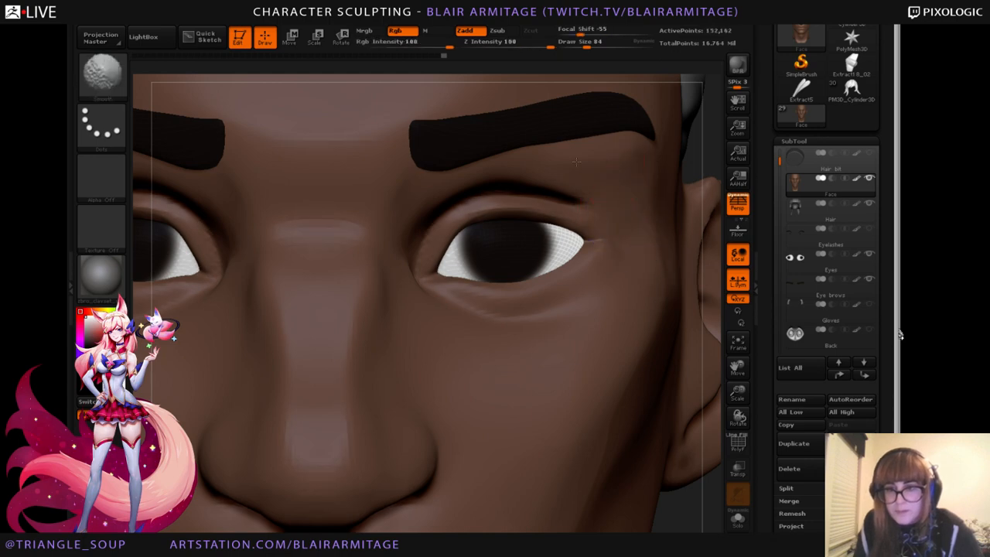
{"action": "key", "text": "d"}
{"action": "key", "text": "d"}
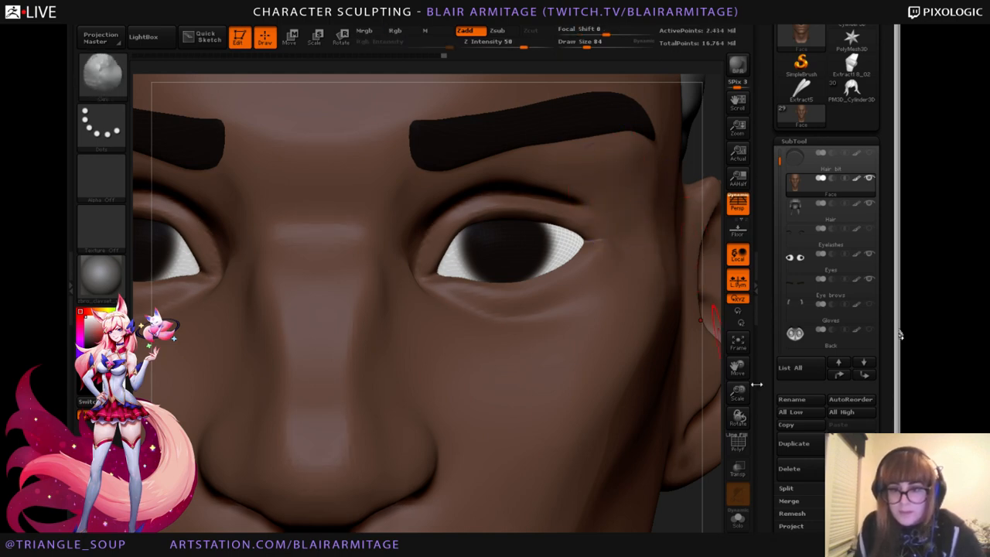
Show the eyelashes, select the Eyelashes subtool and switch to the Move Topological brush.
{"action": "left_click_drag", "start_coordinate": [737, 391], "coordinate": [736, 348]}
{"action": "left_click_drag", "start_coordinate": [687, 451], "coordinate": [659, 432], "text": "alt"}
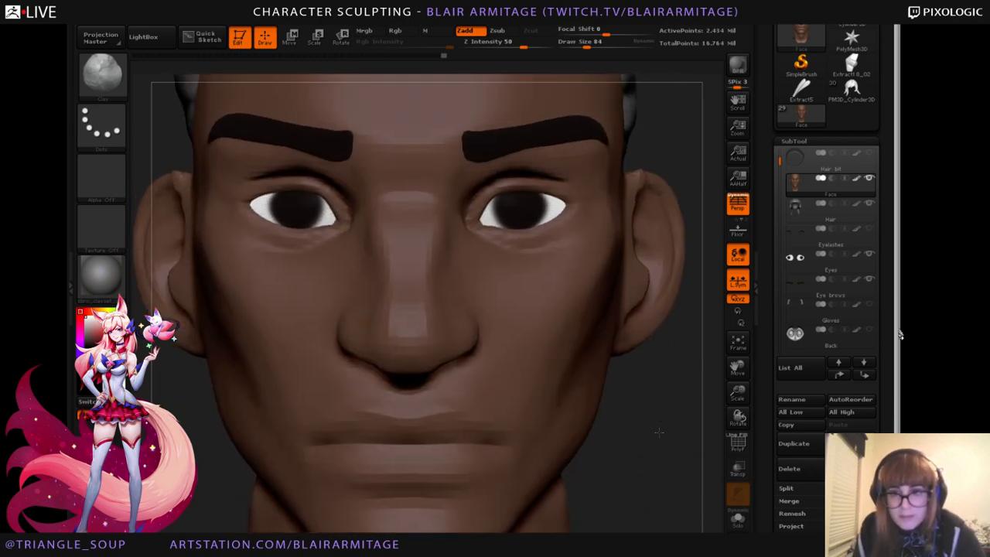
{"action": "left_click", "coordinate": [791, 269]}
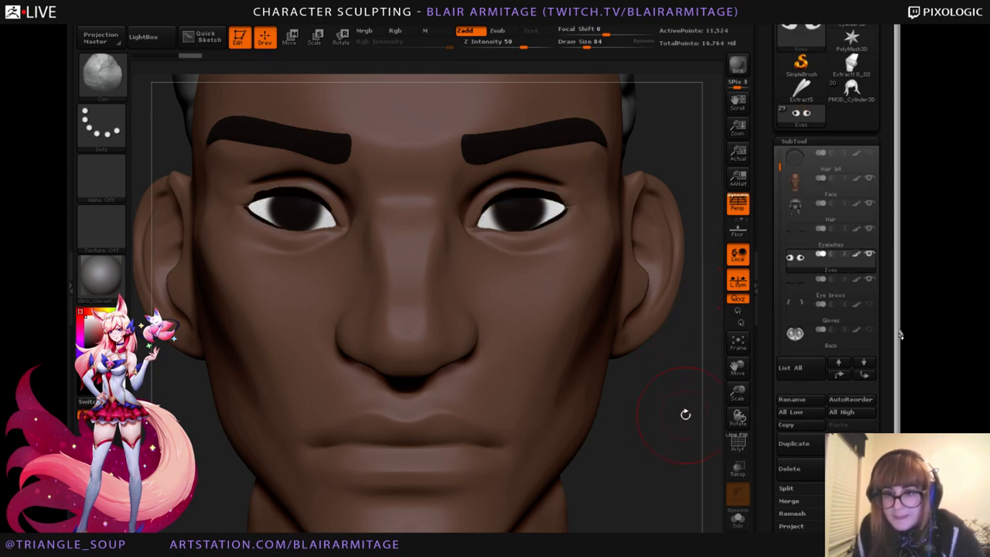
{"action": "left_click", "coordinate": [544, 195], "text": "alt"}
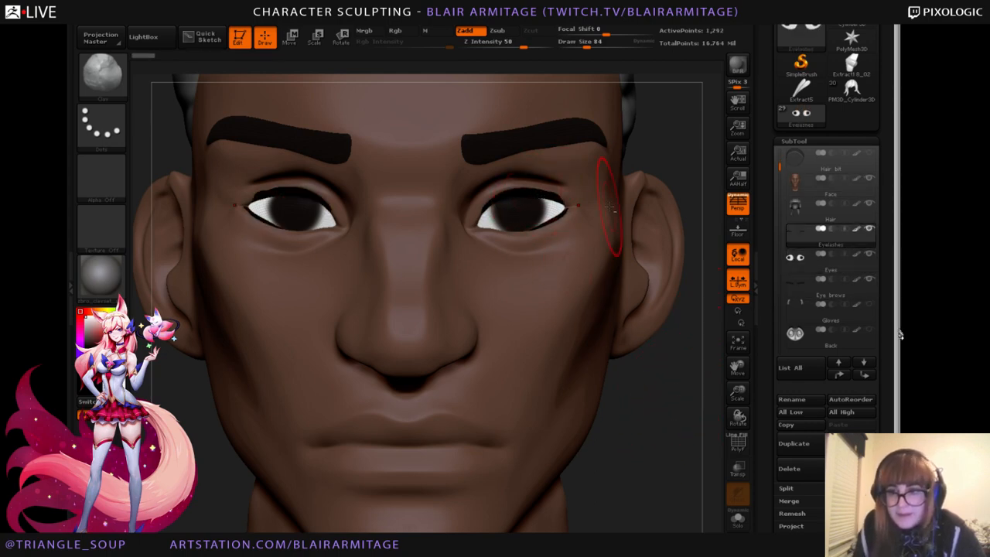
{"action": "left_click", "coordinate": [109, 77]}
{"action": "left_click", "coordinate": [282, 88]}
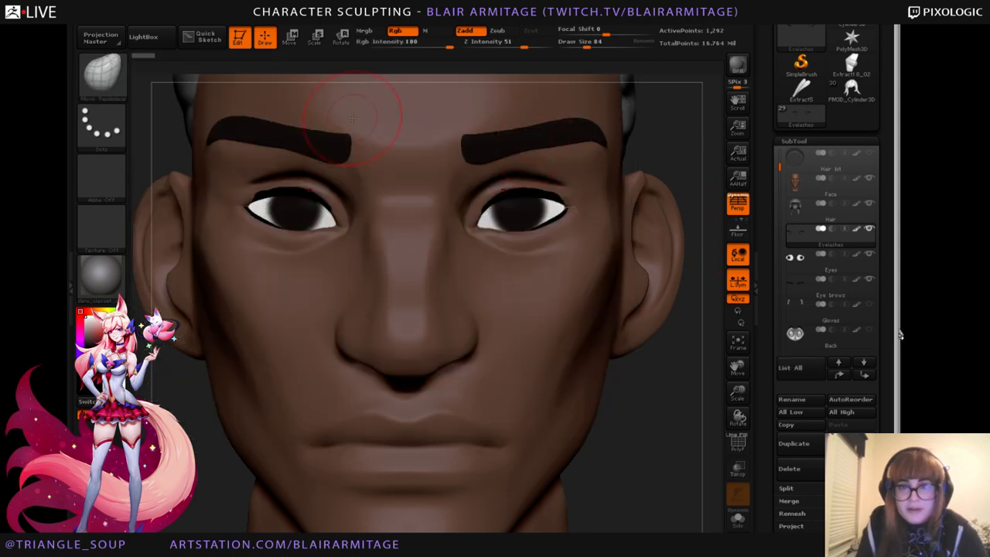
Fit the eyelashes to the reshaped eyelids and inner eye corner from low and side views with the brush at size 84.
{"action": "left_click_drag", "start_coordinate": [694, 130], "coordinate": [518, 201]}
{"action": "mouse_move", "coordinate": [300, 424]}
{"action": "left_mouse_down"}
{"action": "mouse_move", "coordinate": [426, 252]}
{"action": "mouse_move", "coordinate": [532, 230]}
{"action": "left_mouse_up"}
{"action": "right_click_drag", "start_coordinate": [531, 232], "coordinate": [516, 231]}
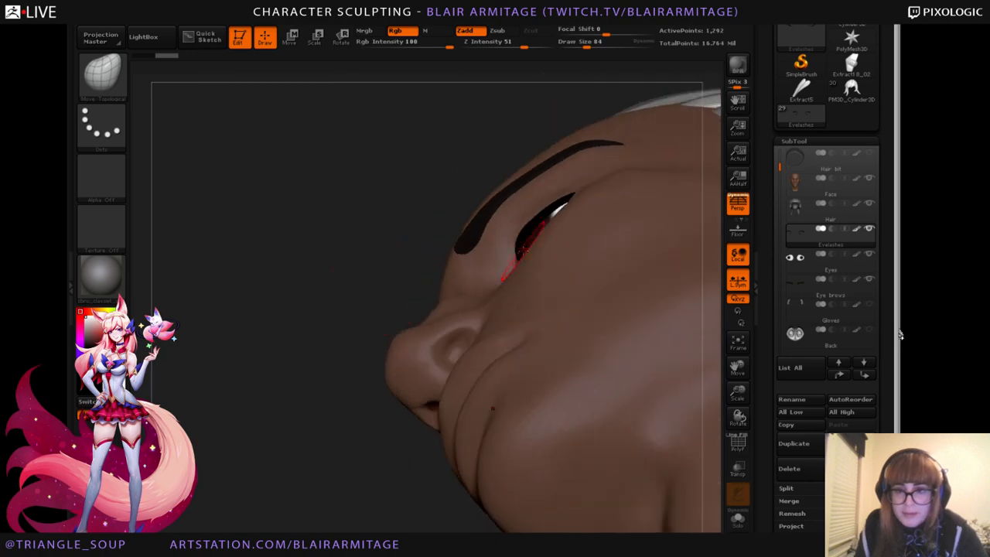
{"action": "mouse_move", "coordinate": [314, 334]}
{"action": "left_mouse_down"}
{"action": "mouse_move", "coordinate": [549, 201]}
{"action": "mouse_move", "coordinate": [540, 199]}
{"action": "left_mouse_up"}
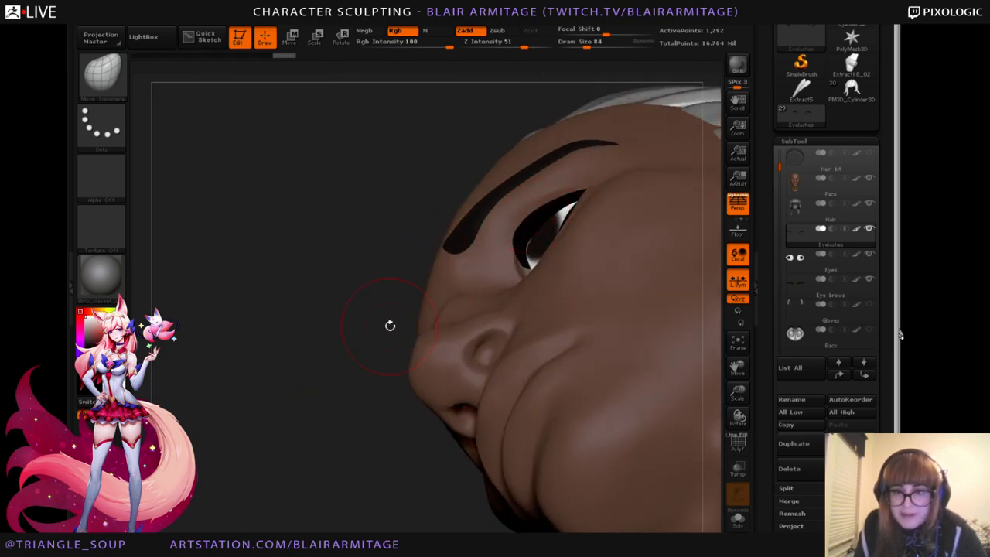
{"action": "left_click_drag", "start_coordinate": [389, 325], "coordinate": [464, 309]}
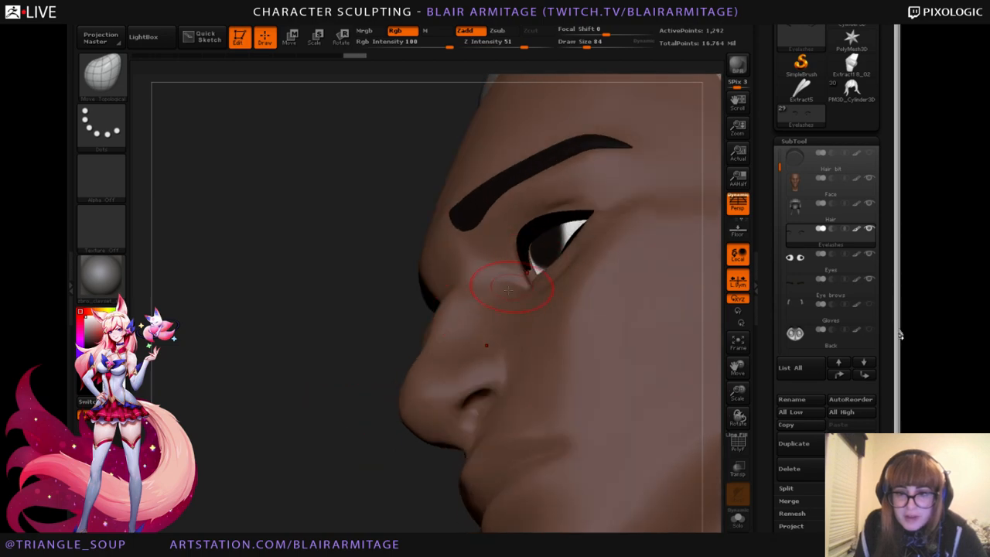
{"action": "mouse_move", "coordinate": [301, 424]}
{"action": "left_mouse_down"}
{"action": "mouse_move", "coordinate": [536, 286]}
{"action": "mouse_move", "coordinate": [518, 281]}
{"action": "left_mouse_up"}
{"action": "left_click_drag", "start_coordinate": [267, 460], "coordinate": [371, 398]}
{"action": "left_click_drag", "start_coordinate": [575, 236], "coordinate": [583, 230]}
Adjust the upper lashes and their outer tips from above, and check the eyes from the front.
{"action": "left_click_drag", "start_coordinate": [667, 185], "coordinate": [689, 230]}
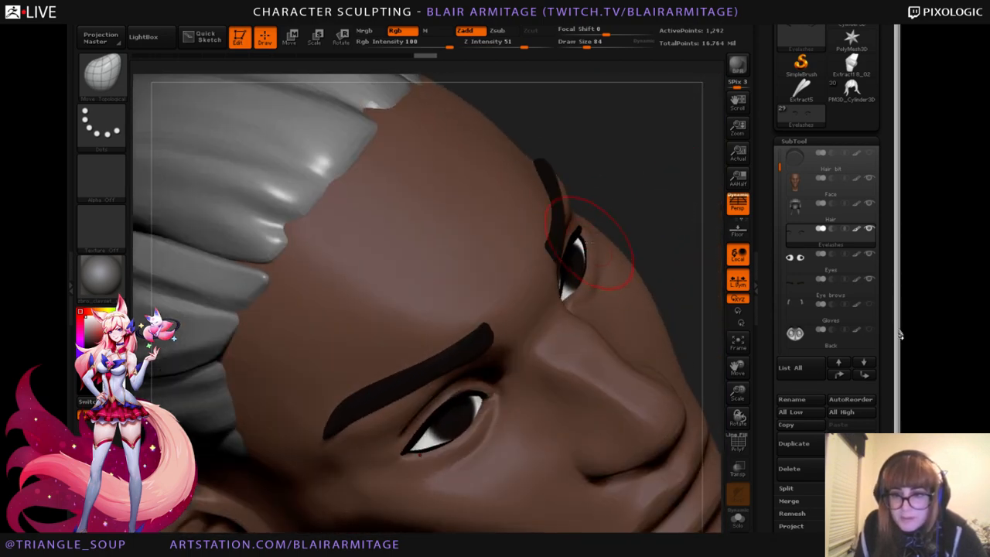
{"action": "left_click_drag", "start_coordinate": [588, 247], "coordinate": [596, 241]}
{"action": "left_click_drag", "start_coordinate": [670, 189], "coordinate": [612, 243]}
{"action": "left_click_drag", "start_coordinate": [696, 121], "coordinate": [722, 206]}
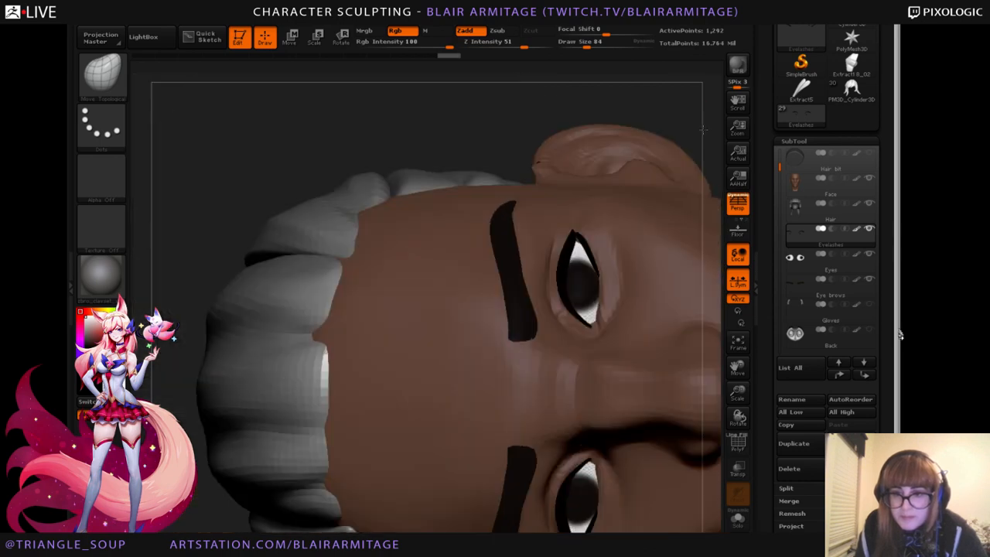
{"action": "left_click_drag", "start_coordinate": [678, 147], "coordinate": [766, 332]}
{"action": "left_click_drag", "start_coordinate": [767, 93], "coordinate": [784, 202]}
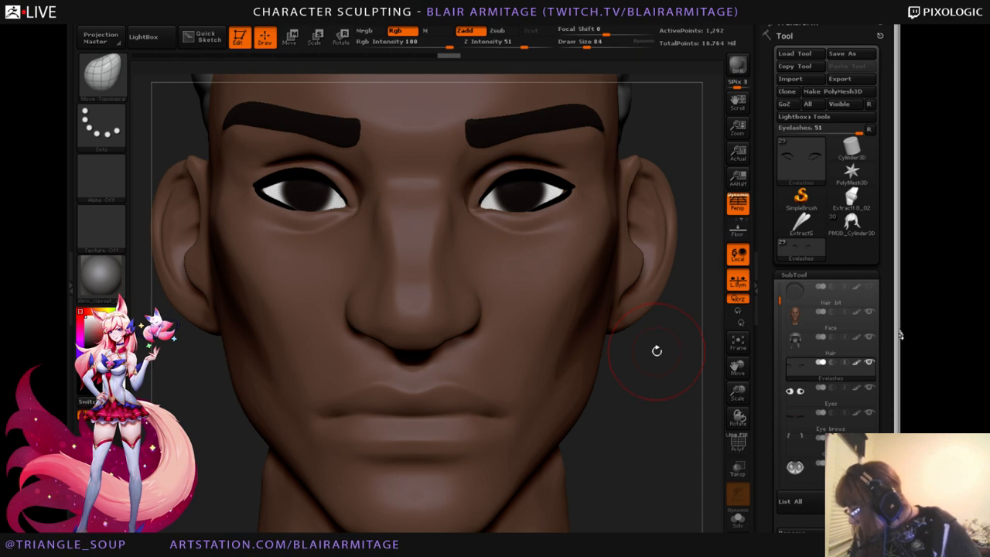
{"action": "left_click_drag", "start_coordinate": [657, 340], "coordinate": [642, 409]}
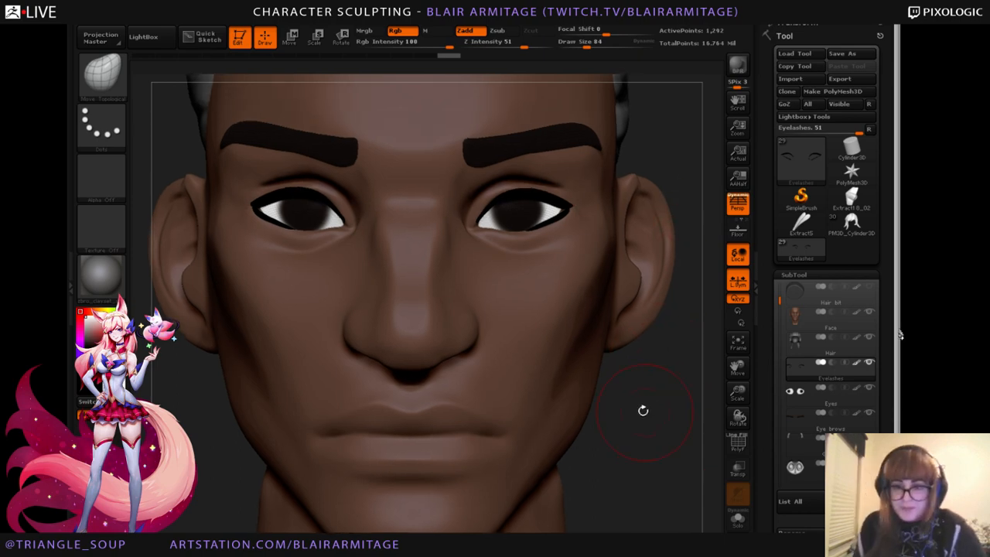
Select the Face subtool and inspect its wireframe around the mouth before hiding the wireframe again.
{"action": "left_click", "coordinate": [563, 410], "text": "alt"}
{"action": "left_click_drag", "start_coordinate": [679, 464], "coordinate": [680, 423], "text": "alt"}
{"action": "left_click_drag", "start_coordinate": [739, 393], "coordinate": [657, 400]}
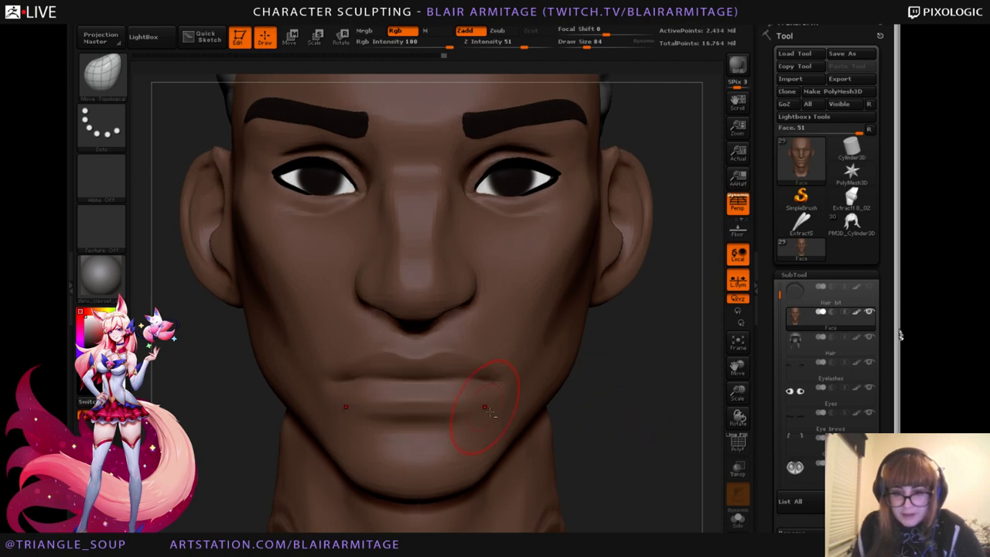
{"action": "left_click", "coordinate": [737, 443]}
{"action": "left_click_drag", "start_coordinate": [607, 460], "coordinate": [688, 430], "text": "alt"}
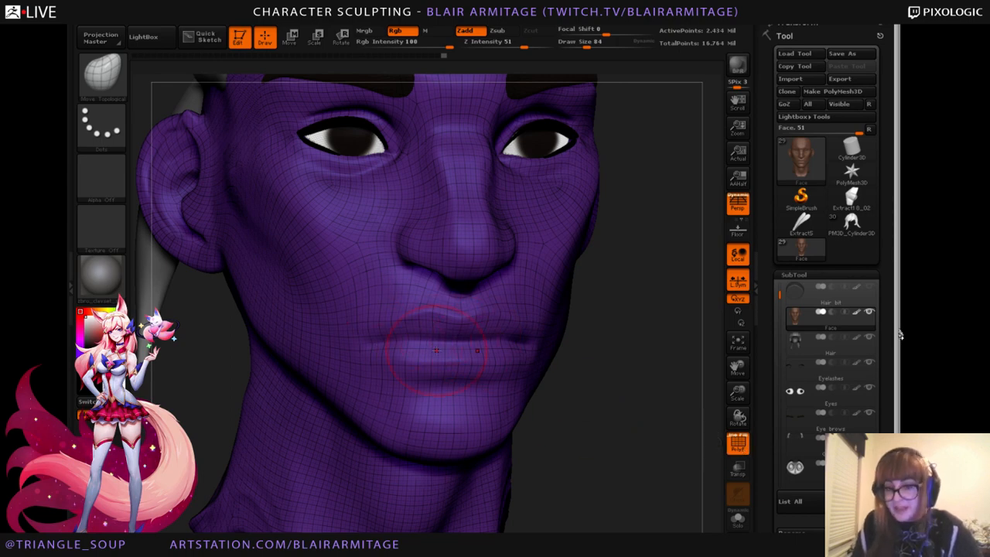
{"action": "left_click_drag", "start_coordinate": [643, 432], "coordinate": [641, 433]}
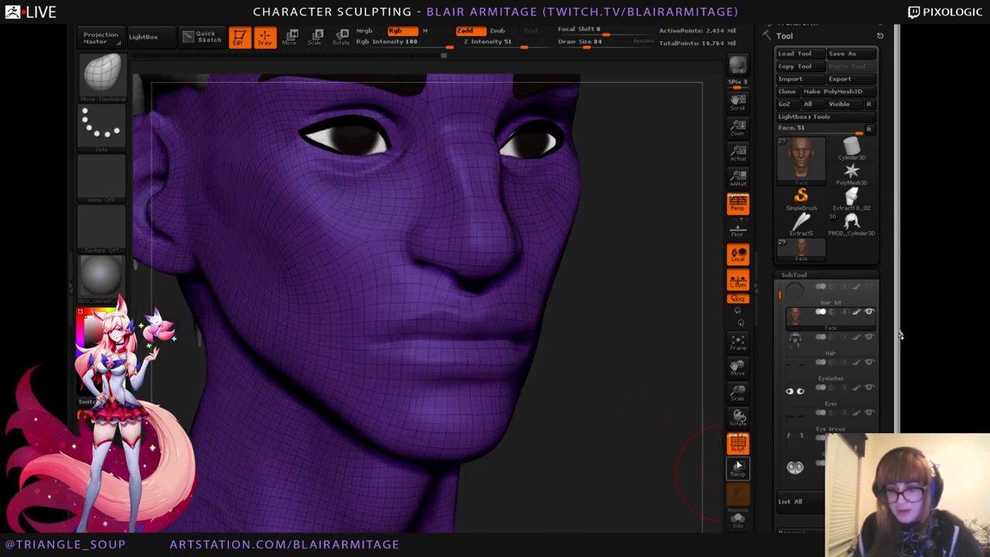
{"action": "left_click", "coordinate": [737, 443]}
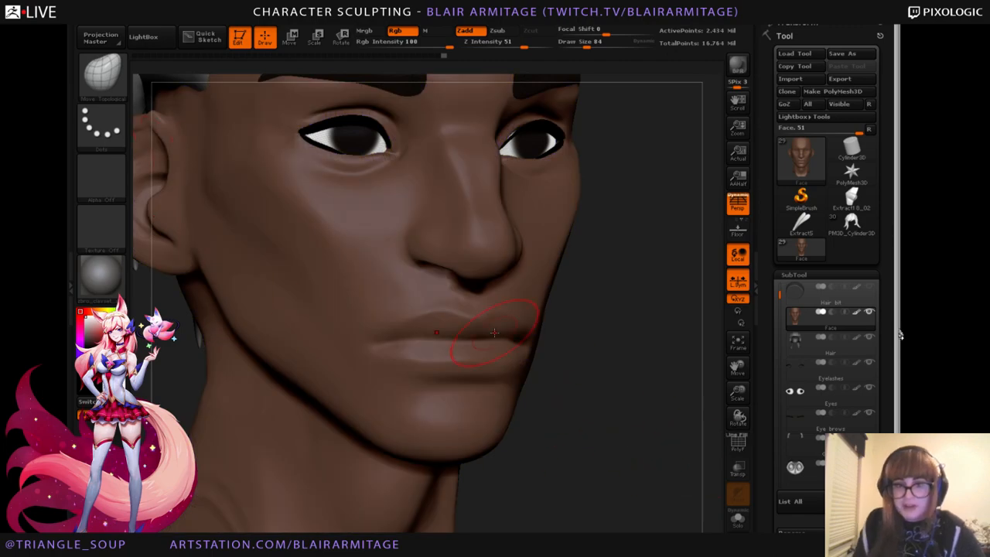
Switch to the Standard brush, reduce its size from 84 to 32, and define the line between the lips.
{"action": "key", "text": "b"}
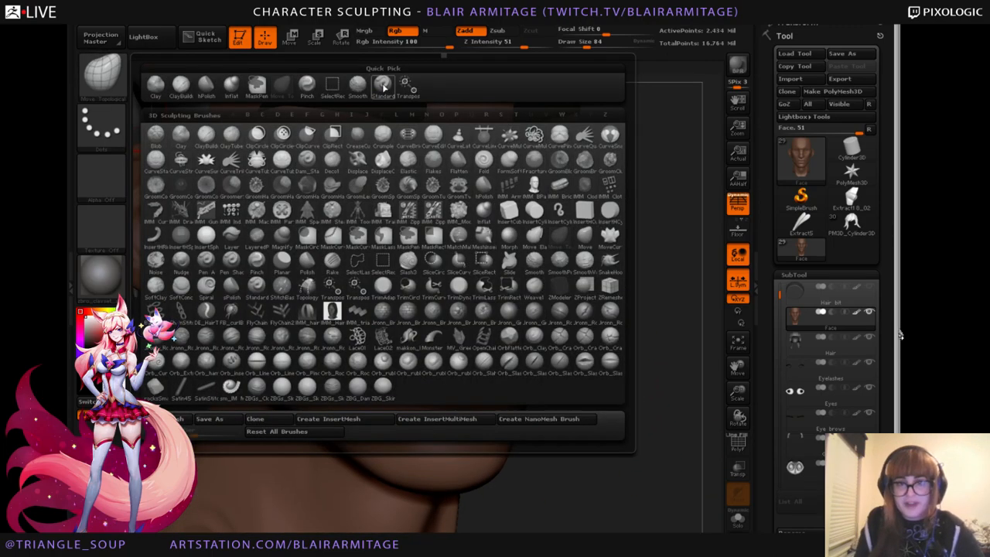
{"action": "left_click", "coordinate": [383, 86]}
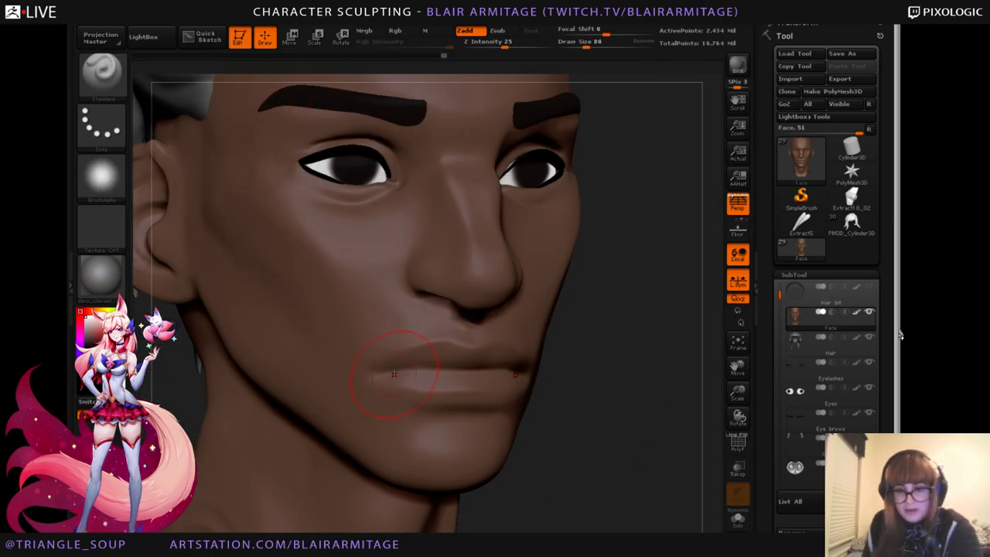
{"action": "left_click_drag", "start_coordinate": [612, 366], "coordinate": [409, 378]}
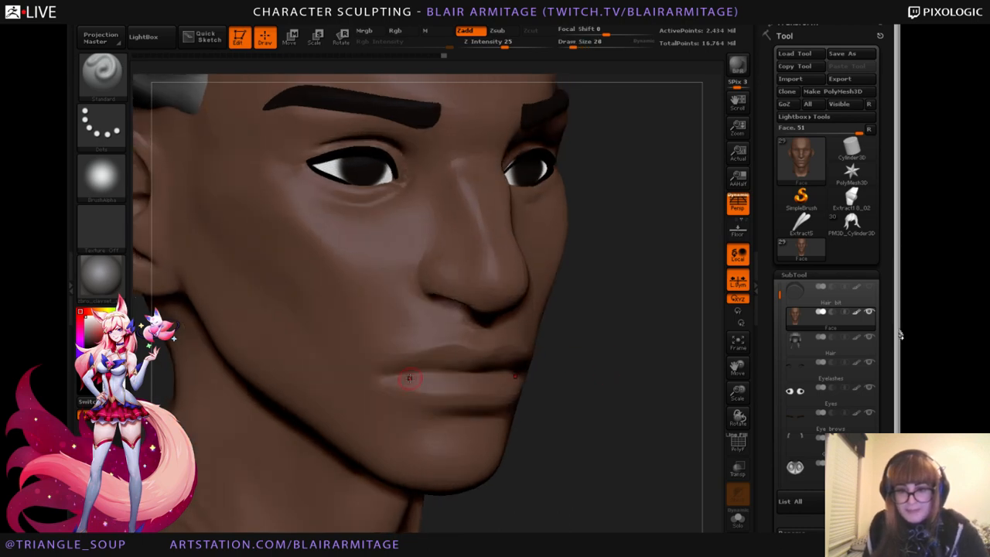
{"action": "left_click_drag", "start_coordinate": [610, 358], "coordinate": [495, 365]}
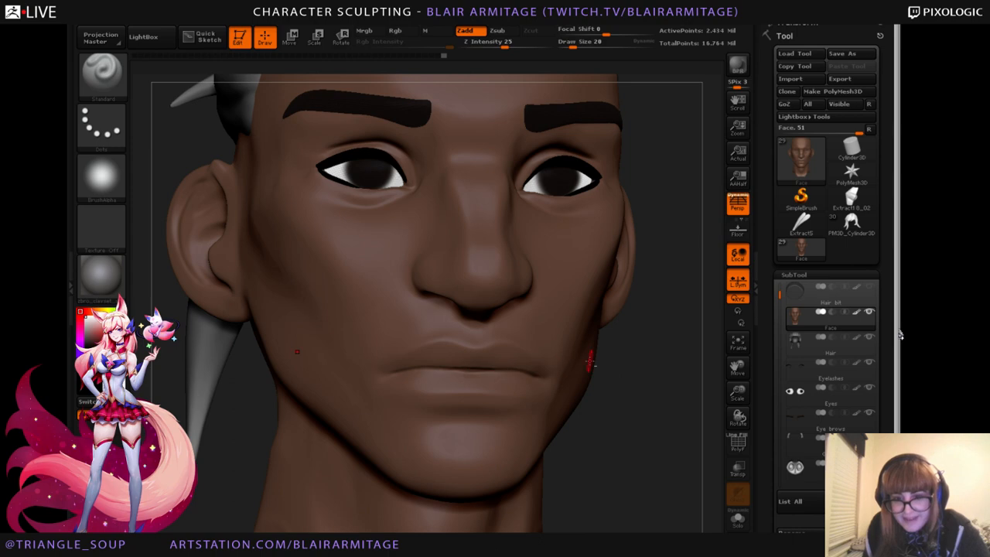
{"action": "left_click_drag", "start_coordinate": [652, 351], "coordinate": [665, 356]}
{"action": "left_click_drag", "start_coordinate": [733, 393], "coordinate": [729, 433]}
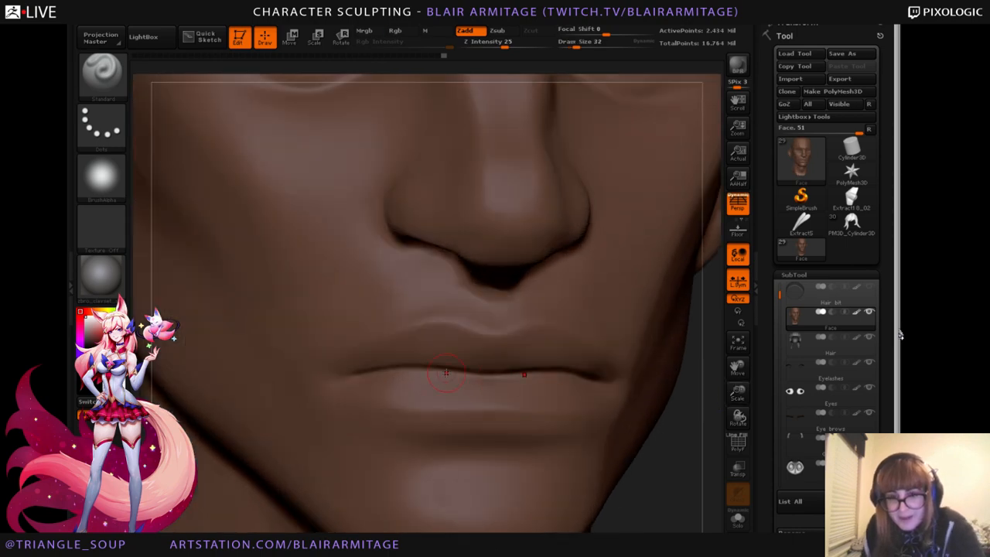
Smooth the lip surfaces and the line between the lips.
{"action": "key", "text": "shift"}
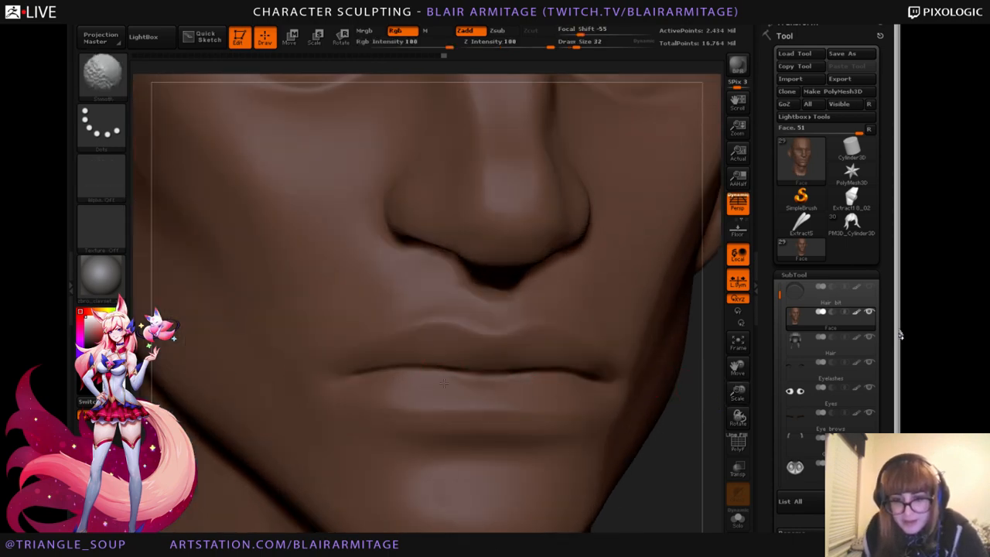
{"action": "left_click_drag", "start_coordinate": [393, 355], "coordinate": [398, 368], "text": "shift"}
{"action": "left_click_drag", "start_coordinate": [696, 484], "coordinate": [657, 476]}
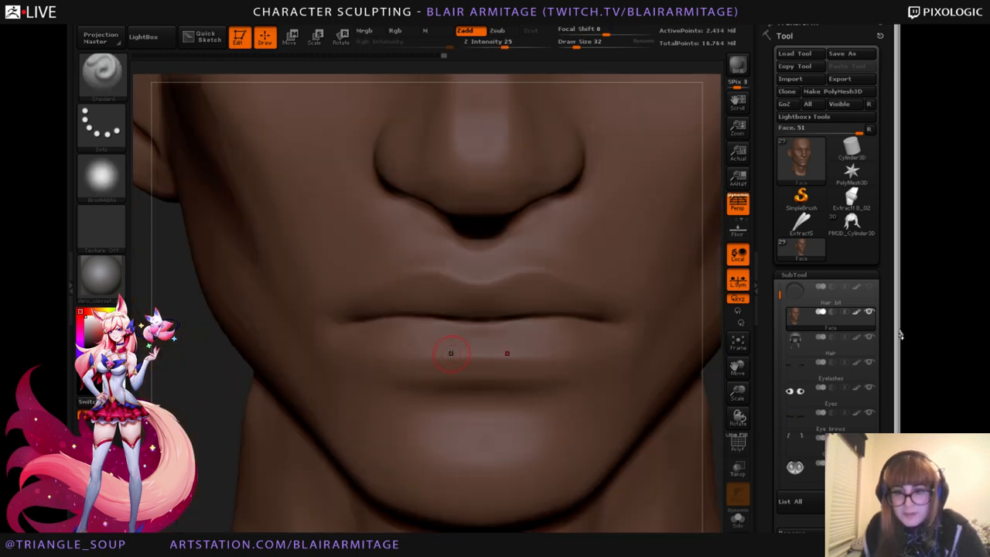
{"action": "left_click_drag", "start_coordinate": [193, 408], "coordinate": [198, 422]}
{"action": "left_click_drag", "start_coordinate": [430, 318], "coordinate": [474, 320], "text": "shift"}
Set the brush's Z Intensity to 14 and sculpt the corners of the mouth with light smoothing.
{"action": "left_click_drag", "start_coordinate": [240, 379], "coordinate": [348, 391]}
{"action": "left_click", "coordinate": [493, 43]}
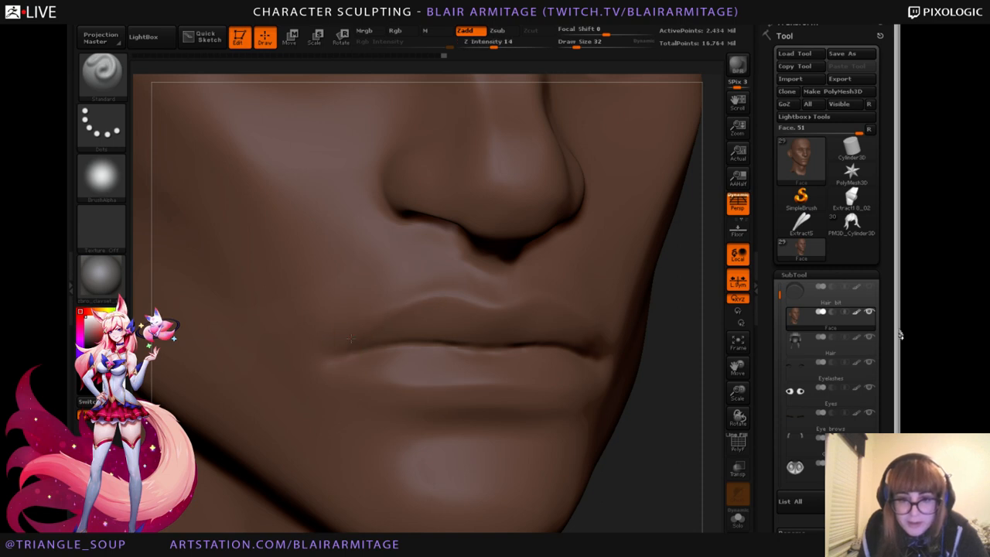
{"action": "mouse_move", "coordinate": [364, 311]}
{"action": "left_mouse_down", "text": "shift"}
{"action": "mouse_move", "coordinate": [387, 305]}
{"action": "mouse_move", "coordinate": [422, 329]}
{"action": "left_mouse_up", "text": "shift"}
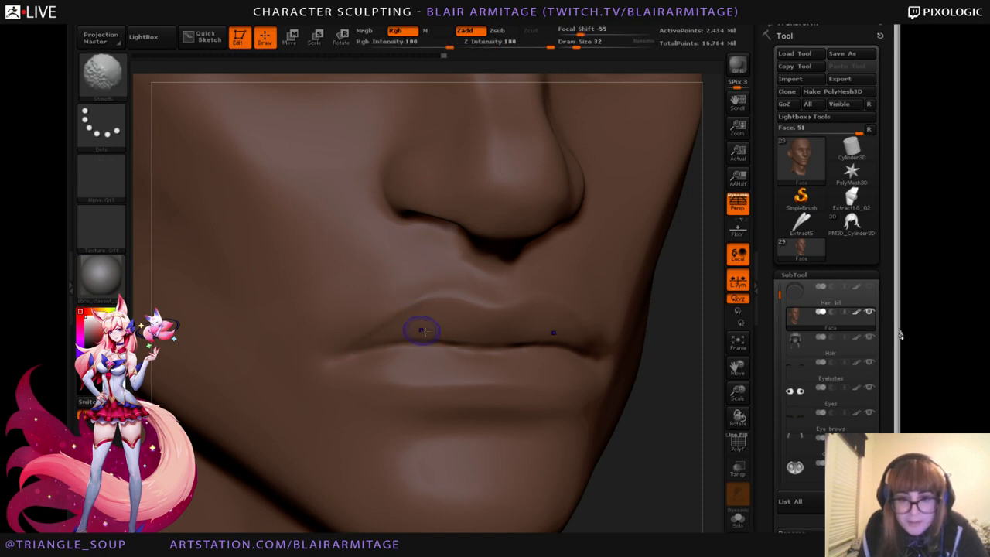
{"action": "mouse_move", "coordinate": [681, 491]}
{"action": "left_mouse_down"}
{"action": "mouse_move", "coordinate": [670, 482]}
{"action": "mouse_move", "coordinate": [691, 479]}
{"action": "left_mouse_up"}
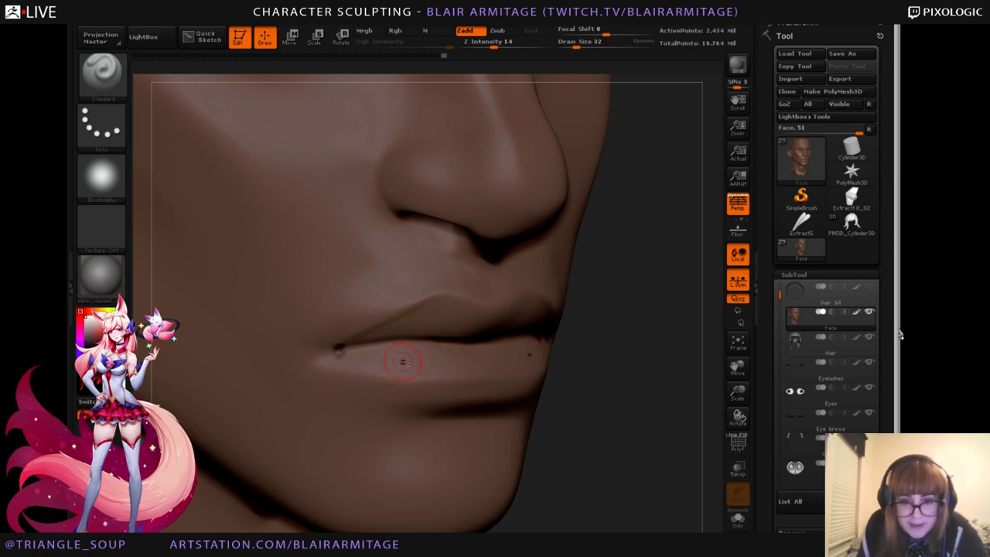
{"action": "right_click_drag", "start_coordinate": [402, 362], "coordinate": [424, 360]}
{"action": "left_click_drag", "start_coordinate": [342, 362], "coordinate": [332, 354]}
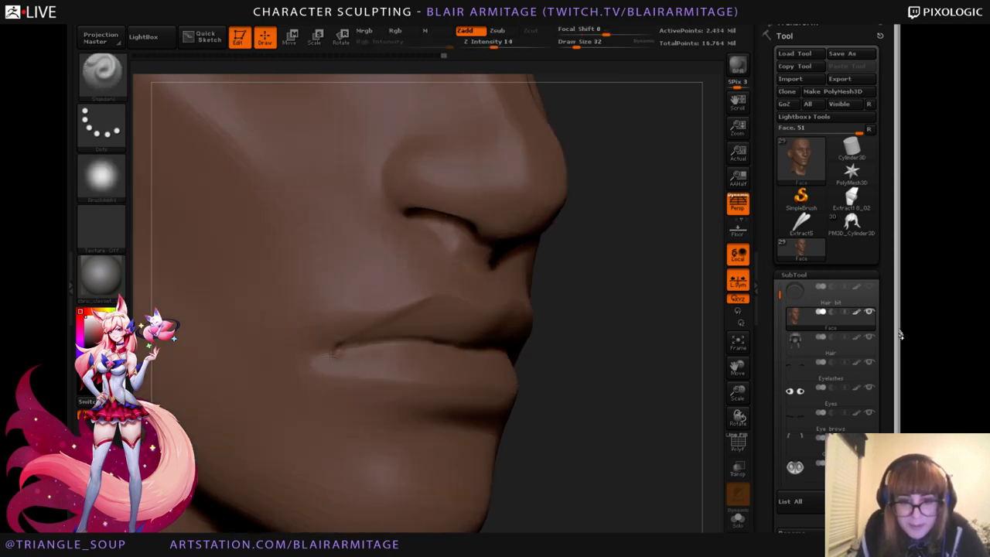
{"action": "mouse_move", "coordinate": [700, 387]}
{"action": "left_mouse_down"}
{"action": "mouse_move", "coordinate": [678, 386]}
{"action": "mouse_move", "coordinate": [702, 385]}
{"action": "left_mouse_up"}
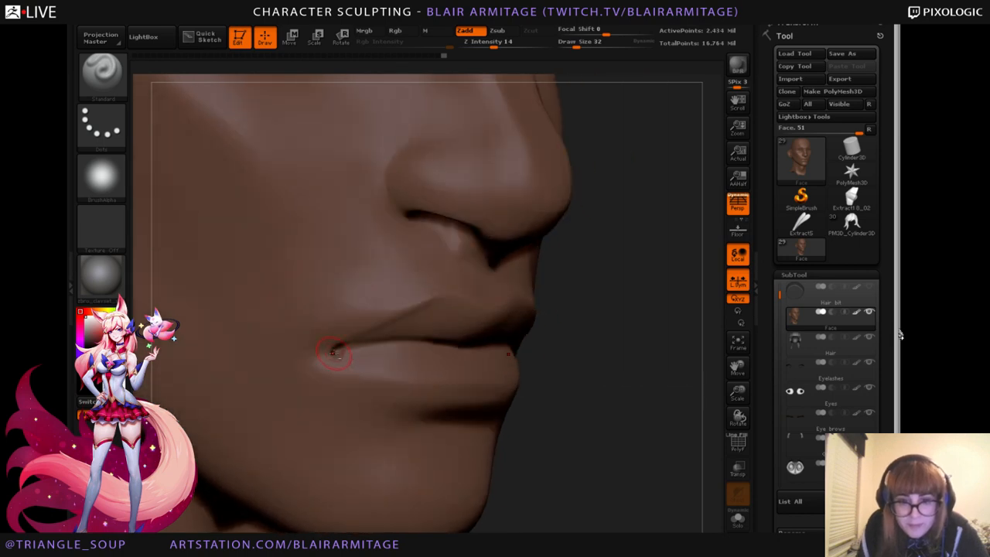
Smooth the mouth corners with the face lowered two subdivision levels, and return to the highest level.
{"action": "key", "text": "shift+d"}
{"action": "key", "text": "shift+d"}
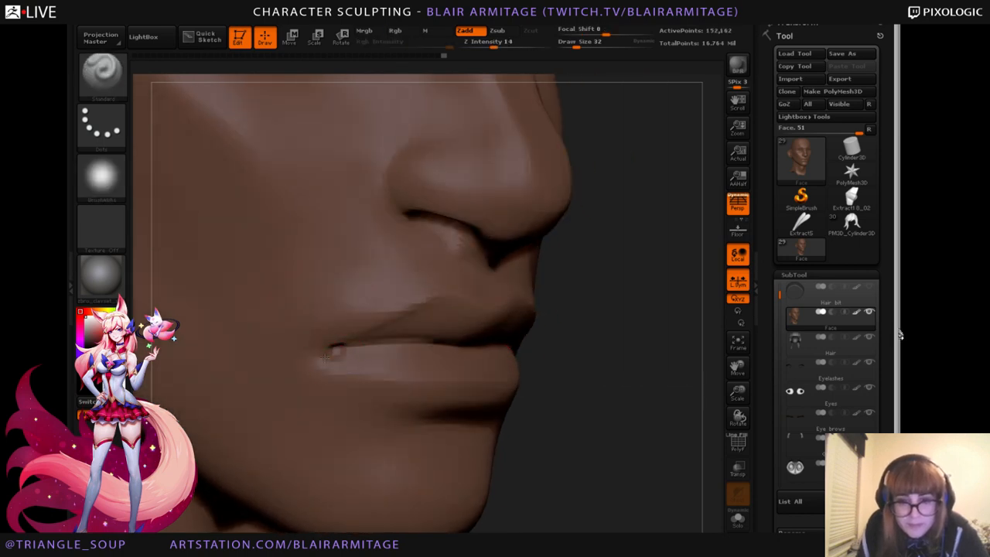
{"action": "right_click_drag", "start_coordinate": [479, 353], "coordinate": [426, 356]}
{"action": "key", "text": "d"}
{"action": "key", "text": "d"}
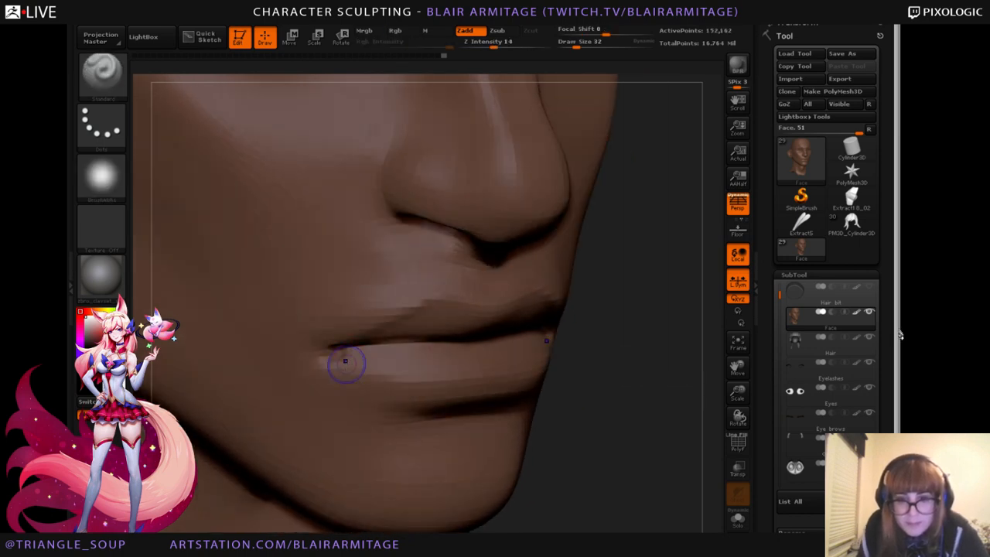
{"action": "left_click_drag", "start_coordinate": [647, 397], "coordinate": [582, 352]}
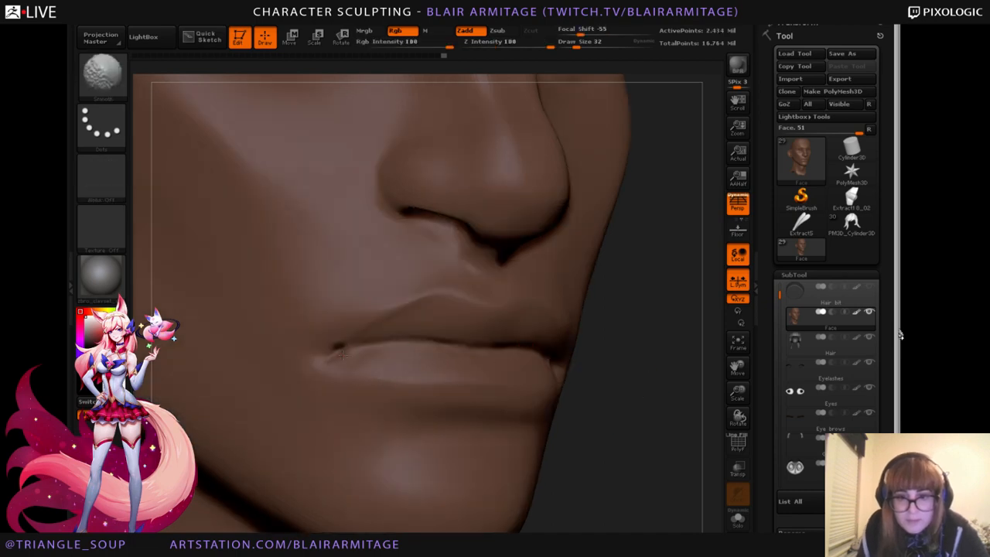
Refine the mouth corners and smooth the outer edges of the lower lip, checking the mouth from both sides.
{"action": "mouse_move", "coordinate": [453, 391]}
{"action": "right_mouse_down"}
{"action": "mouse_move", "coordinate": [632, 484]}
{"action": "mouse_move", "coordinate": [372, 368]}
{"action": "mouse_move", "coordinate": [426, 345]}
{"action": "right_mouse_up"}
{"action": "key", "text": "shift+d"}
{"action": "key", "text": "shift+d"}
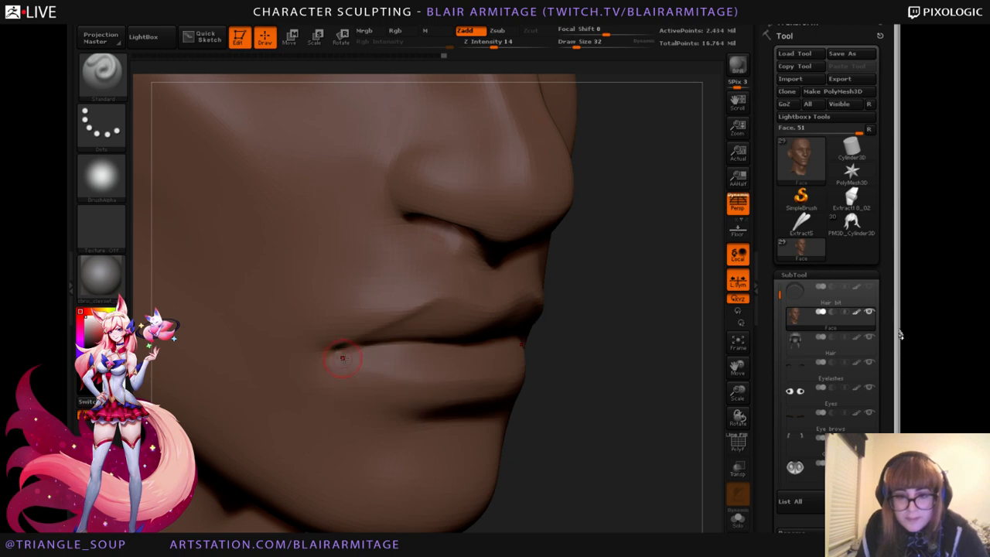
{"action": "right_click_drag", "start_coordinate": [427, 396], "coordinate": [263, 390]}
{"action": "right_click_drag", "start_coordinate": [340, 386], "coordinate": [185, 380]}
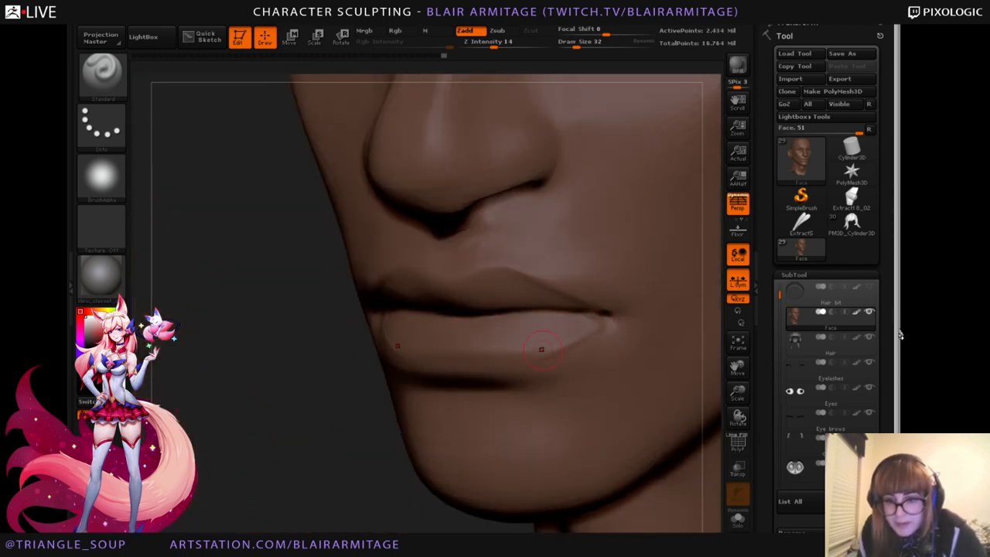
{"action": "key", "text": "shift"}
{"action": "mouse_move", "coordinate": [203, 437]}
{"action": "left_mouse_down"}
{"action": "mouse_move", "coordinate": [363, 438]}
{"action": "mouse_move", "coordinate": [433, 472]}
{"action": "mouse_move", "coordinate": [677, 493]}
{"action": "left_mouse_up"}
{"action": "mouse_move", "coordinate": [362, 375]}
{"action": "left_mouse_down", "text": "shift"}
{"action": "mouse_move", "coordinate": [384, 380]}
{"action": "mouse_move", "coordinate": [387, 437]}
{"action": "left_mouse_up", "text": "shift"}
{"action": "left_click_drag", "start_coordinate": [656, 499], "coordinate": [640, 475], "text": "alt"}
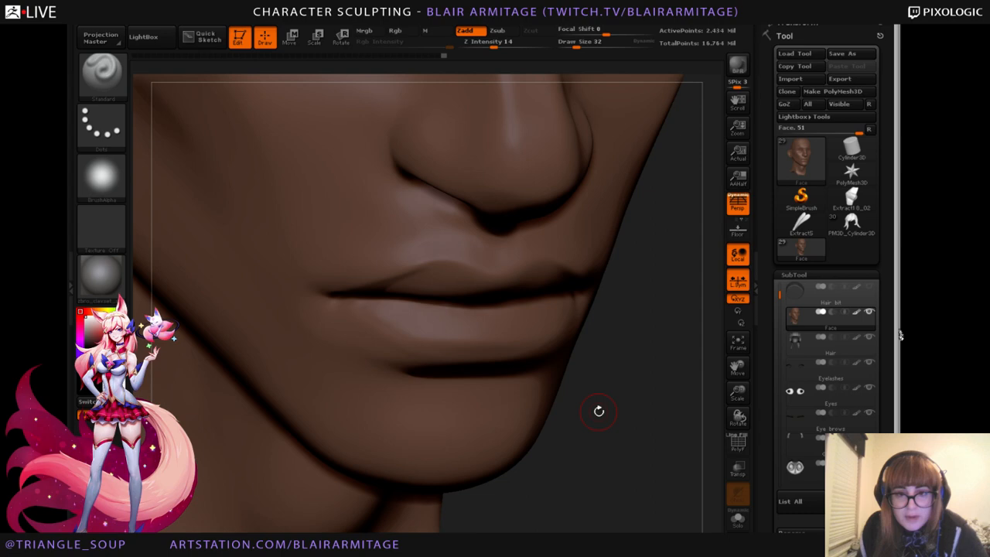
Build up the skin around the mouth corners with the Clay brush at size 60, two subdivision levels down, and smooth it.
{"action": "left_click", "coordinate": [102, 75]}
{"action": "left_click", "coordinate": [156, 88]}
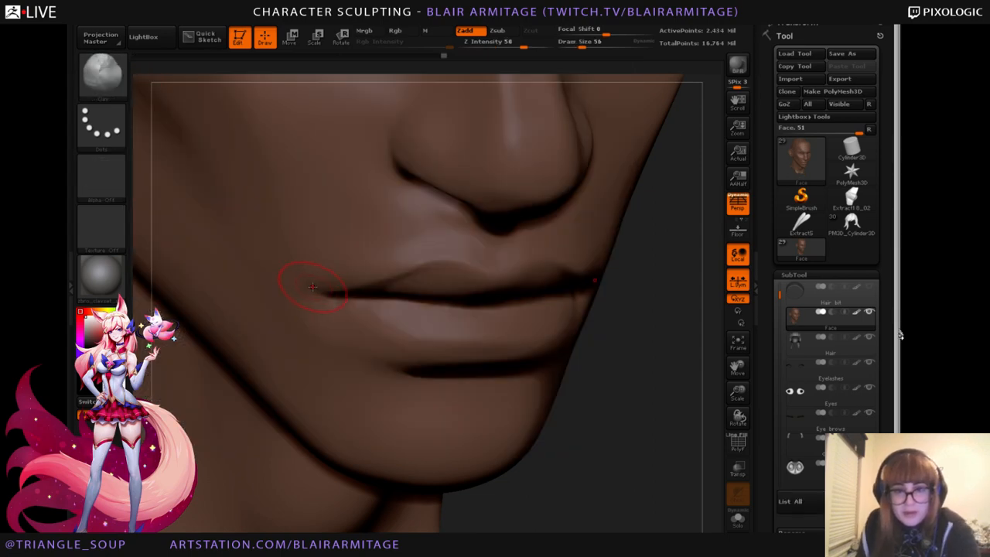
{"action": "left_click_drag", "start_coordinate": [613, 455], "coordinate": [635, 455]}
{"action": "key", "text": "shift+d"}
{"action": "key", "text": "shift+d"}
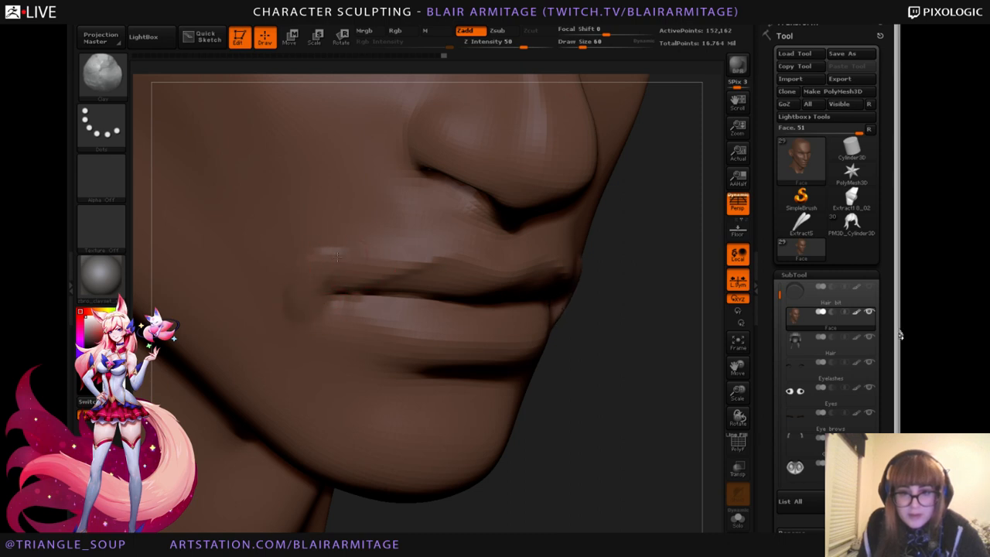
{"action": "mouse_move", "coordinate": [307, 255]}
{"action": "left_mouse_down", "text": "shift"}
{"action": "mouse_move", "coordinate": [281, 305]}
{"action": "mouse_move", "coordinate": [294, 294]}
{"action": "left_mouse_up", "text": "shift"}
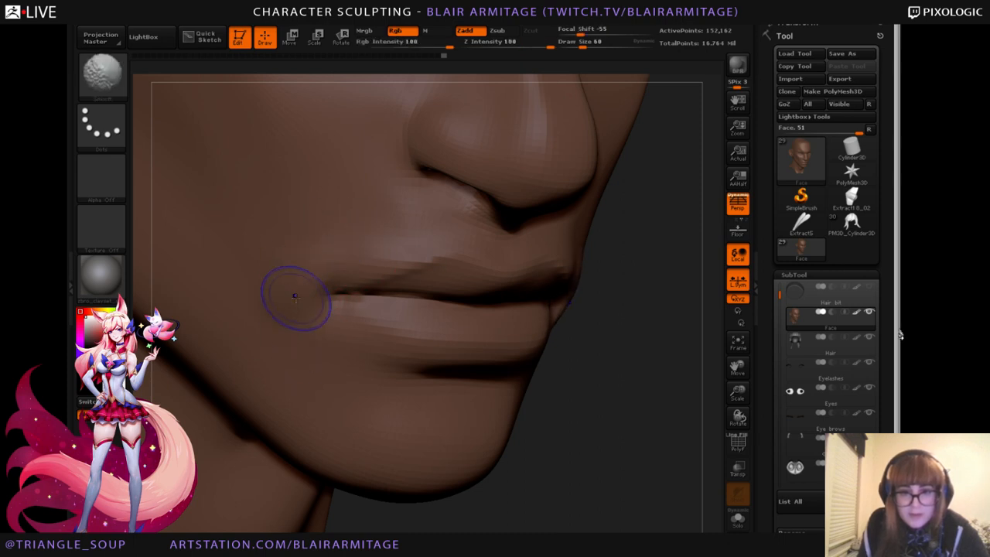
{"action": "left_click_drag", "start_coordinate": [595, 485], "coordinate": [575, 477]}
{"action": "left_click_drag", "start_coordinate": [290, 309], "coordinate": [302, 320], "text": "shift"}
{"action": "left_click_drag", "start_coordinate": [541, 427], "coordinate": [518, 419]}
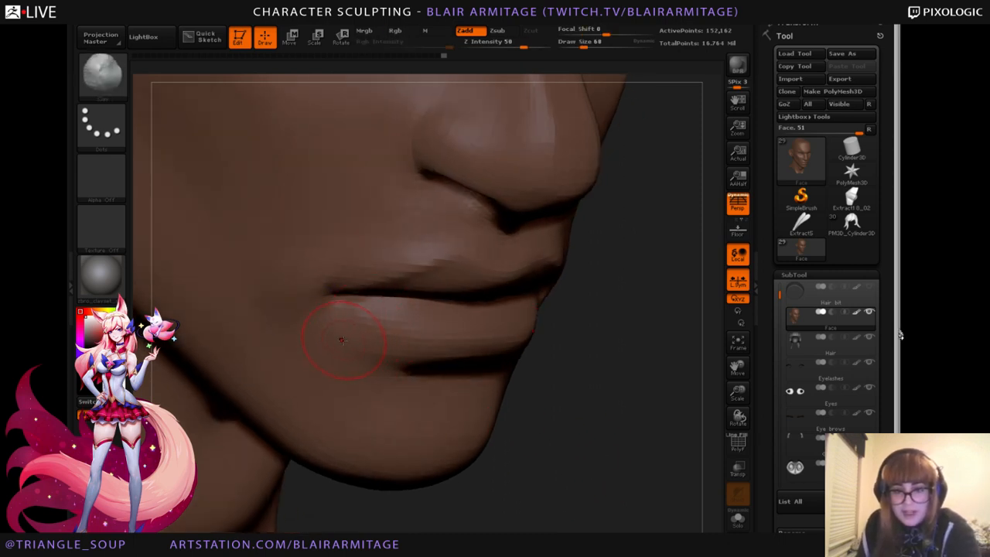
Fill the area from below the lip corners towards the jaw with Clay at size 80, smooth it and restore the highest subdivision level.
{"action": "key", "text": "]"}
{"action": "left_click_drag", "start_coordinate": [402, 348], "coordinate": [332, 372]}
{"action": "left_click_drag", "start_coordinate": [391, 348], "coordinate": [301, 379]}
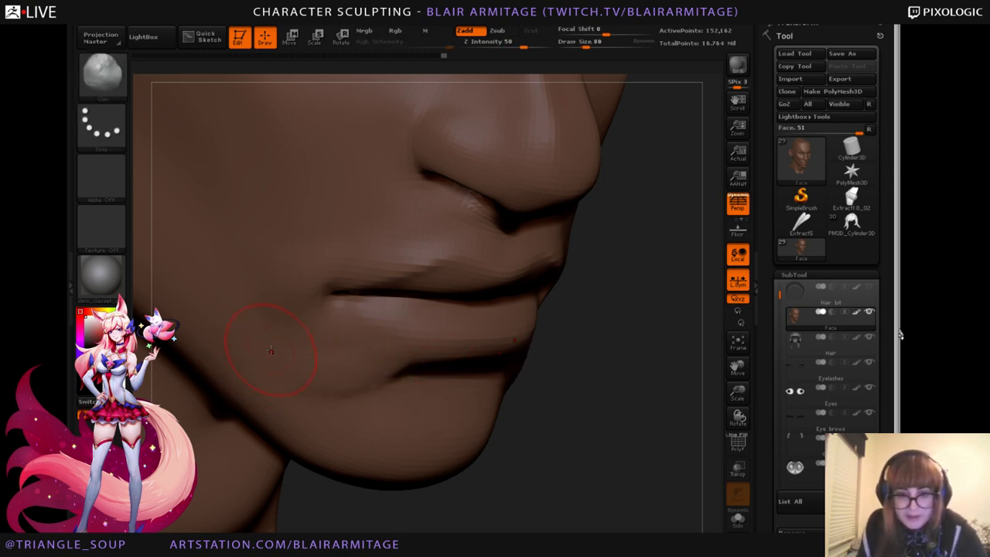
{"action": "left_click_drag", "start_coordinate": [580, 402], "coordinate": [411, 395]}
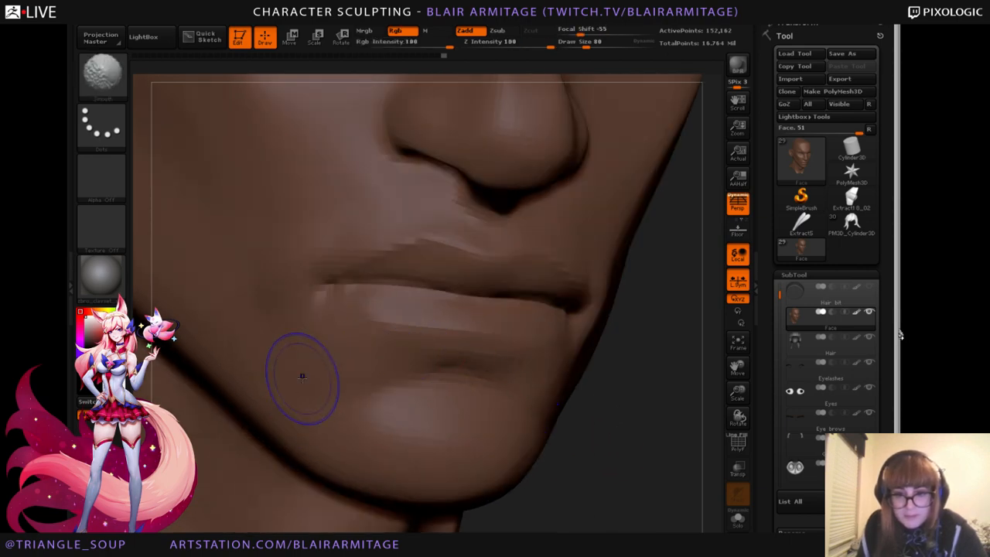
{"action": "left_click_drag", "start_coordinate": [617, 493], "coordinate": [393, 449]}
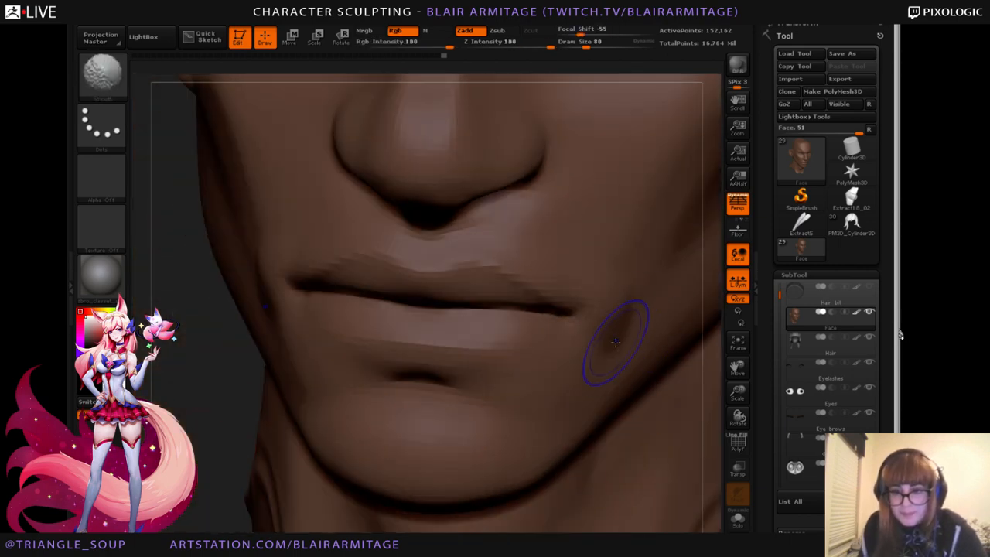
{"action": "left_click_drag", "start_coordinate": [173, 402], "coordinate": [166, 403]}
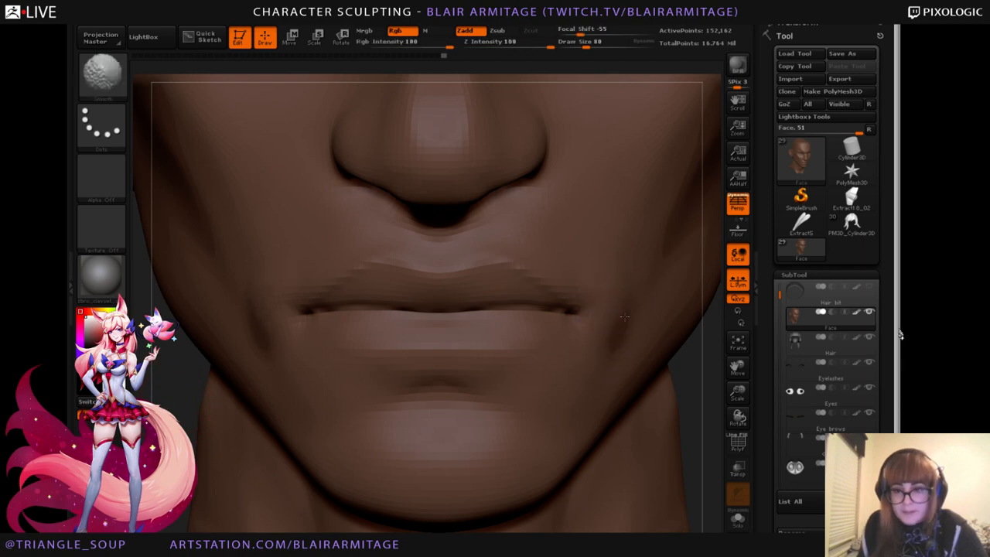
{"action": "key", "text": "d"}
{"action": "key", "text": "d"}
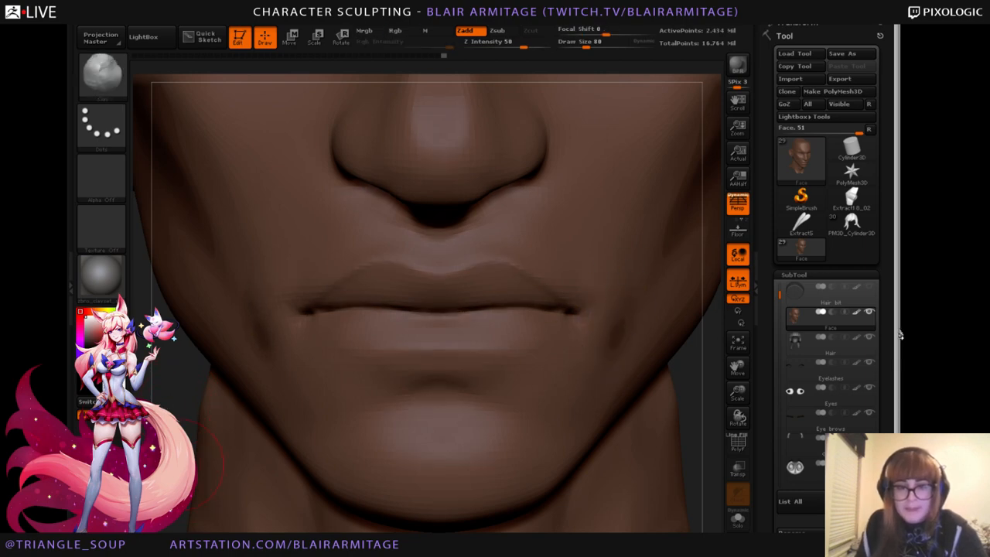
{"action": "left_click_drag", "start_coordinate": [144, 124], "coordinate": [155, 136], "text": "alt"}
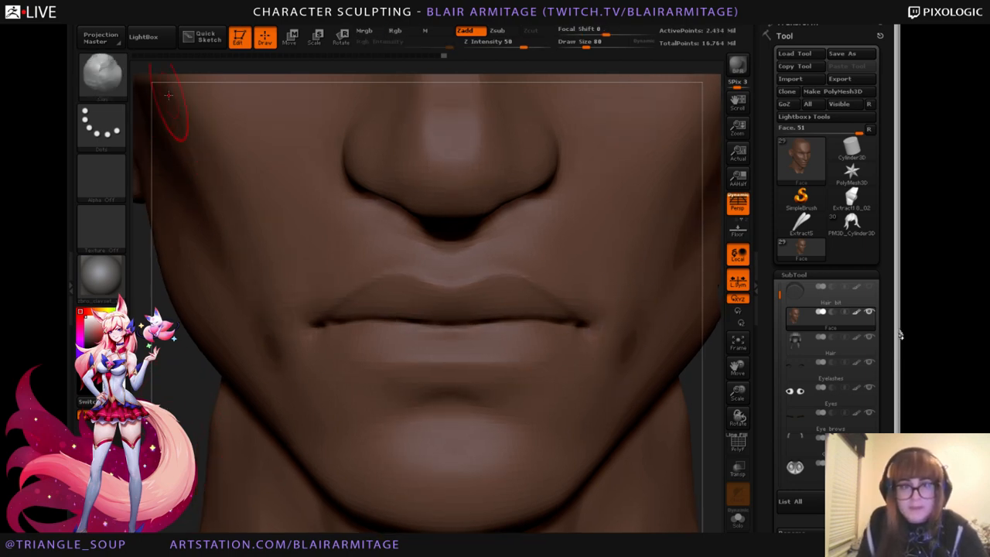
Smooth the base of the nose under the nostril in profile at brush size 96, two subdivision levels below the highest.
{"action": "left_click", "coordinate": [116, 81]}
{"action": "left_click", "coordinate": [281, 92]}
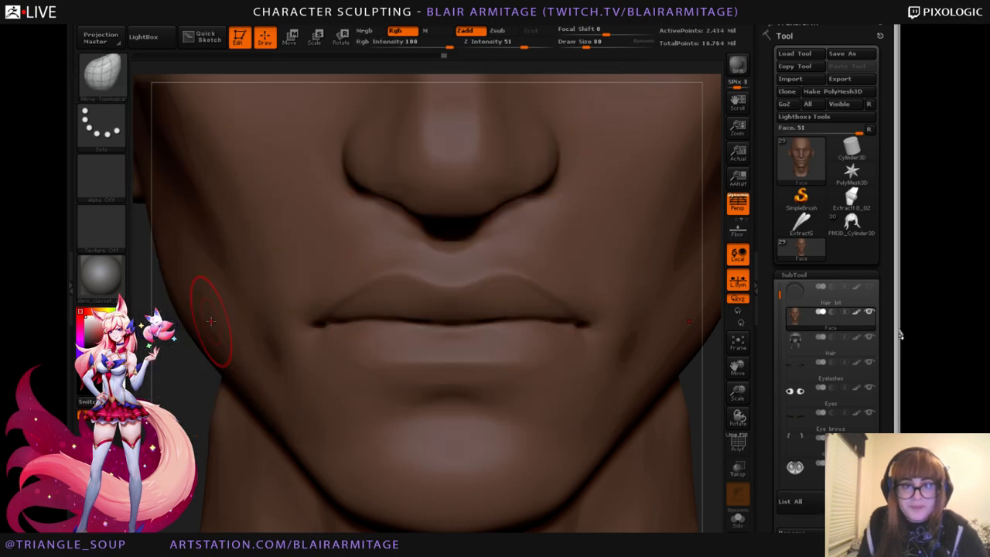
{"action": "left_click_drag", "start_coordinate": [189, 377], "coordinate": [464, 417]}
{"action": "left_click_drag", "start_coordinate": [707, 404], "coordinate": [484, 414], "text": "alt"}
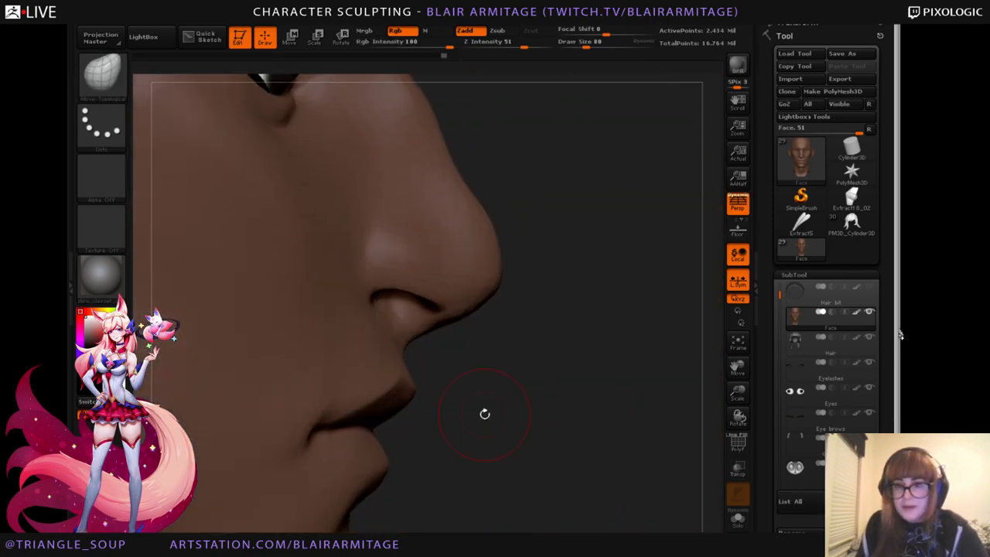
{"action": "left_click_drag", "start_coordinate": [557, 341], "coordinate": [611, 373], "text": "alt"}
{"action": "key", "text": "shift+d"}
{"action": "key", "text": "shift+d"}
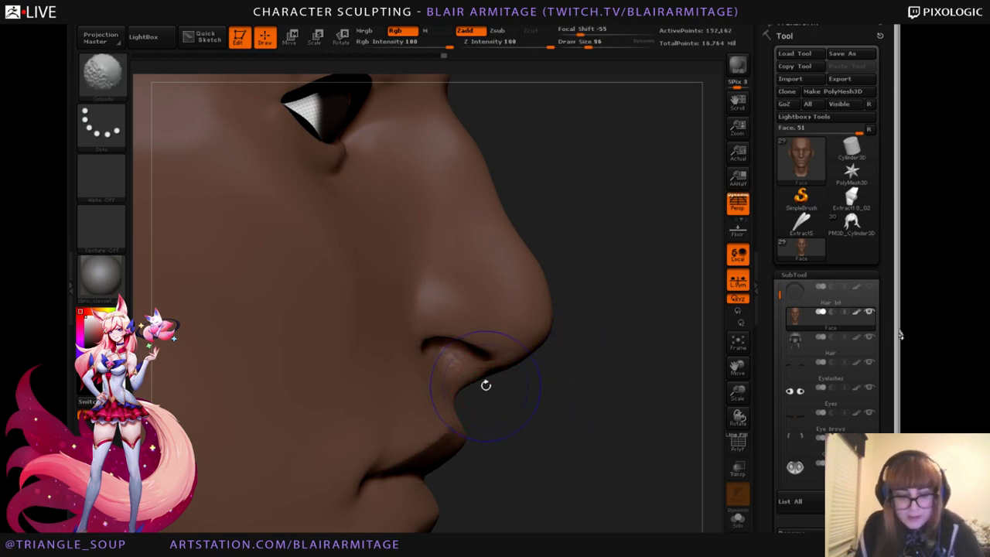
Reshape the underside and tip of the nose with Move Topological, two more subdivision levels down, and raise the level by two.
{"action": "key", "text": "shift+d"}
{"action": "key", "text": "shift+d"}
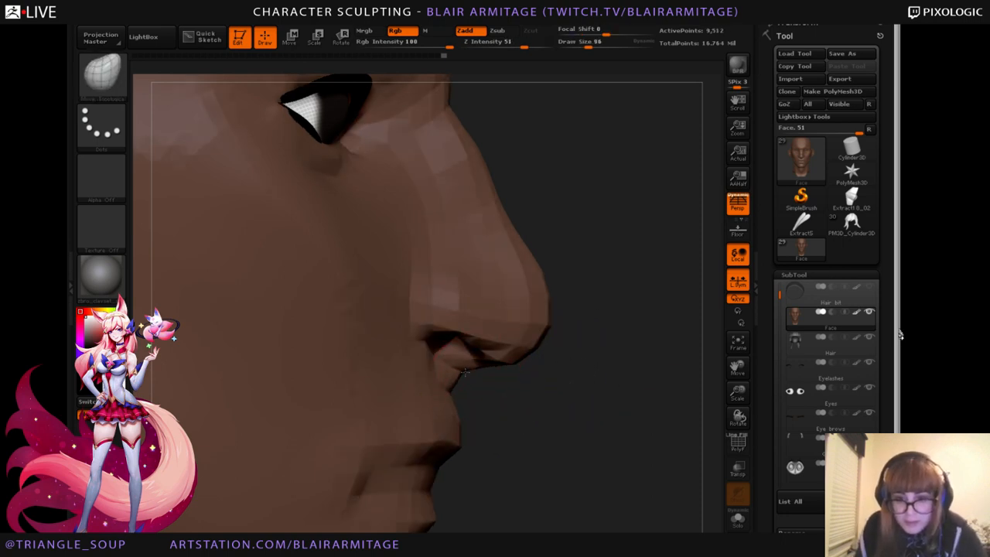
{"action": "key", "text": "d"}
{"action": "key", "text": "shift+d"}
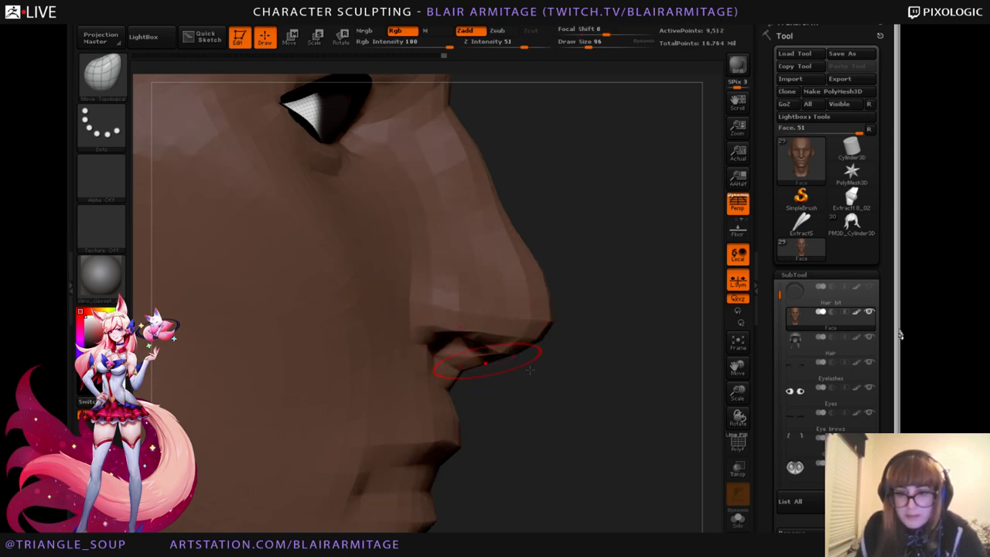
{"action": "key", "text": "d"}
{"action": "key", "text": "d"}
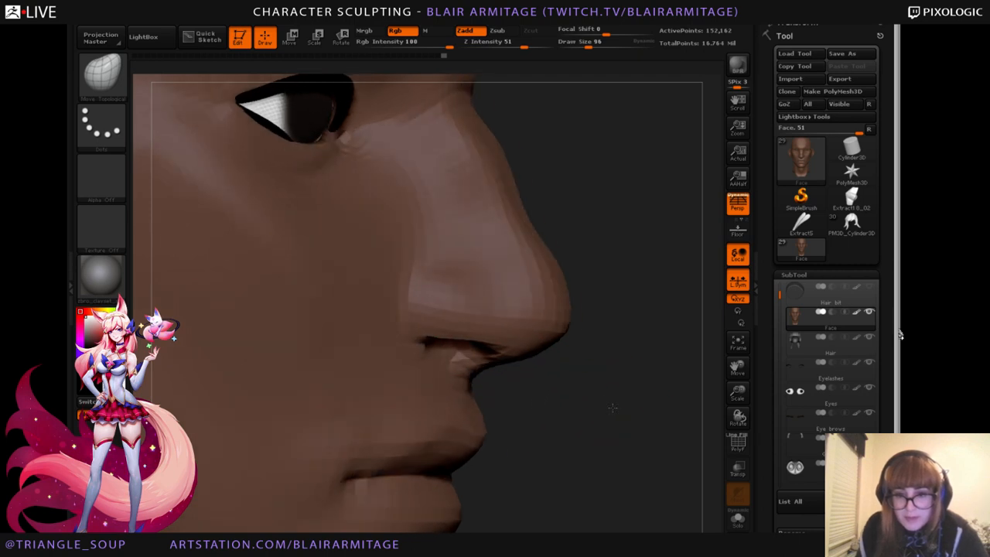
Show the polygon wireframe on the face and mask a ring around the nostril, undoing the first stroke.
{"action": "mouse_move", "coordinate": [612, 407]}
{"action": "left_mouse_down"}
{"action": "mouse_move", "coordinate": [572, 371]}
{"action": "mouse_move", "coordinate": [608, 296]}
{"action": "mouse_move", "coordinate": [679, 359]}
{"action": "left_mouse_up"}
{"action": "left_click", "coordinate": [744, 450]}
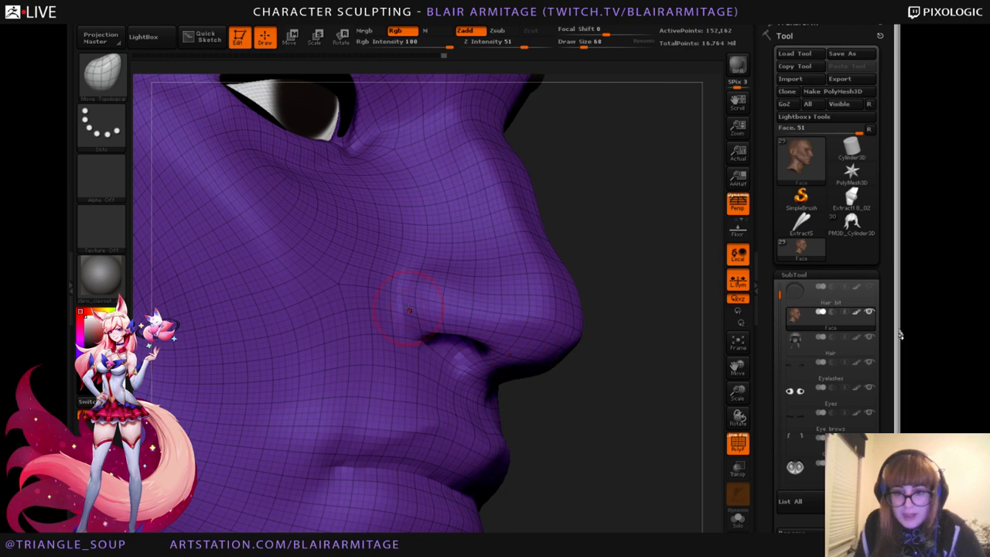
{"action": "left_click_drag", "start_coordinate": [438, 302], "coordinate": [411, 312], "text": "ctrl"}
{"action": "key", "text": "ctrl+z"}
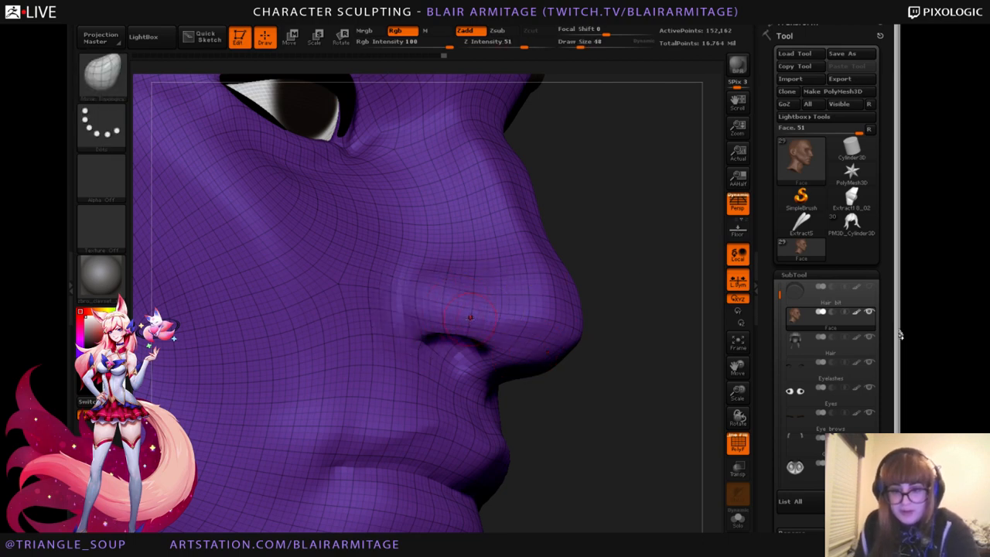
{"action": "left_click_drag", "start_coordinate": [634, 297], "coordinate": [619, 325]}
{"action": "mouse_move", "coordinate": [496, 318]}
{"action": "left_mouse_down", "text": "ctrl"}
{"action": "mouse_move", "coordinate": [425, 309]}
{"action": "mouse_move", "coordinate": [404, 327]}
{"action": "mouse_move", "coordinate": [445, 388]}
{"action": "mouse_move", "coordinate": [467, 372]}
{"action": "mouse_move", "coordinate": [462, 331]}
{"action": "mouse_move", "coordinate": [423, 325]}
{"action": "left_mouse_up", "text": "ctrl"}
Check the masked nostril from several angles with Move Topological at size 44 and clear the mask.
{"action": "left_click_drag", "start_coordinate": [592, 340], "coordinate": [654, 318]}
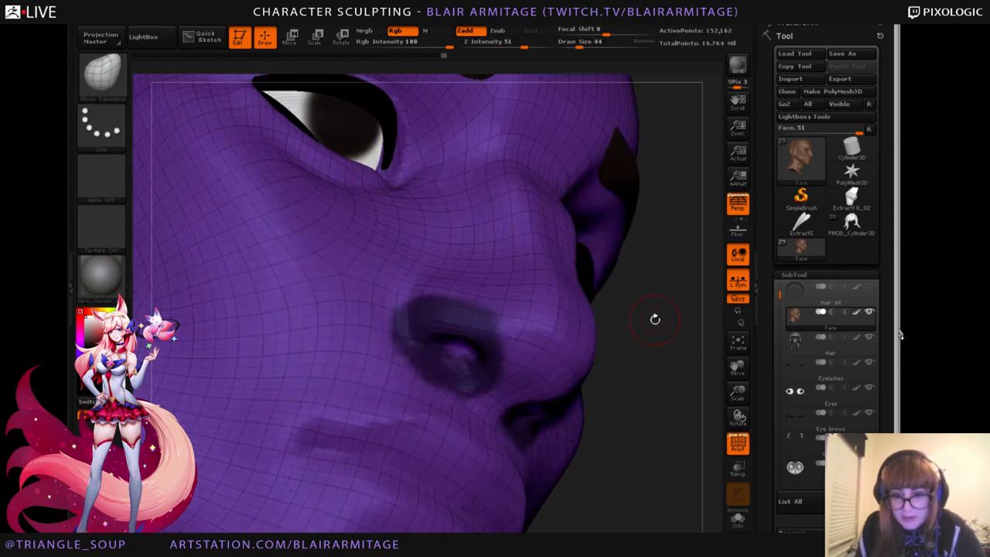
{"action": "left_click_drag", "start_coordinate": [711, 382], "coordinate": [657, 386]}
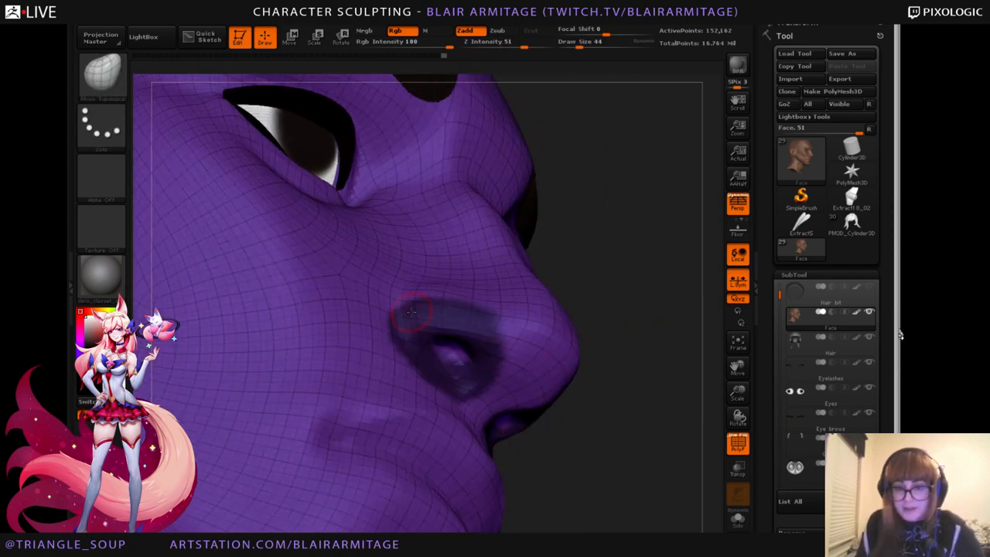
{"action": "mouse_move", "coordinate": [548, 403]}
{"action": "left_mouse_down"}
{"action": "mouse_move", "coordinate": [638, 426]}
{"action": "mouse_move", "coordinate": [636, 401]}
{"action": "left_mouse_up"}
{"action": "mouse_move", "coordinate": [621, 349]}
{"action": "left_mouse_down", "text": "ctrl"}
{"action": "mouse_move", "coordinate": [639, 395]}
{"action": "mouse_move", "coordinate": [573, 320]}
{"action": "left_mouse_up", "text": "ctrl"}
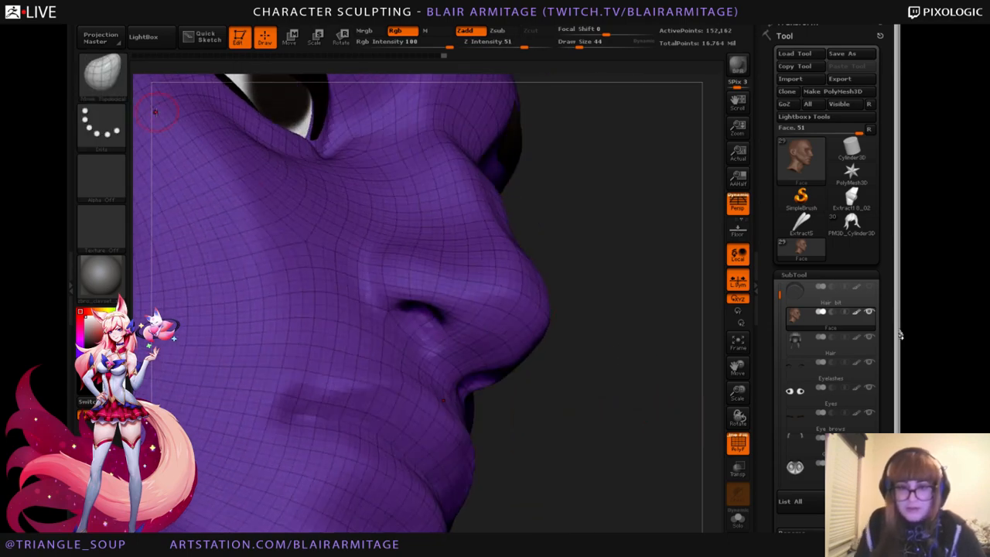
Hide the wireframe and build up the outer edge of the nostril wing with the Clay brush at size 44.
{"action": "left_click", "coordinate": [102, 77]}
{"action": "left_click", "coordinate": [150, 88]}
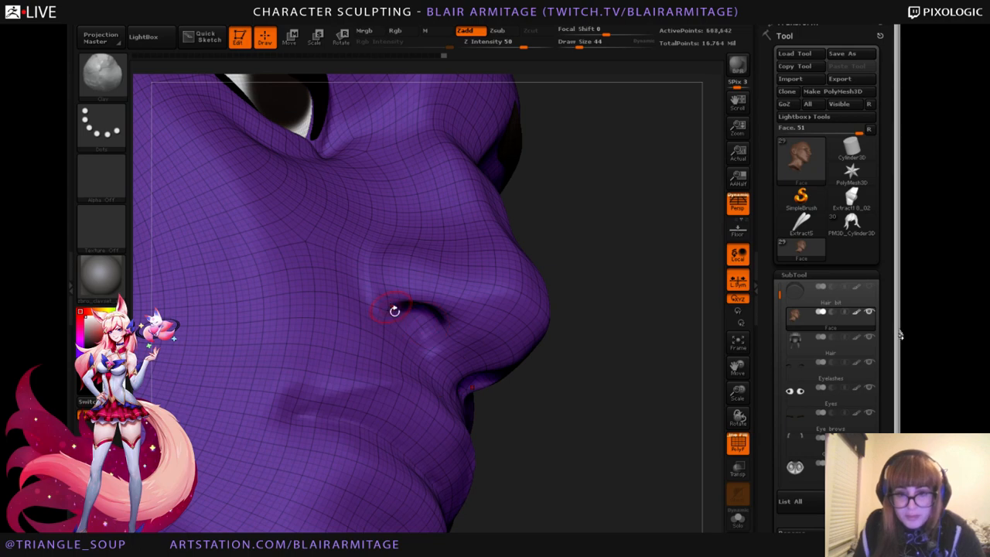
{"action": "left_click", "coordinate": [738, 442]}
{"action": "left_click_drag", "start_coordinate": [378, 269], "coordinate": [369, 280]}
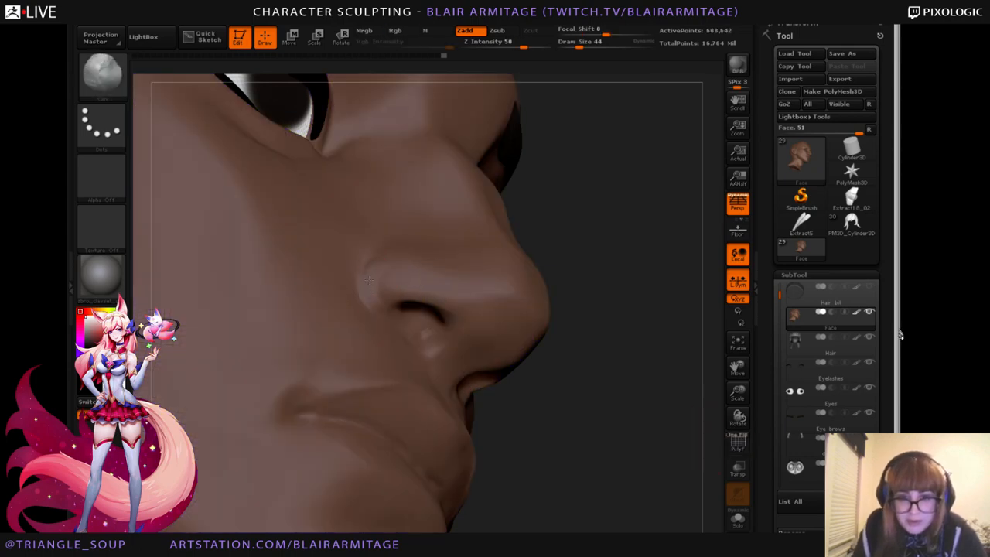
{"action": "mouse_move", "coordinate": [410, 334]}
{"action": "right_mouse_down"}
{"action": "mouse_move", "coordinate": [374, 308]}
{"action": "mouse_move", "coordinate": [463, 321]}
{"action": "right_mouse_up"}
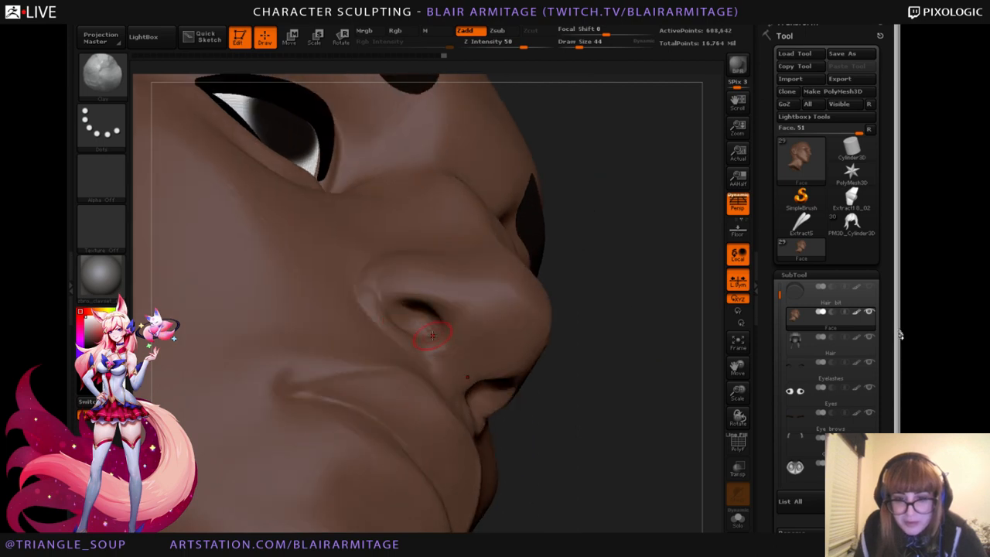
{"action": "right_click_drag", "start_coordinate": [376, 273], "coordinate": [568, 295]}
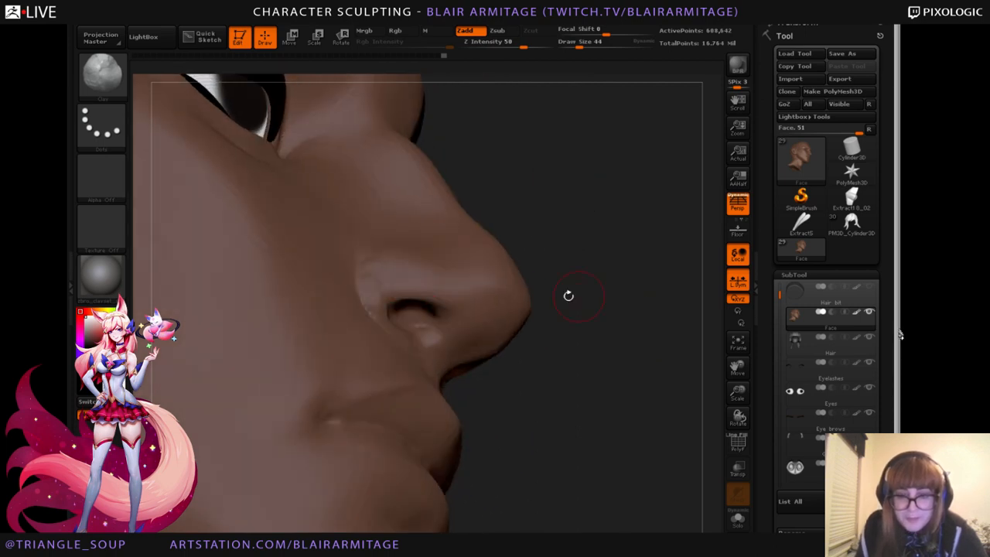
Continue the Clay build-up along the nostril wing and smooth its transition into the nostril rim.
{"action": "right_click_drag", "start_coordinate": [647, 287], "coordinate": [385, 262]}
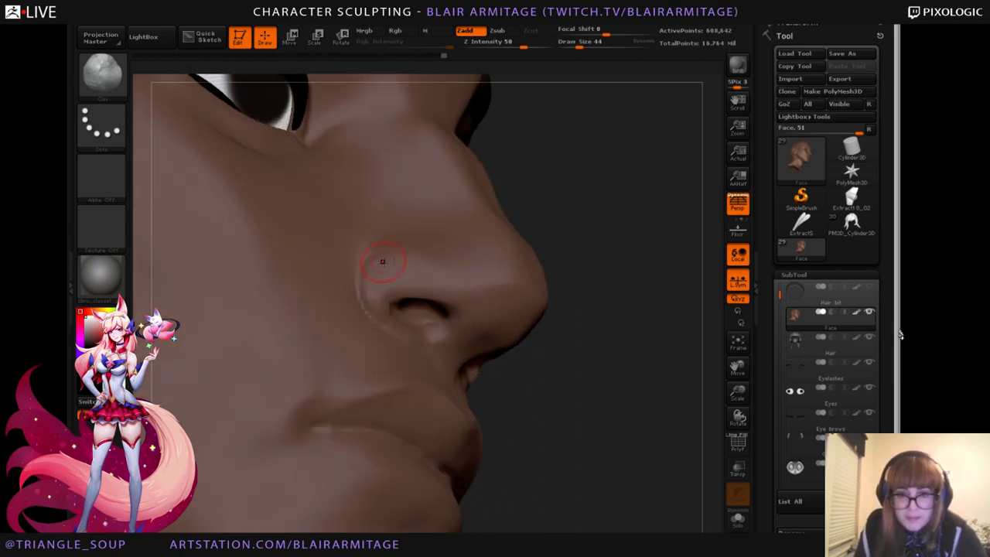
{"action": "right_click_drag", "start_coordinate": [629, 309], "coordinate": [342, 283]}
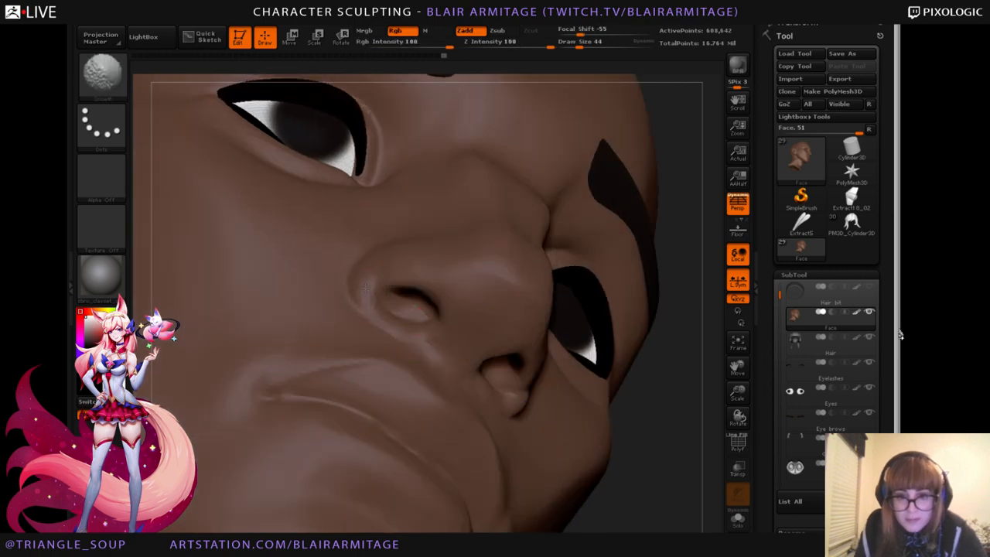
{"action": "key", "text": "shift"}
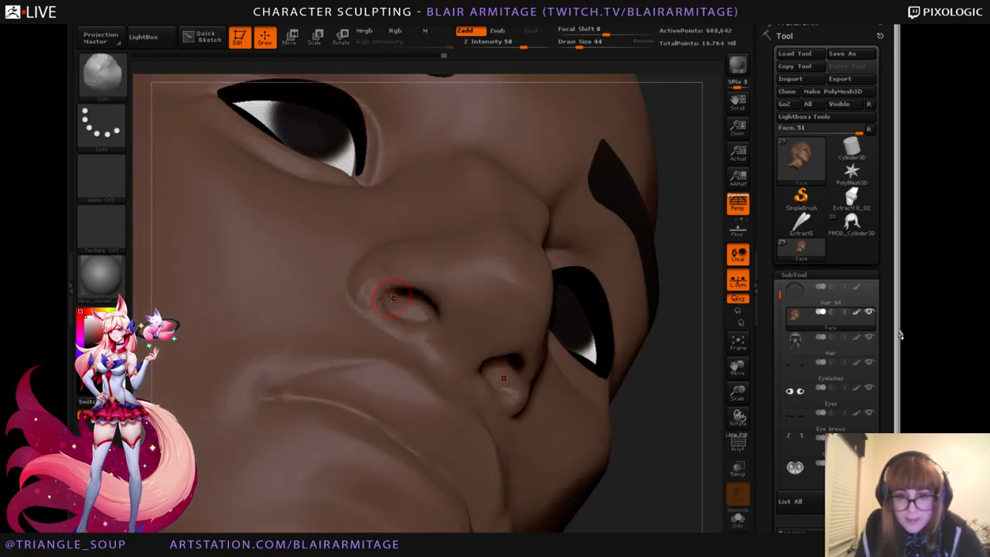
{"action": "left_click_drag", "start_coordinate": [369, 304], "coordinate": [389, 309], "text": "shift"}
{"action": "left_click_drag", "start_coordinate": [678, 483], "coordinate": [534, 371]}
{"action": "left_click_drag", "start_coordinate": [338, 301], "coordinate": [534, 342]}
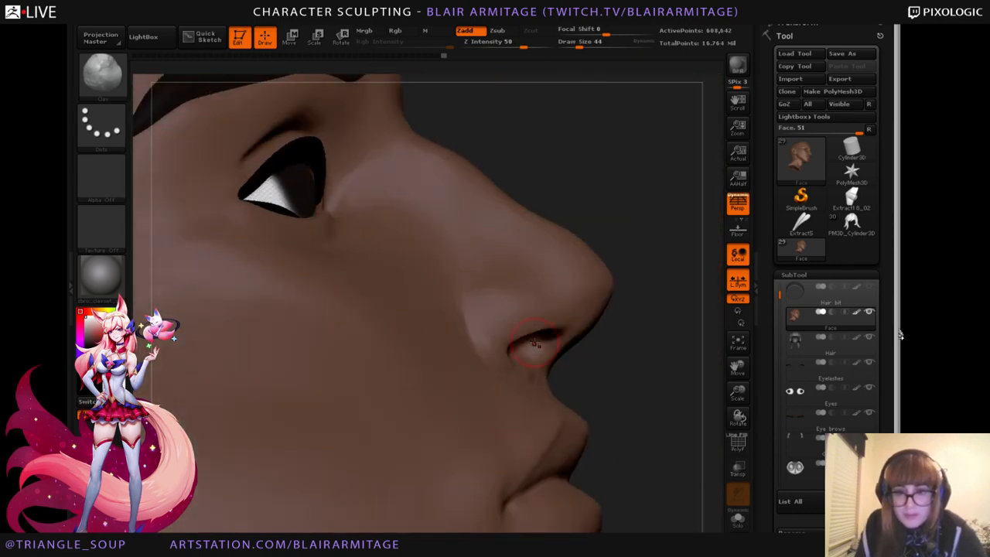
Reshape the back of the nostril wing in profile with Move Topological at size 88 on lower subdivision levels, and restore the highest level.
{"action": "mouse_move", "coordinate": [634, 221]}
{"action": "left_mouse_down"}
{"action": "mouse_move", "coordinate": [649, 186]}
{"action": "mouse_move", "coordinate": [585, 191]}
{"action": "left_mouse_up"}
{"action": "left_click", "coordinate": [102, 74]}
{"action": "left_click", "coordinate": [279, 87]}
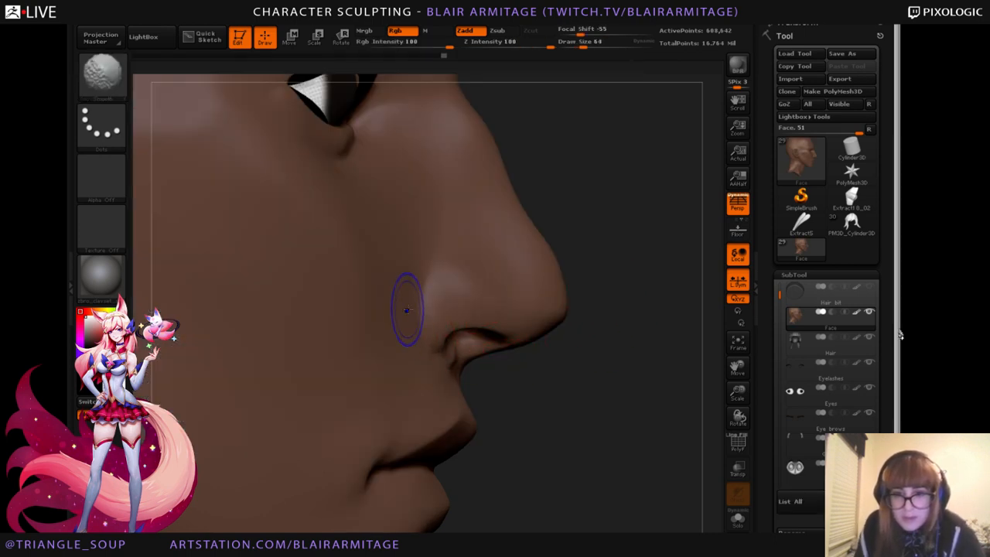
{"action": "key", "text": "shift+d"}
{"action": "key", "text": "shift+d"}
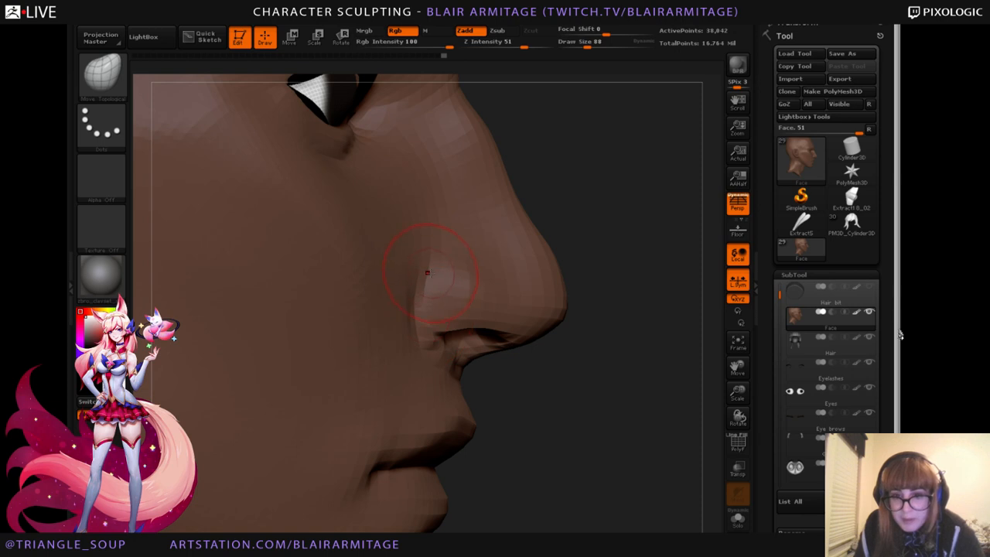
{"action": "key", "text": "d"}
{"action": "key", "text": "d"}
{"action": "key", "text": "d"}
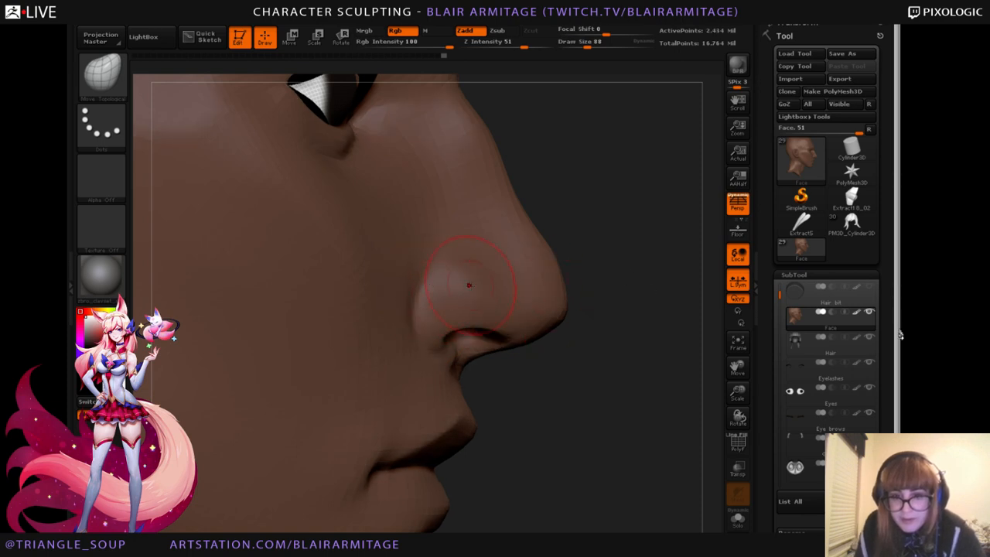
{"action": "key", "text": "shift+d"}
{"action": "key", "text": "shift+d"}
{"action": "key", "text": "d"}
{"action": "key", "text": "d"}
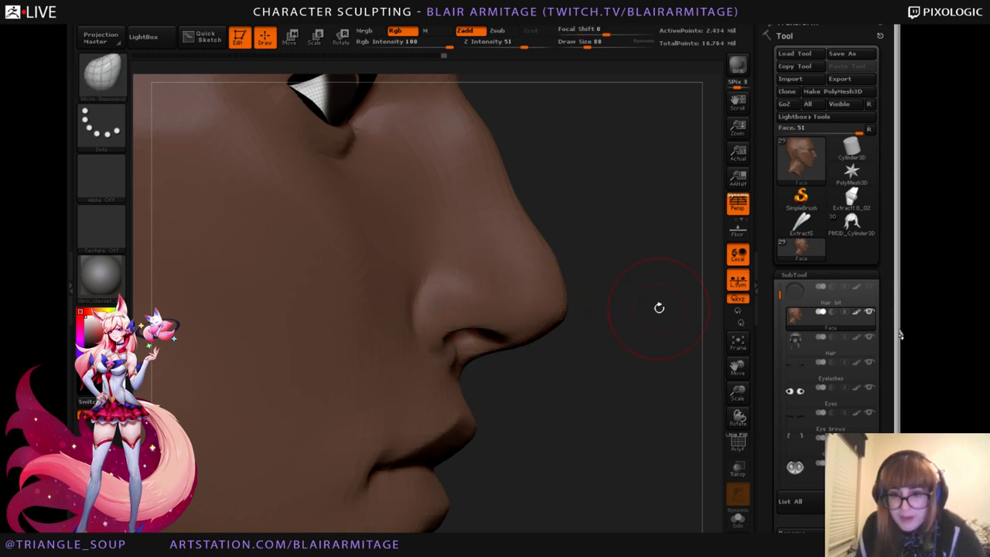
Smooth the skin beneath the nostril and adjust its lower rim with Move Topological at size 56, working from below.
{"action": "left_click_drag", "start_coordinate": [658, 308], "coordinate": [657, 267]}
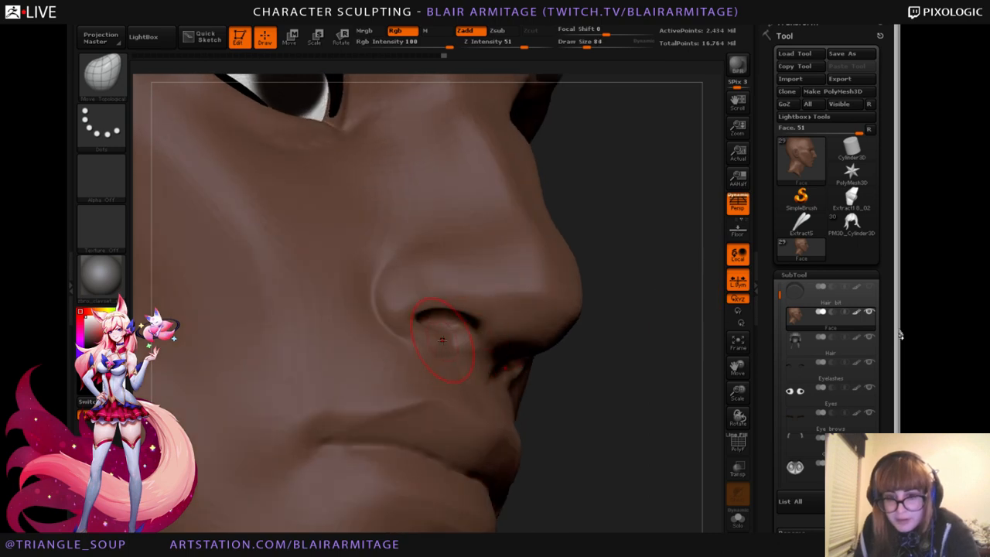
{"action": "left_click_drag", "start_coordinate": [430, 356], "coordinate": [424, 354], "text": "shift"}
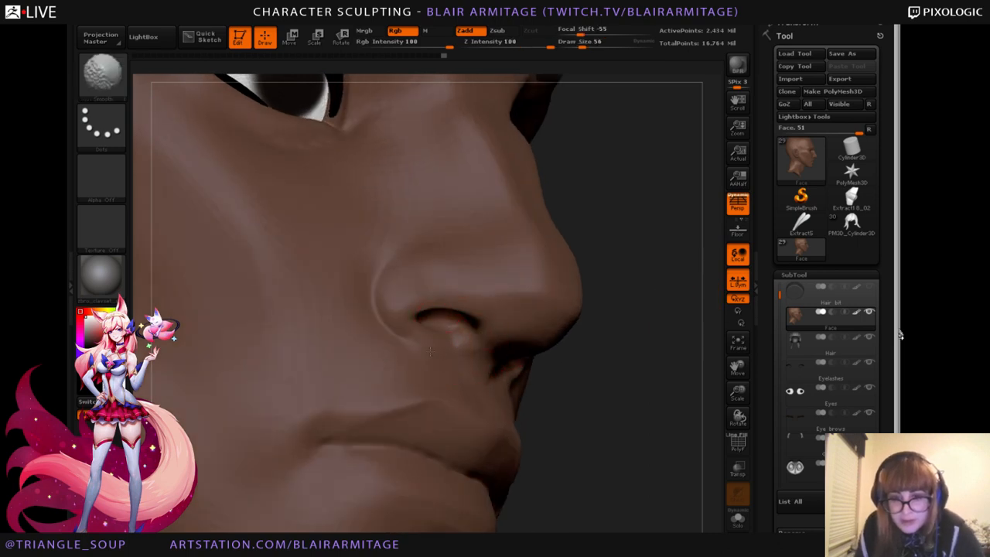
{"action": "left_click_drag", "start_coordinate": [645, 345], "coordinate": [643, 282]}
{"action": "left_click_drag", "start_coordinate": [455, 341], "coordinate": [459, 336]}
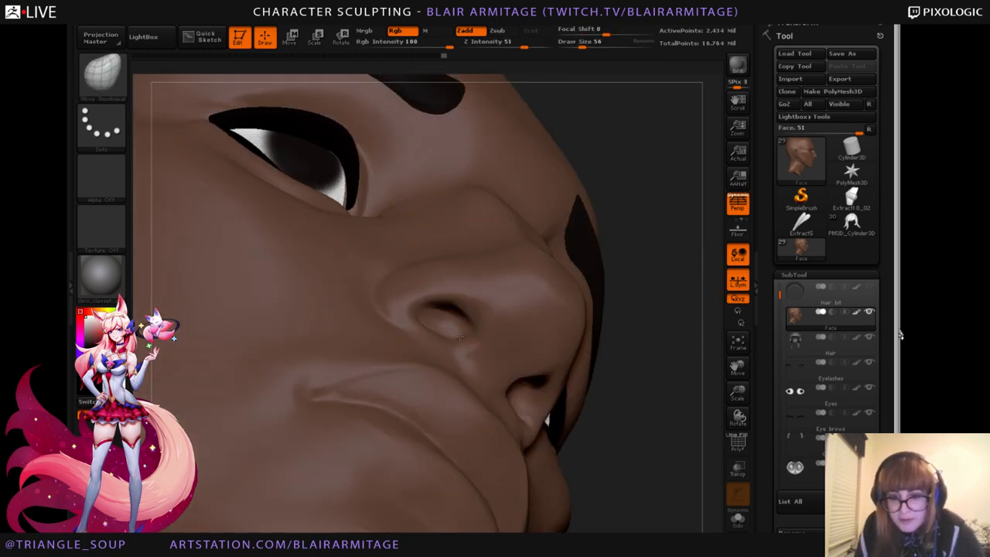
{"action": "mouse_move", "coordinate": [674, 331]}
{"action": "left_mouse_down"}
{"action": "mouse_move", "coordinate": [674, 314]}
{"action": "mouse_move", "coordinate": [621, 292]}
{"action": "mouse_move", "coordinate": [515, 346]}
{"action": "left_mouse_up"}
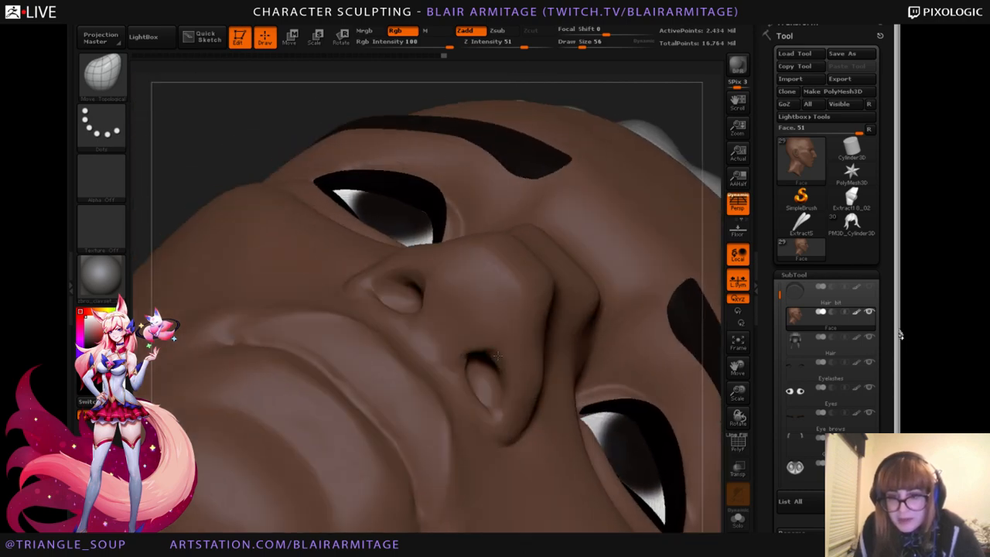
{"action": "mouse_move", "coordinate": [683, 167]}
{"action": "left_mouse_down"}
{"action": "mouse_move", "coordinate": [665, 173]}
{"action": "mouse_move", "coordinate": [490, 372]}
{"action": "mouse_move", "coordinate": [487, 358]}
{"action": "mouse_move", "coordinate": [680, 233]}
{"action": "mouse_move", "coordinate": [680, 249]}
{"action": "left_mouse_up"}
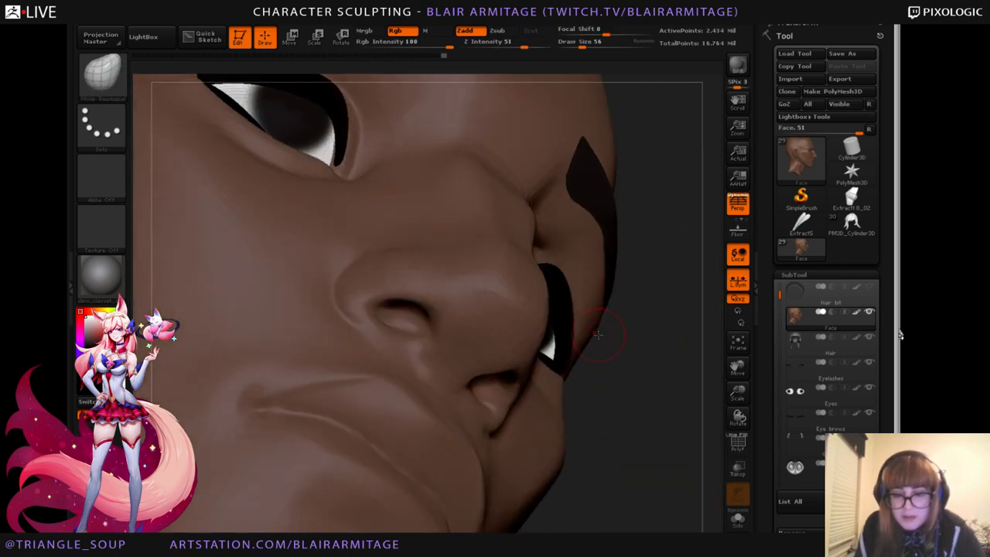
Adjust the outer contours of both nostril wings from the front with Move Topological at size 56.
{"action": "left_click_drag", "start_coordinate": [644, 390], "coordinate": [672, 447]}
{"action": "left_click_drag", "start_coordinate": [177, 500], "coordinate": [167, 525], "text": "alt"}
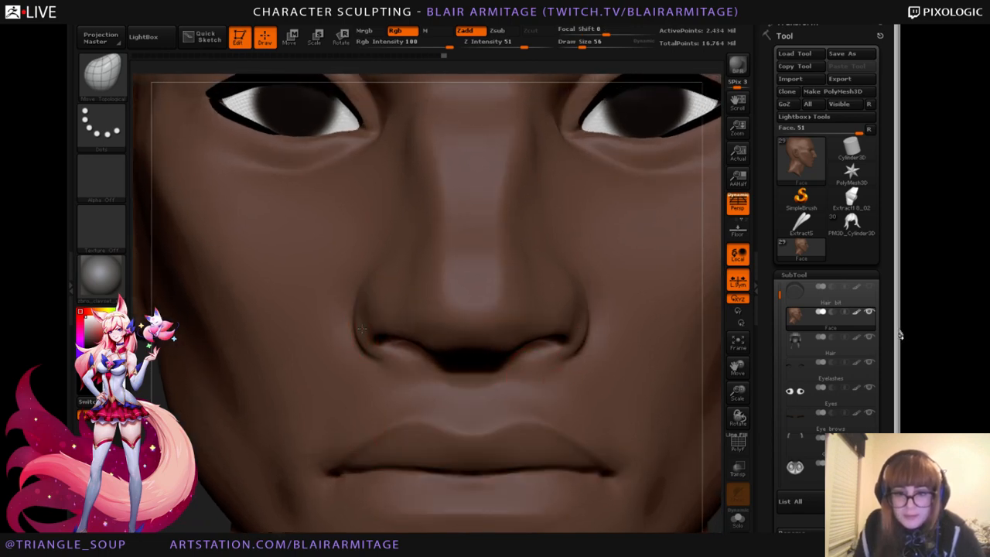
{"action": "left_click_drag", "start_coordinate": [366, 325], "coordinate": [365, 325]}
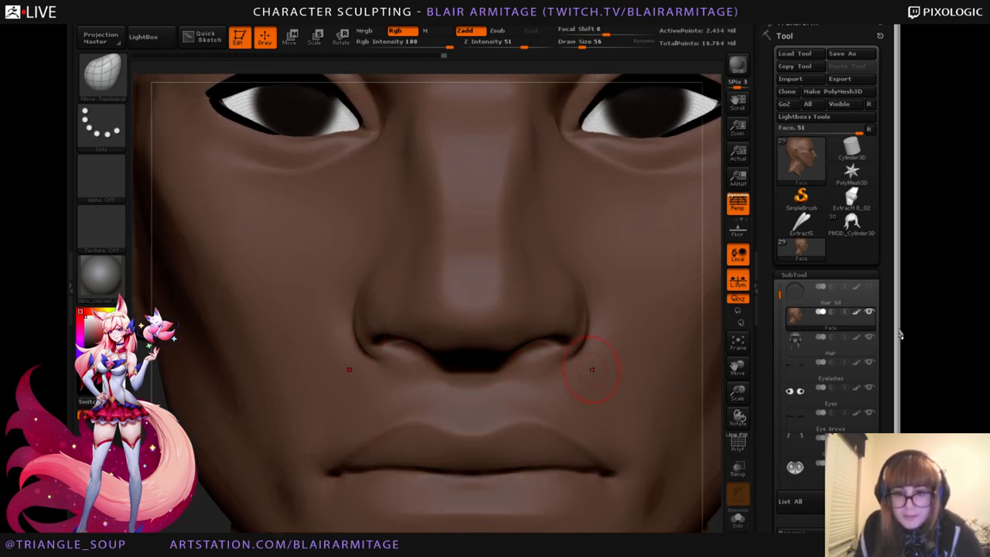
{"action": "key", "text": "shift"}
Mask the underside of the nose tip, clear the mask, and reshape the nostrils from below with Move Topological at size 72.
{"action": "left_click_drag", "start_coordinate": [737, 391], "coordinate": [738, 348]}
{"action": "mouse_move", "coordinate": [239, 441]}
{"action": "left_mouse_down"}
{"action": "mouse_move", "coordinate": [213, 412]}
{"action": "mouse_move", "coordinate": [210, 348]}
{"action": "left_mouse_up"}
{"action": "left_click_drag", "start_coordinate": [676, 210], "coordinate": [665, 205]}
{"action": "key", "text": "shift"}
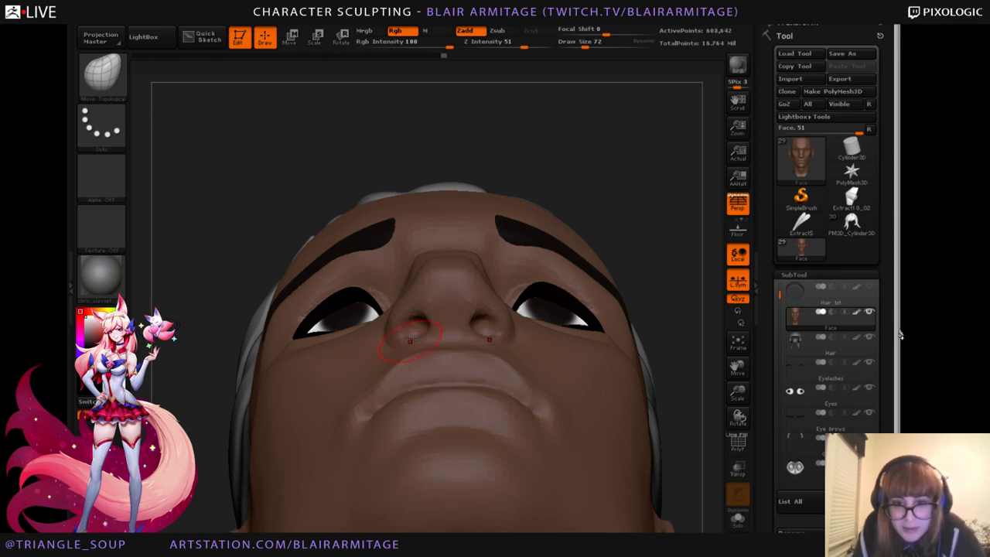
{"action": "left_click_drag", "start_coordinate": [603, 249], "coordinate": [594, 257]}
{"action": "left_click_drag", "start_coordinate": [452, 307], "coordinate": [453, 313], "text": "ctrl"}
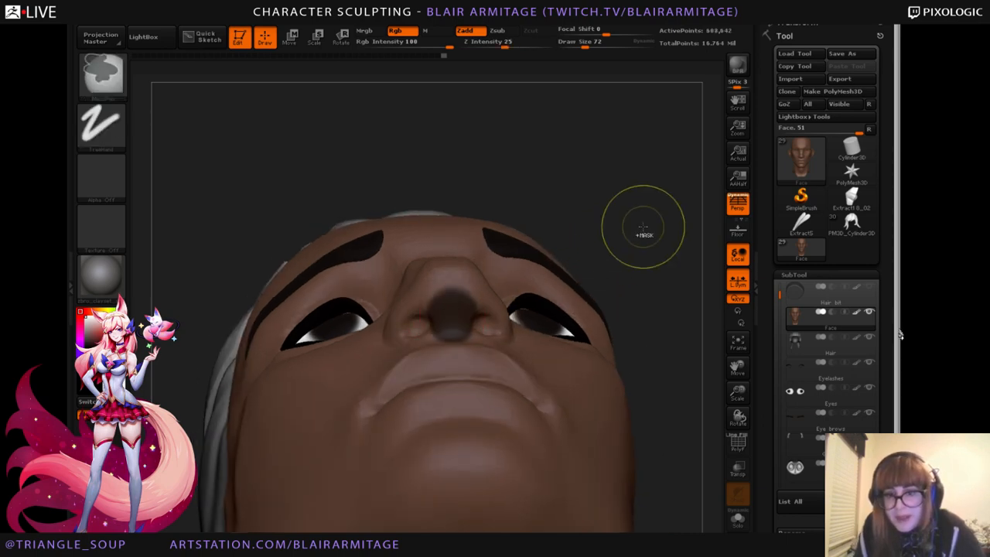
{"action": "left_click_drag", "start_coordinate": [643, 226], "coordinate": [630, 236], "text": "ctrl"}
{"action": "left_click_drag", "start_coordinate": [429, 316], "coordinate": [425, 304]}
{"action": "left_click_drag", "start_coordinate": [567, 230], "coordinate": [558, 221]}
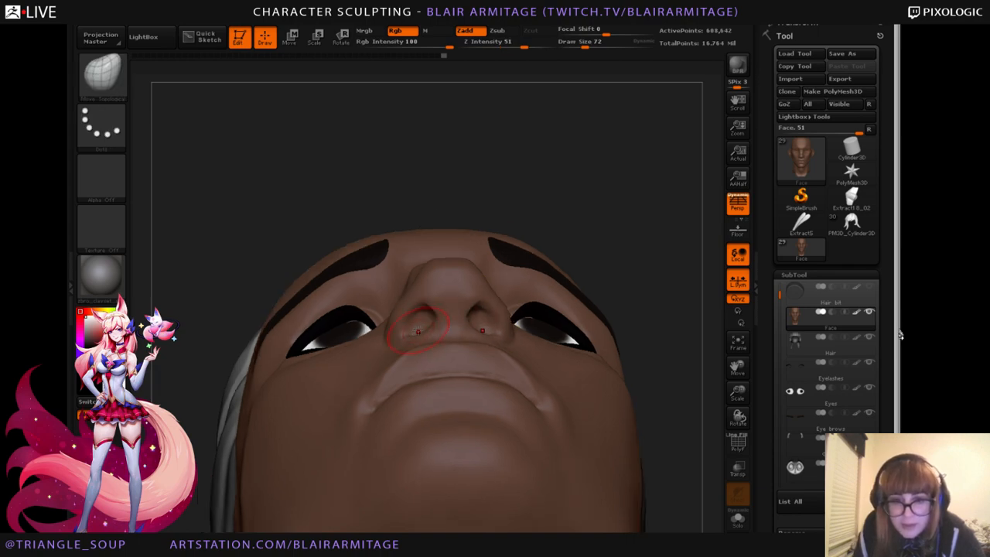
Try to pull the nostril opening lower from below with Move Topological, and undo the stroke.
{"action": "left_click_drag", "start_coordinate": [739, 387], "coordinate": [738, 425]}
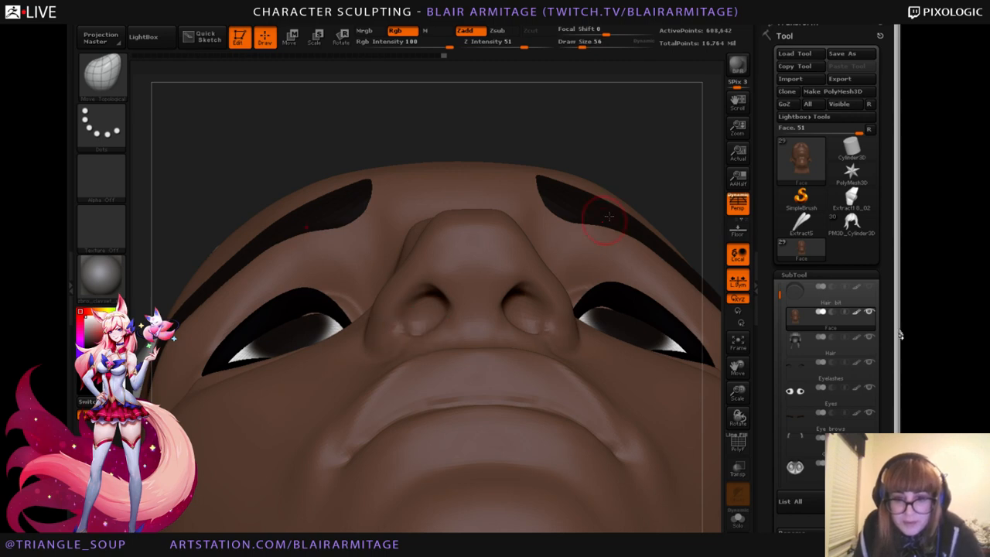
{"action": "right_click_drag", "start_coordinate": [609, 217], "coordinate": [588, 220]}
{"action": "right_click_drag", "start_coordinate": [514, 278], "coordinate": [598, 217]}
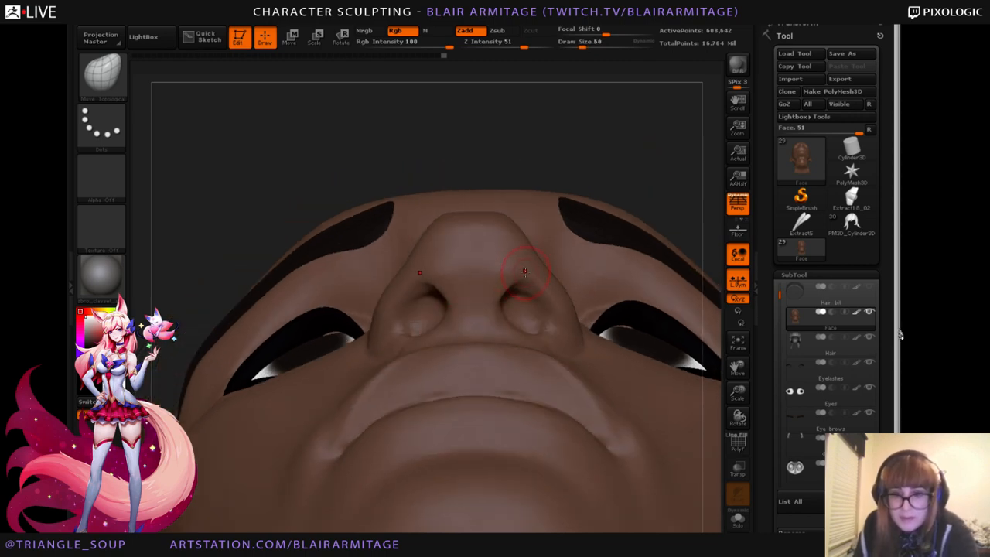
{"action": "mouse_move", "coordinate": [506, 285]}
{"action": "left_mouse_down"}
{"action": "mouse_move", "coordinate": [473, 298]}
{"action": "mouse_move", "coordinate": [519, 299]}
{"action": "mouse_move", "coordinate": [515, 329]}
{"action": "left_mouse_up"}
{"action": "key", "text": "ctrl+z"}
{"action": "left_click_drag", "start_coordinate": [625, 154], "coordinate": [587, 203]}
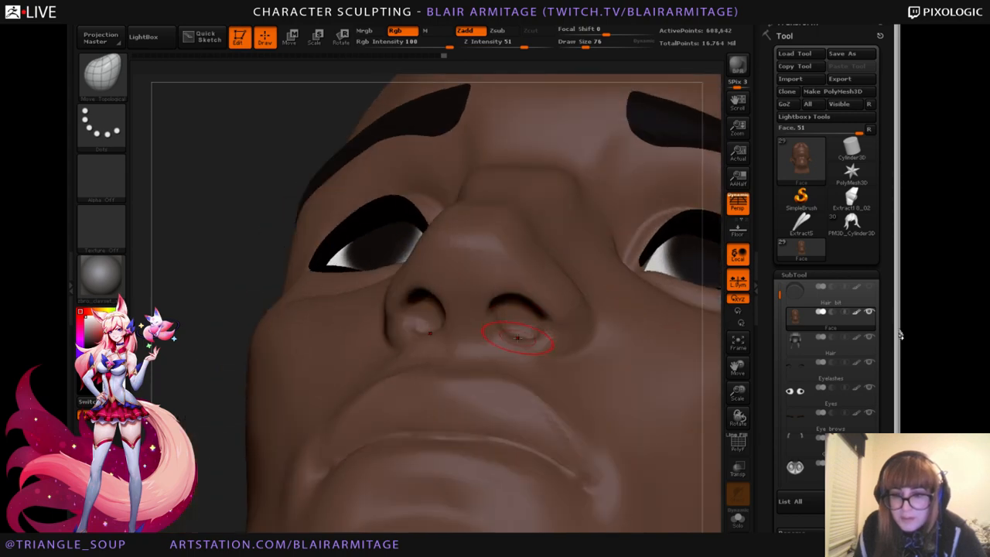
{"action": "left_click_drag", "start_coordinate": [209, 346], "coordinate": [460, 431], "text": "shift"}
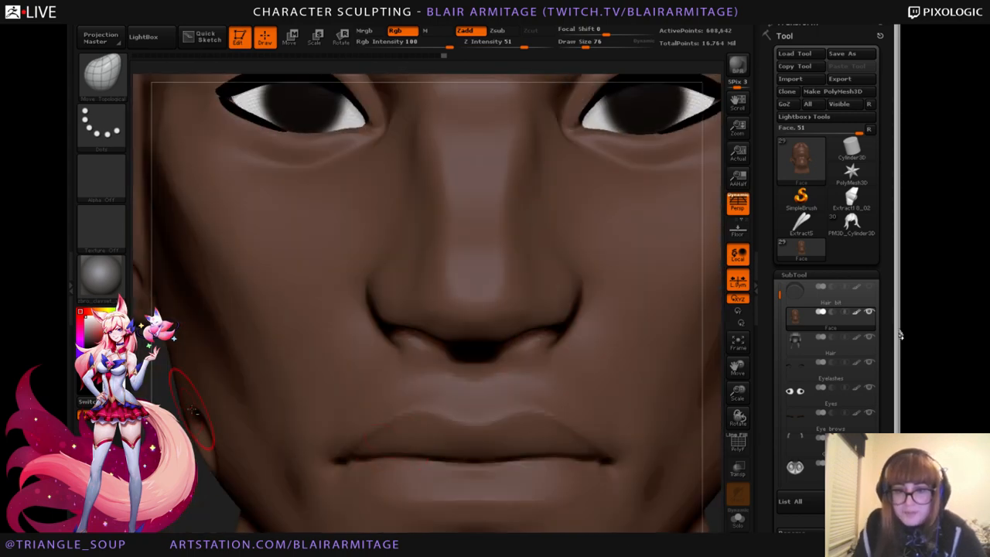
Sculpt the back of the nostril wing and its crease with the Clay brush at size 52, and smooth the stroke in profile.
{"action": "mouse_move", "coordinate": [201, 484]}
{"action": "left_mouse_down"}
{"action": "mouse_move", "coordinate": [225, 402]}
{"action": "mouse_move", "coordinate": [397, 286]}
{"action": "left_mouse_up"}
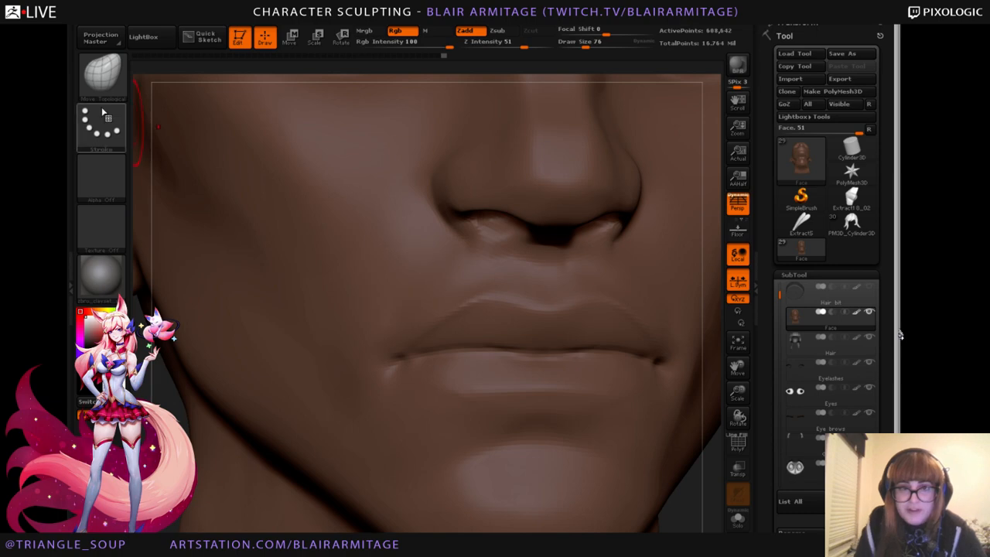
{"action": "left_click", "coordinate": [103, 82]}
{"action": "left_click", "coordinate": [157, 89]}
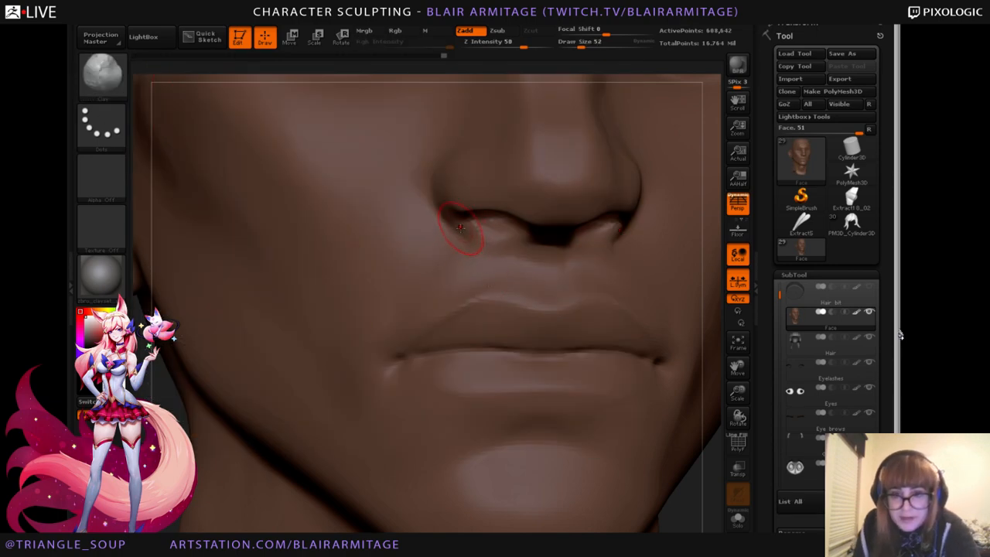
{"action": "right_click_drag", "start_coordinate": [448, 234], "coordinate": [456, 220]}
{"action": "key", "text": "ctrl+z"}
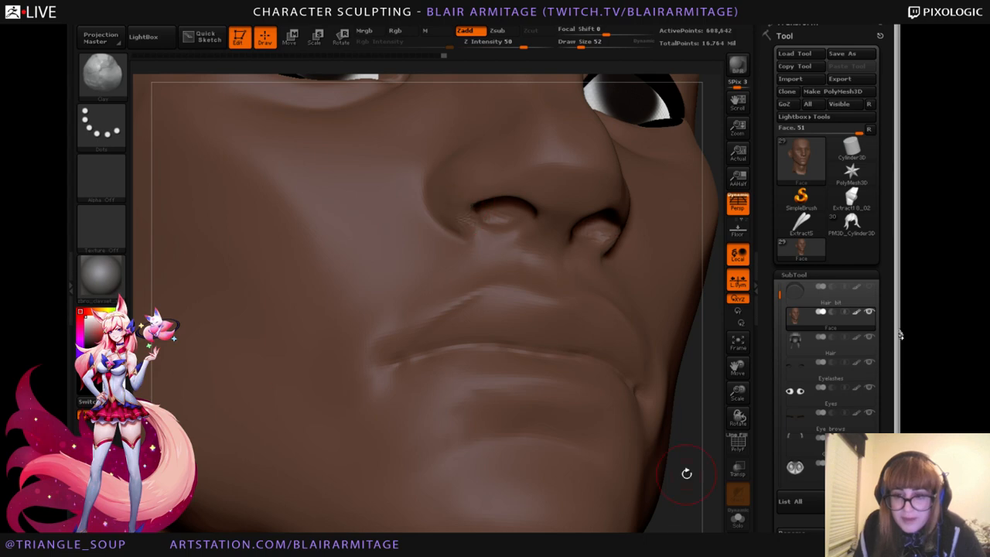
{"action": "left_click_drag", "start_coordinate": [686, 473], "coordinate": [495, 479], "text": "shift"}
{"action": "left_click_drag", "start_coordinate": [200, 451], "coordinate": [541, 441]}
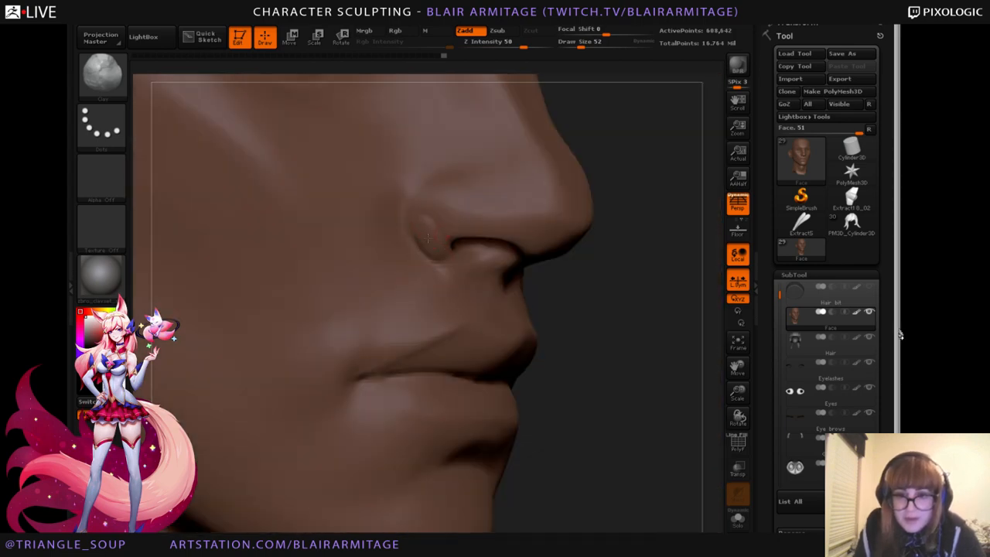
{"action": "mouse_move", "coordinate": [451, 225]}
{"action": "left_mouse_down", "text": "shift"}
{"action": "mouse_move", "coordinate": [431, 208]}
{"action": "mouse_move", "coordinate": [437, 230]}
{"action": "left_mouse_up", "text": "shift"}
Define the rear edge of the nostril wing on the other side of the face and smooth its surface at size 52.
{"action": "mouse_move", "coordinate": [564, 417]}
{"action": "left_mouse_down", "text": "shift"}
{"action": "mouse_move", "coordinate": [402, 456]}
{"action": "mouse_move", "coordinate": [238, 479]}
{"action": "mouse_move", "coordinate": [116, 471]}
{"action": "left_mouse_up", "text": "shift"}
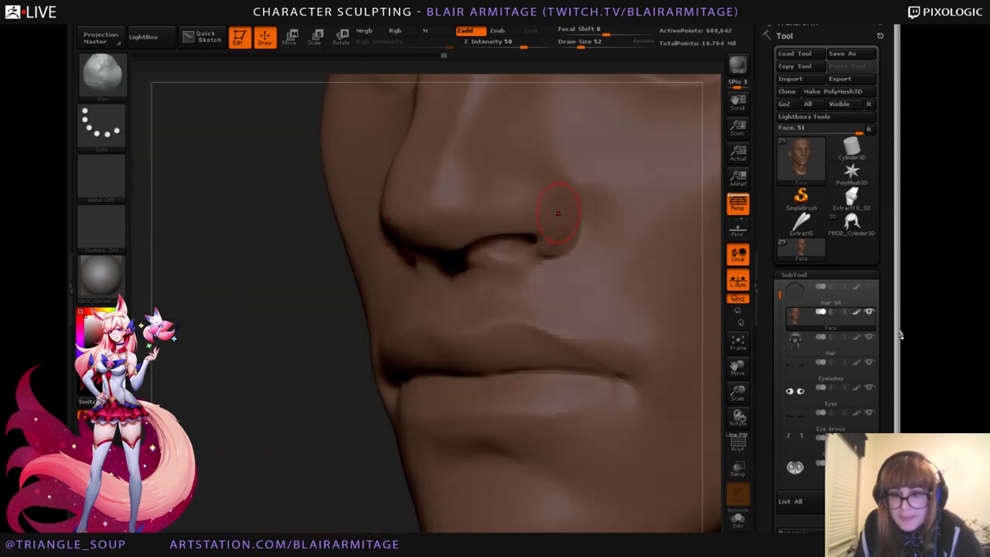
{"action": "left_click_drag", "start_coordinate": [559, 224], "coordinate": [557, 240], "text": "shift"}
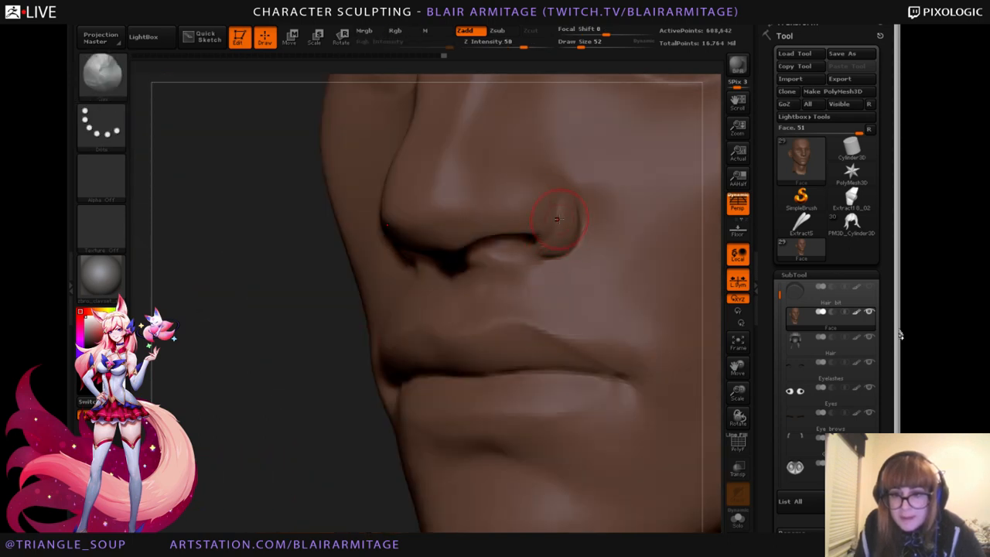
{"action": "left_click_drag", "start_coordinate": [332, 449], "coordinate": [163, 452], "text": "shift"}
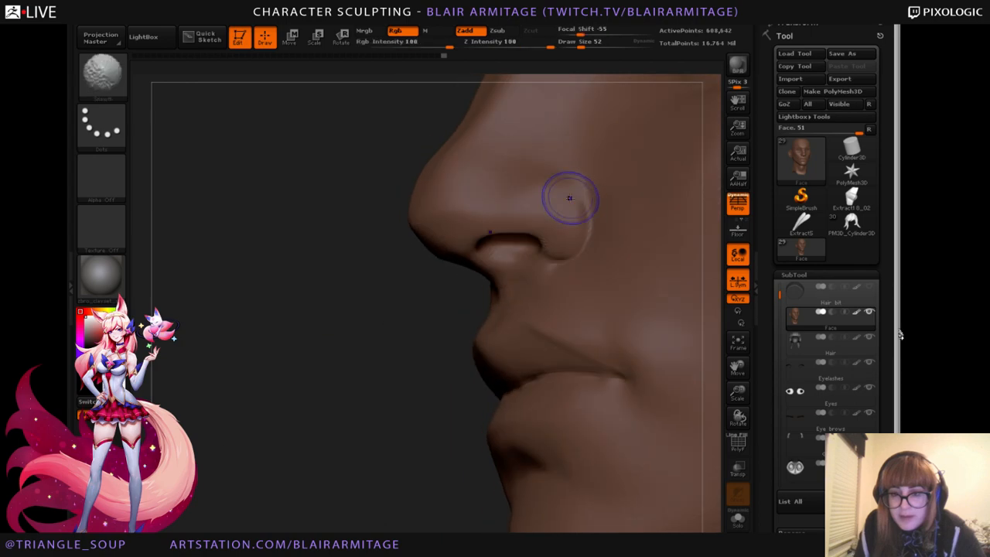
{"action": "mouse_move", "coordinate": [263, 433]}
{"action": "left_mouse_down"}
{"action": "mouse_move", "coordinate": [343, 427]}
{"action": "mouse_move", "coordinate": [551, 261]}
{"action": "left_mouse_up"}
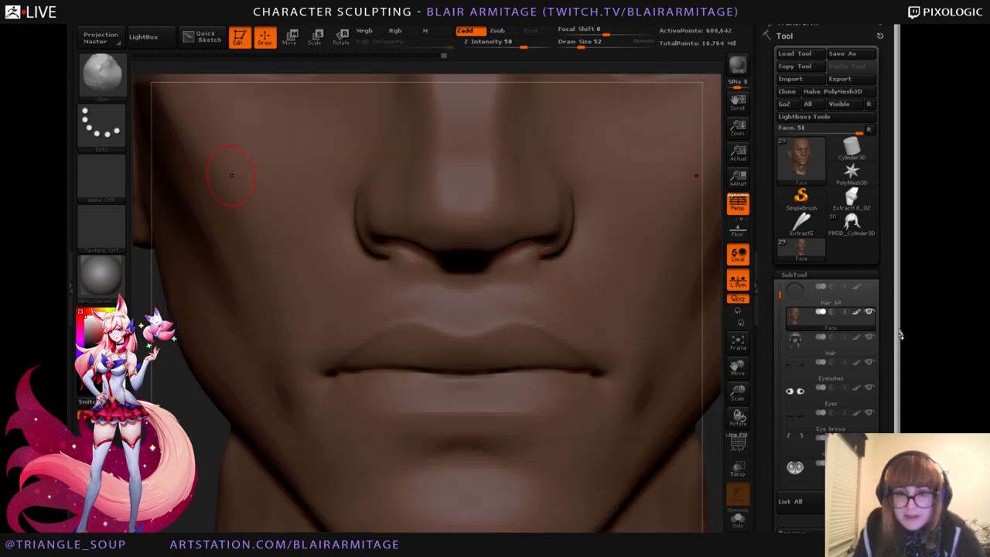
Adjust the outer contour of the nostril wings with Move Topological at size 52, and smooth the skin beneath the nostrils.
{"action": "left_click", "coordinate": [102, 75]}
{"action": "left_click", "coordinate": [285, 86]}
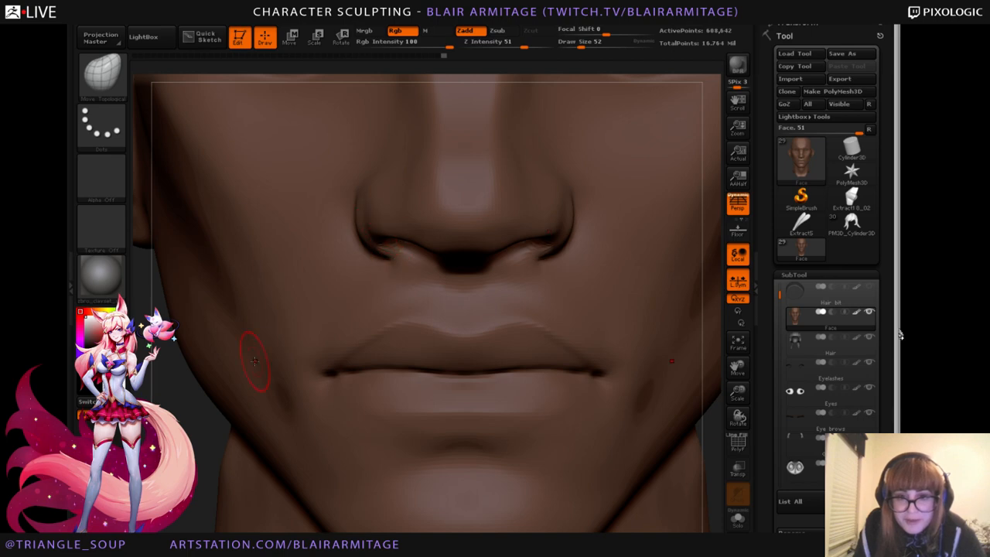
{"action": "left_click_drag", "start_coordinate": [369, 207], "coordinate": [384, 205]}
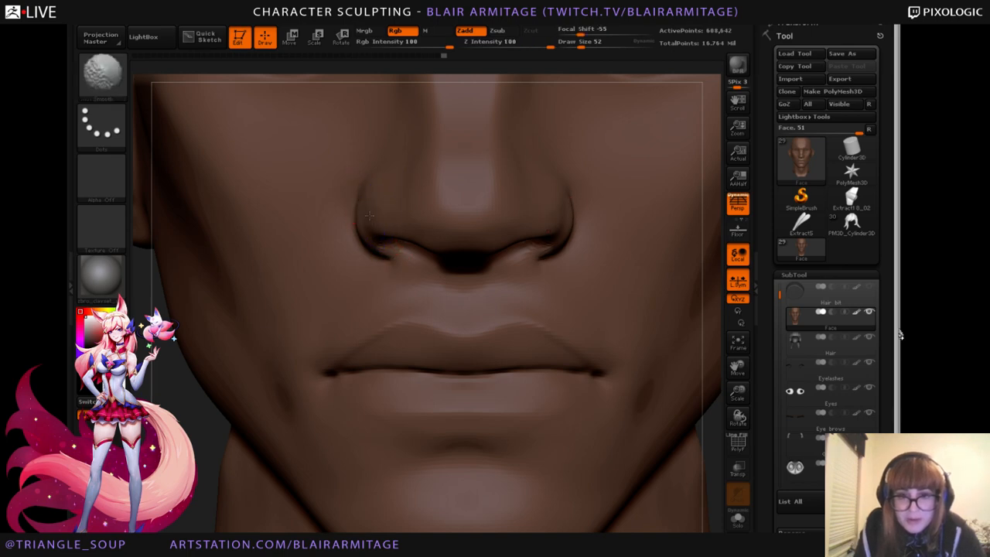
{"action": "left_click_drag", "start_coordinate": [160, 452], "coordinate": [160, 360]}
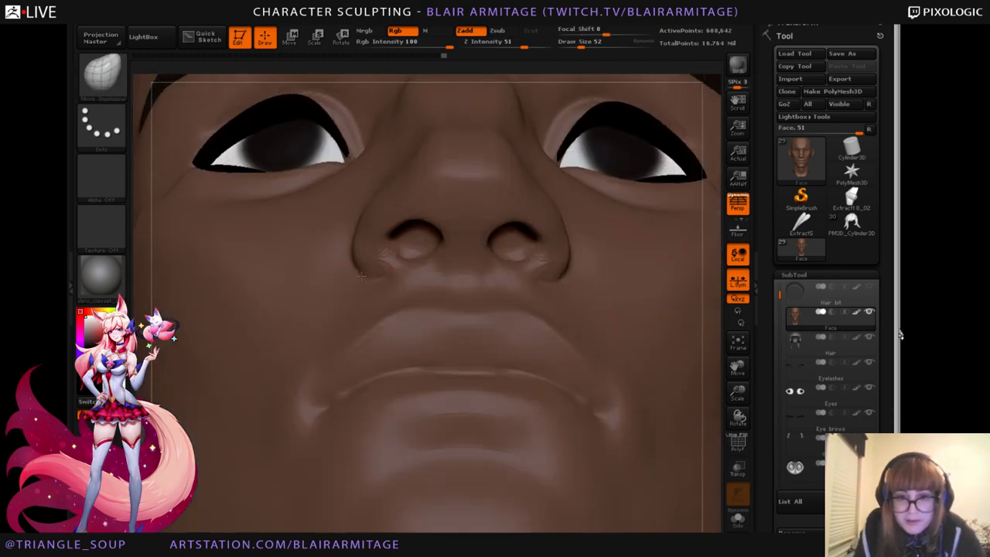
{"action": "left_click_drag", "start_coordinate": [410, 289], "coordinate": [422, 286], "text": "shift"}
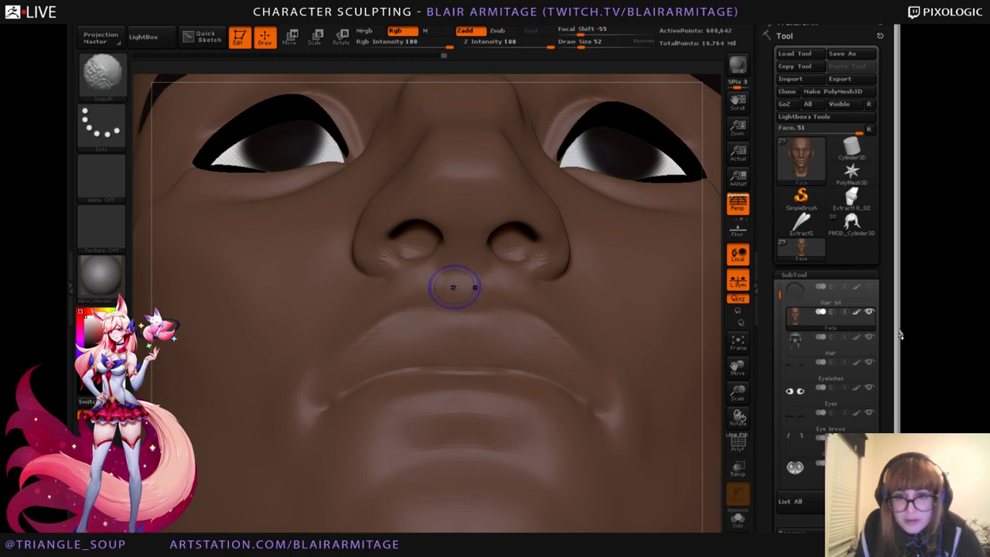
Pull the sides of the nostril wings outward from below with a larger Move Topological brush.
{"action": "left_click_drag", "start_coordinate": [709, 315], "coordinate": [691, 279]}
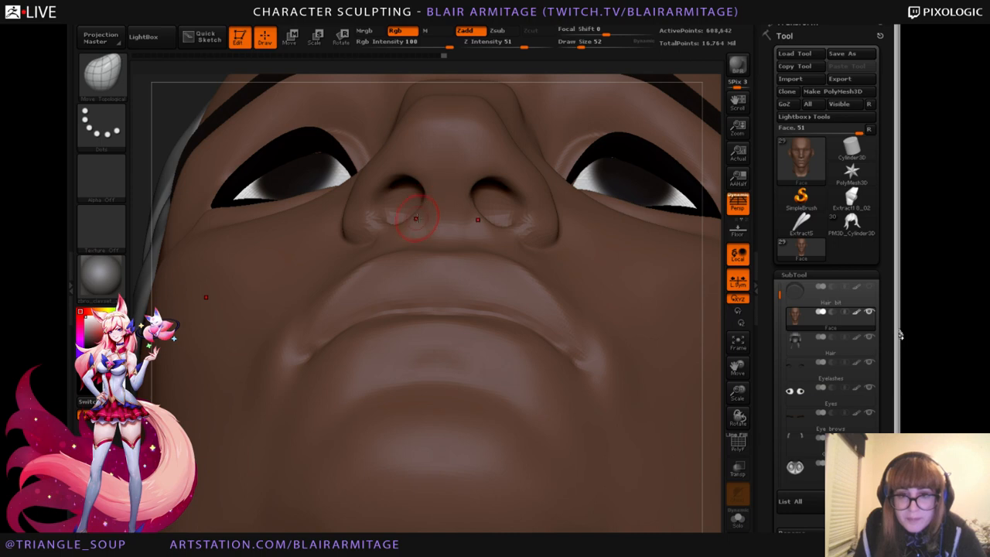
{"action": "mouse_move", "coordinate": [722, 270]}
{"action": "left_mouse_down"}
{"action": "mouse_move", "coordinate": [712, 279]}
{"action": "mouse_move", "coordinate": [712, 227]}
{"action": "mouse_move", "coordinate": [655, 222]}
{"action": "mouse_move", "coordinate": [614, 132]}
{"action": "left_mouse_up"}
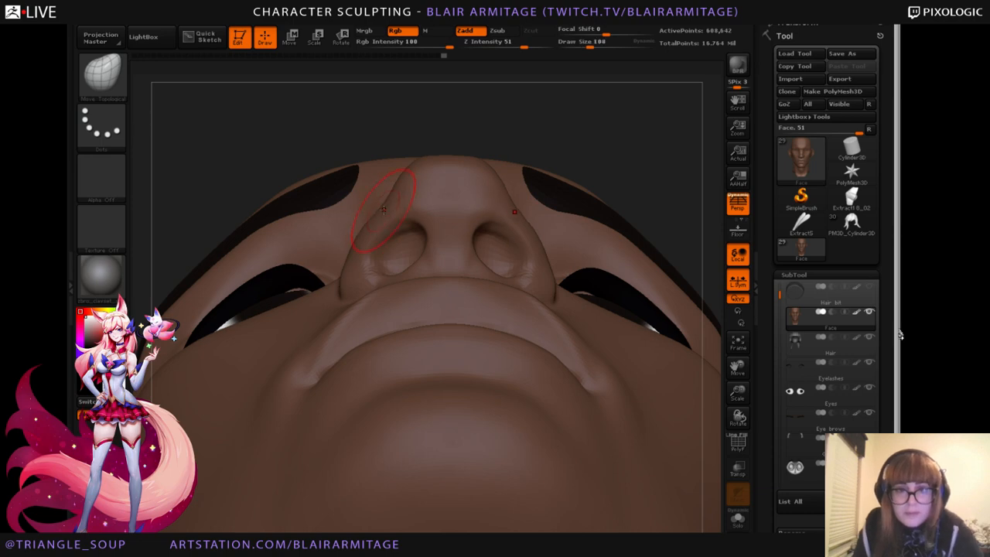
{"action": "left_click_drag", "start_coordinate": [363, 233], "coordinate": [345, 250]}
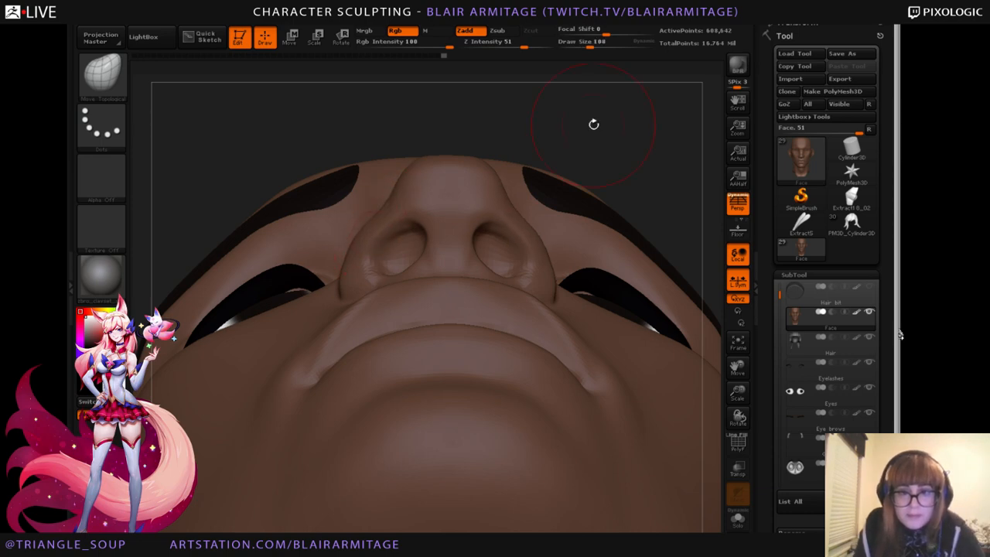
{"action": "left_click_drag", "start_coordinate": [594, 124], "coordinate": [587, 240]}
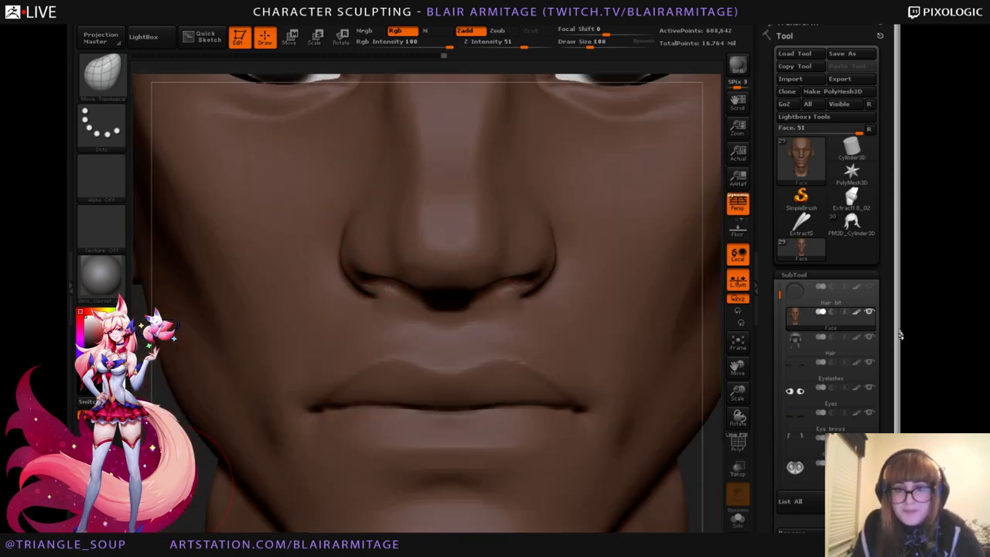
Smooth the sides of the nose bridge from the front, step down two subdivision levels, and restore the highest level.
{"action": "left_click_drag", "start_coordinate": [193, 449], "coordinate": [212, 532], "text": "alt"}
{"action": "left_click_drag", "start_coordinate": [708, 296], "coordinate": [692, 341], "text": "alt"}
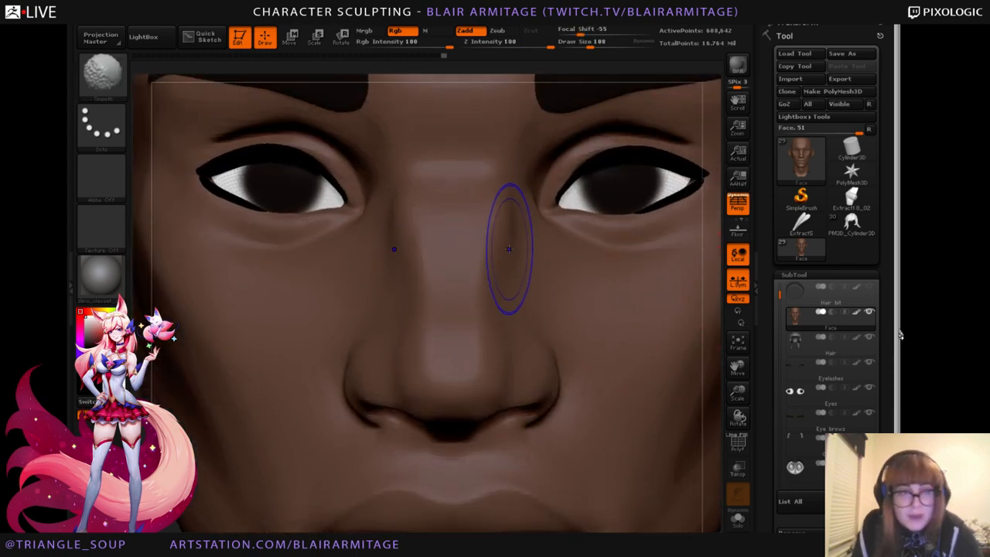
{"action": "mouse_move", "coordinate": [510, 249]}
{"action": "left_mouse_down", "text": "shift"}
{"action": "mouse_move", "coordinate": [508, 266]}
{"action": "mouse_move", "coordinate": [516, 262]}
{"action": "left_mouse_up", "text": "shift"}
{"action": "key", "text": "shift+d"}
{"action": "key", "text": "shift+d"}
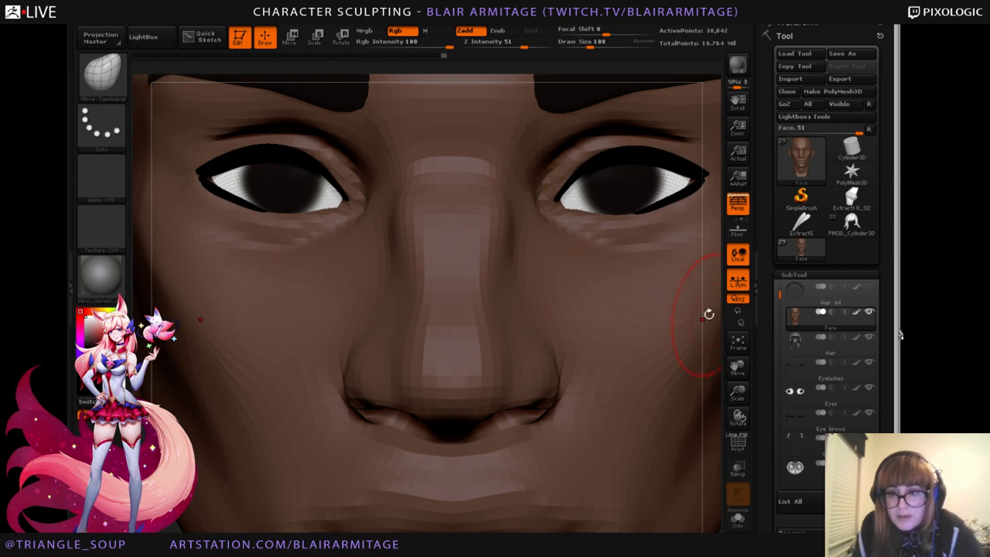
{"action": "left_click_drag", "start_coordinate": [708, 314], "coordinate": [646, 339], "text": "alt"}
{"action": "key", "text": "d"}
{"action": "key", "text": "d"}
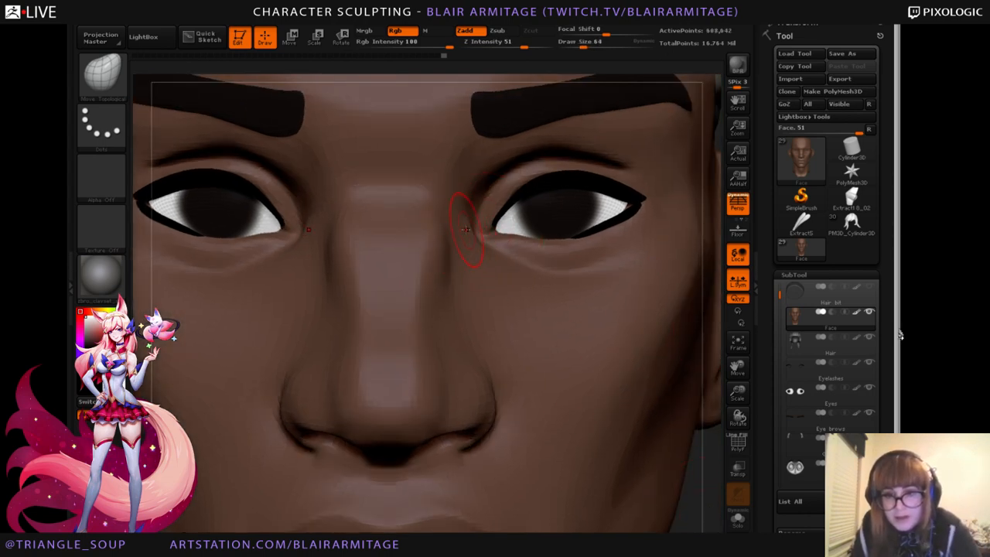
Mask the skin between the inner eye corners and the nose bridge, and clear the mask.
{"action": "mouse_move", "coordinate": [467, 230]}
{"action": "left_mouse_down", "text": "ctrl"}
{"action": "mouse_move", "coordinate": [472, 250]}
{"action": "mouse_move", "coordinate": [457, 186]}
{"action": "mouse_move", "coordinate": [467, 151]}
{"action": "mouse_move", "coordinate": [468, 251]}
{"action": "left_mouse_up", "text": "ctrl"}
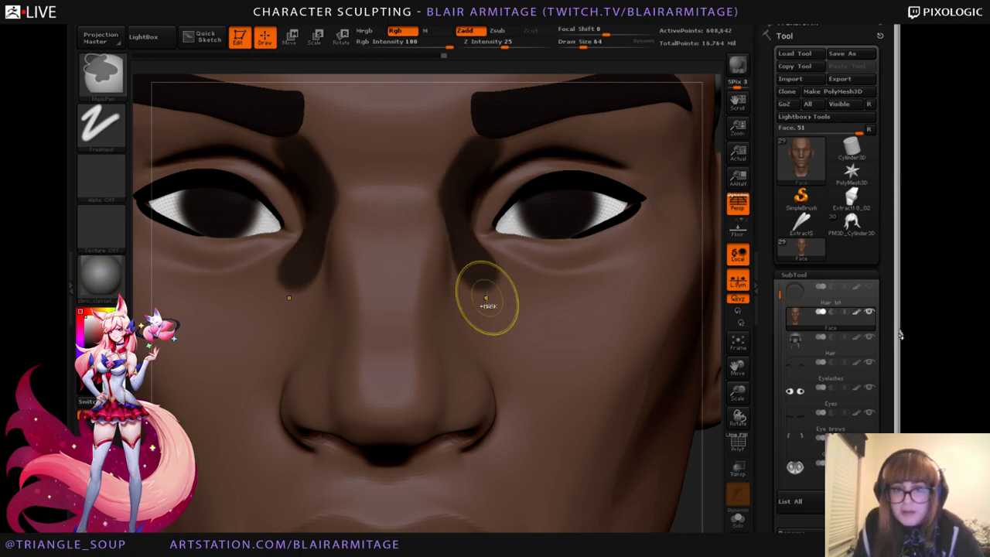
{"action": "left_click_drag", "start_coordinate": [699, 502], "coordinate": [711, 517], "text": "ctrl"}
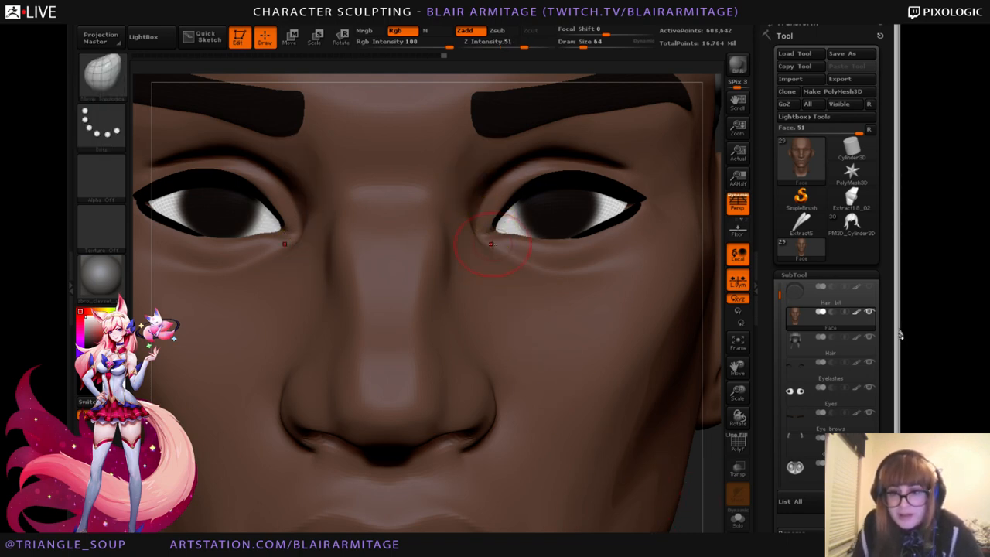
{"action": "left_click_drag", "start_coordinate": [478, 220], "coordinate": [495, 198], "text": "ctrl"}
{"action": "left_click_drag", "start_coordinate": [700, 519], "coordinate": [675, 528], "text": "ctrl"}
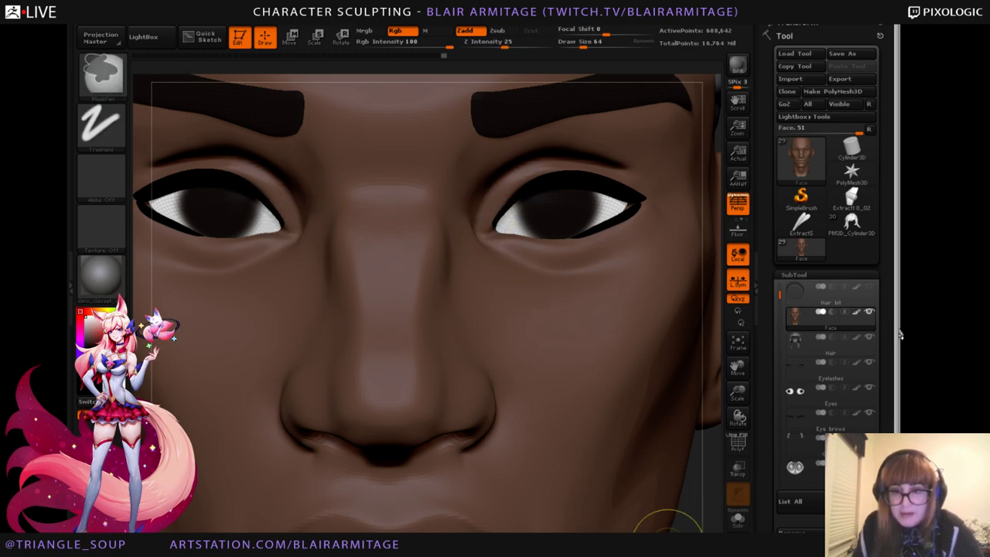
Sculpt the sides of the nose bridge beside the inner eye corners two subdivision levels down with Standard at intensity 14, and smooth them.
{"action": "left_click", "coordinate": [118, 87]}
{"action": "left_click", "coordinate": [383, 90]}
{"action": "key", "text": "shift+d"}
{"action": "key", "text": "shift+d"}
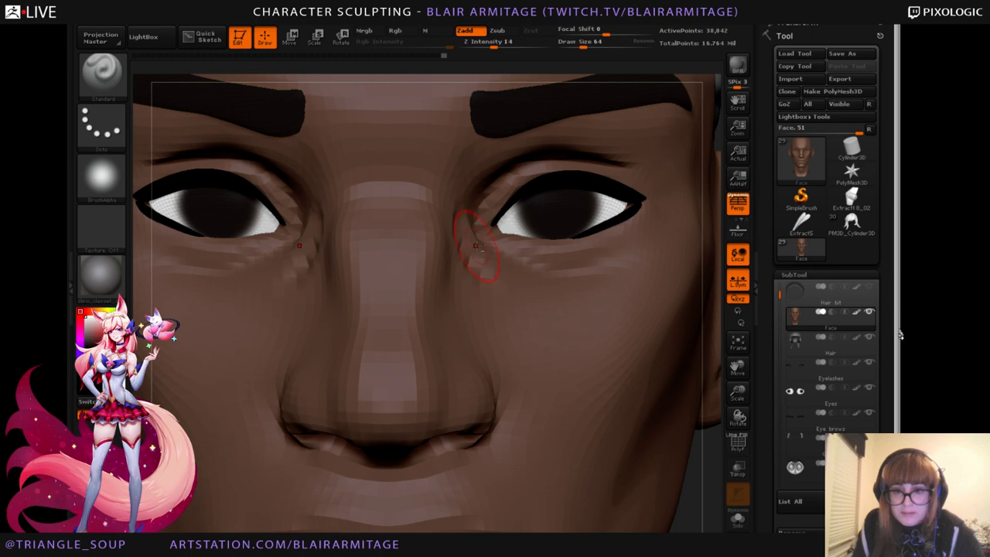
{"action": "mouse_move", "coordinate": [694, 509]}
{"action": "left_mouse_down"}
{"action": "mouse_move", "coordinate": [441, 230]}
{"action": "mouse_move", "coordinate": [477, 254]}
{"action": "mouse_move", "coordinate": [453, 247]}
{"action": "left_mouse_up"}
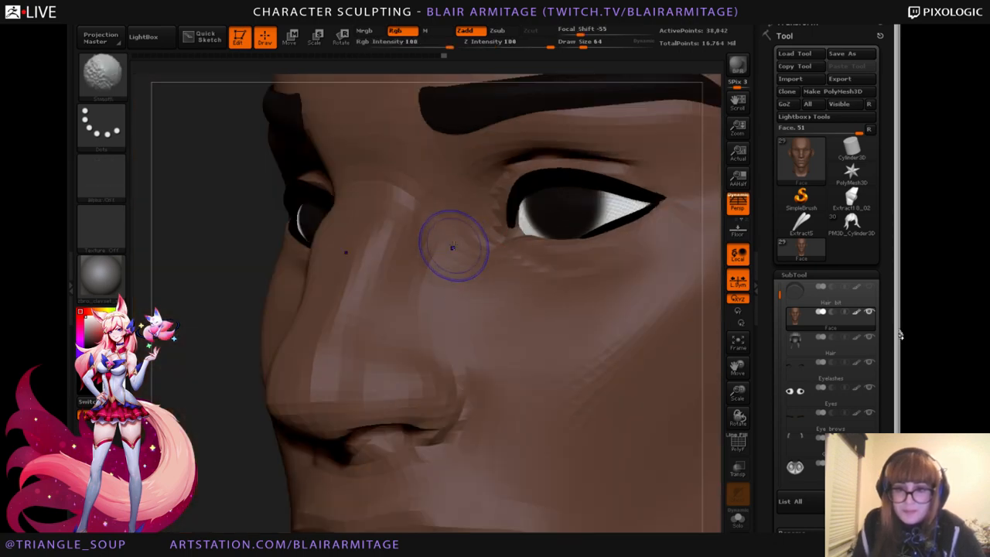
{"action": "left_click_drag", "start_coordinate": [202, 340], "coordinate": [324, 333]}
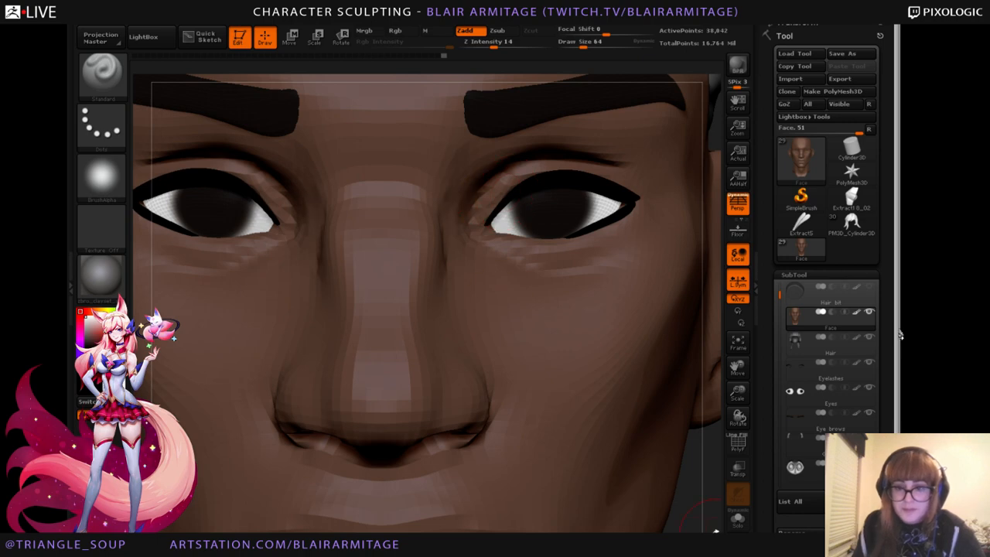
{"action": "left_click_drag", "start_coordinate": [692, 528], "coordinate": [501, 137]}
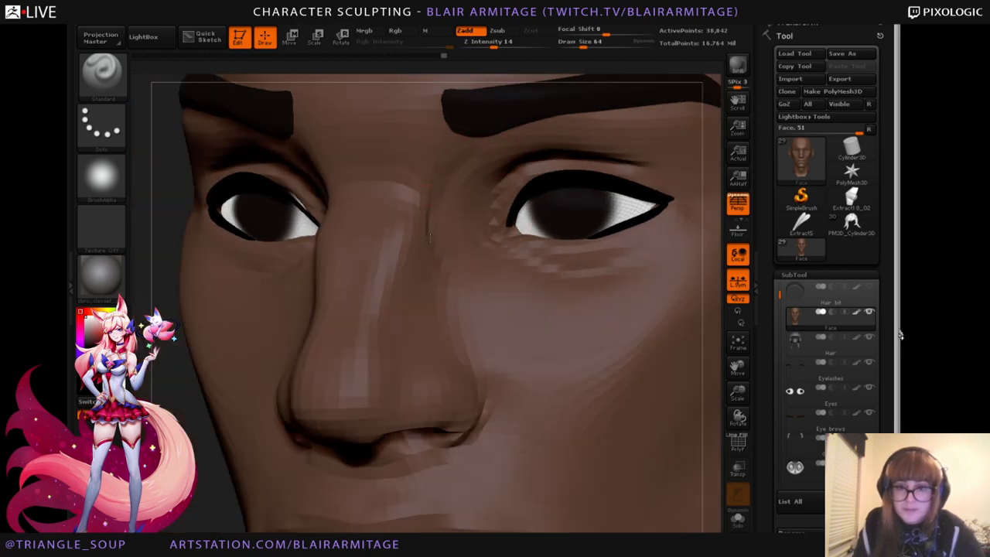
{"action": "left_click_drag", "start_coordinate": [438, 222], "coordinate": [446, 285], "text": "shift"}
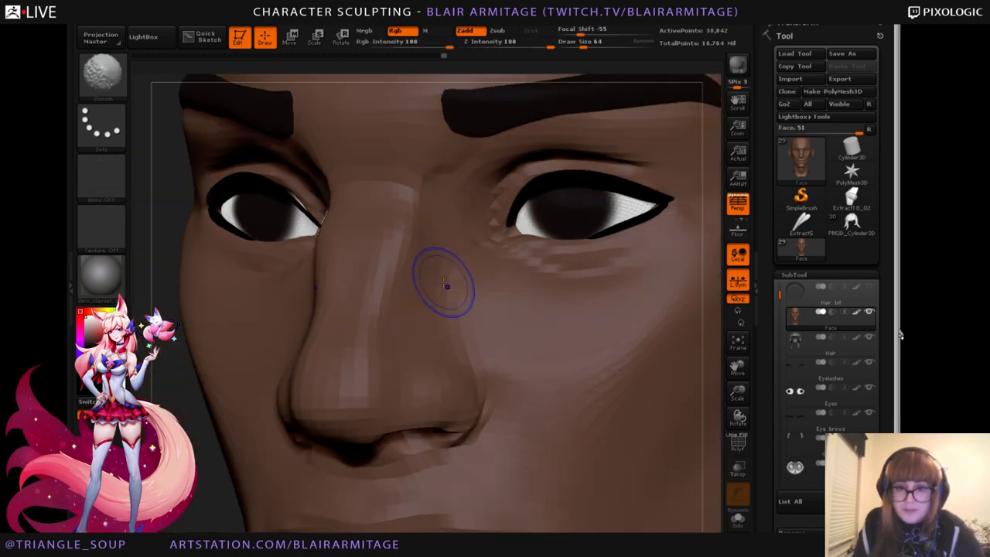
Raise the face by one subdivision level and smooth the transition between the nose bridge and inner eye corner.
{"action": "key", "text": "d"}
{"action": "left_click_drag", "start_coordinate": [446, 220], "coordinate": [433, 199], "text": "shift"}
{"action": "right_click_drag", "start_coordinate": [469, 270], "coordinate": [542, 268]}
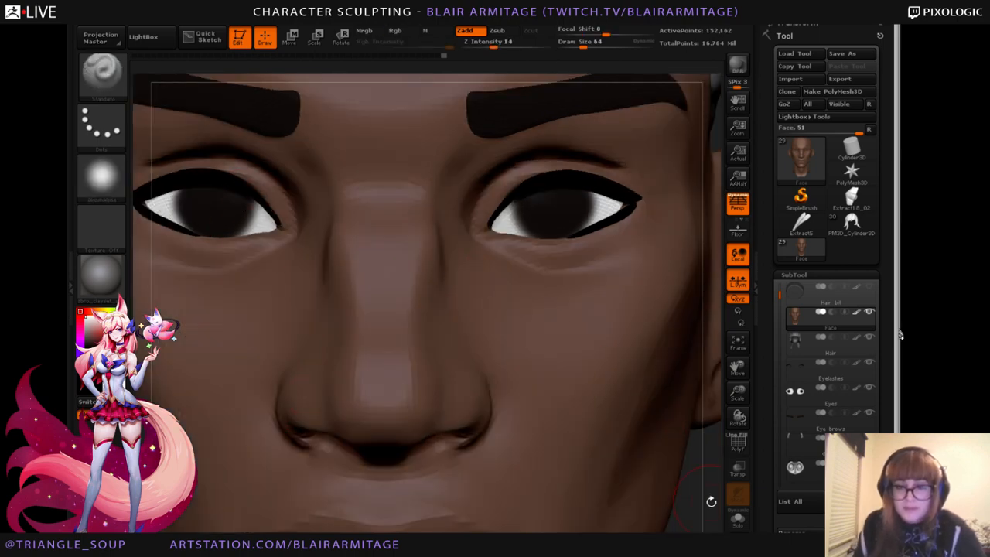
{"action": "right_click_drag", "start_coordinate": [711, 501], "coordinate": [681, 504]}
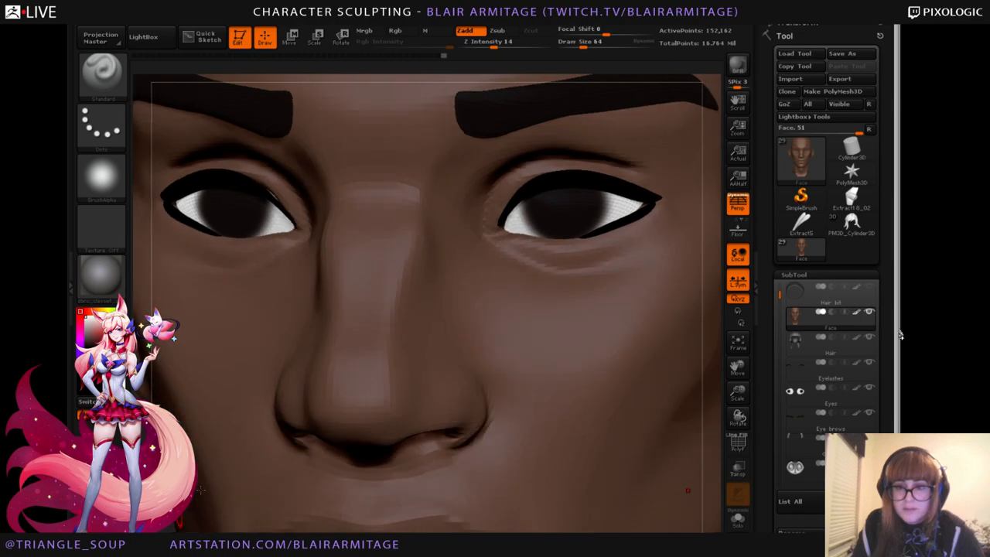
Smooth the skin under the inner eye corners on a lower subdivision level.
{"action": "mouse_move", "coordinate": [702, 330]}
{"action": "right_mouse_down"}
{"action": "mouse_move", "coordinate": [703, 366]}
{"action": "mouse_move", "coordinate": [712, 345]}
{"action": "right_mouse_up"}
{"action": "key", "text": "shift+d"}
{"action": "key", "text": "shift+d"}
{"action": "left_click_drag", "start_coordinate": [526, 260], "coordinate": [515, 257], "text": "shift"}
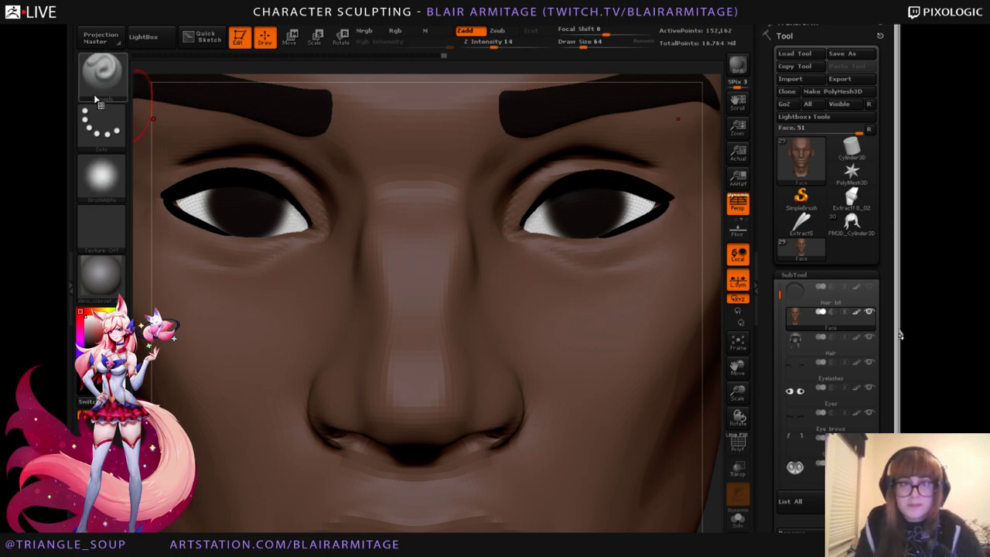
Reshape the skin between the inner eye corners and nose bridge with Move Topological, and smooth it two subdivision levels higher.
{"action": "left_click", "coordinate": [100, 74]}
{"action": "left_click", "coordinate": [306, 85]}
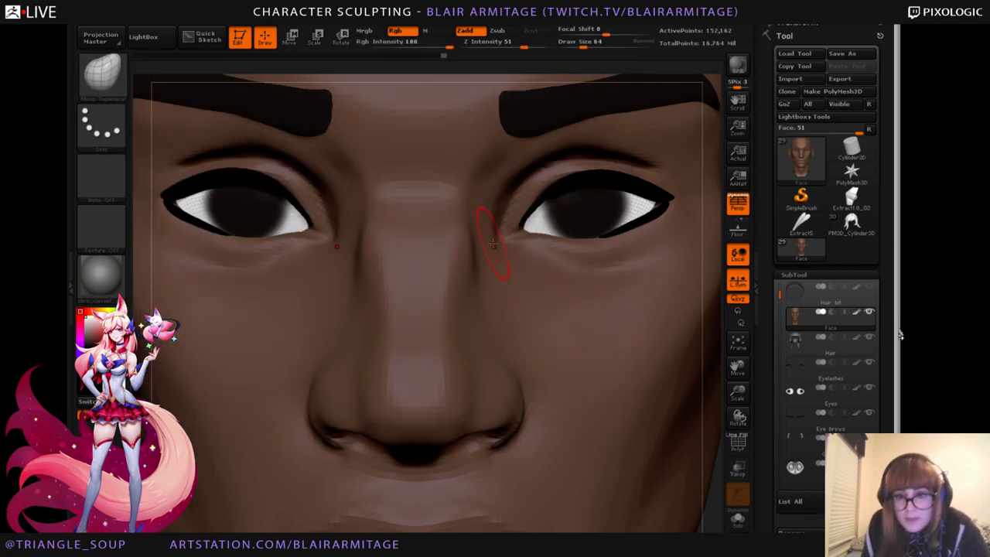
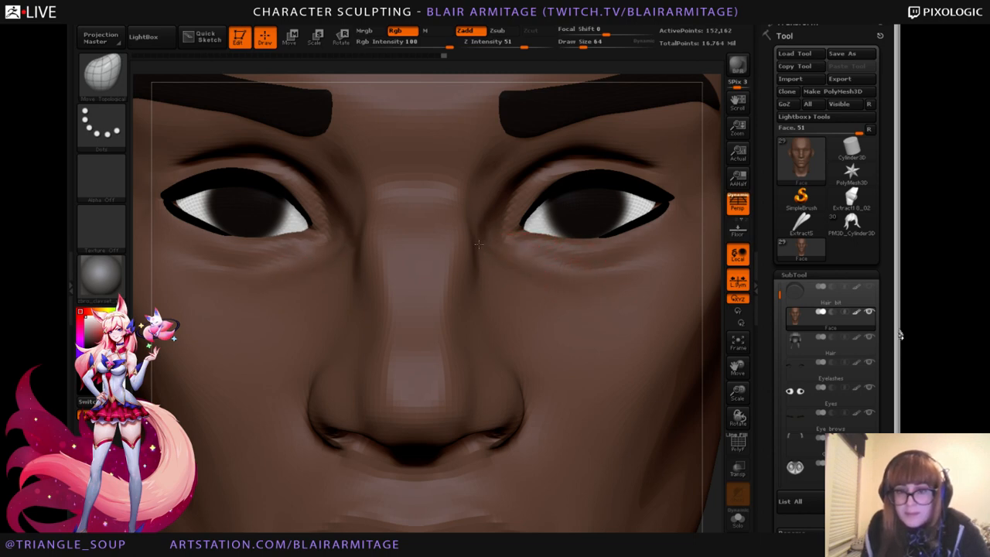
{"action": "mouse_move", "coordinate": [488, 202]}
{"action": "left_mouse_down"}
{"action": "mouse_move", "coordinate": [488, 254]}
{"action": "mouse_move", "coordinate": [511, 268]}
{"action": "left_mouse_up"}
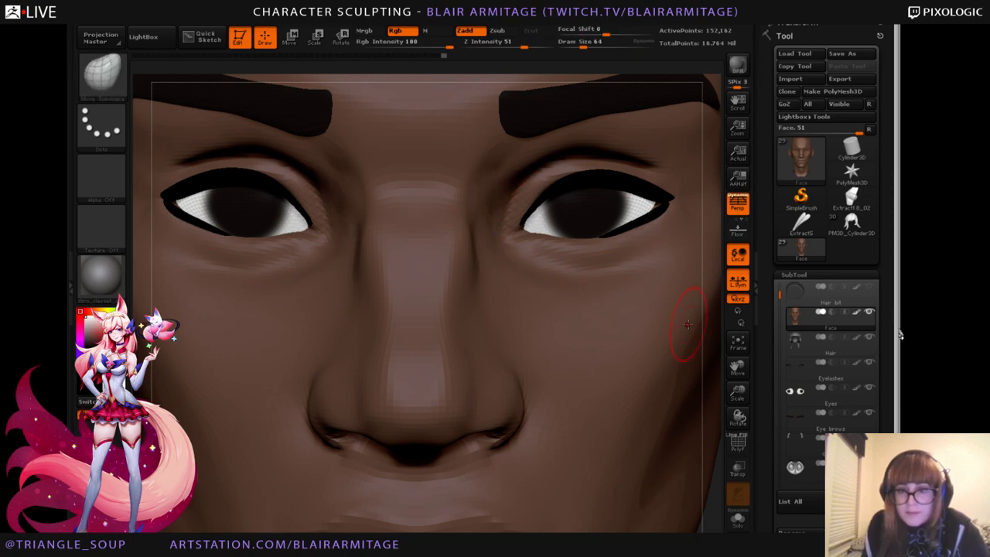
{"action": "key", "text": "d"}
{"action": "key", "text": "d"}
{"action": "left_click_drag", "start_coordinate": [711, 368], "coordinate": [689, 356]}
{"action": "left_click_drag", "start_coordinate": [453, 239], "coordinate": [443, 244], "text": "shift"}
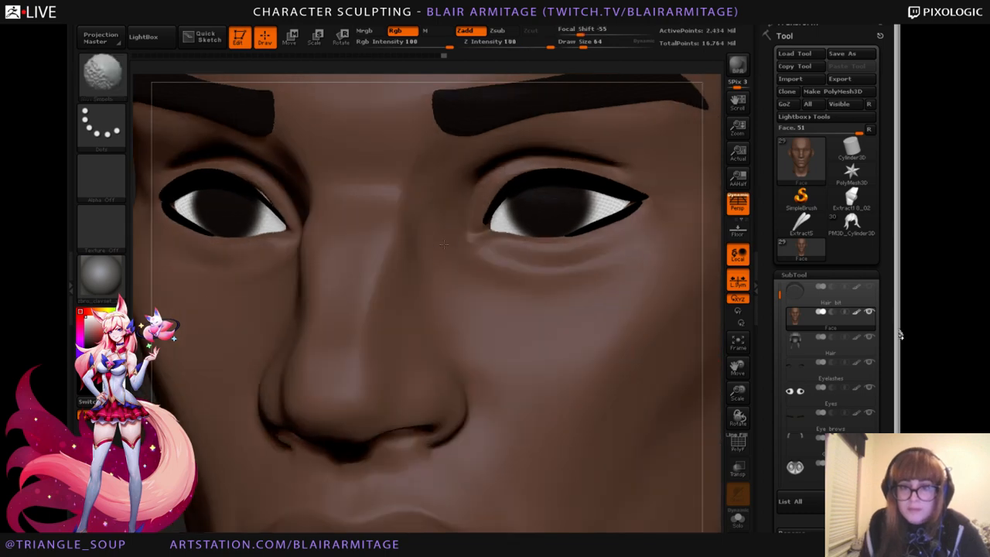
Build up the skin around the inner eye corners with Clay at draw size 44, two subdivision levels down, and smooth it.
{"action": "left_click", "coordinate": [102, 73]}
{"action": "left_click", "coordinate": [155, 88]}
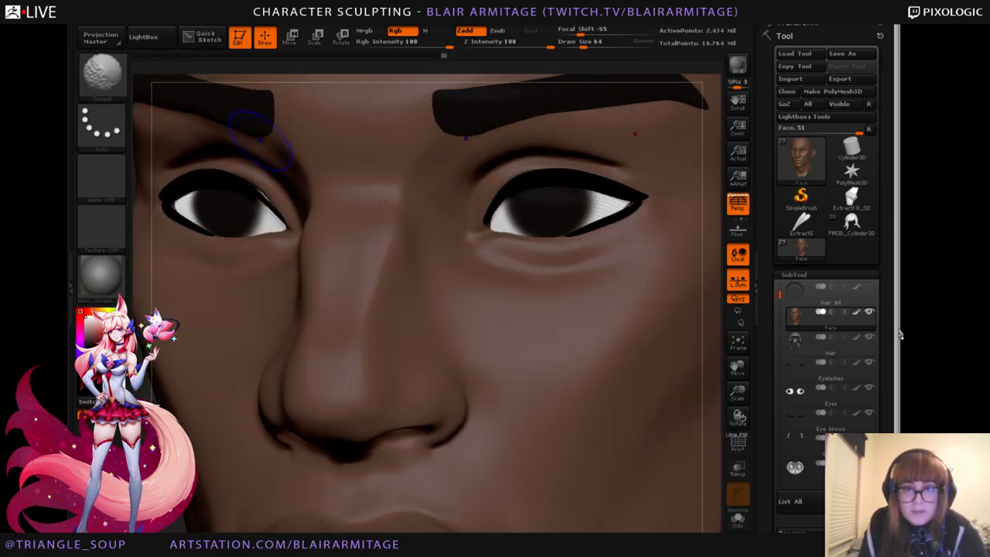
{"action": "key", "text": "shift+d"}
{"action": "key", "text": "shift+d"}
{"action": "key", "text": "["}
{"action": "key", "text": "["}
{"action": "mouse_move", "coordinate": [472, 208]}
{"action": "left_mouse_down"}
{"action": "mouse_move", "coordinate": [466, 240]}
{"action": "mouse_move", "coordinate": [456, 230]}
{"action": "left_mouse_up"}
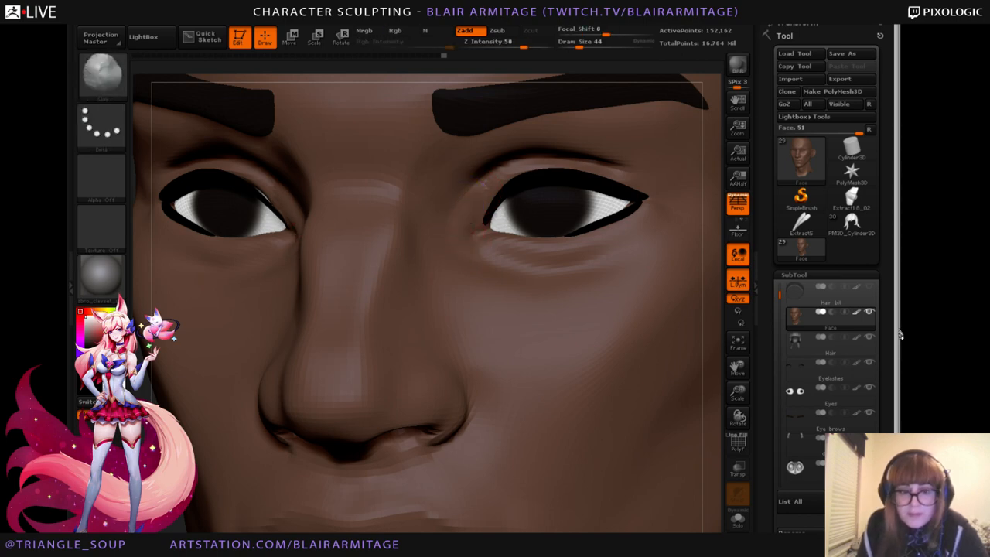
{"action": "right_click_drag", "start_coordinate": [310, 355], "coordinate": [371, 352], "text": "shift"}
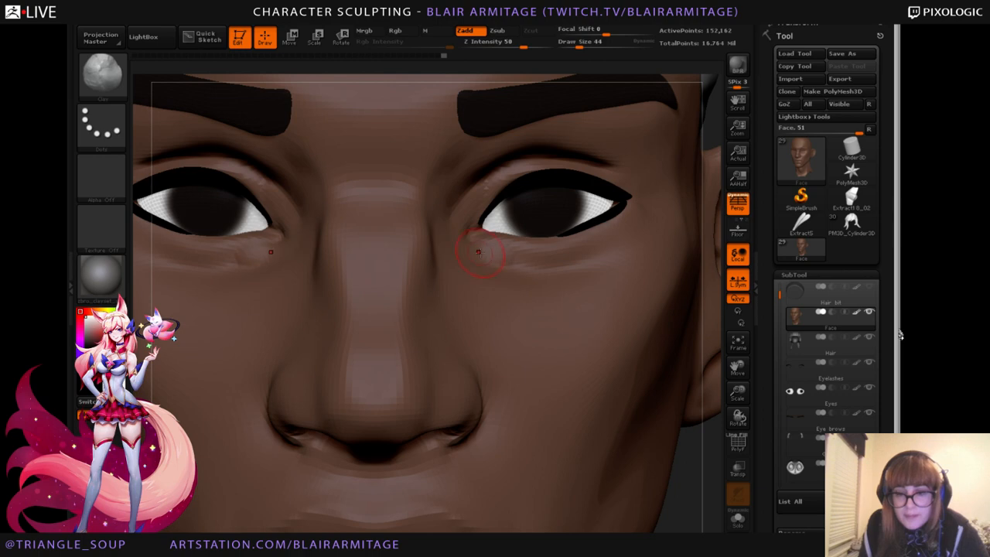
{"action": "mouse_move", "coordinate": [479, 252]}
{"action": "left_mouse_down"}
{"action": "mouse_move", "coordinate": [589, 260]}
{"action": "mouse_move", "coordinate": [506, 272]}
{"action": "left_mouse_up"}
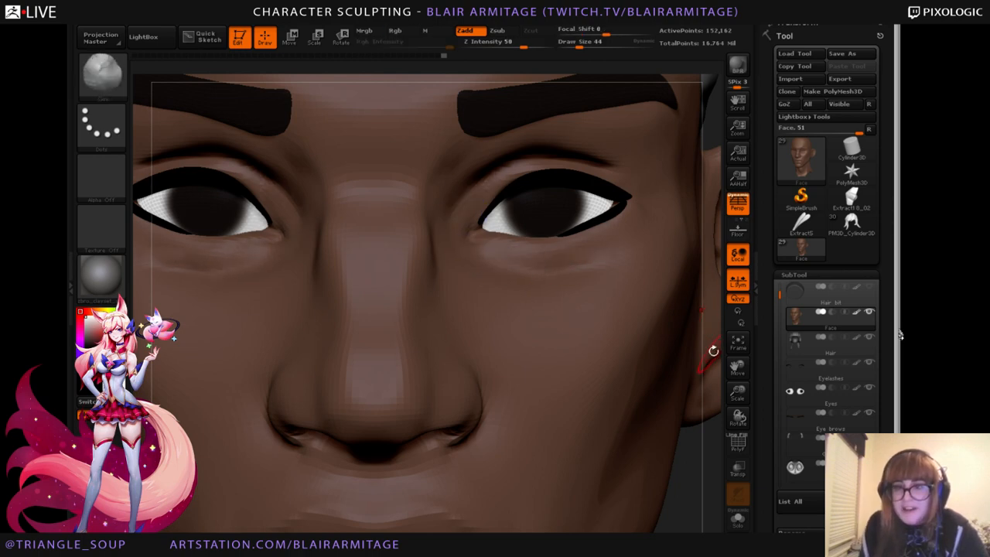
Smooth the upper eyelids and the creases above the inner eye corners.
{"action": "left_click_drag", "start_coordinate": [713, 350], "coordinate": [610, 204]}
{"action": "left_click_drag", "start_coordinate": [709, 221], "coordinate": [719, 415], "text": "alt"}
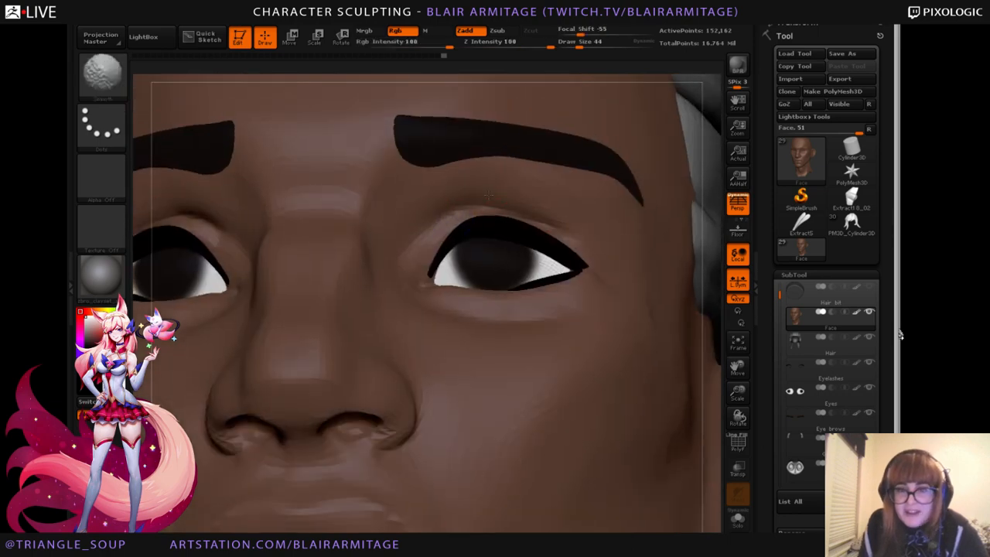
{"action": "left_click_drag", "start_coordinate": [472, 207], "coordinate": [419, 223]}
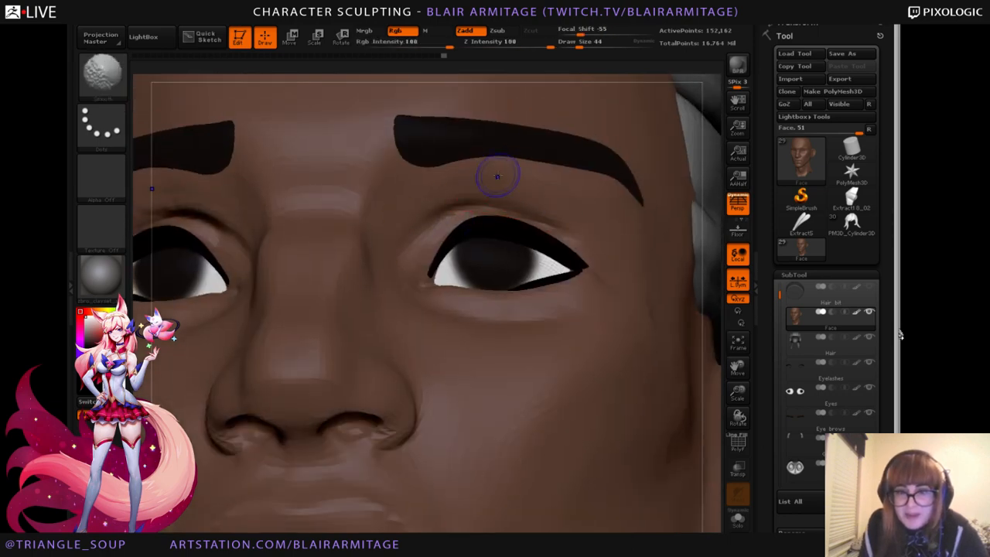
{"action": "mouse_move", "coordinate": [707, 210]}
{"action": "left_mouse_down"}
{"action": "mouse_move", "coordinate": [713, 232]}
{"action": "mouse_move", "coordinate": [698, 235]}
{"action": "mouse_move", "coordinate": [635, 129]}
{"action": "left_mouse_up"}
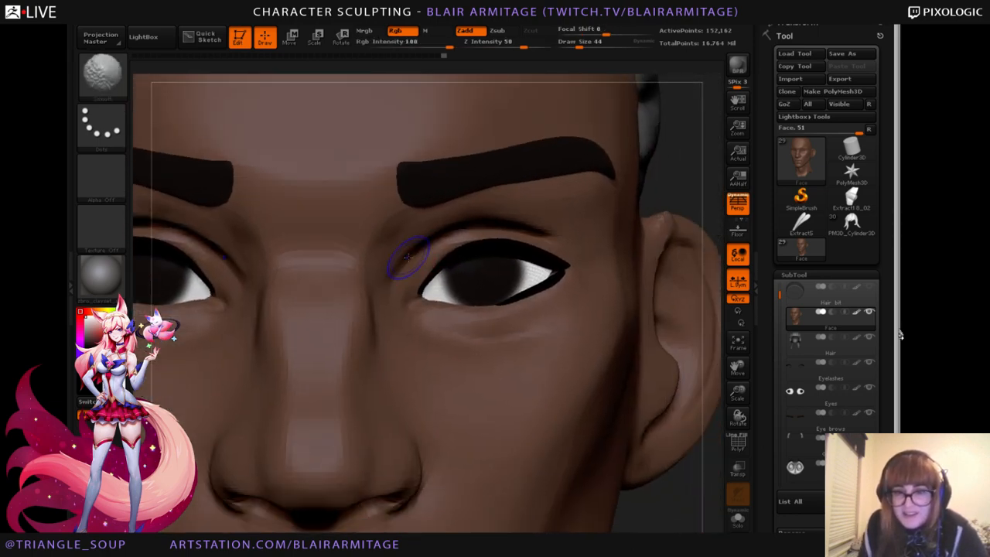
{"action": "left_click_drag", "start_coordinate": [409, 259], "coordinate": [397, 238], "text": "shift"}
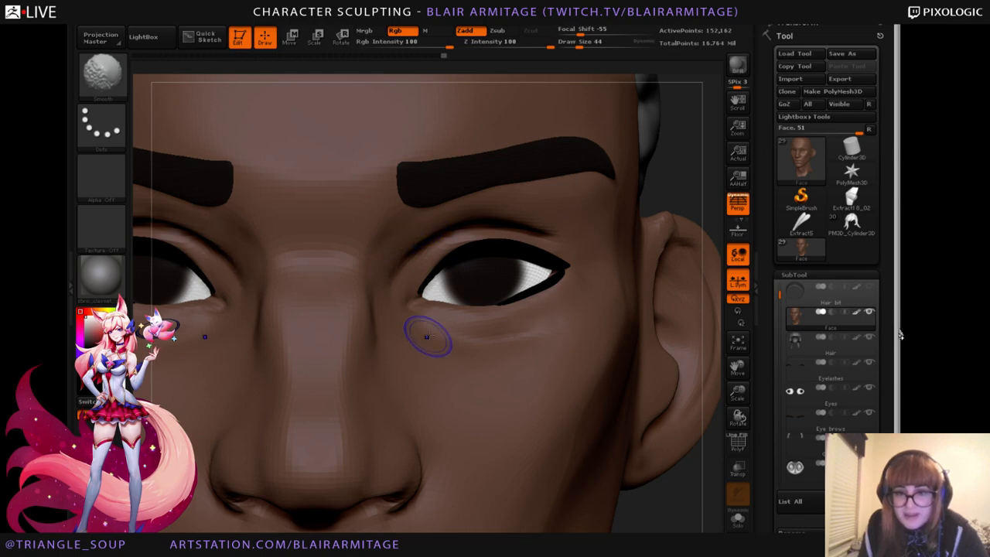
Adjust the inner part of the upper eyelid creases with Move Topological at draw size 72, undoing an unwanted stroke.
{"action": "left_click", "coordinate": [101, 71]}
{"action": "left_click", "coordinate": [282, 87]}
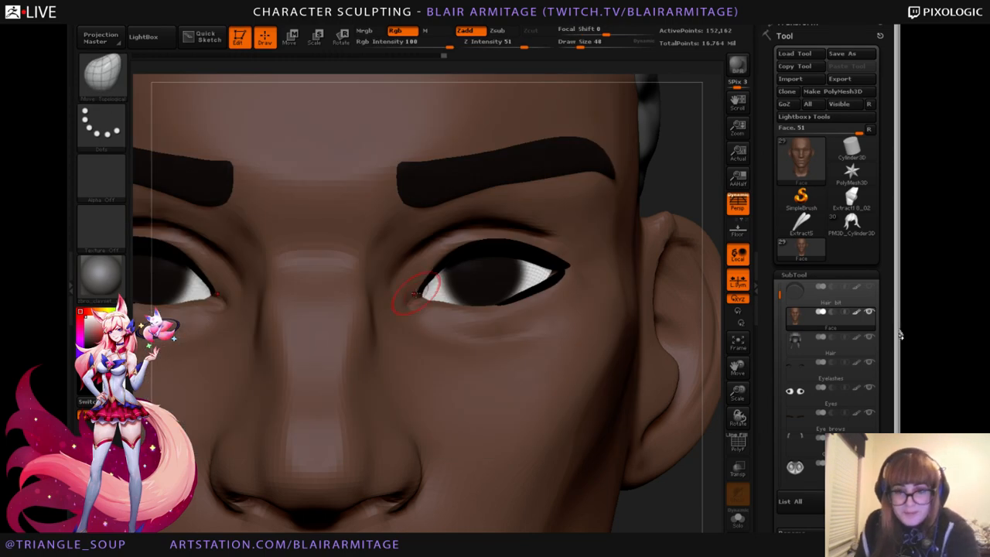
{"action": "mouse_move", "coordinate": [397, 270]}
{"action": "left_mouse_down"}
{"action": "mouse_move", "coordinate": [410, 268]}
{"action": "mouse_move", "coordinate": [421, 241]}
{"action": "left_mouse_up"}
{"action": "key", "text": "bracketright"}
{"action": "key", "text": "ctrl+z"}
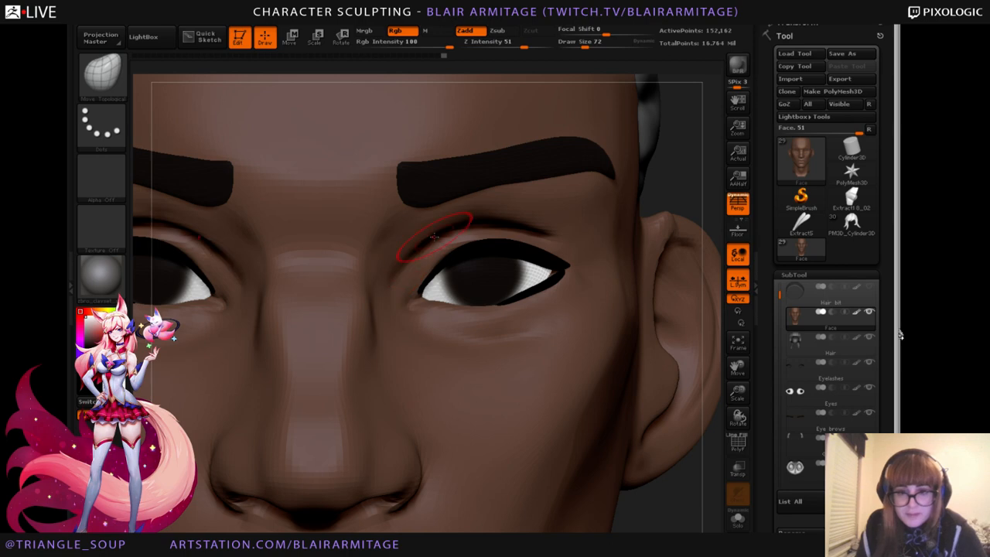
{"action": "mouse_move", "coordinate": [696, 257]}
{"action": "left_mouse_down"}
{"action": "mouse_move", "coordinate": [702, 142]}
{"action": "mouse_move", "coordinate": [699, 192]}
{"action": "mouse_move", "coordinate": [684, 222]}
{"action": "mouse_move", "coordinate": [709, 194]}
{"action": "mouse_move", "coordinate": [709, 242]}
{"action": "mouse_move", "coordinate": [684, 282]}
{"action": "mouse_move", "coordinate": [678, 270]}
{"action": "left_mouse_up"}
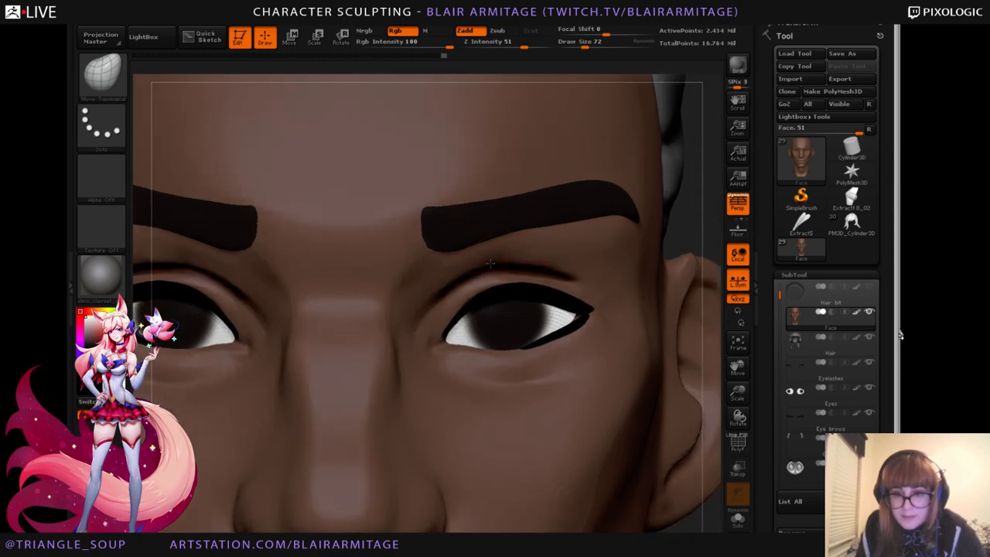
Turn off the polypaint display on all subtools and compare the face's surface at low and high subdivision levels.
{"action": "key", "text": "ctrl"}
{"action": "key", "text": "shift"}
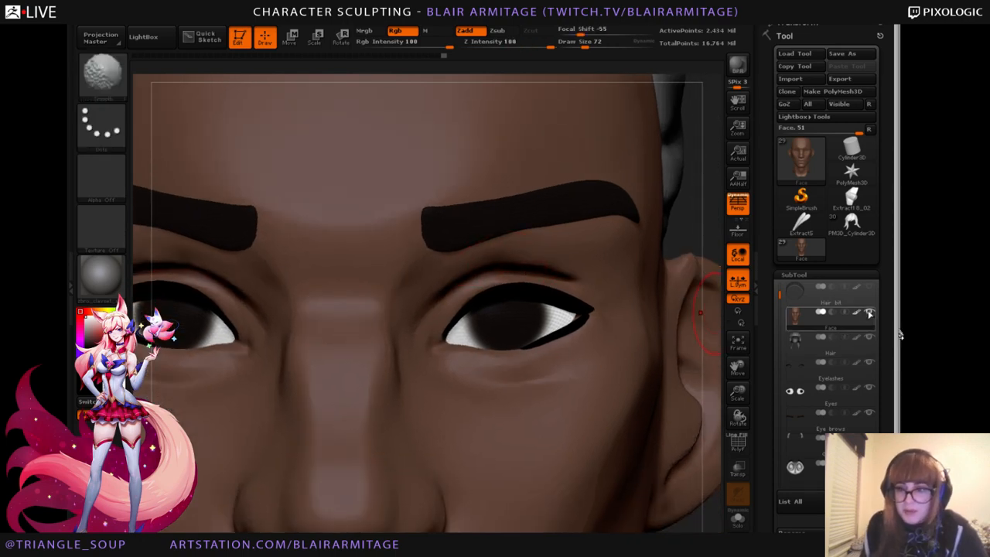
{"action": "left_click", "coordinate": [855, 312], "text": "shift"}
{"action": "left_click_drag", "start_coordinate": [699, 526], "coordinate": [685, 359], "text": "alt"}
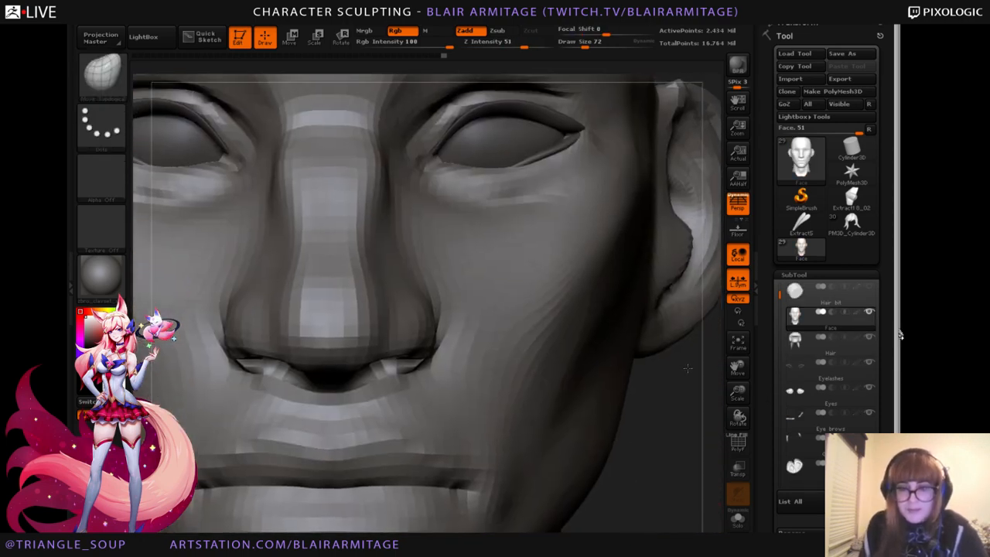
{"action": "left_click_drag", "start_coordinate": [670, 453], "coordinate": [665, 523], "text": "alt"}
{"action": "key", "text": "shift+d"}
{"action": "key", "text": "shift+d"}
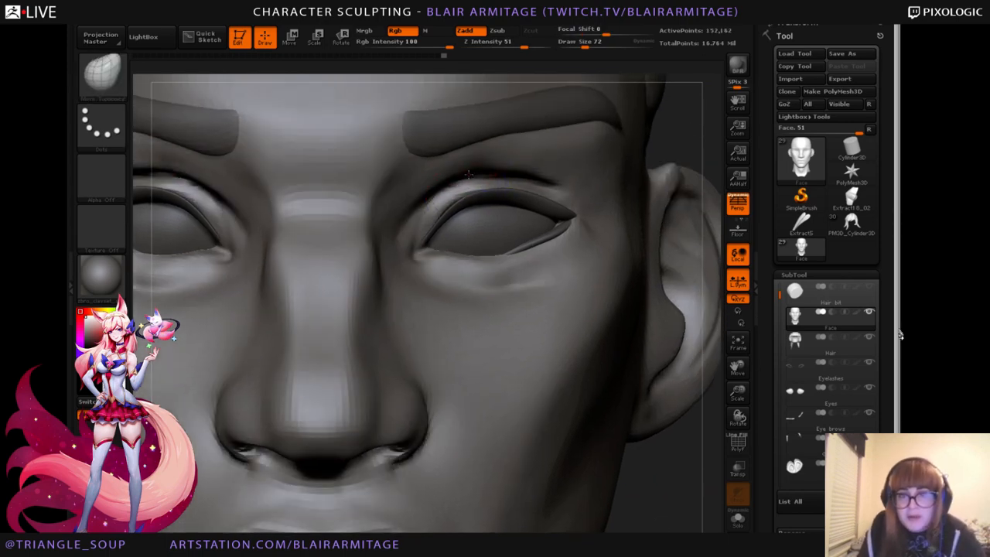
{"action": "key", "text": "d"}
{"action": "key", "text": "d"}
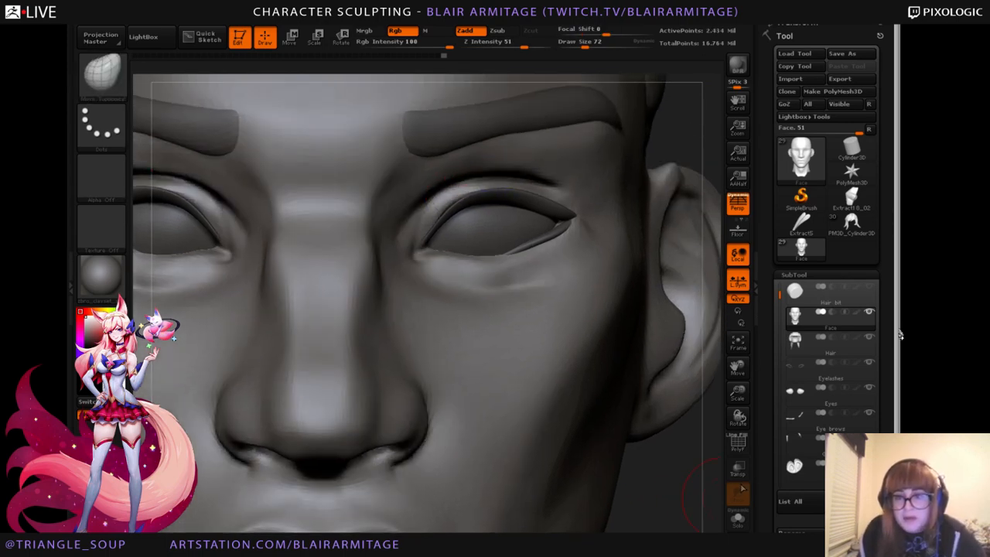
Isolate the face subtool to expose the eyelids and eye sockets.
{"action": "left_click", "coordinate": [739, 523]}
{"action": "left_click_drag", "start_coordinate": [681, 495], "coordinate": [241, 218]}
{"action": "mouse_move", "coordinate": [248, 313]}
{"action": "left_mouse_down"}
{"action": "mouse_move", "coordinate": [254, 289]}
{"action": "mouse_move", "coordinate": [214, 288]}
{"action": "mouse_move", "coordinate": [186, 157]}
{"action": "left_mouse_up"}
Build up the upper eyelid rims with Clay at draw size 32, and smooth them.
{"action": "left_click", "coordinate": [110, 80]}
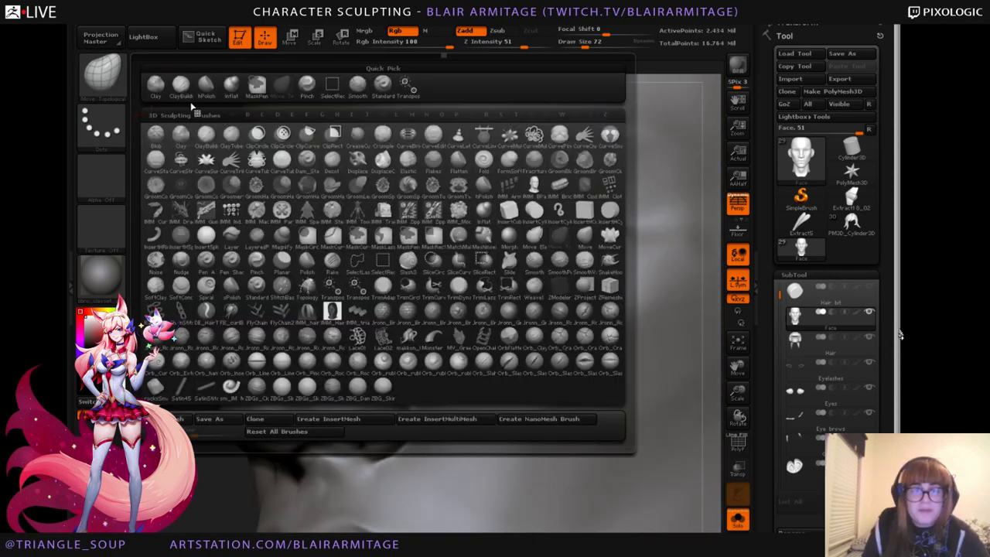
{"action": "left_click", "coordinate": [155, 84]}
{"action": "key", "text": "bracketleft"}
{"action": "key", "text": "bracketleft"}
{"action": "key", "text": "bracketleft"}
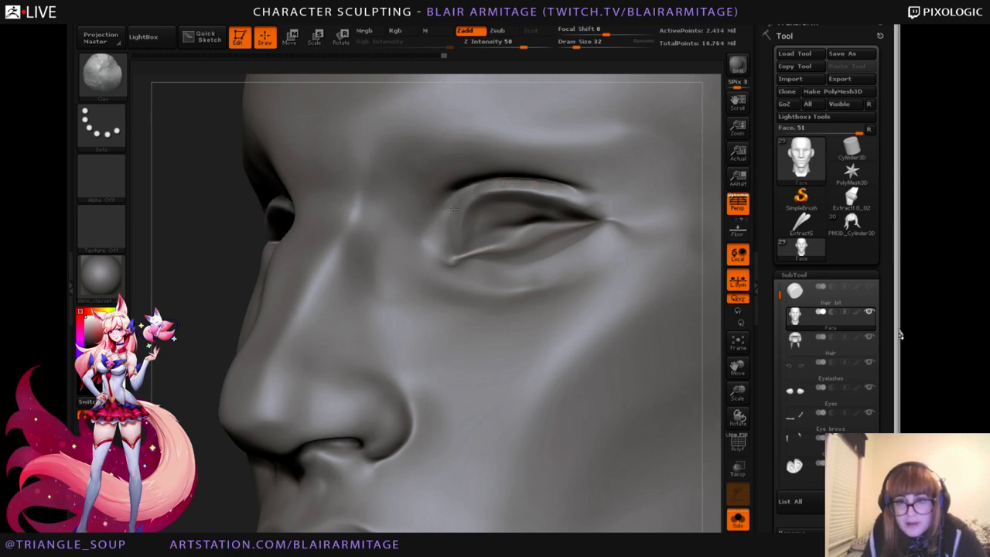
{"action": "key", "text": "shift"}
{"action": "left_click_drag", "start_coordinate": [213, 232], "coordinate": [333, 230]}
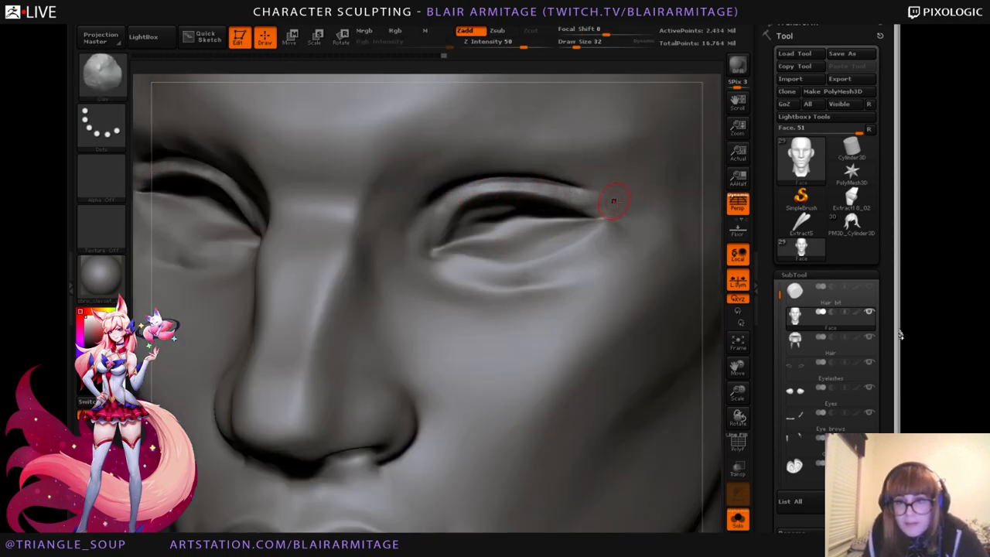
{"action": "key", "text": "shift"}
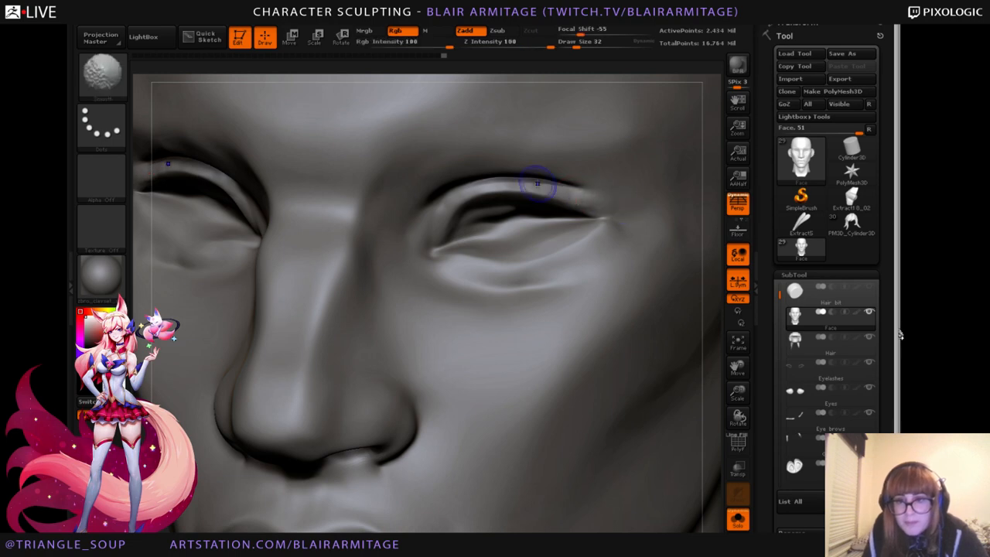
{"action": "left_click_drag", "start_coordinate": [714, 260], "coordinate": [553, 121]}
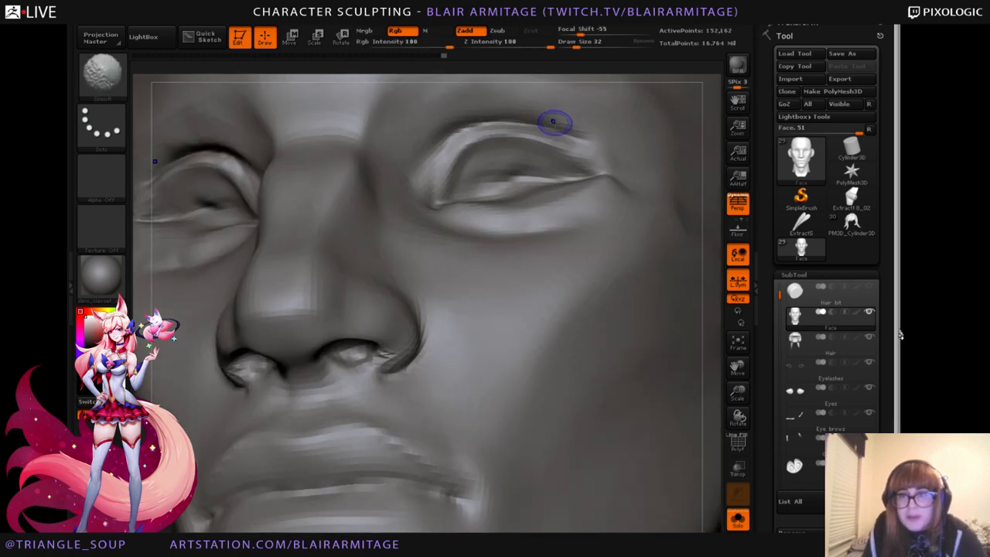
Preview the face at a higher subdivision level, drop back two levels and smooth the outer end of the upper eyelid crease.
{"action": "key", "text": "d"}
{"action": "key", "text": "d"}
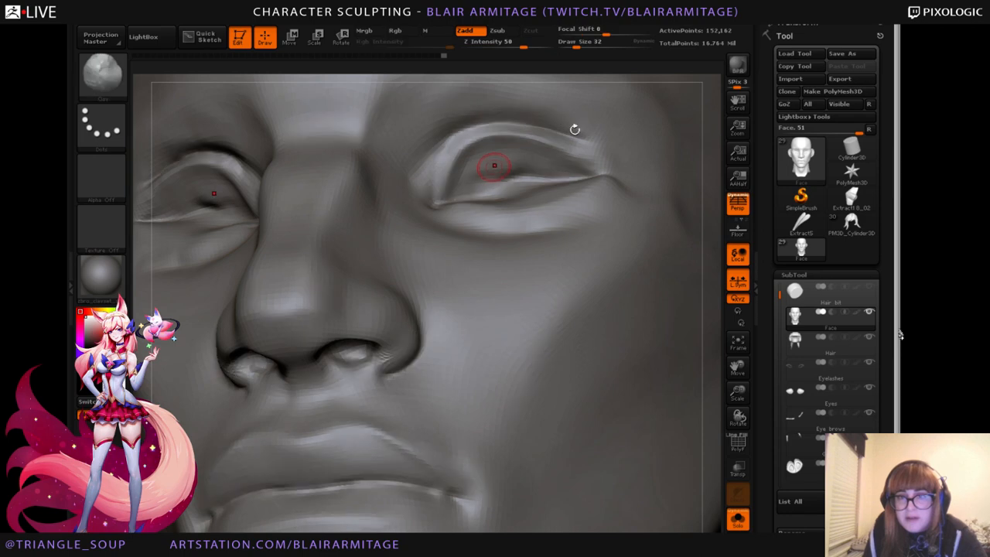
{"action": "key", "text": "shift"}
{"action": "mouse_move", "coordinate": [716, 207]}
{"action": "left_mouse_down"}
{"action": "mouse_move", "coordinate": [729, 236]}
{"action": "mouse_move", "coordinate": [621, 175]}
{"action": "left_mouse_up"}
{"action": "key", "text": "shift"}
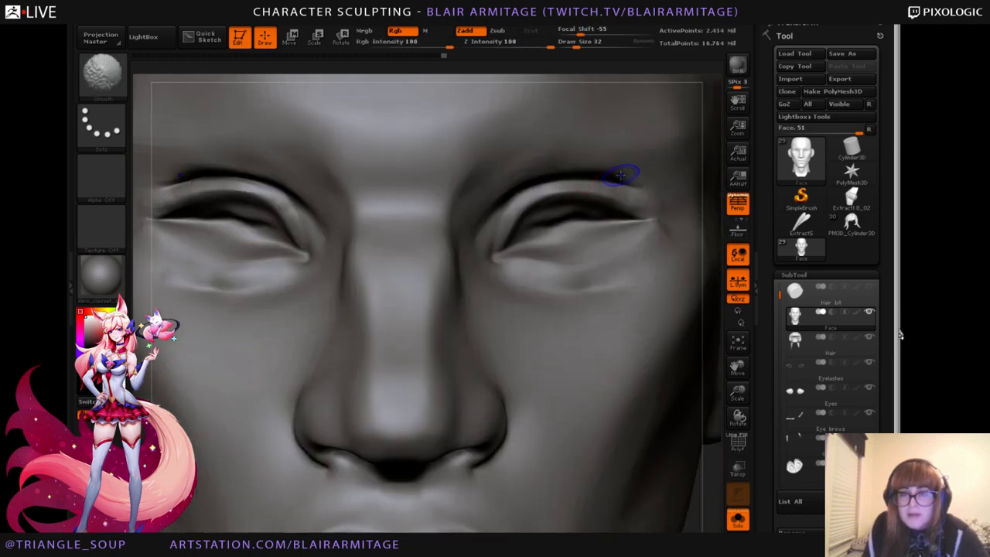
{"action": "key", "text": "shift+d"}
{"action": "key", "text": "shift+d"}
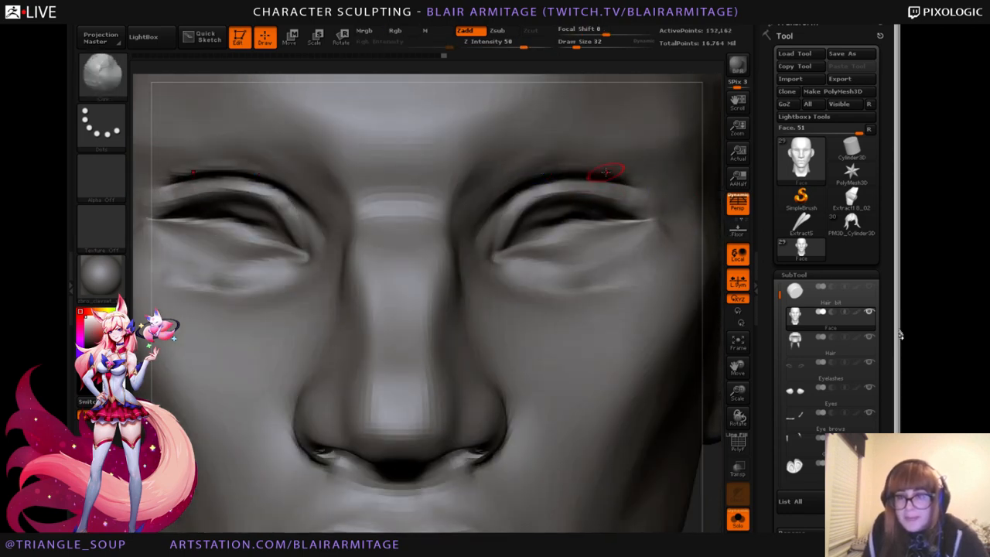
{"action": "left_click_drag", "start_coordinate": [592, 172], "coordinate": [618, 166], "text": "shift"}
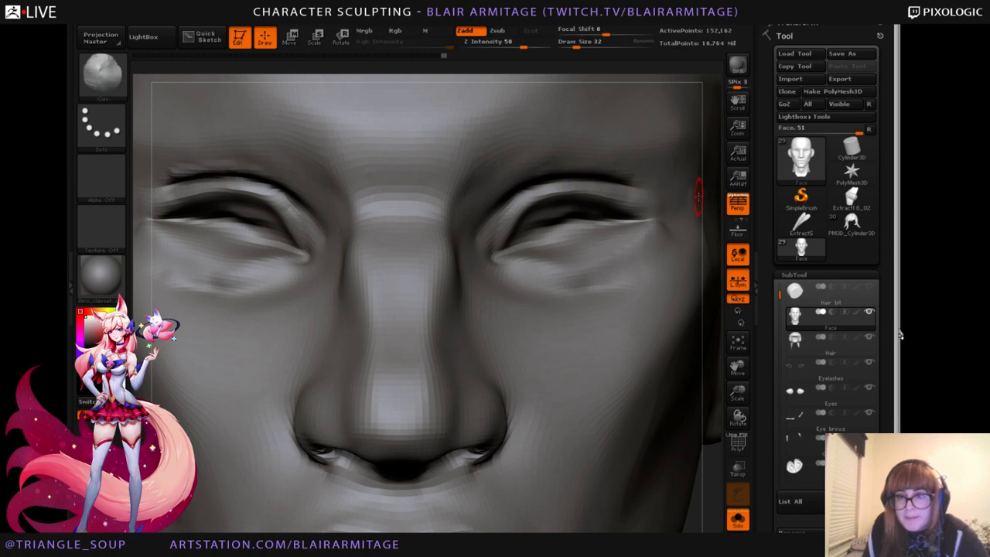
Smooth the area between the brow and the upper eyelid toward the inner corner, and raise the subdivision two levels.
{"action": "left_click_drag", "start_coordinate": [705, 191], "coordinate": [691, 170]}
{"action": "left_click_drag", "start_coordinate": [539, 144], "coordinate": [613, 153], "text": "shift"}
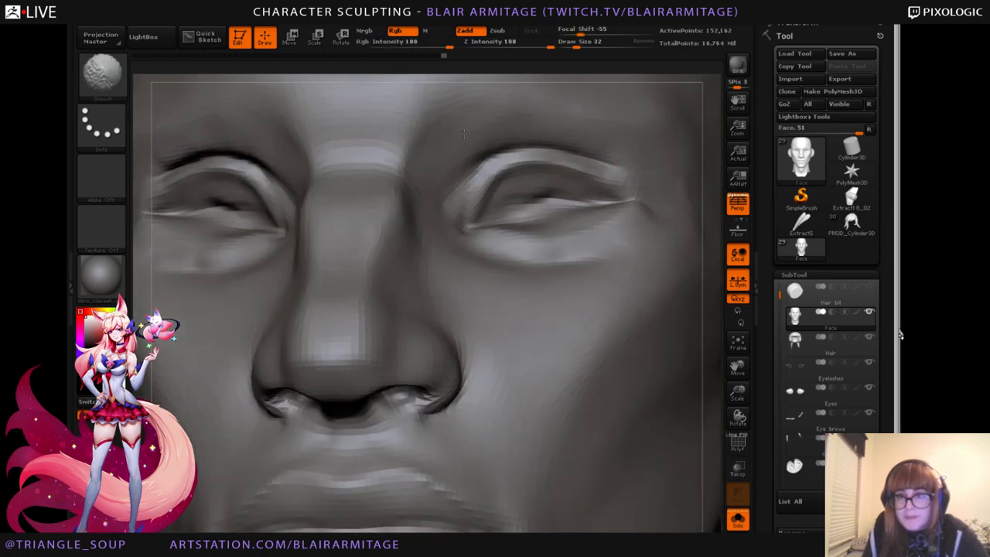
{"action": "left_click_drag", "start_coordinate": [464, 134], "coordinate": [468, 194], "text": "shift"}
{"action": "key", "text": "d"}
{"action": "key", "text": "d"}
Sculpt along the side of the nose bridge with the Clay brush at draw size 64, and smooth beneath the inner eye corner.
{"action": "left_click_drag", "start_coordinate": [719, 368], "coordinate": [725, 386]}
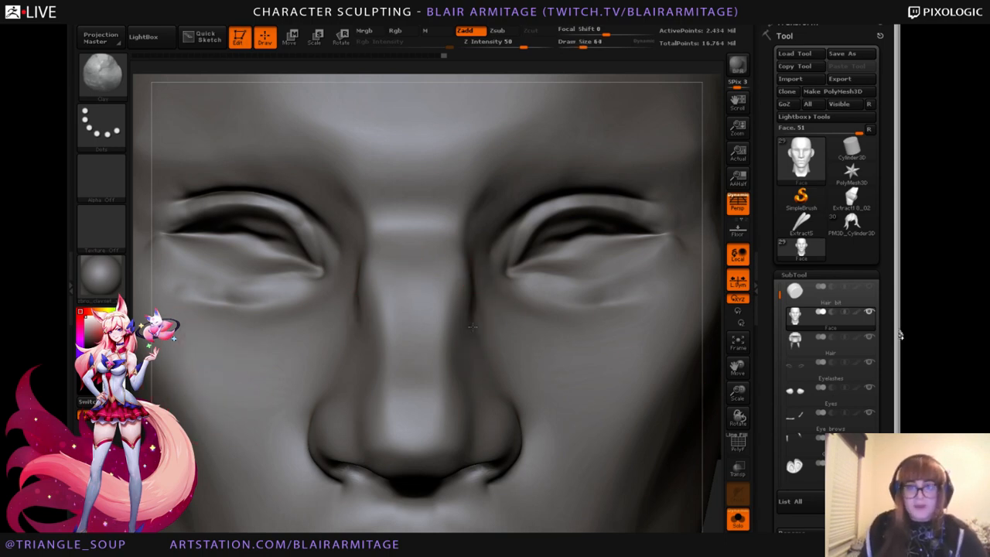
{"action": "left_click_drag", "start_coordinate": [708, 340], "coordinate": [689, 358]}
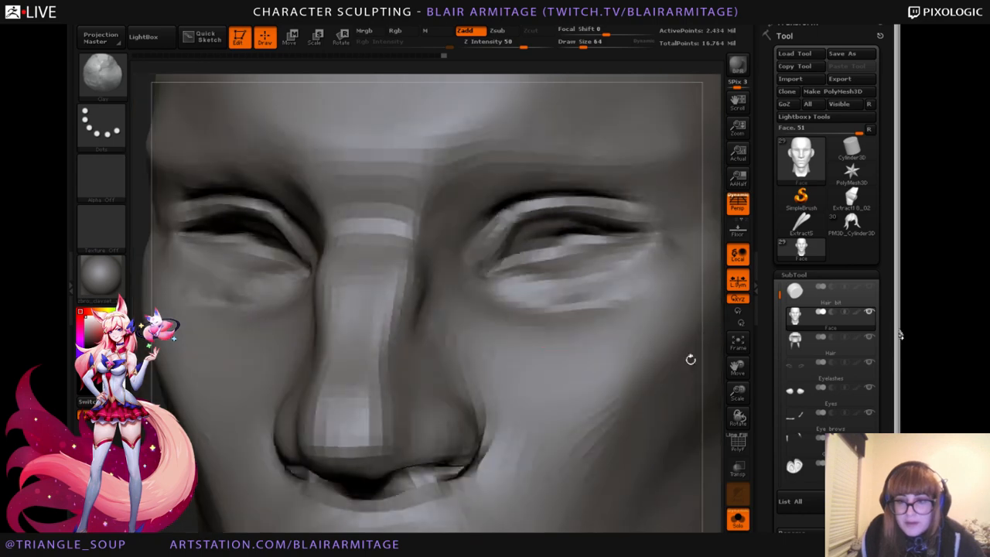
{"action": "mouse_move", "coordinate": [423, 305]}
{"action": "left_mouse_down"}
{"action": "mouse_move", "coordinate": [413, 314]}
{"action": "mouse_move", "coordinate": [415, 289]}
{"action": "mouse_move", "coordinate": [419, 353]}
{"action": "left_mouse_up"}
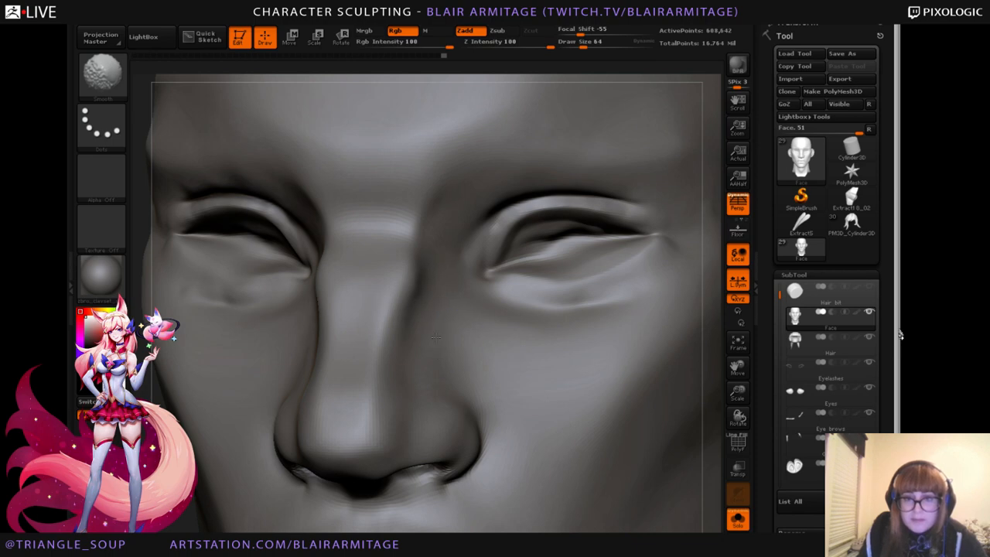
{"action": "left_click_drag", "start_coordinate": [144, 363], "coordinate": [217, 363]}
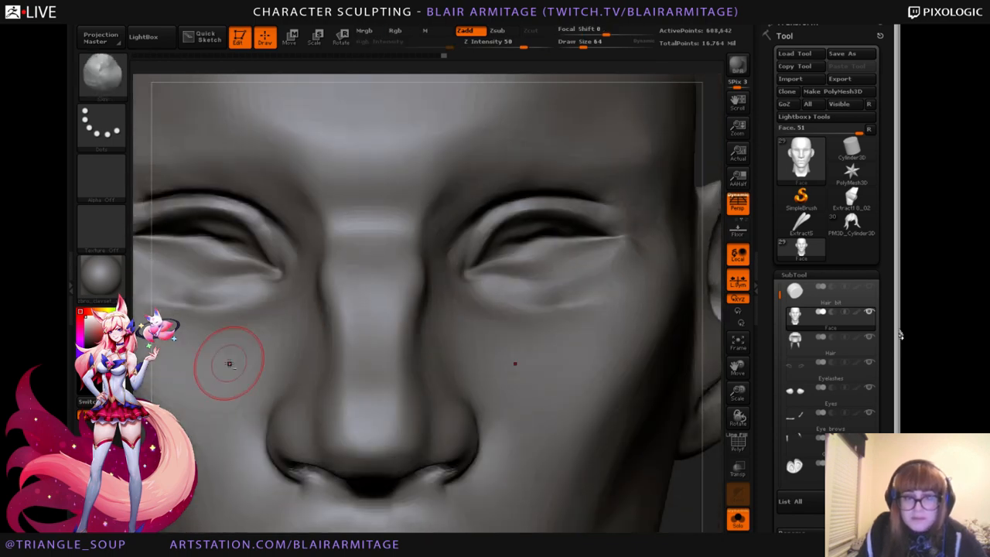
{"action": "left_click_drag", "start_coordinate": [697, 519], "coordinate": [739, 488], "text": "alt"}
{"action": "mouse_move", "coordinate": [218, 272]}
{"action": "left_mouse_down", "text": "shift"}
{"action": "mouse_move", "coordinate": [179, 265]}
{"action": "mouse_move", "coordinate": [255, 272]}
{"action": "left_mouse_up", "text": "shift"}
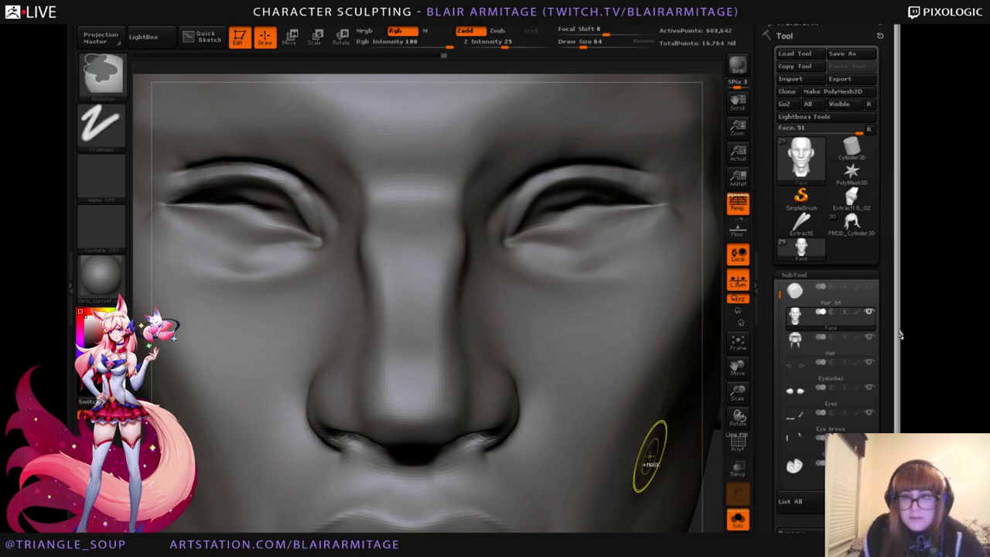
Turn off Solo to show all subtools, select the Eyelashes subtool and choose the Move Topological brush.
{"action": "left_click", "coordinate": [739, 521]}
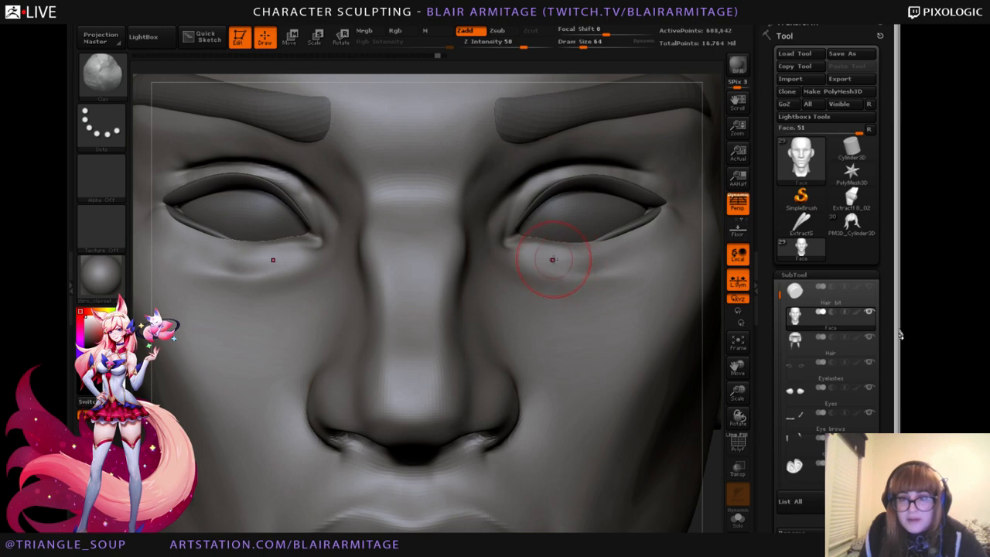
{"action": "left_click", "coordinate": [642, 223], "text": "alt"}
{"action": "key", "text": "b"}
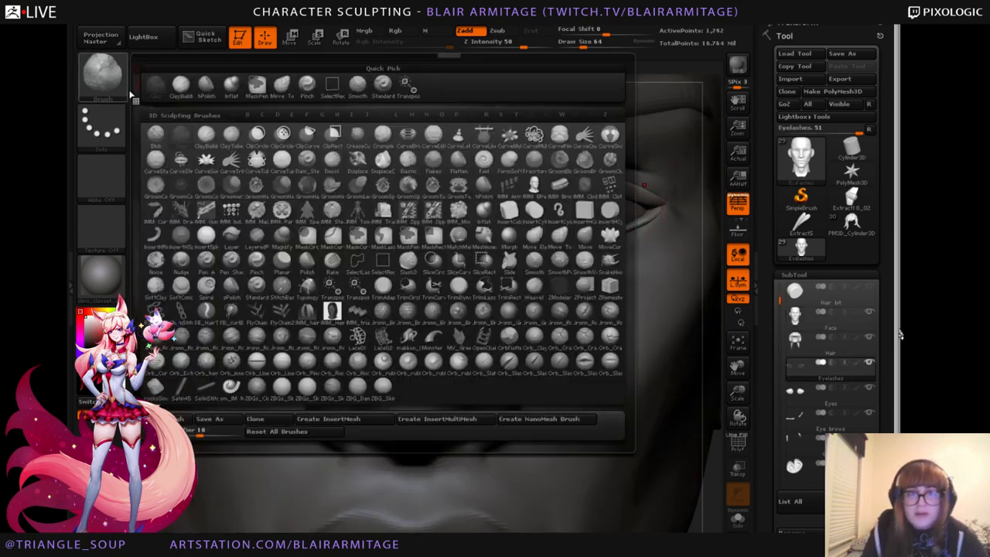
{"action": "key", "text": "m"}
{"action": "key", "text": "t"}
Push the outer part of the lower eyelashes outward with the Move Topological brush, enlarging the draw size to 136.
{"action": "left_click_drag", "start_coordinate": [722, 330], "coordinate": [663, 344]}
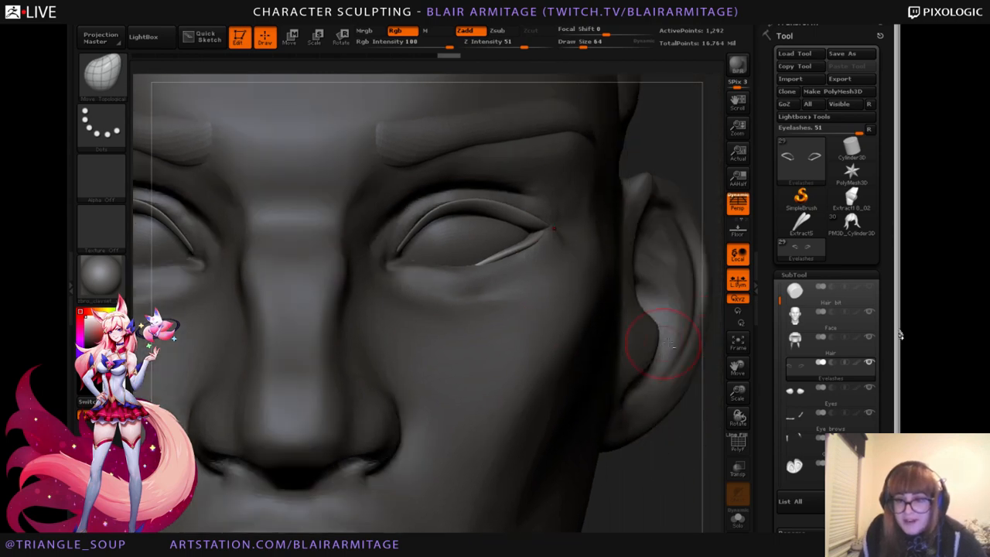
{"action": "left_click_drag", "start_coordinate": [696, 439], "coordinate": [653, 483]}
{"action": "left_click_drag", "start_coordinate": [514, 282], "coordinate": [539, 273]}
{"action": "key", "text": "bracketright"}
{"action": "key", "text": "bracketright"}
{"action": "left_click", "coordinate": [856, 362]}
{"action": "left_click_drag", "start_coordinate": [622, 386], "coordinate": [601, 387]}
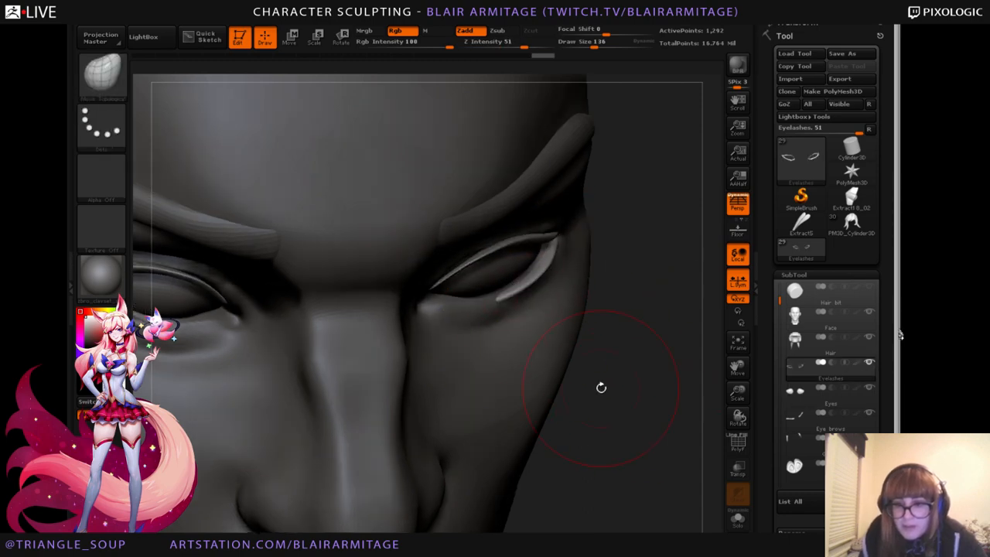
{"action": "left_click_drag", "start_coordinate": [546, 273], "coordinate": [559, 271]}
{"action": "mouse_move", "coordinate": [679, 308]}
{"action": "left_mouse_down"}
{"action": "mouse_move", "coordinate": [659, 316]}
{"action": "mouse_move", "coordinate": [699, 407]}
{"action": "mouse_move", "coordinate": [715, 398]}
{"action": "left_mouse_up"}
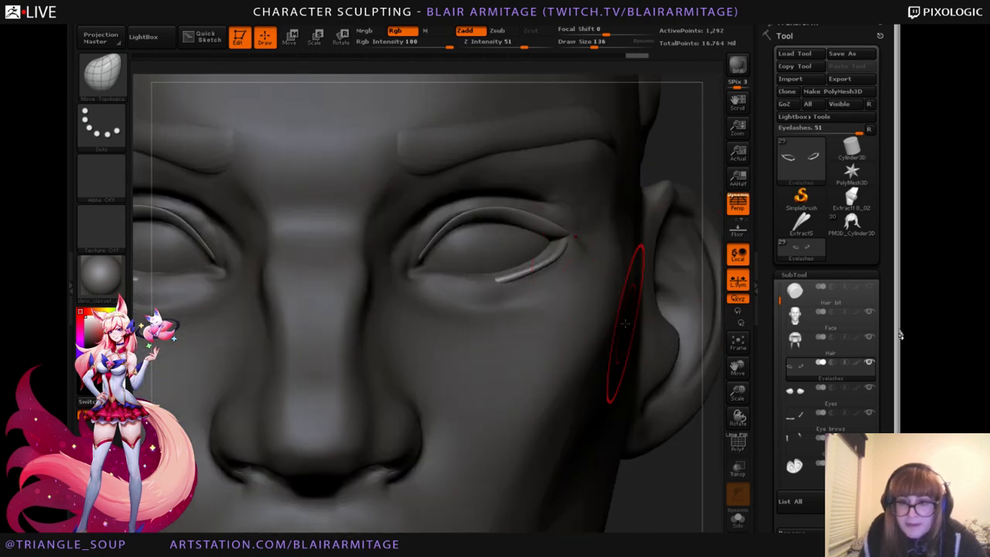
Reshape the curve of the lower eyelashes, working from above and below the face.
{"action": "mouse_move", "coordinate": [705, 205]}
{"action": "left_mouse_down"}
{"action": "mouse_move", "coordinate": [689, 216]}
{"action": "mouse_move", "coordinate": [695, 301]}
{"action": "left_mouse_up"}
{"action": "left_click_drag", "start_coordinate": [531, 279], "coordinate": [534, 294]}
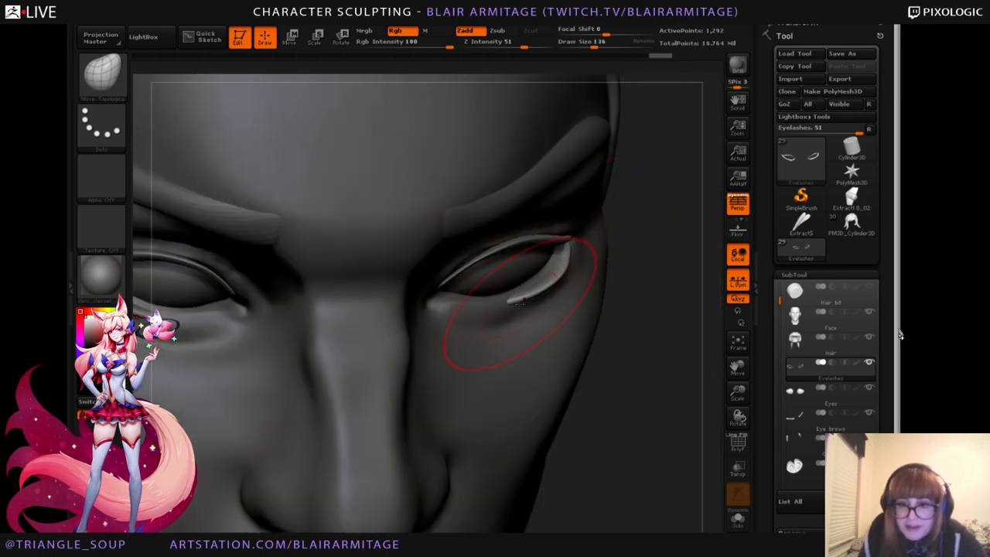
{"action": "left_click_drag", "start_coordinate": [665, 332], "coordinate": [665, 240]}
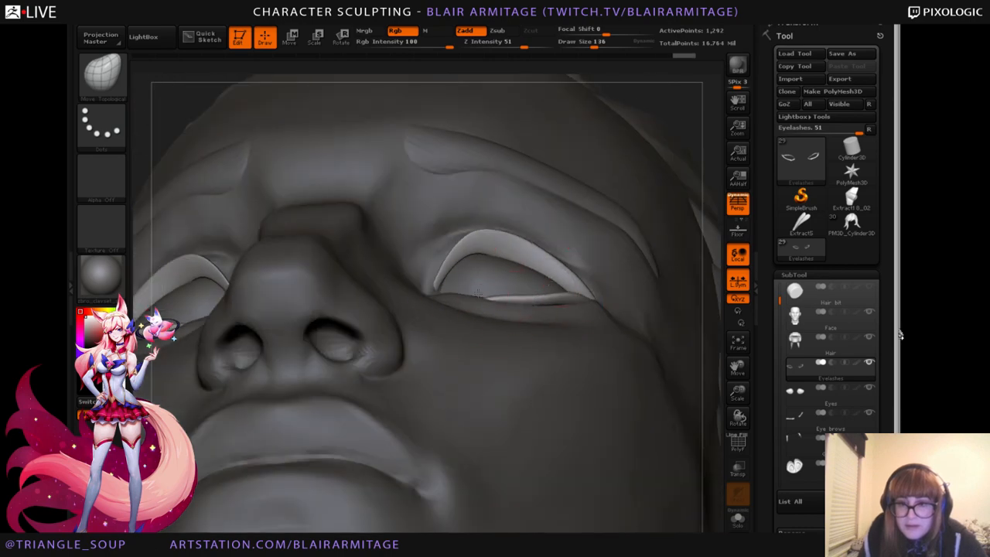
{"action": "mouse_move", "coordinate": [478, 292]}
{"action": "left_mouse_down"}
{"action": "mouse_move", "coordinate": [469, 300]}
{"action": "mouse_move", "coordinate": [524, 301]}
{"action": "left_mouse_up"}
{"action": "mouse_move", "coordinate": [700, 279]}
{"action": "left_mouse_down"}
{"action": "mouse_move", "coordinate": [713, 273]}
{"action": "mouse_move", "coordinate": [716, 255]}
{"action": "left_mouse_up"}
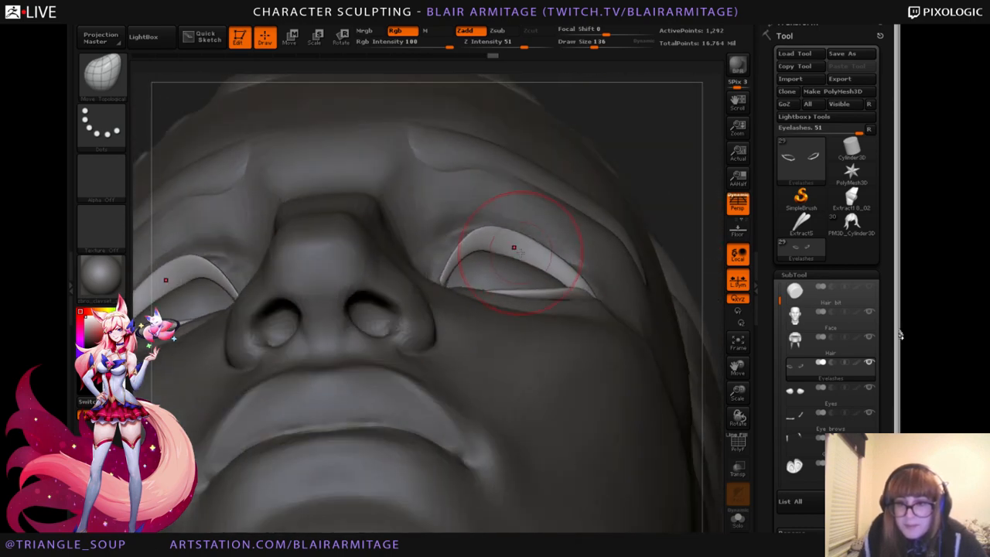
Adjust the upper eyelash curve from below and nudge the outer lower eyelash closer to the eye.
{"action": "mouse_move", "coordinate": [514, 247]}
{"action": "left_mouse_down"}
{"action": "mouse_move", "coordinate": [579, 267]}
{"action": "mouse_move", "coordinate": [547, 271]}
{"action": "left_mouse_up"}
{"action": "left_click_drag", "start_coordinate": [696, 193], "coordinate": [688, 328]}
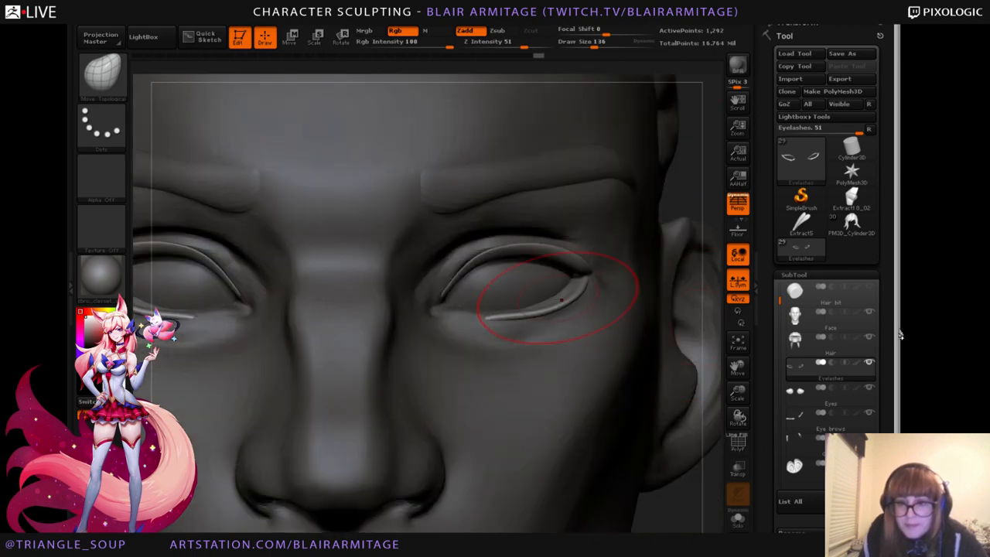
{"action": "left_click_drag", "start_coordinate": [560, 300], "coordinate": [550, 293]}
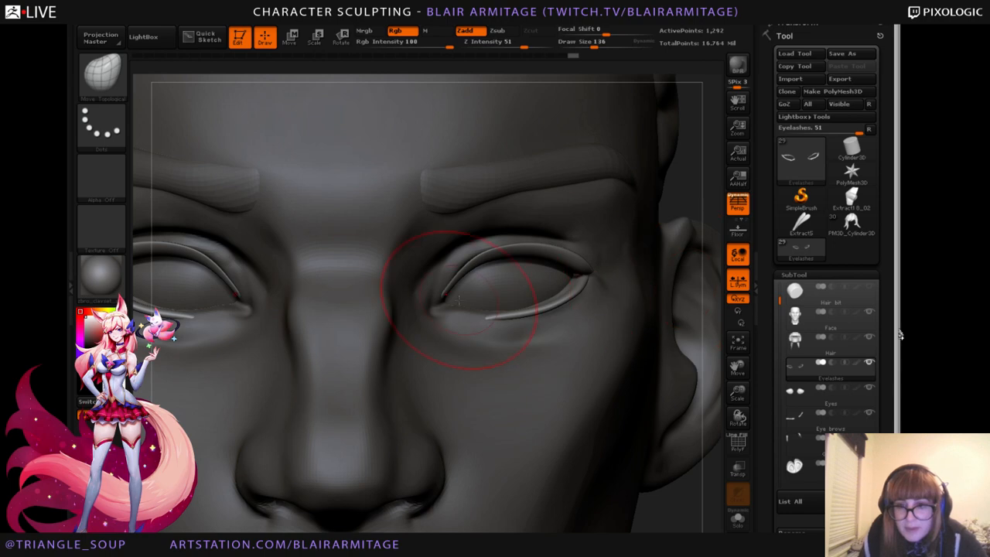
Shift the inner end of the upper eyelashes upward, compare it with undo and redo, and reduce the draw size to 100.
{"action": "left_click_drag", "start_coordinate": [461, 292], "coordinate": [459, 274]}
{"action": "left_click_drag", "start_coordinate": [698, 206], "coordinate": [618, 213]}
{"action": "key", "text": "ctrl+z"}
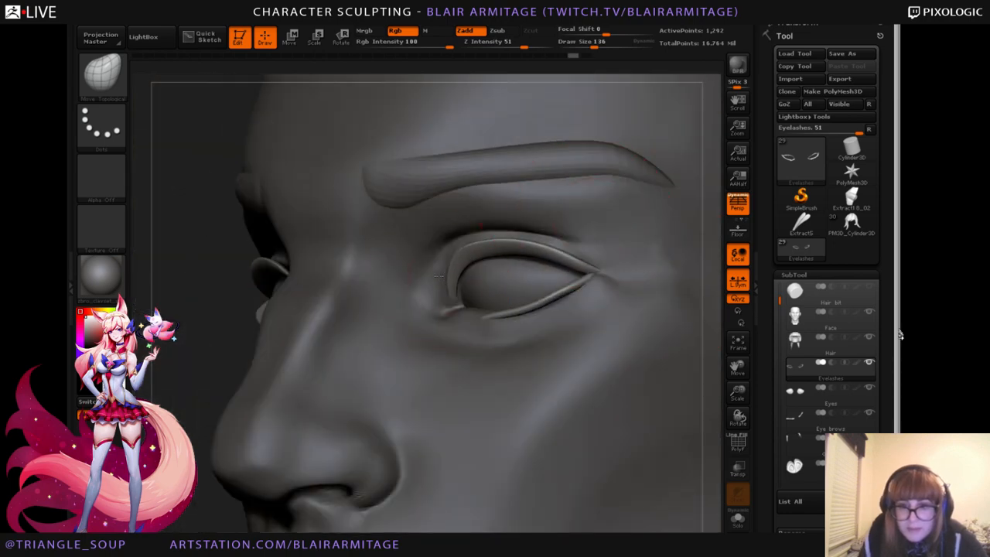
{"action": "key", "text": "ctrl+shift+z"}
{"action": "key", "text": "bracketleft"}
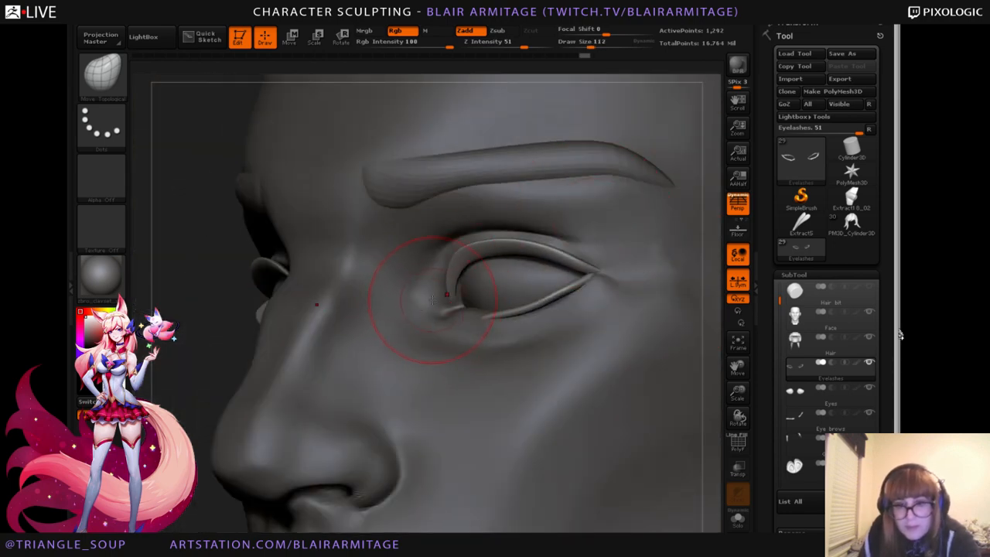
{"action": "left_click_drag", "start_coordinate": [219, 315], "coordinate": [496, 236]}
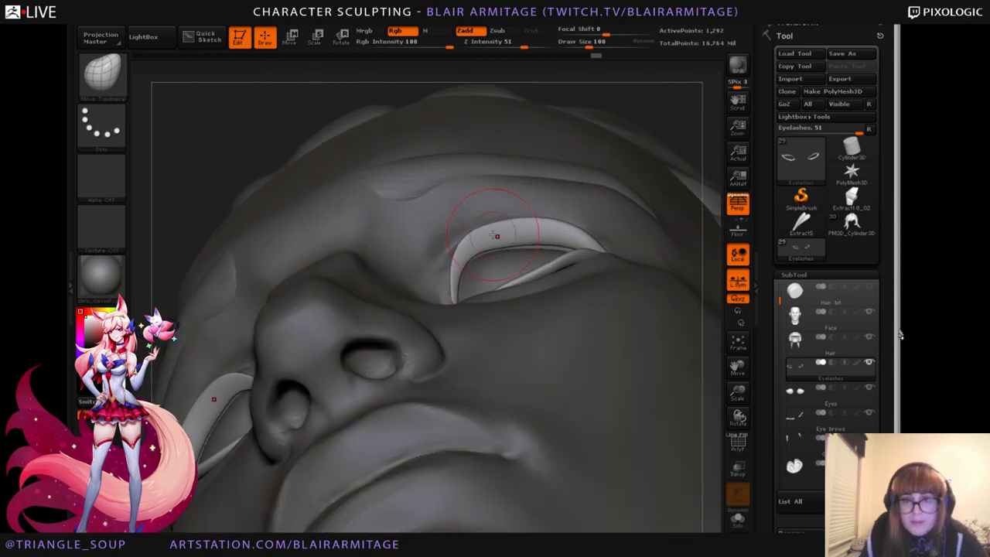
{"action": "left_click_drag", "start_coordinate": [705, 112], "coordinate": [712, 272]}
{"action": "mouse_move", "coordinate": [720, 208]}
{"action": "left_mouse_down"}
{"action": "mouse_move", "coordinate": [714, 214]}
{"action": "mouse_move", "coordinate": [715, 194]}
{"action": "left_mouse_up"}
Refine the middle and inner end of the lower eyelashes so they follow the lower eyelid.
{"action": "left_click_drag", "start_coordinate": [515, 314], "coordinate": [536, 319]}
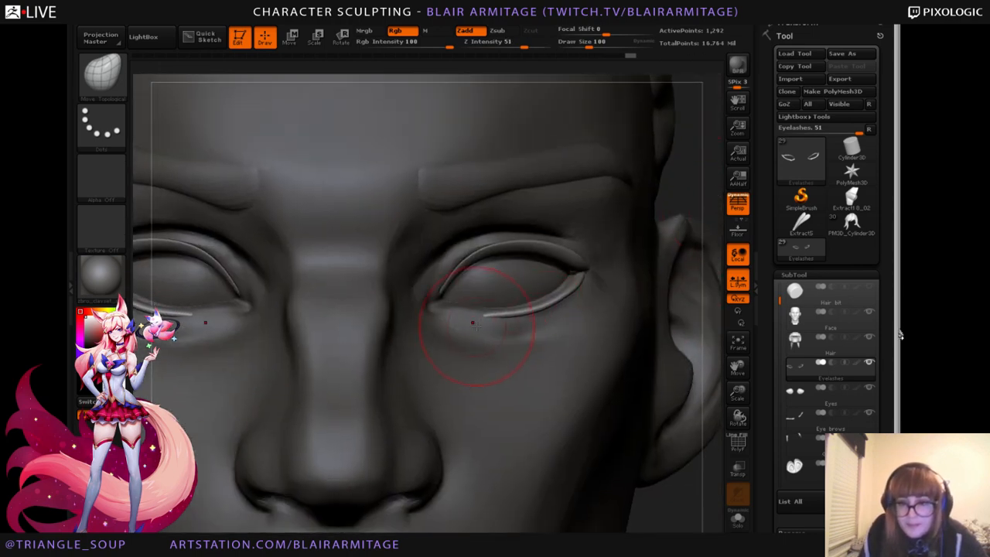
{"action": "left_click_drag", "start_coordinate": [470, 320], "coordinate": [487, 315]}
{"action": "left_click_drag", "start_coordinate": [687, 489], "coordinate": [492, 324]}
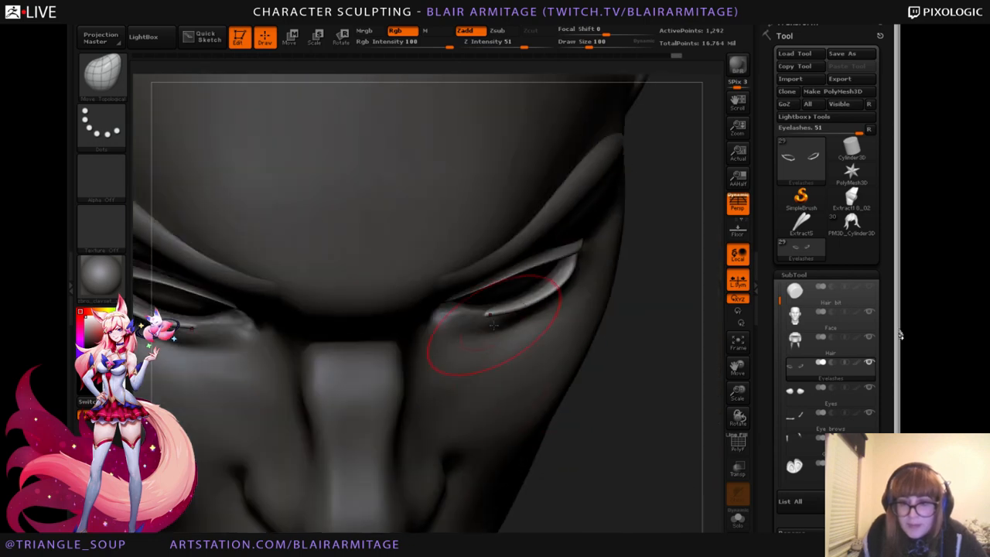
{"action": "left_click_drag", "start_coordinate": [651, 450], "coordinate": [495, 283]}
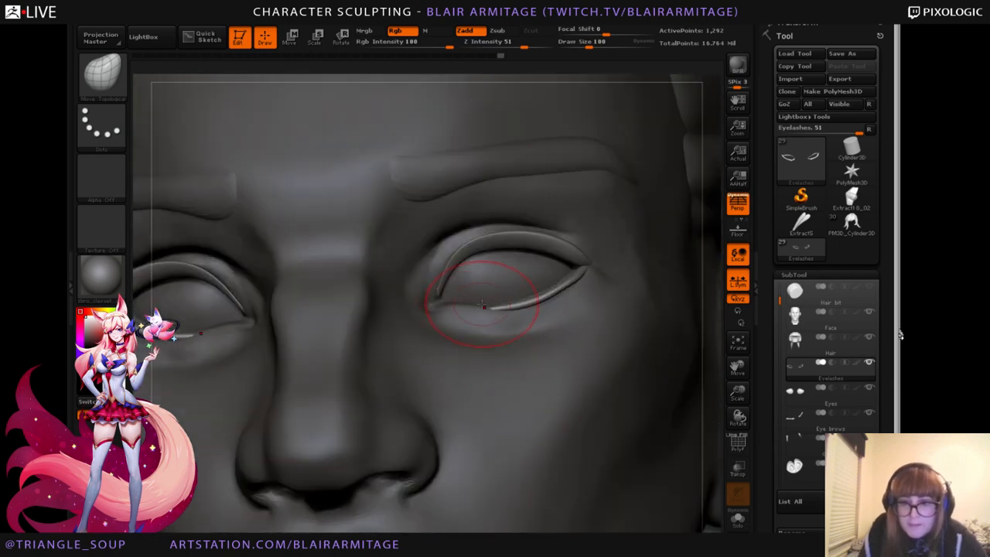
{"action": "left_click_drag", "start_coordinate": [677, 285], "coordinate": [726, 363]}
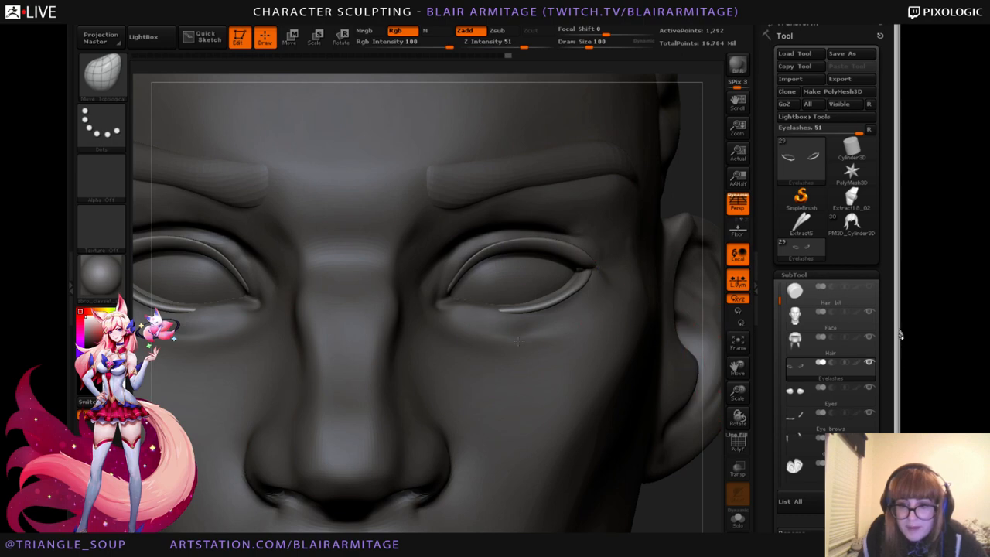
Select the Face subtool, lower it two subdivision levels and sculpt beneath the eye and on the cheek with the Clay brush.
{"action": "left_click", "coordinate": [518, 340], "text": "alt"}
{"action": "left_click_drag", "start_coordinate": [700, 200], "coordinate": [542, 298]}
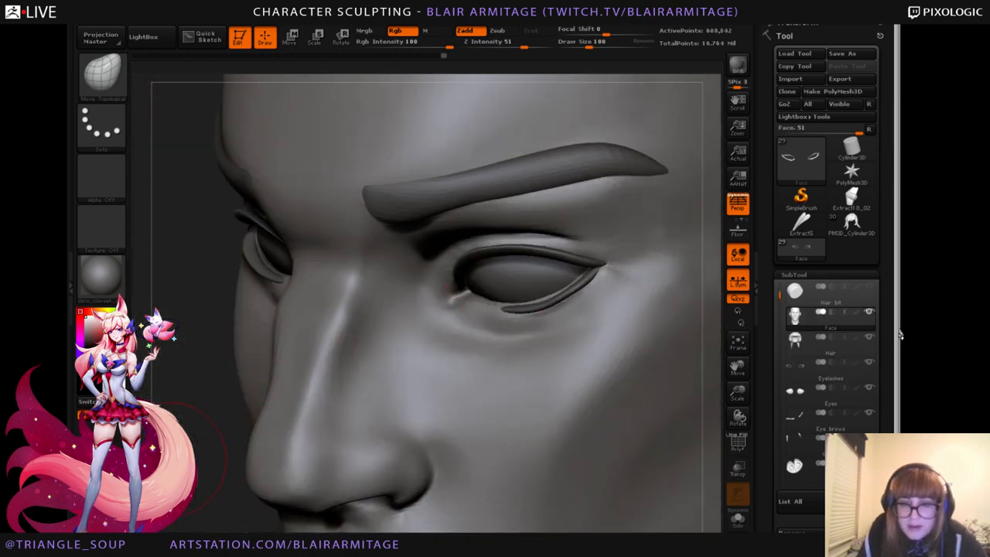
{"action": "left_click_drag", "start_coordinate": [171, 456], "coordinate": [178, 419]}
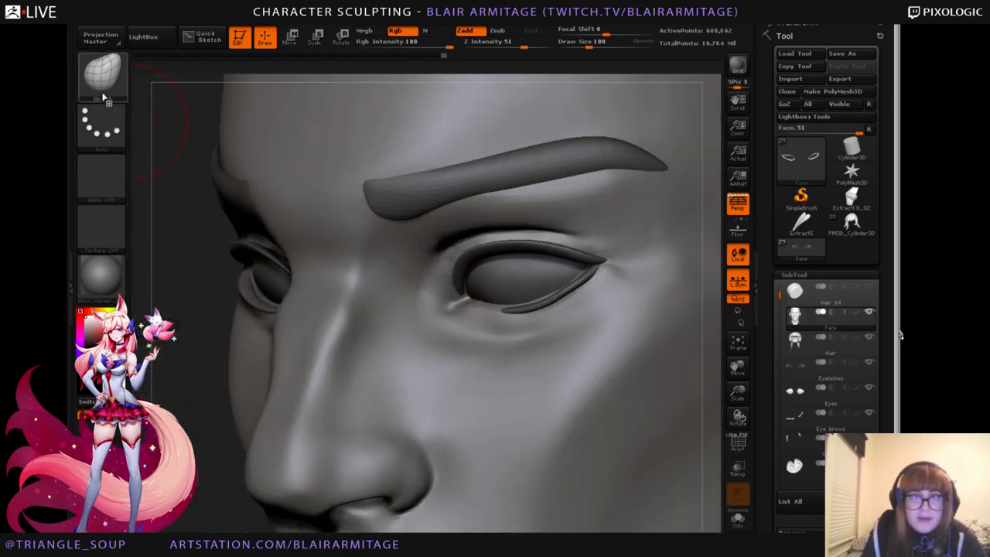
{"action": "left_click", "coordinate": [103, 96]}
{"action": "left_click", "coordinate": [161, 99]}
{"action": "key", "text": "shift+d"}
{"action": "key", "text": "shift+d"}
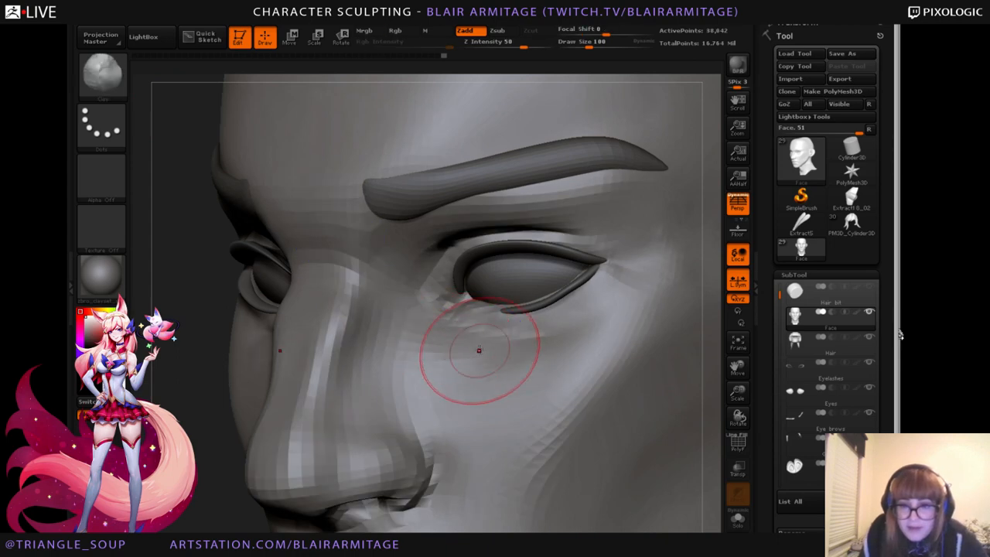
{"action": "left_click_drag", "start_coordinate": [464, 345], "coordinate": [453, 334]}
{"action": "mouse_move", "coordinate": [549, 345]}
{"action": "left_mouse_down"}
{"action": "mouse_move", "coordinate": [484, 395]}
{"action": "mouse_move", "coordinate": [516, 415]}
{"action": "left_mouse_up"}
{"action": "mouse_move", "coordinate": [160, 530]}
{"action": "left_mouse_down", "text": "alt"}
{"action": "mouse_move", "coordinate": [187, 456]}
{"action": "mouse_move", "coordinate": [329, 371]}
{"action": "left_mouse_up", "text": "alt"}
Sculpt beneath the inner eye corner with the Standard brush at draw size 52 and Z intensity 14.
{"action": "left_click", "coordinate": [103, 77]}
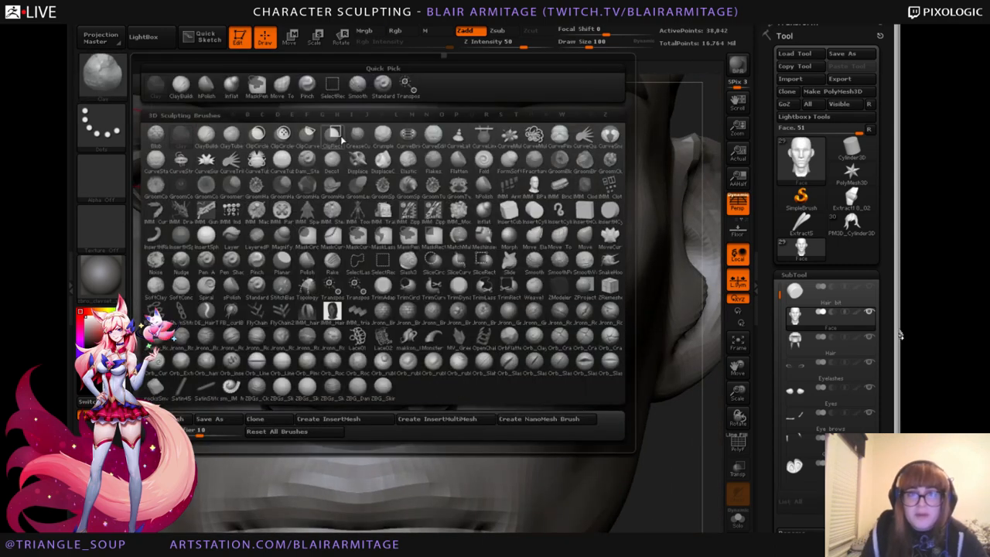
{"action": "left_click", "coordinate": [383, 85]}
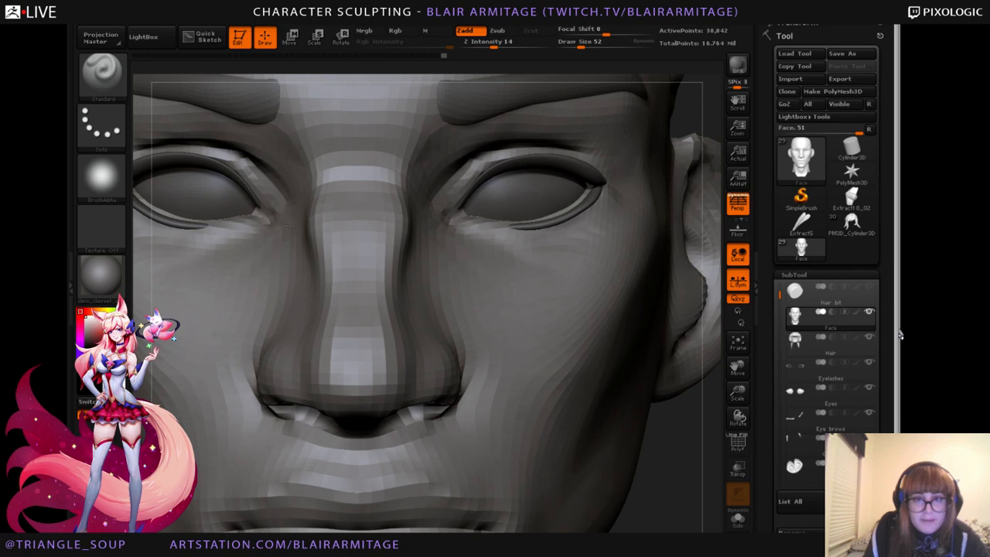
{"action": "mouse_move", "coordinate": [235, 279]}
{"action": "left_mouse_down"}
{"action": "mouse_move", "coordinate": [201, 292]}
{"action": "mouse_move", "coordinate": [252, 243]}
{"action": "mouse_move", "coordinate": [199, 275]}
{"action": "mouse_move", "coordinate": [265, 246]}
{"action": "mouse_move", "coordinate": [272, 239]}
{"action": "mouse_move", "coordinate": [204, 277]}
{"action": "mouse_move", "coordinate": [249, 247]}
{"action": "mouse_move", "coordinate": [206, 259]}
{"action": "mouse_move", "coordinate": [201, 269]}
{"action": "mouse_move", "coordinate": [279, 224]}
{"action": "left_mouse_up"}
{"action": "left_click_drag", "start_coordinate": [645, 477], "coordinate": [609, 477]}
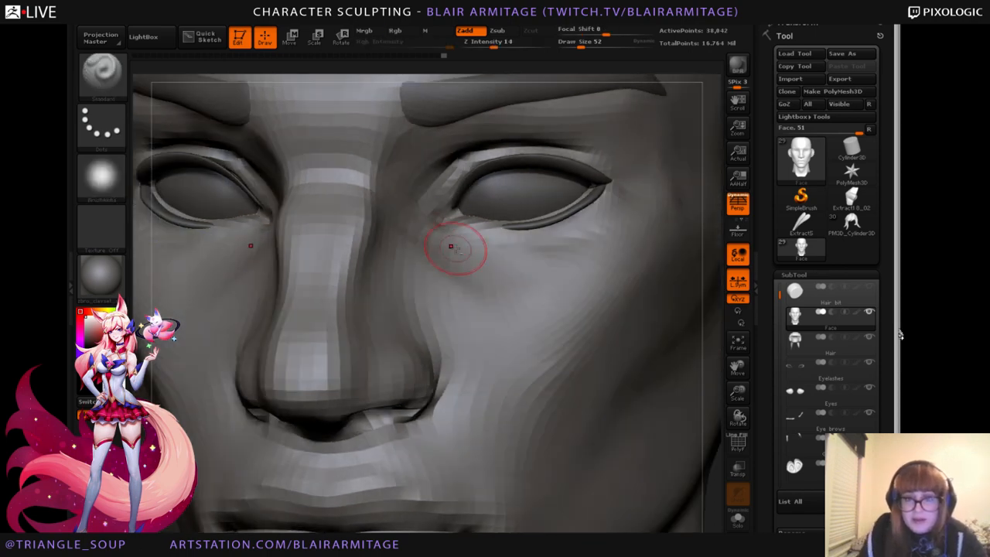
Raise the face one subdivision level and smooth the transition from the inner eye corner down the side of the nose.
{"action": "key", "text": "d"}
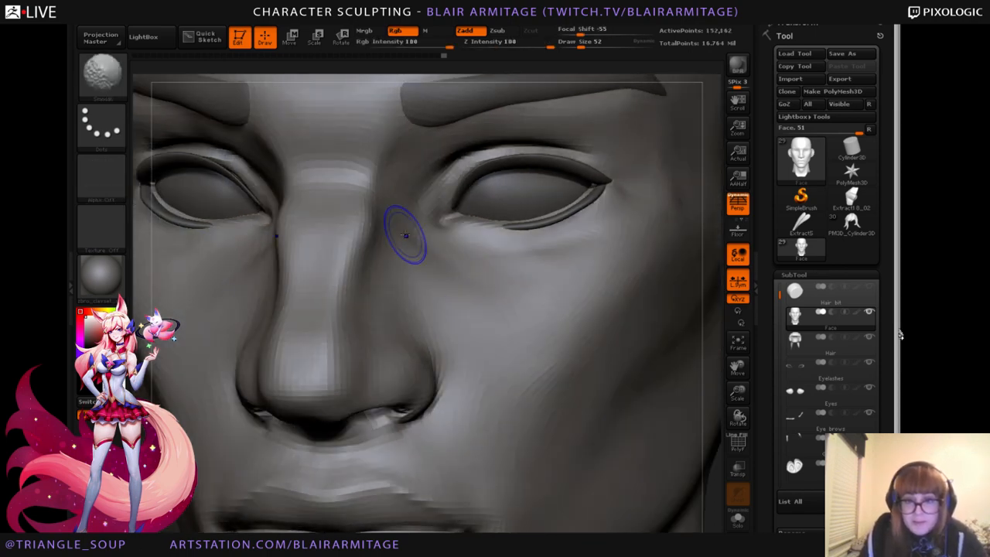
{"action": "left_click_drag", "start_coordinate": [426, 240], "coordinate": [402, 292], "text": "shift"}
{"action": "right_click_drag", "start_coordinate": [221, 481], "coordinate": [267, 480]}
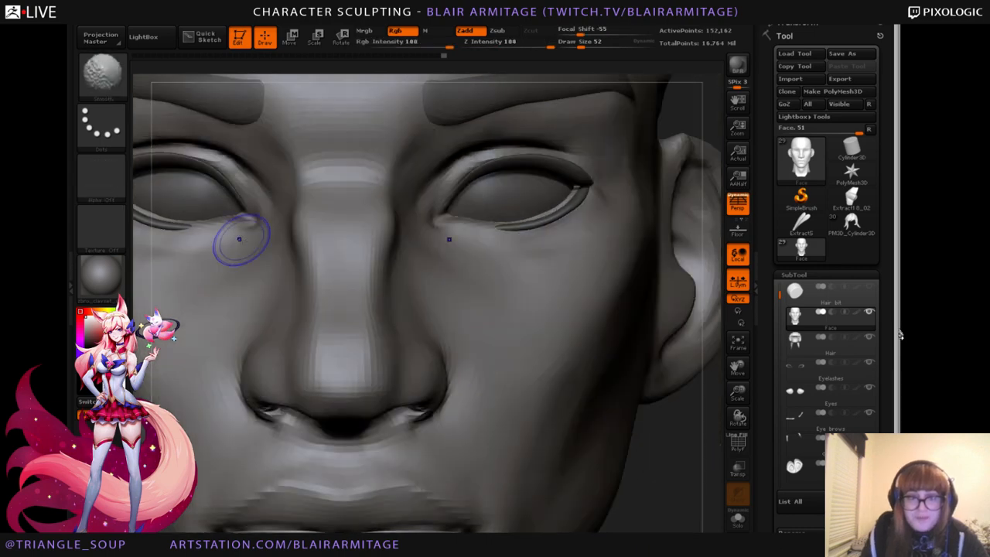
Smooth beneath the inner eye corner, then raise the face two subdivision levels and refine the under-eye area with the Clay brush at draw size 52.
{"action": "left_click_drag", "start_coordinate": [218, 258], "coordinate": [165, 268], "text": "shift"}
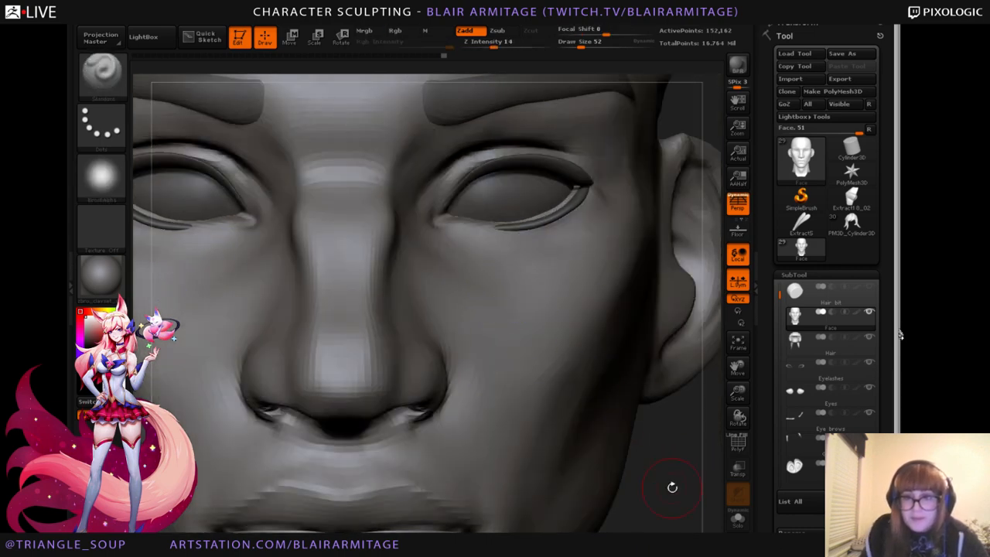
{"action": "left_click_drag", "start_coordinate": [672, 485], "coordinate": [610, 483]}
{"action": "left_click", "coordinate": [102, 71]}
{"action": "left_click", "coordinate": [299, 159]}
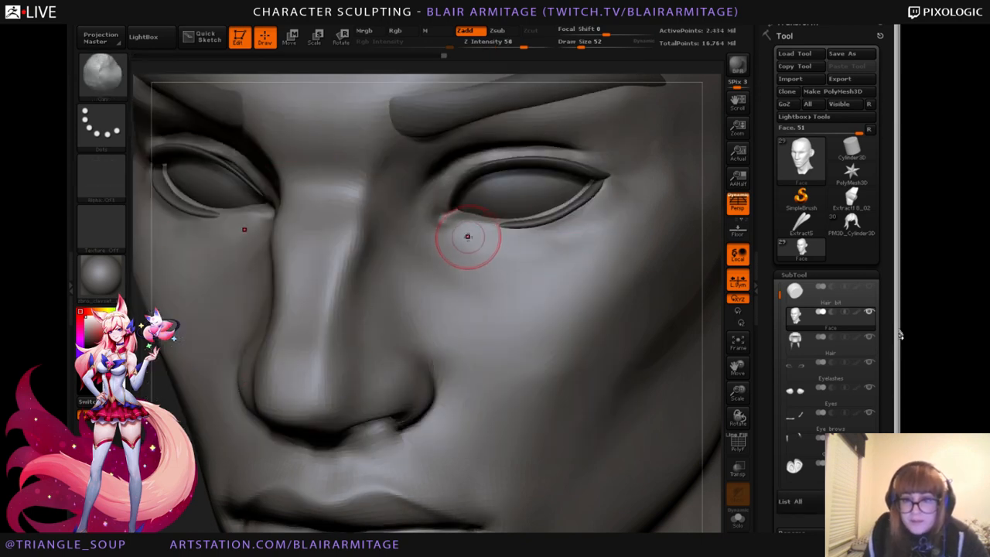
{"action": "left_click_drag", "start_coordinate": [512, 240], "coordinate": [477, 236], "text": "shift"}
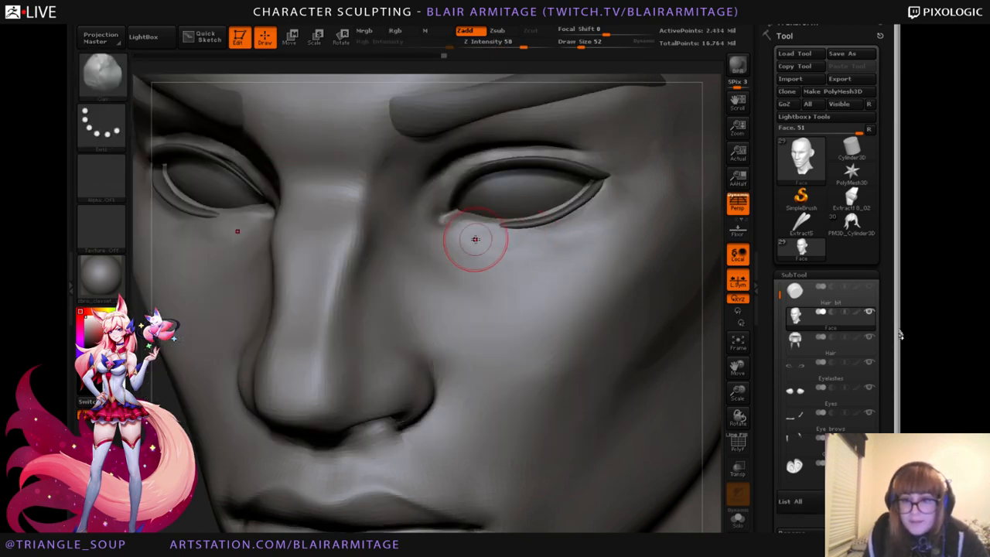
{"action": "mouse_move", "coordinate": [567, 227]}
{"action": "left_mouse_down"}
{"action": "mouse_move", "coordinate": [598, 211]}
{"action": "mouse_move", "coordinate": [538, 245]}
{"action": "mouse_move", "coordinate": [610, 225]}
{"action": "mouse_move", "coordinate": [492, 257]}
{"action": "left_mouse_up"}
Reduce the brush to draw size 40 and smooth the skin beneath the outer half of the eye.
{"action": "mouse_move", "coordinate": [680, 502]}
{"action": "left_mouse_down", "text": "shift"}
{"action": "mouse_move", "coordinate": [630, 506]}
{"action": "mouse_move", "coordinate": [713, 468]}
{"action": "left_mouse_up", "text": "shift"}
{"action": "left_click_drag", "start_coordinate": [186, 513], "coordinate": [313, 392]}
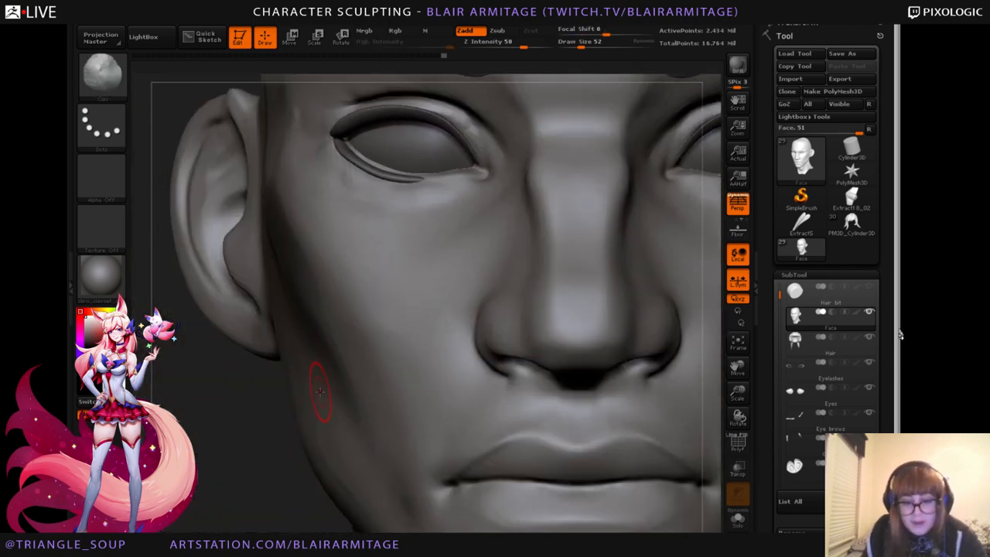
{"action": "key", "text": "["}
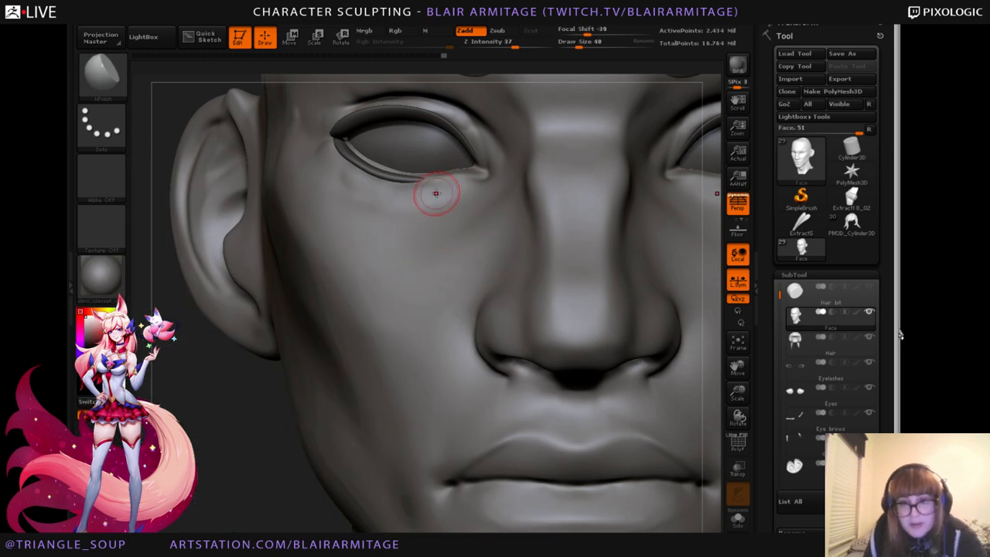
{"action": "right_click_drag", "start_coordinate": [329, 307], "coordinate": [391, 197]}
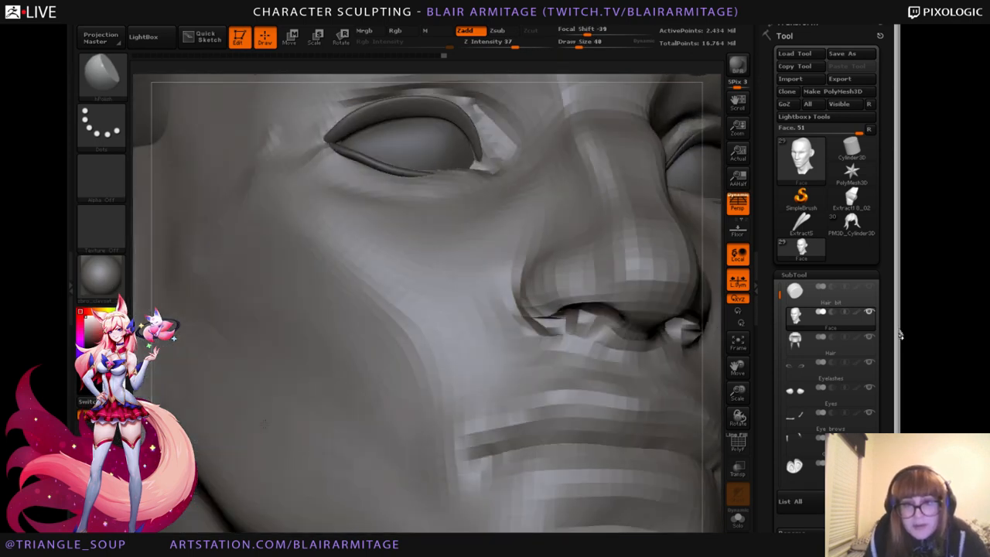
{"action": "left_click_drag", "start_coordinate": [349, 186], "coordinate": [347, 187], "text": "shift"}
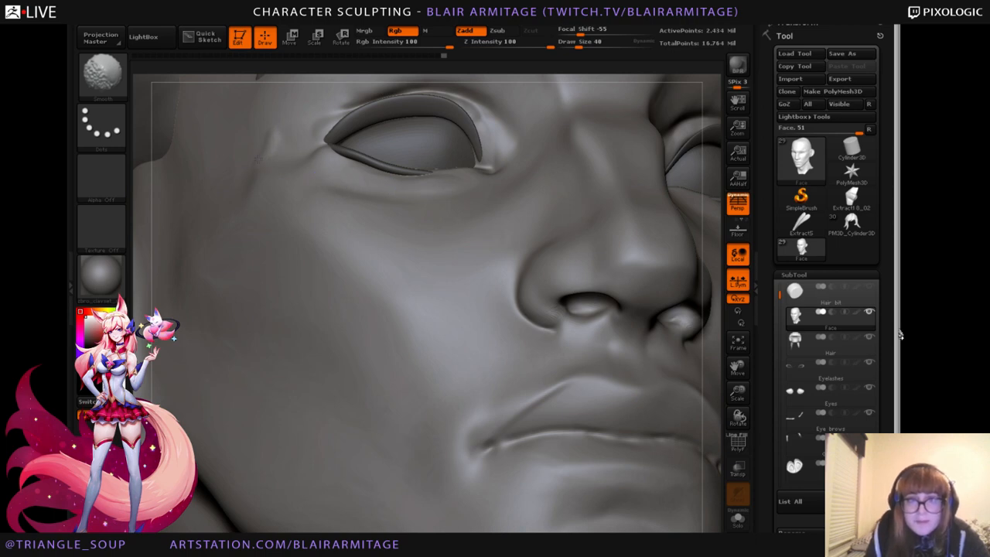
Lower the face two subdivision levels and try to flatten the cheek hollow with the hPolish brush at draw size 120.
{"action": "left_click_drag", "start_coordinate": [736, 365], "coordinate": [657, 280]}
{"action": "left_click_drag", "start_coordinate": [734, 390], "coordinate": [734, 325]}
{"action": "mouse_move", "coordinate": [665, 417]}
{"action": "left_mouse_down"}
{"action": "mouse_move", "coordinate": [640, 349]}
{"action": "mouse_move", "coordinate": [701, 394]}
{"action": "left_mouse_up"}
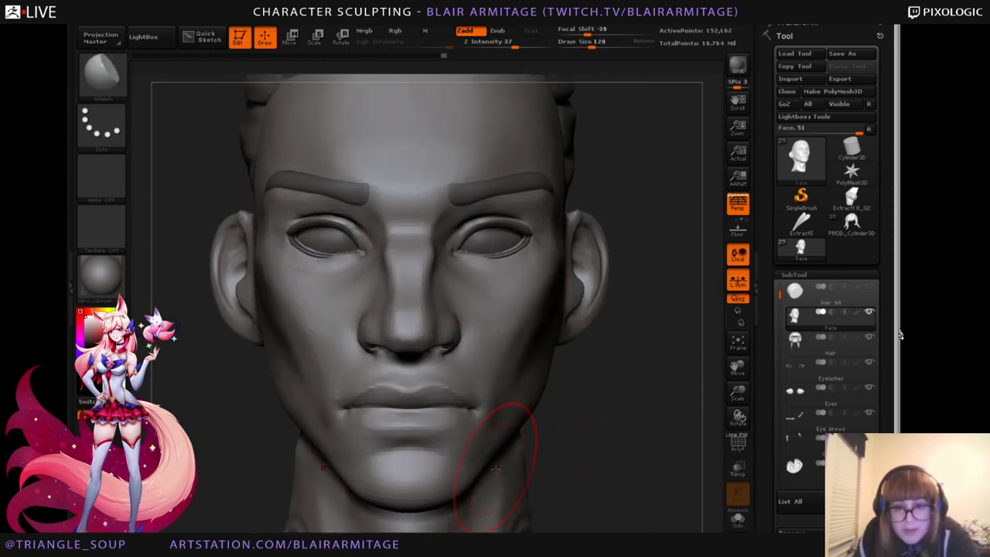
{"action": "left_click_drag", "start_coordinate": [616, 442], "coordinate": [630, 414]}
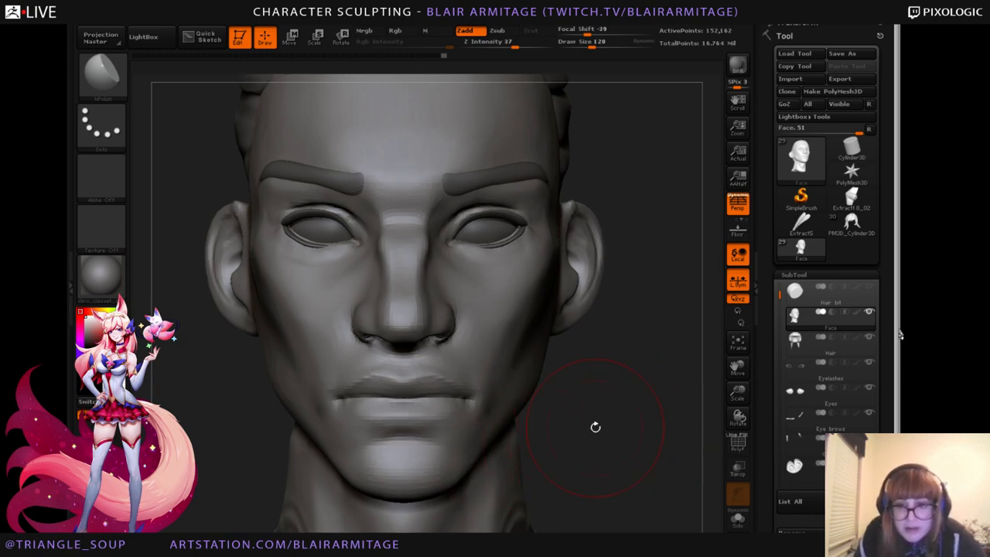
{"action": "left_click_drag", "start_coordinate": [745, 386], "coordinate": [745, 413]}
{"action": "left_click_drag", "start_coordinate": [680, 440], "coordinate": [581, 383], "text": "alt"}
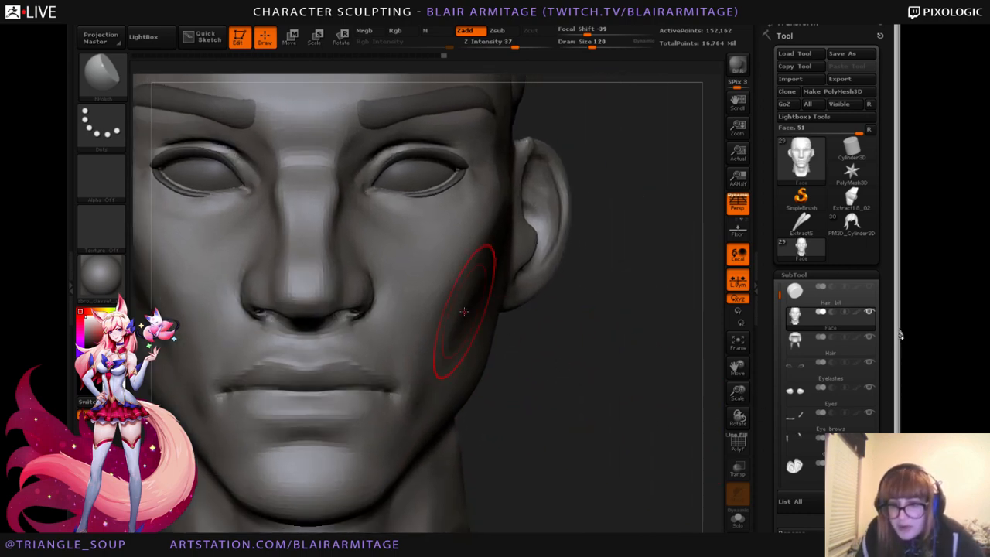
{"action": "left_click_drag", "start_coordinate": [484, 236], "coordinate": [432, 387], "text": "ctrl"}
{"action": "left_click_drag", "start_coordinate": [628, 369], "coordinate": [663, 349], "text": "alt"}
{"action": "key", "text": "ctrl+z"}
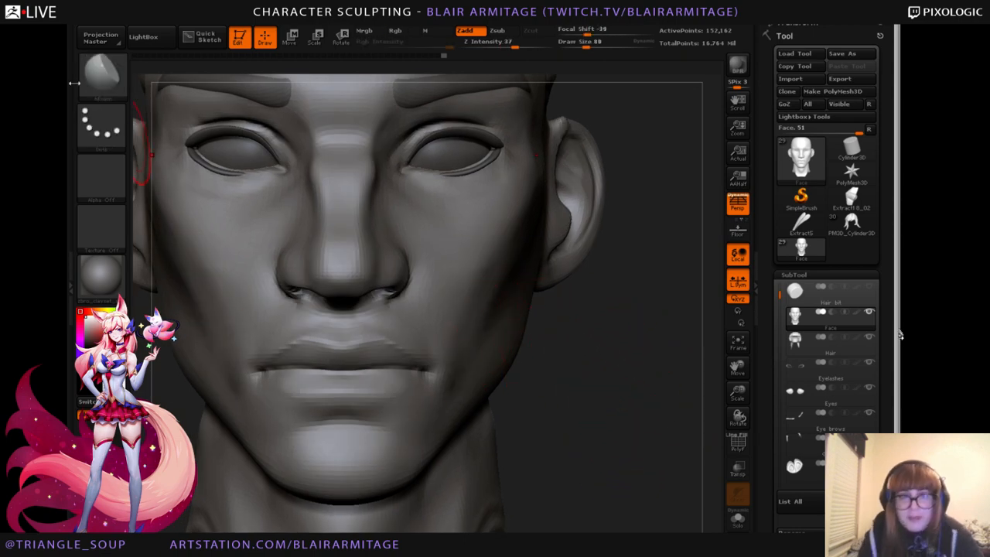
Sculpt the cheek hollow below the cheekbone with the Clay brush at draw size 56 and smooth the strokes.
{"action": "left_click", "coordinate": [101, 73]}
{"action": "left_click", "coordinate": [155, 89]}
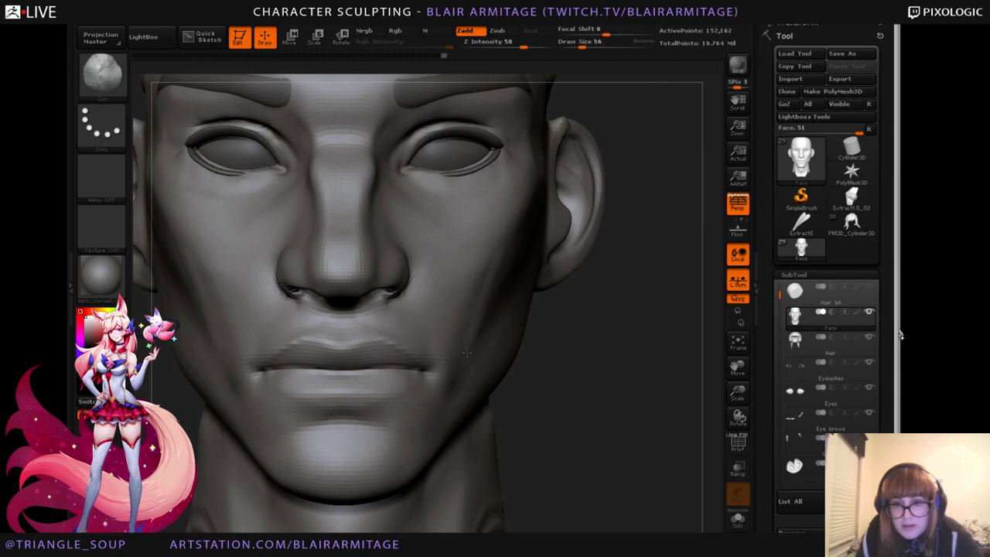
{"action": "left_click_drag", "start_coordinate": [584, 417], "coordinate": [517, 411]}
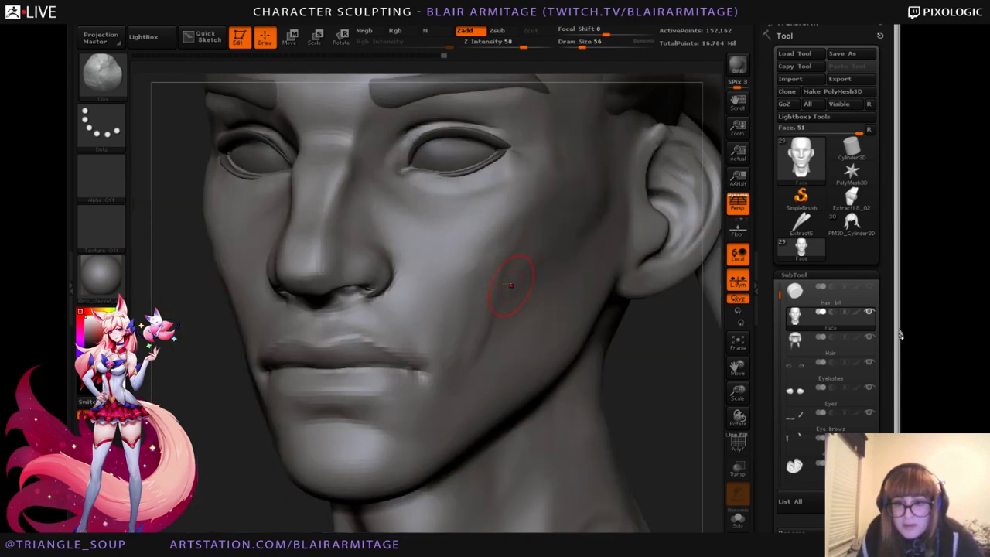
{"action": "left_click_drag", "start_coordinate": [503, 255], "coordinate": [490, 275]}
{"action": "left_click_drag", "start_coordinate": [525, 206], "coordinate": [480, 248], "text": "shift"}
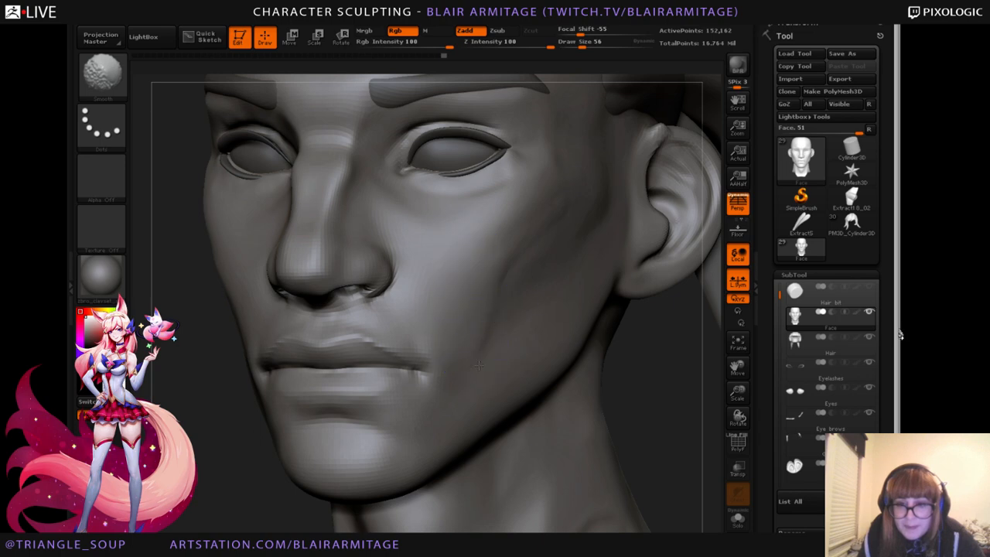
{"action": "mouse_move", "coordinate": [485, 259]}
{"action": "left_mouse_down", "text": "shift"}
{"action": "mouse_move", "coordinate": [497, 220]}
{"action": "mouse_move", "coordinate": [516, 217]}
{"action": "left_mouse_up", "text": "shift"}
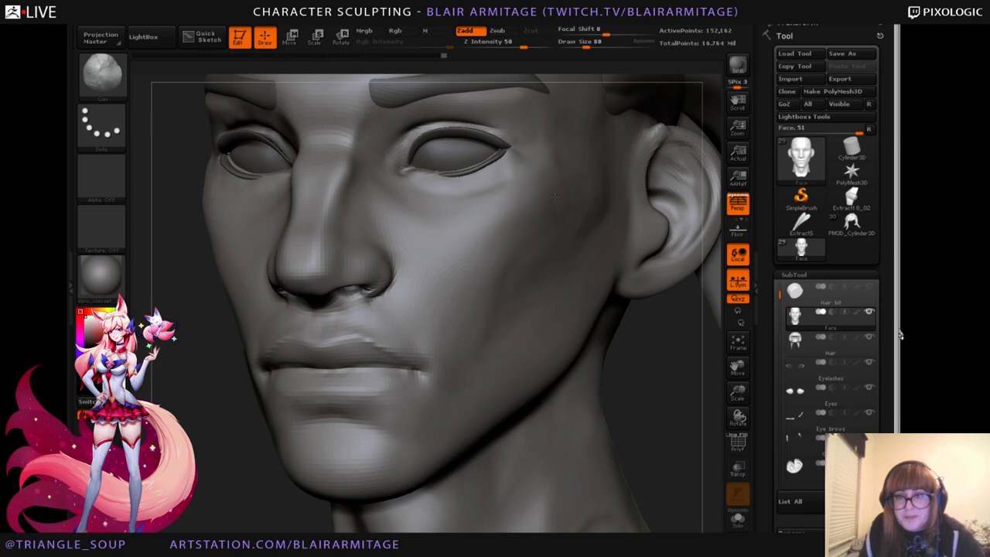
Isolate the Face subtool, sculpt the cheekbone between eye and ear with the Clay brush at draw size 80, and smooth it.
{"action": "left_click_drag", "start_coordinate": [214, 442], "coordinate": [163, 457]}
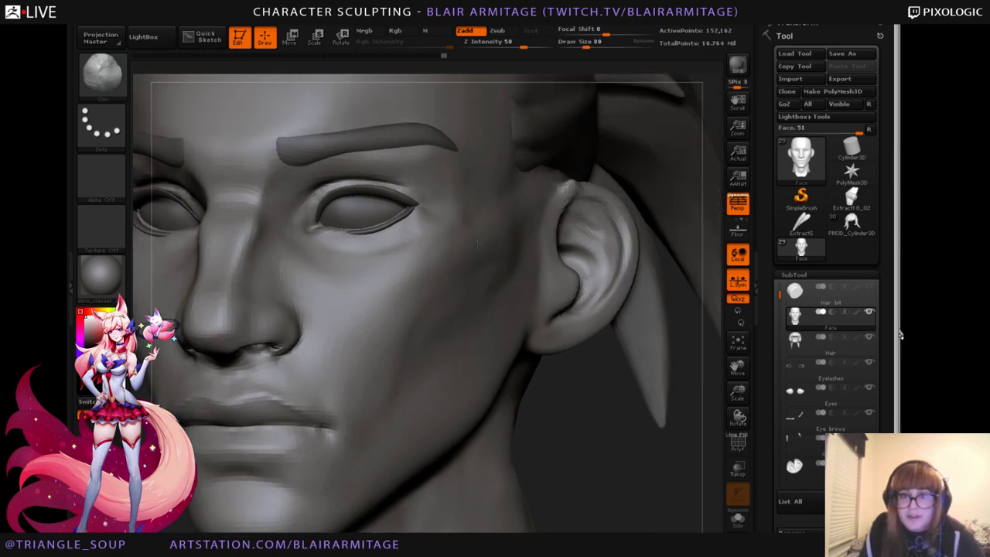
{"action": "mouse_move", "coordinate": [698, 386]}
{"action": "left_mouse_down"}
{"action": "mouse_move", "coordinate": [663, 469]}
{"action": "mouse_move", "coordinate": [642, 487]}
{"action": "left_mouse_up"}
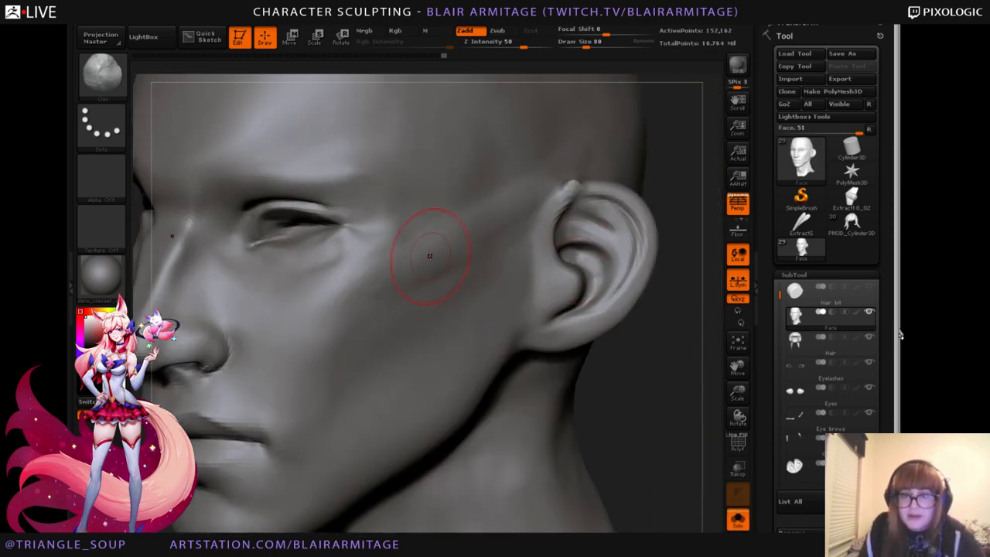
{"action": "left_click_drag", "start_coordinate": [424, 223], "coordinate": [367, 254]}
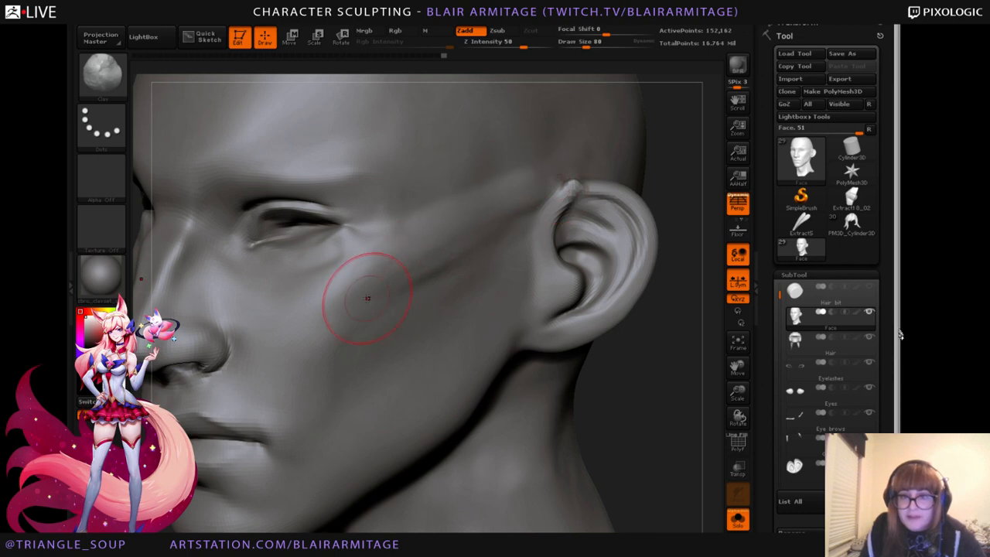
{"action": "left_click_drag", "start_coordinate": [463, 319], "coordinate": [479, 298], "text": "shift"}
{"action": "left_click_drag", "start_coordinate": [453, 256], "coordinate": [510, 223], "text": "alt"}
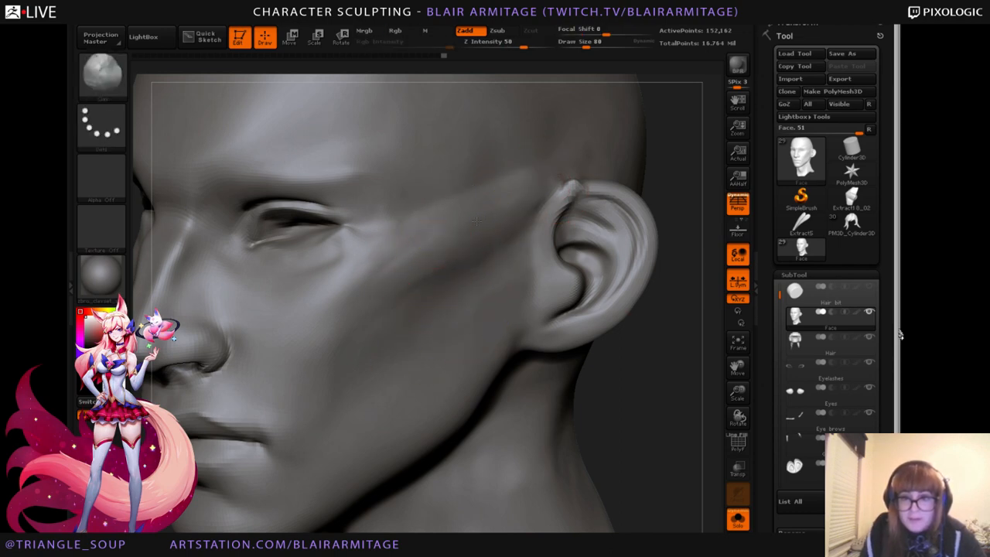
{"action": "mouse_move", "coordinate": [702, 419]}
{"action": "left_mouse_down", "text": "shift"}
{"action": "mouse_move", "coordinate": [717, 415]}
{"action": "mouse_move", "coordinate": [727, 362]}
{"action": "mouse_move", "coordinate": [730, 381]}
{"action": "left_mouse_up", "text": "shift"}
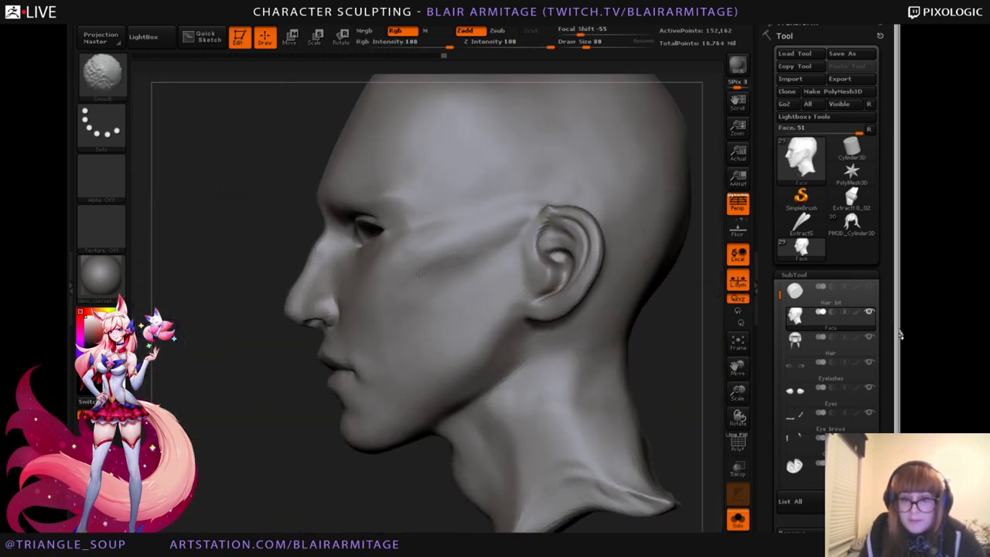
Define the upper edge of the cheekbone from the outer eye corner toward the ear using the Standard brush at draw size 40.
{"action": "left_click_drag", "start_coordinate": [671, 355], "coordinate": [716, 357]}
{"action": "mouse_move", "coordinate": [629, 248]}
{"action": "left_mouse_down"}
{"action": "mouse_move", "coordinate": [705, 232]}
{"action": "mouse_move", "coordinate": [675, 245]}
{"action": "mouse_move", "coordinate": [610, 243]}
{"action": "mouse_move", "coordinate": [574, 265]}
{"action": "mouse_move", "coordinate": [555, 314]}
{"action": "left_mouse_up"}
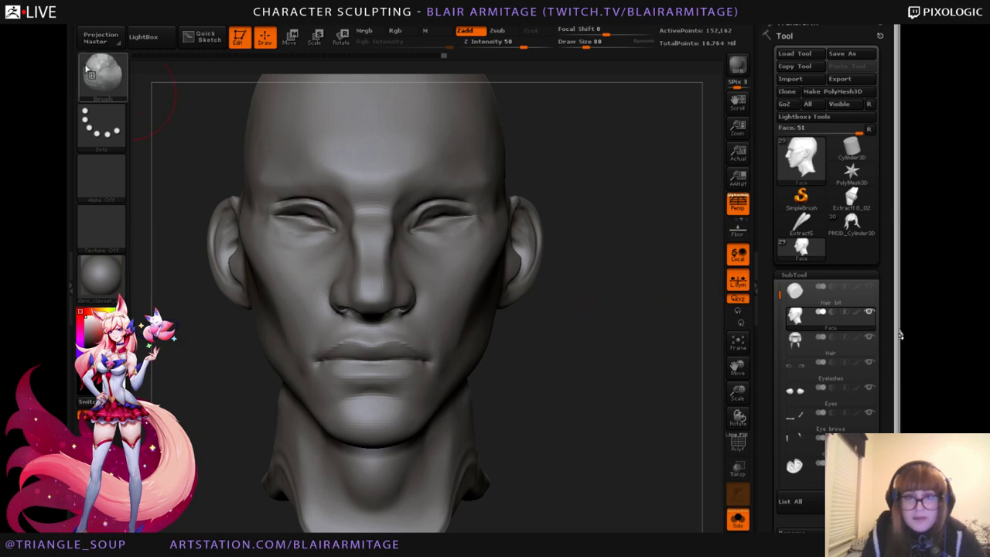
{"action": "left_click_drag", "start_coordinate": [691, 298], "coordinate": [419, 244]}
{"action": "left_click_drag", "start_coordinate": [674, 320], "coordinate": [645, 327]}
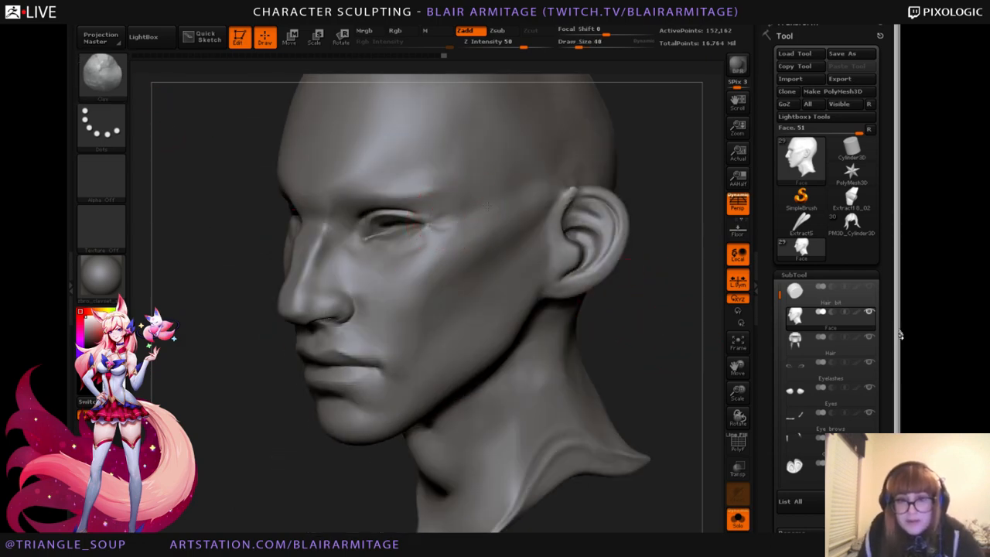
{"action": "key", "text": "b"}
{"action": "key", "text": "s"}
{"action": "key", "text": "t"}
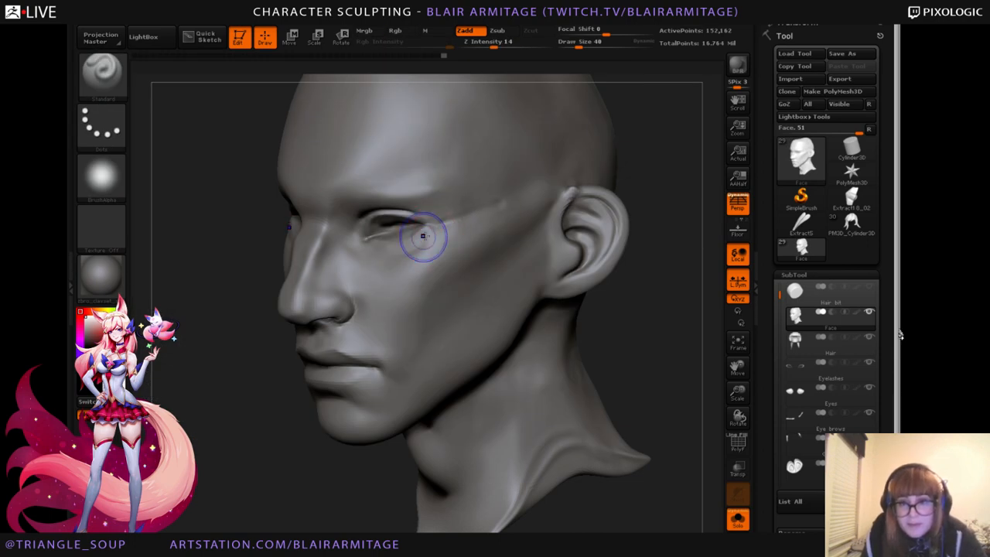
Lower the face two subdivision levels, go back up one, and smooth the line between the outer eye corner and the ear.
{"action": "key", "text": "shift+d"}
{"action": "key", "text": "shift+d"}
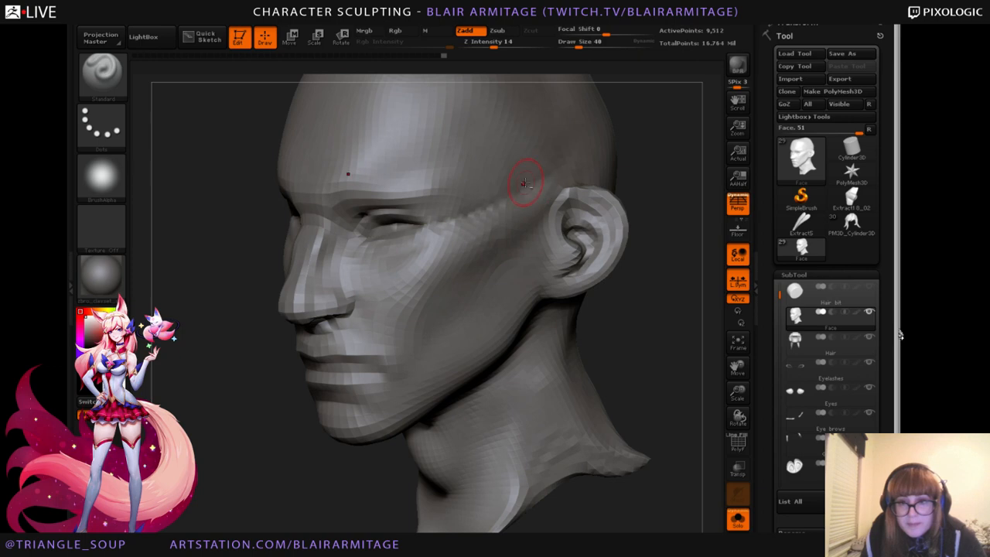
{"action": "mouse_move", "coordinate": [533, 188]}
{"action": "right_mouse_down"}
{"action": "mouse_move", "coordinate": [516, 224]}
{"action": "mouse_move", "coordinate": [526, 209]}
{"action": "right_mouse_up"}
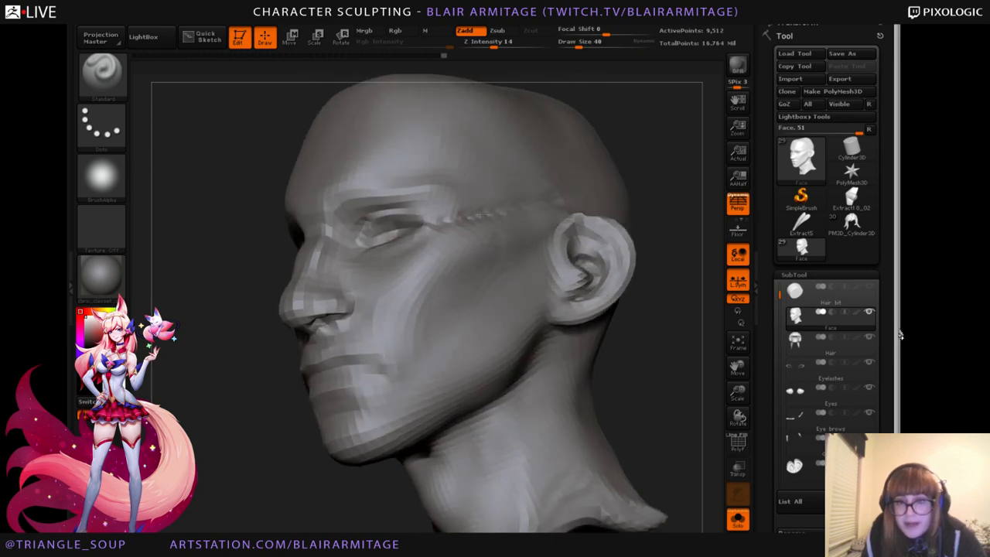
{"action": "key", "text": "ctrl+s"}
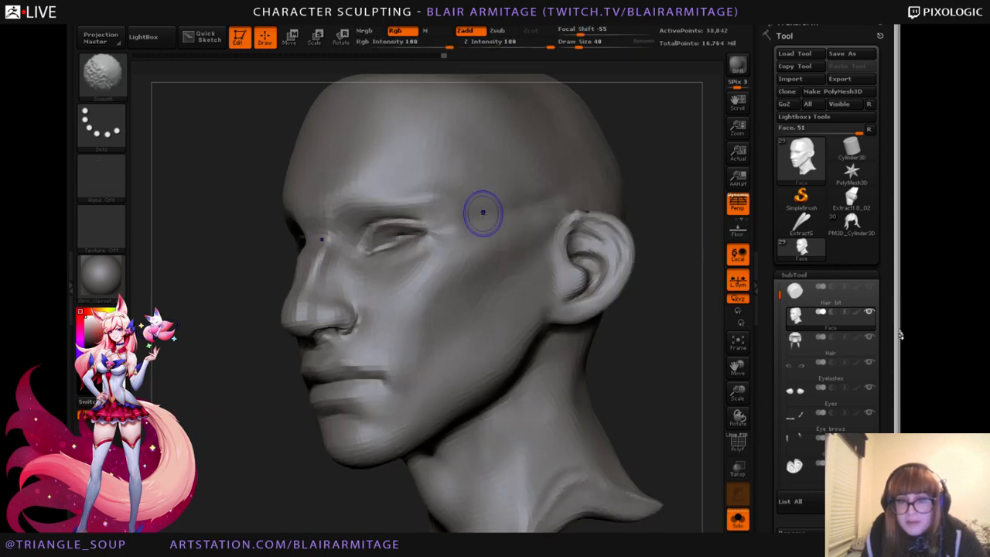
{"action": "right_click_drag", "start_coordinate": [486, 209], "coordinate": [490, 246]}
{"action": "left_click_drag", "start_coordinate": [490, 246], "coordinate": [484, 254], "text": "shift"}
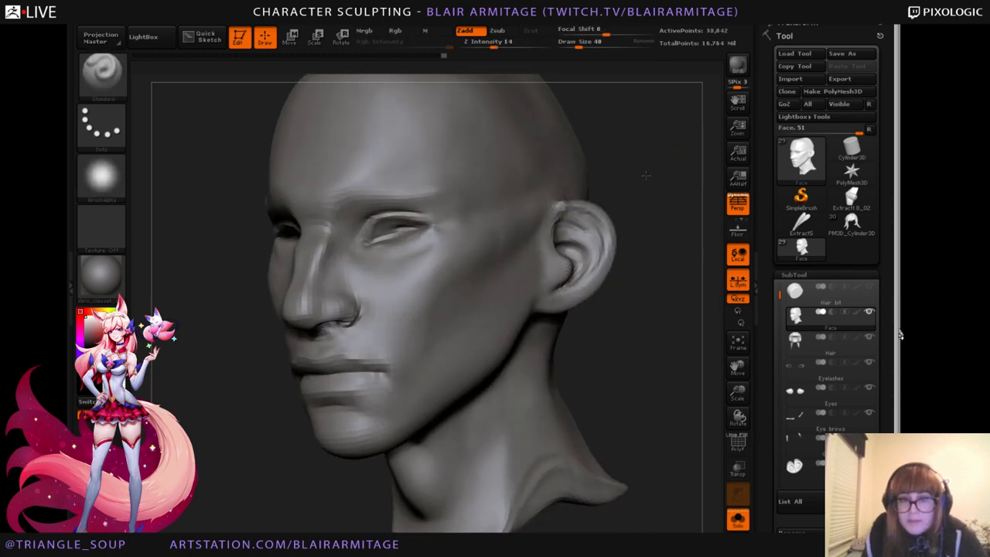
Adjust the outline of the cheekbones, temples and sides of the skull with the Move Topological brush at draw size 112.
{"action": "mouse_move", "coordinate": [643, 173]}
{"action": "left_mouse_down"}
{"action": "mouse_move", "coordinate": [622, 182]}
{"action": "mouse_move", "coordinate": [691, 201]}
{"action": "mouse_move", "coordinate": [664, 235]}
{"action": "left_mouse_up"}
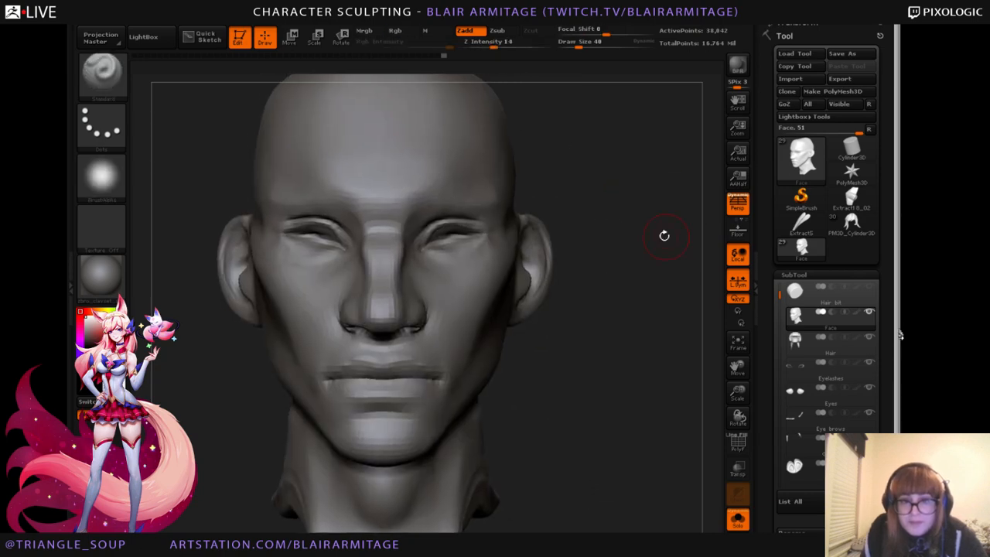
{"action": "left_click", "coordinate": [101, 72]}
{"action": "left_click", "coordinate": [280, 87]}
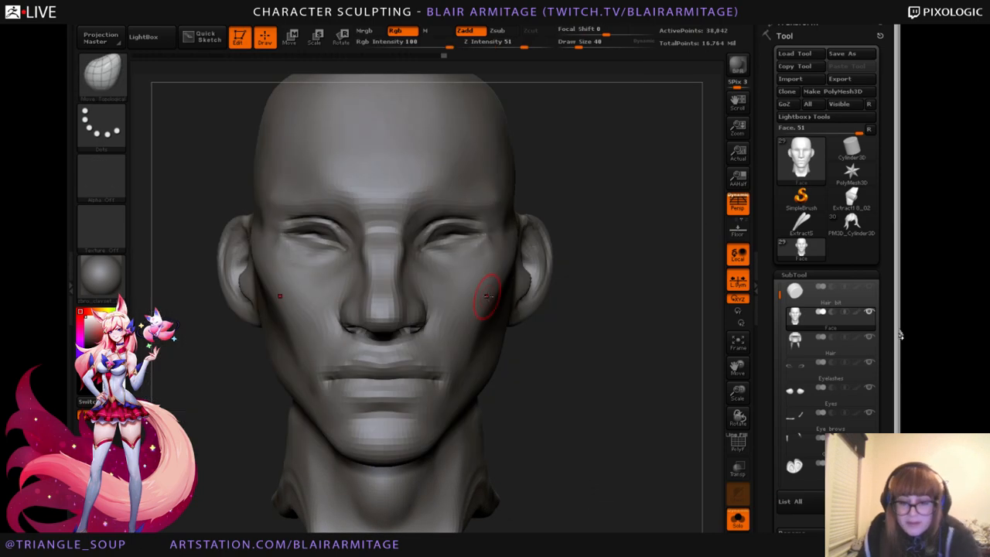
{"action": "left_click_drag", "start_coordinate": [668, 338], "coordinate": [490, 257]}
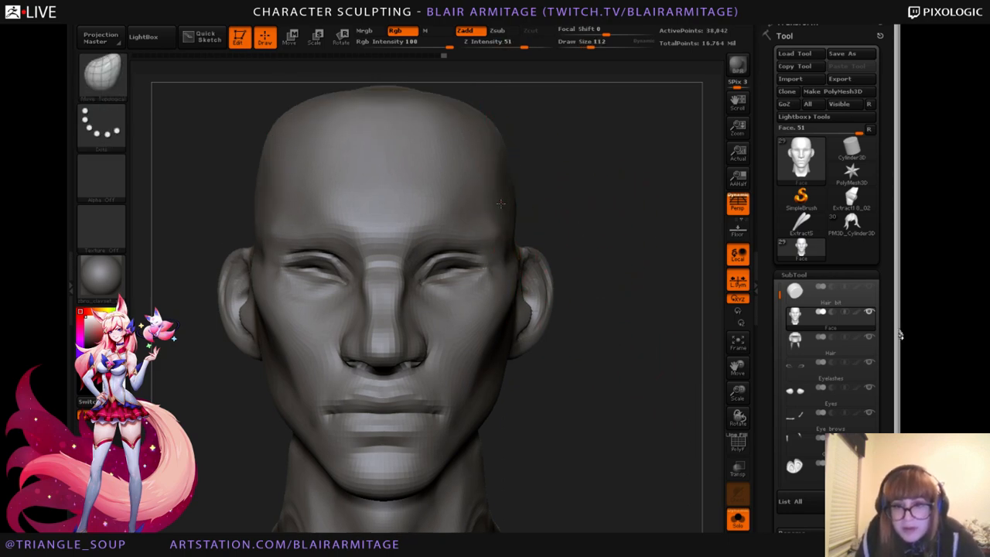
{"action": "left_click_drag", "start_coordinate": [600, 218], "coordinate": [510, 171]}
{"action": "mouse_move", "coordinate": [569, 150]}
{"action": "left_mouse_down"}
{"action": "mouse_move", "coordinate": [475, 154]}
{"action": "mouse_move", "coordinate": [468, 123]}
{"action": "left_mouse_up"}
{"action": "left_click_drag", "start_coordinate": [629, 139], "coordinate": [515, 136]}
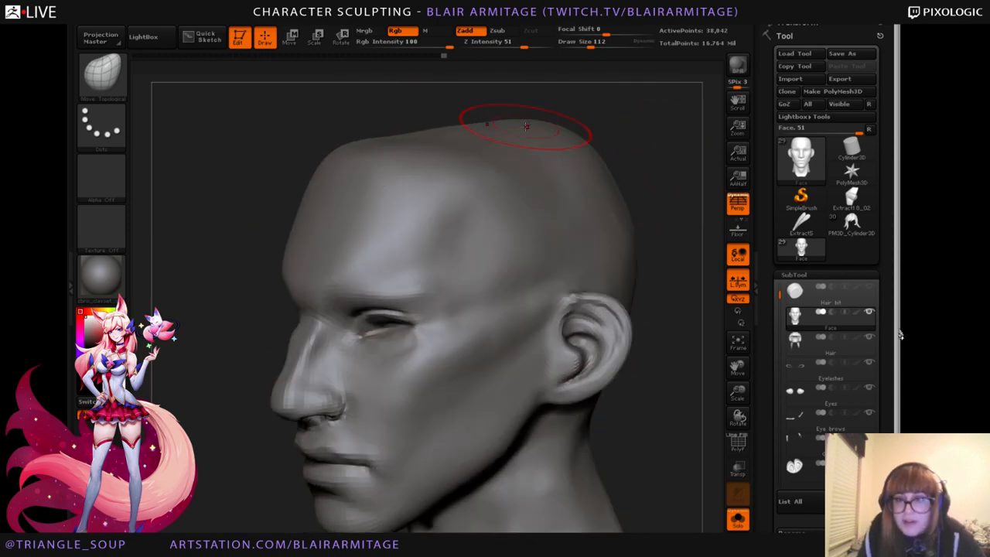
Check the head with the other subtools, lower the face one subdivision level and pull up the flat skull top using Move Topological.
{"action": "left_click", "coordinate": [738, 523]}
{"action": "left_click", "coordinate": [739, 523]}
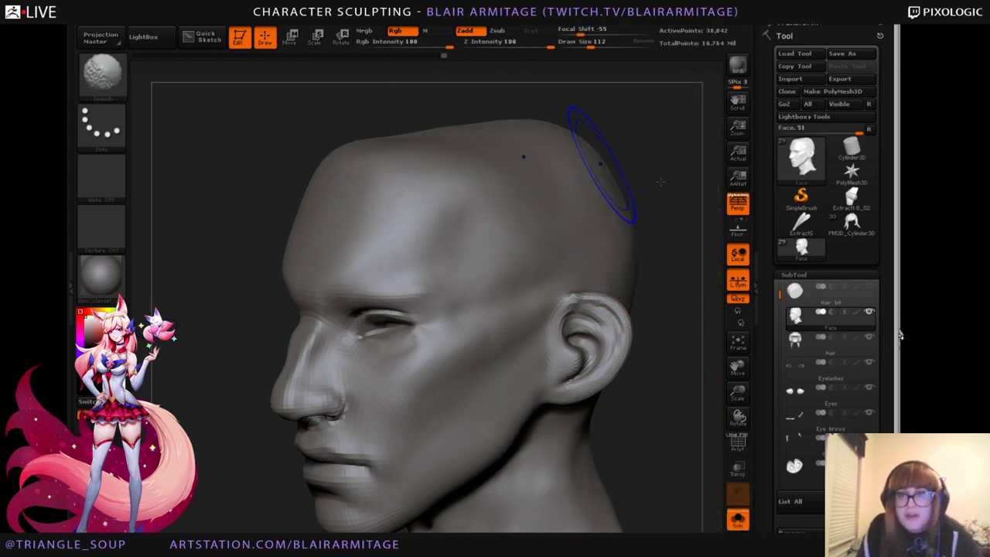
{"action": "key", "text": "shift+d"}
{"action": "left_click_drag", "start_coordinate": [646, 158], "coordinate": [528, 106]}
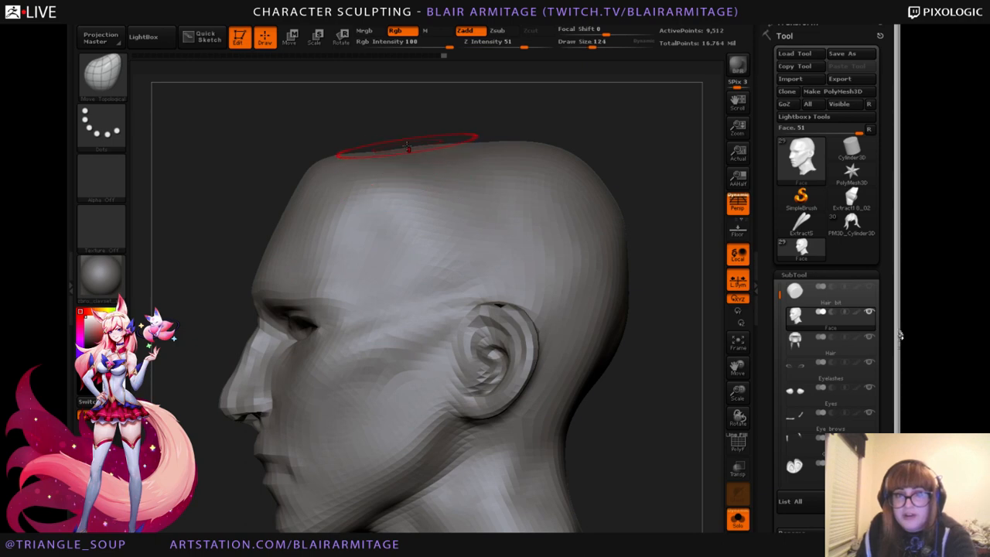
{"action": "key", "text": "bracketright"}
{"action": "mouse_move", "coordinate": [386, 149]}
{"action": "left_mouse_down"}
{"action": "mouse_move", "coordinate": [383, 139]}
{"action": "mouse_move", "coordinate": [419, 130]}
{"action": "mouse_move", "coordinate": [487, 125]}
{"action": "left_mouse_up"}
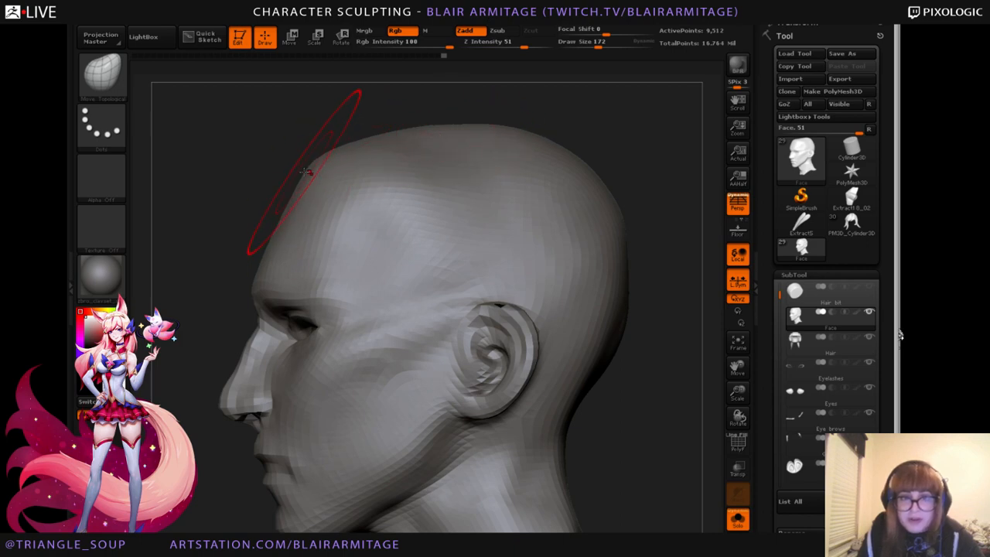
Round the crown with the Move Topological brush at draw size 172 and smooth the back of the skull.
{"action": "mouse_move", "coordinate": [424, 134]}
{"action": "left_mouse_down"}
{"action": "mouse_move", "coordinate": [427, 126]}
{"action": "mouse_move", "coordinate": [532, 148]}
{"action": "left_mouse_up"}
{"action": "right_click_drag", "start_coordinate": [611, 219], "coordinate": [588, 193], "text": "alt"}
{"action": "left_click_drag", "start_coordinate": [588, 193], "coordinate": [592, 193], "text": "shift"}
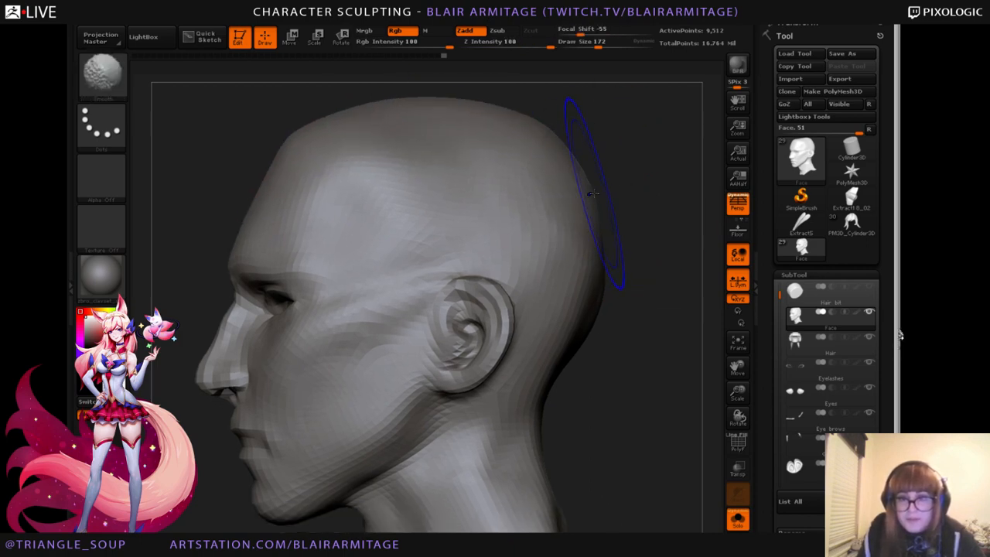
Pull the lower front edge of the neck forward with the Move Topological brush at draw size 172.
{"action": "left_click_drag", "start_coordinate": [737, 390], "coordinate": [641, 309]}
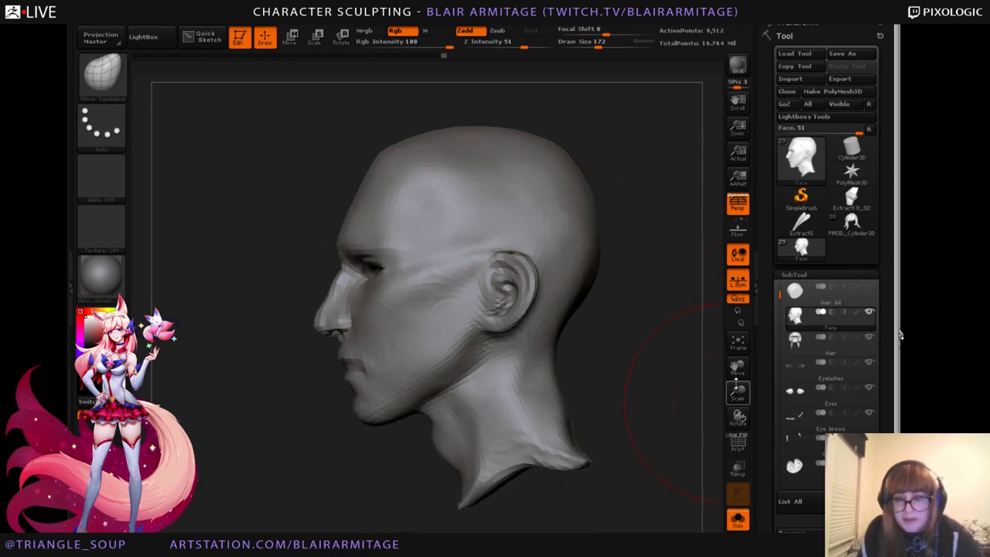
{"action": "right_click_drag", "start_coordinate": [719, 449], "coordinate": [714, 296], "text": "alt"}
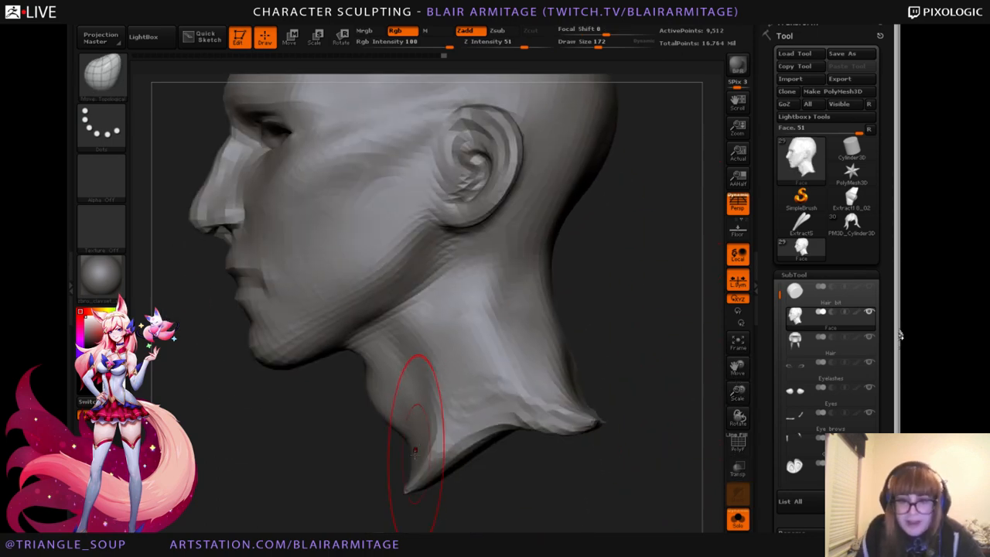
{"action": "left_click_drag", "start_coordinate": [415, 452], "coordinate": [402, 456]}
{"action": "key", "text": "ctrl+z"}
{"action": "key", "text": "ctrl+shift+z"}
{"action": "right_click_drag", "start_coordinate": [370, 481], "coordinate": [380, 478], "text": "alt"}
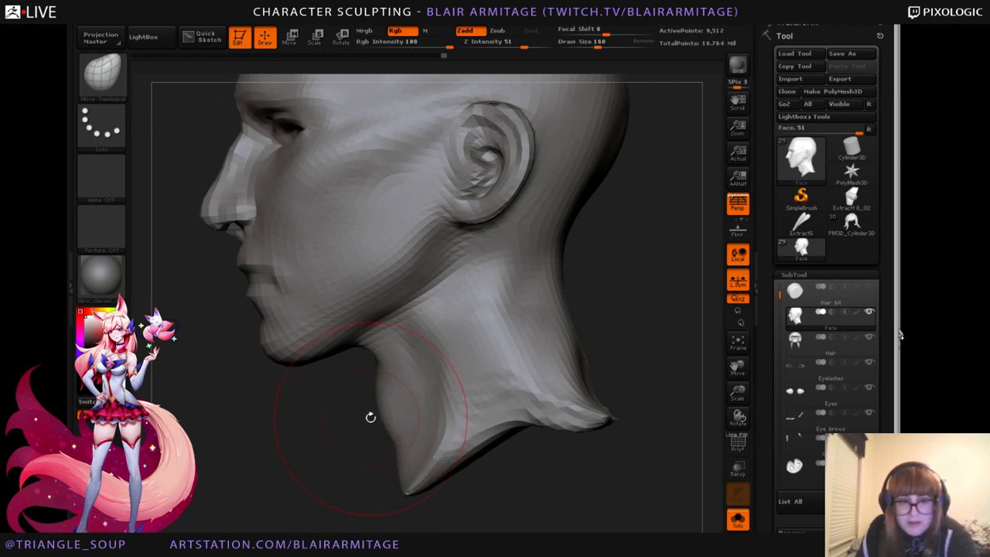
Reshape the throat below the chin with Move Topological at draw size 128 and smooth the front of the neck.
{"action": "key", "text": "bracketleft"}
{"action": "key", "text": "bracketleft"}
{"action": "key", "text": "bracketleft"}
{"action": "key", "text": "bracketleft"}
{"action": "left_click_drag", "start_coordinate": [376, 362], "coordinate": [368, 356]}
{"action": "left_click_drag", "start_coordinate": [380, 394], "coordinate": [394, 439], "text": "shift"}
Pull the nape outline down and outward with Move Topological and smooth the back of the neck.
{"action": "left_click_drag", "start_coordinate": [608, 383], "coordinate": [564, 398], "text": "alt"}
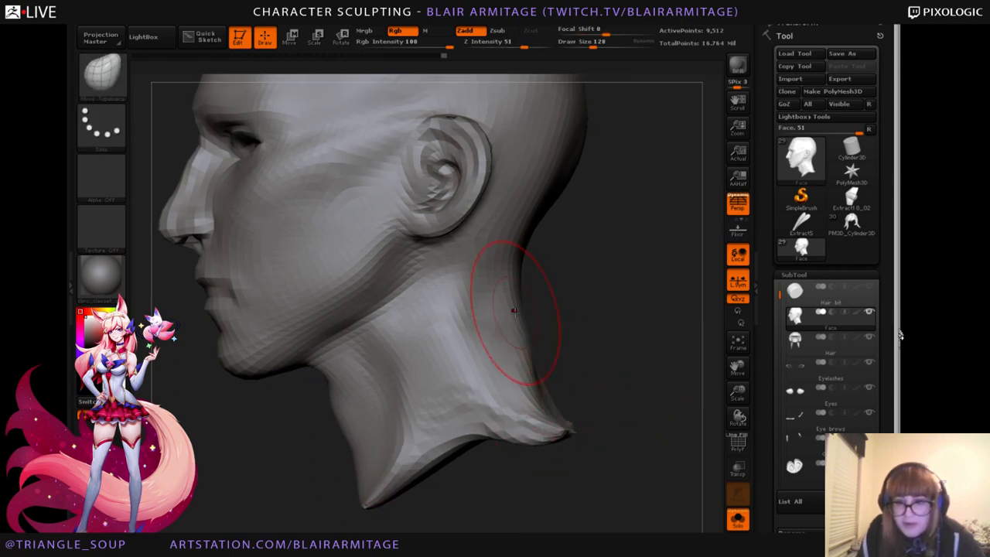
{"action": "mouse_move", "coordinate": [534, 312]}
{"action": "left_mouse_down"}
{"action": "mouse_move", "coordinate": [525, 310]}
{"action": "mouse_move", "coordinate": [563, 365]}
{"action": "left_mouse_up"}
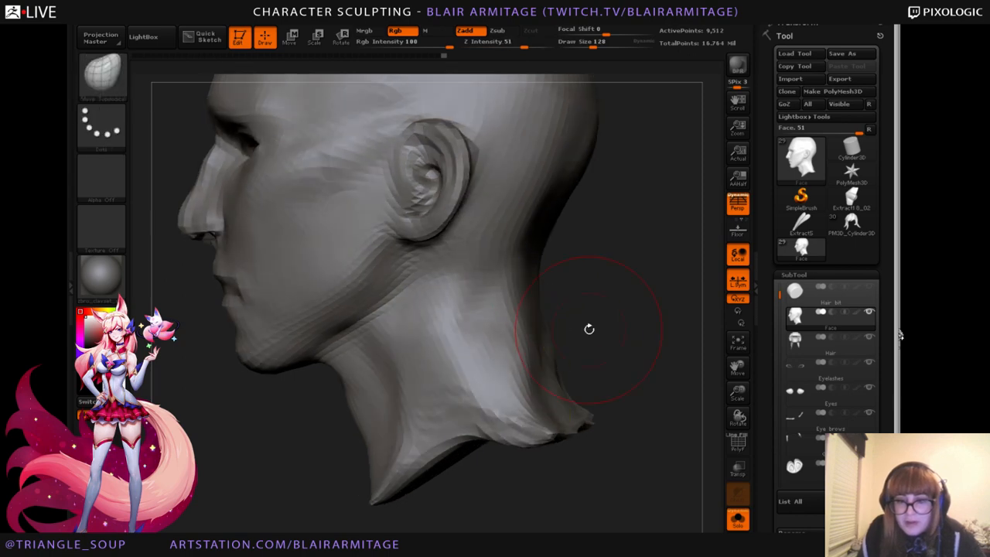
{"action": "mouse_move", "coordinate": [589, 329]}
{"action": "left_mouse_down"}
{"action": "mouse_move", "coordinate": [606, 330]}
{"action": "mouse_move", "coordinate": [569, 373]}
{"action": "mouse_move", "coordinate": [576, 383]}
{"action": "left_mouse_up"}
{"action": "mouse_move", "coordinate": [531, 335]}
{"action": "left_mouse_down", "text": "shift"}
{"action": "mouse_move", "coordinate": [558, 360]}
{"action": "mouse_move", "coordinate": [563, 387]}
{"action": "left_mouse_up", "text": "shift"}
{"action": "left_click_drag", "start_coordinate": [619, 363], "coordinate": [565, 347]}
Build up the side of the neck behind the ear using the Standard brush at draw size 100.
{"action": "mouse_move", "coordinate": [449, 425]}
{"action": "left_mouse_down"}
{"action": "mouse_move", "coordinate": [369, 433]}
{"action": "mouse_move", "coordinate": [335, 407]}
{"action": "mouse_move", "coordinate": [270, 402]}
{"action": "left_mouse_up"}
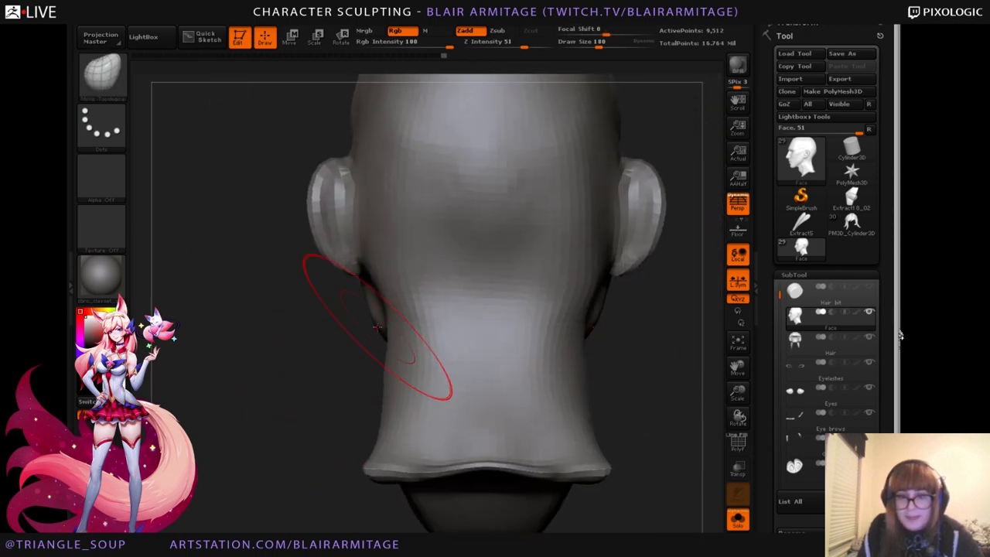
{"action": "key", "text": "bracketleft"}
{"action": "key", "text": "bracketleft"}
{"action": "key", "text": "bracketleft"}
{"action": "key", "text": "bracketleft"}
{"action": "key", "text": "bracketleft"}
{"action": "key", "text": "bracketleft"}
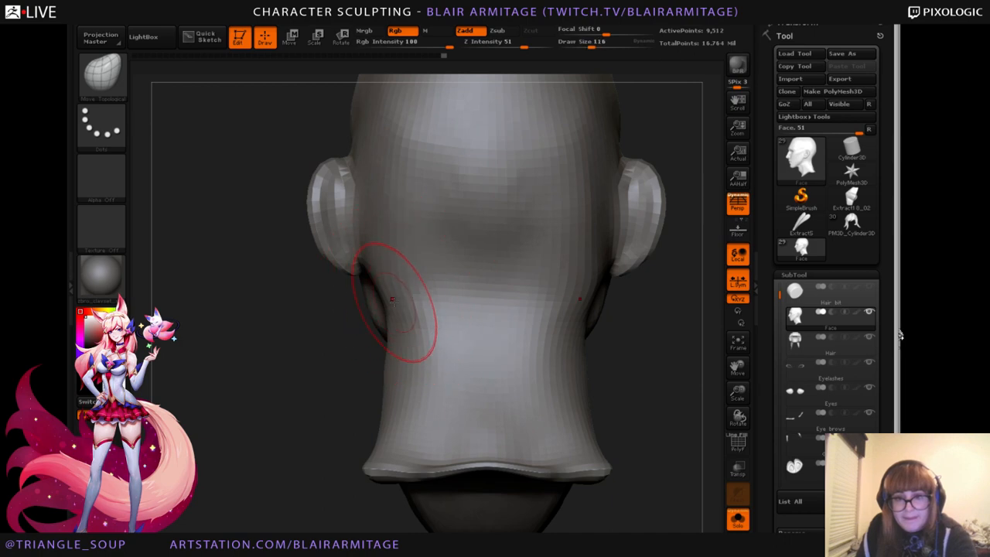
{"action": "left_click", "coordinate": [120, 87]}
{"action": "left_click", "coordinate": [381, 90]}
{"action": "left_click_drag", "start_coordinate": [203, 340], "coordinate": [251, 342]}
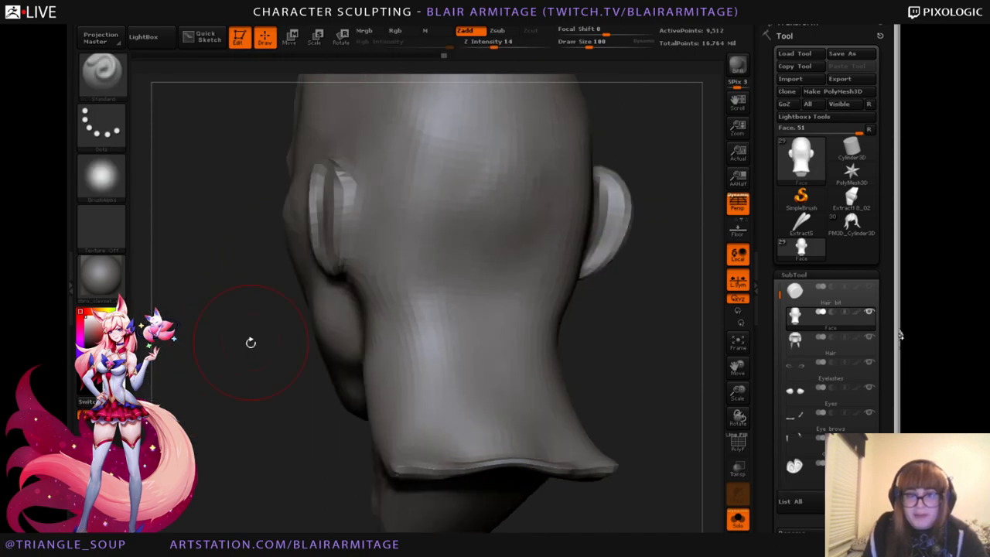
{"action": "left_click_drag", "start_coordinate": [394, 277], "coordinate": [477, 305]}
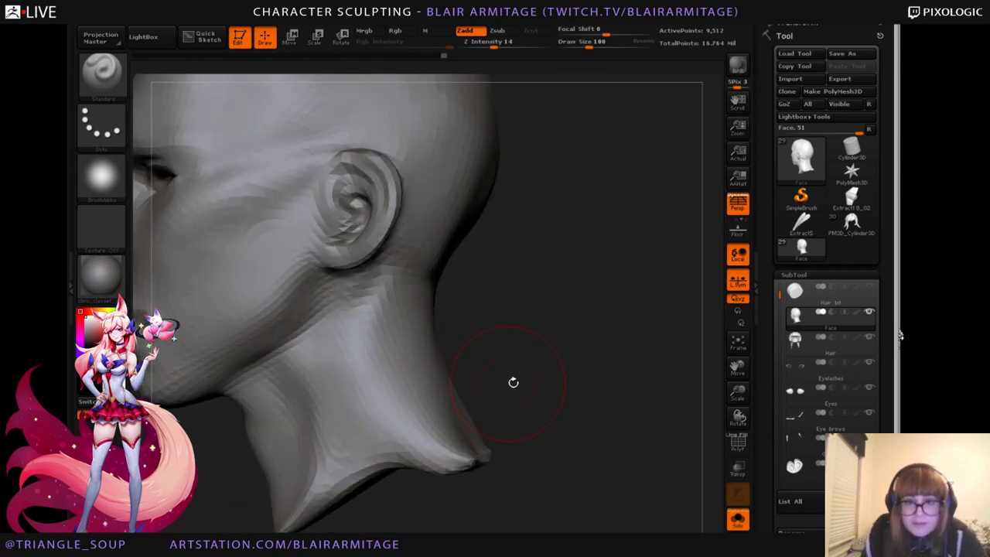
Sculpt the diagonal neck muscle from behind the ear to the base of the throat with the Clay brush at draw size 100.
{"action": "left_click", "coordinate": [100, 74]}
{"action": "left_click", "coordinate": [158, 89]}
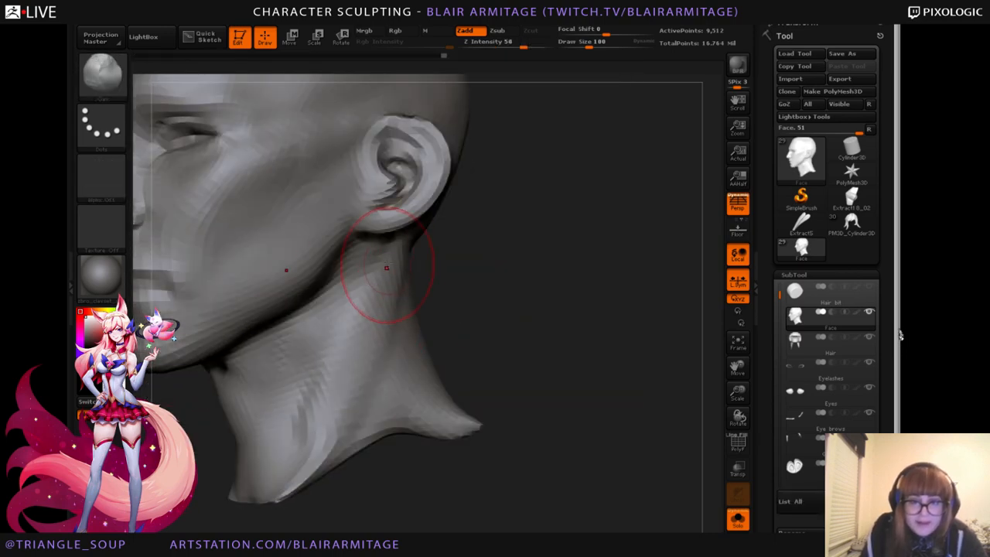
{"action": "left_click_drag", "start_coordinate": [387, 268], "coordinate": [309, 410]}
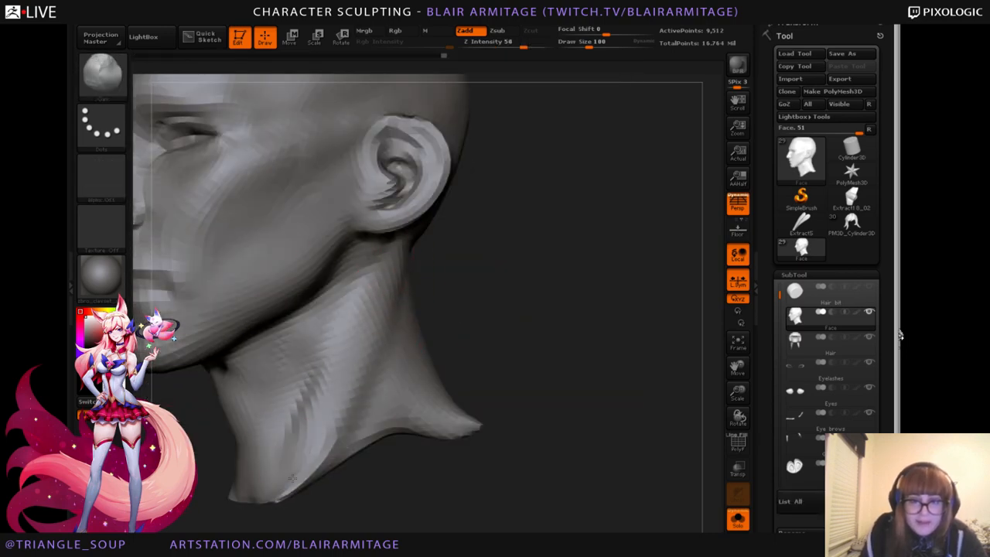
{"action": "left_click_drag", "start_coordinate": [525, 309], "coordinate": [657, 317]}
{"action": "left_click_drag", "start_coordinate": [541, 332], "coordinate": [480, 317]}
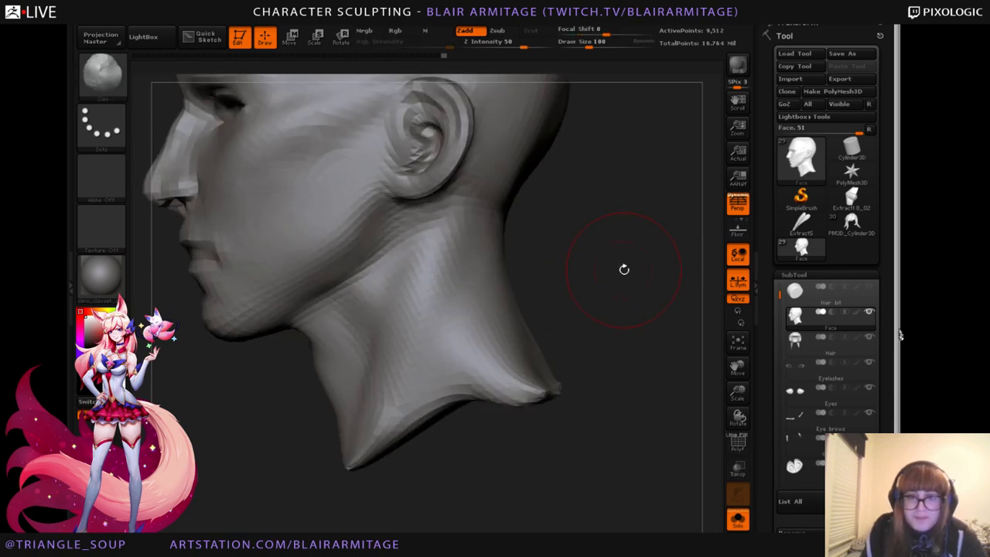
{"action": "mouse_move", "coordinate": [623, 268]}
{"action": "left_mouse_down"}
{"action": "mouse_move", "coordinate": [629, 327]}
{"action": "mouse_move", "coordinate": [463, 288]}
{"action": "left_mouse_up"}
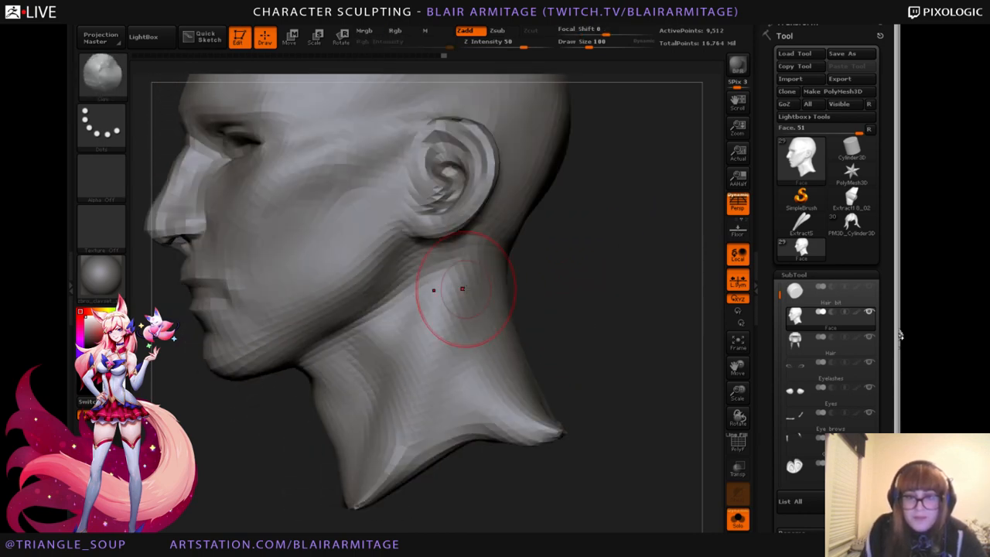
Undo the last Clay stroke at the base of the throat and smooth the front of the neck.
{"action": "left_click_drag", "start_coordinate": [590, 298], "coordinate": [631, 318], "text": "shift"}
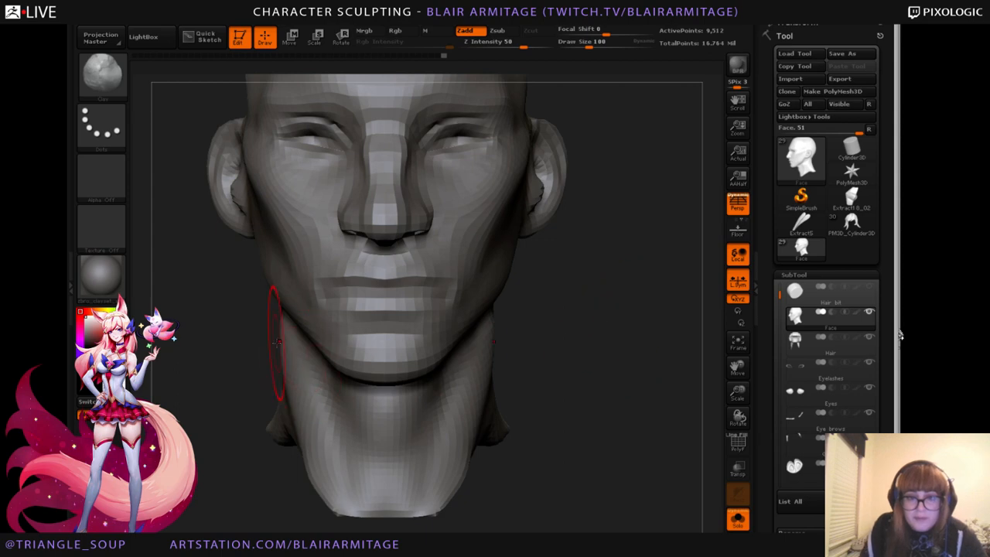
{"action": "left_click_drag", "start_coordinate": [519, 437], "coordinate": [521, 401], "text": "alt"}
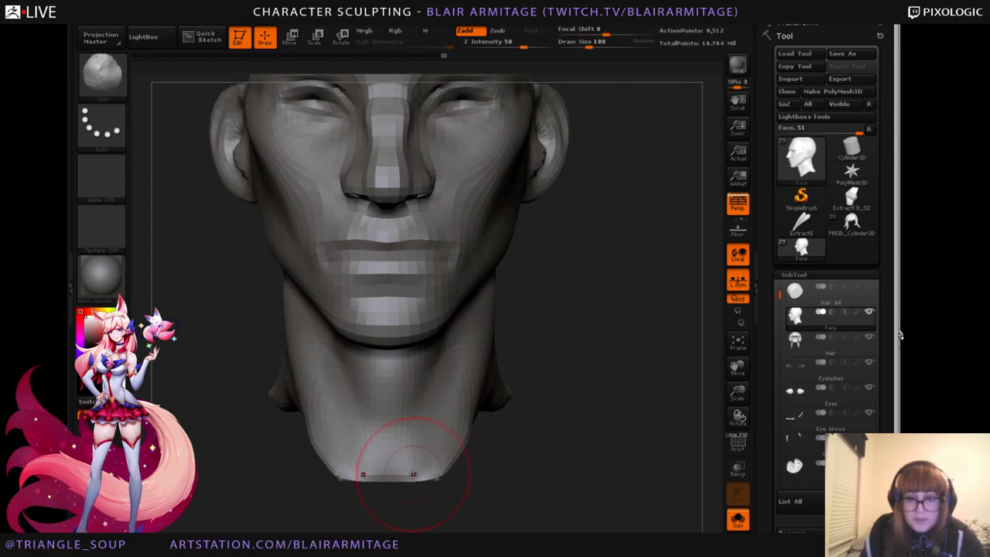
{"action": "key", "text": "ctrl+z"}
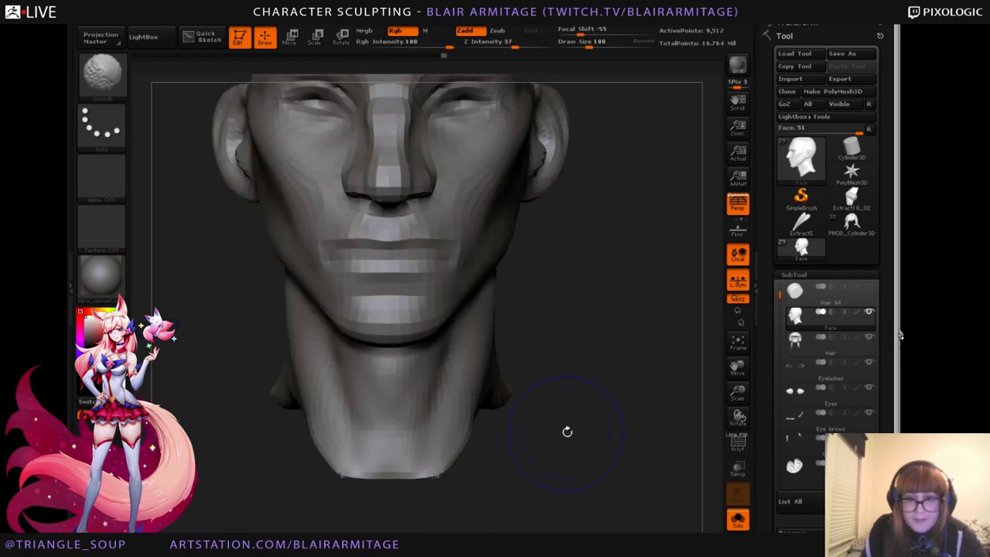
{"action": "left_click_drag", "start_coordinate": [584, 369], "coordinate": [580, 358], "text": "alt"}
Adjust the side outline of the neck and shoulder slope from the front with the Move Topological brush at draw size 152.
{"action": "left_click", "coordinate": [102, 75]}
{"action": "left_click", "coordinate": [281, 88]}
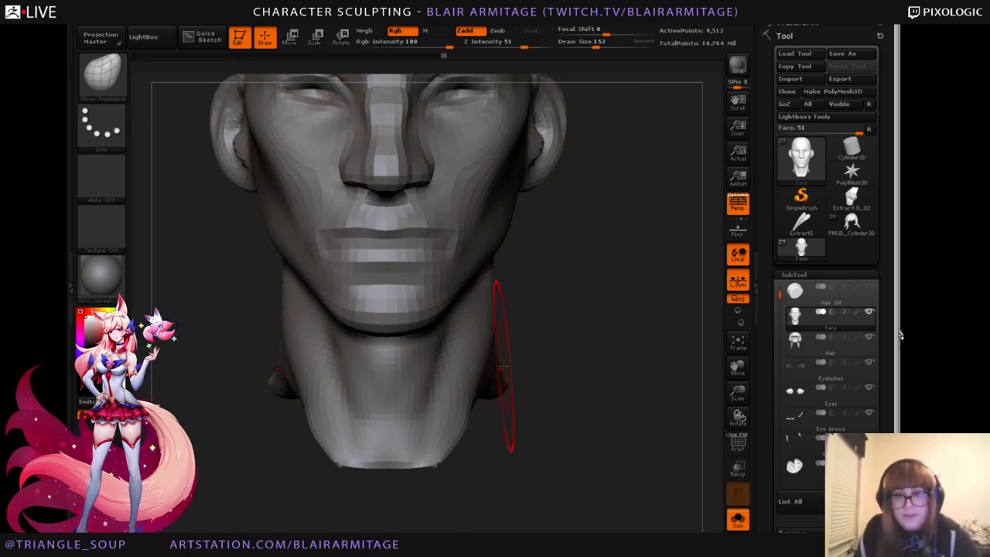
{"action": "left_click_drag", "start_coordinate": [503, 367], "coordinate": [542, 433]}
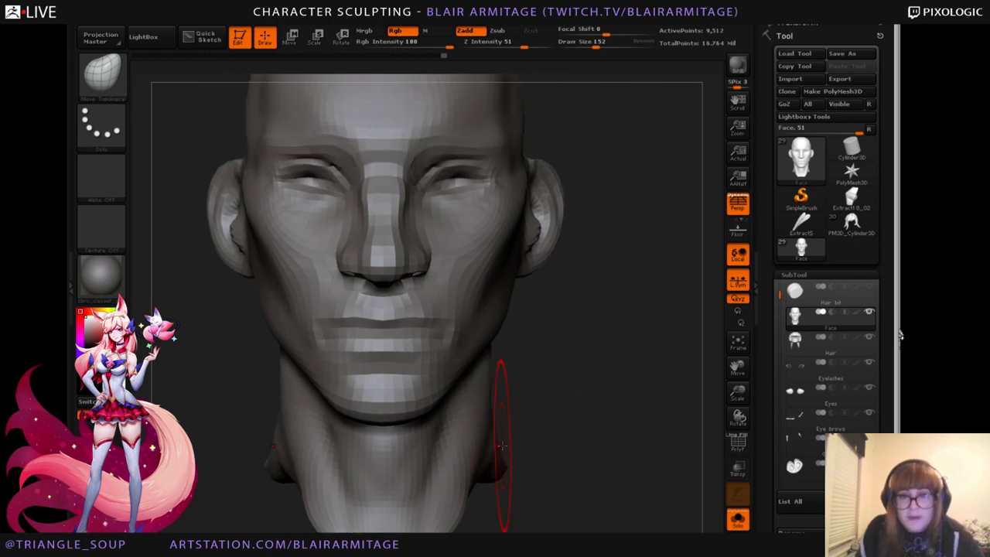
{"action": "left_click_drag", "start_coordinate": [616, 341], "coordinate": [530, 446]}
{"action": "mouse_move", "coordinate": [607, 441]}
{"action": "left_mouse_down"}
{"action": "mouse_move", "coordinate": [482, 377]}
{"action": "mouse_move", "coordinate": [559, 327]}
{"action": "left_mouse_up"}
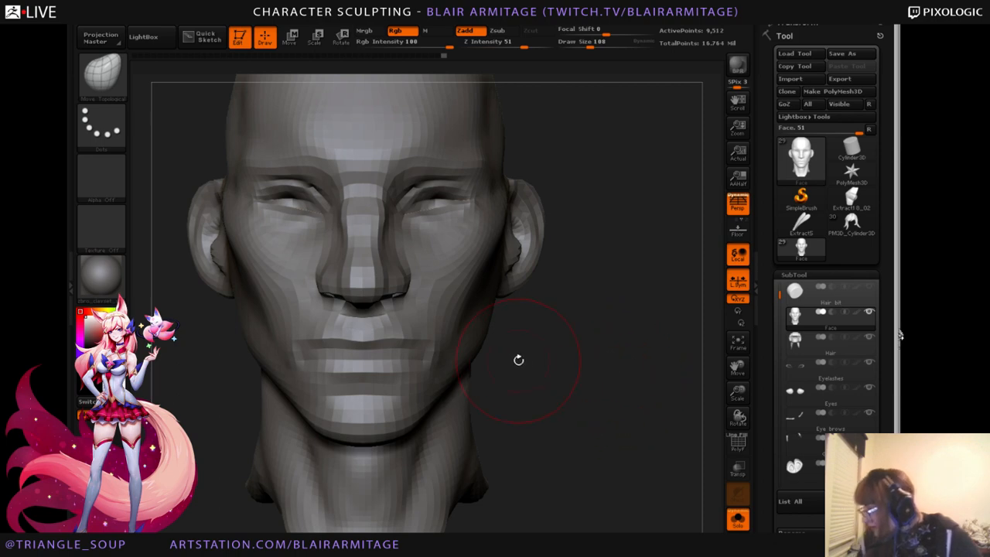
{"action": "mouse_move", "coordinate": [604, 409]}
{"action": "left_mouse_down"}
{"action": "mouse_move", "coordinate": [589, 431]}
{"action": "mouse_move", "coordinate": [601, 464]}
{"action": "left_mouse_up"}
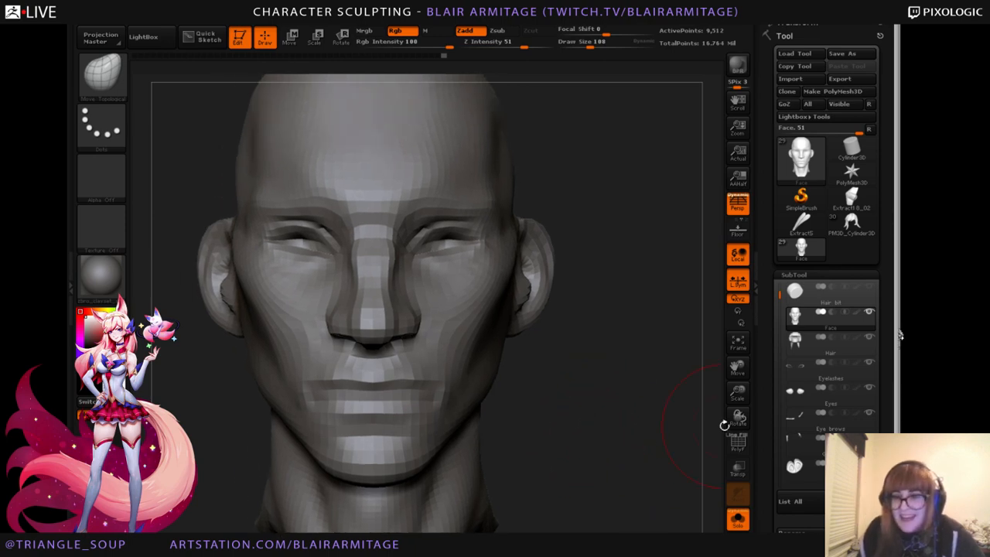
Adjust the outline of the temples above the ears with Move Topological at draw size 136, undoing an unwanted stroke.
{"action": "left_click_drag", "start_coordinate": [738, 393], "coordinate": [629, 481]}
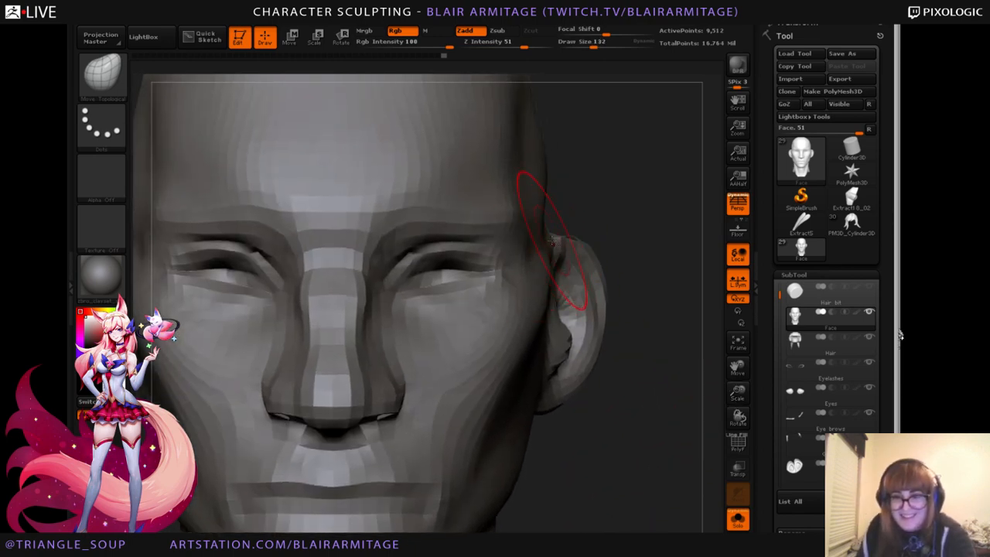
{"action": "left_click_drag", "start_coordinate": [584, 215], "coordinate": [588, 220]}
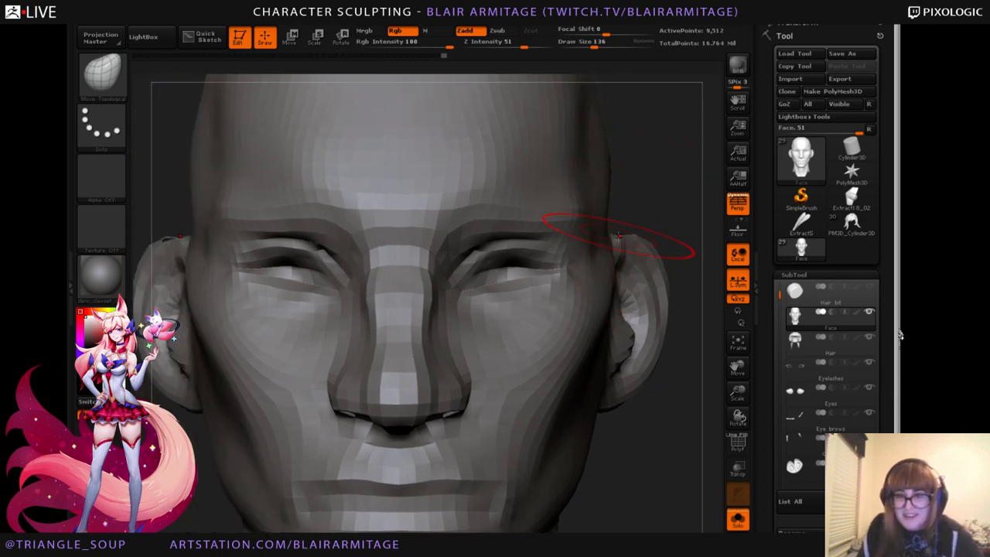
{"action": "mouse_move", "coordinate": [634, 253]}
{"action": "left_mouse_down"}
{"action": "mouse_move", "coordinate": [641, 259]}
{"action": "mouse_move", "coordinate": [583, 254]}
{"action": "left_mouse_up"}
{"action": "key", "text": "ctrl+z"}
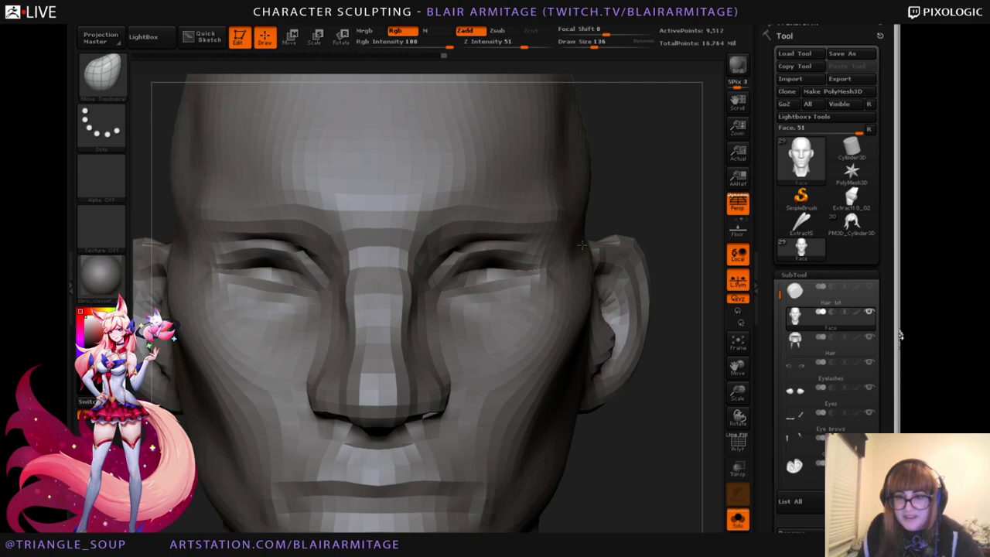
{"action": "mouse_move", "coordinate": [597, 178]}
{"action": "left_mouse_down"}
{"action": "mouse_move", "coordinate": [559, 182]}
{"action": "mouse_move", "coordinate": [634, 187]}
{"action": "mouse_move", "coordinate": [632, 195]}
{"action": "mouse_move", "coordinate": [644, 182]}
{"action": "mouse_move", "coordinate": [541, 173]}
{"action": "left_mouse_up"}
Build up the temples beside the forehead with the Standard brush at draw size 76 and smooth the area.
{"action": "left_click", "coordinate": [100, 74]}
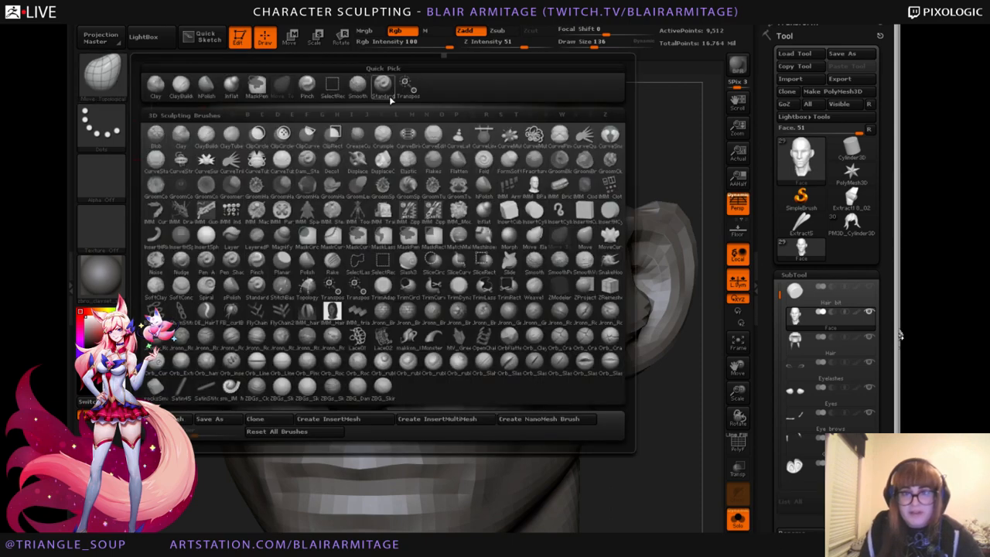
{"action": "left_click", "coordinate": [389, 95]}
{"action": "key", "text": "bracketleft"}
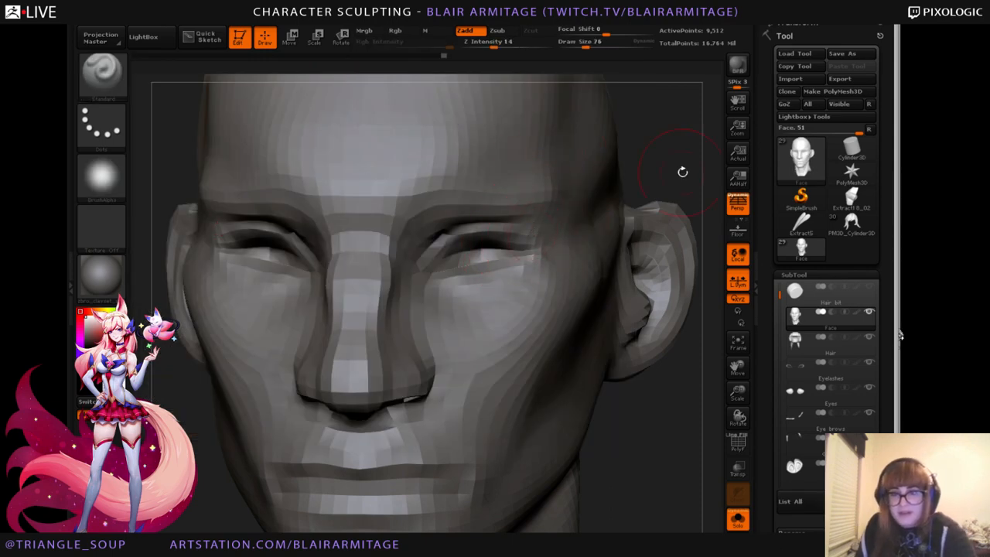
{"action": "left_click_drag", "start_coordinate": [682, 170], "coordinate": [541, 221]}
{"action": "mouse_move", "coordinate": [282, 379]}
{"action": "left_mouse_down", "text": "alt"}
{"action": "mouse_move", "coordinate": [203, 399]}
{"action": "mouse_move", "coordinate": [348, 398]}
{"action": "left_mouse_up", "text": "alt"}
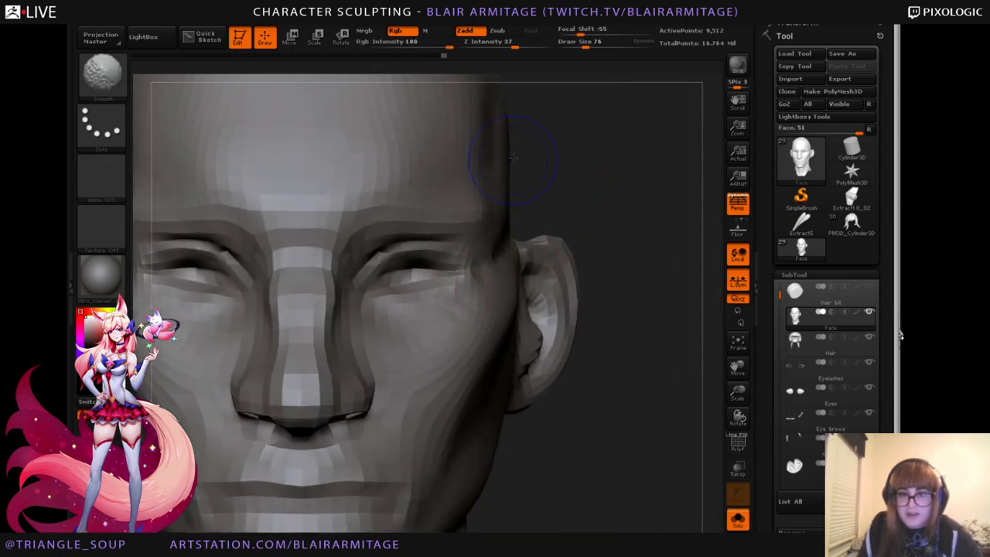
{"action": "mouse_move", "coordinate": [523, 227]}
{"action": "left_mouse_down"}
{"action": "mouse_move", "coordinate": [546, 249]}
{"action": "mouse_move", "coordinate": [445, 197]}
{"action": "left_mouse_up"}
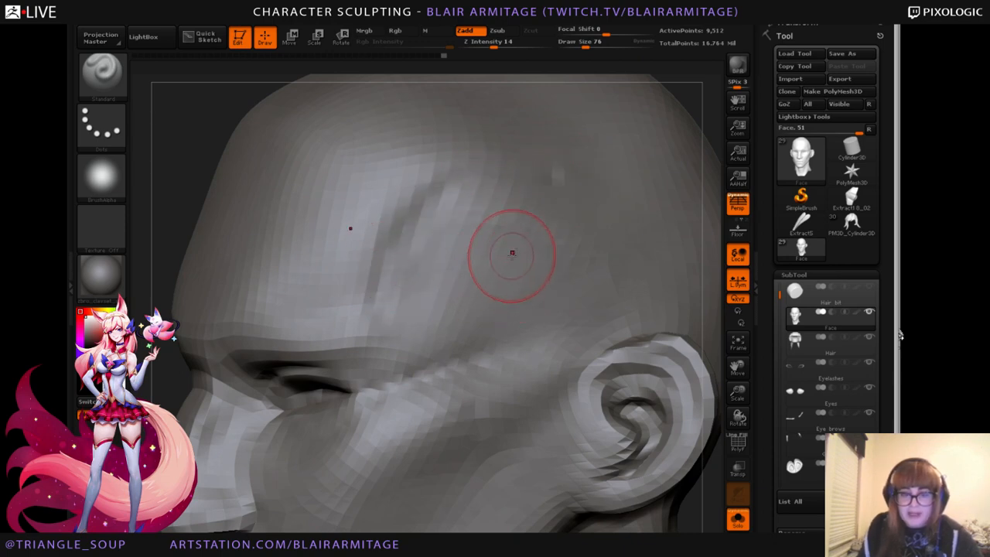
Flatten the temple plane with the hPolish brush at draw size 116 and smooth its transitions.
{"action": "key", "text": "b"}
{"action": "left_click", "coordinate": [508, 267]}
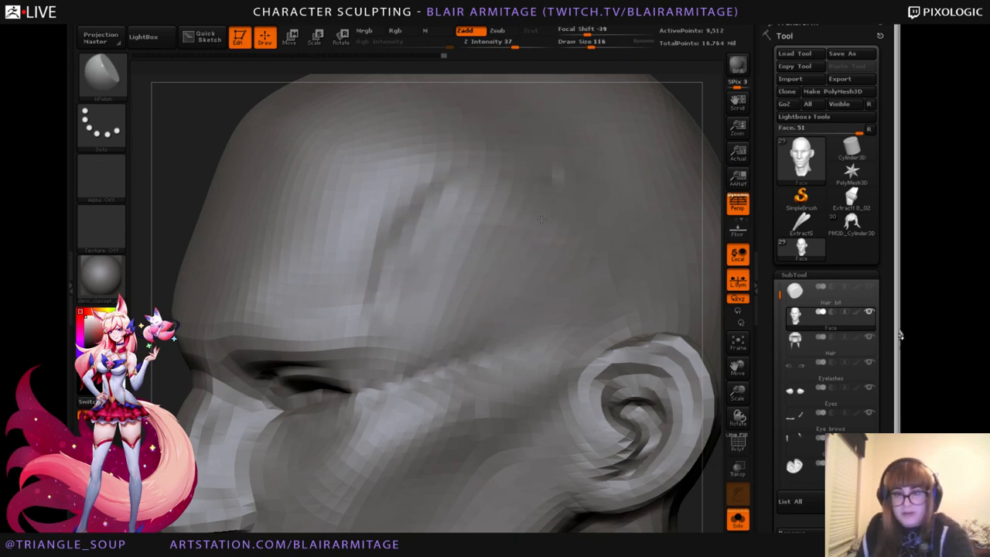
{"action": "mouse_move", "coordinate": [449, 309]}
{"action": "left_mouse_down"}
{"action": "mouse_move", "coordinate": [433, 216]}
{"action": "mouse_move", "coordinate": [496, 193]}
{"action": "left_mouse_up"}
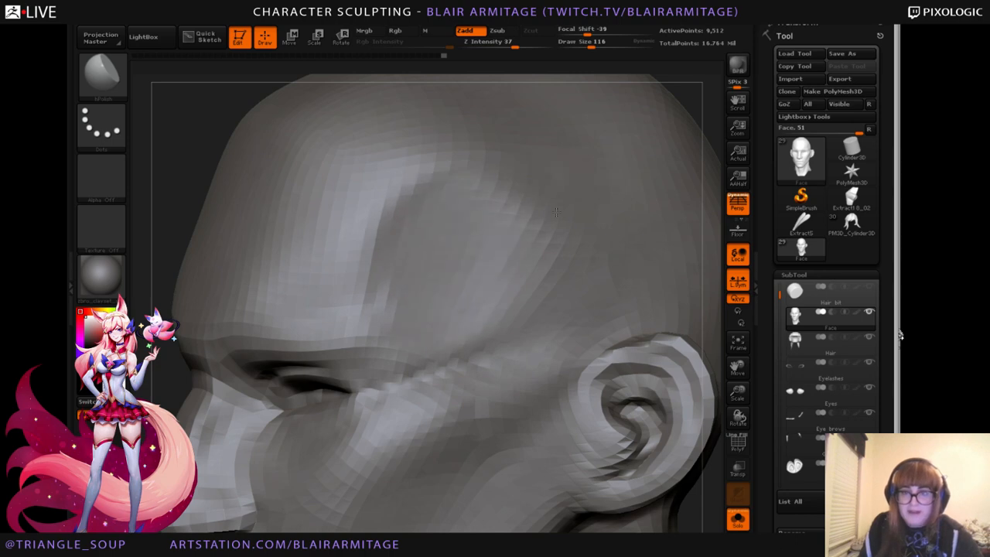
{"action": "mouse_move", "coordinate": [555, 211]}
{"action": "left_mouse_down"}
{"action": "mouse_move", "coordinate": [511, 270]}
{"action": "mouse_move", "coordinate": [493, 232]}
{"action": "left_mouse_up"}
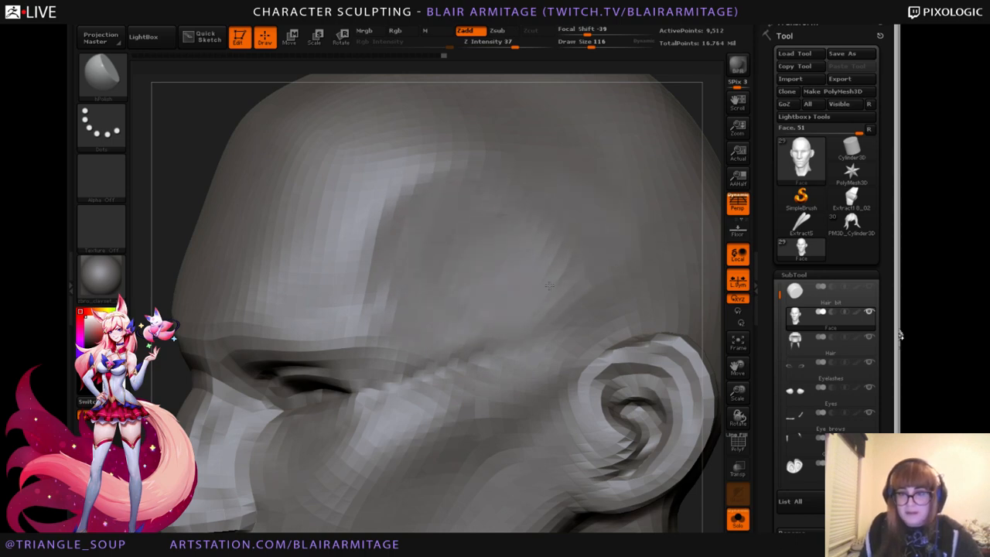
{"action": "left_click_drag", "start_coordinate": [715, 136], "coordinate": [605, 210], "text": "shift"}
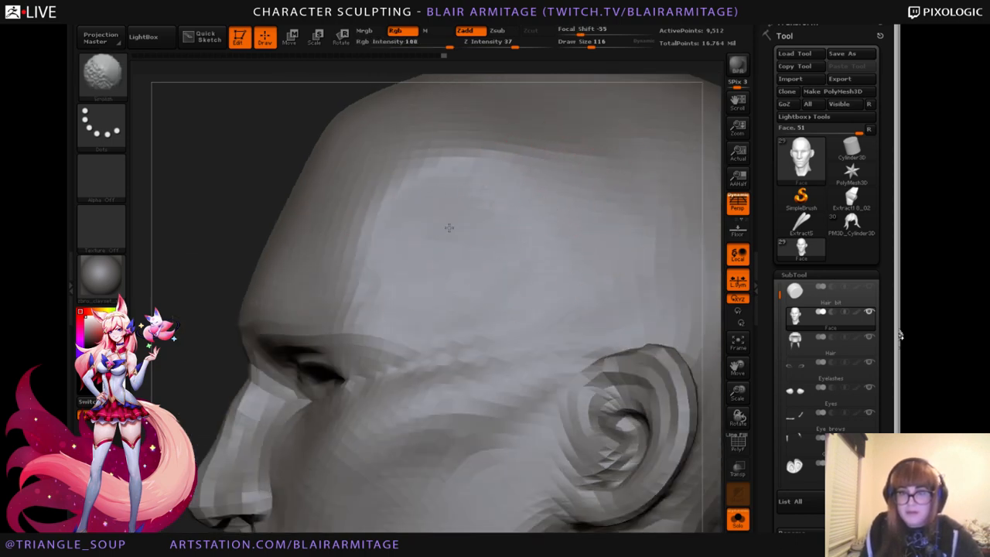
{"action": "mouse_move", "coordinate": [445, 254]}
{"action": "left_mouse_down", "text": "shift"}
{"action": "mouse_move", "coordinate": [537, 245]}
{"action": "mouse_move", "coordinate": [475, 317]}
{"action": "left_mouse_up", "text": "shift"}
Mask everything except the ears, move the ears forward with Transpose, and return to Draw mode.
{"action": "left_click_drag", "start_coordinate": [177, 219], "coordinate": [230, 123], "text": "alt"}
{"action": "mouse_move", "coordinate": [742, 391]}
{"action": "left_mouse_down"}
{"action": "mouse_move", "coordinate": [706, 294]}
{"action": "mouse_move", "coordinate": [614, 345]}
{"action": "left_mouse_up"}
{"action": "left_click_drag", "start_coordinate": [468, 283], "coordinate": [499, 306], "text": "ctrl"}
{"action": "key", "text": "ctrl+z"}
{"action": "left_click", "coordinate": [530, 127], "text": "ctrl"}
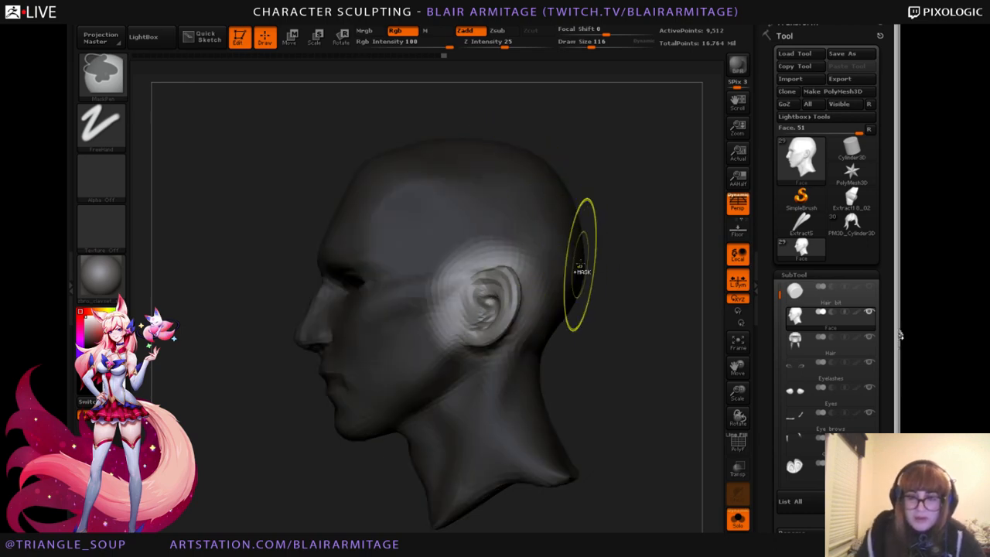
{"action": "key", "text": "w"}
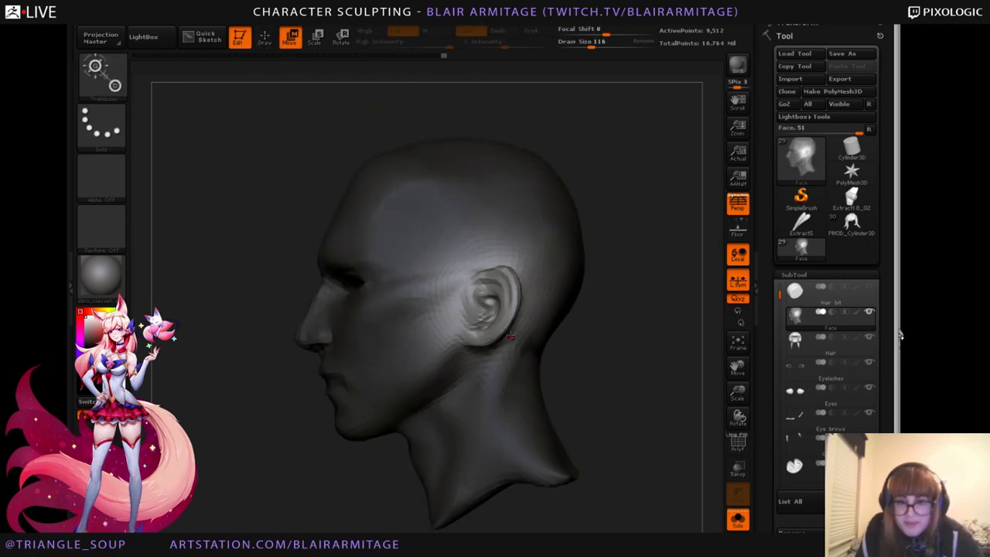
{"action": "left_click_drag", "start_coordinate": [469, 327], "coordinate": [455, 332]}
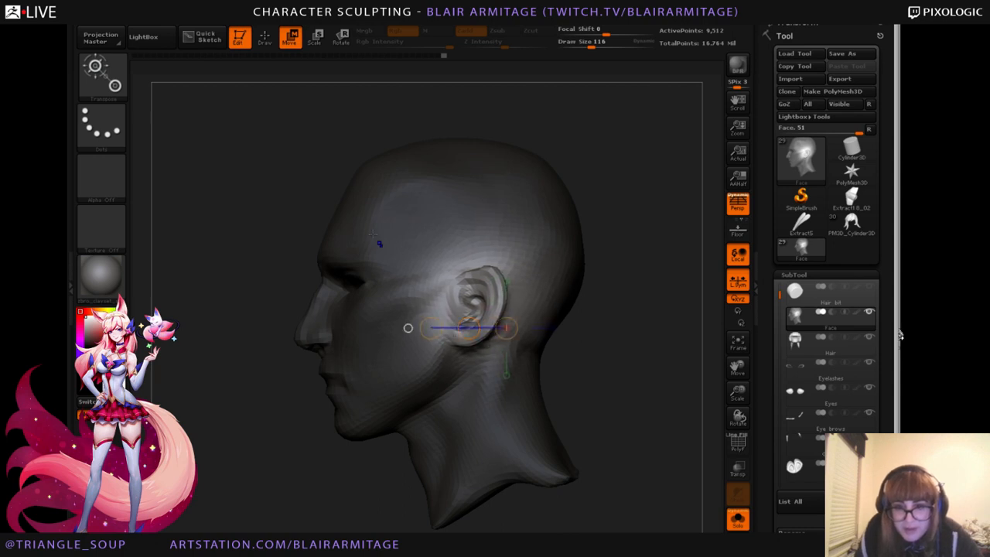
{"action": "left_click", "coordinate": [264, 41]}
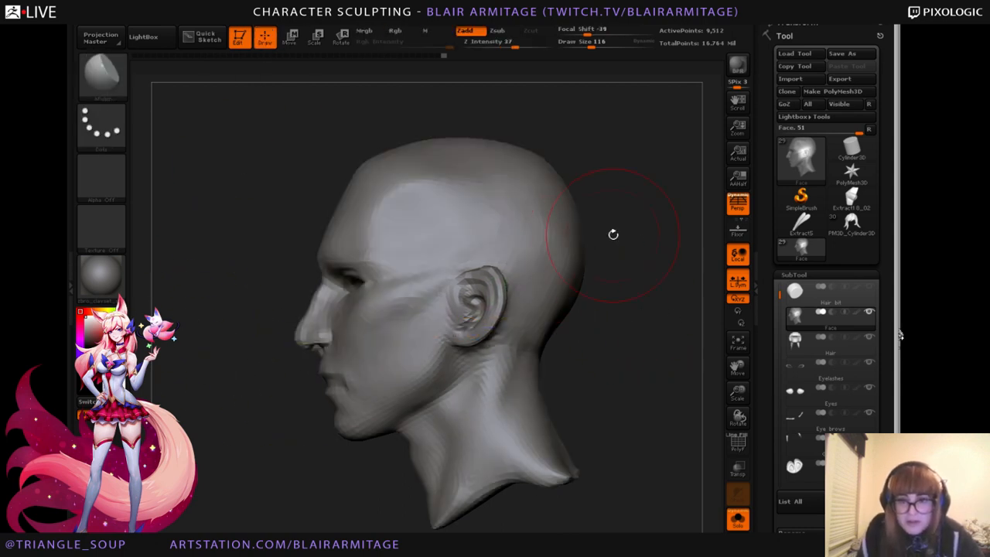
Mask the lower face and ears, widen the sides of the skull with Move Topological at draw size 116, and clear the mask.
{"action": "left_click_drag", "start_coordinate": [612, 234], "coordinate": [470, 243]}
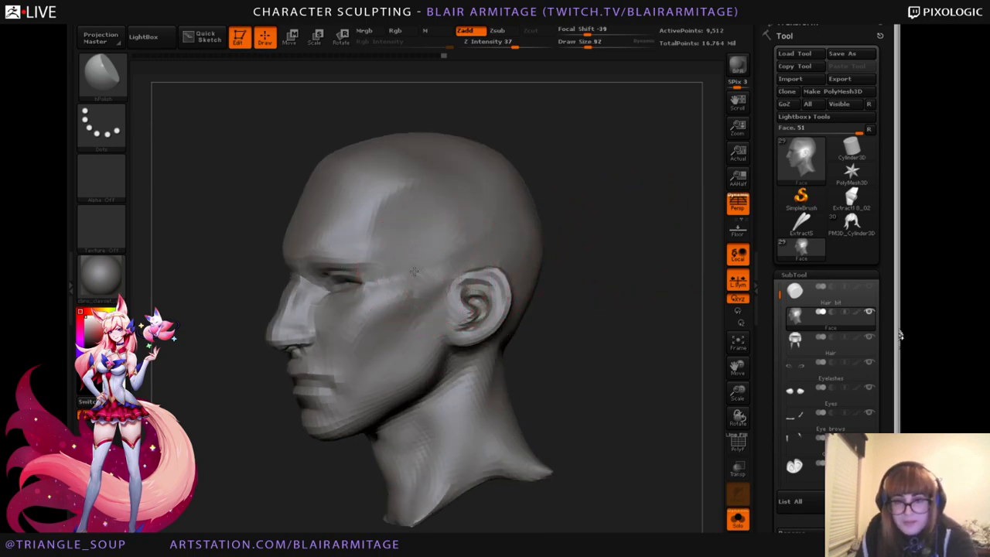
{"action": "left_click_drag", "start_coordinate": [587, 232], "coordinate": [656, 256]}
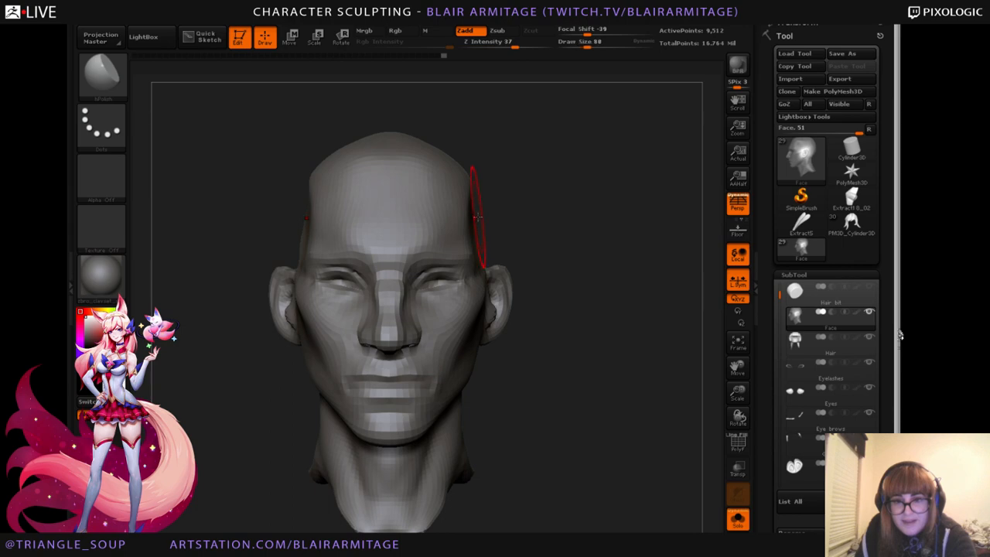
{"action": "left_click_drag", "start_coordinate": [574, 460], "coordinate": [180, 246], "text": "ctrl"}
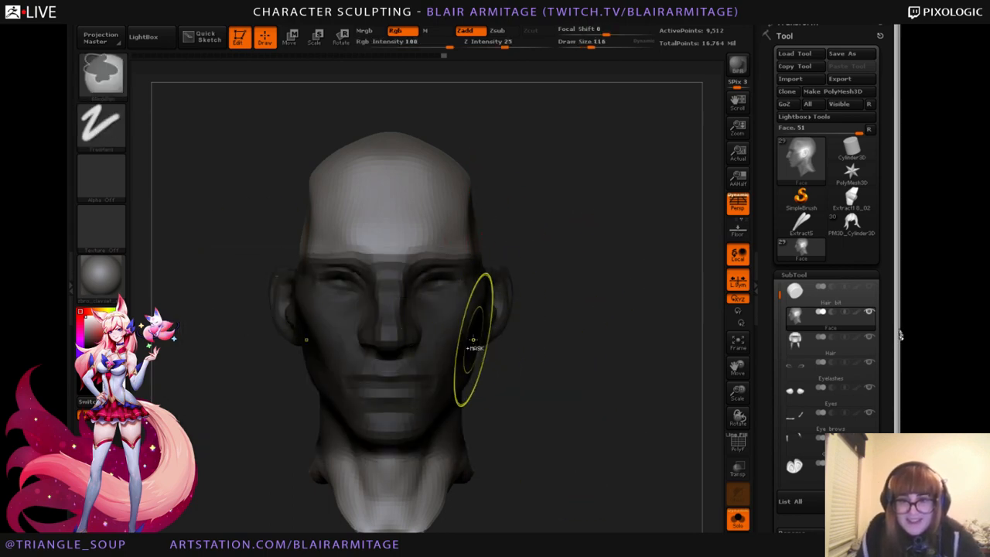
{"action": "key", "text": "b"}
{"action": "left_click", "coordinate": [484, 214]}
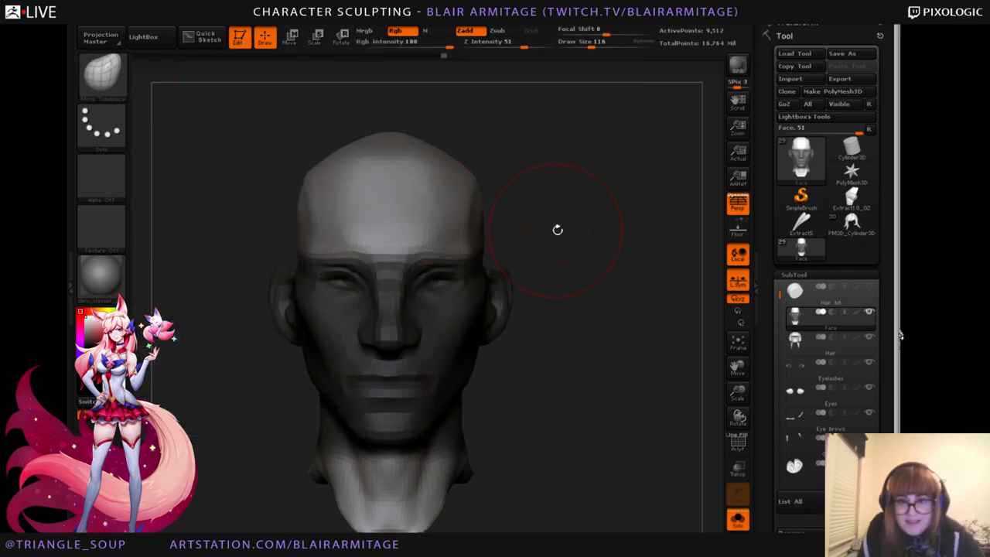
{"action": "left_click_drag", "start_coordinate": [558, 230], "coordinate": [565, 266], "text": "ctrl"}
{"action": "left_click_drag", "start_coordinate": [737, 399], "coordinate": [734, 371]}
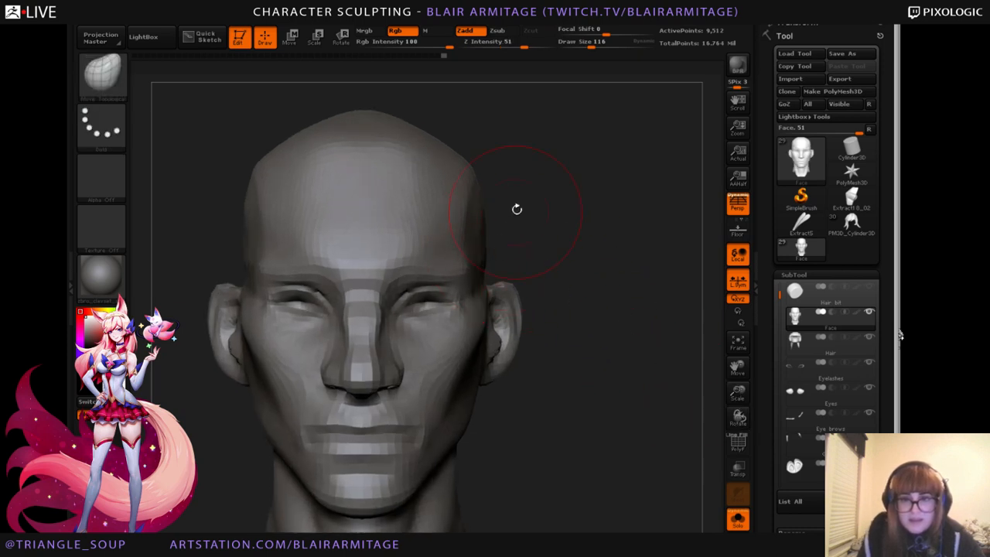
Reshape the upper skull with Move Topological at draw size 72, smooth it at draw size 104, and select the hPolish brush.
{"action": "left_click_drag", "start_coordinate": [517, 209], "coordinate": [439, 145]}
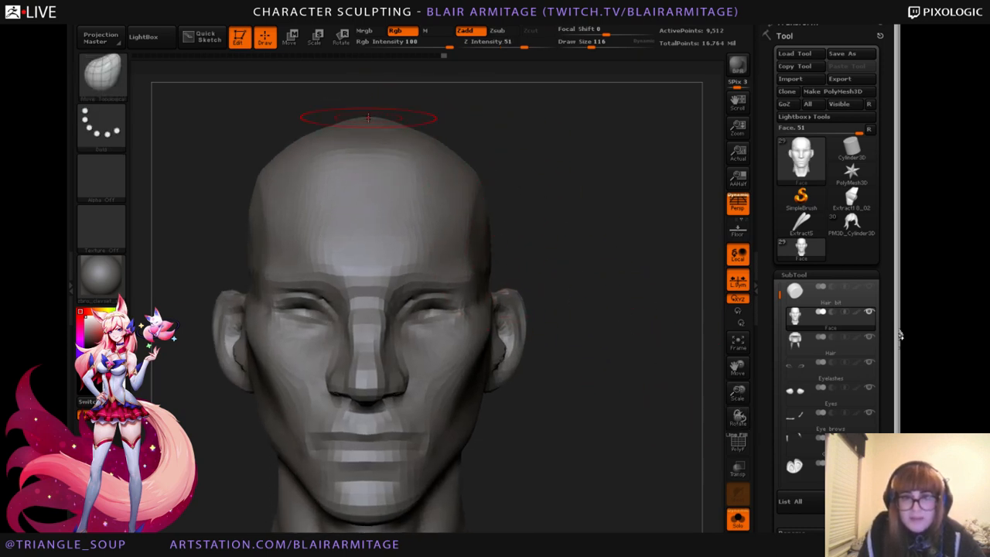
{"action": "left_click_drag", "start_coordinate": [526, 240], "coordinate": [530, 219]}
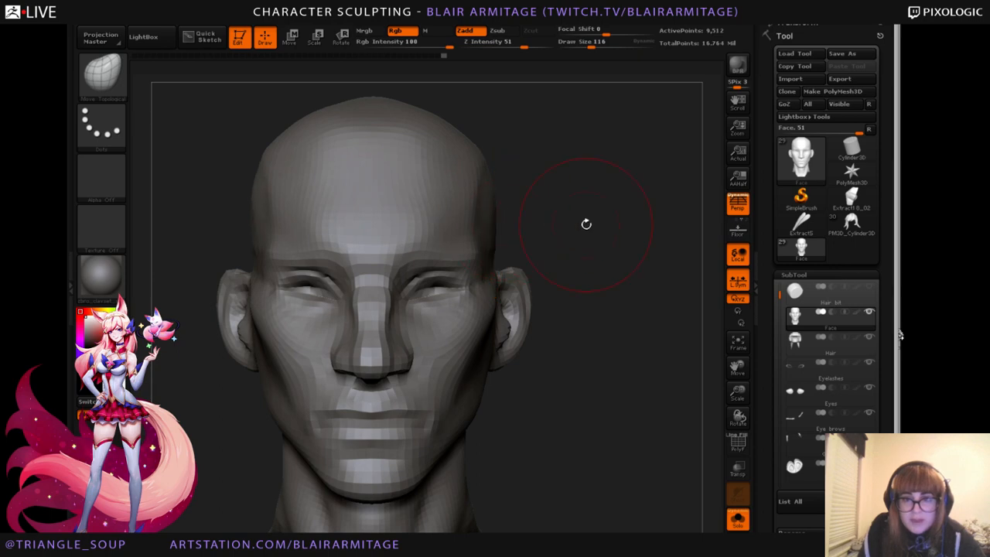
{"action": "left_click_drag", "start_coordinate": [575, 247], "coordinate": [610, 185]}
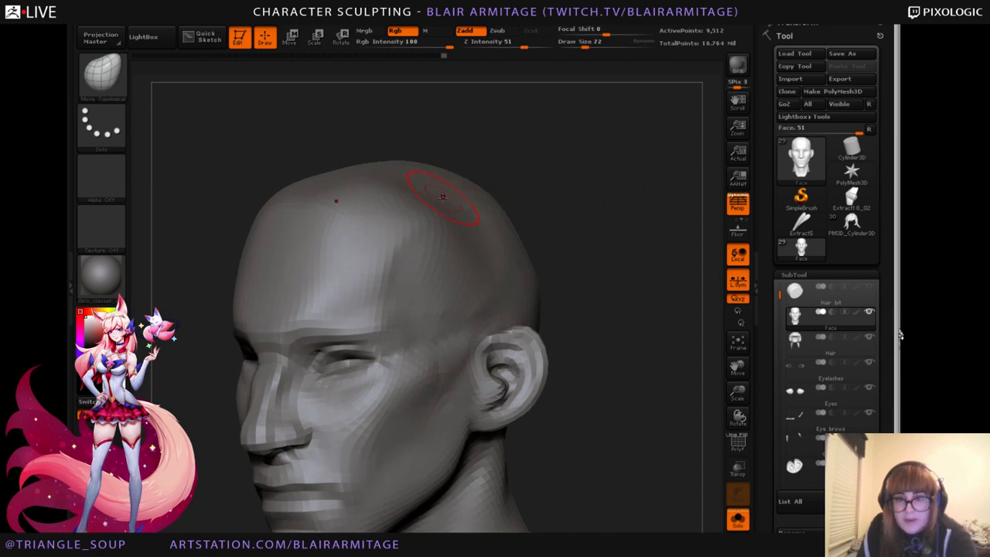
{"action": "mouse_move", "coordinate": [540, 184]}
{"action": "left_mouse_down"}
{"action": "mouse_move", "coordinate": [442, 183]}
{"action": "mouse_move", "coordinate": [442, 198]}
{"action": "left_mouse_up"}
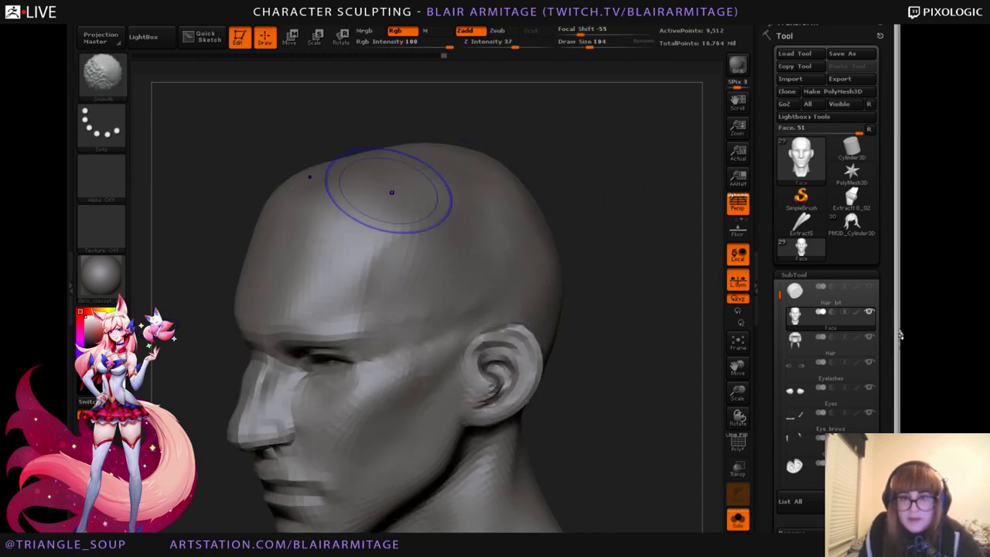
{"action": "key", "text": "n"}
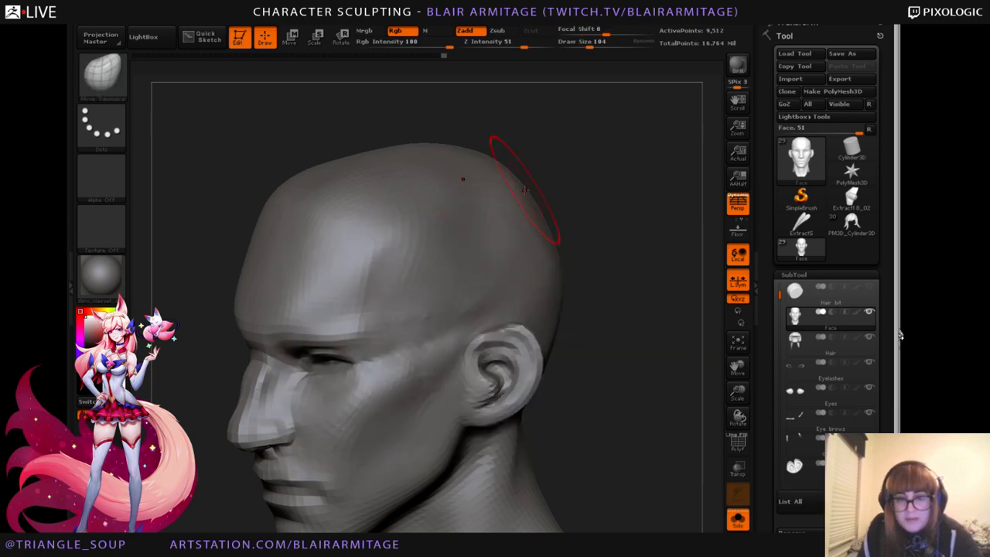
{"action": "key", "text": "b"}
{"action": "key", "text": "h"}
{"action": "key", "text": "p"}
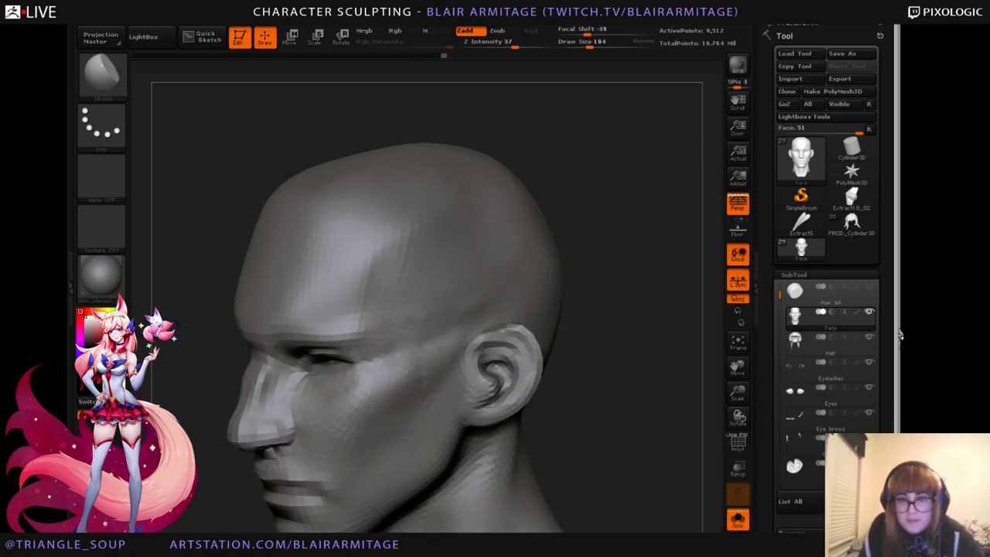
Refine the skull's outline from above with Move Topological at draw sizes 104 and 204, adjusting the sides and back.
{"action": "left_click_drag", "start_coordinate": [603, 170], "coordinate": [619, 293]}
{"action": "left_click_drag", "start_coordinate": [656, 241], "coordinate": [626, 456]}
{"action": "left_click", "coordinate": [106, 82]}
{"action": "left_click", "coordinate": [282, 91]}
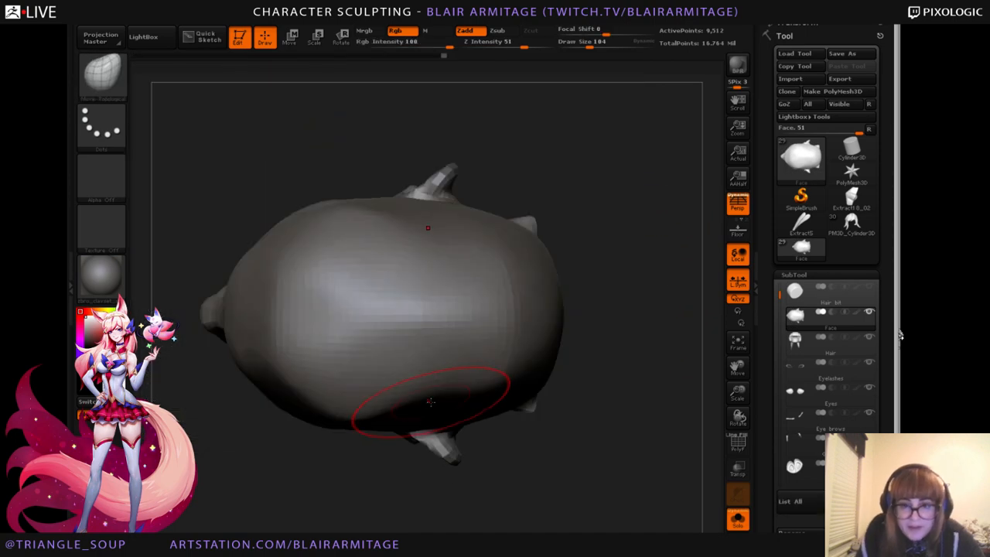
{"action": "mouse_move", "coordinate": [430, 401]}
{"action": "left_mouse_down"}
{"action": "mouse_move", "coordinate": [434, 412]}
{"action": "mouse_move", "coordinate": [440, 399]}
{"action": "mouse_move", "coordinate": [422, 410]}
{"action": "left_mouse_up"}
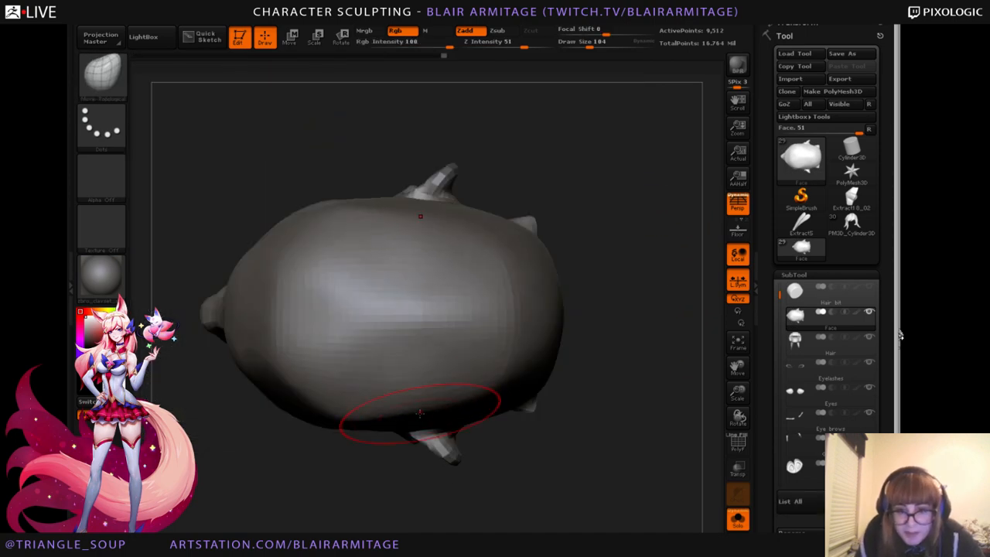
{"action": "left_click_drag", "start_coordinate": [621, 294], "coordinate": [602, 303], "text": "alt"}
{"action": "left_click_drag", "start_coordinate": [747, 390], "coordinate": [731, 393]}
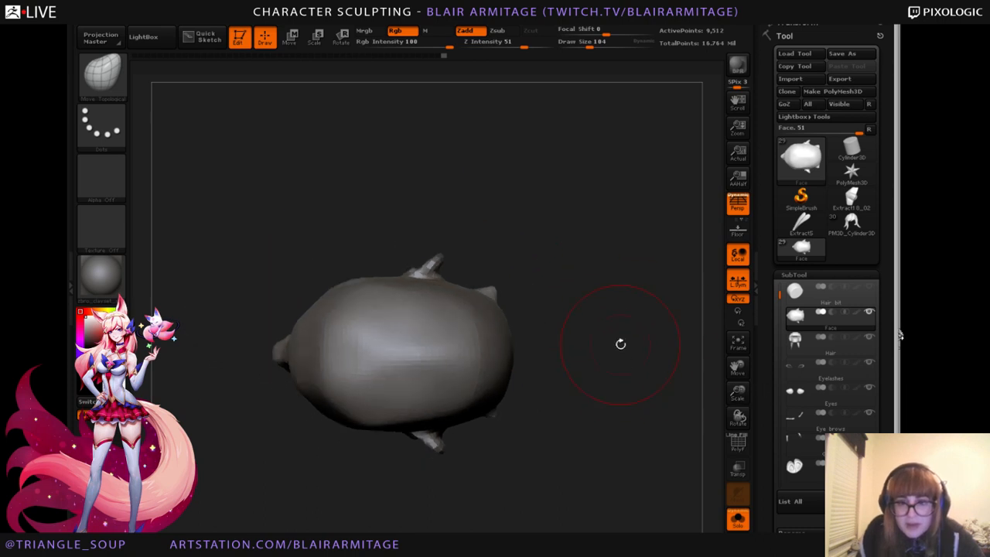
{"action": "left_click_drag", "start_coordinate": [620, 343], "coordinate": [622, 291], "text": "alt"}
{"action": "left_click_drag", "start_coordinate": [631, 352], "coordinate": [459, 217]}
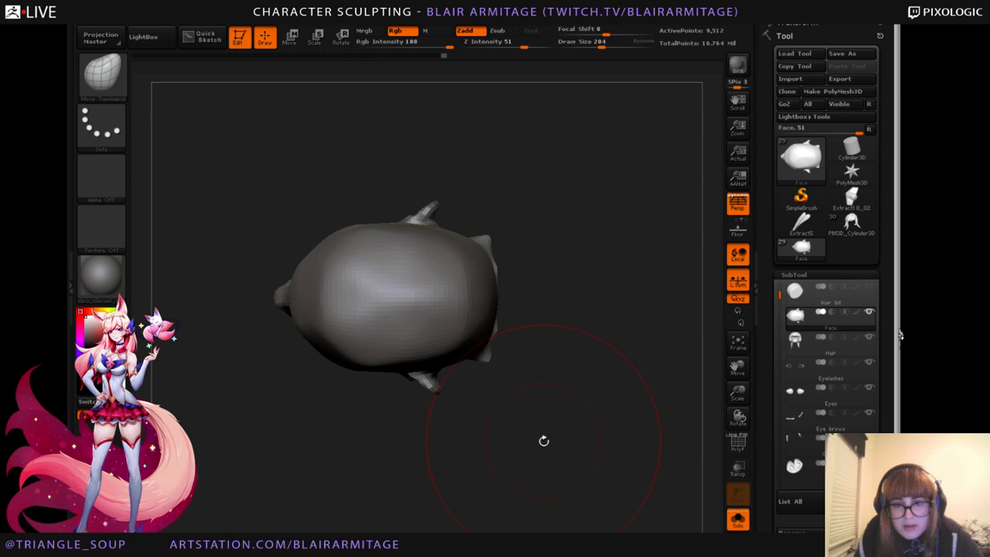
Adjust the temple outline above the ears from the front with Move Topological, reducing the draw size to 80.
{"action": "mouse_move", "coordinate": [543, 440]}
{"action": "left_mouse_down"}
{"action": "mouse_move", "coordinate": [545, 363]}
{"action": "mouse_move", "coordinate": [618, 286]}
{"action": "mouse_move", "coordinate": [553, 312]}
{"action": "left_mouse_up"}
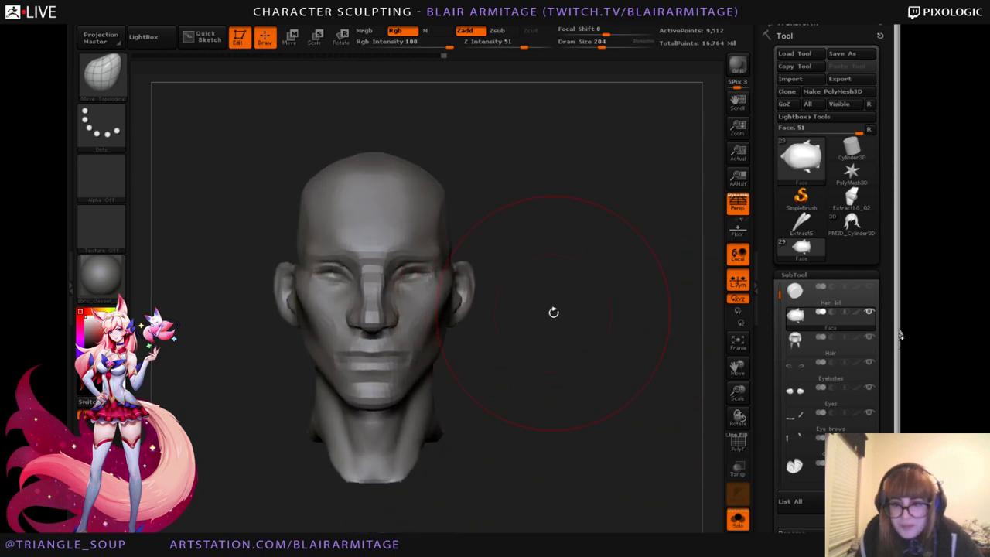
{"action": "left_click_drag", "start_coordinate": [733, 374], "coordinate": [738, 440]}
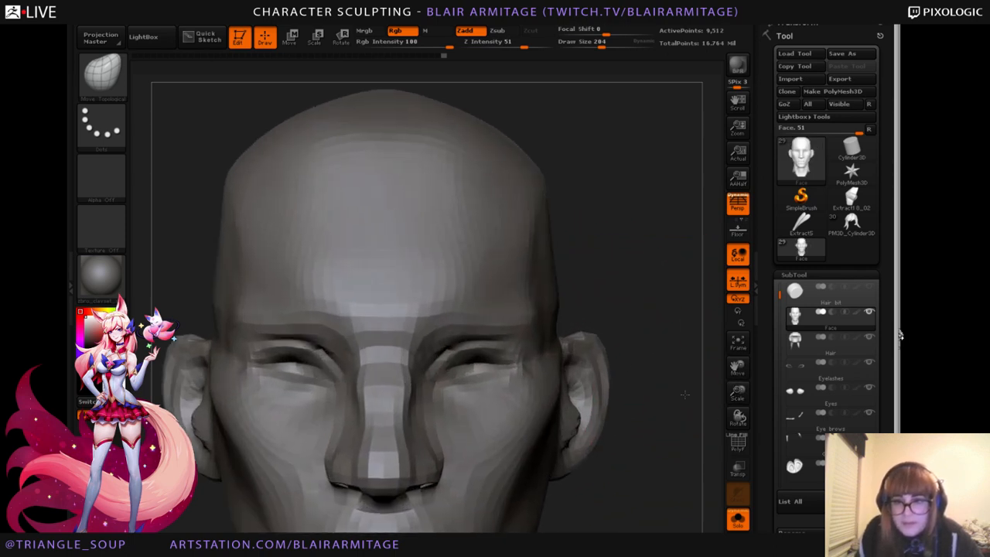
{"action": "mouse_move", "coordinate": [601, 240]}
{"action": "left_mouse_down", "text": "alt"}
{"action": "mouse_move", "coordinate": [560, 245]}
{"action": "mouse_move", "coordinate": [521, 303]}
{"action": "mouse_move", "coordinate": [512, 292]}
{"action": "left_mouse_up", "text": "alt"}
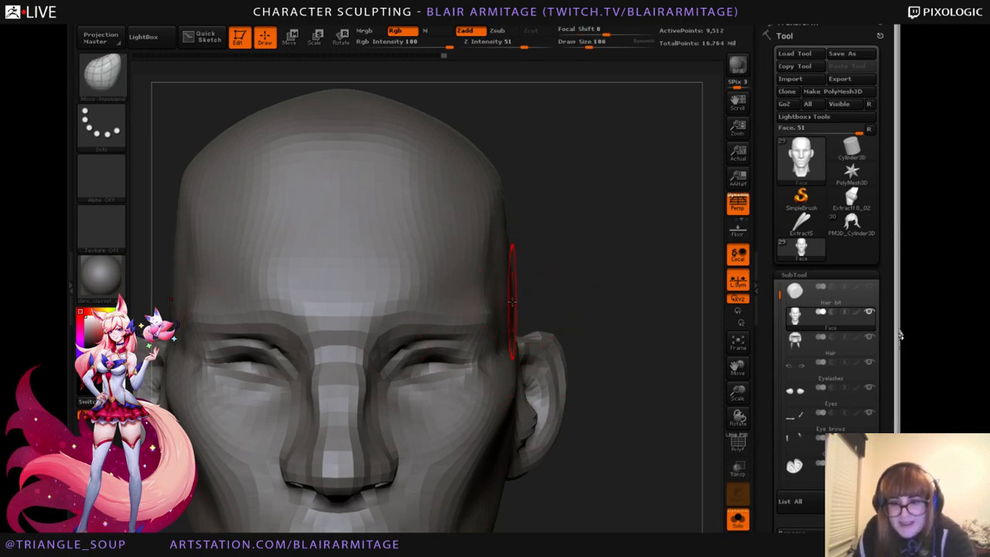
{"action": "mouse_move", "coordinate": [556, 283]}
{"action": "left_mouse_down"}
{"action": "mouse_move", "coordinate": [547, 224]}
{"action": "mouse_move", "coordinate": [505, 180]}
{"action": "mouse_move", "coordinate": [509, 265]}
{"action": "left_mouse_up"}
{"action": "left_click_drag", "start_coordinate": [579, 276], "coordinate": [483, 280]}
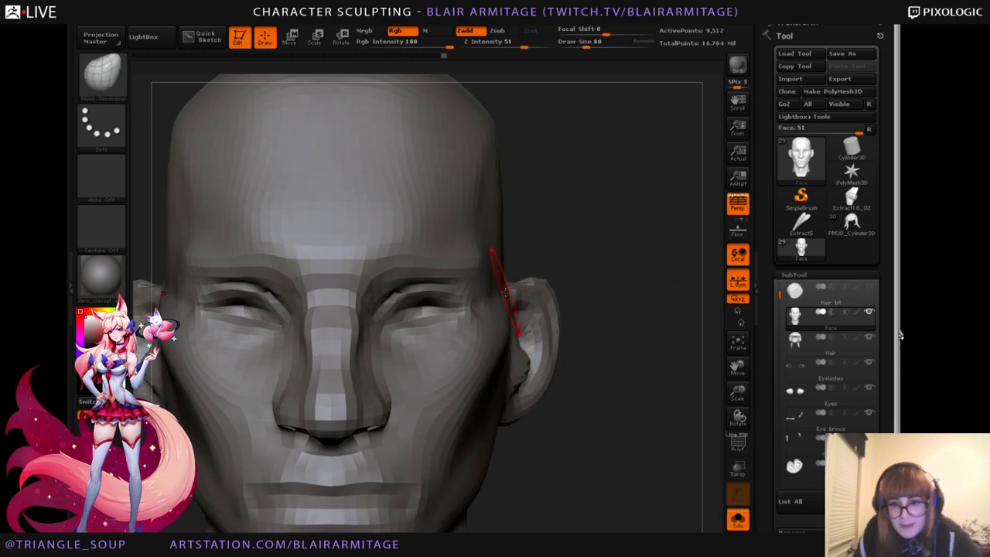
{"action": "left_click_drag", "start_coordinate": [596, 271], "coordinate": [517, 291]}
Raise the face one subdivision level and refine the temples and brow with Move Topological at draw sizes 80 and 96.
{"action": "key", "text": "d"}
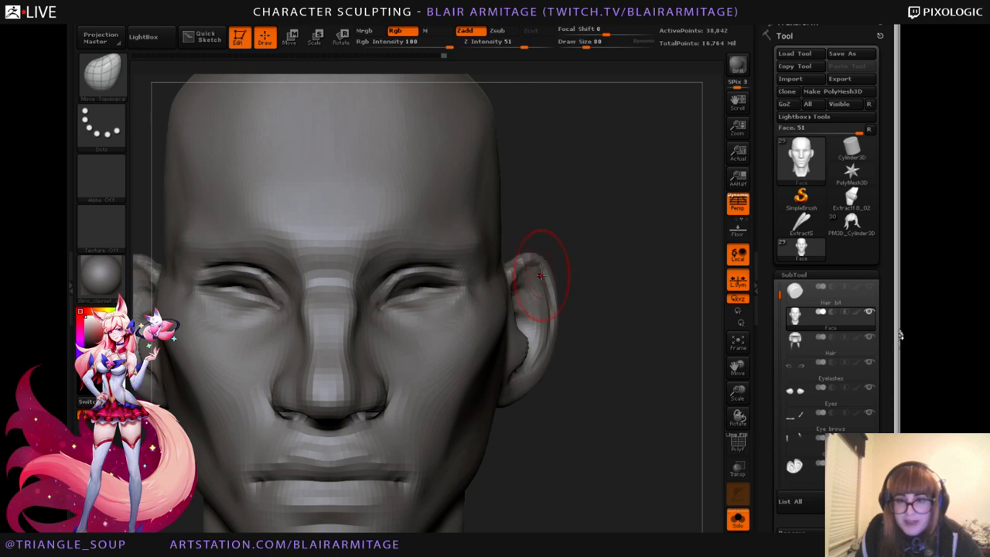
{"action": "left_click_drag", "start_coordinate": [539, 183], "coordinate": [498, 240]}
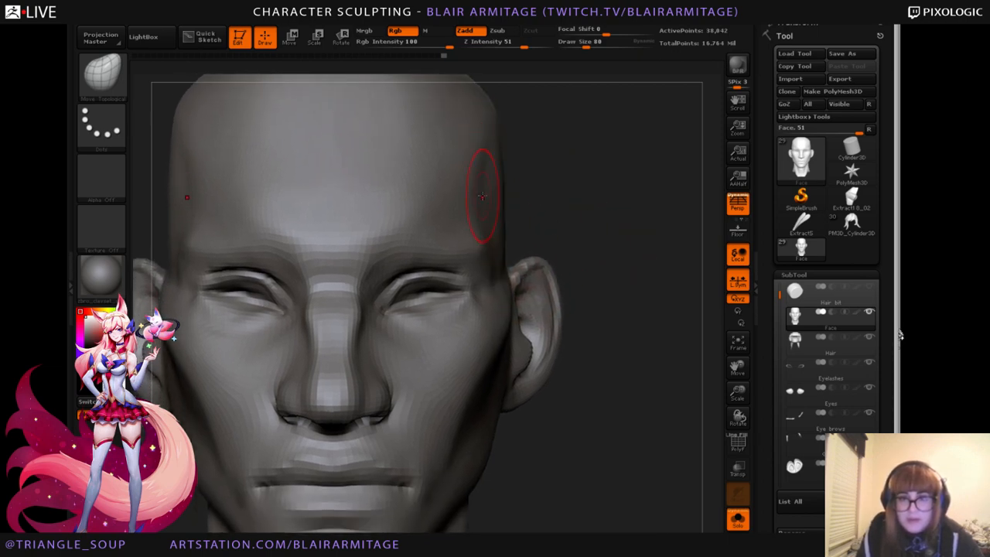
{"action": "mouse_move", "coordinate": [601, 231]}
{"action": "left_mouse_down"}
{"action": "mouse_move", "coordinate": [643, 216]}
{"action": "mouse_move", "coordinate": [635, 200]}
{"action": "mouse_move", "coordinate": [475, 216]}
{"action": "left_mouse_up"}
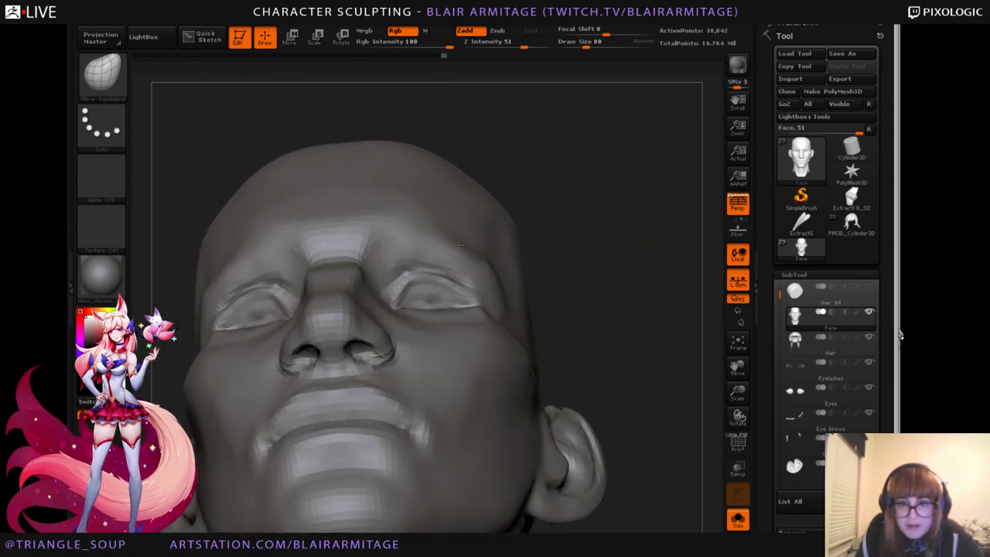
{"action": "key", "text": "]"}
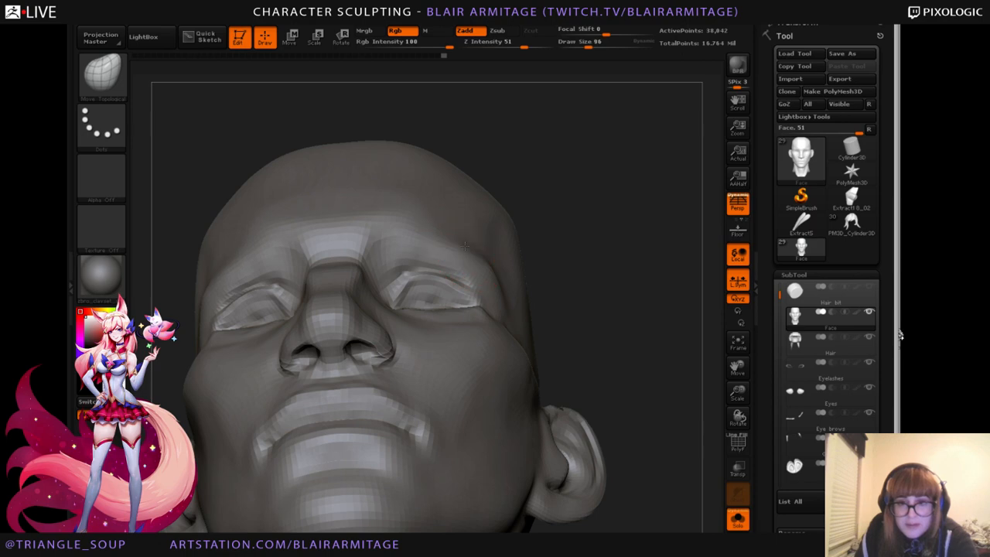
{"action": "mouse_move", "coordinate": [606, 236]}
{"action": "left_mouse_down"}
{"action": "mouse_move", "coordinate": [620, 228]}
{"action": "mouse_move", "coordinate": [627, 200]}
{"action": "mouse_move", "coordinate": [539, 212]}
{"action": "left_mouse_up"}
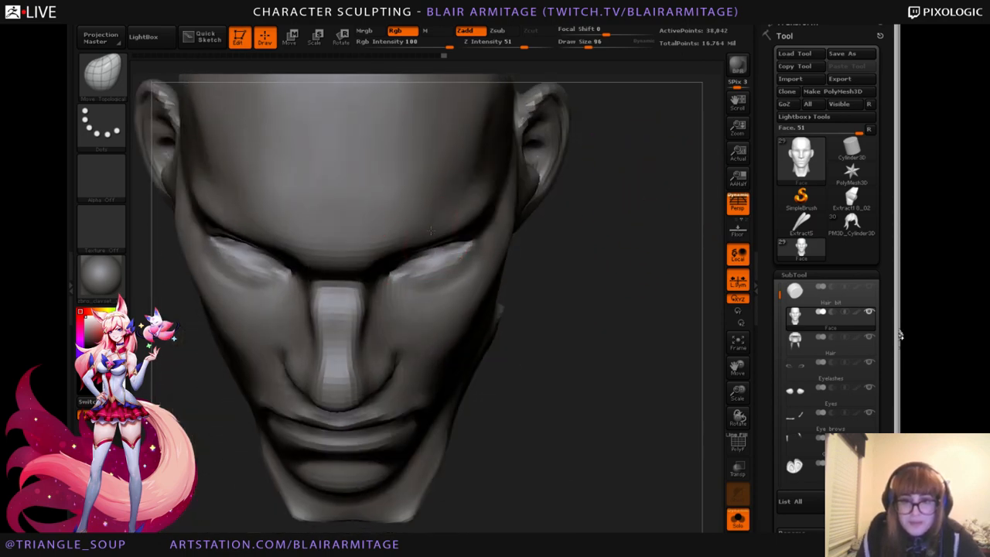
{"action": "mouse_move", "coordinate": [628, 385]}
{"action": "left_mouse_down"}
{"action": "mouse_move", "coordinate": [629, 426]}
{"action": "mouse_move", "coordinate": [557, 343]}
{"action": "left_mouse_up"}
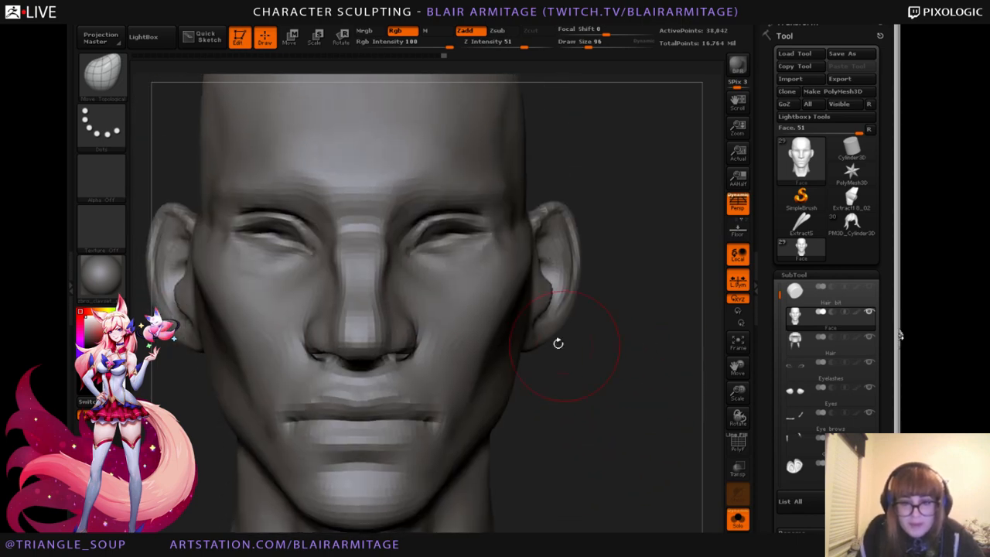
Adjust the cheek and jaw area with Move Topological at draw size 96, undoing the last stroke beside the ear.
{"action": "mouse_move", "coordinate": [615, 394]}
{"action": "left_mouse_down"}
{"action": "mouse_move", "coordinate": [545, 255]}
{"action": "mouse_move", "coordinate": [622, 357]}
{"action": "left_mouse_up"}
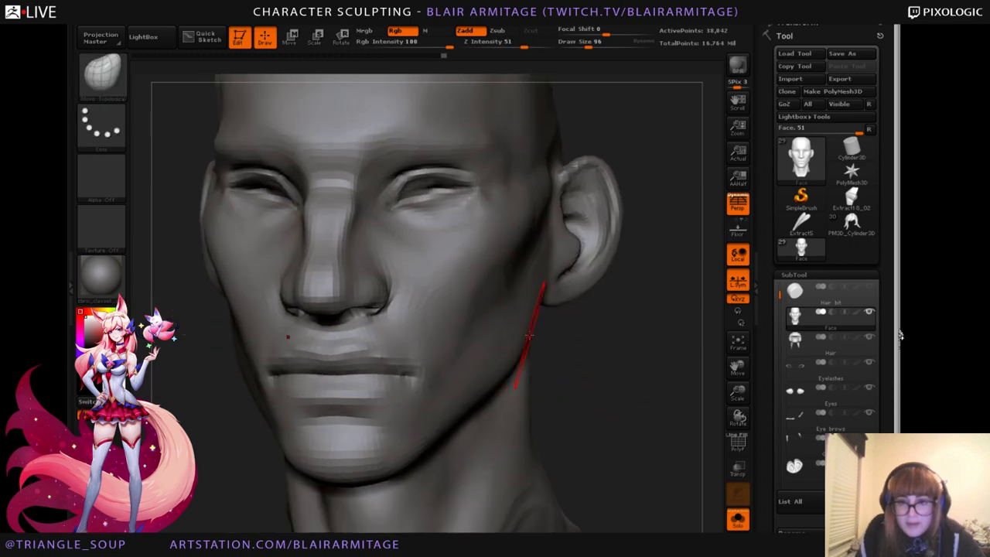
{"action": "left_click_drag", "start_coordinate": [609, 399], "coordinate": [603, 400]}
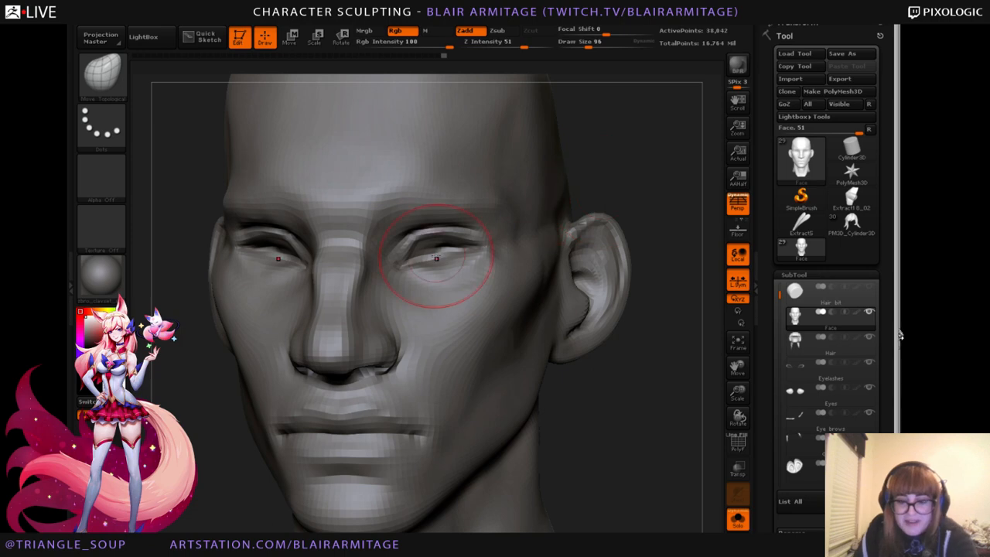
{"action": "left_click_drag", "start_coordinate": [215, 390], "coordinate": [212, 409]}
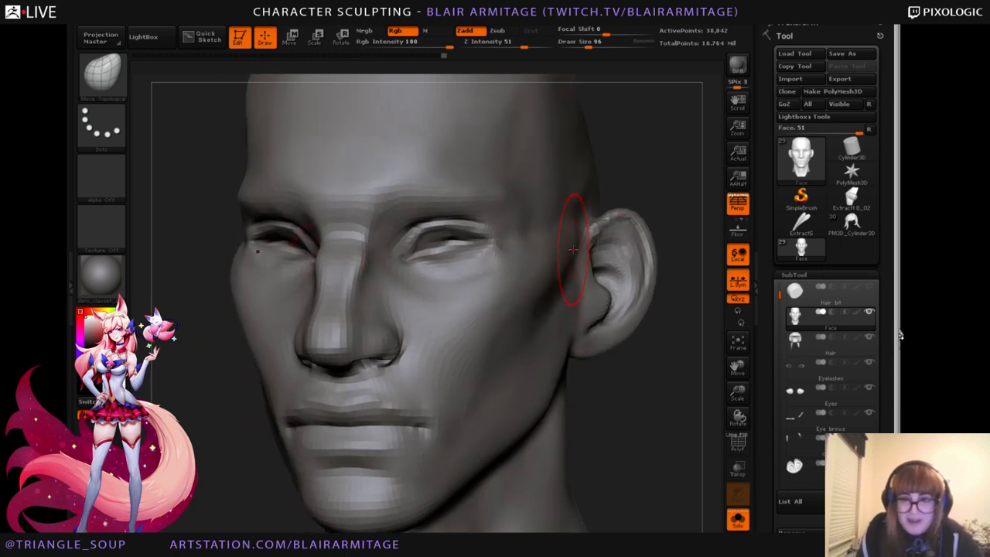
{"action": "mouse_move", "coordinate": [569, 245]}
{"action": "left_mouse_down"}
{"action": "mouse_move", "coordinate": [559, 260]}
{"action": "mouse_move", "coordinate": [521, 248]}
{"action": "mouse_move", "coordinate": [521, 234]}
{"action": "mouse_move", "coordinate": [545, 280]}
{"action": "mouse_move", "coordinate": [556, 250]}
{"action": "mouse_move", "coordinate": [557, 285]}
{"action": "mouse_move", "coordinate": [551, 271]}
{"action": "left_mouse_up"}
{"action": "key", "text": "ctrl+z"}
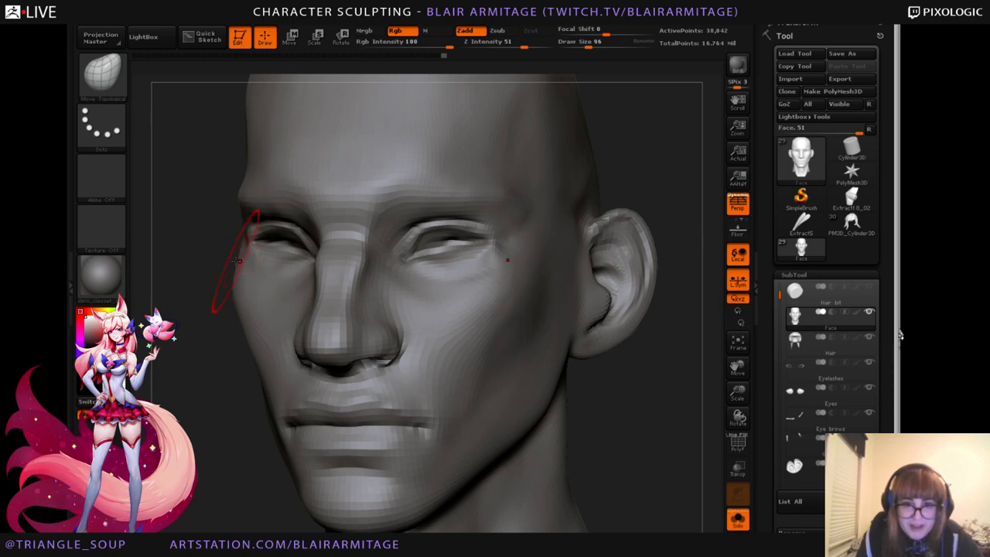
Mask the outer cheekbone and eye area on the far side of the face, and clear the mask again.
{"action": "left_click_drag", "start_coordinate": [212, 320], "coordinate": [263, 199], "text": "ctrl"}
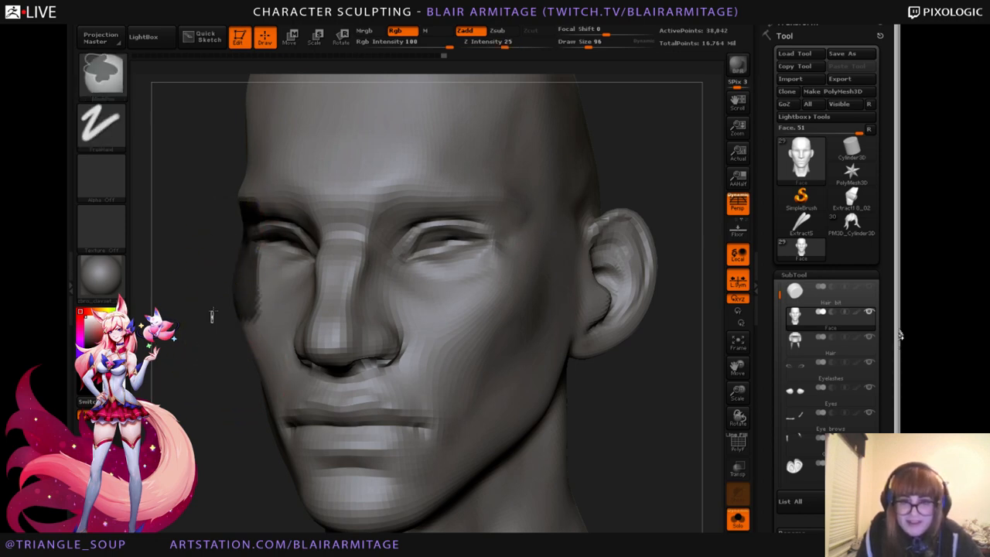
{"action": "mouse_move", "coordinate": [195, 402]}
{"action": "left_mouse_down", "text": "ctrl"}
{"action": "mouse_move", "coordinate": [199, 418]}
{"action": "mouse_move", "coordinate": [187, 394]}
{"action": "left_mouse_up", "text": "ctrl"}
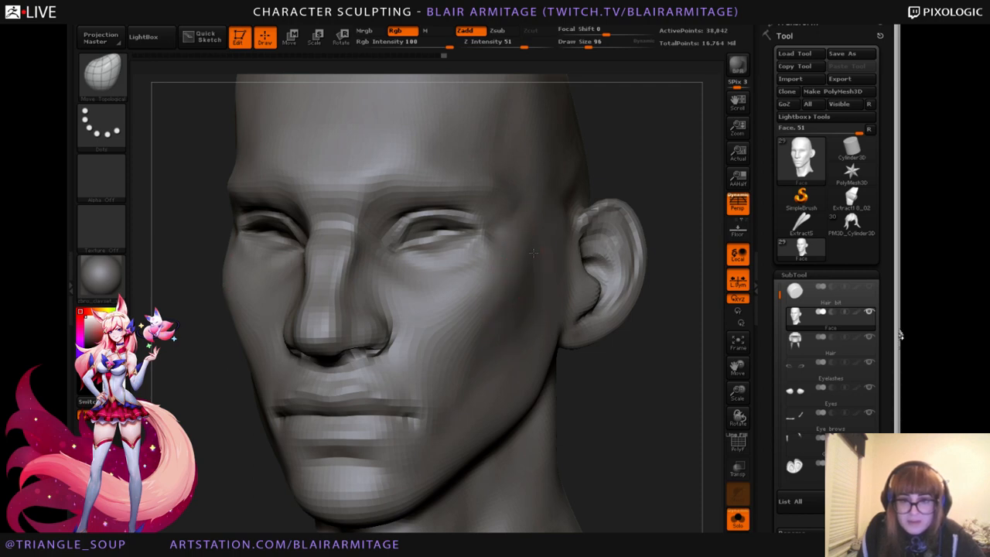
{"action": "left_click_drag", "start_coordinate": [171, 193], "coordinate": [212, 287], "text": "alt"}
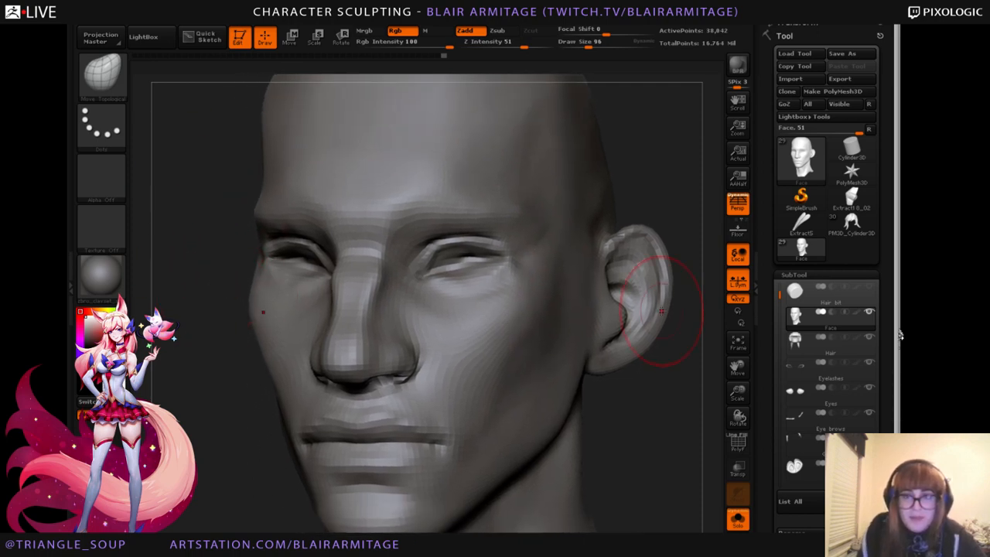
{"action": "mouse_move", "coordinate": [741, 383]}
{"action": "left_mouse_down"}
{"action": "mouse_move", "coordinate": [696, 375]}
{"action": "mouse_move", "coordinate": [674, 403]}
{"action": "left_mouse_up"}
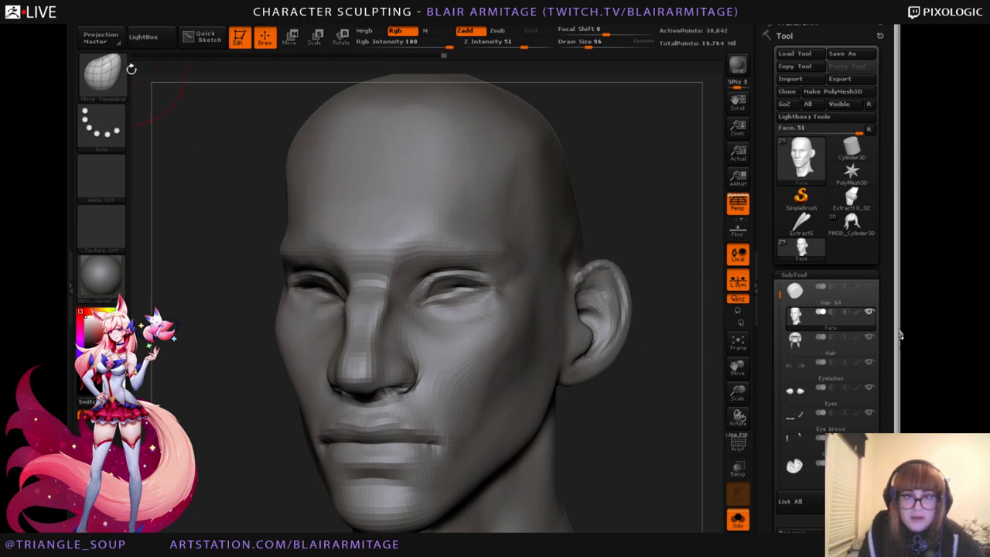
Build up the temple ridge beside the forehead with the Clay brush at Z intensity 26 and smooth it toward the outer brow.
{"action": "left_click", "coordinate": [105, 75]}
{"action": "left_click", "coordinate": [179, 93]}
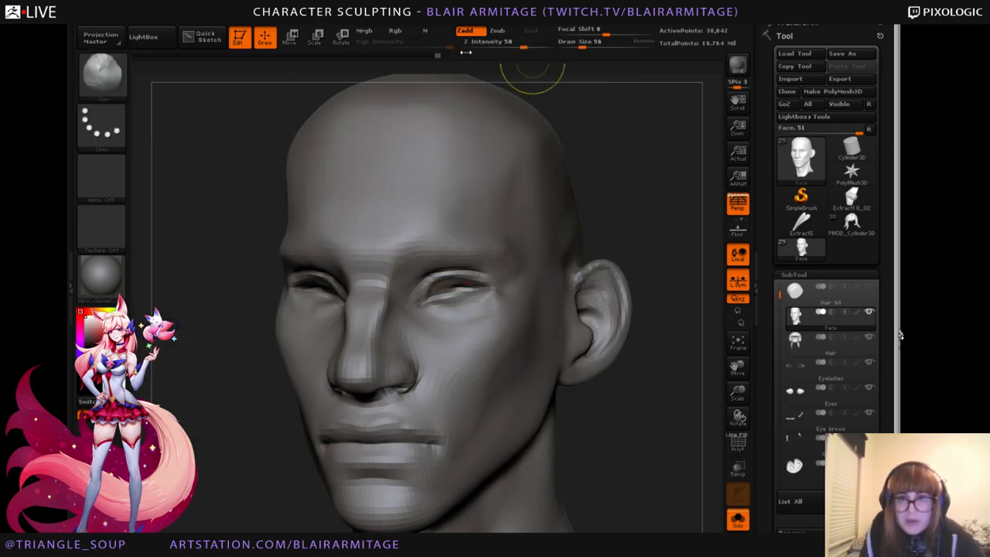
{"action": "left_click", "coordinate": [507, 47]}
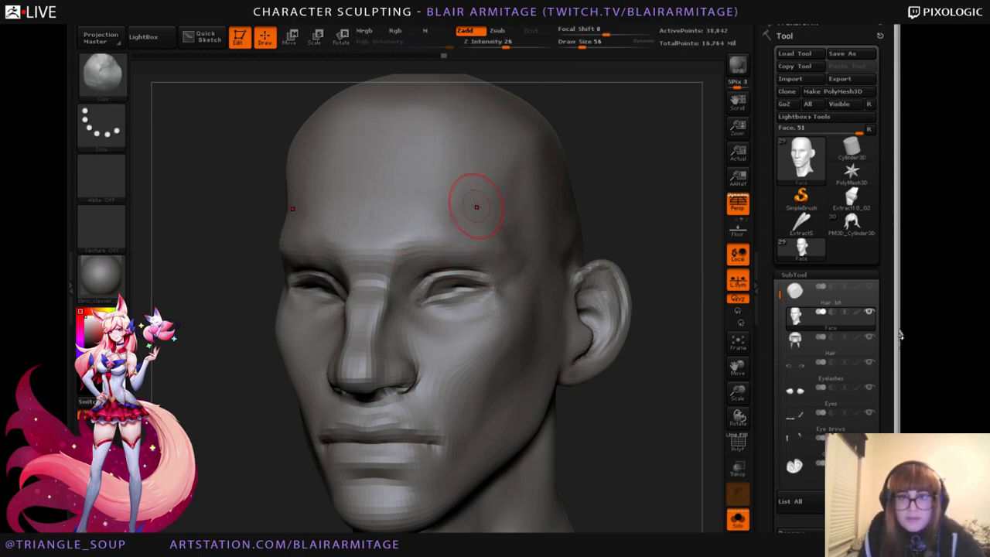
{"action": "key", "text": "]"}
{"action": "left_click_drag", "start_coordinate": [490, 192], "coordinate": [493, 178]}
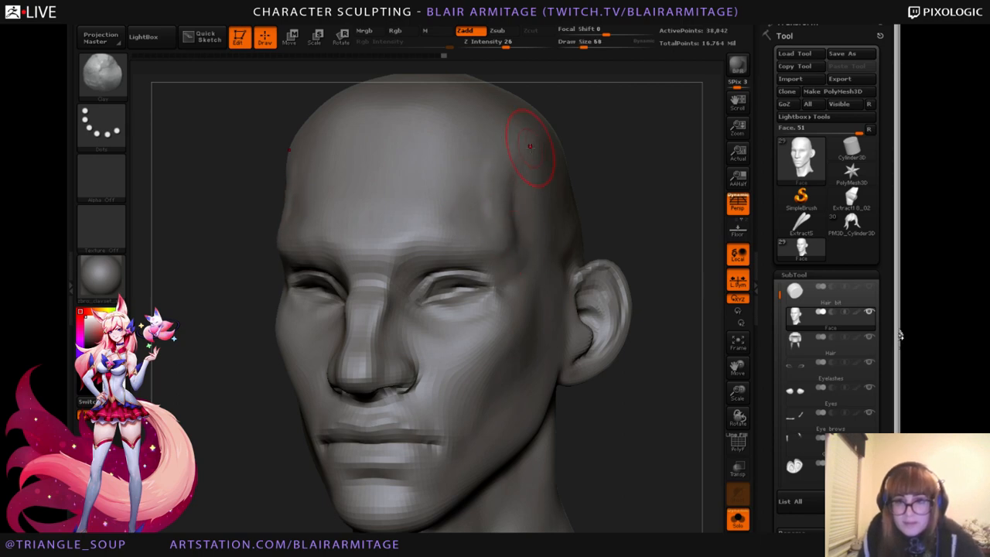
{"action": "key", "text": "shift"}
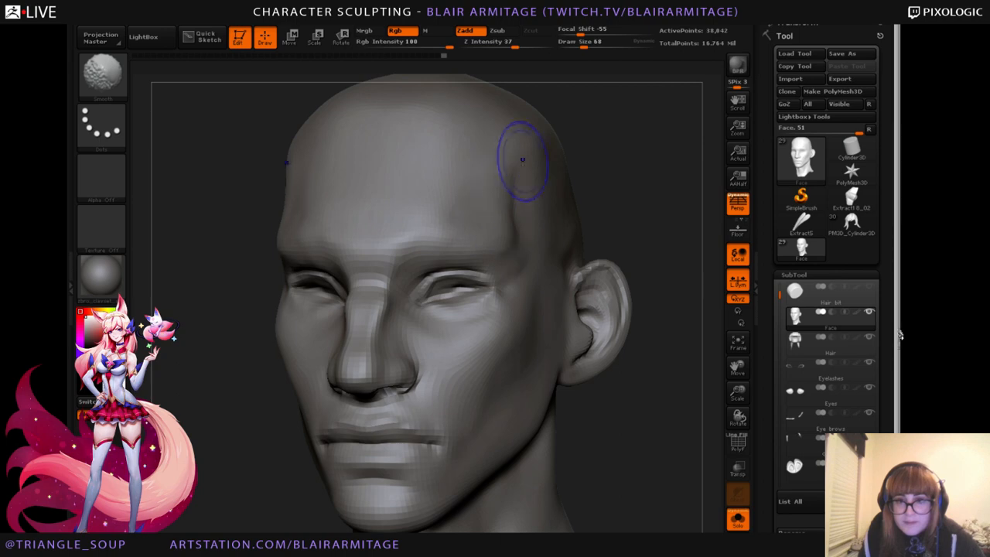
{"action": "left_click_drag", "start_coordinate": [524, 169], "coordinate": [523, 254], "text": "shift"}
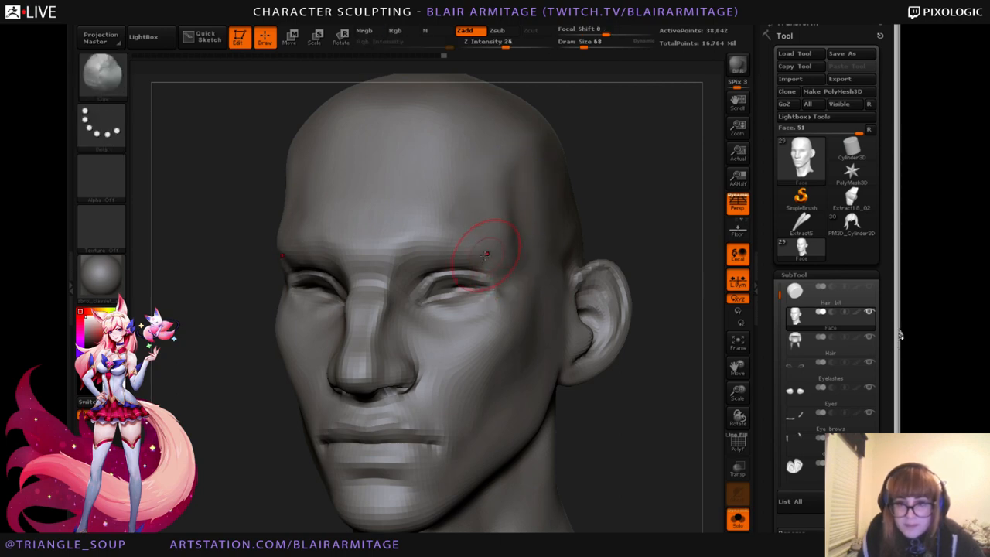
Add volume at the outer end of the brow with the Clay brush and smooth it into the side of the forehead.
{"action": "left_click_drag", "start_coordinate": [487, 253], "coordinate": [493, 240]}
{"action": "left_click_drag", "start_coordinate": [482, 177], "coordinate": [538, 209], "text": "shift"}
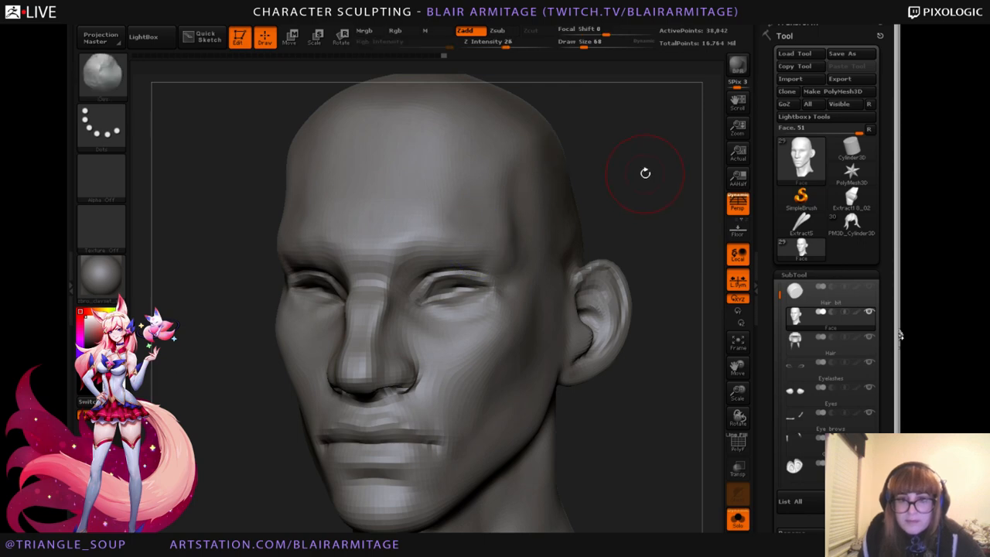
{"action": "left_click_drag", "start_coordinate": [497, 173], "coordinate": [491, 223], "text": "shift"}
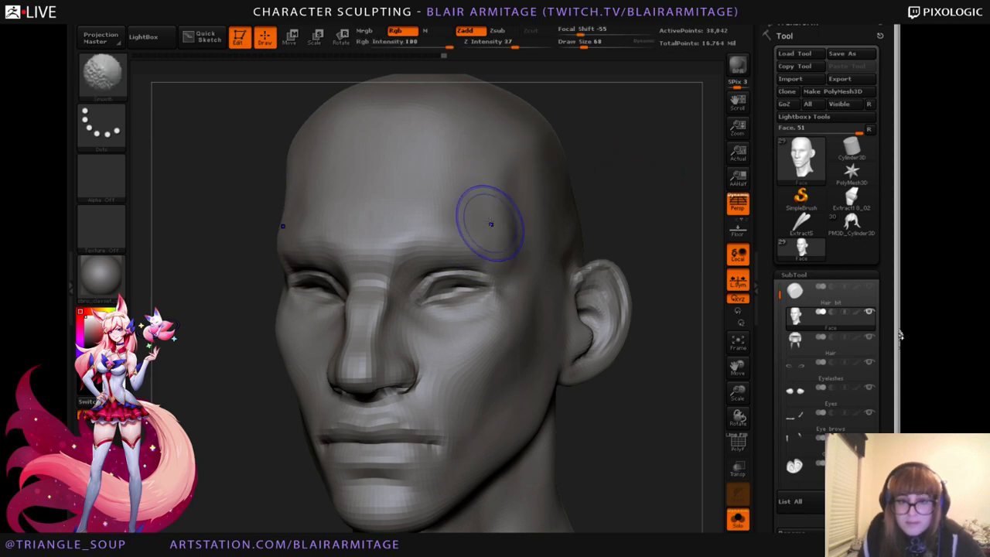
Flatten the temple ridge with the hPolish brush at Z intensity 37 and smooth its edges.
{"action": "left_click", "coordinate": [116, 69]}
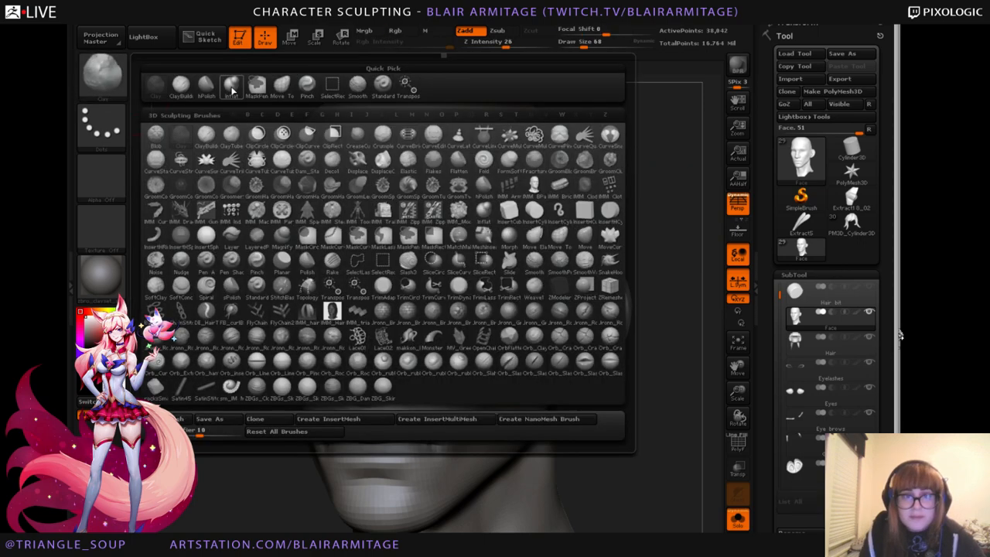
{"action": "left_click", "coordinate": [232, 91]}
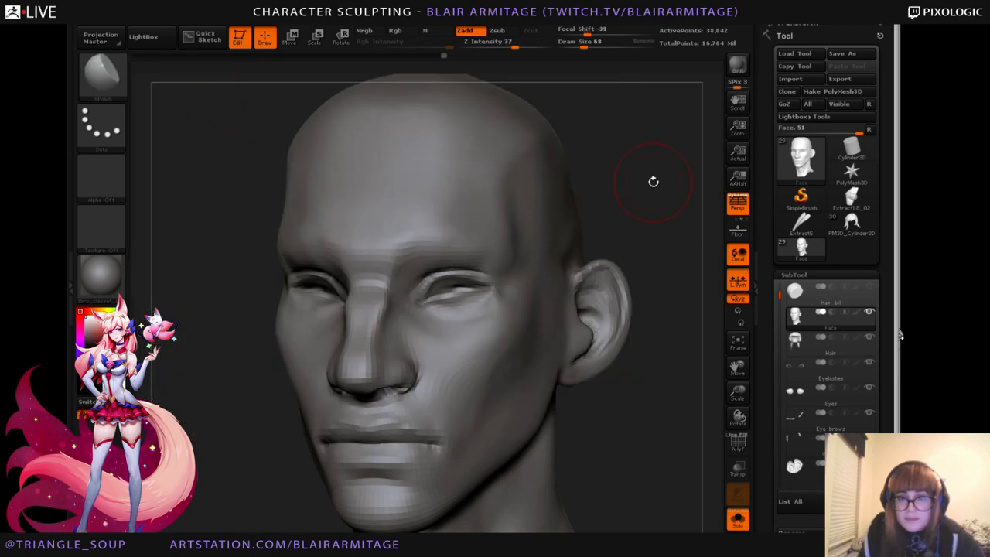
{"action": "left_click_drag", "start_coordinate": [652, 181], "coordinate": [555, 196]}
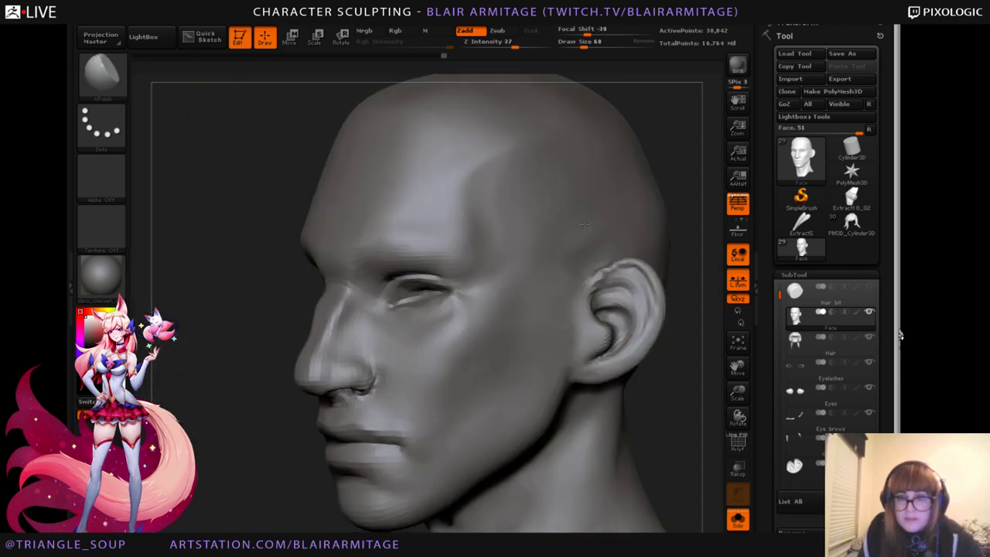
{"action": "key", "text": "shift"}
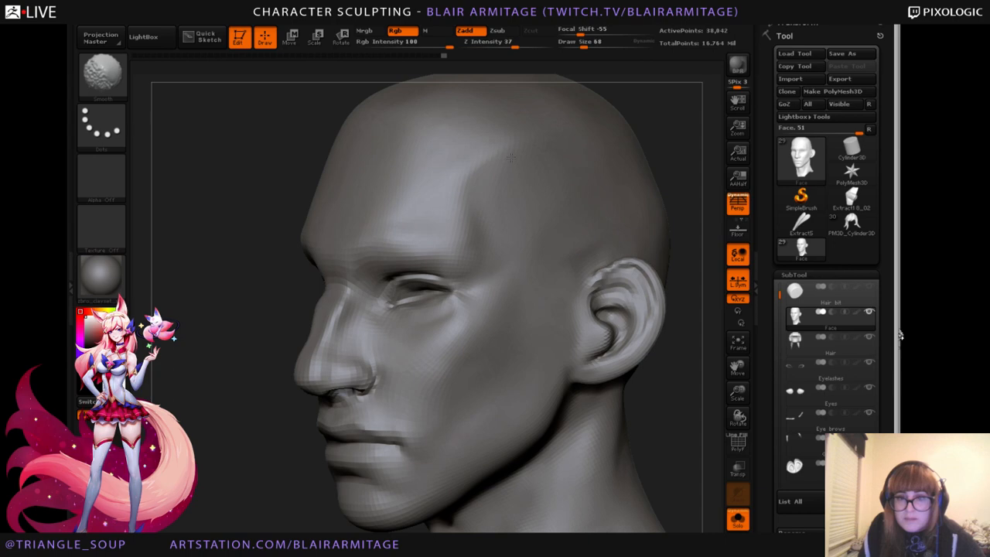
{"action": "left_click_drag", "start_coordinate": [206, 371], "coordinate": [574, 231]}
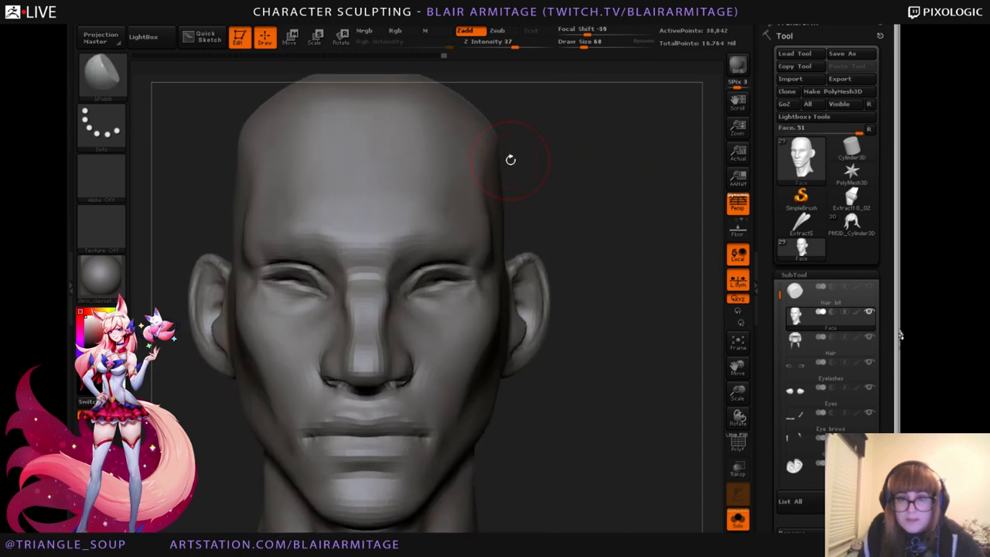
{"action": "key", "text": "shift"}
{"action": "mouse_move", "coordinate": [650, 197]}
{"action": "left_mouse_down"}
{"action": "mouse_move", "coordinate": [559, 224]}
{"action": "mouse_move", "coordinate": [492, 212]}
{"action": "left_mouse_up"}
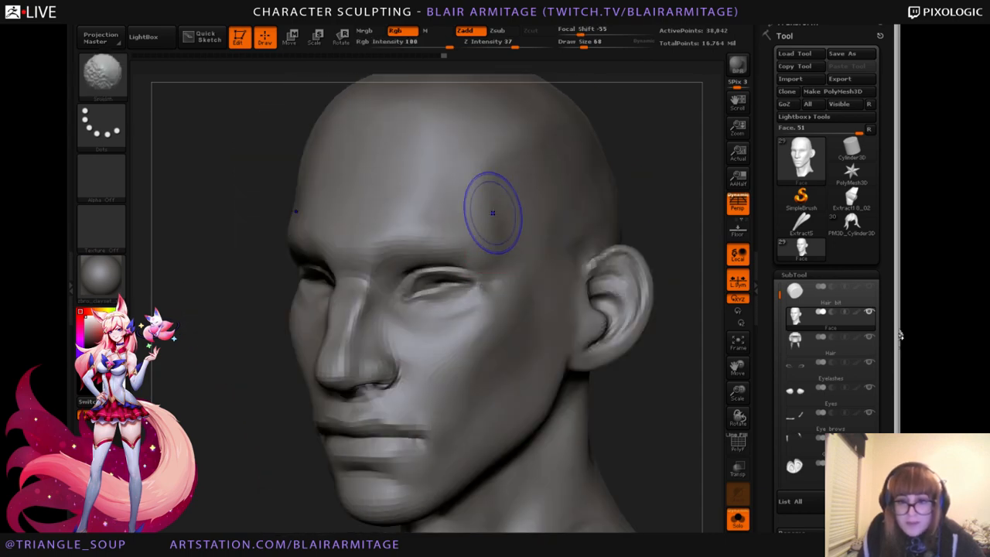
{"action": "left_click_drag", "start_coordinate": [618, 215], "coordinate": [532, 213], "text": "shift"}
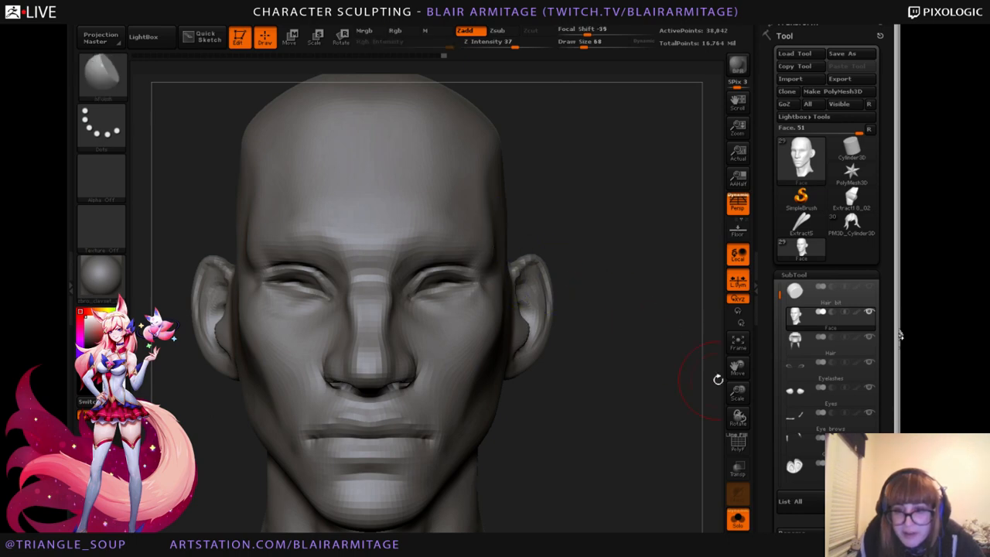
Polish and smooth the temple between the outer eye corner and the ear, reducing the draw size to 52.
{"action": "left_click_drag", "start_coordinate": [737, 386], "coordinate": [695, 401]}
{"action": "left_click_drag", "start_coordinate": [673, 339], "coordinate": [678, 330], "text": "alt"}
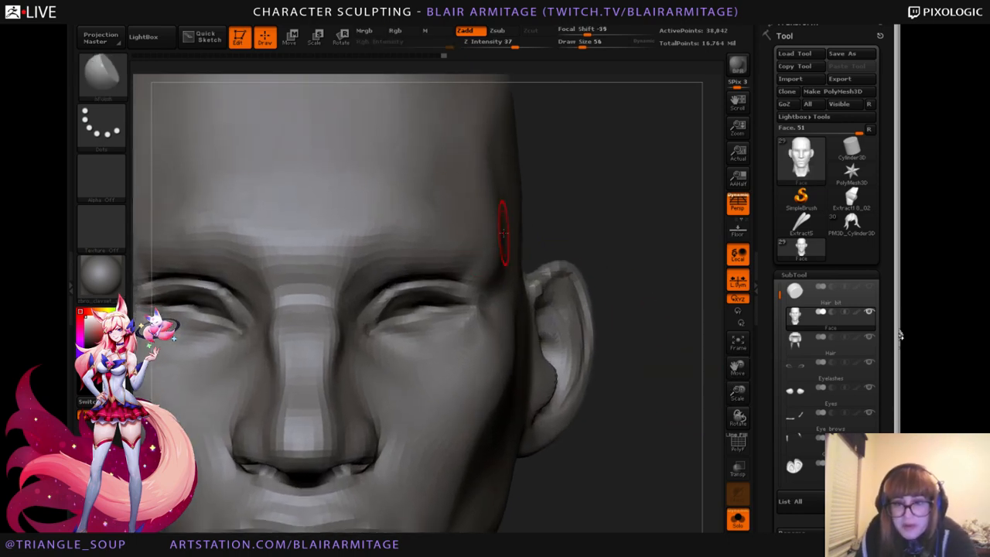
{"action": "key", "text": "shift"}
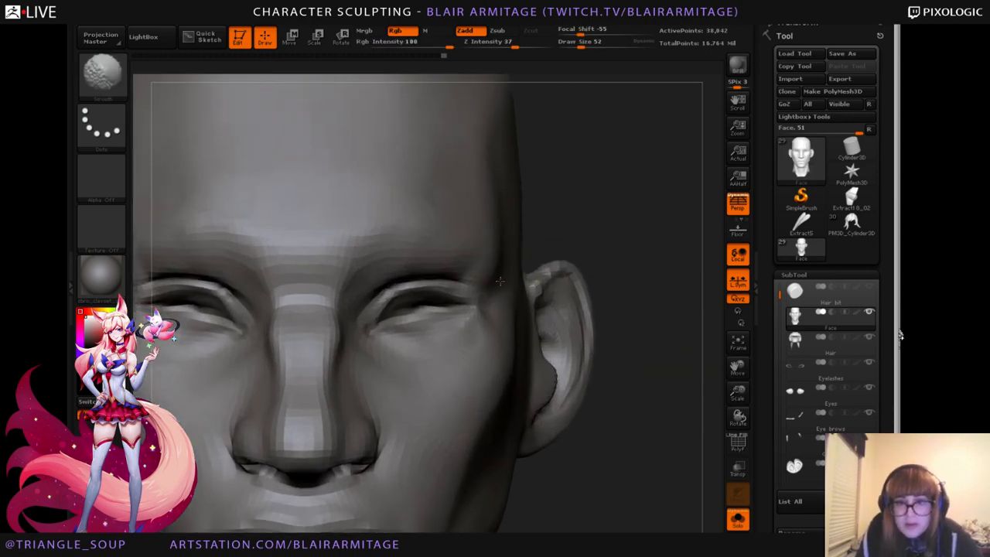
{"action": "mouse_move", "coordinate": [681, 390]}
{"action": "left_mouse_down", "text": "alt"}
{"action": "mouse_move", "coordinate": [710, 360]}
{"action": "mouse_move", "coordinate": [687, 362]}
{"action": "mouse_move", "coordinate": [704, 356]}
{"action": "left_mouse_up", "text": "alt"}
{"action": "left_click_drag", "start_coordinate": [486, 238], "coordinate": [244, 334]}
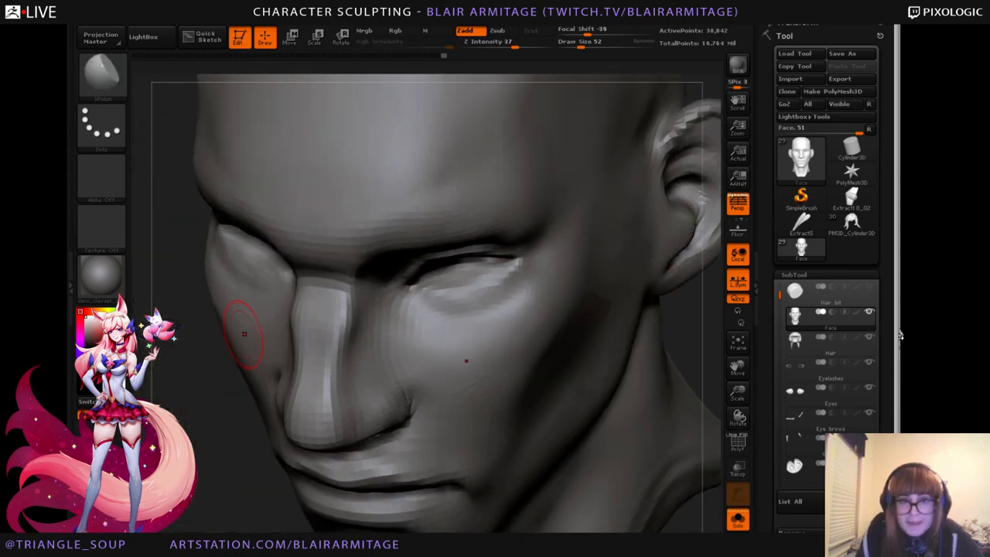
Build up the cheek beside the mouth corner with the Clay brush at draw size 72, undoing the first strokes.
{"action": "left_click", "coordinate": [107, 85]}
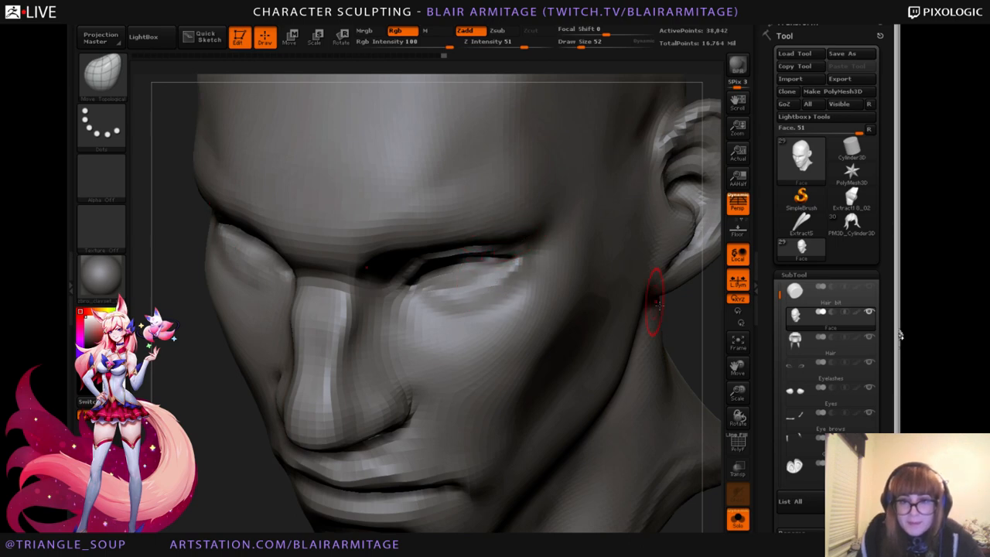
{"action": "mouse_move", "coordinate": [738, 393]}
{"action": "left_mouse_down"}
{"action": "mouse_move", "coordinate": [698, 340]}
{"action": "mouse_move", "coordinate": [693, 293]}
{"action": "mouse_move", "coordinate": [680, 300]}
{"action": "mouse_move", "coordinate": [688, 434]}
{"action": "mouse_move", "coordinate": [611, 402]}
{"action": "left_mouse_up"}
{"action": "left_click", "coordinate": [101, 80]}
{"action": "left_click", "coordinate": [154, 85]}
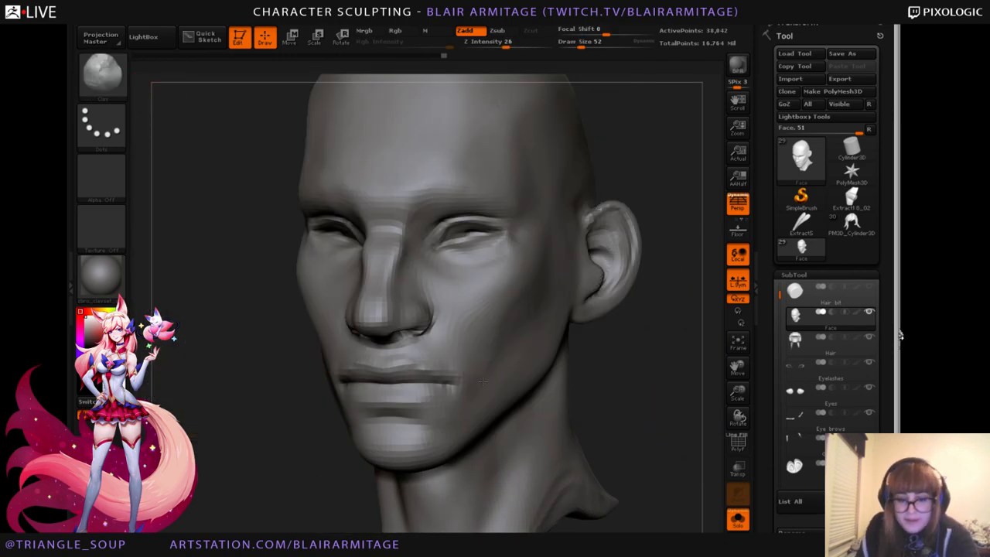
{"action": "key", "text": "ctrl+z"}
{"action": "left_click_drag", "start_coordinate": [468, 417], "coordinate": [489, 383]}
{"action": "key", "text": "ctrl+z"}
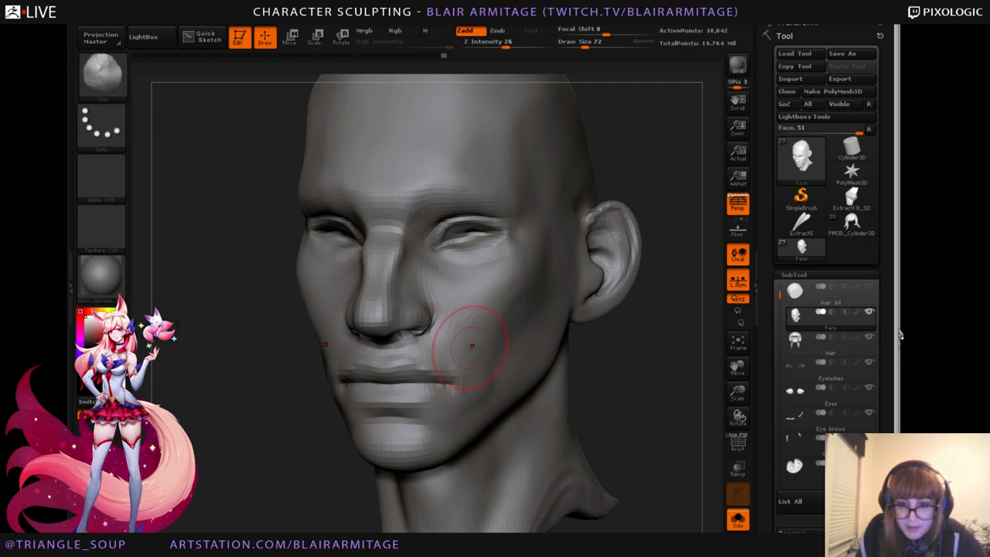
{"action": "left_click_drag", "start_coordinate": [324, 479], "coordinate": [349, 470], "text": "shift"}
{"action": "mouse_move", "coordinate": [595, 391]}
{"action": "left_mouse_down"}
{"action": "mouse_move", "coordinate": [464, 394]}
{"action": "mouse_move", "coordinate": [421, 417]}
{"action": "left_mouse_up"}
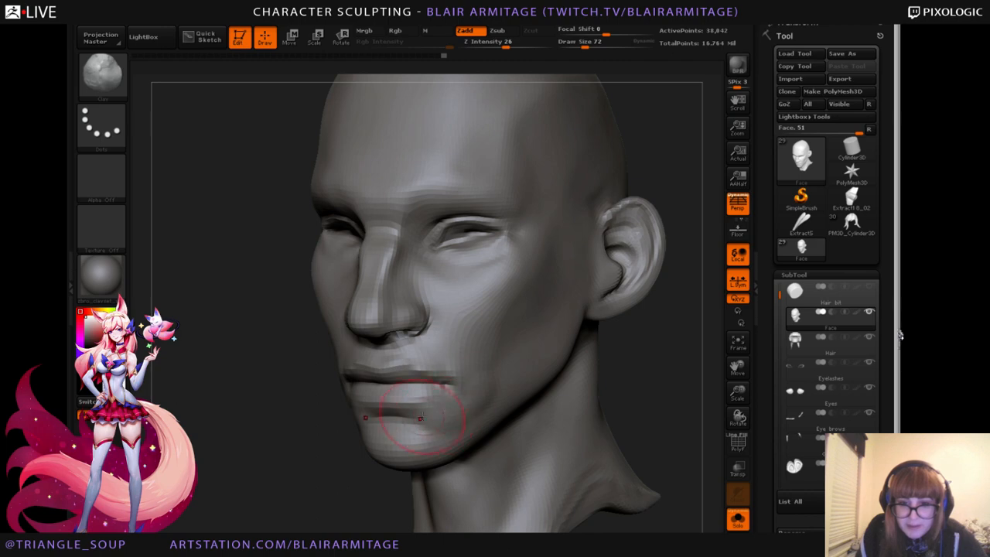
Shape the lower cheek between the mouth corner and the jawline and smooth the transition with a smaller draw size.
{"action": "key", "text": "bracketleft"}
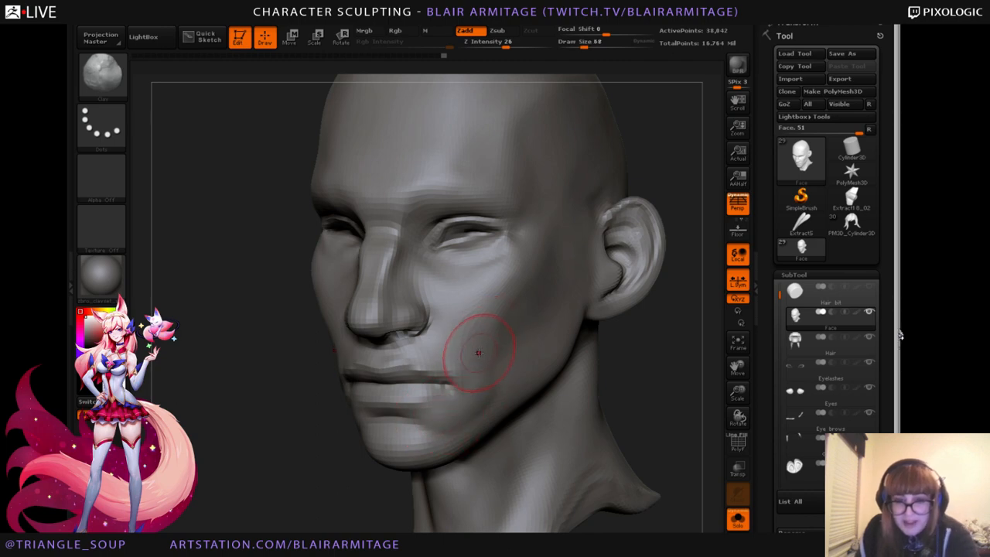
{"action": "mouse_move", "coordinate": [478, 389]}
{"action": "left_mouse_down", "text": "shift"}
{"action": "mouse_move", "coordinate": [463, 413]}
{"action": "mouse_move", "coordinate": [530, 369]}
{"action": "left_mouse_up", "text": "shift"}
{"action": "left_click_drag", "start_coordinate": [304, 490], "coordinate": [581, 389], "text": "shift"}
{"action": "left_click_drag", "start_coordinate": [570, 428], "coordinate": [495, 425]}
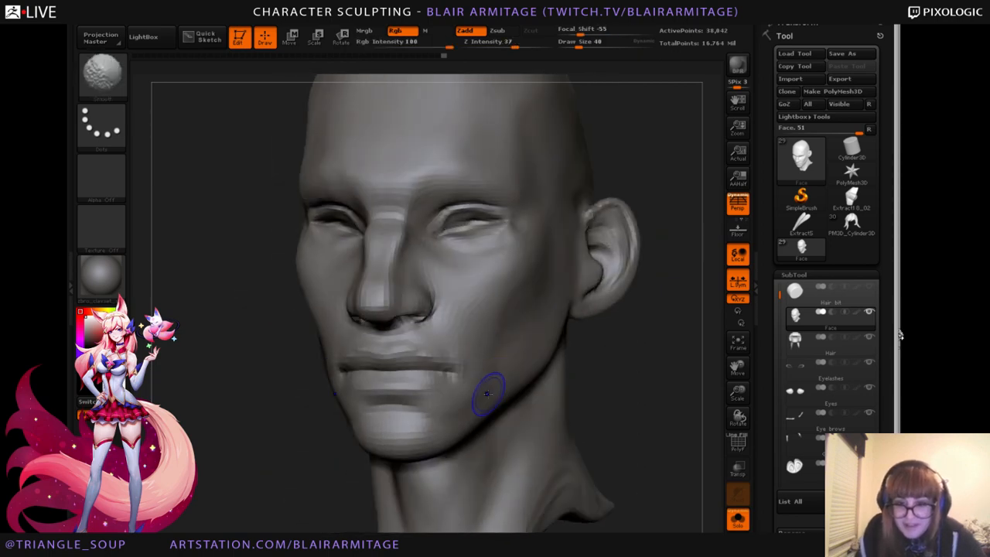
{"action": "right_click_drag", "start_coordinate": [487, 394], "coordinate": [495, 382], "text": "shift"}
Mask a strip from the temple down the cheek and around the mouth to mark the face planes, and clear the mask.
{"action": "mouse_move", "coordinate": [593, 367]}
{"action": "left_mouse_down"}
{"action": "mouse_move", "coordinate": [581, 384]}
{"action": "mouse_move", "coordinate": [595, 399]}
{"action": "mouse_move", "coordinate": [605, 372]}
{"action": "mouse_move", "coordinate": [460, 376]}
{"action": "mouse_move", "coordinate": [470, 362]}
{"action": "left_mouse_up"}
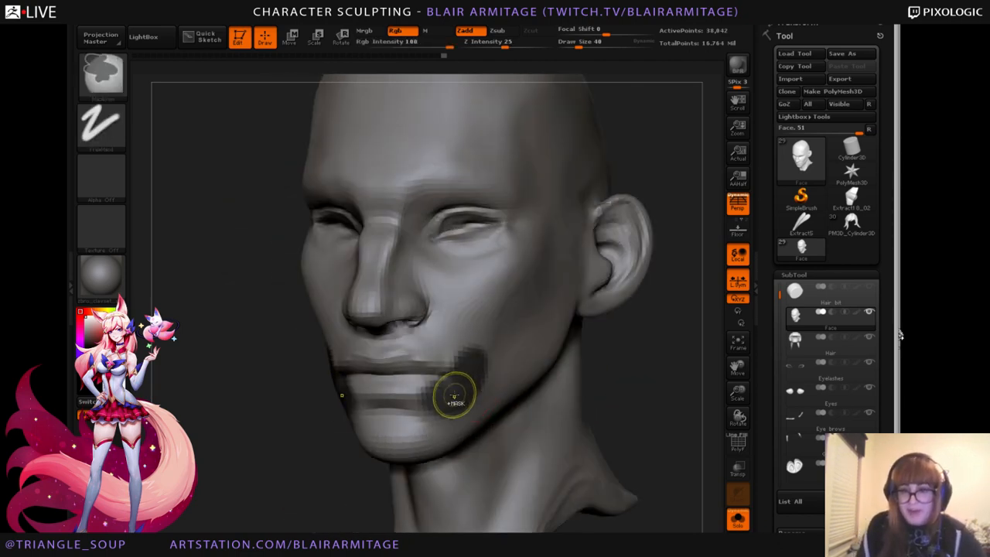
{"action": "key", "text": "ctrl+z"}
{"action": "mouse_move", "coordinate": [421, 402]}
{"action": "left_mouse_down", "text": "ctrl"}
{"action": "mouse_move", "coordinate": [416, 391]}
{"action": "mouse_move", "coordinate": [433, 397]}
{"action": "mouse_move", "coordinate": [363, 390]}
{"action": "mouse_move", "coordinate": [406, 384]}
{"action": "mouse_move", "coordinate": [440, 400]}
{"action": "mouse_move", "coordinate": [474, 392]}
{"action": "mouse_move", "coordinate": [470, 317]}
{"action": "mouse_move", "coordinate": [518, 264]}
{"action": "mouse_move", "coordinate": [539, 211]}
{"action": "mouse_move", "coordinate": [534, 166]}
{"action": "mouse_move", "coordinate": [513, 132]}
{"action": "left_mouse_up", "text": "ctrl"}
{"action": "key", "text": "ctrl+z"}
{"action": "key", "text": "ctrl+z"}
{"action": "mouse_move", "coordinate": [655, 150]}
{"action": "left_mouse_down"}
{"action": "mouse_move", "coordinate": [495, 222]}
{"action": "mouse_move", "coordinate": [510, 296]}
{"action": "left_mouse_up"}
{"action": "mouse_move", "coordinate": [500, 248]}
{"action": "left_mouse_down", "text": "ctrl"}
{"action": "mouse_move", "coordinate": [527, 160]}
{"action": "mouse_move", "coordinate": [517, 207]}
{"action": "left_mouse_up", "text": "ctrl"}
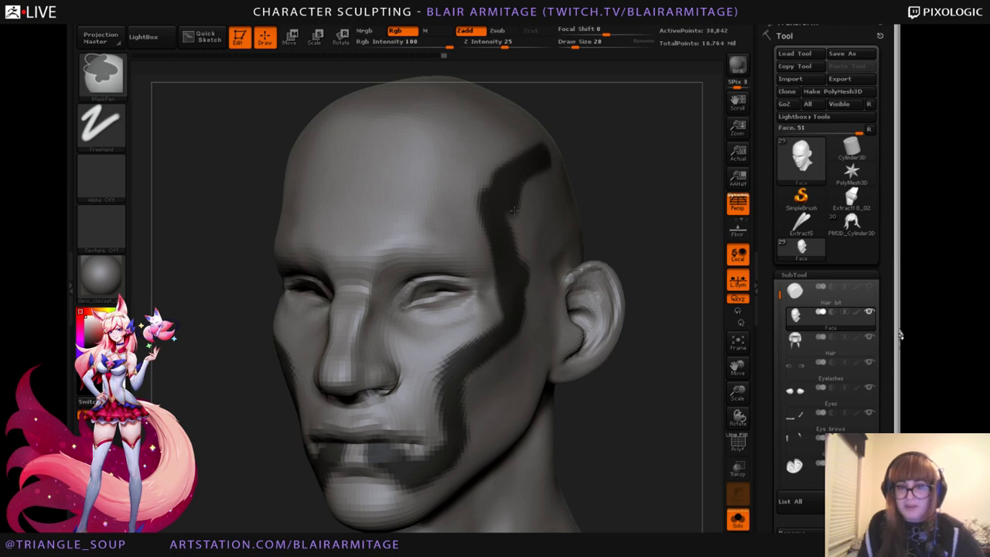
{"action": "left_click_drag", "start_coordinate": [658, 315], "coordinate": [660, 263], "text": "alt"}
{"action": "mouse_move", "coordinate": [658, 395]}
{"action": "left_mouse_down", "text": "ctrl"}
{"action": "mouse_move", "coordinate": [628, 434]}
{"action": "mouse_move", "coordinate": [645, 389]}
{"action": "mouse_move", "coordinate": [650, 409]}
{"action": "mouse_move", "coordinate": [642, 385]}
{"action": "left_mouse_up", "text": "ctrl"}
Refine the area around the mouth with the Clay brush, and work on the chin with the Standard brush at Z intensity 14.
{"action": "left_click_drag", "start_coordinate": [496, 367], "coordinate": [484, 378]}
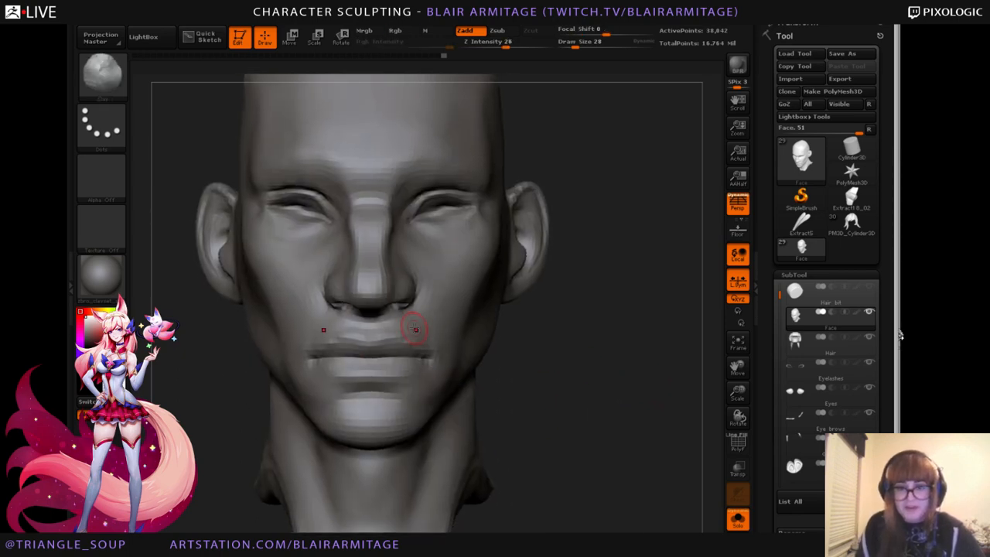
{"action": "left_click_drag", "start_coordinate": [580, 362], "coordinate": [407, 395]}
{"action": "key", "text": "b"}
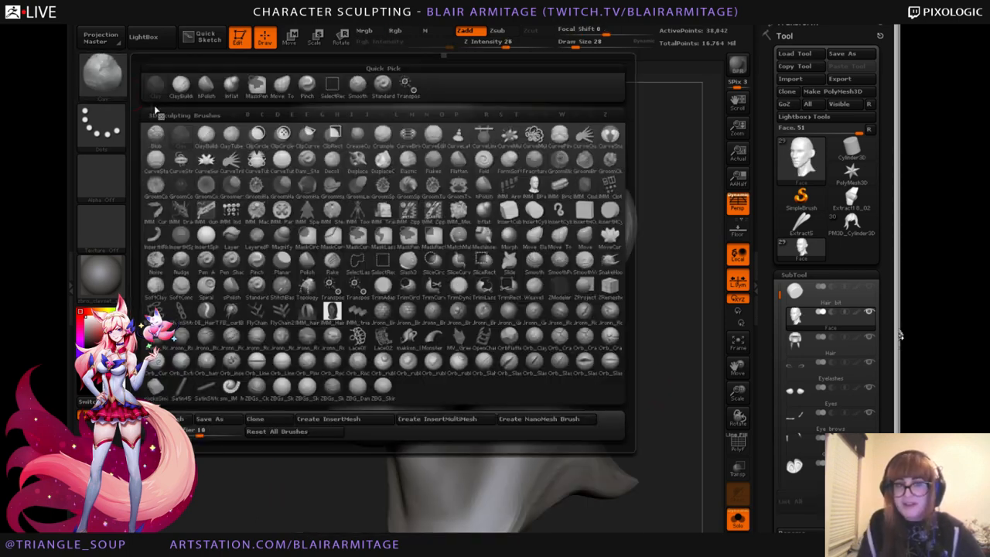
{"action": "key", "text": "s"}
{"action": "key", "text": "t"}
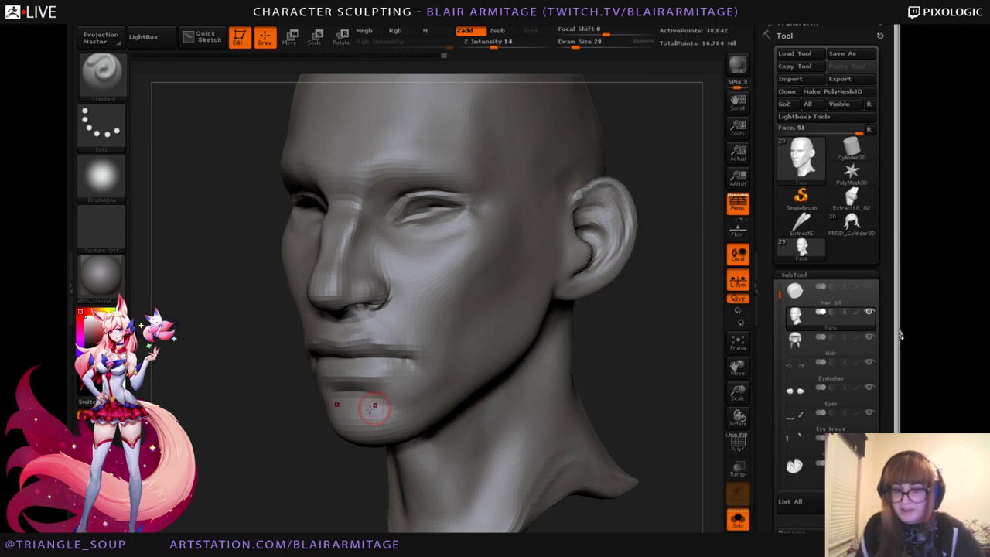
Adjust the chin and jawline on both sides with Move Topological, viewing the face from above and reducing the draw size.
{"action": "left_click", "coordinate": [102, 77]}
{"action": "left_click", "coordinate": [263, 90]}
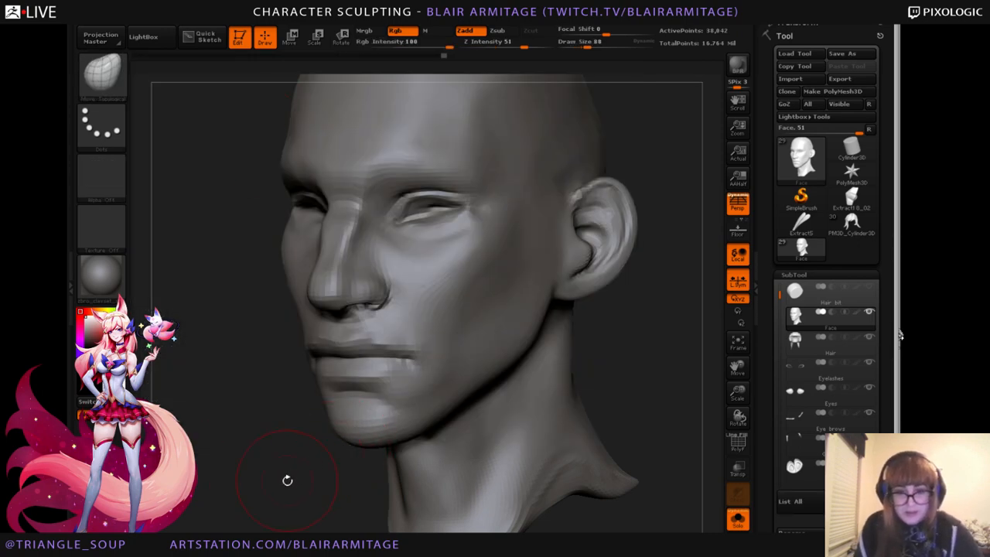
{"action": "left_click_drag", "start_coordinate": [287, 480], "coordinate": [332, 478], "text": "shift"}
{"action": "mouse_move", "coordinate": [491, 395]}
{"action": "left_mouse_down"}
{"action": "mouse_move", "coordinate": [477, 403]}
{"action": "mouse_move", "coordinate": [489, 396]}
{"action": "mouse_move", "coordinate": [503, 471]}
{"action": "mouse_move", "coordinate": [497, 444]}
{"action": "mouse_move", "coordinate": [578, 380]}
{"action": "mouse_move", "coordinate": [594, 379]}
{"action": "left_mouse_up"}
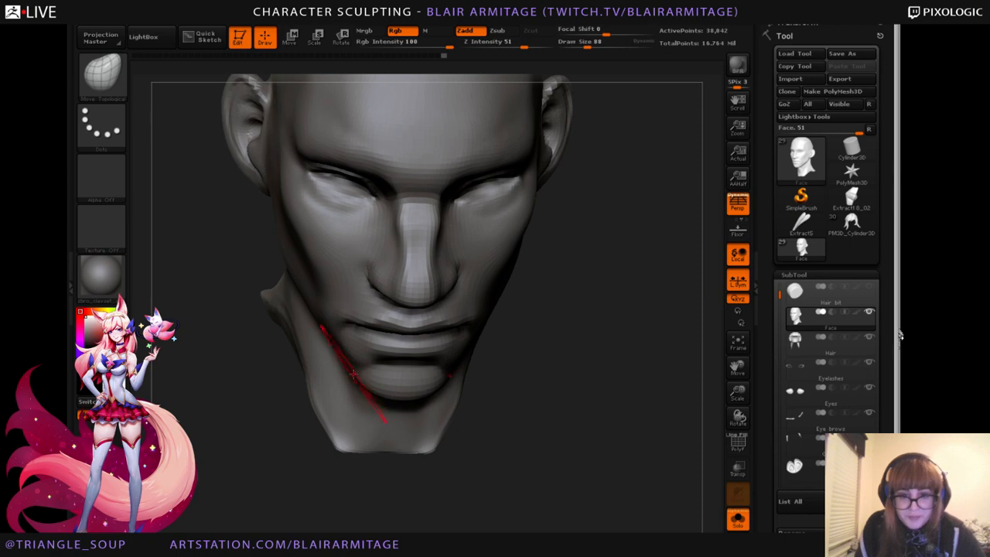
{"action": "key", "text": "bracketleft"}
{"action": "key", "text": "bracketleft"}
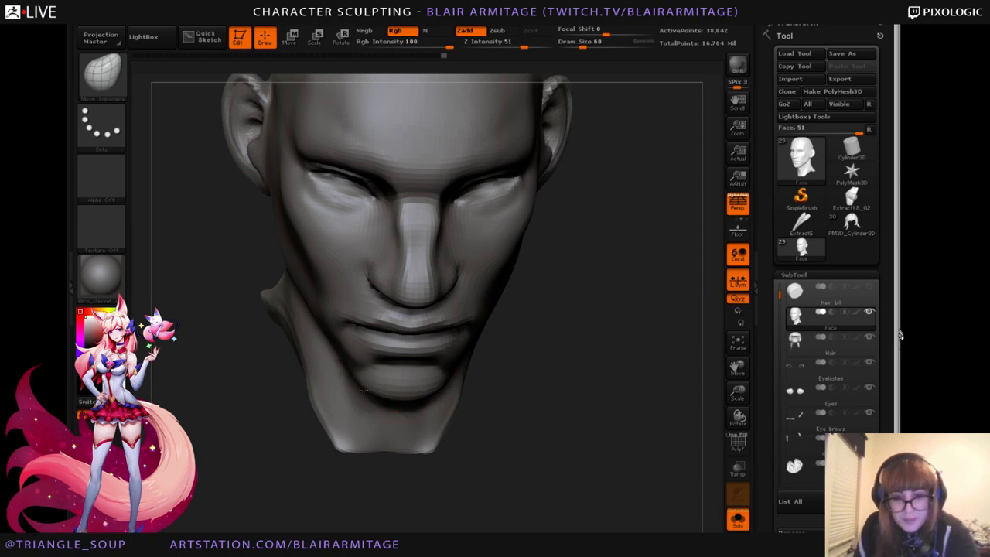
{"action": "left_click_drag", "start_coordinate": [502, 385], "coordinate": [438, 385]}
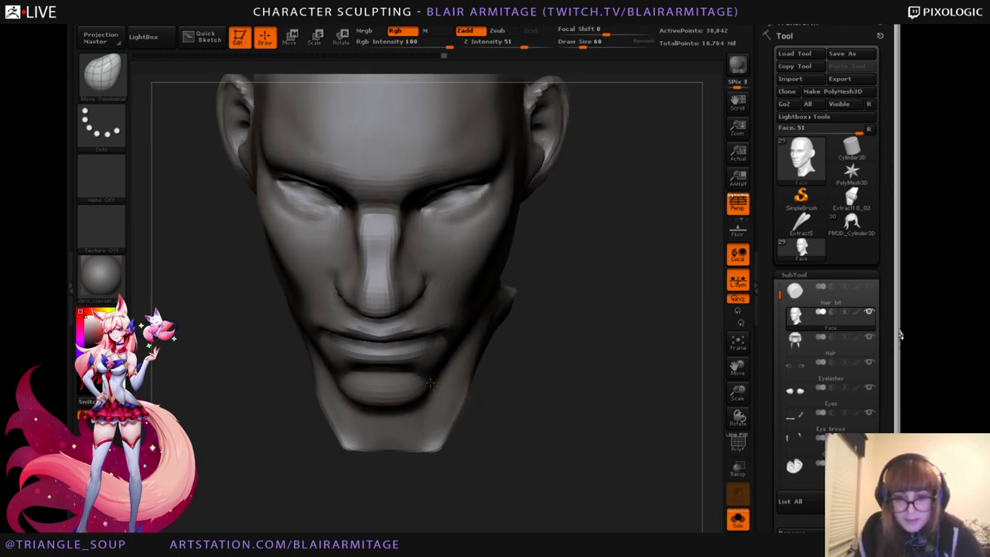
Adjust the inner eye corners and the sides of the nose with Move Topological, undoing the last stroke beside the nose.
{"action": "mouse_move", "coordinate": [604, 363]}
{"action": "left_mouse_down"}
{"action": "mouse_move", "coordinate": [589, 380]}
{"action": "mouse_move", "coordinate": [617, 397]}
{"action": "mouse_move", "coordinate": [606, 365]}
{"action": "left_mouse_up"}
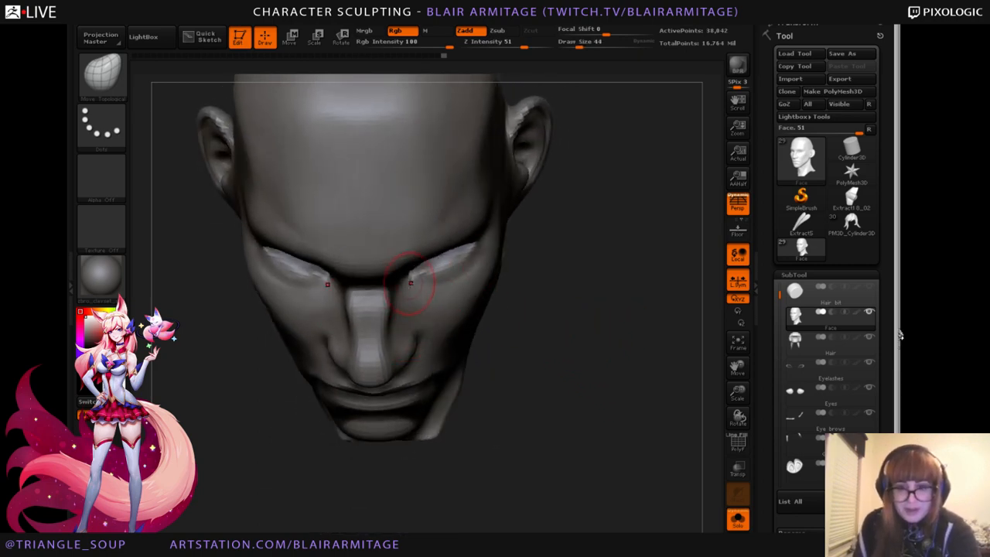
{"action": "right_click_drag", "start_coordinate": [396, 292], "coordinate": [459, 276]}
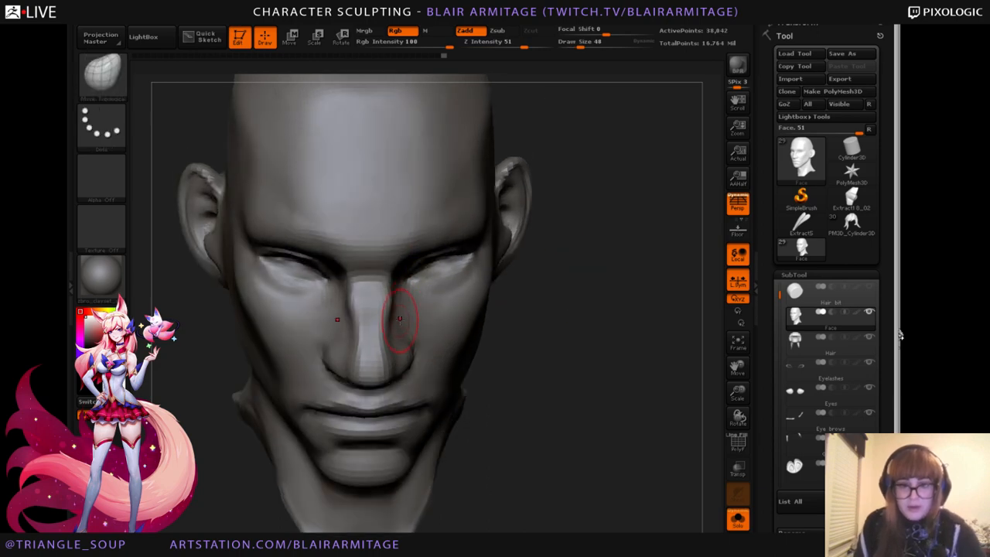
{"action": "left_click_drag", "start_coordinate": [389, 335], "coordinate": [393, 338]}
{"action": "key", "text": "ctrl+z"}
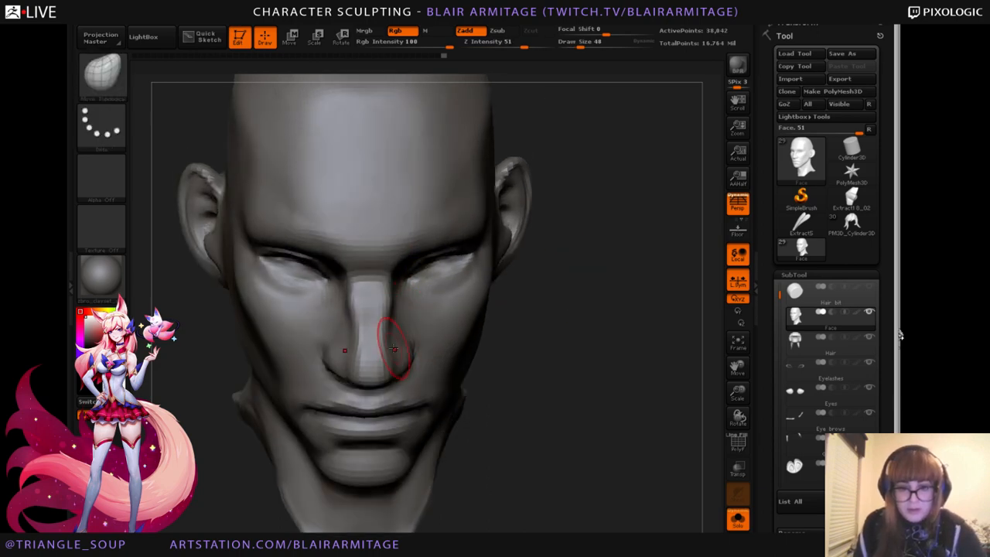
Adjust the sides of the head beside the ears with Move Topological, viewing the head from above and from the front.
{"action": "mouse_move", "coordinate": [504, 363]}
{"action": "left_mouse_down"}
{"action": "mouse_move", "coordinate": [523, 306]}
{"action": "mouse_move", "coordinate": [599, 303]}
{"action": "left_mouse_up"}
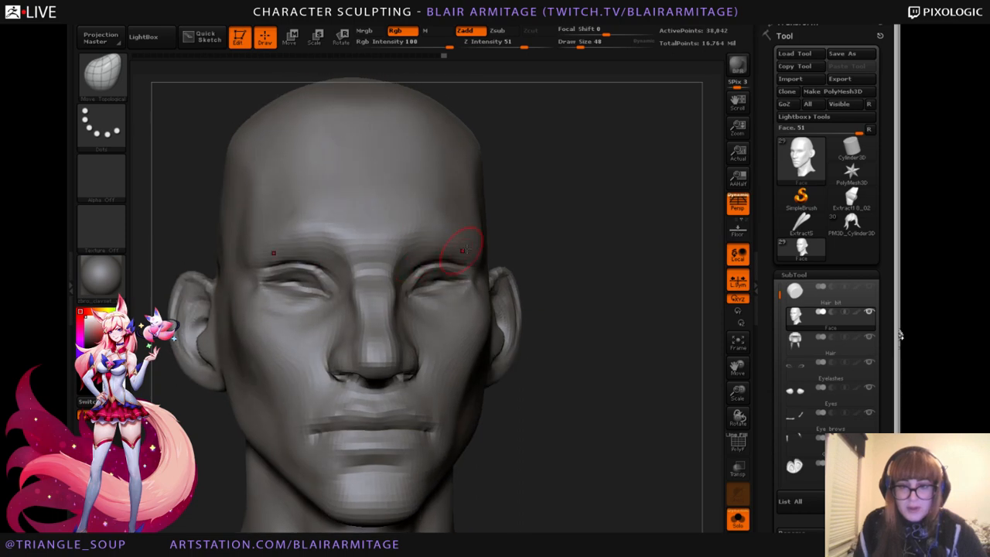
{"action": "mouse_move", "coordinate": [463, 239]}
{"action": "right_mouse_down"}
{"action": "mouse_move", "coordinate": [456, 283]}
{"action": "mouse_move", "coordinate": [533, 290]}
{"action": "right_mouse_up"}
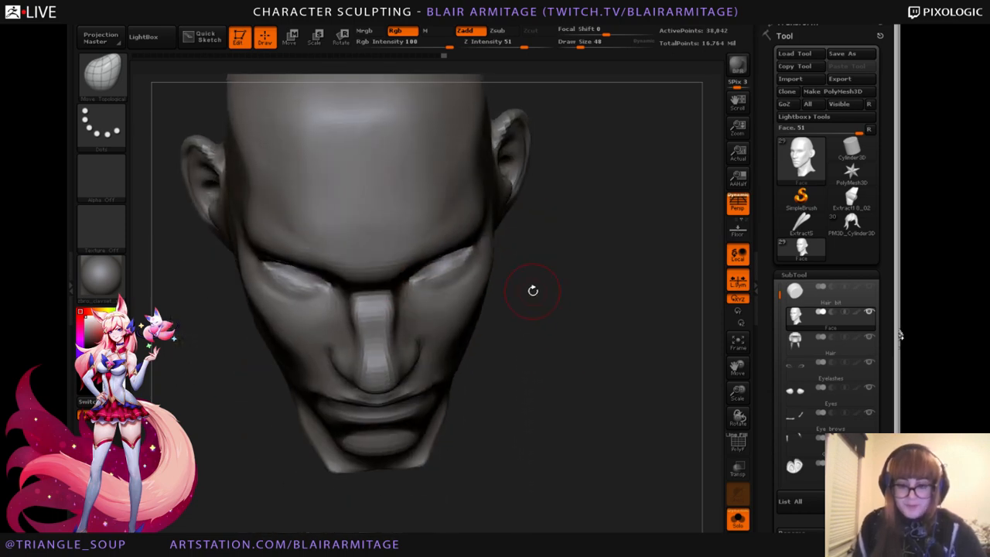
{"action": "right_click_drag", "start_coordinate": [515, 222], "coordinate": [549, 242]}
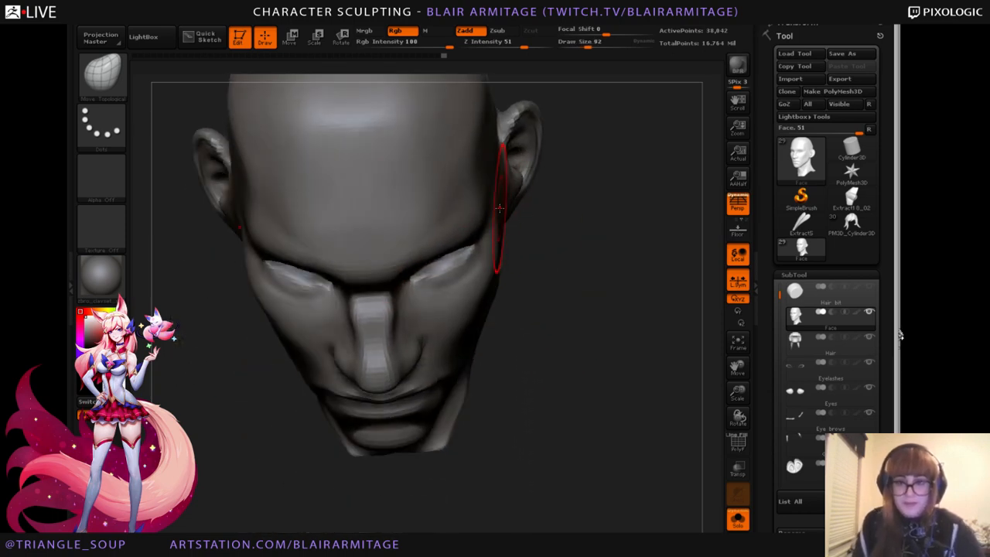
{"action": "left_click_drag", "start_coordinate": [508, 178], "coordinate": [507, 173]}
{"action": "mouse_move", "coordinate": [577, 258]}
{"action": "right_mouse_down"}
{"action": "mouse_move", "coordinate": [592, 223]}
{"action": "mouse_move", "coordinate": [600, 263]}
{"action": "right_mouse_up"}
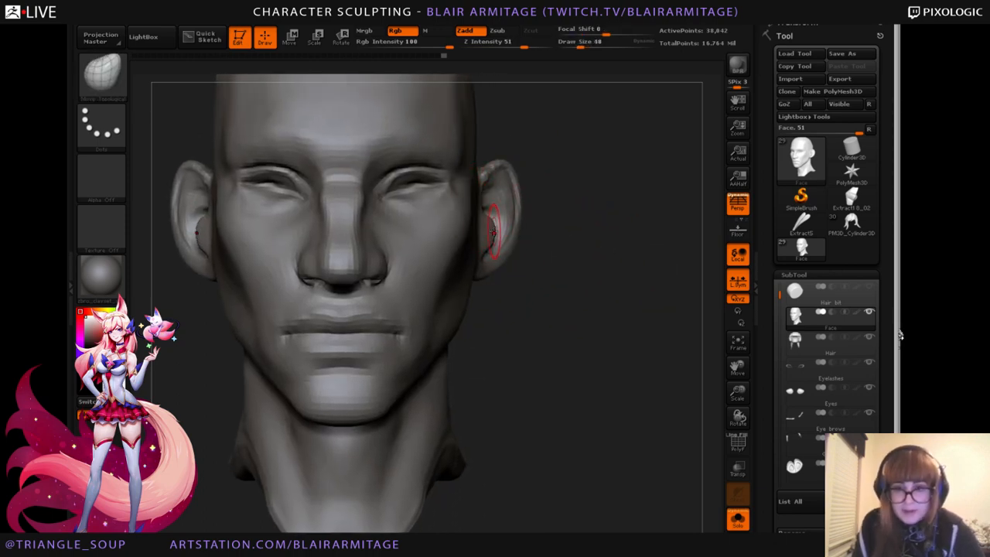
{"action": "left_click_drag", "start_coordinate": [493, 232], "coordinate": [488, 241]}
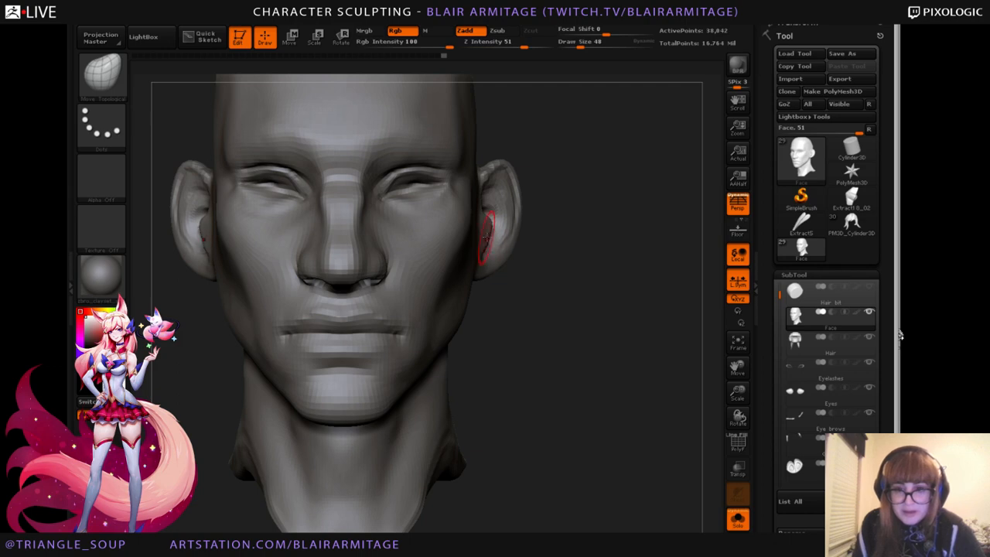
{"action": "right_click_drag", "start_coordinate": [510, 267], "coordinate": [548, 300]}
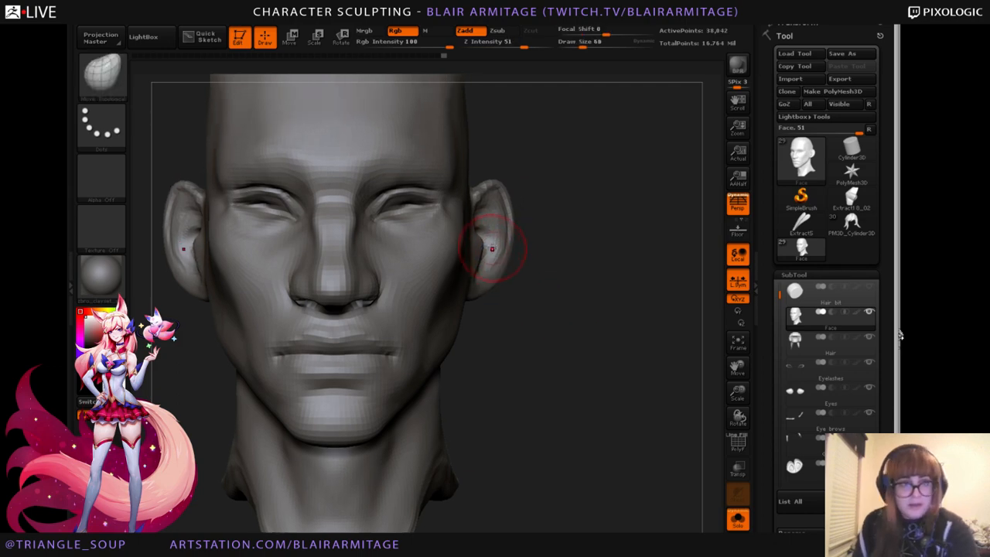
Choose the Inflat brush, check the ear's wireframe, and raise the face mesh two subdivision levels.
{"action": "mouse_move", "coordinate": [503, 194]}
{"action": "right_mouse_down"}
{"action": "mouse_move", "coordinate": [572, 227]}
{"action": "mouse_move", "coordinate": [320, 210]}
{"action": "right_mouse_up"}
{"action": "left_click", "coordinate": [101, 73]}
{"action": "left_click", "coordinate": [227, 89]}
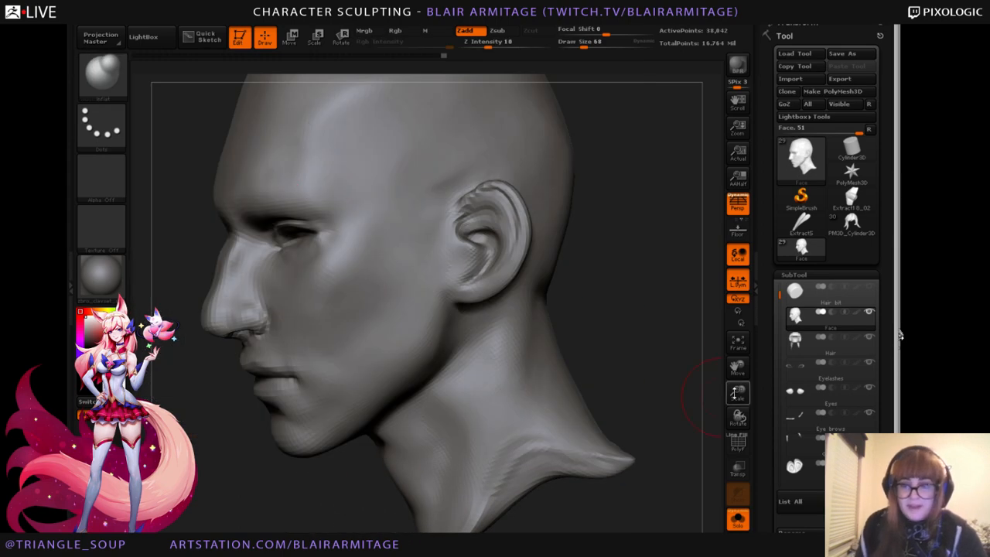
{"action": "left_click_drag", "start_coordinate": [737, 392], "coordinate": [737, 443]}
{"action": "left_click", "coordinate": [737, 444]}
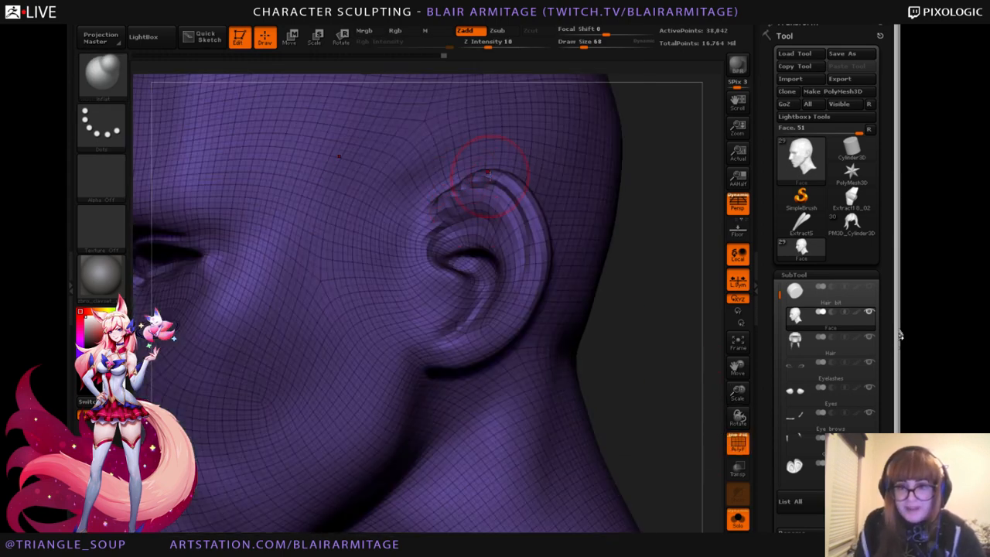
{"action": "left_click_drag", "start_coordinate": [639, 258], "coordinate": [667, 254]}
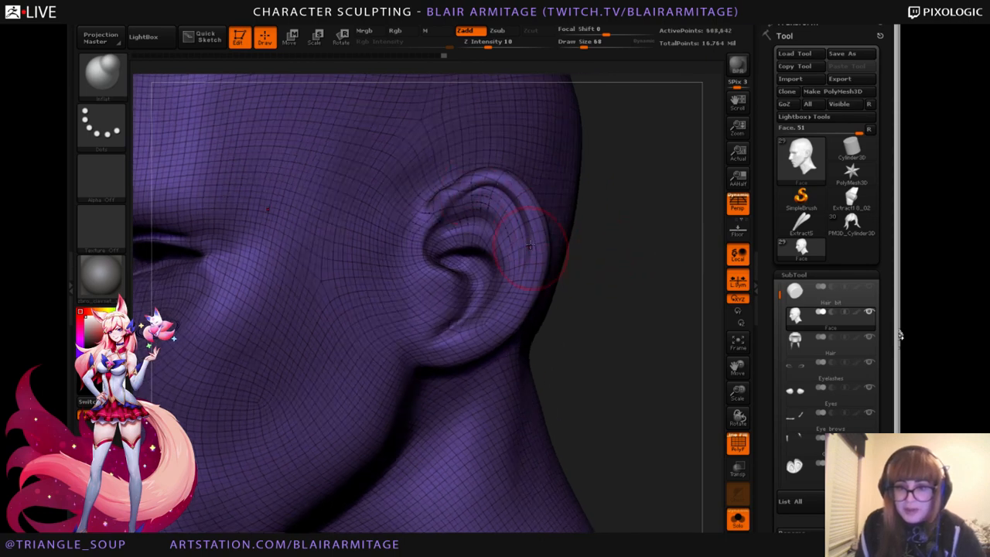
{"action": "left_click", "coordinate": [738, 444]}
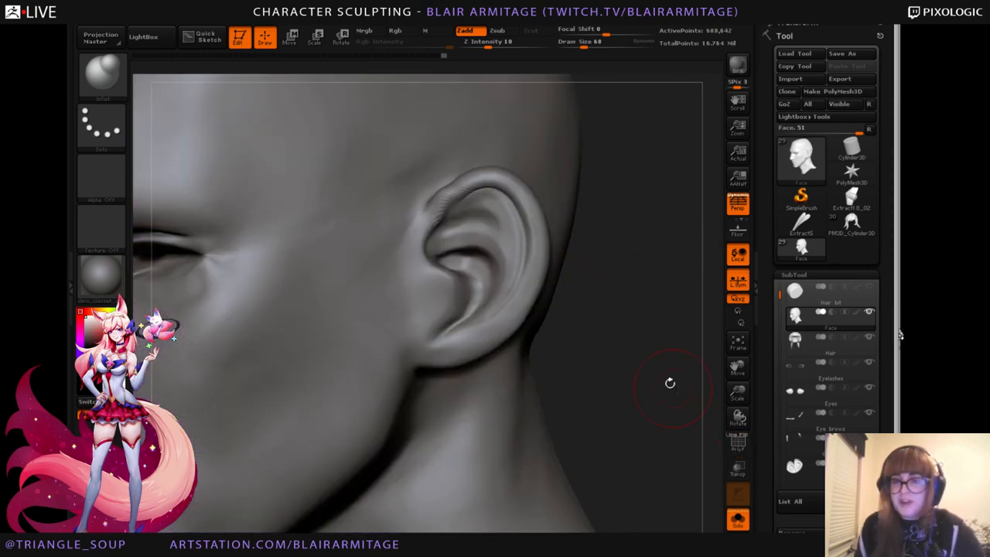
Smooth the upper part of the ear, and check its shape from several angles with Move Topological active.
{"action": "left_click_drag", "start_coordinate": [670, 382], "coordinate": [700, 379]}
{"action": "left_click_drag", "start_coordinate": [482, 203], "coordinate": [449, 221], "text": "shift"}
{"action": "mouse_move", "coordinate": [599, 309]}
{"action": "left_mouse_down"}
{"action": "mouse_move", "coordinate": [656, 311]}
{"action": "mouse_move", "coordinate": [647, 309]}
{"action": "left_mouse_up"}
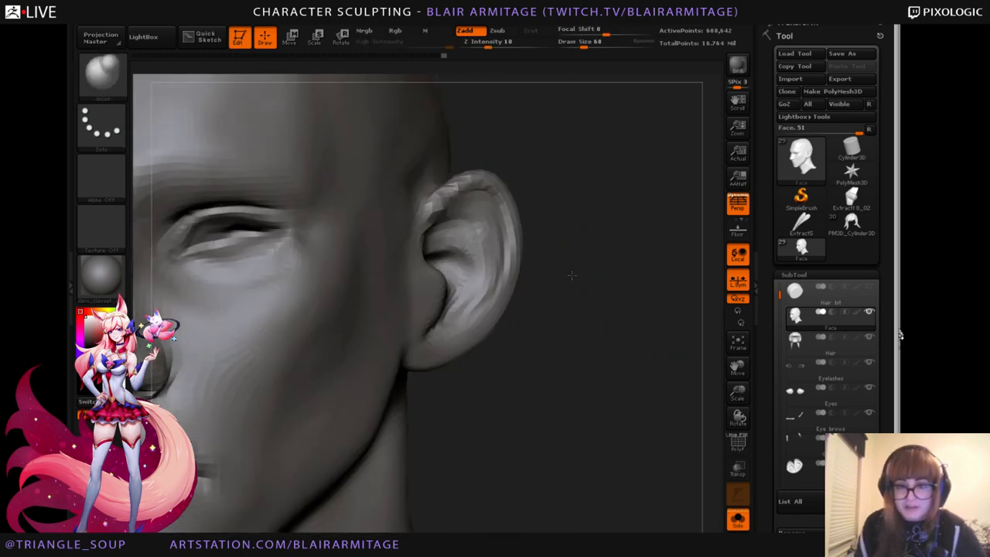
{"action": "left_click_drag", "start_coordinate": [570, 274], "coordinate": [603, 274]}
{"action": "left_click", "coordinate": [102, 75]}
{"action": "left_click", "coordinate": [283, 85]}
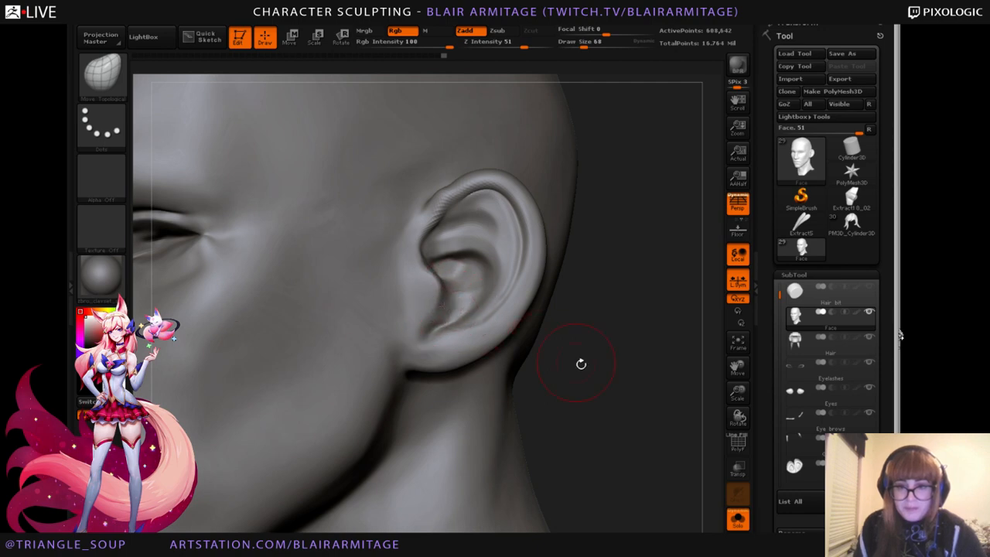
{"action": "left_click_drag", "start_coordinate": [580, 364], "coordinate": [673, 314]}
{"action": "left_click_drag", "start_coordinate": [649, 203], "coordinate": [579, 190]}
{"action": "left_click_drag", "start_coordinate": [611, 158], "coordinate": [572, 166]}
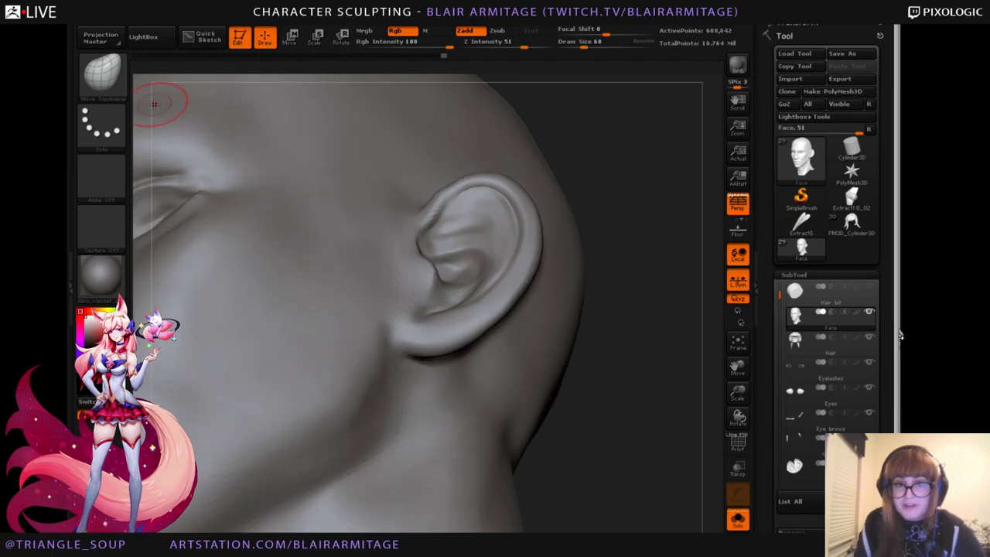
Refine and smooth the upper inner fold of the ear using the Standard brush at Z intensity 14 and draw size 32.
{"action": "left_click", "coordinate": [100, 73]}
{"action": "left_click", "coordinate": [386, 88]}
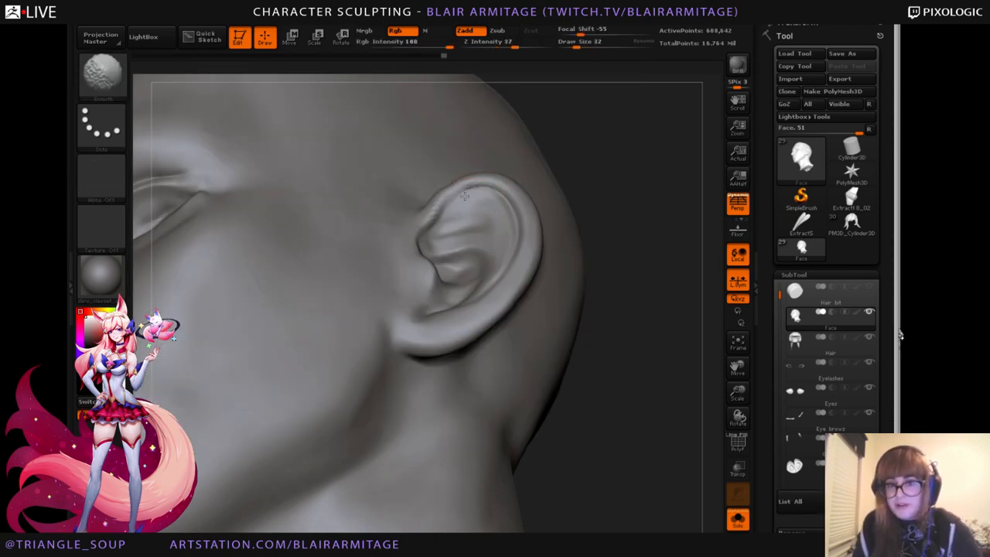
{"action": "left_click_drag", "start_coordinate": [473, 193], "coordinate": [480, 189], "text": "shift"}
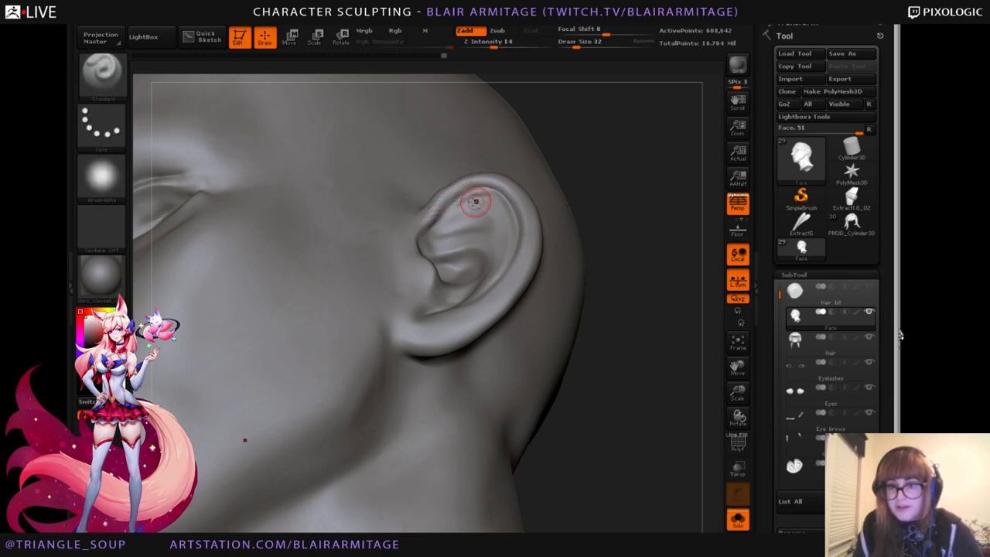
{"action": "mouse_move", "coordinate": [473, 202]}
{"action": "left_mouse_down"}
{"action": "mouse_move", "coordinate": [492, 198]}
{"action": "mouse_move", "coordinate": [459, 208]}
{"action": "left_mouse_up"}
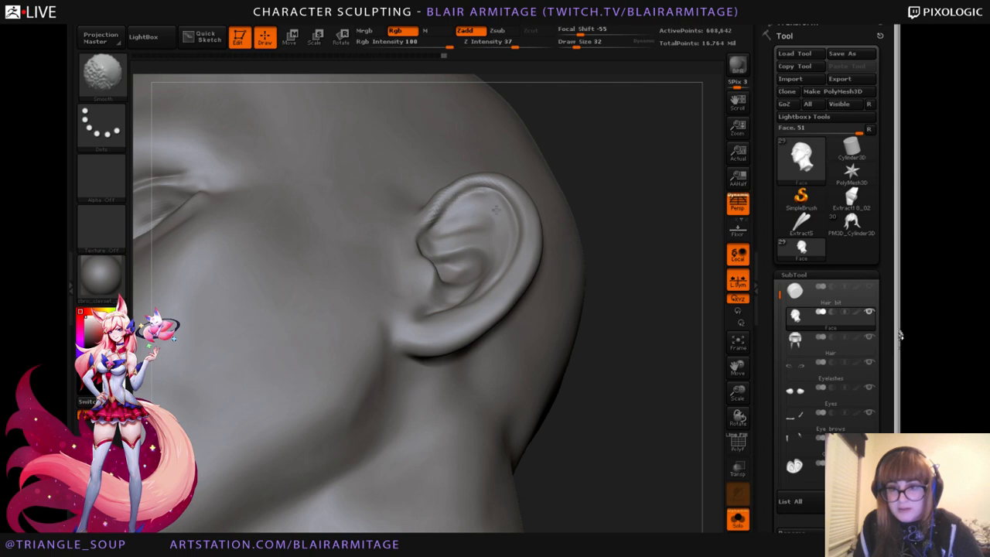
{"action": "right_click_drag", "start_coordinate": [497, 210], "coordinate": [456, 214]}
{"action": "mouse_move", "coordinate": [477, 194]}
{"action": "left_mouse_down"}
{"action": "mouse_move", "coordinate": [446, 218]}
{"action": "mouse_move", "coordinate": [478, 194]}
{"action": "mouse_move", "coordinate": [482, 203]}
{"action": "left_mouse_up"}
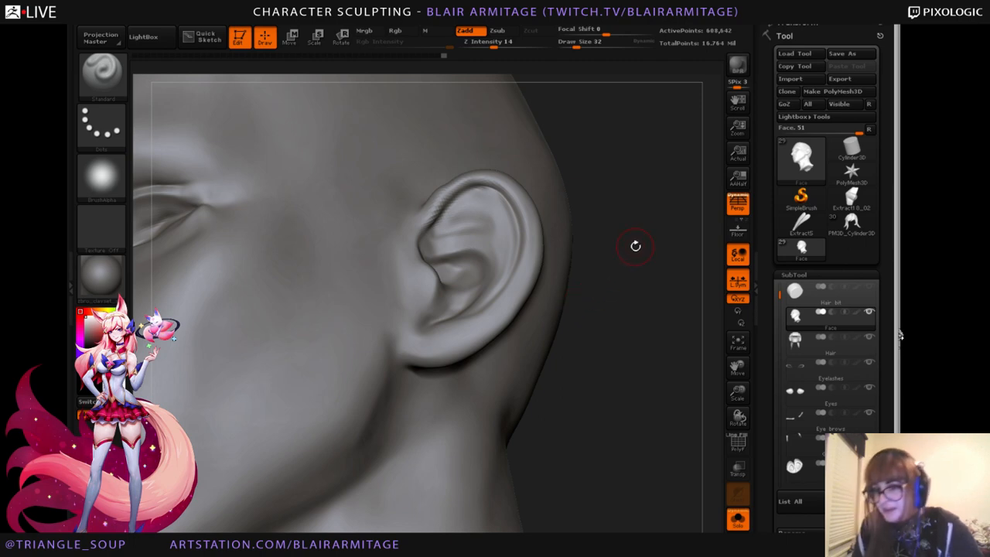
{"action": "mouse_move", "coordinate": [635, 246]}
{"action": "left_mouse_down"}
{"action": "mouse_move", "coordinate": [647, 255]}
{"action": "mouse_move", "coordinate": [623, 248]}
{"action": "left_mouse_up"}
{"action": "left_click_drag", "start_coordinate": [617, 289], "coordinate": [648, 300]}
Adjust the ear's overall shape with Move Topological at draw size 76, viewing it from the front and side.
{"action": "left_click", "coordinate": [102, 76]}
{"action": "left_click", "coordinate": [282, 85]}
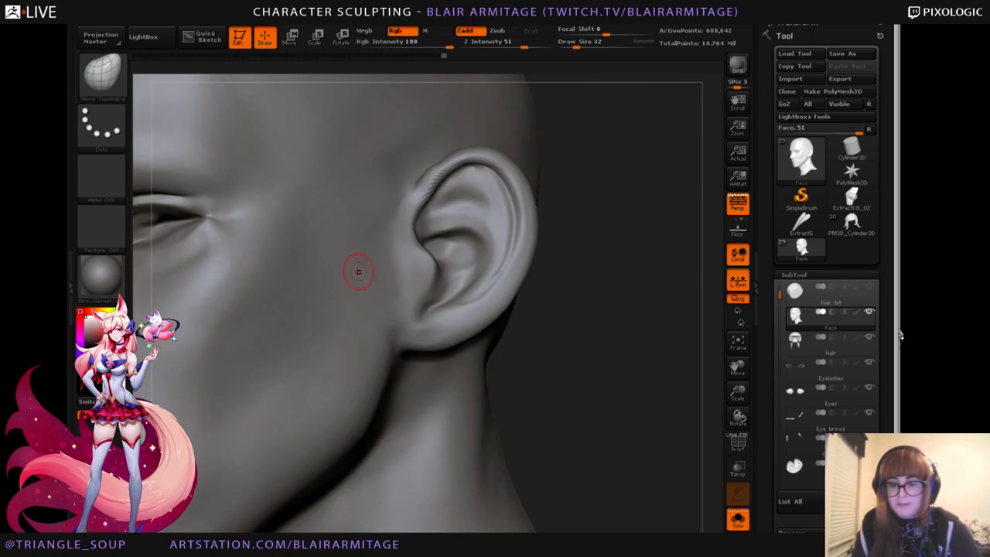
{"action": "key", "text": "bracketright"}
{"action": "key", "text": "bracketright"}
{"action": "key", "text": "bracketright"}
{"action": "key", "text": "bracketright"}
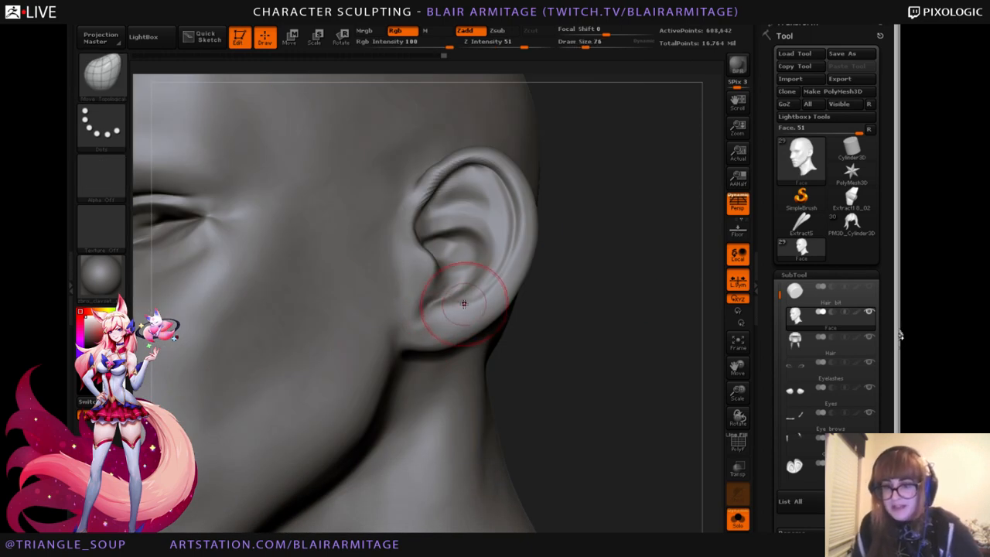
{"action": "left_click_drag", "start_coordinate": [579, 300], "coordinate": [603, 321]}
{"action": "left_click_drag", "start_coordinate": [554, 243], "coordinate": [386, 260]}
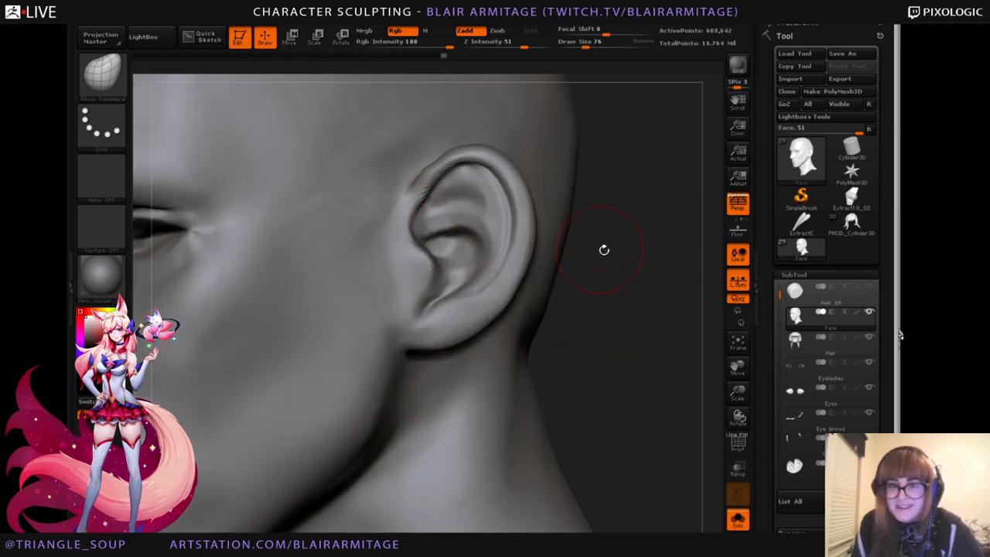
{"action": "left_click_drag", "start_coordinate": [603, 250], "coordinate": [654, 323]}
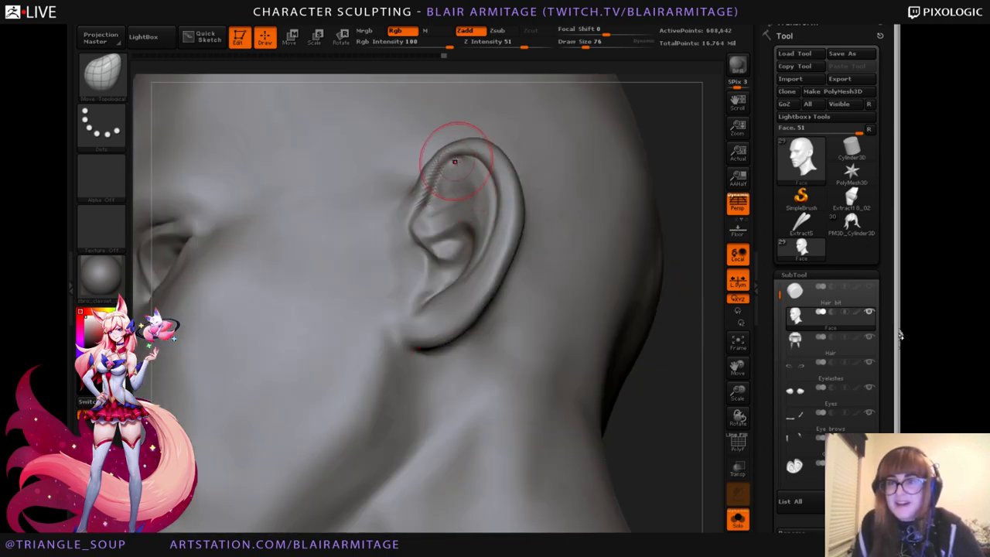
{"action": "left_click_drag", "start_coordinate": [678, 289], "coordinate": [696, 297]}
Lower the face mesh three subdivision levels and adjust the forehead and sides of the head with Move Topological at draw size 112.
{"action": "left_click_drag", "start_coordinate": [736, 393], "coordinate": [632, 346]}
{"action": "left_click_drag", "start_coordinate": [737, 394], "coordinate": [739, 422]}
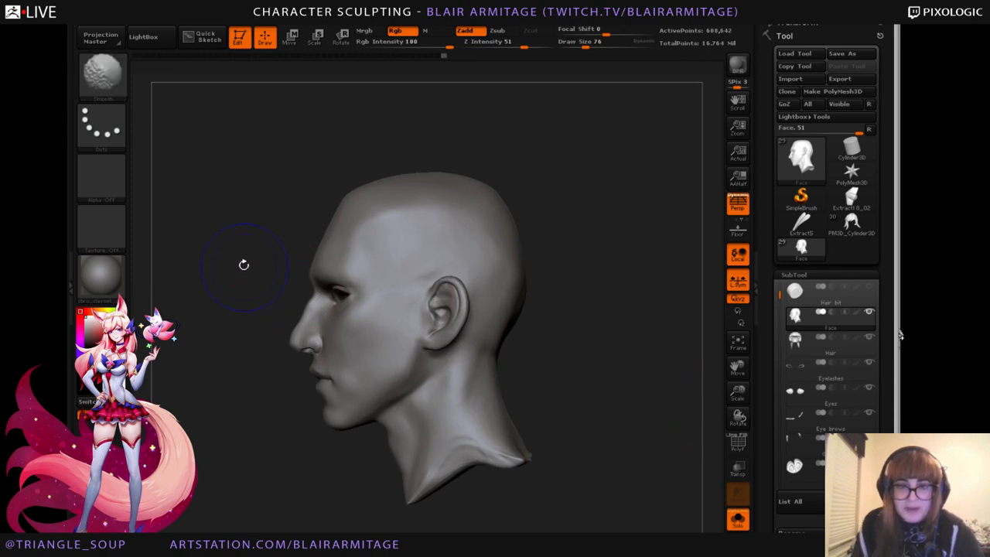
{"action": "key", "text": "shift+d"}
{"action": "key", "text": "shift+d"}
{"action": "key", "text": "shift+d"}
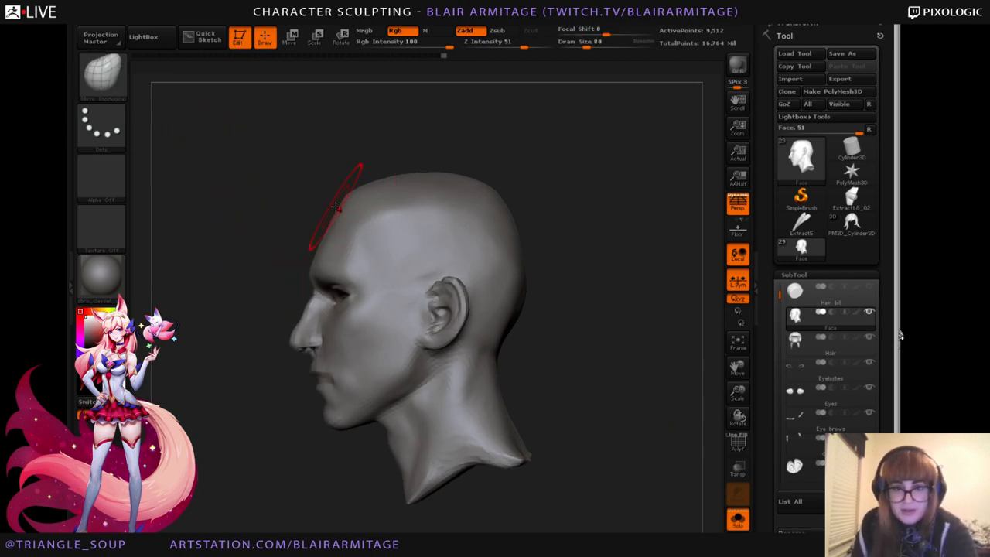
{"action": "key", "text": "bracketright"}
{"action": "key", "text": "bracketright"}
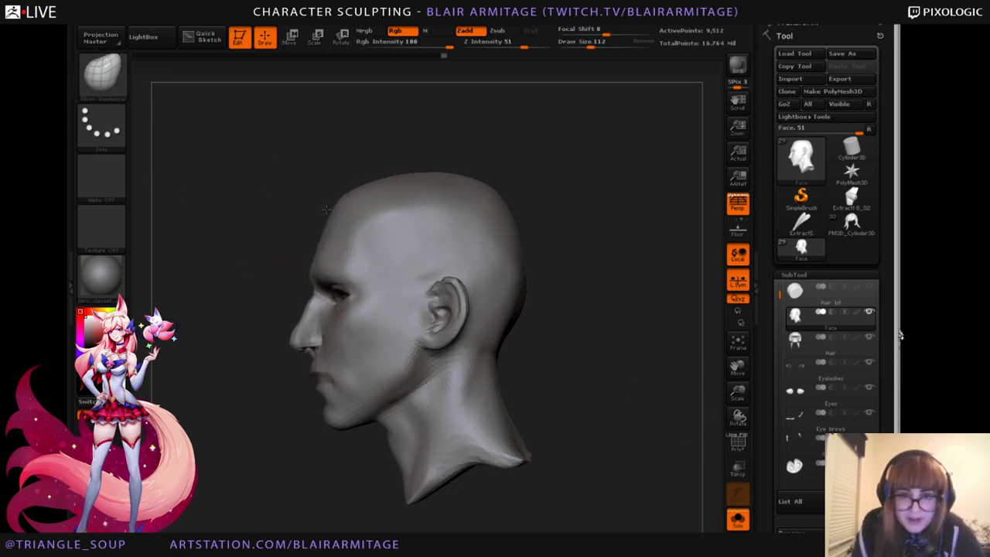
{"action": "left_click_drag", "start_coordinate": [279, 210], "coordinate": [661, 374]}
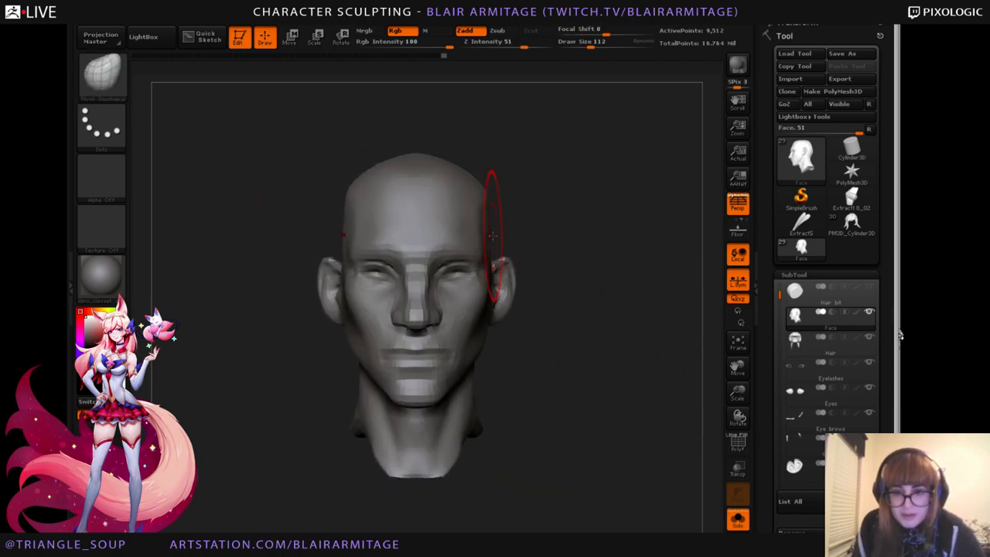
{"action": "left_click_drag", "start_coordinate": [562, 251], "coordinate": [502, 290]}
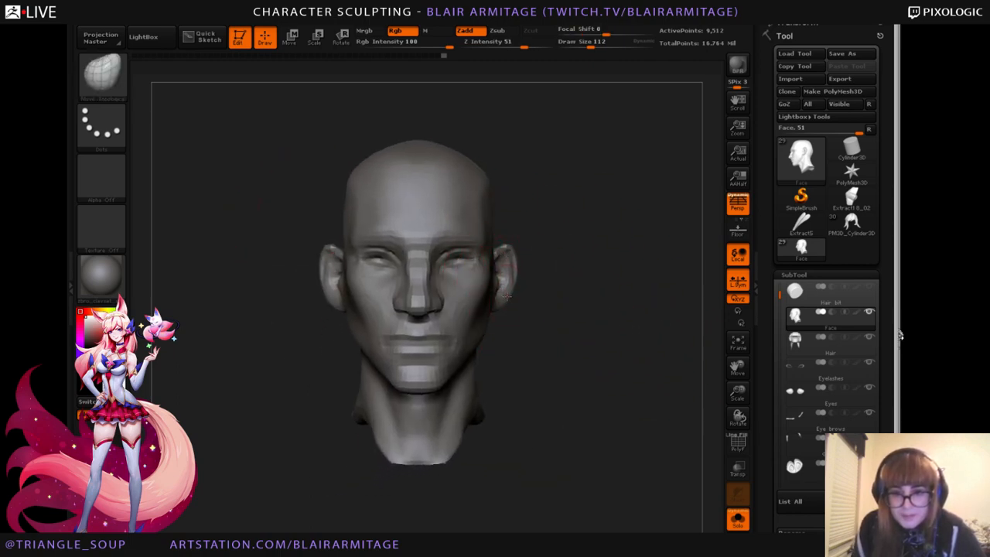
Show the hair, eyes and eyebrows again, and raise the face mesh back up three subdivision levels.
{"action": "left_click", "coordinate": [738, 520]}
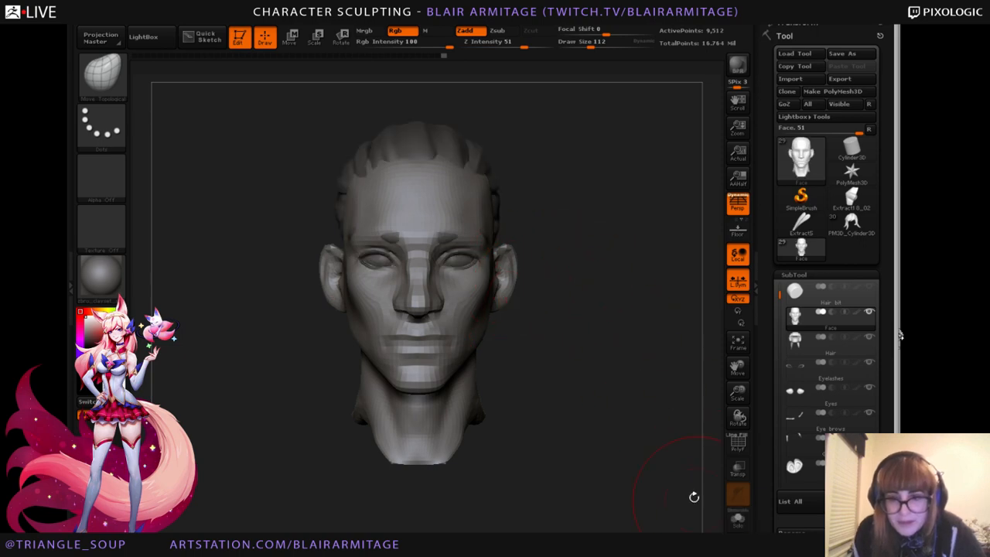
{"action": "key", "text": "d"}
{"action": "key", "text": "d"}
{"action": "key", "text": "d"}
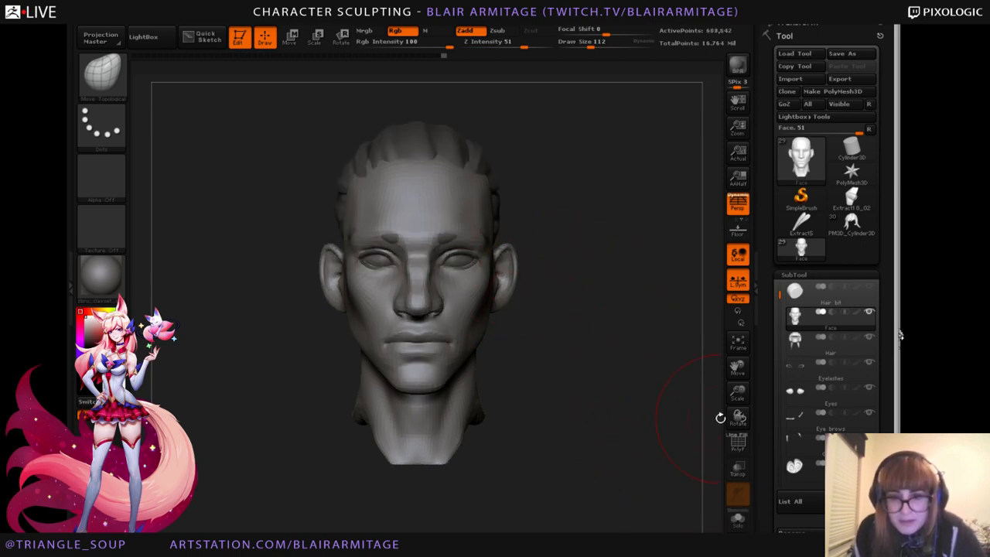
Select the Eye brows subtool and pull the eyebrows out of the forehead with Move Topological.
{"action": "left_click_drag", "start_coordinate": [736, 393], "coordinate": [737, 440]}
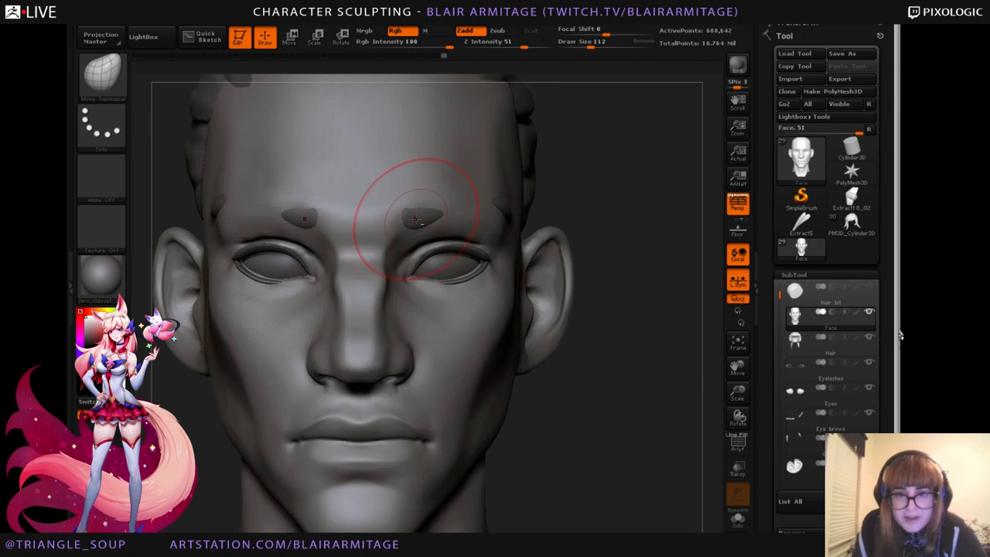
{"action": "left_click", "coordinate": [415, 219], "text": "alt"}
{"action": "left_click_drag", "start_coordinate": [641, 309], "coordinate": [648, 240]}
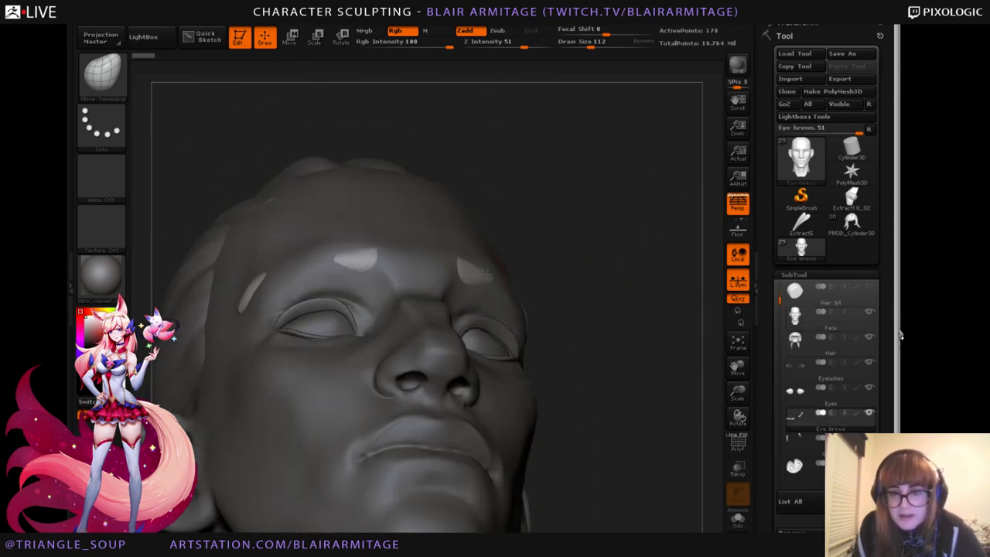
{"action": "left_click_drag", "start_coordinate": [487, 272], "coordinate": [504, 272]}
{"action": "mouse_move", "coordinate": [560, 294]}
{"action": "left_mouse_down"}
{"action": "mouse_move", "coordinate": [594, 303]}
{"action": "mouse_move", "coordinate": [516, 282]}
{"action": "left_mouse_up"}
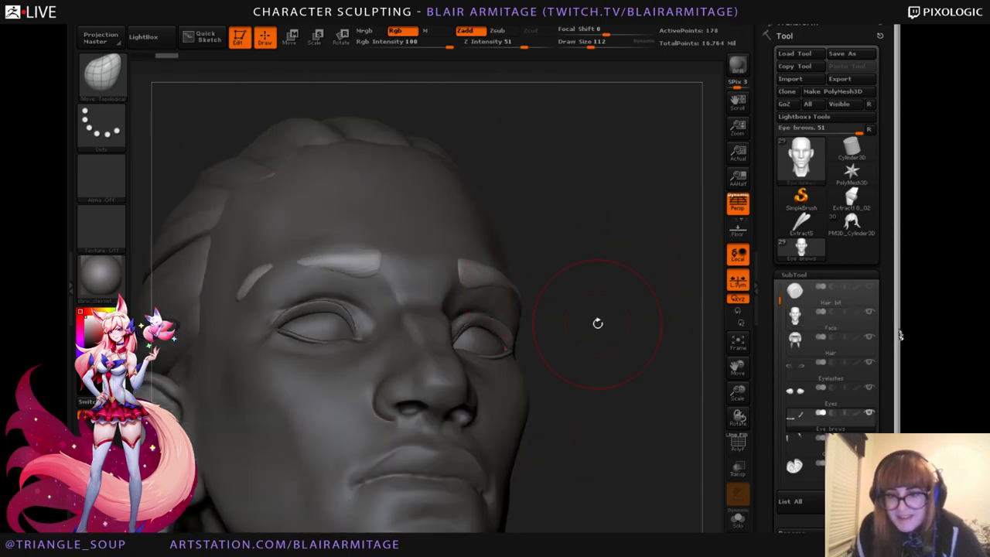
Turn on ghost transparency and shape the eyebrows along the brow ridge with Move Topological, reducing the draw size to 72.
{"action": "left_click", "coordinate": [738, 470]}
{"action": "left_click_drag", "start_coordinate": [599, 371], "coordinate": [523, 303]}
{"action": "left_click_drag", "start_coordinate": [353, 232], "coordinate": [331, 230]}
{"action": "left_click_drag", "start_coordinate": [642, 270], "coordinate": [447, 265]}
{"action": "mouse_move", "coordinate": [579, 179]}
{"action": "left_mouse_down"}
{"action": "mouse_move", "coordinate": [487, 267]}
{"action": "mouse_move", "coordinate": [469, 272]}
{"action": "left_mouse_up"}
{"action": "left_click_drag", "start_coordinate": [541, 182], "coordinate": [504, 202]}
{"action": "left_click_drag", "start_coordinate": [476, 280], "coordinate": [472, 288]}
{"action": "mouse_move", "coordinate": [533, 187]}
{"action": "left_mouse_down"}
{"action": "mouse_move", "coordinate": [577, 270]}
{"action": "mouse_move", "coordinate": [579, 249]}
{"action": "mouse_move", "coordinate": [507, 268]}
{"action": "left_mouse_up"}
{"action": "left_click_drag", "start_coordinate": [618, 220], "coordinate": [448, 321]}
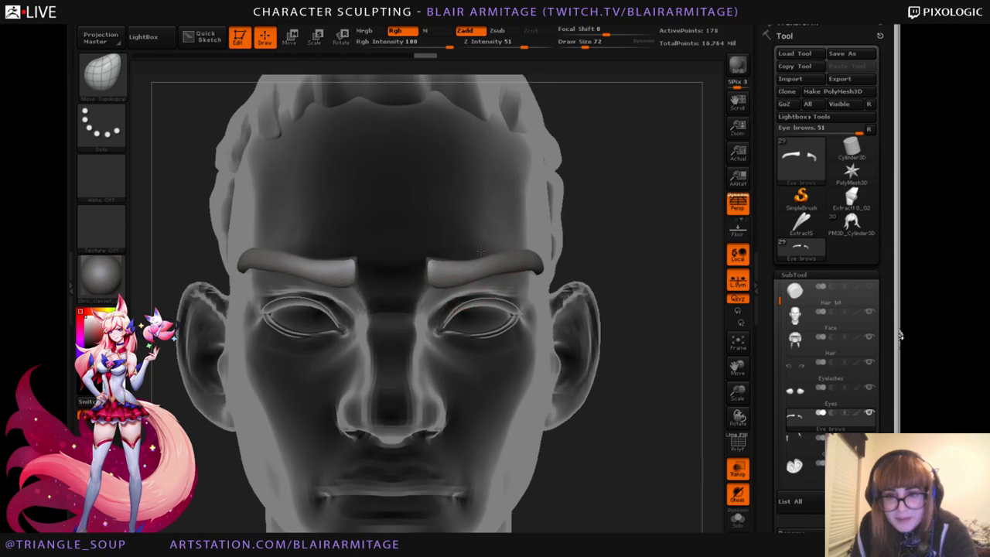
{"action": "left_click_drag", "start_coordinate": [636, 227], "coordinate": [476, 257]}
{"action": "left_click_drag", "start_coordinate": [511, 249], "coordinate": [439, 265]}
Turn off transparency and adjust the outer ends of the eyebrows in side view with Move Topological.
{"action": "left_click", "coordinate": [735, 468]}
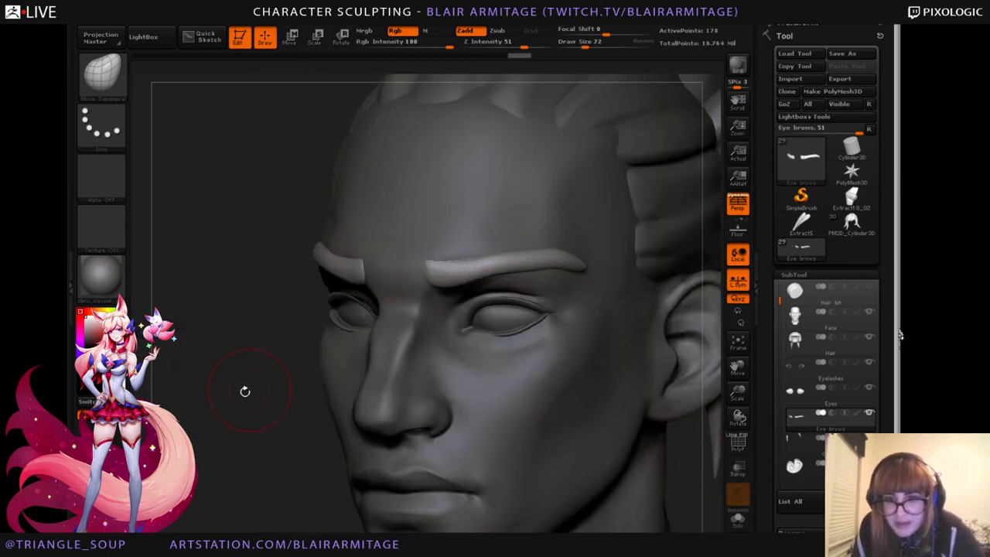
{"action": "left_click_drag", "start_coordinate": [244, 391], "coordinate": [203, 379]}
{"action": "left_click_drag", "start_coordinate": [302, 422], "coordinate": [240, 424]}
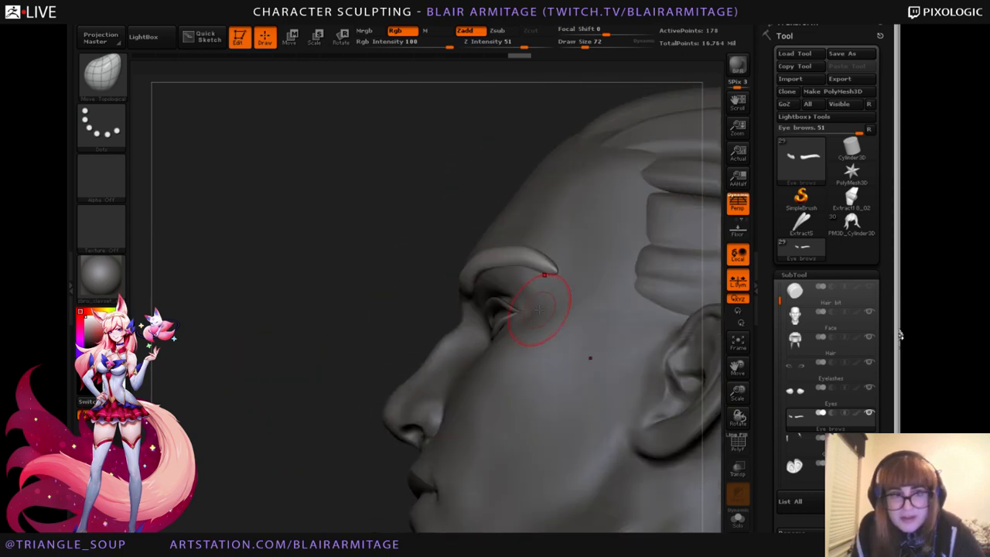
{"action": "left_click_drag", "start_coordinate": [560, 272], "coordinate": [546, 270]}
{"action": "left_click_drag", "start_coordinate": [302, 426], "coordinate": [402, 452]}
Flatten the front surface of the eyebrows from the inner end to the arch with the hPolish brush.
{"action": "key", "text": "b"}
{"action": "key", "text": "h"}
{"action": "key", "text": "p"}
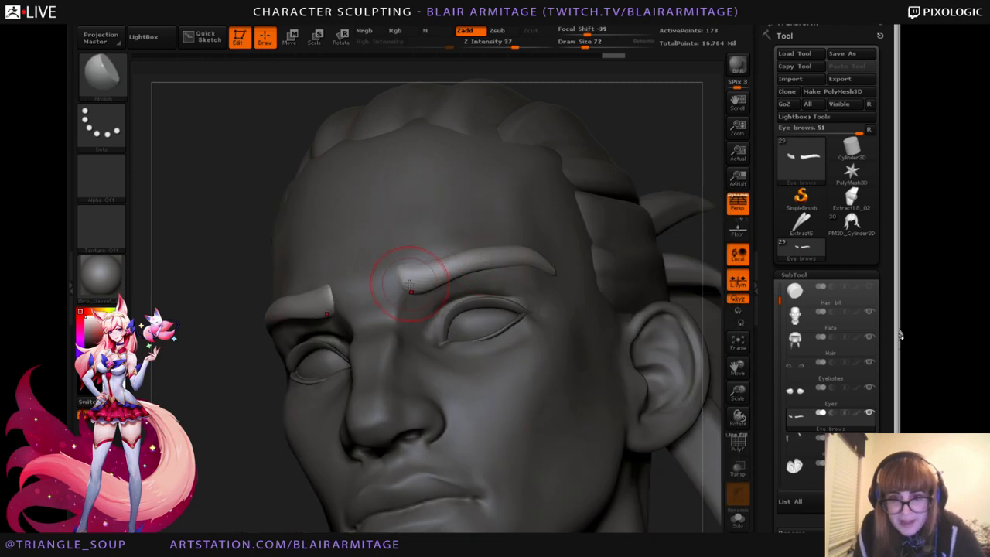
{"action": "mouse_move", "coordinate": [411, 291]}
{"action": "left_mouse_down"}
{"action": "mouse_move", "coordinate": [452, 263]}
{"action": "mouse_move", "coordinate": [502, 255]}
{"action": "left_mouse_up"}
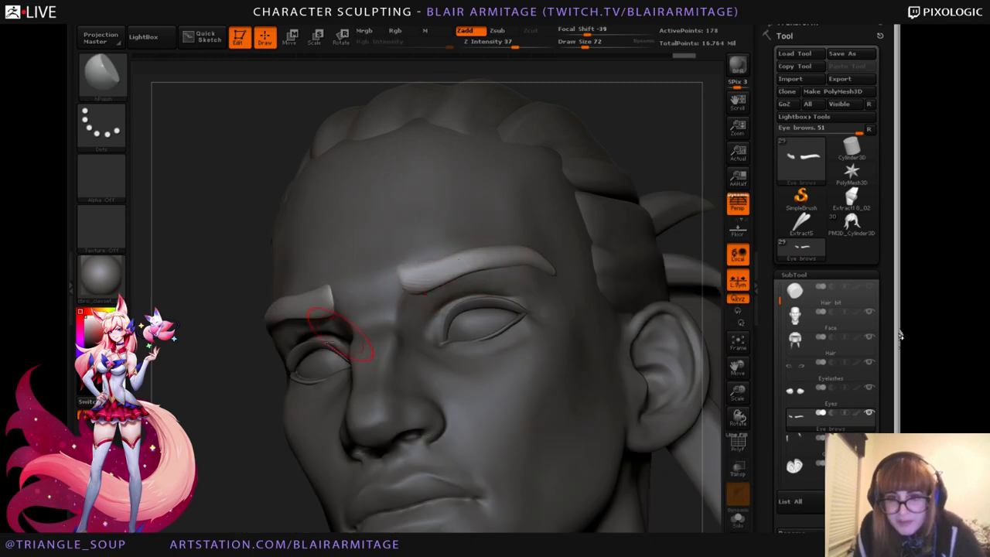
{"action": "left_click_drag", "start_coordinate": [265, 404], "coordinate": [217, 390]}
{"action": "key", "text": "ctrl+z"}
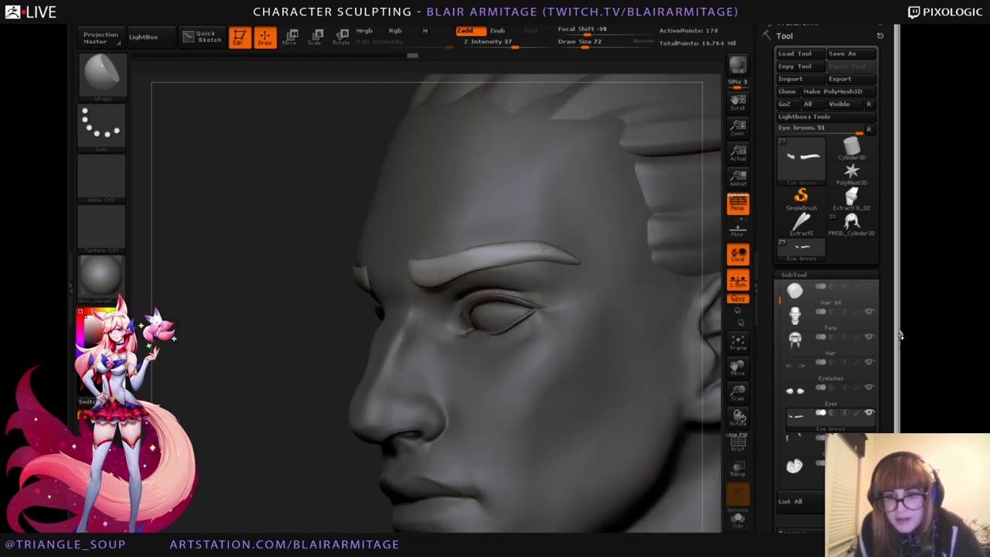
{"action": "key", "text": "ctrl+shift+z"}
{"action": "key", "text": "ctrl+shift+z"}
{"action": "key", "text": "ctrl+shift+z"}
{"action": "key", "text": "ctrl+shift+z"}
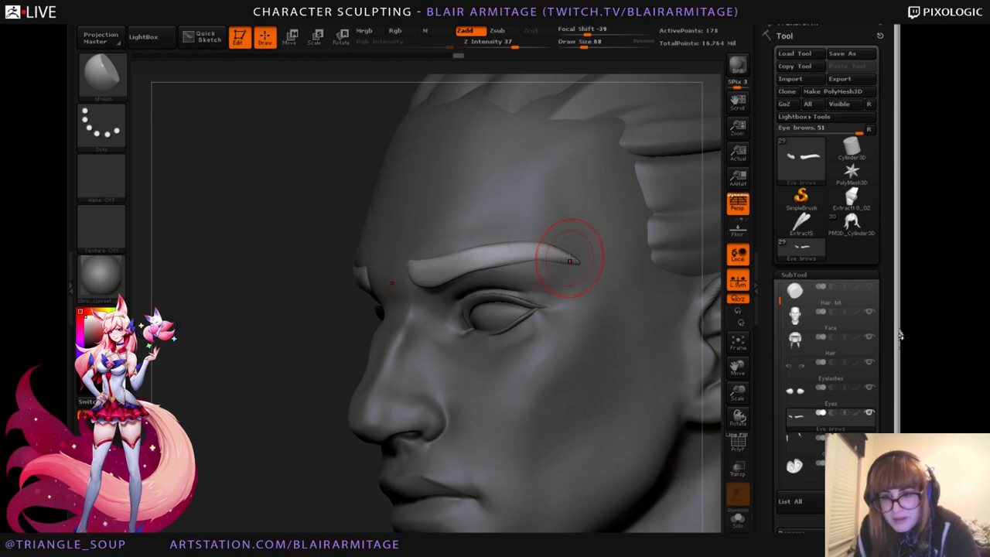
Polish the inner ends of the eyebrows with hPolish at a draw size of 44.
{"action": "key", "text": "bracketleft"}
{"action": "left_click_drag", "start_coordinate": [248, 427], "coordinate": [314, 344]}
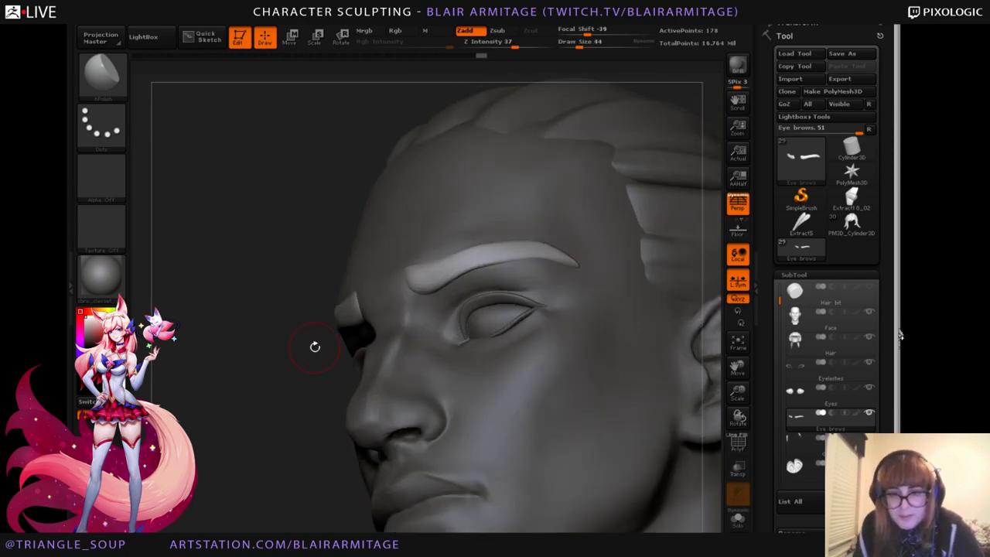
{"action": "left_click_drag", "start_coordinate": [260, 420], "coordinate": [416, 277]}
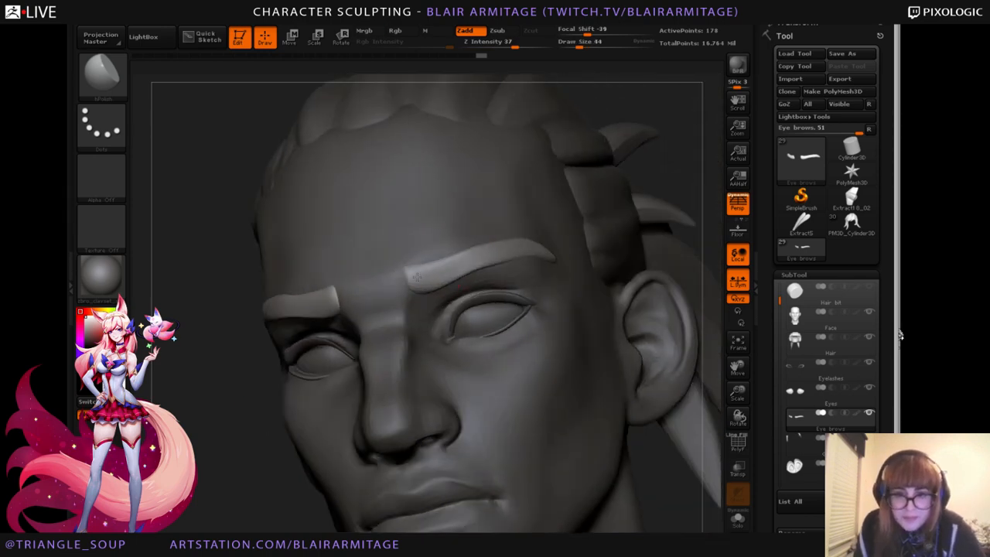
Adjust the inner ends and arch of the eyebrows from a low angle with the Move Topological brush.
{"action": "left_click", "coordinate": [105, 80]}
{"action": "left_click", "coordinate": [284, 90]}
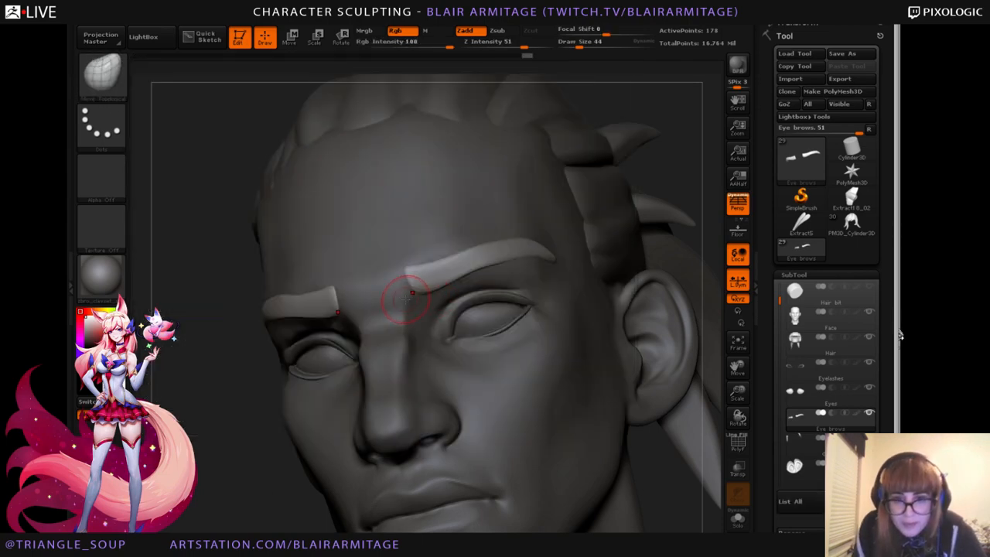
{"action": "left_click_drag", "start_coordinate": [256, 433], "coordinate": [210, 497]}
{"action": "left_click_drag", "start_coordinate": [386, 398], "coordinate": [385, 298]}
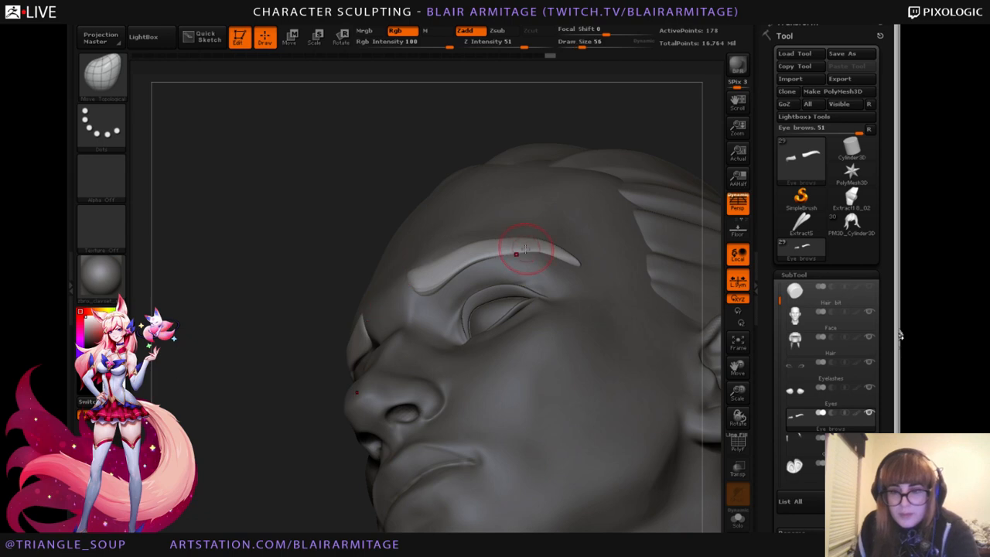
{"action": "left_click_drag", "start_coordinate": [275, 448], "coordinate": [275, 402]}
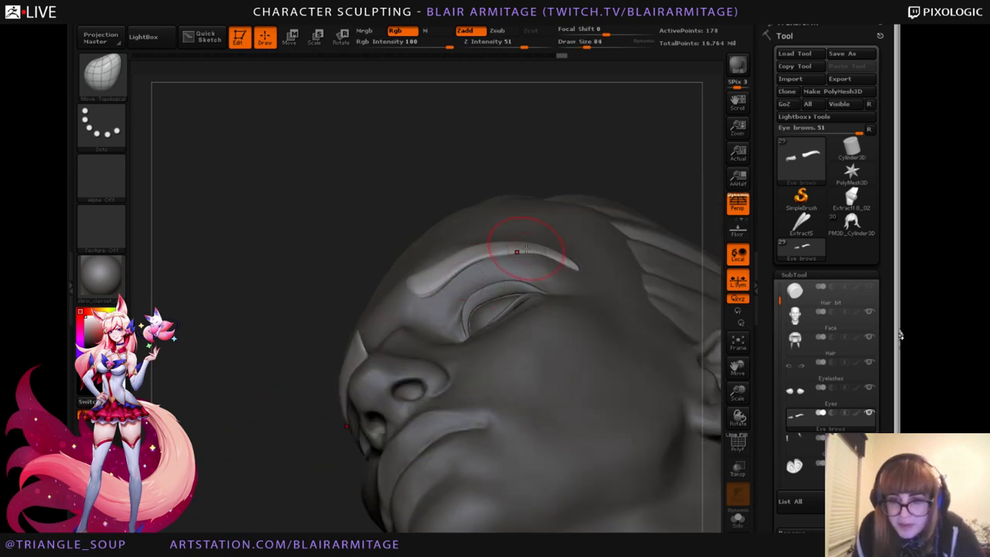
Refine the arch and outer tails of the eyebrows from below with Move Topological, enlarging the draw size to 132.
{"action": "left_click_drag", "start_coordinate": [742, 393], "coordinate": [743, 433]}
{"action": "left_click_drag", "start_coordinate": [616, 108], "coordinate": [589, 108]}
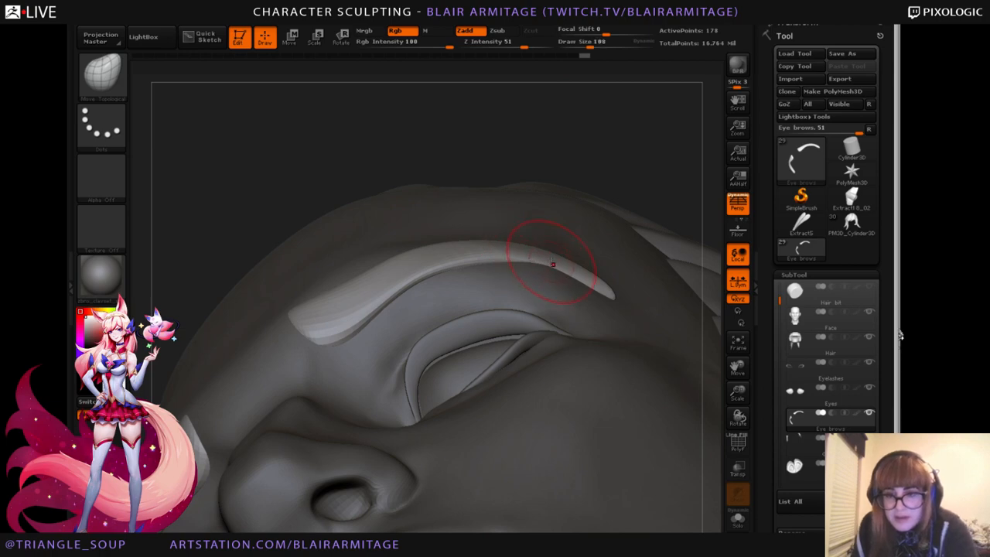
{"action": "left_click_drag", "start_coordinate": [552, 264], "coordinate": [557, 264]}
{"action": "left_click_drag", "start_coordinate": [644, 148], "coordinate": [618, 151]}
{"action": "left_click_drag", "start_coordinate": [570, 266], "coordinate": [578, 268]}
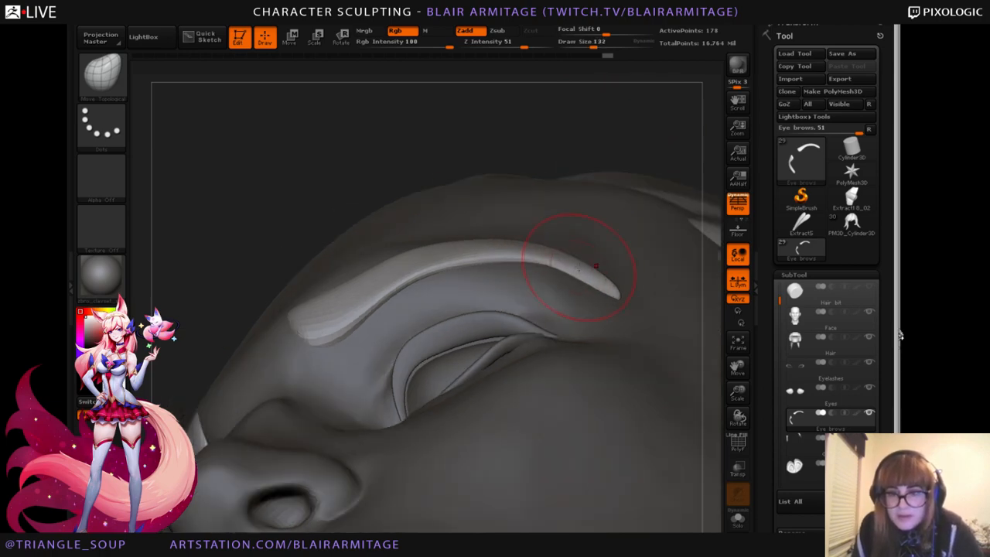
{"action": "left_click_drag", "start_coordinate": [454, 136], "coordinate": [450, 165]}
{"action": "left_click_drag", "start_coordinate": [479, 267], "coordinate": [486, 273]}
{"action": "left_click_drag", "start_coordinate": [324, 155], "coordinate": [313, 130]}
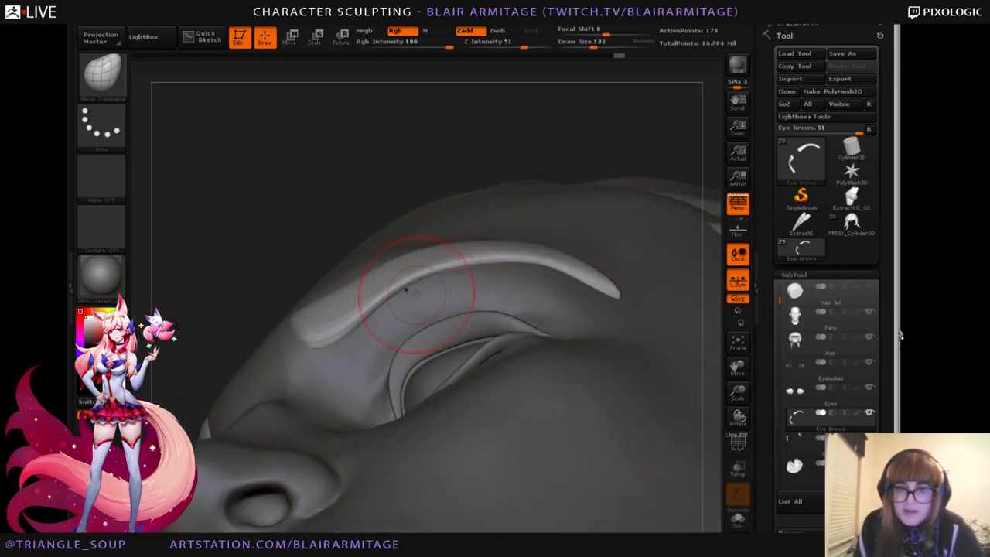
{"action": "left_click_drag", "start_coordinate": [296, 217], "coordinate": [289, 188]}
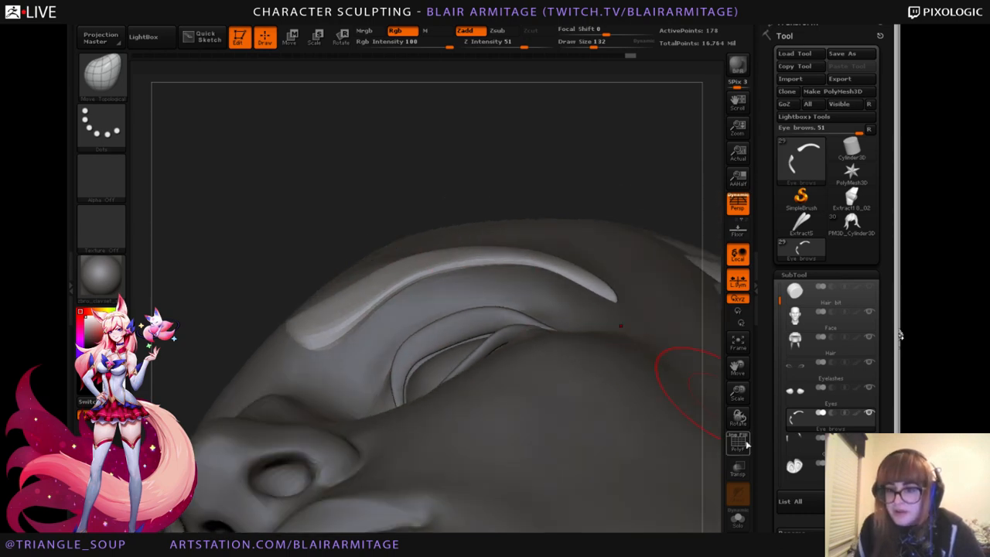
Use ghost transparency to fit the eyebrows' curve to the brow ridge from below and above with Move Topological.
{"action": "left_click", "coordinate": [737, 468]}
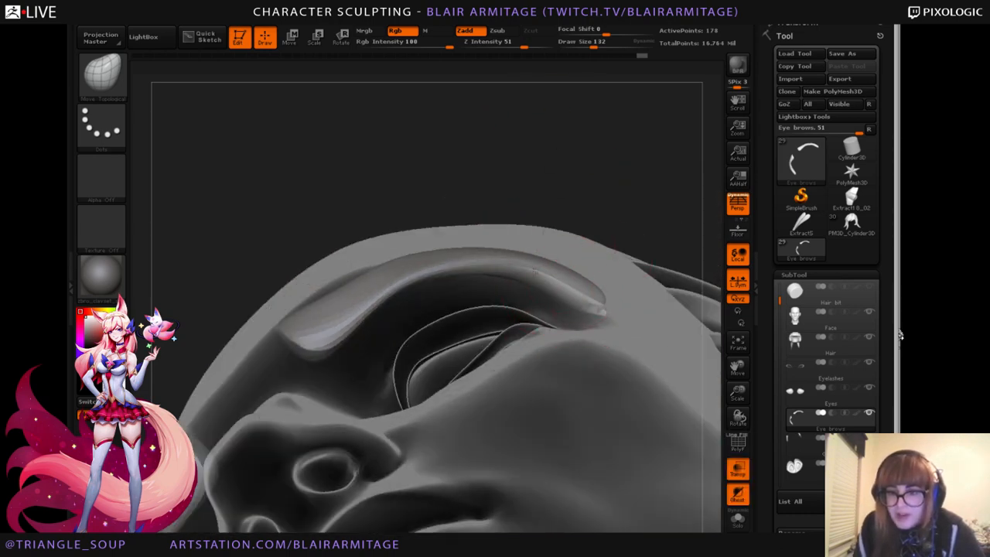
{"action": "right_click_drag", "start_coordinate": [535, 270], "coordinate": [492, 271]}
{"action": "mouse_move", "coordinate": [492, 271]}
{"action": "left_mouse_down"}
{"action": "mouse_move", "coordinate": [449, 276]}
{"action": "mouse_move", "coordinate": [433, 264]}
{"action": "left_mouse_up"}
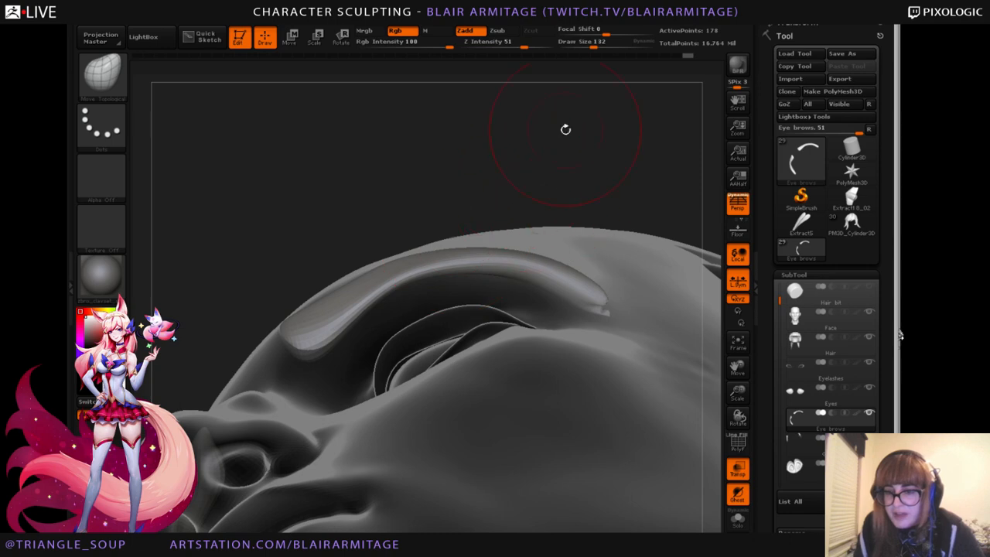
{"action": "left_click_drag", "start_coordinate": [590, 124], "coordinate": [622, 244]}
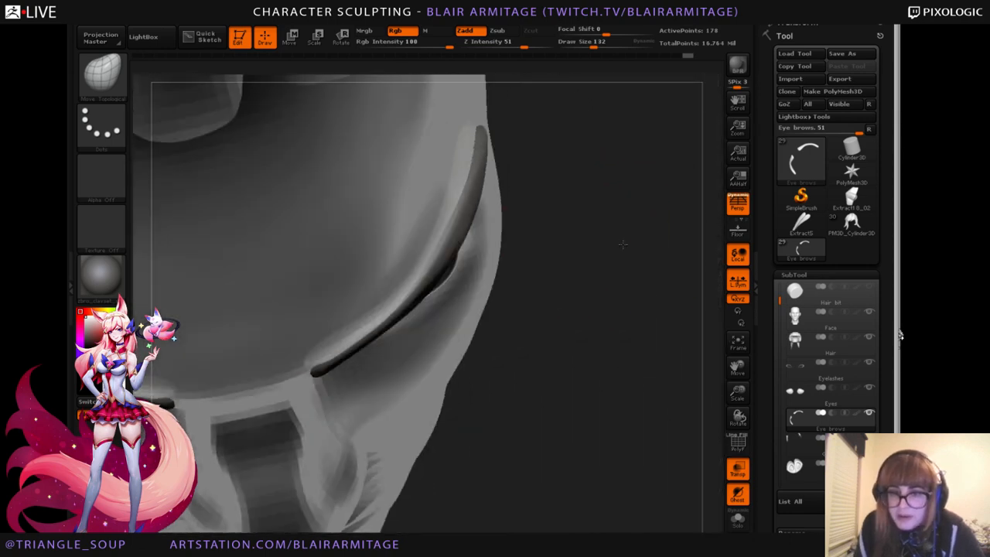
{"action": "key", "text": "ctrl+z"}
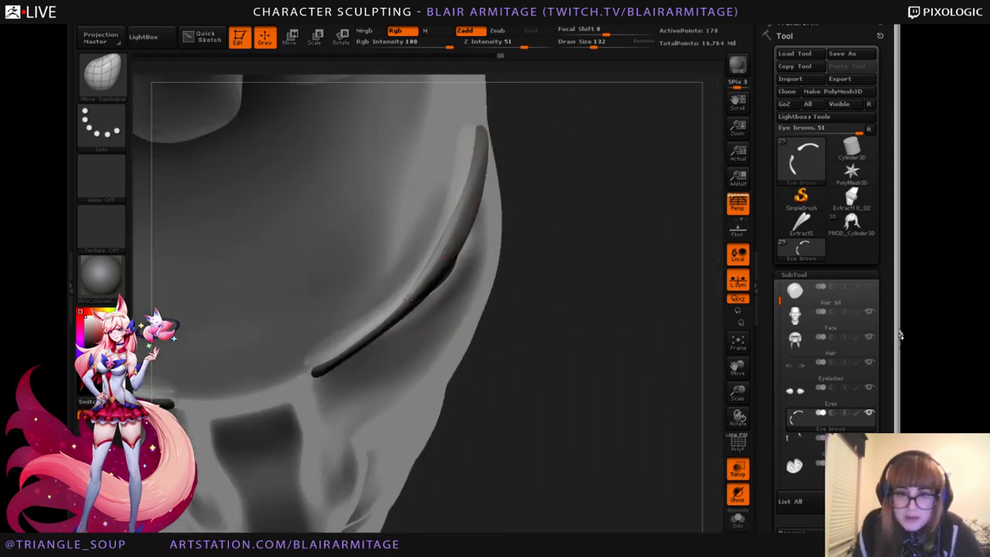
{"action": "left_click_drag", "start_coordinate": [364, 333], "coordinate": [376, 330]}
{"action": "left_click", "coordinate": [737, 469]}
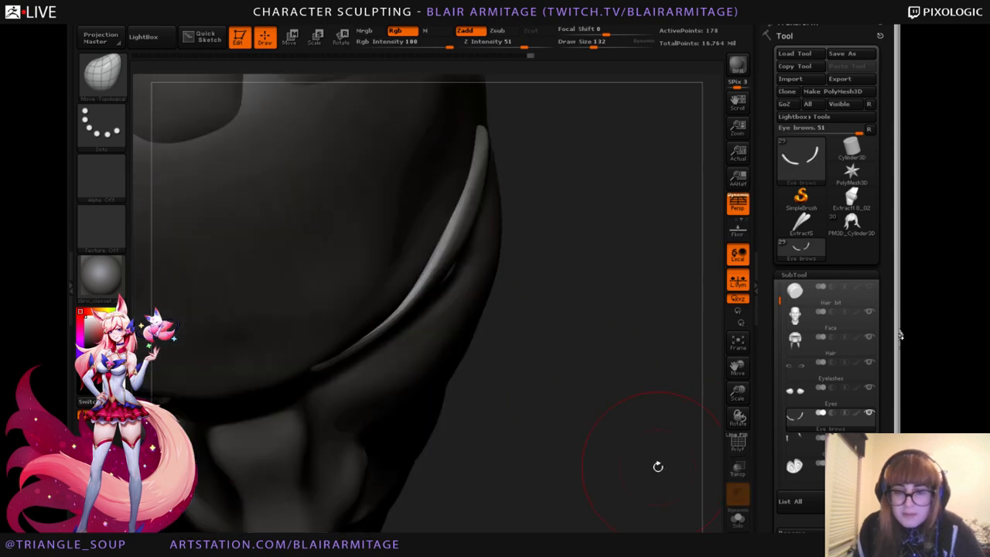
Select the Face subtool and lower it three subdivision levels.
{"action": "left_click_drag", "start_coordinate": [657, 466], "coordinate": [655, 337]}
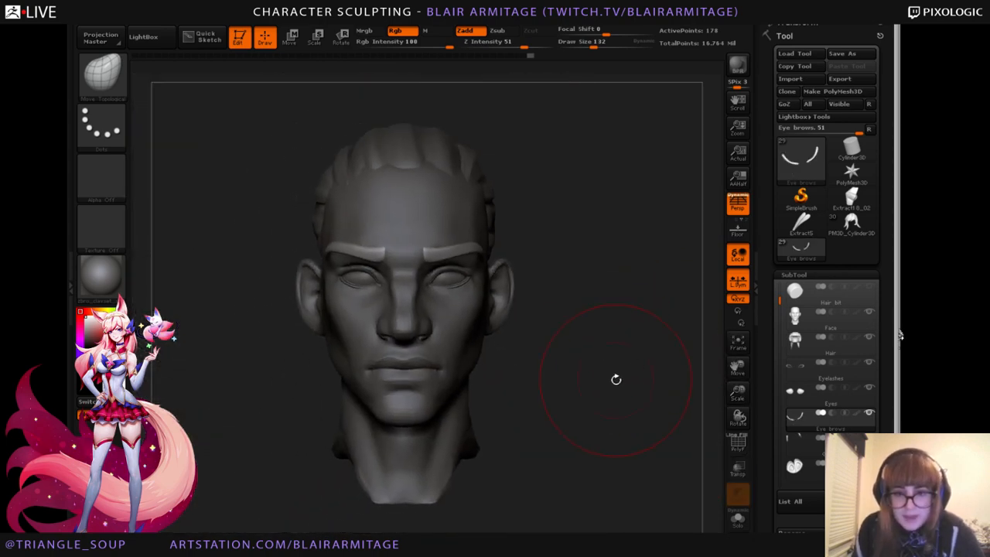
{"action": "left_click", "coordinate": [462, 372], "text": "alt"}
{"action": "left_click_drag", "start_coordinate": [735, 393], "coordinate": [705, 393]}
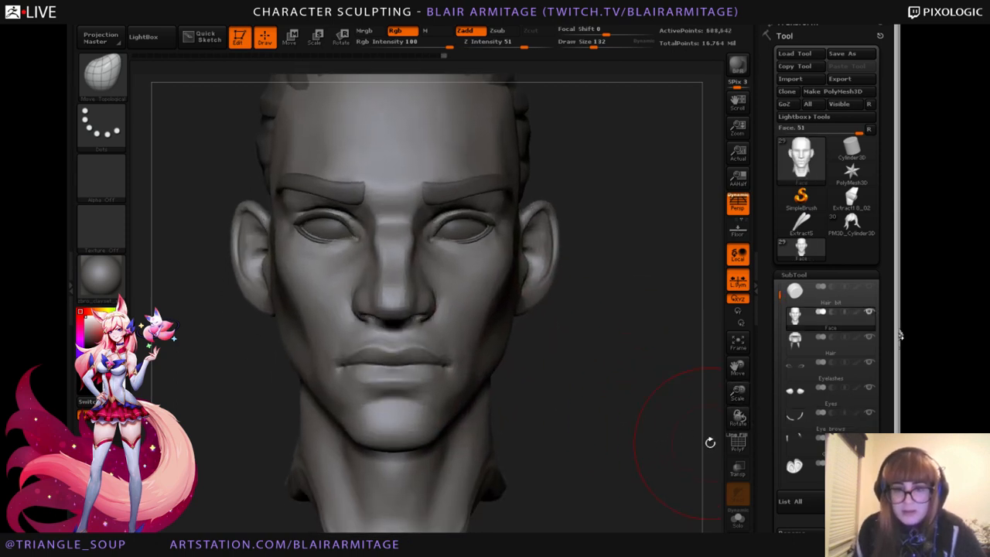
{"action": "key", "text": "shift+d"}
{"action": "key", "text": "shift+d"}
{"action": "key", "text": "shift+d"}
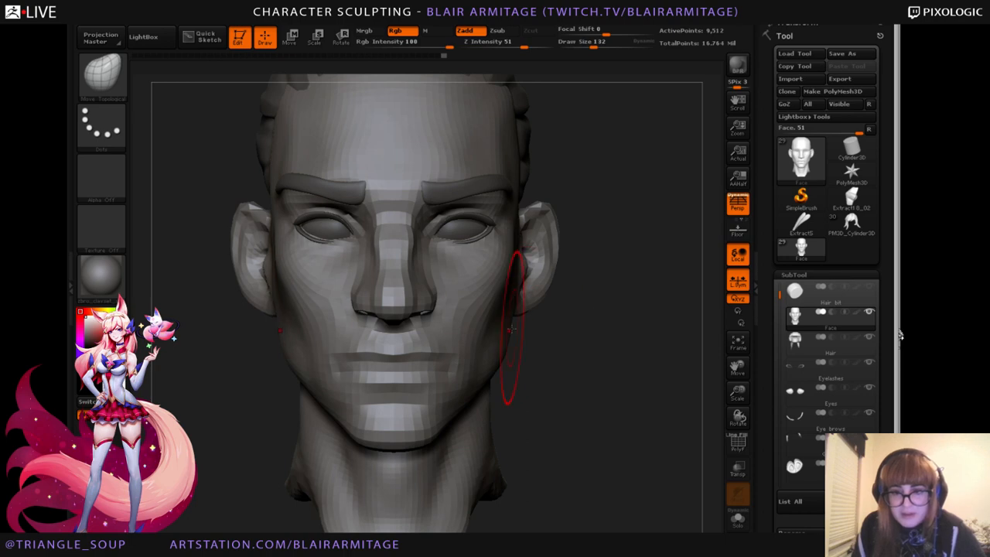
Build up the face beneath the outer ends of the eyebrows with the Inflat brush at a draw size of 92.
{"action": "mouse_move", "coordinate": [639, 290]}
{"action": "left_mouse_down"}
{"action": "mouse_move", "coordinate": [626, 303]}
{"action": "mouse_move", "coordinate": [641, 359]}
{"action": "left_mouse_up"}
{"action": "key", "text": "bracketleft"}
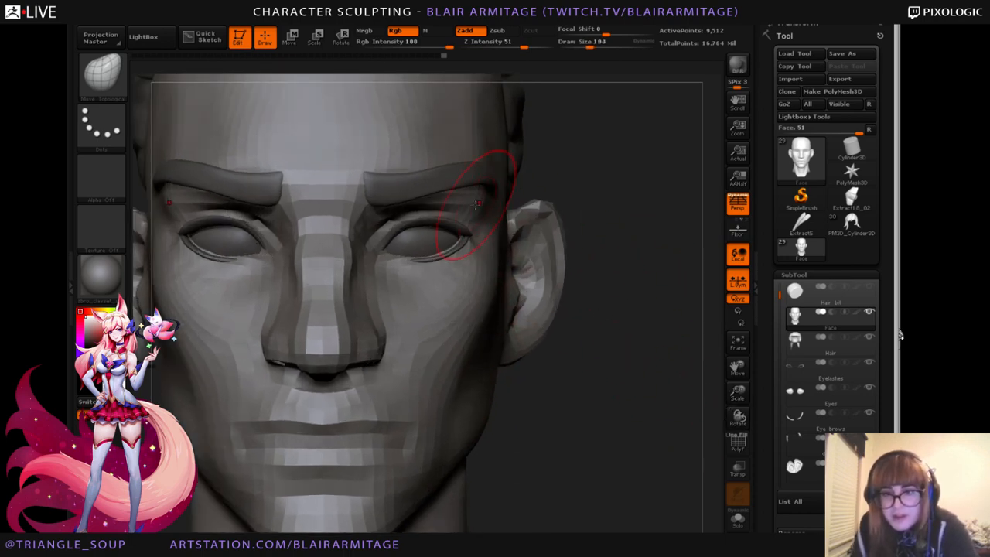
{"action": "left_click_drag", "start_coordinate": [642, 218], "coordinate": [491, 209], "text": "alt"}
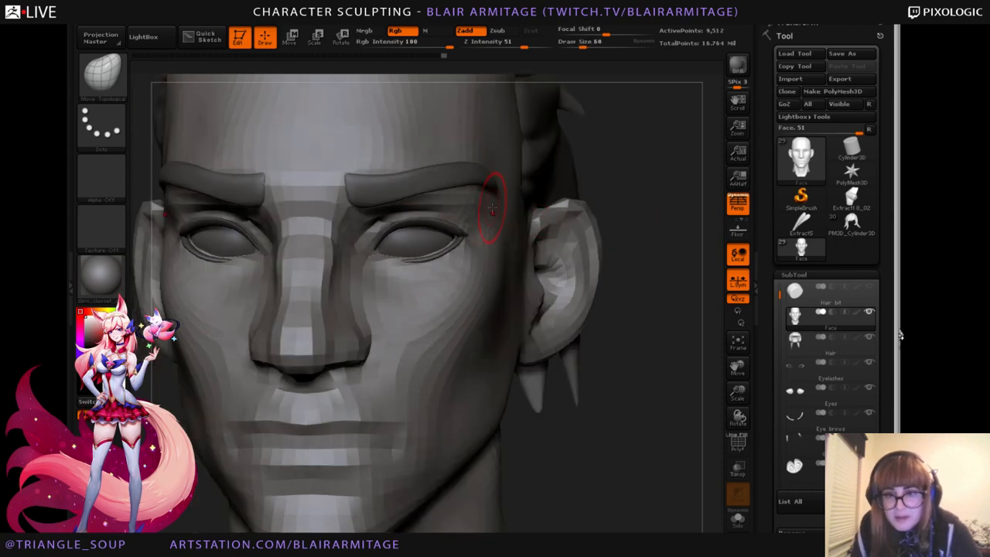
{"action": "left_click", "coordinate": [102, 73]}
{"action": "left_click", "coordinate": [202, 89]}
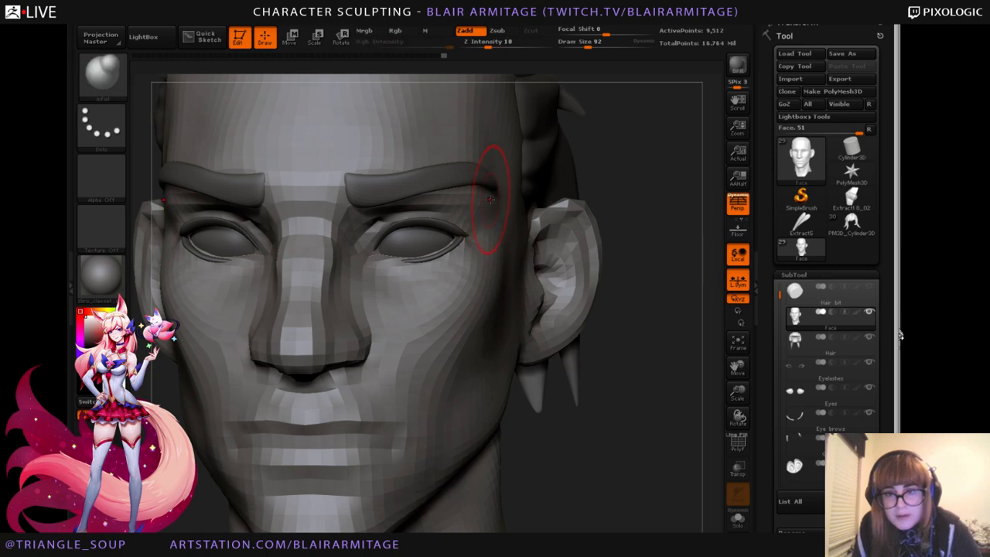
{"action": "left_click_drag", "start_coordinate": [641, 197], "coordinate": [492, 209]}
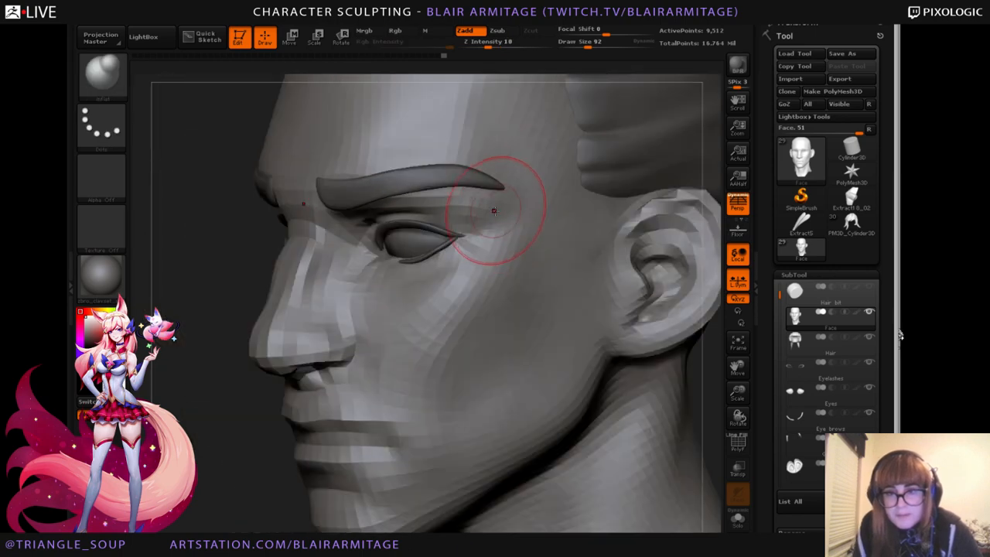
{"action": "left_click_drag", "start_coordinate": [224, 403], "coordinate": [511, 395]}
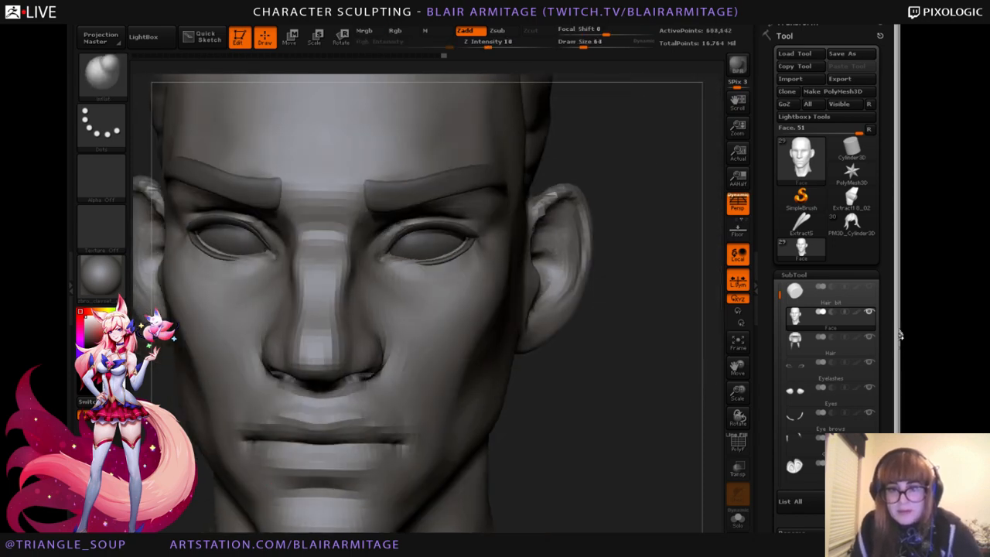
{"action": "left_click_drag", "start_coordinate": [632, 456], "coordinate": [636, 395]}
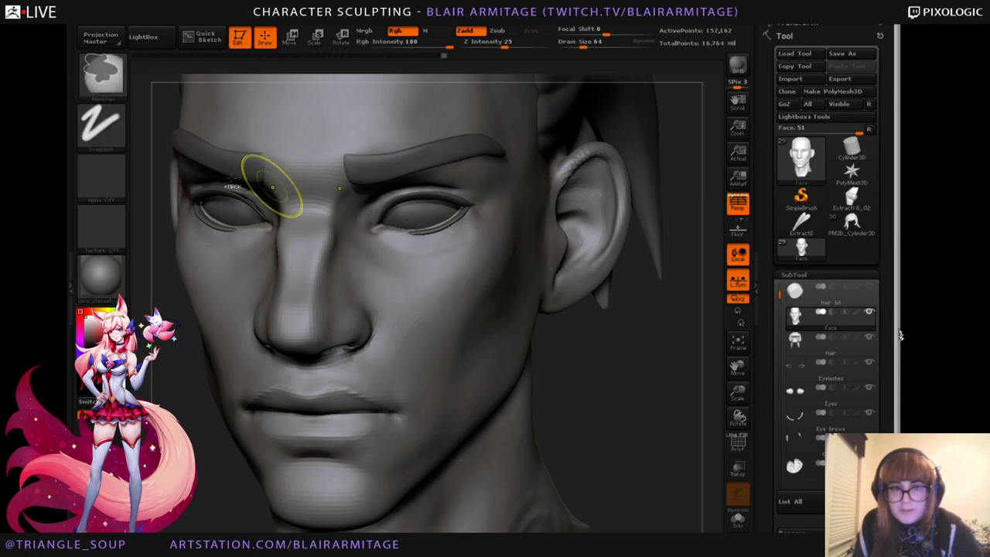
Switch to the Standard brush for sculpting the face.
{"action": "key", "text": "b"}
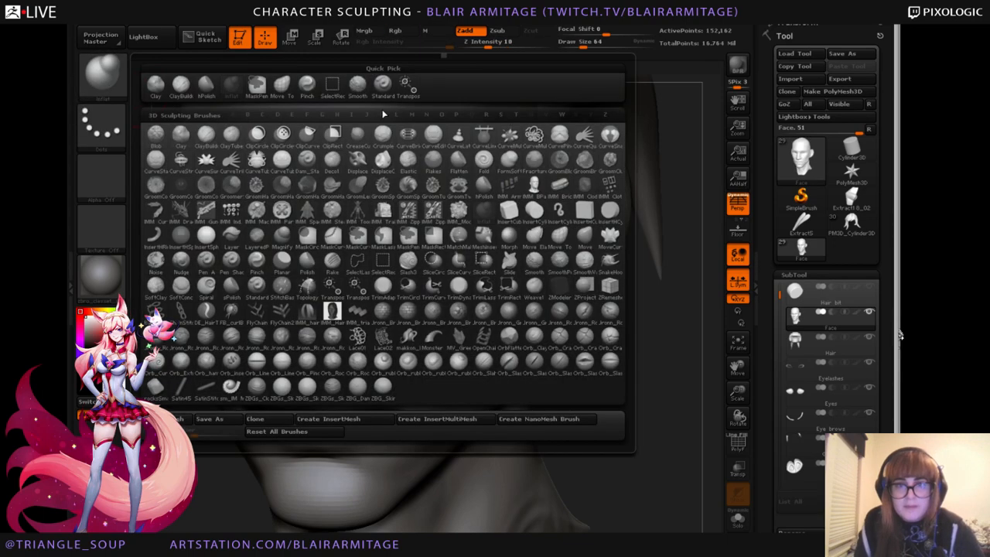
{"action": "left_click", "coordinate": [383, 87]}
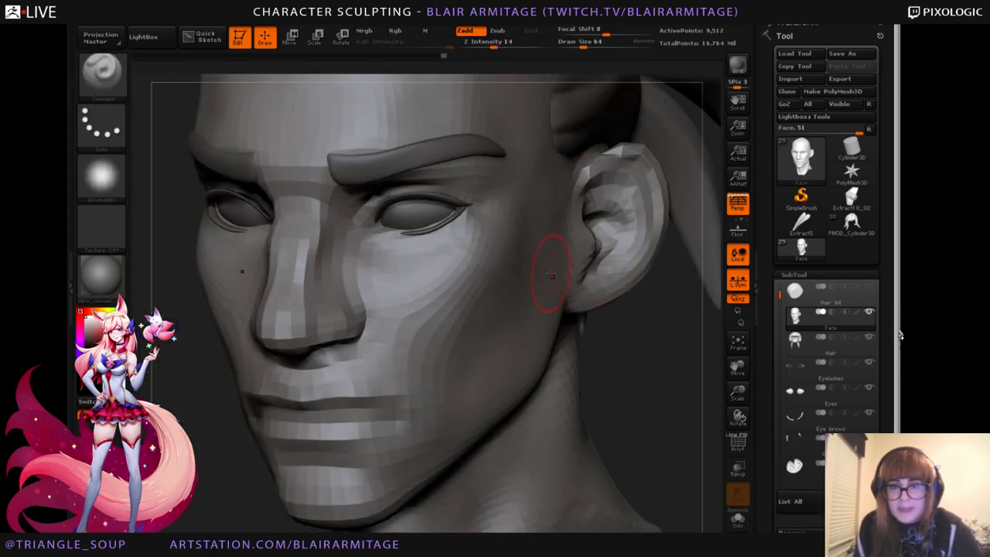
Show the polygon wireframe and isolate the Face subtool from the other subtools.
{"action": "left_click", "coordinate": [738, 442]}
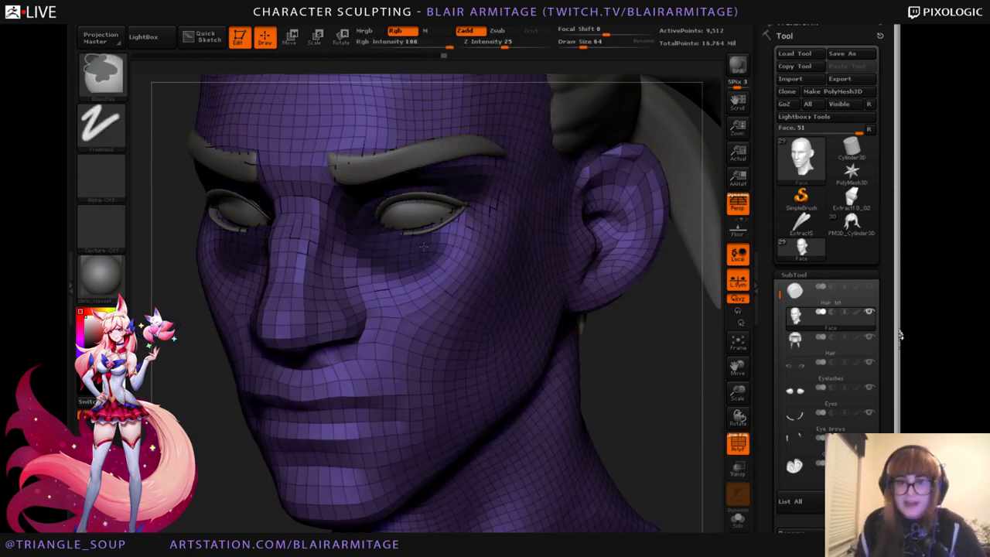
{"action": "left_click", "coordinate": [737, 520]}
{"action": "left_click_drag", "start_coordinate": [718, 503], "coordinate": [590, 415], "text": "ctrl"}
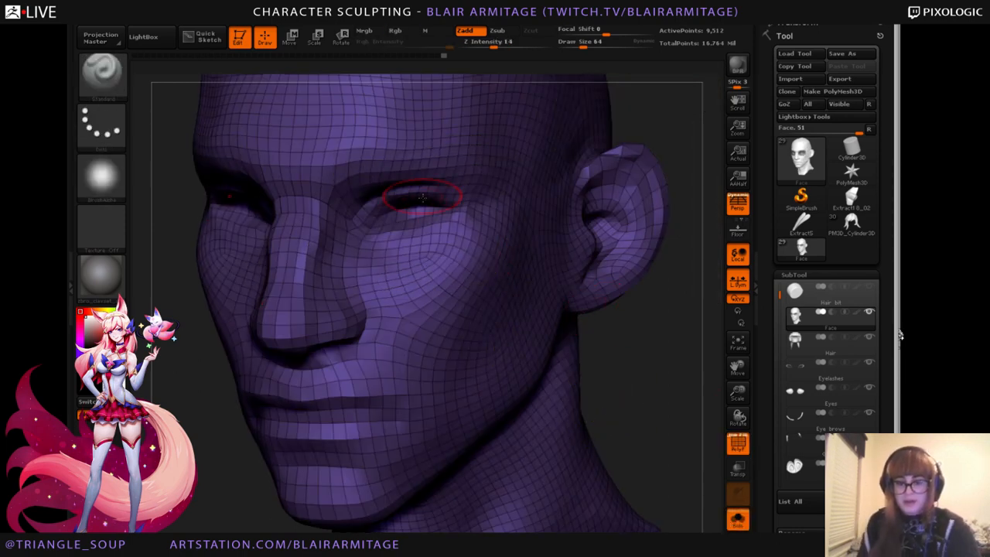
{"action": "key", "text": "ctrl"}
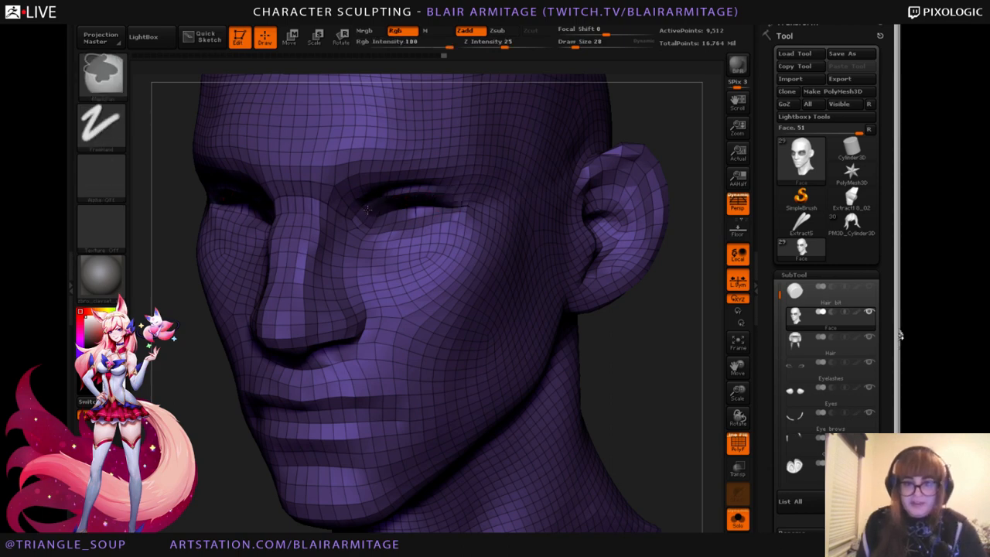
Mask the polygon loops around the eyes, clear the mask, and return to the shaded view with all subtools.
{"action": "mouse_move", "coordinate": [487, 171]}
{"action": "left_mouse_down", "text": "ctrl"}
{"action": "mouse_move", "coordinate": [394, 172]}
{"action": "mouse_move", "coordinate": [391, 246]}
{"action": "mouse_move", "coordinate": [490, 201]}
{"action": "mouse_move", "coordinate": [438, 164]}
{"action": "mouse_move", "coordinate": [371, 174]}
{"action": "mouse_move", "coordinate": [349, 233]}
{"action": "mouse_move", "coordinate": [421, 263]}
{"action": "mouse_move", "coordinate": [483, 210]}
{"action": "mouse_move", "coordinate": [455, 161]}
{"action": "mouse_move", "coordinate": [360, 158]}
{"action": "left_mouse_up", "text": "ctrl"}
{"action": "key", "text": "ctrl+z"}
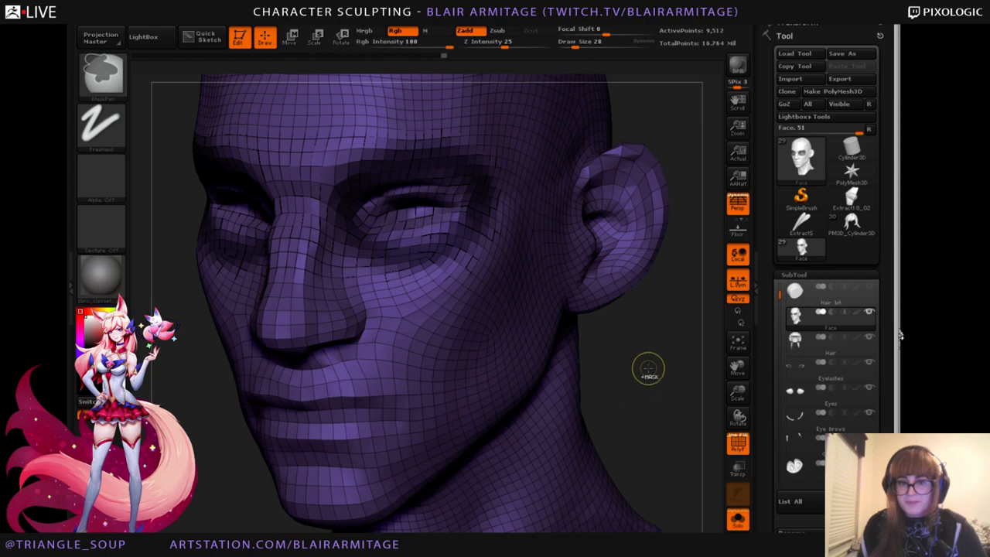
{"action": "left_click", "coordinate": [473, 271], "text": "ctrl"}
{"action": "left_click", "coordinate": [736, 520]}
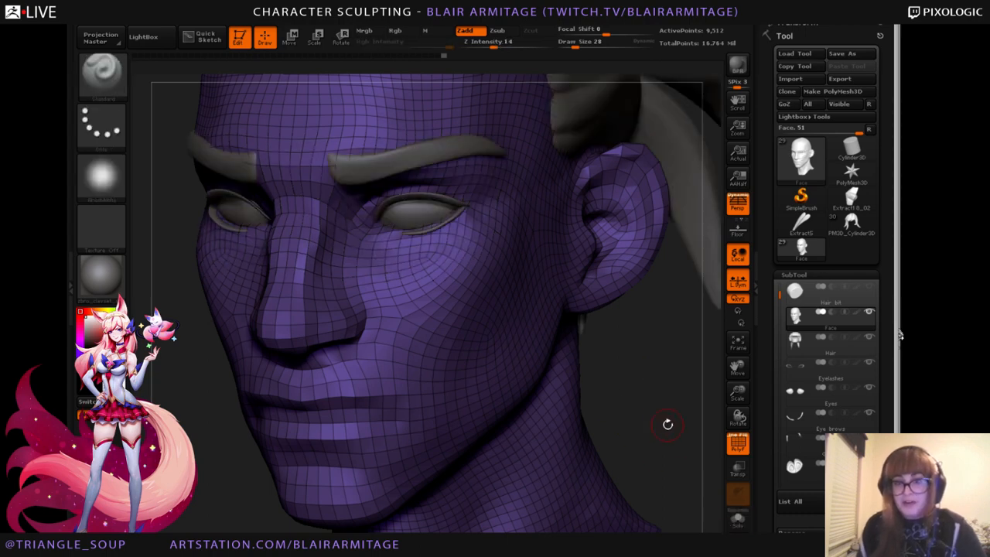
{"action": "left_click", "coordinate": [739, 447]}
{"action": "left_click_drag", "start_coordinate": [674, 422], "coordinate": [627, 405]}
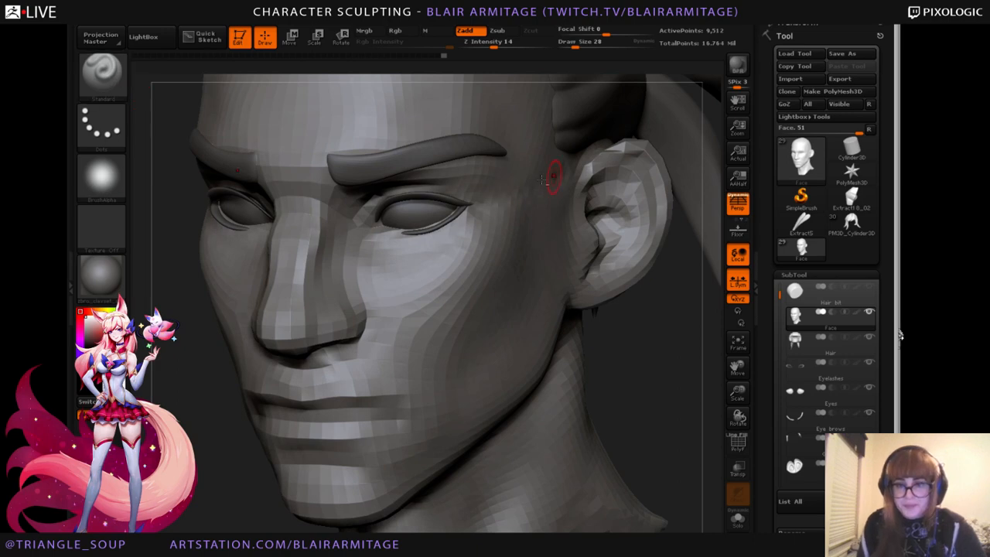
Adjust the side of the face beside the outer eye with the Move Topological brush at draw size 60.
{"action": "key", "text": "shift"}
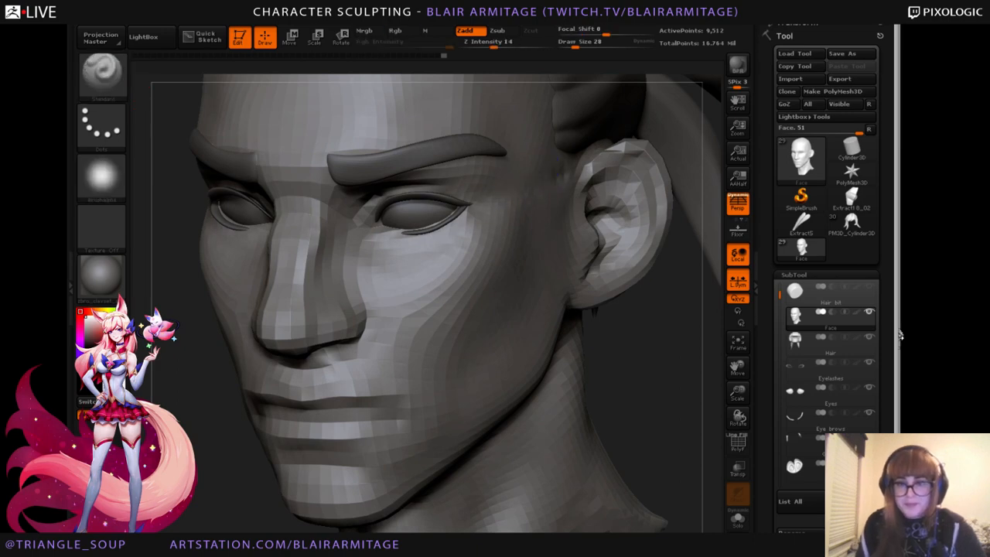
{"action": "left_click_drag", "start_coordinate": [603, 410], "coordinate": [622, 412], "text": "shift"}
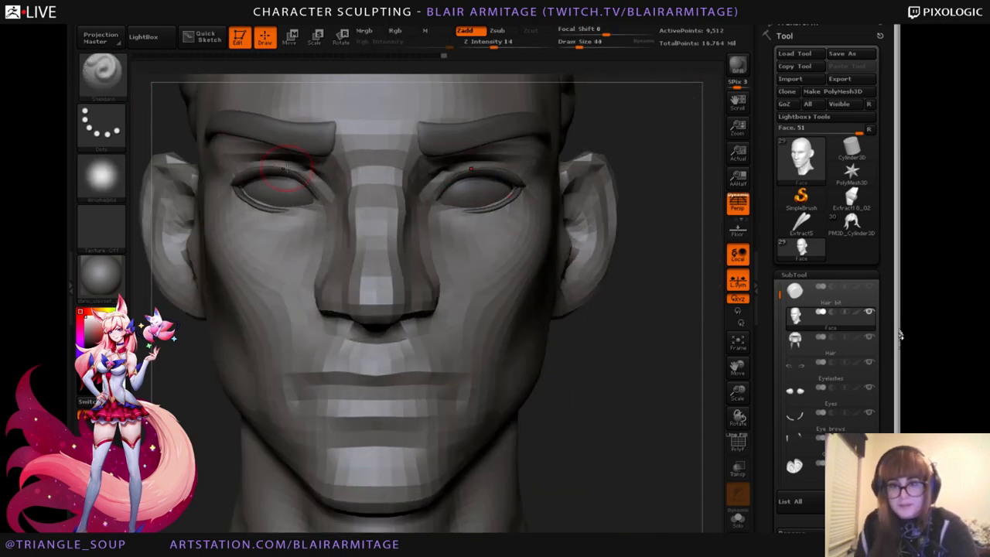
{"action": "key", "text": "b"}
{"action": "left_click", "coordinate": [282, 87]}
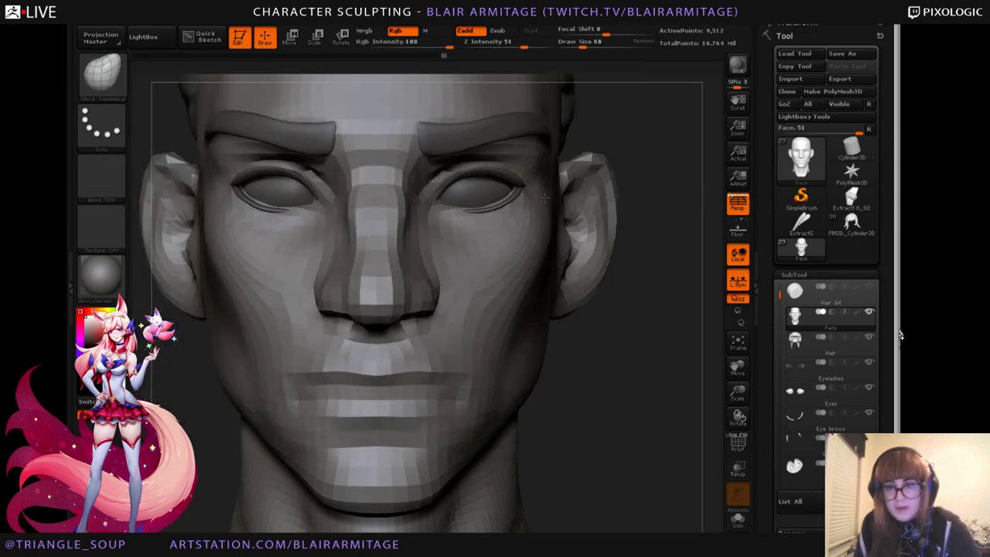
{"action": "left_click_drag", "start_coordinate": [545, 198], "coordinate": [553, 232]}
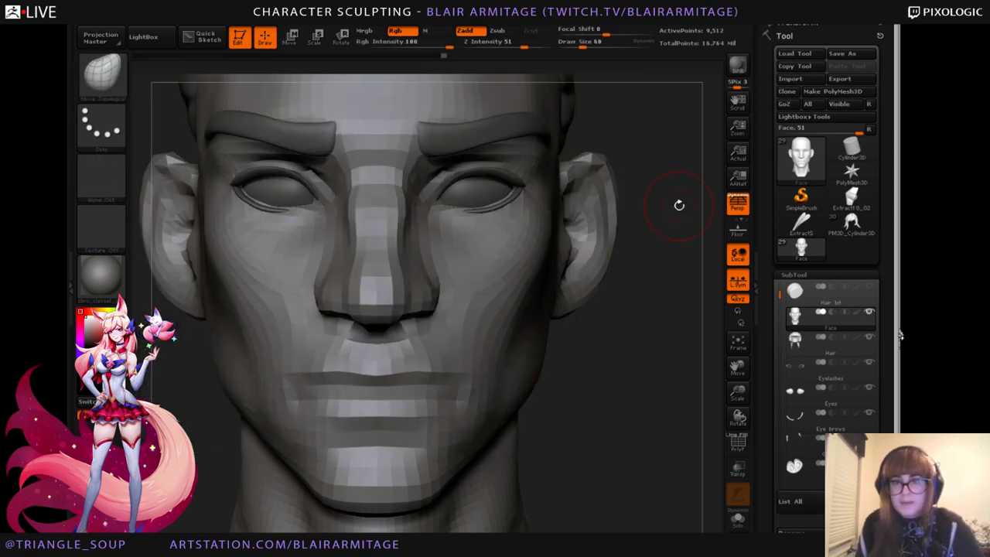
{"action": "mouse_move", "coordinate": [678, 203]}
{"action": "left_mouse_down", "text": "alt"}
{"action": "mouse_move", "coordinate": [670, 223]}
{"action": "mouse_move", "coordinate": [541, 202]}
{"action": "left_mouse_up", "text": "alt"}
Raise the Face subtool to a higher subdivision level and inspect the nose and mouth area.
{"action": "key", "text": "d"}
{"action": "key", "text": "d"}
{"action": "key", "text": "d"}
{"action": "key", "text": "d"}
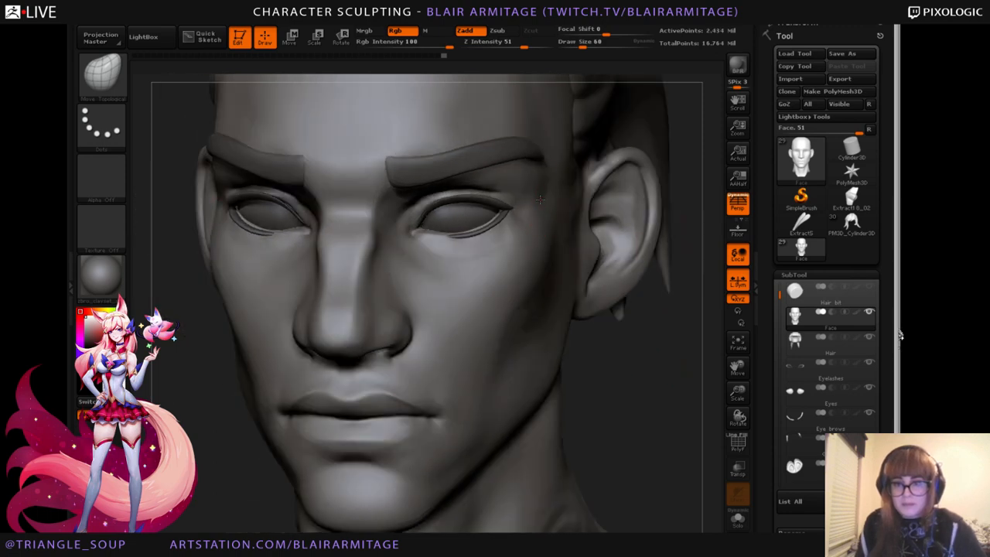
{"action": "left_click_drag", "start_coordinate": [641, 457], "coordinate": [670, 417]}
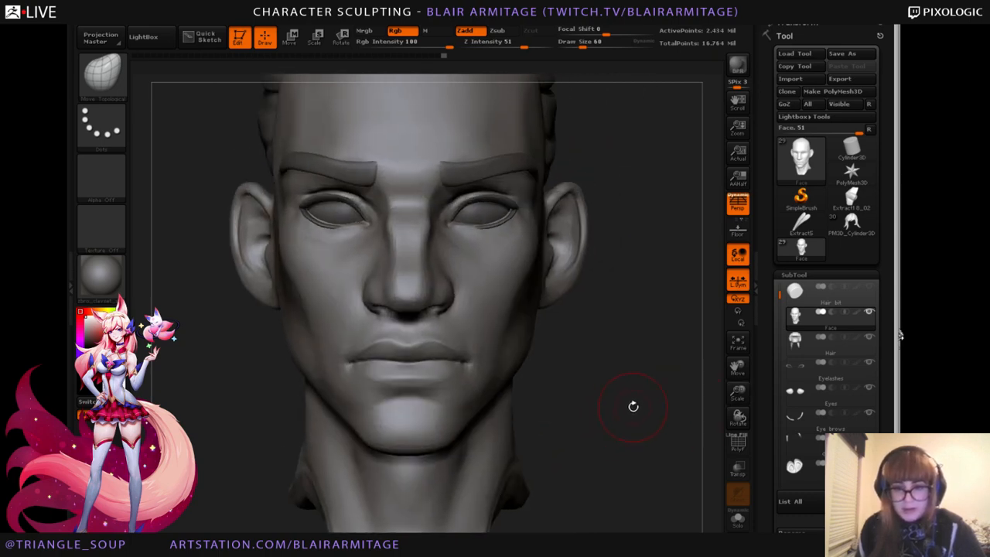
{"action": "left_click_drag", "start_coordinate": [736, 367], "coordinate": [727, 297]}
{"action": "left_click_drag", "start_coordinate": [738, 392], "coordinate": [659, 396]}
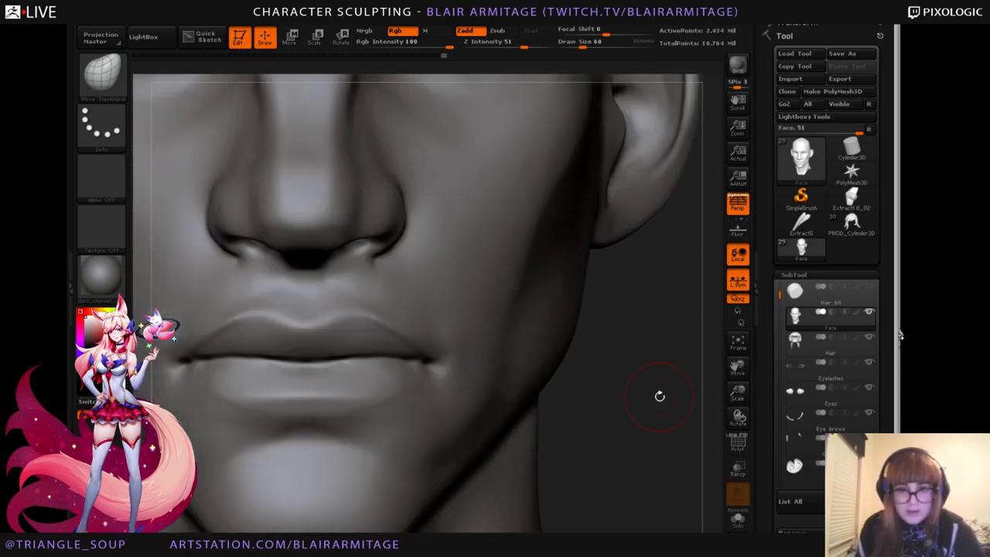
Sculpt the philtrum between nose and upper lip with the Clay brush at draw size 48, smoothing its edges.
{"action": "left_click", "coordinate": [100, 73]}
{"action": "left_click", "coordinate": [206, 91]}
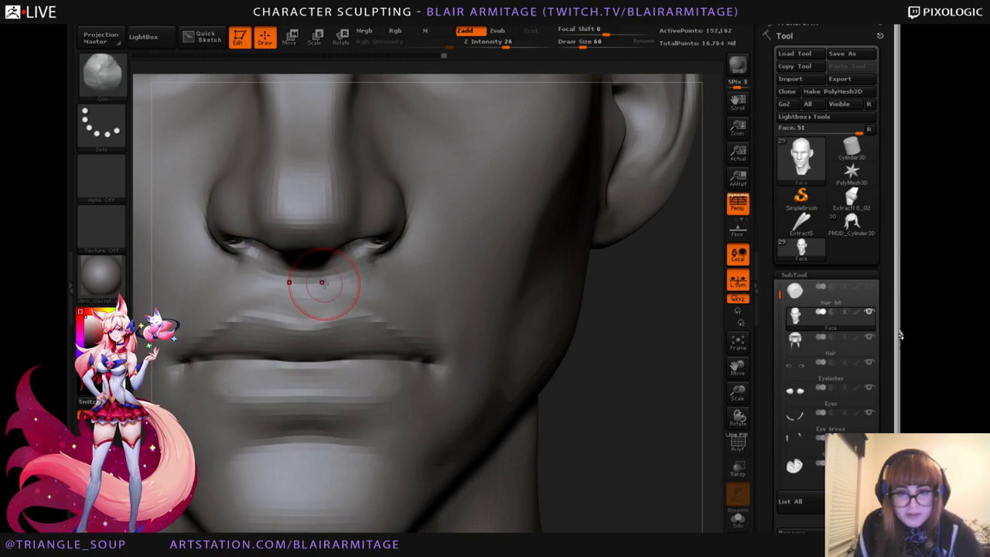
{"action": "key", "text": "d"}
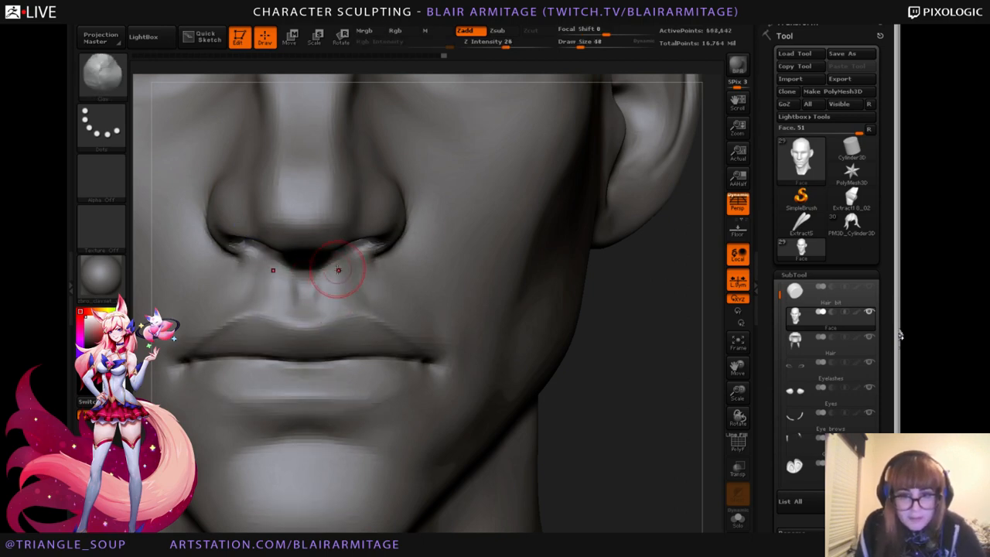
{"action": "left_click_drag", "start_coordinate": [630, 438], "coordinate": [418, 284]}
{"action": "left_click_drag", "start_coordinate": [325, 297], "coordinate": [313, 265], "text": "shift"}
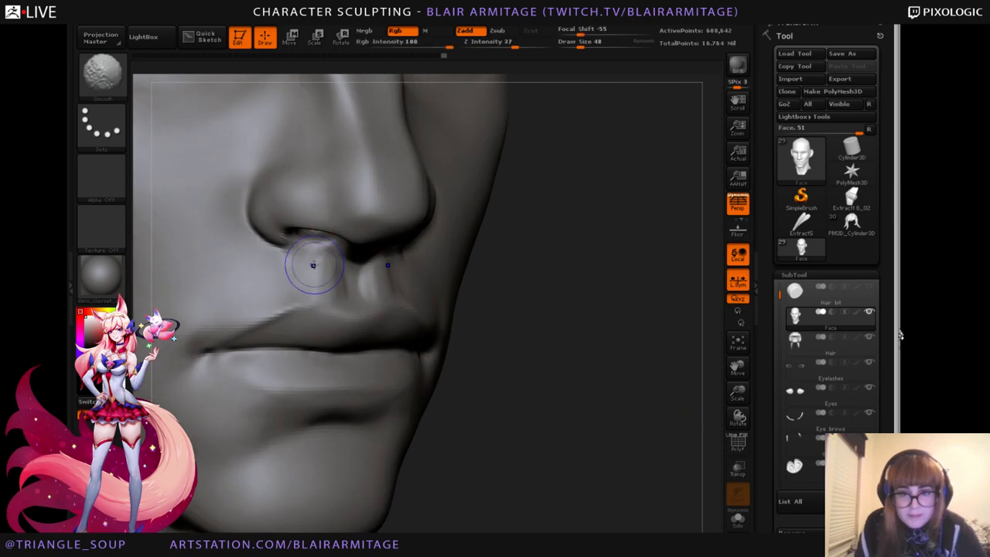
{"action": "left_click_drag", "start_coordinate": [595, 379], "coordinate": [482, 385]}
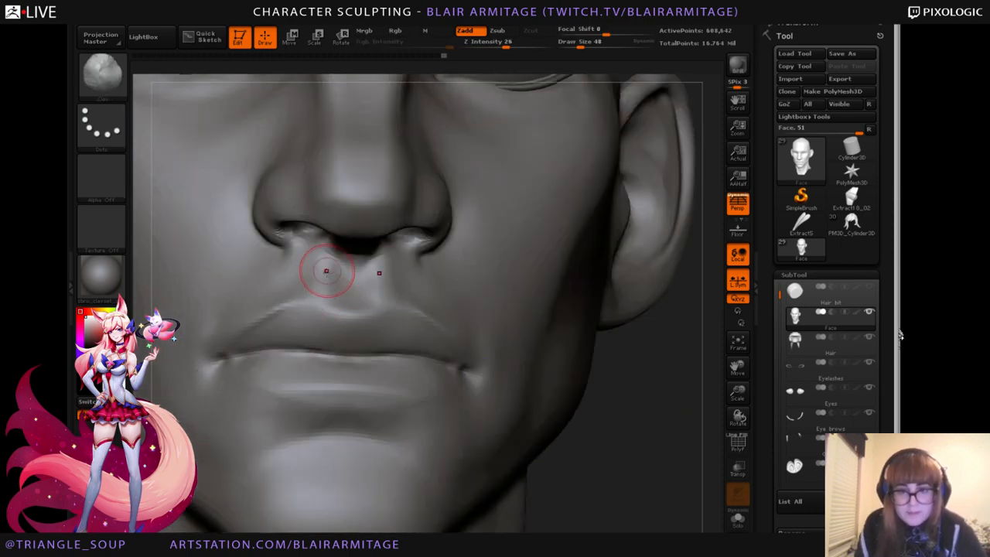
{"action": "left_click_drag", "start_coordinate": [332, 280], "coordinate": [305, 265], "text": "shift"}
{"action": "mouse_move", "coordinate": [582, 432]}
{"action": "left_mouse_down"}
{"action": "mouse_move", "coordinate": [649, 433]}
{"action": "mouse_move", "coordinate": [596, 418]}
{"action": "left_mouse_up"}
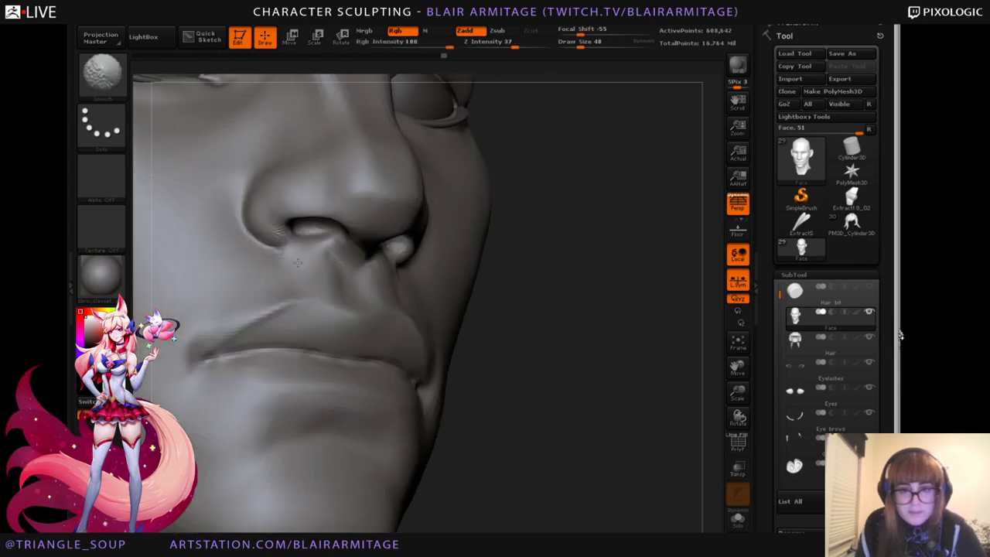
Build up the skin beneath the nostrils with the Standard brush and smooth it into the philtrum and upper lip.
{"action": "left_click", "coordinate": [102, 76]}
{"action": "left_click", "coordinate": [382, 83]}
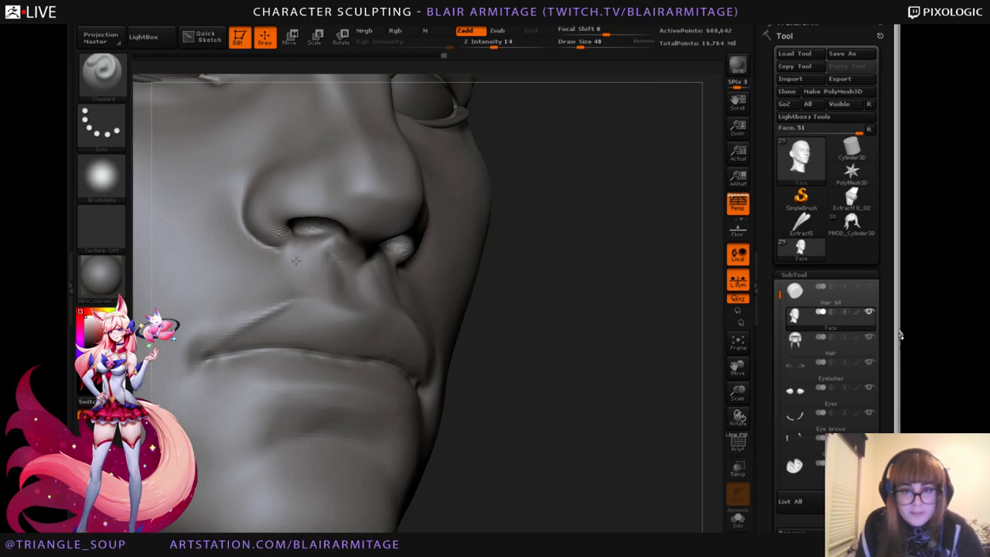
{"action": "left_click_drag", "start_coordinate": [310, 246], "coordinate": [308, 258]}
{"action": "mouse_move", "coordinate": [303, 257]}
{"action": "left_mouse_down", "text": "shift"}
{"action": "mouse_move", "coordinate": [286, 250]}
{"action": "mouse_move", "coordinate": [280, 258]}
{"action": "left_mouse_up", "text": "shift"}
{"action": "left_click_drag", "start_coordinate": [495, 355], "coordinate": [484, 382]}
{"action": "left_click_drag", "start_coordinate": [302, 268], "coordinate": [291, 269], "text": "shift"}
{"action": "left_click_drag", "start_coordinate": [542, 356], "coordinate": [495, 355]}
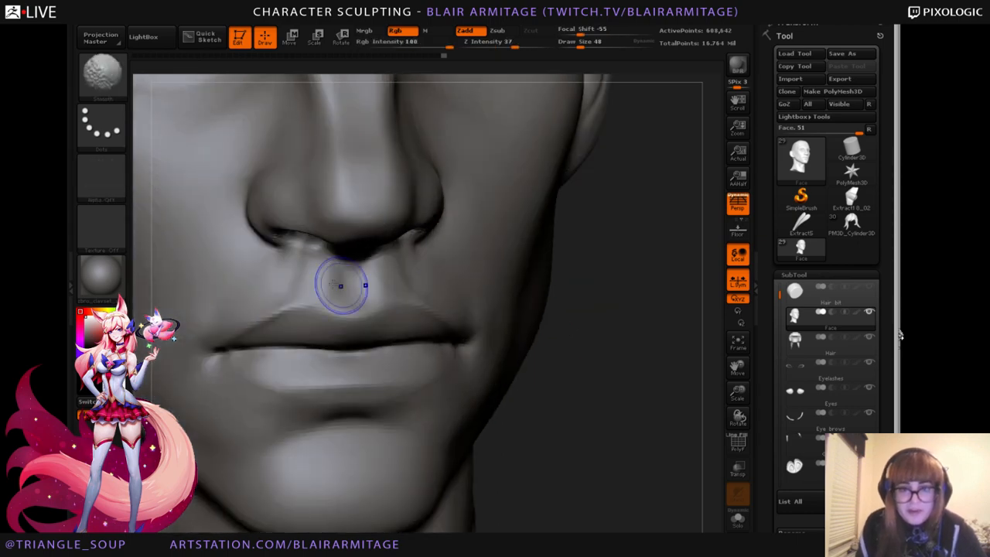
{"action": "left_click_drag", "start_coordinate": [291, 274], "coordinate": [289, 279]}
{"action": "left_click_drag", "start_coordinate": [638, 364], "coordinate": [592, 365]}
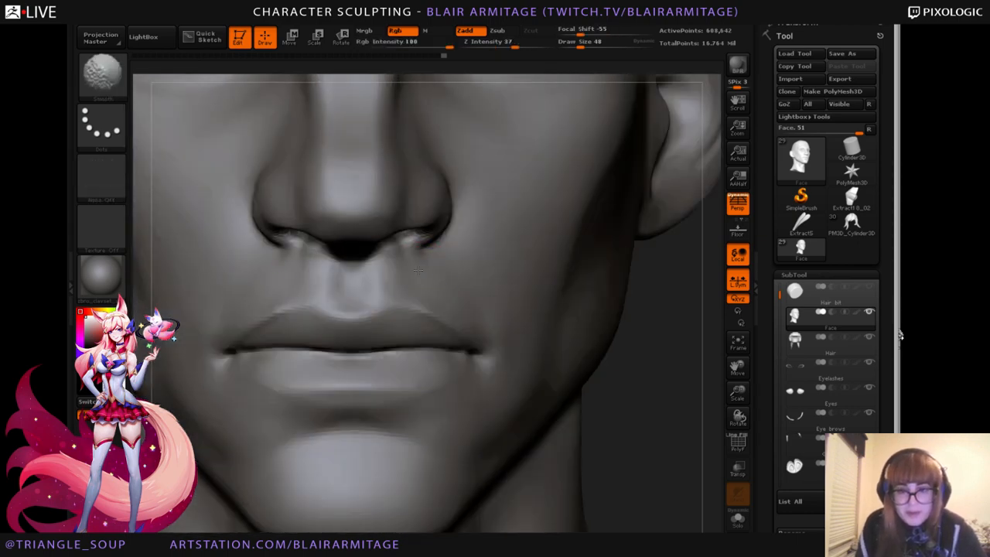
{"action": "left_click_drag", "start_coordinate": [310, 265], "coordinate": [283, 265], "text": "shift"}
Refine the area directly under the nostril at a draw size of 32.
{"action": "mouse_move", "coordinate": [654, 471]}
{"action": "left_mouse_down", "text": "alt"}
{"action": "mouse_move", "coordinate": [665, 456]}
{"action": "mouse_move", "coordinate": [642, 425]}
{"action": "left_mouse_up", "text": "alt"}
{"action": "key", "text": "bracketleft"}
{"action": "key", "text": "bracketleft"}
{"action": "key", "text": "bracketleft"}
{"action": "left_click_drag", "start_coordinate": [415, 232], "coordinate": [430, 227]}
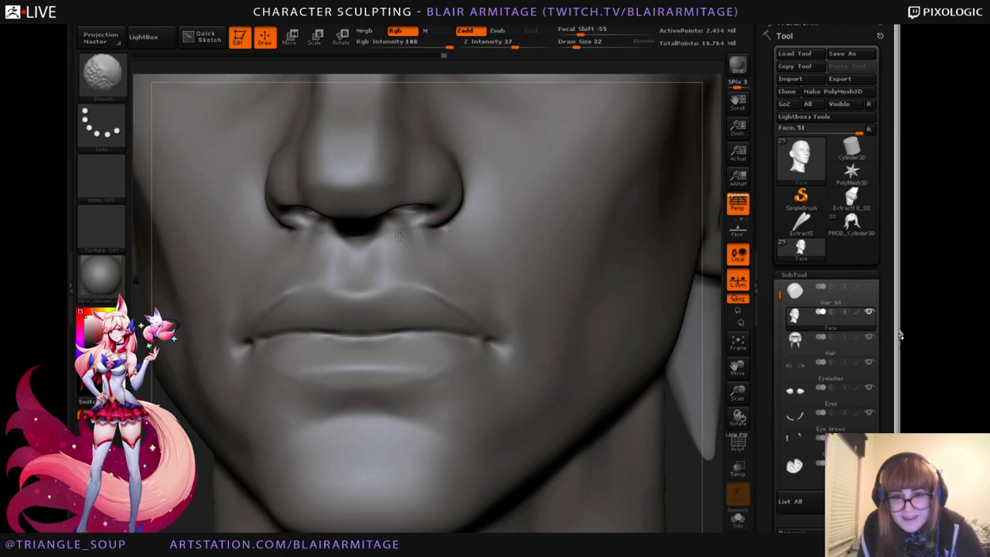
Examine the philtrum, lips, eyes and overall face proportions from close up and from a distance.
{"action": "mouse_move", "coordinate": [709, 395]}
{"action": "left_mouse_down"}
{"action": "mouse_move", "coordinate": [704, 404]}
{"action": "mouse_move", "coordinate": [698, 392]}
{"action": "left_mouse_up"}
{"action": "left_click_drag", "start_coordinate": [681, 281], "coordinate": [683, 371]}
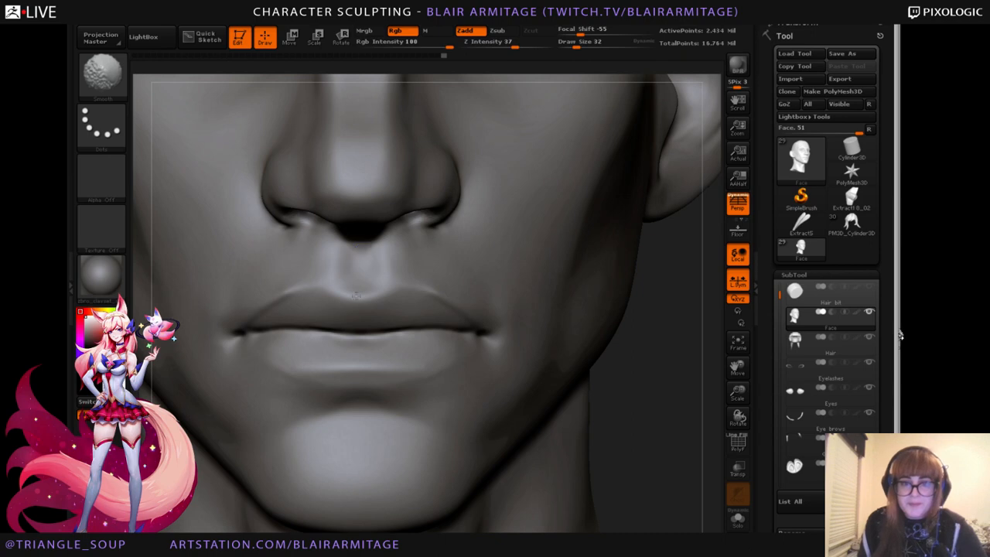
{"action": "left_click_drag", "start_coordinate": [681, 413], "coordinate": [681, 438], "text": "alt"}
{"action": "left_click_drag", "start_coordinate": [736, 368], "coordinate": [704, 312]}
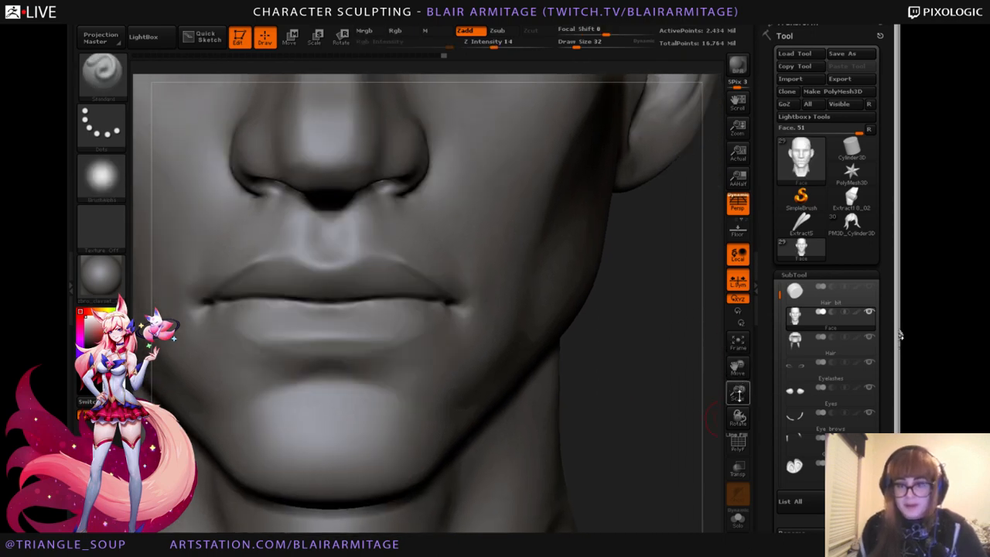
{"action": "left_click_drag", "start_coordinate": [738, 394], "coordinate": [687, 446]}
{"action": "left_click_drag", "start_coordinate": [610, 399], "coordinate": [657, 437], "text": "alt"}
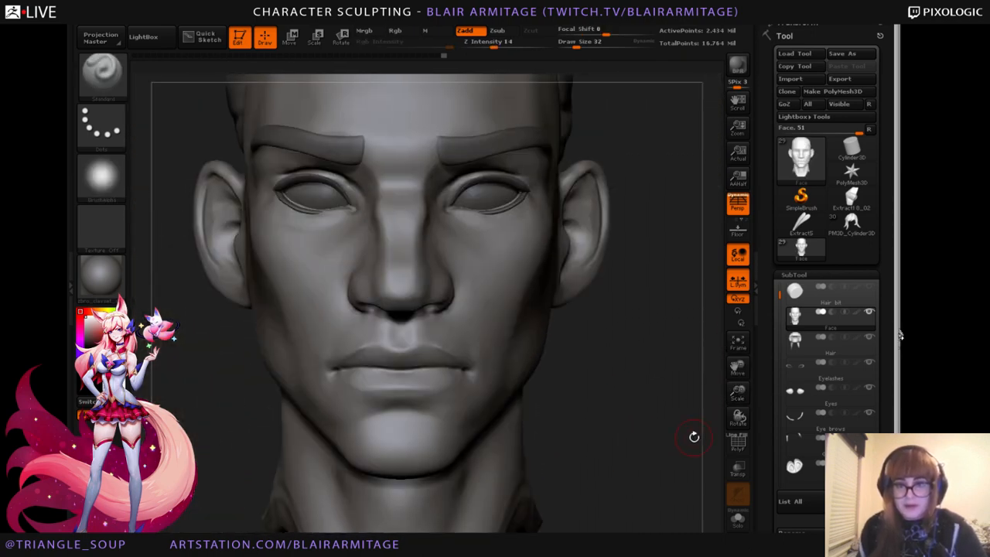
{"action": "left_click_drag", "start_coordinate": [719, 426], "coordinate": [638, 388]}
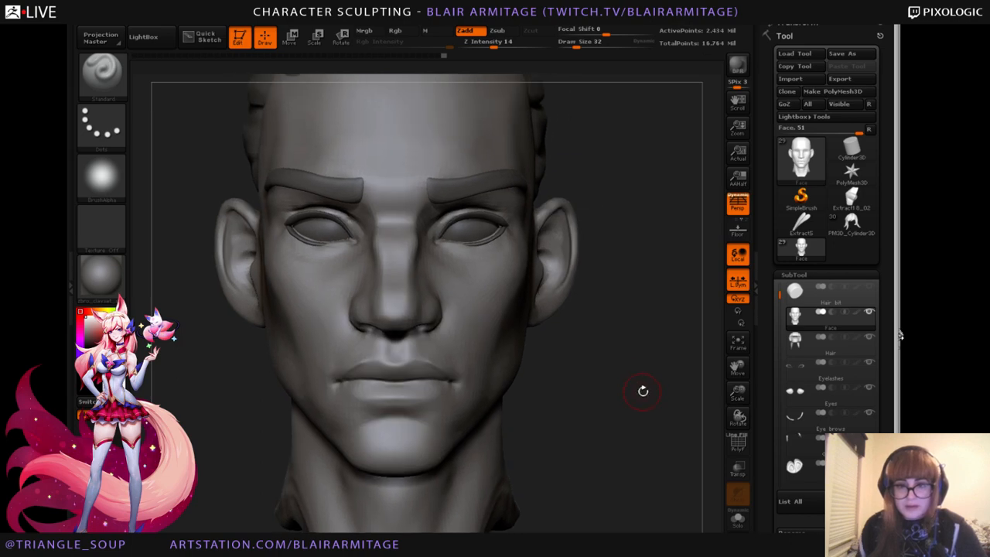
{"action": "left_click_drag", "start_coordinate": [737, 391], "coordinate": [696, 340]}
{"action": "left_click_drag", "start_coordinate": [654, 432], "coordinate": [638, 487], "text": "alt"}
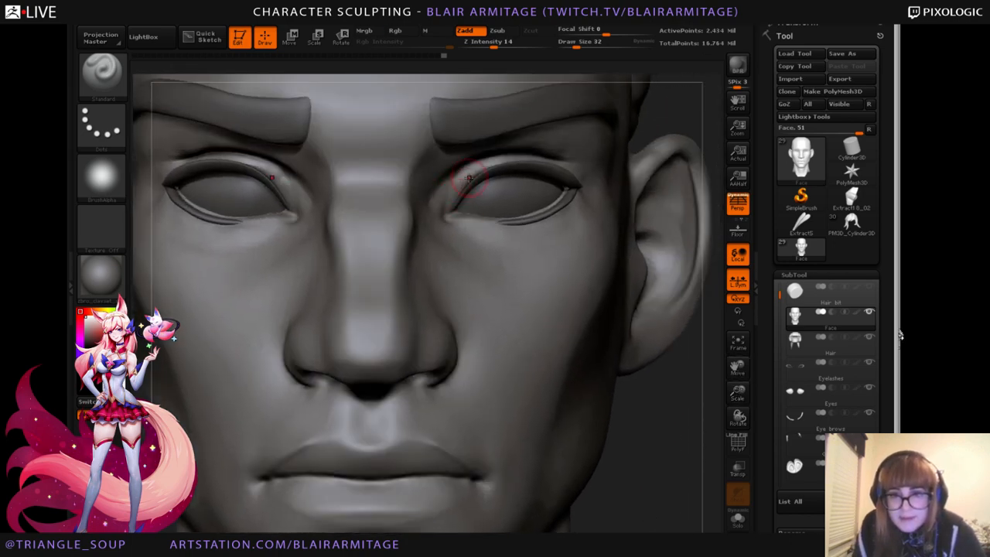
Isolate the Face subtool and refine the inner eye corners and upper lids with the Standard brush at draw size 24, smoothing the strokes.
{"action": "key", "text": "shift"}
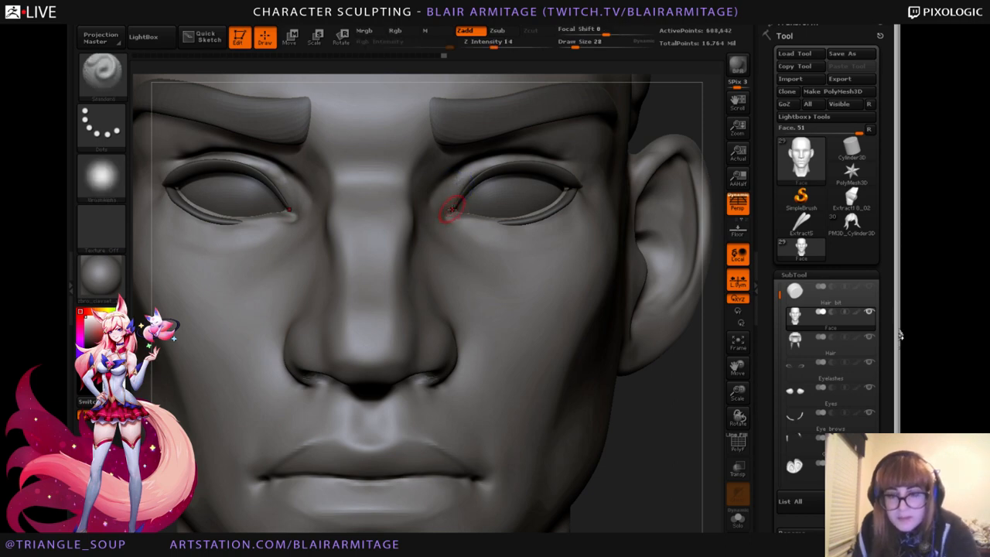
{"action": "key", "text": "shift"}
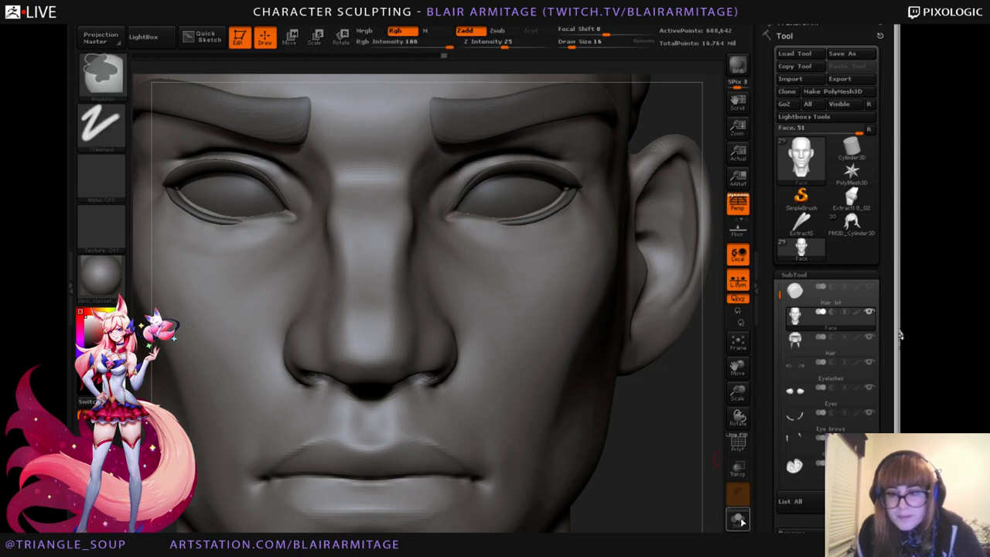
{"action": "left_click", "coordinate": [738, 518]}
{"action": "left_click_drag", "start_coordinate": [703, 506], "coordinate": [631, 465]}
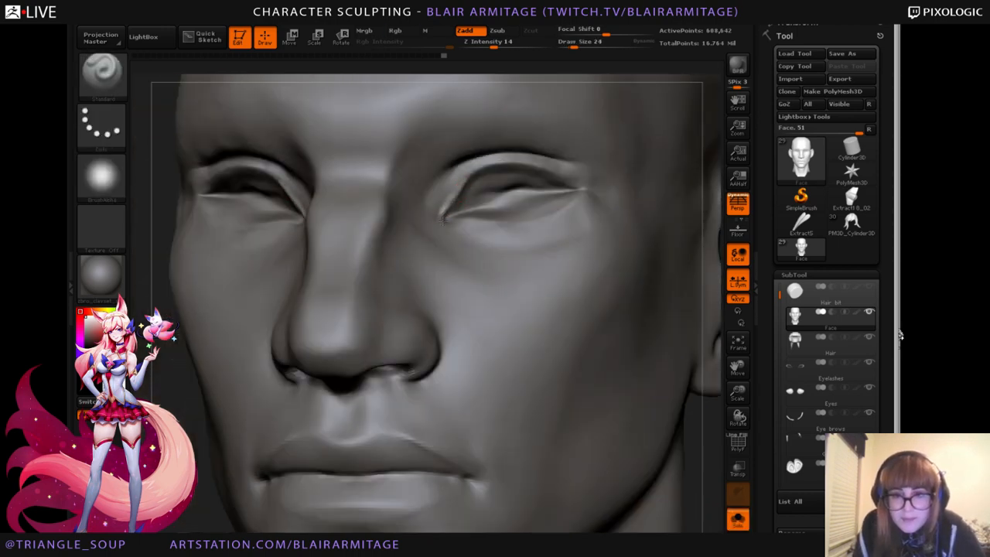
{"action": "left_click_drag", "start_coordinate": [219, 456], "coordinate": [252, 411], "text": "shift"}
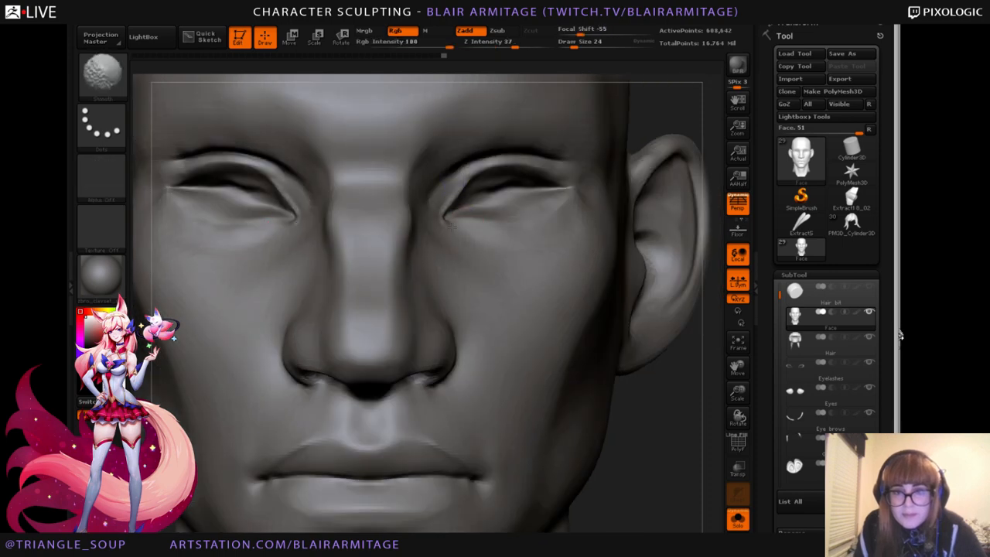
{"action": "left_click_drag", "start_coordinate": [698, 517], "coordinate": [636, 506]}
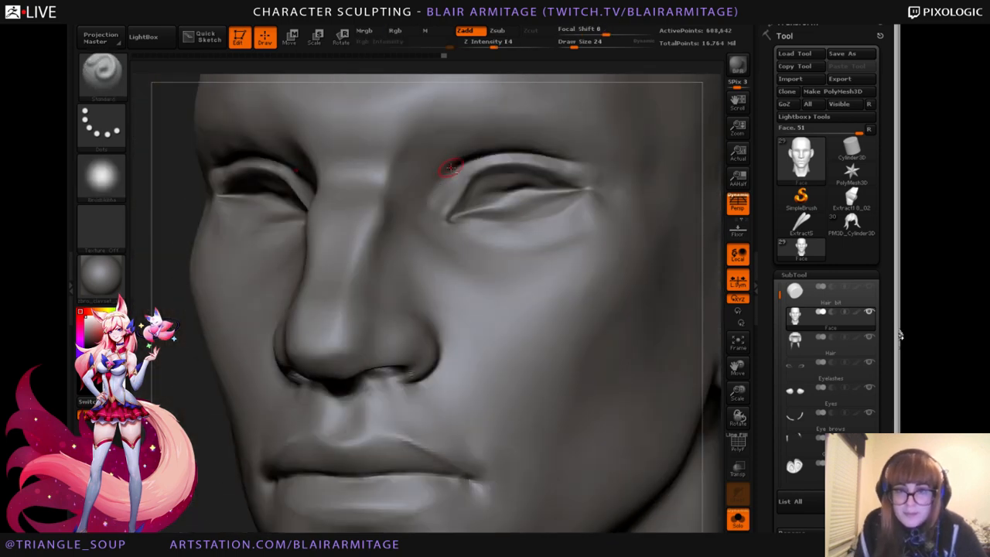
{"action": "key", "text": "shift"}
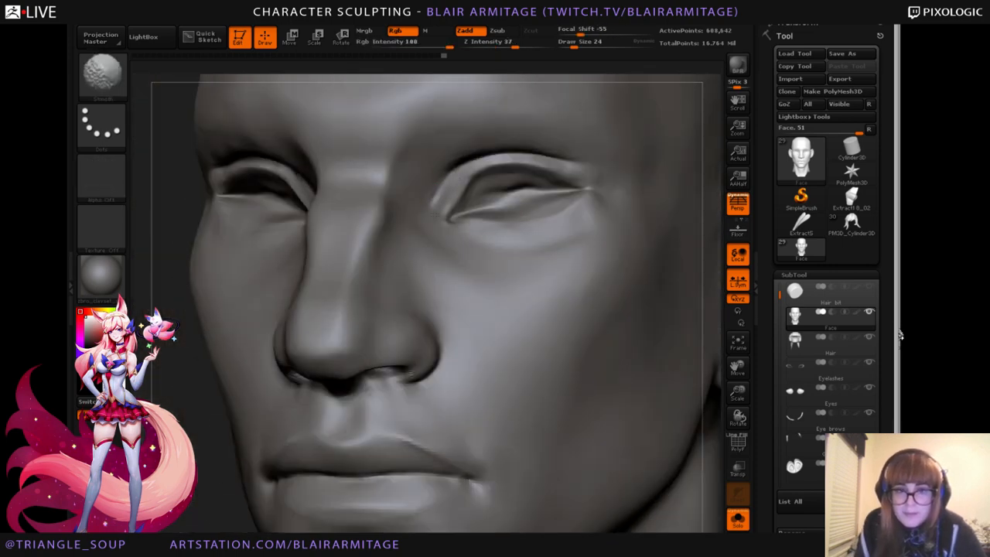
{"action": "left_click", "coordinate": [101, 177]}
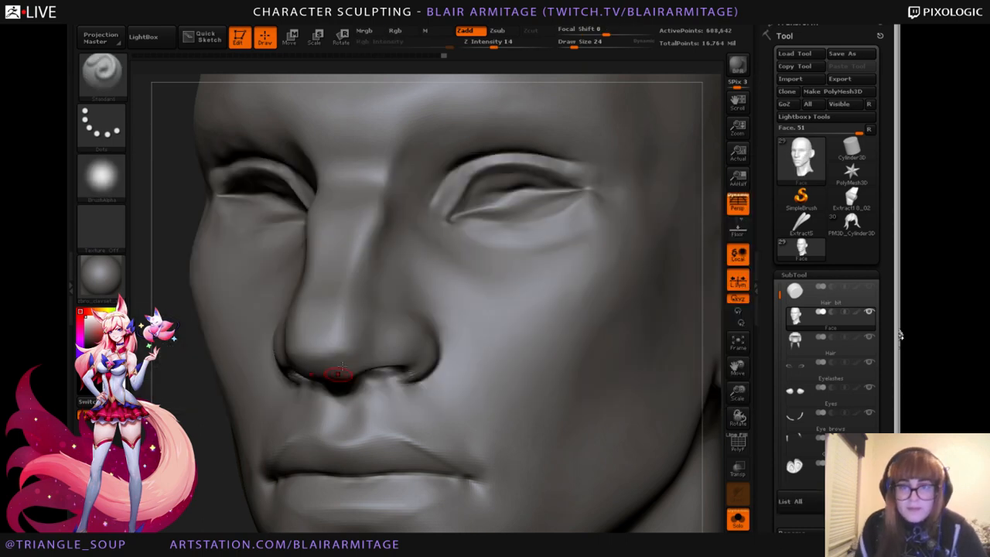
{"action": "key", "text": "shift"}
{"action": "left_click_drag", "start_coordinate": [154, 516], "coordinate": [185, 517], "text": "shift"}
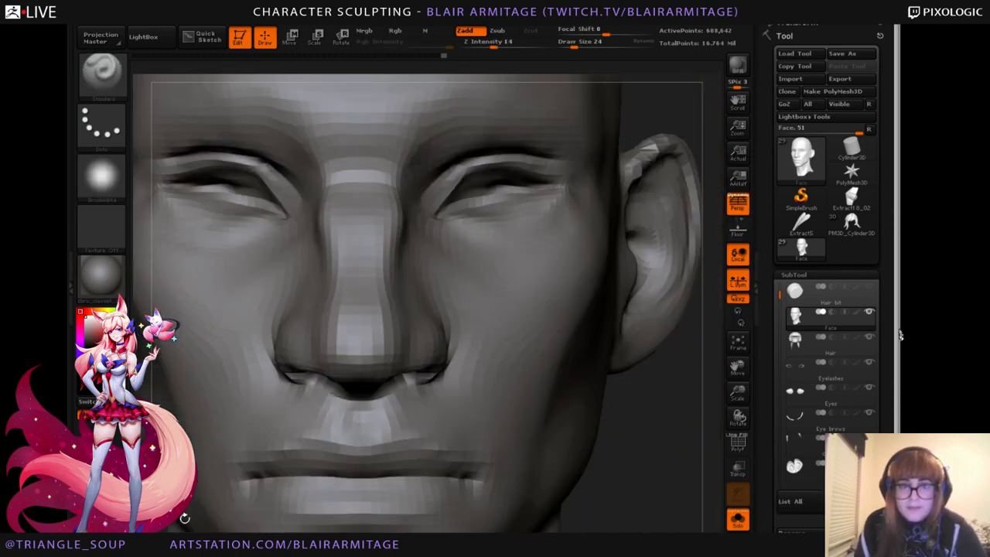
Show all subtools to review the whole head from the front, and isolate the Face subtool again.
{"action": "left_click", "coordinate": [736, 521]}
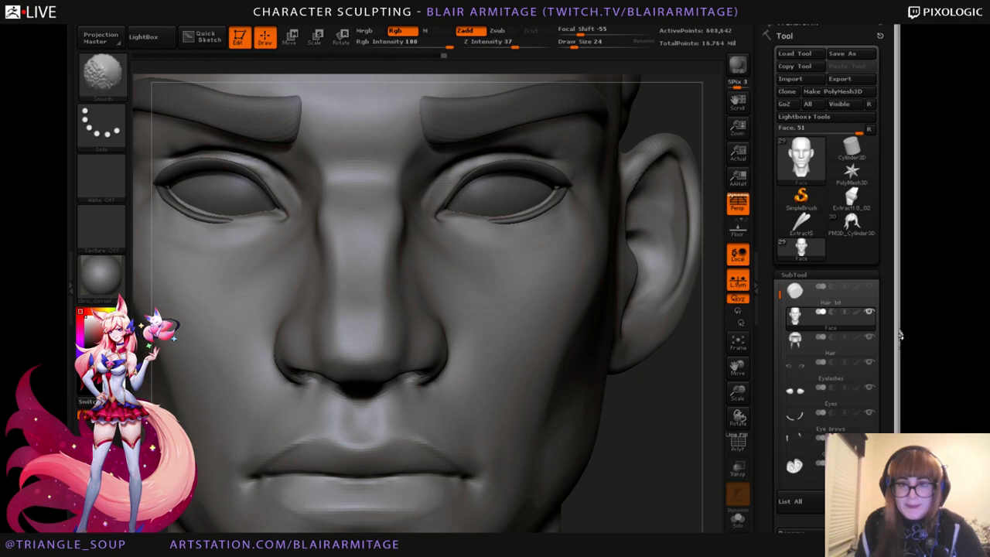
{"action": "left_click_drag", "start_coordinate": [738, 393], "coordinate": [711, 349]}
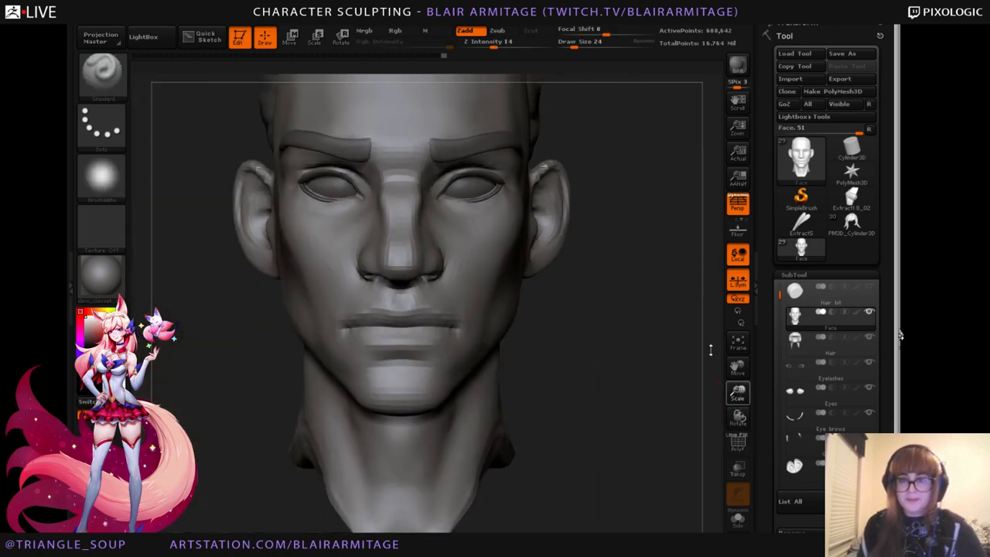
{"action": "mouse_move", "coordinate": [737, 416]}
{"action": "left_mouse_down"}
{"action": "mouse_move", "coordinate": [756, 415]}
{"action": "mouse_move", "coordinate": [763, 389]}
{"action": "mouse_move", "coordinate": [758, 396]}
{"action": "left_mouse_up"}
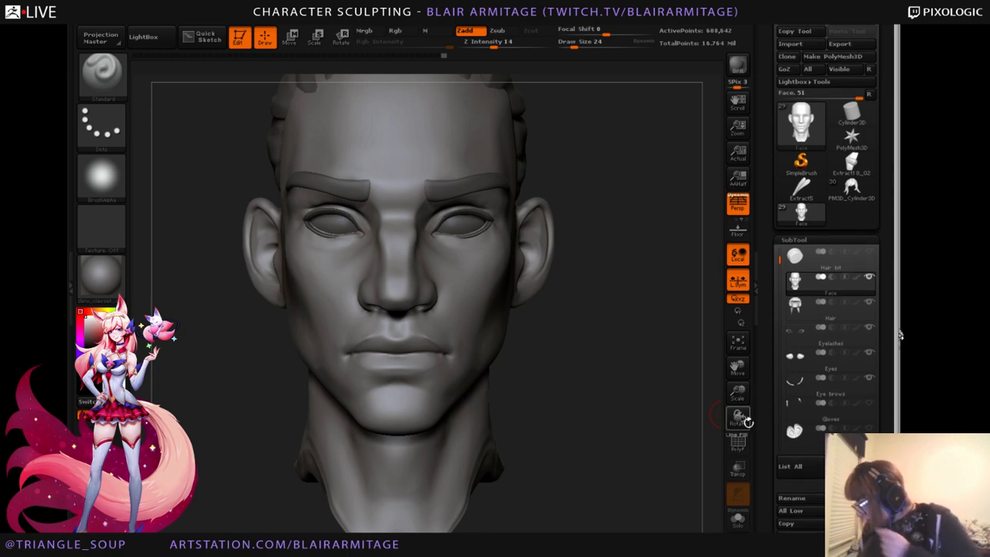
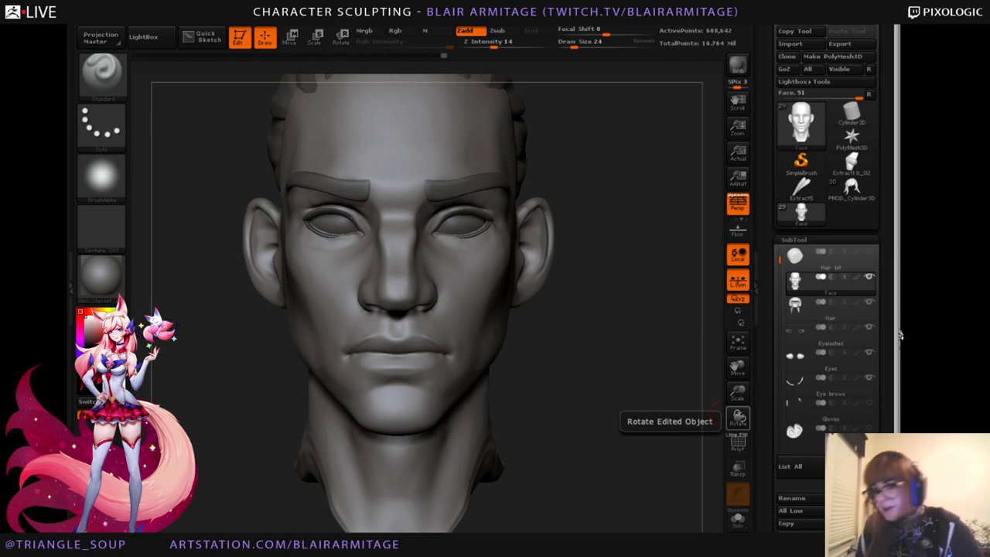
{"action": "mouse_move", "coordinate": [618, 403]}
{"action": "left_mouse_down"}
{"action": "mouse_move", "coordinate": [567, 395]}
{"action": "mouse_move", "coordinate": [559, 376]}
{"action": "mouse_move", "coordinate": [572, 392]}
{"action": "left_mouse_up"}
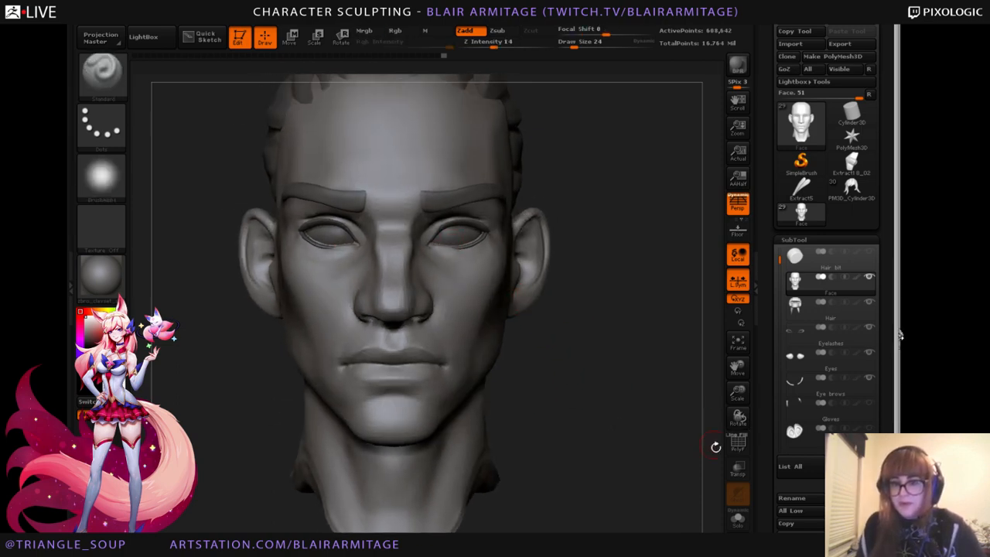
{"action": "left_click", "coordinate": [738, 516]}
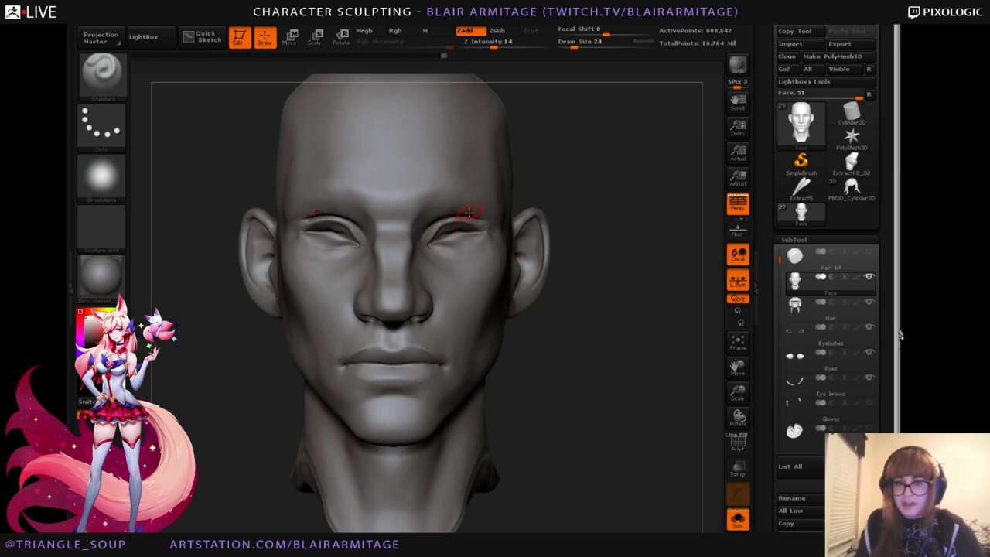
Mask rings around both eyes and a loop from the nose bridge around the mouth, and clear the mask after viewing it from several angles.
{"action": "mouse_move", "coordinate": [439, 206]}
{"action": "left_mouse_down", "text": "ctrl"}
{"action": "mouse_move", "coordinate": [420, 252]}
{"action": "mouse_move", "coordinate": [486, 207]}
{"action": "mouse_move", "coordinate": [435, 212]}
{"action": "left_mouse_up", "text": "ctrl"}
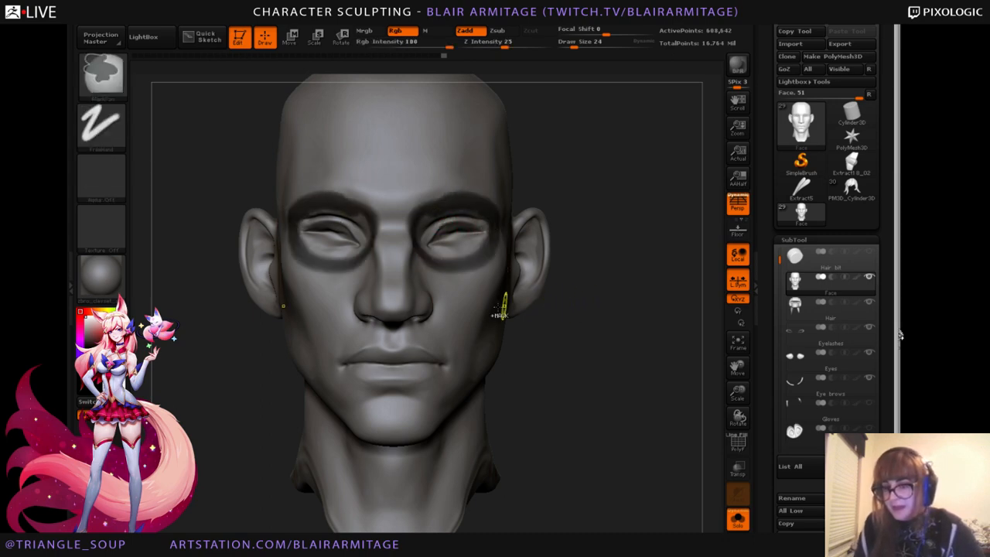
{"action": "mouse_move", "coordinate": [404, 263]}
{"action": "left_mouse_down", "text": "ctrl"}
{"action": "mouse_move", "coordinate": [350, 297]}
{"action": "mouse_move", "coordinate": [327, 363]}
{"action": "mouse_move", "coordinate": [352, 405]}
{"action": "mouse_move", "coordinate": [391, 417]}
{"action": "left_mouse_up", "text": "ctrl"}
{"action": "mouse_move", "coordinate": [739, 394]}
{"action": "left_mouse_down"}
{"action": "mouse_move", "coordinate": [651, 415]}
{"action": "mouse_move", "coordinate": [683, 307]}
{"action": "left_mouse_up"}
{"action": "mouse_move", "coordinate": [413, 295]}
{"action": "left_mouse_down", "text": "ctrl"}
{"action": "mouse_move", "coordinate": [334, 309]}
{"action": "mouse_move", "coordinate": [315, 331]}
{"action": "mouse_move", "coordinate": [370, 346]}
{"action": "mouse_move", "coordinate": [472, 347]}
{"action": "left_mouse_up", "text": "ctrl"}
{"action": "left_click_drag", "start_coordinate": [737, 393], "coordinate": [738, 337]}
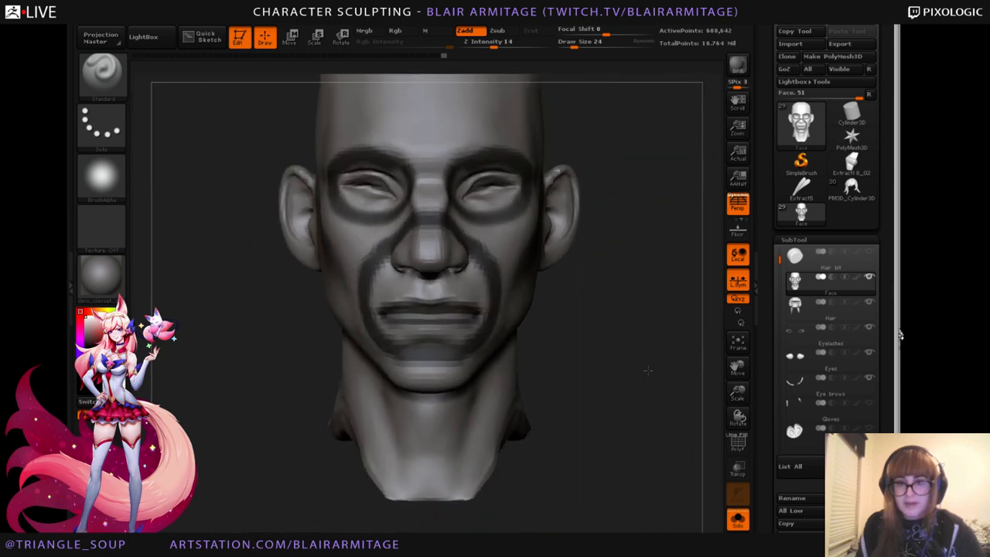
{"action": "left_click_drag", "start_coordinate": [634, 216], "coordinate": [630, 279], "text": "alt"}
{"action": "left_click_drag", "start_coordinate": [532, 230], "coordinate": [462, 240], "text": "alt"}
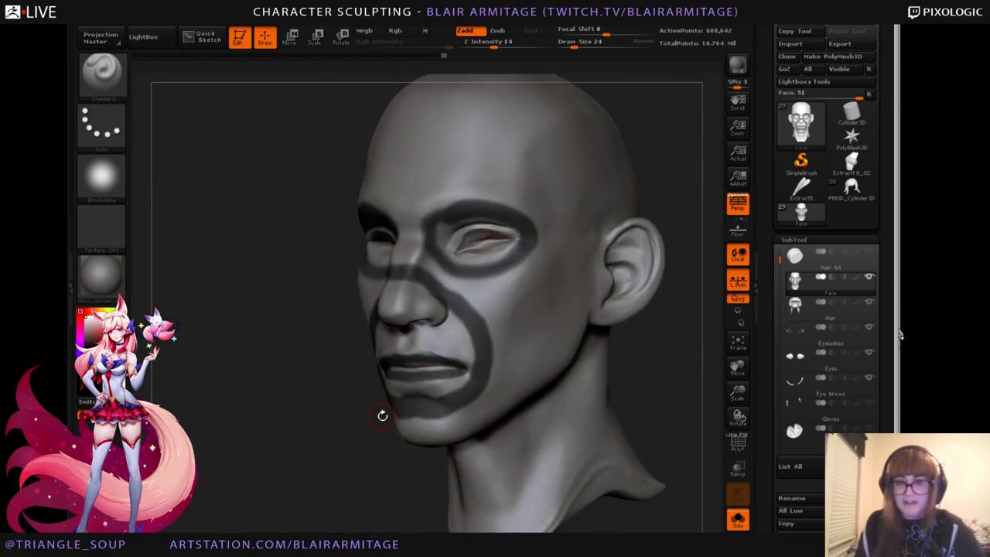
{"action": "left_click_drag", "start_coordinate": [241, 473], "coordinate": [388, 425]}
{"action": "mouse_move", "coordinate": [595, 358]}
{"action": "left_mouse_down", "text": "shift"}
{"action": "mouse_move", "coordinate": [606, 342]}
{"action": "mouse_move", "coordinate": [677, 476]}
{"action": "left_mouse_up", "text": "shift"}
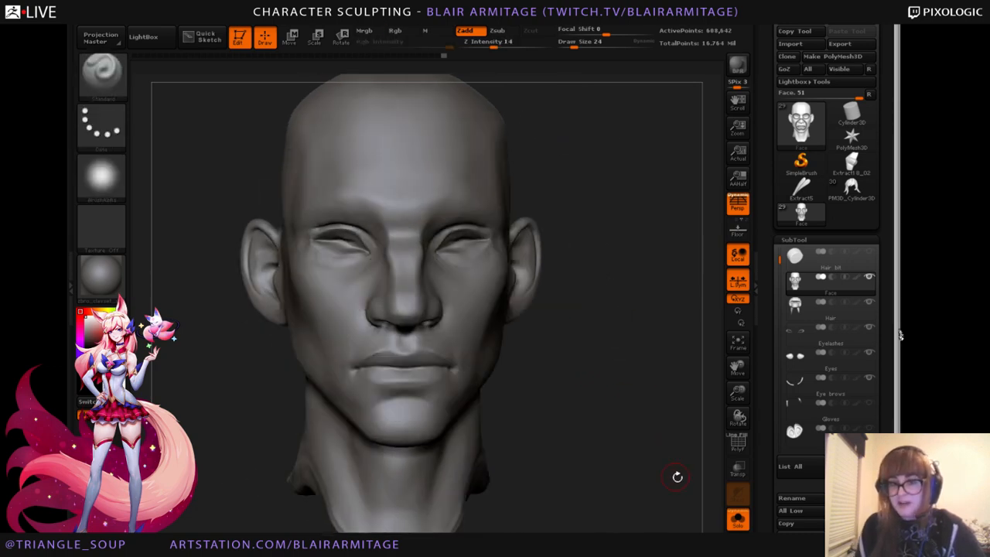
Check the head with all subtools shown, and return to the isolated Face subtool.
{"action": "left_click", "coordinate": [737, 521]}
{"action": "left_click_drag", "start_coordinate": [653, 444], "coordinate": [624, 409]}
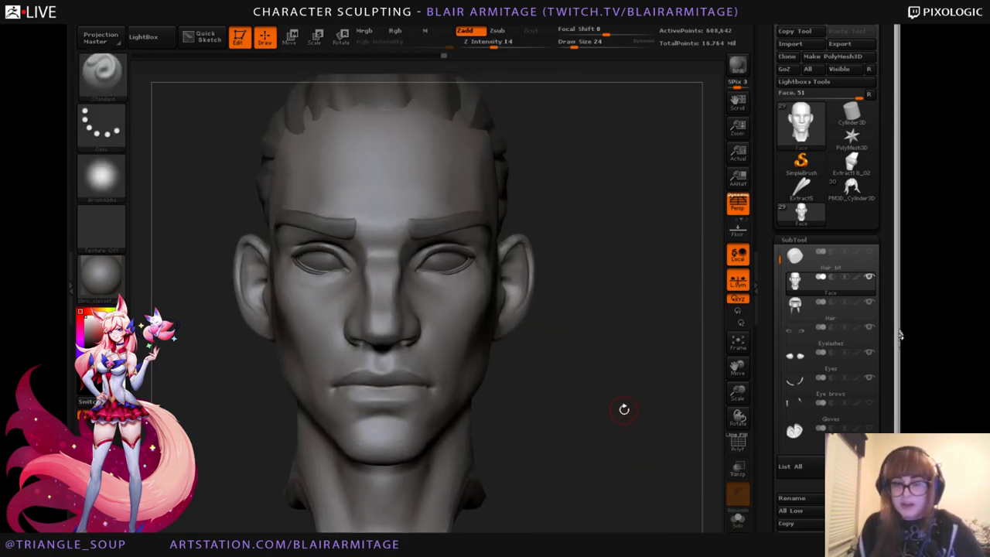
{"action": "left_click", "coordinate": [737, 521]}
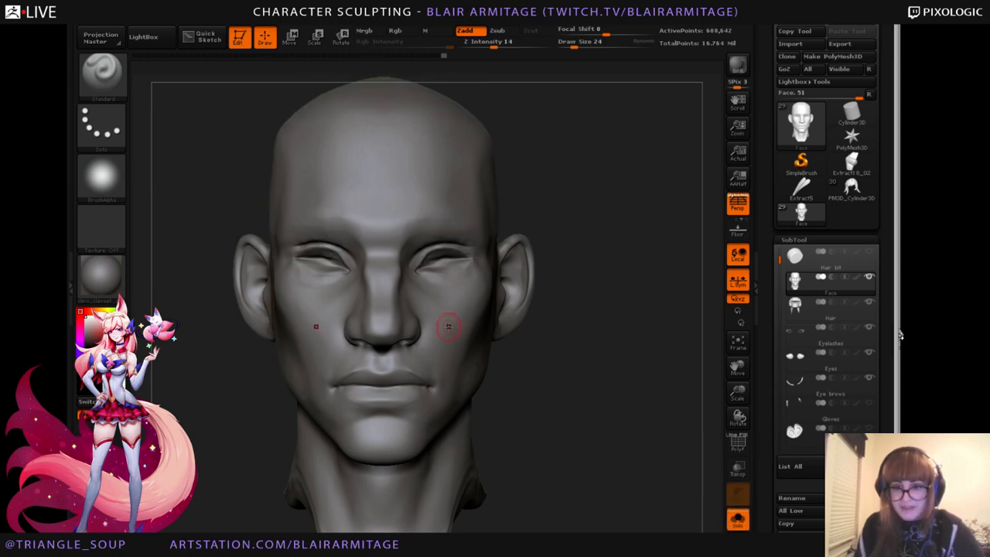
Adjust the cheek and jaw from three-quarter and profile views with the Move Topological brush at draw size 104 and a lower subdivision level.
{"action": "key", "text": "b"}
{"action": "key", "text": "m"}
{"action": "key", "text": "t"}
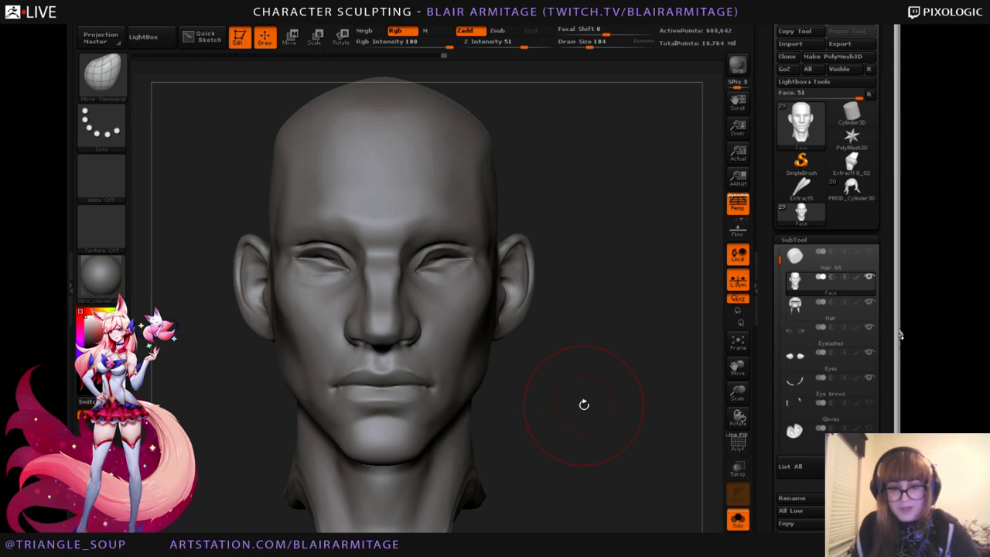
{"action": "mouse_move", "coordinate": [584, 405]}
{"action": "left_mouse_down"}
{"action": "mouse_move", "coordinate": [497, 345]}
{"action": "mouse_move", "coordinate": [417, 352]}
{"action": "left_mouse_up"}
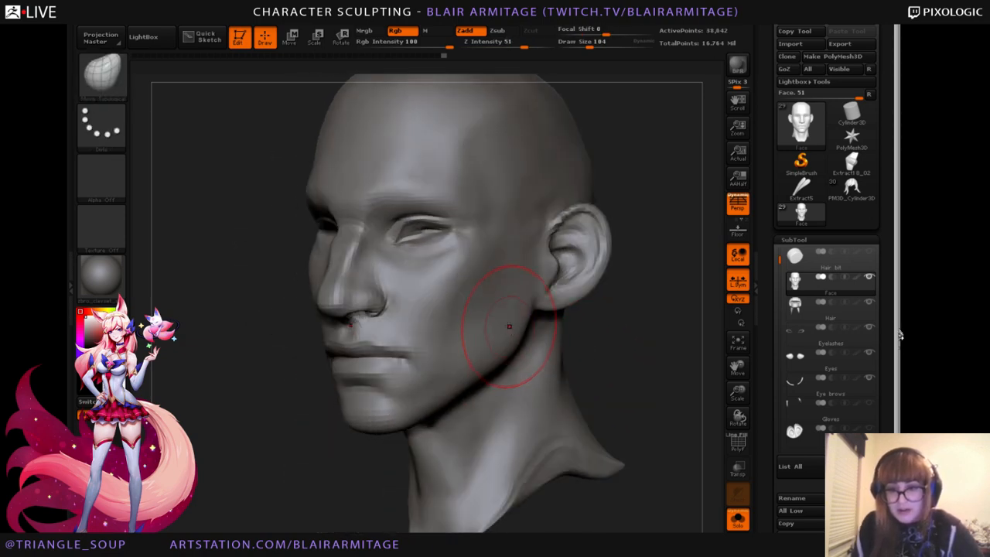
{"action": "mouse_move", "coordinate": [643, 342]}
{"action": "left_mouse_down"}
{"action": "mouse_move", "coordinate": [617, 347]}
{"action": "mouse_move", "coordinate": [619, 358]}
{"action": "left_mouse_up"}
{"action": "left_click_drag", "start_coordinate": [649, 269], "coordinate": [582, 267]}
{"action": "left_click_drag", "start_coordinate": [241, 421], "coordinate": [263, 476]}
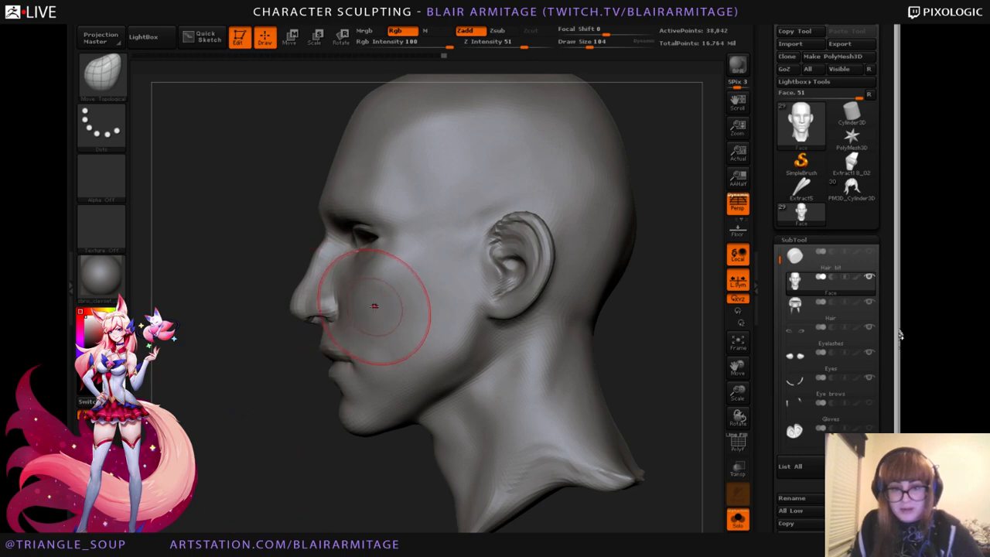
{"action": "mouse_move", "coordinate": [222, 446]}
{"action": "left_mouse_down"}
{"action": "mouse_move", "coordinate": [214, 449]}
{"action": "mouse_move", "coordinate": [232, 464]}
{"action": "mouse_move", "coordinate": [271, 464]}
{"action": "left_mouse_up"}
Show all subtools from the front with the Face at subdivision level 5, and bring up its Morph Target settings.
{"action": "mouse_move", "coordinate": [232, 387]}
{"action": "left_mouse_down", "text": "shift"}
{"action": "mouse_move", "coordinate": [657, 386]}
{"action": "mouse_move", "coordinate": [612, 415]}
{"action": "mouse_move", "coordinate": [652, 439]}
{"action": "mouse_move", "coordinate": [673, 435]}
{"action": "left_mouse_up", "text": "shift"}
{"action": "left_click", "coordinate": [737, 520]}
{"action": "scroll", "coordinate": [764, 416], "scroll_direction": "down", "scroll_amount": 10}
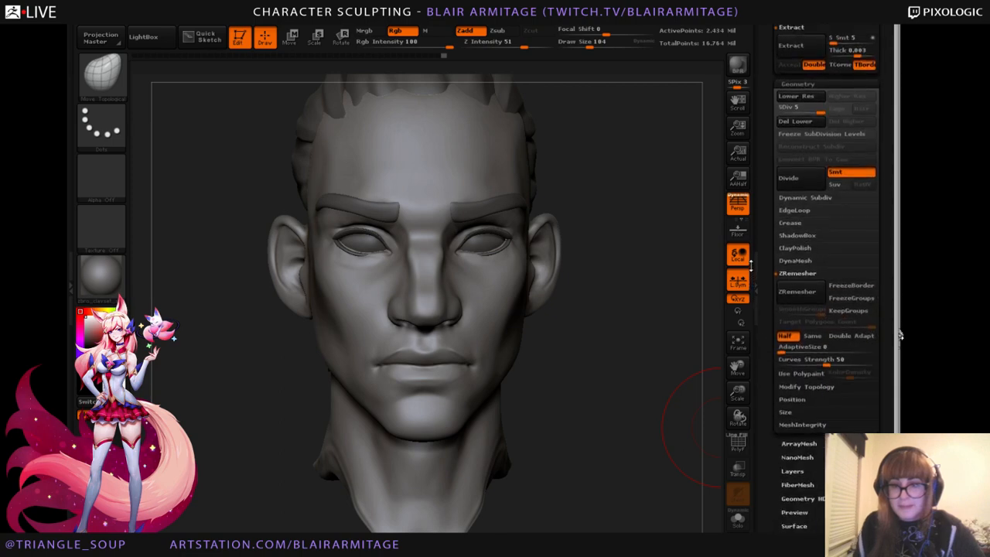
{"action": "left_click_drag", "start_coordinate": [640, 320], "coordinate": [648, 338], "text": "alt"}
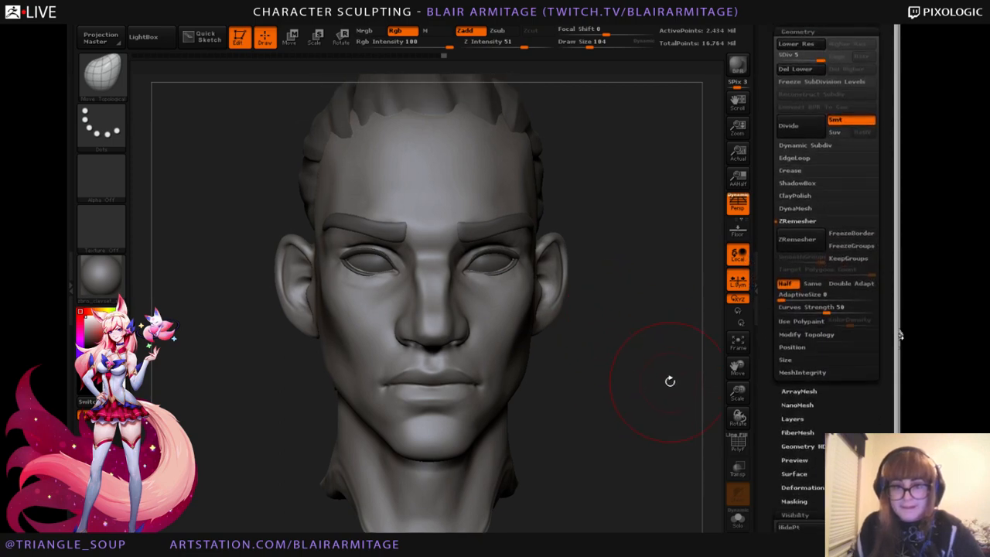
{"action": "mouse_move", "coordinate": [652, 384]}
{"action": "left_mouse_down"}
{"action": "mouse_move", "coordinate": [665, 389]}
{"action": "mouse_move", "coordinate": [648, 384]}
{"action": "left_mouse_up"}
{"action": "left_click_drag", "start_coordinate": [792, 428], "coordinate": [831, 286]}
{"action": "scroll", "coordinate": [831, 286], "scroll_direction": "up", "scroll_amount": 3}
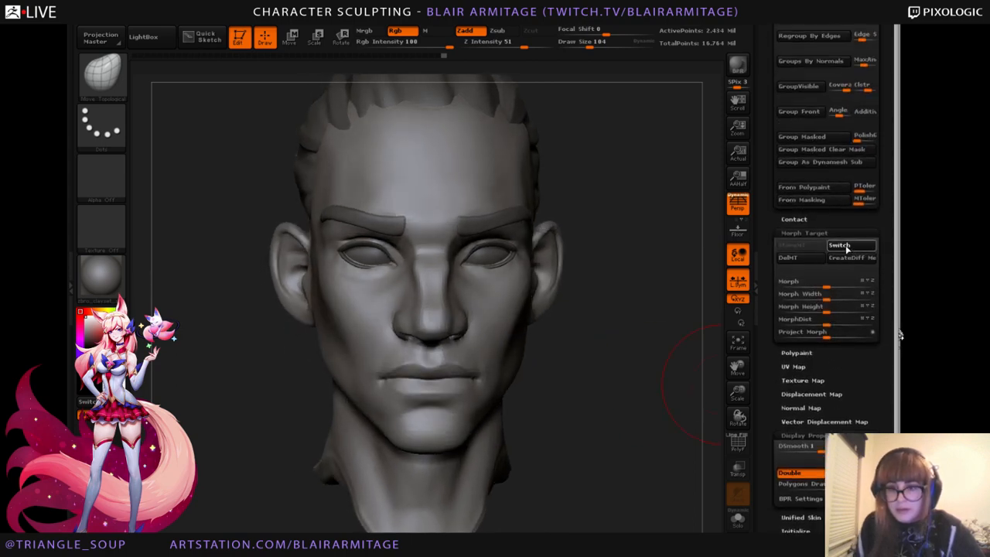
Switch the Face's morph target back and forth to compare the stored and current shapes.
{"action": "left_click", "coordinate": [845, 246]}
{"action": "left_click_drag", "start_coordinate": [634, 396], "coordinate": [673, 406]}
{"action": "left_click", "coordinate": [840, 245]}
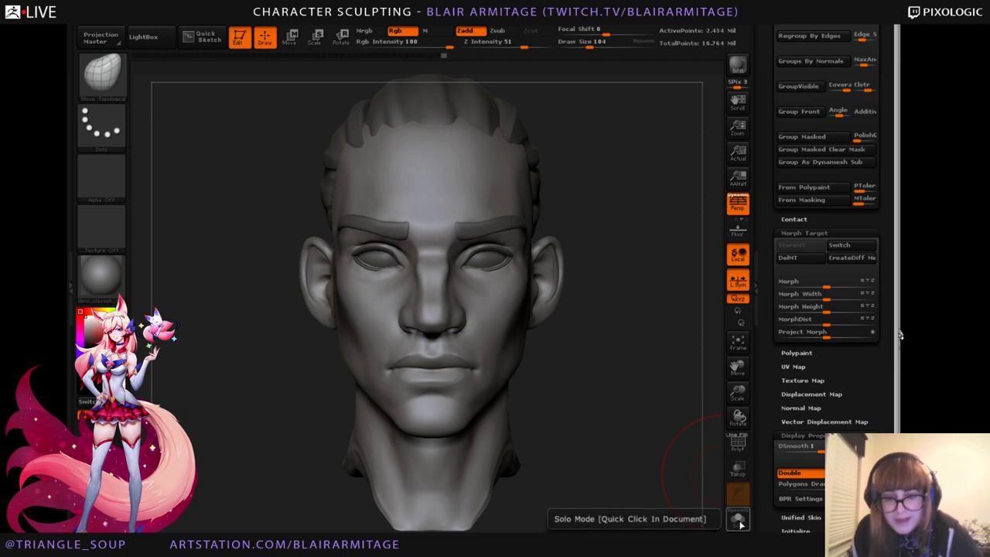
{"action": "left_click", "coordinate": [850, 246]}
{"action": "left_click", "coordinate": [842, 247]}
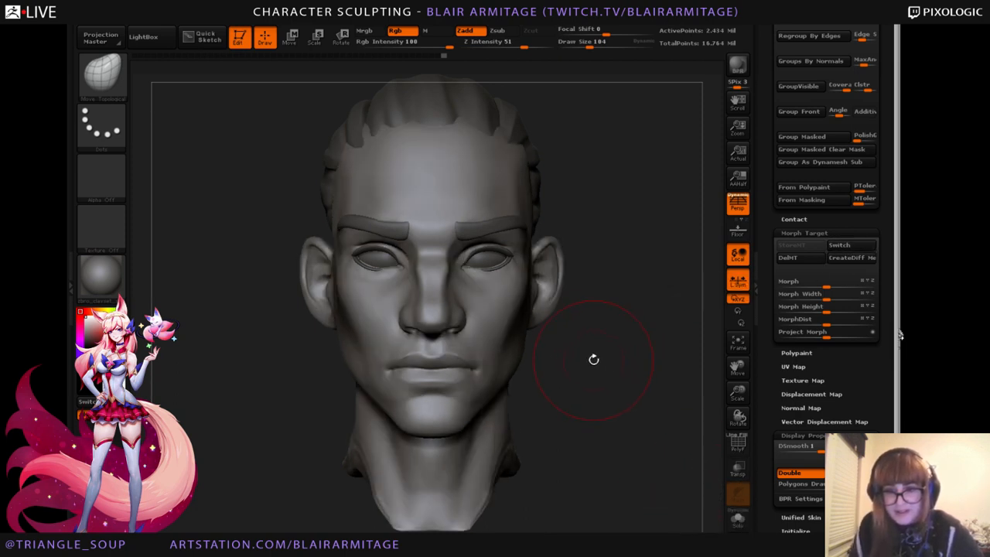
Polish the underside of the nose tip next to the nostril with the hPolish brush at draw size 40.
{"action": "mouse_move", "coordinate": [725, 415]}
{"action": "left_mouse_down", "text": "alt"}
{"action": "mouse_move", "coordinate": [712, 443]}
{"action": "mouse_move", "coordinate": [649, 450]}
{"action": "mouse_move", "coordinate": [683, 451]}
{"action": "mouse_move", "coordinate": [663, 455]}
{"action": "left_mouse_up", "text": "alt"}
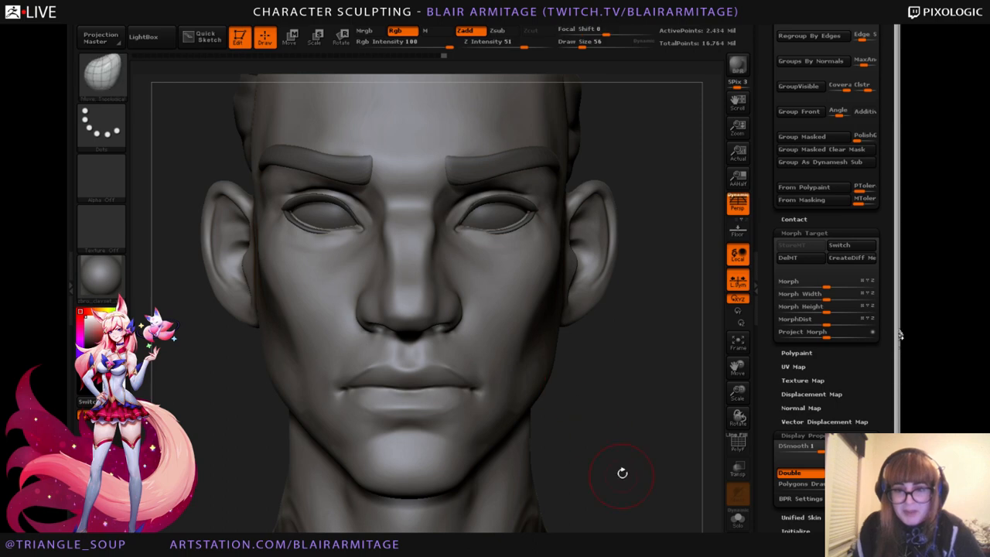
{"action": "left_click_drag", "start_coordinate": [623, 470], "coordinate": [654, 424]}
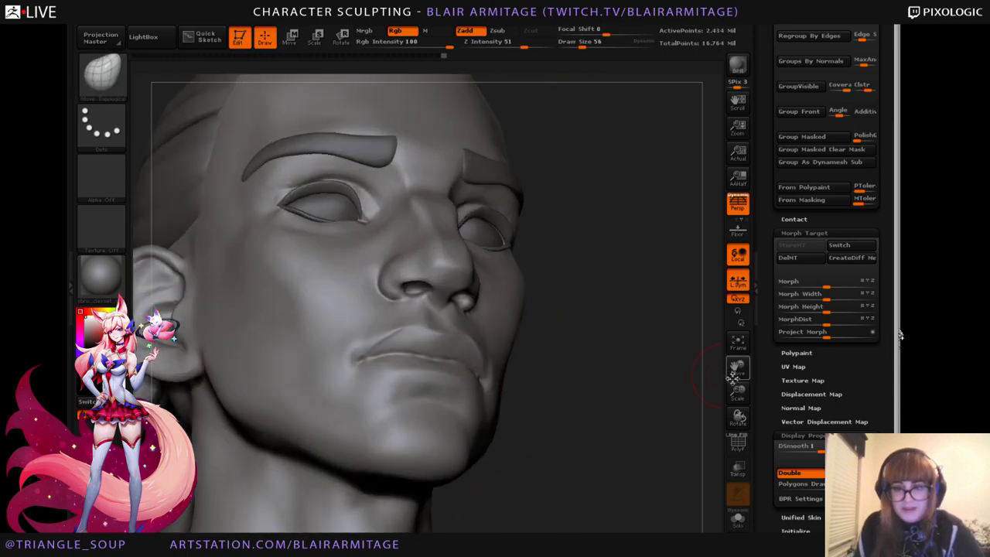
{"action": "mouse_move", "coordinate": [722, 376]}
{"action": "left_mouse_down", "text": "alt"}
{"action": "mouse_move", "coordinate": [694, 382]}
{"action": "mouse_move", "coordinate": [708, 382]}
{"action": "left_mouse_up", "text": "alt"}
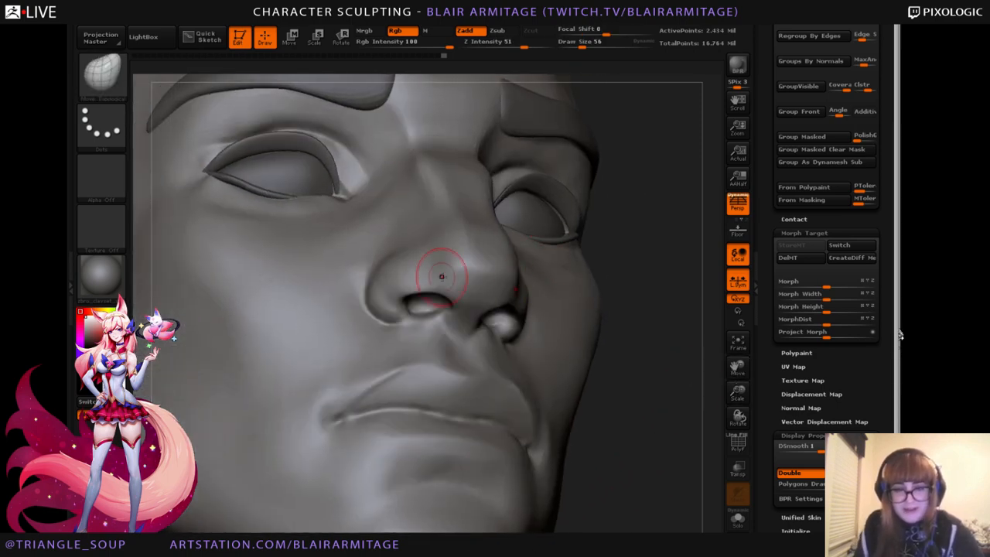
{"action": "left_click", "coordinate": [102, 76]}
{"action": "left_click", "coordinate": [156, 86]}
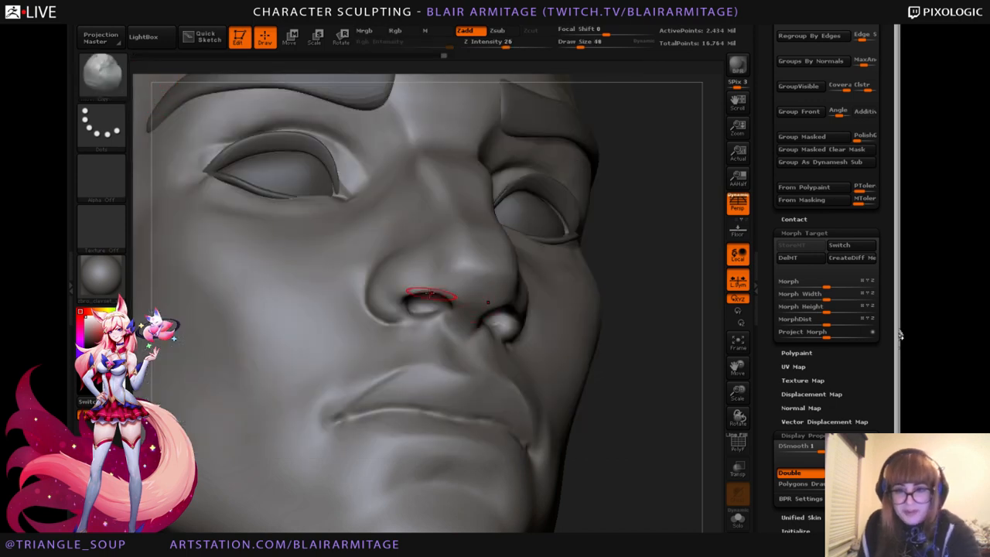
{"action": "key", "text": "["}
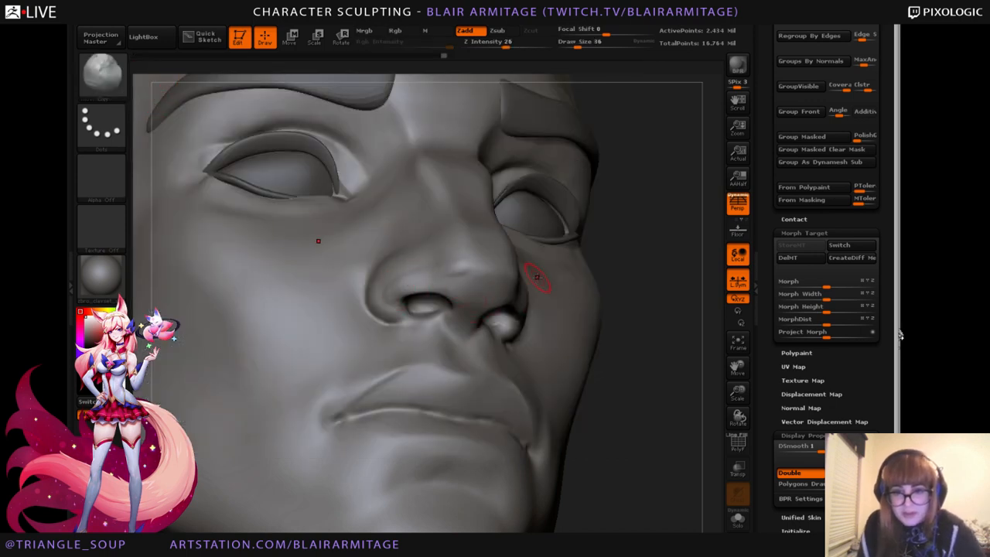
{"action": "key", "text": "b"}
{"action": "key", "text": "h"}
{"action": "key", "text": "p"}
{"action": "left_click_drag", "start_coordinate": [677, 290], "coordinate": [688, 259]}
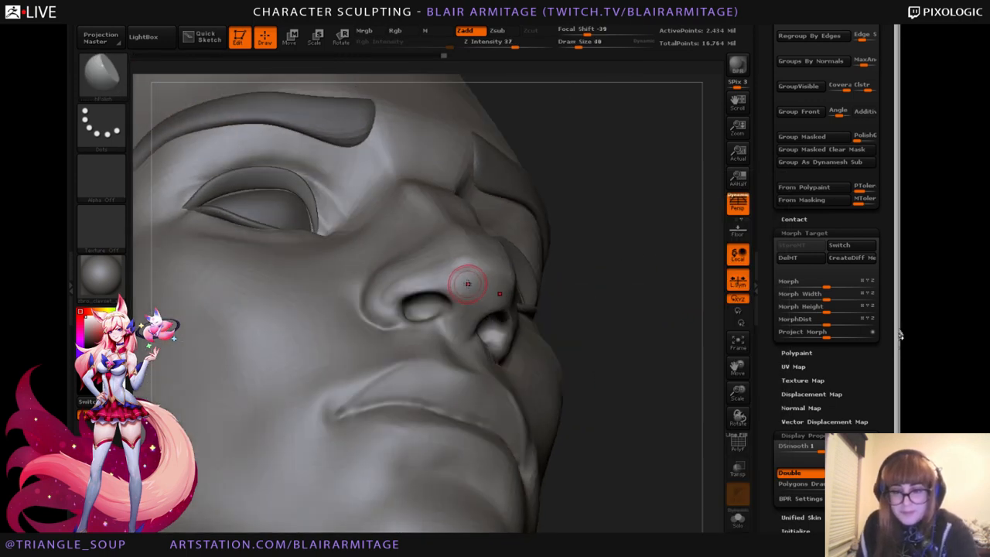
{"action": "left_click_drag", "start_coordinate": [467, 281], "coordinate": [442, 273]}
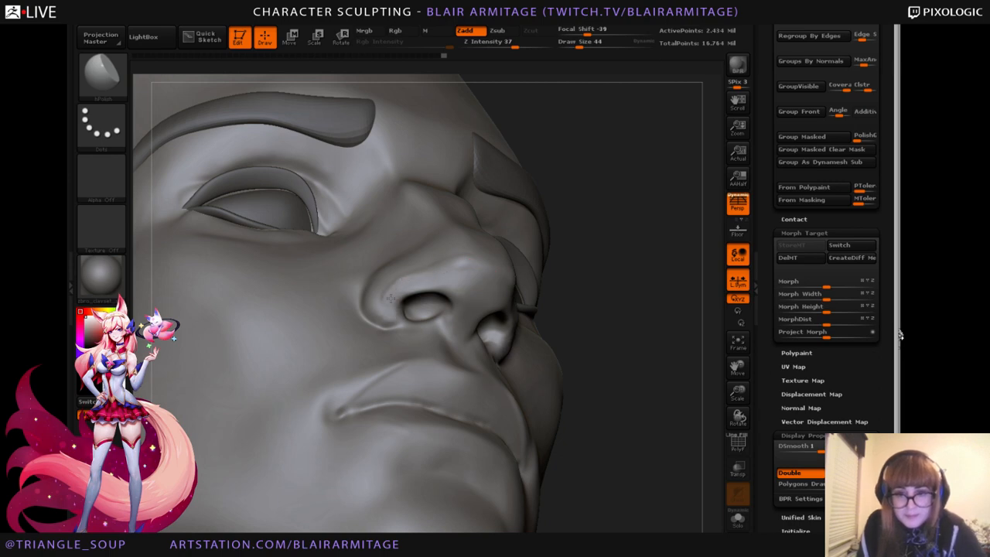
Smooth the nostril wing and the side of the nose at draw size 44.
{"action": "left_click_drag", "start_coordinate": [627, 277], "coordinate": [680, 305]}
{"action": "left_click_drag", "start_coordinate": [415, 276], "coordinate": [388, 281], "text": "shift"}
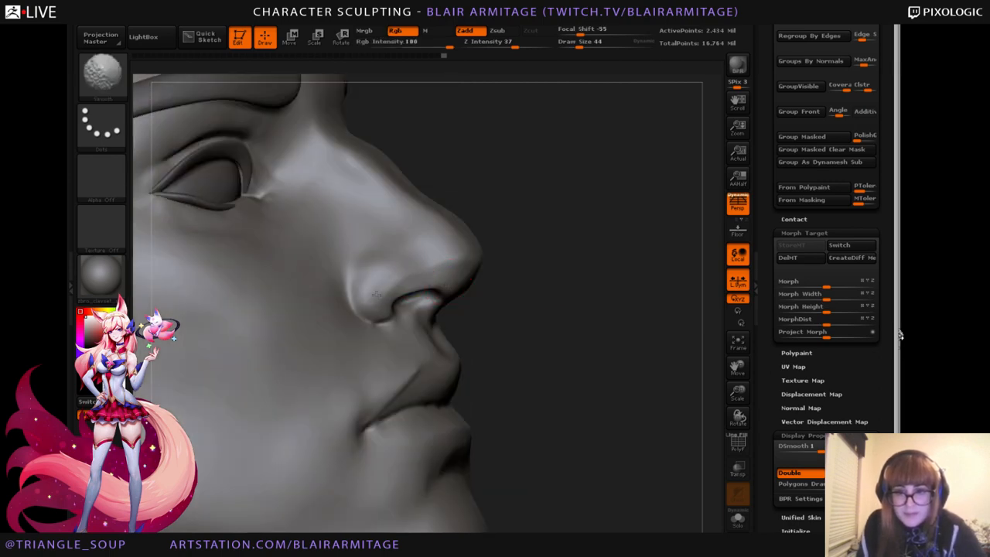
{"action": "mouse_move", "coordinate": [657, 286]}
{"action": "left_mouse_down"}
{"action": "mouse_move", "coordinate": [588, 282]}
{"action": "mouse_move", "coordinate": [703, 304]}
{"action": "left_mouse_up"}
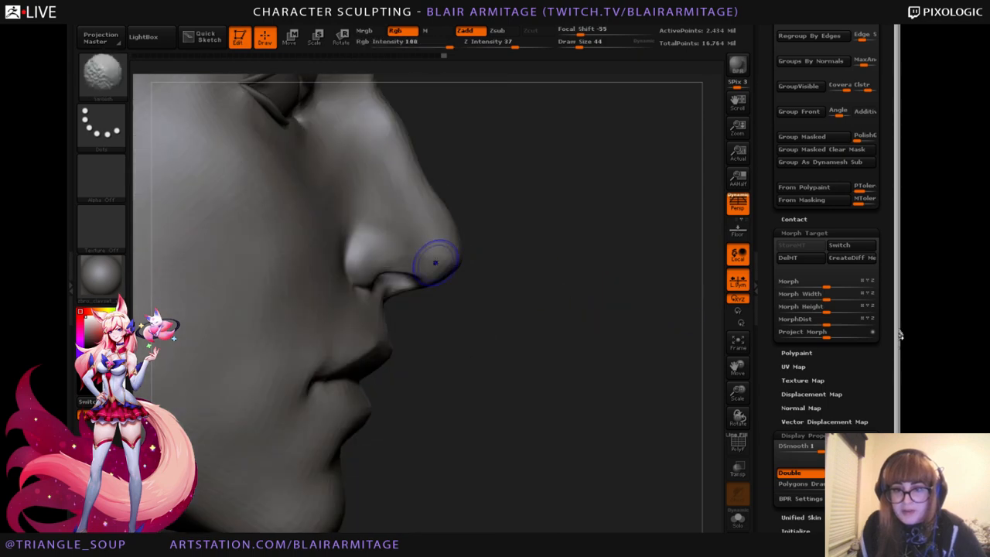
{"action": "left_click_drag", "start_coordinate": [518, 249], "coordinate": [501, 287]}
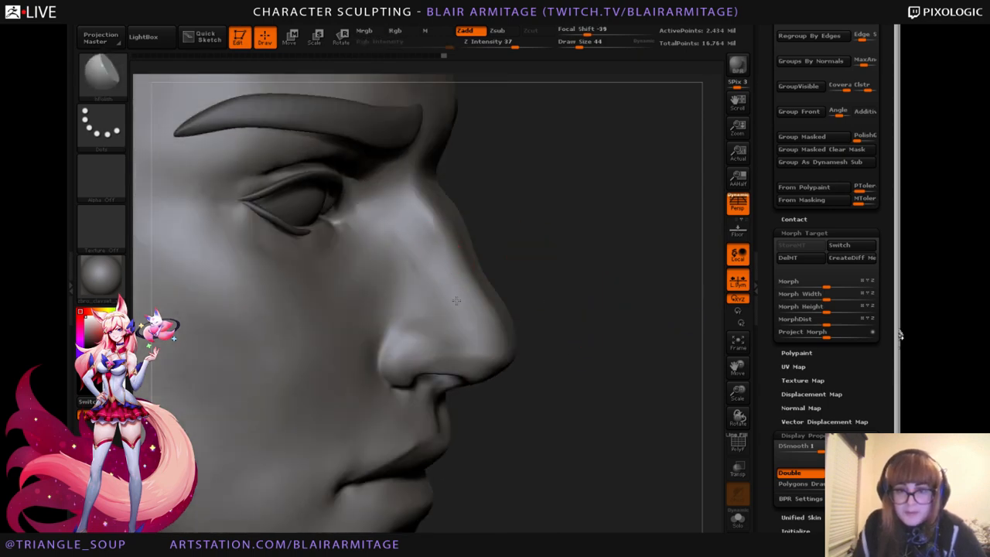
Examine the nose, eye area and lips from the front, three-quarter and profile views.
{"action": "key", "text": "shift"}
{"action": "left_click_drag", "start_coordinate": [603, 283], "coordinate": [481, 255], "text": "shift"}
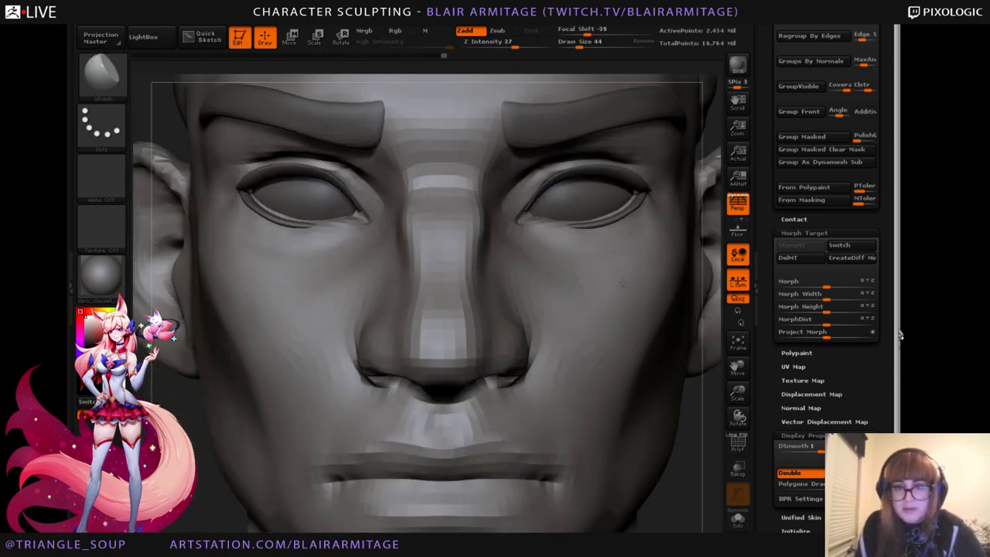
{"action": "key", "text": "shift"}
{"action": "right_click_drag", "start_coordinate": [453, 287], "coordinate": [373, 252]}
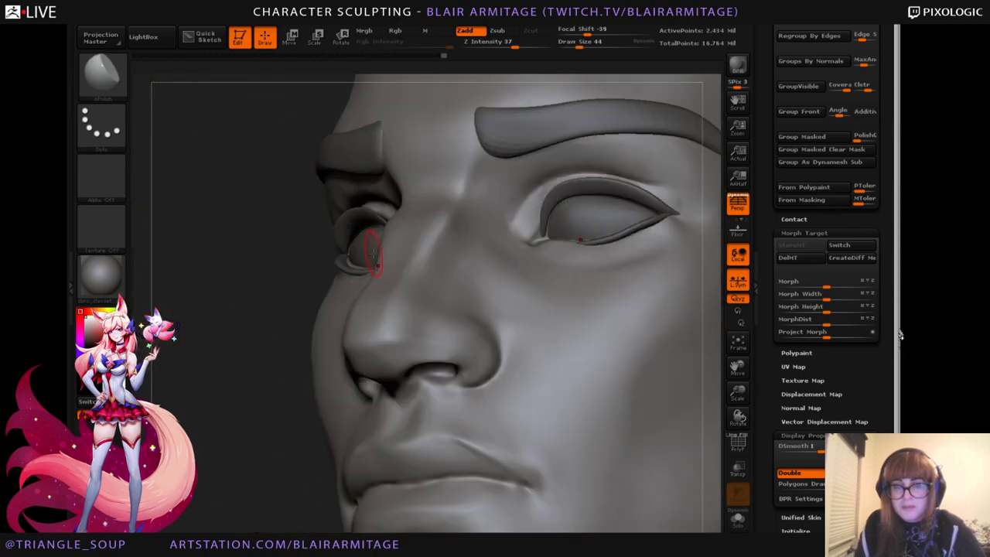
{"action": "right_click_drag", "start_coordinate": [479, 190], "coordinate": [585, 210]}
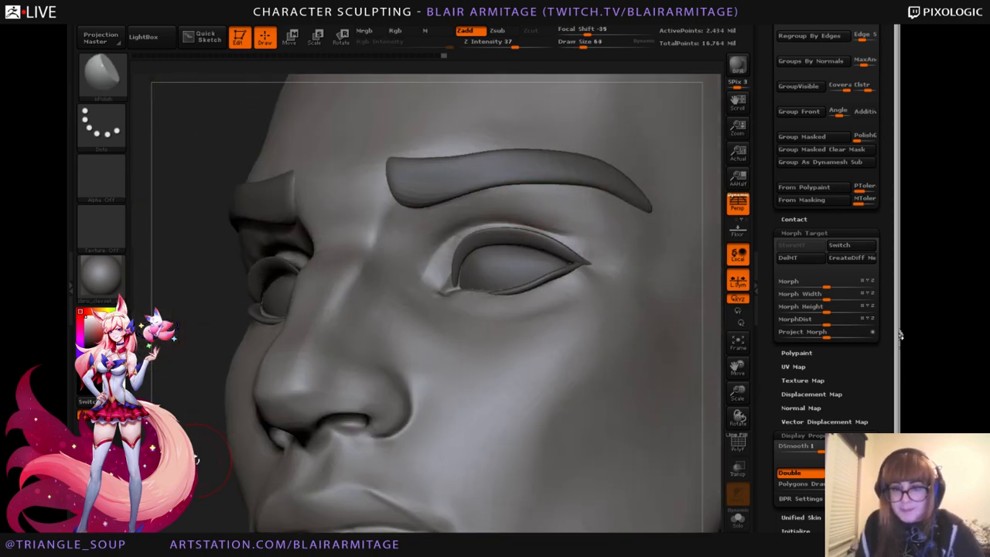
{"action": "mouse_move", "coordinate": [197, 460]}
{"action": "left_mouse_down"}
{"action": "mouse_move", "coordinate": [274, 418]}
{"action": "mouse_move", "coordinate": [227, 419]}
{"action": "left_mouse_up"}
{"action": "left_click_drag", "start_coordinate": [737, 368], "coordinate": [663, 319]}
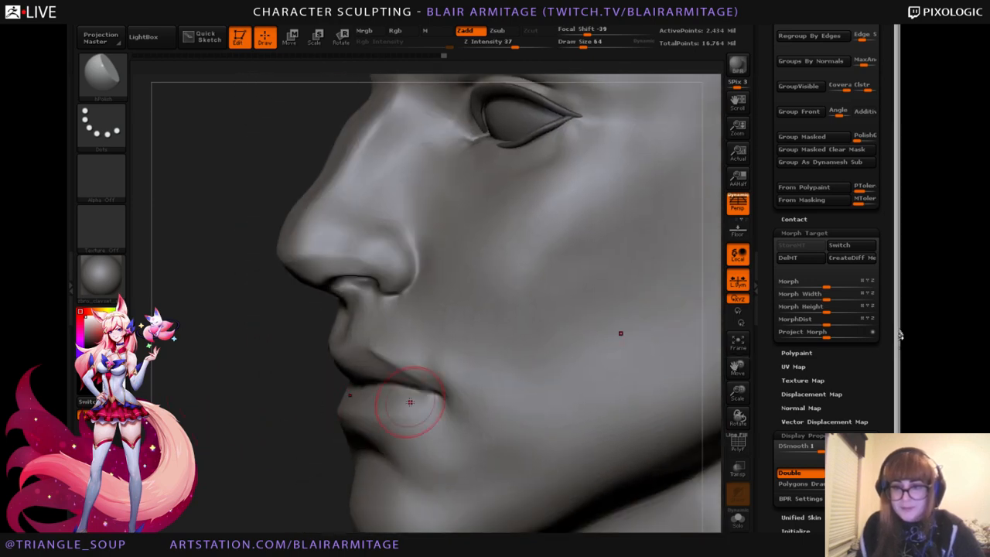
{"action": "left_click_drag", "start_coordinate": [289, 404], "coordinate": [375, 392], "text": "shift"}
{"action": "left_click_drag", "start_coordinate": [737, 392], "coordinate": [737, 358]}
{"action": "left_click_drag", "start_coordinate": [413, 400], "coordinate": [313, 483], "text": "alt"}
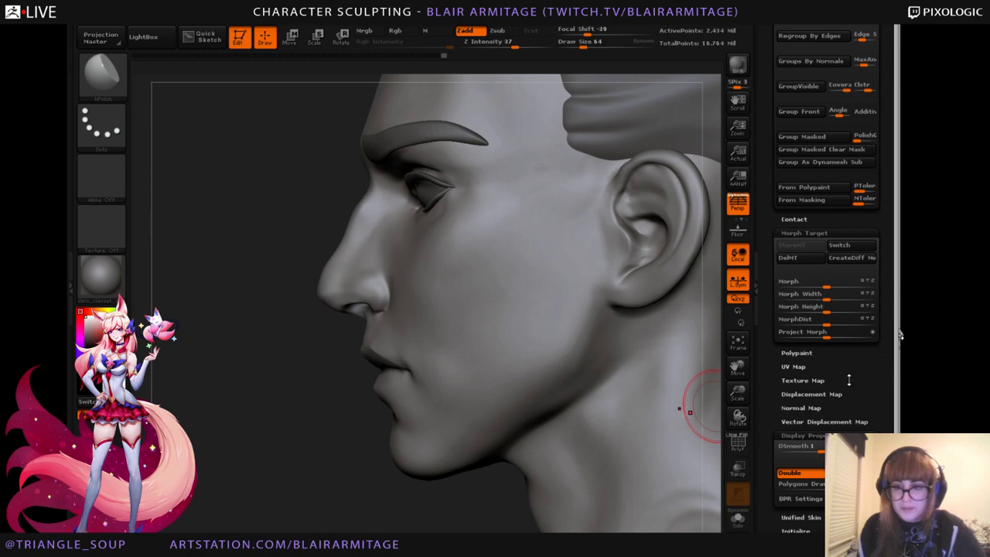
Polish and smooth the jawline from below at draw size 52, checking it against the side profile.
{"action": "left_click_drag", "start_coordinate": [848, 380], "coordinate": [831, 394]}
{"action": "left_click_drag", "start_coordinate": [738, 385], "coordinate": [738, 368]}
{"action": "mouse_move", "coordinate": [465, 456]}
{"action": "left_mouse_down", "text": "alt"}
{"action": "mouse_move", "coordinate": [401, 497]}
{"action": "mouse_move", "coordinate": [393, 459]}
{"action": "mouse_move", "coordinate": [391, 495]}
{"action": "left_mouse_up", "text": "alt"}
{"action": "left_click_drag", "start_coordinate": [324, 517], "coordinate": [307, 481]}
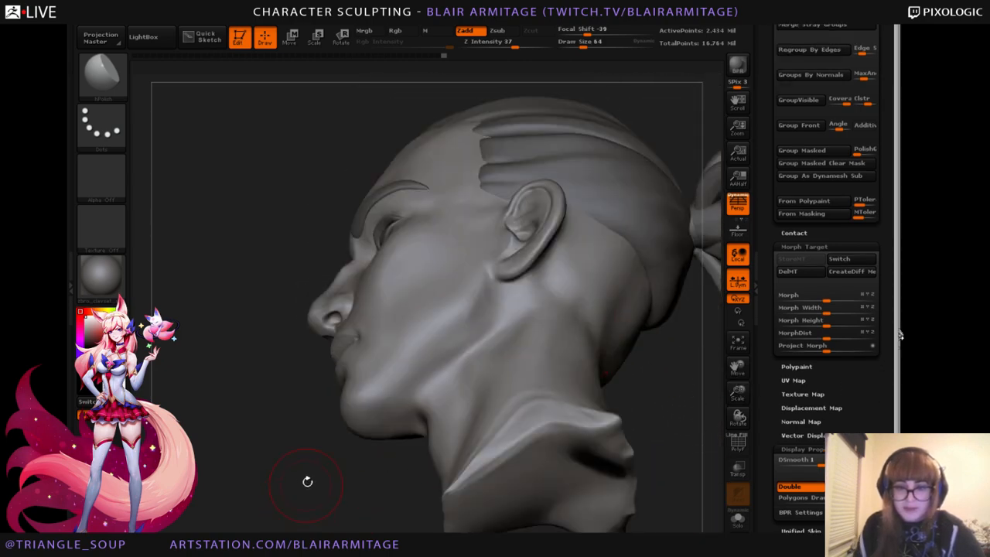
{"action": "key", "text": "bracketleft"}
{"action": "mouse_move", "coordinate": [459, 335]}
{"action": "left_mouse_down"}
{"action": "mouse_move", "coordinate": [411, 371]}
{"action": "mouse_move", "coordinate": [406, 364]}
{"action": "left_mouse_up"}
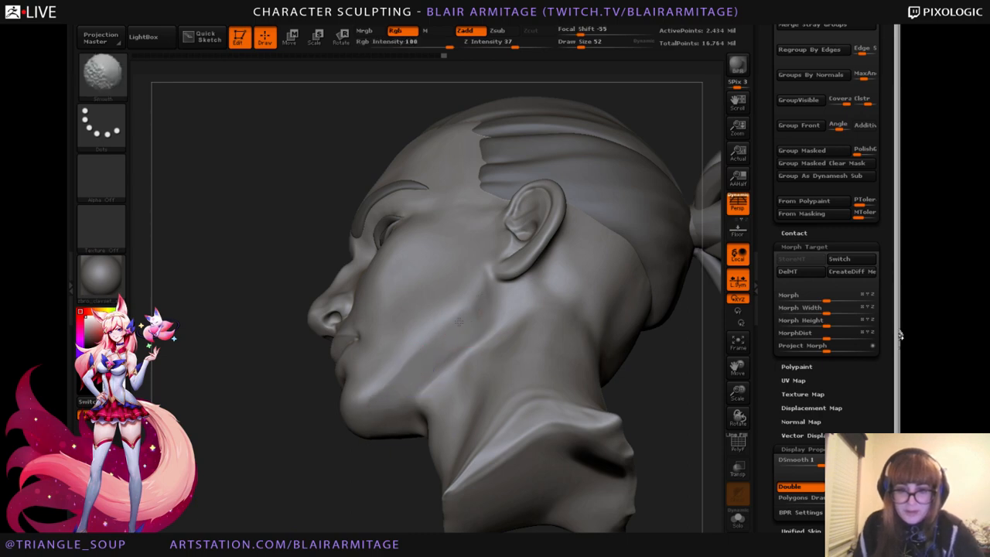
{"action": "left_click_drag", "start_coordinate": [303, 464], "coordinate": [290, 510]}
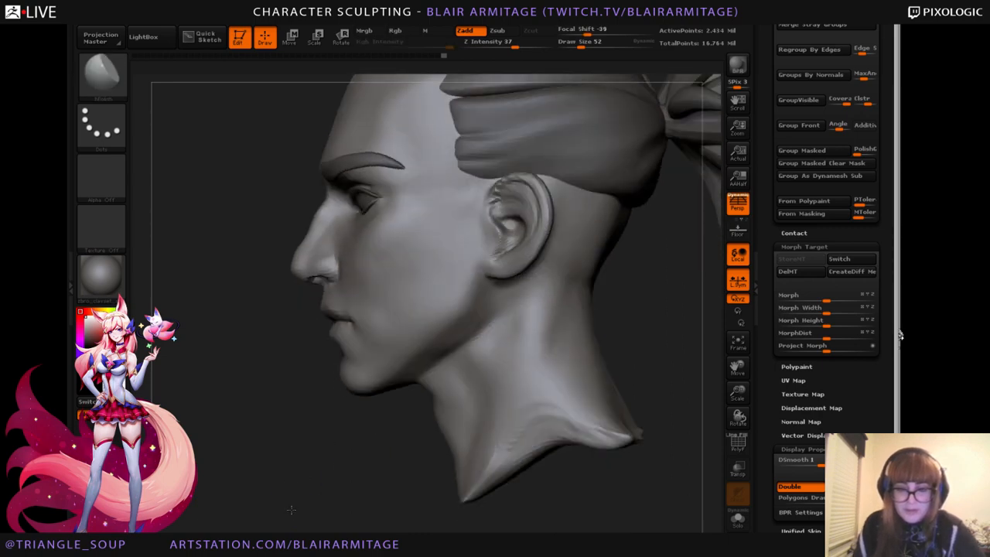
Polish the jaw corner below the ear and the neck behind the ear, smoothing the strokes.
{"action": "left_click_drag", "start_coordinate": [335, 473], "coordinate": [340, 449]}
{"action": "left_click_drag", "start_coordinate": [479, 297], "coordinate": [477, 302]}
{"action": "left_click_drag", "start_coordinate": [336, 468], "coordinate": [323, 501]}
{"action": "right_click_drag", "start_coordinate": [442, 374], "coordinate": [581, 278]}
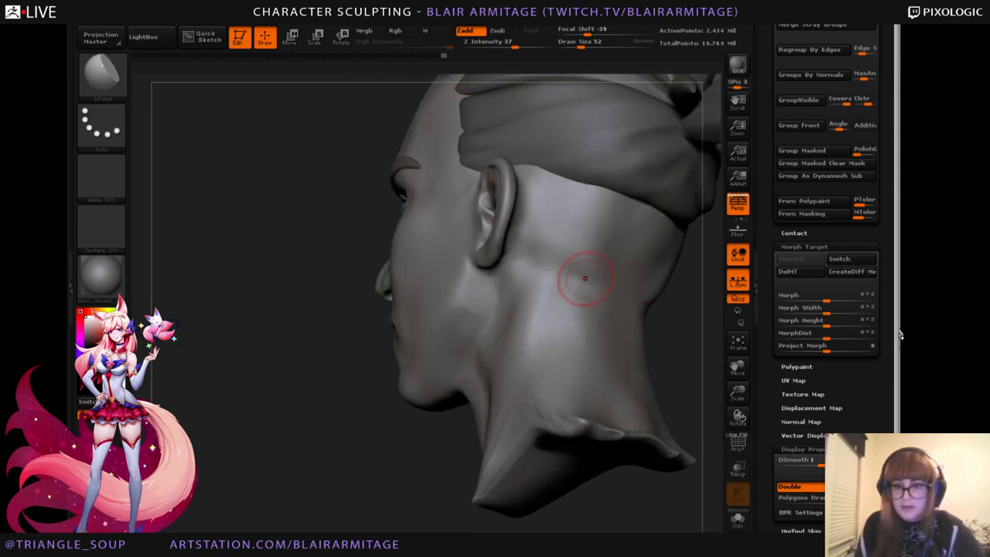
{"action": "left_click_drag", "start_coordinate": [533, 249], "coordinate": [560, 245]}
{"action": "left_click_drag", "start_coordinate": [561, 245], "coordinate": [559, 241], "text": "shift"}
Compare the stored and current head shapes in profile by switching the morph target back and forth.
{"action": "mouse_move", "coordinate": [326, 431]}
{"action": "left_mouse_down"}
{"action": "mouse_move", "coordinate": [333, 450]}
{"action": "mouse_move", "coordinate": [700, 325]}
{"action": "left_mouse_up"}
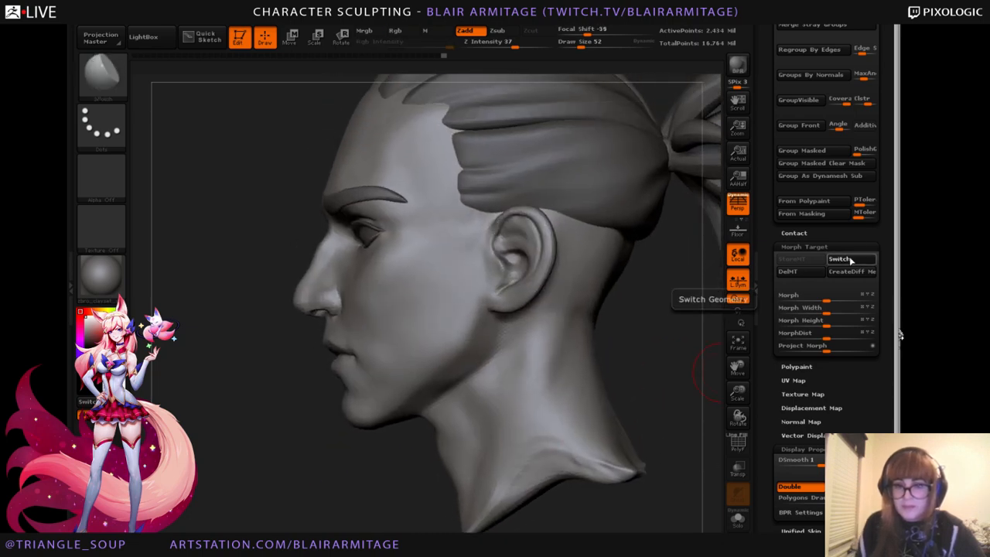
{"action": "left_click", "coordinate": [848, 263]}
{"action": "left_click", "coordinate": [848, 263]}
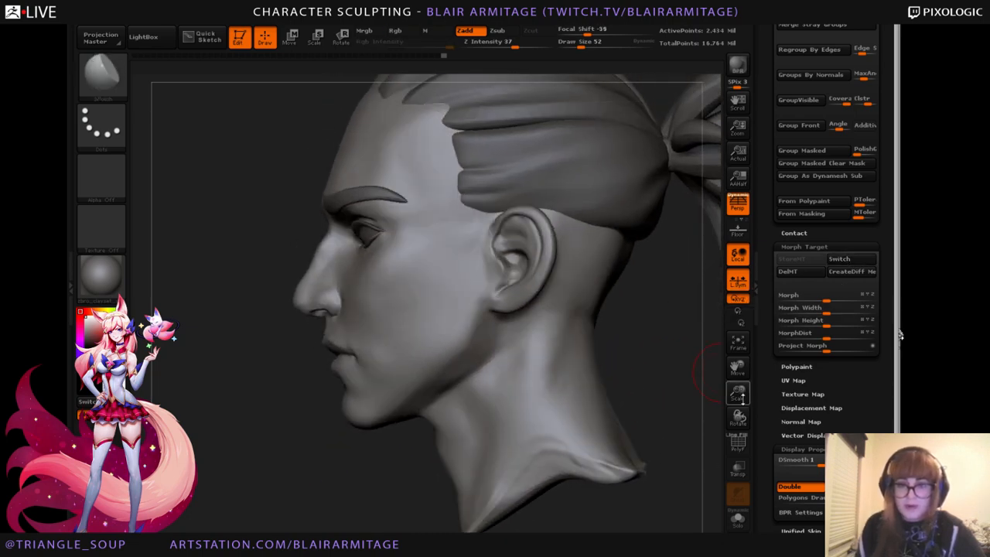
Compare the stored and current head shapes from a three-quarter angle by switching the morph target twice.
{"action": "mouse_move", "coordinate": [723, 373]}
{"action": "left_mouse_down"}
{"action": "mouse_move", "coordinate": [642, 404]}
{"action": "mouse_move", "coordinate": [659, 411]}
{"action": "mouse_move", "coordinate": [651, 406]}
{"action": "mouse_move", "coordinate": [659, 399]}
{"action": "left_mouse_up"}
{"action": "left_click", "coordinate": [847, 267]}
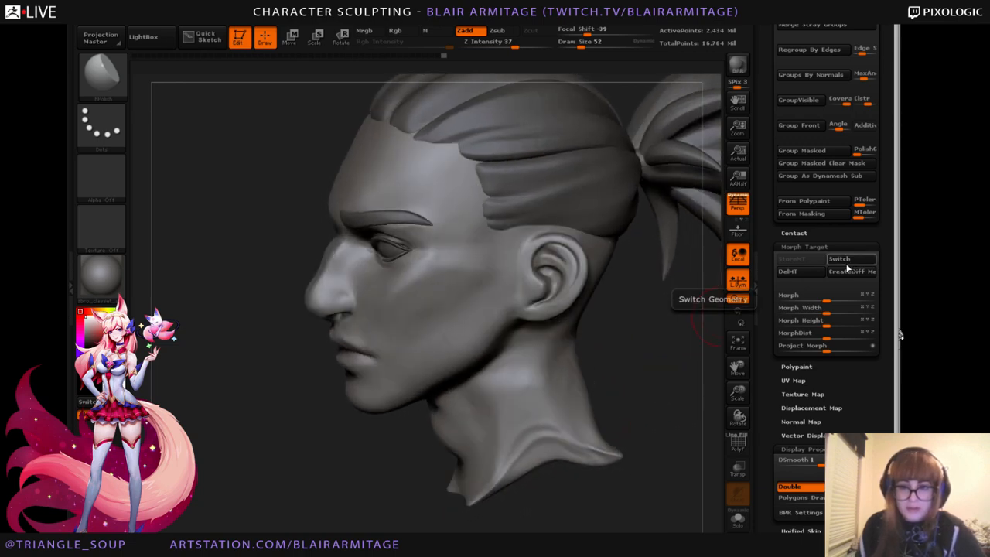
{"action": "left_click", "coordinate": [847, 266]}
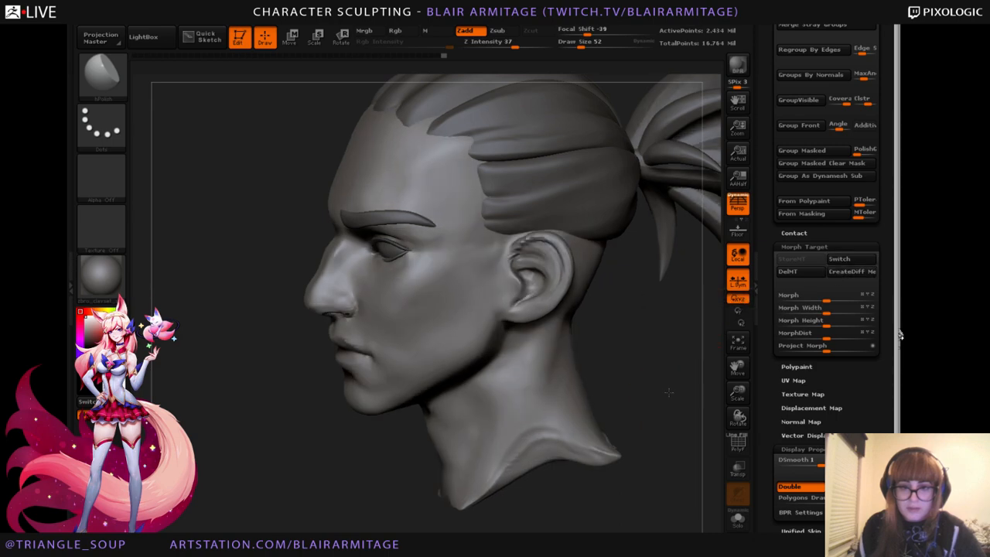
{"action": "left_click_drag", "start_coordinate": [660, 400], "coordinate": [664, 373]}
Drop the head to a lower subdivision level and smooth the cheek below the outer corner of the eye.
{"action": "key", "text": "shift+d"}
{"action": "key", "text": "shift+d"}
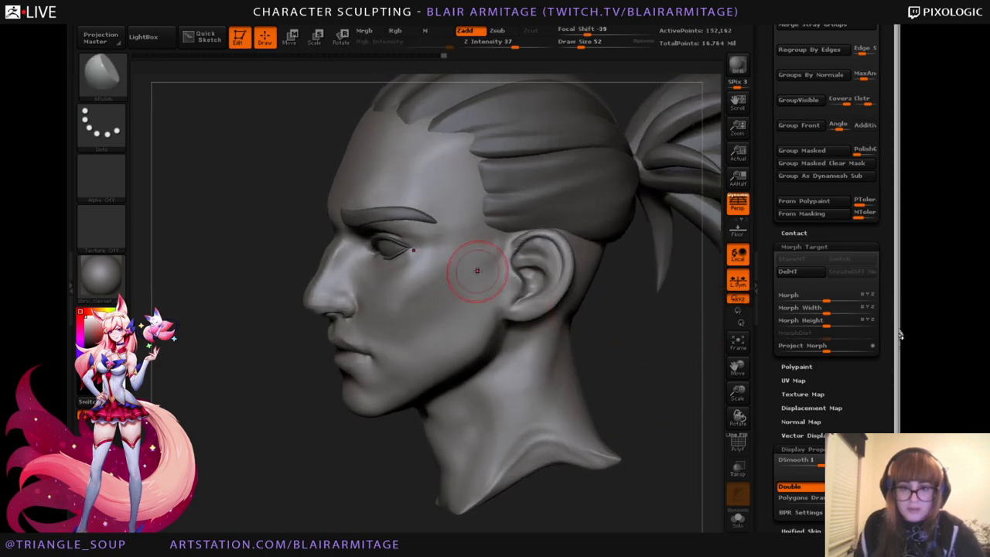
{"action": "mouse_move", "coordinate": [340, 424]}
{"action": "left_mouse_down"}
{"action": "mouse_move", "coordinate": [327, 436]}
{"action": "mouse_move", "coordinate": [478, 287]}
{"action": "left_mouse_up"}
{"action": "left_click_drag", "start_coordinate": [579, 388], "coordinate": [506, 320]}
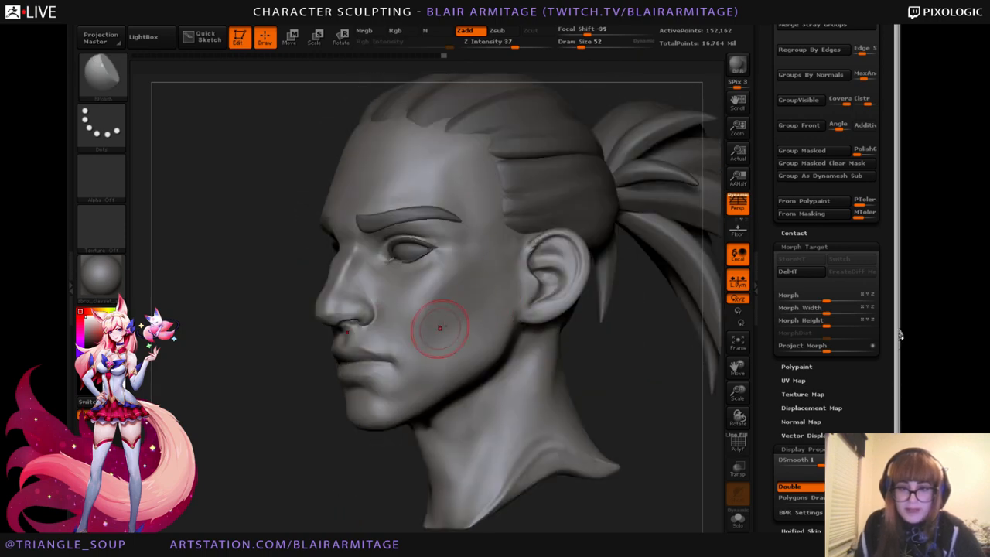
{"action": "key", "text": "shift"}
{"action": "left_click_drag", "start_coordinate": [279, 468], "coordinate": [507, 415]}
{"action": "mouse_move", "coordinate": [736, 393]}
{"action": "left_mouse_down"}
{"action": "mouse_move", "coordinate": [688, 425]}
{"action": "mouse_move", "coordinate": [618, 425]}
{"action": "left_mouse_up"}
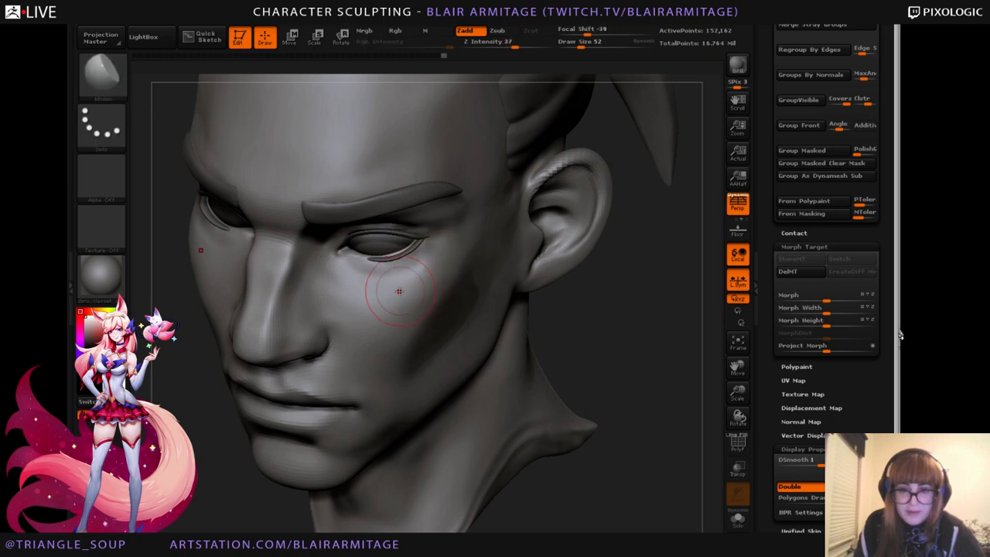
{"action": "key", "text": "shift+d"}
{"action": "key", "text": "shift+d"}
{"action": "key", "text": "d"}
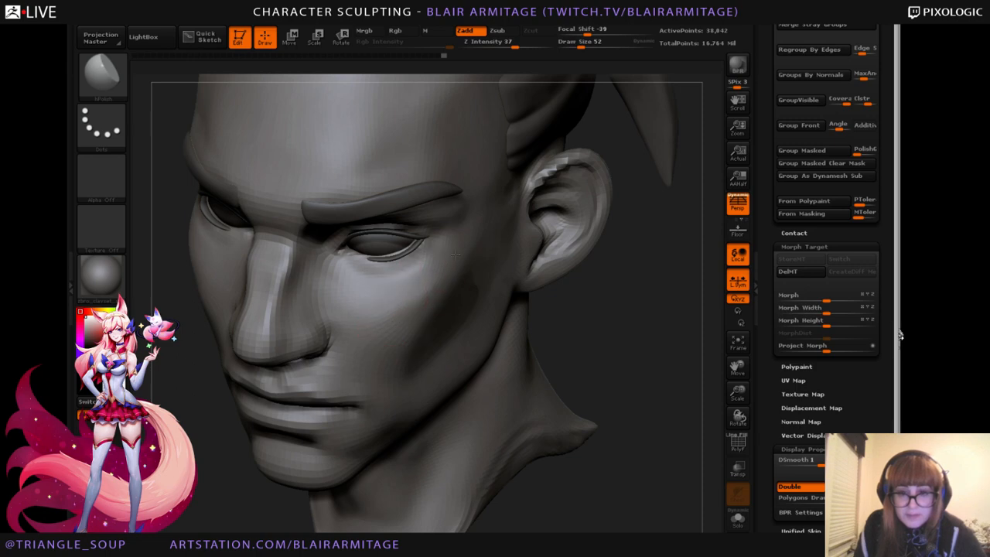
{"action": "key", "text": "shift"}
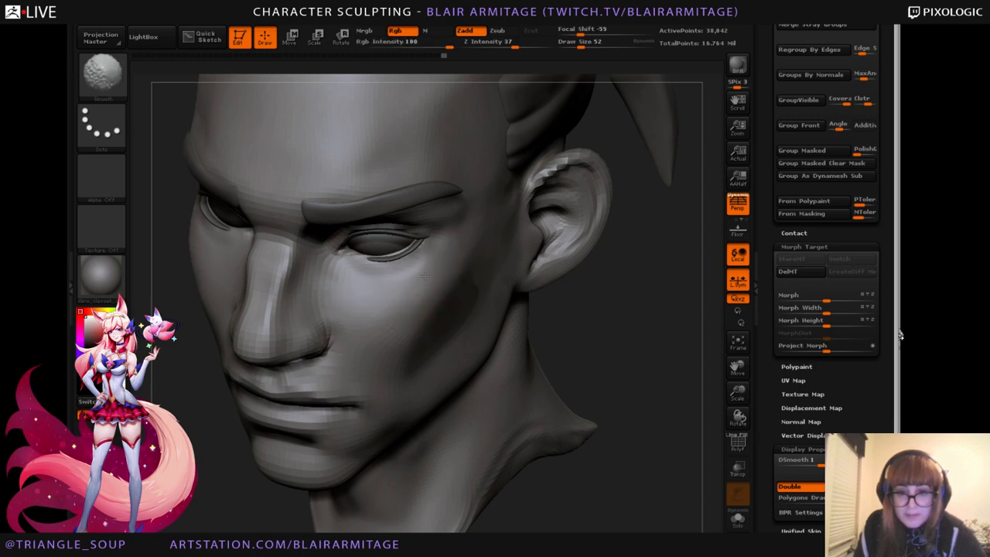
{"action": "left_click_drag", "start_coordinate": [634, 358], "coordinate": [569, 362]}
{"action": "left_click_drag", "start_coordinate": [402, 289], "coordinate": [435, 264], "text": "shift"}
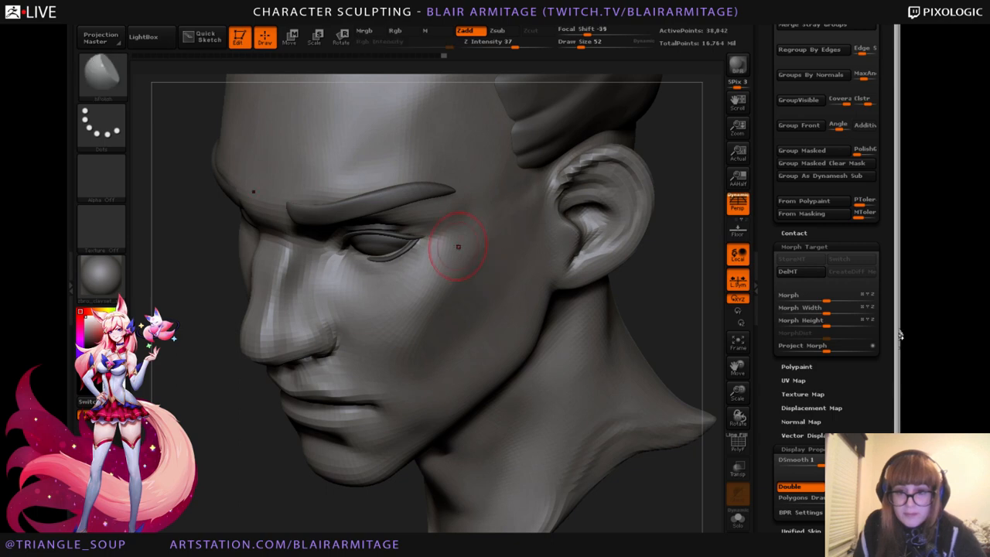
Polish and smooth the cheekbone beside the outer eye corner at draw size 44, checking it at the highest subdivision level.
{"action": "key", "text": "bracketleft"}
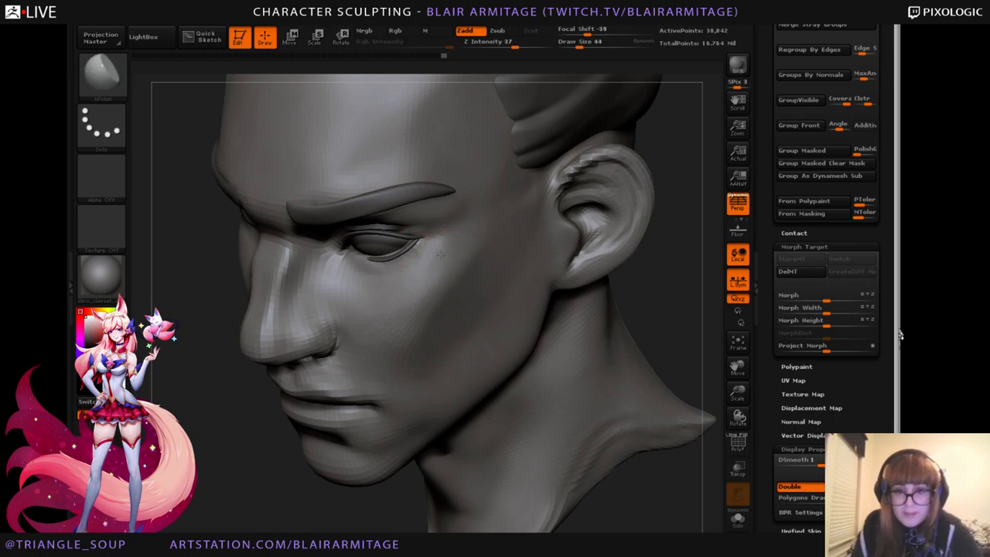
{"action": "left_click_drag", "start_coordinate": [440, 254], "coordinate": [435, 252]}
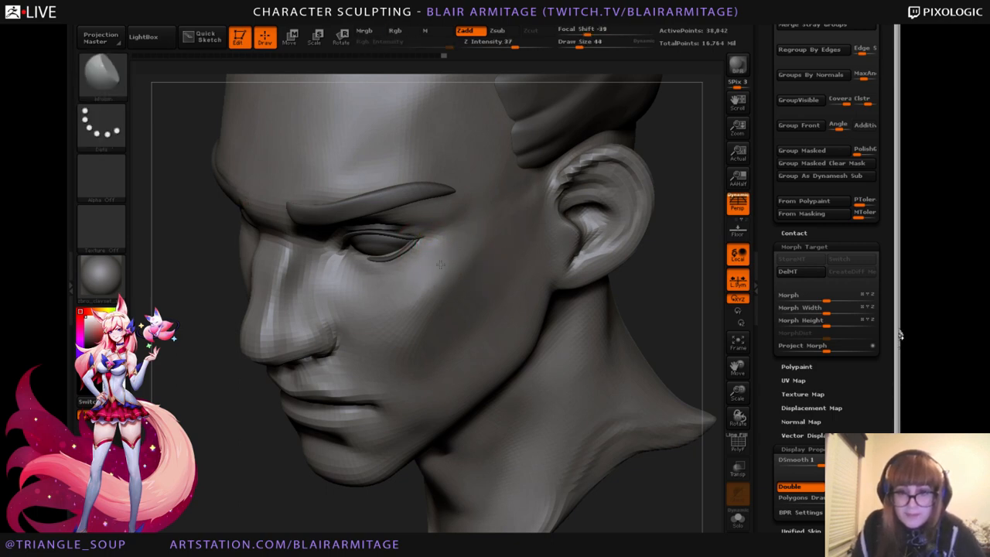
{"action": "left_click_drag", "start_coordinate": [464, 254], "coordinate": [427, 293], "text": "shift"}
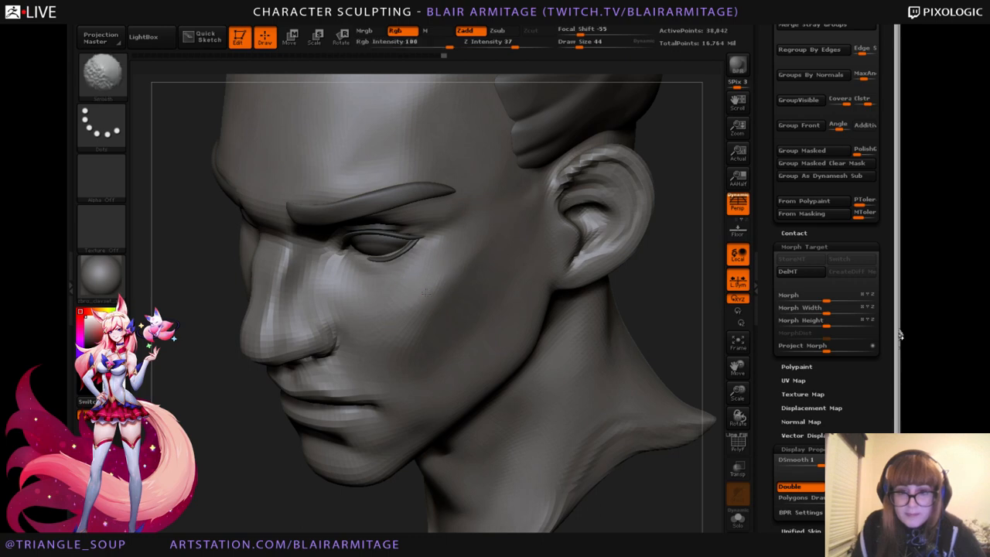
{"action": "right_click_drag", "start_coordinate": [399, 320], "coordinate": [260, 438]}
{"action": "left_click_drag", "start_coordinate": [353, 480], "coordinate": [655, 416]}
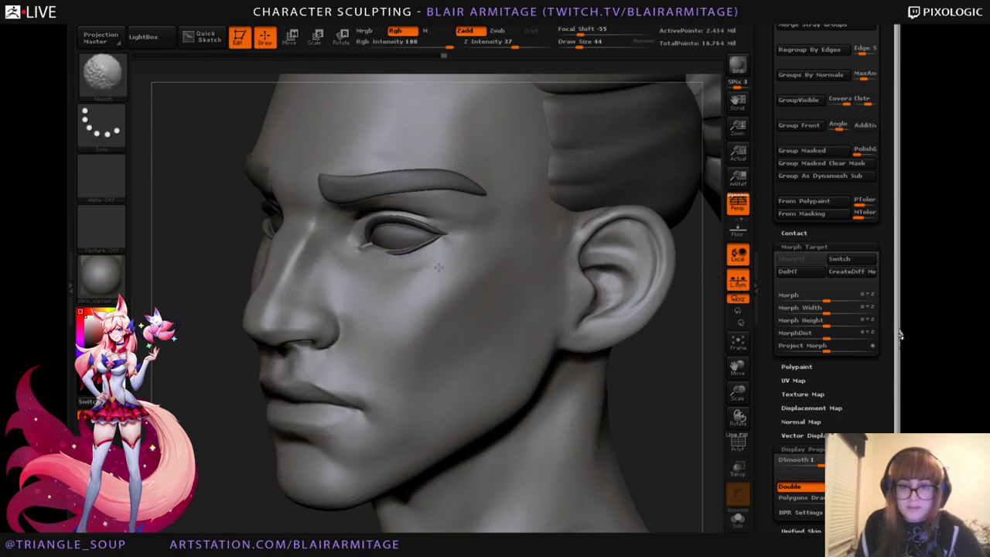
{"action": "left_click_drag", "start_coordinate": [634, 402], "coordinate": [696, 403]}
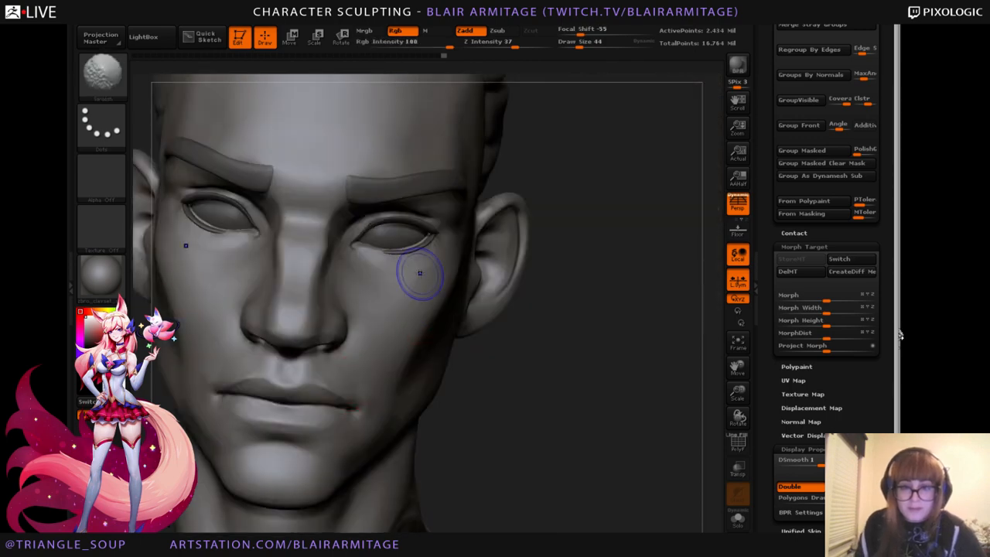
{"action": "mouse_move", "coordinate": [587, 391]}
{"action": "left_mouse_down"}
{"action": "mouse_move", "coordinate": [623, 405]}
{"action": "mouse_move", "coordinate": [541, 390]}
{"action": "left_mouse_up"}
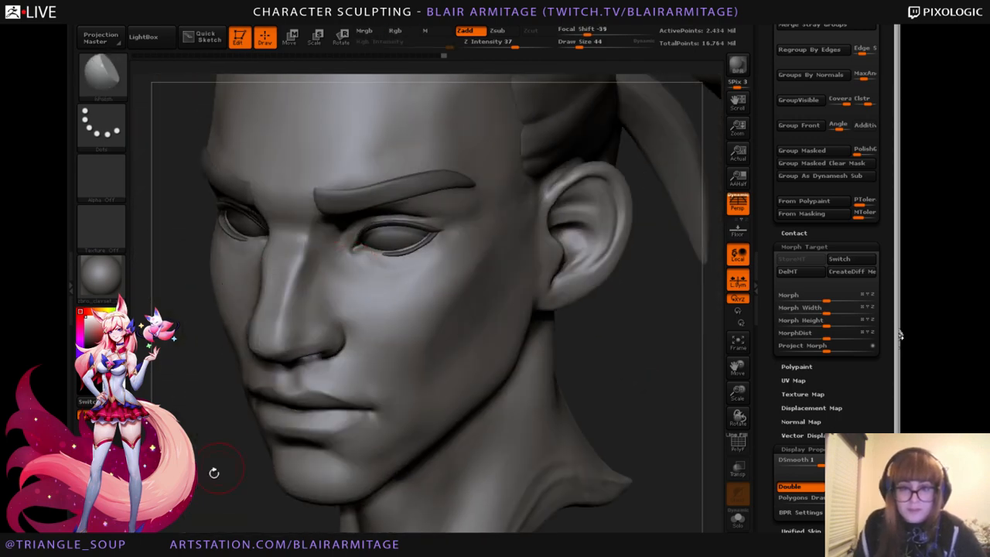
Compare the stored and current face shapes from the front by switching the morph target back and forth.
{"action": "left_click_drag", "start_coordinate": [215, 473], "coordinate": [634, 409]}
{"action": "mouse_move", "coordinate": [731, 390]}
{"action": "left_mouse_down"}
{"action": "mouse_move", "coordinate": [637, 333]}
{"action": "mouse_move", "coordinate": [619, 364]}
{"action": "mouse_move", "coordinate": [657, 371]}
{"action": "left_mouse_up"}
{"action": "left_click_drag", "start_coordinate": [360, 338], "coordinate": [362, 368], "text": "shift"}
{"action": "mouse_move", "coordinate": [681, 348]}
{"action": "left_mouse_down"}
{"action": "mouse_move", "coordinate": [636, 353]}
{"action": "mouse_move", "coordinate": [659, 389]}
{"action": "left_mouse_up"}
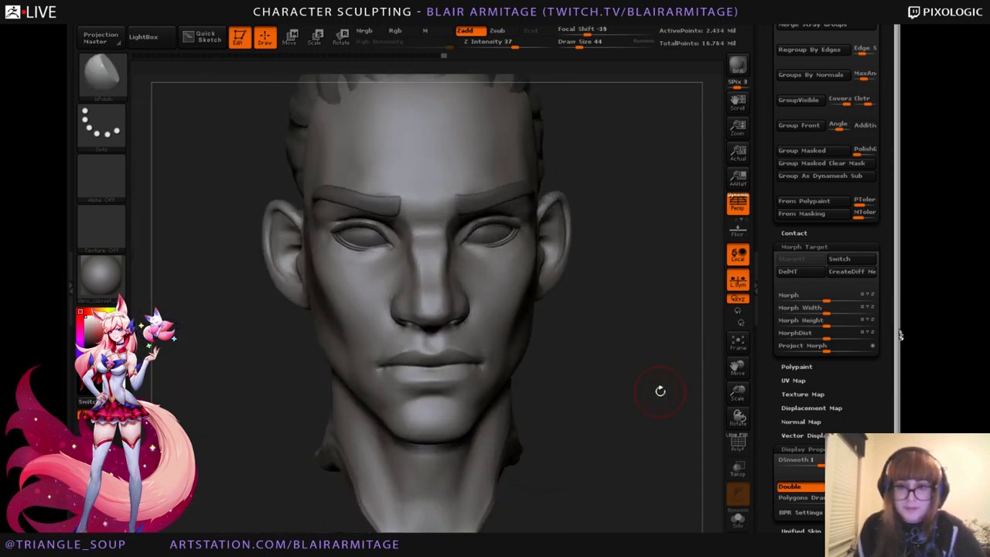
{"action": "left_click", "coordinate": [839, 260]}
{"action": "left_click", "coordinate": [842, 261]}
Examine the whole head in profile, three-quarter, low-angle and front views.
{"action": "mouse_move", "coordinate": [604, 414]}
{"action": "left_mouse_down"}
{"action": "mouse_move", "coordinate": [621, 395]}
{"action": "mouse_move", "coordinate": [631, 410]}
{"action": "mouse_move", "coordinate": [663, 415]}
{"action": "left_mouse_up"}
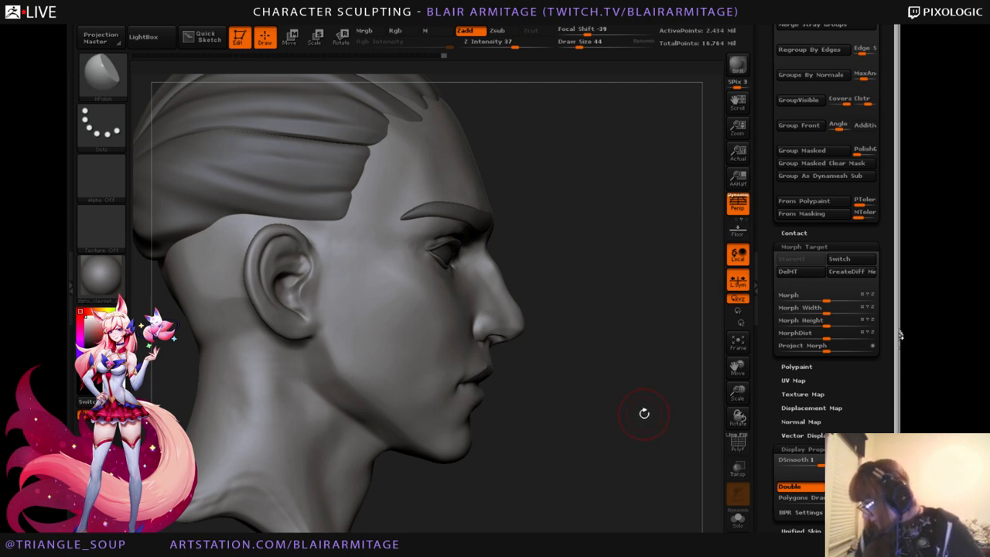
{"action": "mouse_move", "coordinate": [644, 414]}
{"action": "left_mouse_down"}
{"action": "mouse_move", "coordinate": [628, 424]}
{"action": "mouse_move", "coordinate": [662, 443]}
{"action": "mouse_move", "coordinate": [611, 410]}
{"action": "left_mouse_up"}
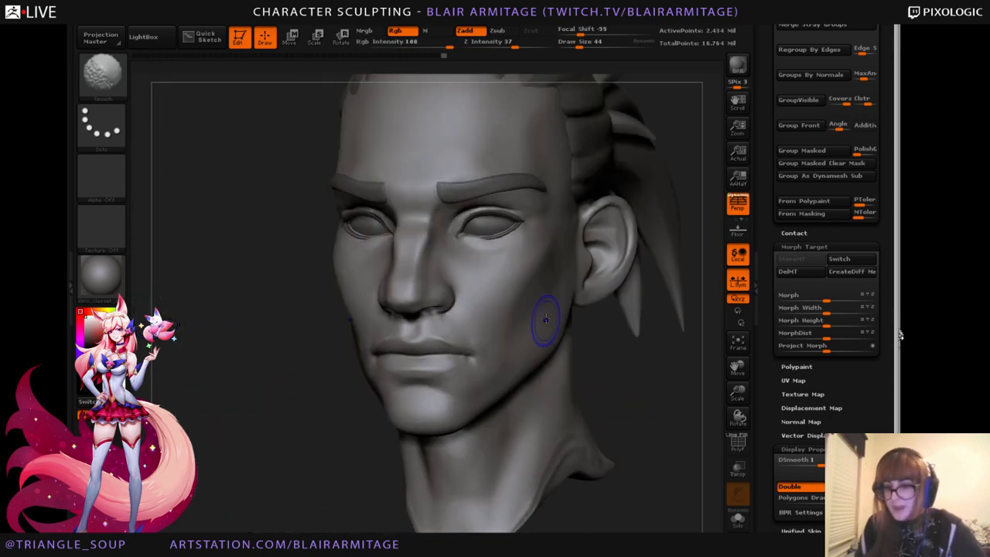
{"action": "left_click_drag", "start_coordinate": [582, 378], "coordinate": [472, 350]}
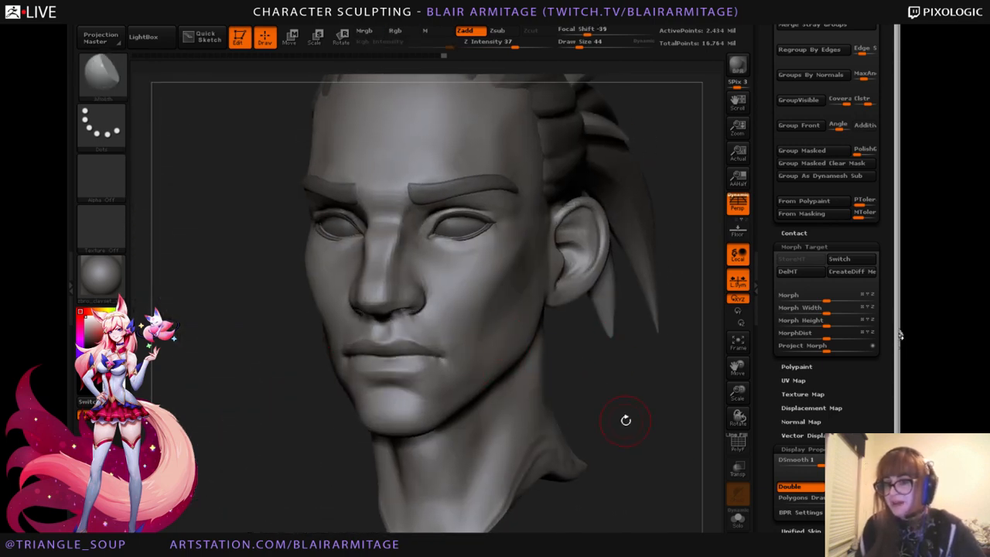
{"action": "left_click_drag", "start_coordinate": [621, 412], "coordinate": [634, 409]}
{"action": "left_click_drag", "start_coordinate": [608, 353], "coordinate": [493, 180]}
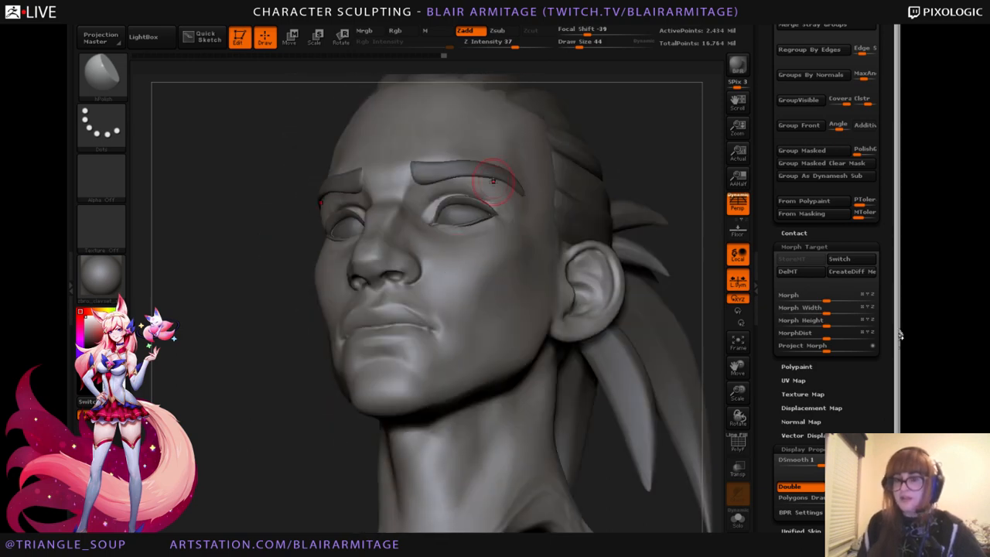
{"action": "left_click_drag", "start_coordinate": [682, 211], "coordinate": [639, 390]}
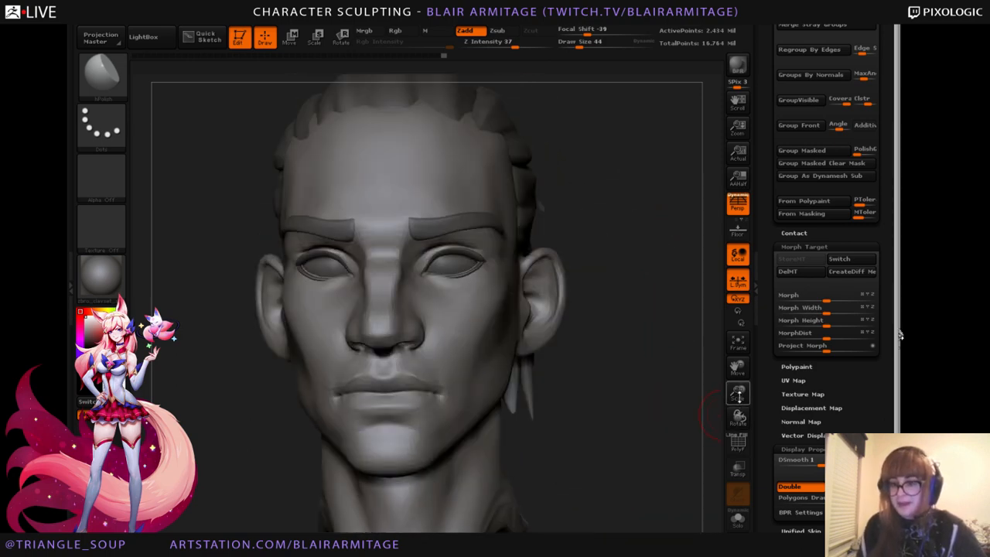
{"action": "mouse_move", "coordinate": [715, 415]}
{"action": "left_mouse_down"}
{"action": "mouse_move", "coordinate": [673, 410]}
{"action": "mouse_move", "coordinate": [734, 385]}
{"action": "mouse_move", "coordinate": [723, 412]}
{"action": "left_mouse_up"}
{"action": "left_click_drag", "start_coordinate": [634, 420], "coordinate": [629, 389]}
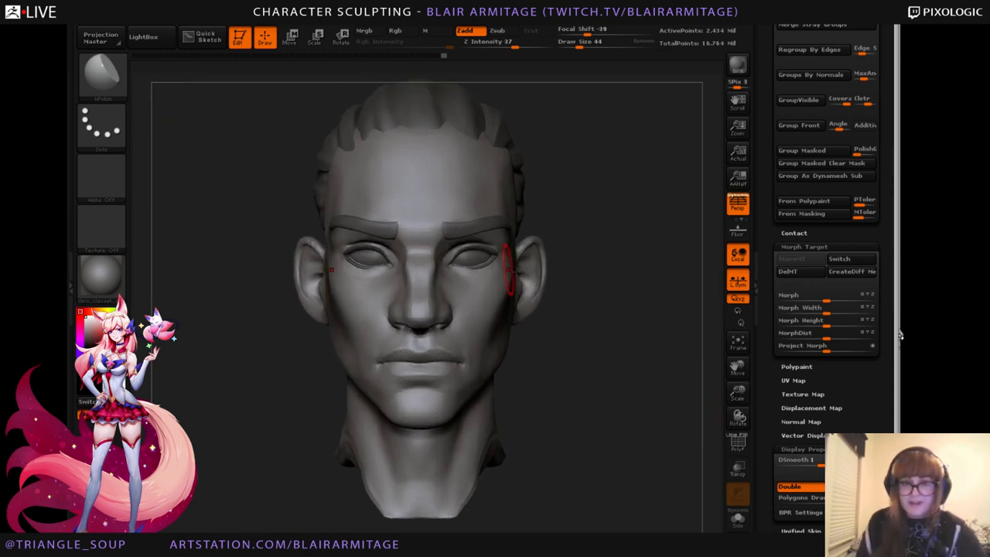
Isolate the head with Solo mode and choose the Move Topological brush.
{"action": "left_click", "coordinate": [739, 518]}
{"action": "mouse_move", "coordinate": [602, 465]}
{"action": "left_mouse_down"}
{"action": "mouse_move", "coordinate": [607, 448]}
{"action": "mouse_move", "coordinate": [634, 455]}
{"action": "mouse_move", "coordinate": [631, 422]}
{"action": "mouse_move", "coordinate": [625, 440]}
{"action": "mouse_move", "coordinate": [581, 400]}
{"action": "left_mouse_up"}
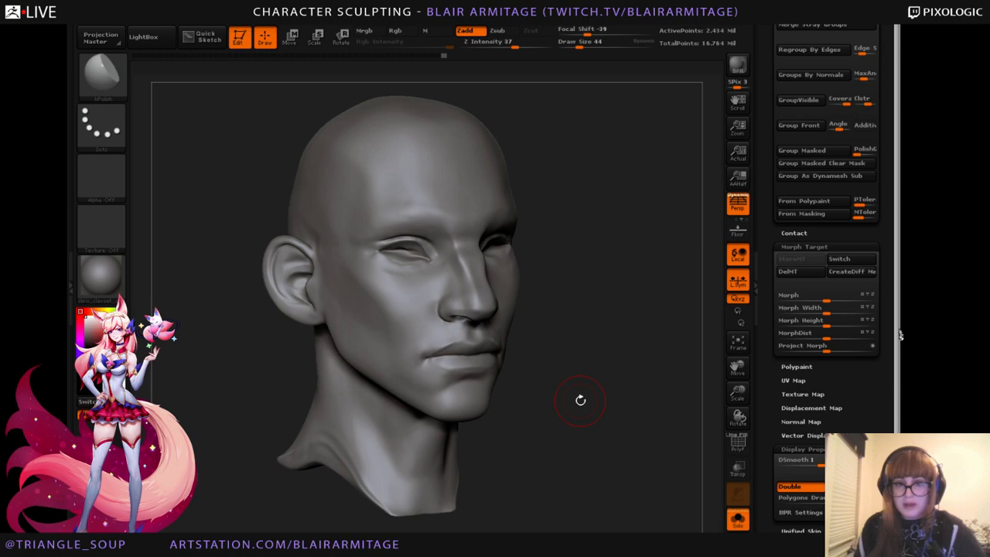
{"action": "left_click", "coordinate": [101, 73]}
{"action": "left_click", "coordinate": [255, 91]}
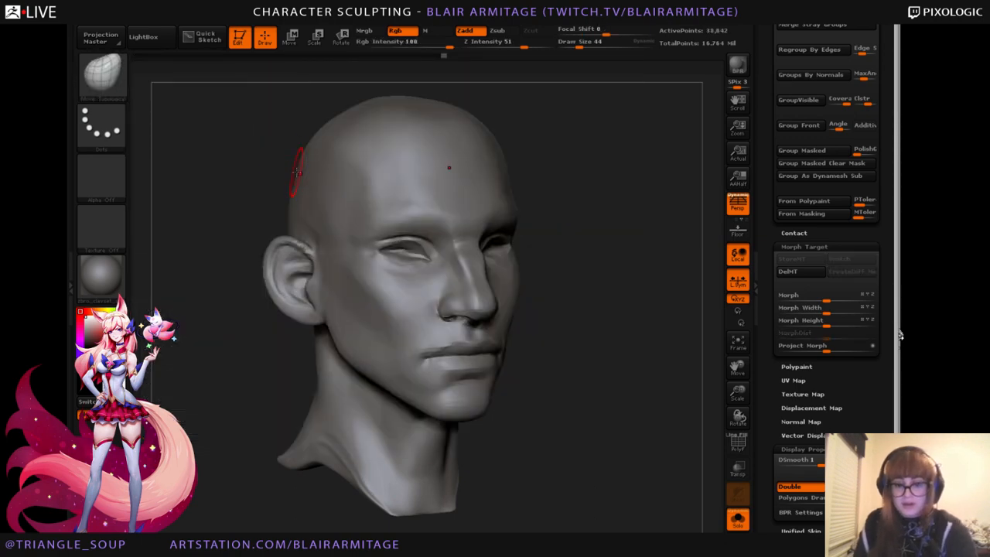
Try to reshape the back edge of the skull with Move Topological at draw size 92.
{"action": "key", "text": "bracketright"}
{"action": "key", "text": "bracketright"}
{"action": "left_click_drag", "start_coordinate": [293, 174], "coordinate": [287, 178]}
{"action": "key", "text": "ctrl+z"}
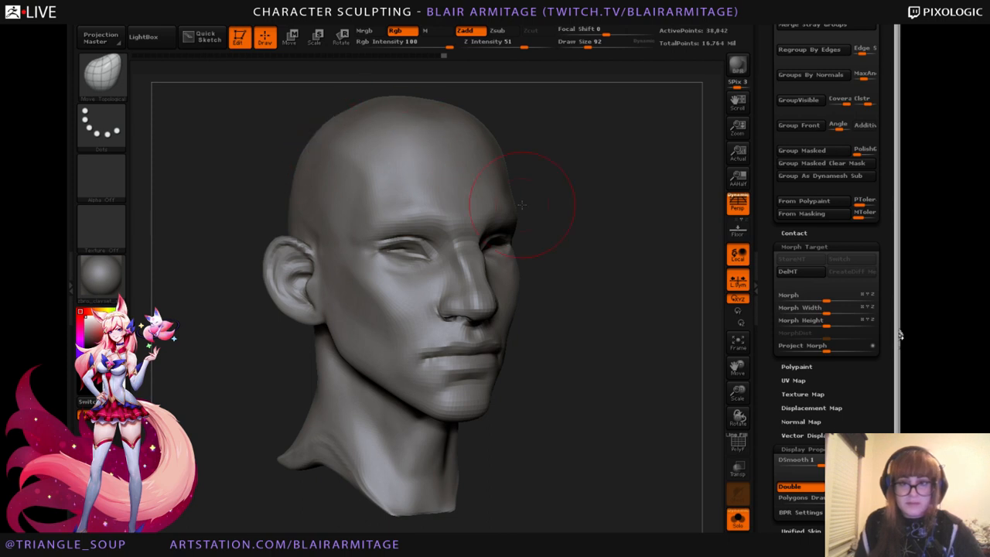
Return to the highest subdivision level and compare the bald head with its stored shape by repeatedly switching the morph target.
{"action": "key", "text": "d"}
{"action": "left_click_drag", "start_coordinate": [627, 442], "coordinate": [641, 443]}
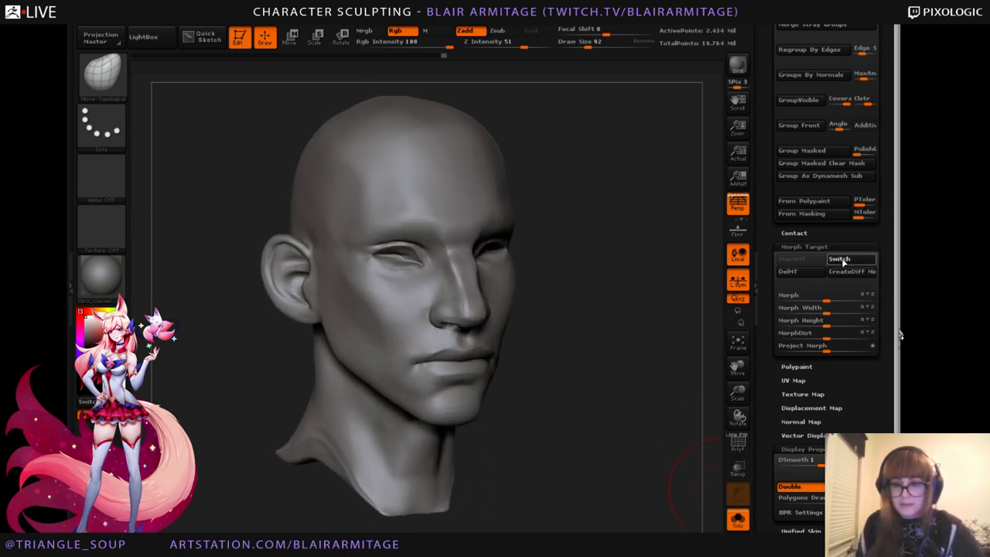
{"action": "left_click", "coordinate": [844, 262]}
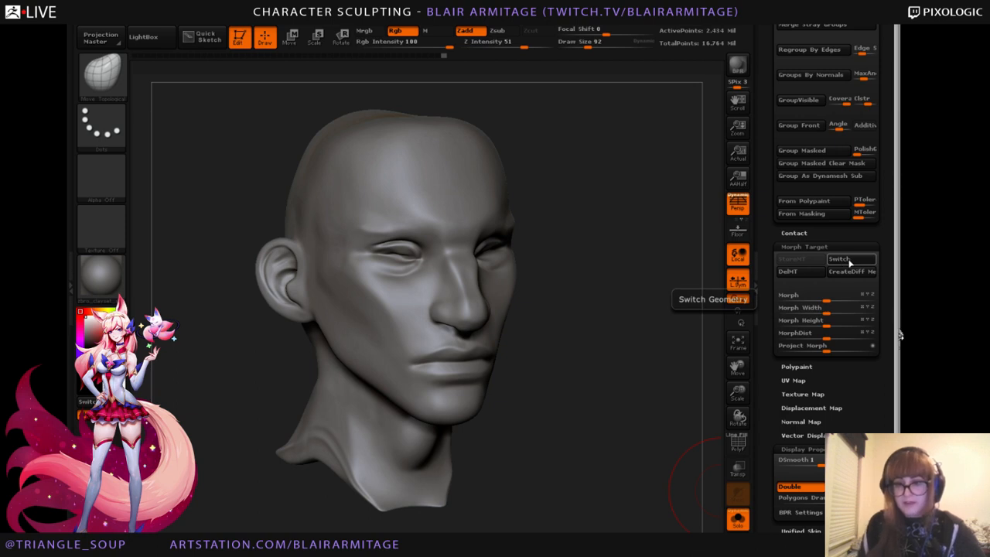
{"action": "left_click", "coordinate": [846, 264]}
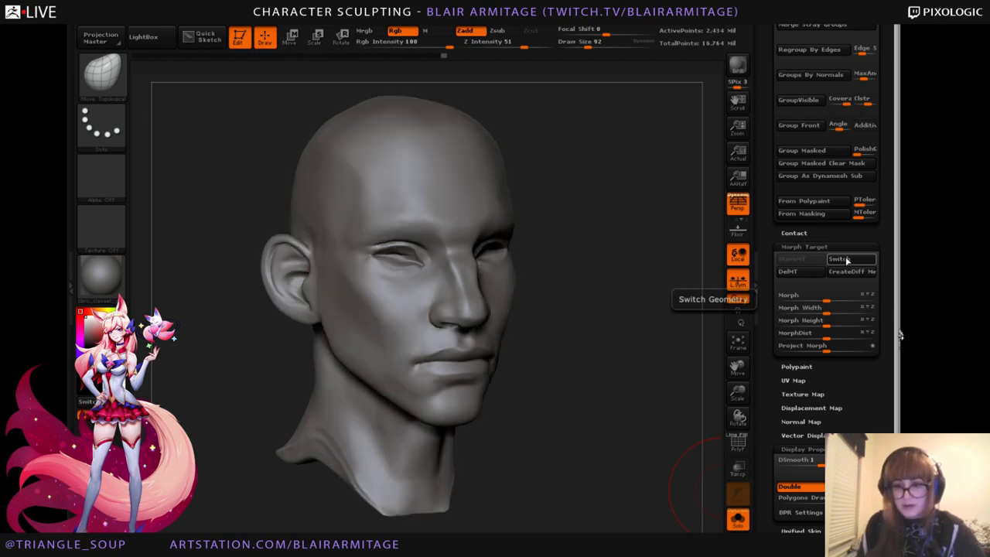
{"action": "left_click", "coordinate": [844, 262]}
{"action": "left_click", "coordinate": [843, 262]}
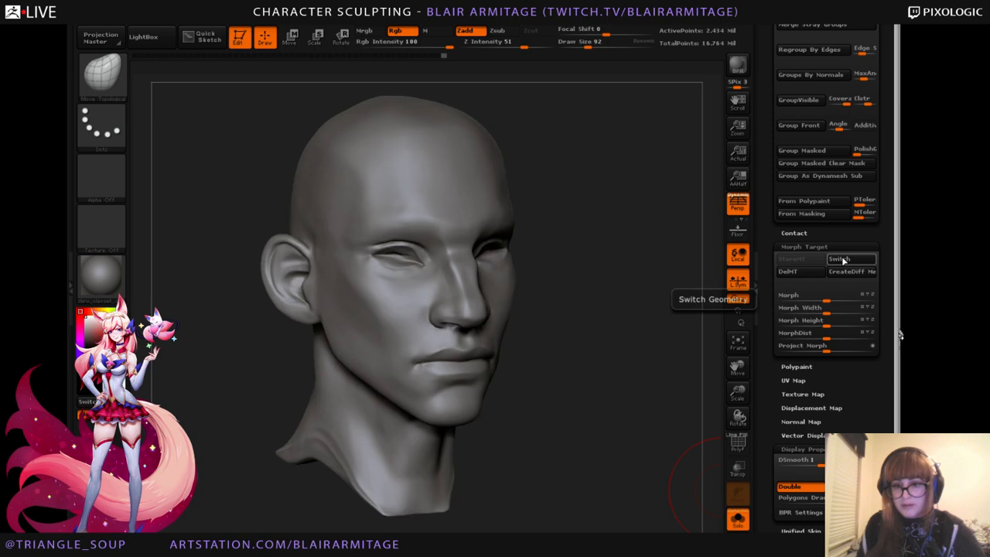
{"action": "left_click", "coordinate": [844, 262]}
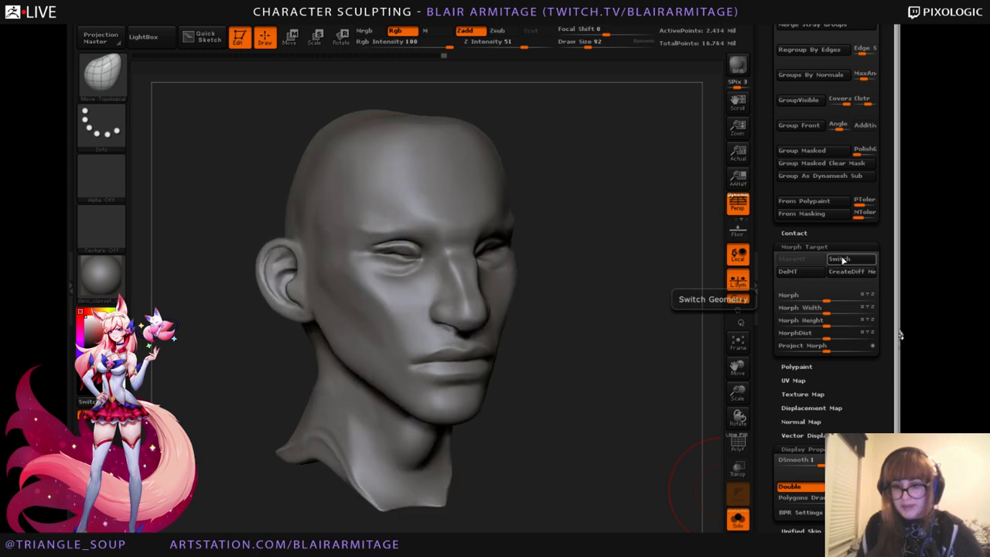
{"action": "left_click", "coordinate": [845, 261]}
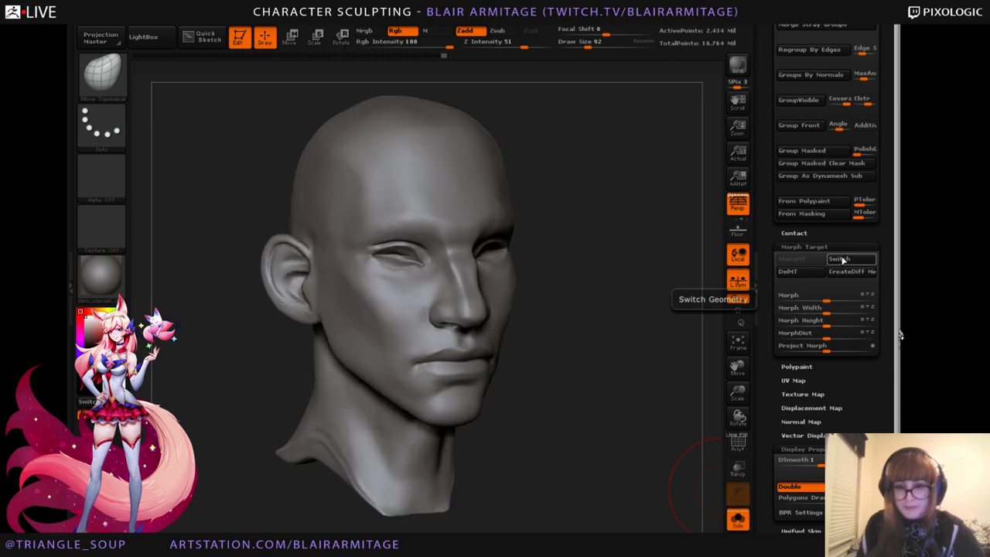
Polish the brow ridge above the eye with the hPolish brush at a reduced draw size.
{"action": "left_click", "coordinate": [101, 73]}
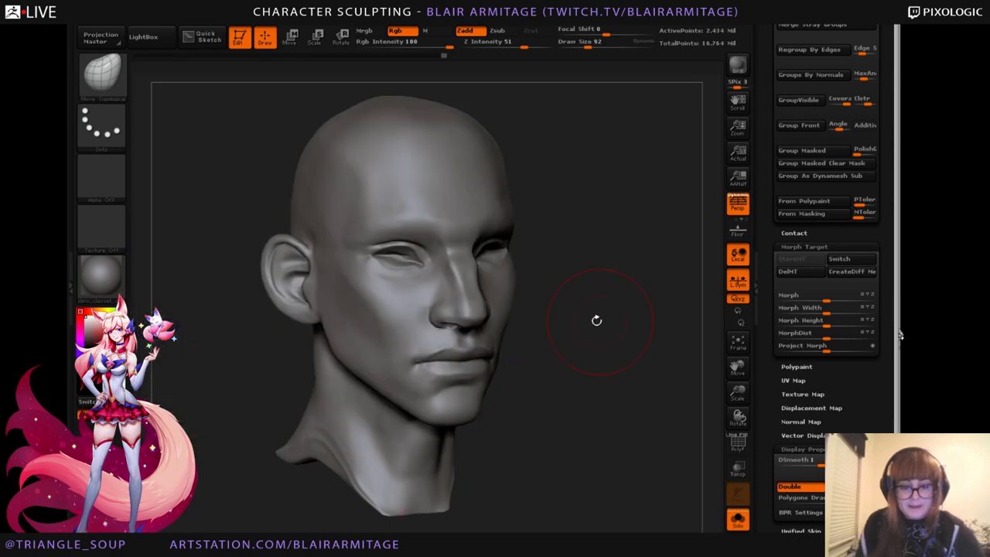
{"action": "key", "text": "b"}
{"action": "key", "text": "h"}
{"action": "key", "text": "p"}
{"action": "left_click_drag", "start_coordinate": [670, 335], "coordinate": [658, 271]}
{"action": "key", "text": "bracketleft"}
{"action": "key", "text": "bracketleft"}
{"action": "key", "text": "bracketleft"}
{"action": "key", "text": "bracketleft"}
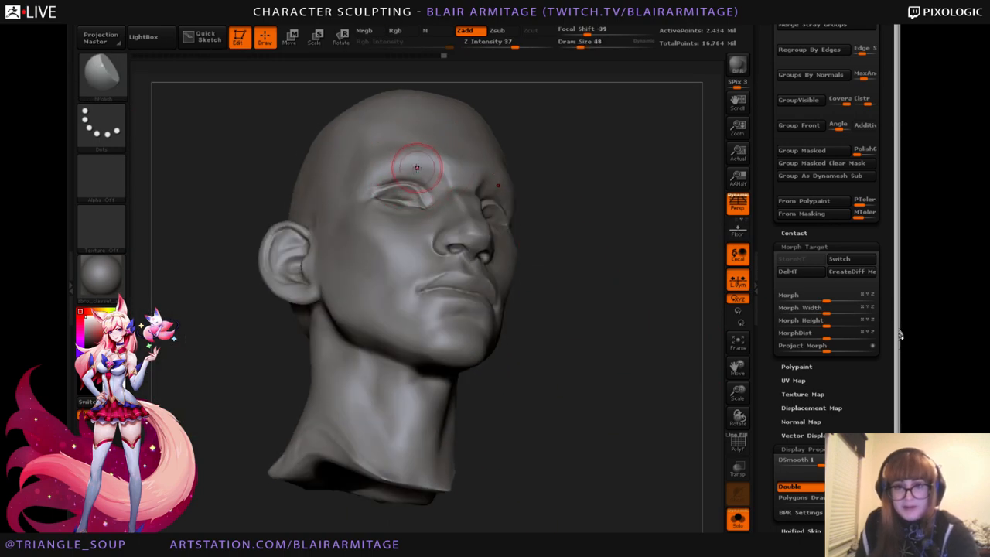
{"action": "left_click_drag", "start_coordinate": [417, 168], "coordinate": [394, 169]}
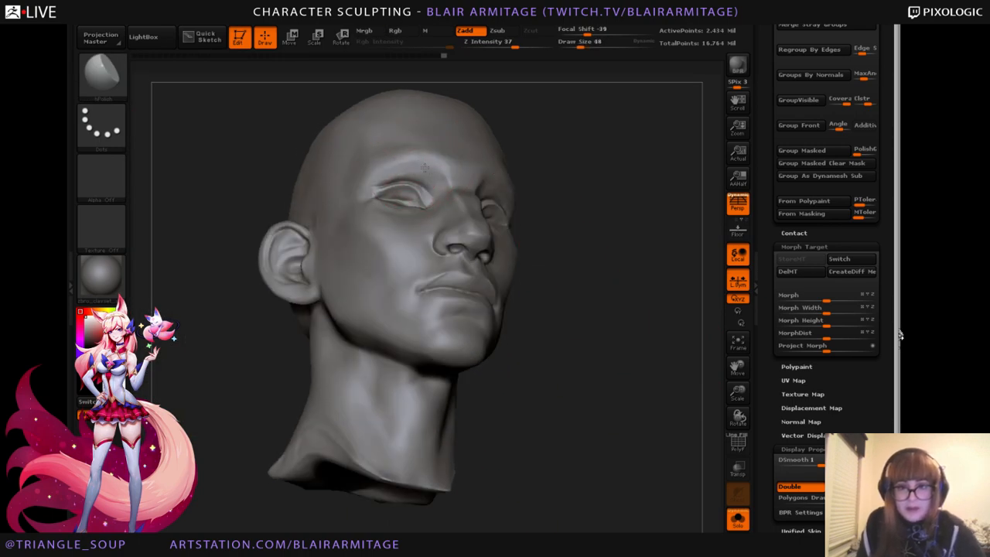
{"action": "left_click_drag", "start_coordinate": [557, 201], "coordinate": [595, 232]}
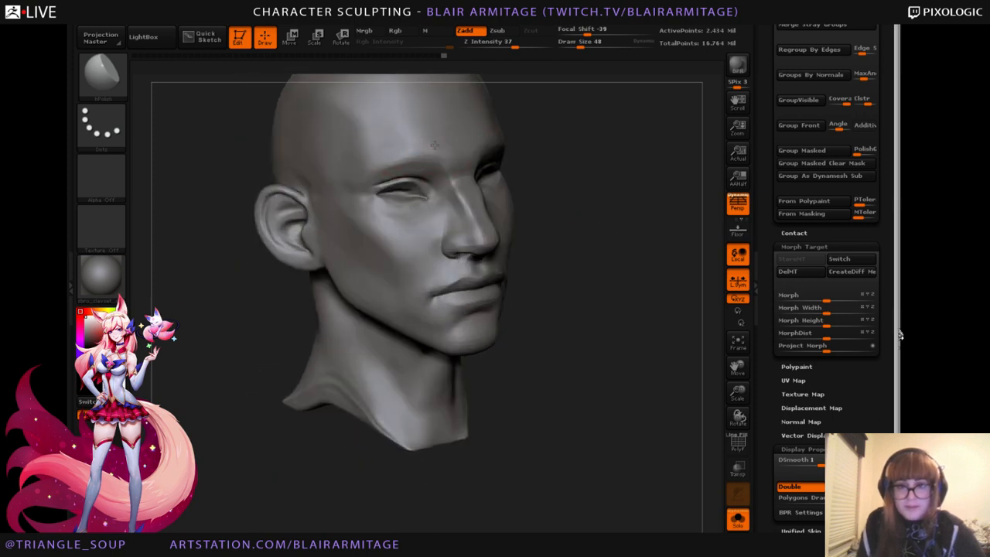
Mark the area between brow and upper eyelid with a mask at draw size 48, clear it and switch the morph target.
{"action": "mouse_move", "coordinate": [634, 183]}
{"action": "left_mouse_down"}
{"action": "mouse_move", "coordinate": [590, 189]}
{"action": "mouse_move", "coordinate": [582, 207]}
{"action": "left_mouse_up"}
{"action": "key", "text": "ctrl"}
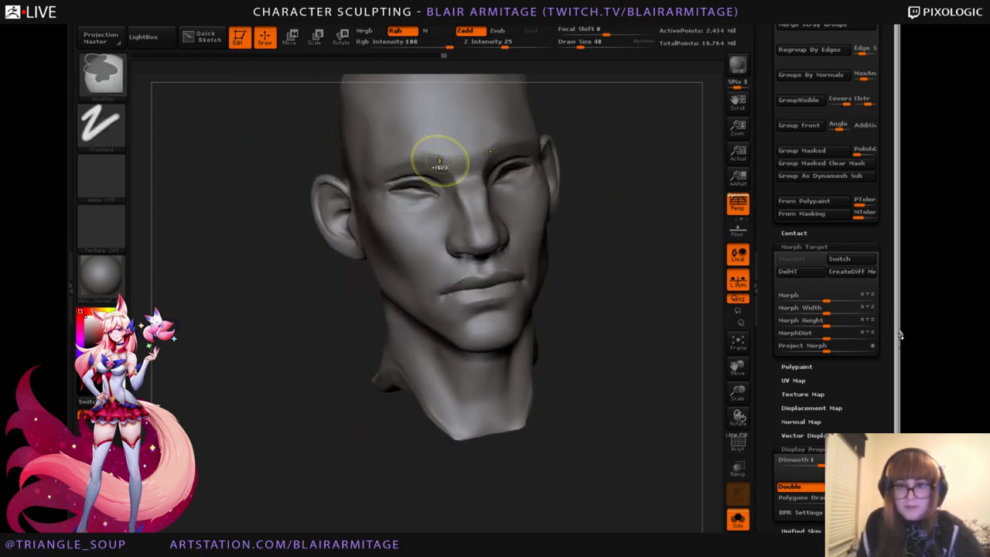
{"action": "mouse_move", "coordinate": [630, 251]}
{"action": "left_mouse_down"}
{"action": "mouse_move", "coordinate": [654, 263]}
{"action": "mouse_move", "coordinate": [642, 287]}
{"action": "mouse_move", "coordinate": [628, 268]}
{"action": "left_mouse_up"}
{"action": "left_click_drag", "start_coordinate": [544, 214], "coordinate": [583, 211]}
{"action": "left_click_drag", "start_coordinate": [374, 155], "coordinate": [377, 168], "text": "ctrl"}
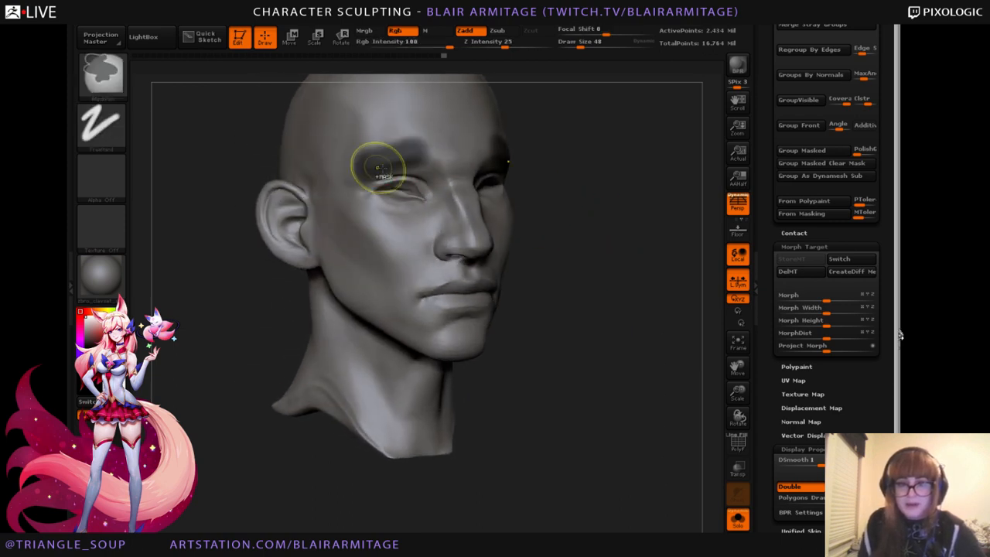
{"action": "left_click_drag", "start_coordinate": [606, 226], "coordinate": [671, 261], "text": "ctrl"}
{"action": "left_click", "coordinate": [848, 260]}
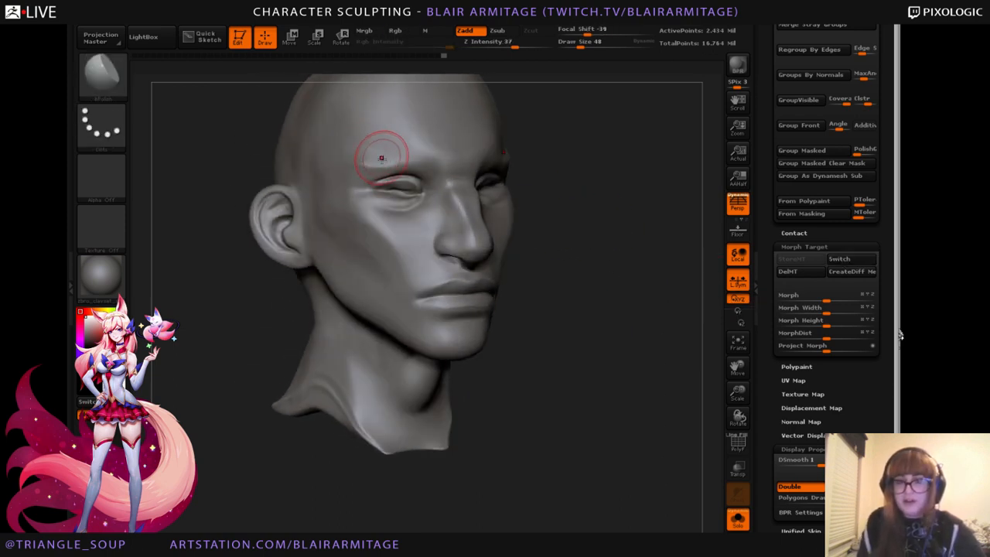
Trace the brow ridge on the stored head with a mask at draw size 24, clear it and switch the morph target back.
{"action": "key", "text": "bracketleft"}
{"action": "key", "text": "bracketleft"}
{"action": "key", "text": "bracketleft"}
{"action": "key", "text": "bracketleft"}
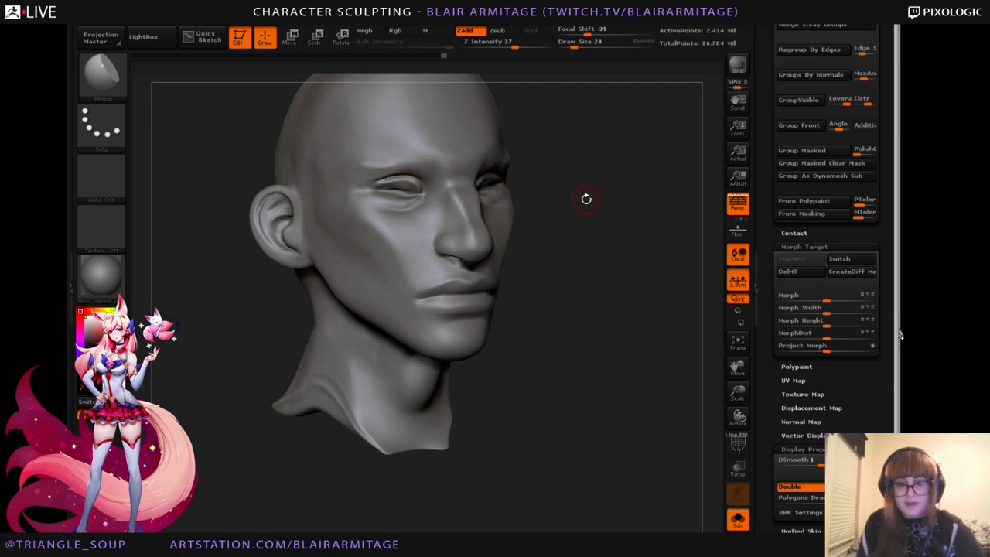
{"action": "left_click_drag", "start_coordinate": [586, 198], "coordinate": [601, 248]}
{"action": "left_click_drag", "start_coordinate": [458, 209], "coordinate": [377, 210], "text": "ctrl"}
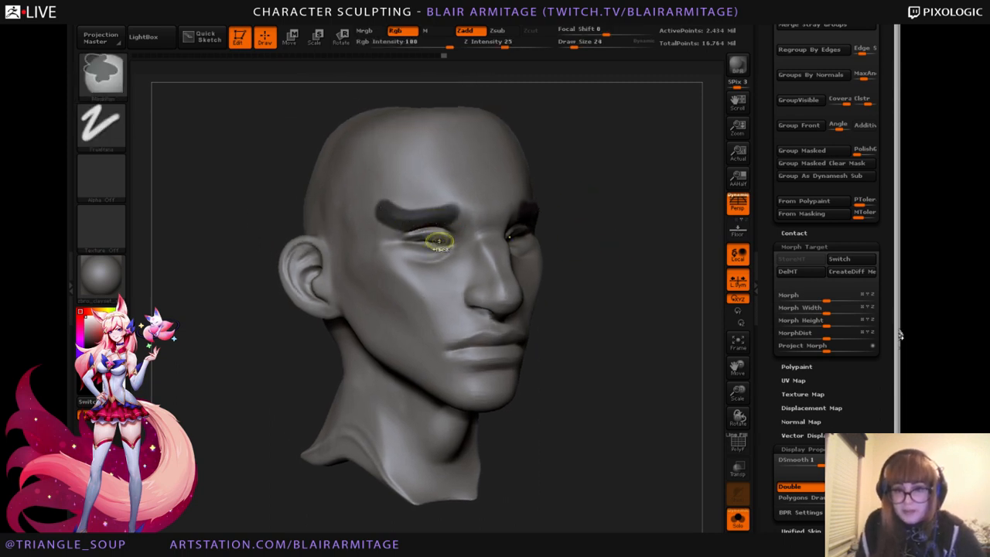
{"action": "left_click_drag", "start_coordinate": [613, 252], "coordinate": [681, 267], "text": "ctrl"}
{"action": "left_click", "coordinate": [839, 261]}
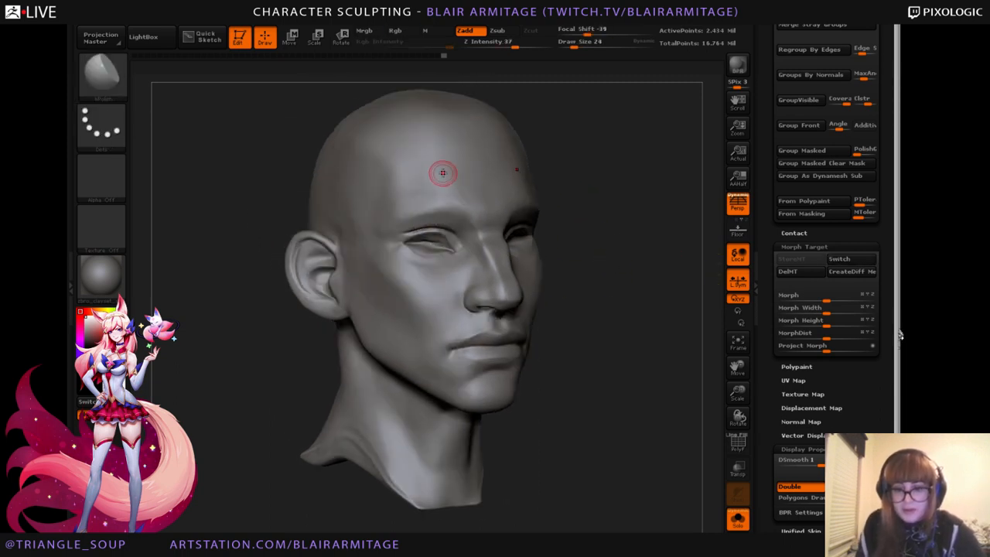
Outline the eye socket with a mask at draw size 12, clear the mask and switch to the stored head shape.
{"action": "key", "text": "ctrl"}
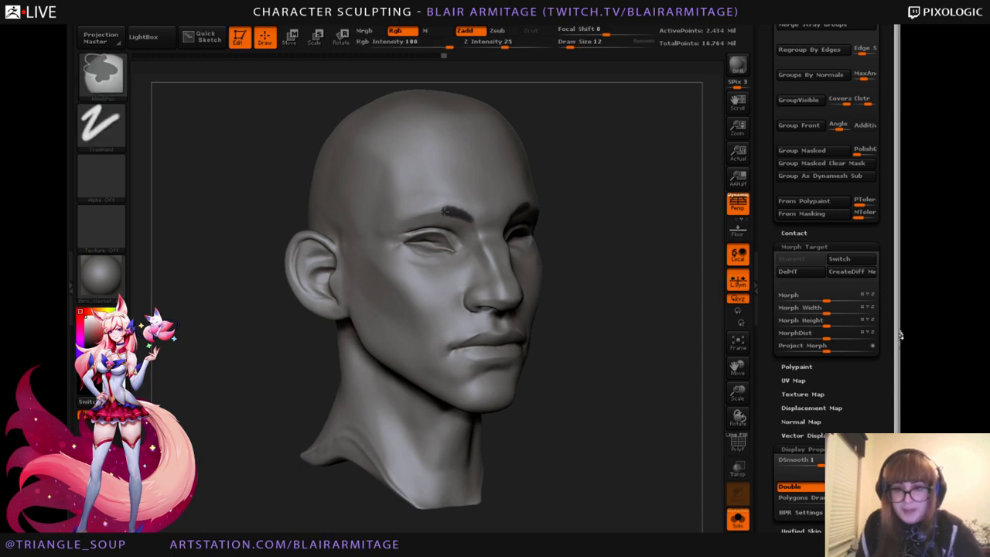
{"action": "mouse_move", "coordinate": [444, 210]}
{"action": "left_mouse_down", "text": "ctrl"}
{"action": "mouse_move", "coordinate": [394, 224]}
{"action": "mouse_move", "coordinate": [425, 262]}
{"action": "mouse_move", "coordinate": [462, 257]}
{"action": "left_mouse_up", "text": "ctrl"}
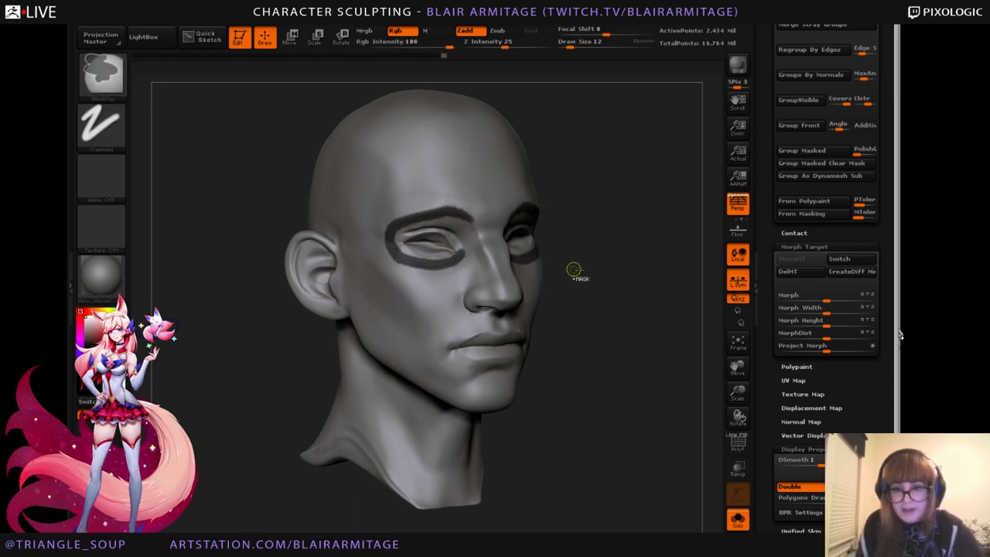
{"action": "left_click_drag", "start_coordinate": [576, 270], "coordinate": [621, 286], "text": "ctrl"}
{"action": "left_click", "coordinate": [835, 261]}
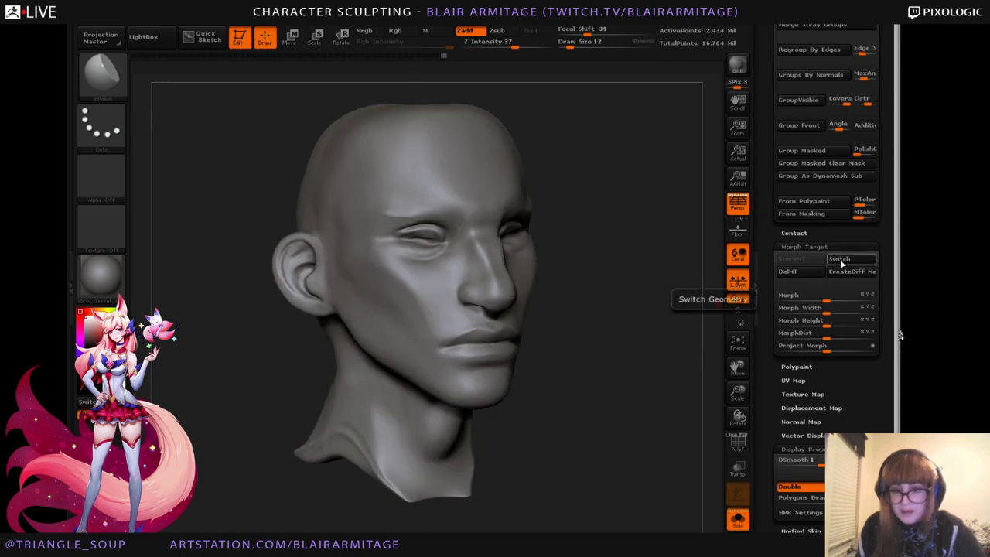
Compare the current head with its stored shape in three-quarter view by repeatedly switching the morph target.
{"action": "left_click", "coordinate": [842, 260]}
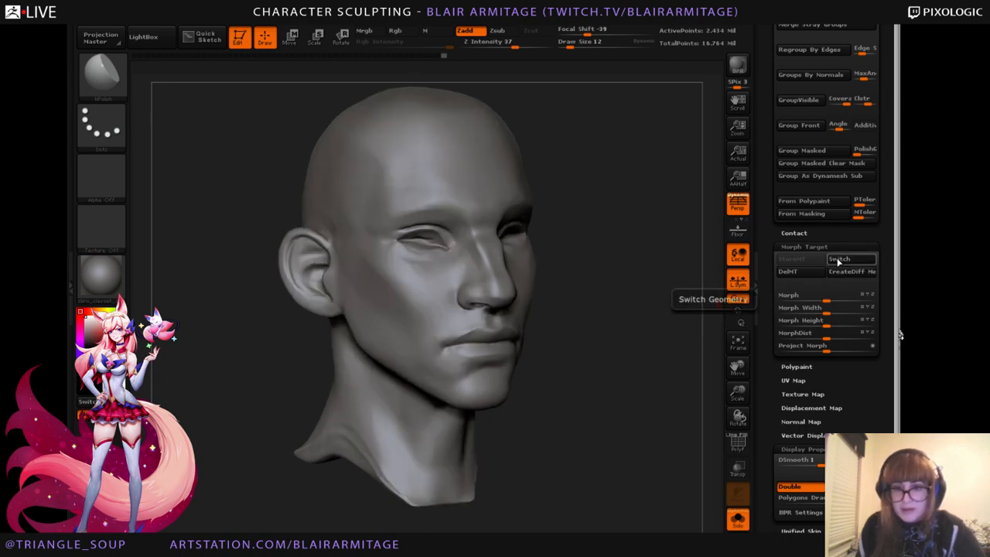
{"action": "left_click_drag", "start_coordinate": [619, 375], "coordinate": [601, 382], "text": "alt"}
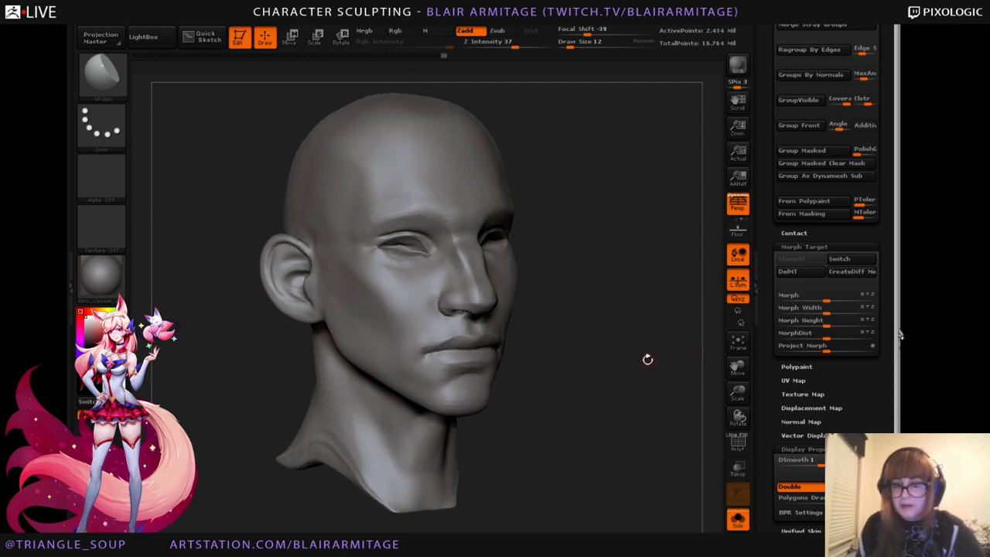
{"action": "left_click", "coordinate": [843, 267]}
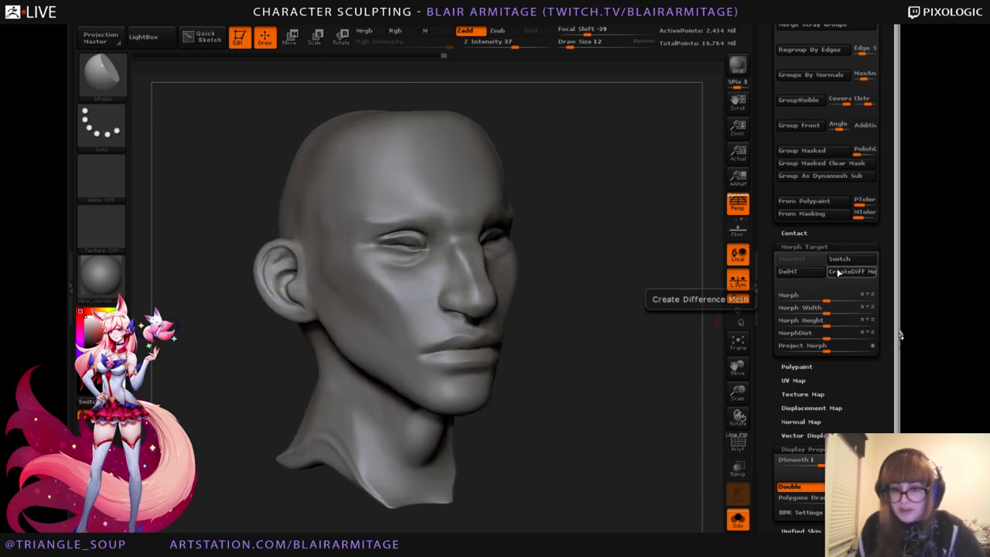
{"action": "left_click", "coordinate": [841, 263]}
{"action": "key", "text": "ctrl"}
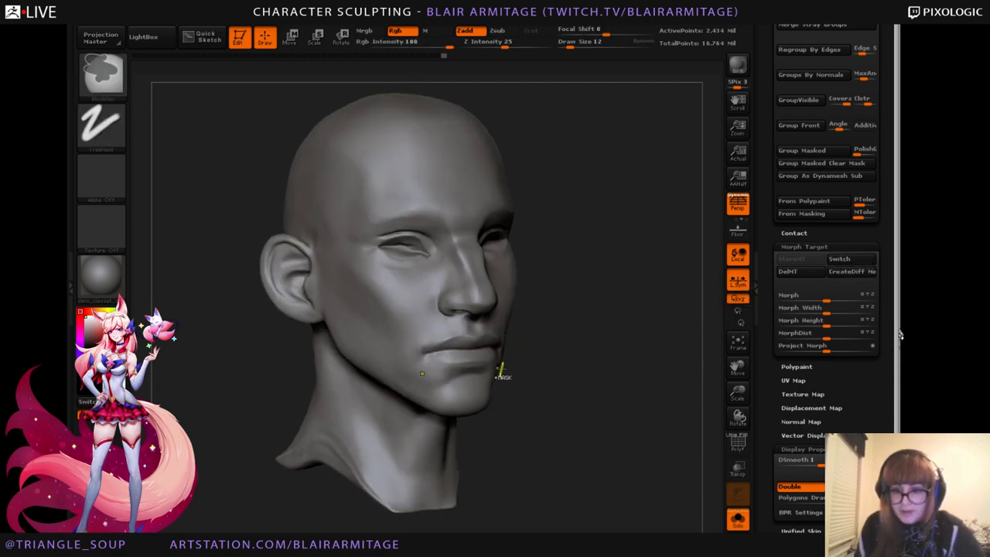
{"action": "key", "text": "ctrl"}
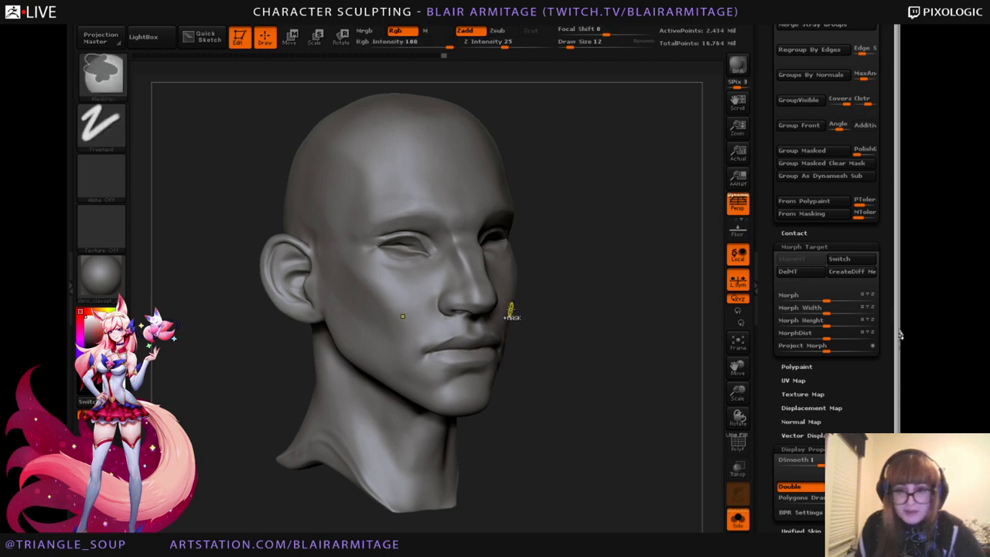
{"action": "left_click_drag", "start_coordinate": [516, 328], "coordinate": [495, 382], "text": "ctrl"}
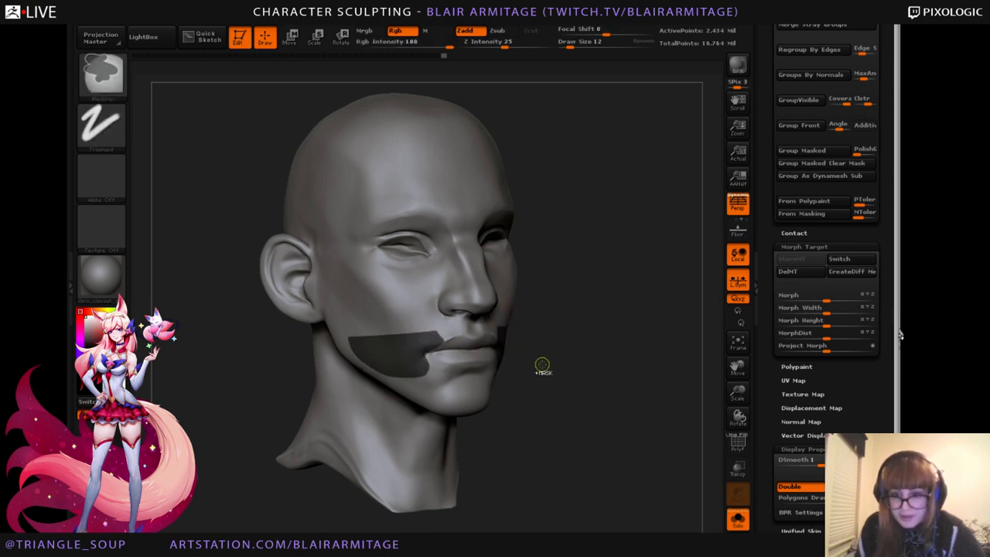
{"action": "key", "text": "ctrl+z"}
{"action": "mouse_move", "coordinate": [424, 372]}
{"action": "left_mouse_down", "text": "ctrl"}
{"action": "mouse_move", "coordinate": [406, 362]}
{"action": "mouse_move", "coordinate": [424, 366]}
{"action": "mouse_move", "coordinate": [416, 348]}
{"action": "left_mouse_up", "text": "ctrl"}
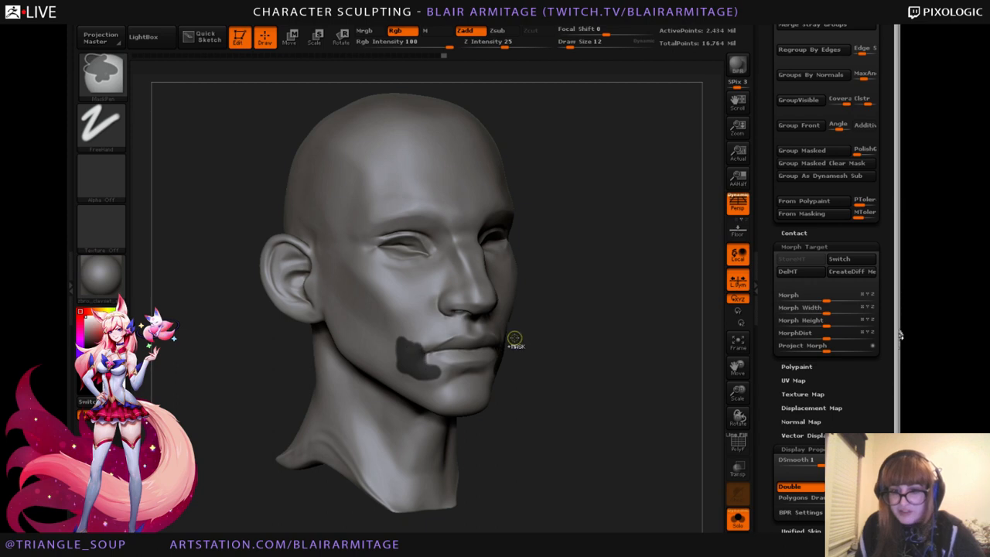
{"action": "left_click_drag", "start_coordinate": [599, 303], "coordinate": [638, 314], "text": "ctrl"}
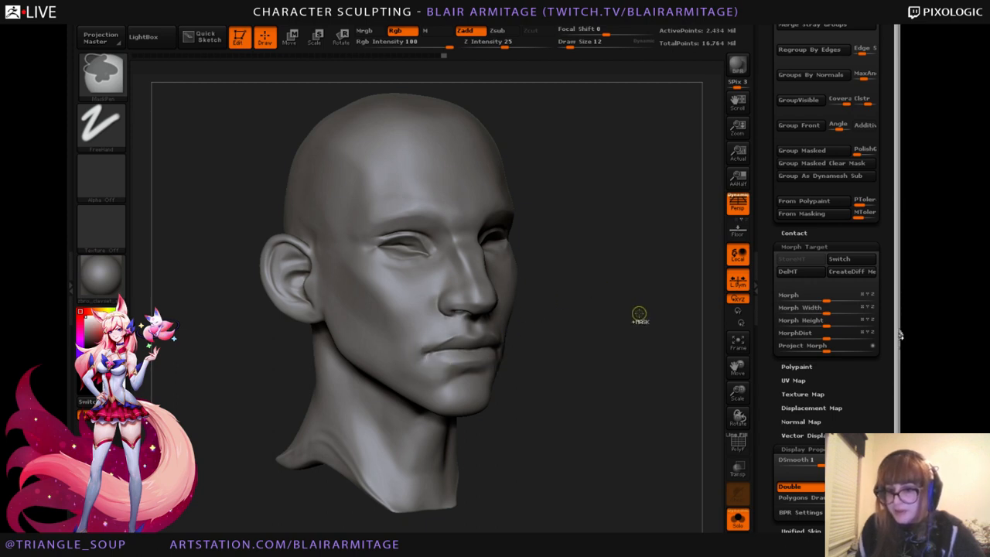
Compare the face with its stored morph target by switching between the two versions, and clear the stray mask beside the eye.
{"action": "left_click", "coordinate": [838, 260]}
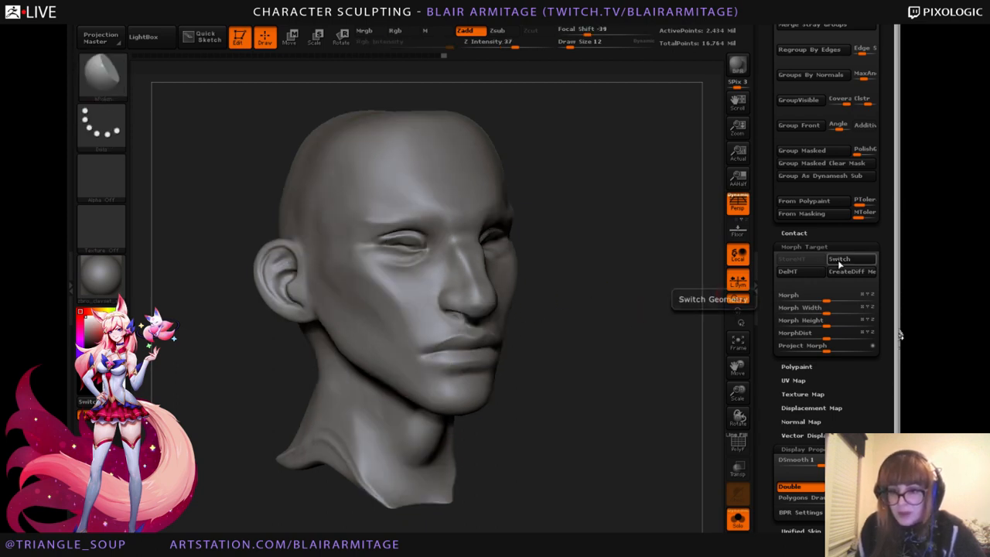
{"action": "key", "text": "ctrl"}
{"action": "key", "text": "ctrl"}
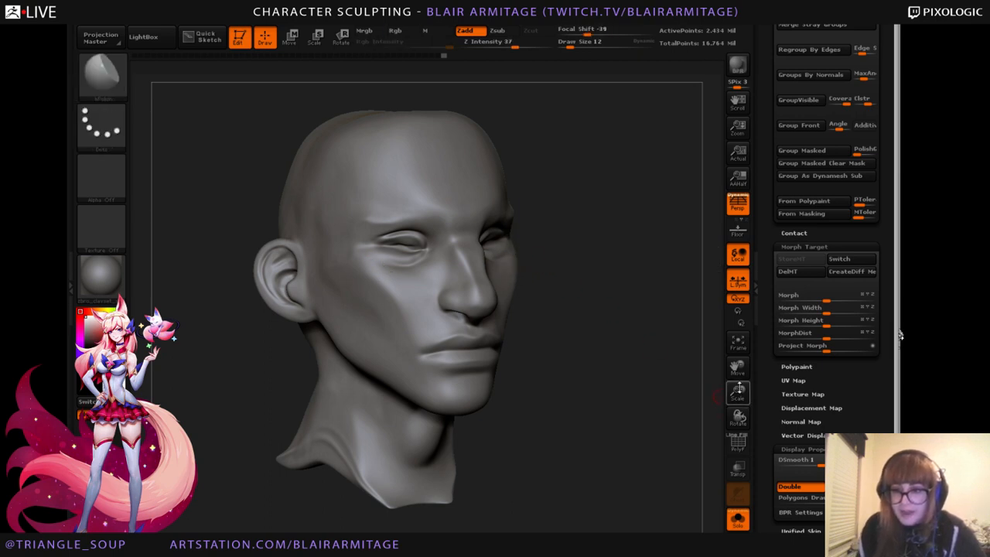
{"action": "left_click_drag", "start_coordinate": [610, 363], "coordinate": [669, 408]}
{"action": "key", "text": "ctrl"}
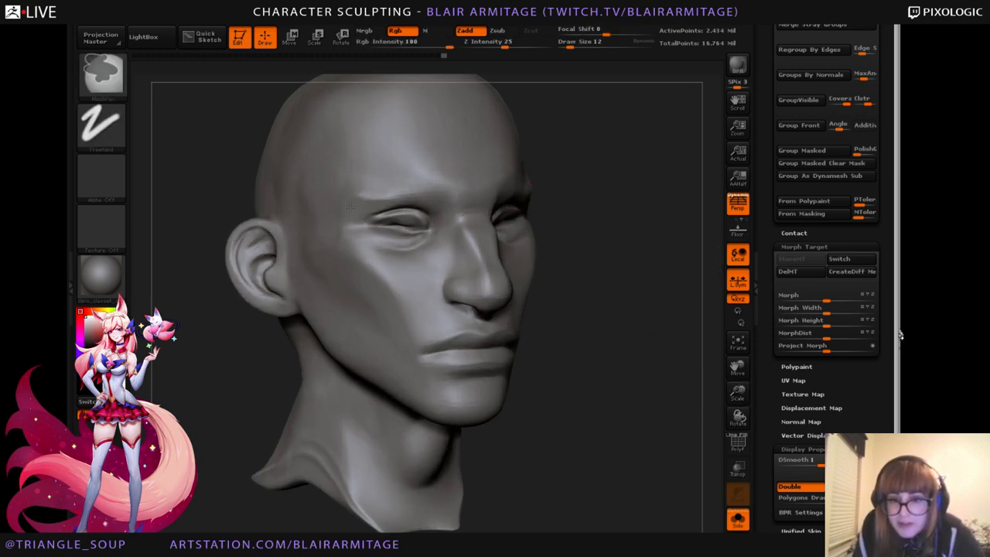
{"action": "left_click", "coordinate": [546, 204], "text": "ctrl"}
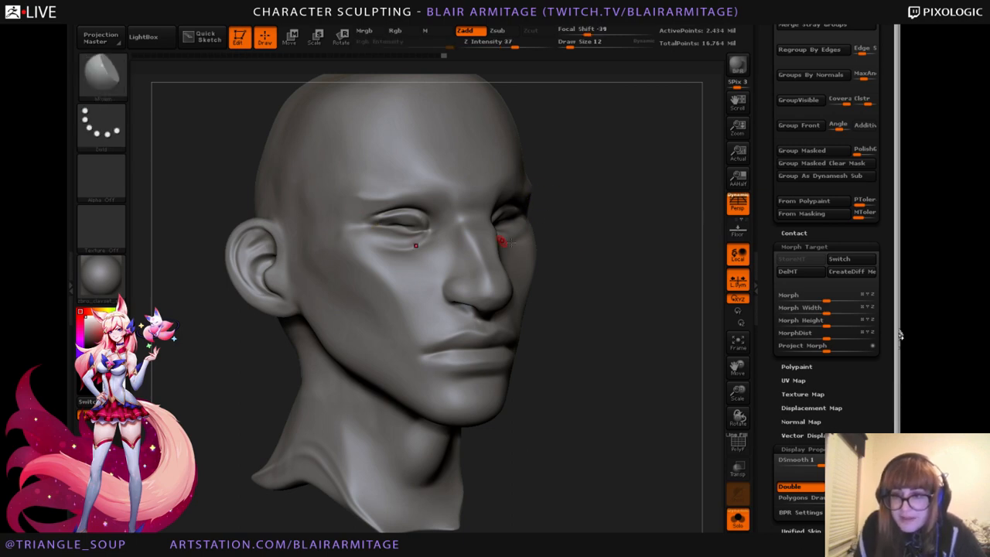
{"action": "left_click", "coordinate": [838, 258]}
{"action": "key", "text": "ctrl"}
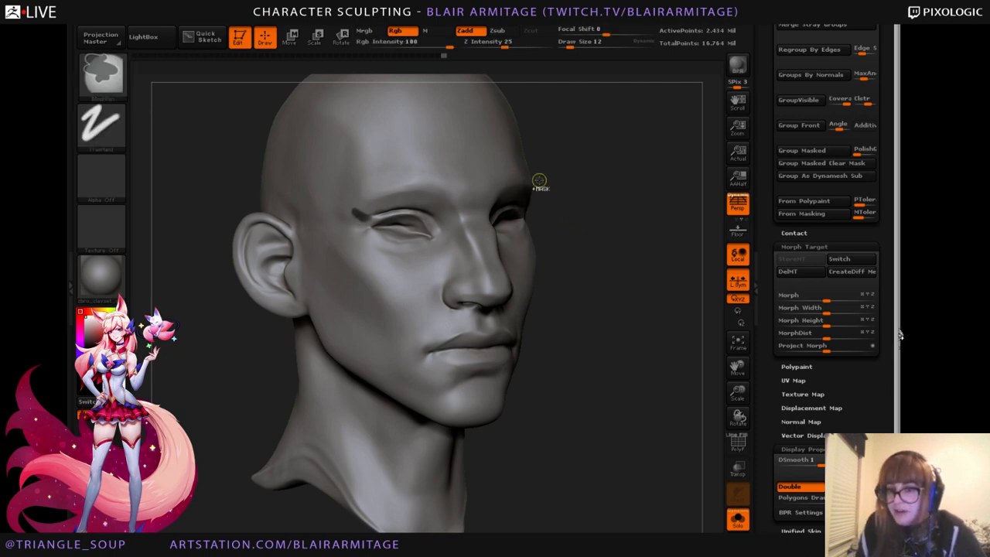
{"action": "left_click_drag", "start_coordinate": [559, 187], "coordinate": [569, 208], "text": "ctrl"}
Turn off Solo mode to show the face together with the hair, eyebrows and eyes, and check the head from front and side.
{"action": "mouse_move", "coordinate": [582, 293]}
{"action": "left_mouse_down"}
{"action": "mouse_move", "coordinate": [611, 289]}
{"action": "mouse_move", "coordinate": [648, 370]}
{"action": "left_mouse_up"}
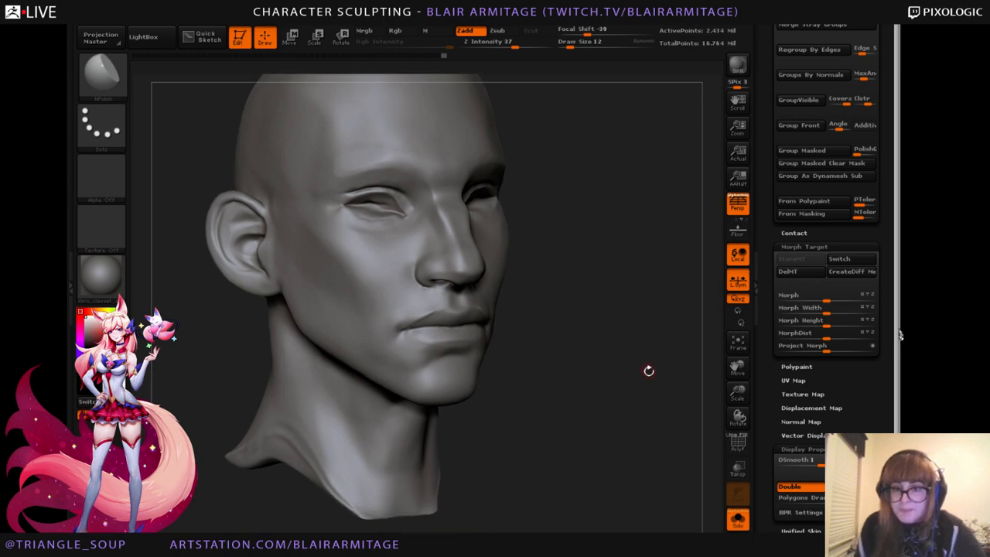
{"action": "left_click", "coordinate": [737, 521]}
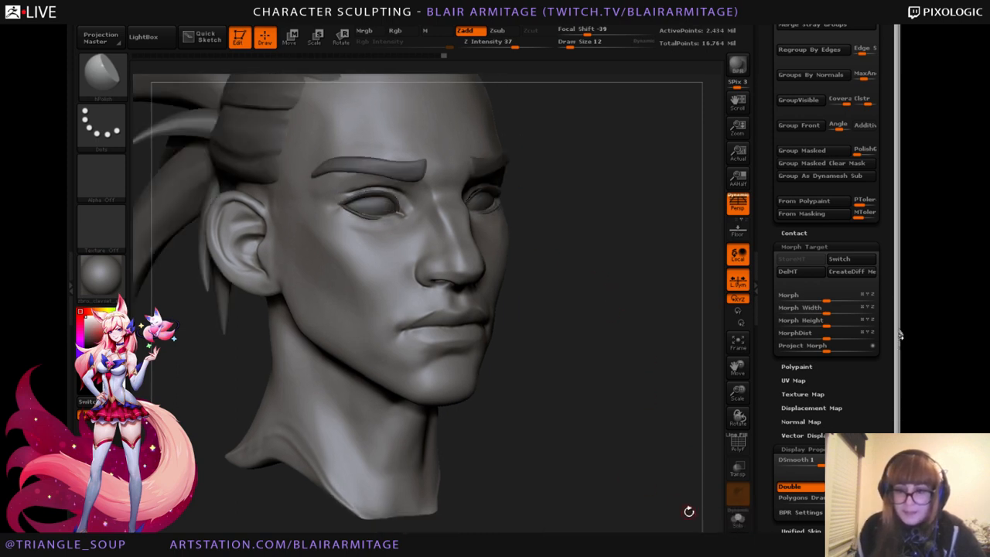
{"action": "mouse_move", "coordinate": [667, 467]}
{"action": "left_mouse_down", "text": "shift"}
{"action": "mouse_move", "coordinate": [672, 435]}
{"action": "mouse_move", "coordinate": [663, 463]}
{"action": "left_mouse_up", "text": "shift"}
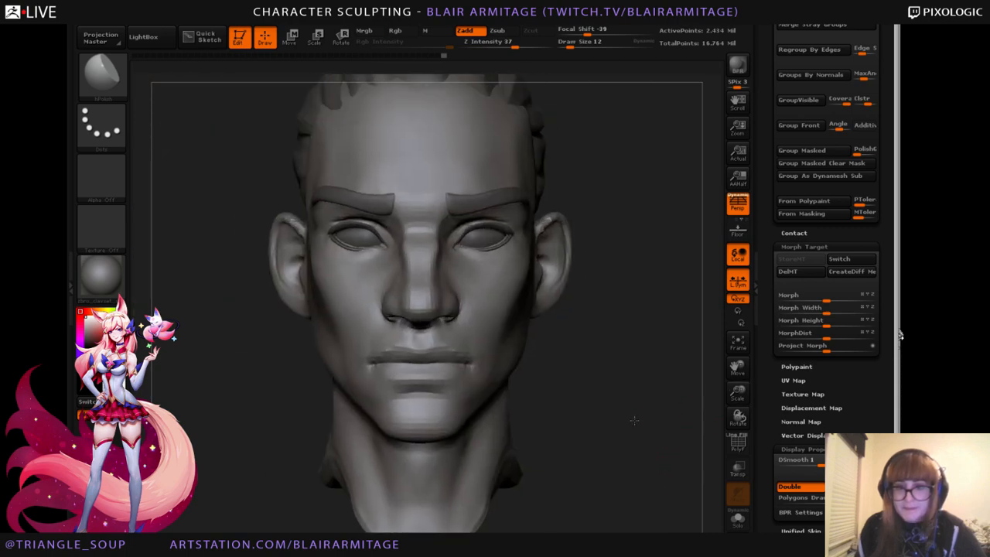
{"action": "left_click_drag", "start_coordinate": [735, 384], "coordinate": [628, 414]}
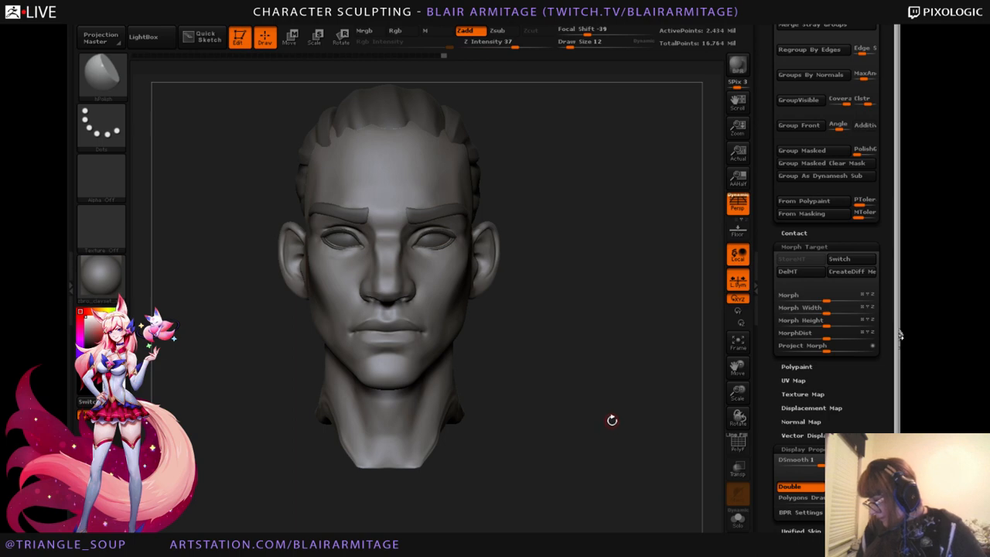
{"action": "left_click_drag", "start_coordinate": [606, 416], "coordinate": [646, 383]}
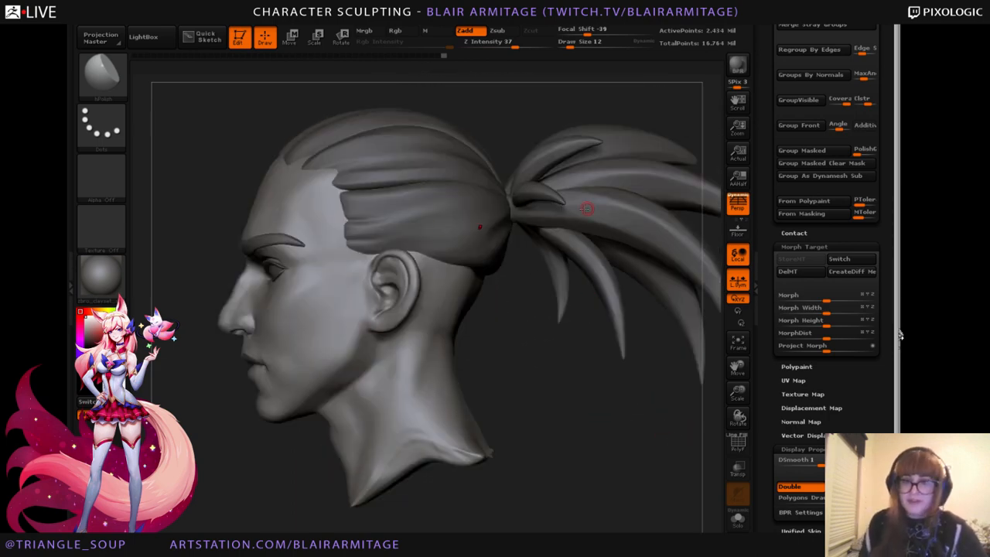
Select the hair subtool and start adjusting its side above the temple with the Move Topological brush at draw size 72.
{"action": "left_click", "coordinate": [444, 218], "text": "alt"}
{"action": "left_click_drag", "start_coordinate": [485, 115], "coordinate": [621, 161]}
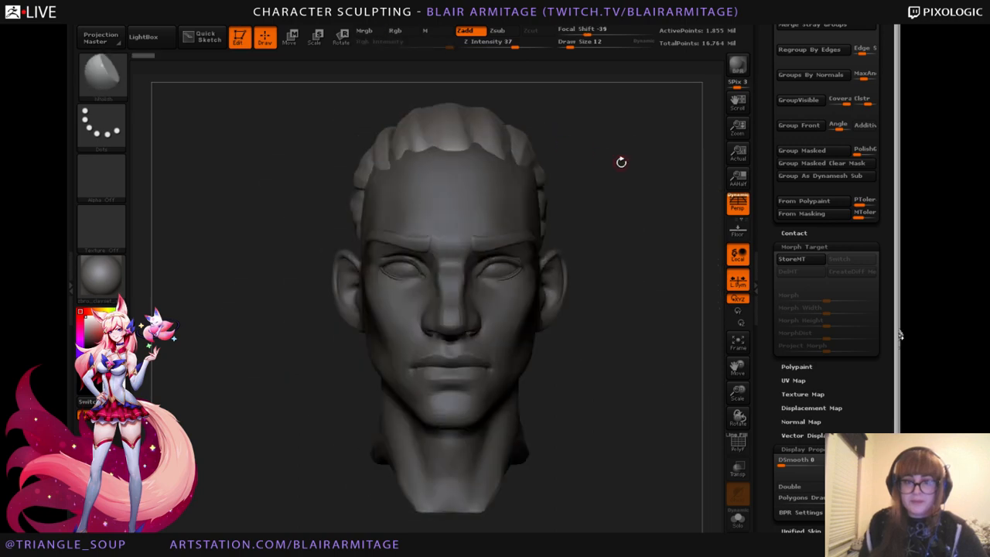
{"action": "left_click", "coordinate": [101, 73]}
{"action": "left_click", "coordinate": [284, 86]}
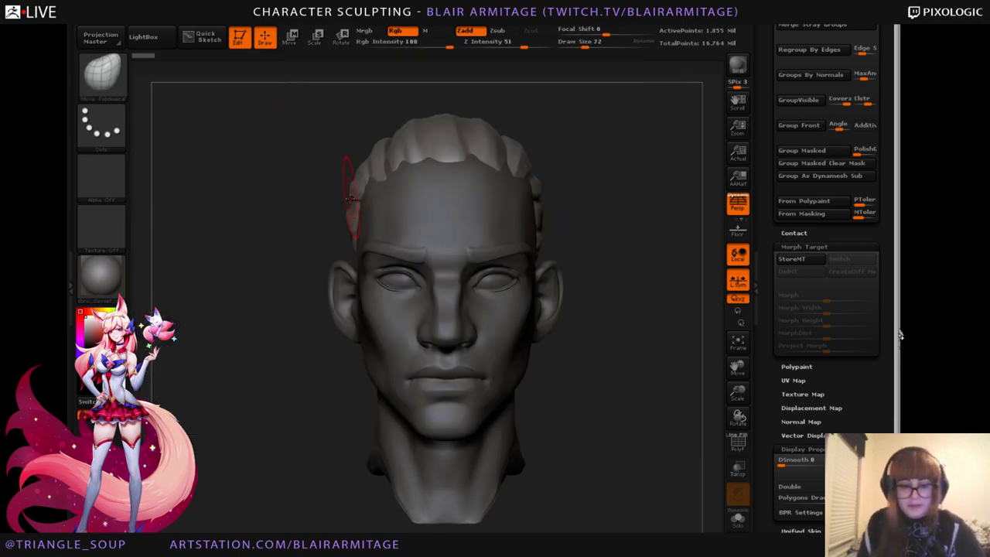
{"action": "left_click_drag", "start_coordinate": [349, 199], "coordinate": [395, 262]}
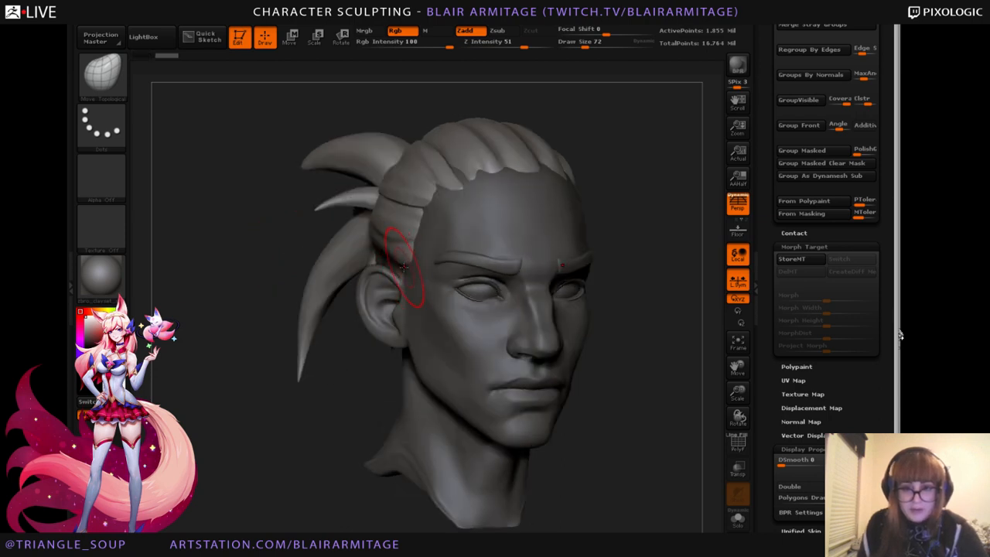
Reshape the hair volume above the ear and toward the ponytail, enlarging the brush to draw size 112.
{"action": "left_click_drag", "start_coordinate": [286, 356], "coordinate": [331, 352]}
{"action": "left_click_drag", "start_coordinate": [376, 258], "coordinate": [380, 245]}
{"action": "mouse_move", "coordinate": [301, 363]}
{"action": "left_mouse_down"}
{"action": "mouse_move", "coordinate": [240, 363]}
{"action": "mouse_move", "coordinate": [374, 205]}
{"action": "left_mouse_up"}
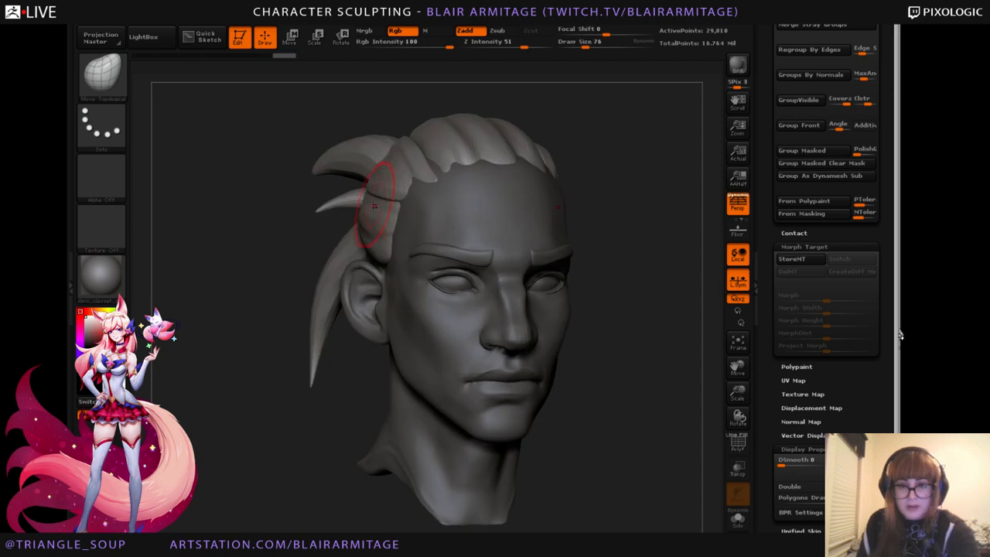
{"action": "left_click_drag", "start_coordinate": [260, 353], "coordinate": [381, 226]}
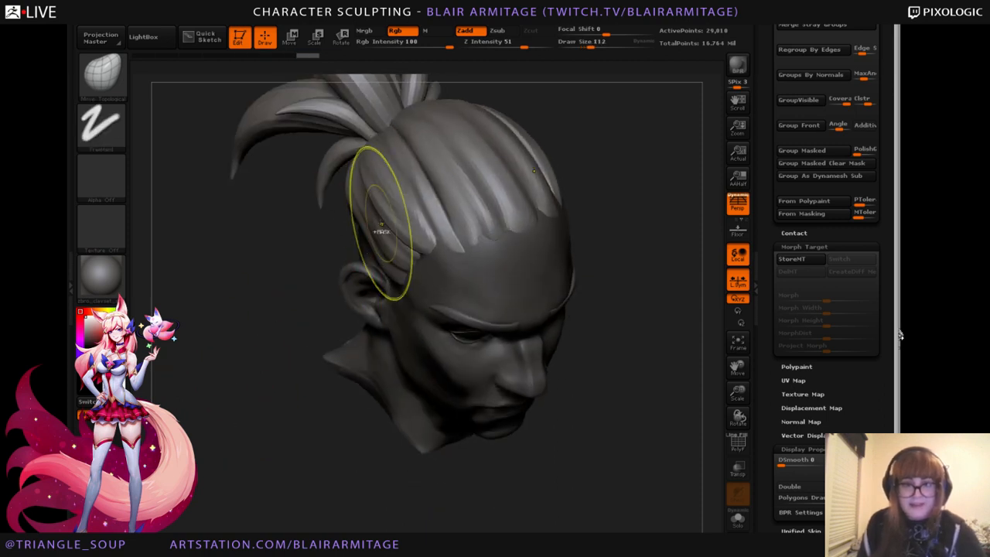
{"action": "left_click_drag", "start_coordinate": [278, 283], "coordinate": [332, 164]}
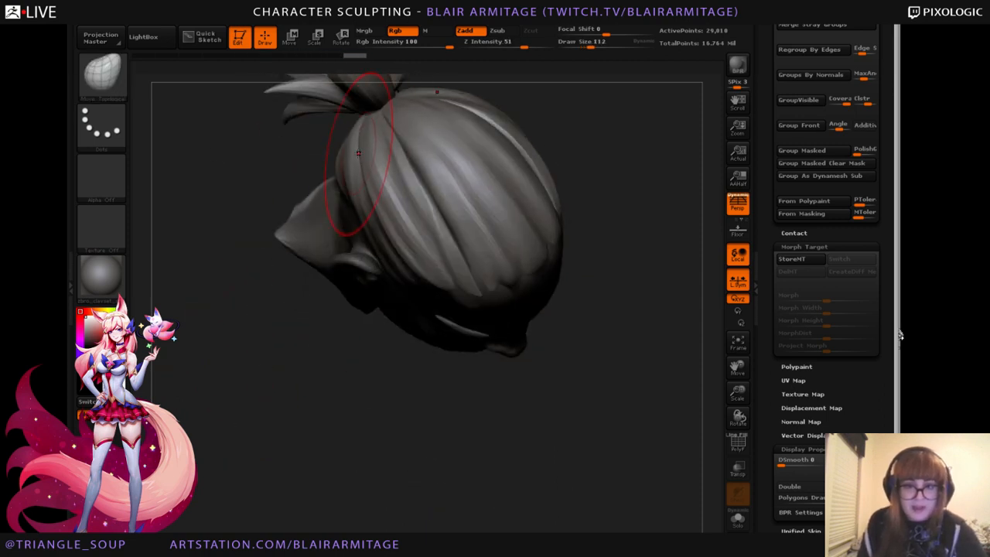
{"action": "mouse_move", "coordinate": [634, 224]}
{"action": "left_mouse_down"}
{"action": "mouse_move", "coordinate": [631, 144]}
{"action": "mouse_move", "coordinate": [650, 277]}
{"action": "left_mouse_up"}
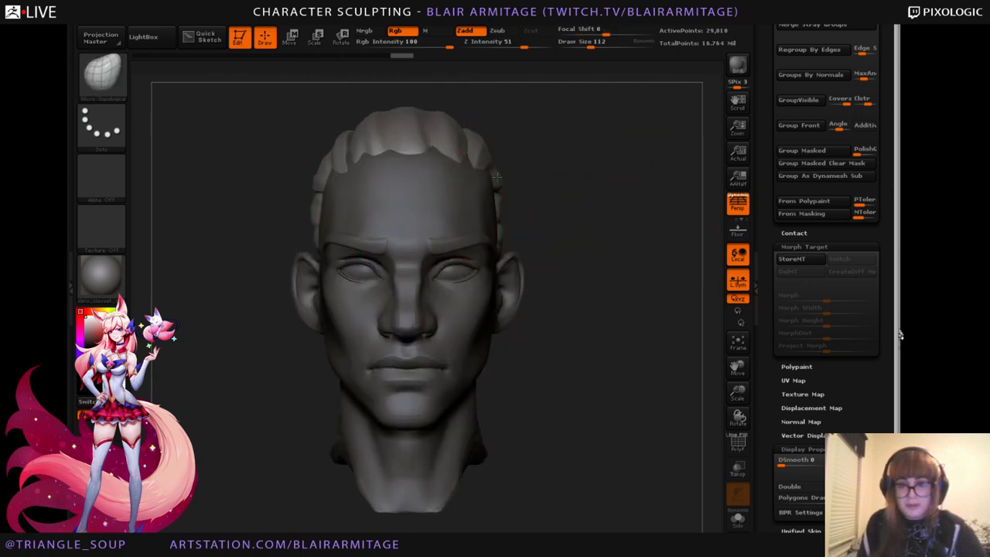
Adjust the crown and front of the hair with the Move Topological brush, switching between subdivision levels.
{"action": "key", "text": "d"}
{"action": "key", "text": "d"}
{"action": "key", "text": "d"}
{"action": "mouse_move", "coordinate": [619, 288]}
{"action": "left_mouse_down"}
{"action": "mouse_move", "coordinate": [627, 301]}
{"action": "mouse_move", "coordinate": [595, 290]}
{"action": "left_mouse_up"}
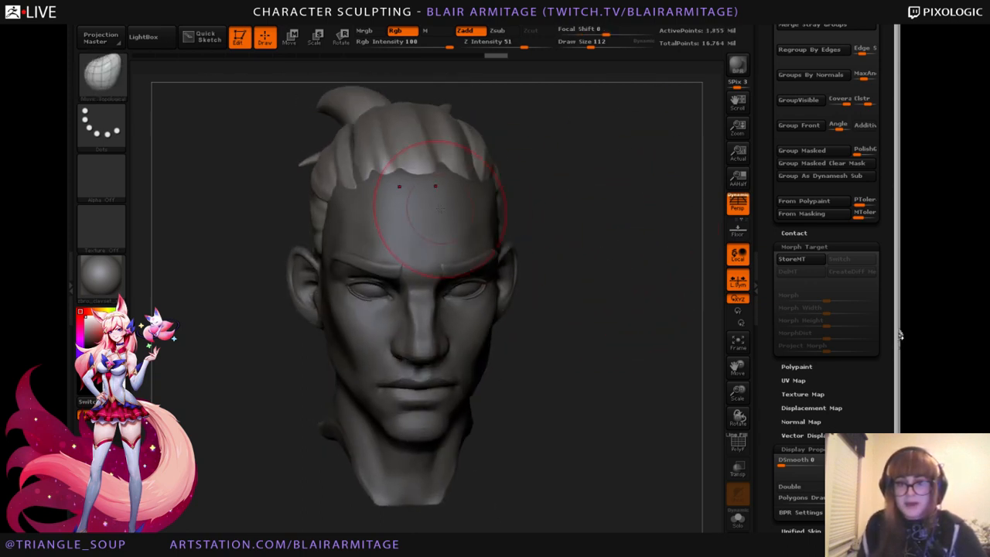
{"action": "left_click_drag", "start_coordinate": [541, 147], "coordinate": [579, 171]}
{"action": "key", "text": "shift+d"}
{"action": "mouse_move", "coordinate": [580, 235]}
{"action": "left_mouse_down"}
{"action": "mouse_move", "coordinate": [579, 261]}
{"action": "mouse_move", "coordinate": [425, 232]}
{"action": "left_mouse_up"}
{"action": "key", "text": "shift+d"}
{"action": "key", "text": "shift+d"}
{"action": "mouse_move", "coordinate": [487, 258]}
{"action": "left_mouse_down"}
{"action": "mouse_move", "coordinate": [570, 235]}
{"action": "mouse_move", "coordinate": [471, 245]}
{"action": "mouse_move", "coordinate": [513, 230]}
{"action": "mouse_move", "coordinate": [438, 246]}
{"action": "left_mouse_up"}
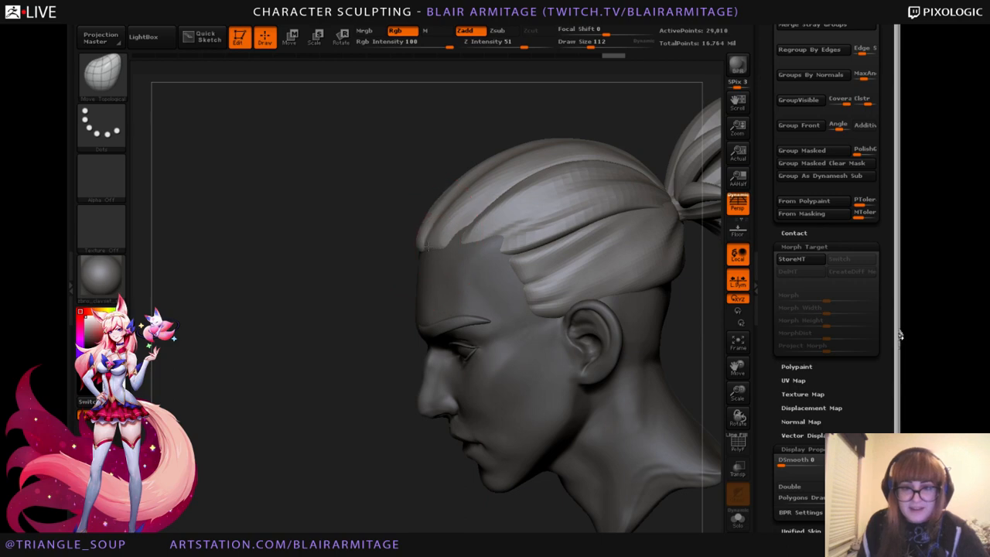
Refine the front hairline and the hair's profile over the forehead from several angles with the Move Topological brush.
{"action": "key", "text": "ctrl+shift+z"}
{"action": "key", "text": "ctrl+shift+z"}
{"action": "mouse_move", "coordinate": [364, 345]}
{"action": "left_mouse_down"}
{"action": "mouse_move", "coordinate": [626, 245]}
{"action": "mouse_move", "coordinate": [495, 255]}
{"action": "mouse_move", "coordinate": [547, 293]}
{"action": "left_mouse_up"}
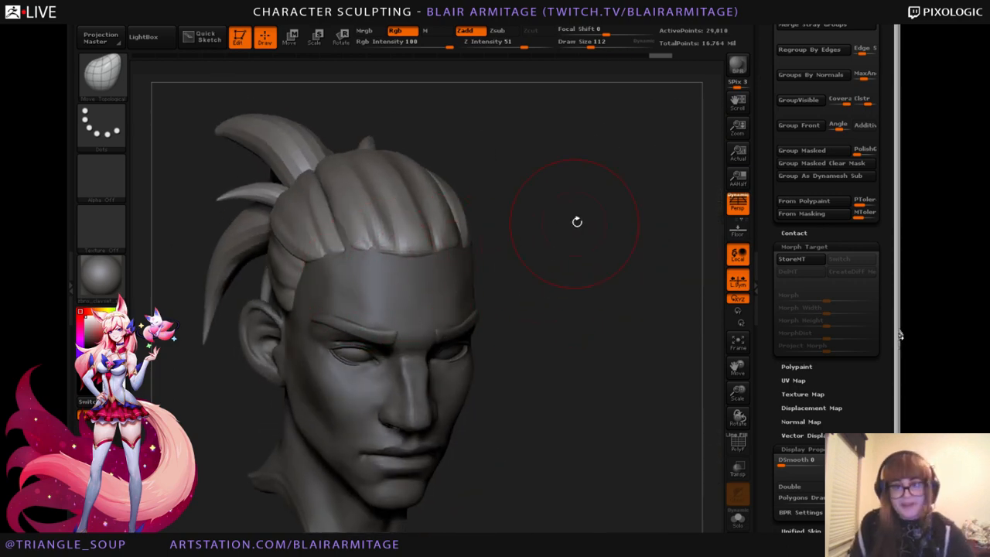
{"action": "left_click_drag", "start_coordinate": [576, 222], "coordinate": [550, 179]}
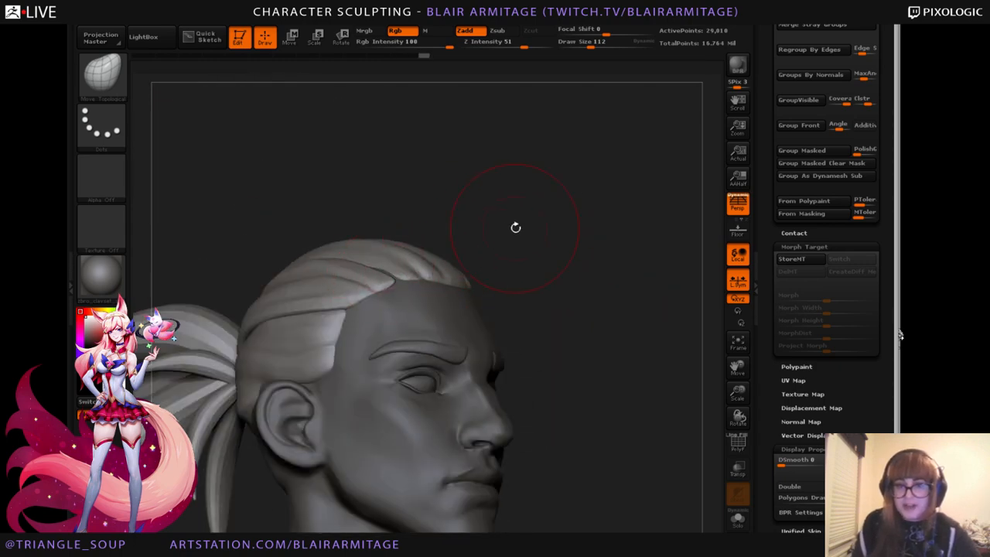
{"action": "mouse_move", "coordinate": [515, 227]}
{"action": "left_mouse_down"}
{"action": "mouse_move", "coordinate": [384, 273]}
{"action": "mouse_move", "coordinate": [459, 219]}
{"action": "left_mouse_up"}
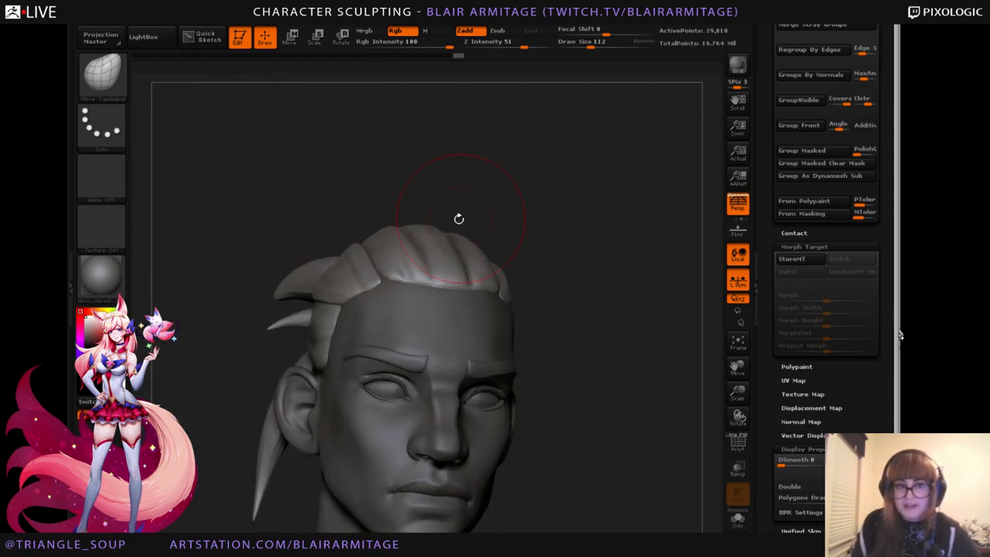
{"action": "mouse_move", "coordinate": [549, 189]}
{"action": "left_mouse_down"}
{"action": "mouse_move", "coordinate": [607, 261]}
{"action": "mouse_move", "coordinate": [575, 268]}
{"action": "mouse_move", "coordinate": [656, 235]}
{"action": "mouse_move", "coordinate": [588, 255]}
{"action": "mouse_move", "coordinate": [467, 223]}
{"action": "left_mouse_up"}
{"action": "left_click_drag", "start_coordinate": [547, 232], "coordinate": [611, 248]}
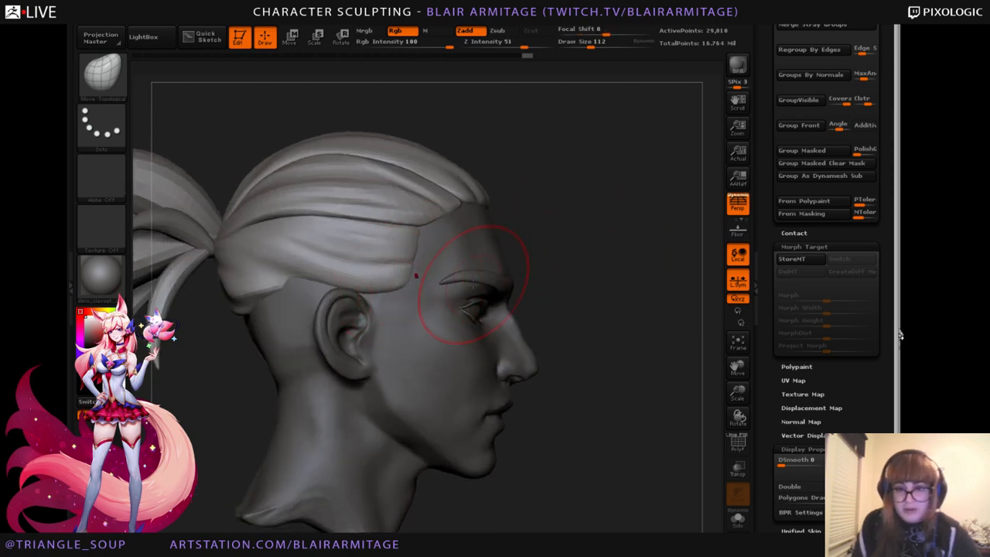
{"action": "mouse_move", "coordinate": [621, 286]}
{"action": "left_mouse_down"}
{"action": "mouse_move", "coordinate": [691, 258]}
{"action": "mouse_move", "coordinate": [688, 232]}
{"action": "mouse_move", "coordinate": [662, 281]}
{"action": "mouse_move", "coordinate": [470, 220]}
{"action": "left_mouse_up"}
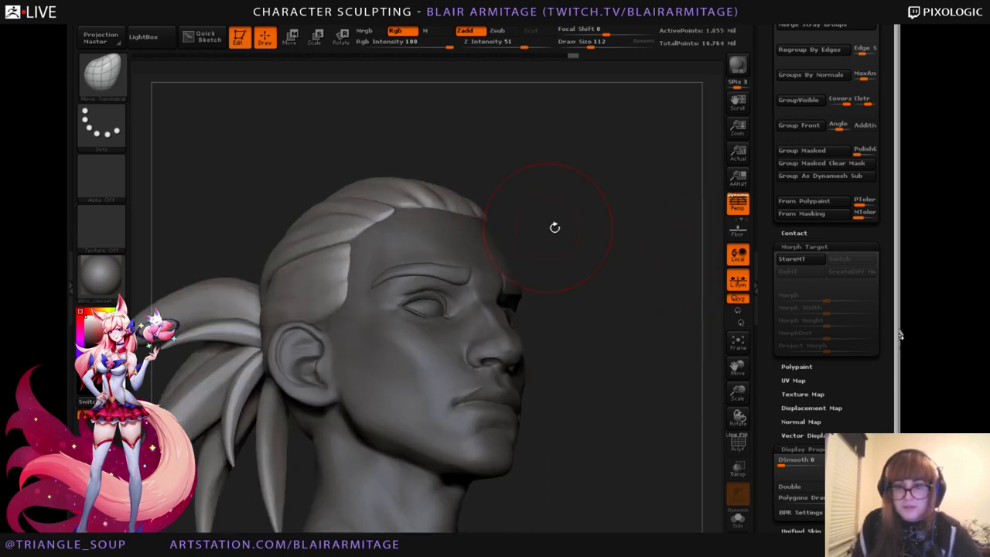
{"action": "mouse_move", "coordinate": [555, 227]}
{"action": "left_mouse_down"}
{"action": "mouse_move", "coordinate": [662, 237]}
{"action": "mouse_move", "coordinate": [673, 199]}
{"action": "mouse_move", "coordinate": [663, 223]}
{"action": "mouse_move", "coordinate": [681, 332]}
{"action": "mouse_move", "coordinate": [619, 349]}
{"action": "mouse_move", "coordinate": [643, 436]}
{"action": "mouse_move", "coordinate": [663, 287]}
{"action": "left_mouse_up"}
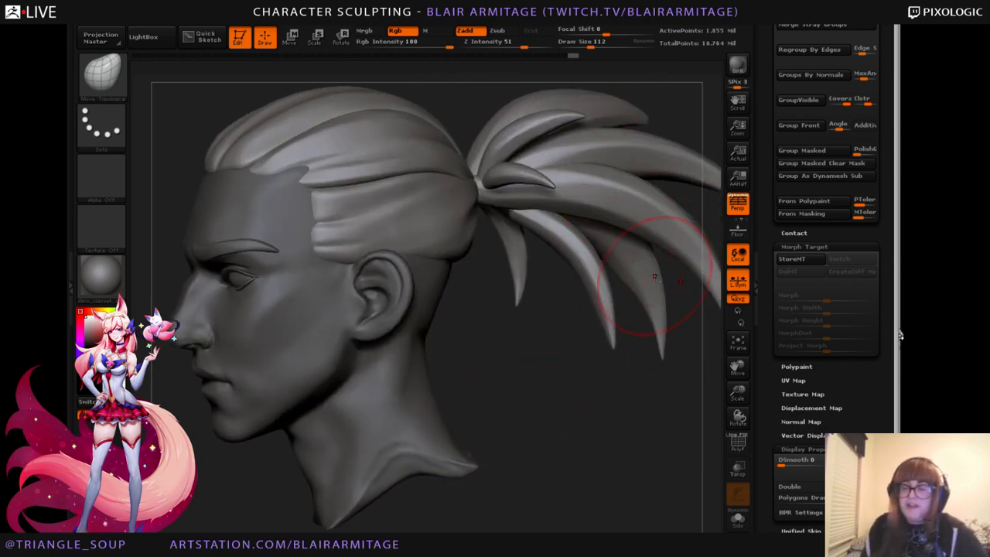
Make all of the character's subtools visible and view the suited body from the front.
{"action": "left_click_drag", "start_coordinate": [598, 404], "coordinate": [557, 416], "text": "alt"}
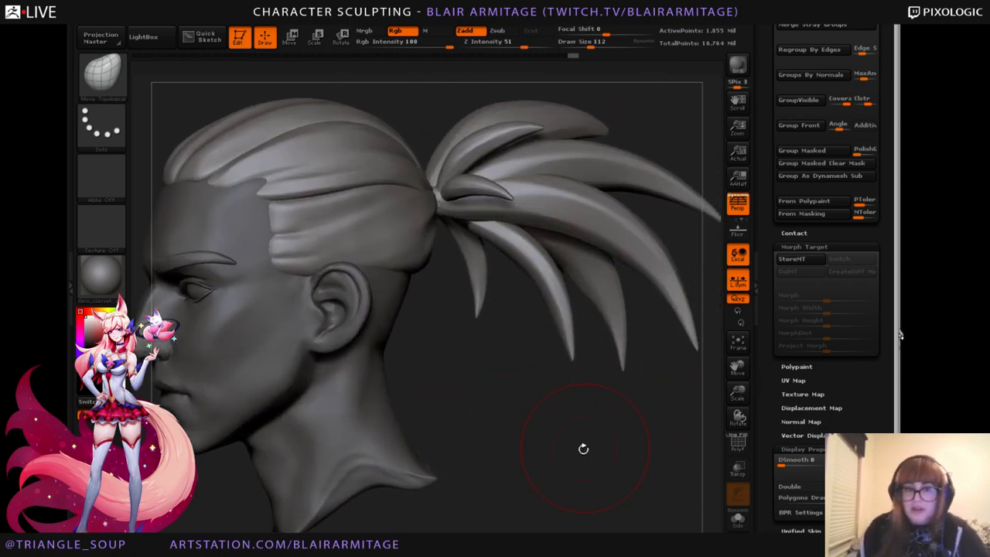
{"action": "left_click_drag", "start_coordinate": [583, 448], "coordinate": [680, 387]}
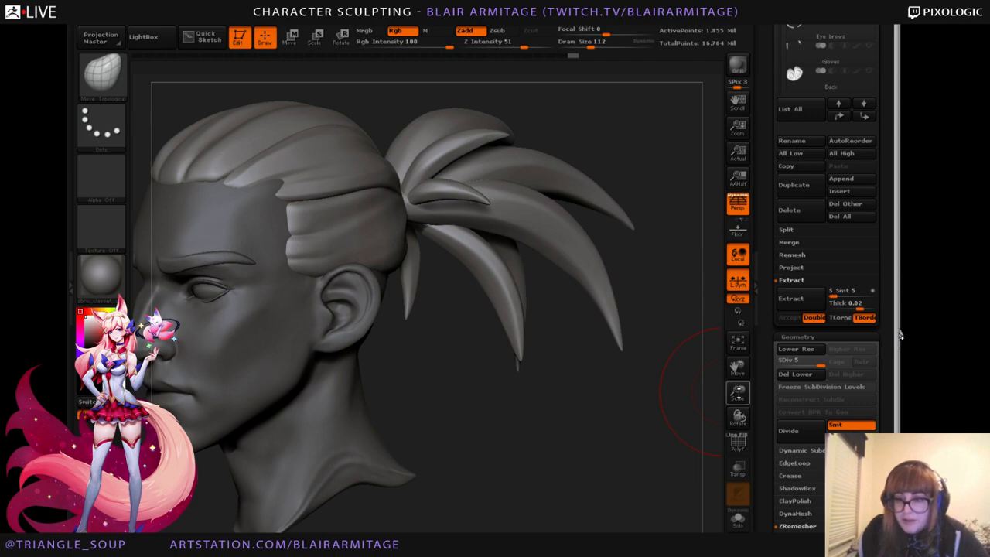
{"action": "left_click_drag", "start_coordinate": [737, 392], "coordinate": [675, 410]}
{"action": "left_click_drag", "start_coordinate": [592, 329], "coordinate": [681, 362], "text": "alt"}
{"action": "left_click_drag", "start_coordinate": [635, 398], "coordinate": [670, 382]}
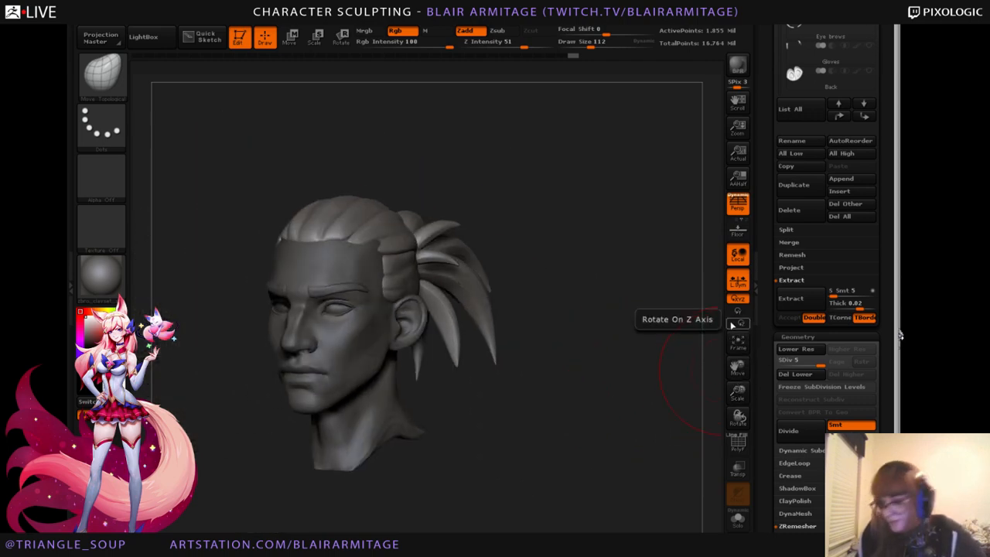
{"action": "left_click_drag", "start_coordinate": [764, 211], "coordinate": [770, 336]}
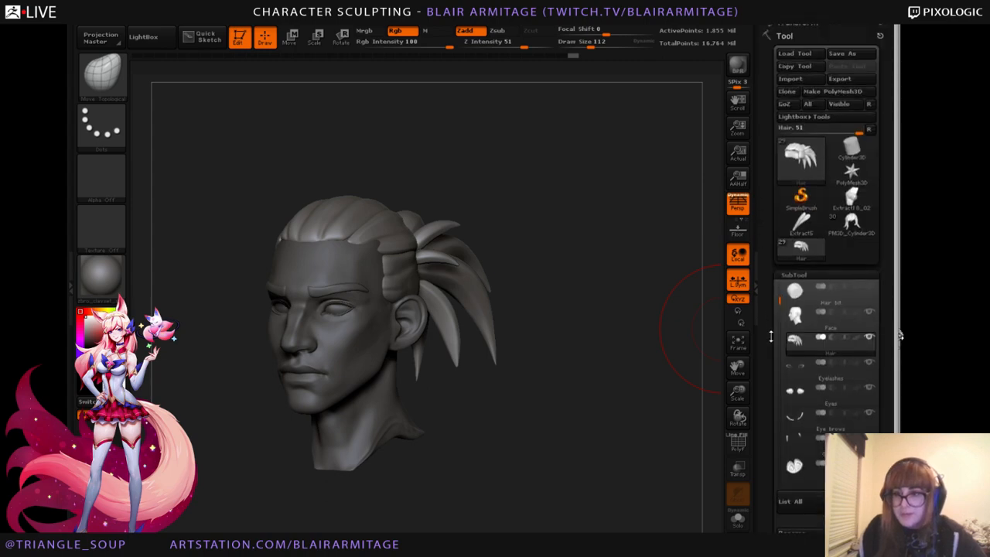
{"action": "left_click", "coordinate": [871, 339], "text": "shift"}
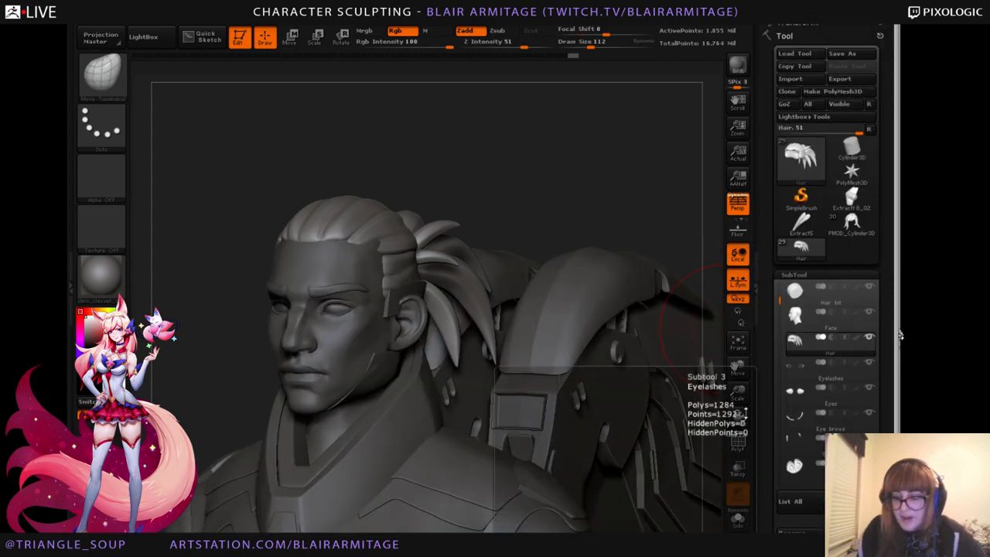
{"action": "left_click_drag", "start_coordinate": [747, 400], "coordinate": [668, 345]}
{"action": "mouse_move", "coordinate": [661, 447]}
{"action": "left_mouse_down"}
{"action": "mouse_move", "coordinate": [694, 446]}
{"action": "mouse_move", "coordinate": [679, 392]}
{"action": "left_mouse_up"}
{"action": "left_click_drag", "start_coordinate": [592, 463], "coordinate": [658, 358], "text": "alt"}
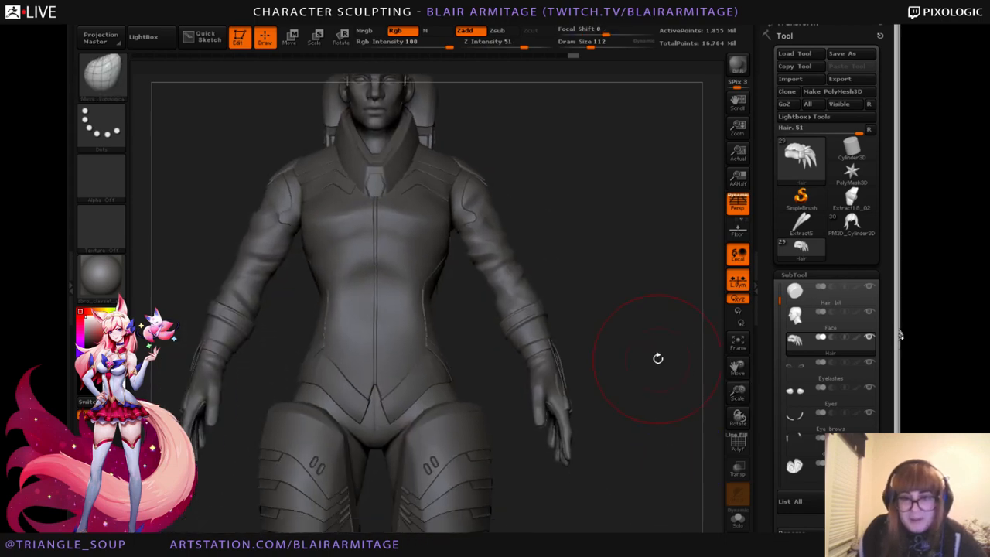
{"action": "mouse_move", "coordinate": [743, 397]}
{"action": "left_mouse_down"}
{"action": "mouse_move", "coordinate": [734, 334]}
{"action": "mouse_move", "coordinate": [738, 396]}
{"action": "left_mouse_up"}
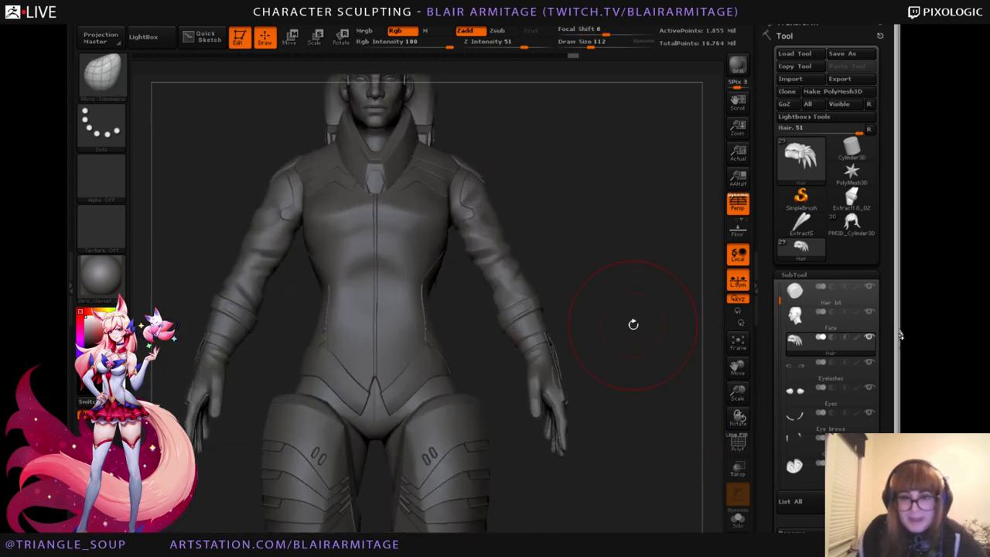
Select the torso subtool and drop all subtools to their lowest subdivision level.
{"action": "left_click_drag", "start_coordinate": [631, 325], "coordinate": [660, 368], "text": "alt"}
{"action": "left_click_drag", "start_coordinate": [609, 283], "coordinate": [609, 368], "text": "alt"}
{"action": "left_click", "coordinate": [451, 336], "text": "alt"}
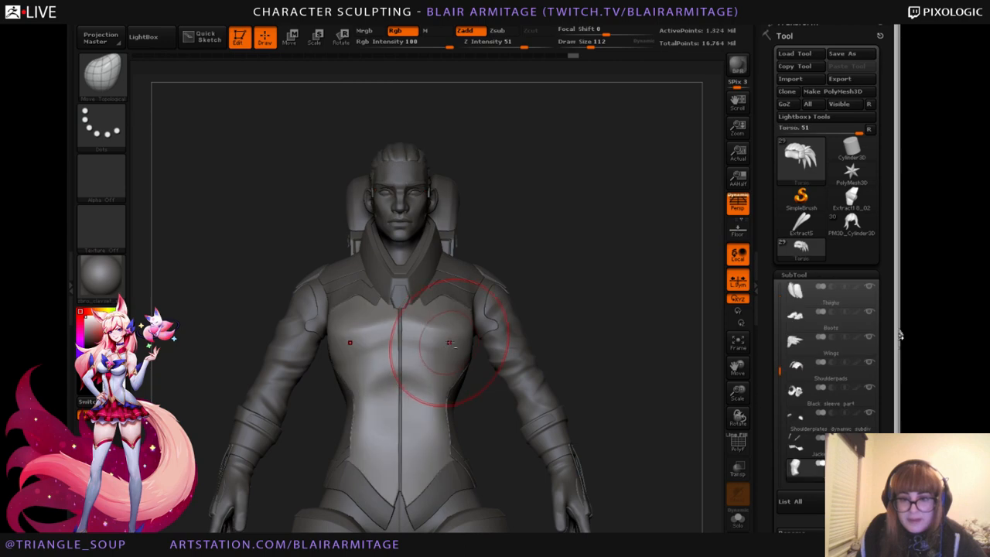
{"action": "left_click_drag", "start_coordinate": [563, 295], "coordinate": [618, 287]}
{"action": "left_click_drag", "start_coordinate": [774, 424], "coordinate": [757, 311]}
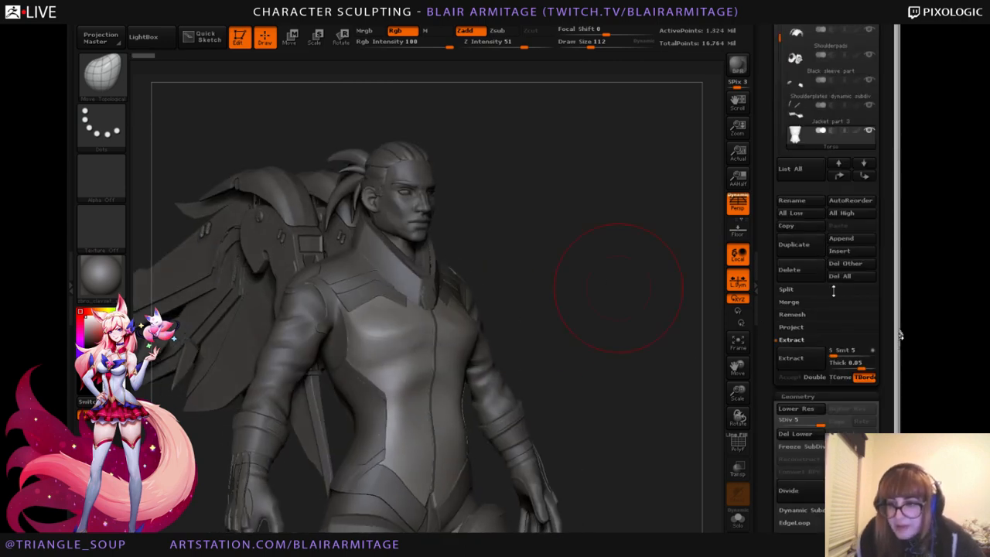
{"action": "left_click", "coordinate": [803, 214]}
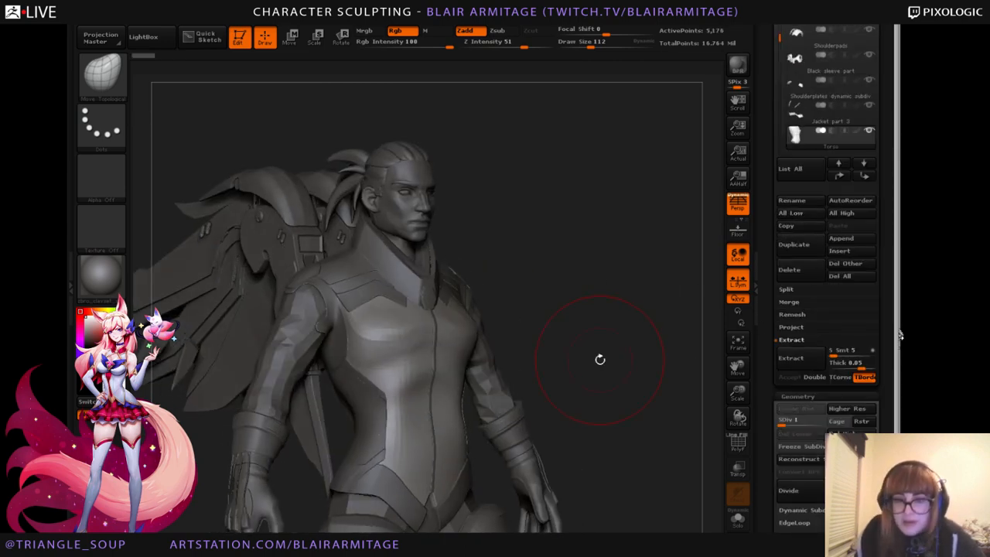
Save the project and reshape the torso's upper chest with the Move Topological brush at subdivision level 1.
{"action": "left_click_drag", "start_coordinate": [607, 353], "coordinate": [610, 348]}
{"action": "left_click_drag", "start_coordinate": [737, 392], "coordinate": [671, 409]}
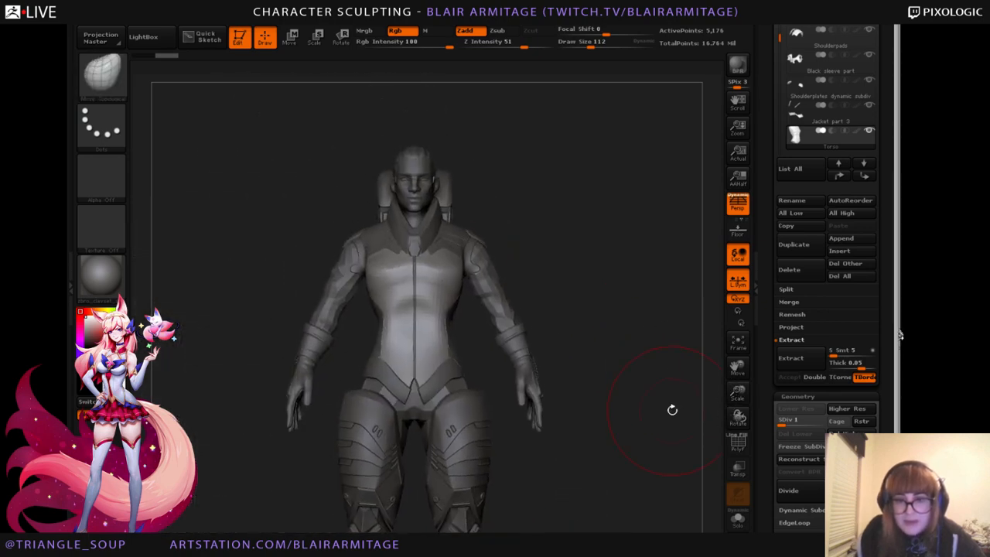
{"action": "left_click_drag", "start_coordinate": [703, 360], "coordinate": [698, 301], "text": "alt"}
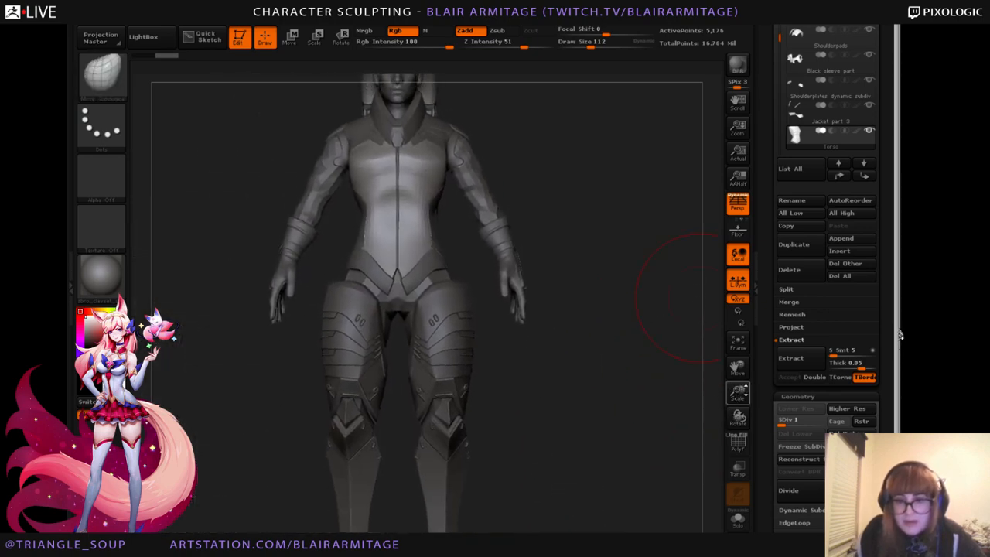
{"action": "left_click_drag", "start_coordinate": [741, 391], "coordinate": [736, 367]}
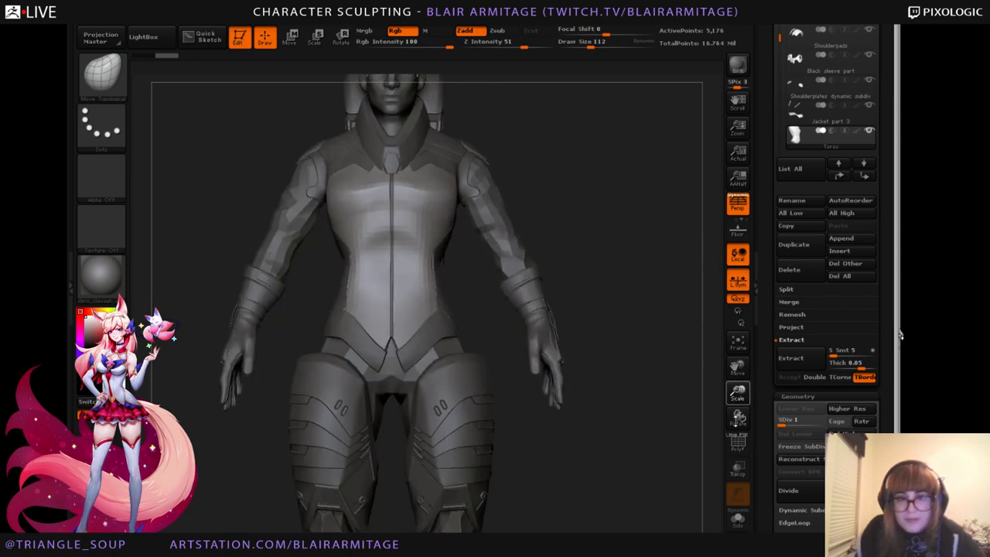
{"action": "mouse_move", "coordinate": [665, 354]}
{"action": "left_mouse_down"}
{"action": "mouse_move", "coordinate": [619, 399]}
{"action": "mouse_move", "coordinate": [662, 391]}
{"action": "mouse_move", "coordinate": [664, 373]}
{"action": "mouse_move", "coordinate": [692, 387]}
{"action": "mouse_move", "coordinate": [673, 336]}
{"action": "mouse_move", "coordinate": [501, 350]}
{"action": "left_mouse_up"}
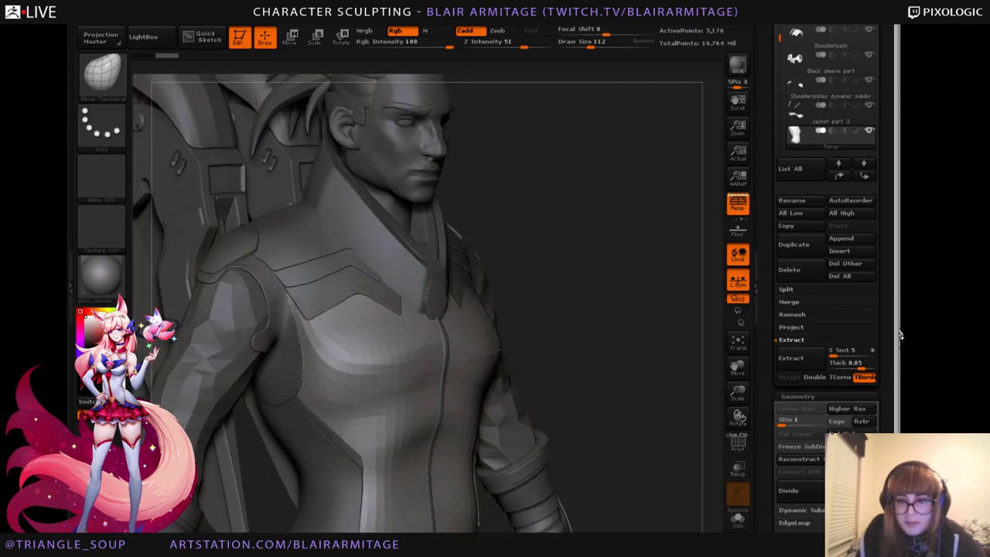
{"action": "key", "text": "ctrl+s"}
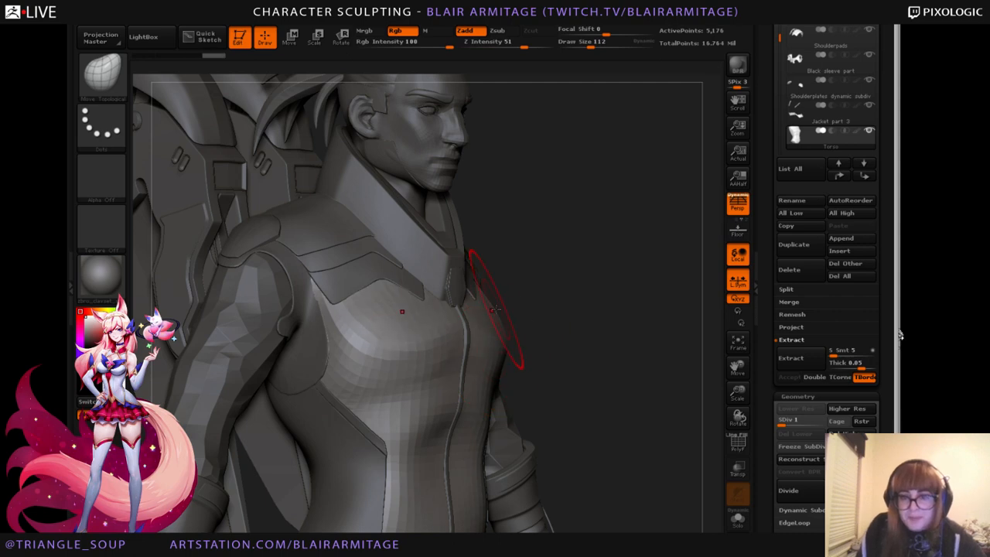
{"action": "mouse_move", "coordinate": [543, 348]}
{"action": "left_mouse_down"}
{"action": "mouse_move", "coordinate": [501, 345]}
{"action": "mouse_move", "coordinate": [588, 340]}
{"action": "left_mouse_up"}
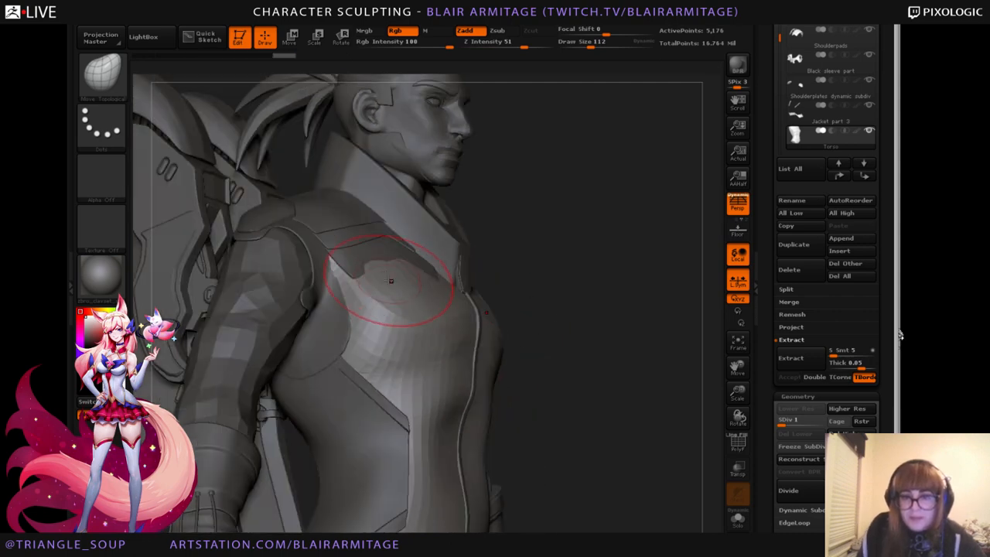
{"action": "left_click_drag", "start_coordinate": [391, 281], "coordinate": [431, 266]}
{"action": "mouse_move", "coordinate": [560, 315]}
{"action": "left_mouse_down"}
{"action": "mouse_move", "coordinate": [587, 313]}
{"action": "mouse_move", "coordinate": [499, 325]}
{"action": "left_mouse_up"}
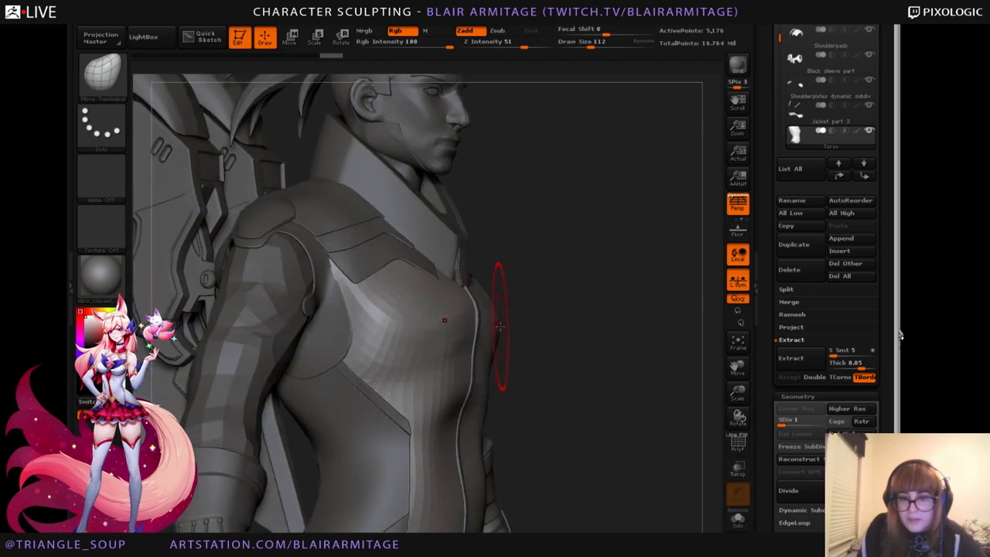
{"action": "left_click_drag", "start_coordinate": [564, 377], "coordinate": [491, 319]}
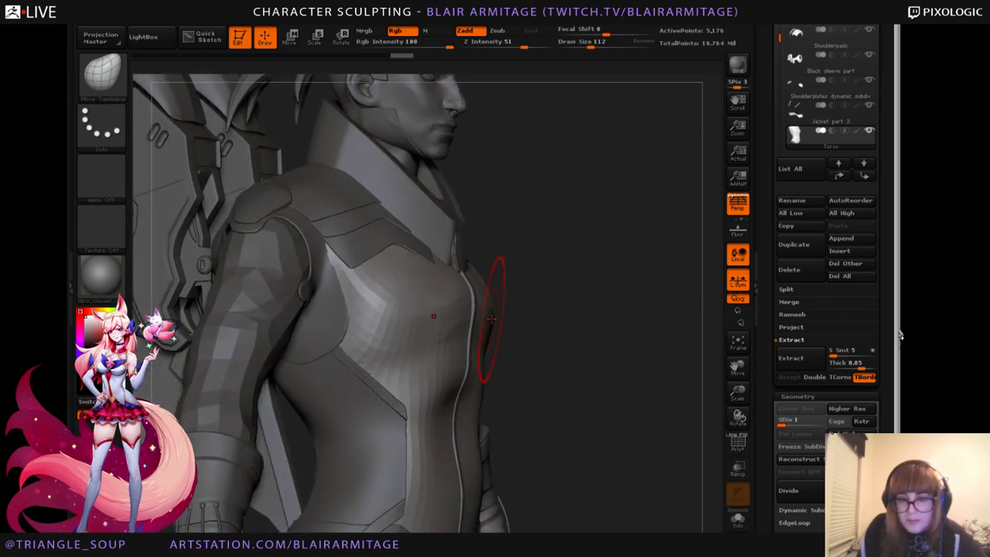
Check the chest from the front at subdivision level 5, and set the torso to level 3.
{"action": "key", "text": "d"}
{"action": "key", "text": "d"}
{"action": "key", "text": "d"}
{"action": "key", "text": "d"}
{"action": "mouse_move", "coordinate": [625, 342]}
{"action": "left_mouse_down"}
{"action": "mouse_move", "coordinate": [693, 278]}
{"action": "mouse_move", "coordinate": [699, 246]}
{"action": "mouse_move", "coordinate": [658, 253]}
{"action": "mouse_move", "coordinate": [653, 267]}
{"action": "left_mouse_up"}
{"action": "key", "text": "shift+d"}
{"action": "key", "text": "shift+d"}
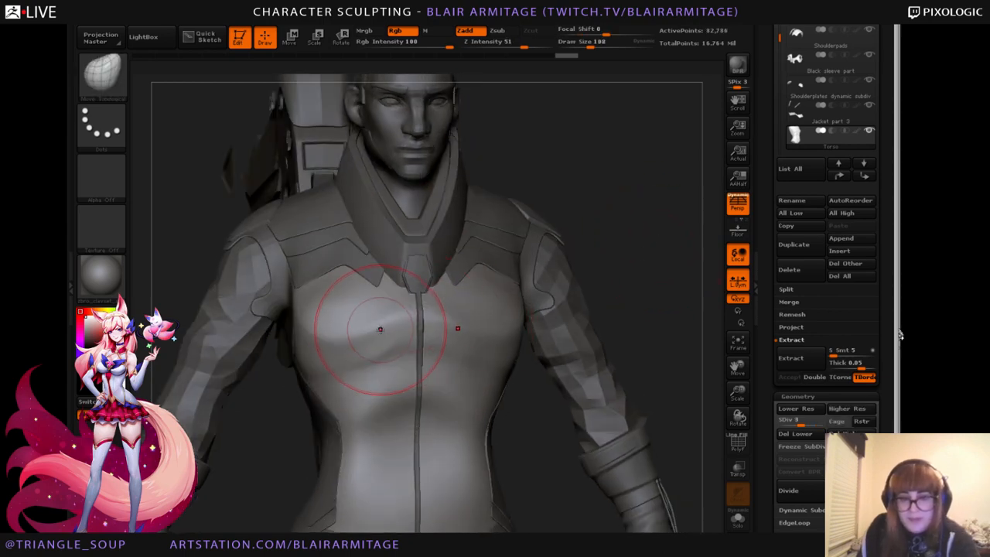
Reduce the brush's draw size to 80, adjust the lower edge of the pectorals and smooth the area.
{"action": "key", "text": "bracketleft"}
{"action": "key", "text": "bracketleft"}
{"action": "key", "text": "bracketleft"}
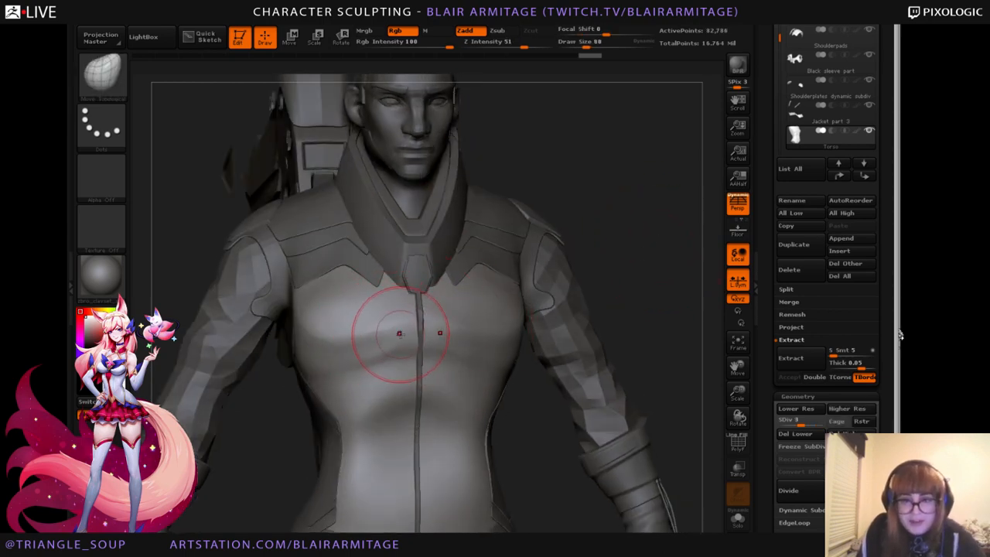
{"action": "left_click_drag", "start_coordinate": [350, 343], "coordinate": [353, 332]}
{"action": "left_click_drag", "start_coordinate": [603, 268], "coordinate": [659, 262]}
{"action": "left_click_drag", "start_coordinate": [338, 345], "coordinate": [321, 348], "text": "shift"}
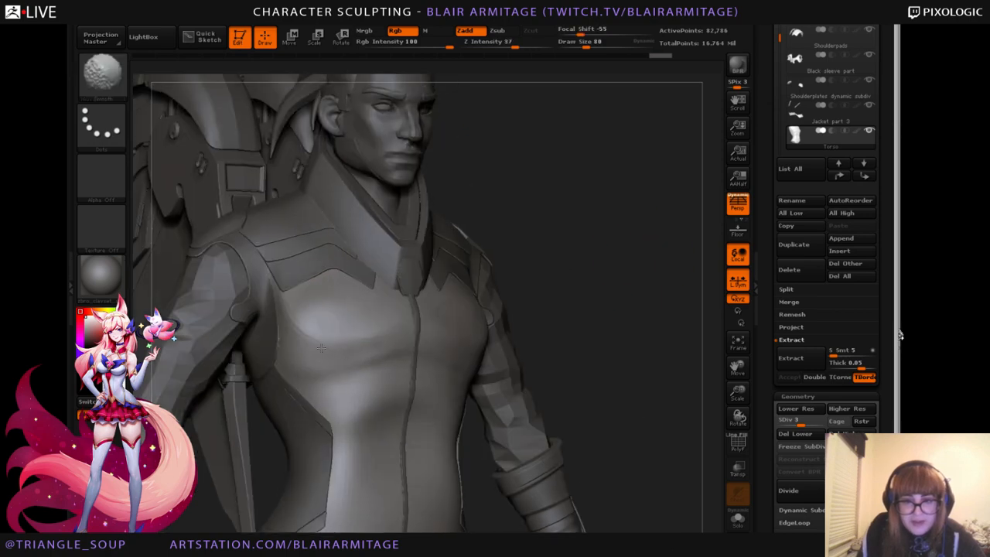
{"action": "mouse_move", "coordinate": [562, 305]}
{"action": "left_mouse_down"}
{"action": "mouse_move", "coordinate": [479, 298]}
{"action": "mouse_move", "coordinate": [452, 282]}
{"action": "left_mouse_up"}
Build up the form beneath the pectorals with the Standard brush at subdivision level 1, smoothing the side of the chest.
{"action": "left_click", "coordinate": [102, 75]}
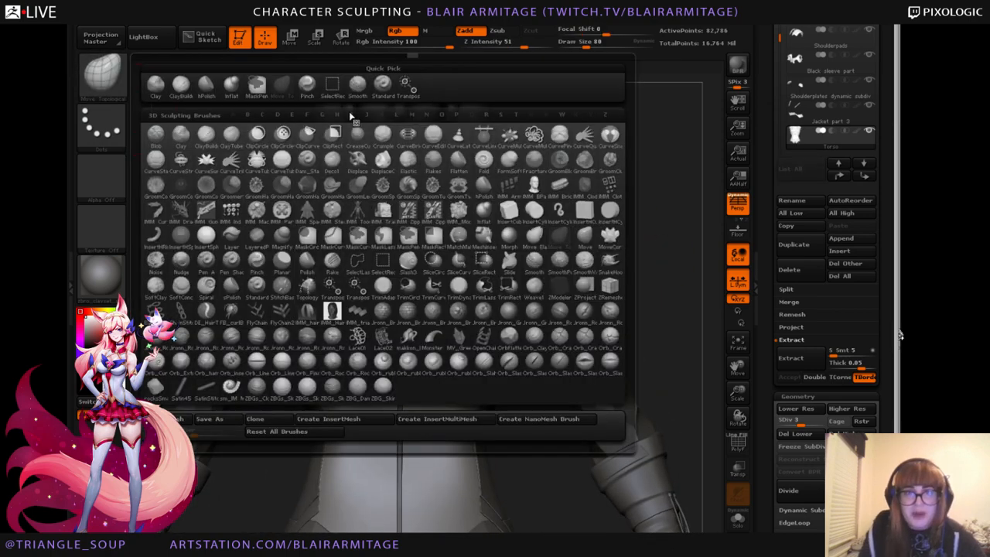
{"action": "left_click", "coordinate": [382, 88]}
{"action": "key", "text": "shift+d"}
{"action": "key", "text": "shift+d"}
{"action": "mouse_move", "coordinate": [691, 250]}
{"action": "left_mouse_down"}
{"action": "mouse_move", "coordinate": [487, 340]}
{"action": "mouse_move", "coordinate": [337, 345]}
{"action": "left_mouse_up"}
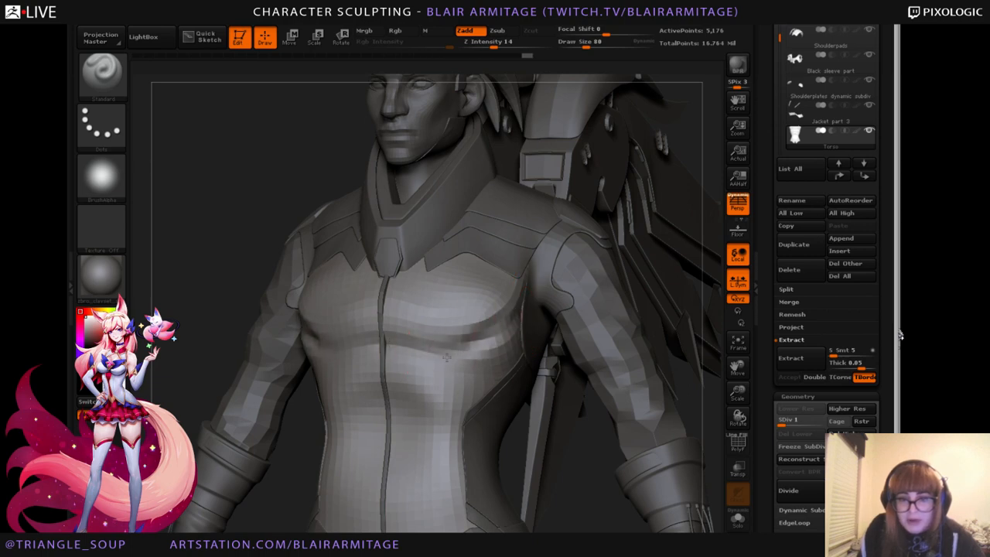
{"action": "mouse_move", "coordinate": [219, 372]}
{"action": "left_mouse_down"}
{"action": "mouse_move", "coordinate": [216, 357]}
{"action": "mouse_move", "coordinate": [325, 351]}
{"action": "mouse_move", "coordinate": [286, 350]}
{"action": "mouse_move", "coordinate": [318, 389]}
{"action": "left_mouse_up"}
{"action": "mouse_move", "coordinate": [305, 317]}
{"action": "left_mouse_down", "text": "shift"}
{"action": "mouse_move", "coordinate": [292, 294]}
{"action": "mouse_move", "coordinate": [288, 308]}
{"action": "mouse_move", "coordinate": [298, 313]}
{"action": "left_mouse_up", "text": "shift"}
Flatten the planes of the chest and upper abdomen with the hPolish brush at subdivision level 3.
{"action": "key", "text": "b"}
{"action": "key", "text": "h"}
{"action": "key", "text": "p"}
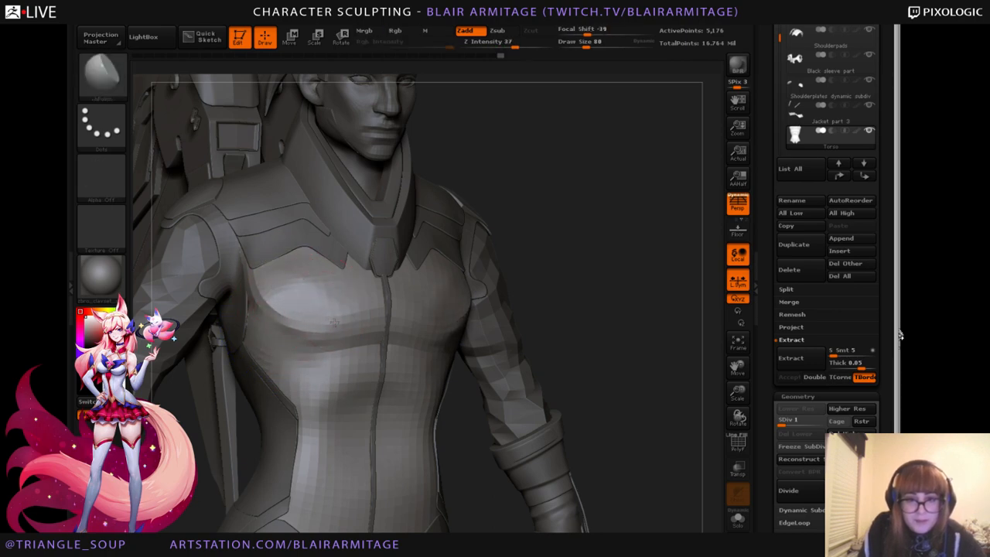
{"action": "key", "text": "d"}
{"action": "key", "text": "d"}
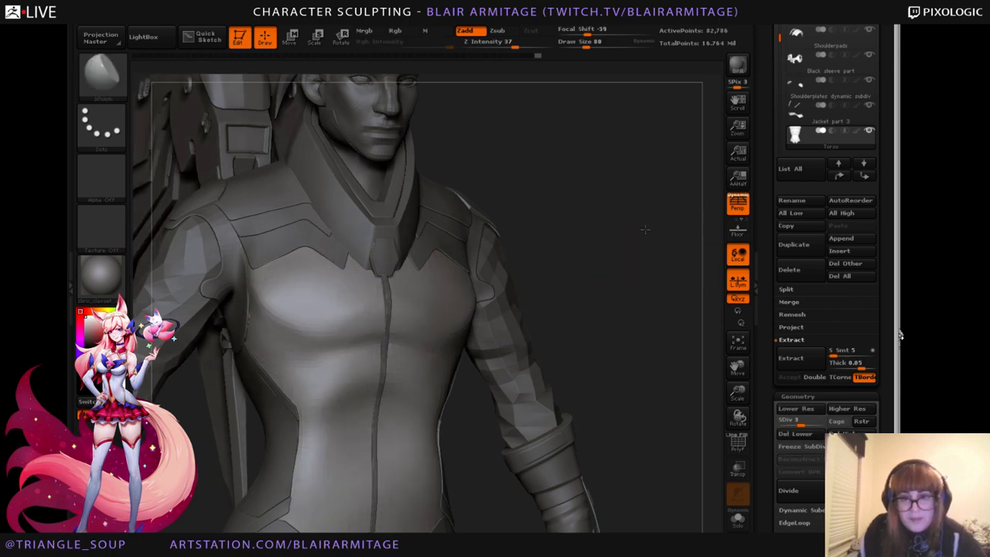
{"action": "left_click_drag", "start_coordinate": [645, 229], "coordinate": [533, 236]}
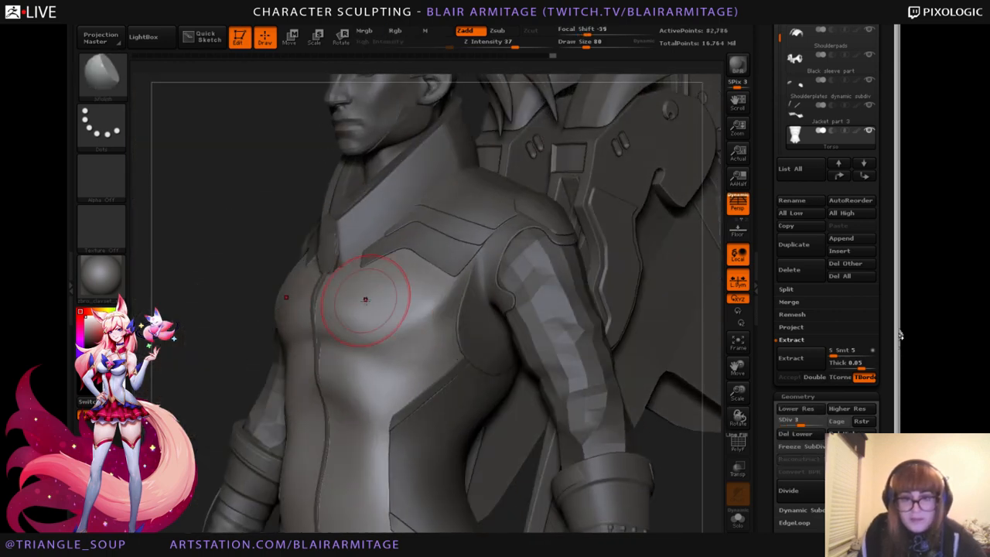
{"action": "mouse_move", "coordinate": [385, 310]}
{"action": "left_mouse_down"}
{"action": "mouse_move", "coordinate": [372, 316]}
{"action": "mouse_move", "coordinate": [397, 309]}
{"action": "mouse_move", "coordinate": [435, 347]}
{"action": "mouse_move", "coordinate": [376, 403]}
{"action": "left_mouse_up"}
{"action": "right_click_drag", "start_coordinate": [354, 405], "coordinate": [394, 322], "text": "alt"}
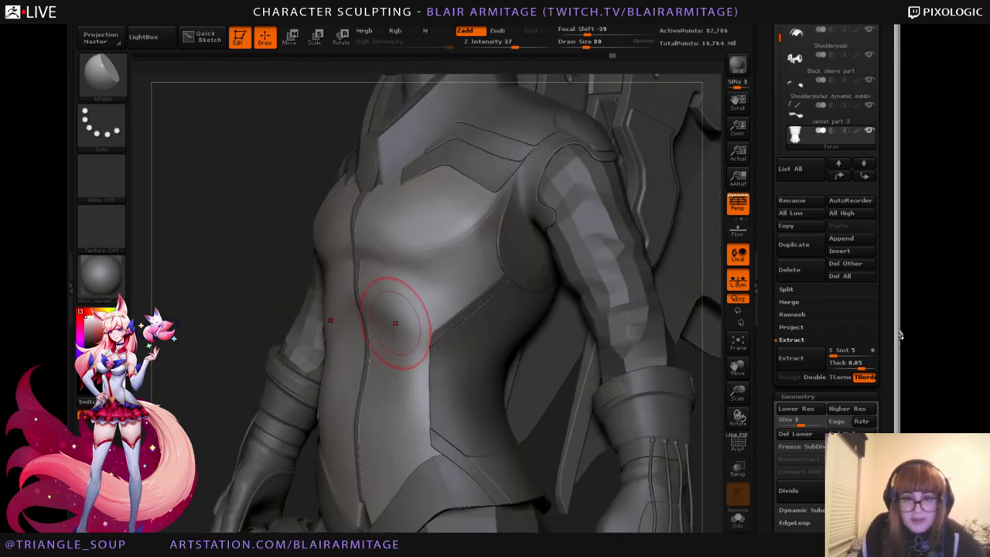
{"action": "mouse_move", "coordinate": [395, 323]}
{"action": "left_mouse_down"}
{"action": "mouse_move", "coordinate": [370, 293]}
{"action": "mouse_move", "coordinate": [457, 308]}
{"action": "left_mouse_up"}
Try building up the lower abdomen beside the zip with a clay brush.
{"action": "left_click_drag", "start_coordinate": [176, 391], "coordinate": [232, 391]}
{"action": "left_click_drag", "start_coordinate": [634, 228], "coordinate": [635, 195], "text": "alt"}
{"action": "left_click", "coordinate": [95, 84]}
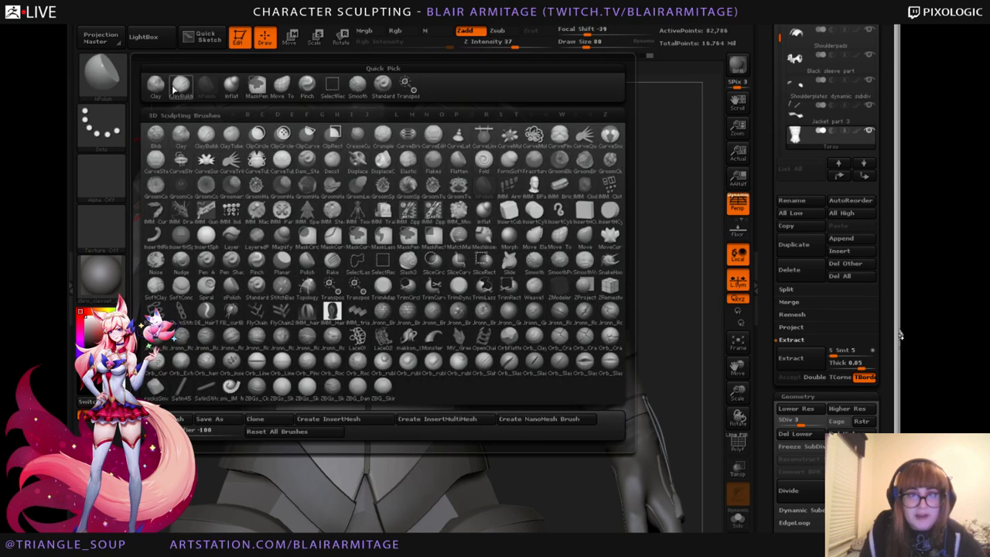
{"action": "left_click", "coordinate": [181, 88]}
{"action": "mouse_move", "coordinate": [356, 358]}
{"action": "left_mouse_down"}
{"action": "mouse_move", "coordinate": [345, 374]}
{"action": "mouse_move", "coordinate": [337, 332]}
{"action": "mouse_move", "coordinate": [347, 314]}
{"action": "mouse_move", "coordinate": [334, 382]}
{"action": "left_mouse_up"}
{"action": "key", "text": "ctrl+z"}
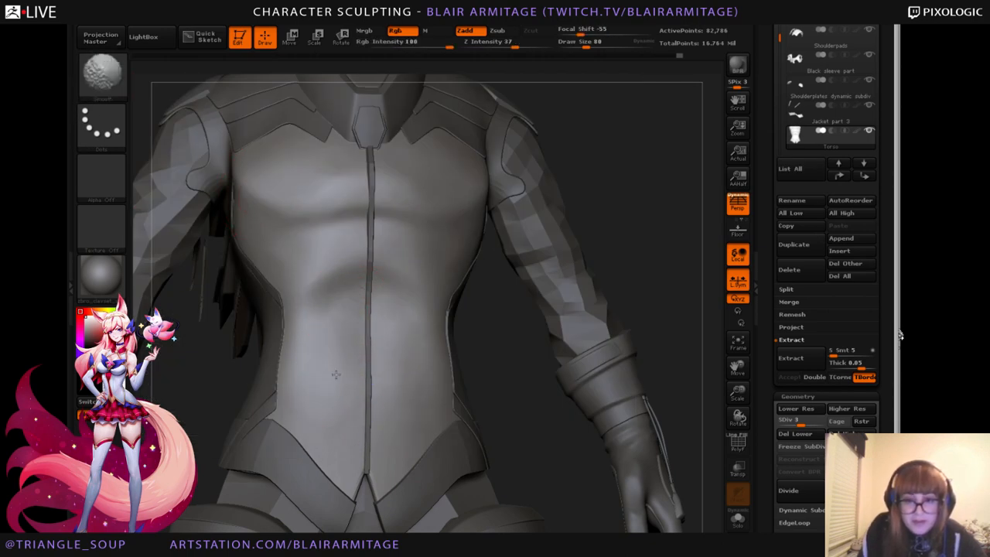
Adjust the abdomen's front contour in side profile with the Move Topological brush at subdivision level 1.
{"action": "mouse_move", "coordinate": [680, 244]}
{"action": "left_mouse_down", "text": "alt"}
{"action": "mouse_move", "coordinate": [665, 190]}
{"action": "mouse_move", "coordinate": [417, 293]}
{"action": "mouse_move", "coordinate": [225, 347]}
{"action": "mouse_move", "coordinate": [253, 370]}
{"action": "left_mouse_up", "text": "alt"}
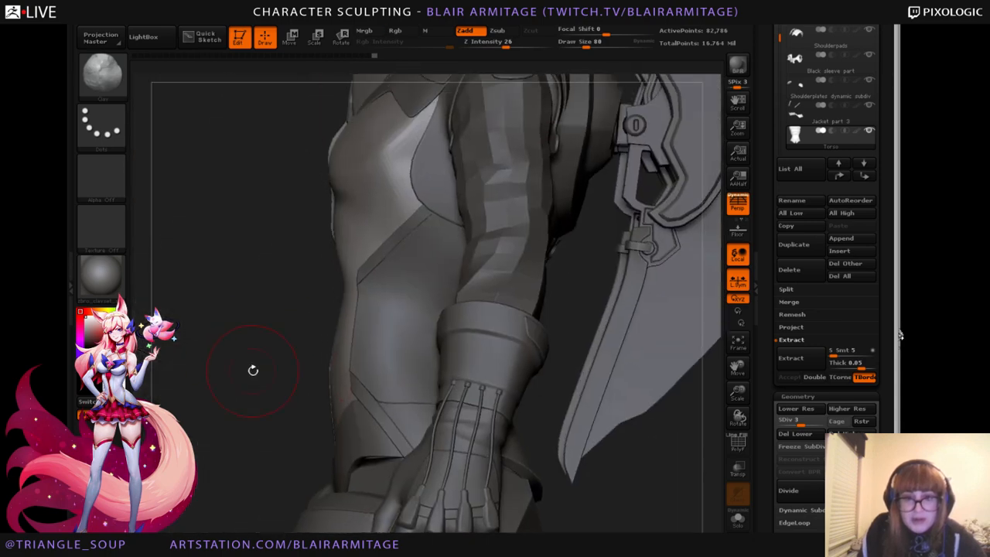
{"action": "left_click_drag", "start_coordinate": [739, 401], "coordinate": [703, 309]}
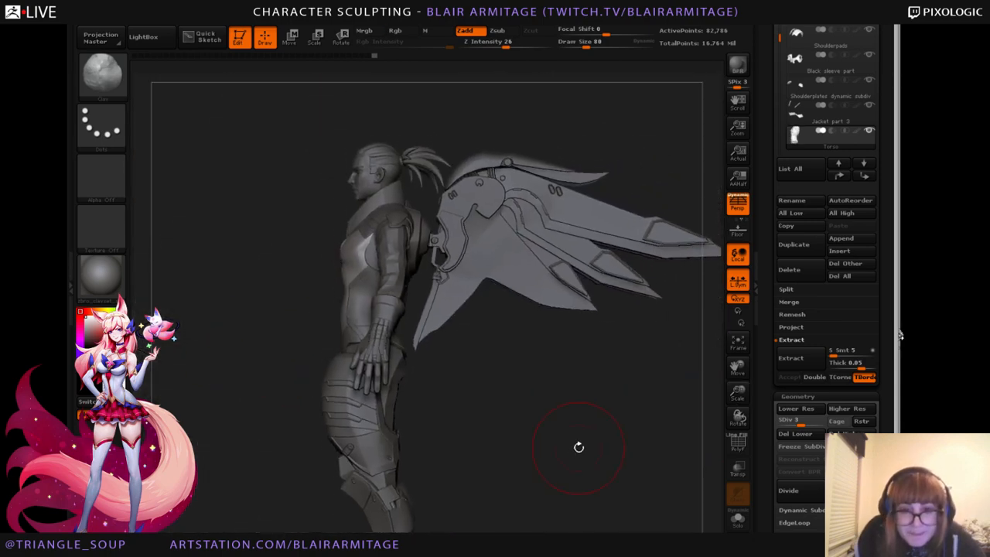
{"action": "left_click_drag", "start_coordinate": [579, 446], "coordinate": [585, 438]}
{"action": "left_click_drag", "start_coordinate": [653, 432], "coordinate": [667, 476], "text": "alt"}
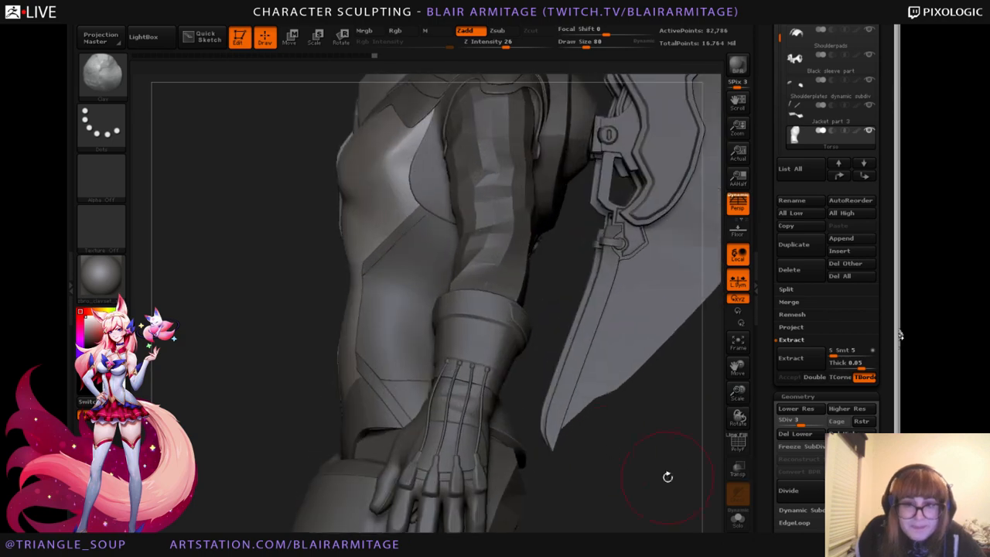
{"action": "left_click", "coordinate": [108, 79]}
{"action": "left_click", "coordinate": [282, 87]}
{"action": "key", "text": "shift+d"}
{"action": "key", "text": "shift+d"}
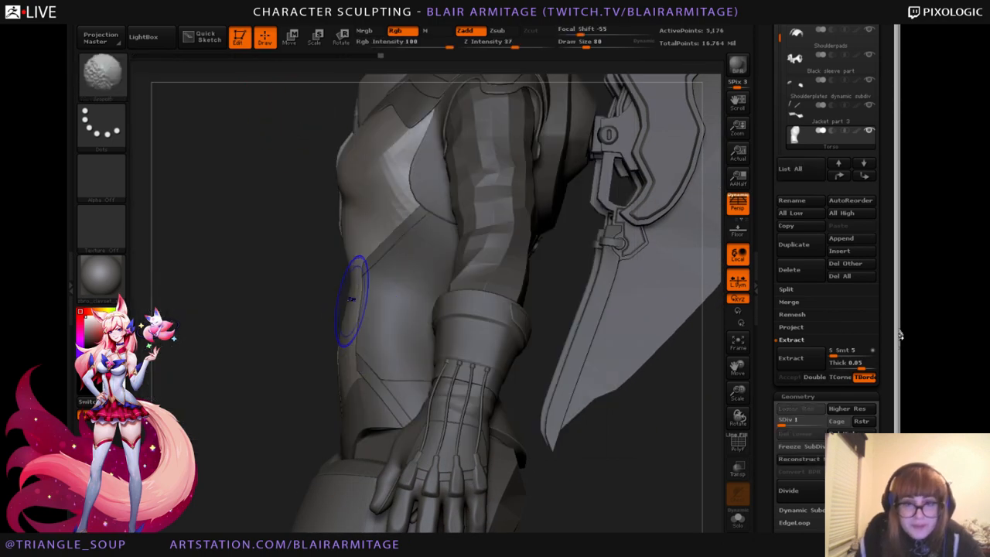
{"action": "left_click_drag", "start_coordinate": [350, 277], "coordinate": [341, 278]}
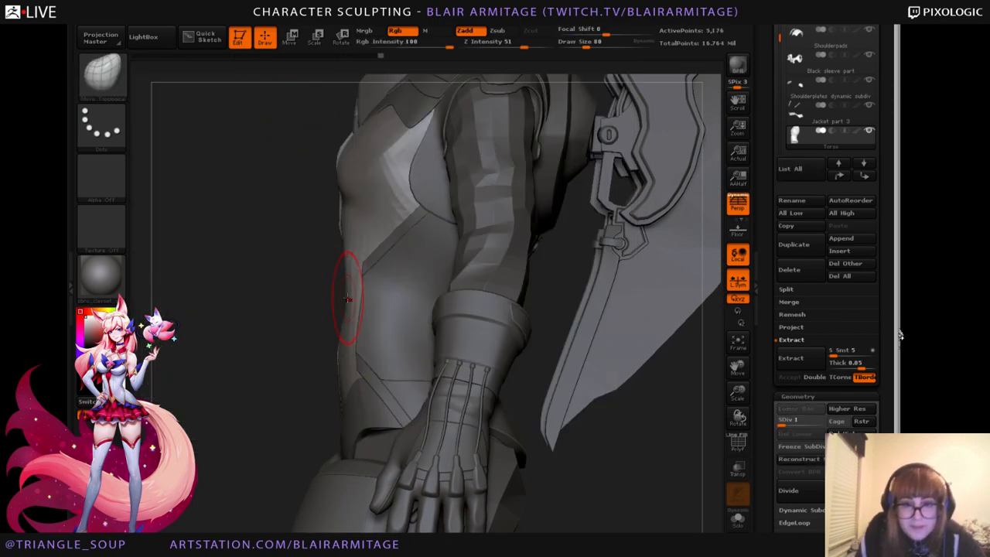
Select the sleeves subtool, raise it to subdivision level 5 and view the figure from the front.
{"action": "left_click_drag", "start_coordinate": [720, 404], "coordinate": [555, 326], "text": "alt"}
{"action": "left_click", "coordinate": [524, 296], "text": "alt"}
{"action": "mouse_move", "coordinate": [600, 292]}
{"action": "left_mouse_down"}
{"action": "mouse_move", "coordinate": [632, 280]}
{"action": "mouse_move", "coordinate": [655, 370]}
{"action": "mouse_move", "coordinate": [688, 376]}
{"action": "mouse_move", "coordinate": [648, 298]}
{"action": "mouse_move", "coordinate": [652, 282]}
{"action": "mouse_move", "coordinate": [605, 280]}
{"action": "left_mouse_up"}
{"action": "key", "text": "d"}
{"action": "key", "text": "d"}
{"action": "key", "text": "d"}
{"action": "key", "text": "d"}
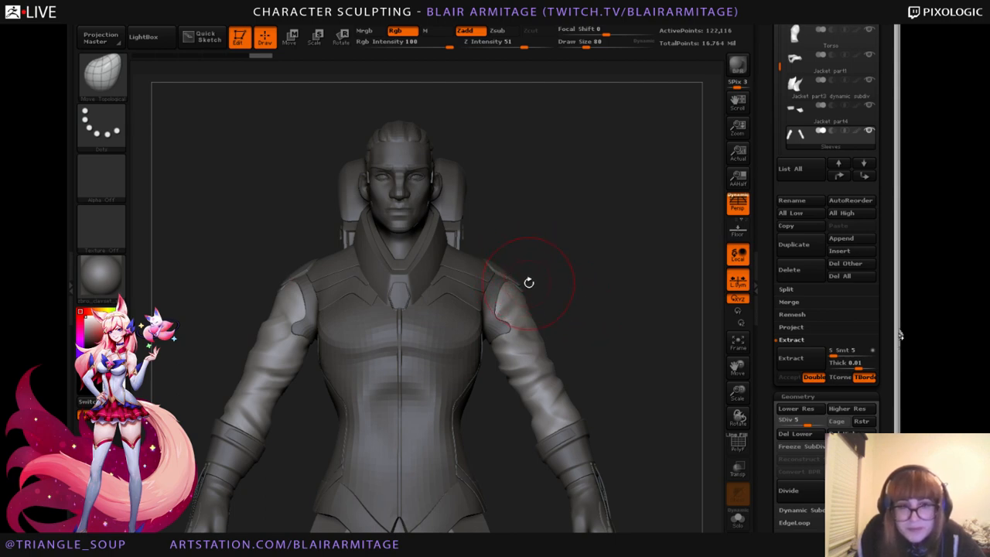
{"action": "left_click_drag", "start_coordinate": [504, 272], "coordinate": [595, 281]}
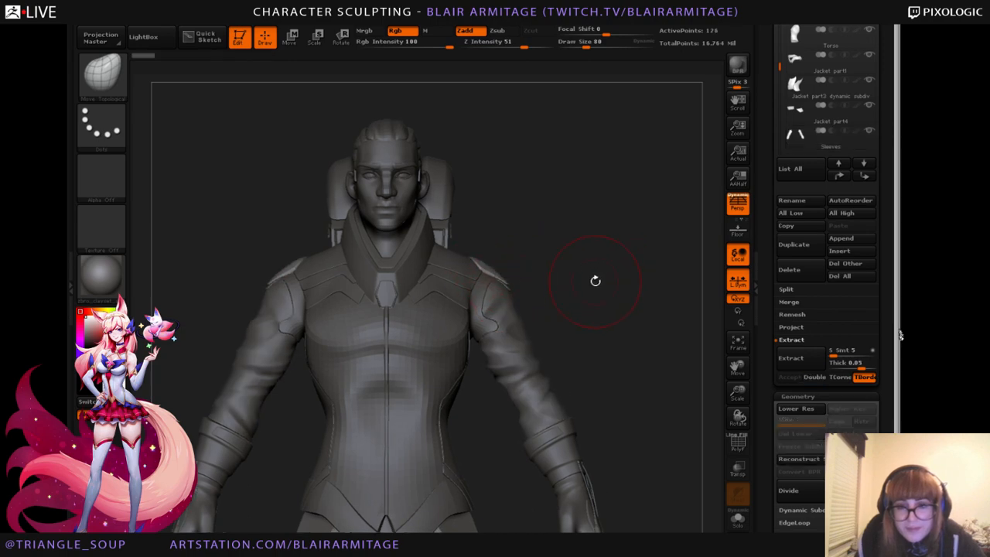
Select the face subtool and turn on polypaint display for all subtools.
{"action": "left_click", "coordinate": [406, 200], "text": "alt"}
{"action": "left_click_drag", "start_coordinate": [765, 203], "coordinate": [766, 355]}
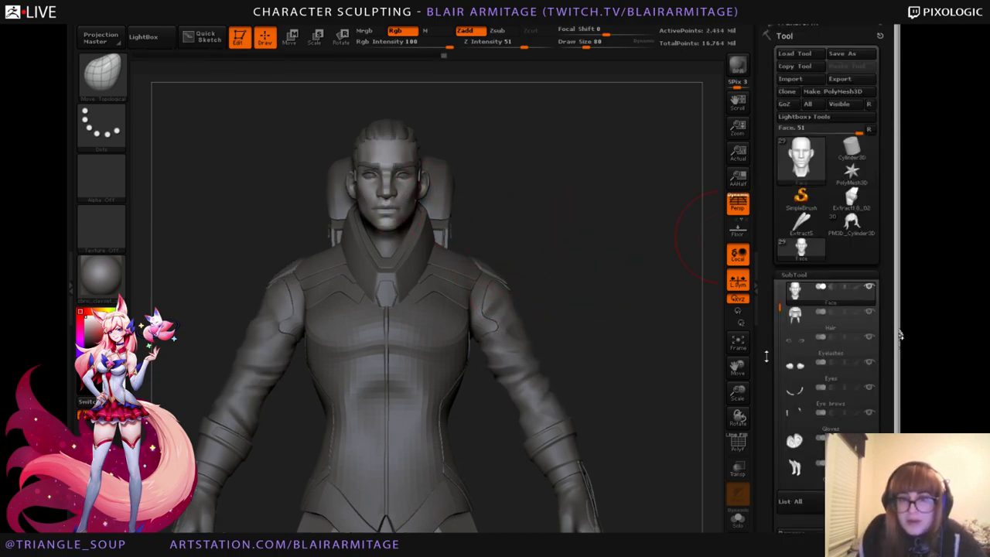
{"action": "mouse_move", "coordinate": [662, 290]}
{"action": "left_mouse_down"}
{"action": "mouse_move", "coordinate": [663, 317]}
{"action": "mouse_move", "coordinate": [622, 288]}
{"action": "mouse_move", "coordinate": [624, 262]}
{"action": "left_mouse_up"}
{"action": "left_click", "coordinate": [856, 289], "text": "shift"}
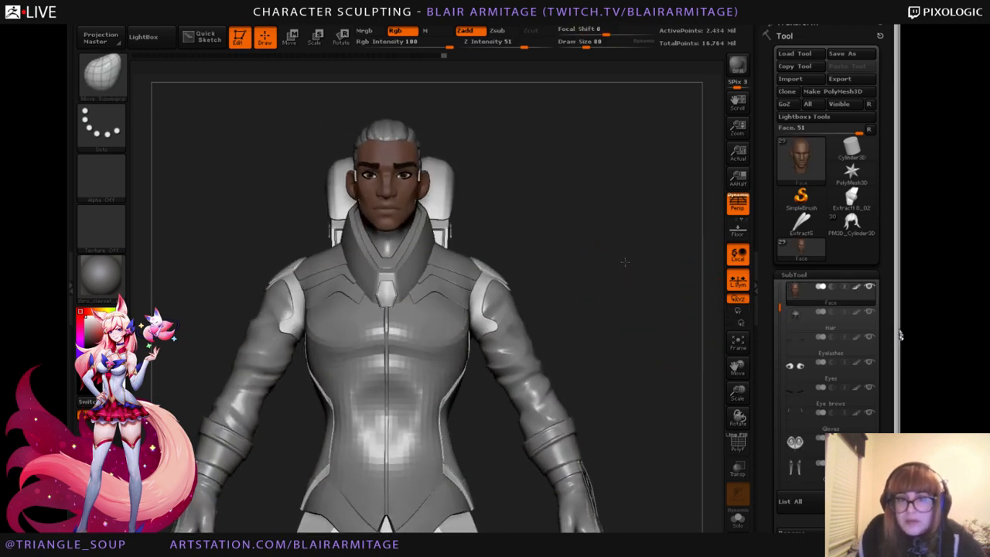
Select the eyes subtool and save the character tool to a file.
{"action": "left_click", "coordinate": [785, 367]}
{"action": "mouse_move", "coordinate": [638, 295]}
{"action": "left_mouse_down"}
{"action": "mouse_move", "coordinate": [672, 294]}
{"action": "mouse_move", "coordinate": [654, 286]}
{"action": "mouse_move", "coordinate": [597, 70]}
{"action": "left_mouse_up"}
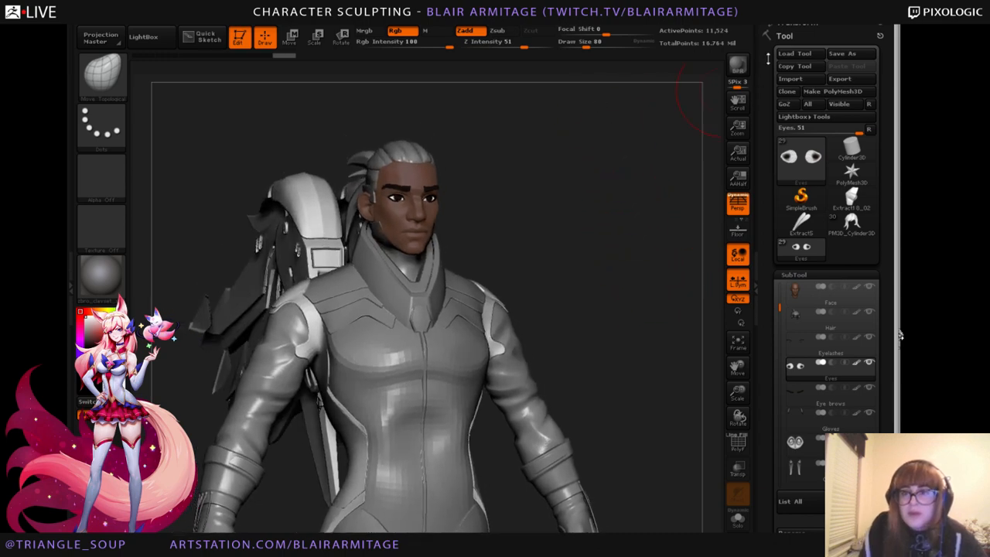
{"action": "left_click", "coordinate": [840, 56]}
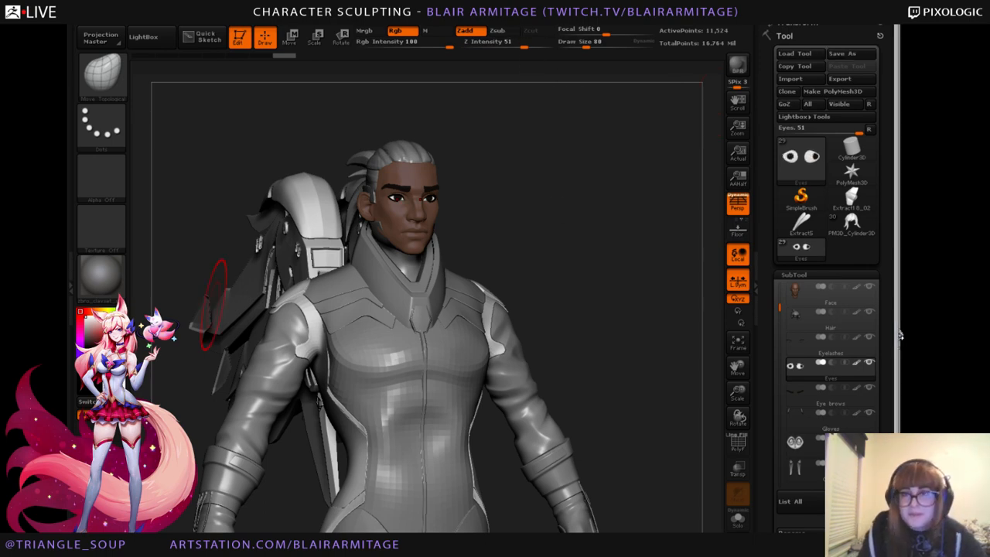
Create a combined posing mesh of all the subtools with Transpose Master's TPoseMesh.
{"action": "left_click", "coordinate": [599, 24]}
{"action": "left_click", "coordinate": [644, 180]}
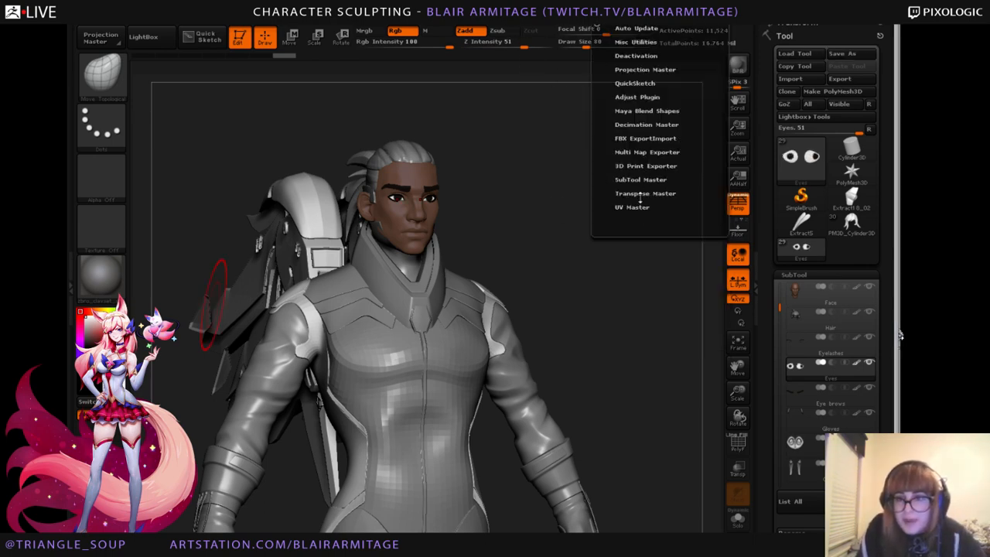
{"action": "left_click", "coordinate": [641, 194]}
{"action": "left_click", "coordinate": [630, 170]}
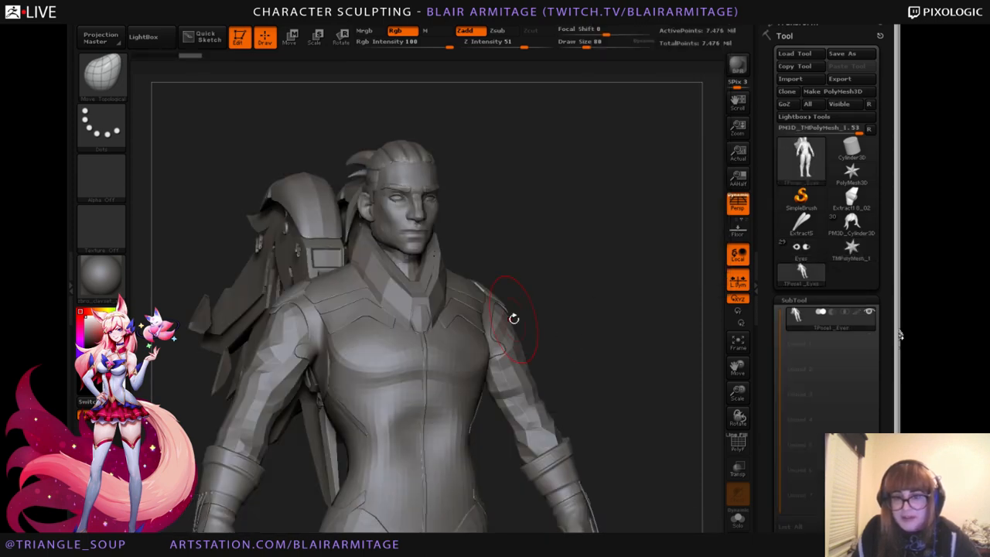
Adjust the shoulders and upper sleeves symmetrically from the front with the Move brush at draw size 104.
{"action": "left_click_drag", "start_coordinate": [564, 279], "coordinate": [487, 301], "text": "shift"}
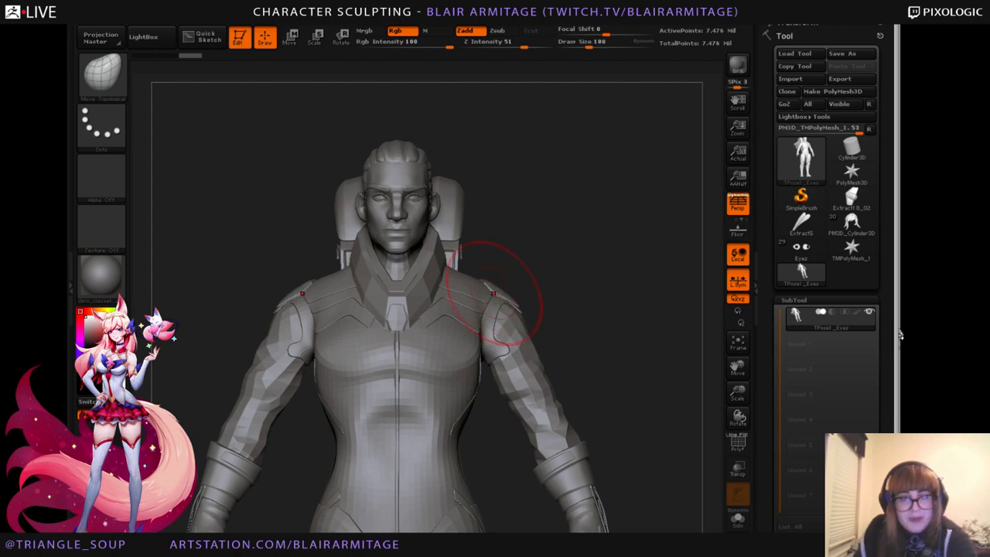
{"action": "left_click", "coordinate": [101, 73]}
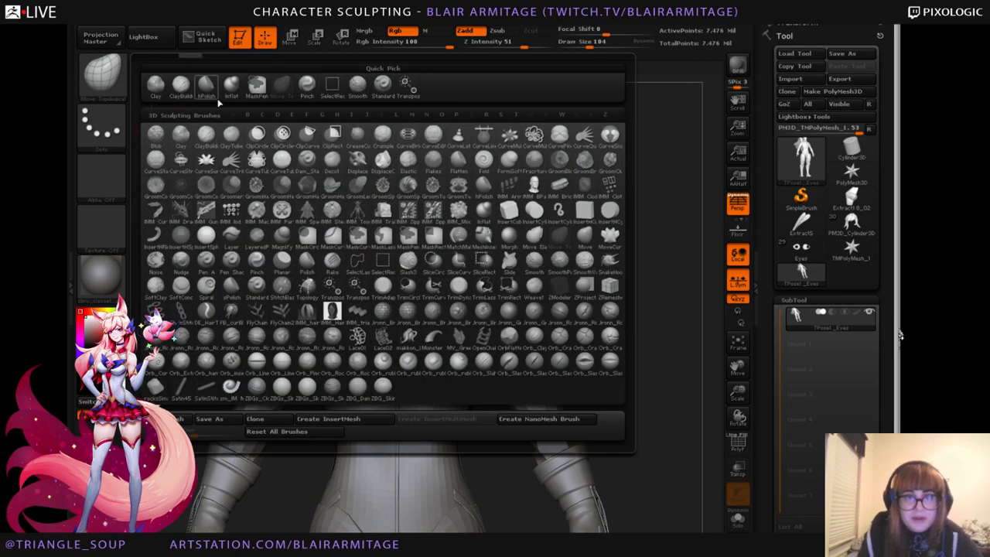
{"action": "key", "text": "m"}
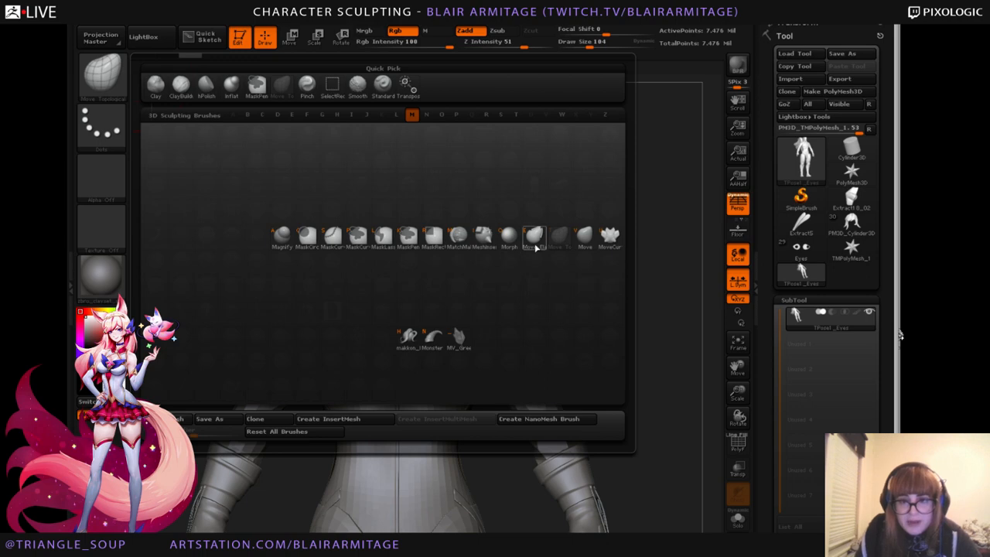
{"action": "left_click", "coordinate": [535, 246]}
{"action": "key", "text": "b"}
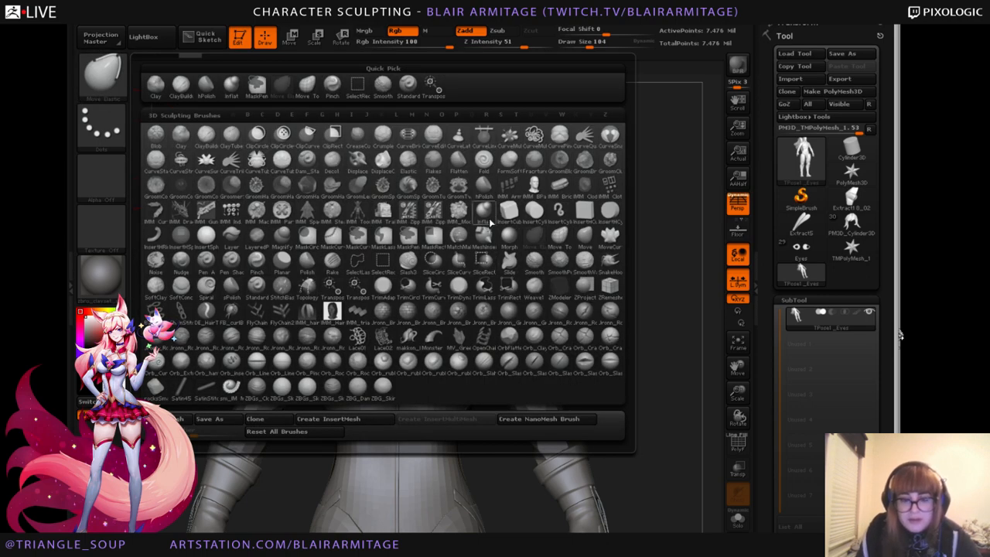
{"action": "key", "text": "m"}
{"action": "left_click", "coordinate": [582, 240]}
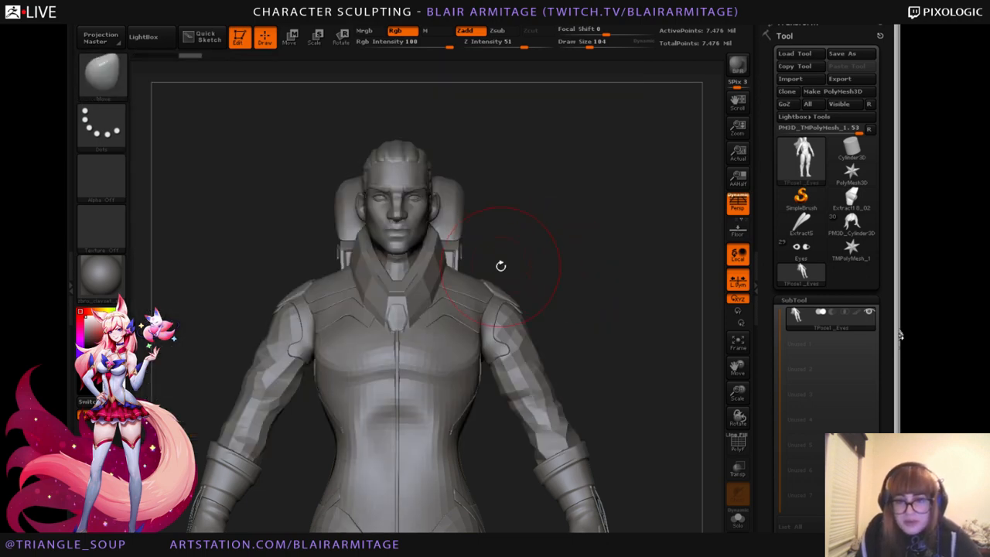
{"action": "left_click_drag", "start_coordinate": [507, 293], "coordinate": [518, 301]}
{"action": "mouse_move", "coordinate": [589, 315]}
{"action": "left_mouse_down", "text": "alt"}
{"action": "mouse_move", "coordinate": [579, 279]}
{"action": "mouse_move", "coordinate": [479, 300]}
{"action": "mouse_move", "coordinate": [459, 317]}
{"action": "mouse_move", "coordinate": [483, 312]}
{"action": "left_mouse_up", "text": "alt"}
{"action": "left_click_drag", "start_coordinate": [689, 210], "coordinate": [614, 248], "text": "shift"}
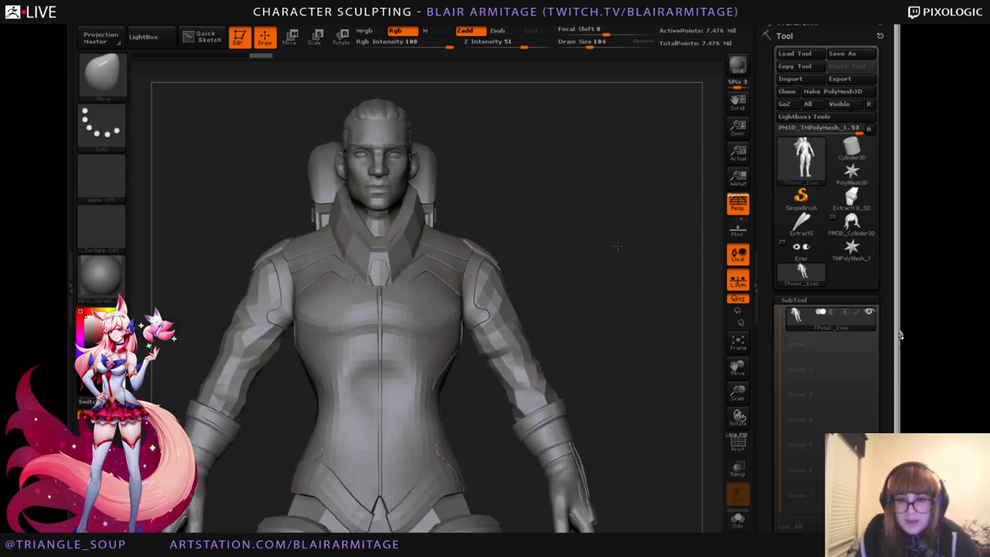
{"action": "left_click_drag", "start_coordinate": [473, 322], "coordinate": [483, 316]}
Reshape the shoulder pad and the back of the upper sleeve from the side with the Move brush.
{"action": "left_click_drag", "start_coordinate": [599, 283], "coordinate": [440, 309]}
{"action": "left_click_drag", "start_coordinate": [167, 386], "coordinate": [105, 385]}
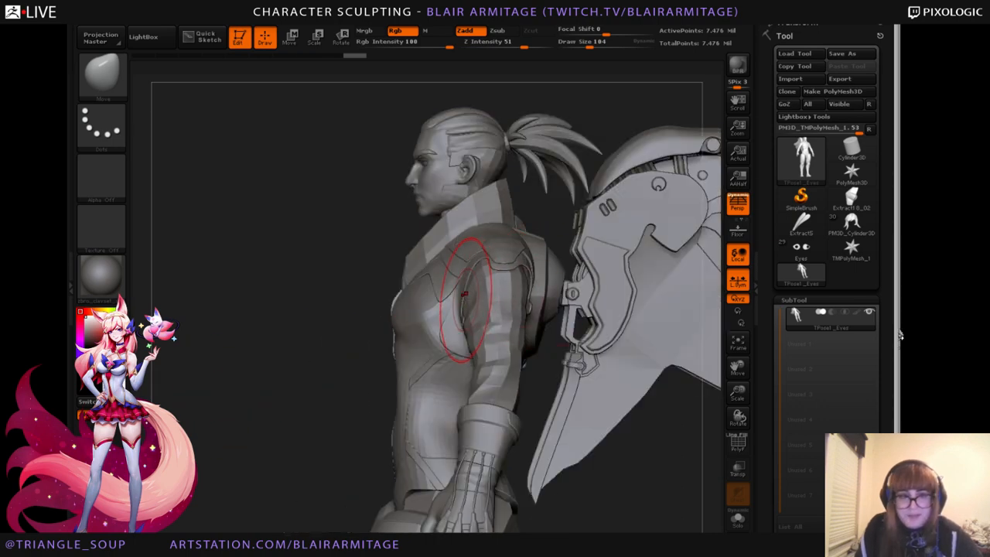
{"action": "mouse_move", "coordinate": [459, 297]}
{"action": "left_mouse_down"}
{"action": "mouse_move", "coordinate": [464, 290]}
{"action": "mouse_move", "coordinate": [473, 299]}
{"action": "left_mouse_up"}
{"action": "key", "text": "ctrl+z"}
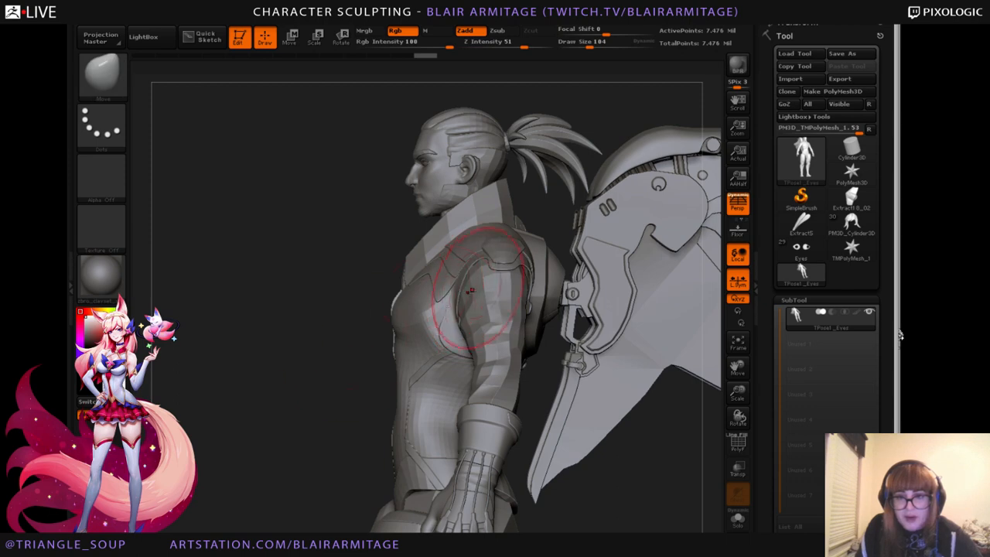
{"action": "left_click_drag", "start_coordinate": [500, 263], "coordinate": [503, 275]}
{"action": "left_click_drag", "start_coordinate": [295, 397], "coordinate": [268, 397]}
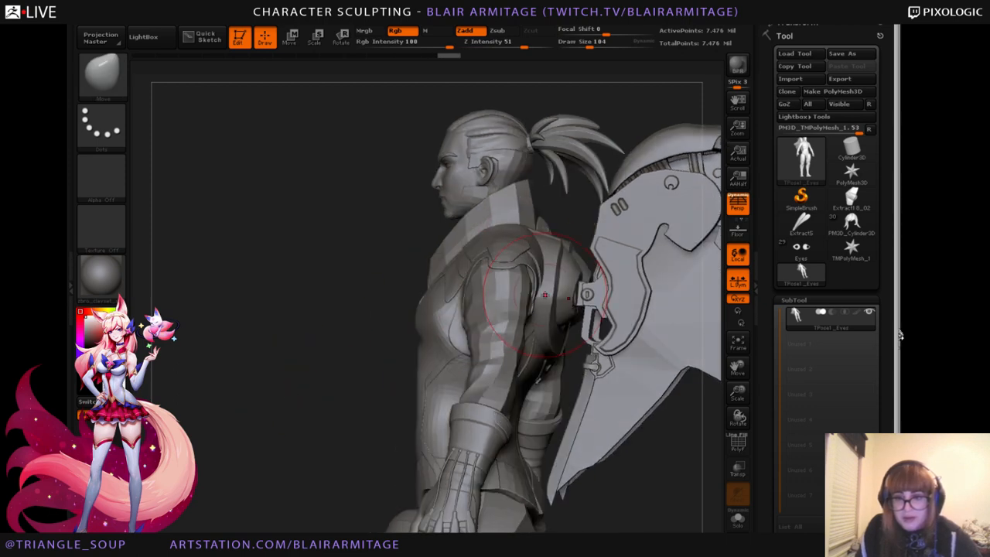
{"action": "left_click_drag", "start_coordinate": [537, 298], "coordinate": [520, 317]}
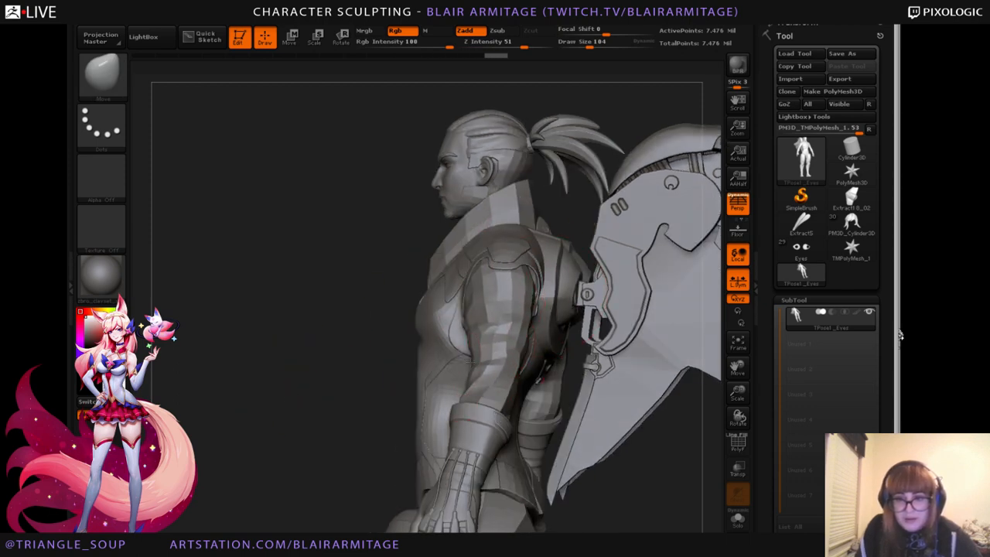
Isolate the sleeves, inflate their elbow and forearm areas with the Inflat brush, and show the whole figure again.
{"action": "left_click_drag", "start_coordinate": [348, 433], "coordinate": [593, 333]}
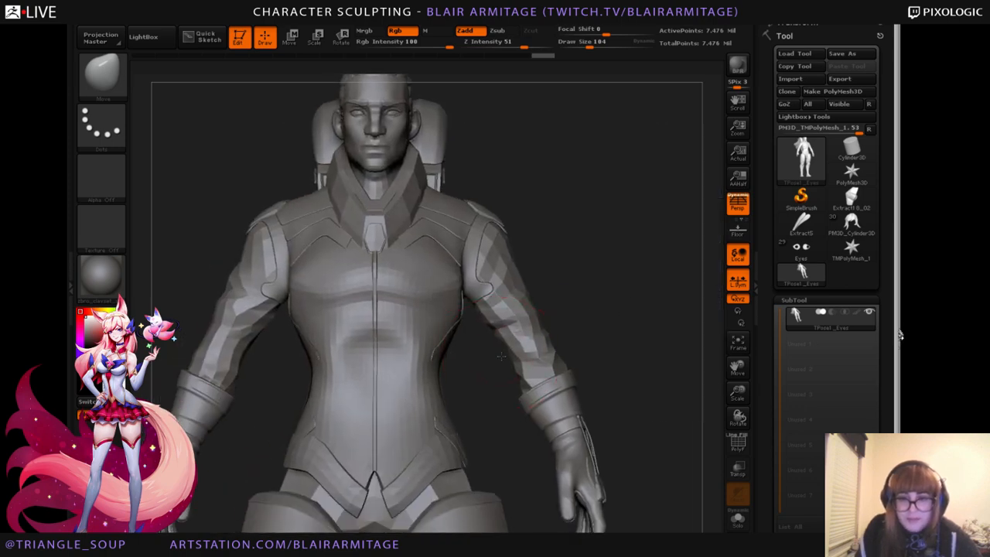
{"action": "left_click", "coordinate": [102, 75]}
{"action": "left_click", "coordinate": [235, 88]}
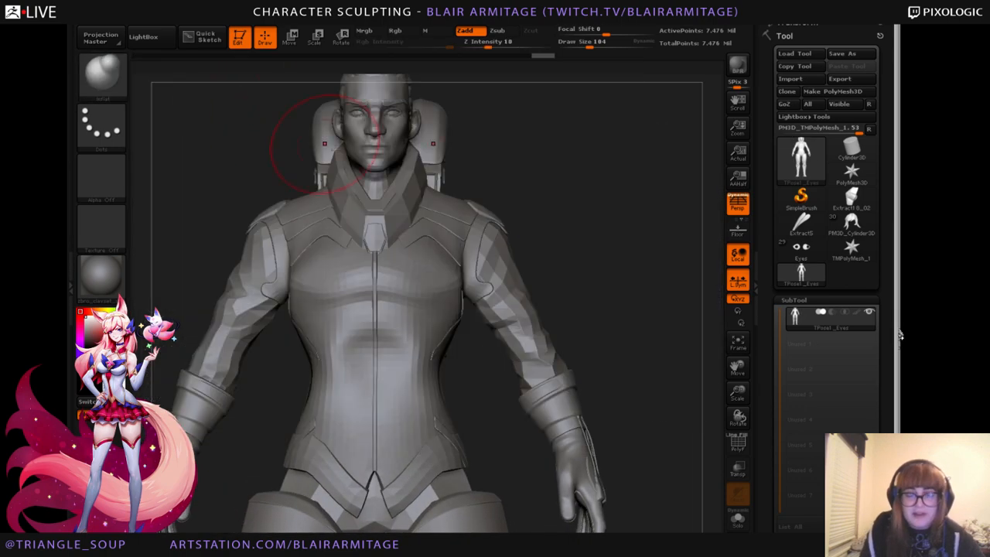
{"action": "left_click_drag", "start_coordinate": [642, 296], "coordinate": [606, 279]}
{"action": "left_click", "coordinate": [530, 287], "text": "ctrl+shift"}
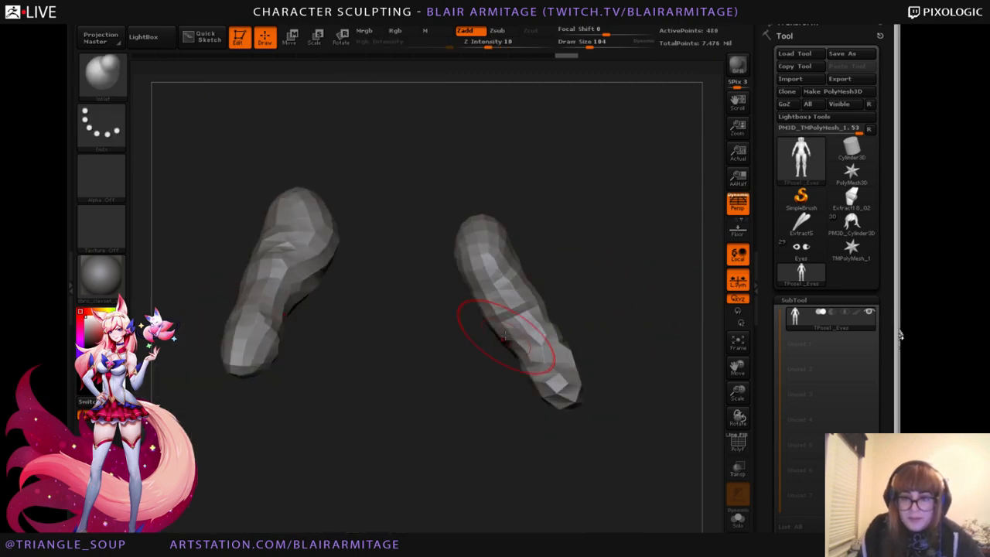
{"action": "mouse_move", "coordinate": [505, 335]}
{"action": "left_mouse_down"}
{"action": "mouse_move", "coordinate": [497, 304]}
{"action": "mouse_move", "coordinate": [542, 382]}
{"action": "left_mouse_up"}
{"action": "key", "text": "ctrl+z"}
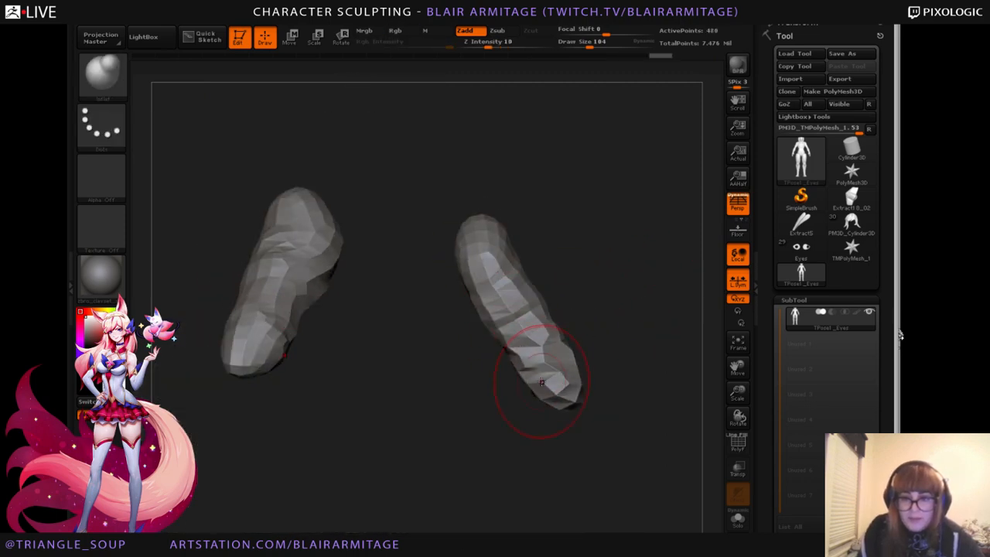
{"action": "left_click", "coordinate": [637, 300], "text": "ctrl+shift"}
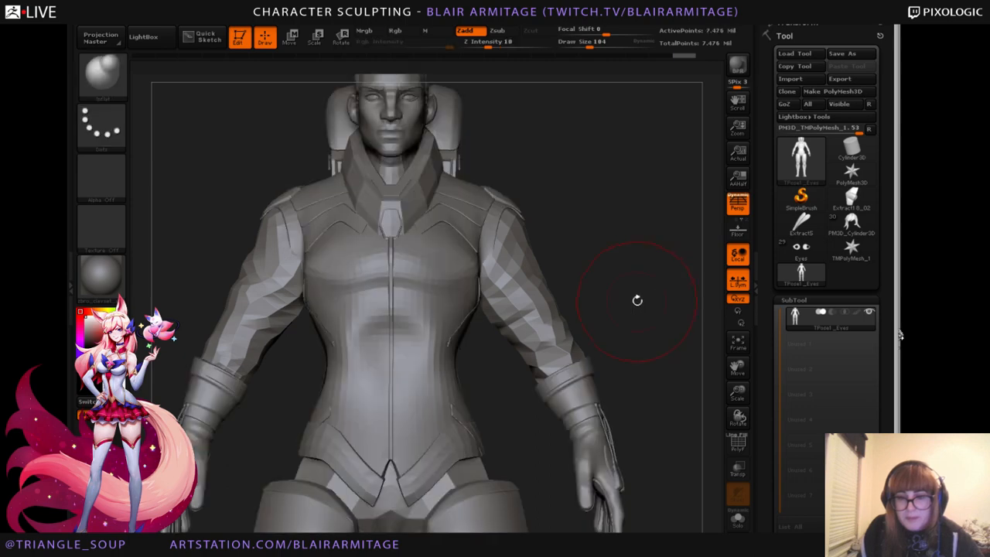
Adjust the sleeves around the upper arms and elbows with the Move Topological and Move brushes.
{"action": "left_click_drag", "start_coordinate": [624, 218], "coordinate": [627, 240], "text": "alt"}
{"action": "left_click", "coordinate": [116, 80]}
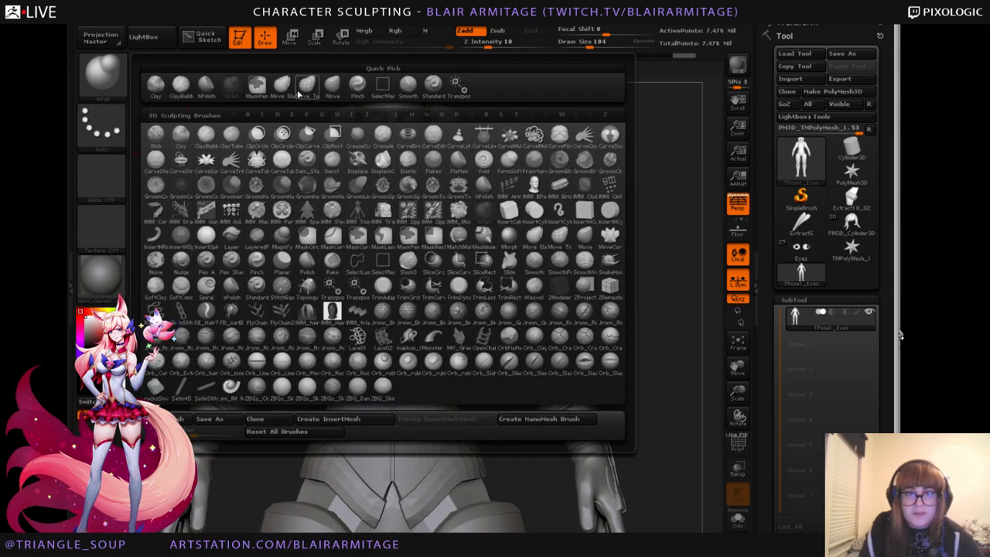
{"action": "left_click", "coordinate": [302, 90]}
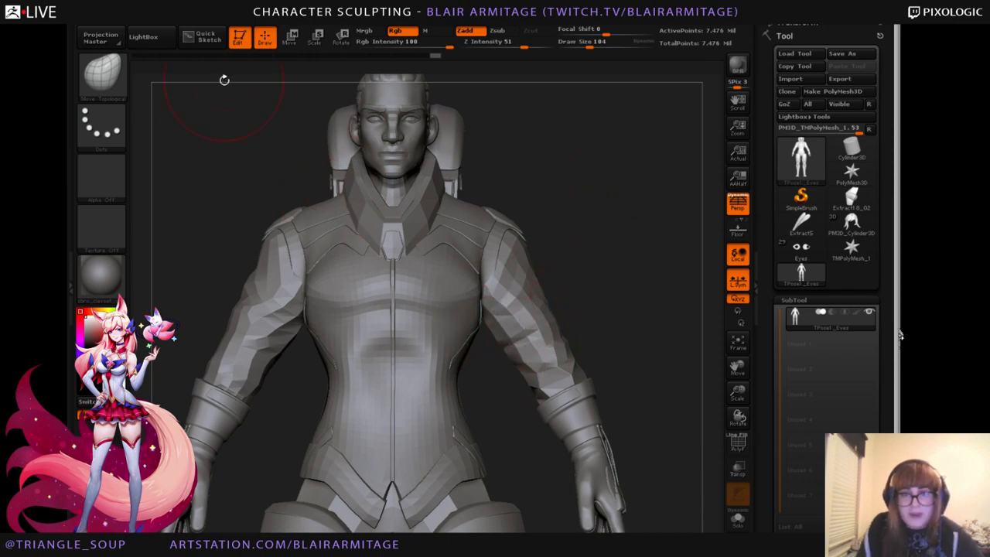
{"action": "left_click", "coordinate": [116, 77]}
{"action": "left_click", "coordinate": [358, 87]}
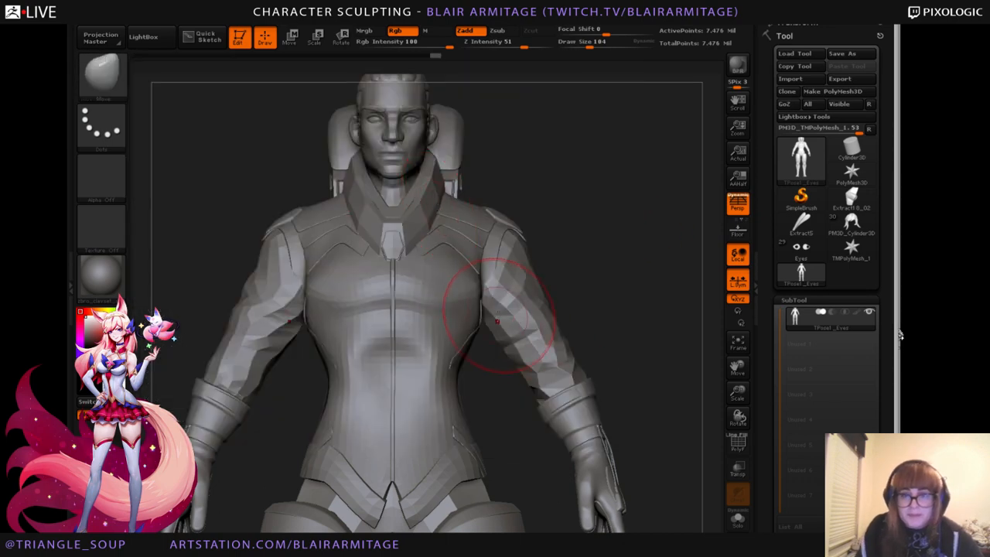
{"action": "left_click_drag", "start_coordinate": [497, 321], "coordinate": [508, 309]}
Reshape the suit's waist and its side below the armpit with the Move brush, using a smaller size for finer pulls.
{"action": "mouse_move", "coordinate": [467, 383]}
{"action": "left_mouse_down", "text": "alt"}
{"action": "mouse_move", "coordinate": [464, 352]}
{"action": "mouse_move", "coordinate": [629, 312]}
{"action": "mouse_move", "coordinate": [627, 320]}
{"action": "left_mouse_up", "text": "alt"}
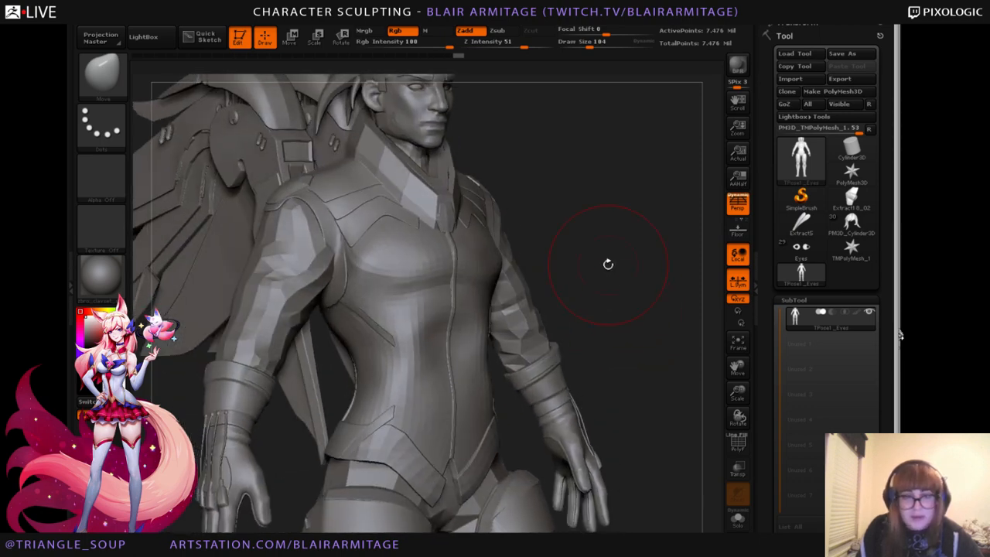
{"action": "left_click_drag", "start_coordinate": [608, 266], "coordinate": [614, 240], "text": "alt"}
{"action": "left_click_drag", "start_coordinate": [368, 349], "coordinate": [375, 347]}
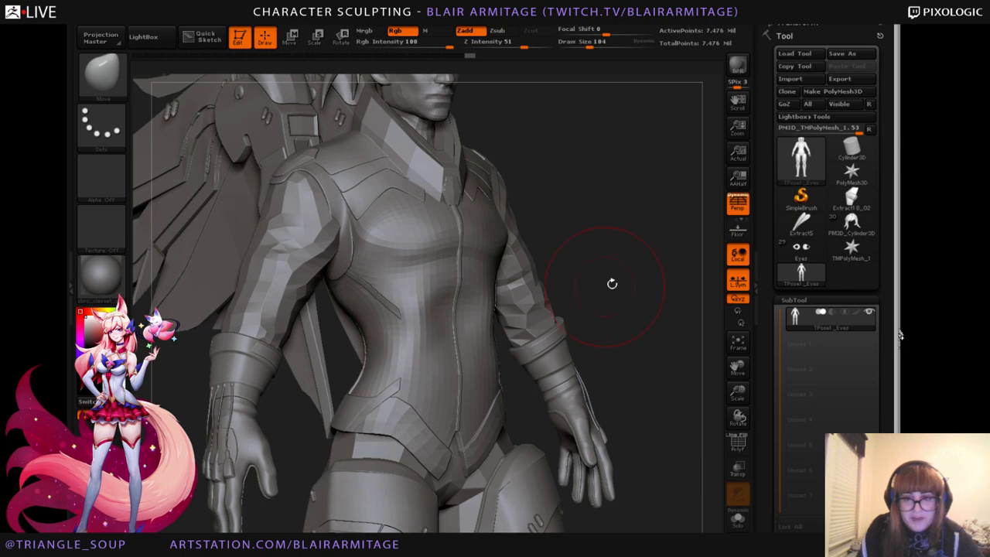
{"action": "left_click_drag", "start_coordinate": [652, 287], "coordinate": [681, 298]}
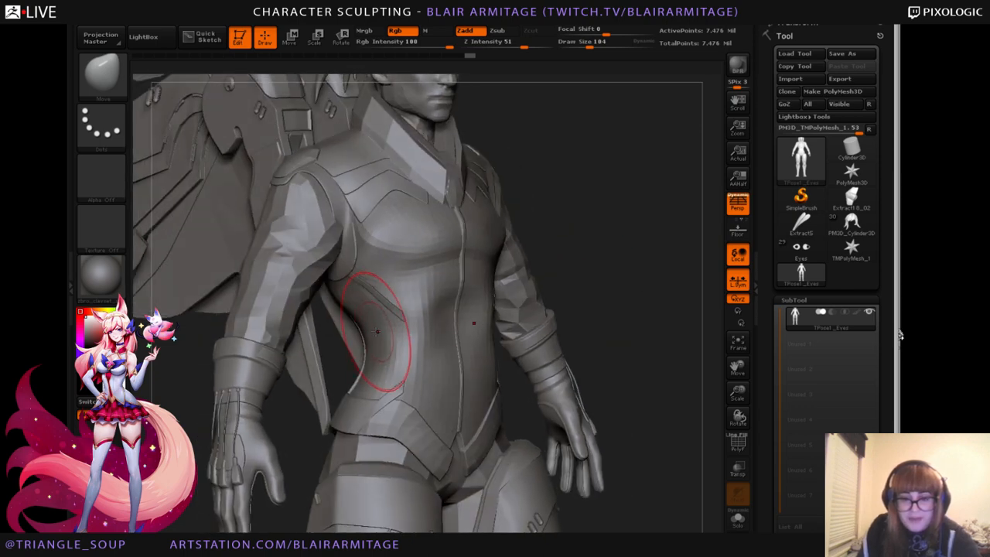
{"action": "key", "text": "["}
{"action": "key", "text": "["}
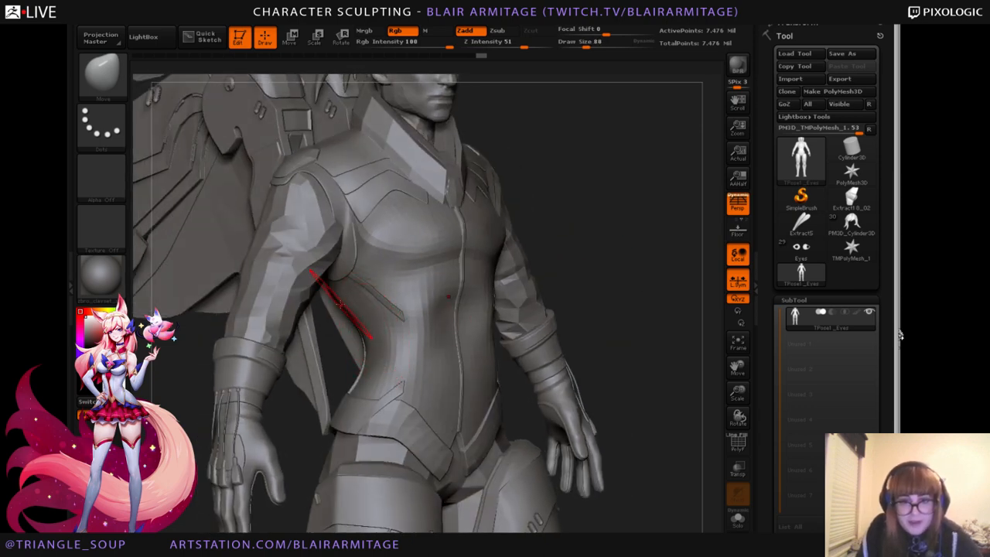
{"action": "left_click_drag", "start_coordinate": [340, 305], "coordinate": [345, 301]}
{"action": "left_click_drag", "start_coordinate": [375, 346], "coordinate": [369, 342]}
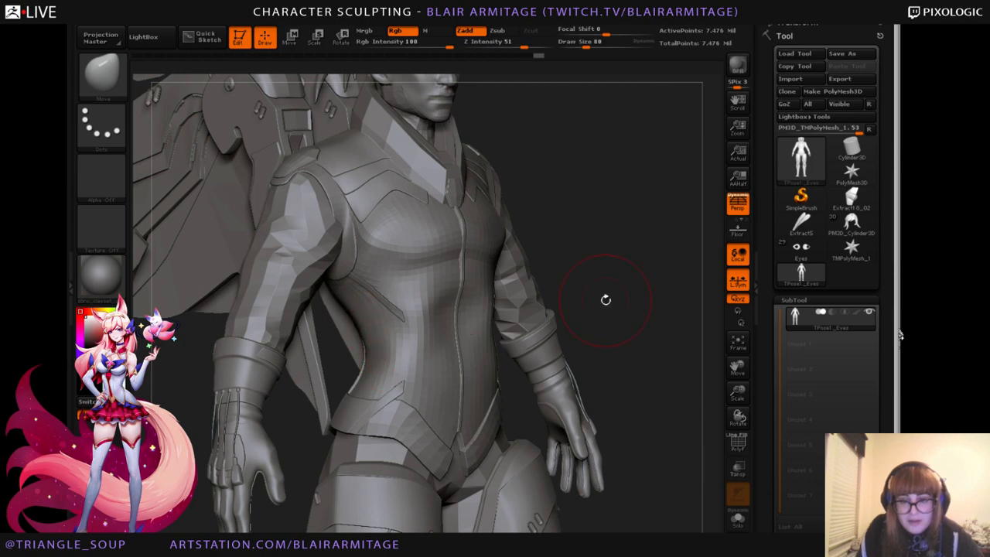
Pull the jacket's hip edges slightly inward from the front with the Move brush.
{"action": "mouse_move", "coordinate": [605, 299]}
{"action": "left_mouse_down"}
{"action": "mouse_move", "coordinate": [484, 334]}
{"action": "mouse_move", "coordinate": [483, 323]}
{"action": "left_mouse_up"}
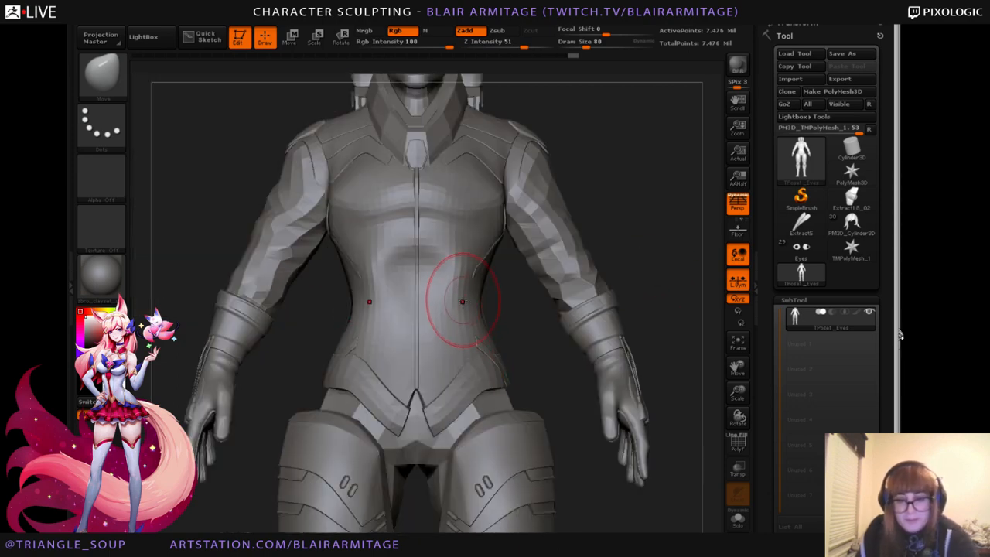
{"action": "left_click_drag", "start_coordinate": [503, 356], "coordinate": [492, 352]}
{"action": "mouse_move", "coordinate": [495, 270]}
{"action": "left_mouse_down", "text": "alt"}
{"action": "mouse_move", "coordinate": [494, 313]}
{"action": "mouse_move", "coordinate": [497, 302]}
{"action": "left_mouse_up", "text": "alt"}
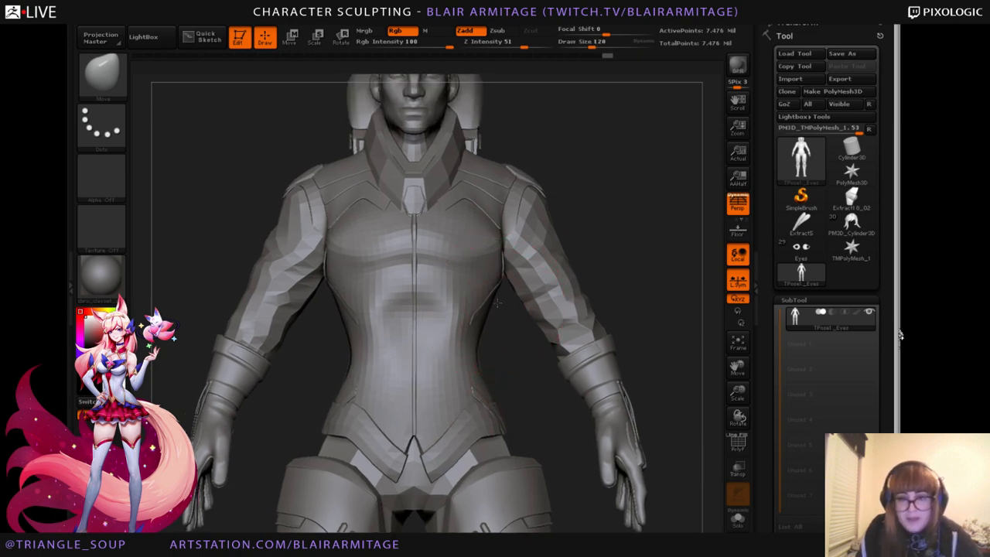
Try to fill out the torso's back below the armpits with the Inflat brush at Z intensity 10.
{"action": "mouse_move", "coordinate": [510, 351]}
{"action": "left_mouse_down"}
{"action": "mouse_move", "coordinate": [286, 345]}
{"action": "mouse_move", "coordinate": [330, 267]}
{"action": "left_mouse_up"}
{"action": "key", "text": "b"}
{"action": "left_click", "coordinate": [229, 93]}
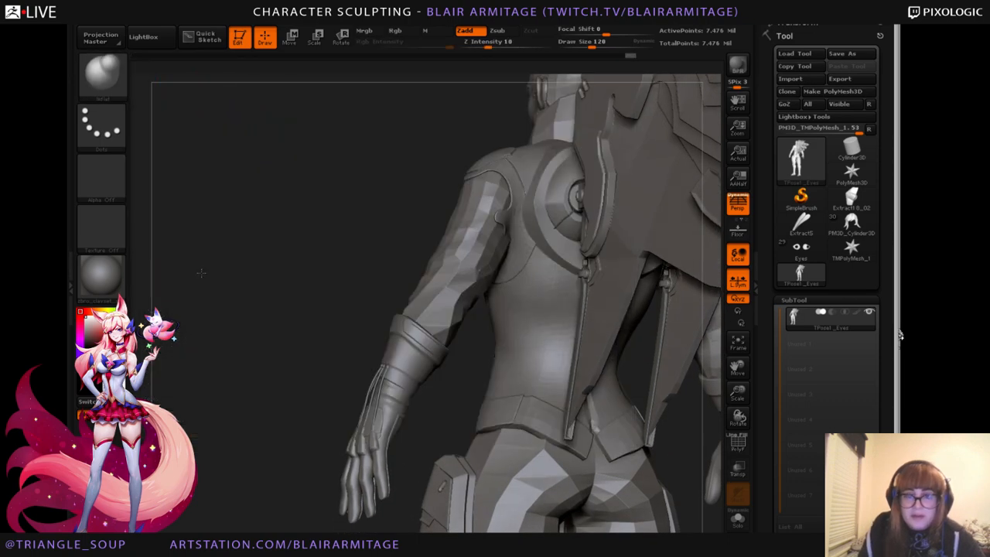
{"action": "left_click_drag", "start_coordinate": [325, 325], "coordinate": [363, 283]}
{"action": "left_click_drag", "start_coordinate": [295, 334], "coordinate": [420, 335]}
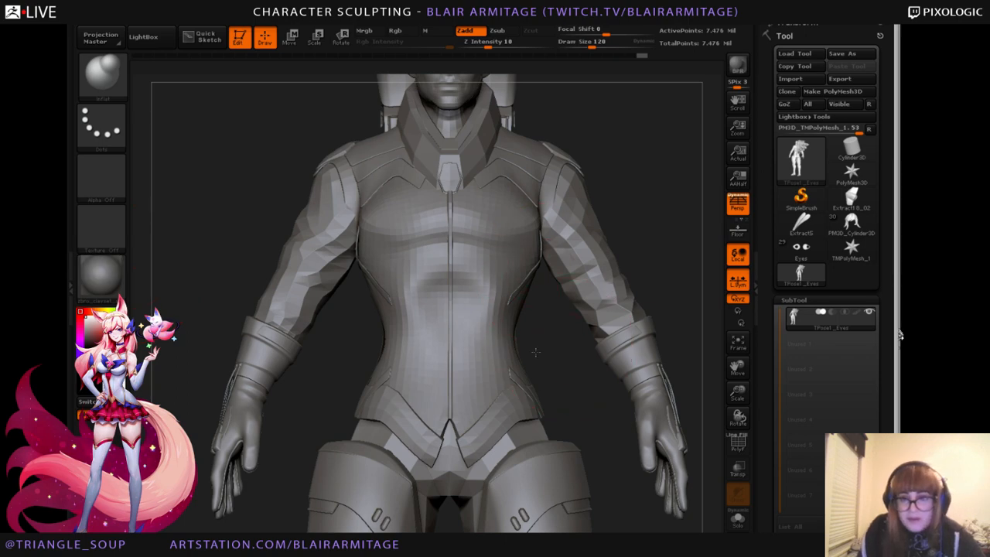
{"action": "mouse_move", "coordinate": [535, 352]}
{"action": "left_mouse_down"}
{"action": "mouse_move", "coordinate": [484, 294]}
{"action": "mouse_move", "coordinate": [225, 249]}
{"action": "left_mouse_up"}
{"action": "left_click_drag", "start_coordinate": [472, 258], "coordinate": [474, 243]}
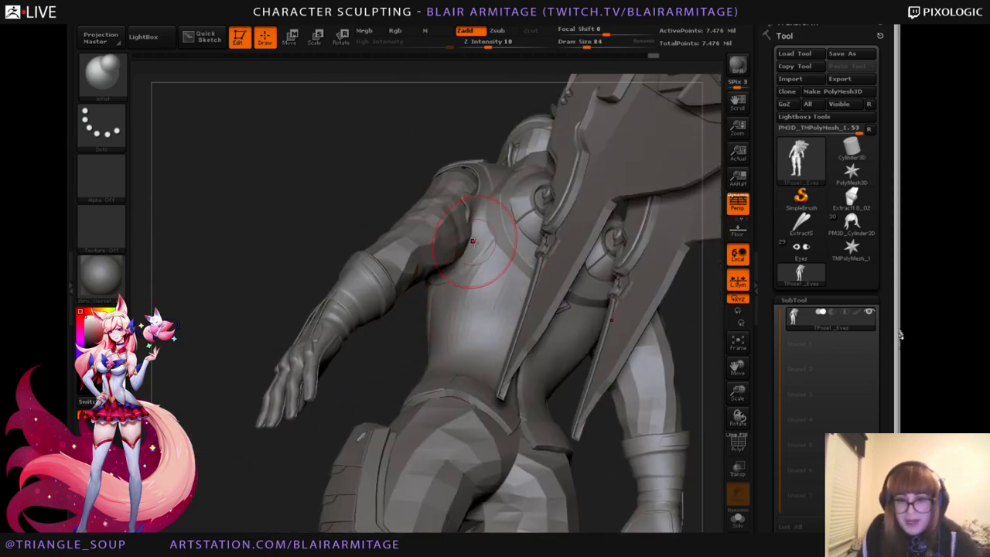
{"action": "key", "text": "ctrl+z"}
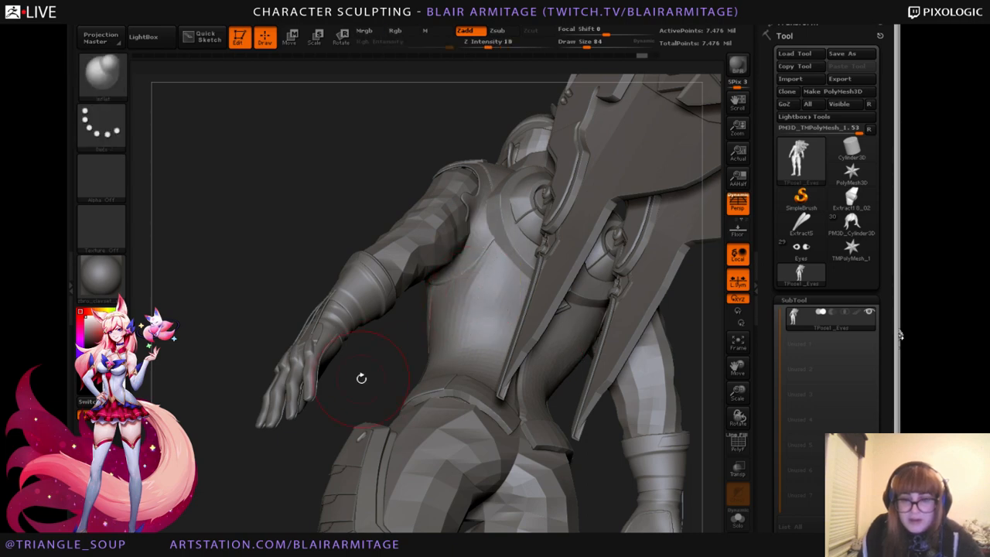
Isolate the sleeves, mask them completely and show the whole figure again.
{"action": "left_click_drag", "start_coordinate": [361, 378], "coordinate": [371, 360]}
{"action": "left_click", "coordinate": [435, 241], "text": "ctrl+shift"}
{"action": "left_click_drag", "start_coordinate": [522, 140], "coordinate": [204, 410], "text": "ctrl"}
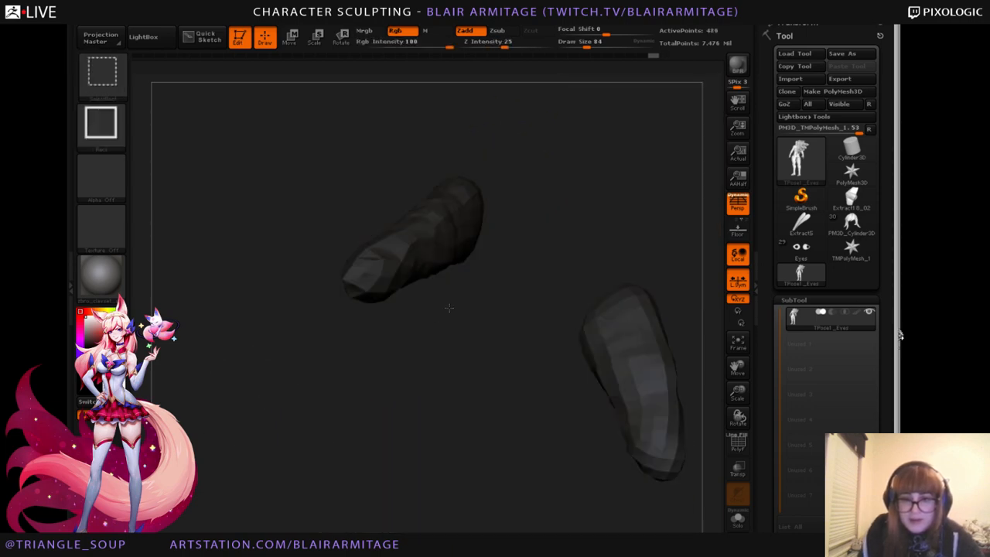
{"action": "left_click", "coordinate": [449, 309], "text": "ctrl+shift"}
Inflate and smooth the torso's back below the armpits, lowering the Inflat brush's Z intensity to 9.
{"action": "mouse_move", "coordinate": [475, 286]}
{"action": "left_mouse_down"}
{"action": "mouse_move", "coordinate": [462, 280]}
{"action": "mouse_move", "coordinate": [465, 253]}
{"action": "mouse_move", "coordinate": [472, 296]}
{"action": "mouse_move", "coordinate": [476, 275]}
{"action": "left_mouse_up"}
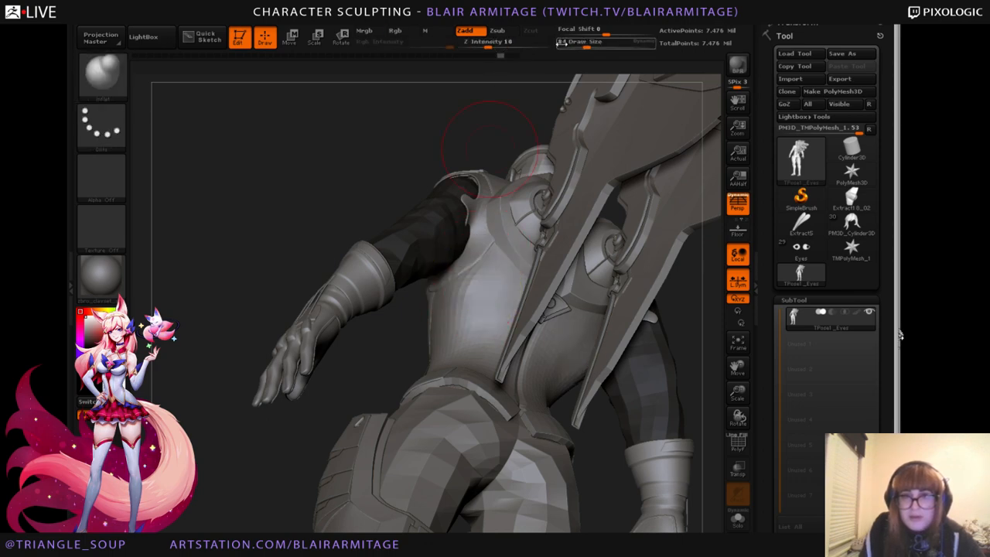
{"action": "left_click", "coordinate": [487, 47]}
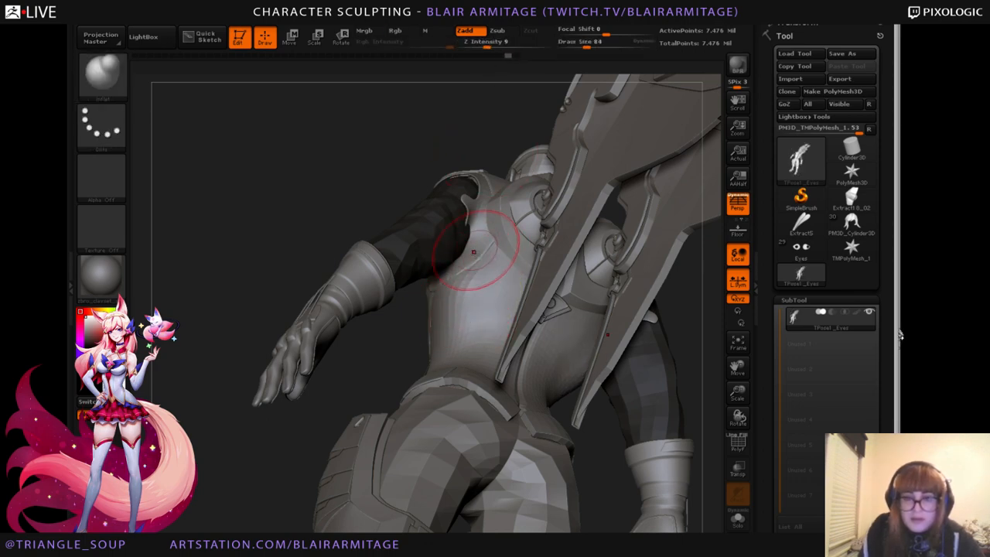
{"action": "left_click_drag", "start_coordinate": [466, 255], "coordinate": [479, 241], "text": "shift"}
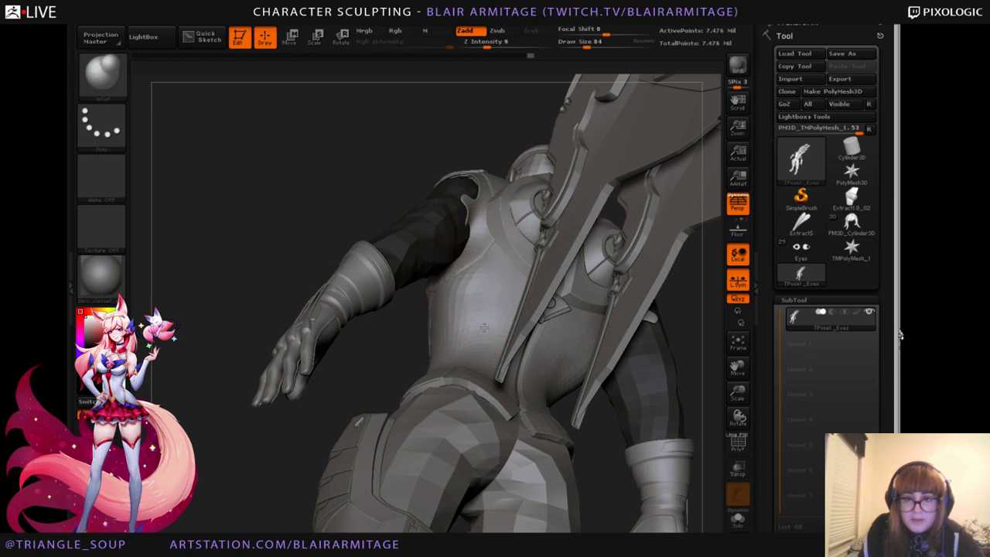
{"action": "left_click_drag", "start_coordinate": [265, 275], "coordinate": [288, 300]}
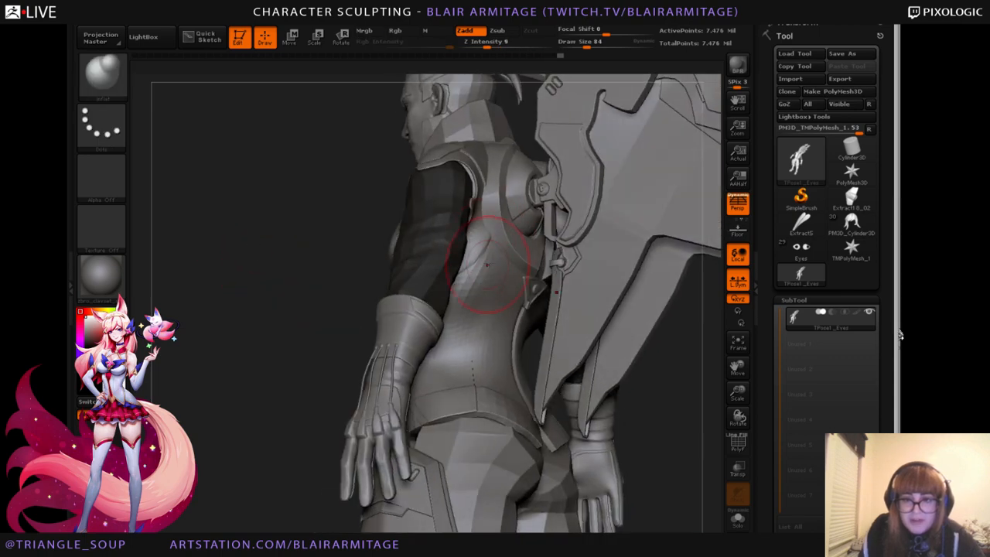
{"action": "left_click_drag", "start_coordinate": [265, 362], "coordinate": [392, 360]}
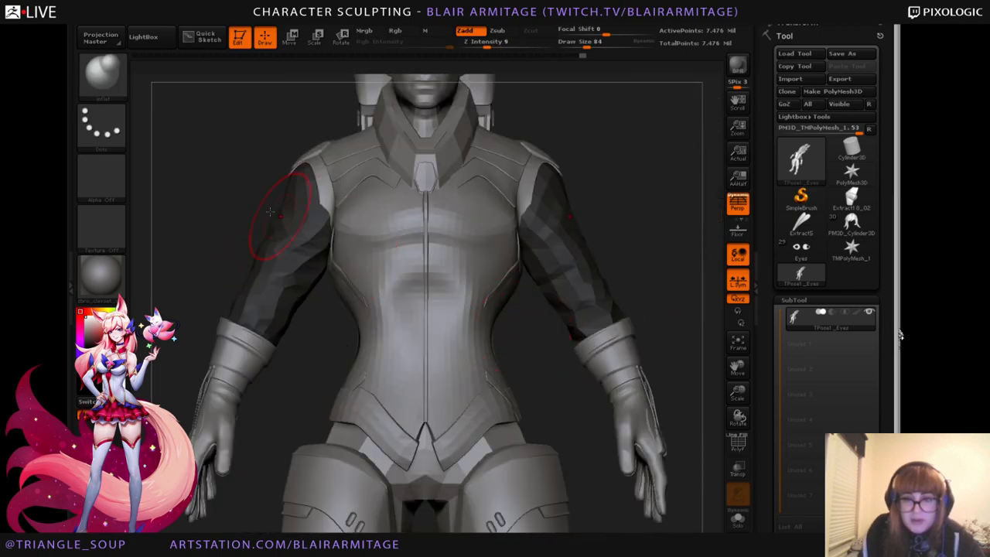
Nudge the torso's sides below the armpits with the Move Topological brush and clear the sleeve mask.
{"action": "key", "text": "b"}
{"action": "key", "text": "m"}
{"action": "key", "text": "t"}
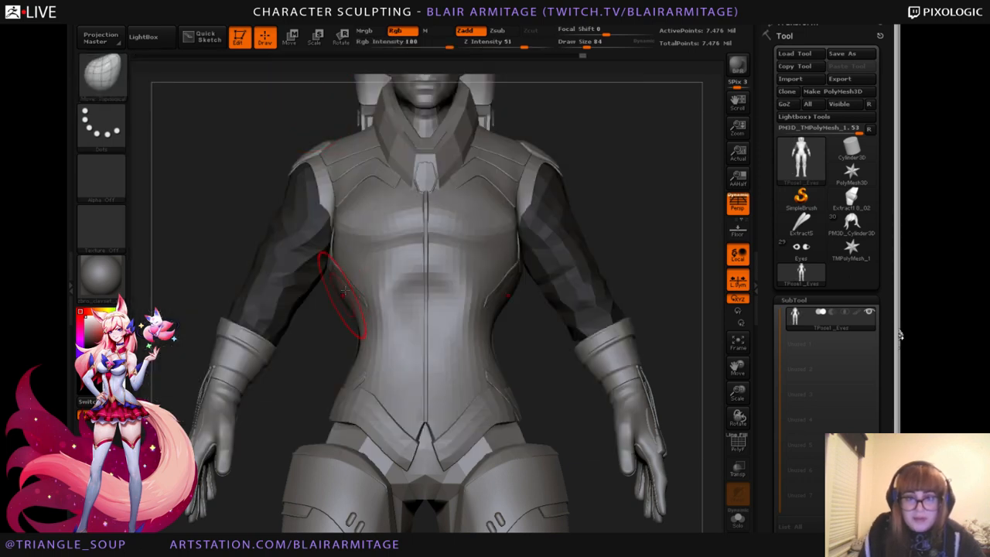
{"action": "left_click_drag", "start_coordinate": [345, 290], "coordinate": [345, 289]}
{"action": "left_click_drag", "start_coordinate": [317, 343], "coordinate": [325, 360], "text": "ctrl"}
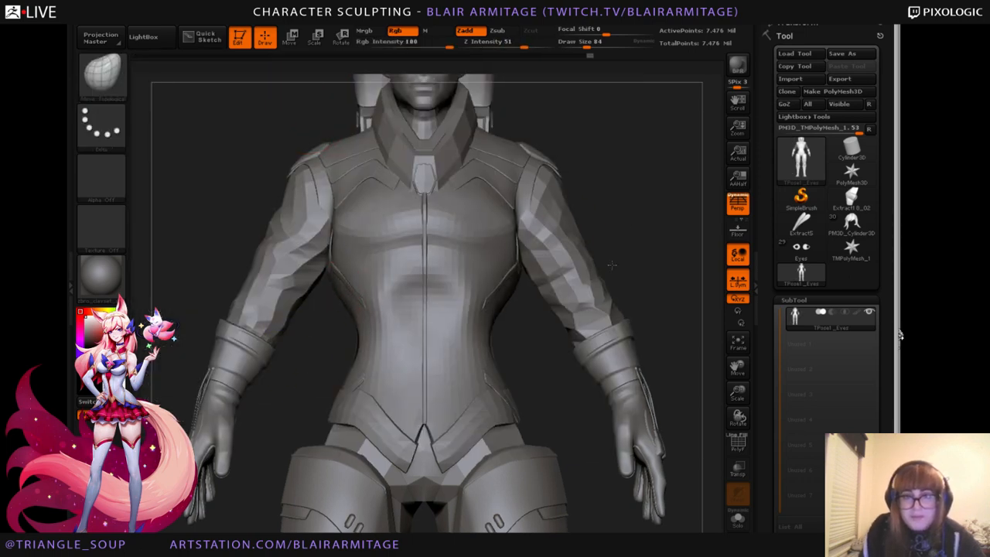
Pull the shoulder tips and the outer upper sleeves slightly outward from the front with the Move brush.
{"action": "left_click_drag", "start_coordinate": [255, 251], "coordinate": [229, 314], "text": "alt"}
{"action": "left_click", "coordinate": [102, 75]}
{"action": "left_click", "coordinate": [332, 87]}
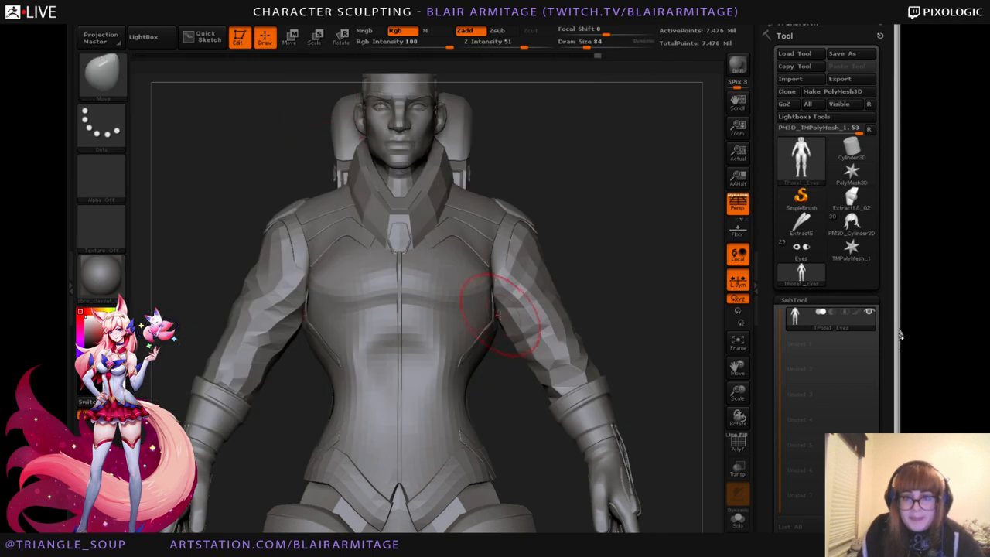
{"action": "left_click_drag", "start_coordinate": [544, 307], "coordinate": [608, 276]}
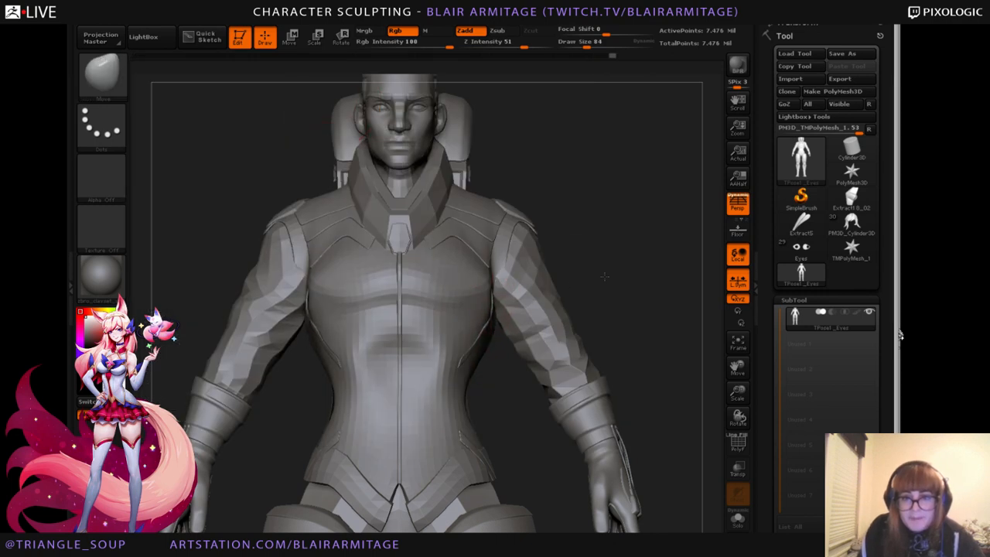
{"action": "mouse_move", "coordinate": [531, 249]}
{"action": "left_mouse_down"}
{"action": "mouse_move", "coordinate": [592, 234]}
{"action": "mouse_move", "coordinate": [475, 223]}
{"action": "left_mouse_up"}
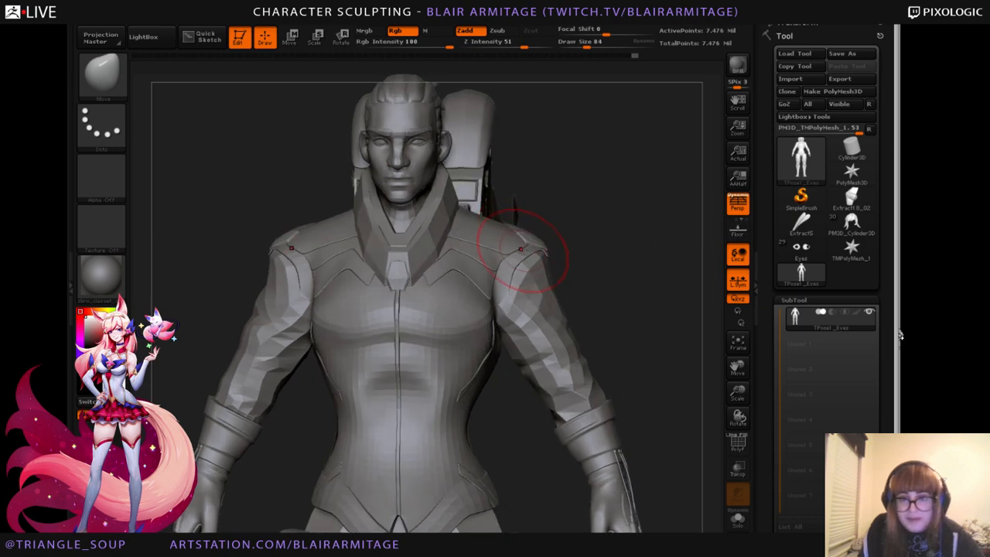
{"action": "left_click_drag", "start_coordinate": [623, 231], "coordinate": [603, 237], "text": "shift"}
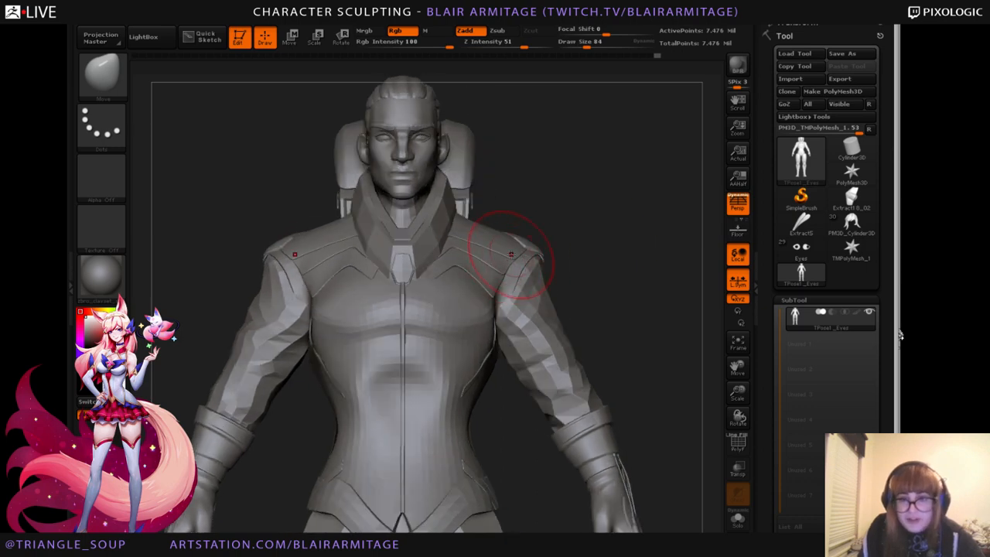
{"action": "left_click_drag", "start_coordinate": [513, 254], "coordinate": [541, 244]}
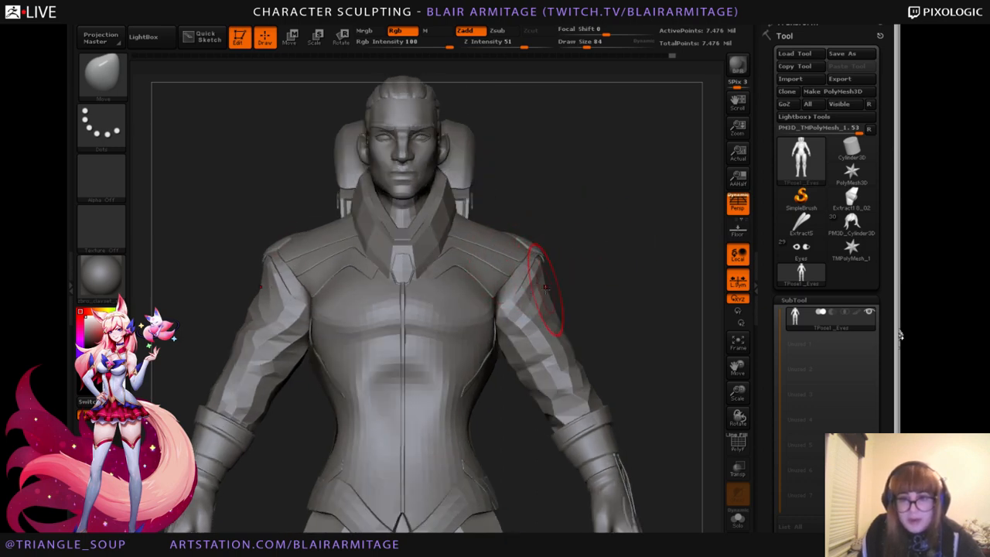
{"action": "left_click_drag", "start_coordinate": [543, 292], "coordinate": [553, 290]}
{"action": "left_click_drag", "start_coordinate": [625, 265], "coordinate": [609, 268], "text": "alt"}
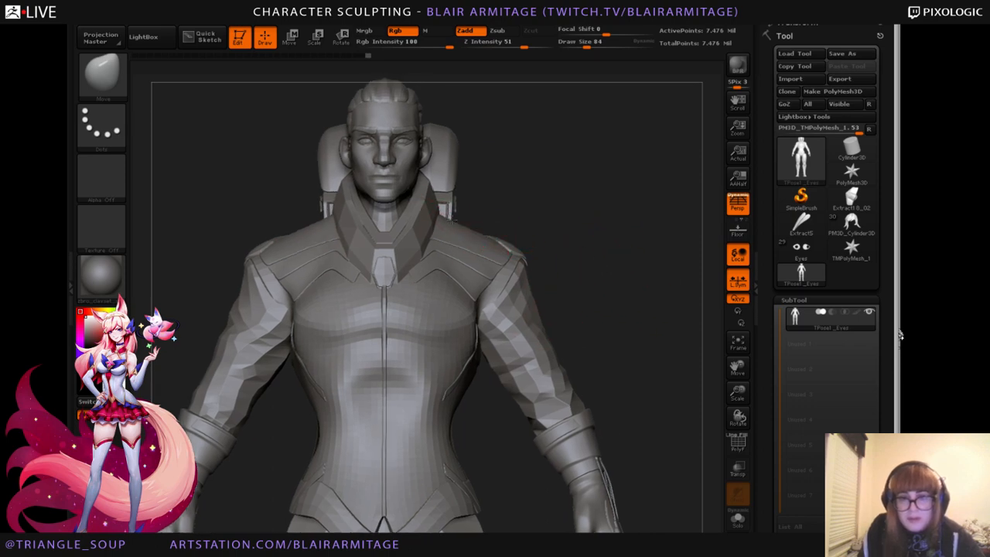
Try pulling the tops of the shoulders inward with the Move brush and undo the change.
{"action": "left_click_drag", "start_coordinate": [498, 248], "coordinate": [468, 232]}
{"action": "key", "text": "ctrl+z"}
{"action": "key", "text": "ctrl+z"}
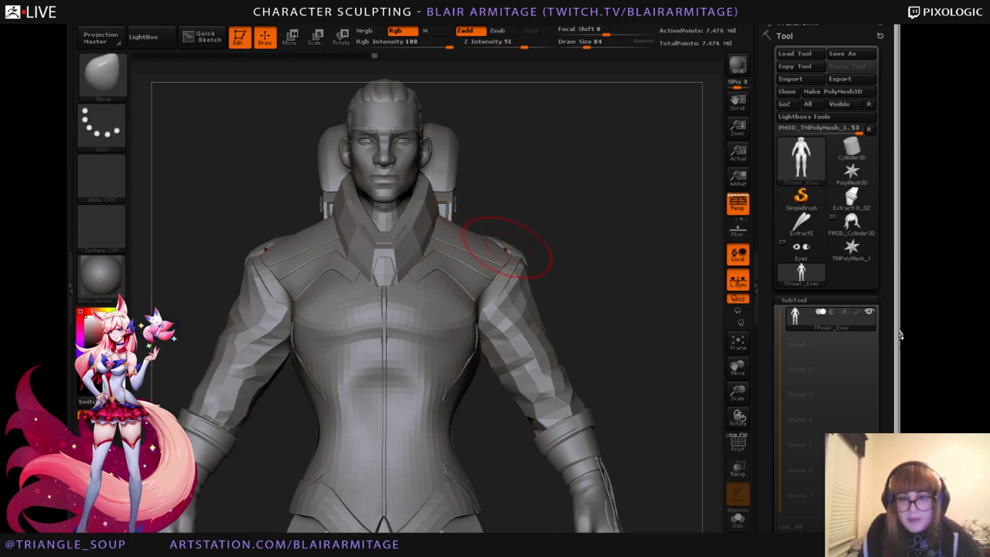
Refine the shoulder tips and outer upper sleeves with the Move brush from a three-quarter view.
{"action": "mouse_move", "coordinate": [603, 286]}
{"action": "left_mouse_down"}
{"action": "mouse_move", "coordinate": [530, 305]}
{"action": "mouse_move", "coordinate": [466, 303]}
{"action": "left_mouse_up"}
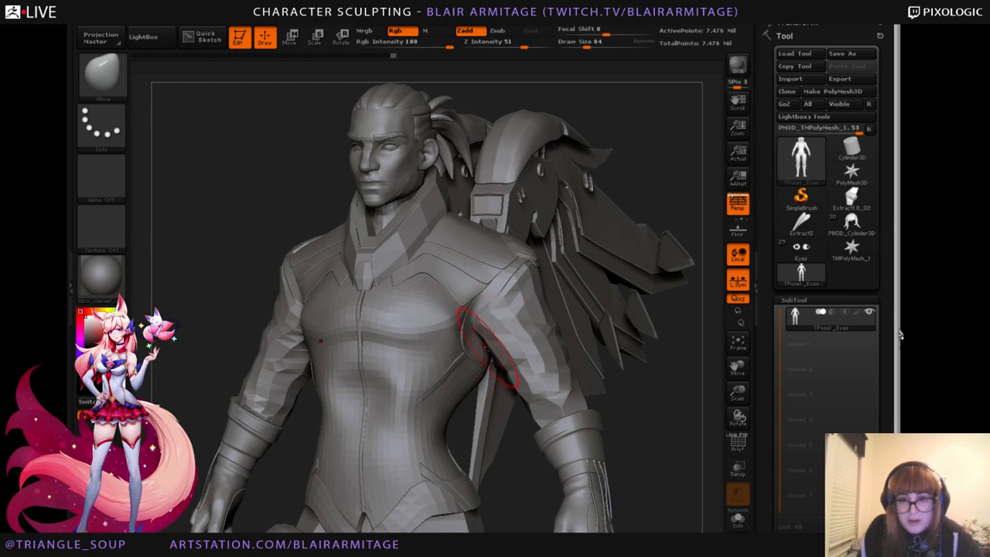
{"action": "left_click_drag", "start_coordinate": [524, 259], "coordinate": [519, 254]}
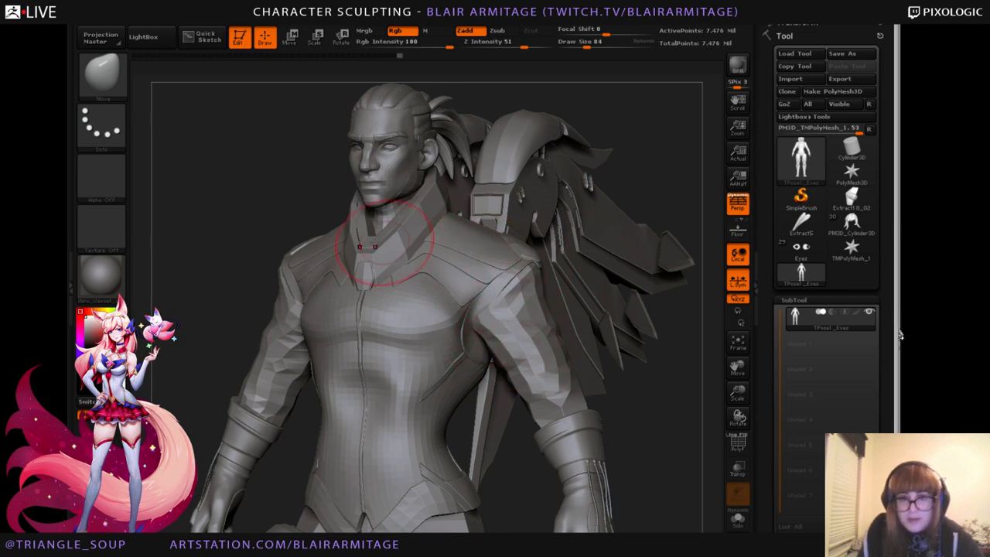
{"action": "left_click_drag", "start_coordinate": [283, 304], "coordinate": [272, 297]}
Mask both hands, the gloves and the lower arms from the front view.
{"action": "left_click_drag", "start_coordinate": [208, 301], "coordinate": [232, 253], "text": "alt"}
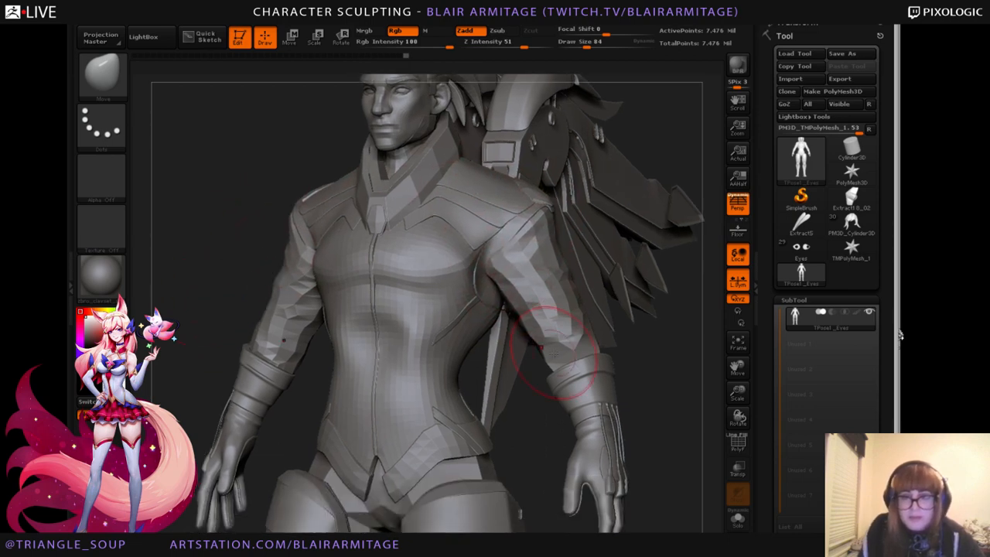
{"action": "left_click_drag", "start_coordinate": [738, 393], "coordinate": [646, 440]}
{"action": "left_click_drag", "start_coordinate": [654, 487], "coordinate": [512, 379], "text": "ctrl"}
{"action": "left_click_drag", "start_coordinate": [618, 433], "coordinate": [554, 525], "text": "ctrl"}
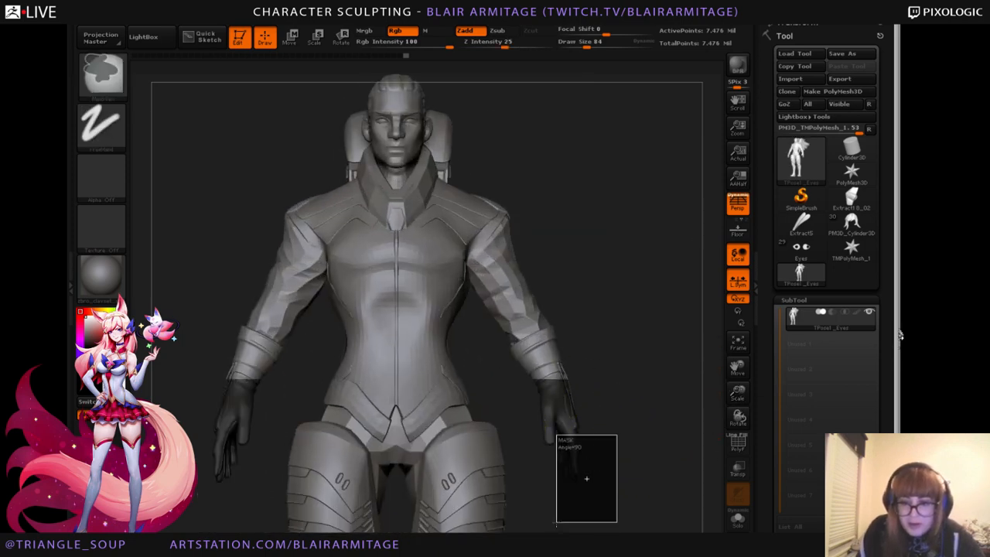
{"action": "left_click_drag", "start_coordinate": [592, 291], "coordinate": [486, 409], "text": "ctrl"}
Isolate and fully mask the sleeves, show the whole figure again and invert the mask to free the arms.
{"action": "left_click", "coordinate": [513, 293], "text": "ctrl+shift"}
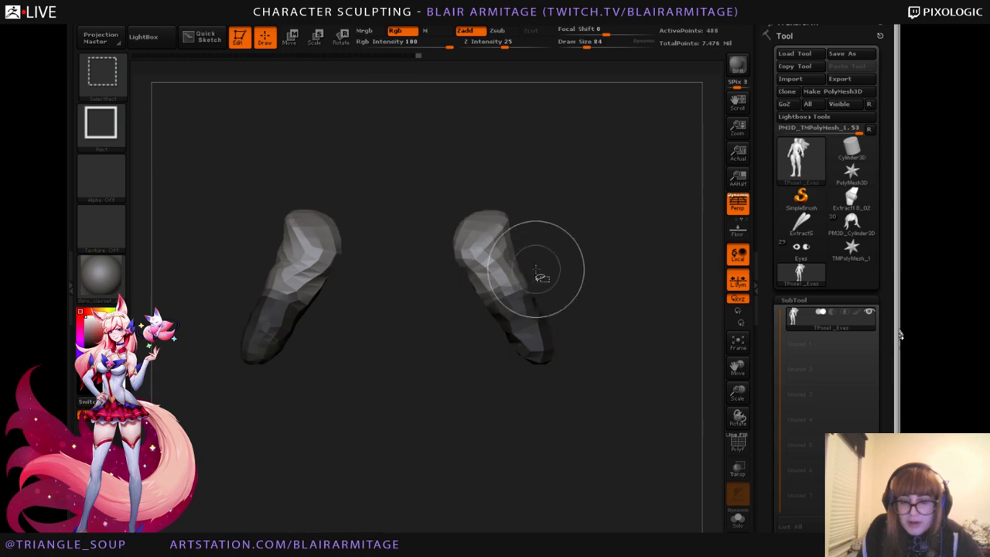
{"action": "left_click_drag", "start_coordinate": [587, 190], "coordinate": [394, 404], "text": "ctrl"}
{"action": "left_click", "coordinate": [424, 342], "text": "ctrl+shift"}
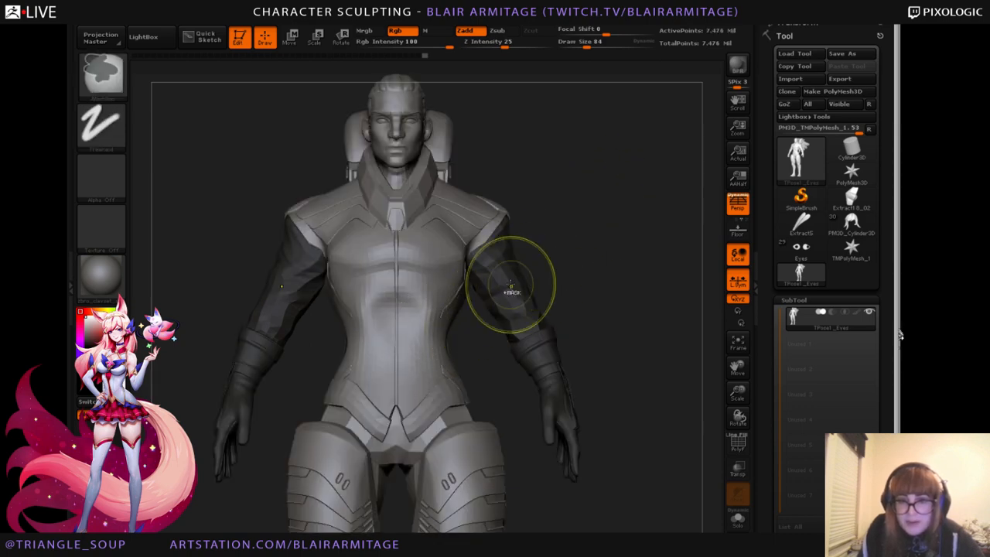
{"action": "mouse_move", "coordinate": [585, 263]}
{"action": "left_mouse_down"}
{"action": "mouse_move", "coordinate": [518, 265]}
{"action": "mouse_move", "coordinate": [494, 243]}
{"action": "mouse_move", "coordinate": [536, 226]}
{"action": "mouse_move", "coordinate": [526, 276]}
{"action": "left_mouse_up"}
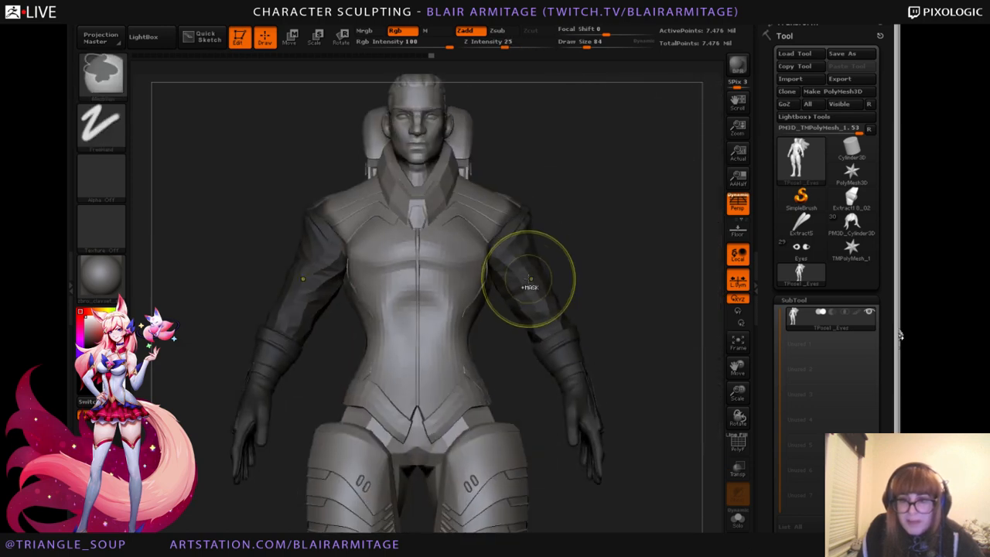
{"action": "key", "text": "ctrl+i"}
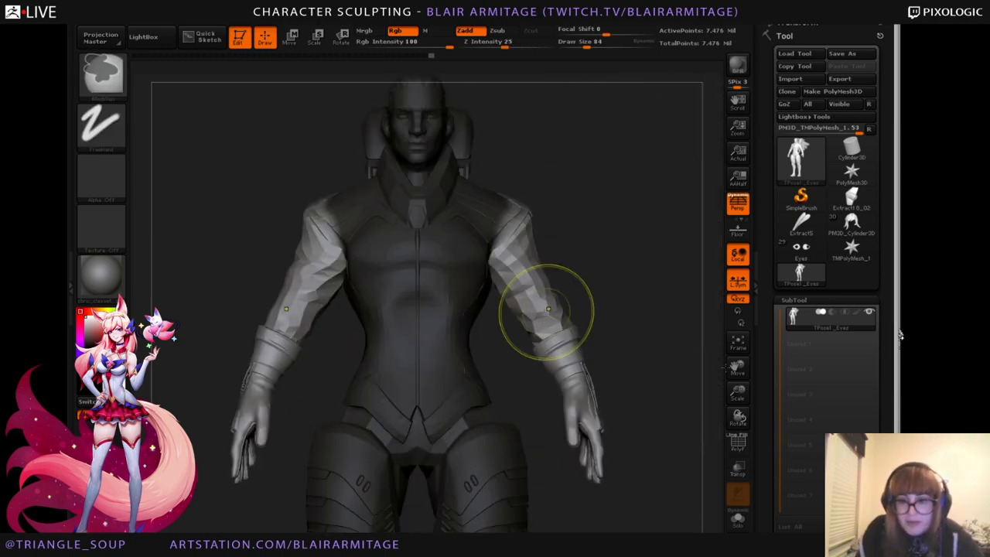
Scale the unmasked arms up slightly with a transpose line from shoulder to hand and clear the mask.
{"action": "left_click", "coordinate": [314, 40]}
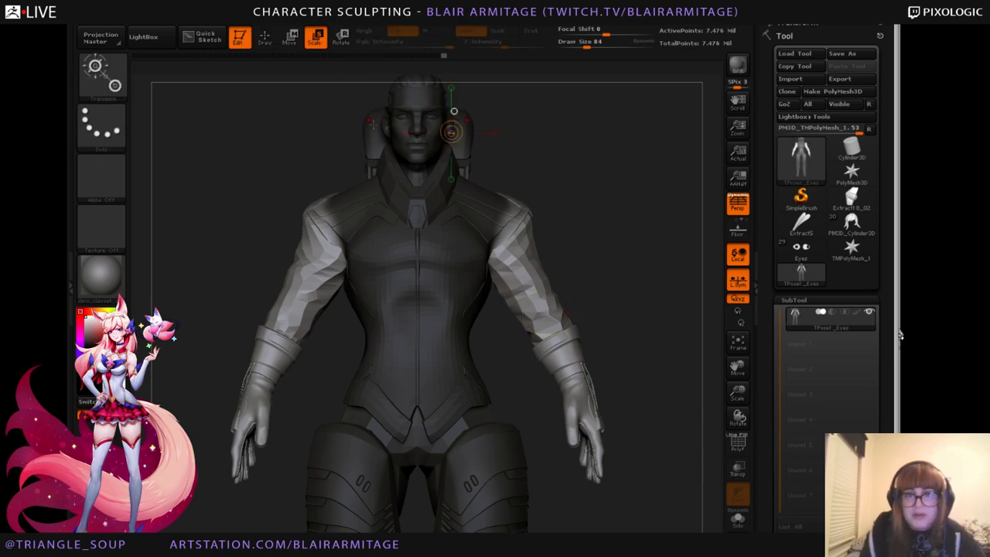
{"action": "left_click_drag", "start_coordinate": [513, 225], "coordinate": [579, 422]}
{"action": "left_click_drag", "start_coordinate": [626, 325], "coordinate": [646, 379], "text": "alt"}
{"action": "left_click_drag", "start_coordinate": [493, 286], "coordinate": [498, 298]}
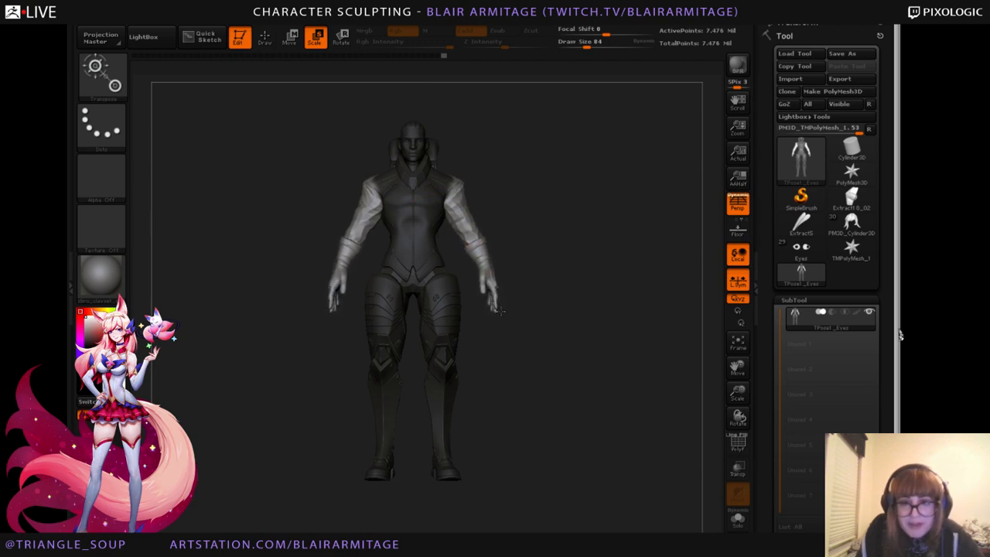
{"action": "key", "text": "q"}
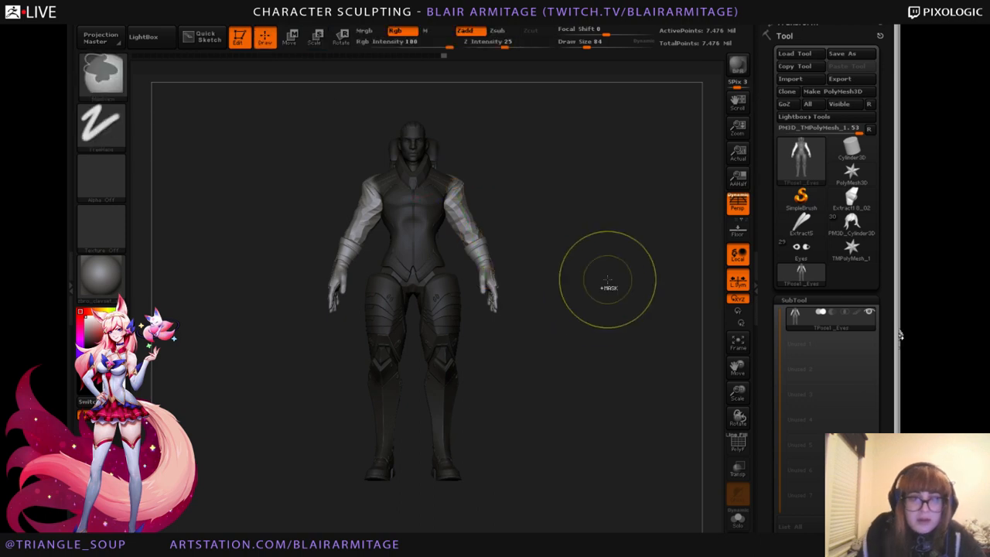
{"action": "left_click", "coordinate": [644, 376], "text": "ctrl"}
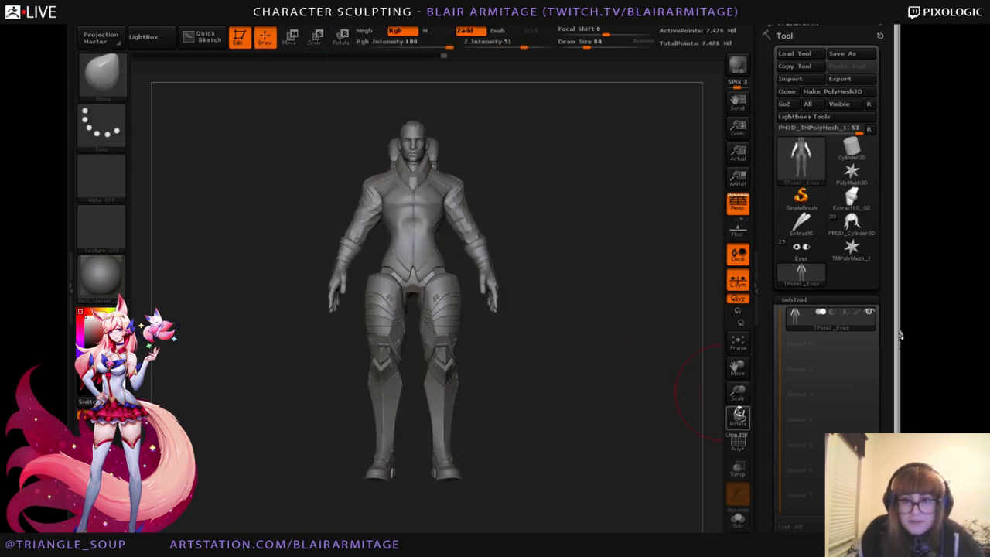
Enlarge the arms a little more with the Scale transpose, keeping the body masked, and return to Draw mode.
{"action": "left_click_drag", "start_coordinate": [737, 392], "coordinate": [613, 446]}
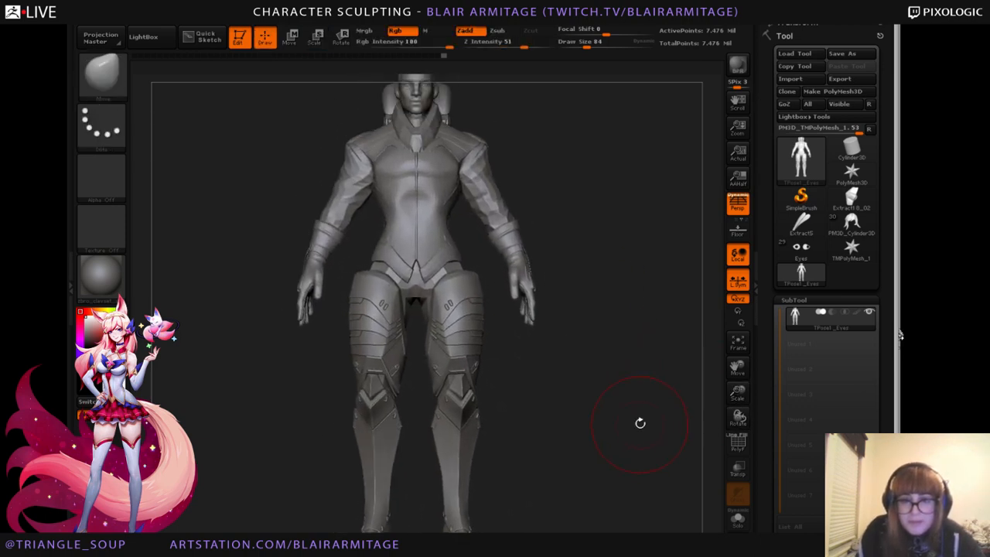
{"action": "left_click", "coordinate": [315, 37]}
{"action": "left_click_drag", "start_coordinate": [522, 285], "coordinate": [536, 296]}
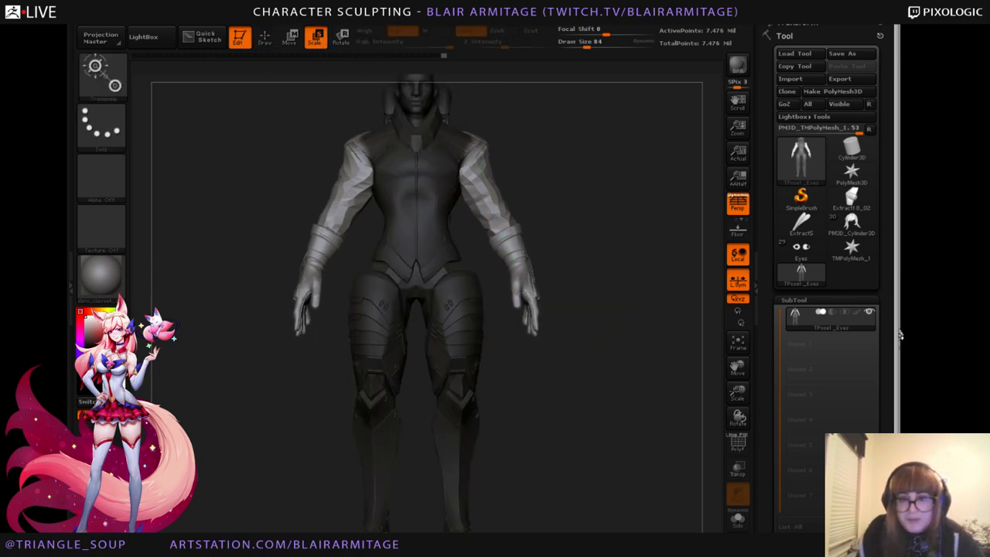
{"action": "left_click_drag", "start_coordinate": [736, 392], "coordinate": [527, 275]}
{"action": "left_click", "coordinate": [341, 39]}
{"action": "left_click", "coordinate": [263, 38]}
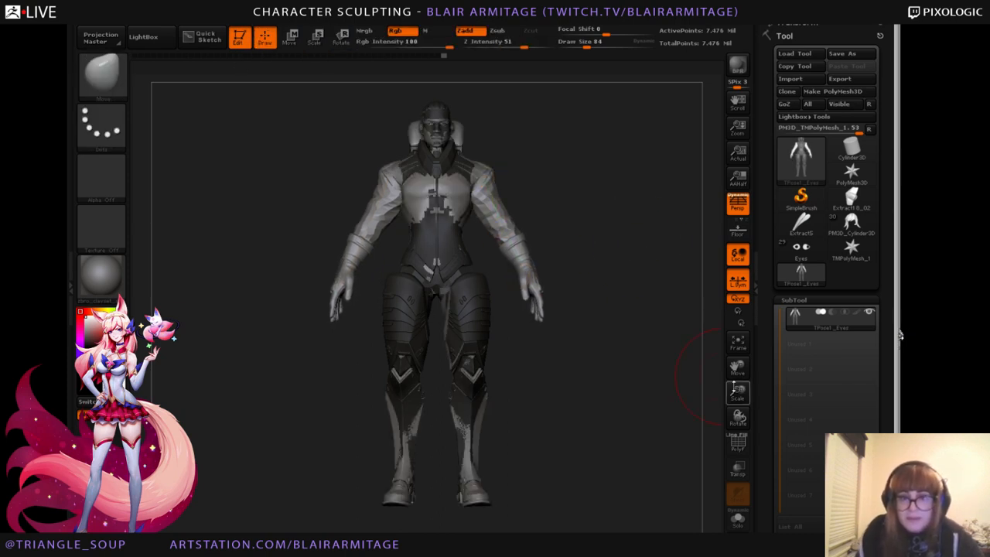
Isolate the sleeves to check their shape around the armpits and show the whole figure again.
{"action": "left_click_drag", "start_coordinate": [743, 403], "coordinate": [647, 357]}
{"action": "left_click_drag", "start_coordinate": [608, 167], "coordinate": [637, 315], "text": "alt"}
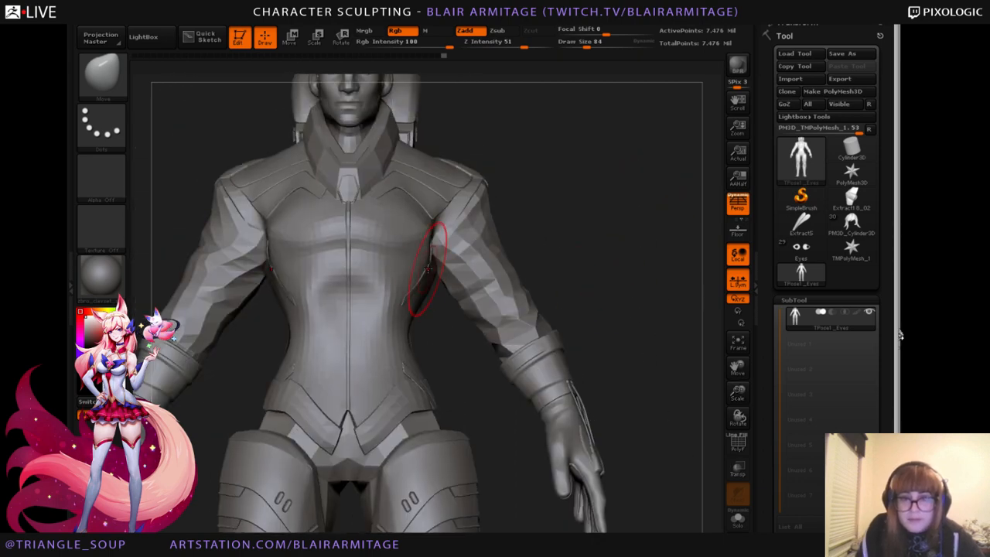
{"action": "left_click", "coordinate": [461, 267], "text": "ctrl+shift"}
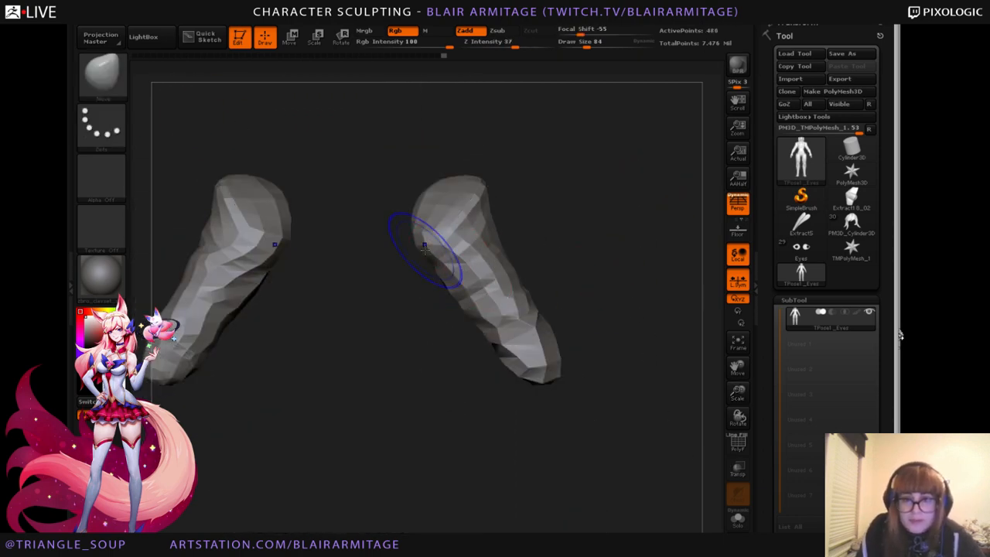
{"action": "left_click", "coordinate": [628, 286], "text": "ctrl+shift"}
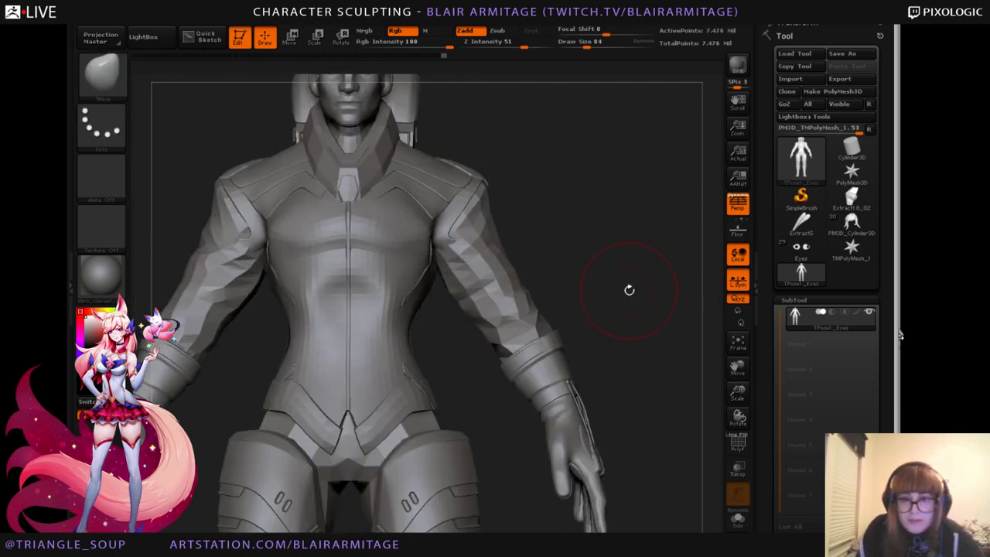
Examine the glove and its cables up close, isolating the glove and showing the whole figure again.
{"action": "left_click_drag", "start_coordinate": [625, 280], "coordinate": [533, 302]}
{"action": "left_click_drag", "start_coordinate": [738, 394], "coordinate": [579, 358]}
{"action": "left_click_drag", "start_coordinate": [738, 395], "coordinate": [736, 475]}
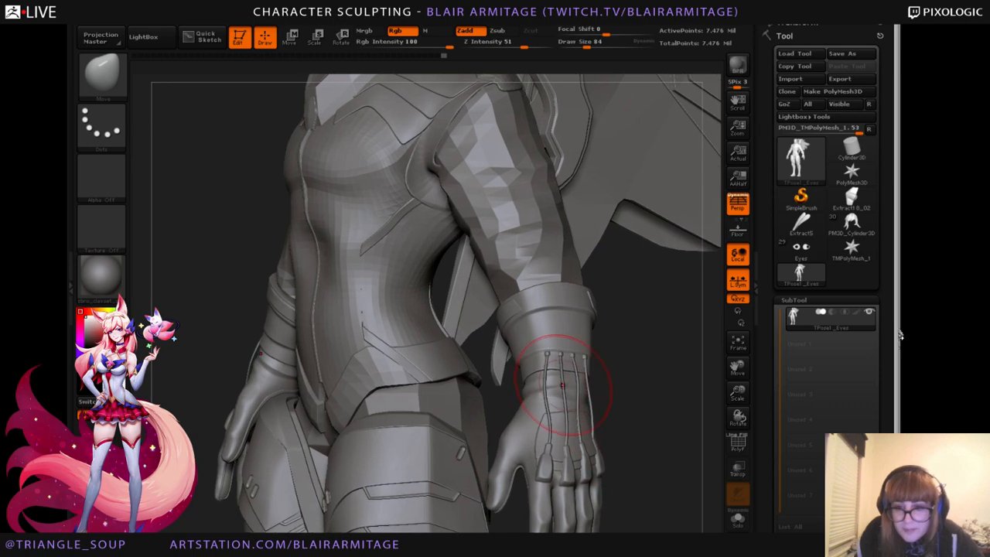
{"action": "left_click_drag", "start_coordinate": [700, 422], "coordinate": [559, 289], "text": "alt"}
{"action": "left_click_drag", "start_coordinate": [739, 398], "coordinate": [727, 420]}
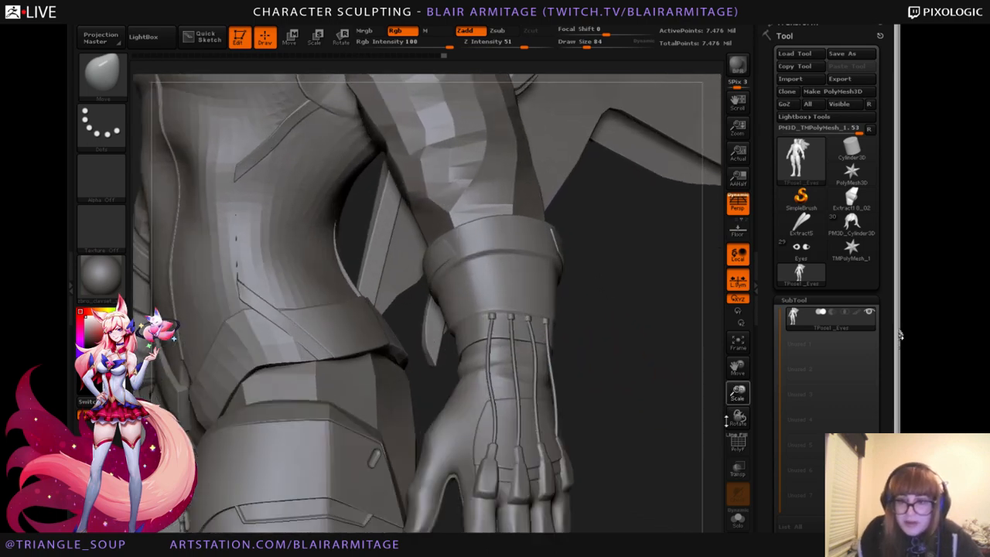
{"action": "left_click_drag", "start_coordinate": [650, 401], "coordinate": [569, 349], "text": "alt"}
{"action": "key", "text": "ctrl+shift"}
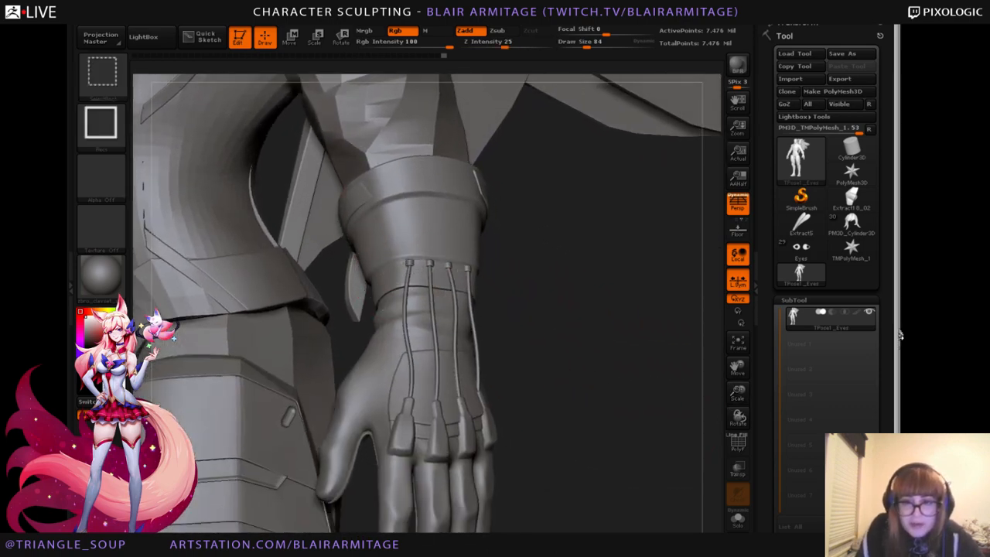
{"action": "left_click", "coordinate": [411, 266], "text": "ctrl+shift"}
{"action": "left_click_drag", "start_coordinate": [561, 280], "coordinate": [592, 258]}
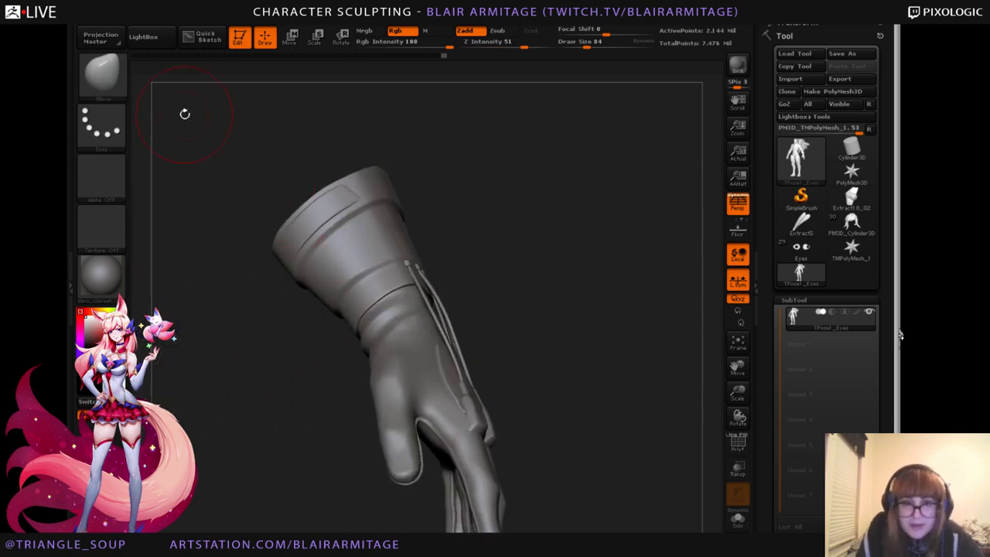
{"action": "key", "text": "b"}
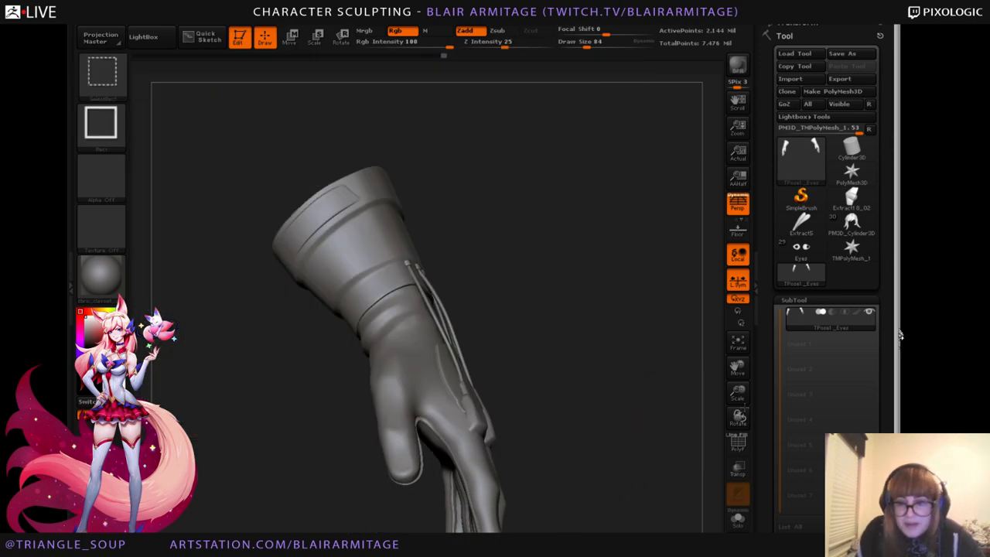
{"action": "left_click", "coordinate": [606, 467], "text": "ctrl+shift"}
Transfer the adjusted Transpose Master mesh back to the original subtools and view the figure from the front.
{"action": "mouse_move", "coordinate": [738, 393]}
{"action": "left_mouse_down"}
{"action": "mouse_move", "coordinate": [607, 311]}
{"action": "mouse_move", "coordinate": [575, 366]}
{"action": "mouse_move", "coordinate": [658, 351]}
{"action": "mouse_move", "coordinate": [652, 366]}
{"action": "mouse_move", "coordinate": [661, 340]}
{"action": "mouse_move", "coordinate": [642, 354]}
{"action": "left_mouse_up"}
{"action": "left_click", "coordinate": [615, 21]}
{"action": "left_click", "coordinate": [685, 210]}
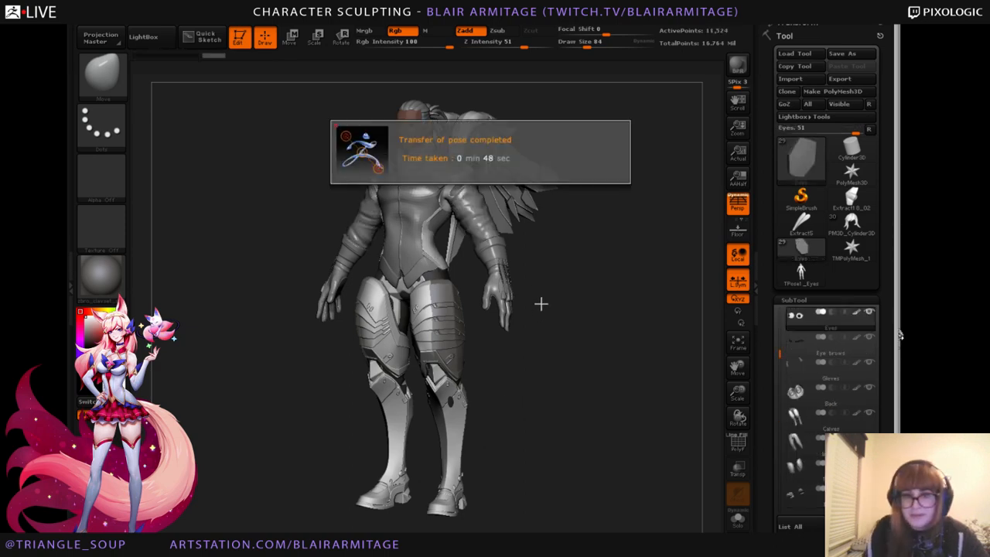
{"action": "mouse_move", "coordinate": [596, 377]}
{"action": "left_mouse_down"}
{"action": "mouse_move", "coordinate": [611, 380]}
{"action": "mouse_move", "coordinate": [589, 405]}
{"action": "mouse_move", "coordinate": [604, 408]}
{"action": "left_mouse_up"}
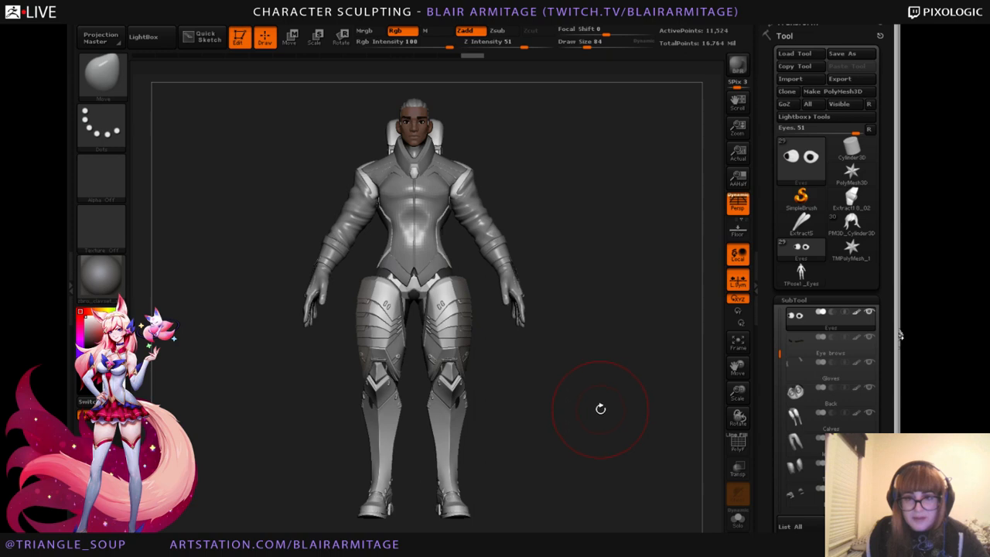
Select the sleeves subtool and lower it by two subdivision levels.
{"action": "left_click_drag", "start_coordinate": [738, 393], "coordinate": [548, 316]}
{"action": "left_click", "coordinate": [515, 328], "text": "alt"}
{"action": "key", "text": "shift+d"}
{"action": "key", "text": "shift+d"}
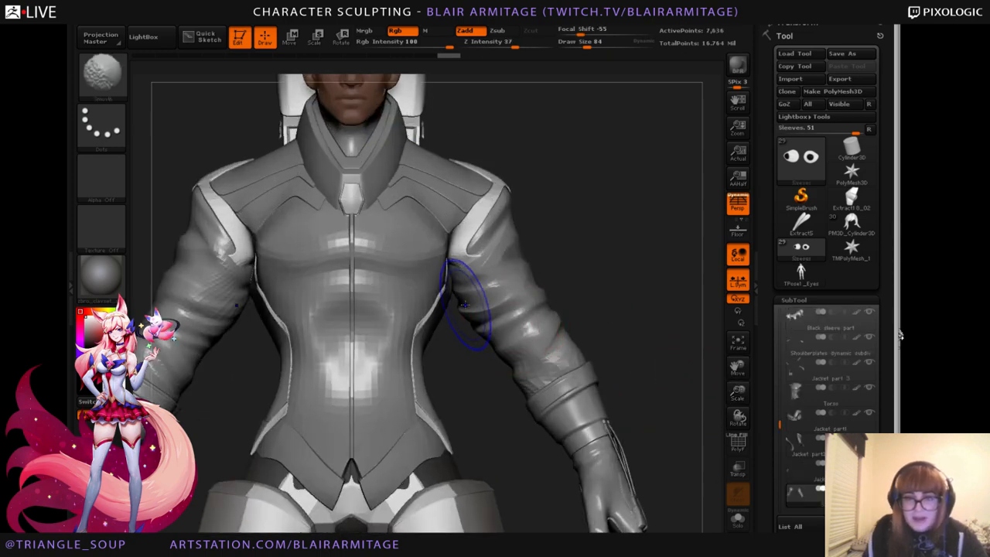
Smooth the sleeves below the armpits at a low subdivision level and raise the sleeves back to a higher level.
{"action": "mouse_move", "coordinate": [473, 283]}
{"action": "left_mouse_down", "text": "shift"}
{"action": "mouse_move", "coordinate": [456, 276]}
{"action": "mouse_move", "coordinate": [468, 287]}
{"action": "mouse_move", "coordinate": [506, 246]}
{"action": "left_mouse_up", "text": "shift"}
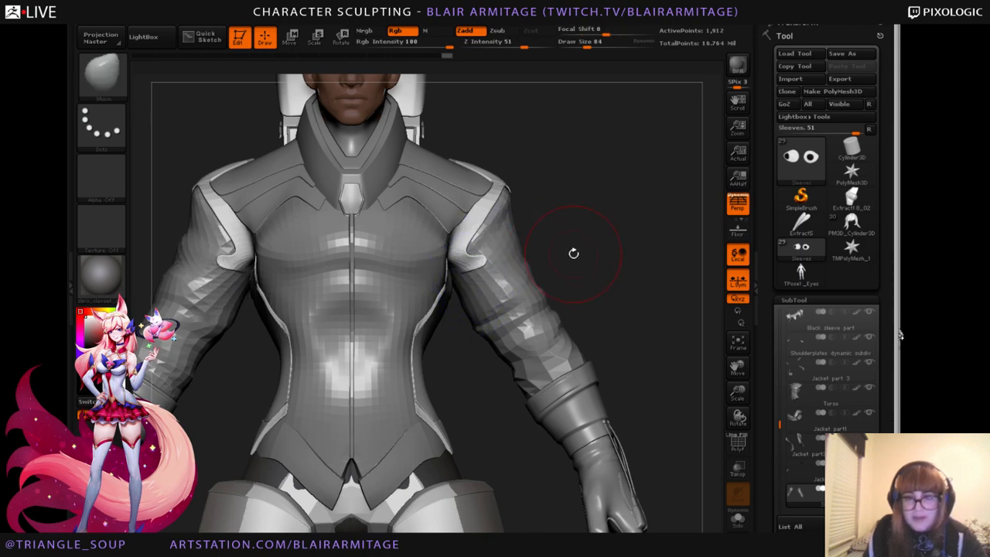
{"action": "key", "text": "d"}
{"action": "key", "text": "d"}
{"action": "key", "text": "d"}
{"action": "key", "text": "d"}
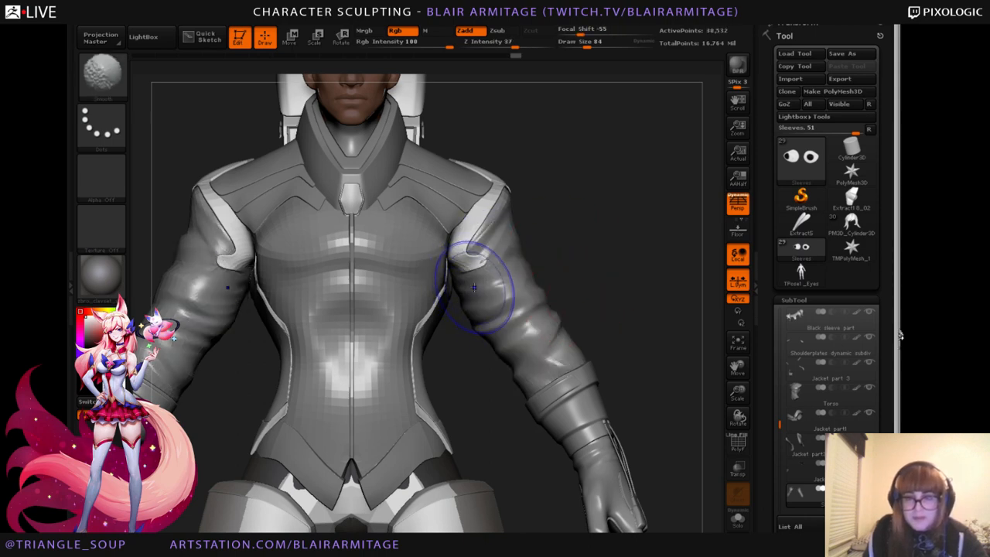
Lower the sleeves three subdivision levels, raise them again and smooth the folds on the upper arms.
{"action": "key", "text": "shift+d"}
{"action": "key", "text": "shift+d"}
{"action": "key", "text": "shift+d"}
{"action": "key", "text": "d"}
{"action": "key", "text": "d"}
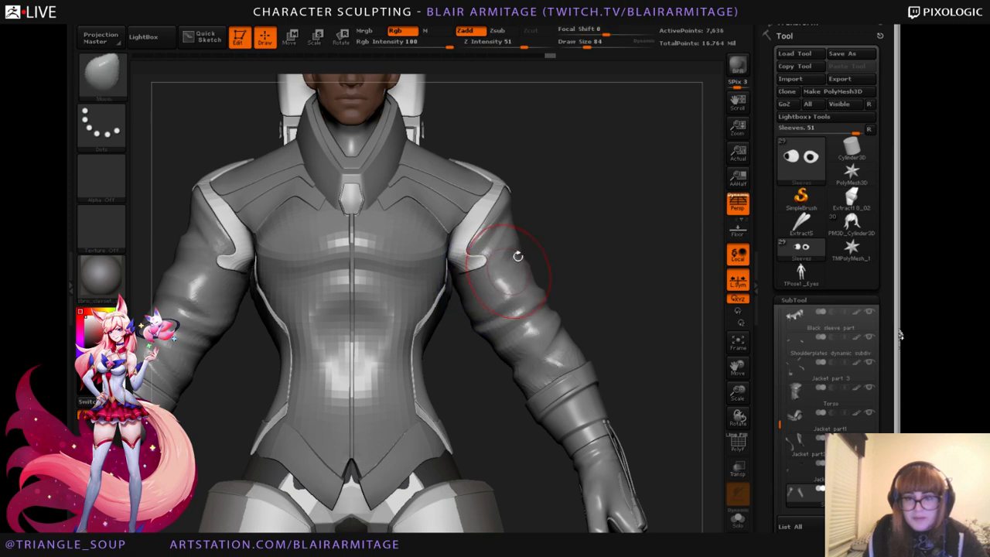
{"action": "right_click_drag", "start_coordinate": [488, 275], "coordinate": [515, 258]}
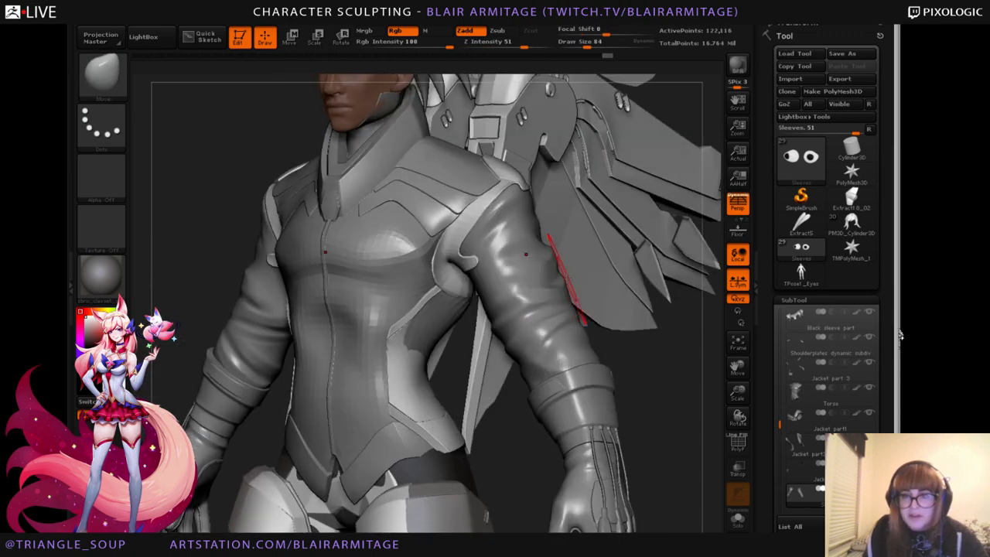
{"action": "left_click_drag", "start_coordinate": [503, 265], "coordinate": [511, 280], "text": "shift"}
{"action": "right_click_drag", "start_coordinate": [511, 280], "coordinate": [558, 278]}
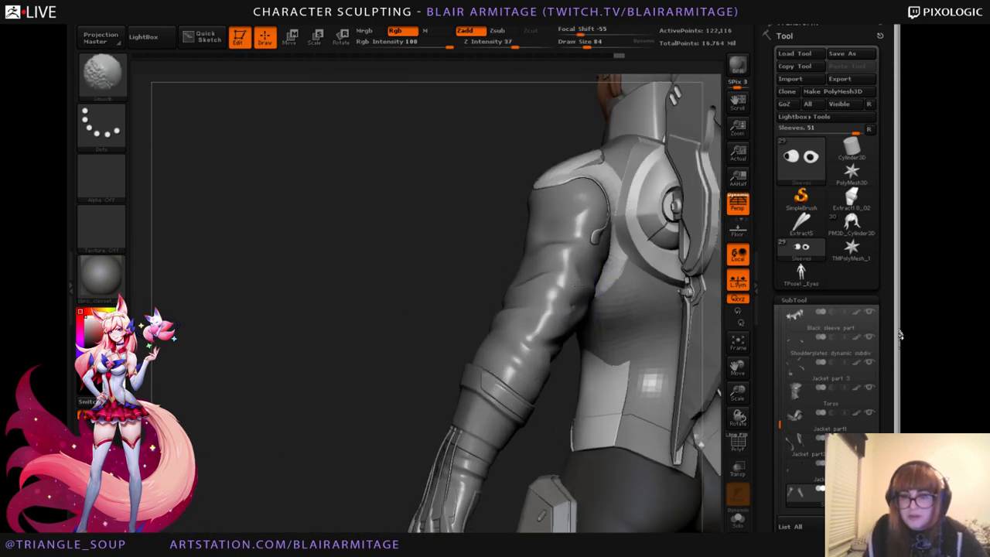
Refine the back of the upper sleeves three subdivision levels lower, returning two levels up to check the shape.
{"action": "key", "text": "shift+d"}
{"action": "key", "text": "shift+d"}
{"action": "key", "text": "shift+d"}
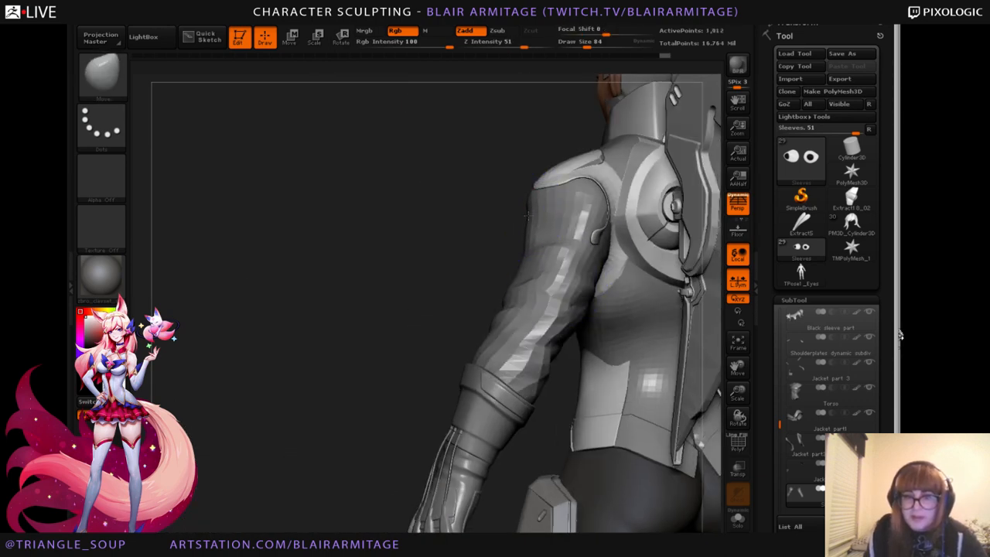
{"action": "key", "text": "d"}
{"action": "key", "text": "d"}
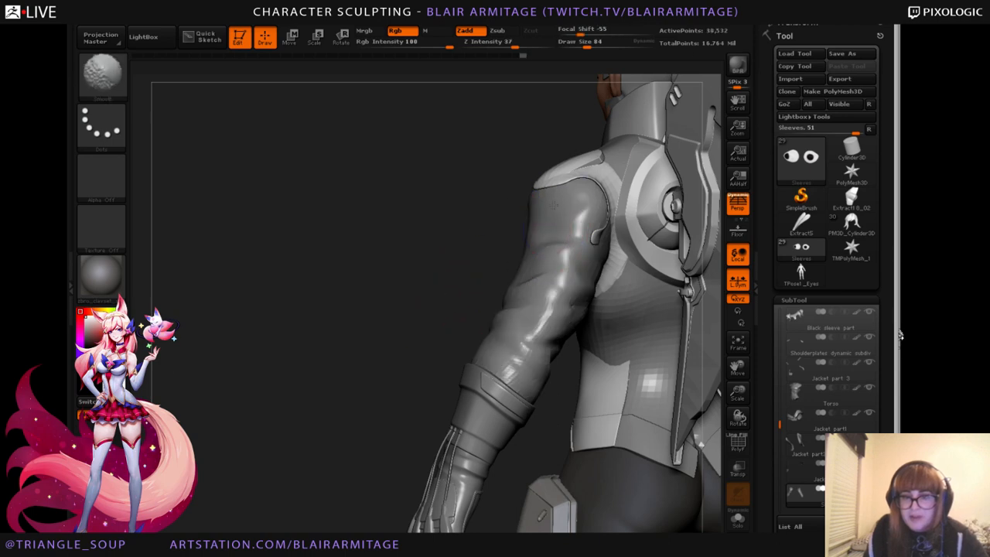
{"action": "right_click_drag", "start_coordinate": [597, 221], "coordinate": [563, 224]}
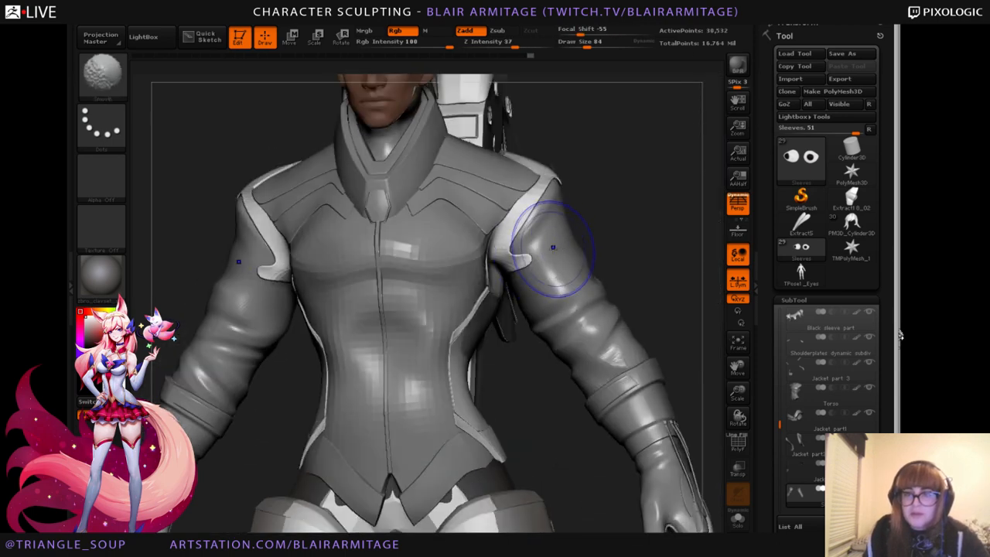
Examine the whole figure's proportions, followed by the knees, calves and boots up close.
{"action": "left_click_drag", "start_coordinate": [733, 396], "coordinate": [689, 320]}
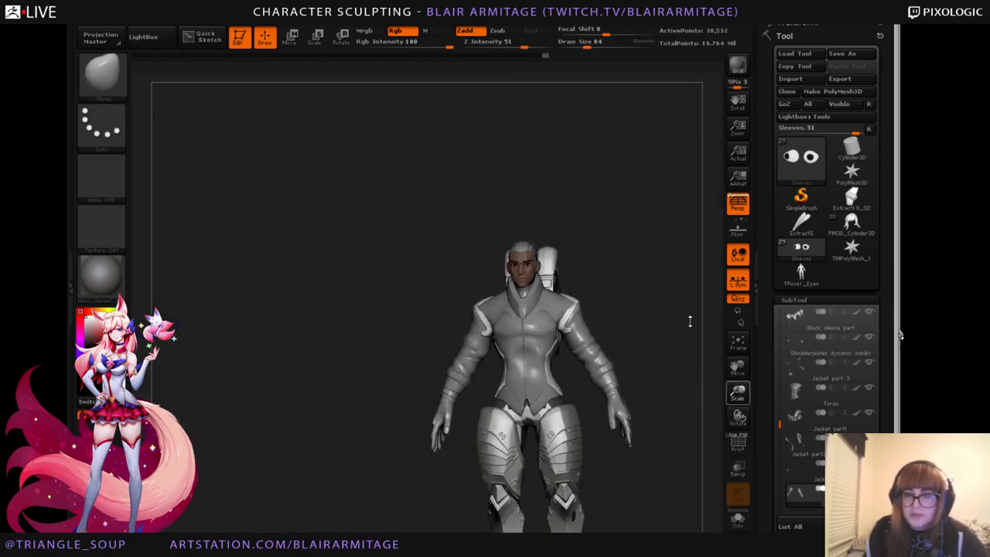
{"action": "right_click_drag", "start_coordinate": [689, 320], "coordinate": [590, 253]}
{"action": "right_click_drag", "start_coordinate": [624, 380], "coordinate": [623, 399]}
{"action": "mouse_move", "coordinate": [739, 399]}
{"action": "left_mouse_down"}
{"action": "mouse_move", "coordinate": [596, 398]}
{"action": "mouse_move", "coordinate": [588, 386]}
{"action": "left_mouse_up"}
{"action": "left_click_drag", "start_coordinate": [244, 491], "coordinate": [284, 459]}
{"action": "left_click_drag", "start_coordinate": [293, 497], "coordinate": [307, 354], "text": "alt"}
{"action": "left_click_drag", "start_coordinate": [619, 451], "coordinate": [624, 406], "text": "alt"}
{"action": "left_click_drag", "start_coordinate": [737, 393], "coordinate": [734, 429]}
{"action": "left_click_drag", "start_coordinate": [671, 506], "coordinate": [560, 228], "text": "alt"}
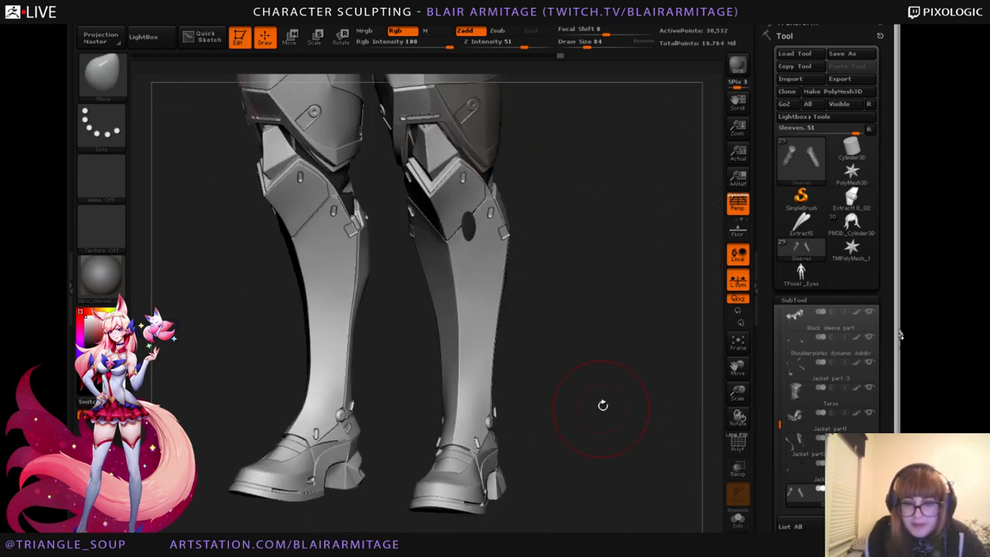
Select the Calves subtool and smooth the central shin ridge below the knee plates.
{"action": "left_click_drag", "start_coordinate": [600, 405], "coordinate": [655, 343], "text": "alt"}
{"action": "left_click", "coordinate": [520, 360], "text": "alt"}
{"action": "left_click_drag", "start_coordinate": [738, 393], "coordinate": [734, 425]}
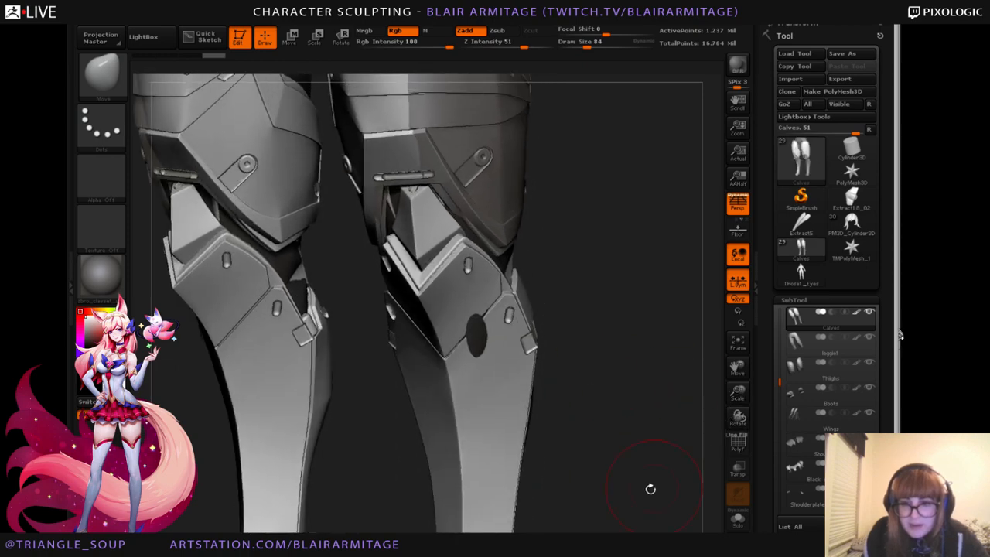
{"action": "left_click_drag", "start_coordinate": [649, 488], "coordinate": [681, 264], "text": "alt"}
{"action": "left_click_drag", "start_coordinate": [539, 331], "coordinate": [539, 308], "text": "shift"}
{"action": "mouse_move", "coordinate": [617, 334]}
{"action": "left_mouse_down"}
{"action": "mouse_move", "coordinate": [669, 348]}
{"action": "mouse_move", "coordinate": [660, 338]}
{"action": "mouse_move", "coordinate": [619, 399]}
{"action": "left_mouse_up"}
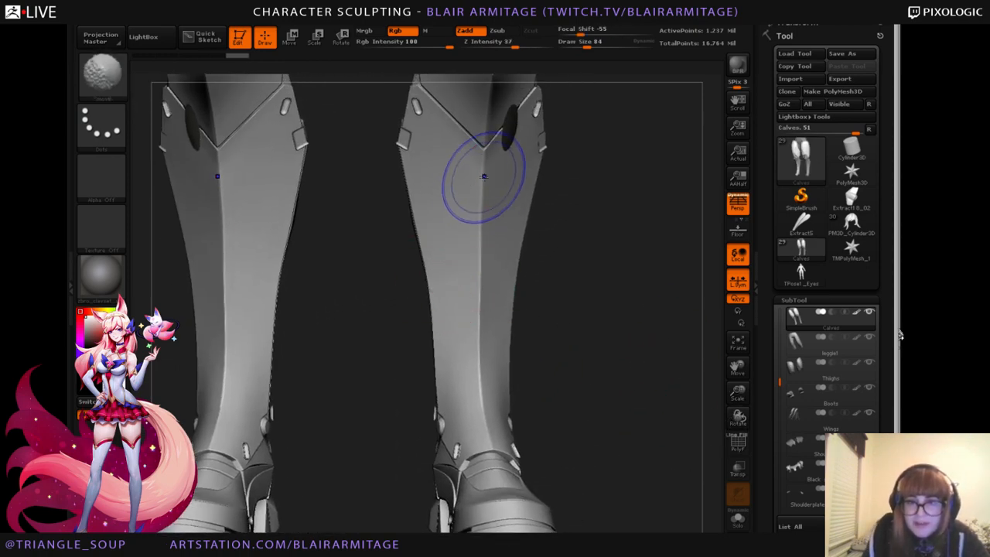
{"action": "mouse_move", "coordinate": [490, 196]}
{"action": "left_mouse_down", "text": "shift"}
{"action": "mouse_move", "coordinate": [474, 340]}
{"action": "mouse_move", "coordinate": [484, 411]}
{"action": "mouse_move", "coordinate": [482, 191]}
{"action": "mouse_move", "coordinate": [480, 396]}
{"action": "mouse_move", "coordinate": [479, 236]}
{"action": "mouse_move", "coordinate": [476, 314]}
{"action": "left_mouse_up", "text": "shift"}
Smooth the upper part of the seam along the side of the calf armour.
{"action": "left_click_drag", "start_coordinate": [600, 405], "coordinate": [437, 372]}
{"action": "left_click_drag", "start_coordinate": [737, 392], "coordinate": [742, 414]}
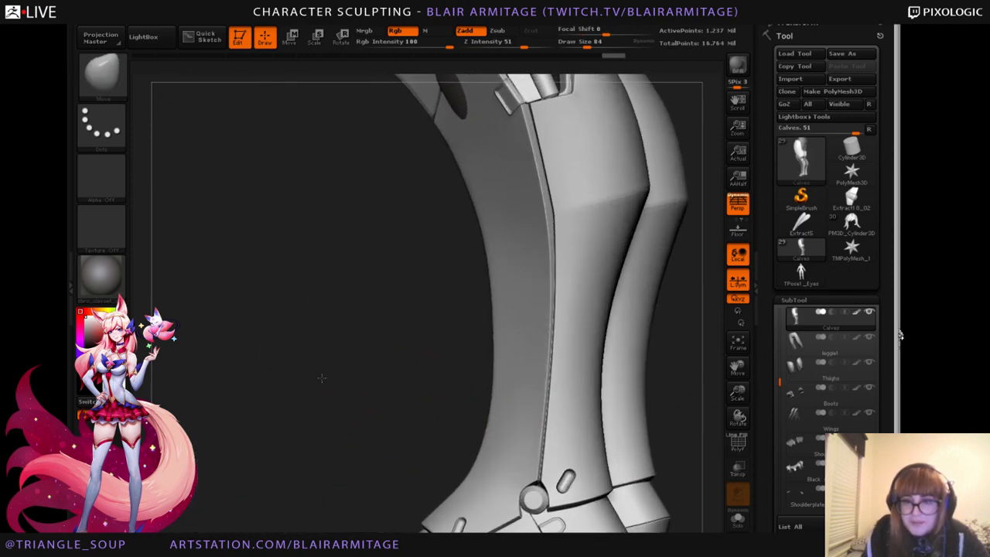
{"action": "left_click_drag", "start_coordinate": [337, 380], "coordinate": [373, 357]}
{"action": "mouse_move", "coordinate": [500, 133]}
{"action": "left_mouse_down", "text": "shift"}
{"action": "mouse_move", "coordinate": [499, 121]}
{"action": "mouse_move", "coordinate": [502, 130]}
{"action": "left_mouse_up", "text": "shift"}
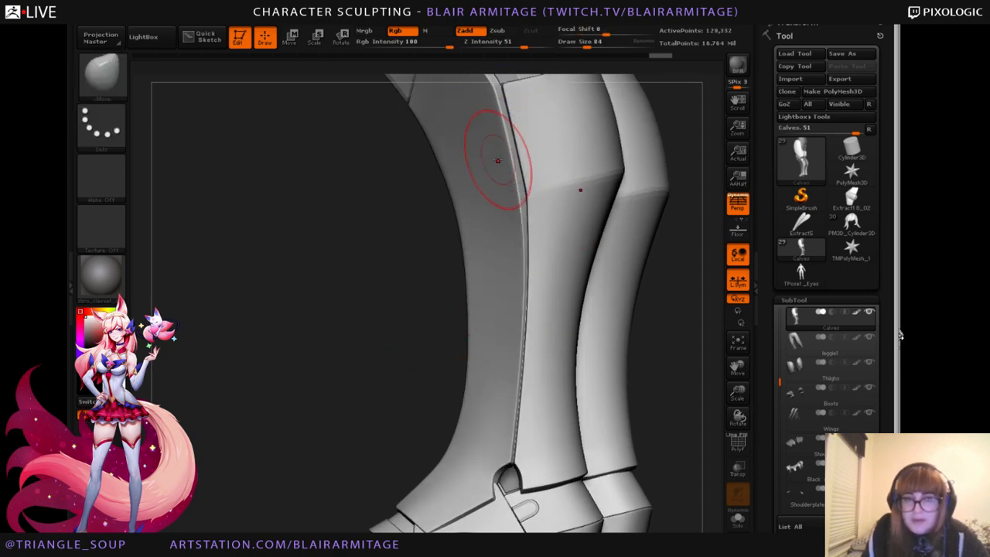
Isolate the Calves subtool and inspect its side seams and ankle openings.
{"action": "mouse_move", "coordinate": [697, 457]}
{"action": "left_mouse_down"}
{"action": "mouse_move", "coordinate": [685, 413]}
{"action": "mouse_move", "coordinate": [722, 476]}
{"action": "mouse_move", "coordinate": [730, 511]}
{"action": "mouse_move", "coordinate": [706, 400]}
{"action": "mouse_move", "coordinate": [722, 362]}
{"action": "left_mouse_up"}
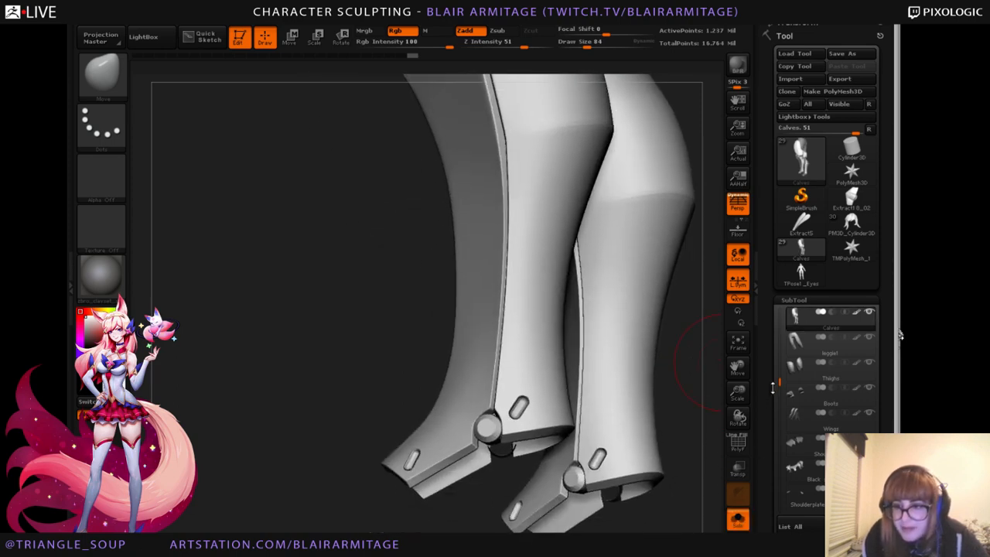
{"action": "left_click_drag", "start_coordinate": [777, 375], "coordinate": [776, 368]}
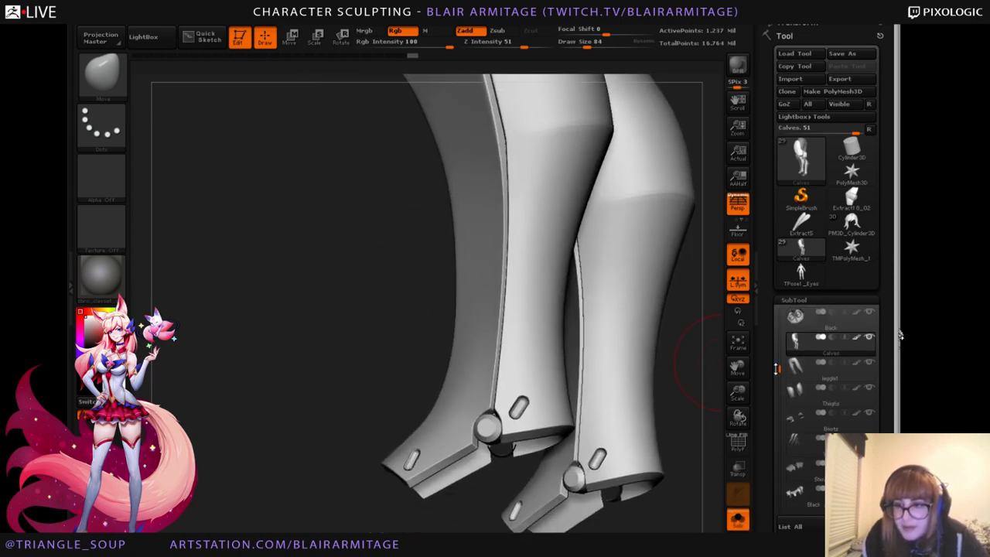
{"action": "left_click", "coordinate": [475, 354], "text": "ctrl+shift"}
{"action": "mouse_move", "coordinate": [365, 397]}
{"action": "left_mouse_down"}
{"action": "mouse_move", "coordinate": [349, 349]}
{"action": "mouse_move", "coordinate": [347, 380]}
{"action": "left_mouse_up"}
{"action": "left_click", "coordinate": [348, 381], "text": "ctrl+shift"}
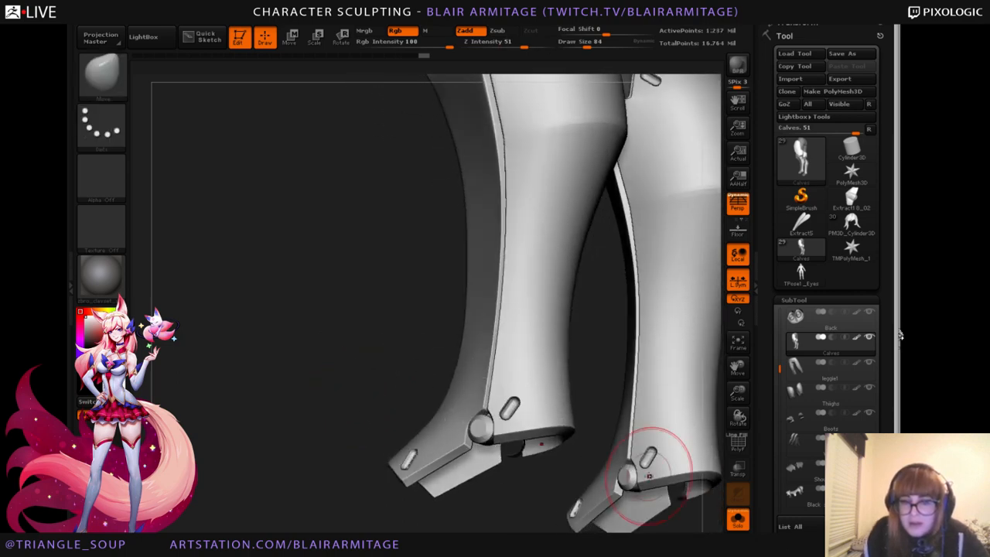
{"action": "mouse_move", "coordinate": [762, 472]}
{"action": "left_mouse_down"}
{"action": "mouse_move", "coordinate": [771, 290]}
{"action": "mouse_move", "coordinate": [771, 307]}
{"action": "left_mouse_up"}
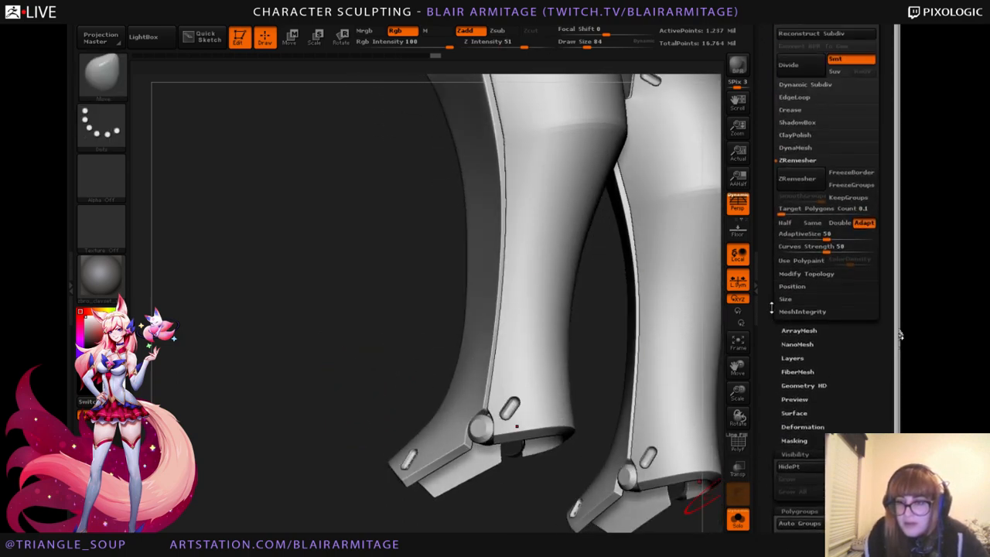
Smooth the side edge of the shin plate along the calf seam and up to the knee plate.
{"action": "mouse_move", "coordinate": [502, 331]}
{"action": "left_mouse_down", "text": "shift"}
{"action": "mouse_move", "coordinate": [492, 353]}
{"action": "mouse_move", "coordinate": [501, 235]}
{"action": "left_mouse_up", "text": "shift"}
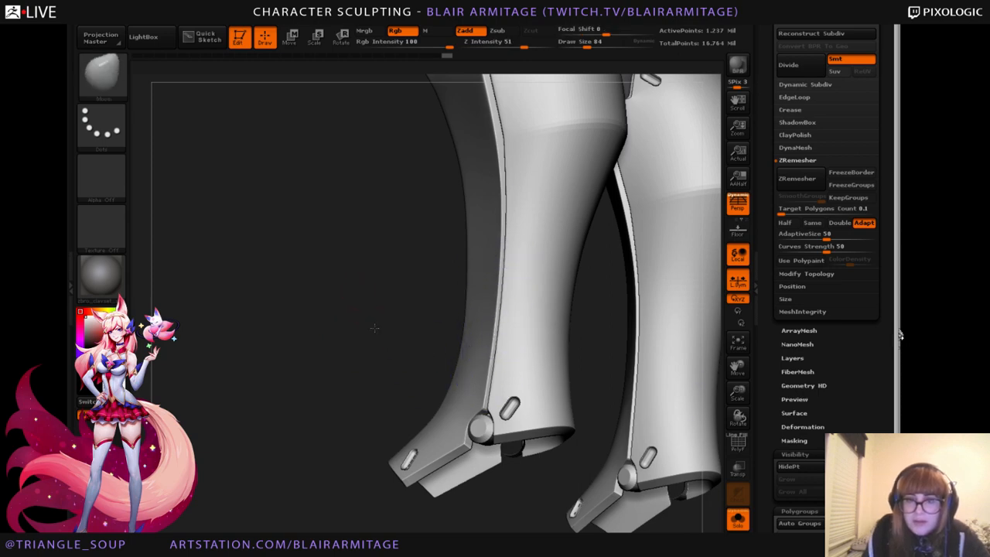
{"action": "left_click_drag", "start_coordinate": [373, 327], "coordinate": [385, 498], "text": "alt"}
{"action": "mouse_move", "coordinate": [511, 242]}
{"action": "left_mouse_down", "text": "shift"}
{"action": "mouse_move", "coordinate": [504, 230]}
{"action": "mouse_move", "coordinate": [515, 292]}
{"action": "left_mouse_up", "text": "shift"}
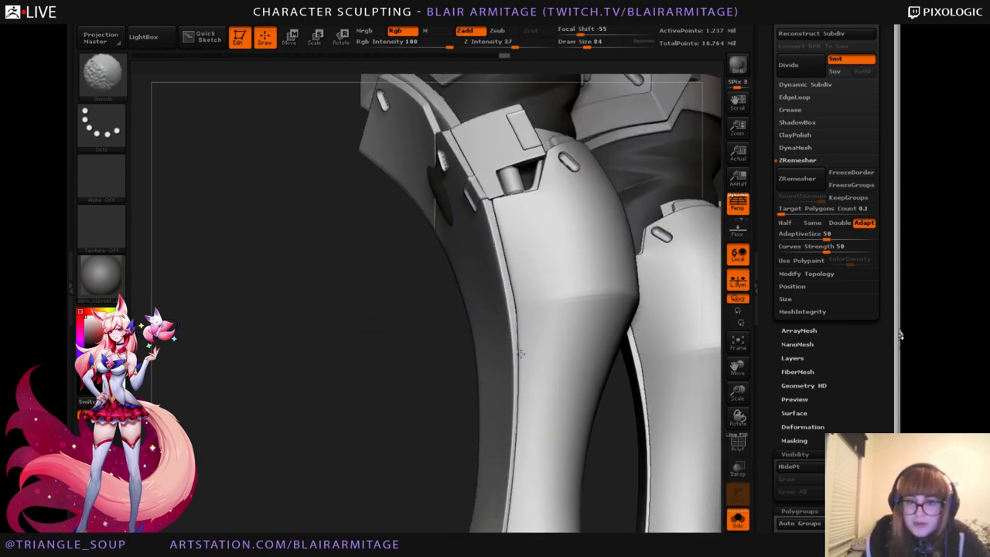
{"action": "left_click_drag", "start_coordinate": [345, 307], "coordinate": [384, 367], "text": "alt"}
{"action": "mouse_move", "coordinate": [451, 180]}
{"action": "left_mouse_down", "text": "shift"}
{"action": "mouse_move", "coordinate": [459, 165]}
{"action": "mouse_move", "coordinate": [448, 170]}
{"action": "left_mouse_up", "text": "shift"}
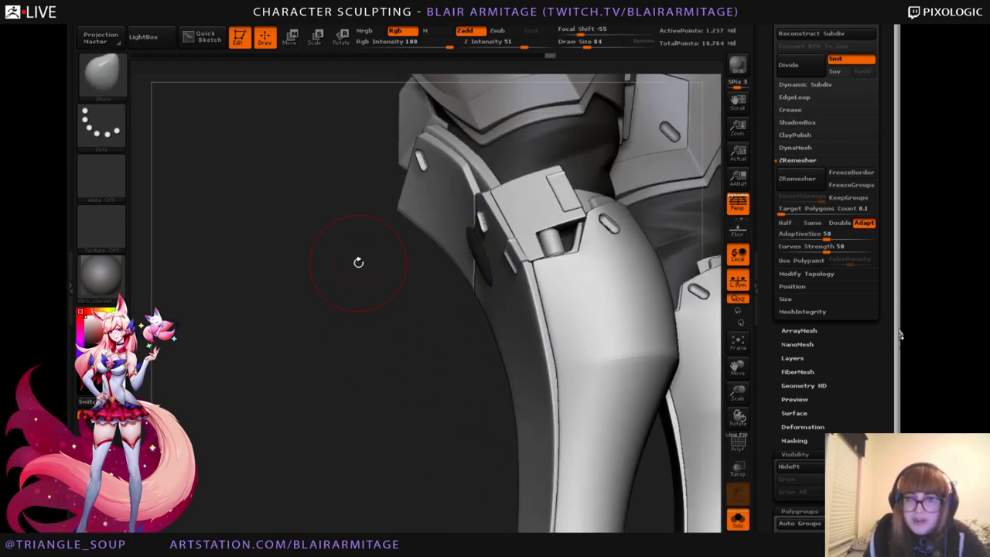
Smooth the knee plate's border and the shin plate edge from the knee down on the opposite side of the leg.
{"action": "mouse_move", "coordinate": [350, 314]}
{"action": "left_mouse_down"}
{"action": "mouse_move", "coordinate": [663, 294]}
{"action": "mouse_move", "coordinate": [541, 263]}
{"action": "mouse_move", "coordinate": [610, 225]}
{"action": "mouse_move", "coordinate": [526, 177]}
{"action": "left_mouse_up"}
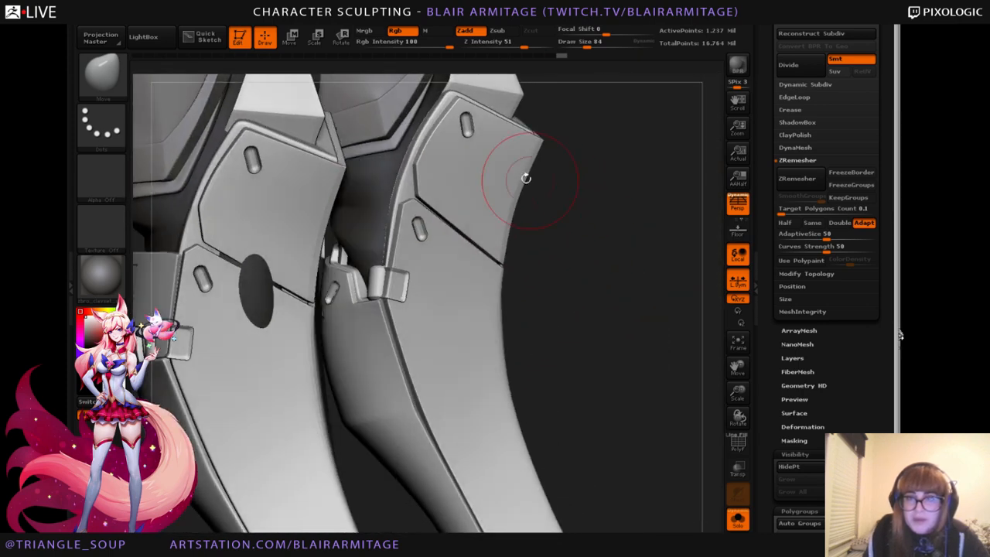
{"action": "left_click_drag", "start_coordinate": [433, 150], "coordinate": [442, 135], "text": "shift"}
{"action": "left_click_drag", "start_coordinate": [389, 249], "coordinate": [411, 201], "text": "shift"}
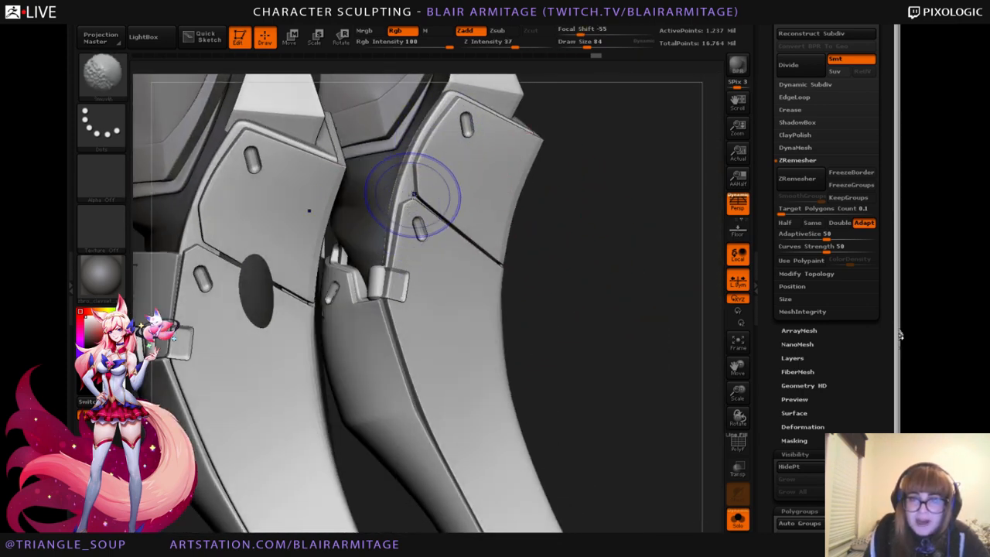
{"action": "mouse_move", "coordinate": [409, 326]}
{"action": "left_mouse_down", "text": "shift"}
{"action": "mouse_move", "coordinate": [405, 343]}
{"action": "mouse_move", "coordinate": [387, 327]}
{"action": "mouse_move", "coordinate": [451, 461]}
{"action": "left_mouse_up", "text": "shift"}
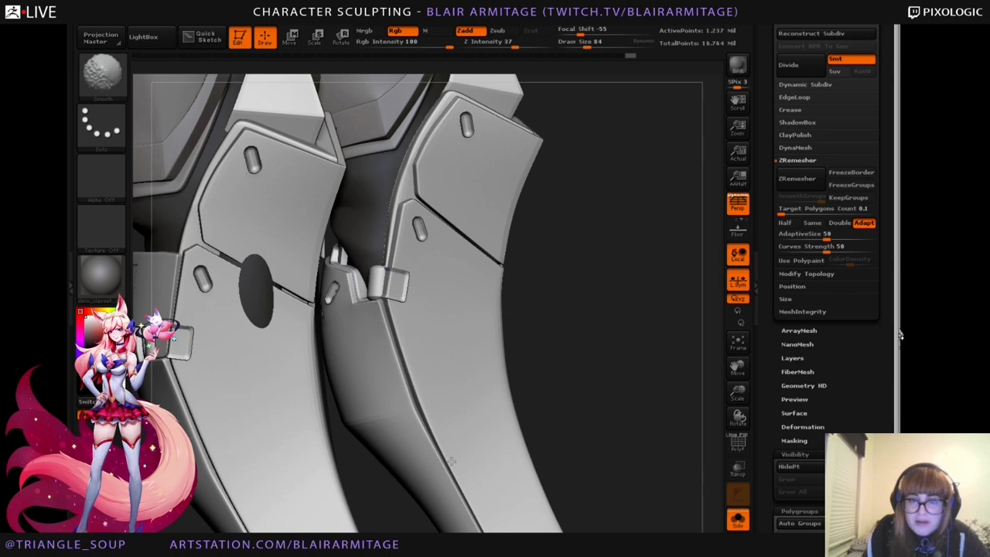
{"action": "right_click_drag", "start_coordinate": [437, 503], "coordinate": [420, 333], "text": "alt"}
{"action": "left_click_drag", "start_coordinate": [423, 289], "coordinate": [502, 424], "text": "shift"}
With the Move Topological brush enlarged to draw size 136, nudge the calf plate along the side seam from ankle upwards.
{"action": "left_click_drag", "start_coordinate": [679, 326], "coordinate": [575, 348]}
{"action": "mouse_move", "coordinate": [679, 413]}
{"action": "left_mouse_down"}
{"action": "mouse_move", "coordinate": [616, 349]}
{"action": "mouse_move", "coordinate": [587, 341]}
{"action": "left_mouse_up"}
{"action": "left_click", "coordinate": [102, 76]}
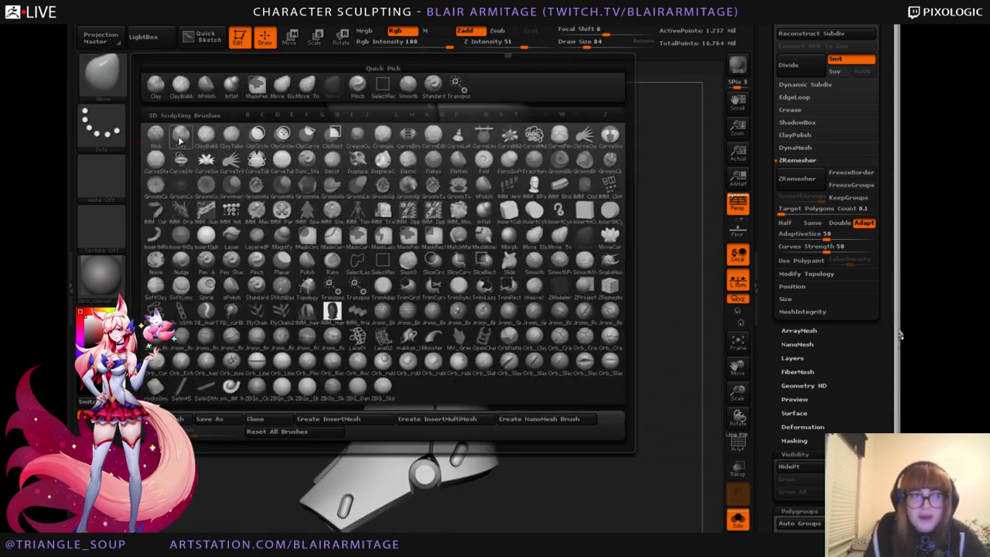
{"action": "left_click", "coordinate": [307, 83]}
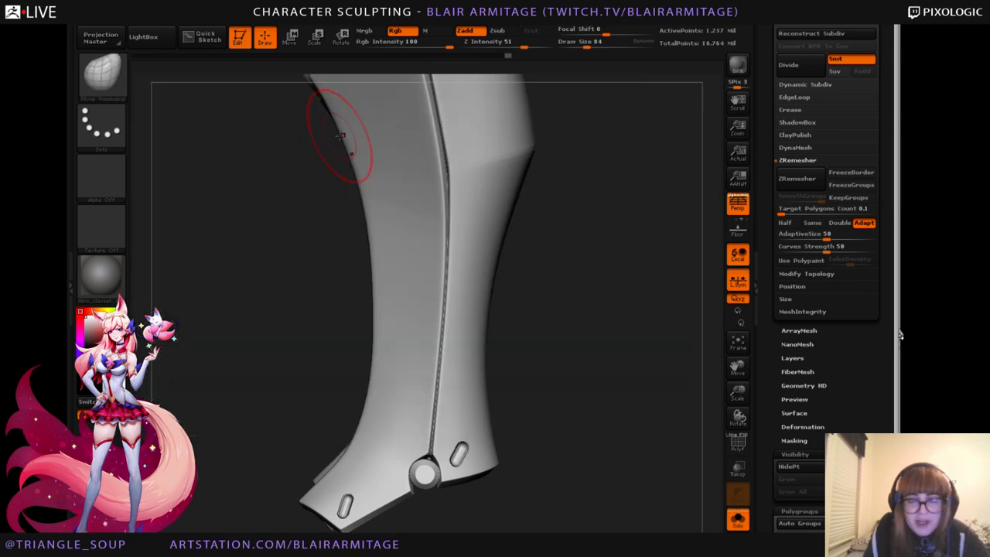
{"action": "left_click_drag", "start_coordinate": [448, 415], "coordinate": [450, 418]}
{"action": "key", "text": "bracketright"}
{"action": "key", "text": "bracketright"}
{"action": "left_click_drag", "start_coordinate": [453, 358], "coordinate": [457, 351]}
{"action": "left_click_drag", "start_coordinate": [460, 301], "coordinate": [465, 300]}
{"action": "left_click_drag", "start_coordinate": [463, 262], "coordinate": [470, 249]}
{"action": "left_click_drag", "start_coordinate": [457, 181], "coordinate": [461, 174]}
Adjust the shin plate edge below the knee and along the middle of the calf to tighten the side seam.
{"action": "left_click_drag", "start_coordinate": [572, 234], "coordinate": [583, 338], "text": "alt"}
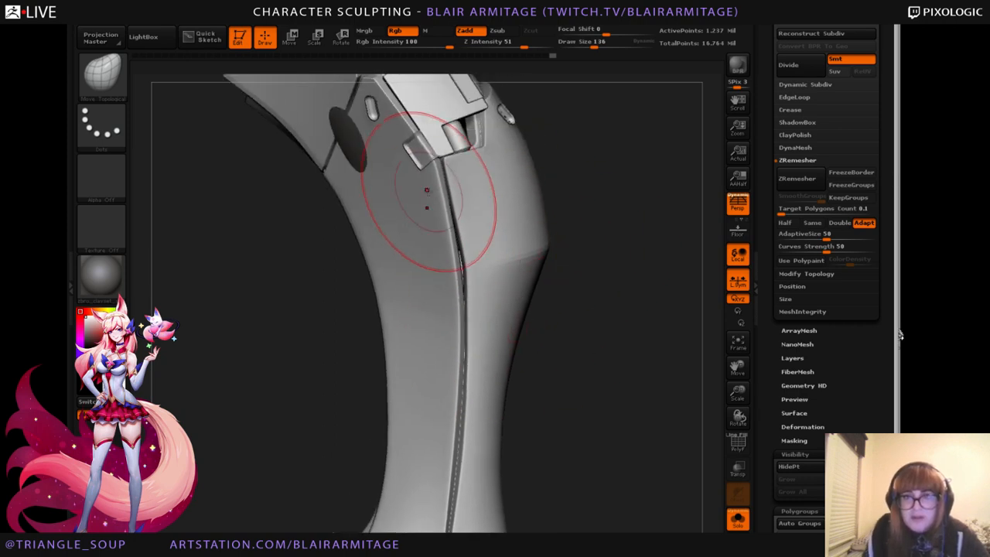
{"action": "left_click_drag", "start_coordinate": [428, 194], "coordinate": [436, 189]}
{"action": "left_click_drag", "start_coordinate": [524, 383], "coordinate": [521, 299], "text": "alt"}
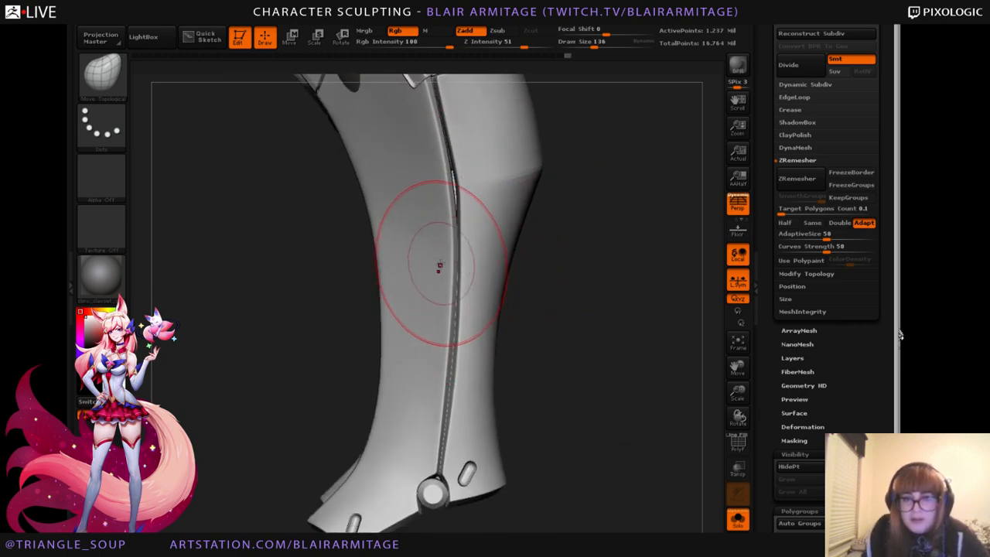
{"action": "left_click_drag", "start_coordinate": [439, 266], "coordinate": [442, 272]}
{"action": "left_click_drag", "start_coordinate": [440, 347], "coordinate": [438, 356]}
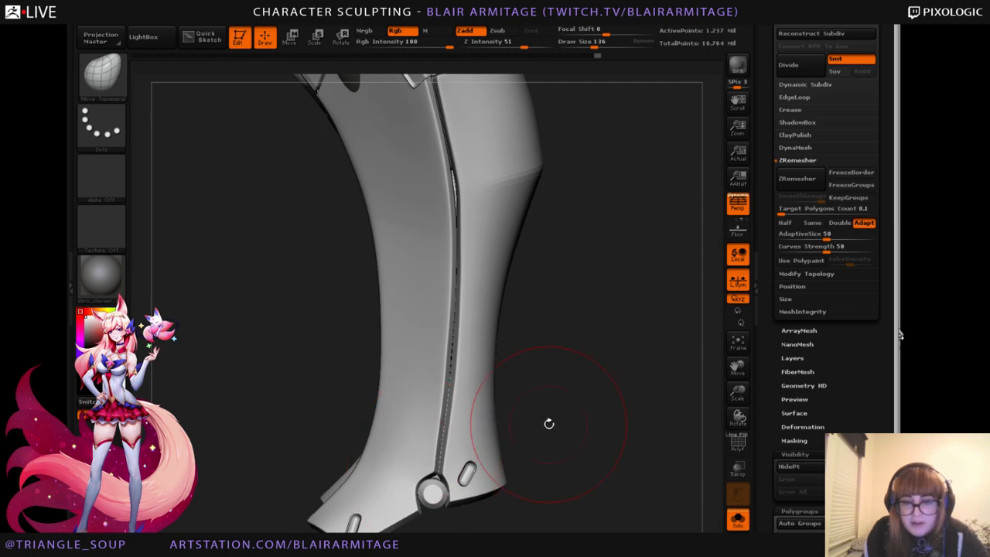
{"action": "left_click_drag", "start_coordinate": [549, 424], "coordinate": [568, 407], "text": "alt"}
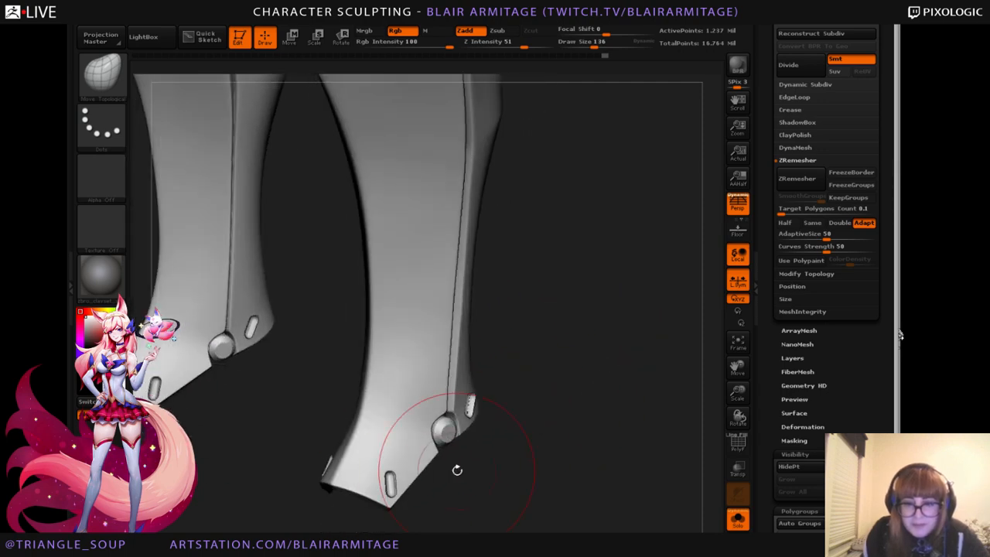
{"action": "mouse_move", "coordinate": [457, 470]}
{"action": "left_mouse_down"}
{"action": "mouse_move", "coordinate": [593, 398]}
{"action": "mouse_move", "coordinate": [598, 428]}
{"action": "mouse_move", "coordinate": [606, 389]}
{"action": "mouse_move", "coordinate": [558, 394]}
{"action": "left_mouse_up"}
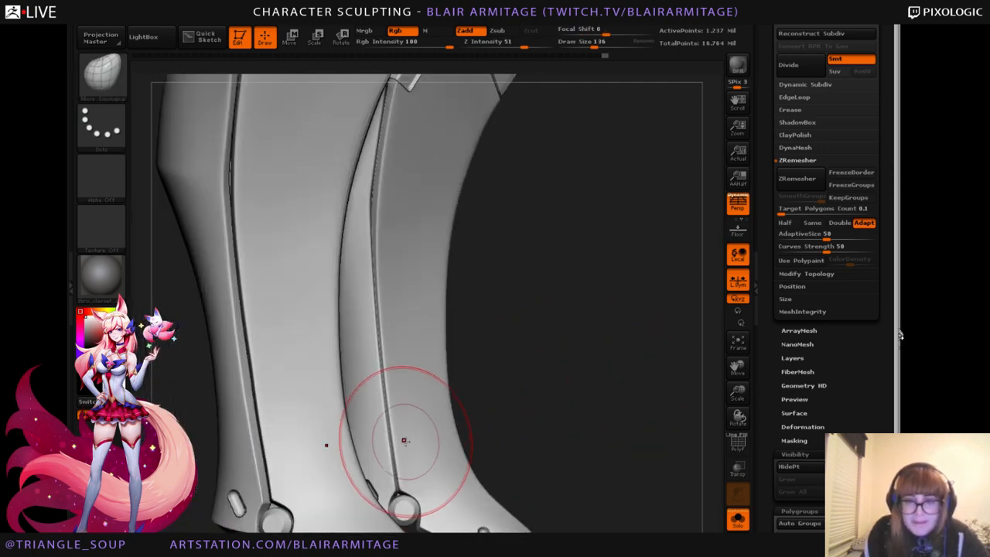
Nudge the plate edges along the calf's side seam between ankle and knee with Move Topological to even the gap.
{"action": "left_click_drag", "start_coordinate": [404, 440], "coordinate": [395, 324]}
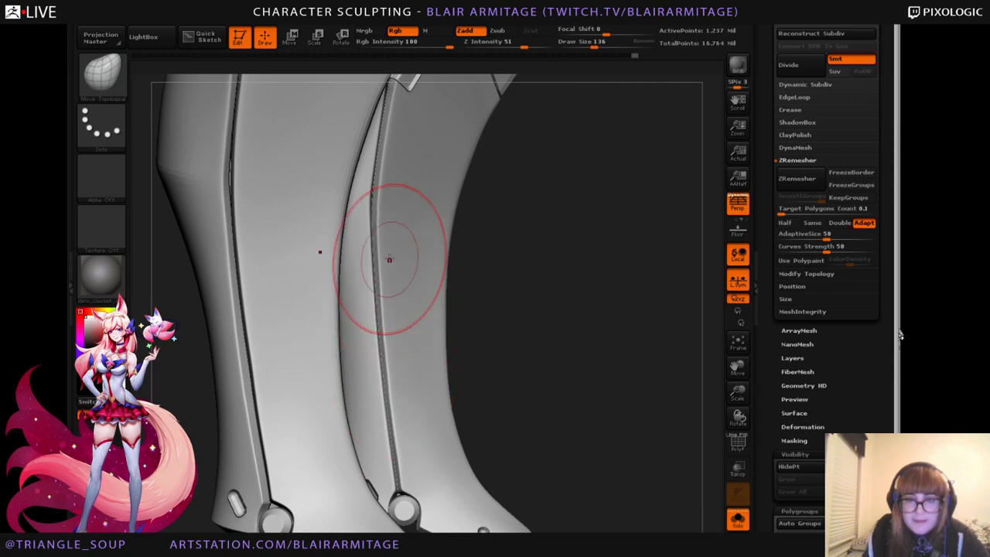
{"action": "mouse_move", "coordinate": [345, 177]}
{"action": "left_mouse_down"}
{"action": "mouse_move", "coordinate": [371, 186]}
{"action": "mouse_move", "coordinate": [378, 135]}
{"action": "left_mouse_up"}
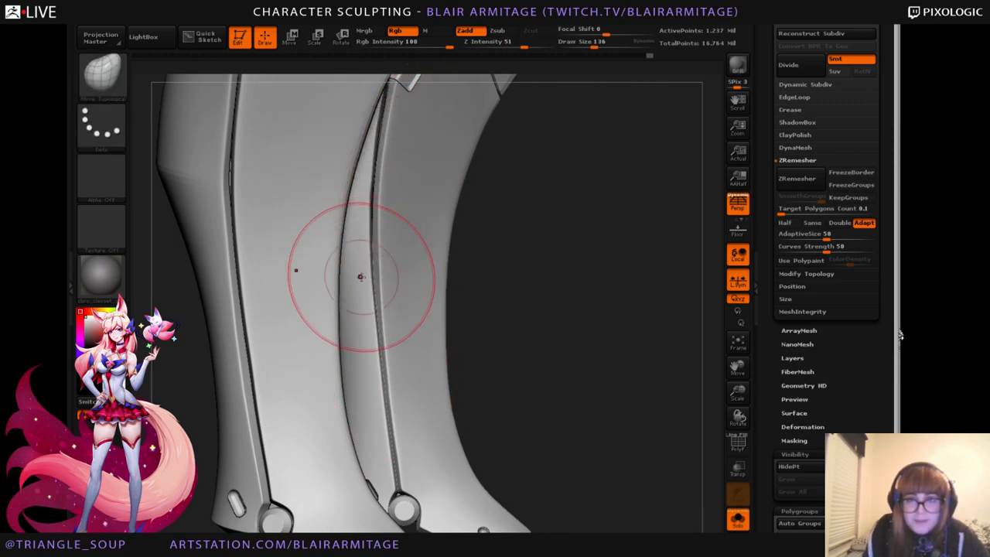
{"action": "left_click_drag", "start_coordinate": [361, 277], "coordinate": [371, 379]}
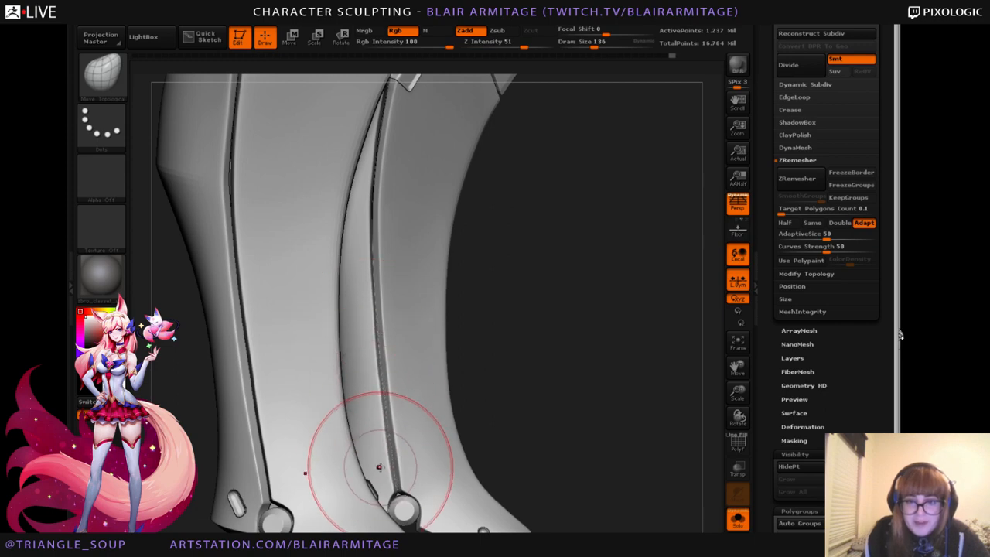
{"action": "left_click_drag", "start_coordinate": [464, 393], "coordinate": [482, 417]}
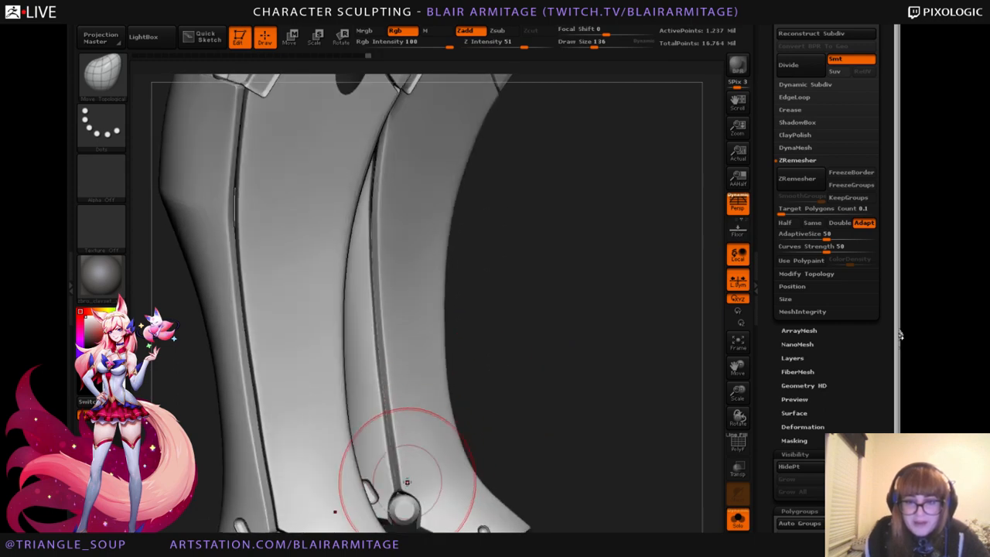
{"action": "left_click_drag", "start_coordinate": [407, 481], "coordinate": [402, 430]}
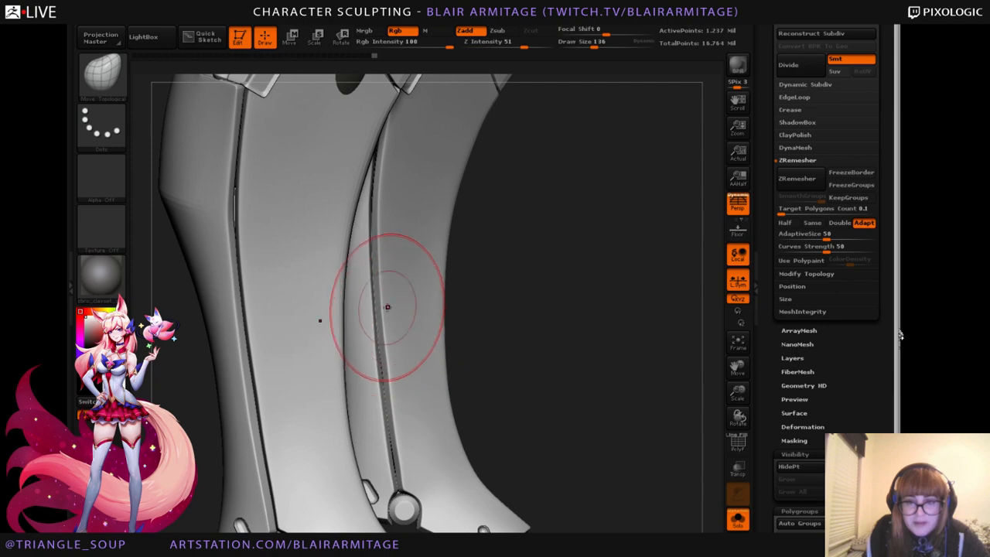
Isolate the knee and shin plates, smooth the knee plate's lower edge beside the shin plate, and bring the surrounding leg parts back into view.
{"action": "mouse_move", "coordinate": [568, 209]}
{"action": "left_mouse_down", "text": "alt"}
{"action": "mouse_move", "coordinate": [559, 335]}
{"action": "mouse_move", "coordinate": [510, 329]}
{"action": "mouse_move", "coordinate": [566, 341]}
{"action": "mouse_move", "coordinate": [556, 356]}
{"action": "left_mouse_up", "text": "alt"}
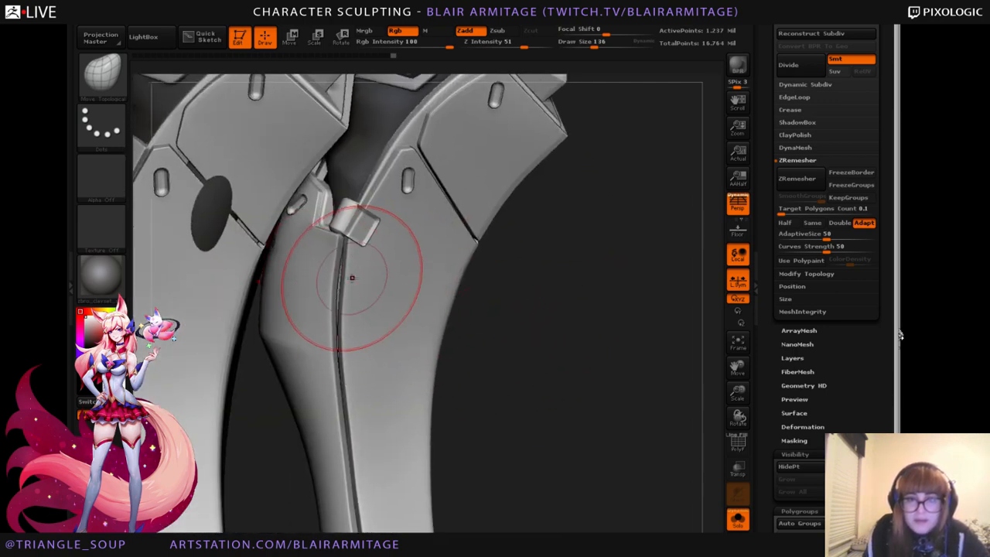
{"action": "mouse_move", "coordinate": [541, 309]}
{"action": "left_mouse_down"}
{"action": "mouse_move", "coordinate": [538, 360]}
{"action": "mouse_move", "coordinate": [517, 331]}
{"action": "mouse_move", "coordinate": [585, 356]}
{"action": "left_mouse_up"}
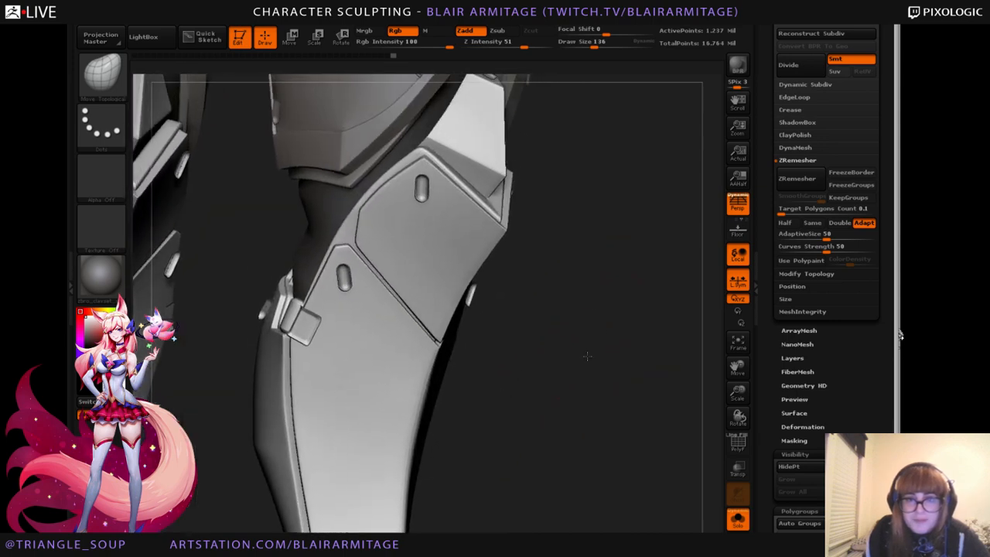
{"action": "key", "text": "ctrl+shift"}
{"action": "left_click", "coordinate": [420, 272], "text": "ctrl+shift"}
{"action": "mouse_move", "coordinate": [621, 351]}
{"action": "left_mouse_down"}
{"action": "mouse_move", "coordinate": [574, 266]}
{"action": "mouse_move", "coordinate": [603, 208]}
{"action": "left_mouse_up"}
{"action": "left_click_drag", "start_coordinate": [587, 294], "coordinate": [521, 333]}
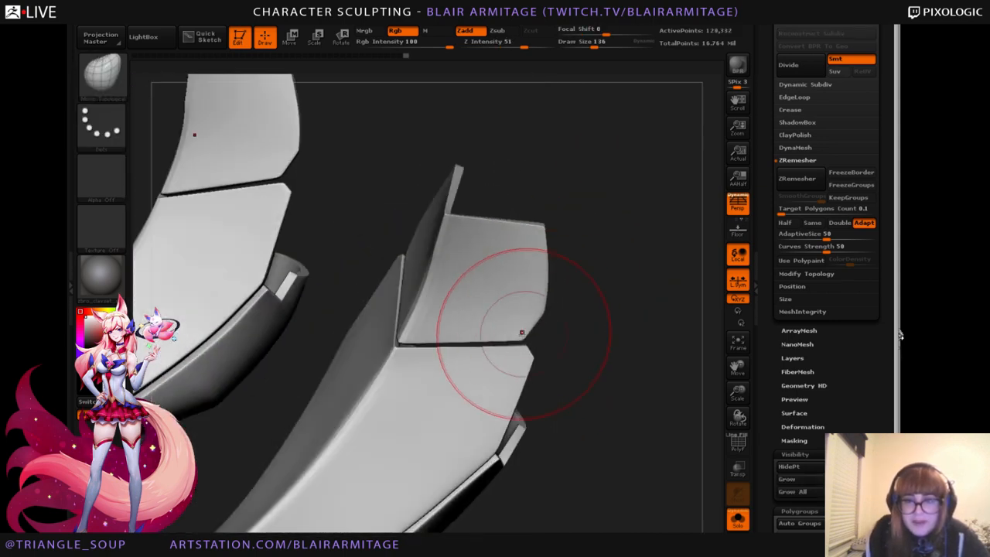
{"action": "left_click_drag", "start_coordinate": [564, 309], "coordinate": [661, 259]}
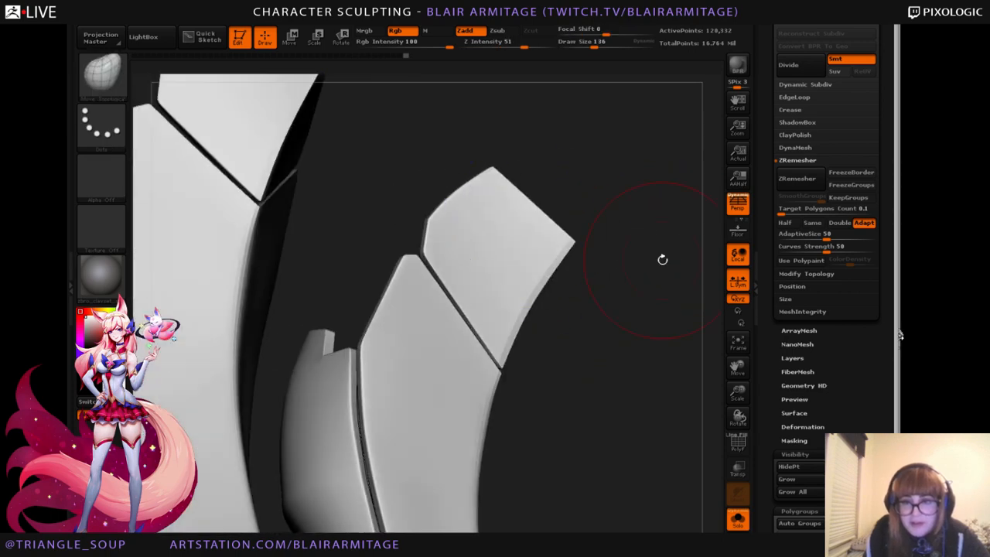
{"action": "mouse_move", "coordinate": [621, 302]}
{"action": "left_mouse_down"}
{"action": "mouse_move", "coordinate": [564, 255]}
{"action": "mouse_move", "coordinate": [588, 302]}
{"action": "mouse_move", "coordinate": [611, 301]}
{"action": "left_mouse_up"}
{"action": "left_click_drag", "start_coordinate": [444, 291], "coordinate": [454, 307], "text": "shift"}
{"action": "mouse_move", "coordinate": [682, 342]}
{"action": "left_mouse_down", "text": "alt"}
{"action": "mouse_move", "coordinate": [625, 342]}
{"action": "mouse_move", "coordinate": [624, 300]}
{"action": "mouse_move", "coordinate": [631, 298]}
{"action": "left_mouse_up", "text": "alt"}
{"action": "mouse_move", "coordinate": [680, 418]}
{"action": "left_mouse_down"}
{"action": "mouse_move", "coordinate": [663, 389]}
{"action": "mouse_move", "coordinate": [678, 384]}
{"action": "mouse_move", "coordinate": [658, 379]}
{"action": "mouse_move", "coordinate": [638, 334]}
{"action": "left_mouse_up"}
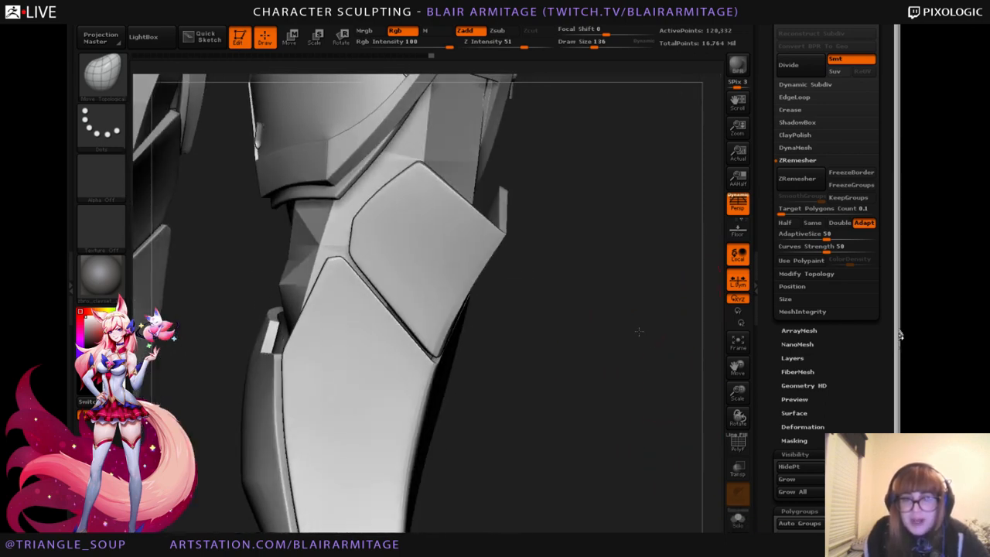
Sketch rough mask shapes on the upper shin plate at draw size 16, and clear the mask.
{"action": "key", "text": "bracketleft"}
{"action": "key", "text": "bracketleft"}
{"action": "key", "text": "bracketleft"}
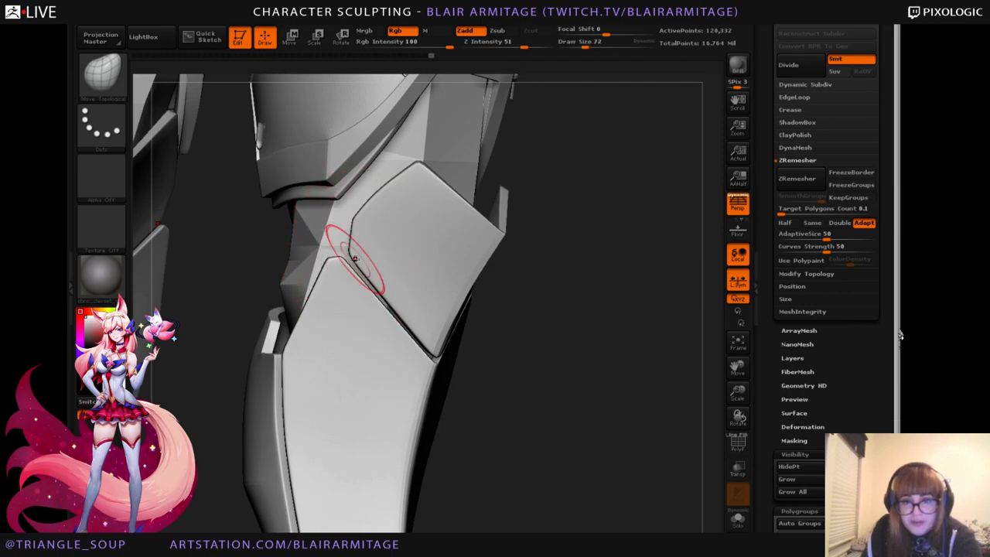
{"action": "left_click_drag", "start_coordinate": [608, 386], "coordinate": [519, 391]}
{"action": "left_click_drag", "start_coordinate": [571, 313], "coordinate": [499, 278]}
{"action": "mouse_move", "coordinate": [306, 391]}
{"action": "left_mouse_down"}
{"action": "mouse_move", "coordinate": [280, 391]}
{"action": "mouse_move", "coordinate": [322, 391]}
{"action": "mouse_move", "coordinate": [588, 299]}
{"action": "mouse_move", "coordinate": [479, 344]}
{"action": "mouse_move", "coordinate": [343, 376]}
{"action": "left_mouse_up"}
{"action": "key", "text": "bracketleft"}
{"action": "key", "text": "bracketleft"}
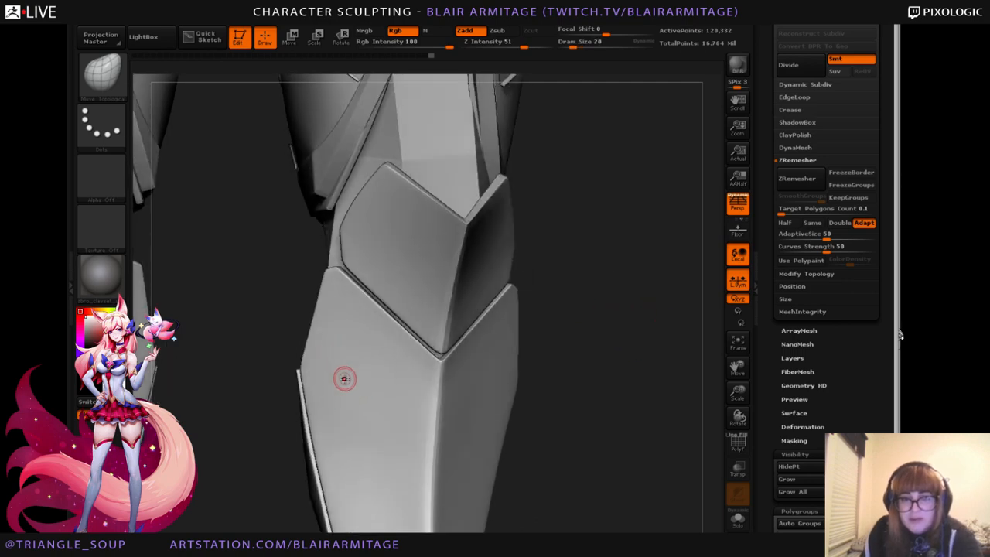
{"action": "mouse_move", "coordinate": [582, 338]}
{"action": "left_mouse_down"}
{"action": "mouse_move", "coordinate": [597, 312]}
{"action": "mouse_move", "coordinate": [392, 337]}
{"action": "left_mouse_up"}
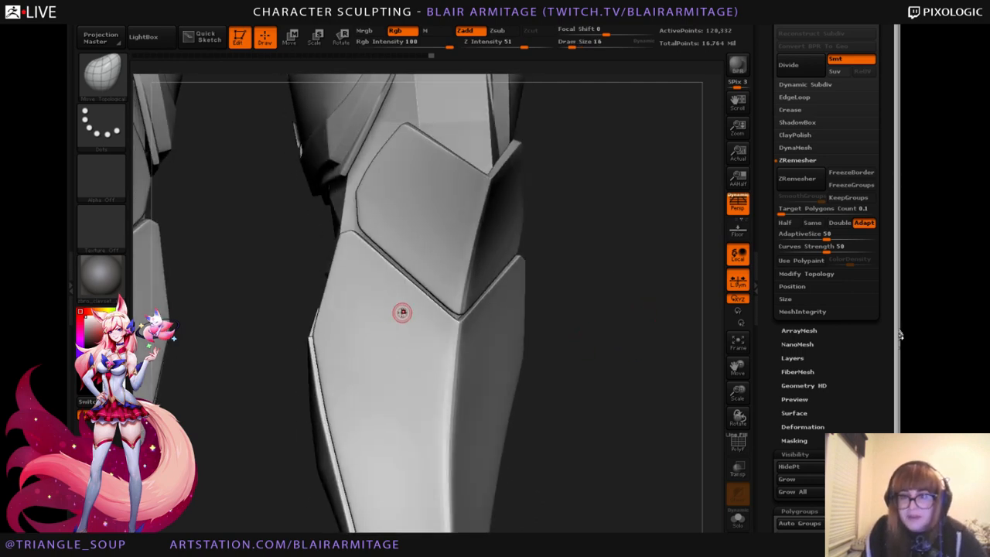
{"action": "key", "text": "ctrl"}
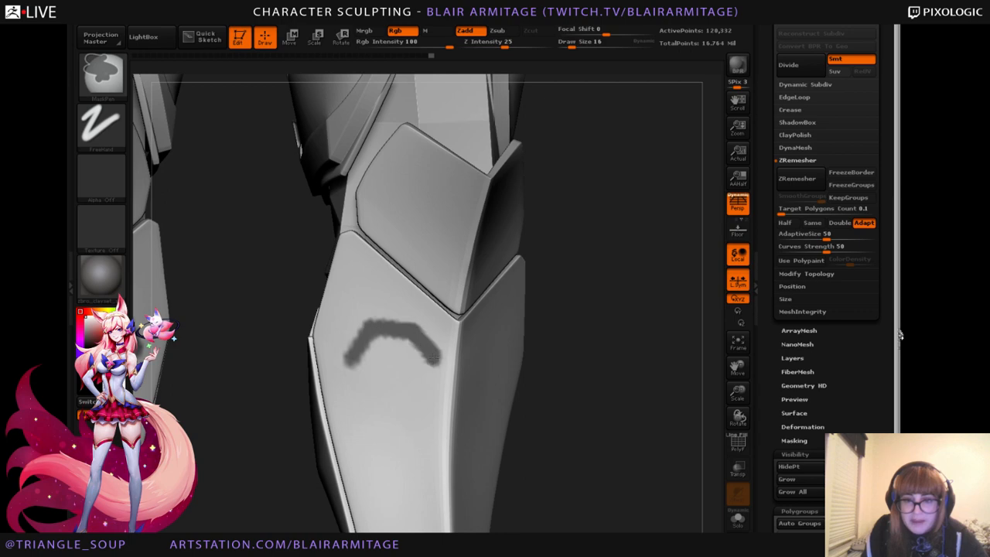
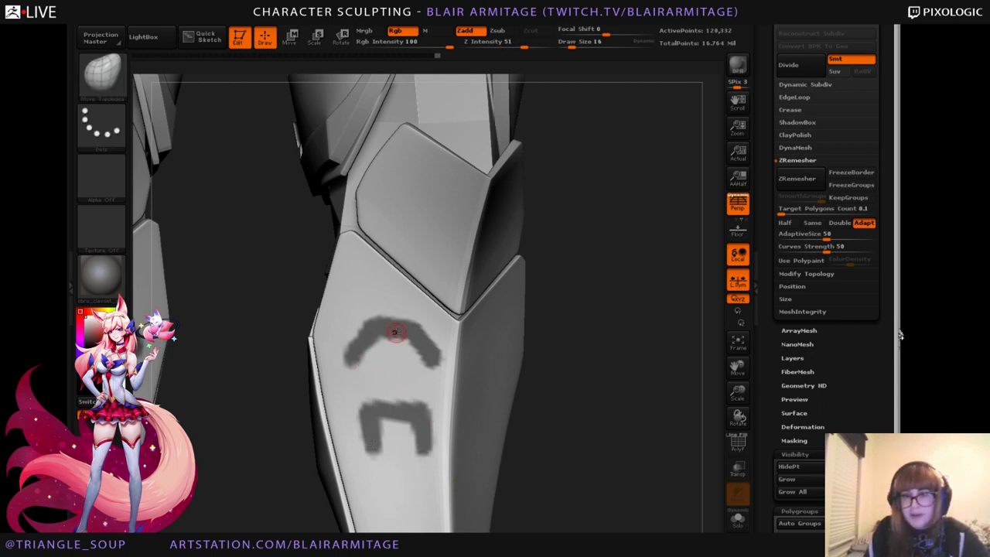
{"action": "key", "text": "ctrl"}
{"action": "left_click_drag", "start_coordinate": [349, 315], "coordinate": [337, 382], "text": "ctrl"}
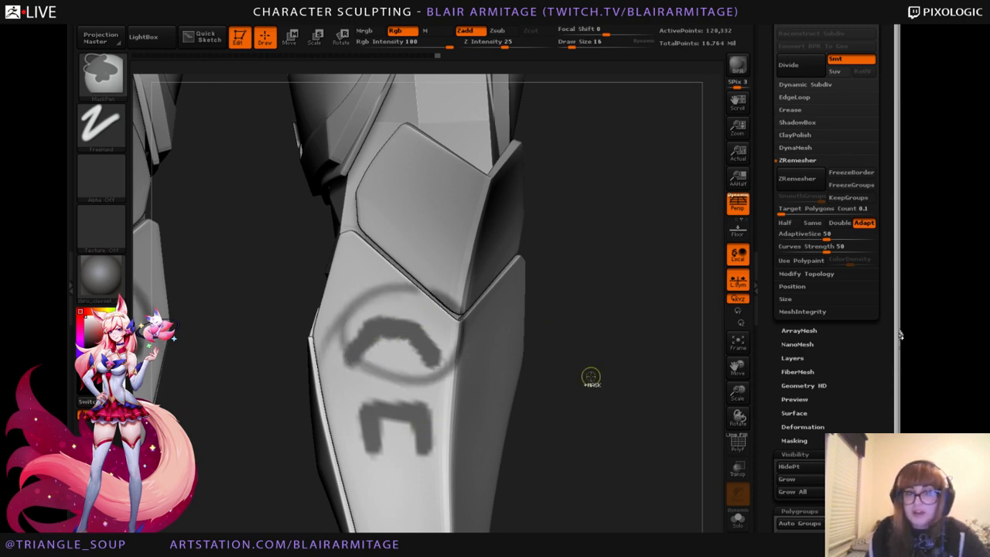
{"action": "mouse_move", "coordinate": [621, 263]}
{"action": "left_mouse_down", "text": "ctrl"}
{"action": "mouse_move", "coordinate": [631, 273]}
{"action": "mouse_move", "coordinate": [612, 356]}
{"action": "left_mouse_up", "text": "ctrl"}
Check the polygroup visibility of the lower-leg armour, show all parts again and regroup the mesh with Auto Groups.
{"action": "mouse_move", "coordinate": [557, 340]}
{"action": "left_mouse_down"}
{"action": "mouse_move", "coordinate": [632, 342]}
{"action": "mouse_move", "coordinate": [627, 314]}
{"action": "mouse_move", "coordinate": [627, 348]}
{"action": "mouse_move", "coordinate": [480, 356]}
{"action": "left_mouse_up"}
{"action": "left_click_drag", "start_coordinate": [647, 391], "coordinate": [603, 255], "text": "alt"}
{"action": "key", "text": "ctrl+shift"}
{"action": "left_click", "coordinate": [492, 390], "text": "ctrl+shift"}
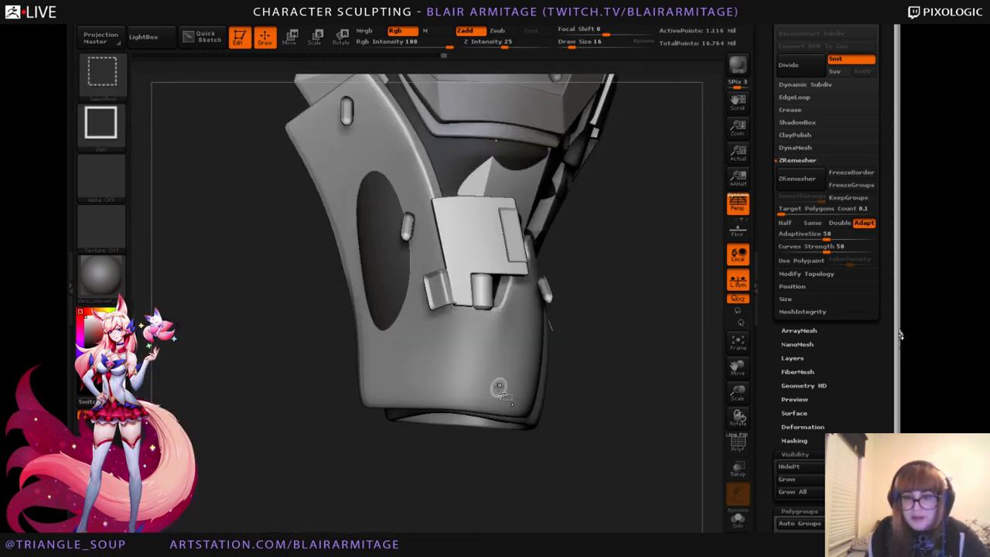
{"action": "left_click", "coordinate": [633, 382], "text": "ctrl+shift"}
{"action": "left_click", "coordinate": [526, 436], "text": "ctrl+shift"}
{"action": "mouse_move", "coordinate": [634, 425]}
{"action": "left_mouse_down"}
{"action": "mouse_move", "coordinate": [691, 379]}
{"action": "mouse_move", "coordinate": [734, 364]}
{"action": "mouse_move", "coordinate": [717, 341]}
{"action": "mouse_move", "coordinate": [616, 370]}
{"action": "left_mouse_up"}
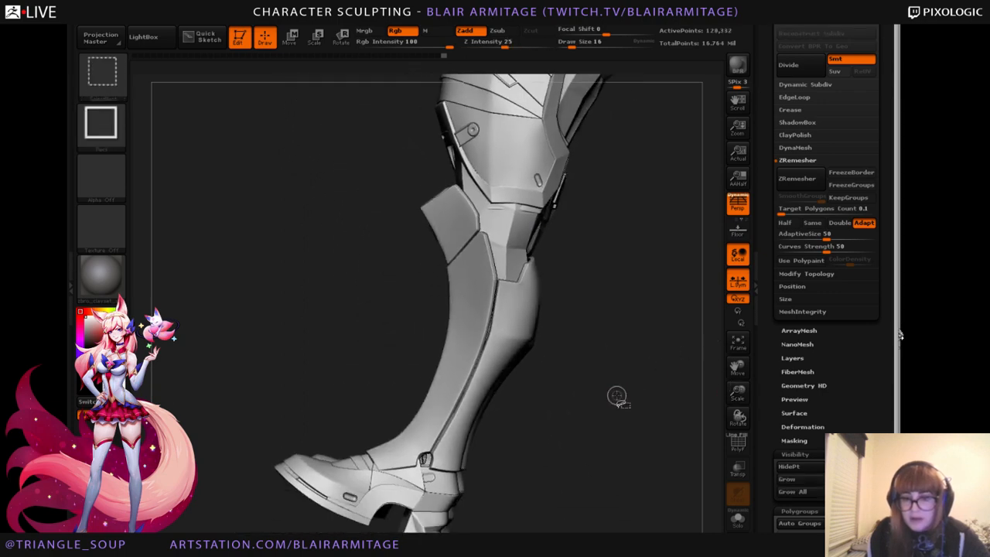
{"action": "left_click", "coordinate": [642, 392], "text": "ctrl+shift"}
{"action": "left_click_drag", "start_coordinate": [837, 402], "coordinate": [838, 200]}
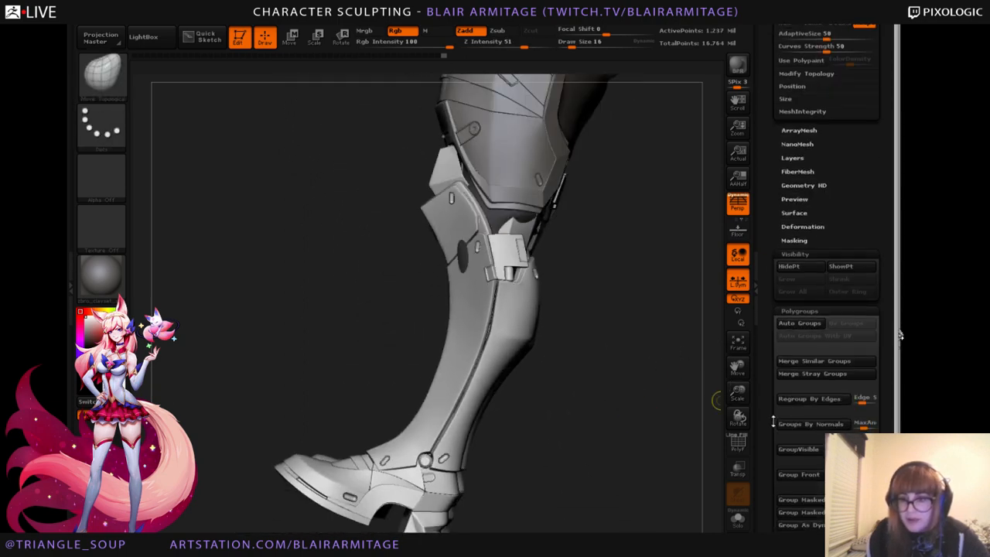
{"action": "left_click_drag", "start_coordinate": [773, 460], "coordinate": [773, 371]}
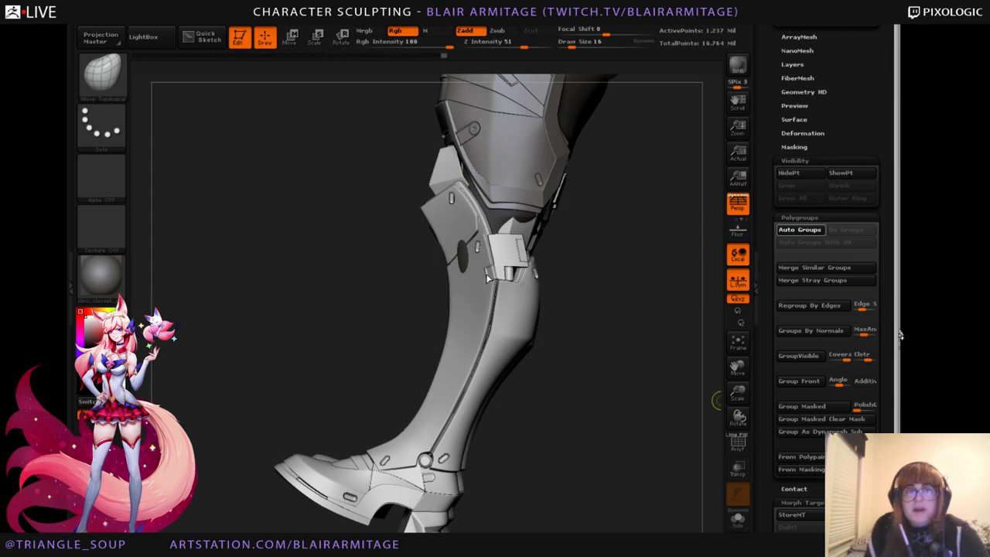
Isolate and mask the shin plates, restore all parts, and invert the mask so only the shin plates remain editable.
{"action": "left_click", "coordinate": [455, 336], "text": "ctrl+shift"}
{"action": "left_click_drag", "start_coordinate": [654, 383], "coordinate": [603, 333], "text": "shift"}
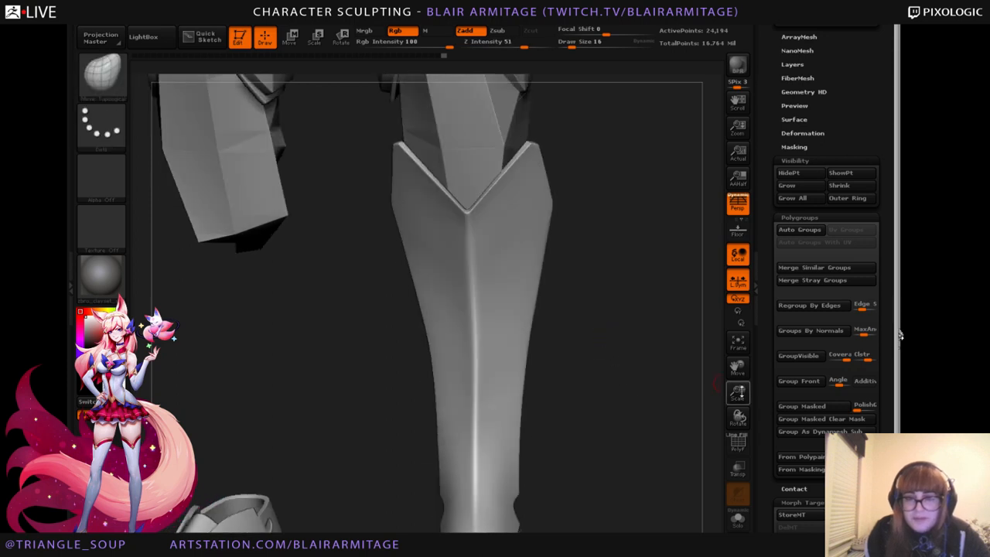
{"action": "left_click_drag", "start_coordinate": [738, 392], "coordinate": [301, 524]}
{"action": "left_click", "coordinate": [739, 519]}
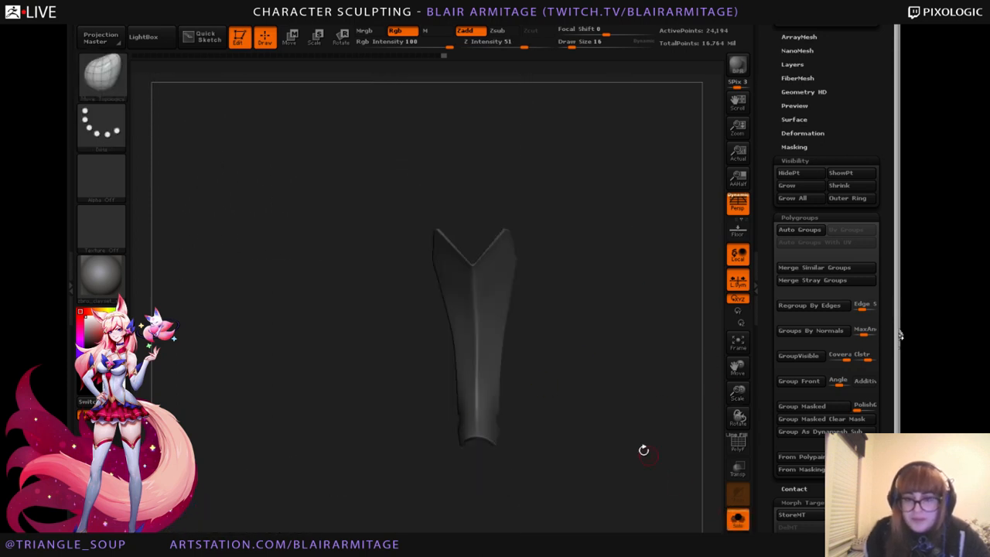
{"action": "left_click", "coordinate": [643, 450], "text": "ctrl+shift"}
{"action": "left_click", "coordinate": [378, 256], "text": "ctrl+shift"}
{"action": "left_click_drag", "start_coordinate": [424, 187], "coordinate": [136, 532], "text": "ctrl"}
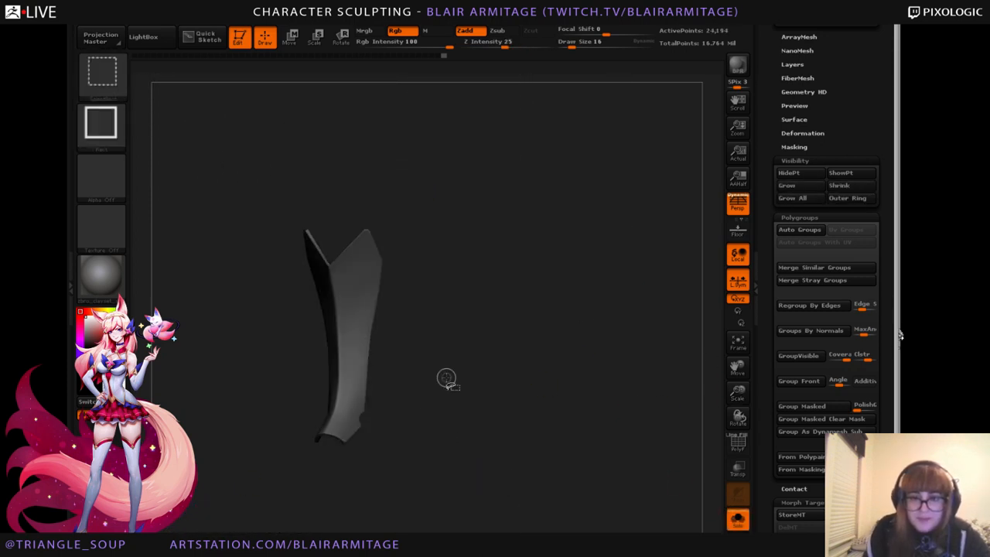
{"action": "left_click", "coordinate": [446, 379], "text": "ctrl+shift"}
{"action": "left_click", "coordinate": [739, 519]}
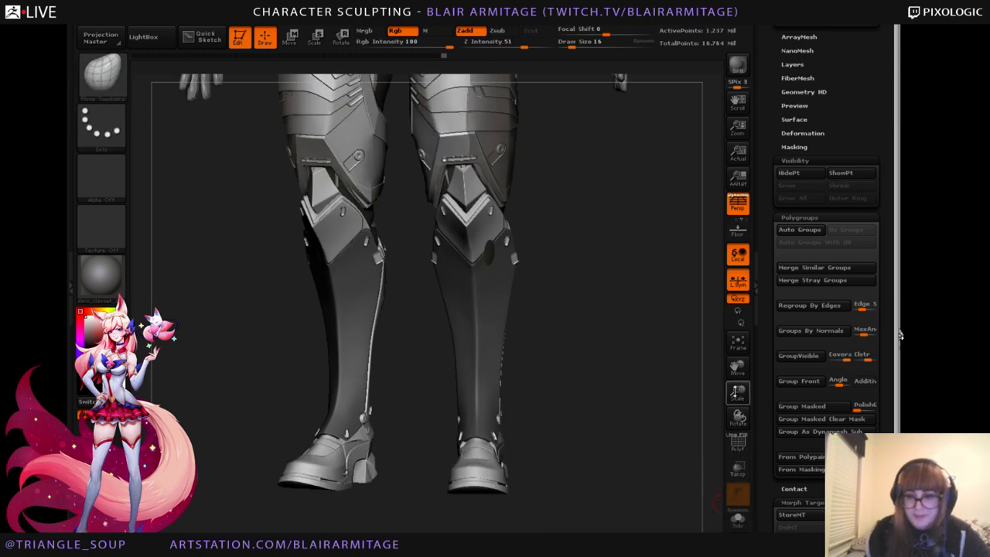
{"action": "left_click_drag", "start_coordinate": [734, 391], "coordinate": [665, 409]}
{"action": "left_click", "coordinate": [665, 409], "text": "ctrl"}
Inflate the unmasked shin plates slightly with the Inflate deformation.
{"action": "left_click_drag", "start_coordinate": [491, 424], "coordinate": [764, 354], "text": "alt"}
{"action": "left_click", "coordinate": [804, 94]}
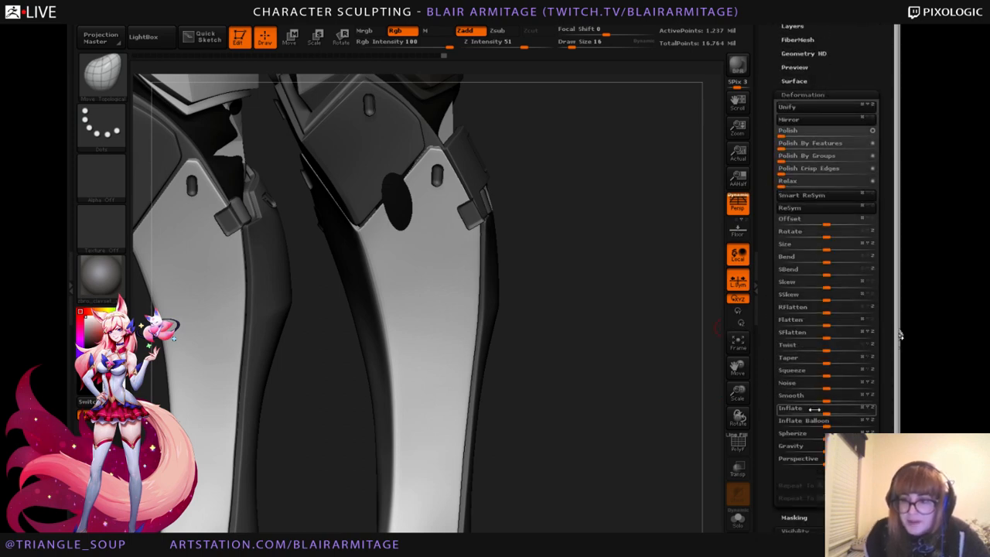
{"action": "left_click_drag", "start_coordinate": [825, 409], "coordinate": [827, 413]}
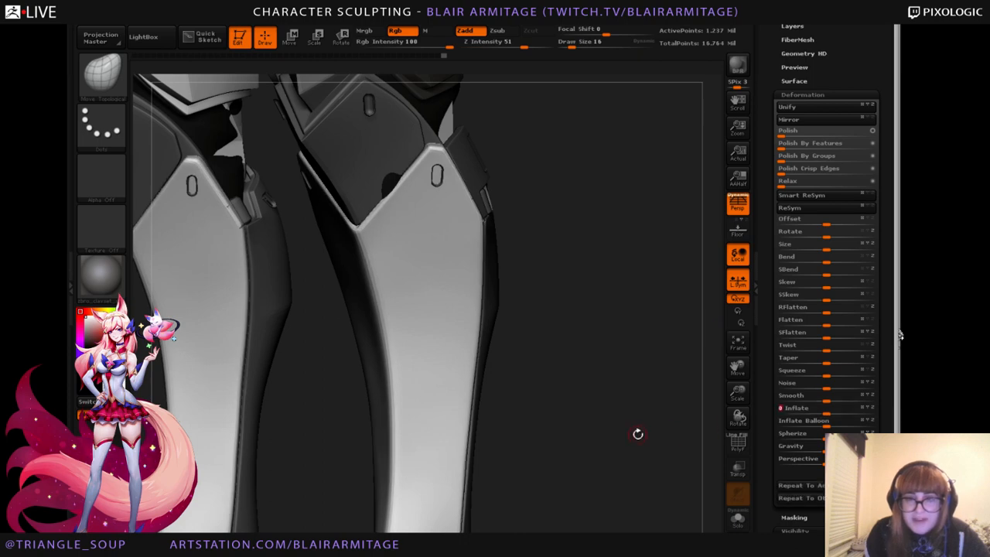
{"action": "left_click_drag", "start_coordinate": [637, 433], "coordinate": [627, 410]}
{"action": "left_click_drag", "start_coordinate": [736, 393], "coordinate": [732, 450]}
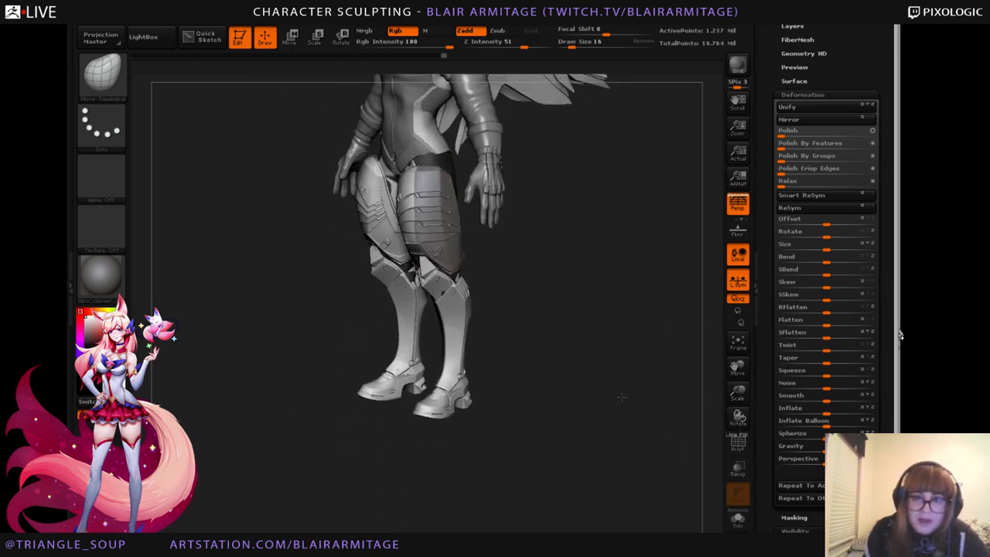
Examine the whole figure from the front, side and three-quarter views, checking the leg armour against the overall silhouette.
{"action": "left_click_drag", "start_coordinate": [621, 397], "coordinate": [647, 495], "text": "alt"}
{"action": "left_click_drag", "start_coordinate": [699, 393], "coordinate": [578, 407]}
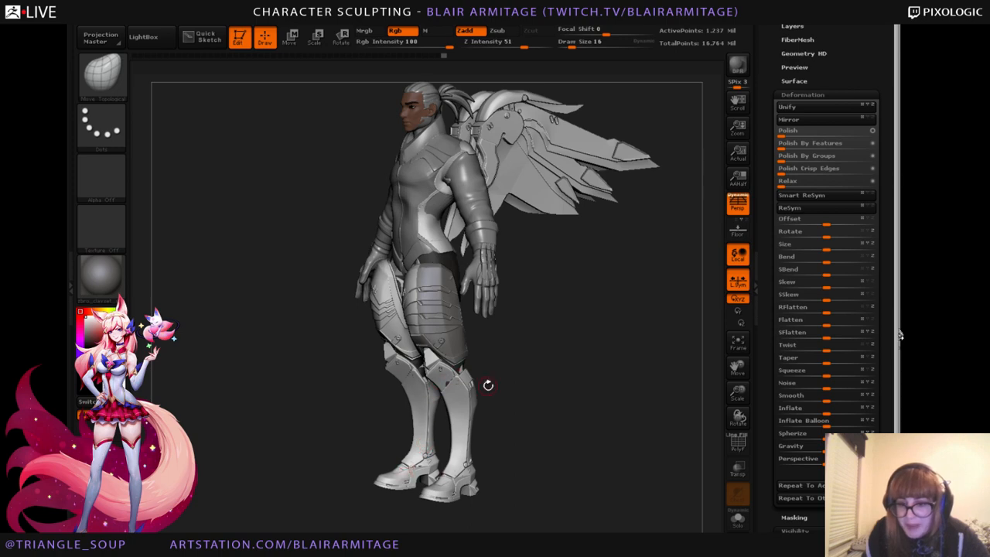
{"action": "left_click_drag", "start_coordinate": [738, 396], "coordinate": [611, 317]}
{"action": "left_click_drag", "start_coordinate": [734, 369], "coordinate": [727, 429]}
{"action": "left_click_drag", "start_coordinate": [463, 442], "coordinate": [619, 456]}
{"action": "mouse_move", "coordinate": [738, 393]}
{"action": "left_mouse_down"}
{"action": "mouse_move", "coordinate": [709, 345]}
{"action": "mouse_move", "coordinate": [586, 345]}
{"action": "mouse_move", "coordinate": [592, 367]}
{"action": "mouse_move", "coordinate": [622, 389]}
{"action": "mouse_move", "coordinate": [734, 410]}
{"action": "left_mouse_up"}
{"action": "left_click_drag", "start_coordinate": [634, 402], "coordinate": [647, 424], "text": "alt"}
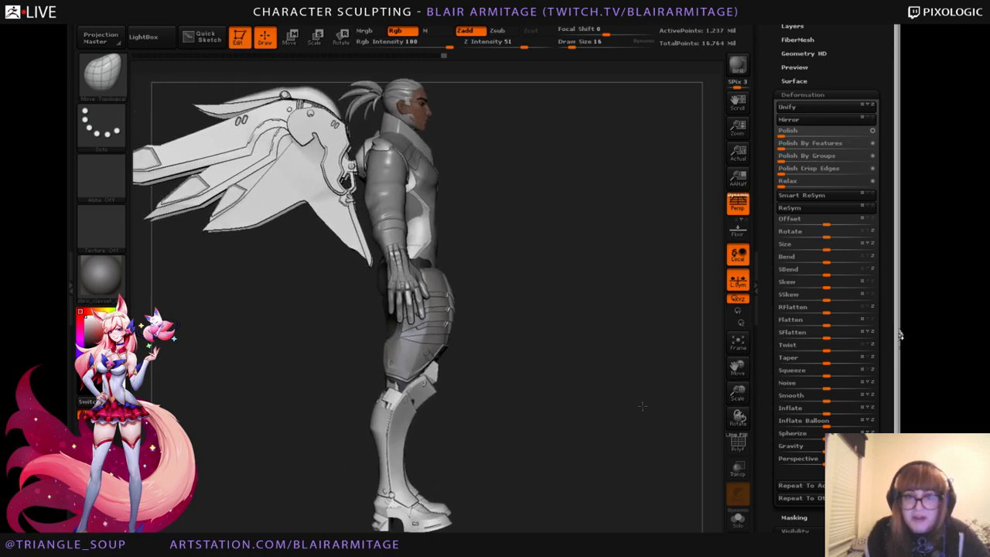
{"action": "left_click_drag", "start_coordinate": [738, 389], "coordinate": [735, 387]}
{"action": "mouse_move", "coordinate": [630, 422]}
{"action": "left_mouse_down"}
{"action": "mouse_move", "coordinate": [649, 415]}
{"action": "mouse_move", "coordinate": [538, 415]}
{"action": "mouse_move", "coordinate": [588, 399]}
{"action": "mouse_move", "coordinate": [632, 400]}
{"action": "left_mouse_up"}
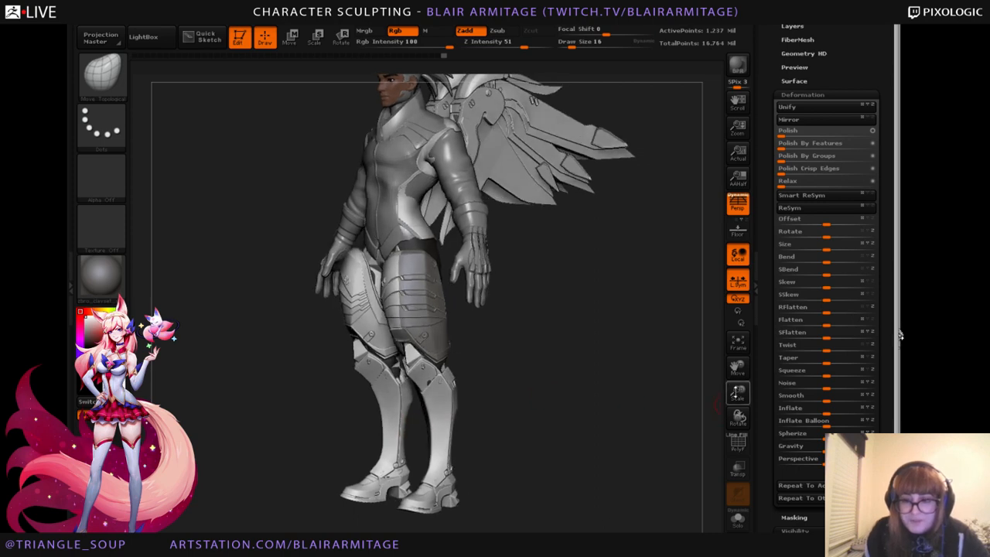
Tidy the seam between the knee plate and the upper shin plate using the Move Topological brush at draw size 52.
{"action": "left_click_drag", "start_coordinate": [735, 392], "coordinate": [735, 433]}
{"action": "left_click_drag", "start_coordinate": [572, 441], "coordinate": [566, 278]}
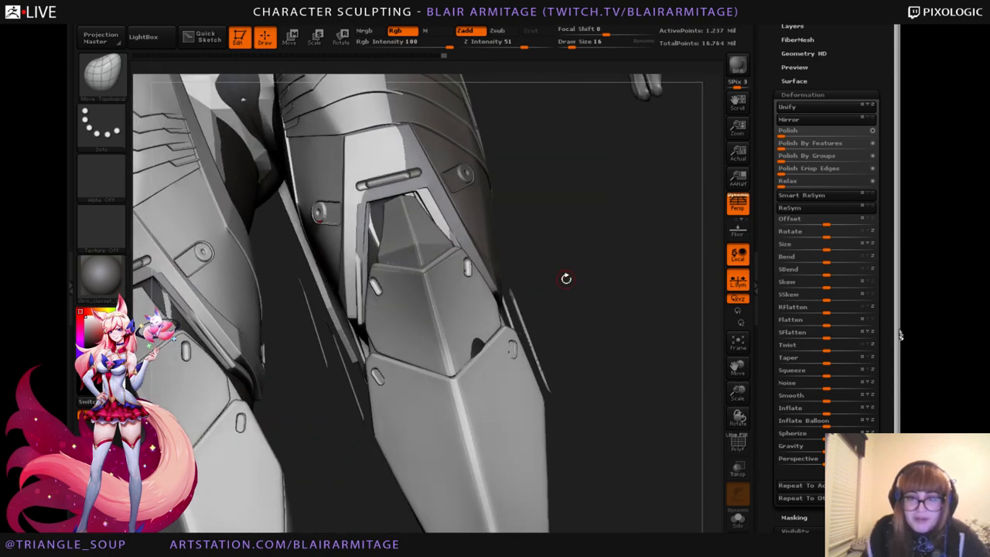
{"action": "left_click", "coordinate": [92, 73]}
{"action": "left_click", "coordinate": [486, 345]}
{"action": "left_click_drag", "start_coordinate": [559, 325], "coordinate": [495, 329]}
{"action": "key", "text": "bracketright"}
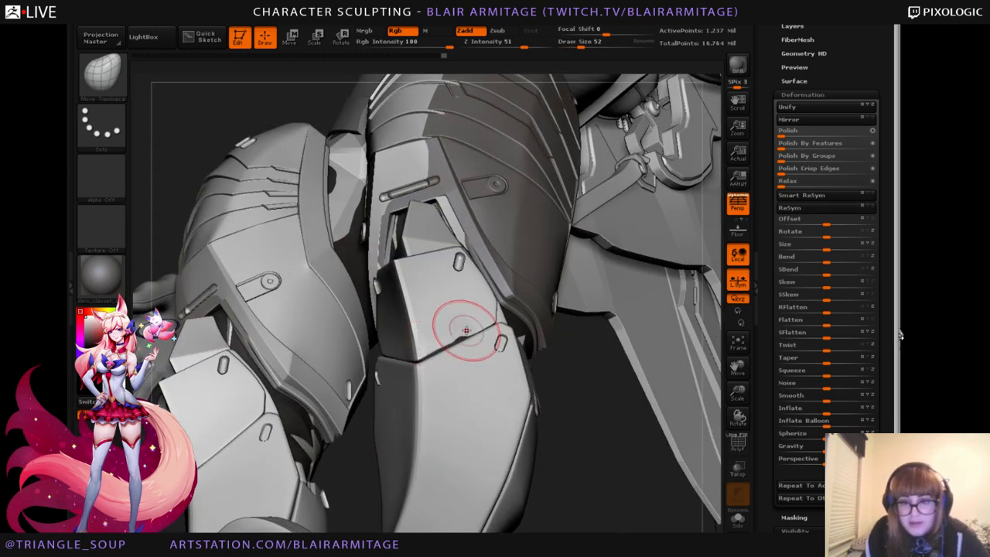
{"action": "mouse_move", "coordinate": [581, 419]}
{"action": "left_mouse_down"}
{"action": "mouse_move", "coordinate": [627, 452]}
{"action": "mouse_move", "coordinate": [680, 457]}
{"action": "left_mouse_up"}
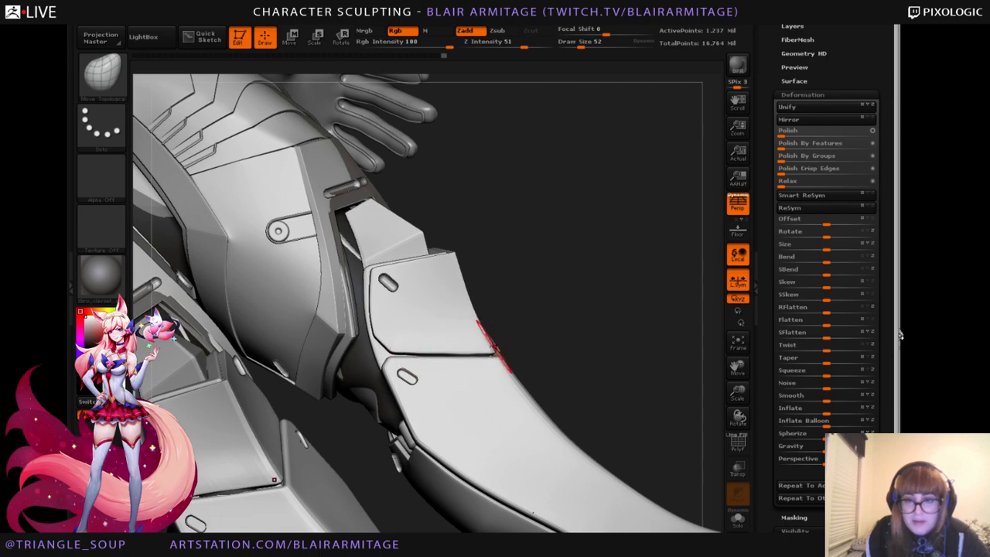
{"action": "left_click_drag", "start_coordinate": [603, 344], "coordinate": [588, 361]}
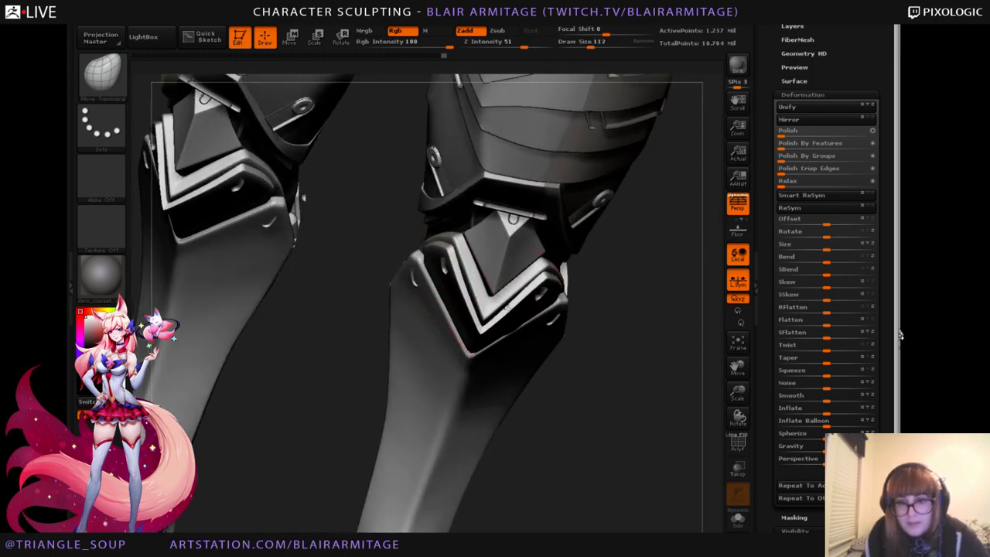
Adjust the layered chevron knee plates from below, the side and the front using the Move Topological brush at draw size 112.
{"action": "left_click_drag", "start_coordinate": [608, 305], "coordinate": [468, 272]}
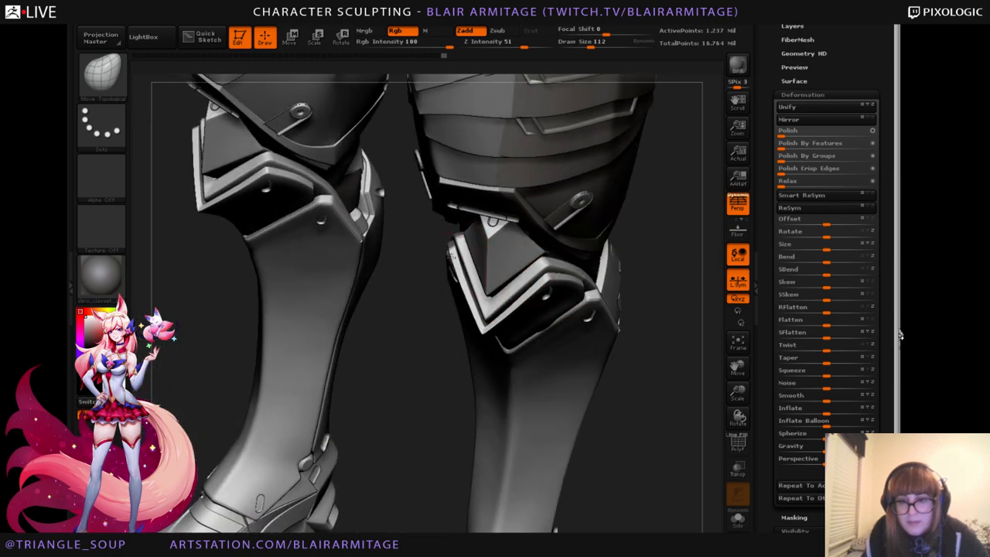
{"action": "left_click_drag", "start_coordinate": [656, 322], "coordinate": [549, 283]}
{"action": "left_click_drag", "start_coordinate": [475, 406], "coordinate": [512, 301]}
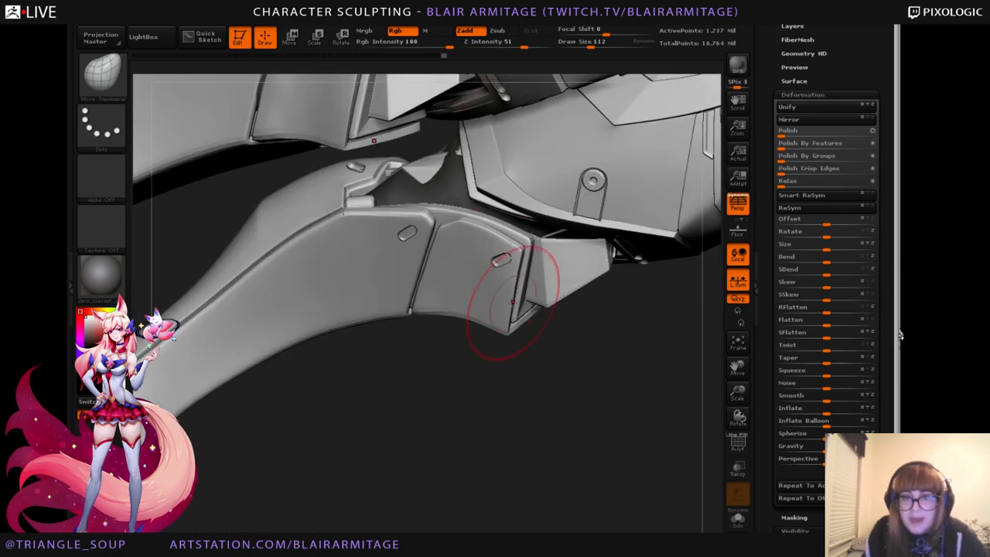
{"action": "mouse_move", "coordinate": [573, 374]}
{"action": "left_mouse_down"}
{"action": "mouse_move", "coordinate": [455, 254]}
{"action": "mouse_move", "coordinate": [462, 315]}
{"action": "left_mouse_up"}
{"action": "mouse_move", "coordinate": [699, 267]}
{"action": "left_mouse_down"}
{"action": "mouse_move", "coordinate": [702, 320]}
{"action": "mouse_move", "coordinate": [687, 316]}
{"action": "mouse_move", "coordinate": [677, 327]}
{"action": "mouse_move", "coordinate": [683, 336]}
{"action": "mouse_move", "coordinate": [645, 330]}
{"action": "mouse_move", "coordinate": [618, 357]}
{"action": "mouse_move", "coordinate": [603, 356]}
{"action": "mouse_move", "coordinate": [740, 336]}
{"action": "left_mouse_up"}
{"action": "left_click", "coordinate": [473, 283], "text": "ctrl+shift"}
{"action": "left_click", "coordinate": [653, 341], "text": "ctrl+shift"}
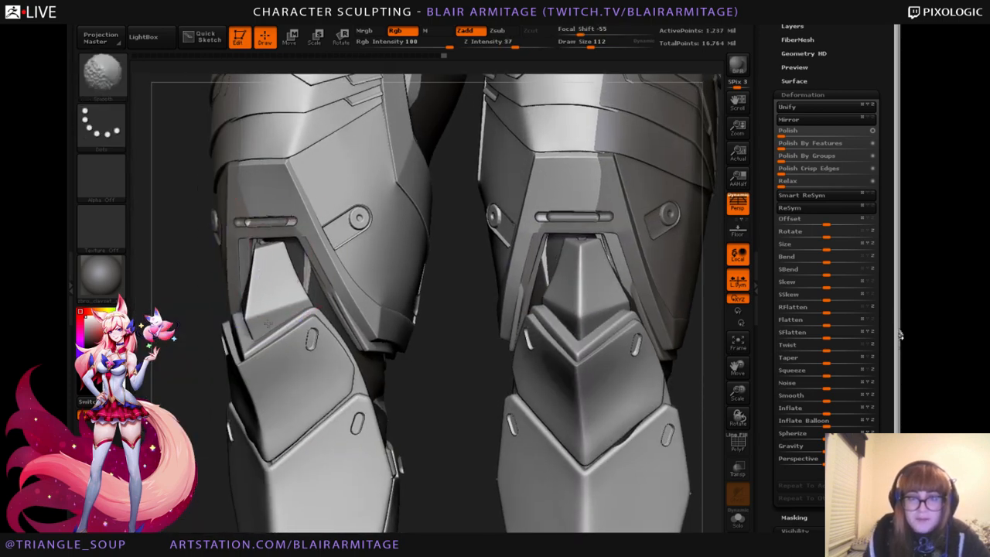
{"action": "key", "text": "b"}
{"action": "key", "text": "m"}
{"action": "key", "text": "t"}
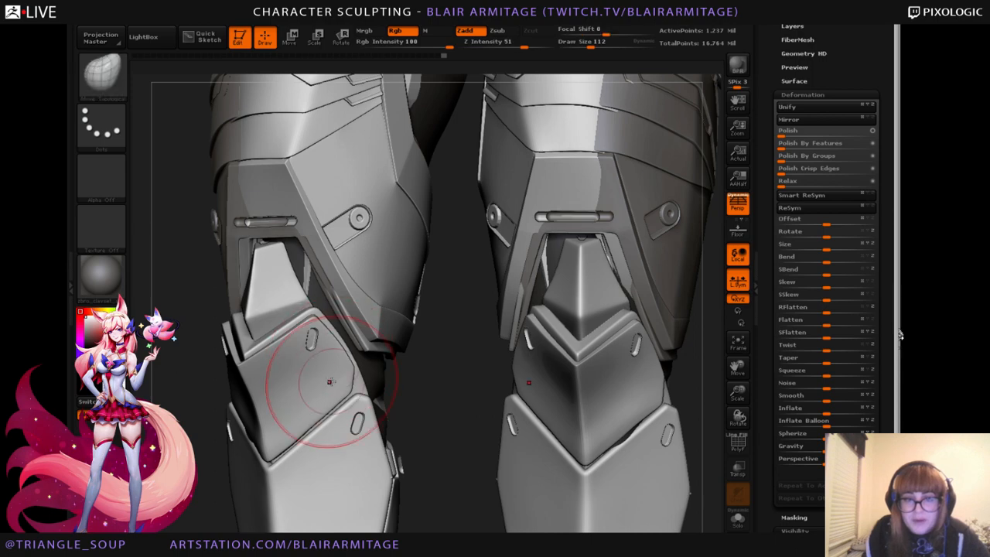
{"action": "left_click_drag", "start_coordinate": [469, 372], "coordinate": [402, 363]}
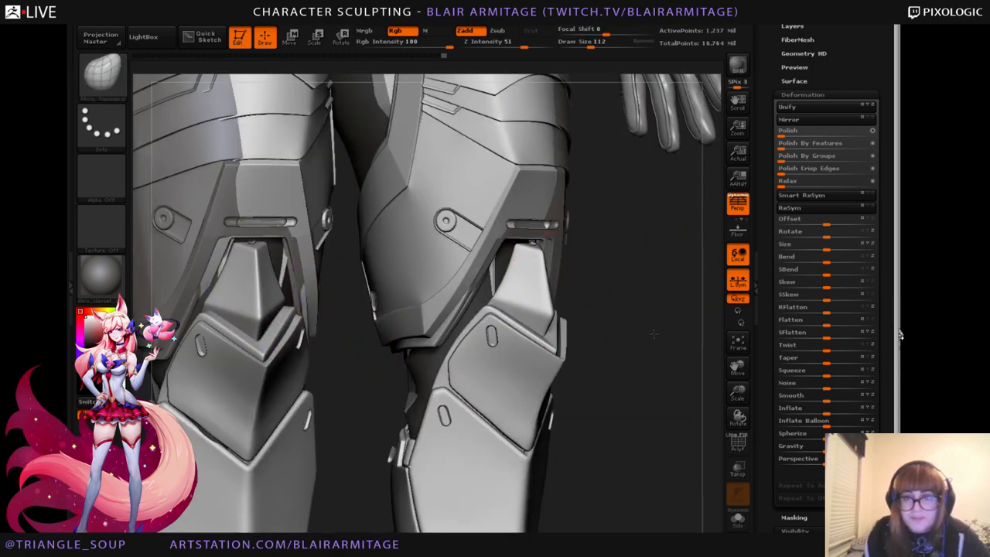
Make the thigh armour the active subtool and isolate it with Solo.
{"action": "left_click_drag", "start_coordinate": [654, 334], "coordinate": [680, 350]}
{"action": "left_click_drag", "start_coordinate": [617, 343], "coordinate": [582, 424], "text": "alt"}
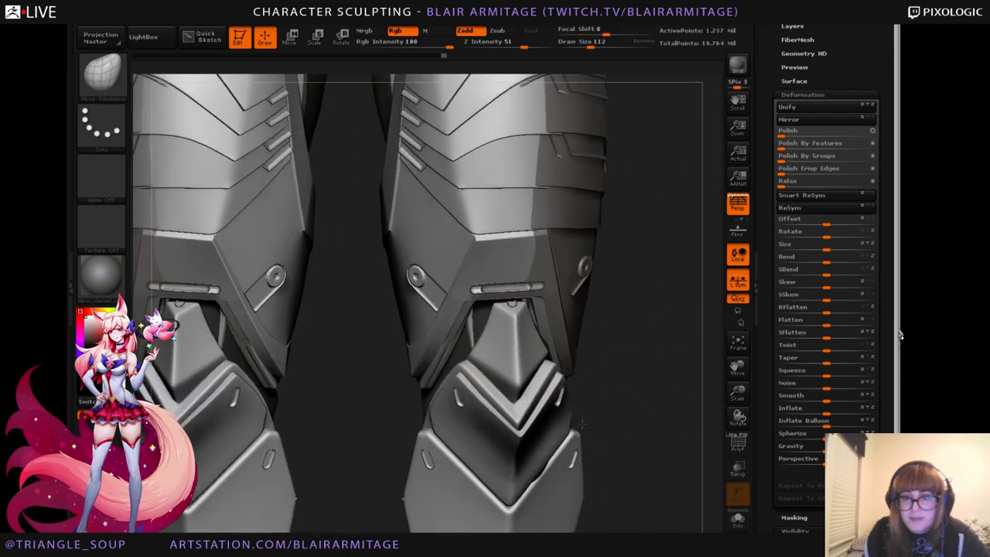
{"action": "left_click_drag", "start_coordinate": [664, 313], "coordinate": [625, 387], "text": "alt"}
{"action": "left_click_drag", "start_coordinate": [641, 351], "coordinate": [615, 455], "text": "alt"}
{"action": "left_click_drag", "start_coordinate": [634, 377], "coordinate": [615, 337]}
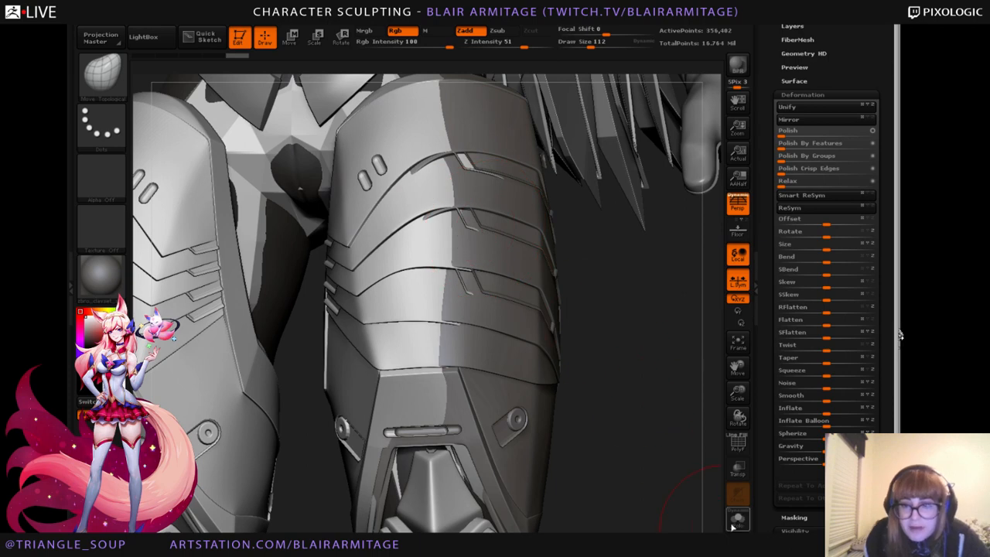
{"action": "left_click", "coordinate": [738, 520]}
{"action": "left_click_drag", "start_coordinate": [634, 423], "coordinate": [576, 263]}
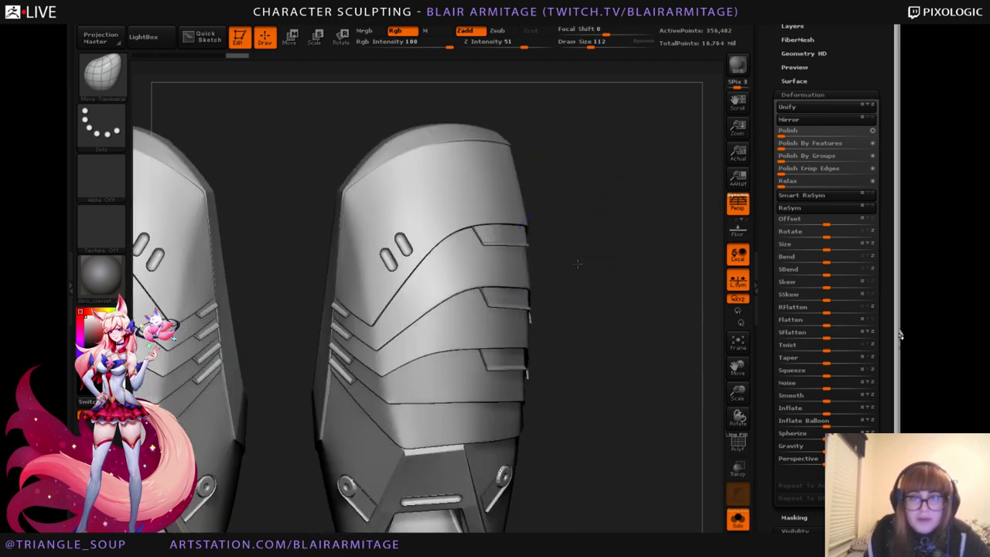
Adjust the shape of the uppermost thigh plate around its curved lower edge using the Move Topological brush at draw size 112.
{"action": "left_click_drag", "start_coordinate": [735, 405], "coordinate": [702, 403]}
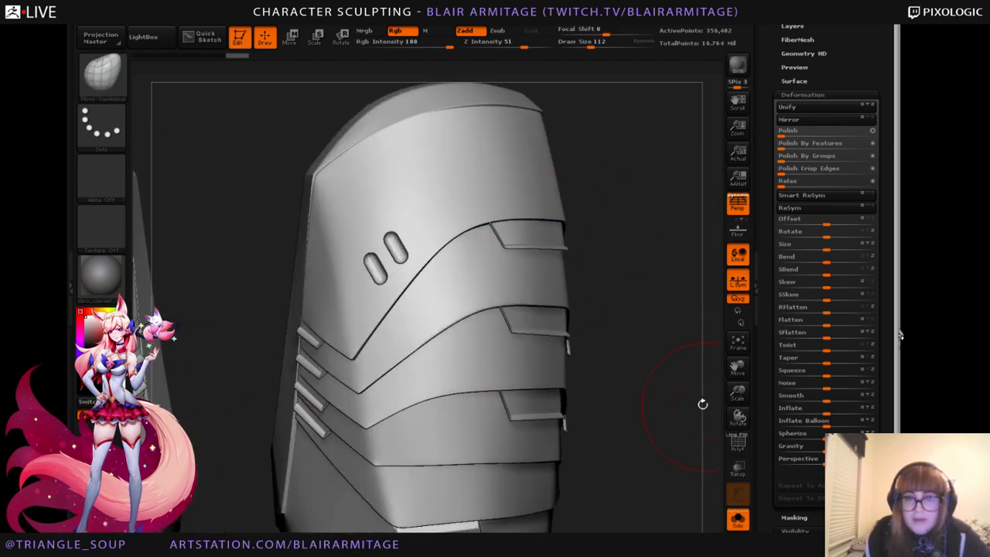
{"action": "left_click_drag", "start_coordinate": [576, 204], "coordinate": [607, 217]}
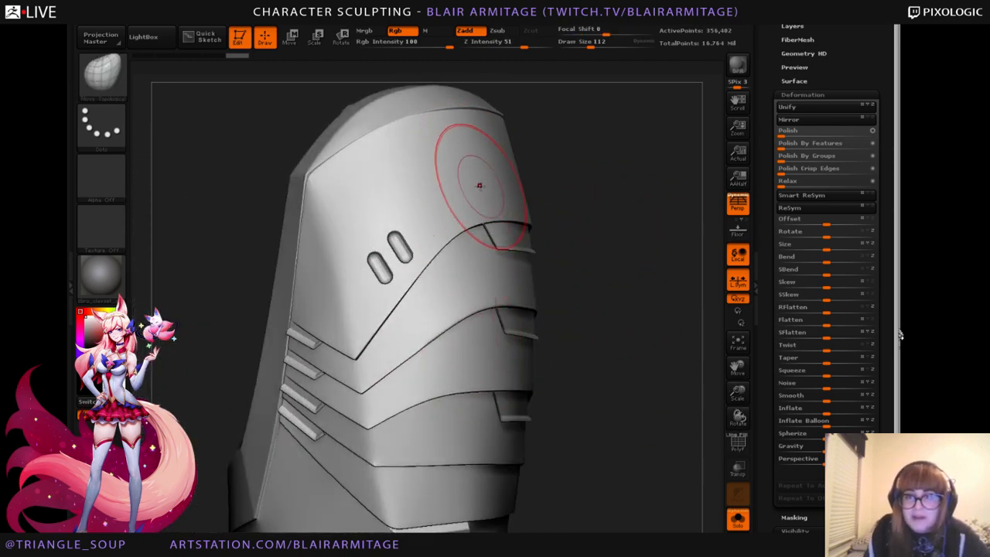
{"action": "left_click_drag", "start_coordinate": [645, 259], "coordinate": [666, 240]}
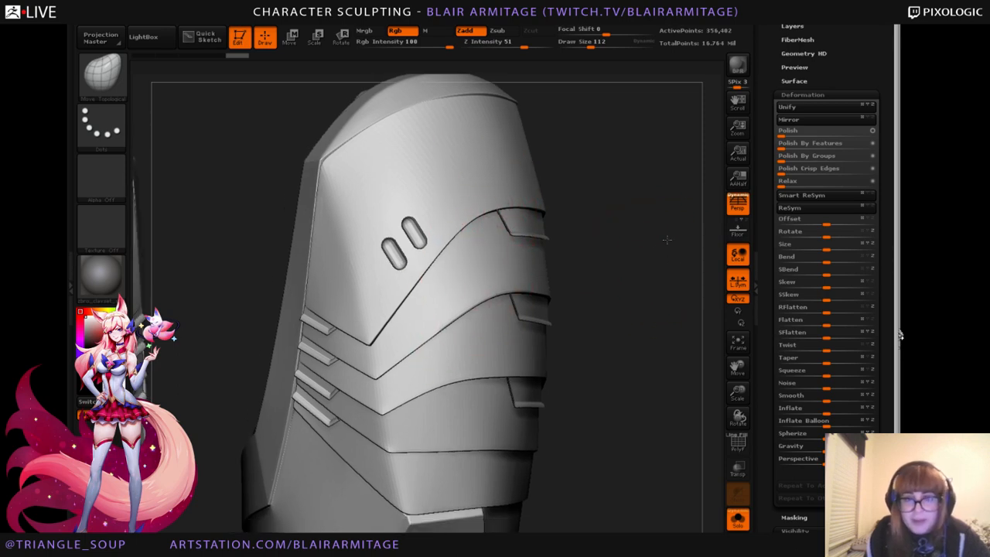
{"action": "left_click_drag", "start_coordinate": [552, 217], "coordinate": [658, 237]}
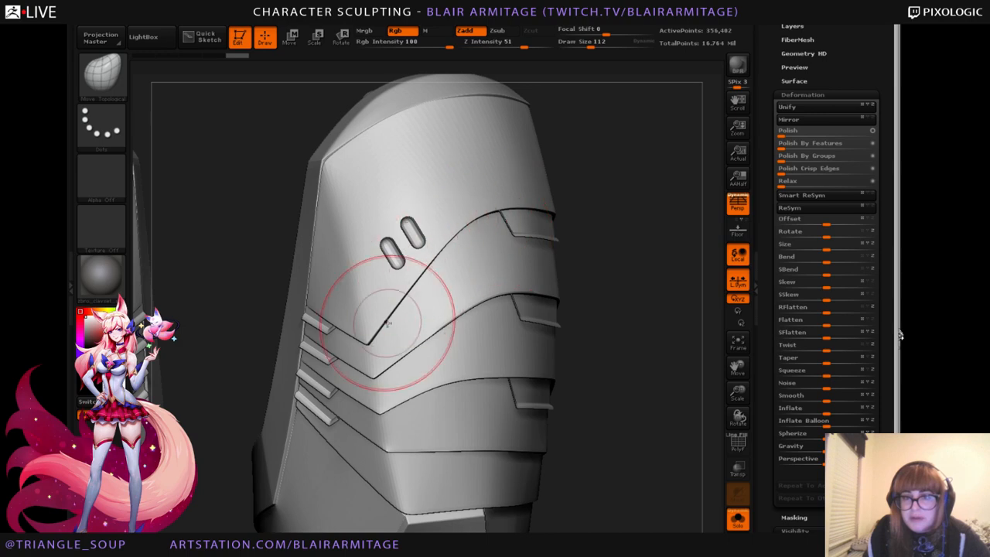
{"action": "mouse_move", "coordinate": [597, 224]}
{"action": "left_mouse_down"}
{"action": "mouse_move", "coordinate": [603, 274]}
{"action": "mouse_move", "coordinate": [606, 222]}
{"action": "left_mouse_up"}
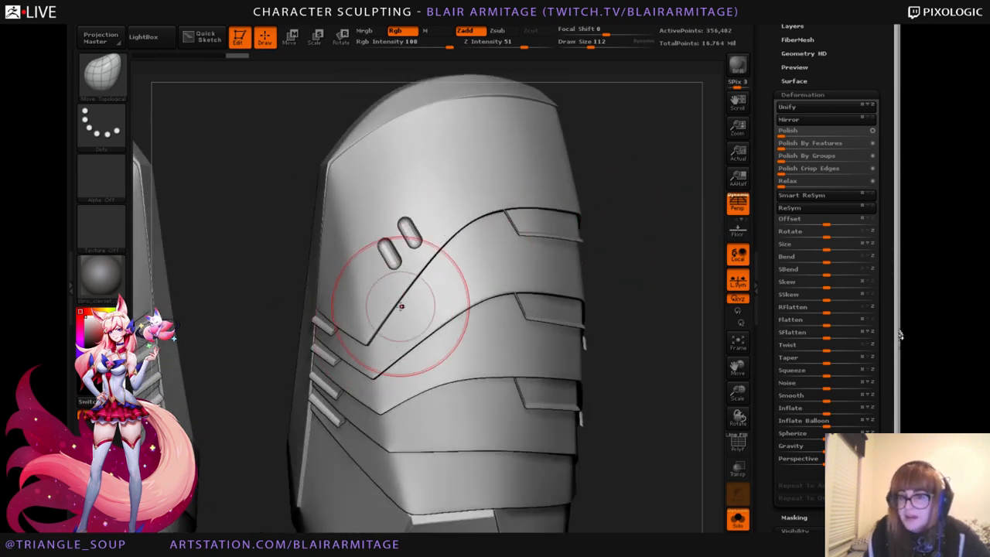
{"action": "mouse_move", "coordinate": [636, 310]}
{"action": "left_mouse_down"}
{"action": "mouse_move", "coordinate": [663, 228]}
{"action": "mouse_move", "coordinate": [657, 255]}
{"action": "mouse_move", "coordinate": [624, 246]}
{"action": "mouse_move", "coordinate": [605, 193]}
{"action": "mouse_move", "coordinate": [587, 232]}
{"action": "left_mouse_up"}
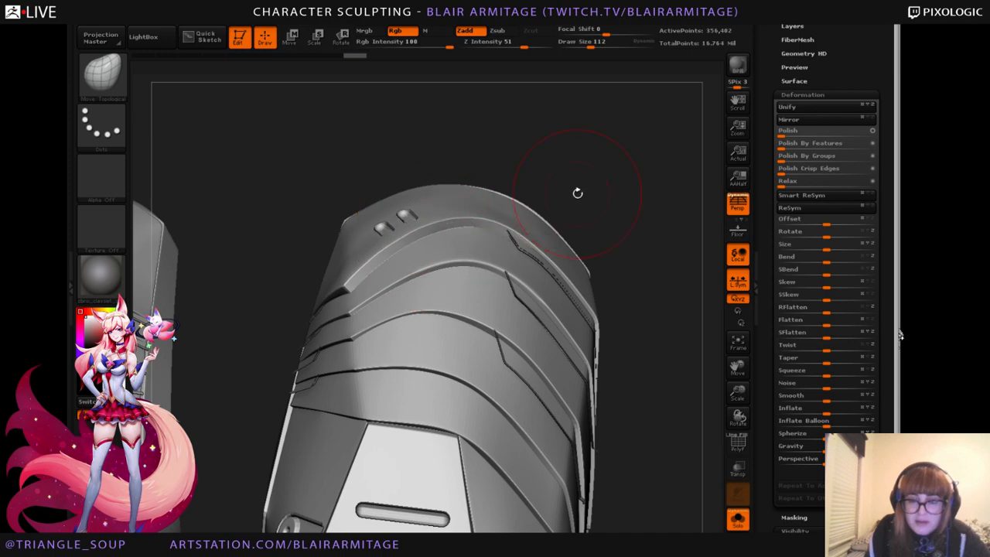
{"action": "mouse_move", "coordinate": [578, 193]}
{"action": "left_mouse_down"}
{"action": "mouse_move", "coordinate": [596, 239]}
{"action": "mouse_move", "coordinate": [588, 223]}
{"action": "left_mouse_up"}
{"action": "mouse_move", "coordinate": [620, 257]}
{"action": "left_mouse_down"}
{"action": "mouse_move", "coordinate": [658, 203]}
{"action": "mouse_move", "coordinate": [589, 199]}
{"action": "left_mouse_up"}
{"action": "mouse_move", "coordinate": [584, 286]}
{"action": "left_mouse_down"}
{"action": "mouse_move", "coordinate": [696, 305]}
{"action": "mouse_move", "coordinate": [669, 358]}
{"action": "mouse_move", "coordinate": [684, 236]}
{"action": "left_mouse_up"}
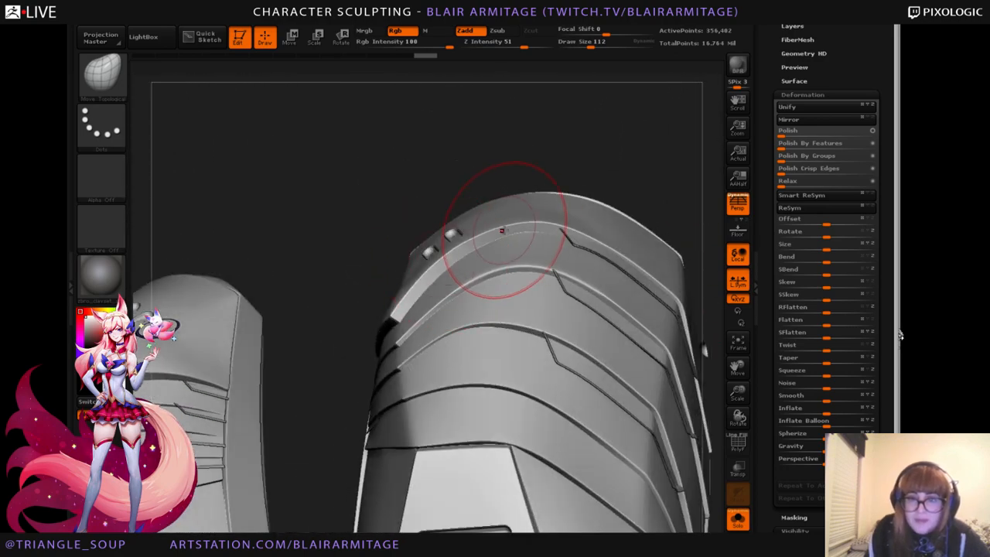
{"action": "left_click_drag", "start_coordinate": [675, 145], "coordinate": [548, 265]}
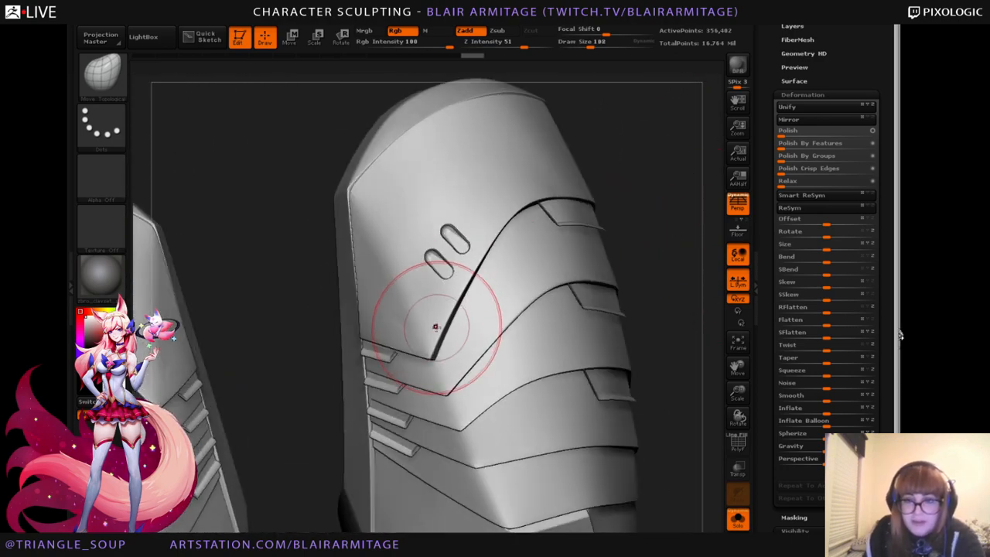
Refine the diagonal part of the upper thigh plate's lower edge with a smaller Move Topological brush, stepping through the undo history to compare.
{"action": "key", "text": "bracketleft"}
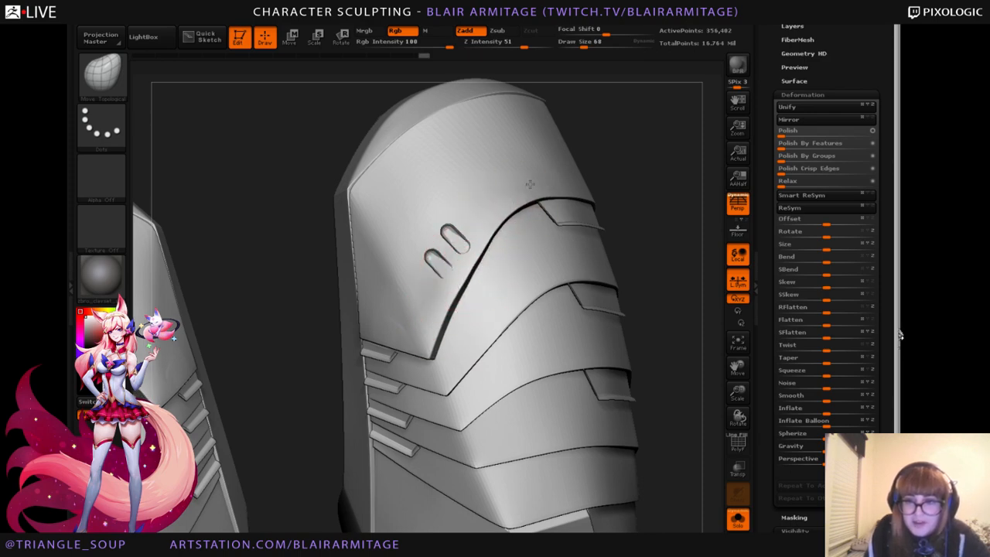
{"action": "left_click_drag", "start_coordinate": [529, 183], "coordinate": [536, 228]}
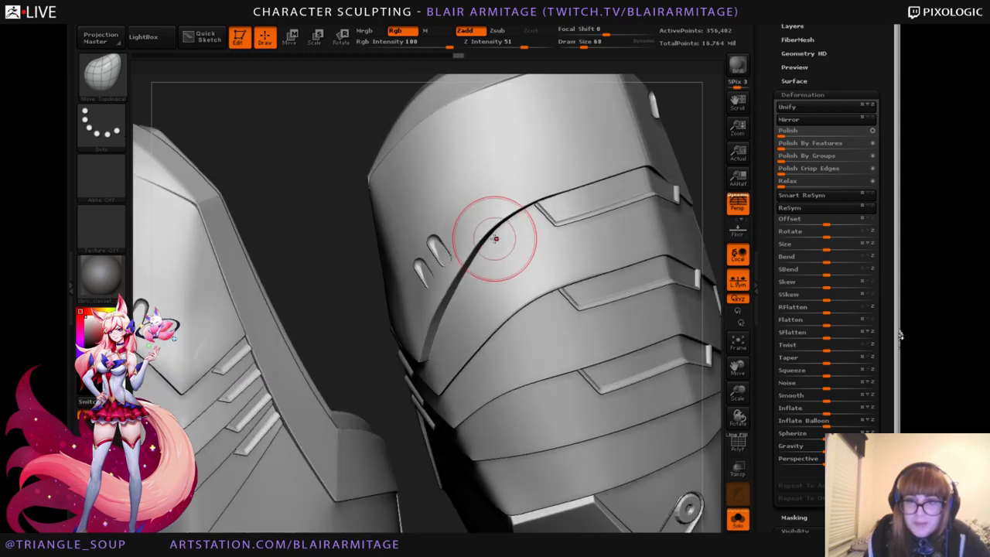
{"action": "left_click_drag", "start_coordinate": [371, 382], "coordinate": [457, 279]}
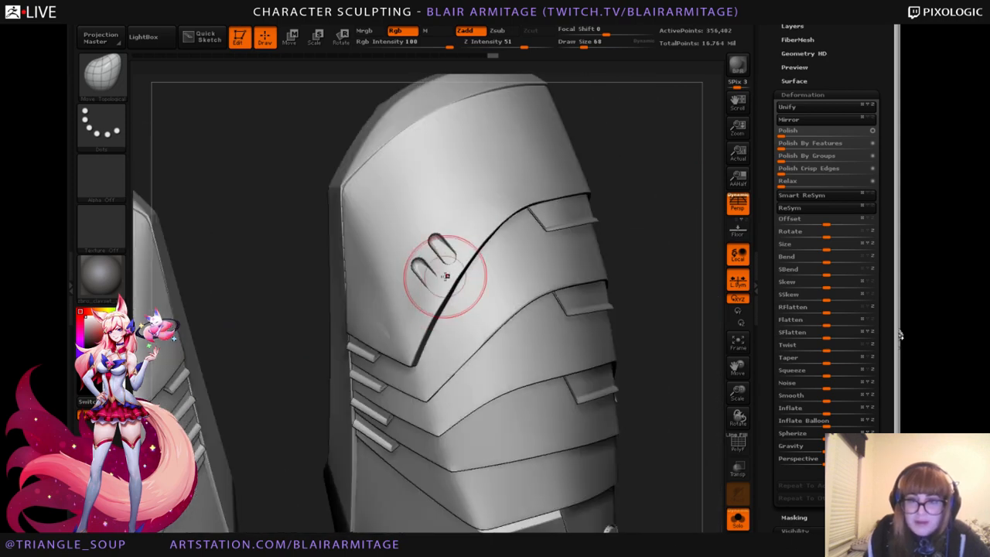
{"action": "right_click_drag", "start_coordinate": [401, 336], "coordinate": [442, 318]}
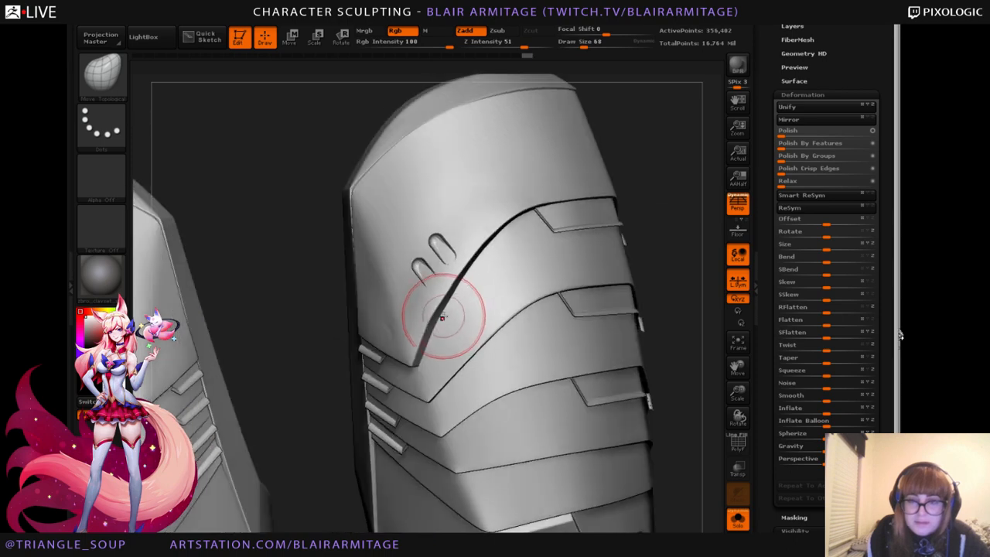
{"action": "right_click_drag", "start_coordinate": [605, 284], "coordinate": [705, 292]}
{"action": "key", "text": "ctrl+shift+z"}
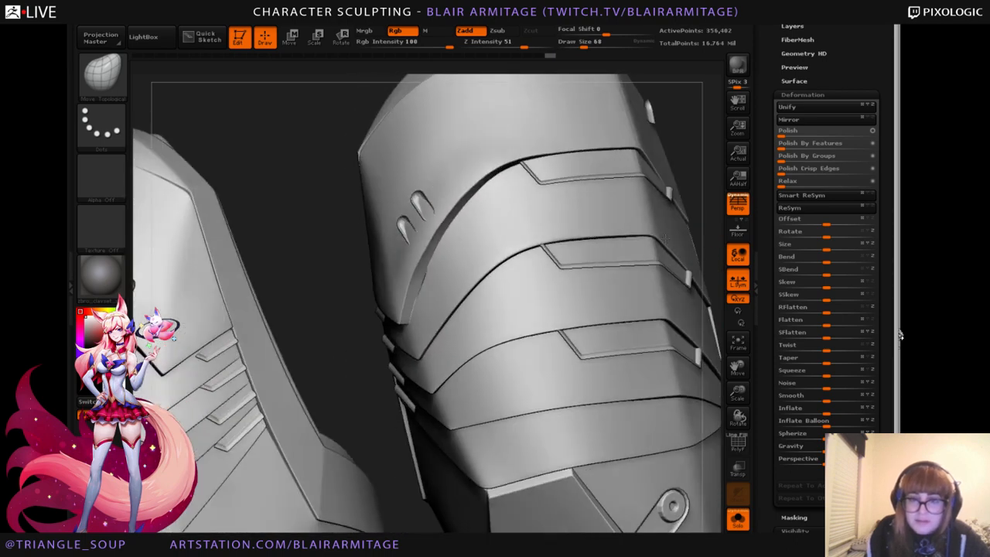
{"action": "key", "text": "ctrl+z"}
{"action": "key", "text": "ctrl+z"}
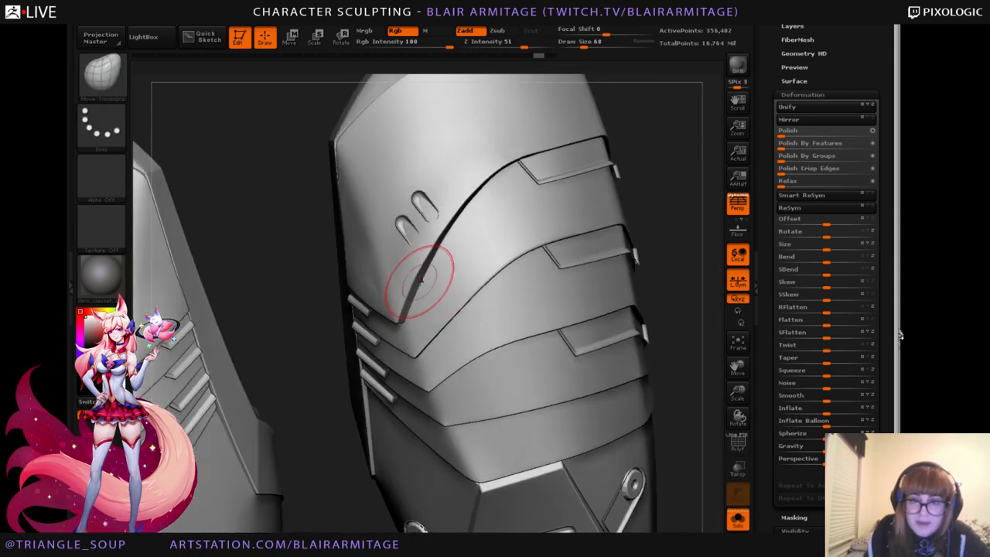
Smooth the upper thigh plate and even out its curved lower edge where it overlaps the next plate.
{"action": "left_click_drag", "start_coordinate": [659, 211], "coordinate": [436, 232]}
{"action": "left_click_drag", "start_coordinate": [672, 193], "coordinate": [456, 216]}
{"action": "key", "text": "shift"}
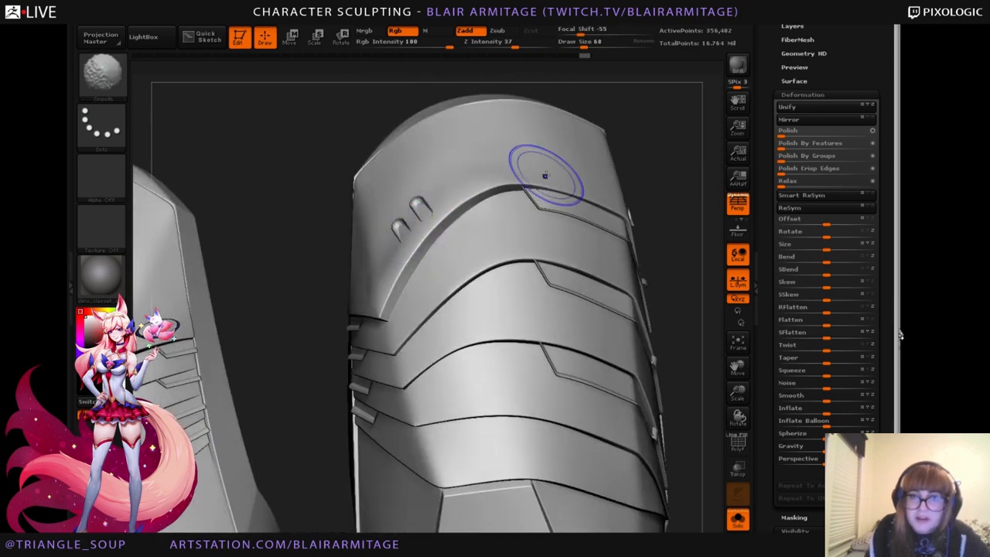
{"action": "mouse_move", "coordinate": [286, 248]}
{"action": "left_mouse_down"}
{"action": "mouse_move", "coordinate": [448, 254]}
{"action": "mouse_move", "coordinate": [449, 265]}
{"action": "left_mouse_up"}
{"action": "mouse_move", "coordinate": [664, 203]}
{"action": "left_mouse_down"}
{"action": "mouse_move", "coordinate": [595, 298]}
{"action": "mouse_move", "coordinate": [410, 268]}
{"action": "mouse_move", "coordinate": [402, 282]}
{"action": "left_mouse_up"}
{"action": "left_click_drag", "start_coordinate": [505, 223], "coordinate": [583, 191], "text": "shift"}
{"action": "mouse_move", "coordinate": [441, 124]}
{"action": "left_mouse_down"}
{"action": "mouse_move", "coordinate": [588, 255]}
{"action": "mouse_move", "coordinate": [675, 360]}
{"action": "mouse_move", "coordinate": [492, 277]}
{"action": "left_mouse_up"}
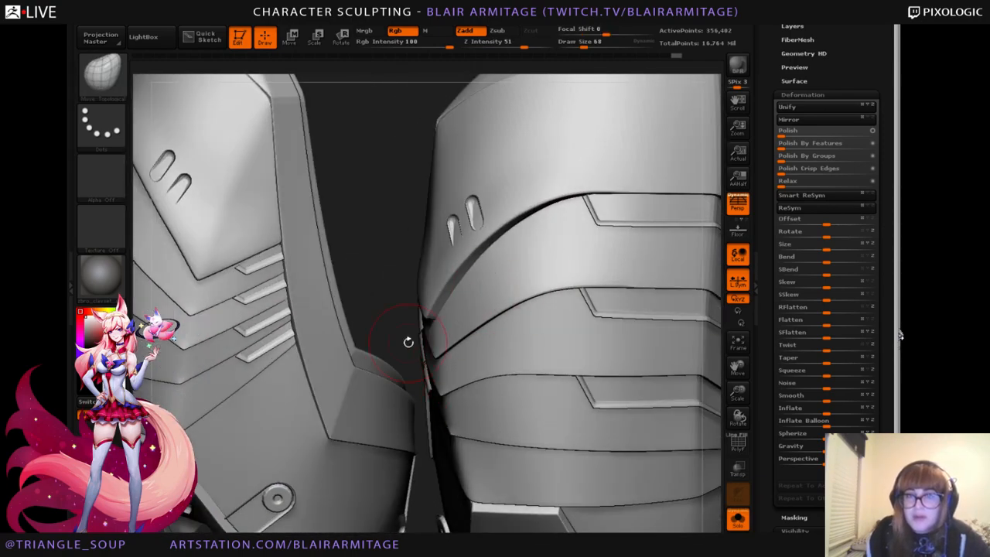
Check the isolated thigh armour from a distance and turn off Solo to show the whole character.
{"action": "left_click_drag", "start_coordinate": [408, 342], "coordinate": [481, 277]}
{"action": "left_click_drag", "start_coordinate": [719, 371], "coordinate": [655, 352]}
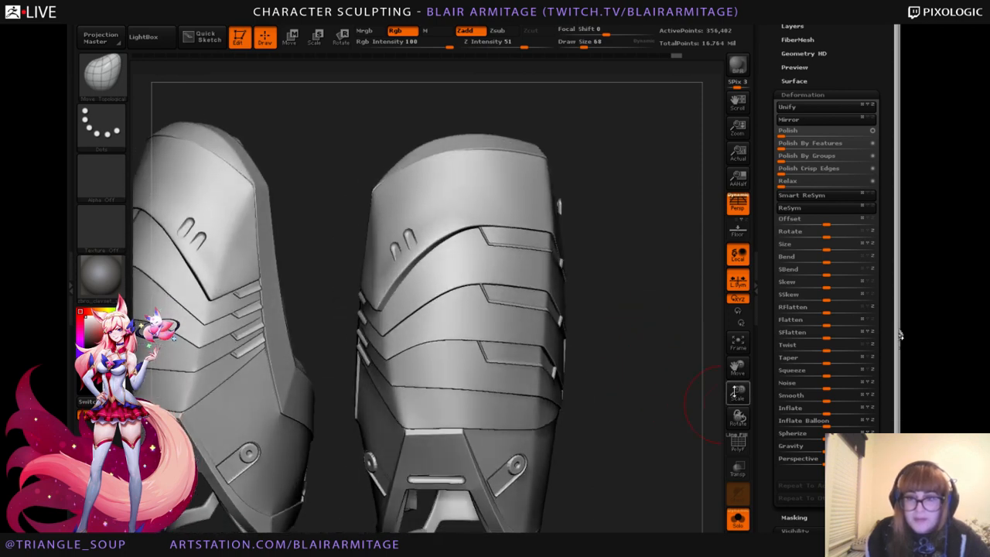
{"action": "mouse_move", "coordinate": [737, 391]}
{"action": "left_mouse_down"}
{"action": "mouse_move", "coordinate": [721, 344]}
{"action": "mouse_move", "coordinate": [533, 328]}
{"action": "left_mouse_up"}
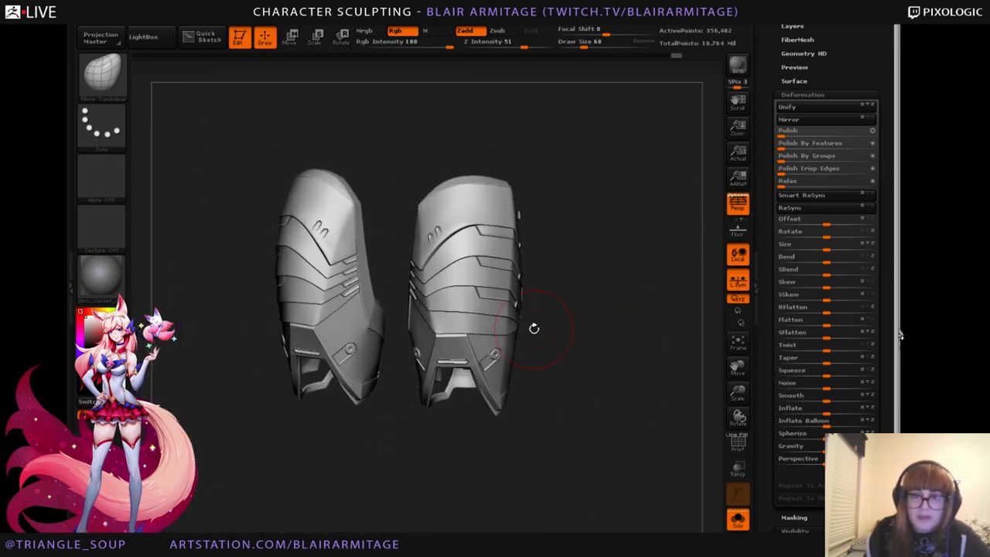
{"action": "left_click_drag", "start_coordinate": [737, 393], "coordinate": [728, 493]}
{"action": "left_click", "coordinate": [737, 520]}
{"action": "mouse_move", "coordinate": [673, 400]}
{"action": "left_mouse_down"}
{"action": "mouse_move", "coordinate": [683, 420]}
{"action": "mouse_move", "coordinate": [528, 329]}
{"action": "left_mouse_up"}
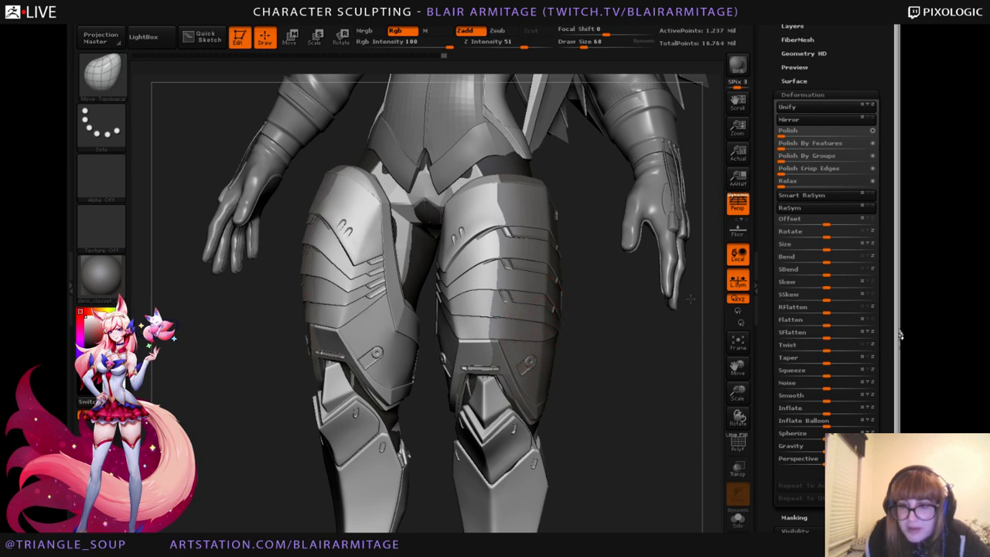
Bring the SubTool list into view and inspect the thigh and knee armour on the full figure from several angles.
{"action": "left_click_drag", "start_coordinate": [767, 281], "coordinate": [752, 493]}
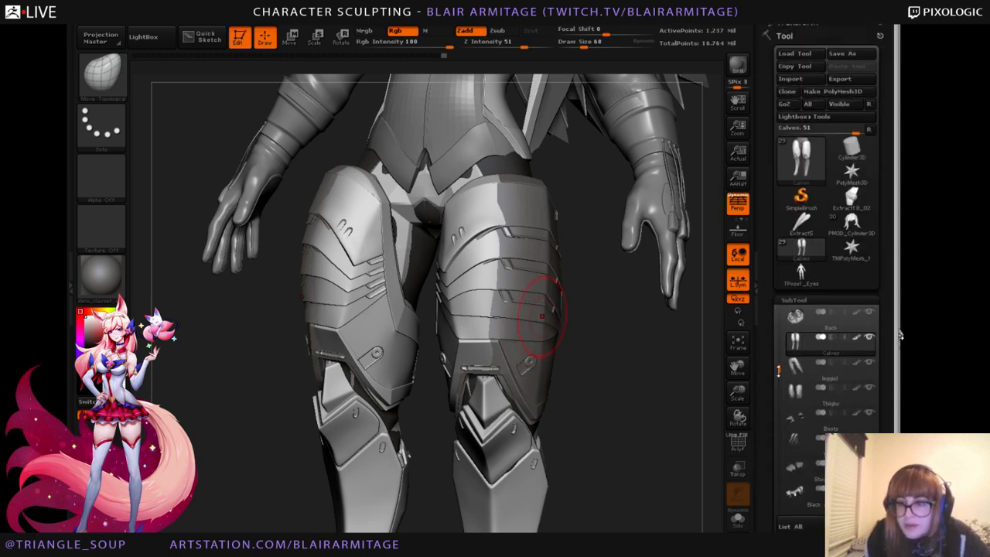
{"action": "left_click_drag", "start_coordinate": [778, 371], "coordinate": [776, 348]}
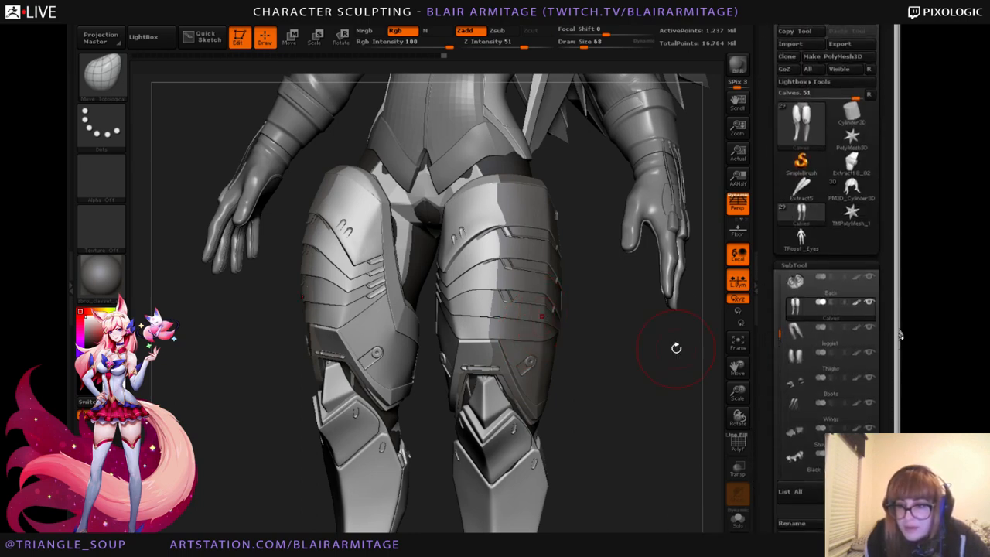
{"action": "left_click_drag", "start_coordinate": [675, 347], "coordinate": [543, 342]}
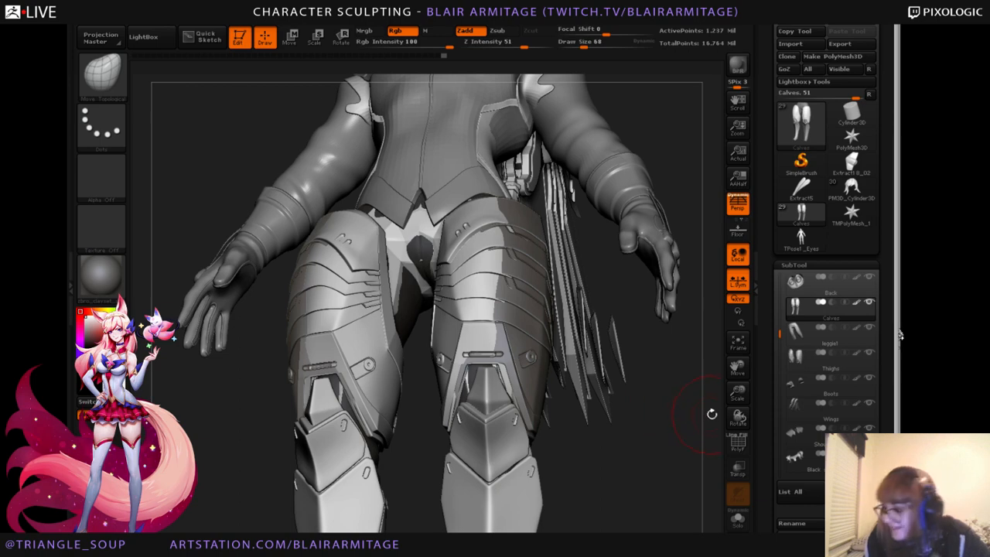
{"action": "left_click_drag", "start_coordinate": [682, 416], "coordinate": [594, 419]}
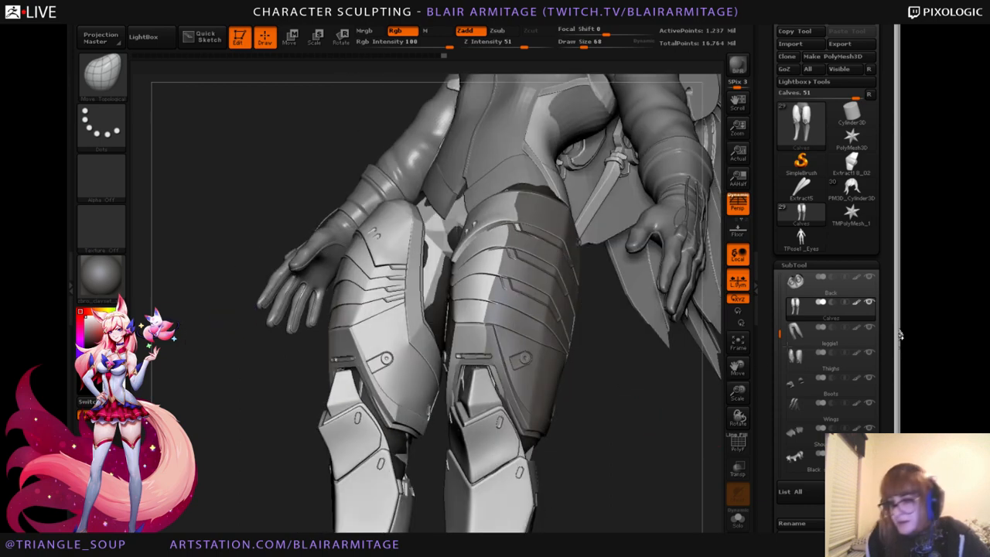
Select the leggings and the Calves armour in turn, toggling Solo on the calves to compare them with the full figure.
{"action": "left_click_drag", "start_coordinate": [775, 336], "coordinate": [760, 322]}
{"action": "left_click", "coordinate": [802, 376]}
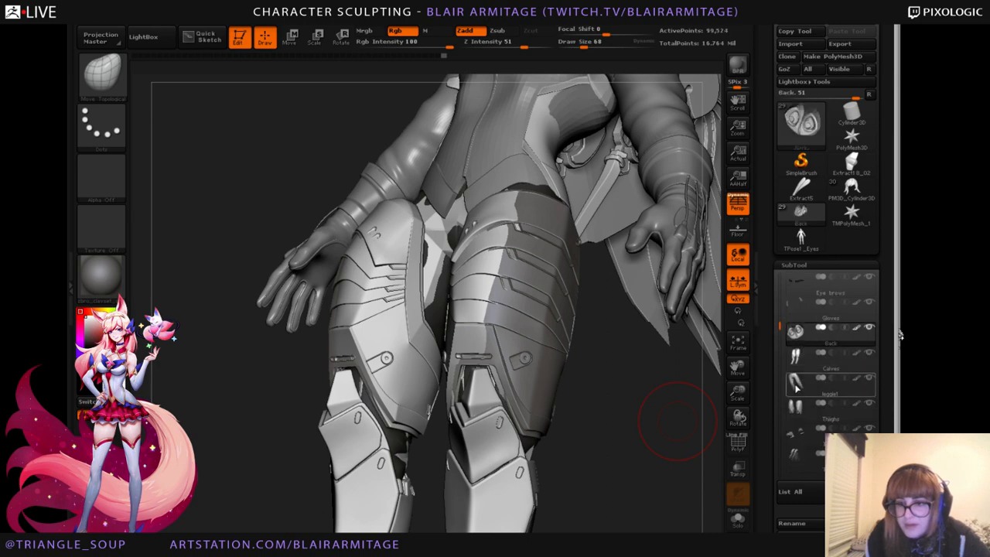
{"action": "left_click_drag", "start_coordinate": [678, 433], "coordinate": [555, 358]}
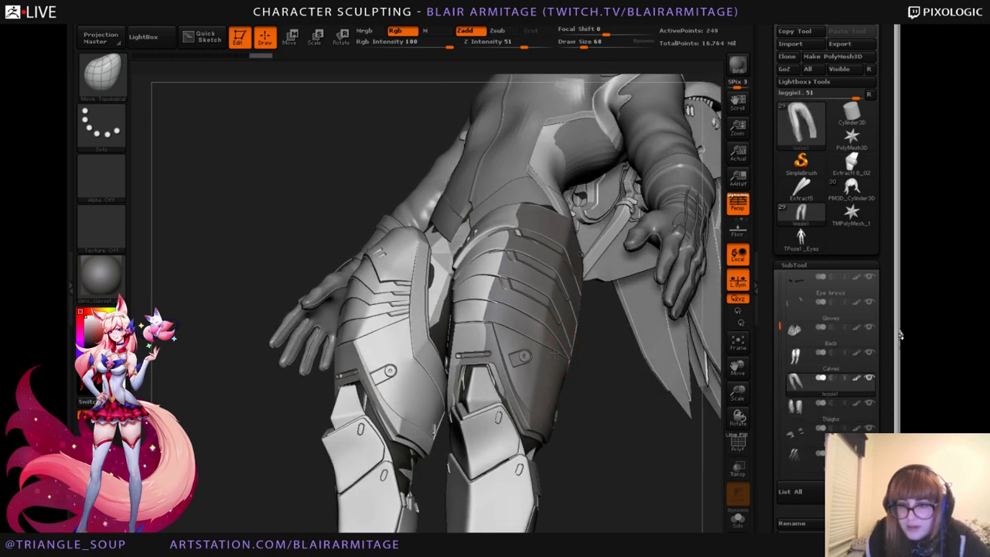
{"action": "left_click", "coordinate": [550, 331], "text": "alt"}
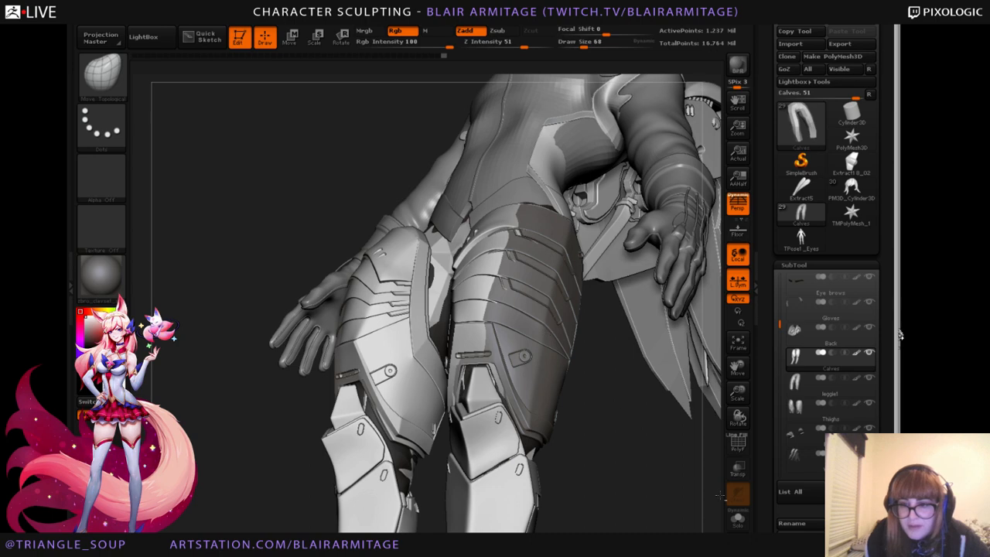
{"action": "left_click", "coordinate": [737, 522]}
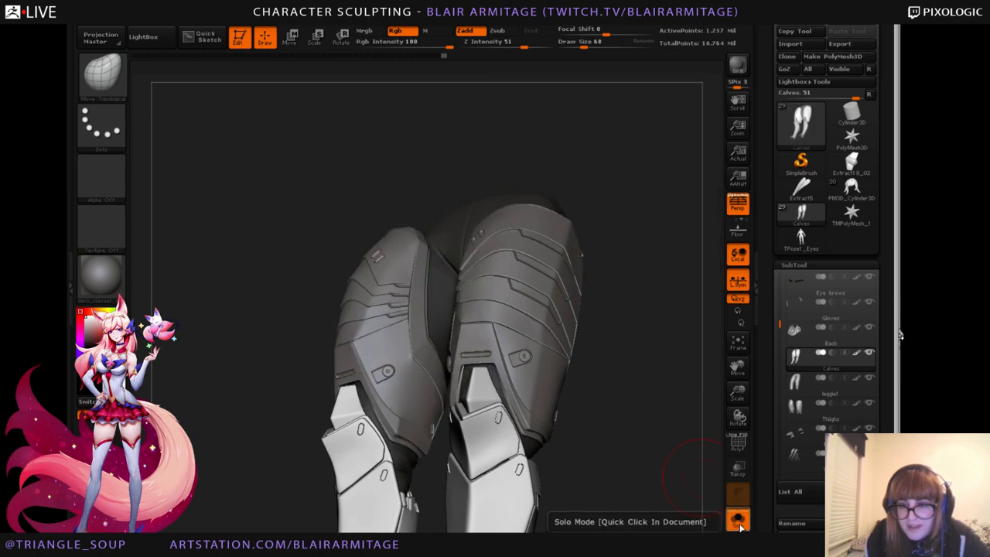
{"action": "left_click", "coordinate": [737, 523]}
{"action": "left_click", "coordinate": [737, 523]}
{"action": "left_click", "coordinate": [738, 522]}
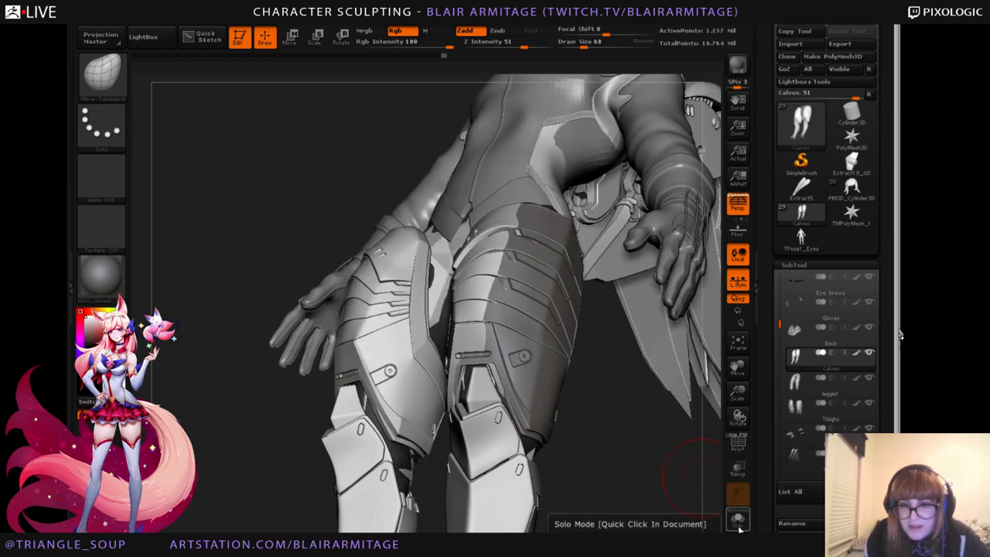
{"action": "left_click_drag", "start_coordinate": [587, 440], "coordinate": [531, 314]}
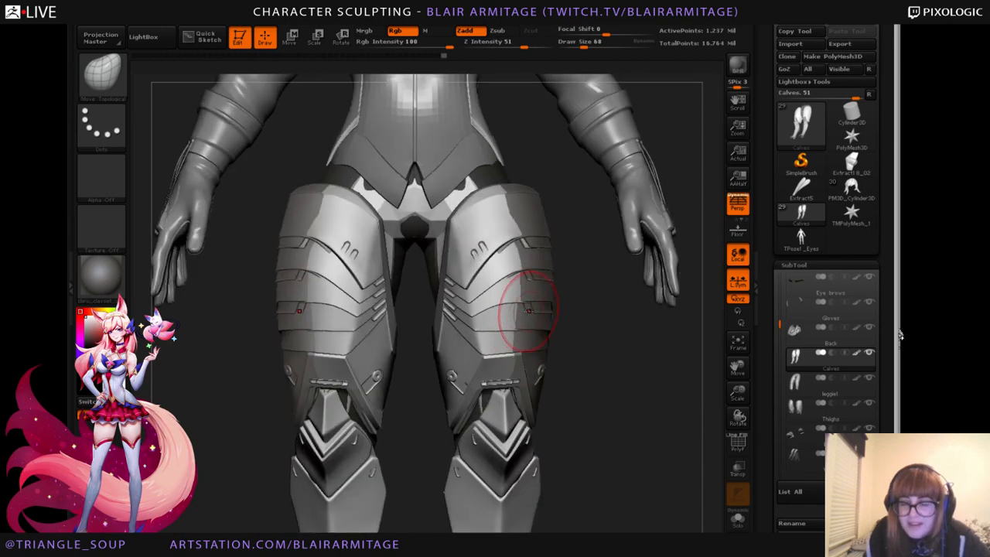
Make the Thighs armour active and restore the Calves armour's visibility while checking how the leg pieces fit together.
{"action": "left_click_drag", "start_coordinate": [630, 363], "coordinate": [716, 342]}
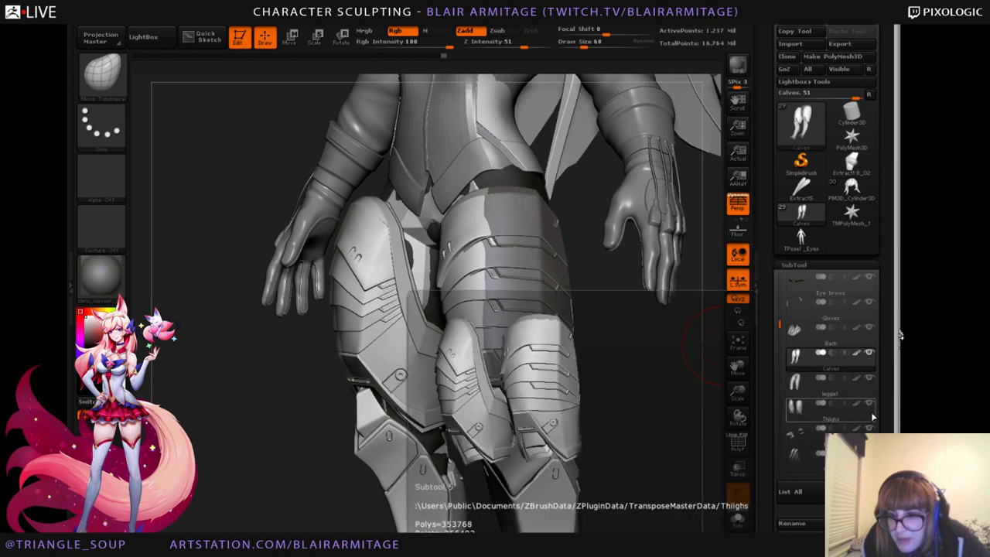
{"action": "mouse_move", "coordinate": [667, 433]}
{"action": "left_mouse_down"}
{"action": "mouse_move", "coordinate": [685, 442]}
{"action": "mouse_move", "coordinate": [684, 402]}
{"action": "left_mouse_up"}
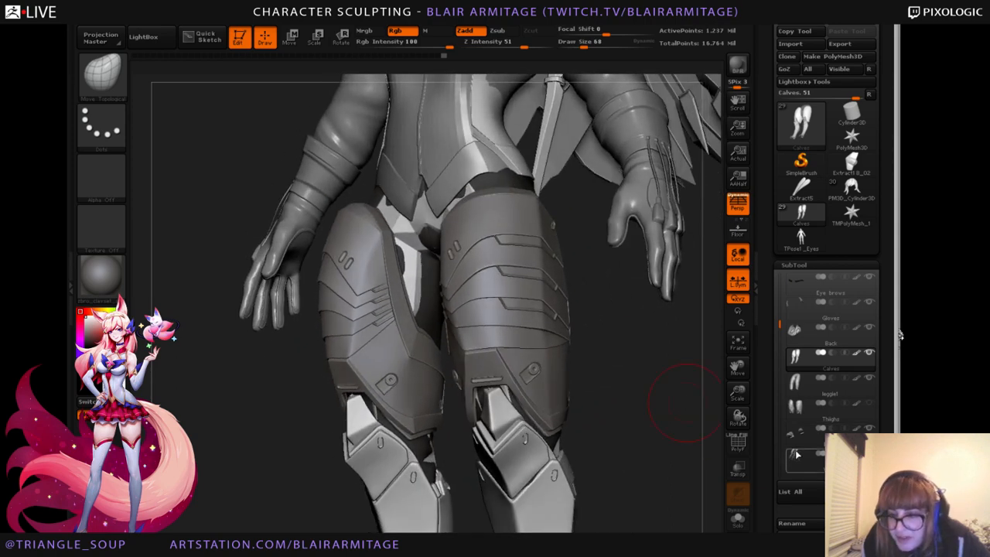
{"action": "left_click", "coordinate": [794, 416]}
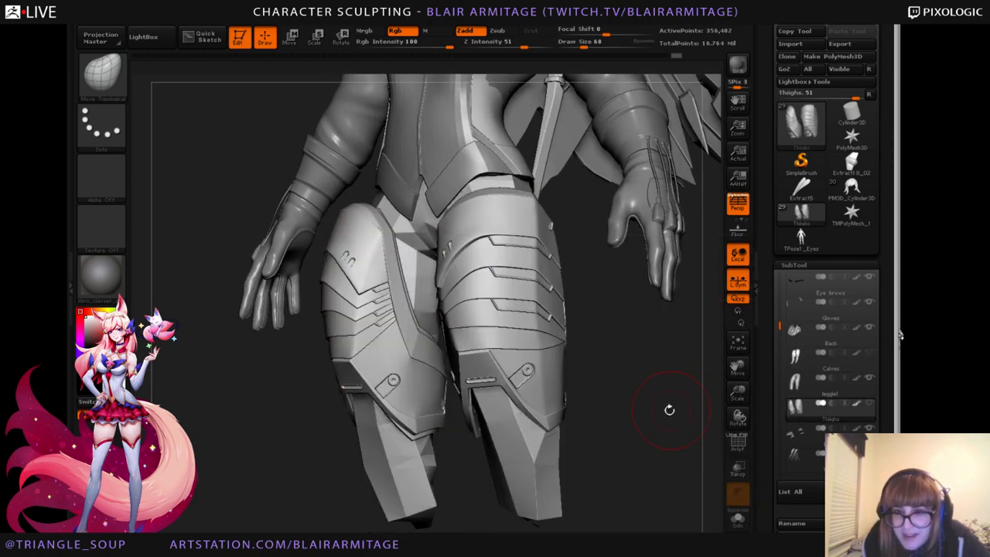
{"action": "left_click_drag", "start_coordinate": [668, 411], "coordinate": [706, 430]}
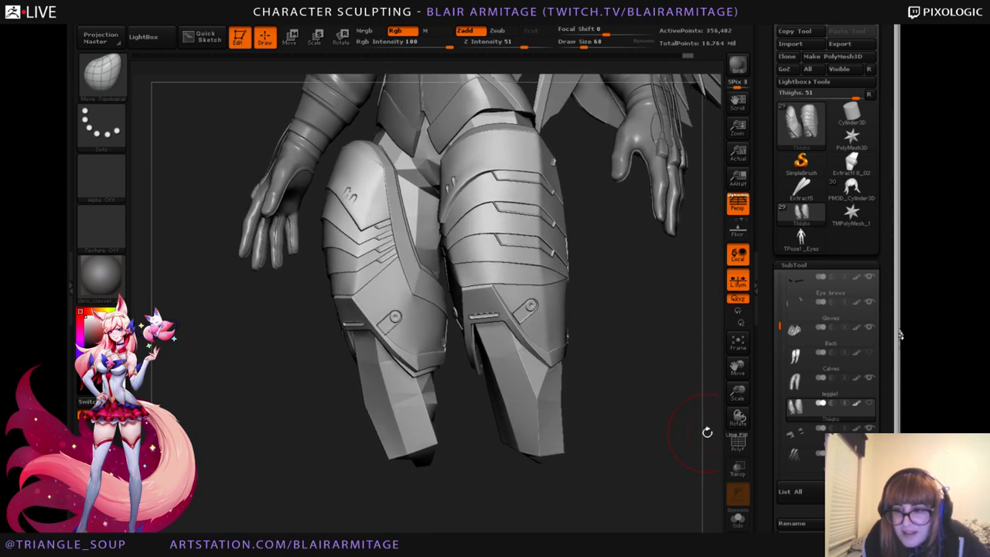
{"action": "left_click", "coordinate": [869, 355]}
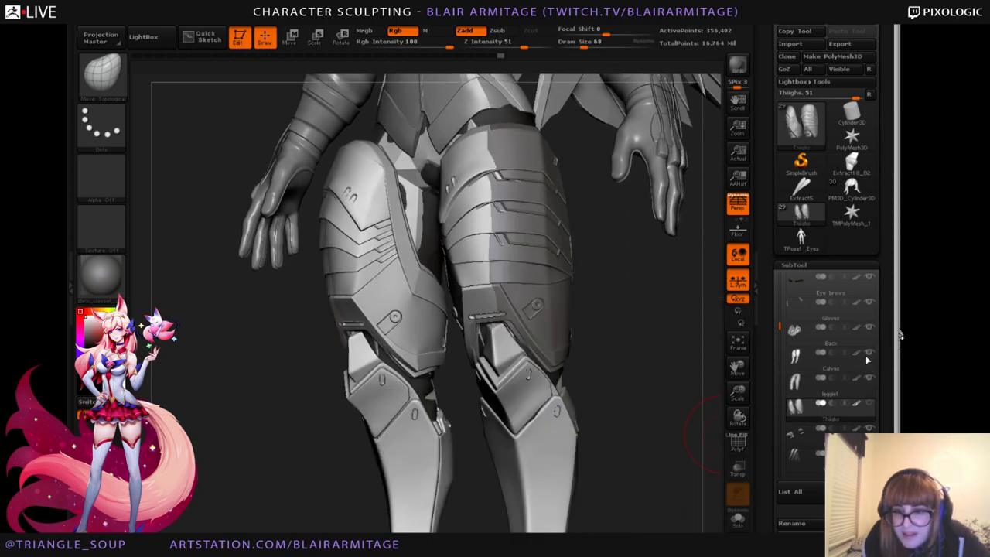
{"action": "left_click_drag", "start_coordinate": [595, 397], "coordinate": [575, 427], "text": "alt"}
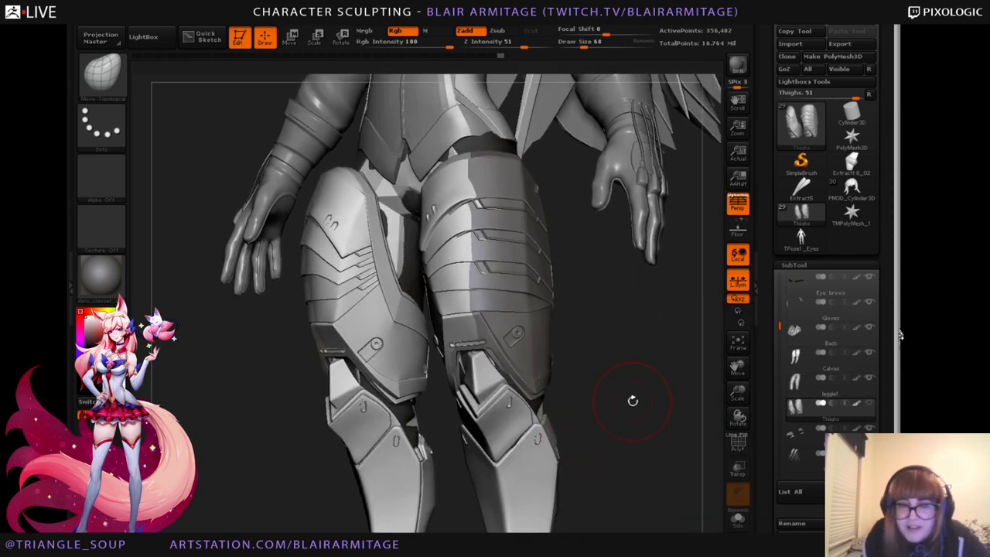
{"action": "left_click_drag", "start_coordinate": [648, 379], "coordinate": [638, 435], "text": "alt"}
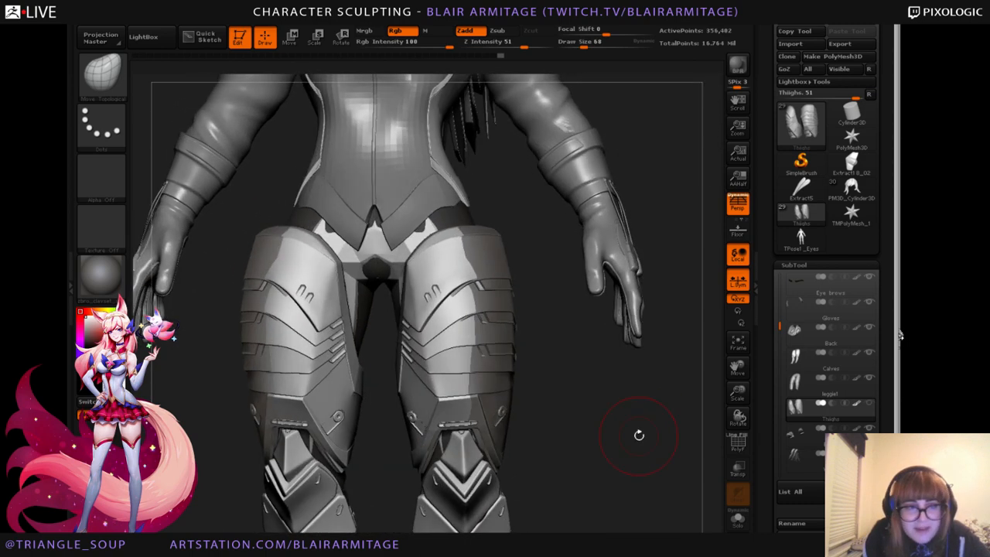
Isolate the thigh armour, push out its outer contour with a large Move brush, and show the full character again.
{"action": "left_click", "coordinate": [101, 74]}
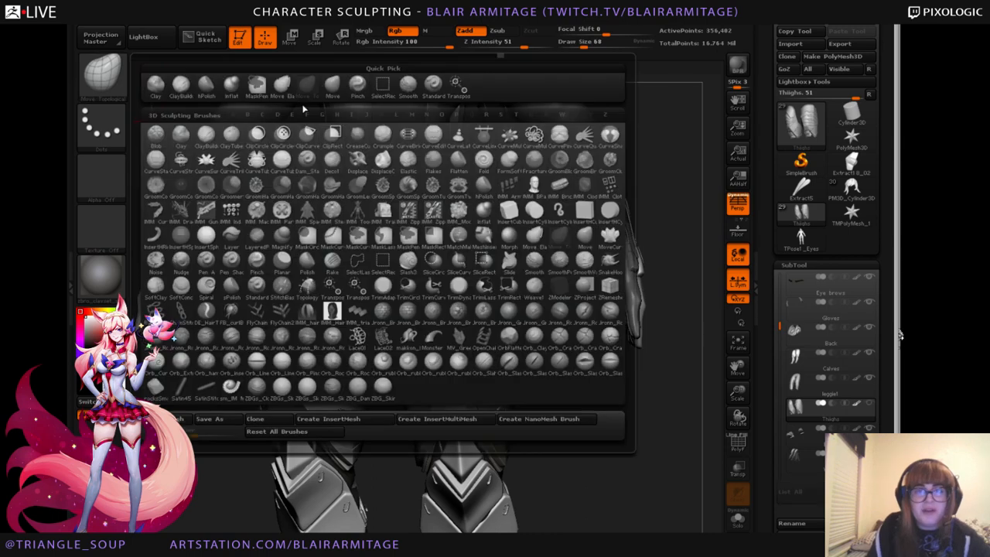
{"action": "left_click", "coordinate": [332, 86]}
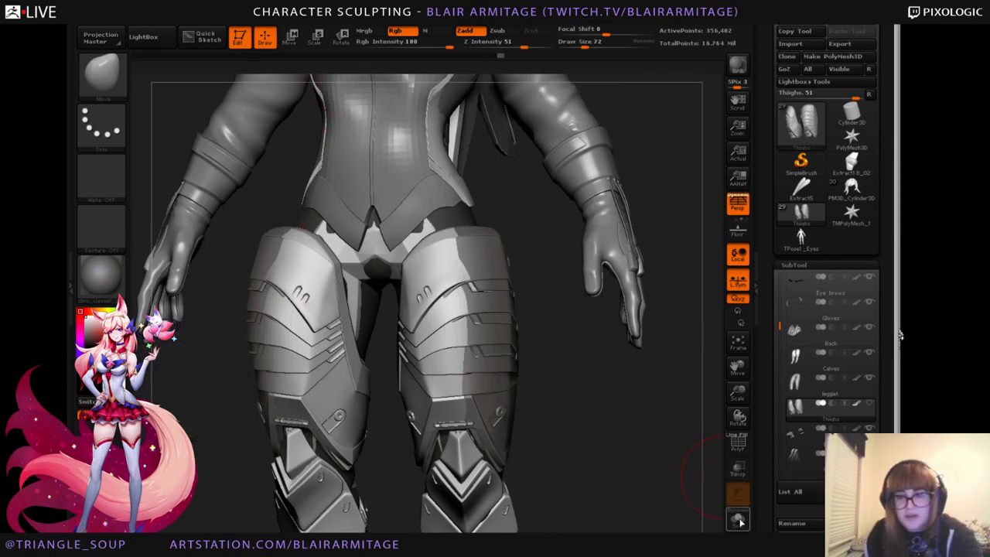
{"action": "left_click", "coordinate": [739, 520]}
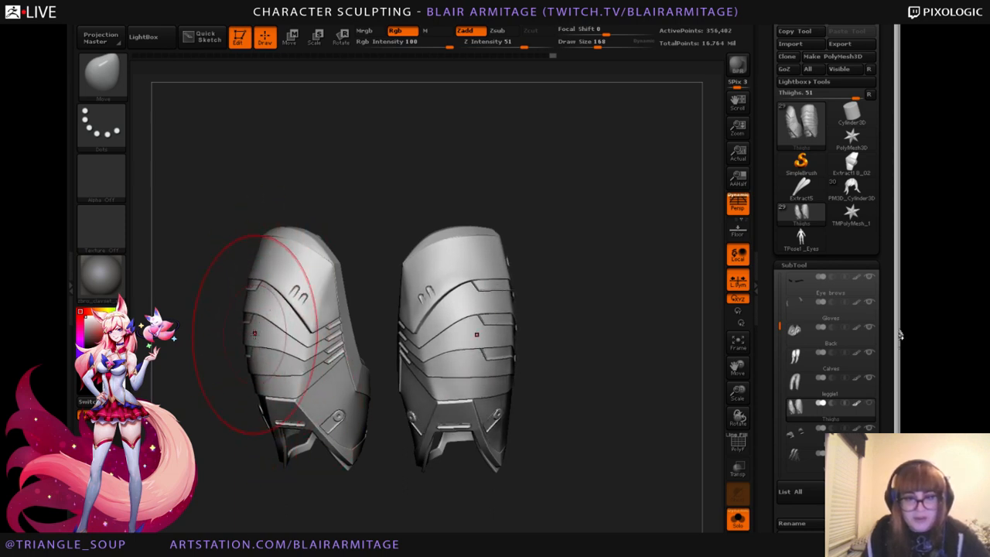
{"action": "mouse_move", "coordinate": [247, 352]}
{"action": "left_mouse_down"}
{"action": "mouse_move", "coordinate": [565, 358]}
{"action": "mouse_move", "coordinate": [467, 371]}
{"action": "mouse_move", "coordinate": [518, 398]}
{"action": "mouse_move", "coordinate": [497, 404]}
{"action": "mouse_move", "coordinate": [560, 365]}
{"action": "mouse_move", "coordinate": [616, 307]}
{"action": "mouse_move", "coordinate": [513, 326]}
{"action": "mouse_move", "coordinate": [502, 379]}
{"action": "mouse_move", "coordinate": [526, 375]}
{"action": "mouse_move", "coordinate": [534, 411]}
{"action": "mouse_move", "coordinate": [584, 382]}
{"action": "mouse_move", "coordinate": [598, 332]}
{"action": "mouse_move", "coordinate": [568, 380]}
{"action": "mouse_move", "coordinate": [642, 382]}
{"action": "left_mouse_up"}
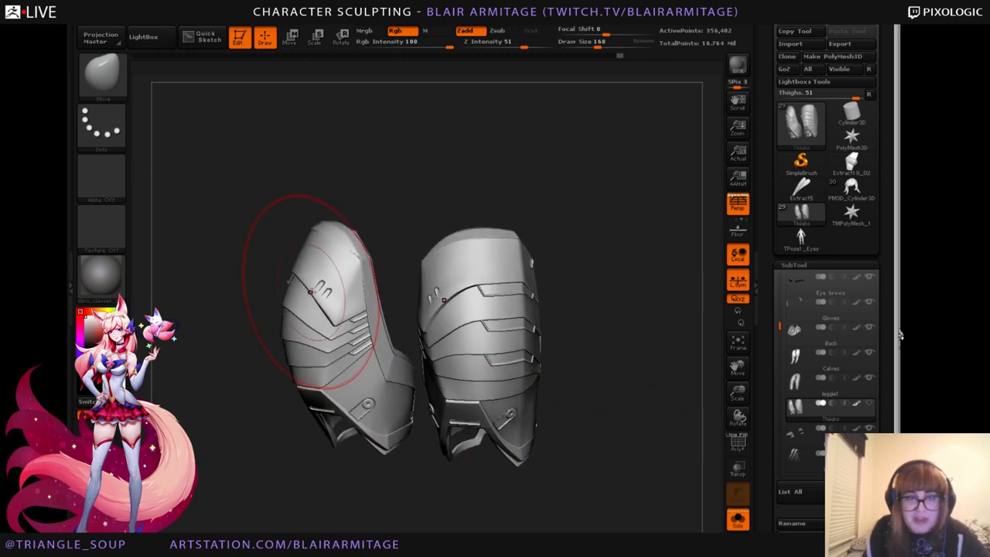
{"action": "key", "text": "shift"}
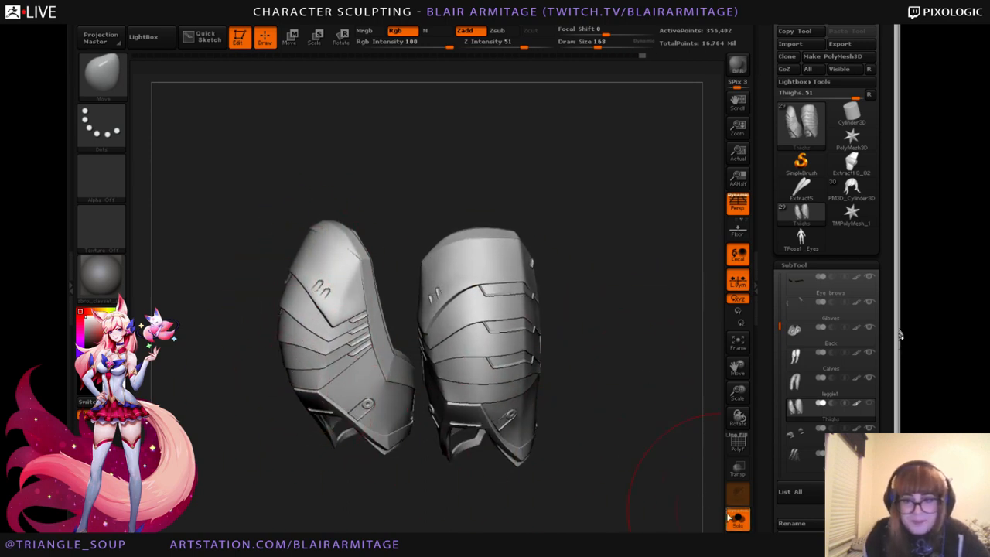
{"action": "left_click_drag", "start_coordinate": [667, 405], "coordinate": [710, 313]}
{"action": "left_click_drag", "start_coordinate": [593, 418], "coordinate": [622, 424], "text": "shift"}
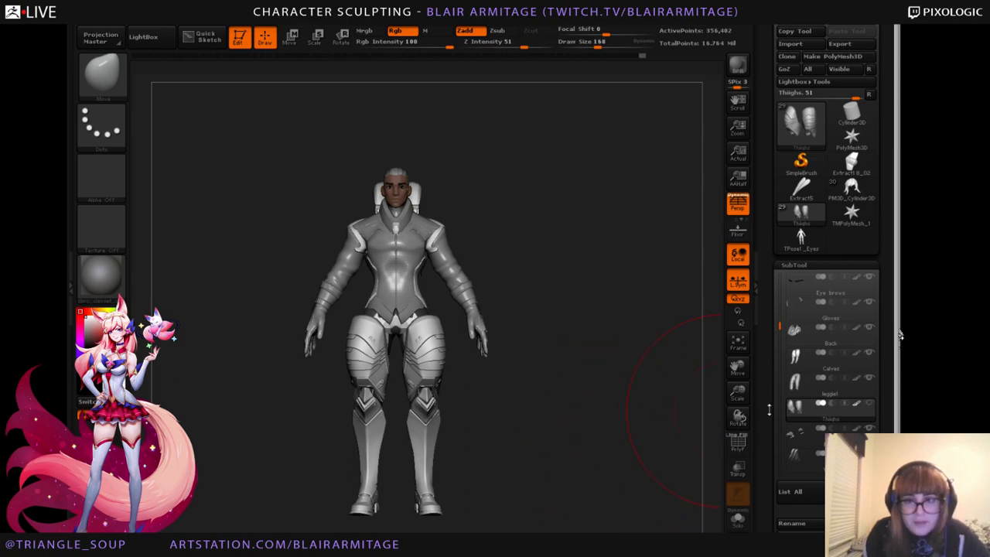
Make the shoulder pads active with the Move Topological brush chosen, and thicken them slightly with the Inflate deformation.
{"action": "mouse_move", "coordinate": [737, 392]}
{"action": "left_mouse_down"}
{"action": "mouse_move", "coordinate": [735, 464]}
{"action": "mouse_move", "coordinate": [662, 317]}
{"action": "mouse_move", "coordinate": [661, 387]}
{"action": "mouse_move", "coordinate": [682, 414]}
{"action": "left_mouse_up"}
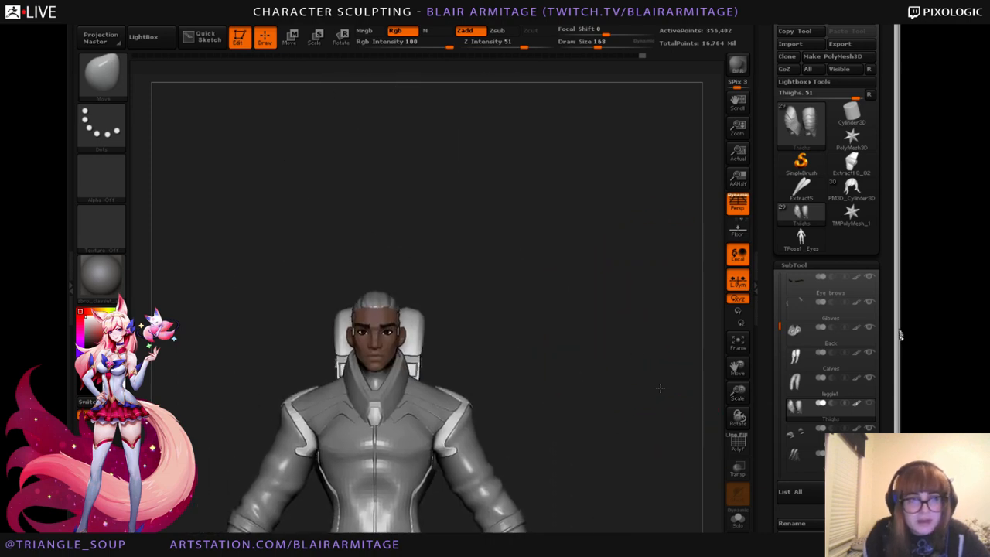
{"action": "left_click", "coordinate": [430, 395], "text": "alt"}
{"action": "left_click_drag", "start_coordinate": [741, 398], "coordinate": [727, 439]}
{"action": "mouse_move", "coordinate": [654, 245]}
{"action": "left_mouse_down", "text": "alt"}
{"action": "mouse_move", "coordinate": [660, 331]}
{"action": "mouse_move", "coordinate": [541, 325]}
{"action": "mouse_move", "coordinate": [410, 302]}
{"action": "left_mouse_up", "text": "alt"}
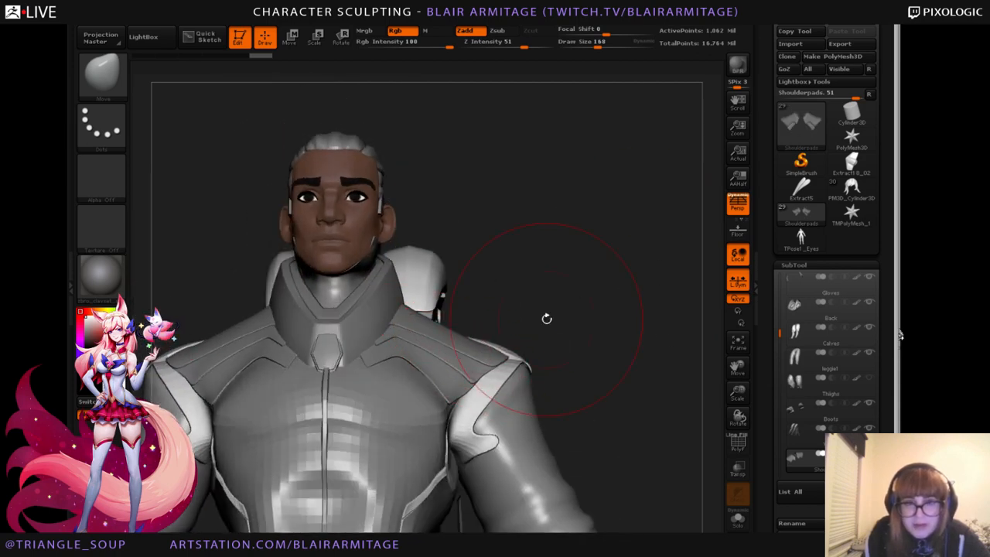
{"action": "left_click", "coordinate": [124, 93]}
{"action": "left_click", "coordinate": [307, 87]}
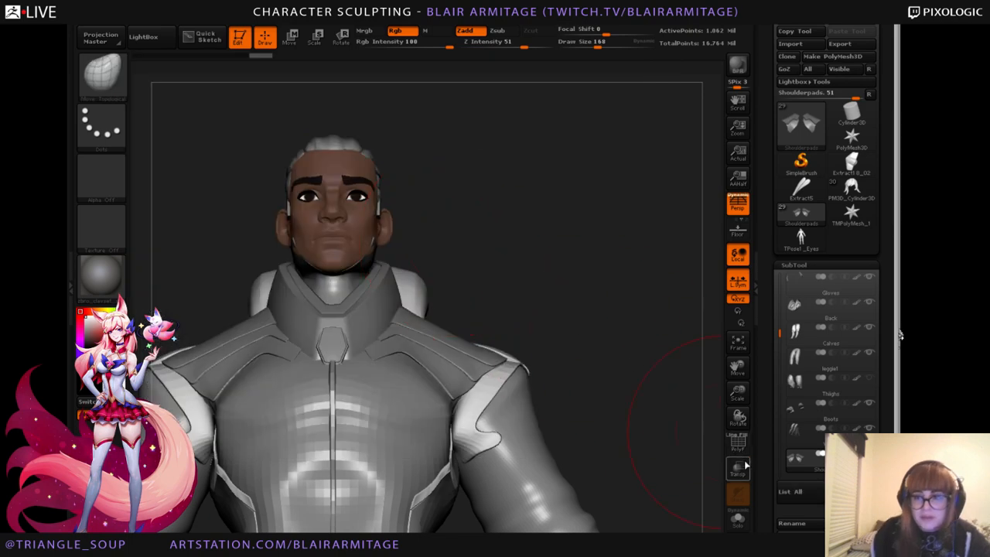
{"action": "left_click_drag", "start_coordinate": [737, 393], "coordinate": [738, 417]}
{"action": "left_click_drag", "start_coordinate": [496, 245], "coordinate": [504, 225]}
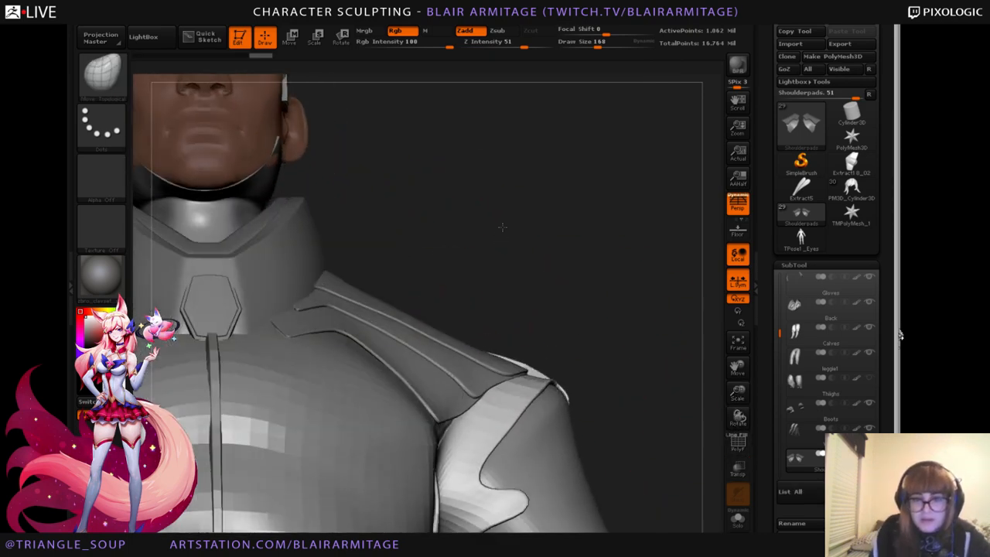
{"action": "scroll", "coordinate": [901, 334], "scroll_direction": "down", "scroll_amount": 10}
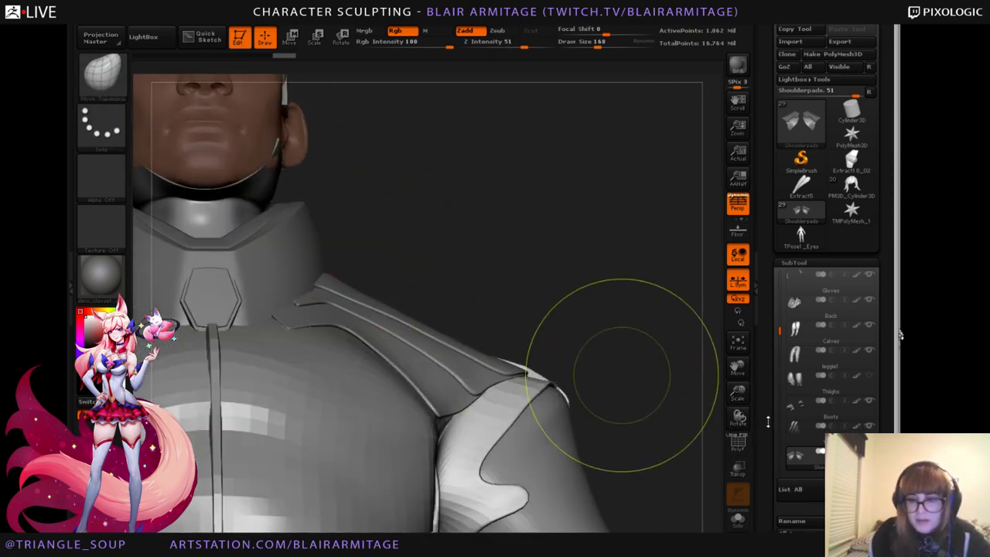
{"action": "left_click_drag", "start_coordinate": [735, 201], "coordinate": [760, 219]}
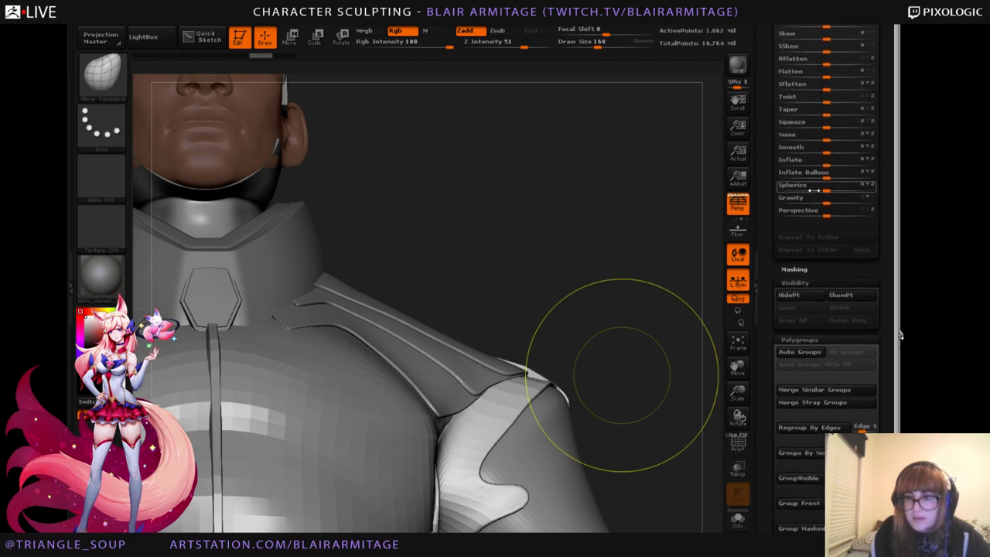
{"action": "left_click", "coordinate": [829, 164]}
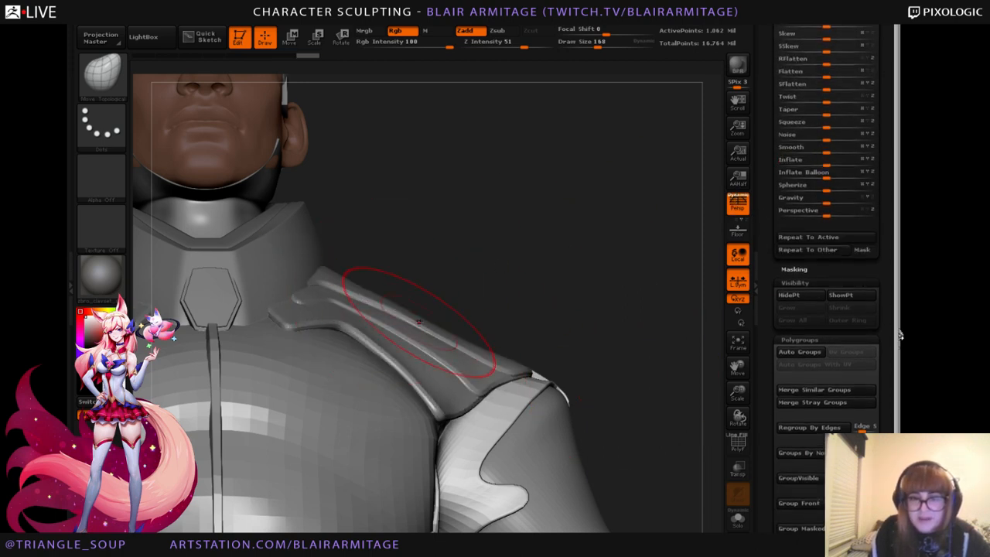
Adjust the layered shoulder pad plates over the chest and shoulder with the Move Topological brush.
{"action": "left_click_drag", "start_coordinate": [581, 302], "coordinate": [724, 295], "text": "alt"}
{"action": "left_click_drag", "start_coordinate": [468, 298], "coordinate": [603, 357]}
{"action": "mouse_move", "coordinate": [692, 299]}
{"action": "left_mouse_down"}
{"action": "mouse_move", "coordinate": [670, 292]}
{"action": "mouse_move", "coordinate": [644, 379]}
{"action": "mouse_move", "coordinate": [680, 309]}
{"action": "mouse_move", "coordinate": [671, 346]}
{"action": "left_mouse_up"}
{"action": "left_click_drag", "start_coordinate": [444, 258], "coordinate": [457, 267]}
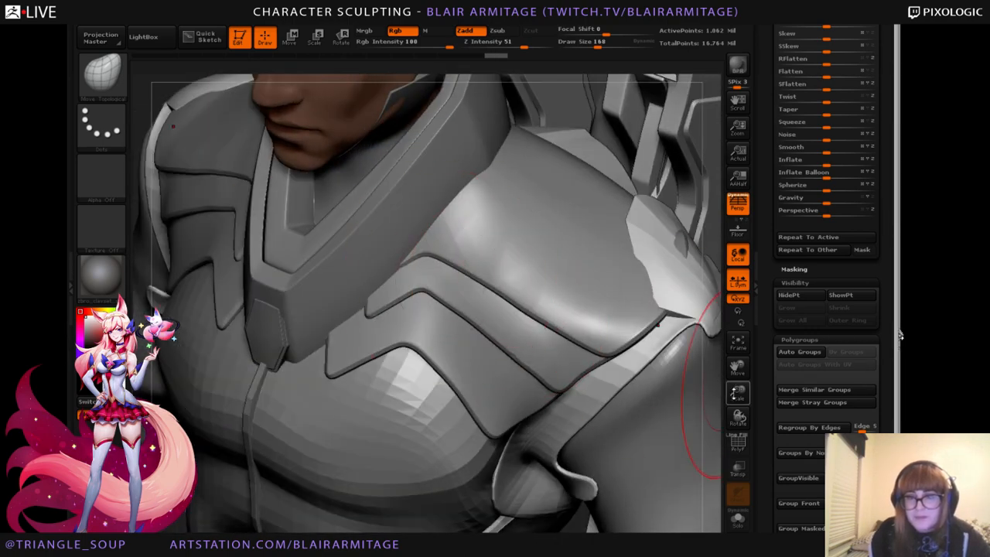
Undo the last shoulder change and reshape the shoulder pad around the top of the arm from the side.
{"action": "left_click_drag", "start_coordinate": [715, 377], "coordinate": [495, 271], "text": "alt"}
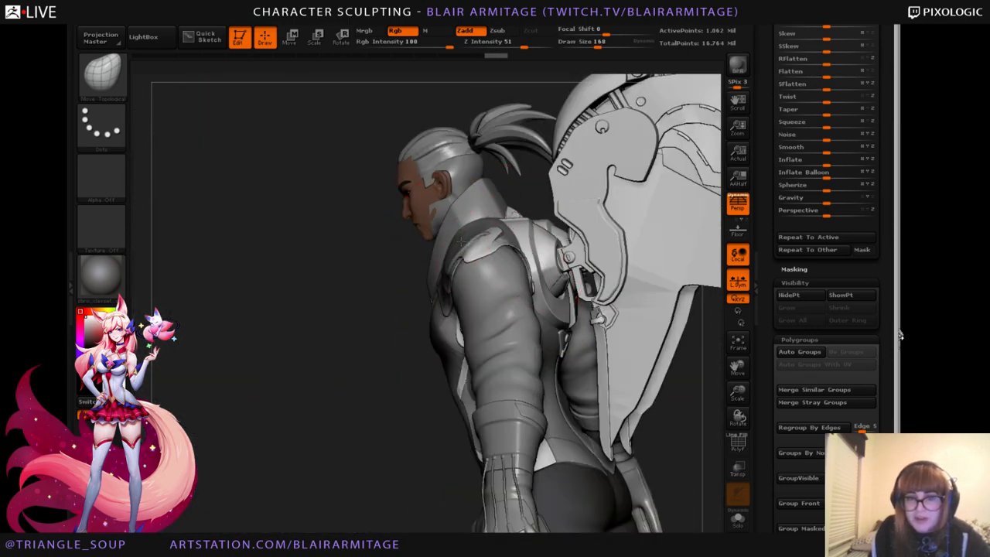
{"action": "mouse_move", "coordinate": [349, 400]}
{"action": "left_mouse_down"}
{"action": "mouse_move", "coordinate": [557, 328]}
{"action": "mouse_move", "coordinate": [570, 312]}
{"action": "mouse_move", "coordinate": [525, 305]}
{"action": "left_mouse_up"}
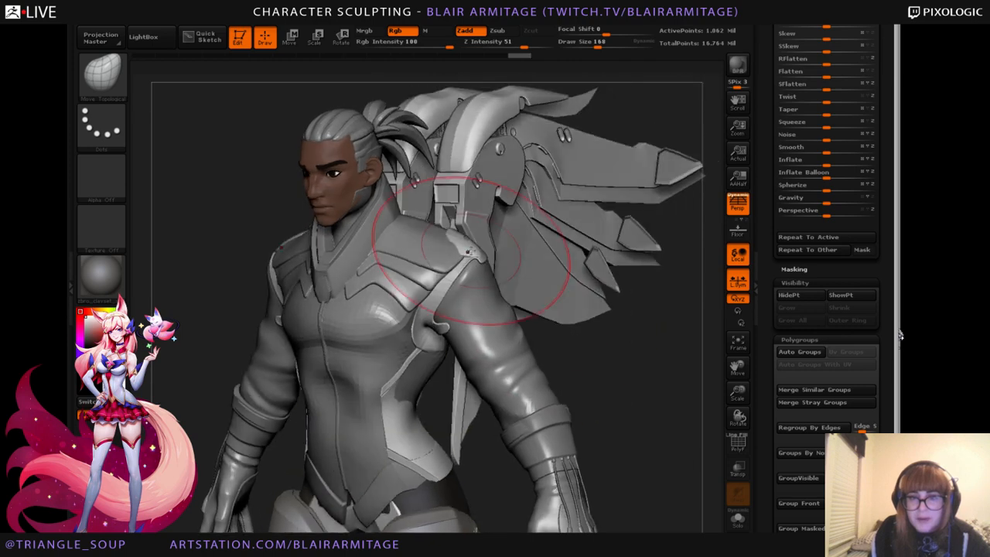
{"action": "key", "text": "ctrl+z"}
{"action": "left_click_drag", "start_coordinate": [631, 382], "coordinate": [448, 371]}
{"action": "left_click", "coordinate": [447, 248], "text": "alt"}
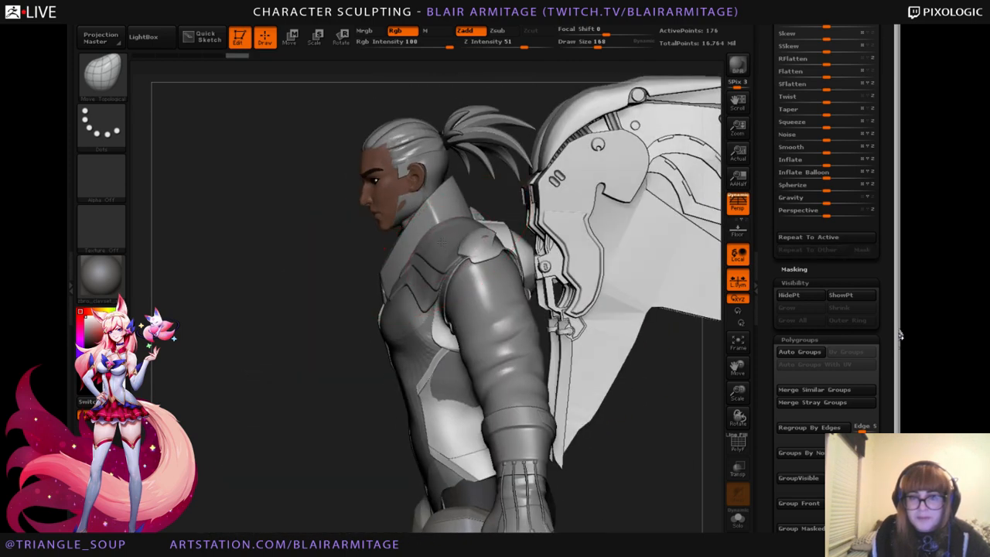
{"action": "left_click_drag", "start_coordinate": [440, 248], "coordinate": [444, 286]}
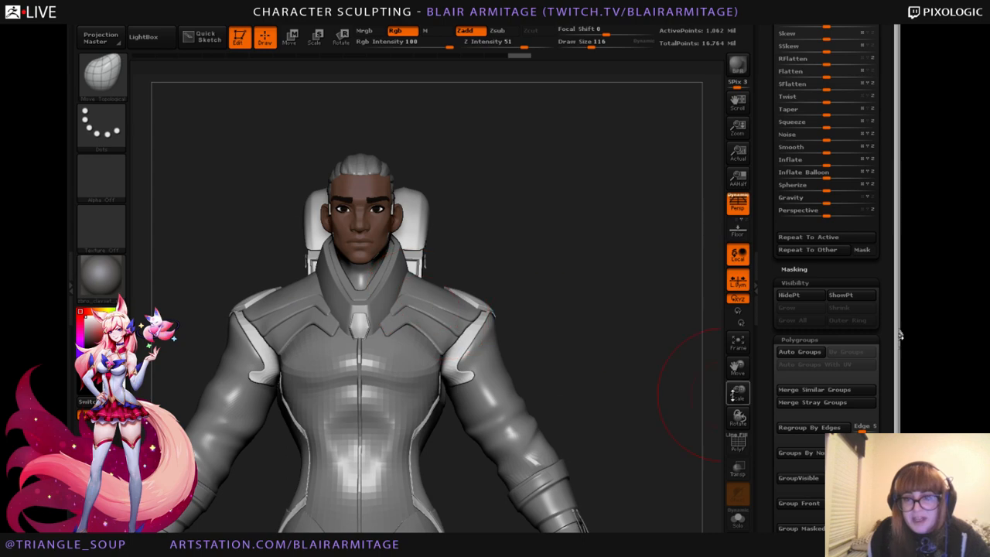
Make the shoulder pads active and adjust their upper contour beside the collar with the Move Topological brush.
{"action": "left_click_drag", "start_coordinate": [732, 395], "coordinate": [732, 449]}
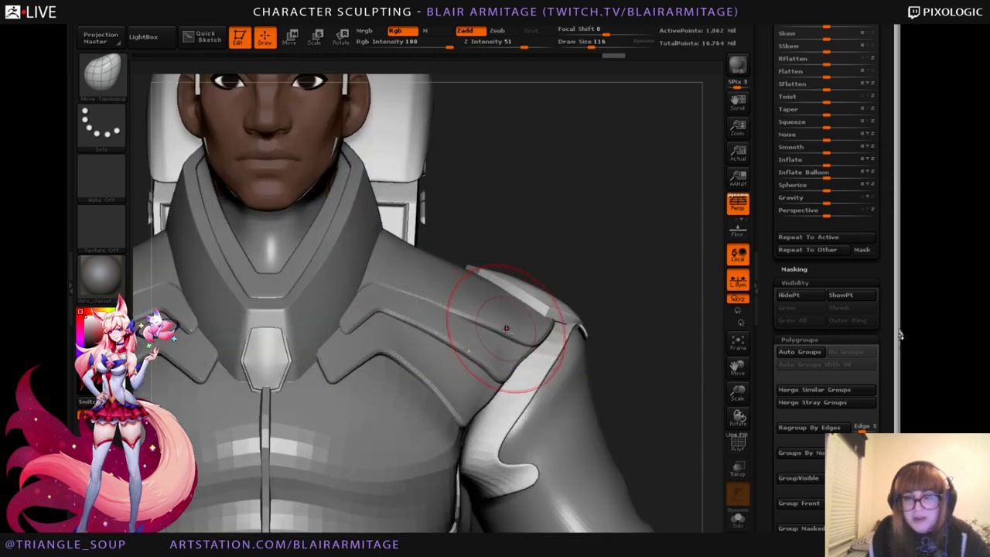
{"action": "scroll", "coordinate": [797, 311], "scroll_direction": "up", "scroll_amount": 10}
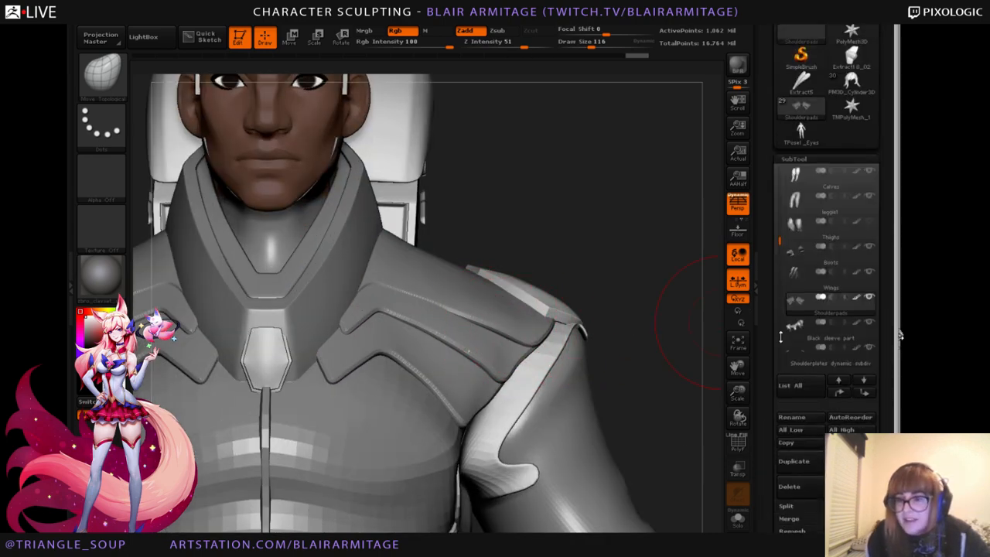
{"action": "left_click", "coordinate": [797, 311]}
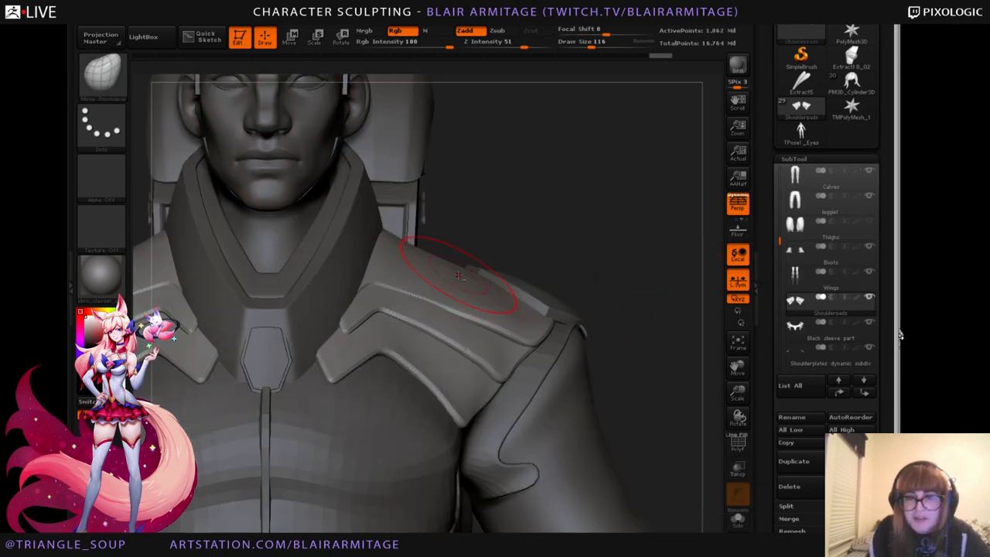
{"action": "left_click_drag", "start_coordinate": [421, 262], "coordinate": [438, 258]}
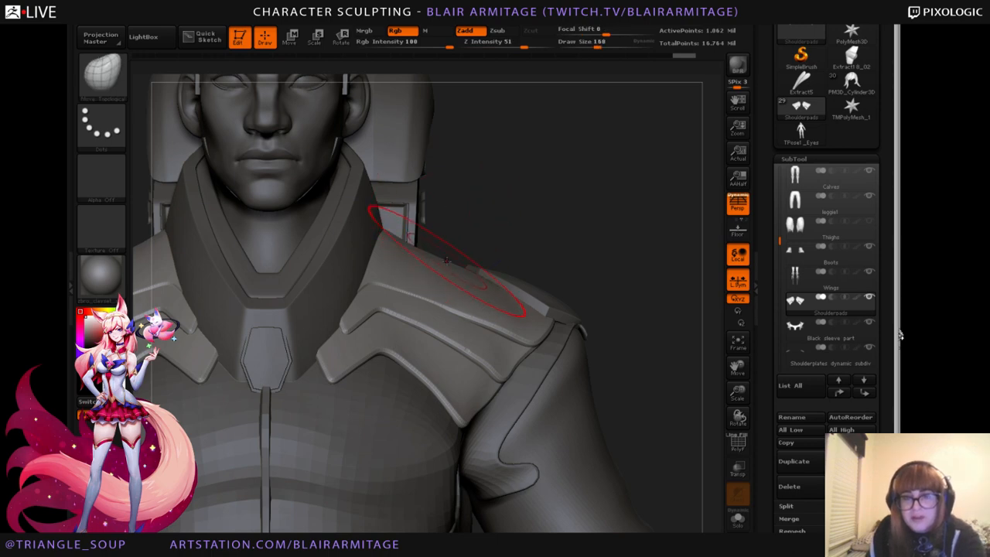
{"action": "key", "text": "ctrl+z"}
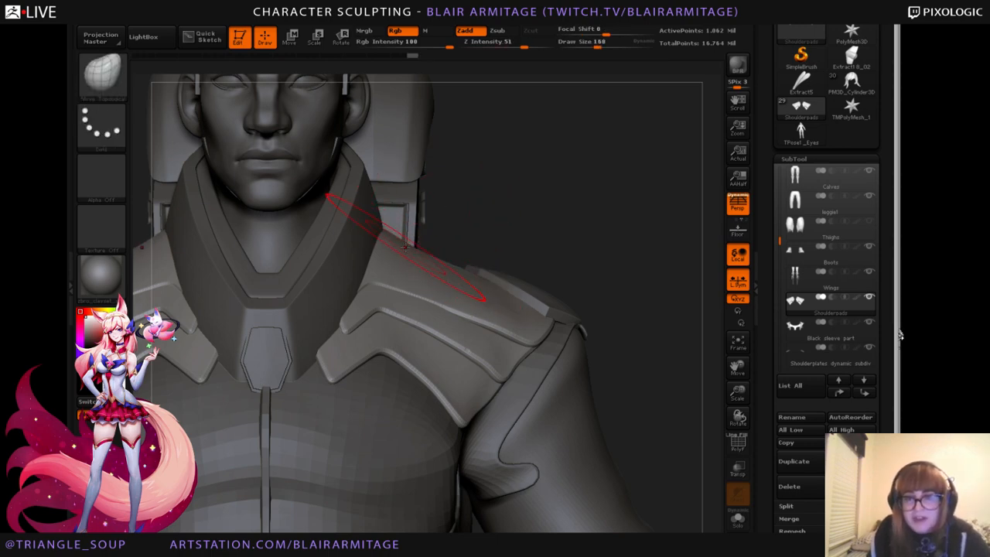
{"action": "left_click_drag", "start_coordinate": [463, 269], "coordinate": [468, 266]}
{"action": "mouse_move", "coordinate": [599, 255]}
{"action": "left_mouse_down"}
{"action": "mouse_move", "coordinate": [549, 274]}
{"action": "mouse_move", "coordinate": [348, 253]}
{"action": "left_mouse_up"}
{"action": "left_click_drag", "start_coordinate": [291, 297], "coordinate": [508, 384], "text": "alt"}
{"action": "left_click_drag", "start_coordinate": [180, 236], "coordinate": [92, 170], "text": "alt"}
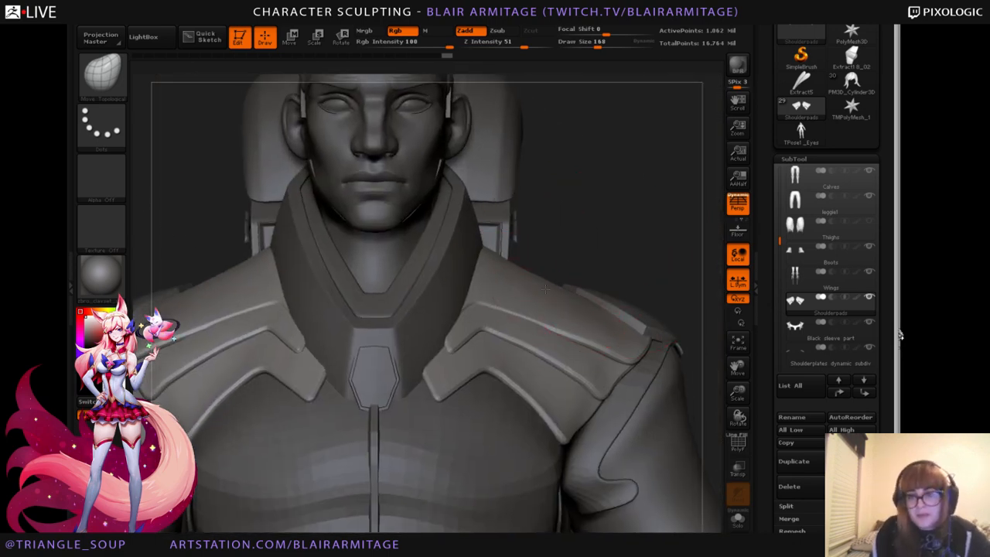
{"action": "mouse_move", "coordinate": [657, 290]}
{"action": "left_mouse_down", "text": "alt"}
{"action": "mouse_move", "coordinate": [621, 300]}
{"action": "mouse_move", "coordinate": [656, 240]}
{"action": "mouse_move", "coordinate": [645, 230]}
{"action": "mouse_move", "coordinate": [631, 294]}
{"action": "mouse_move", "coordinate": [603, 299]}
{"action": "mouse_move", "coordinate": [674, 299]}
{"action": "left_mouse_up", "text": "alt"}
Make the inner collar piece active and nudge the front of its V-shaped opening with the Move Topological brush.
{"action": "left_click", "coordinate": [422, 354], "text": "alt"}
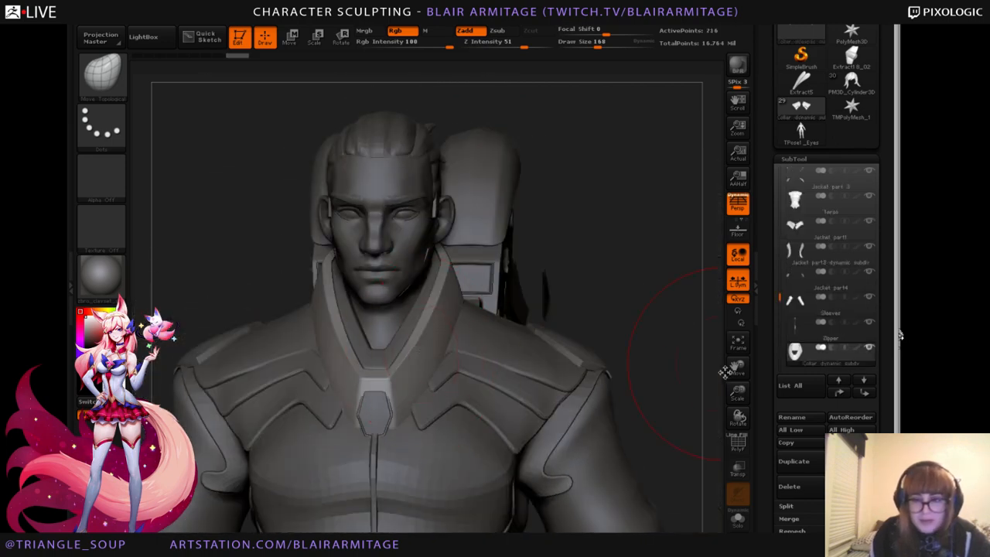
{"action": "mouse_move", "coordinate": [625, 258]}
{"action": "left_mouse_down"}
{"action": "mouse_move", "coordinate": [647, 267]}
{"action": "mouse_move", "coordinate": [651, 295]}
{"action": "mouse_move", "coordinate": [402, 376]}
{"action": "left_mouse_up"}
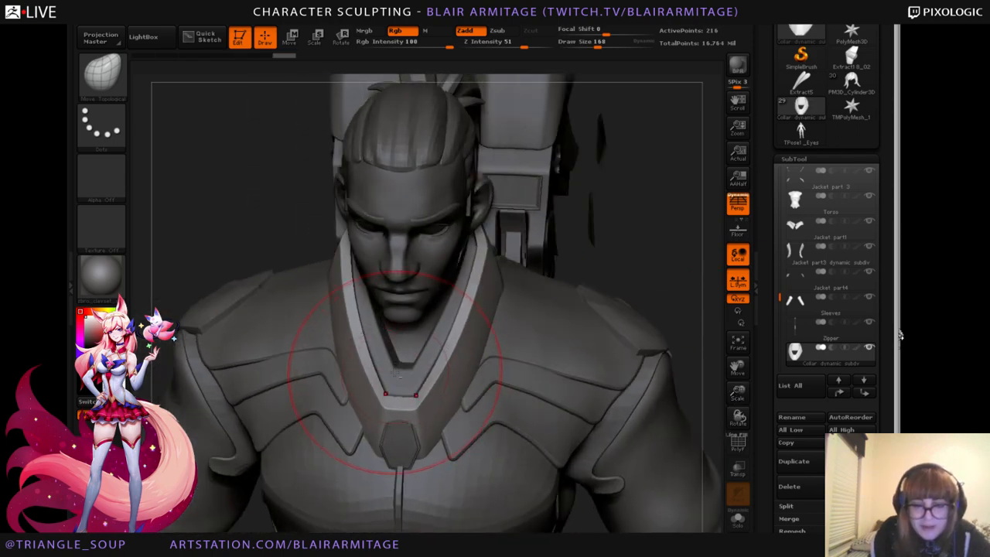
{"action": "left_click", "coordinate": [393, 368], "text": "alt"}
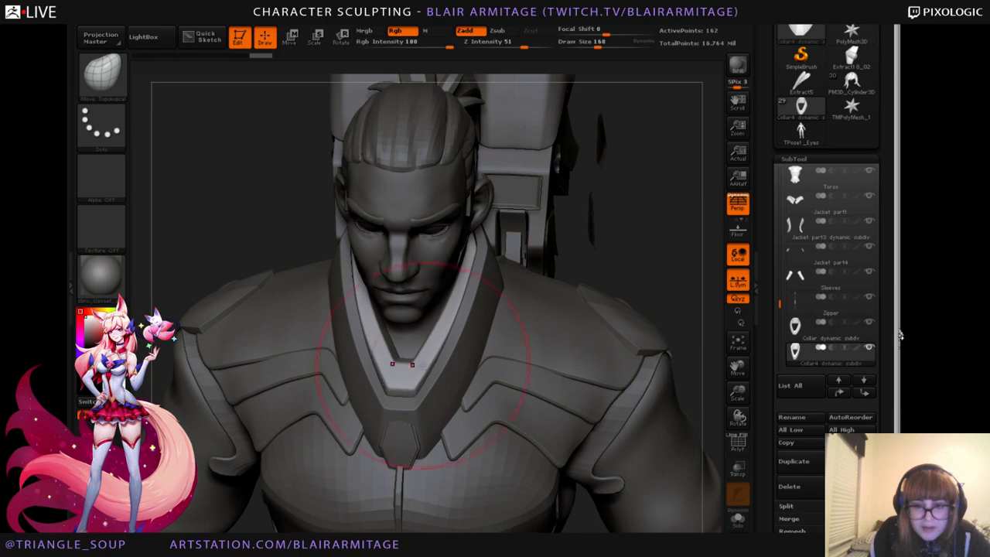
{"action": "left_click_drag", "start_coordinate": [686, 272], "coordinate": [719, 274]}
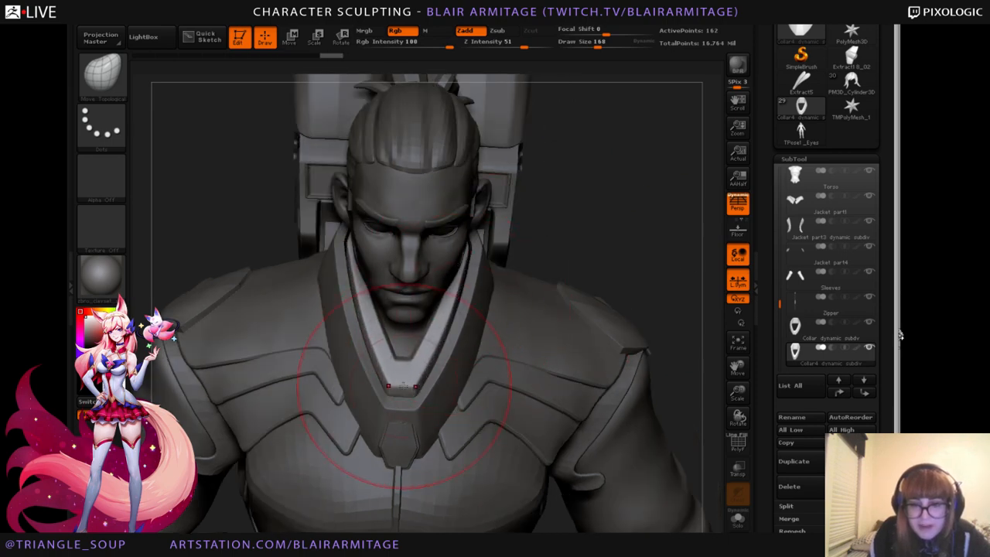
{"action": "left_click_drag", "start_coordinate": [403, 386], "coordinate": [402, 382]}
{"action": "mouse_move", "coordinate": [657, 298]}
{"action": "left_mouse_down"}
{"action": "mouse_move", "coordinate": [654, 243]}
{"action": "mouse_move", "coordinate": [643, 241]}
{"action": "mouse_move", "coordinate": [647, 263]}
{"action": "mouse_move", "coordinate": [588, 266]}
{"action": "left_mouse_up"}
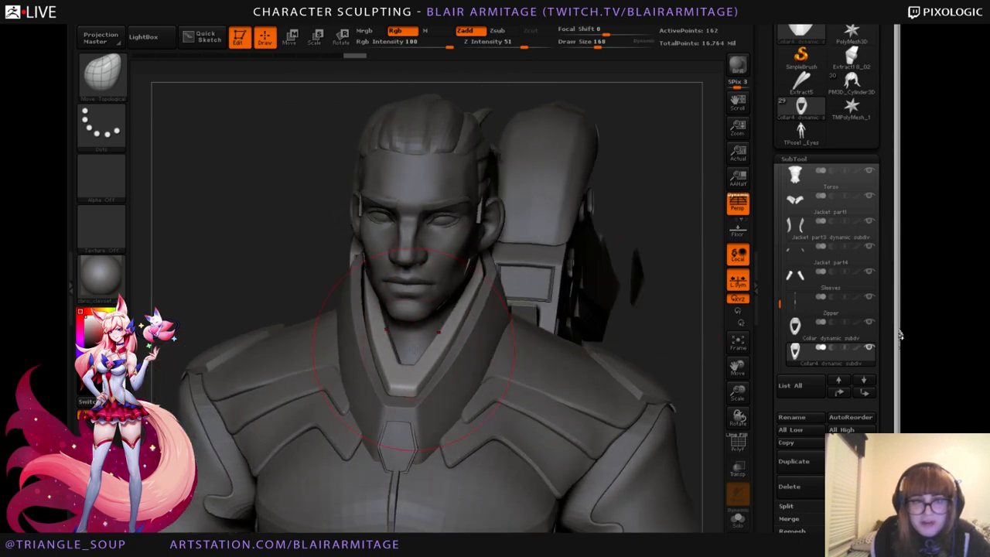
{"action": "left_click_drag", "start_coordinate": [636, 315], "coordinate": [484, 298]}
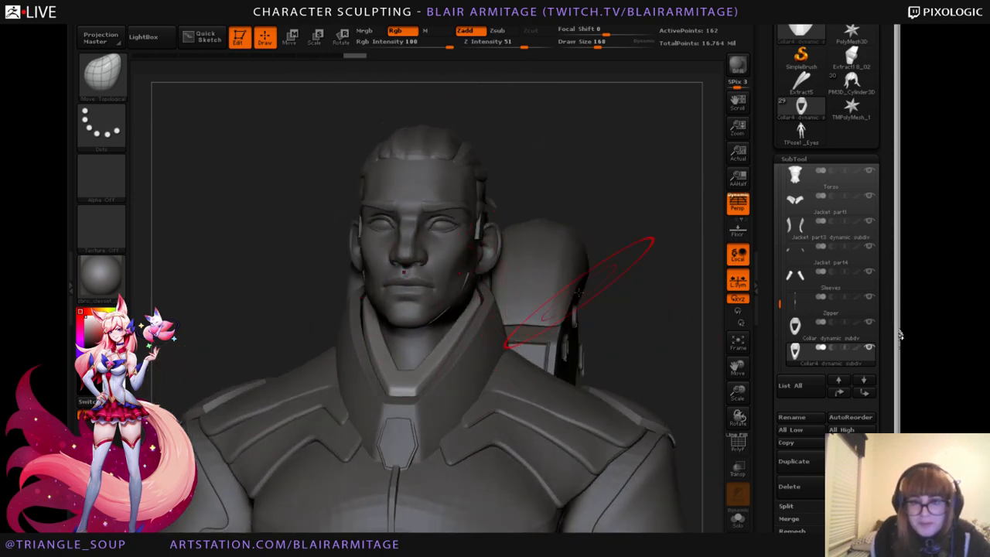
Make the outer collar active, try smoothing its side, undo the stroke, and lower the Smooth brush's Z Intensity to 21.
{"action": "left_click_drag", "start_coordinate": [579, 292], "coordinate": [461, 365]}
{"action": "left_click", "coordinate": [452, 368], "text": "alt"}
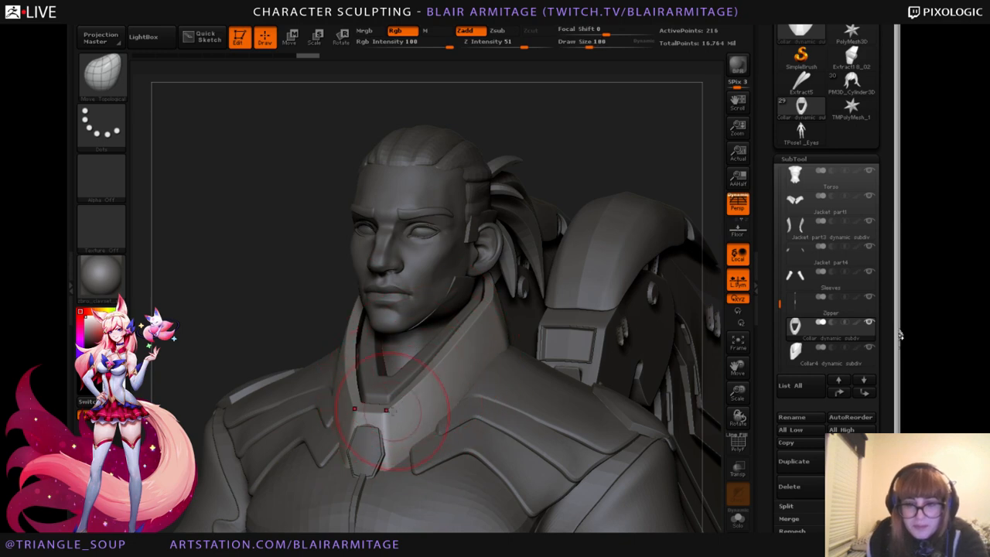
{"action": "left_click_drag", "start_coordinate": [275, 307], "coordinate": [354, 335]}
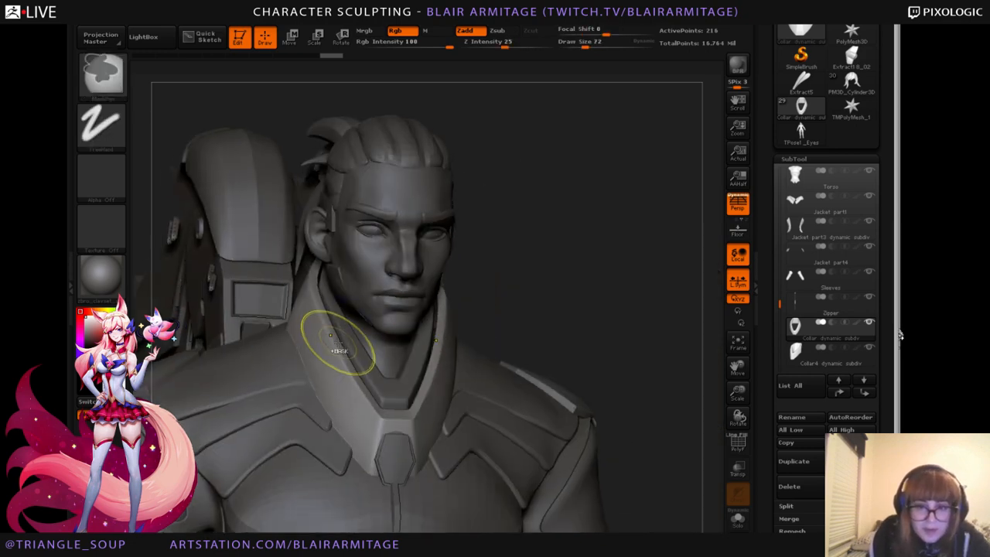
{"action": "left_click_drag", "start_coordinate": [739, 410], "coordinate": [740, 464]}
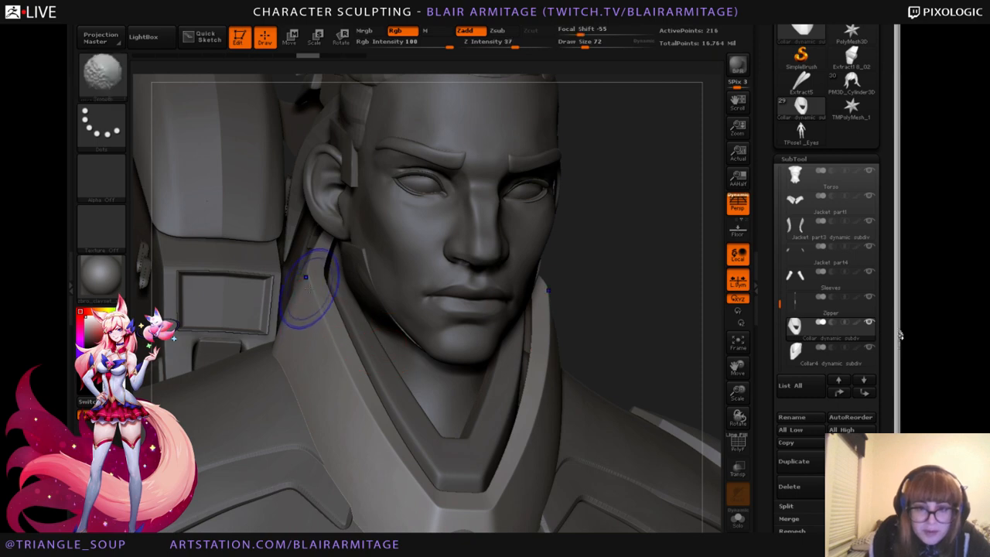
{"action": "mouse_move", "coordinate": [315, 308]}
{"action": "left_mouse_down", "text": "shift"}
{"action": "mouse_move", "coordinate": [326, 325]}
{"action": "mouse_move", "coordinate": [323, 313]}
{"action": "left_mouse_up", "text": "shift"}
{"action": "key", "text": "ctrl+z"}
{"action": "left_click", "coordinate": [501, 44], "text": "shift"}
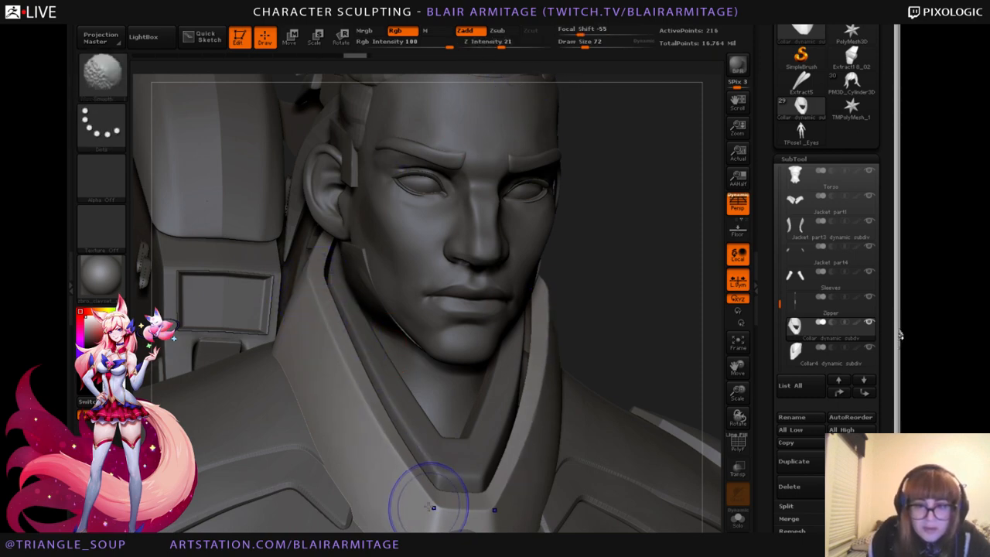
Turn off the outer collar's Dynamic Subdiv preview and divide its mesh up to subdivision level 4.
{"action": "left_click_drag", "start_coordinate": [765, 386], "coordinate": [766, 258]}
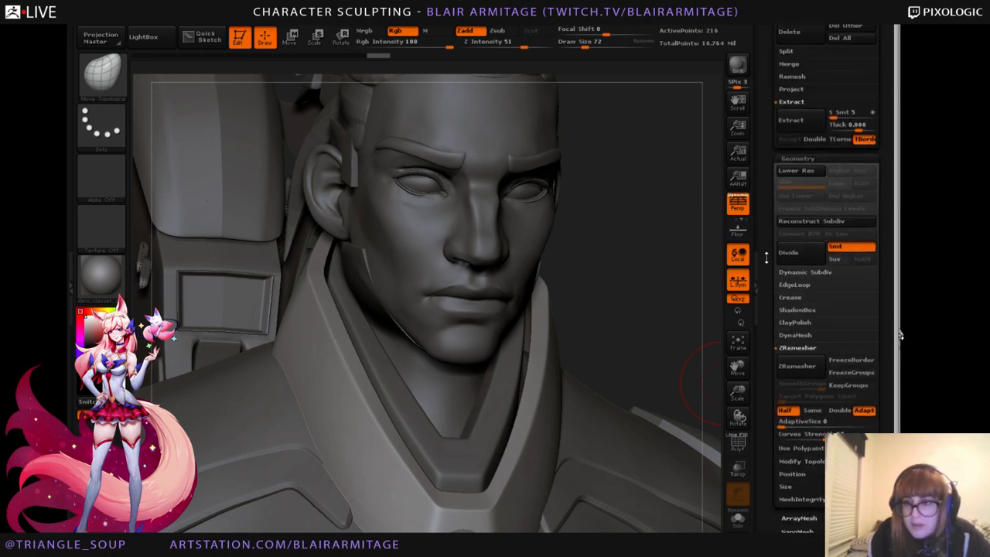
{"action": "left_click", "coordinate": [804, 280]}
{"action": "key", "text": "shift+d"}
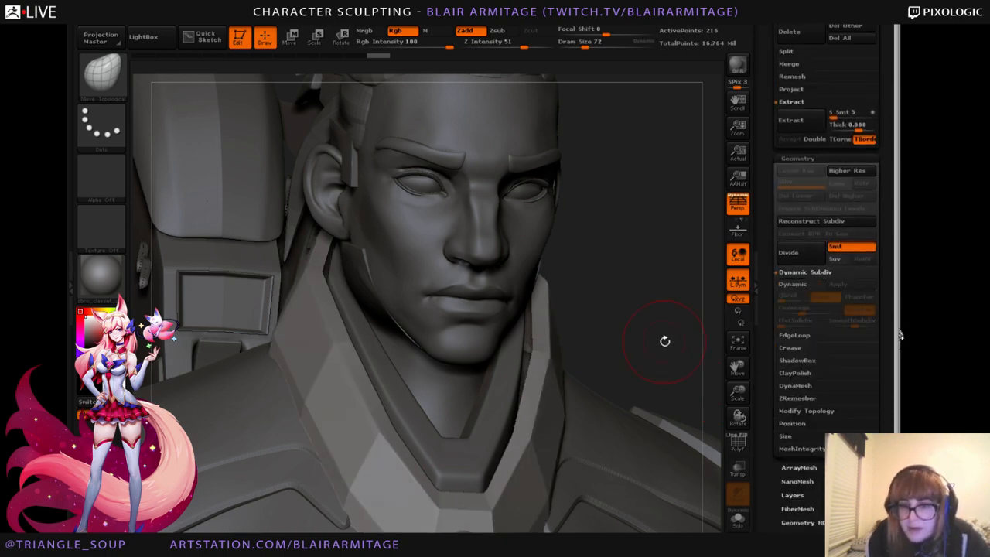
{"action": "left_click", "coordinate": [790, 256]}
{"action": "left_click", "coordinate": [791, 257]}
{"action": "left_click", "coordinate": [790, 256]}
Smooth the outer collar's front corner and its upper side edges behind the jaw with a smaller brush.
{"action": "mouse_move", "coordinate": [671, 321]}
{"action": "left_mouse_down", "text": "alt"}
{"action": "mouse_move", "coordinate": [622, 278]}
{"action": "mouse_move", "coordinate": [545, 286]}
{"action": "left_mouse_up", "text": "alt"}
{"action": "left_click_drag", "start_coordinate": [420, 469], "coordinate": [413, 472], "text": "shift"}
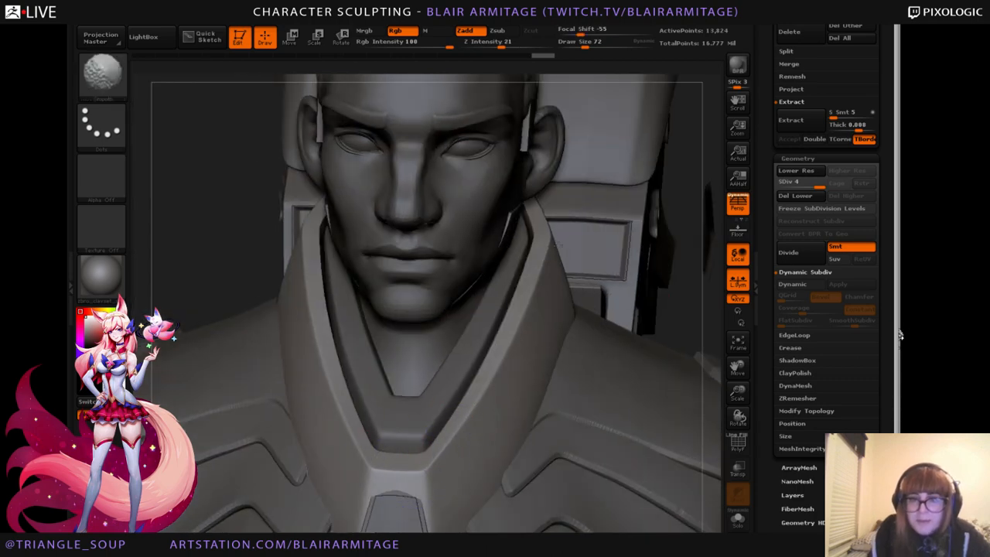
{"action": "mouse_move", "coordinate": [556, 246]}
{"action": "left_mouse_down"}
{"action": "mouse_move", "coordinate": [472, 252]}
{"action": "mouse_move", "coordinate": [452, 266]}
{"action": "left_mouse_up"}
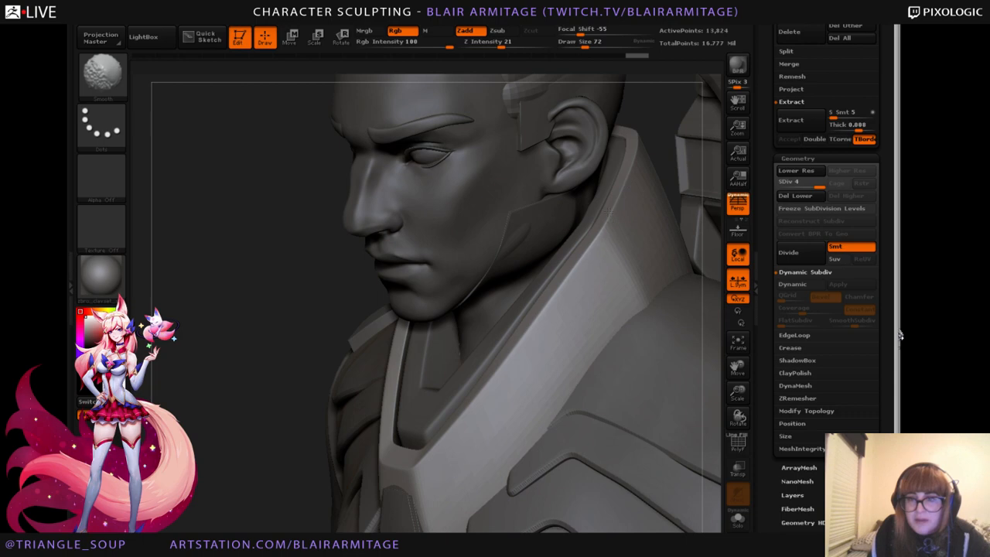
{"action": "left_click_drag", "start_coordinate": [609, 211], "coordinate": [603, 205], "text": "shift"}
{"action": "left_click_drag", "start_coordinate": [639, 159], "coordinate": [633, 160], "text": "shift"}
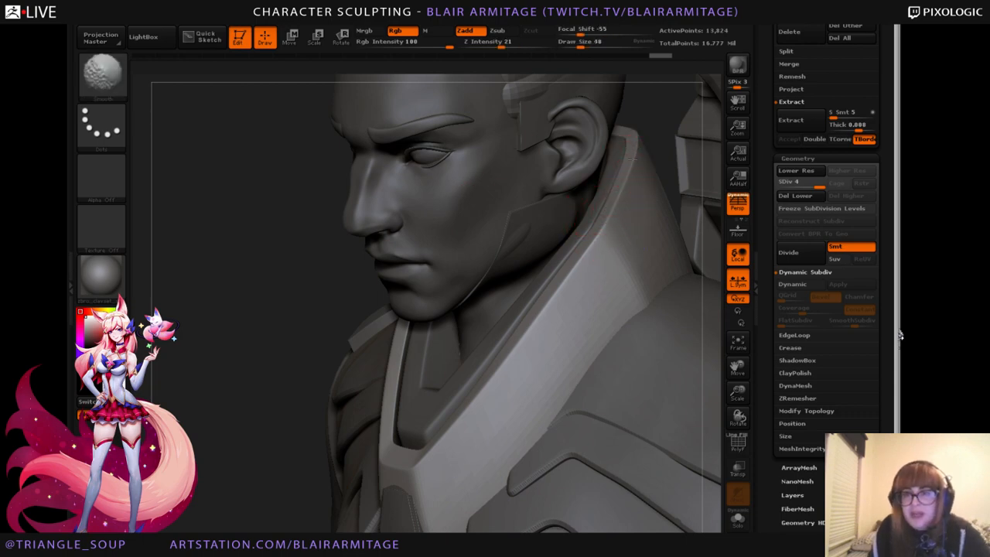
{"action": "left_click_drag", "start_coordinate": [602, 225], "coordinate": [607, 210], "text": "shift"}
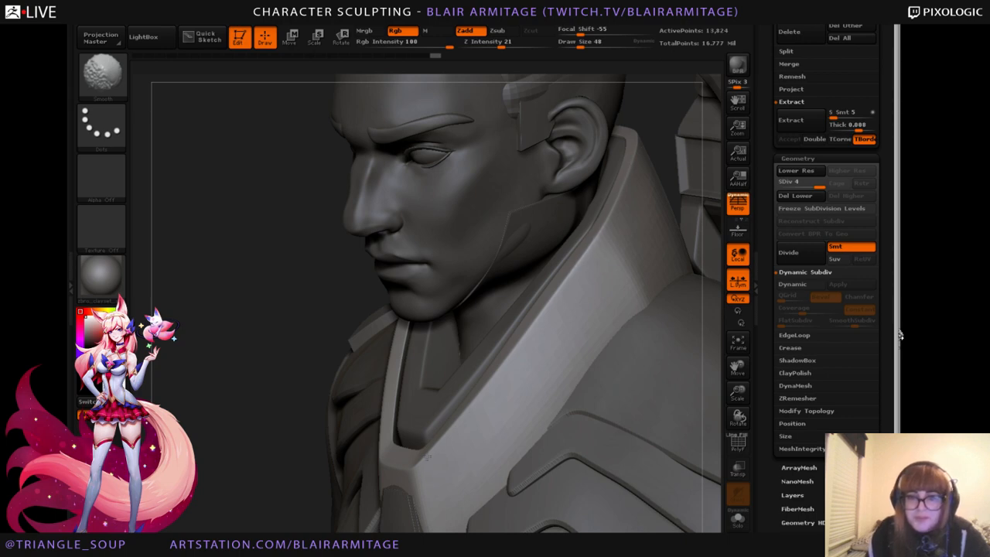
Isolate the outer collar to inspect its rim from above, and show the full character again.
{"action": "left_click_drag", "start_coordinate": [255, 309], "coordinate": [588, 387]}
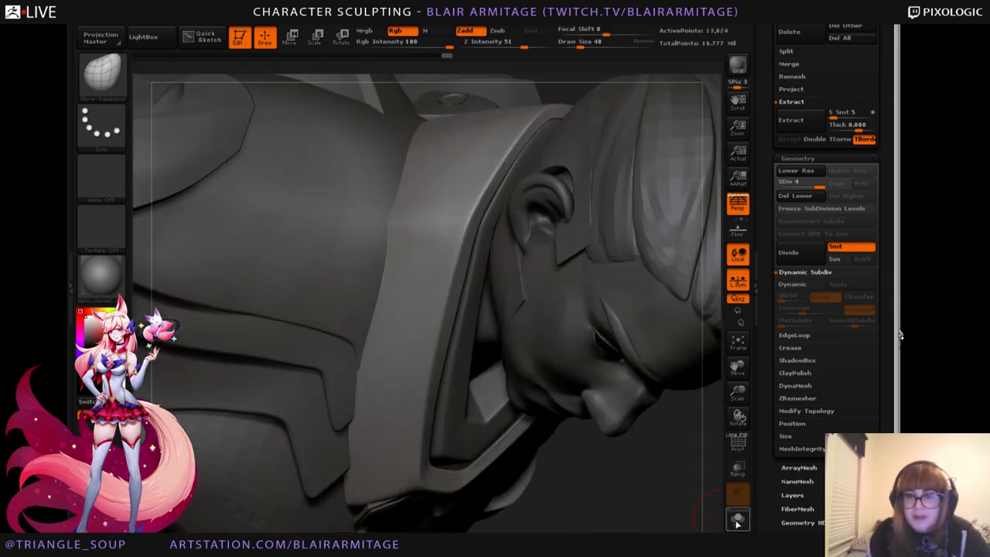
{"action": "left_click", "coordinate": [737, 519]}
{"action": "left_click_drag", "start_coordinate": [712, 500], "coordinate": [557, 464]}
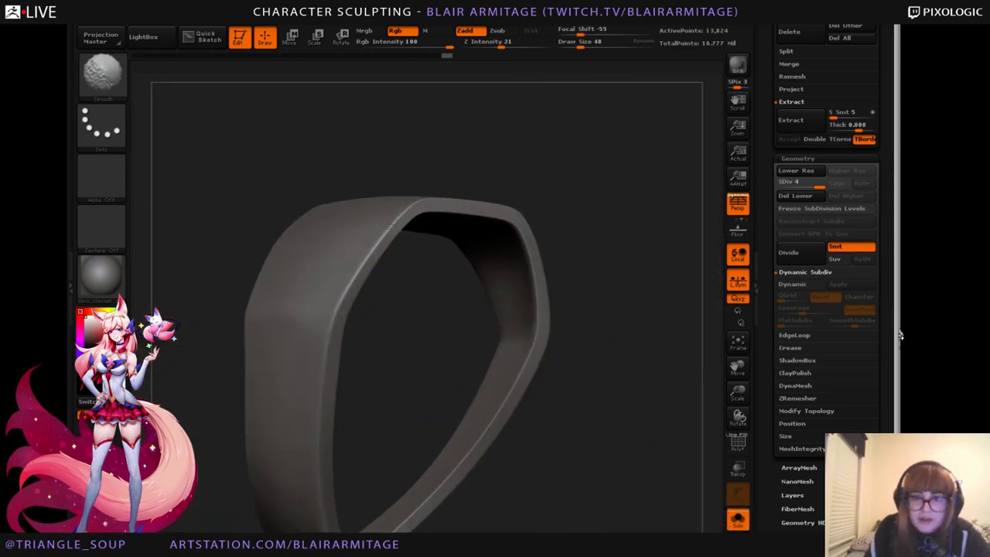
{"action": "mouse_move", "coordinate": [409, 205]}
{"action": "right_mouse_down"}
{"action": "mouse_move", "coordinate": [453, 187]}
{"action": "mouse_move", "coordinate": [627, 427]}
{"action": "right_mouse_up"}
{"action": "left_click", "coordinate": [738, 519]}
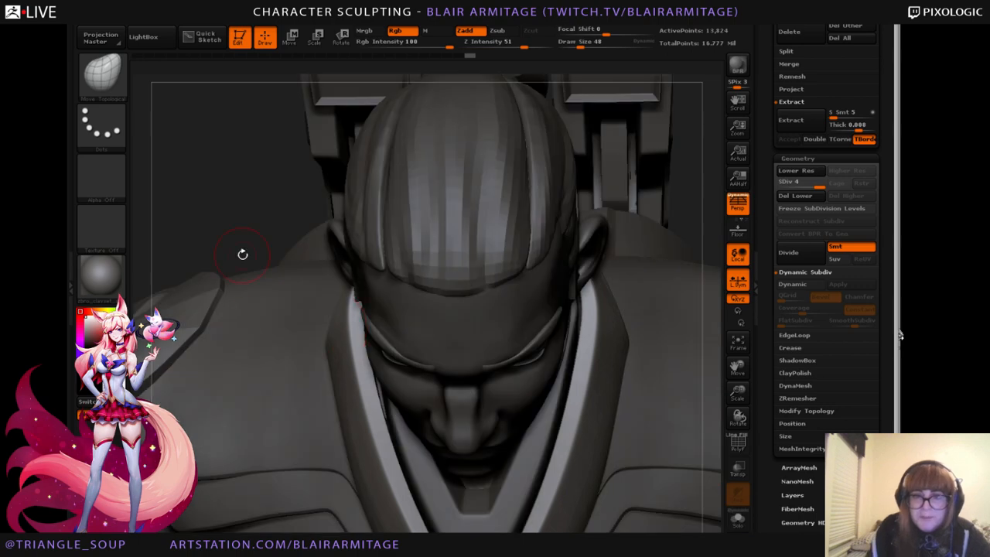
Shift the outer collar's rim near the back of the head with the Move Topological brush and check it from several angles.
{"action": "left_click_drag", "start_coordinate": [243, 255], "coordinate": [297, 210]}
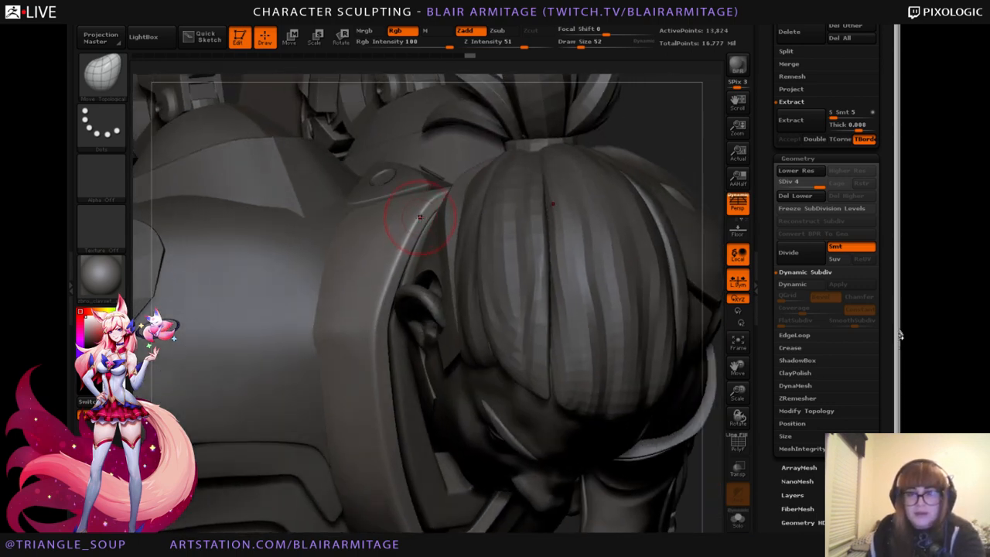
{"action": "left_click_drag", "start_coordinate": [424, 209], "coordinate": [417, 204]}
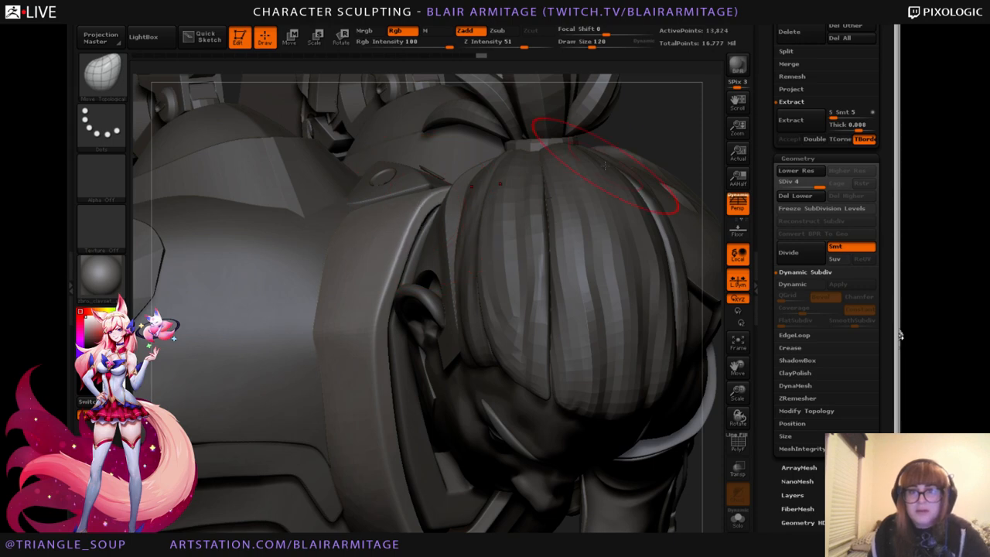
{"action": "right_click_drag", "start_coordinate": [392, 284], "coordinate": [454, 199]}
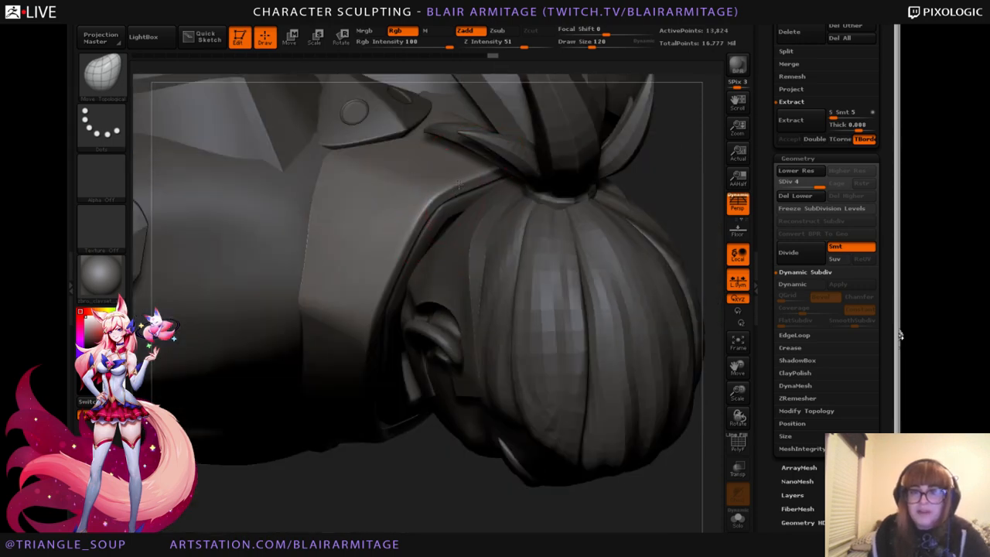
{"action": "left_click_drag", "start_coordinate": [731, 392], "coordinate": [711, 309]}
{"action": "left_click_drag", "start_coordinate": [611, 413], "coordinate": [612, 371]}
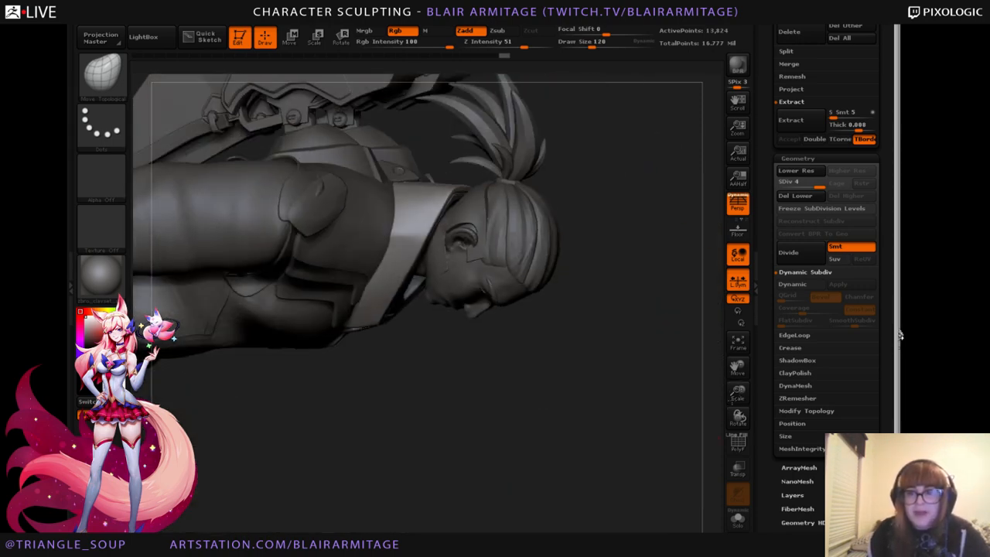
{"action": "left_click_drag", "start_coordinate": [734, 392], "coordinate": [715, 519]}
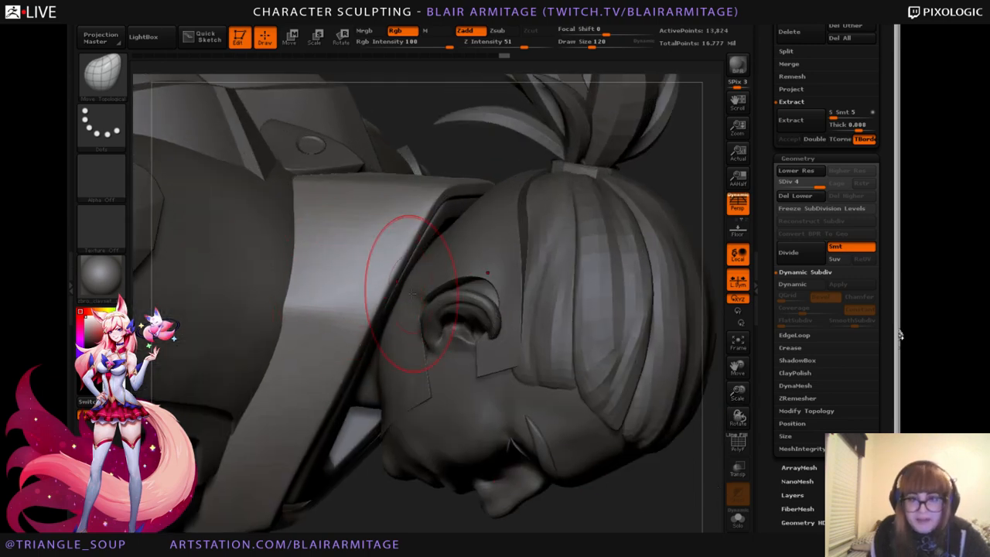
{"action": "right_click_drag", "start_coordinate": [423, 485], "coordinate": [265, 300]}
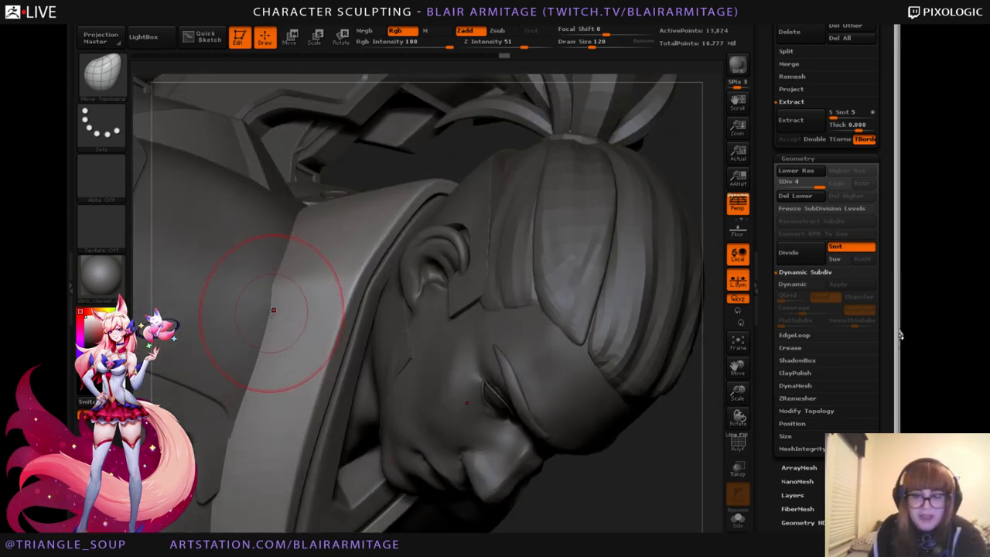
{"action": "left_click", "coordinate": [101, 74]}
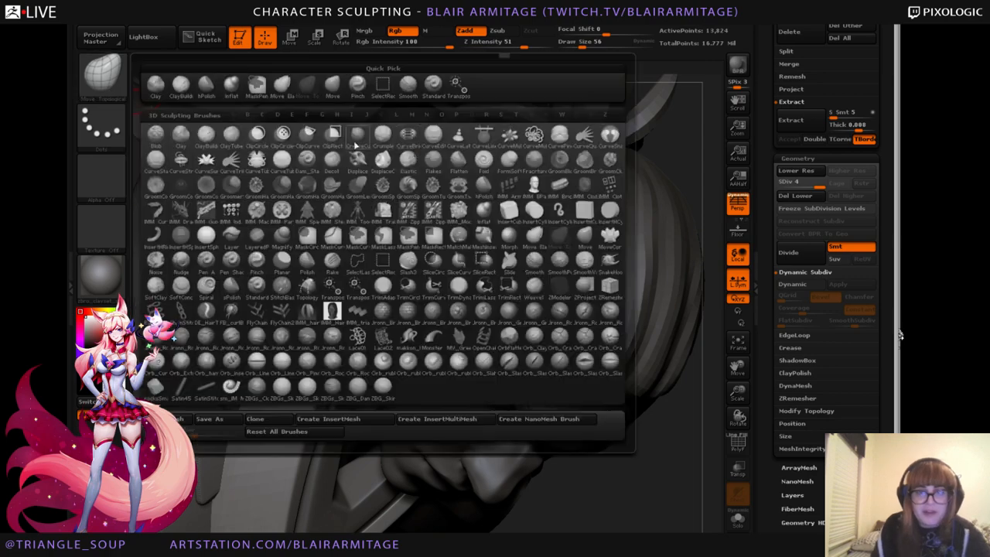
{"action": "left_click", "coordinate": [433, 93]}
{"action": "left_click_drag", "start_coordinate": [466, 507], "coordinate": [377, 263]}
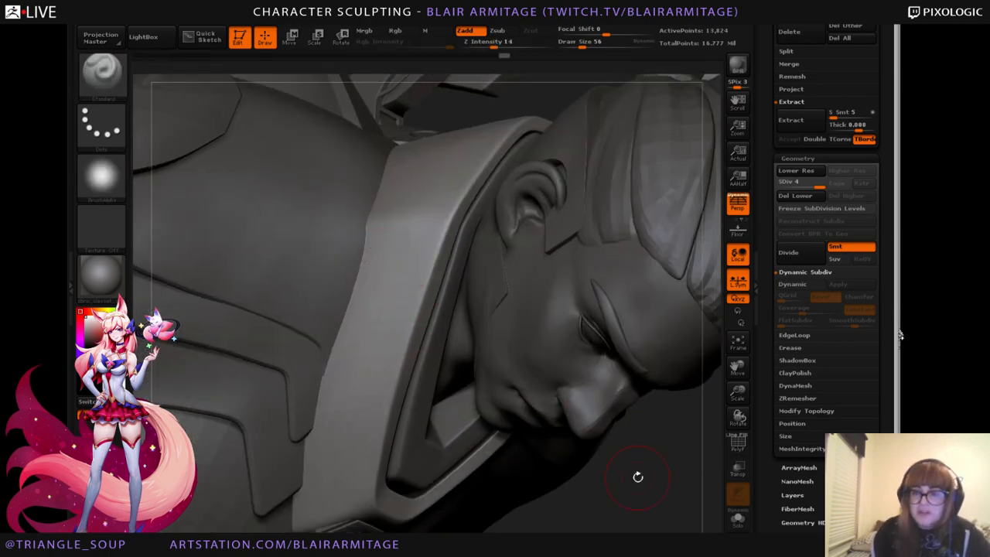
Turn on ghost transparency and raise the outer collar's lower side edge over the shoulder with an enlarged Move Topological brush.
{"action": "mouse_move", "coordinate": [637, 476]}
{"action": "left_mouse_down"}
{"action": "mouse_move", "coordinate": [654, 468]}
{"action": "mouse_move", "coordinate": [618, 469]}
{"action": "mouse_move", "coordinate": [687, 503]}
{"action": "mouse_move", "coordinate": [632, 503]}
{"action": "mouse_move", "coordinate": [665, 501]}
{"action": "left_mouse_up"}
{"action": "left_click", "coordinate": [744, 479]}
{"action": "left_click", "coordinate": [101, 73]}
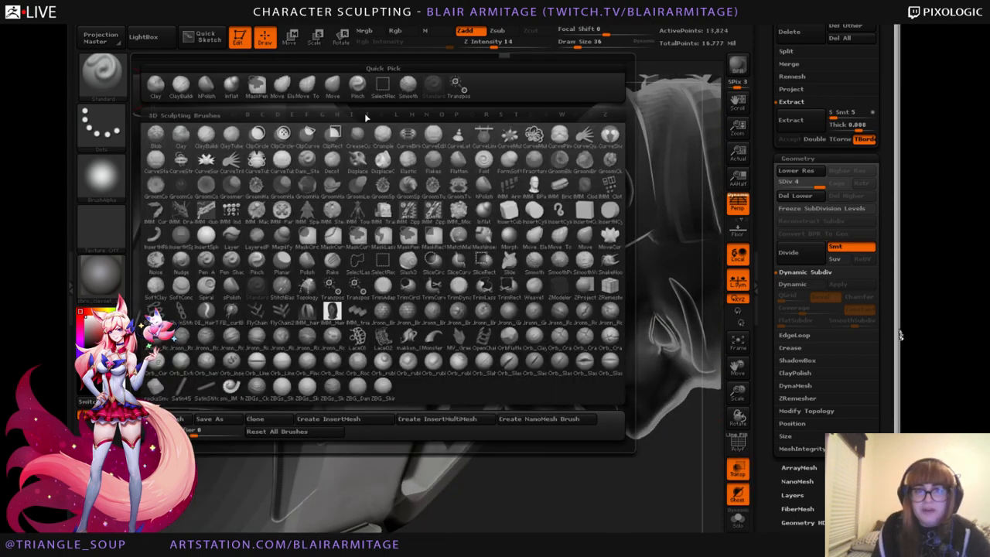
{"action": "left_click", "coordinate": [305, 91]}
{"action": "key", "text": "bracketright"}
{"action": "key", "text": "bracketright"}
{"action": "key", "text": "bracketright"}
{"action": "key", "text": "bracketright"}
{"action": "key", "text": "bracketright"}
{"action": "key", "text": "bracketright"}
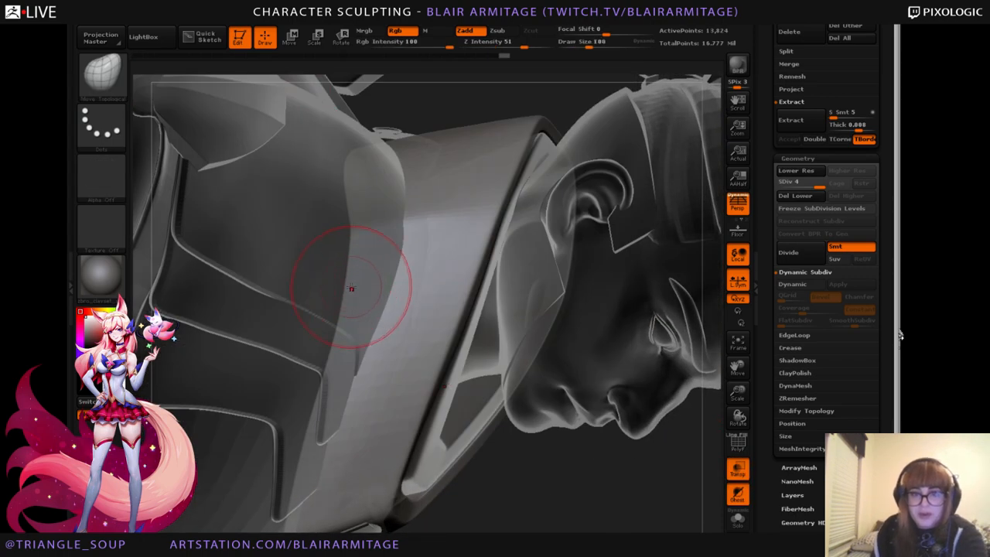
{"action": "left_click_drag", "start_coordinate": [351, 287], "coordinate": [405, 294]}
Shape the collar's lower side edge into a curve around the shoulder with Move Topological, and turn off the transparency.
{"action": "left_click_drag", "start_coordinate": [603, 507], "coordinate": [541, 506]}
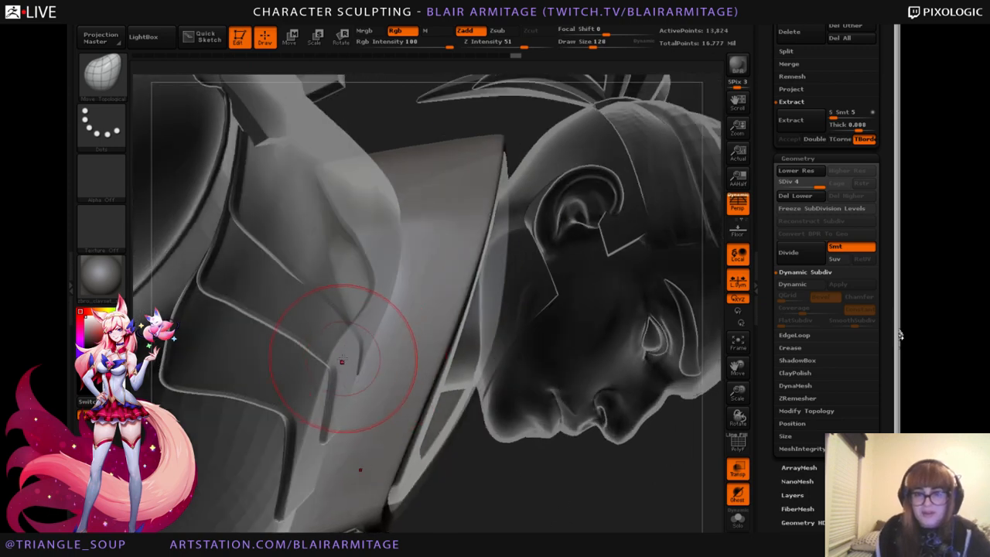
{"action": "left_click_drag", "start_coordinate": [342, 360], "coordinate": [358, 376]}
{"action": "left_click_drag", "start_coordinate": [397, 292], "coordinate": [404, 261]}
{"action": "left_click_drag", "start_coordinate": [354, 372], "coordinate": [365, 402]}
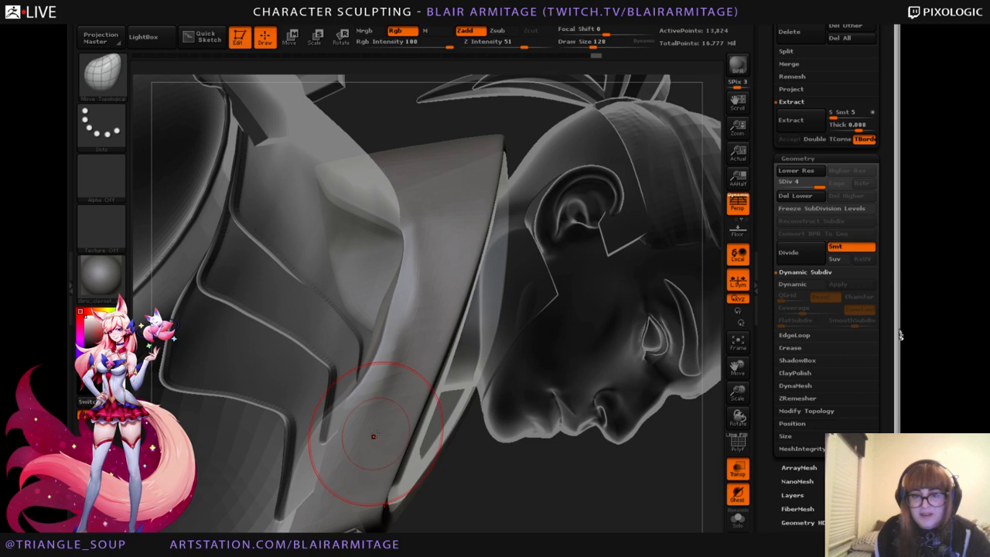
{"action": "left_click", "coordinate": [736, 469]}
Smooth the outer collar's side above the shoulder and flatten its surface with the hPolish brush.
{"action": "left_click_drag", "start_coordinate": [619, 495], "coordinate": [541, 487]}
{"action": "mouse_move", "coordinate": [415, 254]}
{"action": "left_mouse_down"}
{"action": "mouse_move", "coordinate": [396, 207]}
{"action": "mouse_move", "coordinate": [427, 189]}
{"action": "left_mouse_up"}
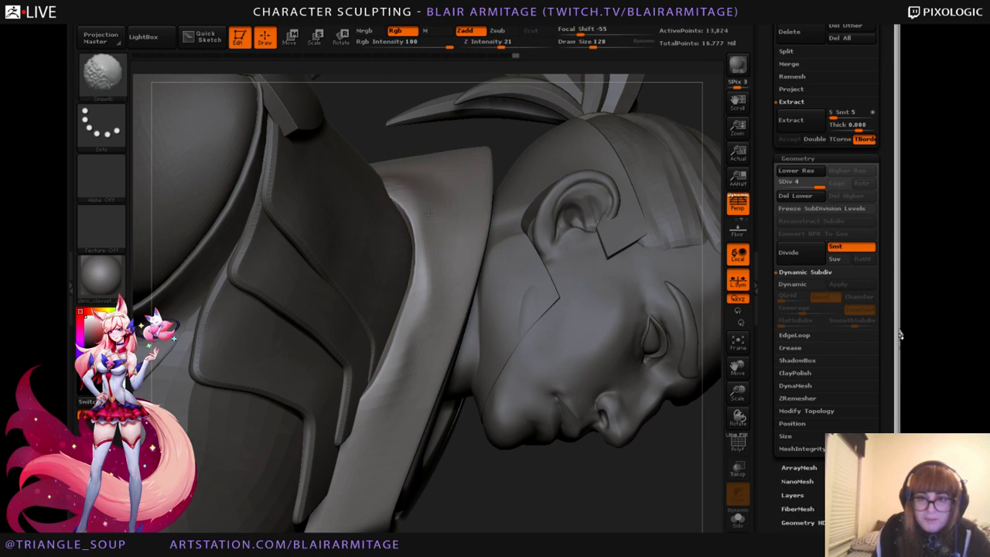
{"action": "left_click_drag", "start_coordinate": [430, 276], "coordinate": [420, 414], "text": "shift"}
{"action": "key", "text": "b"}
{"action": "key", "text": "h"}
{"action": "key", "text": "p"}
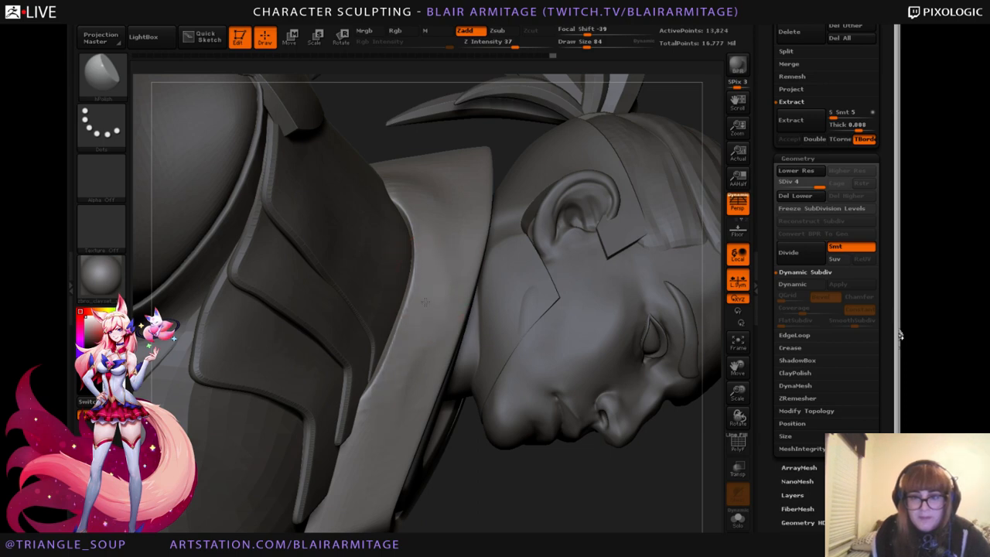
{"action": "mouse_move", "coordinate": [424, 302]}
{"action": "left_mouse_down"}
{"action": "mouse_move", "coordinate": [417, 450]}
{"action": "mouse_move", "coordinate": [406, 346]}
{"action": "left_mouse_up"}
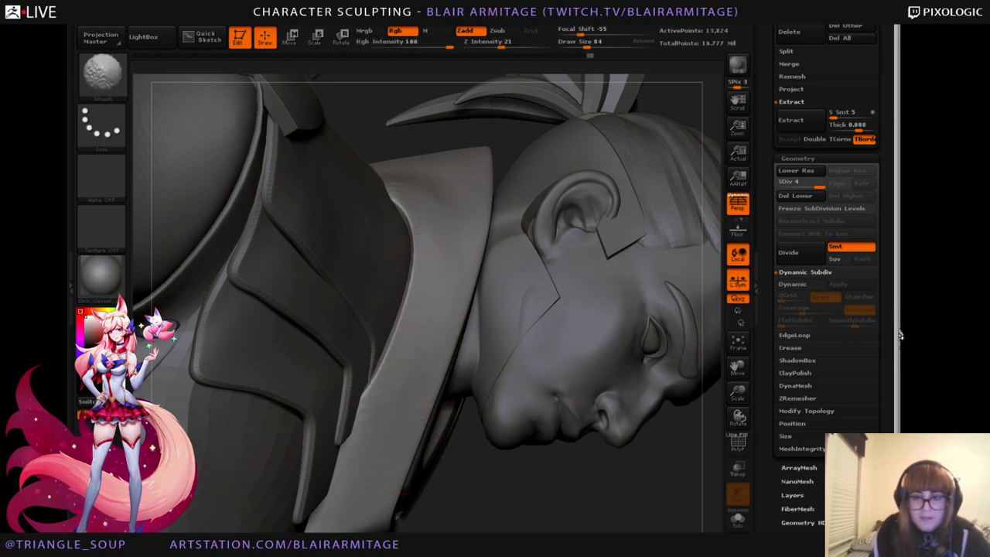
{"action": "left_click_drag", "start_coordinate": [415, 230], "coordinate": [400, 207], "text": "shift"}
{"action": "left_click_drag", "start_coordinate": [588, 480], "coordinate": [558, 396]}
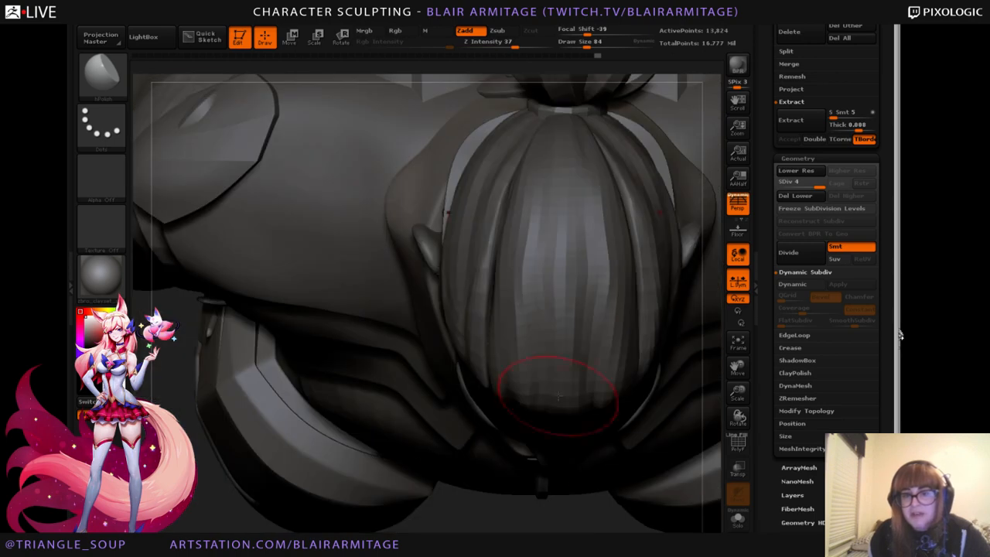
Pull the collar's lower front edge toward the centre with Move Topological at draw size 192, using transparency as a guide.
{"action": "left_click_drag", "start_coordinate": [509, 539], "coordinate": [313, 274]}
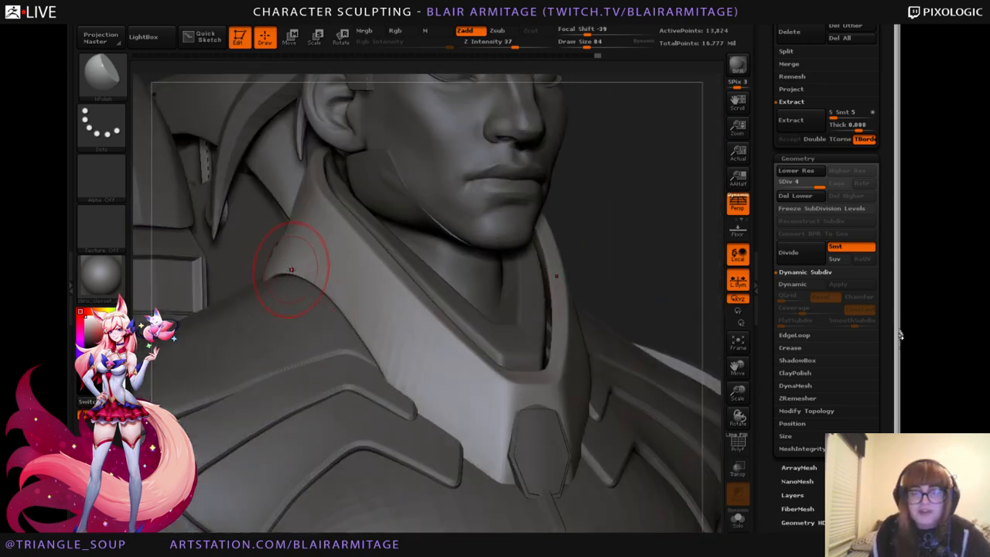
{"action": "mouse_move", "coordinate": [663, 271]}
{"action": "left_mouse_down"}
{"action": "mouse_move", "coordinate": [641, 289]}
{"action": "mouse_move", "coordinate": [649, 286]}
{"action": "left_mouse_up"}
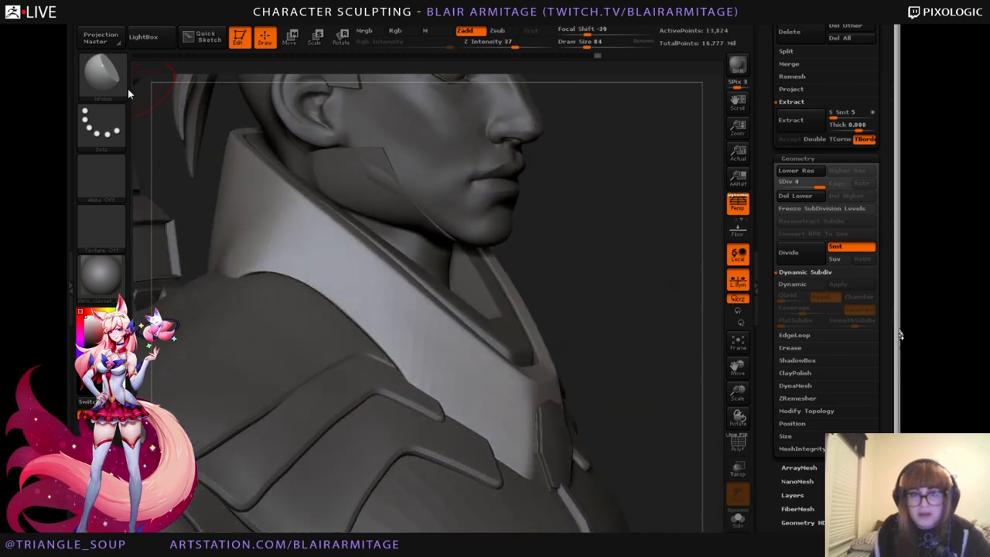
{"action": "left_click", "coordinate": [101, 74]}
{"action": "left_click", "coordinate": [442, 210]}
{"action": "left_click", "coordinate": [740, 476]}
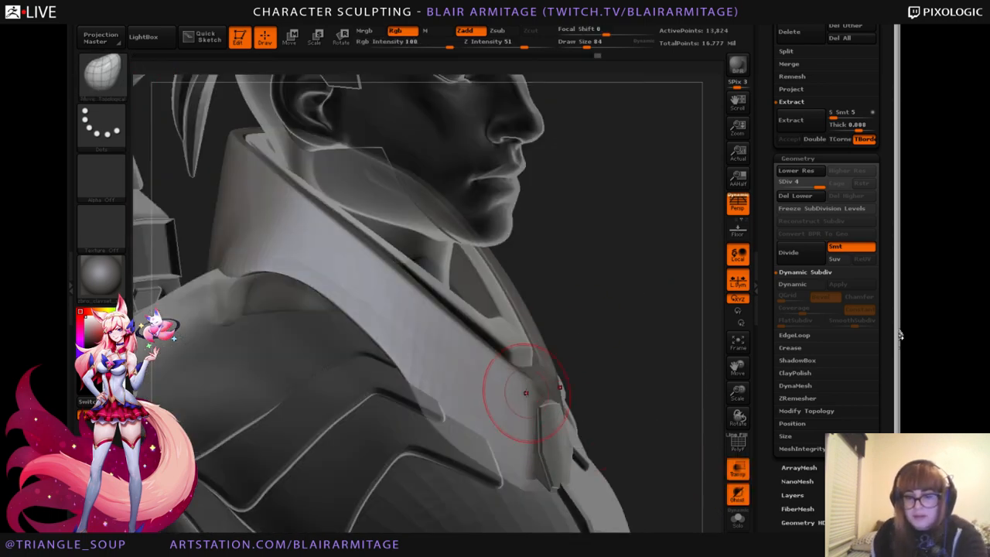
{"action": "key", "text": "bracketright"}
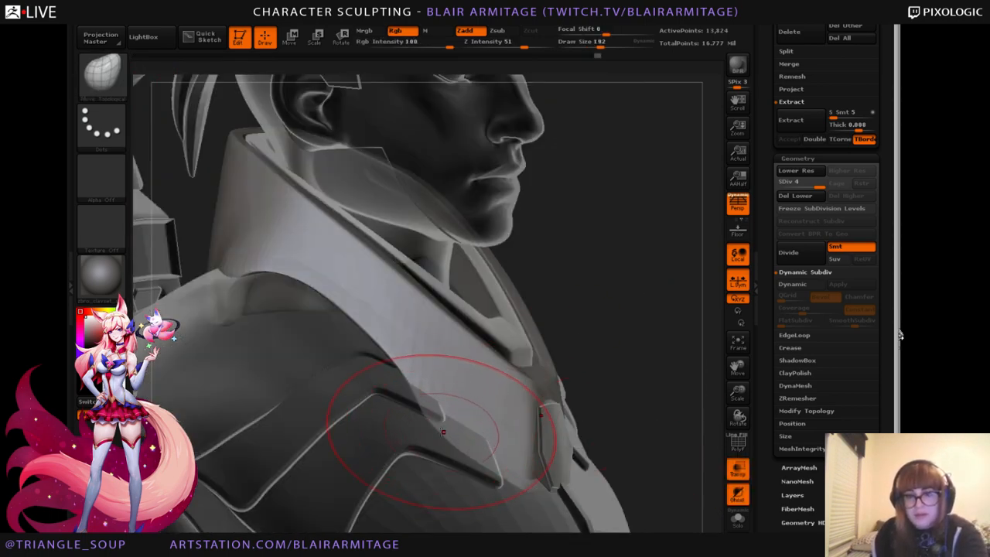
{"action": "mouse_move", "coordinate": [437, 427]}
{"action": "left_mouse_down"}
{"action": "mouse_move", "coordinate": [473, 449]}
{"action": "mouse_move", "coordinate": [490, 438]}
{"action": "left_mouse_up"}
{"action": "left_click_drag", "start_coordinate": [446, 407], "coordinate": [436, 392]}
{"action": "left_click", "coordinate": [730, 472]}
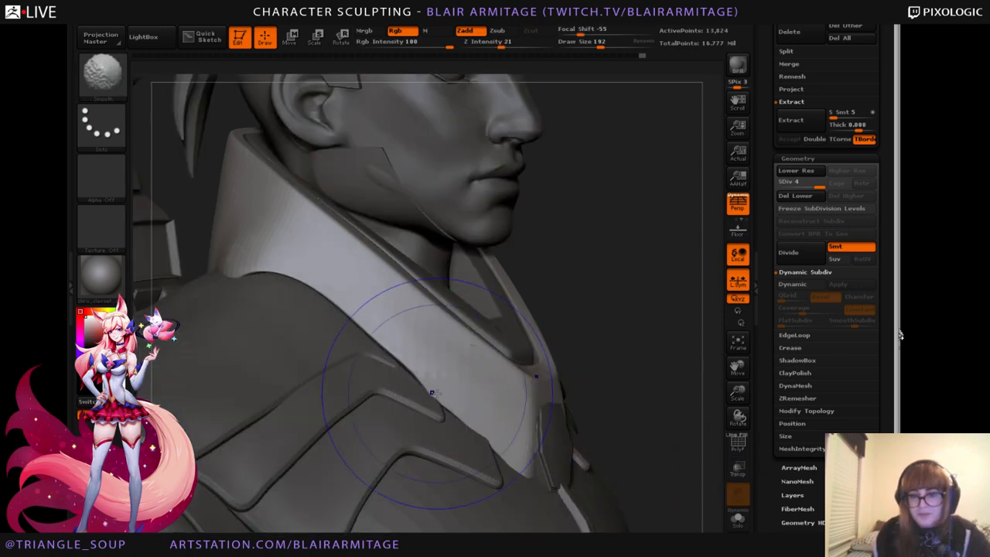
{"action": "left_click_drag", "start_coordinate": [744, 391], "coordinate": [633, 387]}
{"action": "left_click_drag", "start_coordinate": [744, 385], "coordinate": [776, 411]}
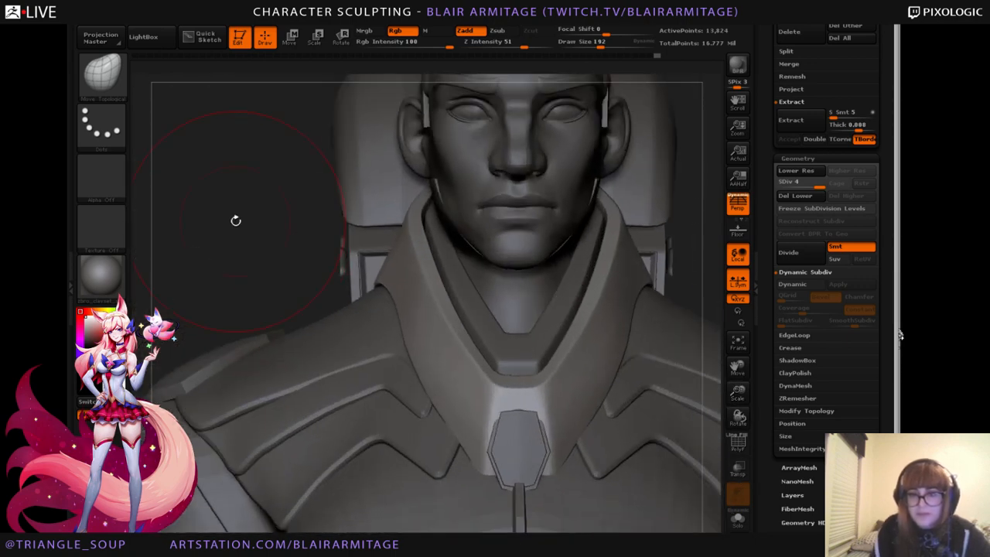
Select the jaw and ear plates, turn off their Dynamic Subdiv preview and divide the mesh up to subdivision level 3.
{"action": "left_click_drag", "start_coordinate": [234, 218], "coordinate": [206, 271], "text": "alt"}
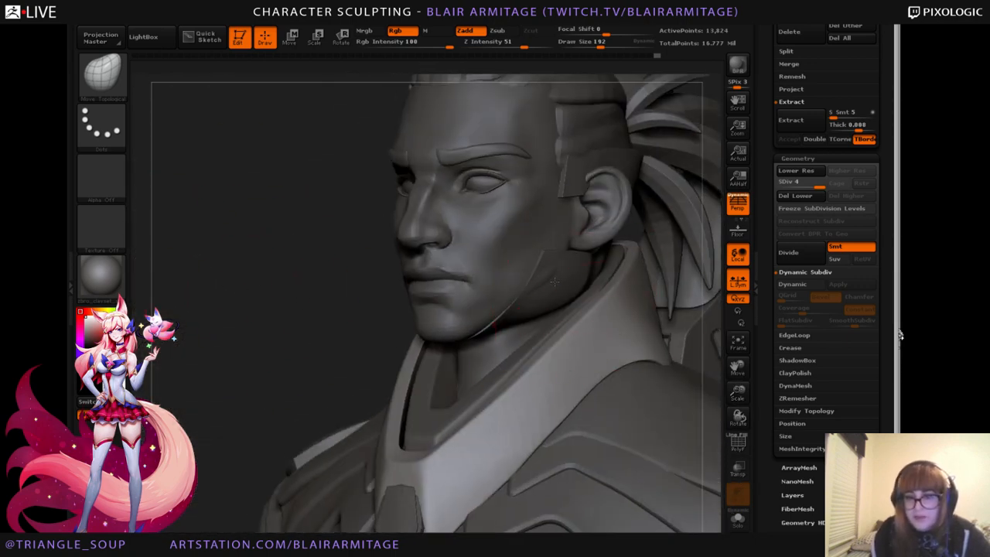
{"action": "left_click", "coordinate": [581, 298], "text": "alt"}
{"action": "scroll", "coordinate": [774, 280], "scroll_direction": "down", "scroll_amount": 10}
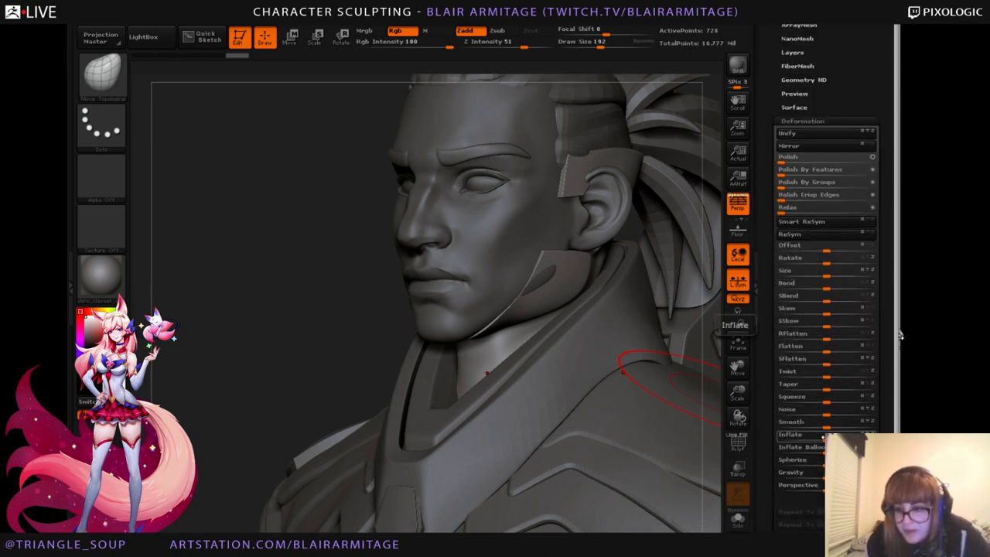
{"action": "left_click_drag", "start_coordinate": [823, 437], "coordinate": [833, 437]}
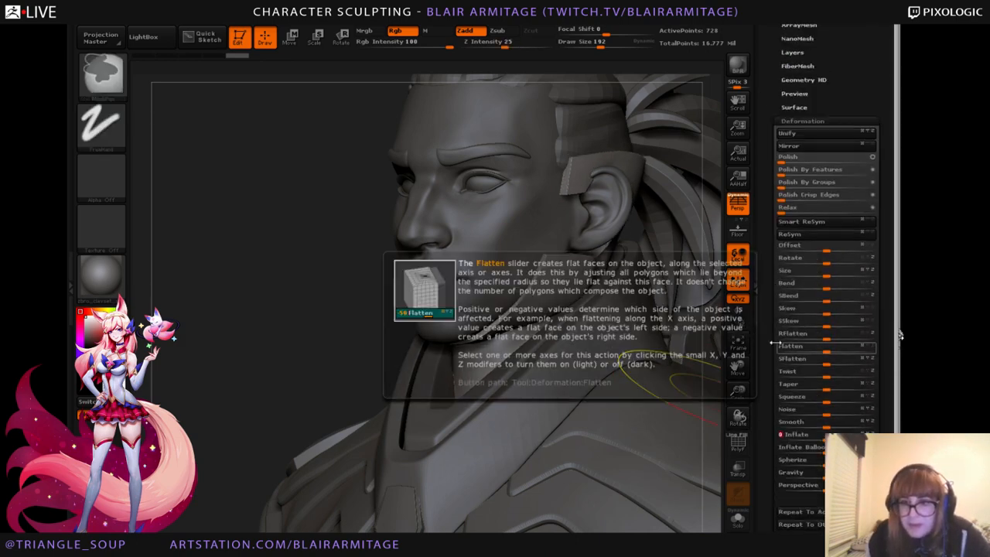
{"action": "scroll", "coordinate": [797, 325], "scroll_direction": "up", "scroll_amount": 10}
{"action": "left_click", "coordinate": [793, 303]}
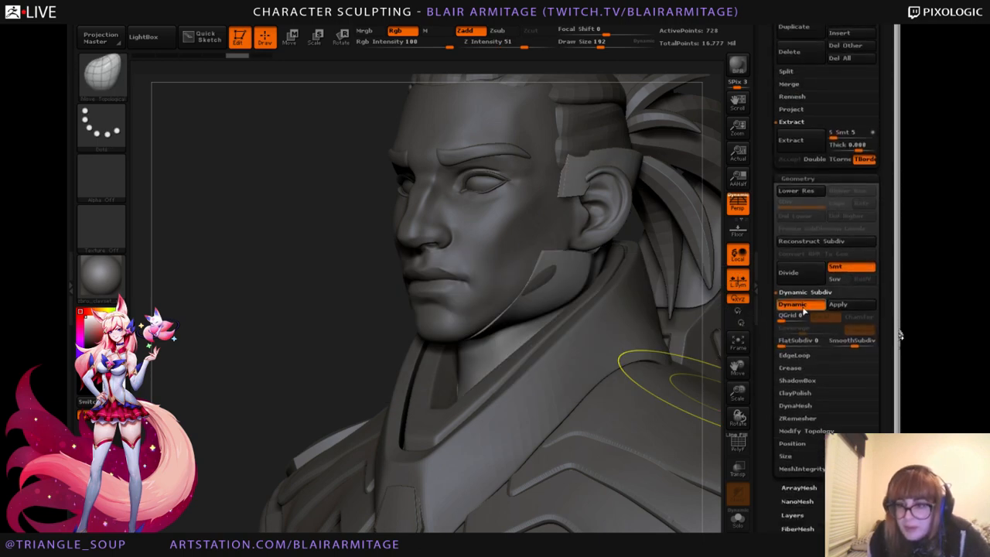
{"action": "left_click", "coordinate": [802, 306]}
{"action": "left_click", "coordinate": [795, 274]}
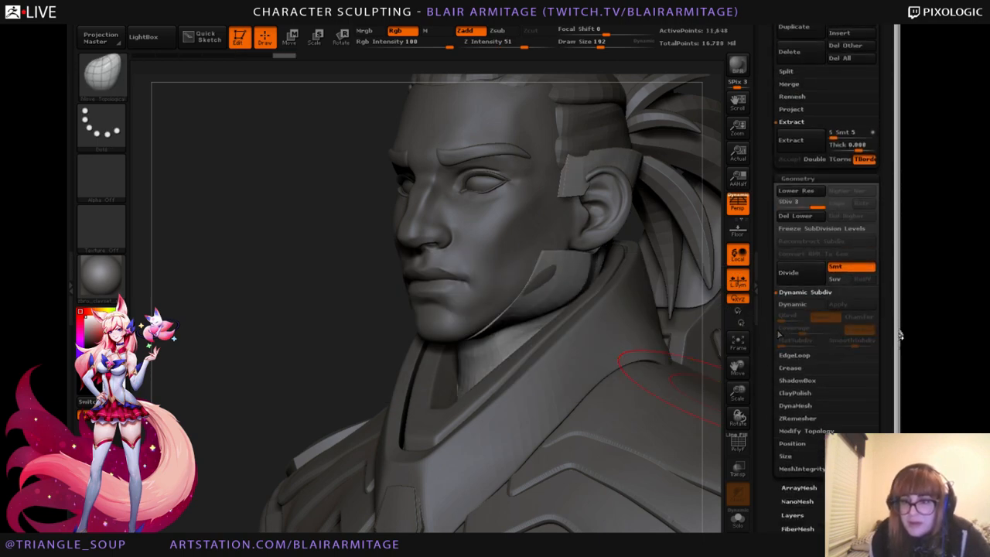
Lift the jaw plate clear of the cheek with Move Topological and inflate the jaw and ear plates slightly.
{"action": "left_click_drag", "start_coordinate": [527, 280], "coordinate": [531, 281]}
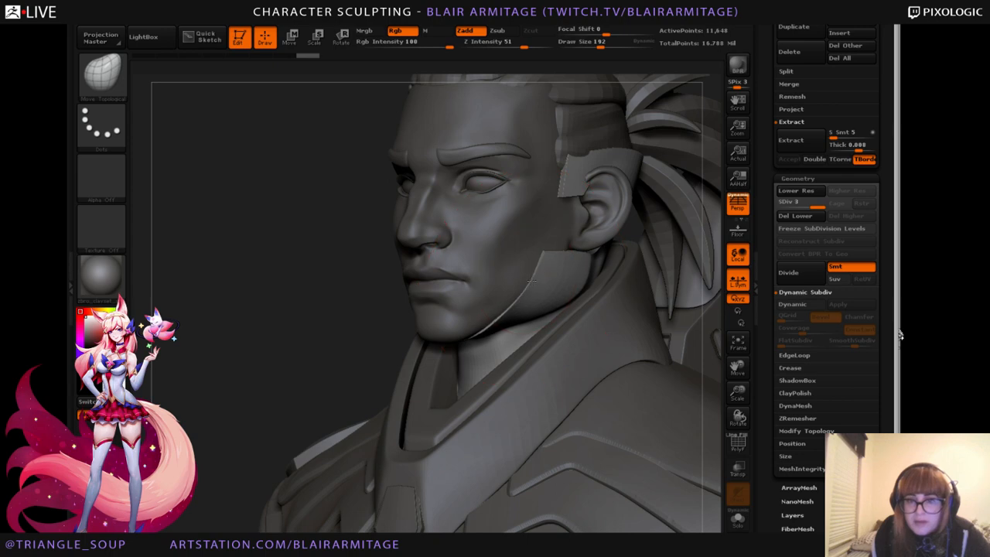
{"action": "left_click_drag", "start_coordinate": [764, 385], "coordinate": [755, 247]}
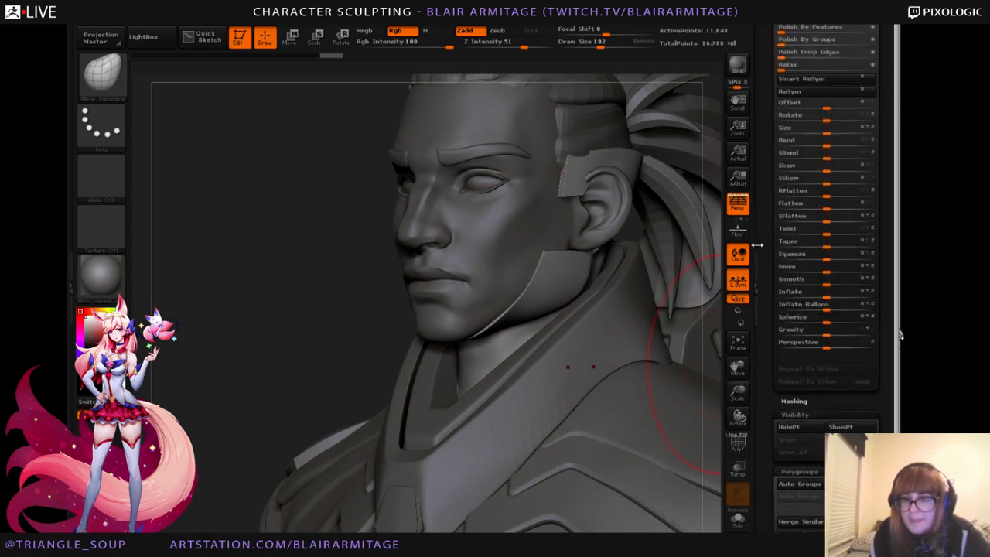
{"action": "left_click_drag", "start_coordinate": [825, 297], "coordinate": [829, 297]}
{"action": "mouse_move", "coordinate": [376, 332]}
{"action": "left_mouse_down"}
{"action": "mouse_move", "coordinate": [671, 271]}
{"action": "mouse_move", "coordinate": [572, 232]}
{"action": "mouse_move", "coordinate": [546, 274]}
{"action": "mouse_move", "coordinate": [550, 288]}
{"action": "left_mouse_up"}
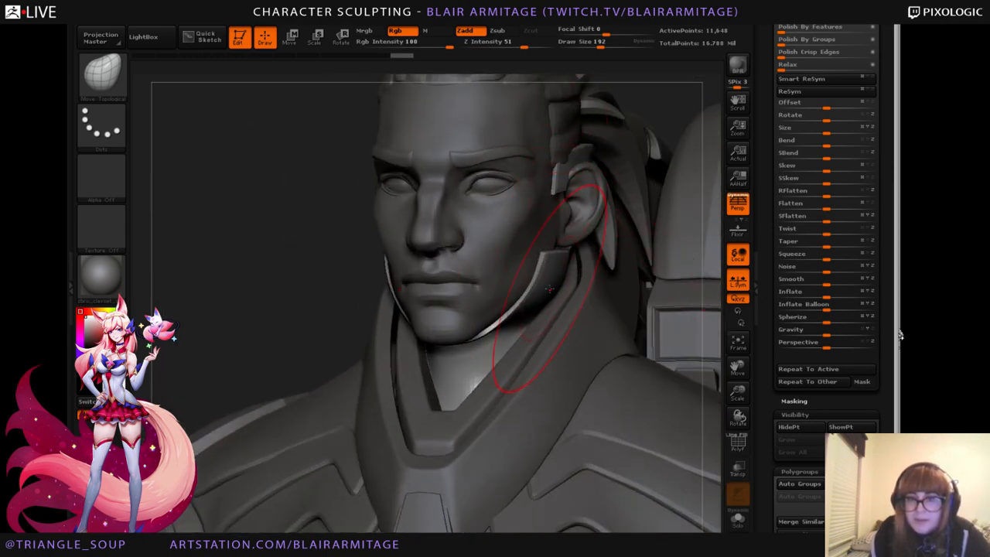
{"action": "mouse_move", "coordinate": [278, 344]}
{"action": "left_mouse_down"}
{"action": "mouse_move", "coordinate": [665, 298]}
{"action": "mouse_move", "coordinate": [560, 152]}
{"action": "left_mouse_up"}
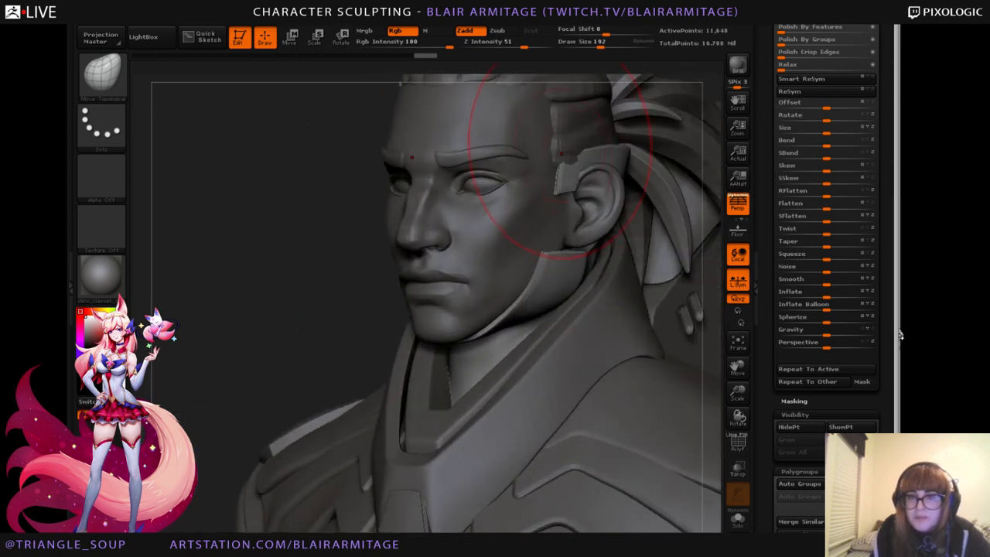
Divide the jaw and ear plates up to subdivision level 4 and check them in the wider upper-body view.
{"action": "left_click_drag", "start_coordinate": [737, 393], "coordinate": [751, 275]}
{"action": "left_click_drag", "start_coordinate": [775, 279], "coordinate": [773, 442]}
{"action": "scroll", "coordinate": [781, 390], "scroll_direction": "down", "scroll_amount": 4}
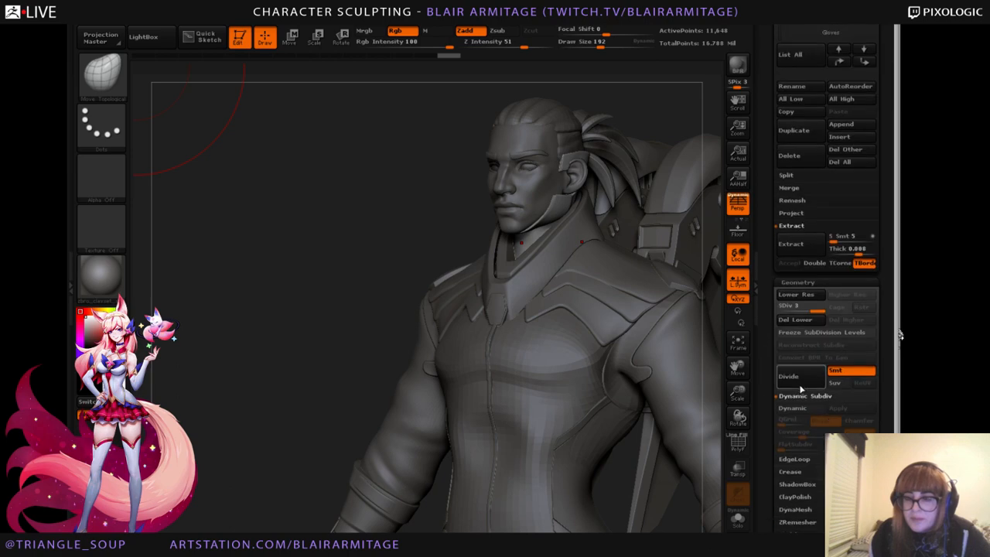
{"action": "mouse_move", "coordinate": [340, 348]}
{"action": "left_mouse_down"}
{"action": "mouse_move", "coordinate": [299, 327]}
{"action": "mouse_move", "coordinate": [373, 301]}
{"action": "mouse_move", "coordinate": [303, 314]}
{"action": "mouse_move", "coordinate": [663, 360]}
{"action": "mouse_move", "coordinate": [618, 317]}
{"action": "mouse_move", "coordinate": [641, 342]}
{"action": "mouse_move", "coordinate": [371, 348]}
{"action": "left_mouse_up"}
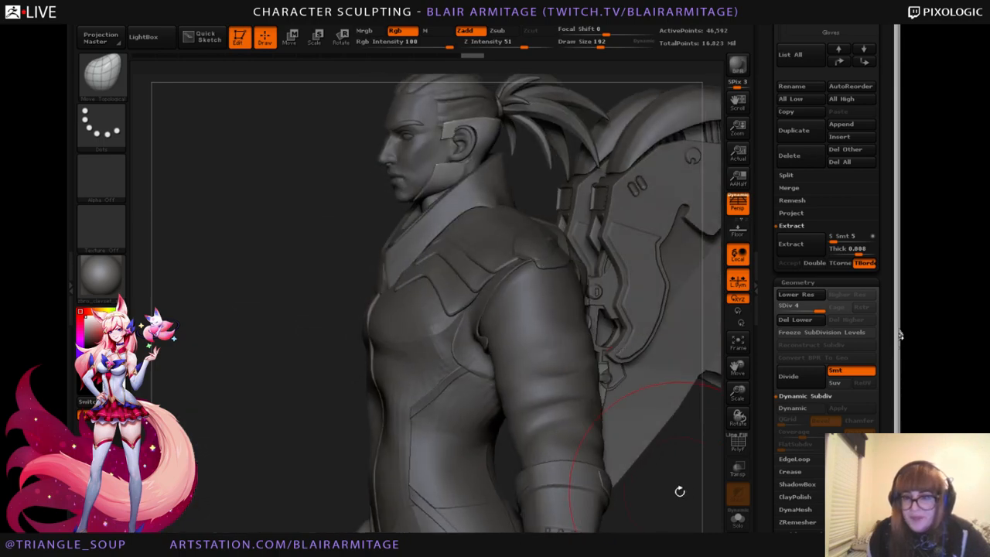
Inflate the black sleeve part around the shoulder slightly at a lower subdivision level and return it to its high-resolution level.
{"action": "left_click_drag", "start_coordinate": [679, 491], "coordinate": [608, 364], "text": "alt"}
{"action": "mouse_move", "coordinate": [680, 185]}
{"action": "left_mouse_down"}
{"action": "mouse_move", "coordinate": [660, 201]}
{"action": "mouse_move", "coordinate": [663, 109]}
{"action": "mouse_move", "coordinate": [648, 186]}
{"action": "mouse_move", "coordinate": [494, 402]}
{"action": "left_mouse_up"}
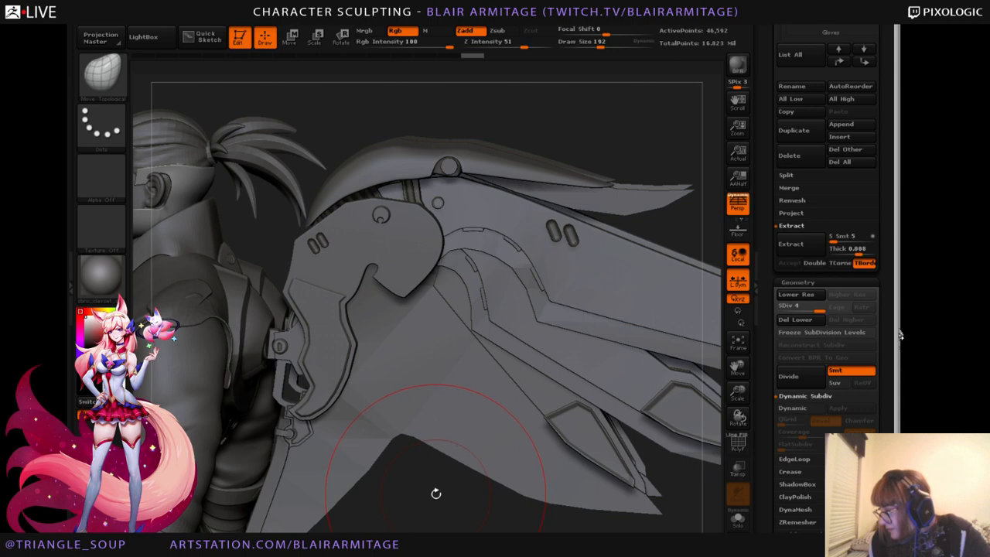
{"action": "left_click_drag", "start_coordinate": [436, 492], "coordinate": [501, 457], "text": "alt"}
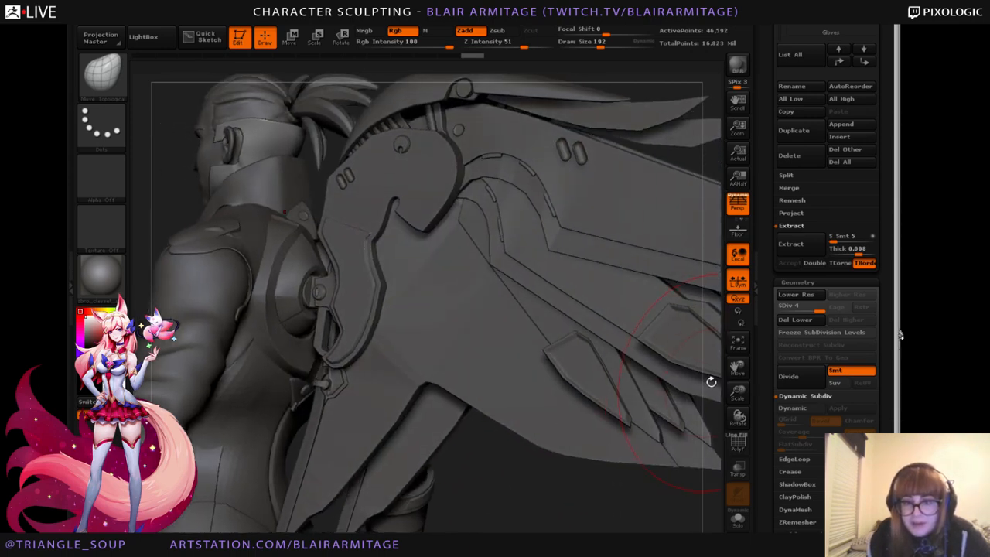
{"action": "left_click_drag", "start_coordinate": [737, 392], "coordinate": [725, 435]}
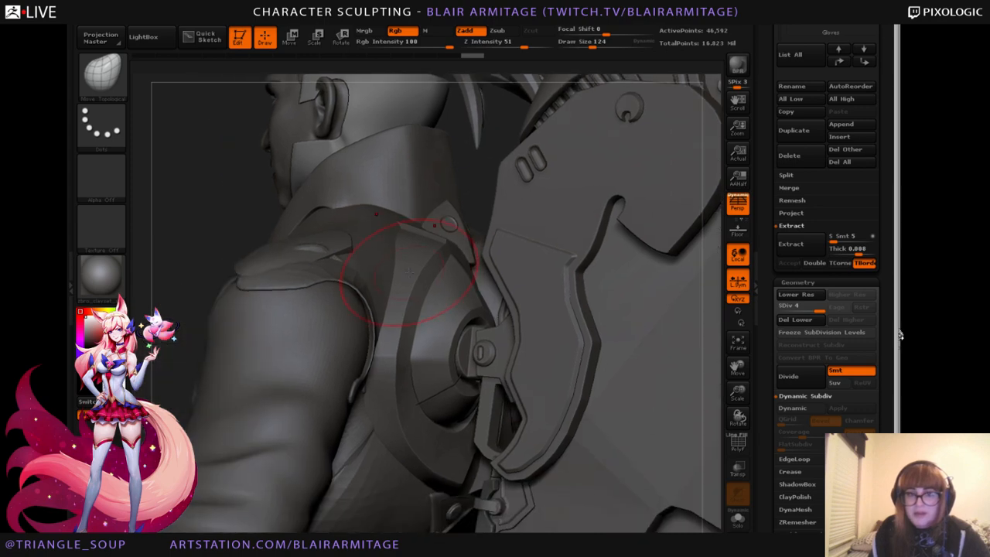
{"action": "key", "text": "shift+d"}
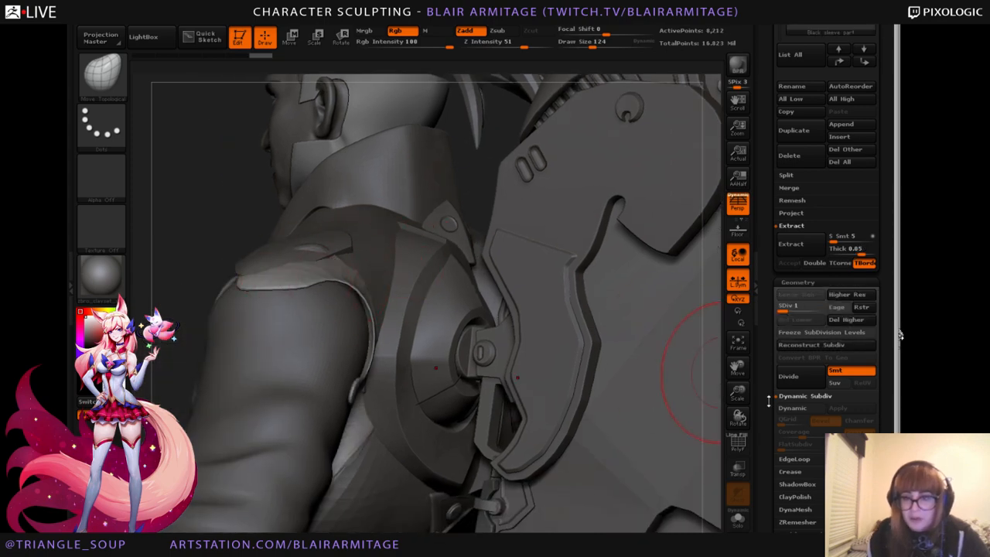
{"action": "scroll", "coordinate": [758, 210], "scroll_direction": "down", "scroll_amount": 10}
{"action": "scroll", "coordinate": [757, 210], "scroll_direction": "down", "scroll_amount": 10}
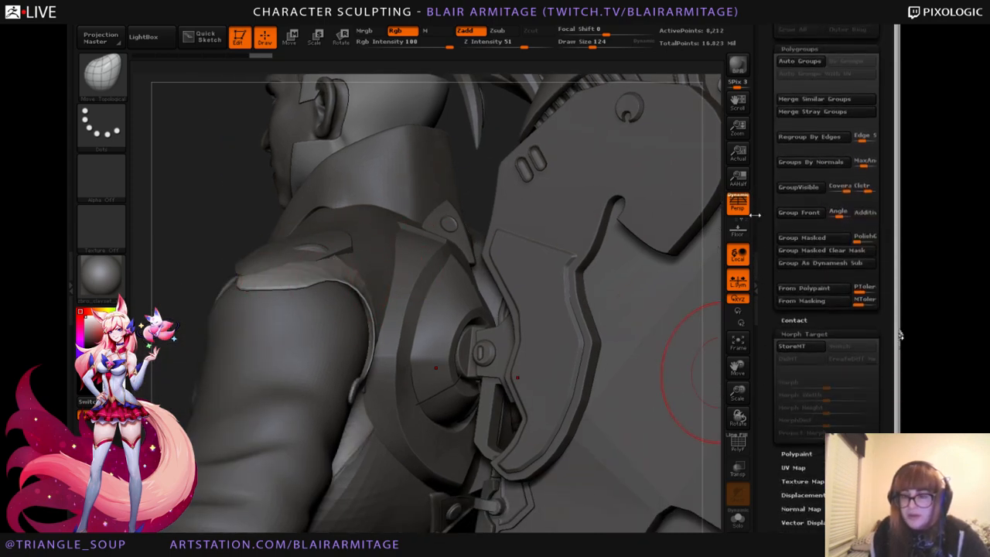
{"action": "scroll", "coordinate": [760, 336], "scroll_direction": "up", "scroll_amount": 5}
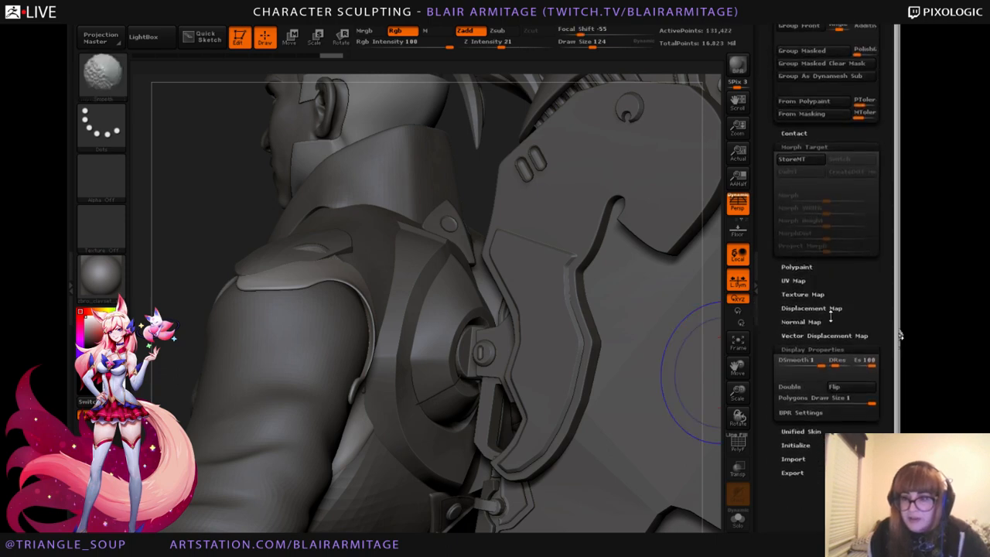
{"action": "scroll", "coordinate": [762, 210], "scroll_direction": "down", "scroll_amount": 3}
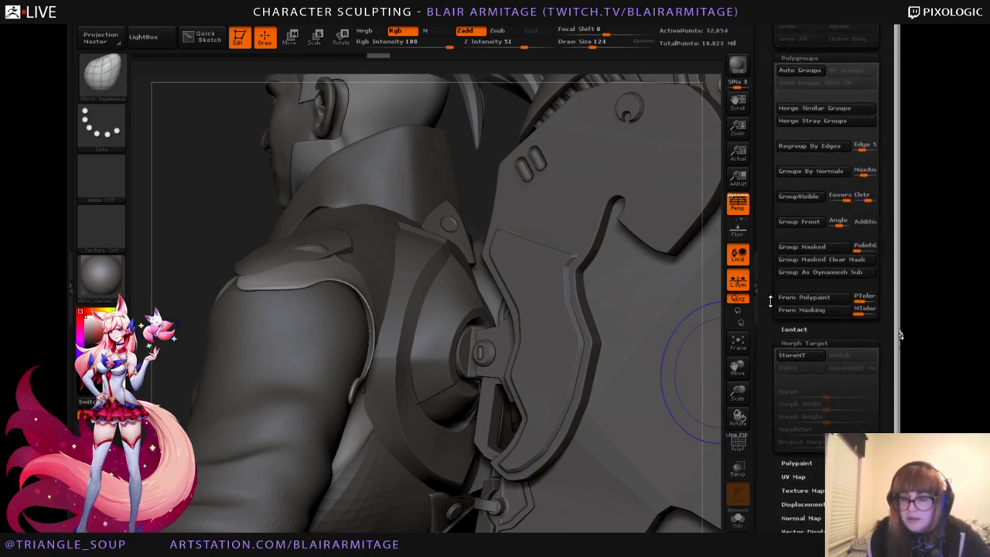
{"action": "scroll", "coordinate": [762, 210], "scroll_direction": "up", "scroll_amount": 10}
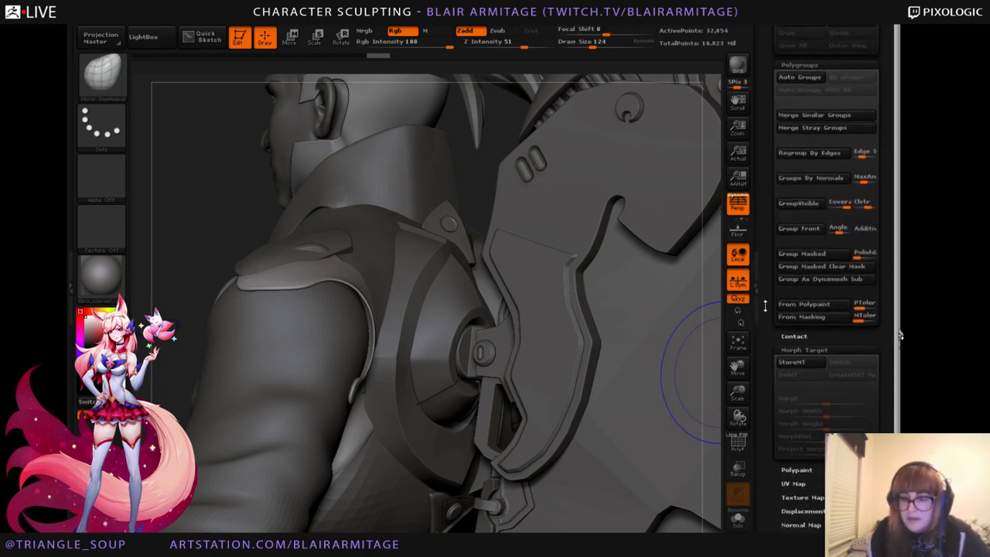
{"action": "left_click_drag", "start_coordinate": [823, 238], "coordinate": [829, 237]}
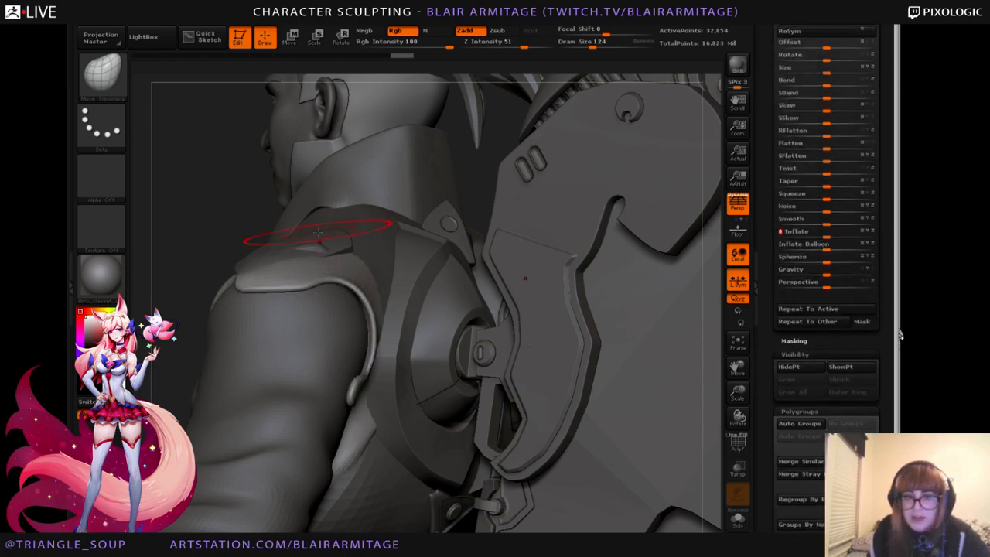
{"action": "left_click", "coordinate": [294, 267], "text": "alt"}
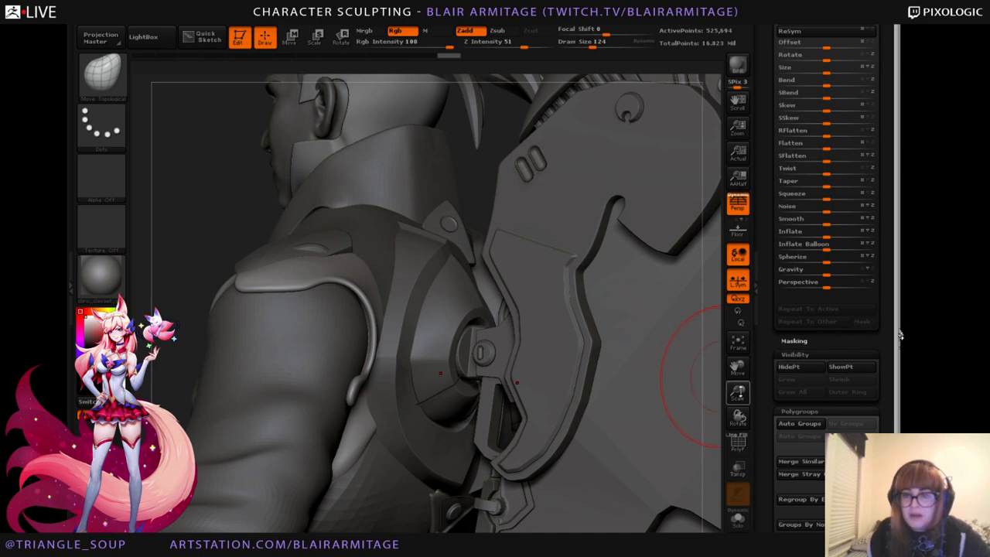
Select the mechanical wings and turn on double-sided display for their mesh.
{"action": "left_click_drag", "start_coordinate": [737, 393], "coordinate": [736, 374]}
{"action": "left_click_drag", "start_coordinate": [602, 530], "coordinate": [669, 523]}
{"action": "left_click_drag", "start_coordinate": [736, 391], "coordinate": [722, 363]}
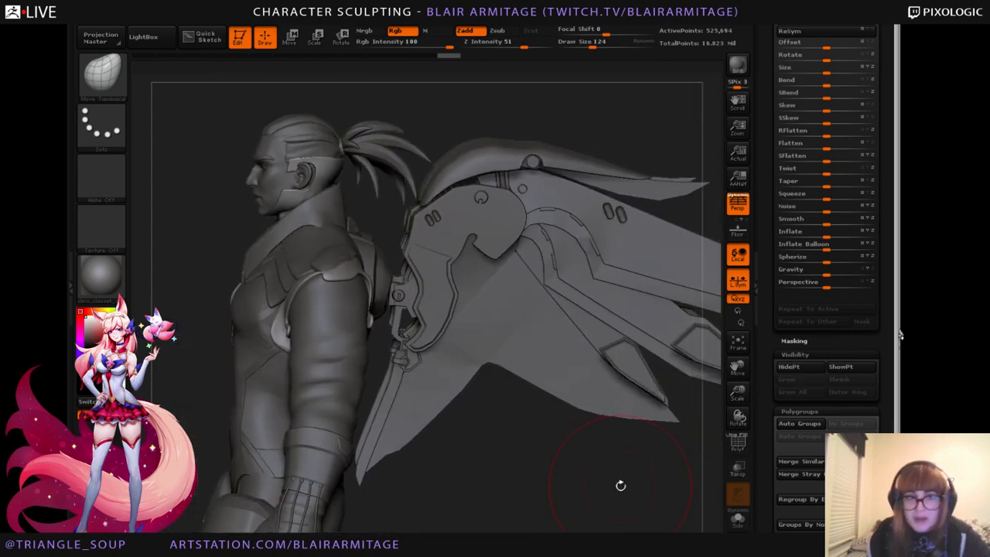
{"action": "left_click_drag", "start_coordinate": [618, 486], "coordinate": [572, 478]}
{"action": "mouse_move", "coordinate": [484, 459]}
{"action": "left_mouse_down"}
{"action": "mouse_move", "coordinate": [478, 436]}
{"action": "mouse_move", "coordinate": [498, 517]}
{"action": "mouse_move", "coordinate": [448, 422]}
{"action": "mouse_move", "coordinate": [464, 440]}
{"action": "left_mouse_up"}
{"action": "left_click", "coordinate": [427, 230], "text": "alt"}
{"action": "left_click_drag", "start_coordinate": [760, 396], "coordinate": [760, 304]}
{"action": "left_click", "coordinate": [803, 296]}
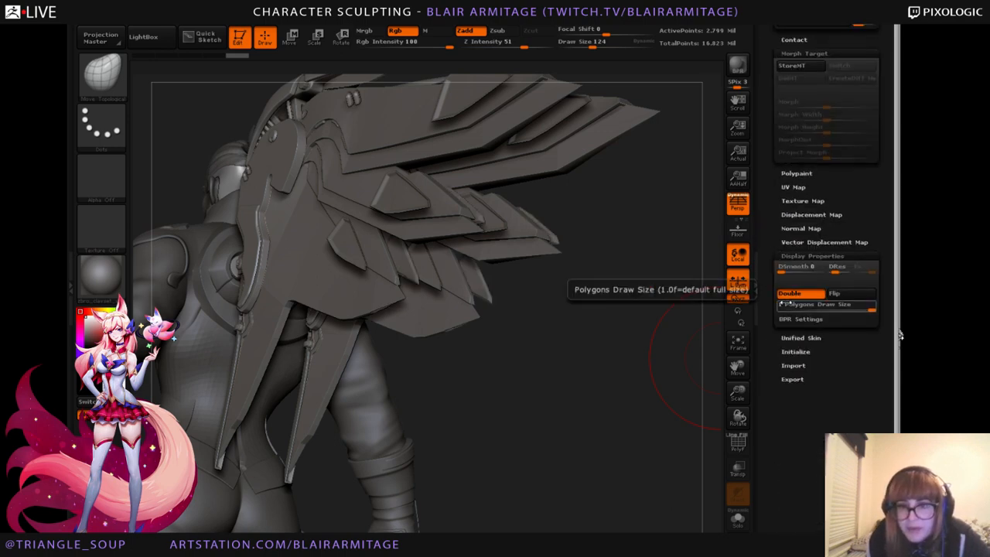
{"action": "mouse_move", "coordinate": [642, 363]}
{"action": "left_mouse_down"}
{"action": "mouse_move", "coordinate": [551, 375]}
{"action": "mouse_move", "coordinate": [459, 329]}
{"action": "left_mouse_up"}
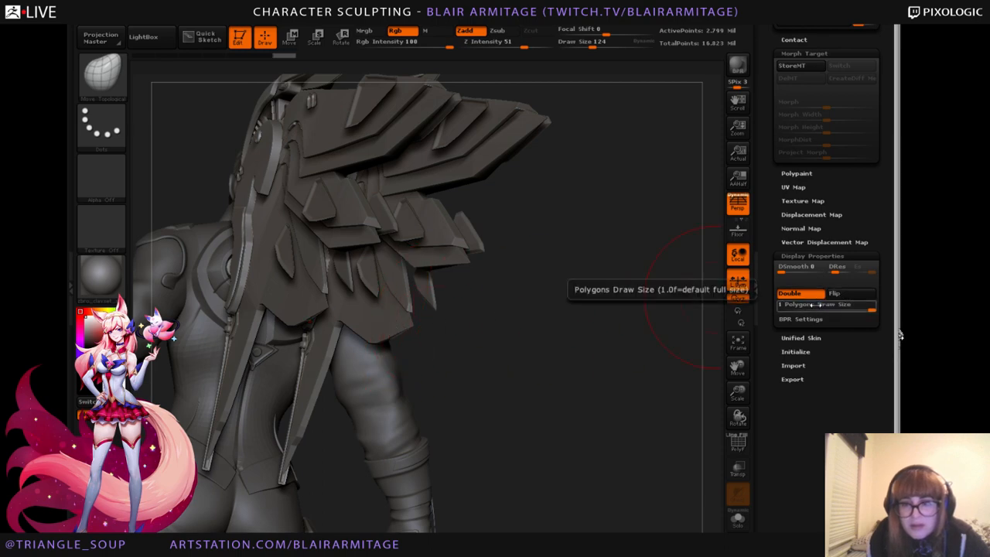
Examine the wing plates and their attachment to the back in close-up and wider side views.
{"action": "left_click_drag", "start_coordinate": [569, 391], "coordinate": [576, 437]}
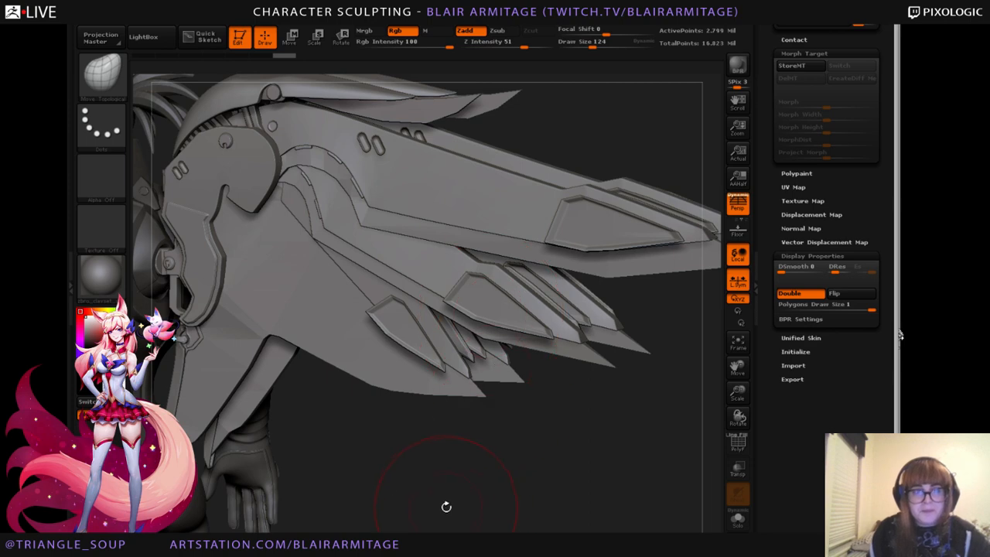
{"action": "left_click_drag", "start_coordinate": [445, 504], "coordinate": [485, 533], "text": "alt"}
{"action": "left_click_drag", "start_coordinate": [629, 181], "coordinate": [677, 184]}
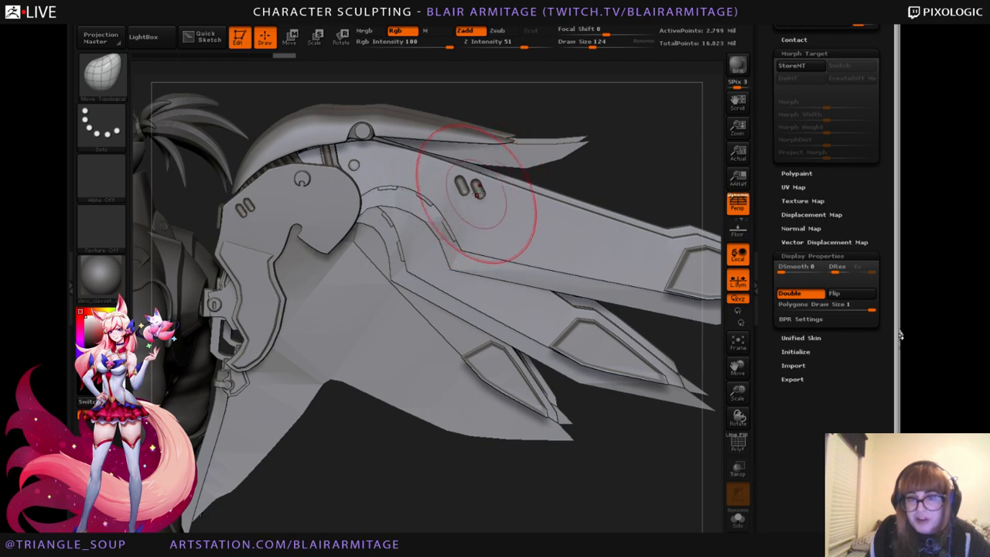
{"action": "left_click_drag", "start_coordinate": [626, 169], "coordinate": [506, 176]}
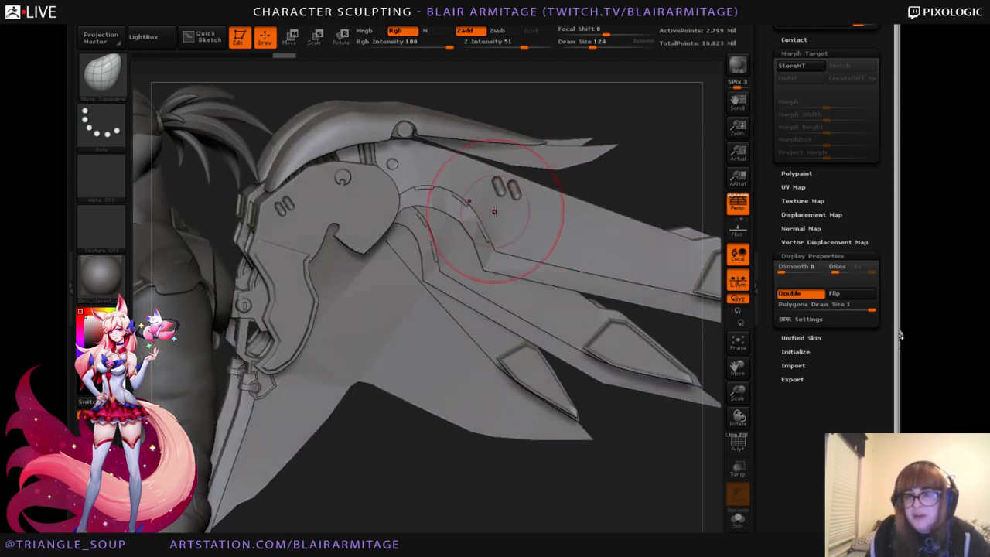
{"action": "mouse_move", "coordinate": [680, 175]}
{"action": "left_mouse_down"}
{"action": "mouse_move", "coordinate": [649, 167]}
{"action": "mouse_move", "coordinate": [480, 422]}
{"action": "mouse_move", "coordinate": [490, 484]}
{"action": "mouse_move", "coordinate": [415, 487]}
{"action": "mouse_move", "coordinate": [523, 210]}
{"action": "left_mouse_up"}
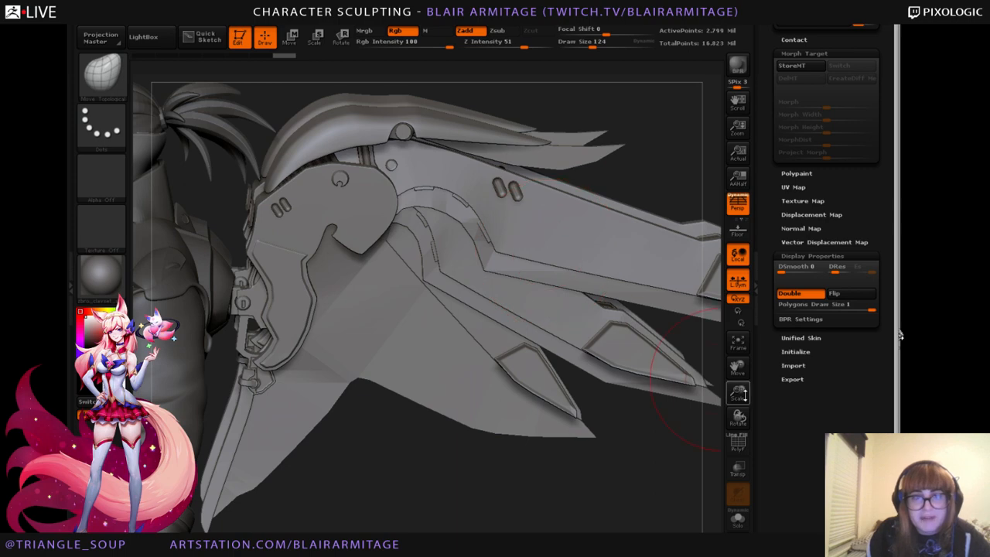
{"action": "left_click_drag", "start_coordinate": [737, 395], "coordinate": [695, 415]}
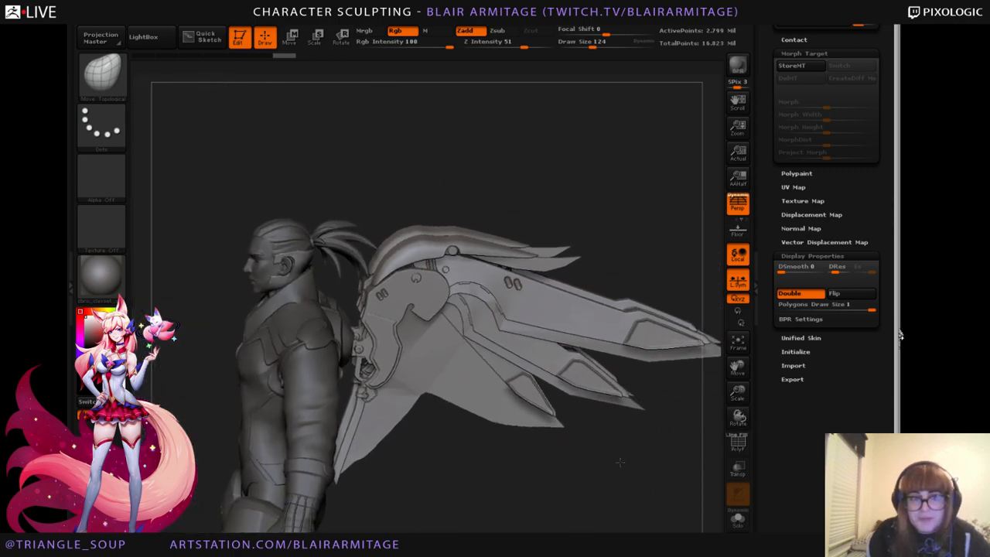
{"action": "left_click_drag", "start_coordinate": [592, 492], "coordinate": [575, 481], "text": "alt"}
{"action": "left_click_drag", "start_coordinate": [635, 221], "coordinate": [619, 204]}
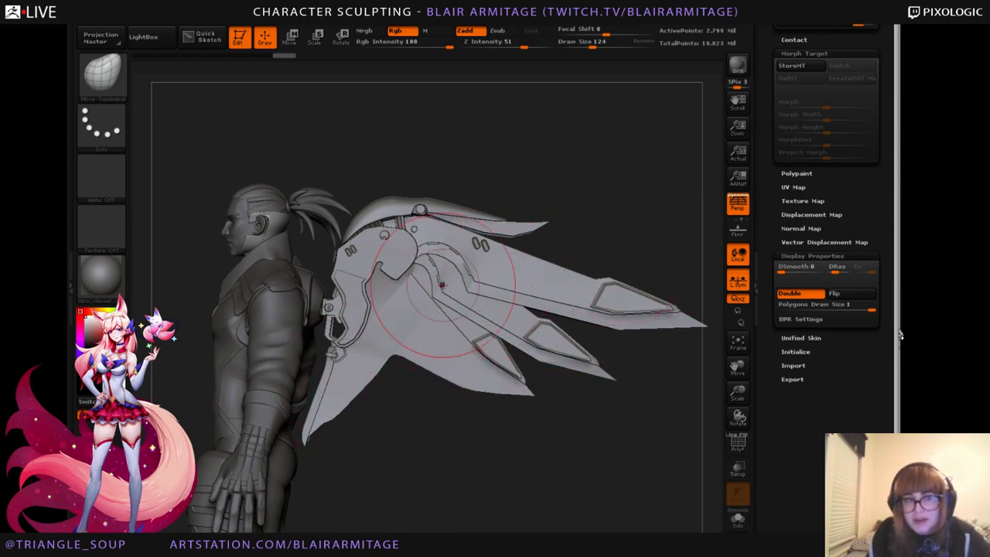
{"action": "left_click_drag", "start_coordinate": [619, 197], "coordinate": [586, 419]}
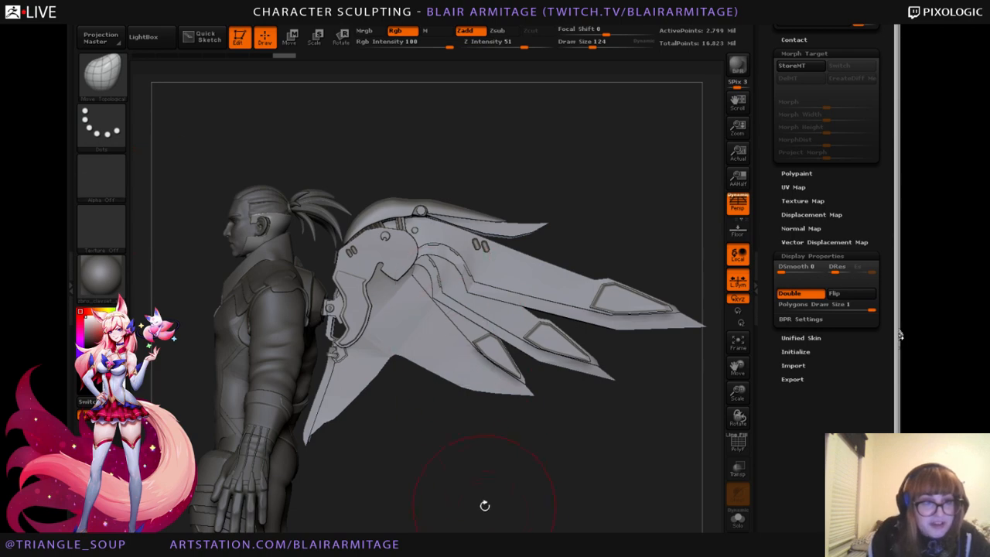
{"action": "left_click_drag", "start_coordinate": [498, 458], "coordinate": [573, 401]}
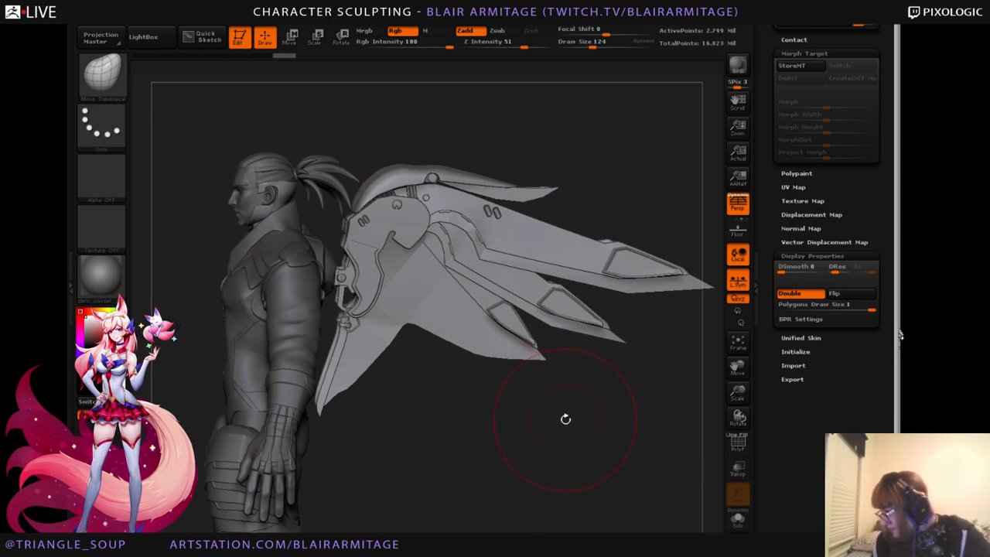
Pull the outer contour of the thigh armour slightly outward on both legs with the Move brush.
{"action": "mouse_move", "coordinate": [509, 472]}
{"action": "left_mouse_down", "text": "alt"}
{"action": "mouse_move", "coordinate": [554, 399]}
{"action": "mouse_move", "coordinate": [590, 386]}
{"action": "mouse_move", "coordinate": [649, 413]}
{"action": "left_mouse_up", "text": "alt"}
{"action": "left_click_drag", "start_coordinate": [456, 451], "coordinate": [471, 428]}
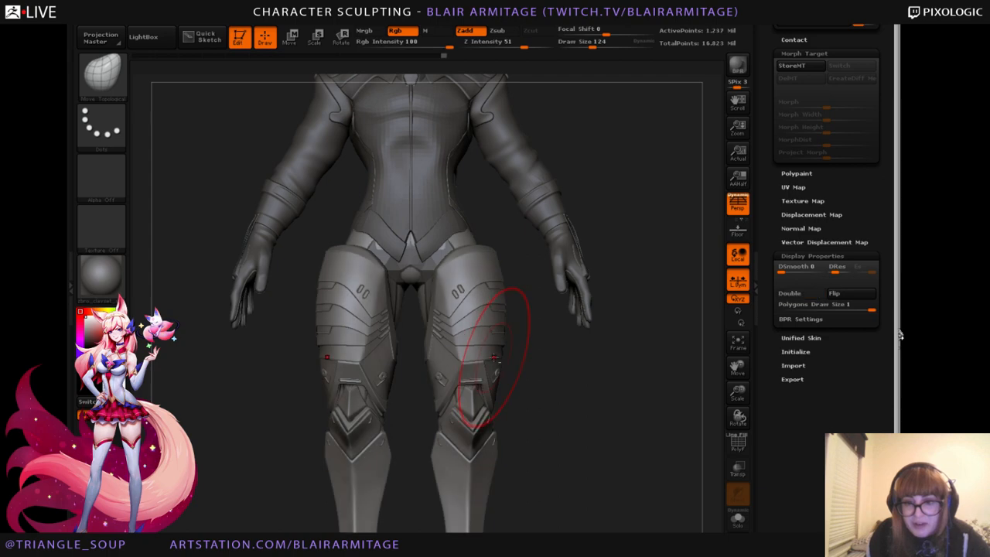
{"action": "left_click", "coordinate": [101, 74]}
{"action": "left_click", "coordinate": [317, 128]}
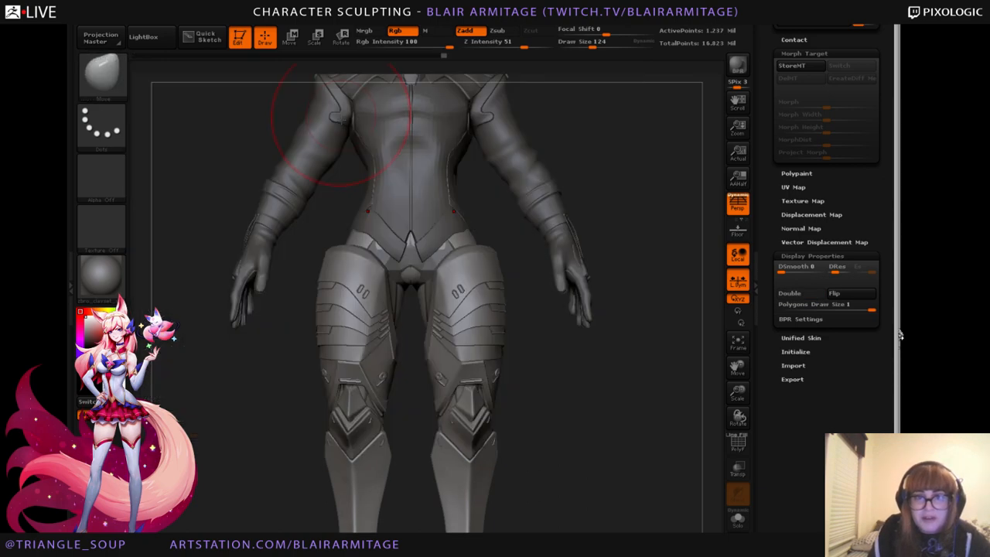
{"action": "left_click_drag", "start_coordinate": [503, 373], "coordinate": [503, 373]}
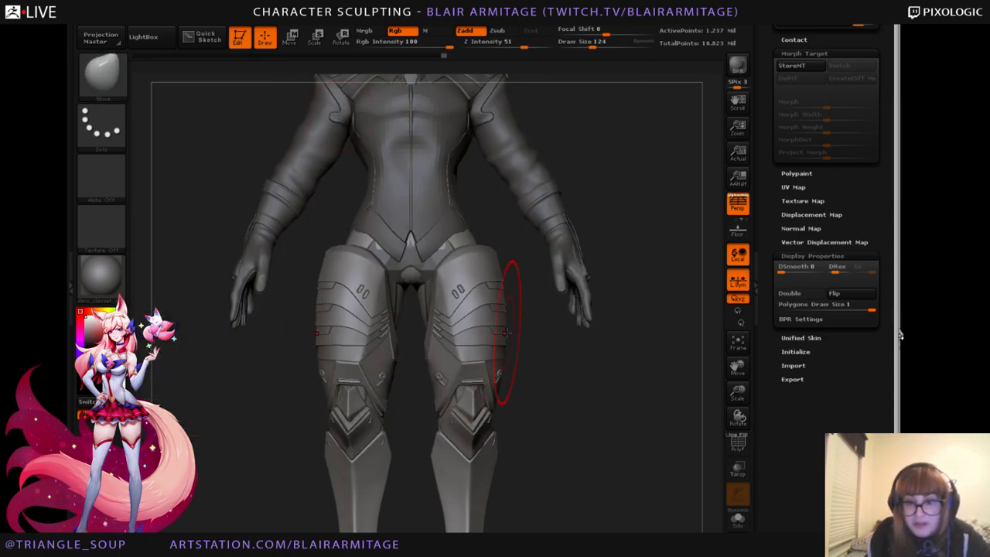
{"action": "left_click_drag", "start_coordinate": [510, 332], "coordinate": [511, 330]}
{"action": "left_click_drag", "start_coordinate": [580, 392], "coordinate": [548, 395]}
{"action": "left_click_drag", "start_coordinate": [611, 395], "coordinate": [632, 389], "text": "shift"}
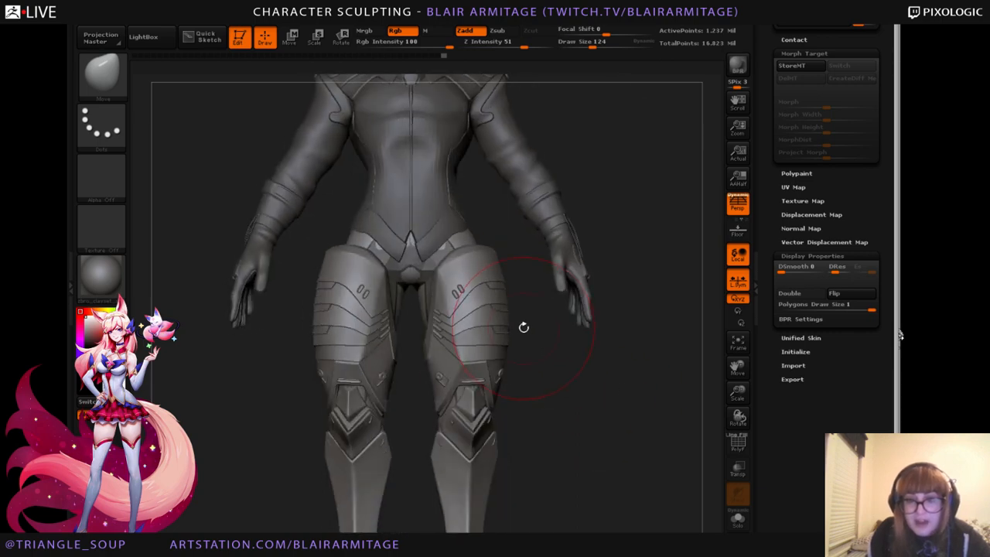
{"action": "mouse_move", "coordinate": [523, 327]}
{"action": "left_mouse_down"}
{"action": "mouse_move", "coordinate": [526, 349]}
{"action": "mouse_move", "coordinate": [511, 330]}
{"action": "left_mouse_up"}
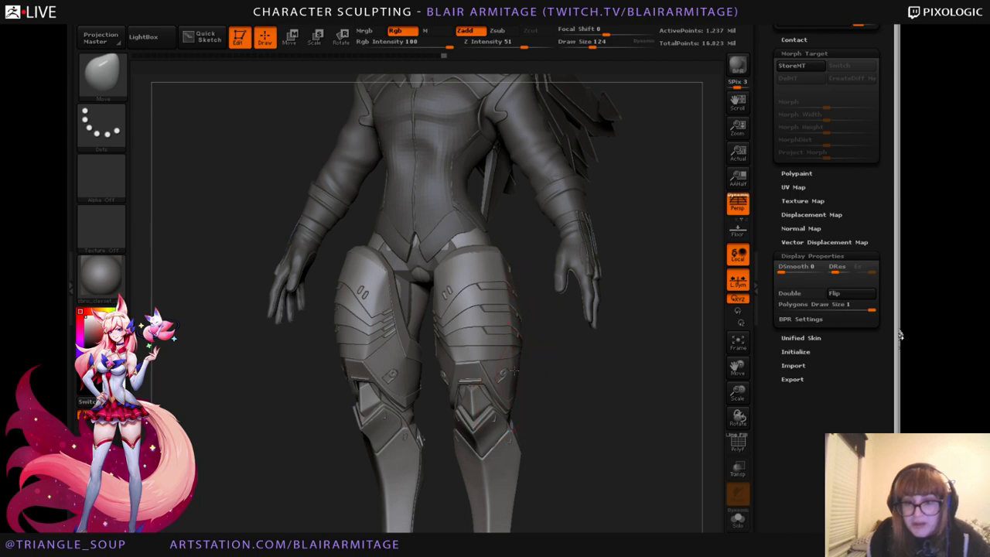
Examine the thigh armour's silhouette and the full figure's proportions from front and three-quarter views.
{"action": "left_click_drag", "start_coordinate": [565, 354], "coordinate": [357, 335]}
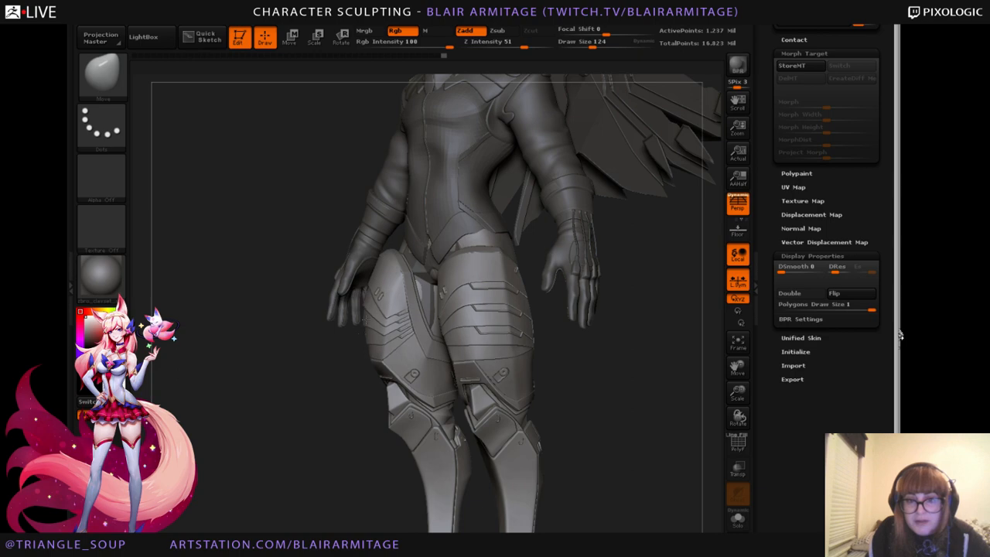
{"action": "left_click_drag", "start_coordinate": [312, 422], "coordinate": [670, 422]}
{"action": "left_click_drag", "start_coordinate": [735, 393], "coordinate": [612, 377]}
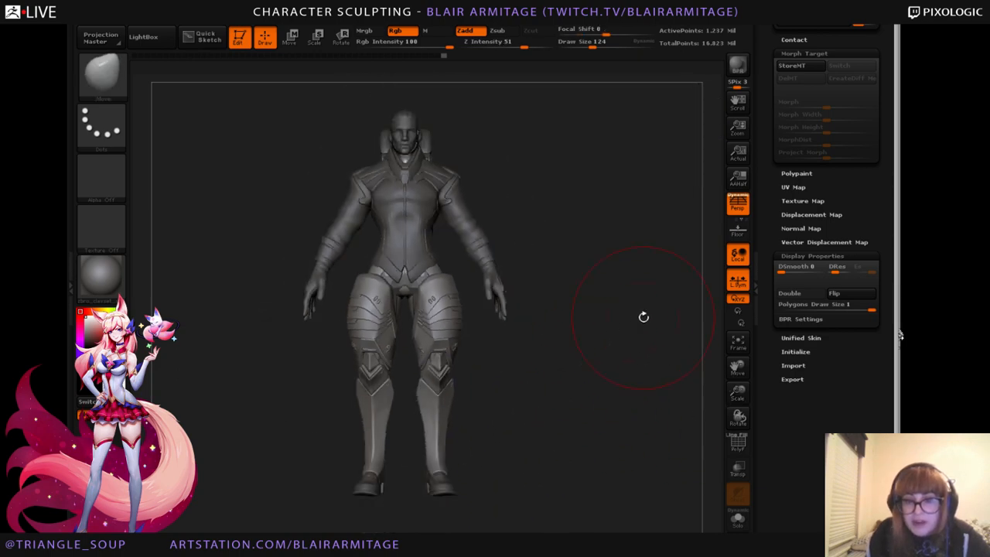
{"action": "mouse_move", "coordinate": [643, 317]}
{"action": "left_mouse_down", "text": "alt"}
{"action": "mouse_move", "coordinate": [611, 372]}
{"action": "mouse_move", "coordinate": [515, 378]}
{"action": "left_mouse_up", "text": "alt"}
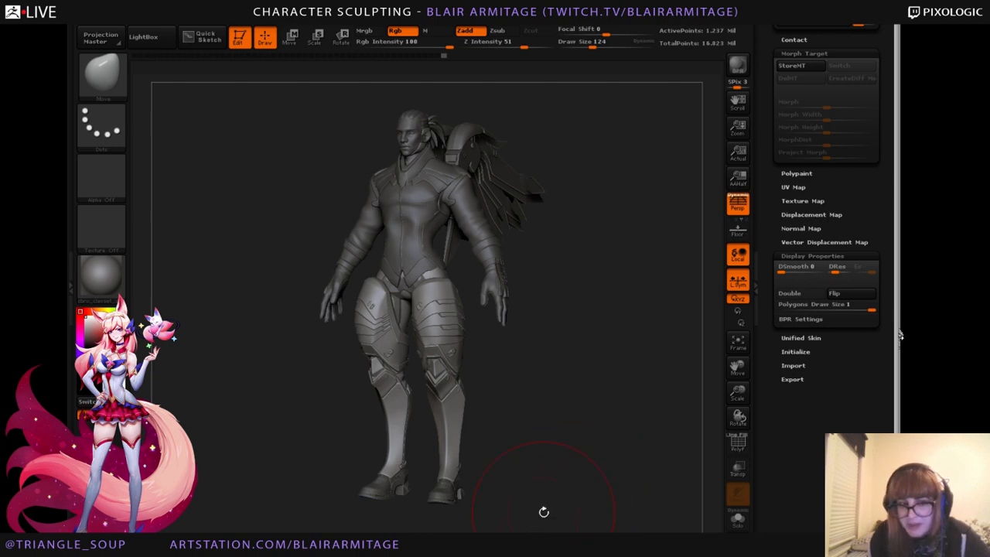
{"action": "left_click_drag", "start_coordinate": [555, 527], "coordinate": [613, 467]}
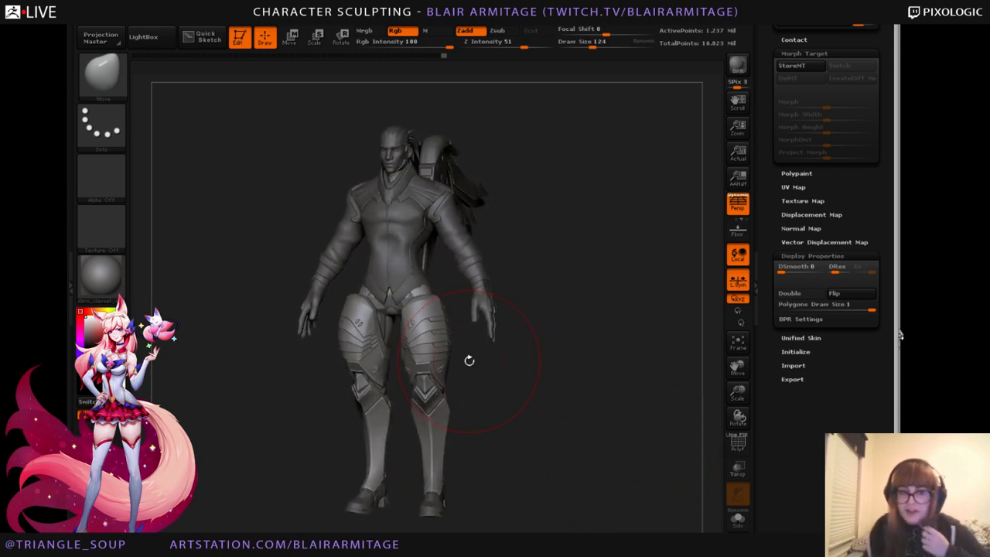
{"action": "left_click_drag", "start_coordinate": [556, 369], "coordinate": [576, 425]}
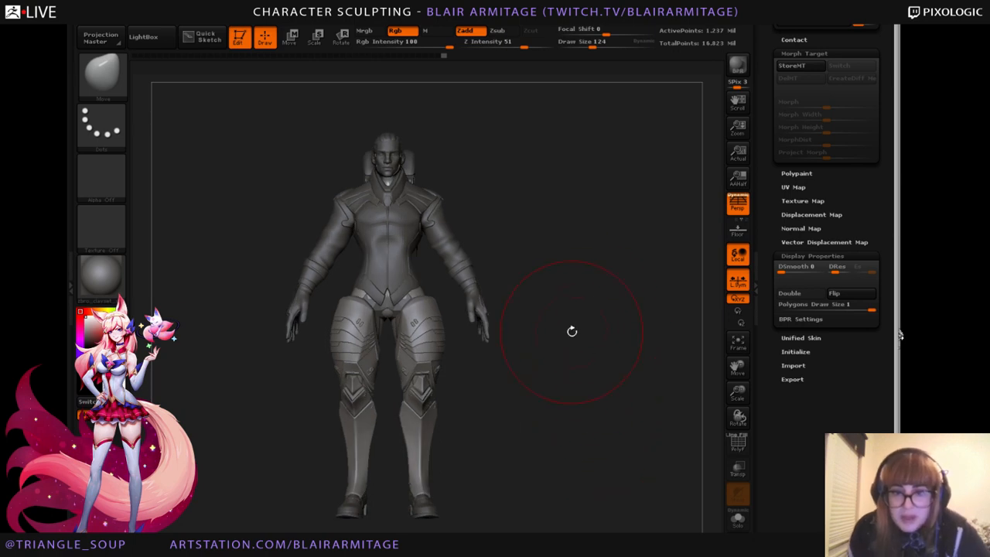
{"action": "left_click_drag", "start_coordinate": [572, 331], "coordinate": [607, 315]}
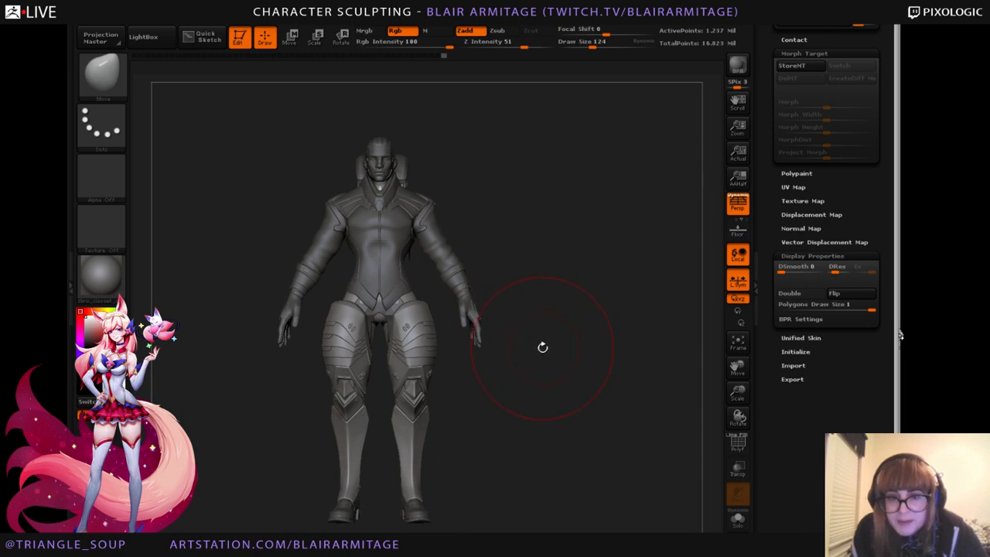
{"action": "mouse_move", "coordinate": [541, 347]}
{"action": "left_mouse_down"}
{"action": "mouse_move", "coordinate": [562, 329]}
{"action": "mouse_move", "coordinate": [544, 335]}
{"action": "left_mouse_up"}
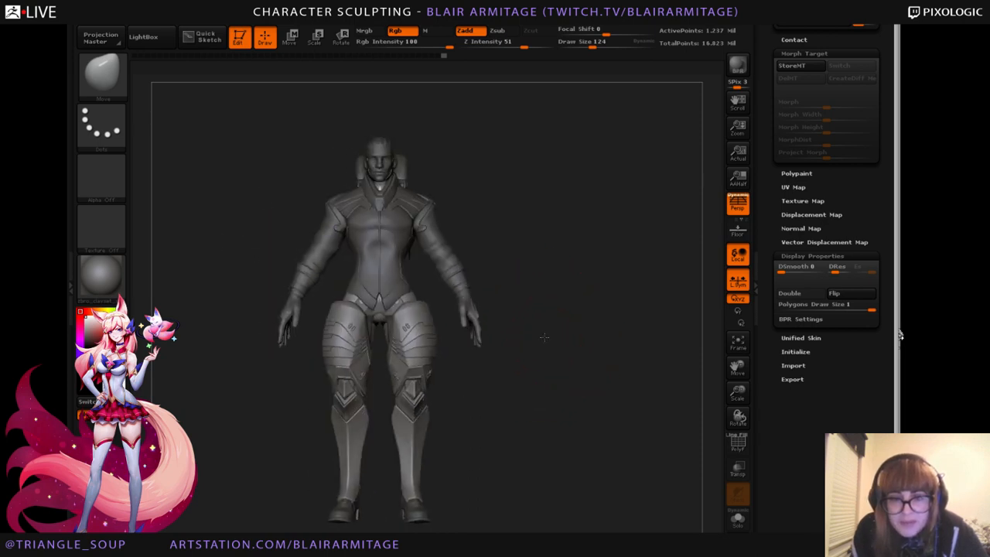
Go to the tool's file commands for saving the character.
{"action": "left_click_drag", "start_coordinate": [779, 199], "coordinate": [773, 380]}
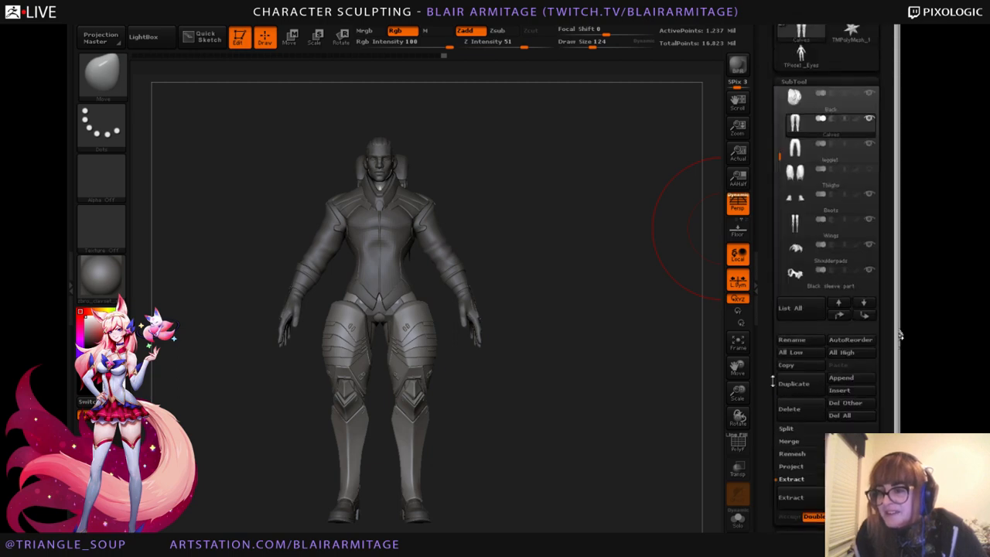
{"action": "left_click_drag", "start_coordinate": [765, 302], "coordinate": [789, 424]}
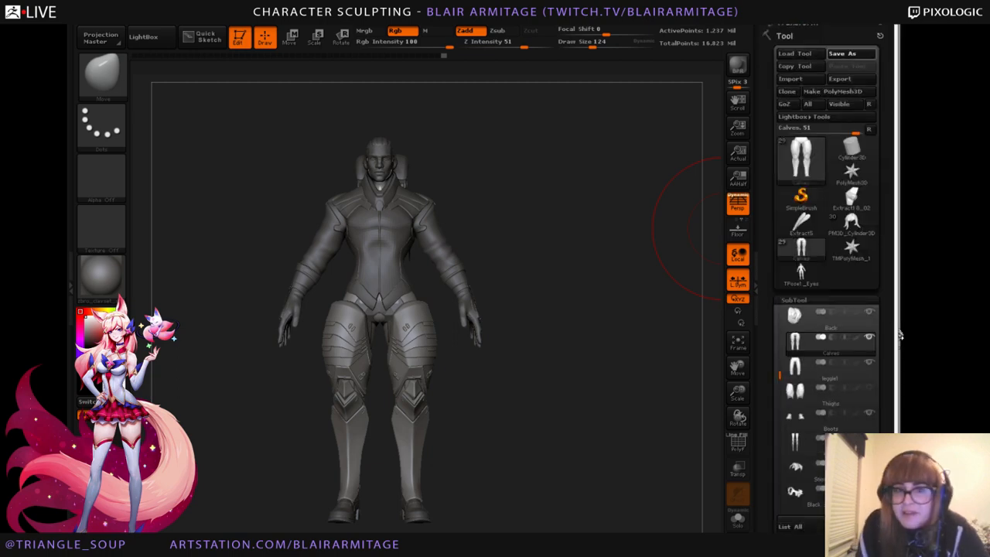